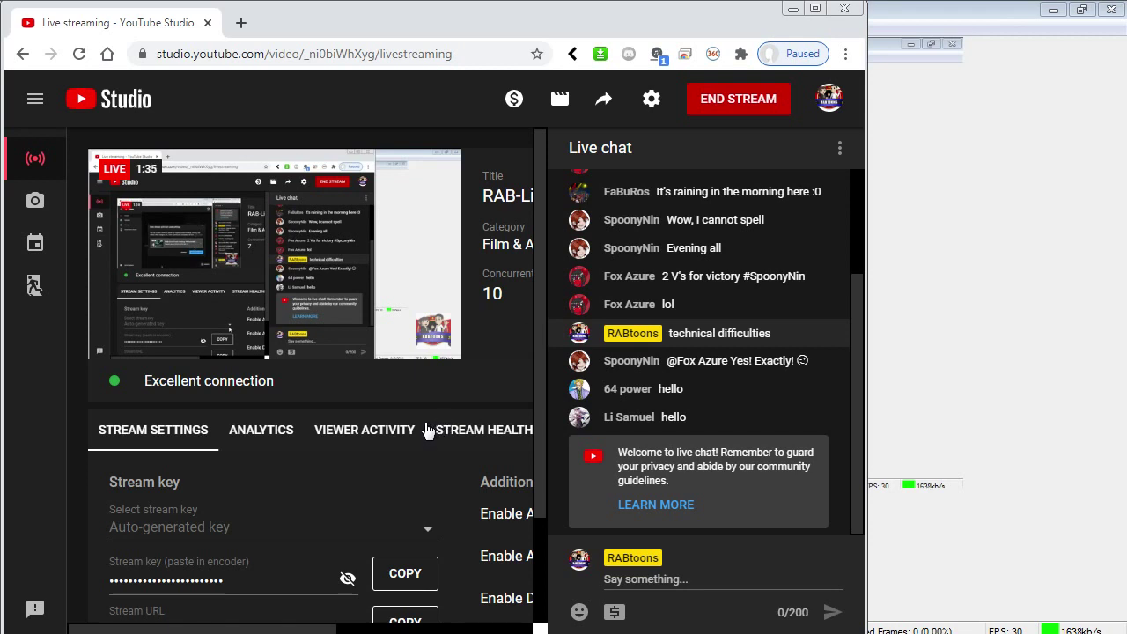
# - Pause the live stream preview
pyautogui.moveTo(119, 348)
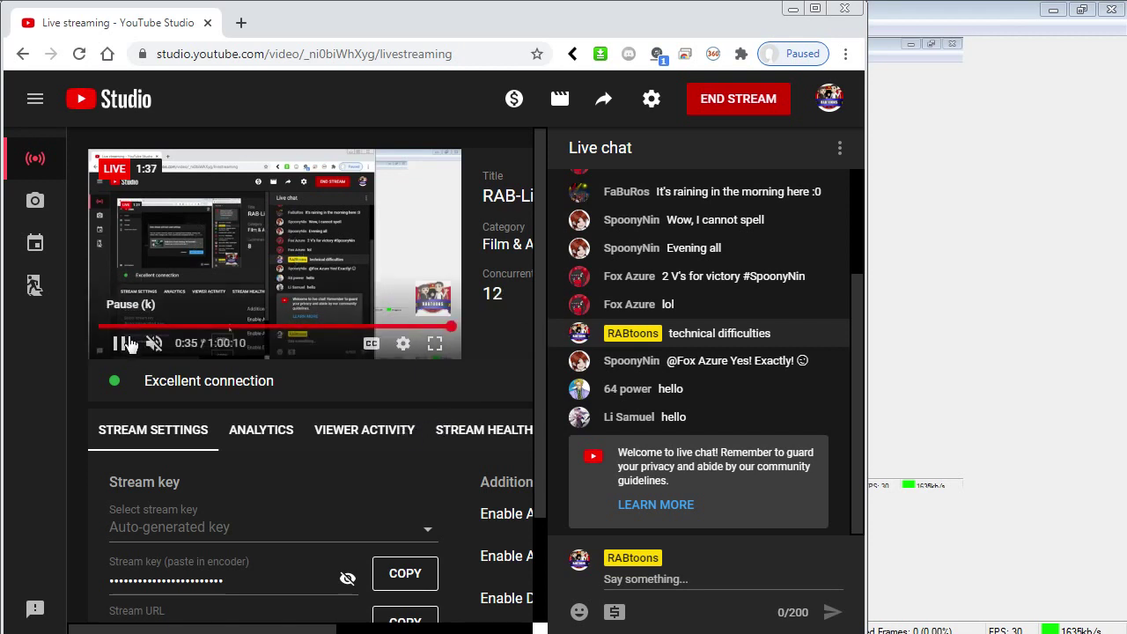
pyautogui.click(119, 346)
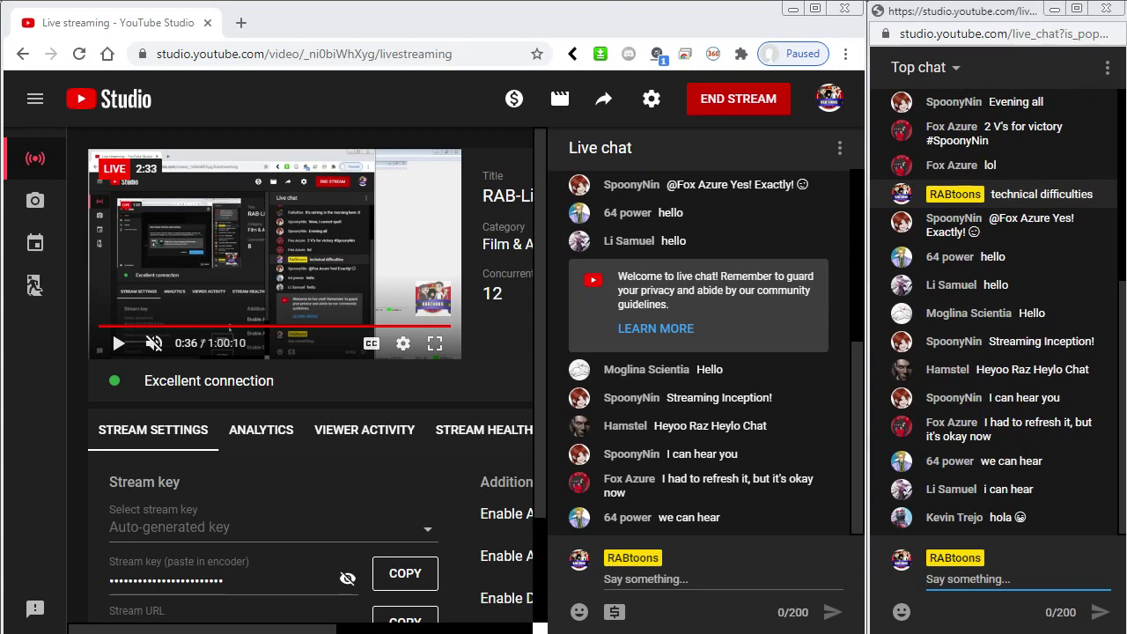
# - Search Google Images for "ffxv opera omnia" in a new browser tab
pyautogui.hotkey('alt', 'Tab')
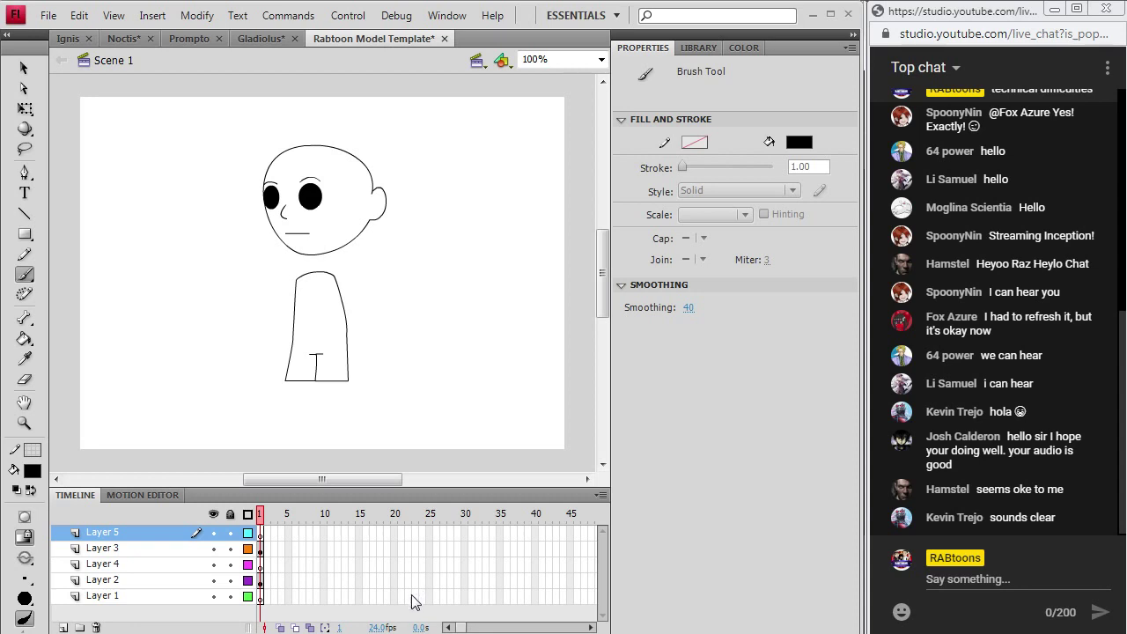
pyautogui.hotkey('alt', 'Tab')
pyautogui.click(241, 24)
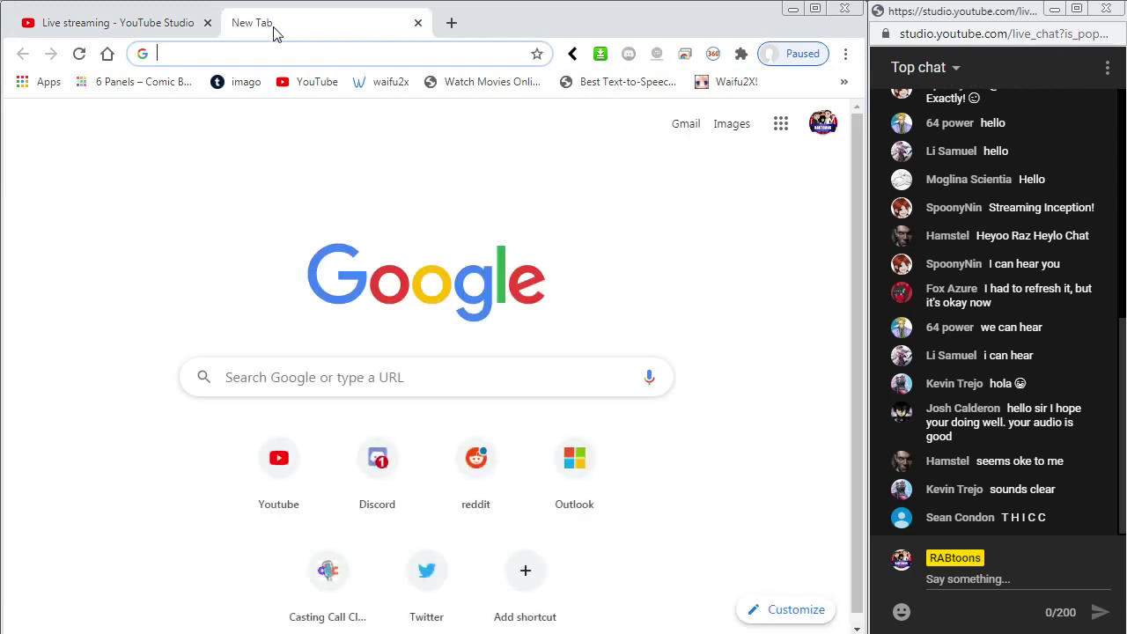
pyautogui.write('ff')
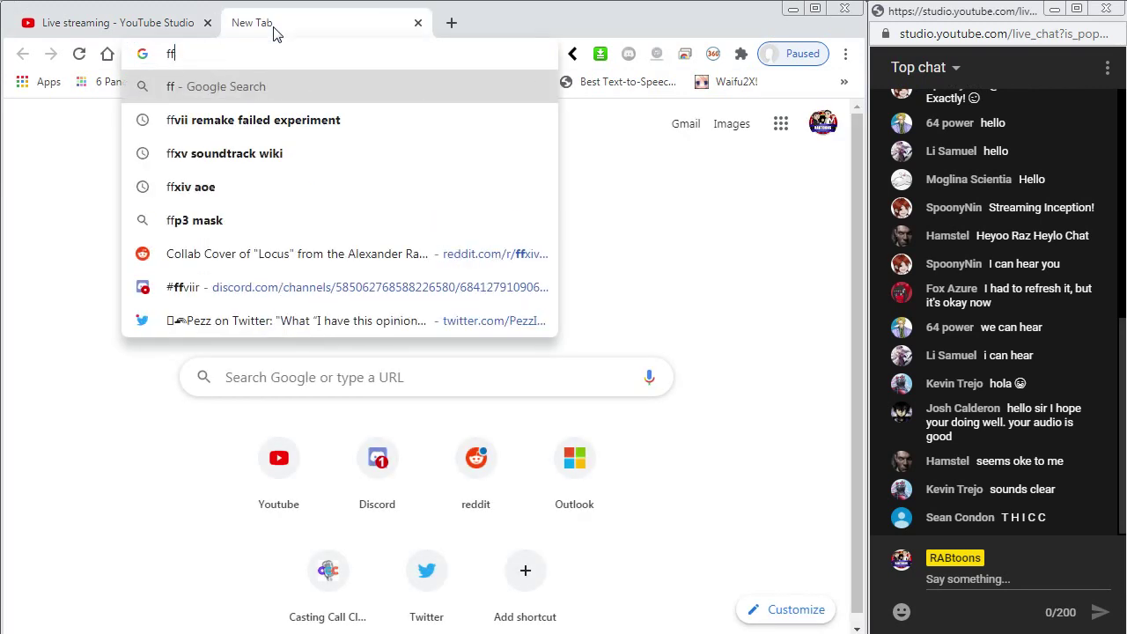
pyautogui.write('x')
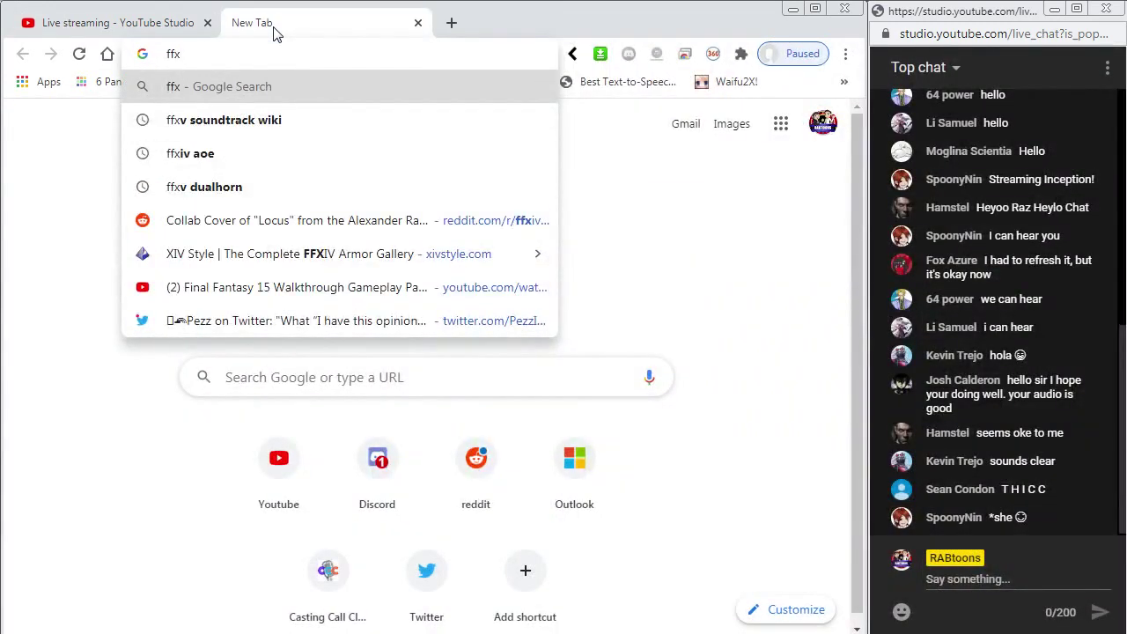
pyautogui.write('v opera ')
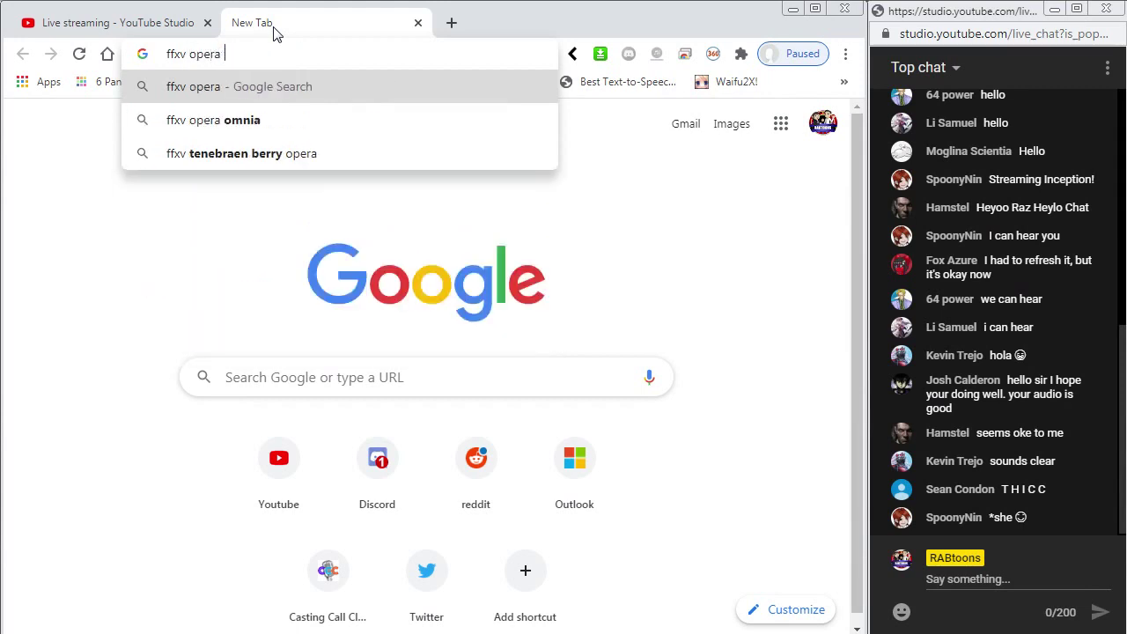
pyautogui.write('omnia')
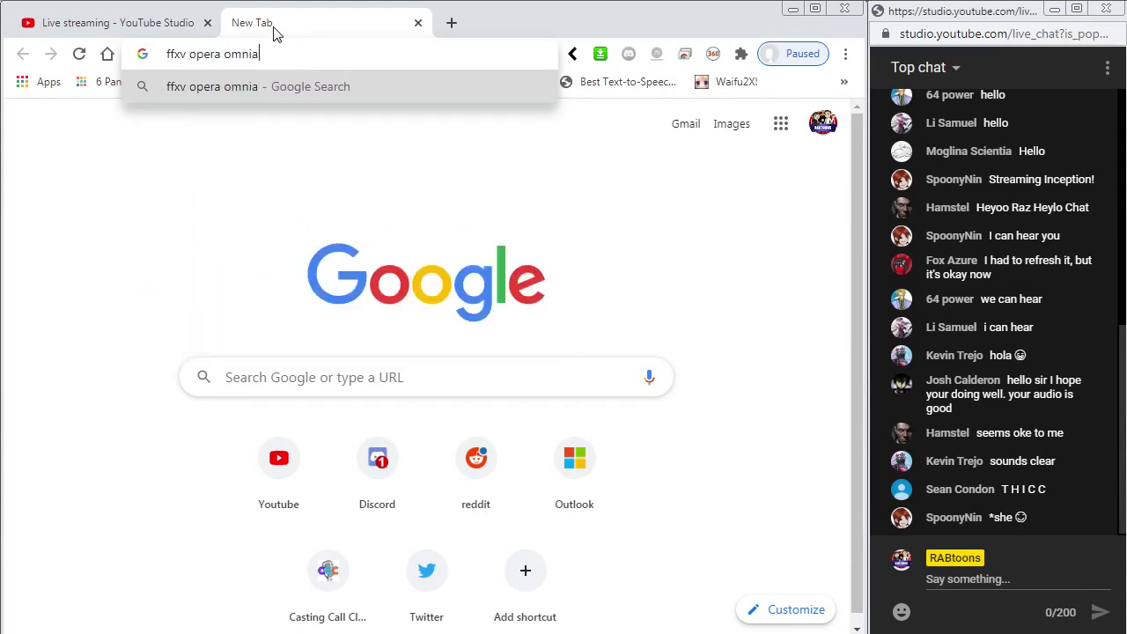
pyautogui.press('Return')
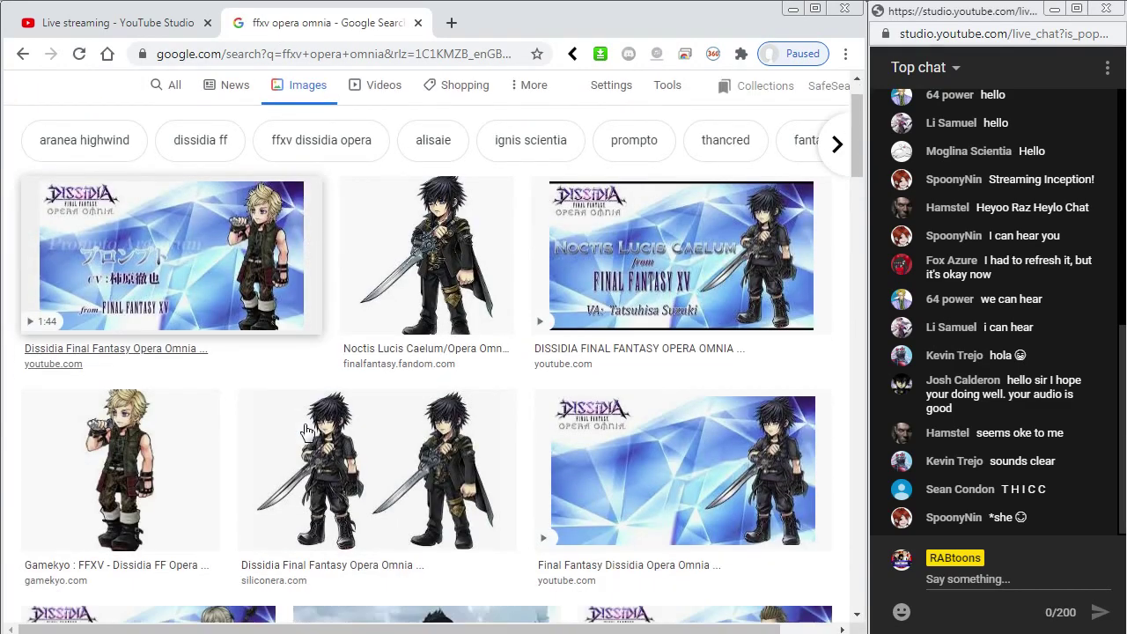
# - Look through the image results and refine the search to "ffxv ardyn opera omnia"
pyautogui.scroll(-3, 305, 431)
pyautogui.scroll(-6, 306, 432)
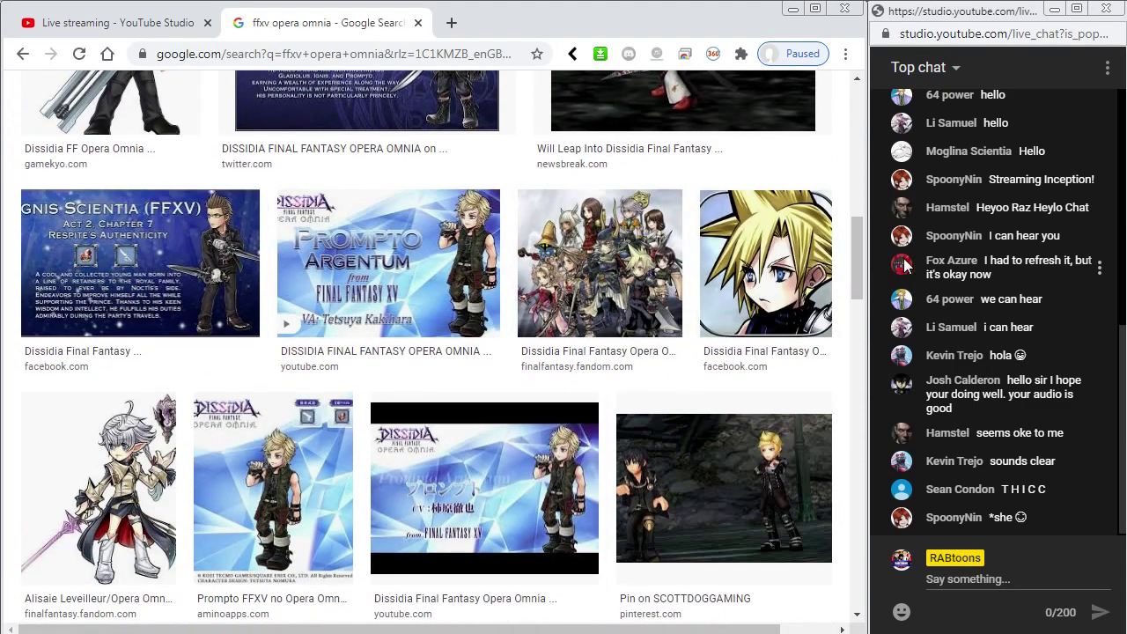
pyautogui.moveTo(857, 262); pyautogui.dragTo(350, 100)
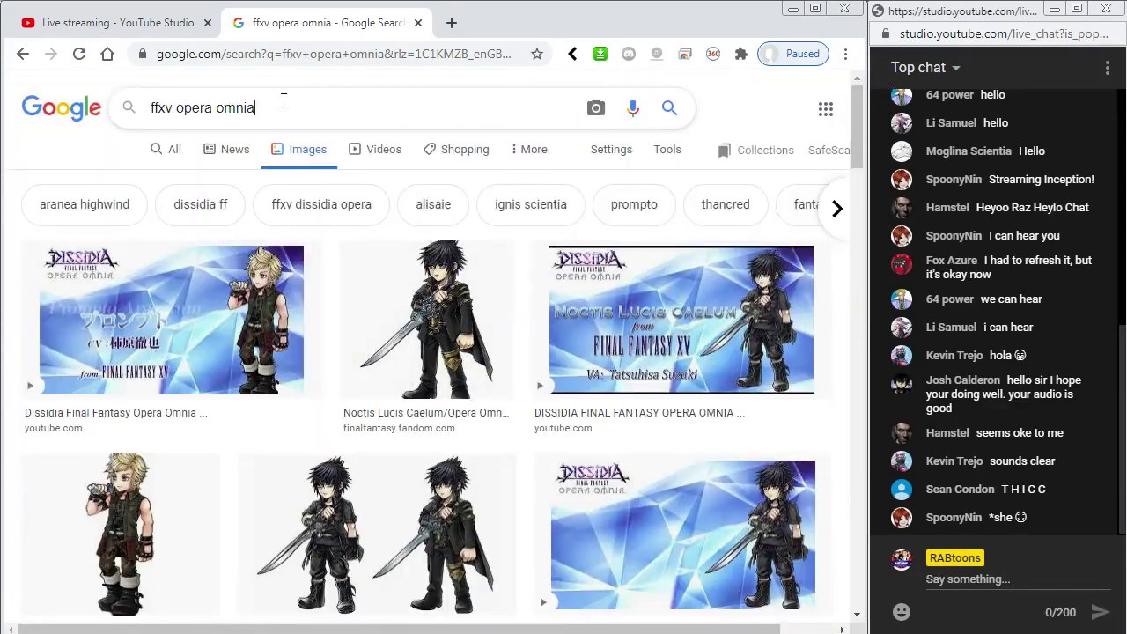
pyautogui.moveTo(282, 103); pyautogui.dragTo(176, 115)
pyautogui.click(174, 113)
pyautogui.write('ardyn')
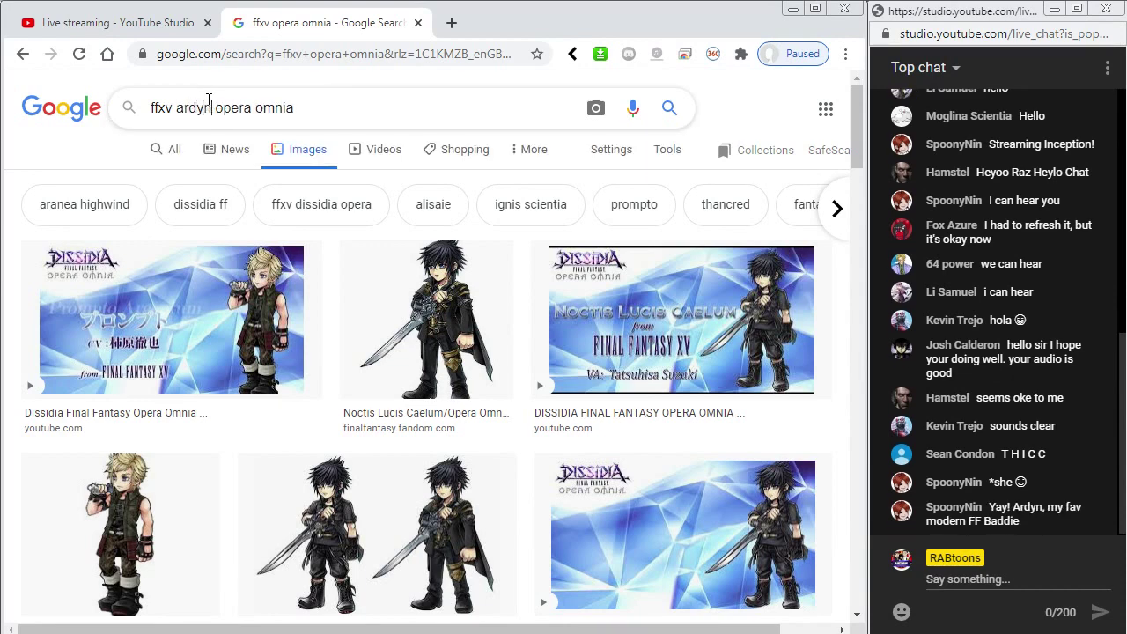
pyautogui.press('Return')
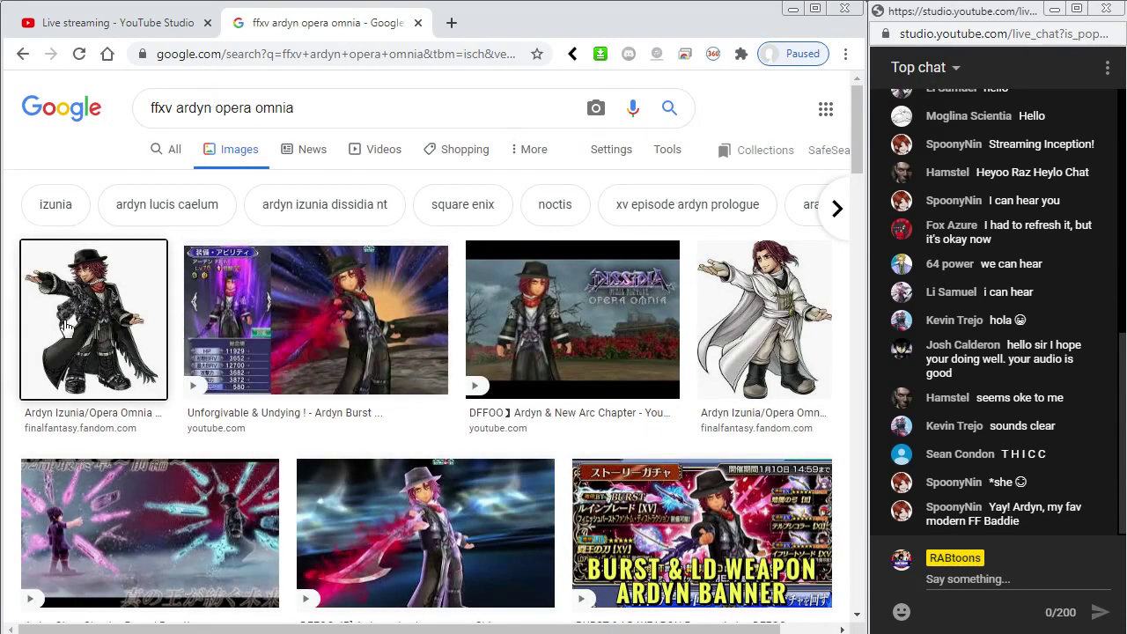
# - Open the full Opera Omnia artwork of Ardyn Izunia in black coat and hat in a separate tab
pyautogui.click(68, 329)
pyautogui.rightClick(590, 292)
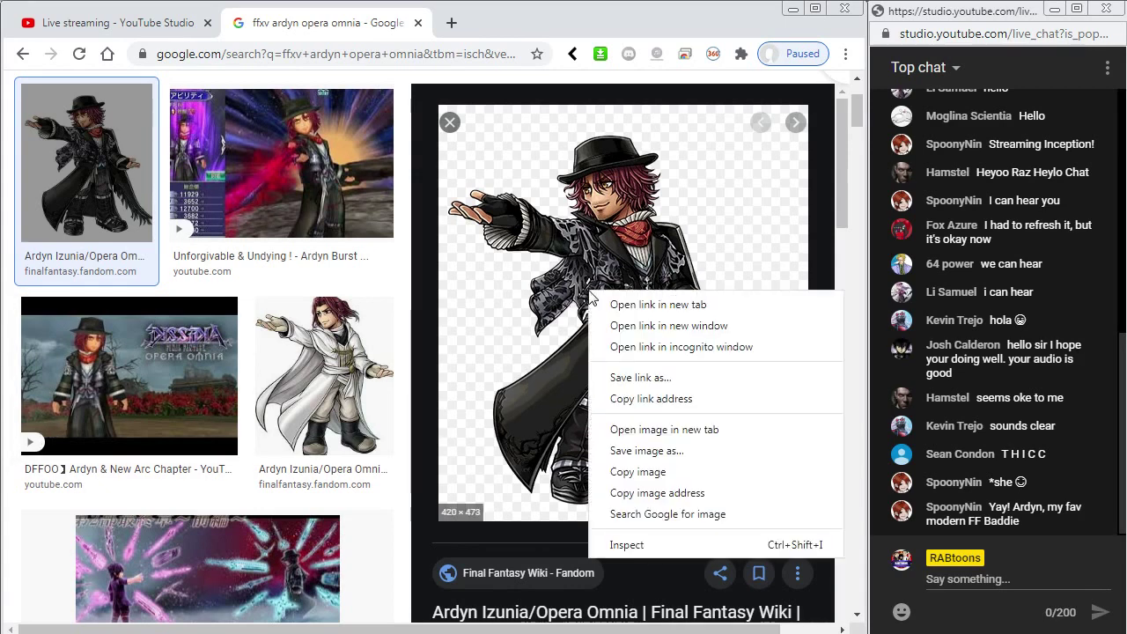
pyautogui.click(639, 430)
pyautogui.click(502, 27)
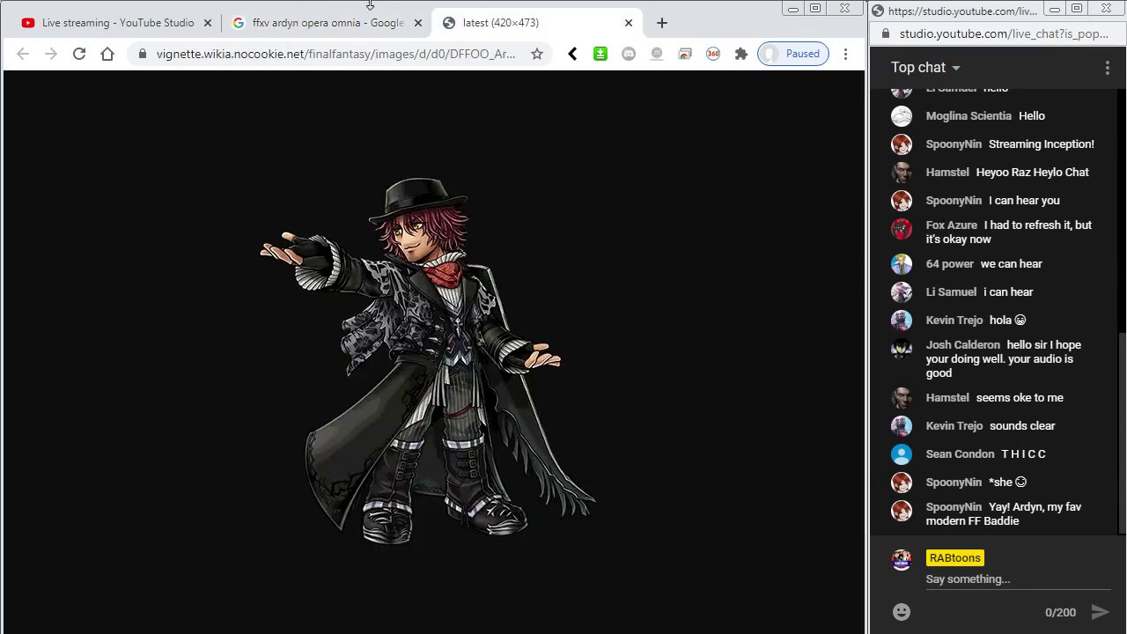
# - Find the Dissidia NT render of Ardyn Izunia in the search results and open its full image in another tab
pyautogui.click(322, 23)
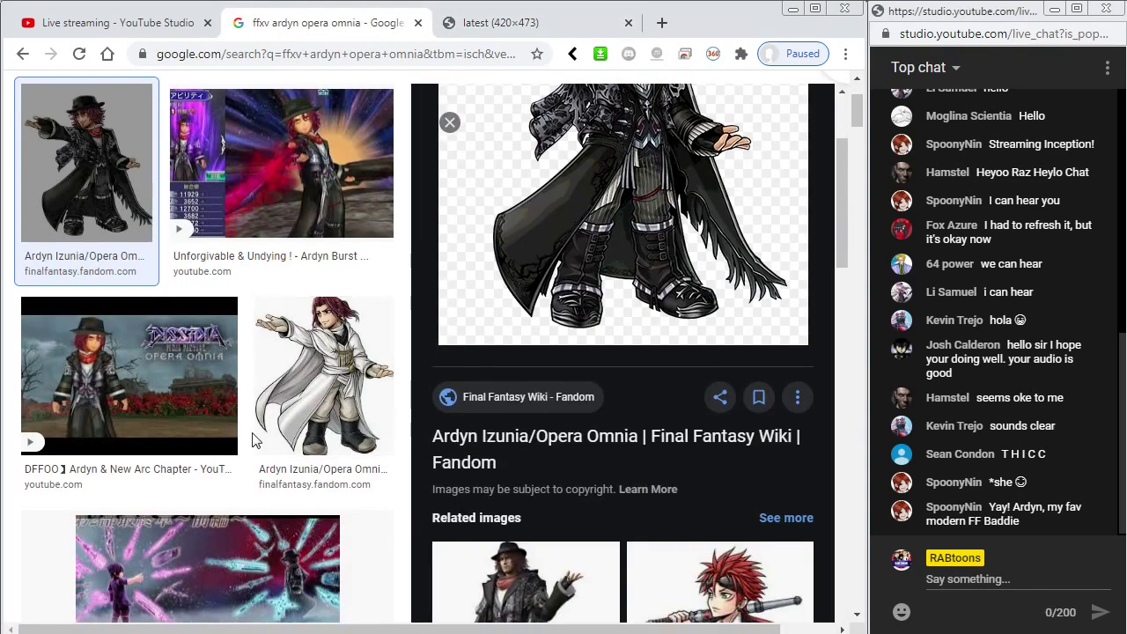
pyautogui.scroll(-5, 251, 441)
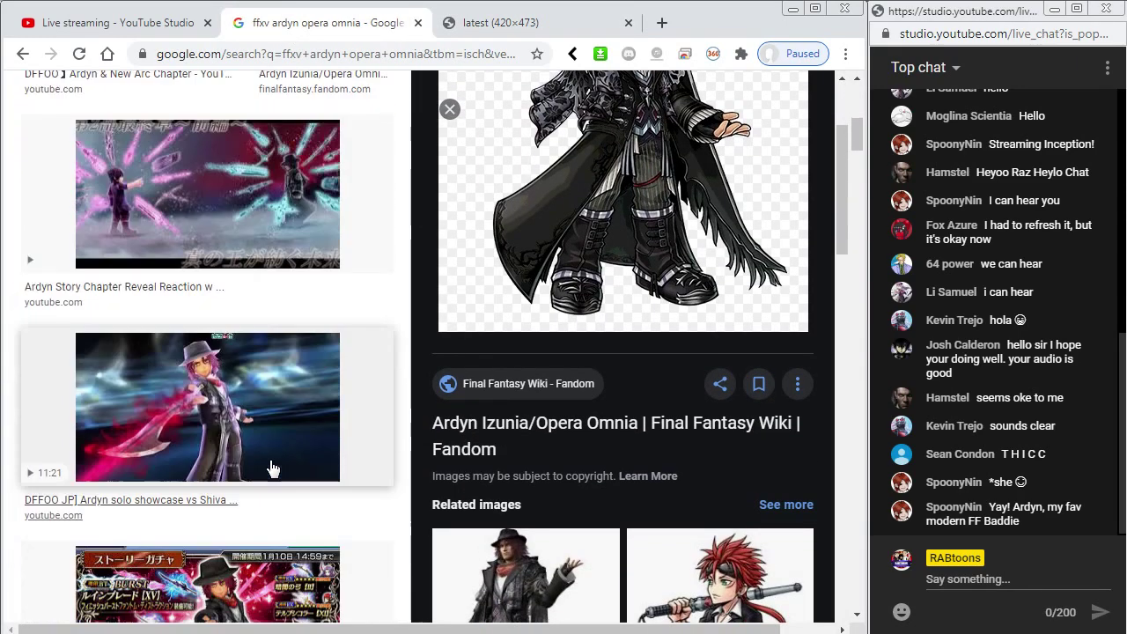
pyautogui.scroll(-12, 273, 468)
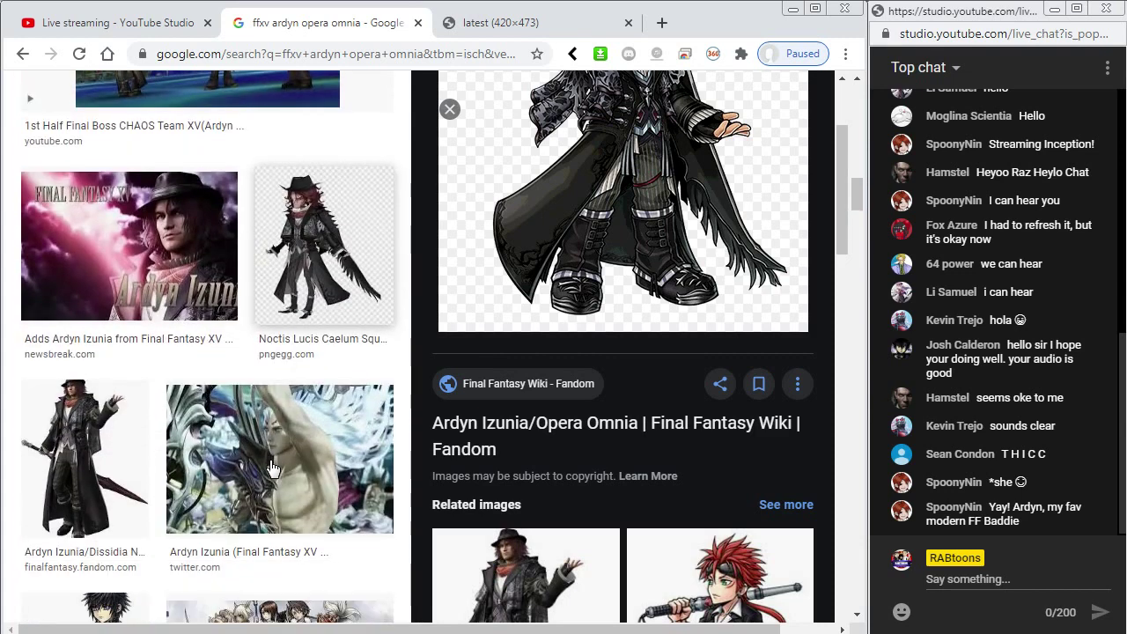
pyautogui.scroll(-2, 273, 468)
pyautogui.click(55, 169)
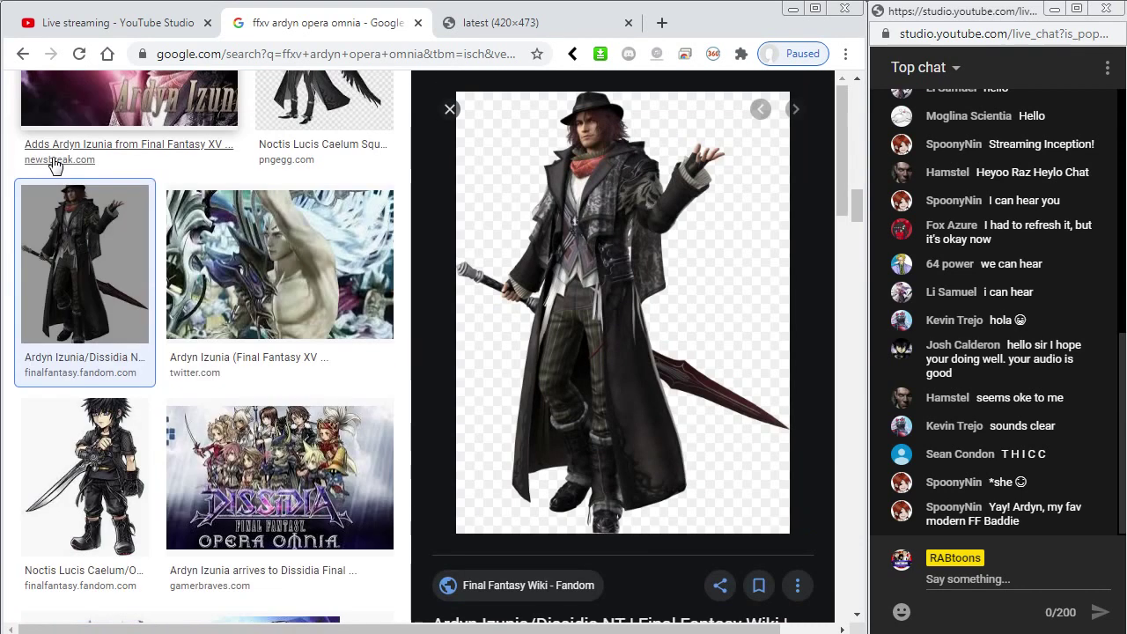
pyautogui.rightClick(595, 225)
pyautogui.click(633, 353)
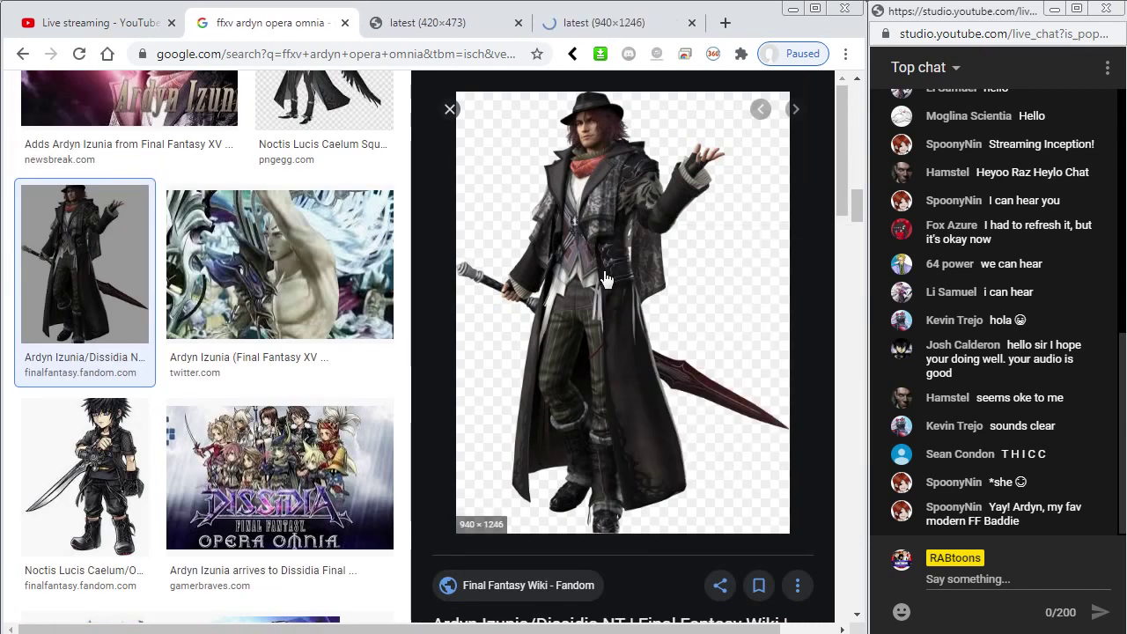
pyautogui.click(596, 24)
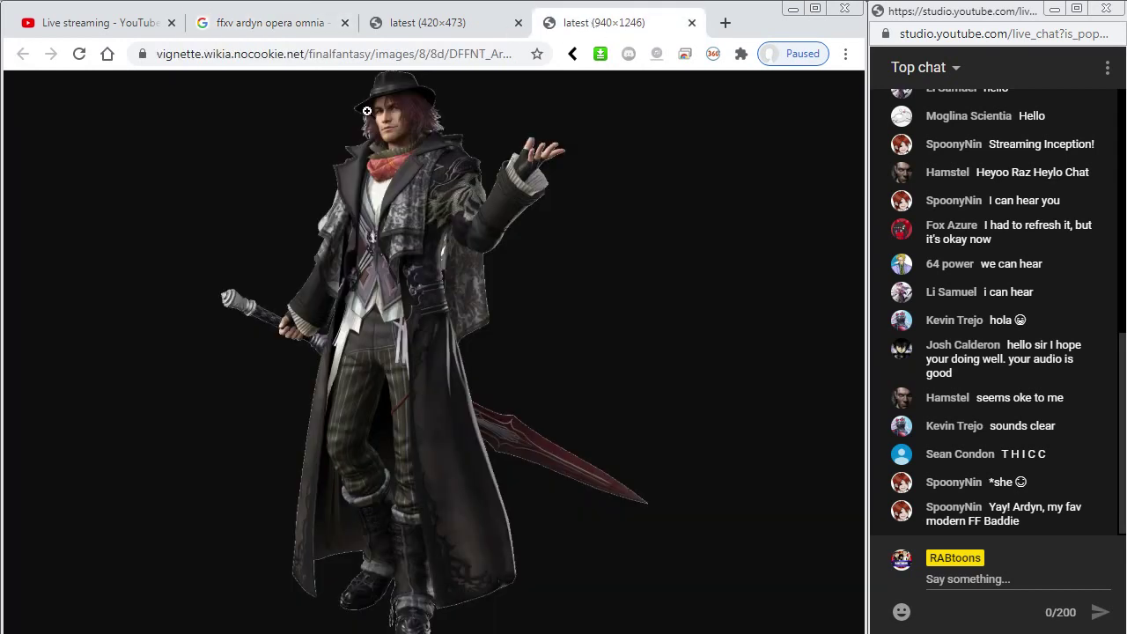
# - Compare the two opened Ardyn images and browse further search results for other reference pictures
pyautogui.click(352, 192)
pyautogui.click(460, 24)
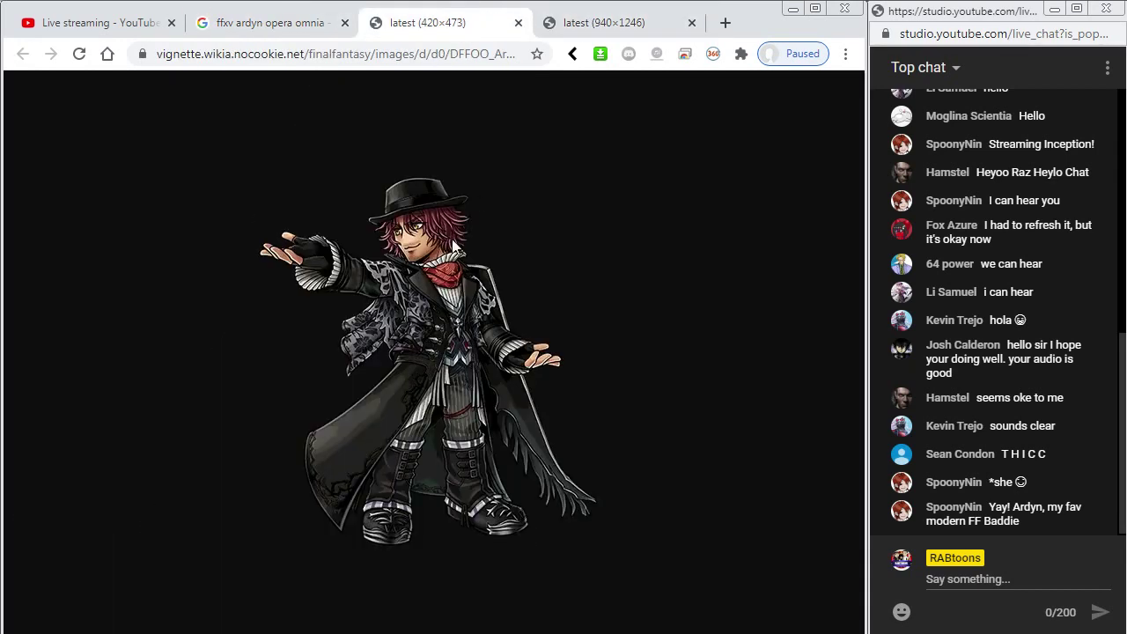
pyautogui.click(241, 14)
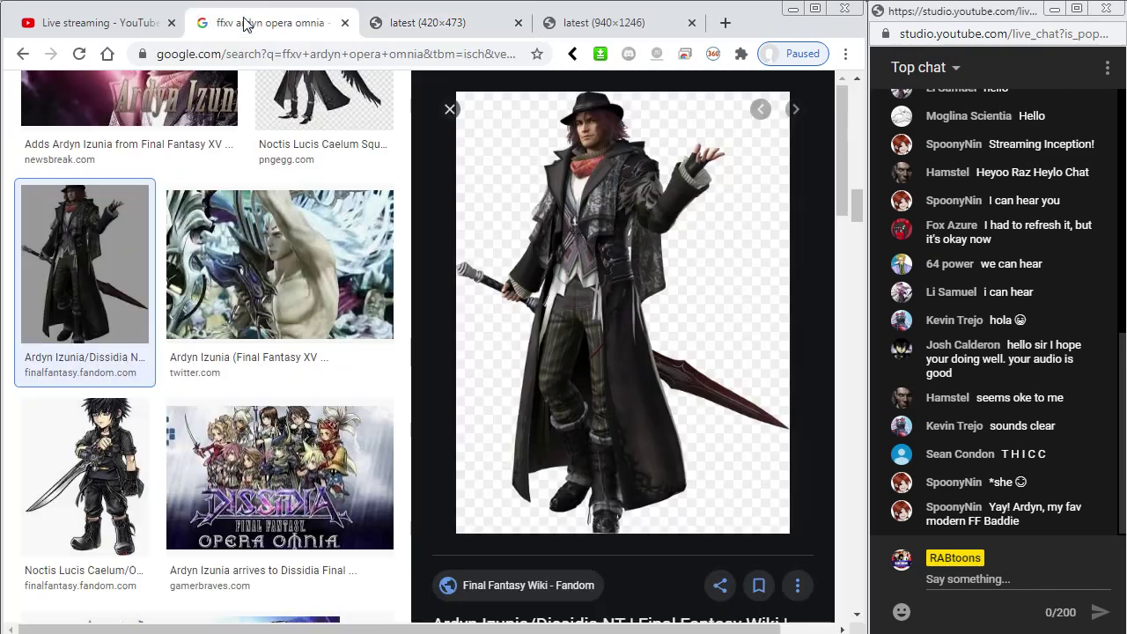
pyautogui.scroll(-3, 238, 401)
pyautogui.scroll(-8, 238, 401)
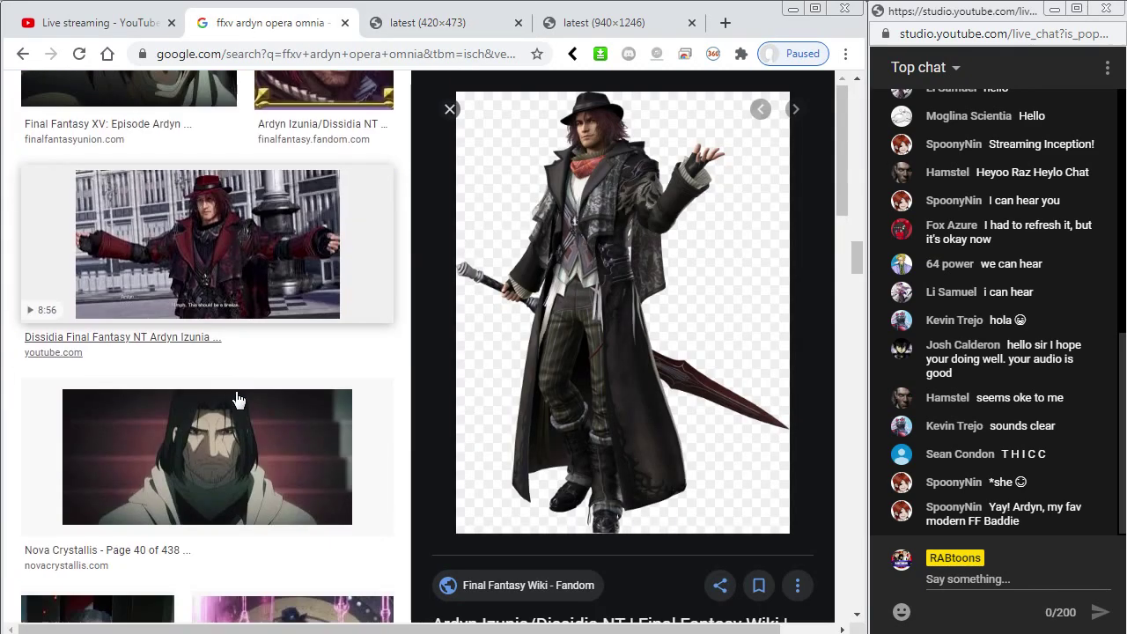
pyautogui.scroll(-3, 238, 401)
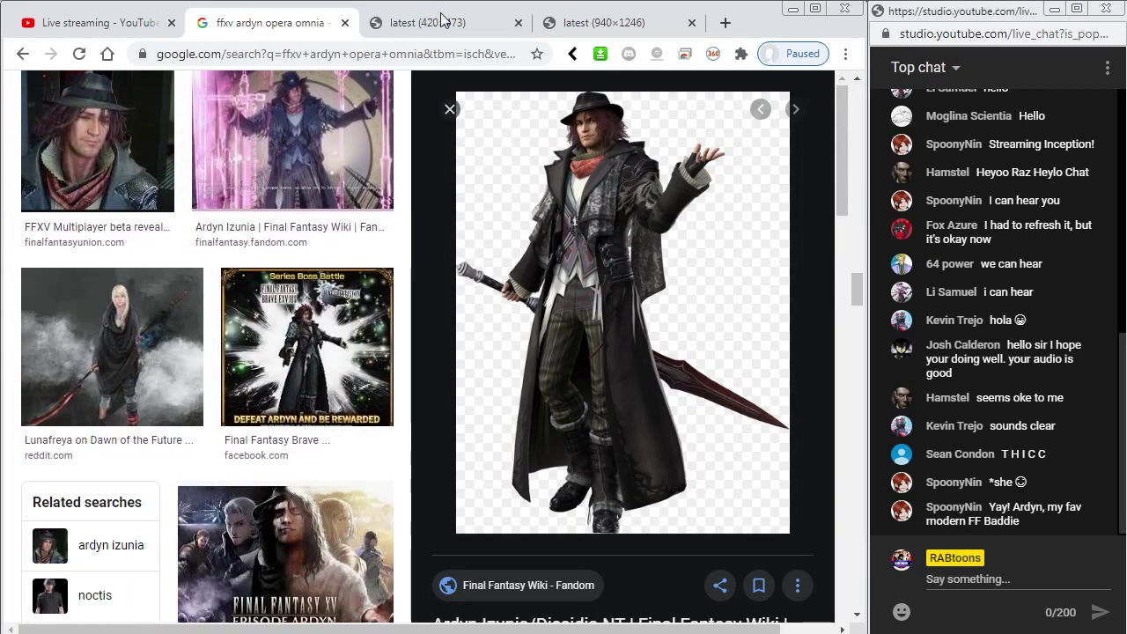
# - Copy the 420×473 Opera Omnia Ardyn image and paste it in the centre of frame 1 of Layer 1 in Flash
pyautogui.click(450, 24)
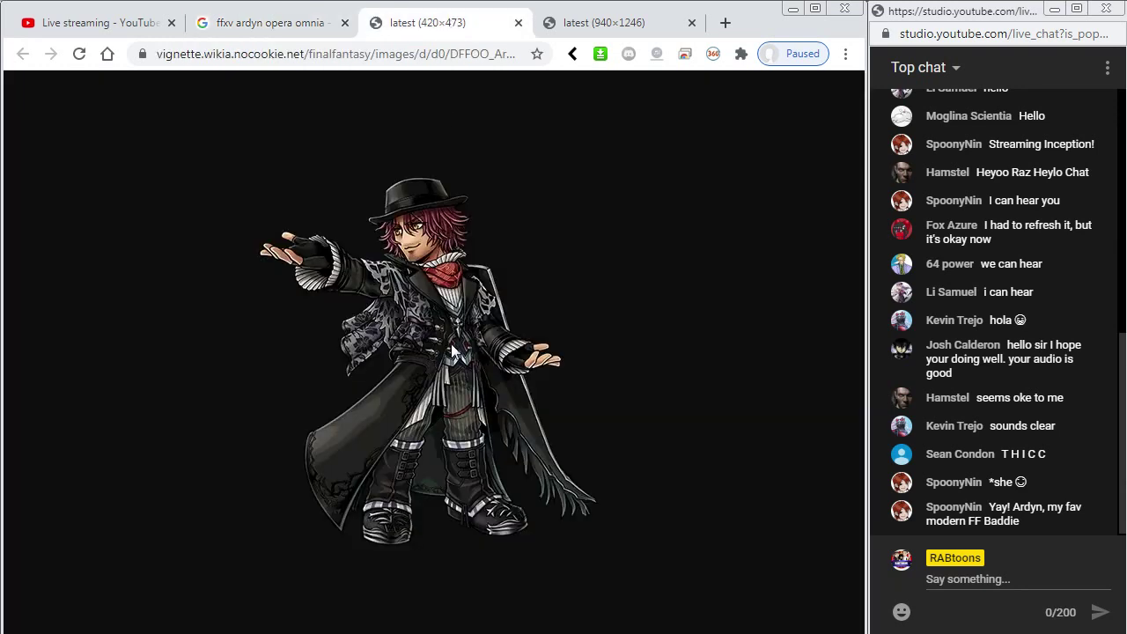
pyautogui.rightClick(437, 276)
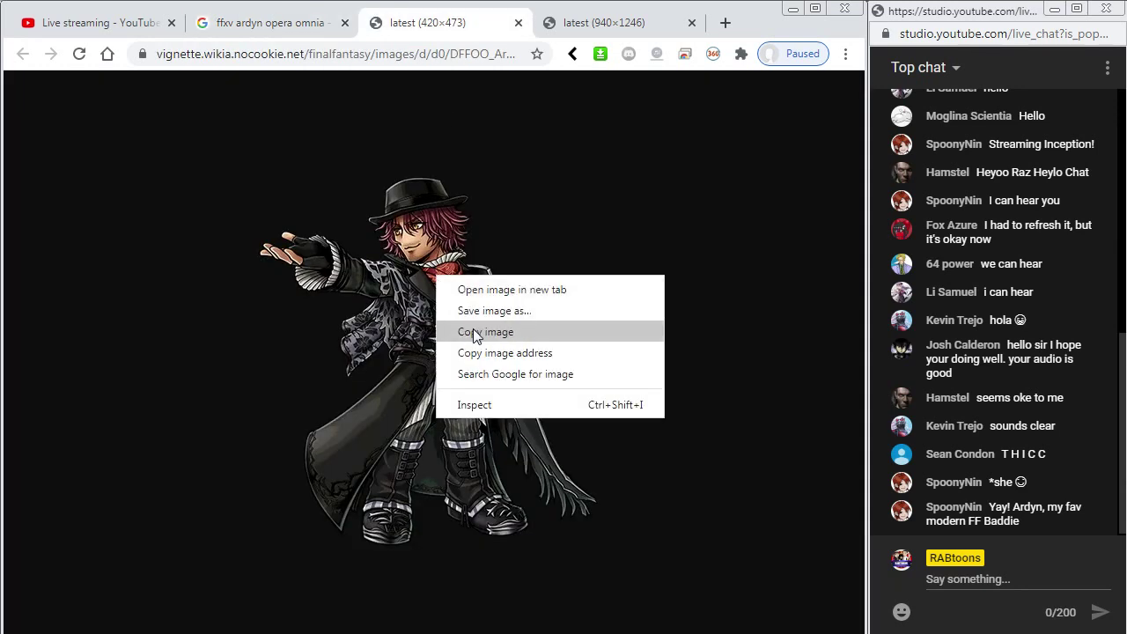
pyautogui.click(470, 332)
pyautogui.hotkey('alt', 'Tab')
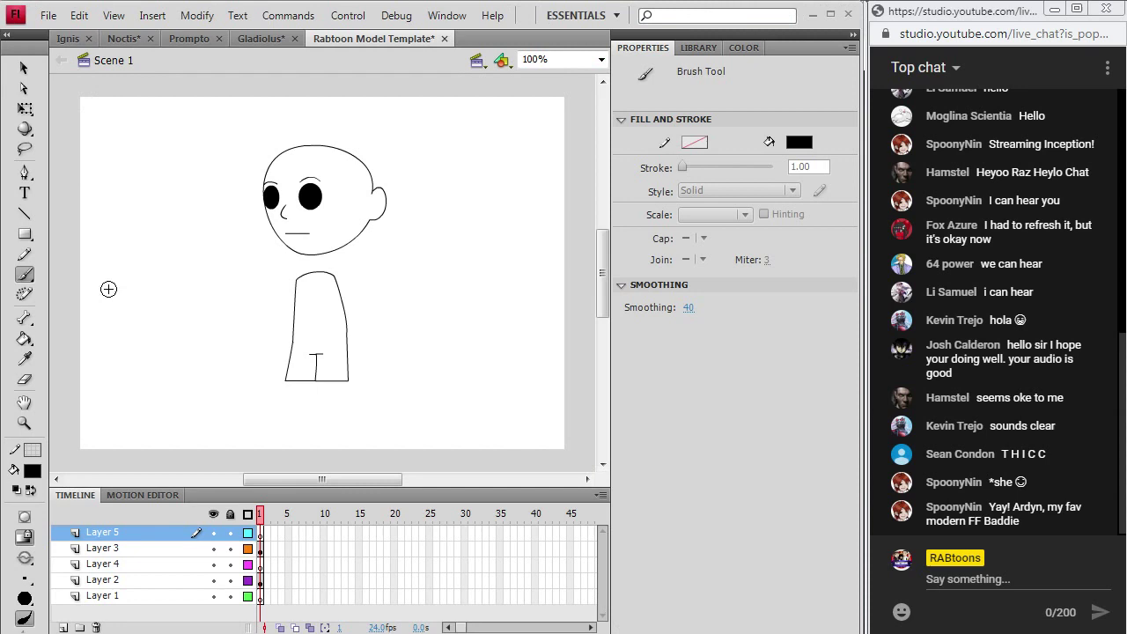
pyautogui.click(260, 596)
pyautogui.click(84, 17)
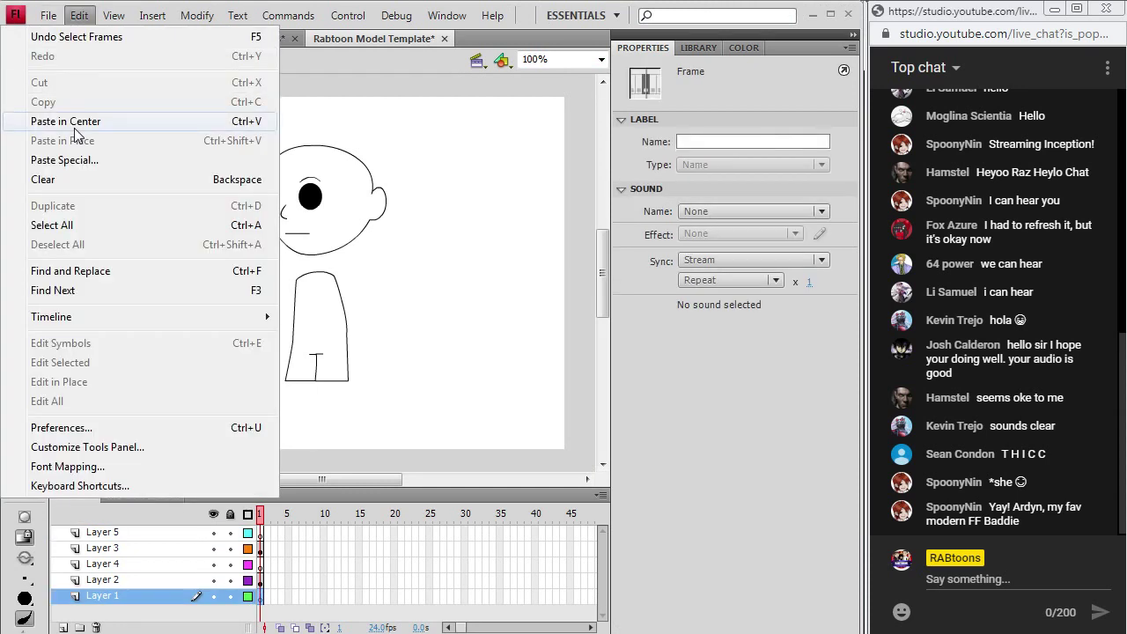
pyautogui.click(81, 131)
# - Move the pasted Ardyn bitmap beside the template figure, to about X -126, Y -21
pyautogui.click(23, 68)
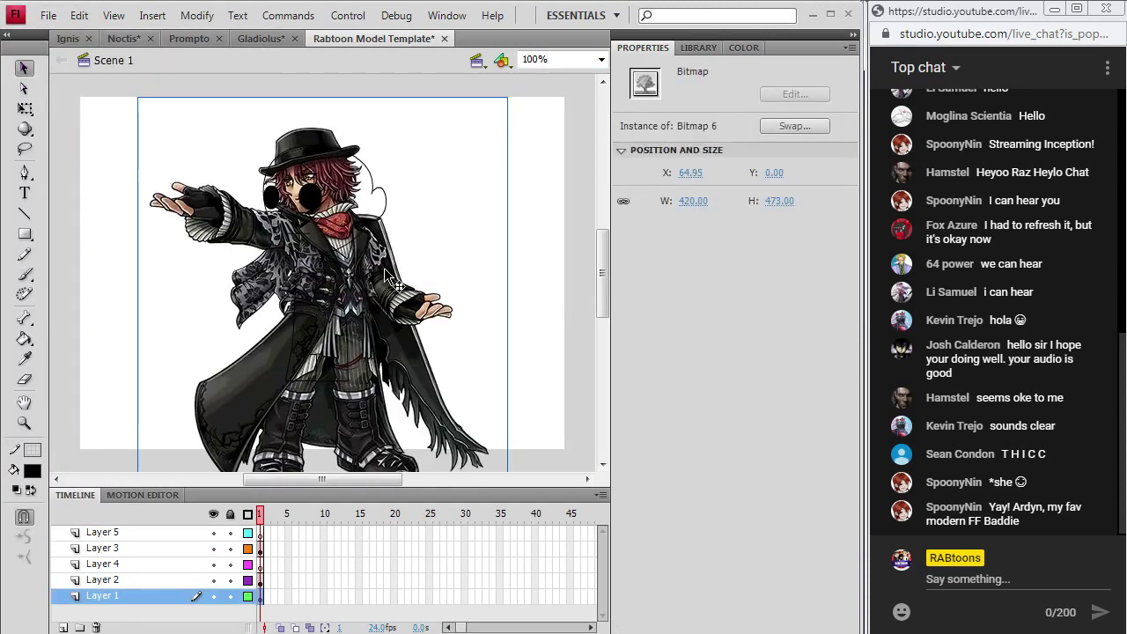
pyautogui.moveTo(308, 278)
pyautogui.mouseDown()
pyautogui.moveTo(176, 283)
pyautogui.moveTo(166, 270)
pyautogui.mouseUp()
pyautogui.moveTo(377, 480); pyautogui.dragTo(349, 480)
pyautogui.moveTo(299, 353); pyautogui.dragTo(294, 334)
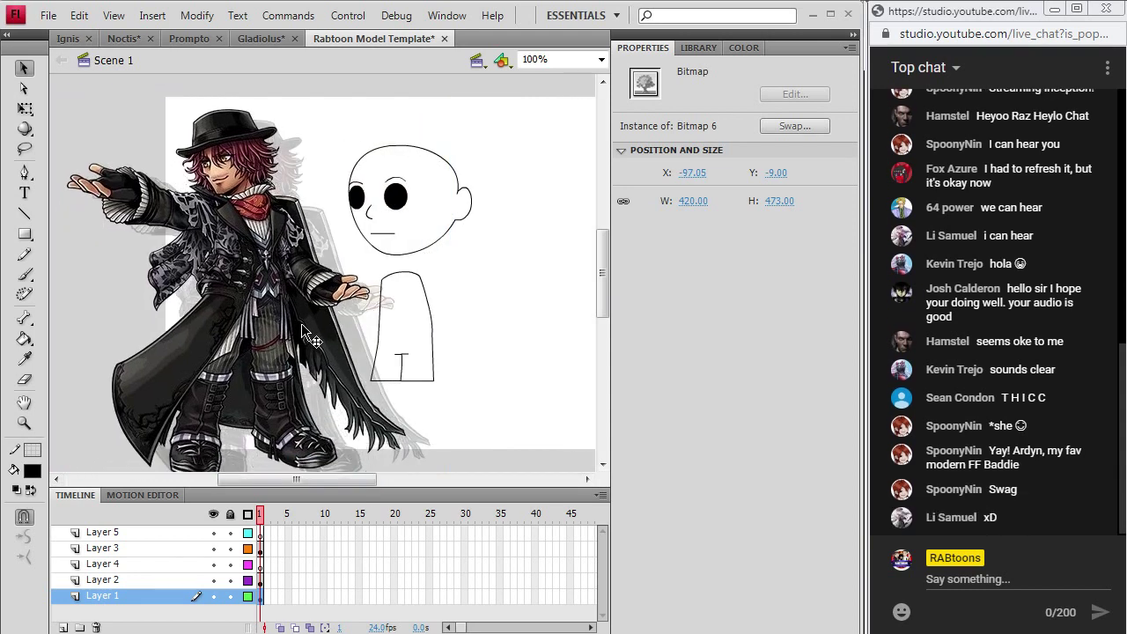
# - Bring the Ardyn bitmap closer to the template head, to about X -84.5, Y -2.5, working at 200% zoom
pyautogui.click(24, 423)
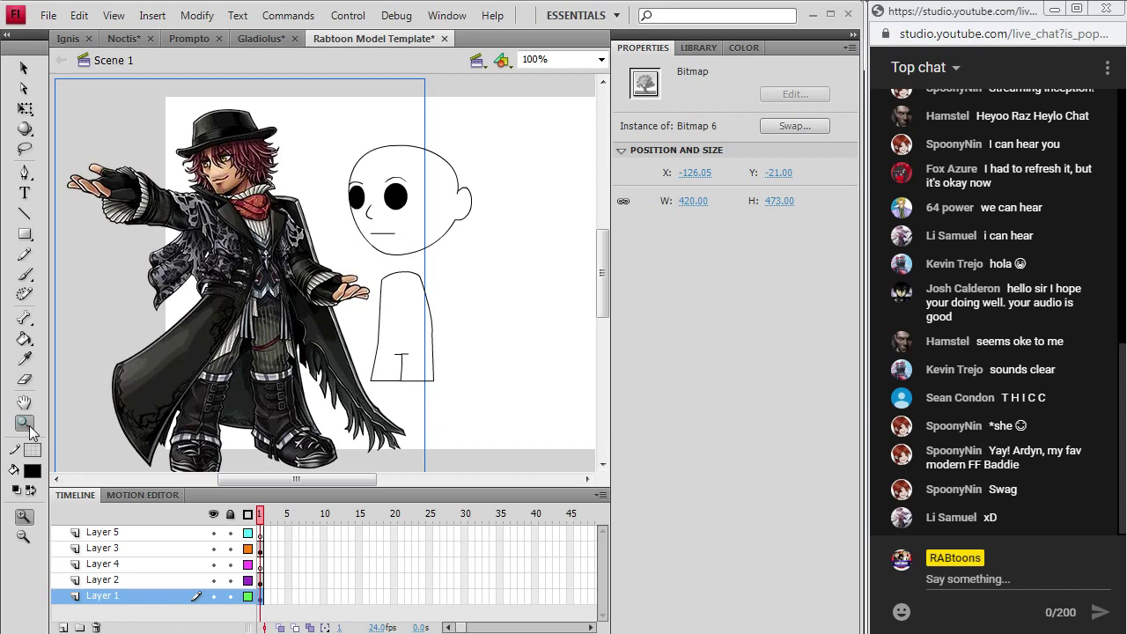
pyautogui.click(322, 185)
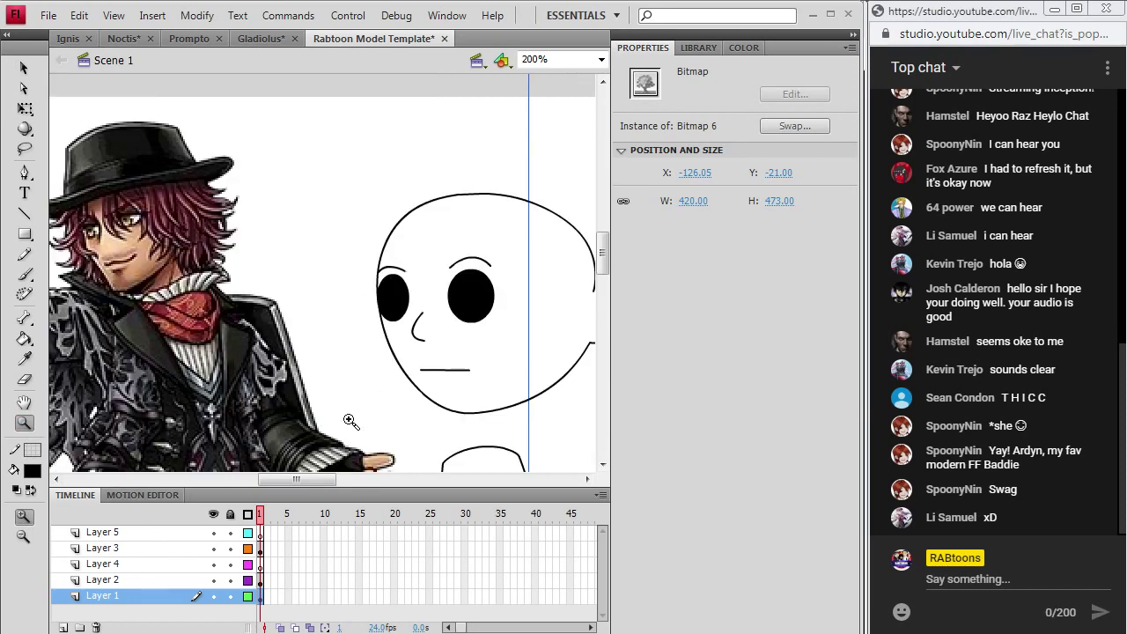
pyautogui.click(24, 68)
pyautogui.moveTo(123, 196); pyautogui.dragTo(194, 230)
pyautogui.moveTo(271, 479); pyautogui.dragTo(282, 480)
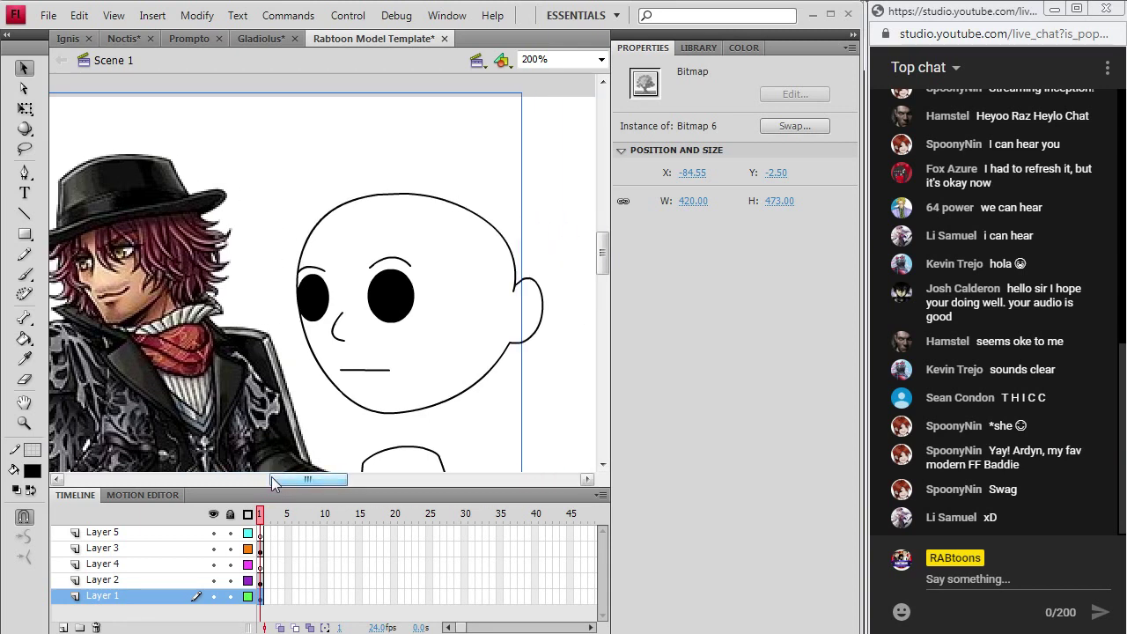
# - Set the Brush fill to black and move the Ardyn bitmap closer to the template head, to about X -57.5, Y 5.5
pyautogui.click(25, 274)
pyautogui.click(34, 473)
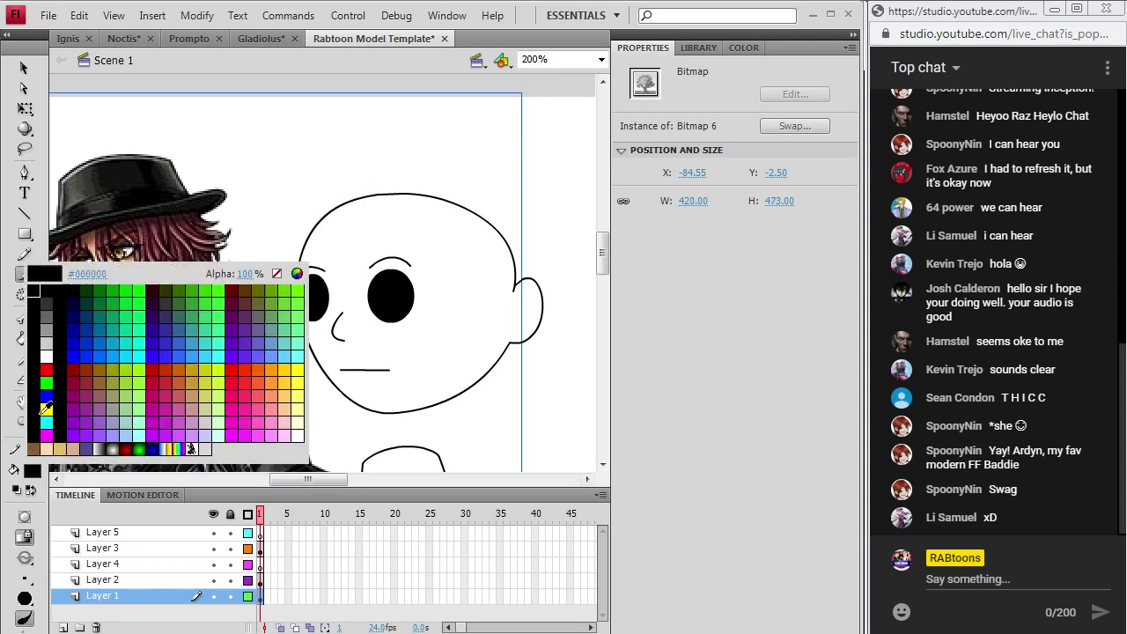
pyautogui.click(40, 283)
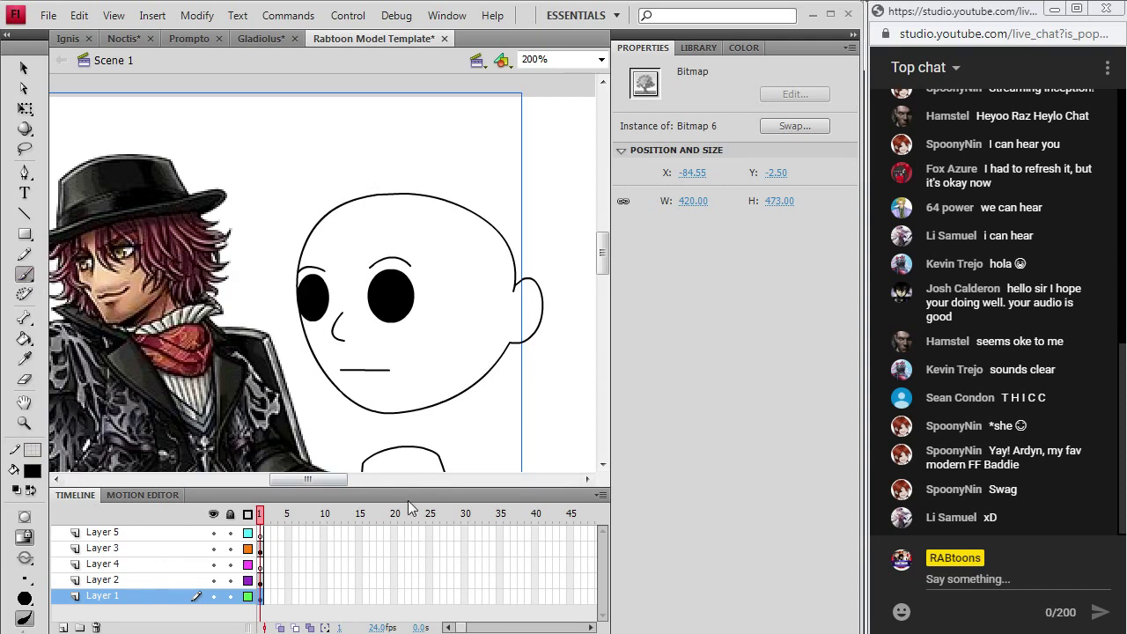
pyautogui.moveTo(308, 479); pyautogui.dragTo(322, 453)
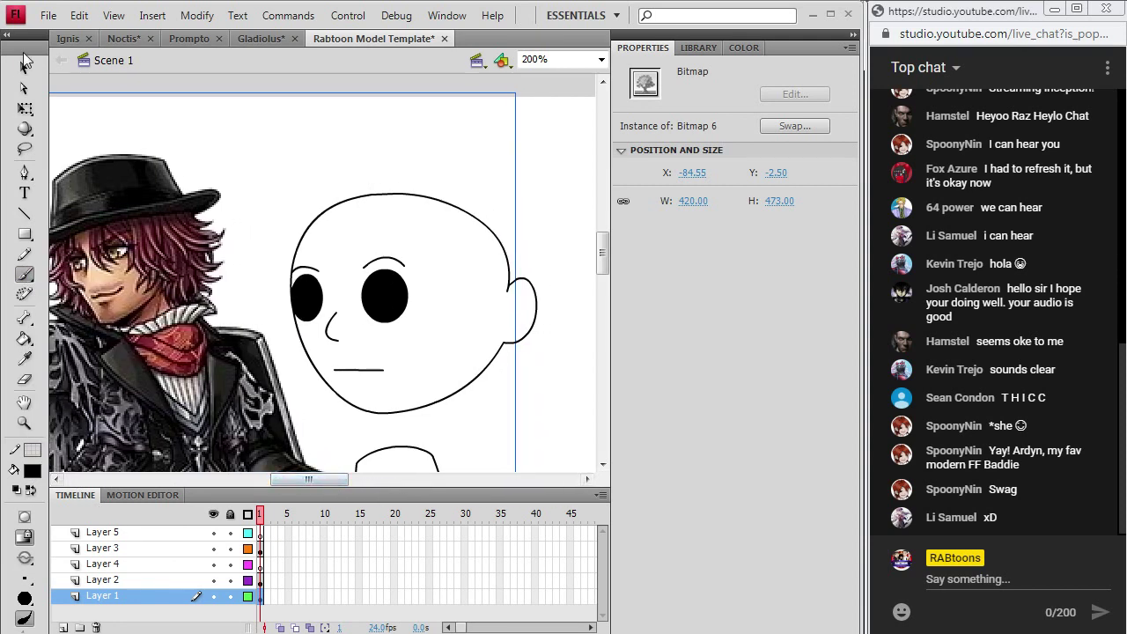
pyautogui.press('v')
pyautogui.moveTo(141, 330)
pyautogui.mouseDown()
pyautogui.moveTo(158, 322)
pyautogui.moveTo(188, 341)
pyautogui.mouseUp()
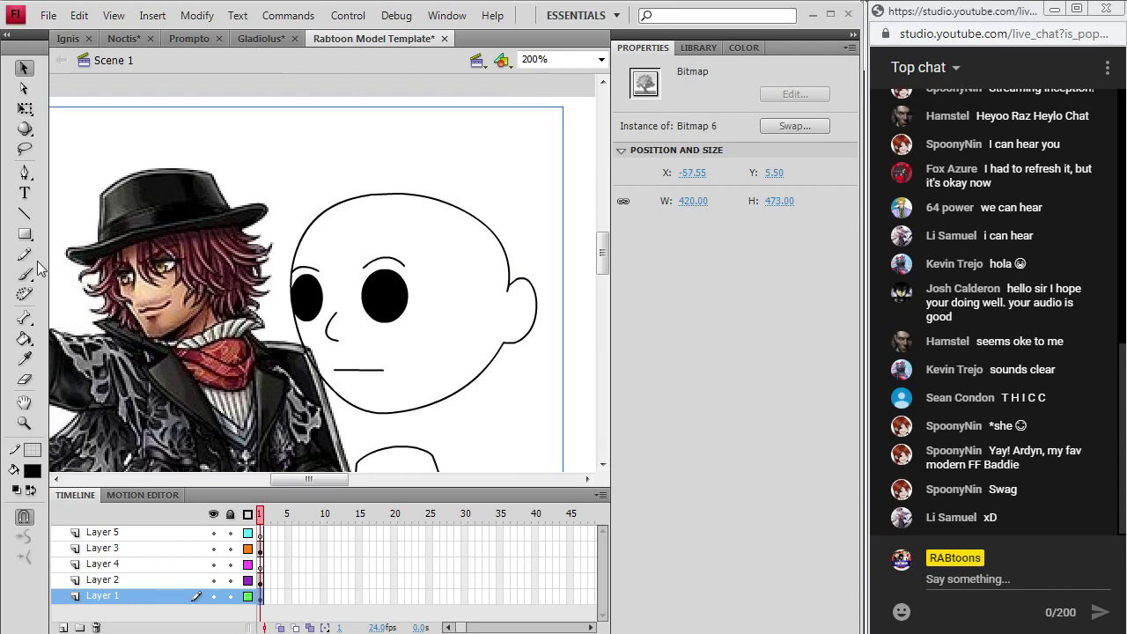
# - Brush the black outline of the fringe strands over the forehead in frame 1 of Layer 5
pyautogui.click(24, 274)
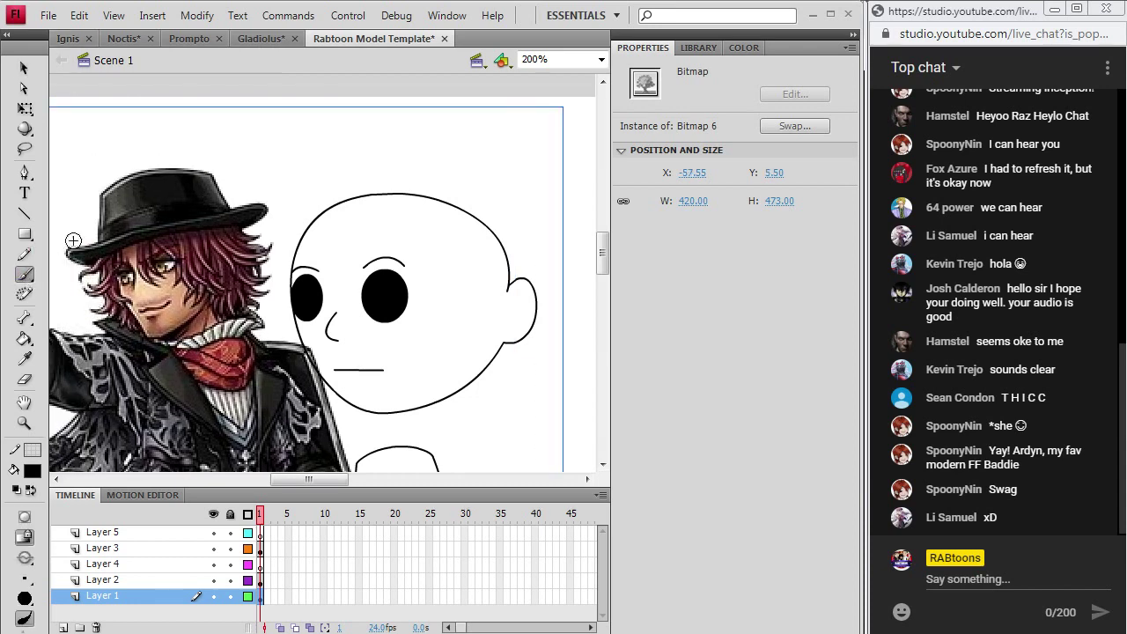
pyautogui.click(259, 536)
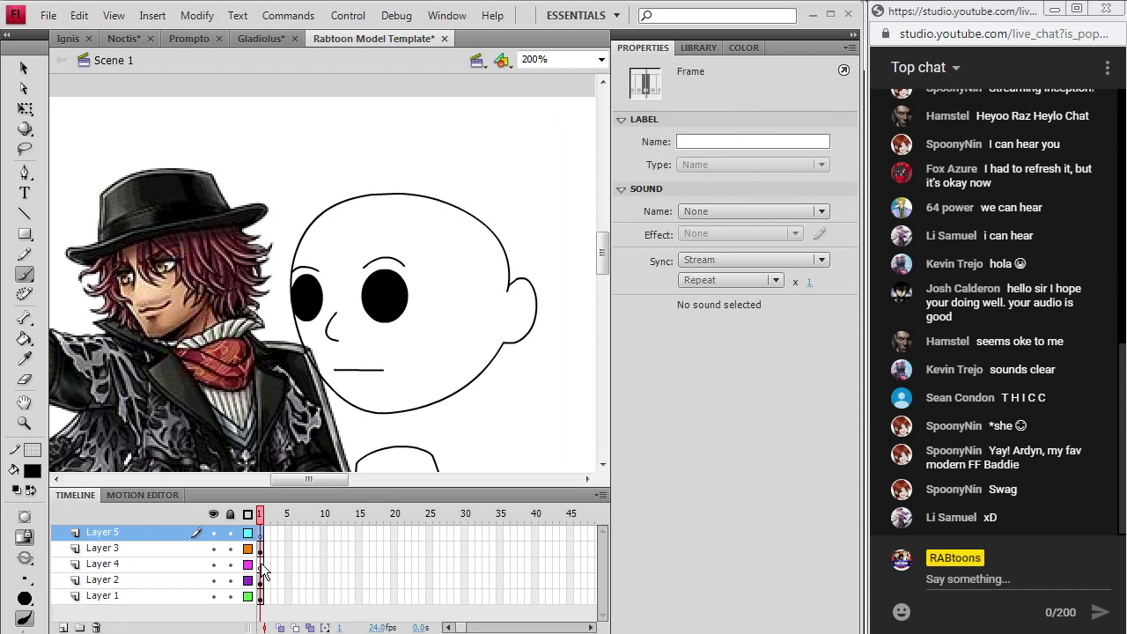
pyautogui.click(213, 533)
pyautogui.click(214, 535)
pyautogui.moveTo(333, 215); pyautogui.dragTo(331, 222)
pyautogui.moveTo(336, 271); pyautogui.dragTo(351, 292)
pyautogui.moveTo(352, 243)
pyautogui.mouseDown()
pyautogui.moveTo(354, 255)
pyautogui.moveTo(392, 243)
pyautogui.moveTo(413, 259)
pyautogui.moveTo(419, 308)
pyautogui.moveTo(435, 273)
pyautogui.mouseUp()
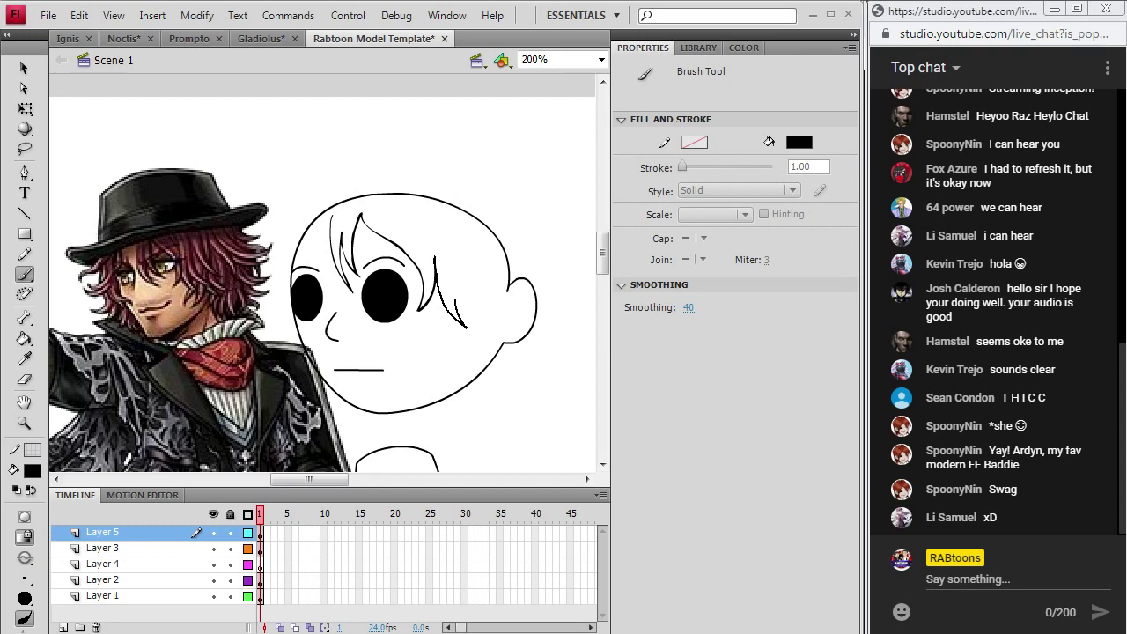
# - Brush pointed hair locks in front of the ear and down to the jaw, undoing a stray stroke
pyautogui.moveTo(454, 285)
pyautogui.mouseDown()
pyautogui.moveTo(436, 361)
pyautogui.moveTo(472, 347)
pyautogui.moveTo(497, 354)
pyautogui.moveTo(470, 318)
pyautogui.moveTo(503, 341)
pyautogui.moveTo(474, 314)
pyautogui.mouseUp()
pyautogui.hotkey('ctrl', 'z')
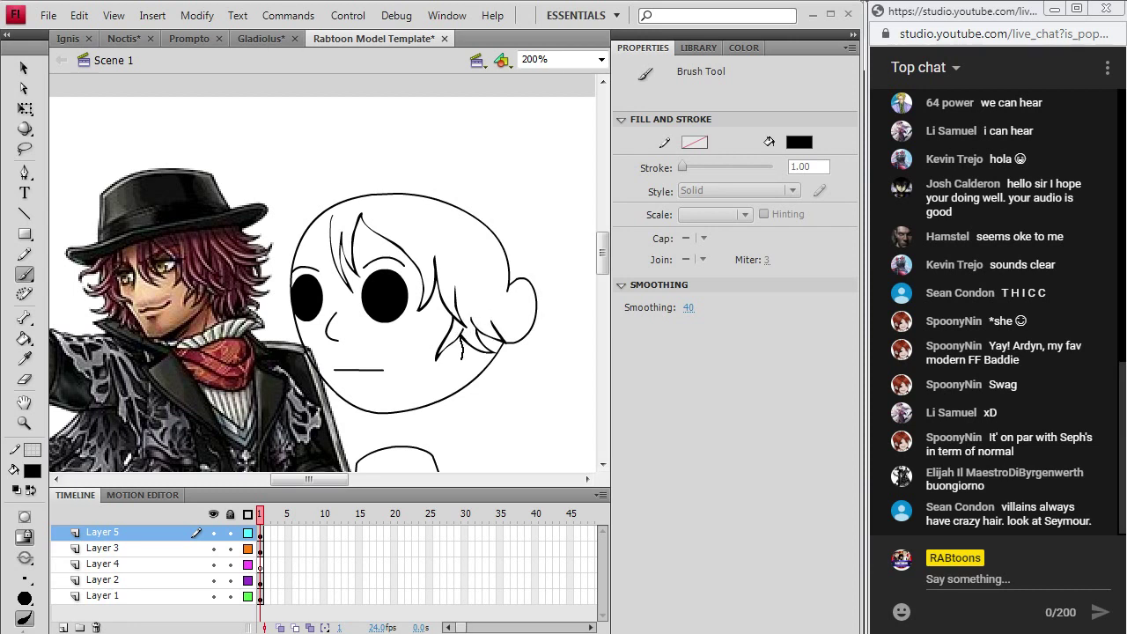
pyautogui.moveTo(462, 359)
pyautogui.mouseDown()
pyautogui.moveTo(448, 389)
pyautogui.moveTo(475, 352)
pyautogui.moveTo(450, 387)
pyautogui.moveTo(467, 392)
pyautogui.moveTo(463, 400)
pyautogui.moveTo(496, 356)
pyautogui.mouseUp()
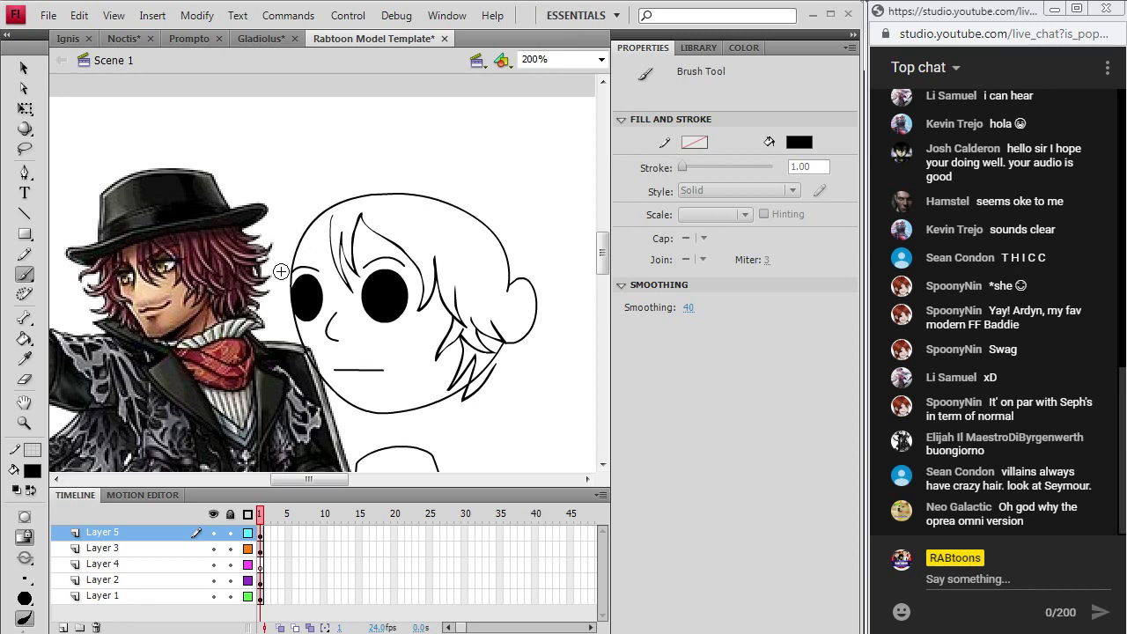
# - Brush the strands on the far side of the face, flaring outward at the temple and hanging past the cheek
pyautogui.moveTo(284, 266)
pyautogui.mouseDown()
pyautogui.moveTo(280, 317)
pyautogui.moveTo(303, 330)
pyautogui.mouseUp()
pyautogui.moveTo(331, 217); pyautogui.dragTo(311, 254)
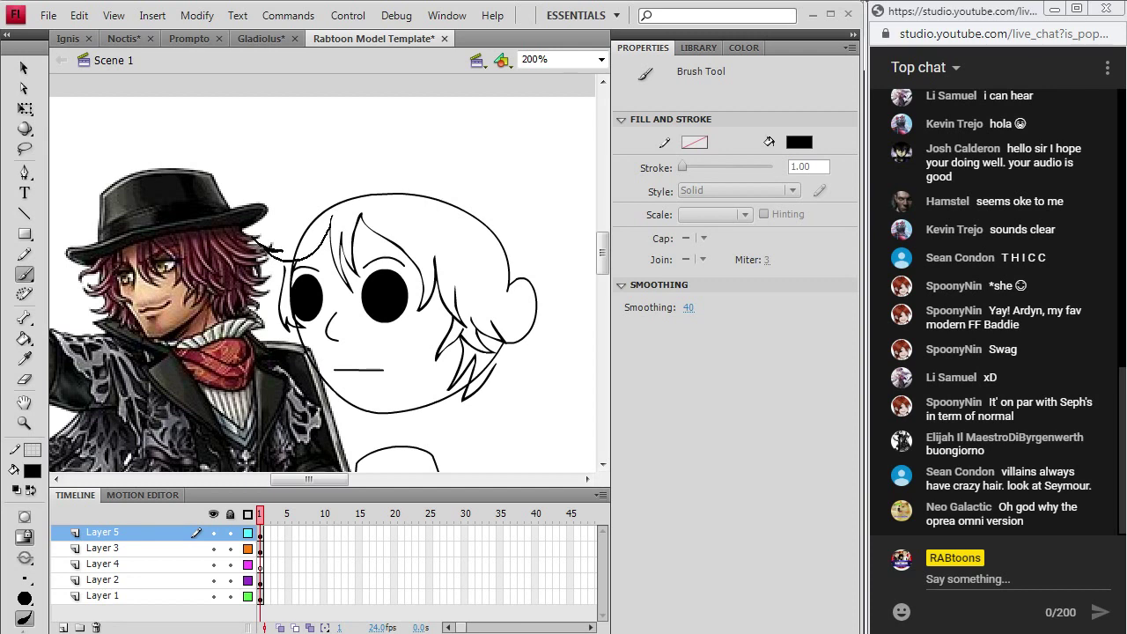
pyautogui.moveTo(261, 242); pyautogui.dragTo(316, 216)
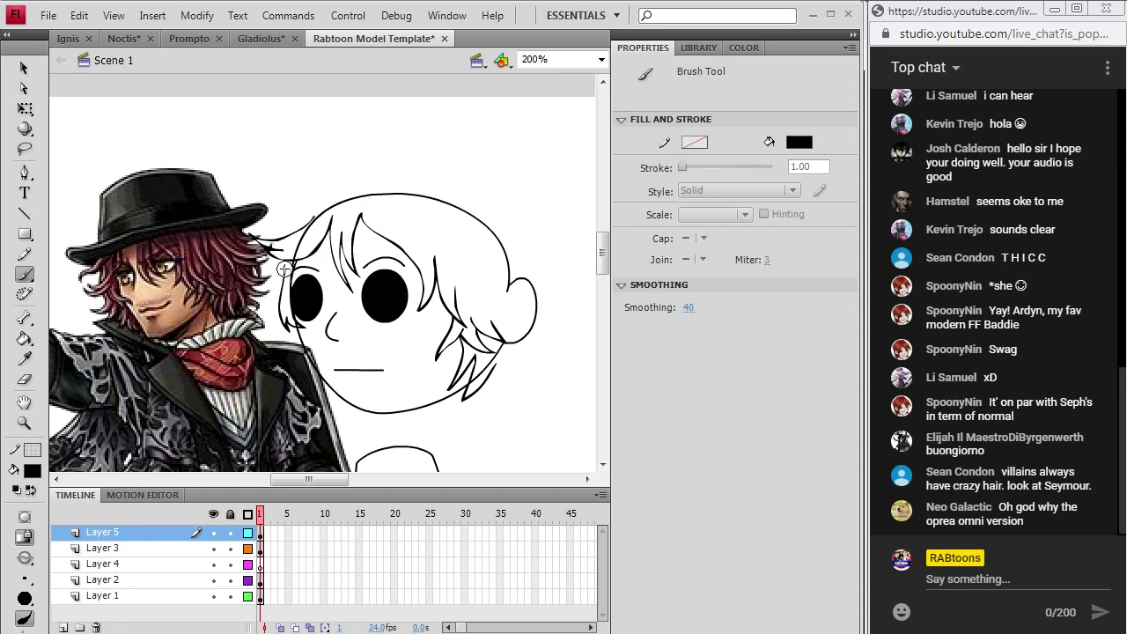
pyautogui.moveTo(291, 265); pyautogui.dragTo(283, 257)
pyautogui.moveTo(286, 329); pyautogui.dragTo(289, 345)
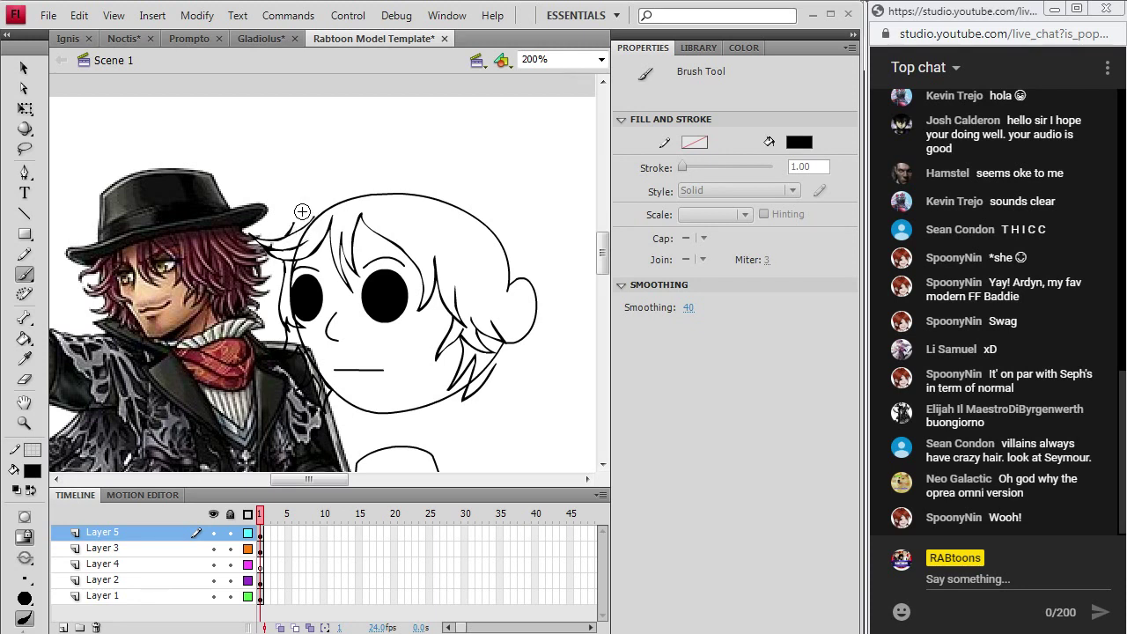
pyautogui.moveTo(280, 221); pyautogui.dragTo(264, 227)
pyautogui.press('e')
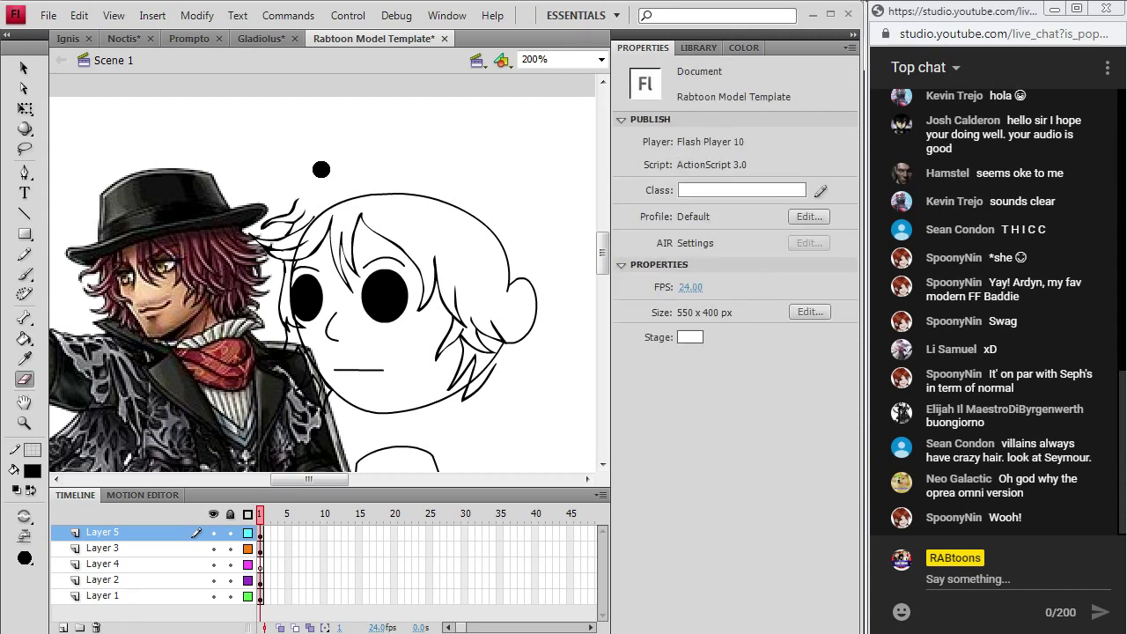
pyautogui.press('b')
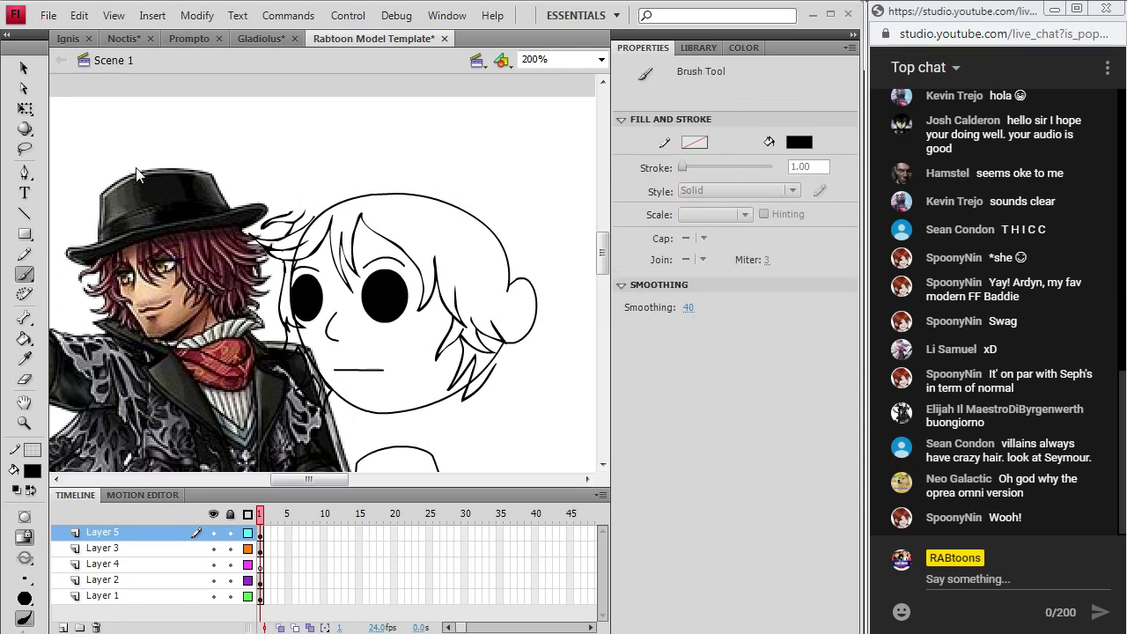
# - Brush spiky hair strands behind the ear and down to the nape, redoing bad strokes and adding inner strands around the ear
pyautogui.moveTo(524, 324); pyautogui.dragTo(507, 344)
pyautogui.moveTo(489, 422)
pyautogui.mouseDown()
pyautogui.moveTo(521, 423)
pyautogui.moveTo(508, 380)
pyautogui.moveTo(524, 397)
pyautogui.moveTo(523, 370)
pyautogui.mouseUp()
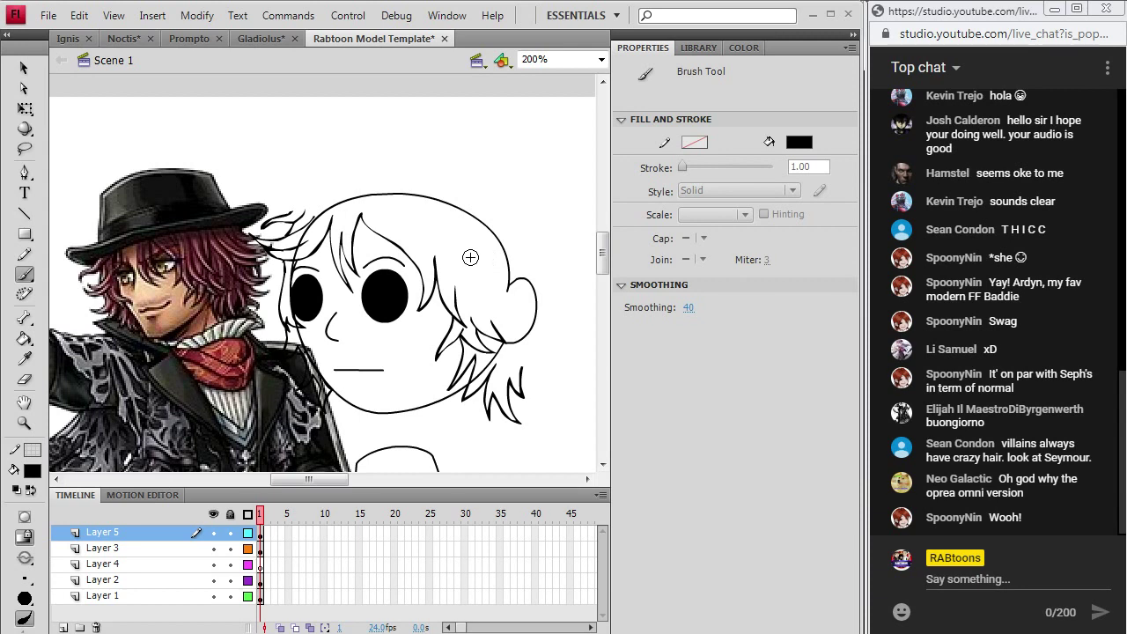
pyautogui.moveTo(470, 257)
pyautogui.mouseDown()
pyautogui.moveTo(501, 318)
pyautogui.moveTo(501, 280)
pyautogui.moveTo(504, 293)
pyautogui.moveTo(541, 302)
pyautogui.moveTo(560, 287)
pyautogui.moveTo(531, 286)
pyautogui.moveTo(571, 264)
pyautogui.moveTo(540, 289)
pyautogui.moveTo(534, 258)
pyautogui.moveTo(562, 245)
pyautogui.moveTo(527, 227)
pyautogui.mouseUp()
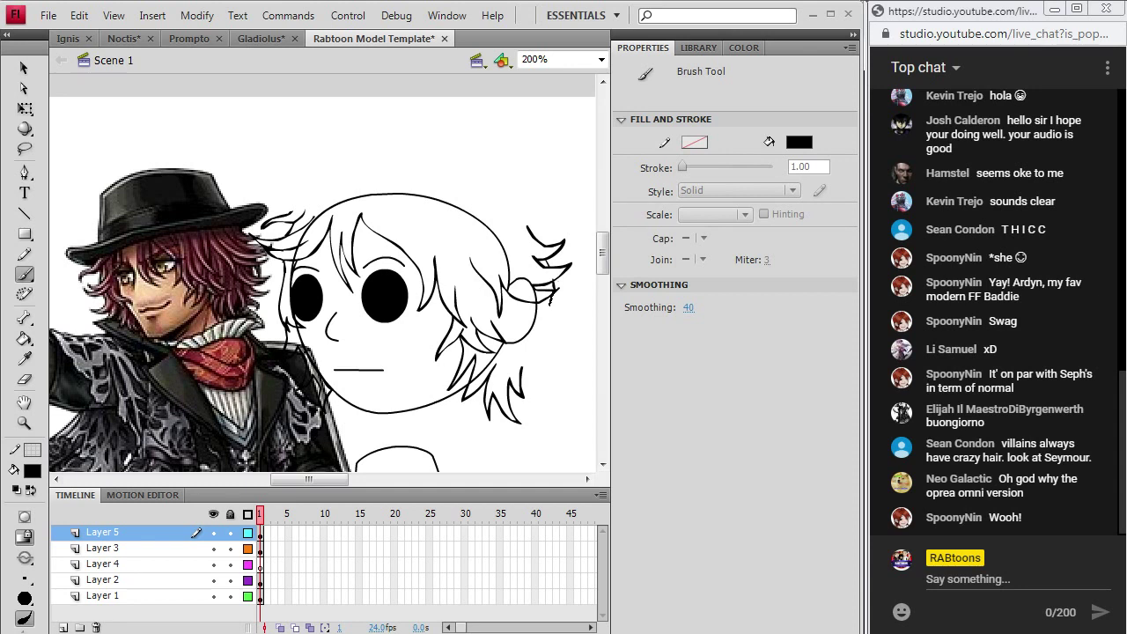
pyautogui.moveTo(551, 305); pyautogui.dragTo(535, 324)
pyautogui.moveTo(545, 321)
pyautogui.mouseDown()
pyautogui.moveTo(535, 338)
pyautogui.moveTo(563, 334)
pyautogui.moveTo(549, 348)
pyautogui.moveTo(536, 326)
pyautogui.mouseUp()
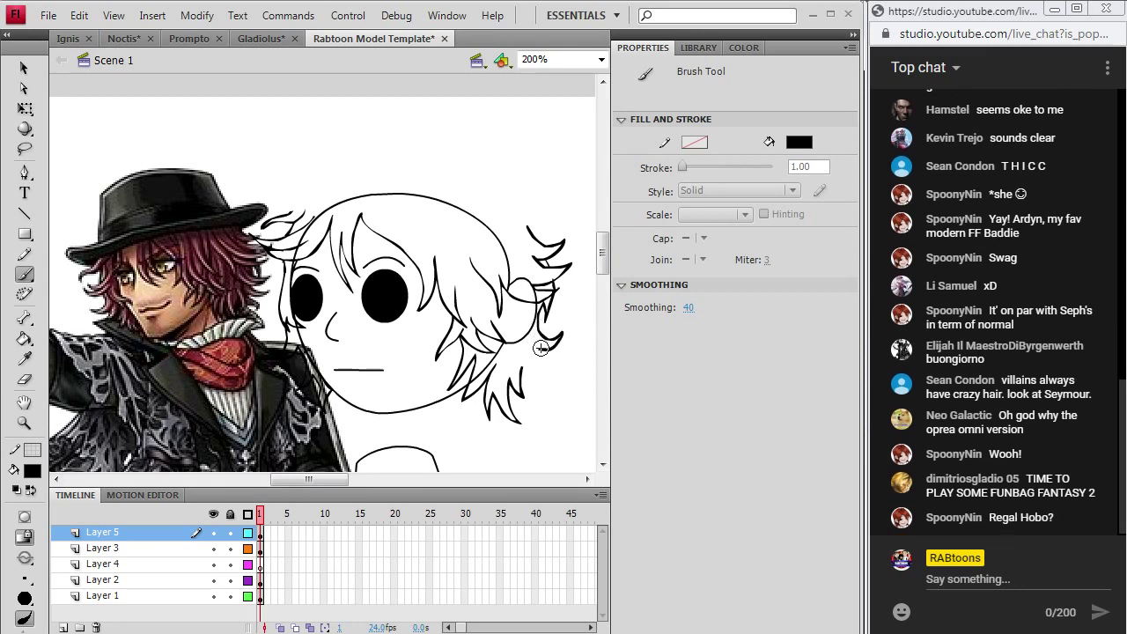
pyautogui.moveTo(524, 360)
pyautogui.mouseDown()
pyautogui.moveTo(533, 384)
pyautogui.moveTo(538, 368)
pyautogui.mouseUp()
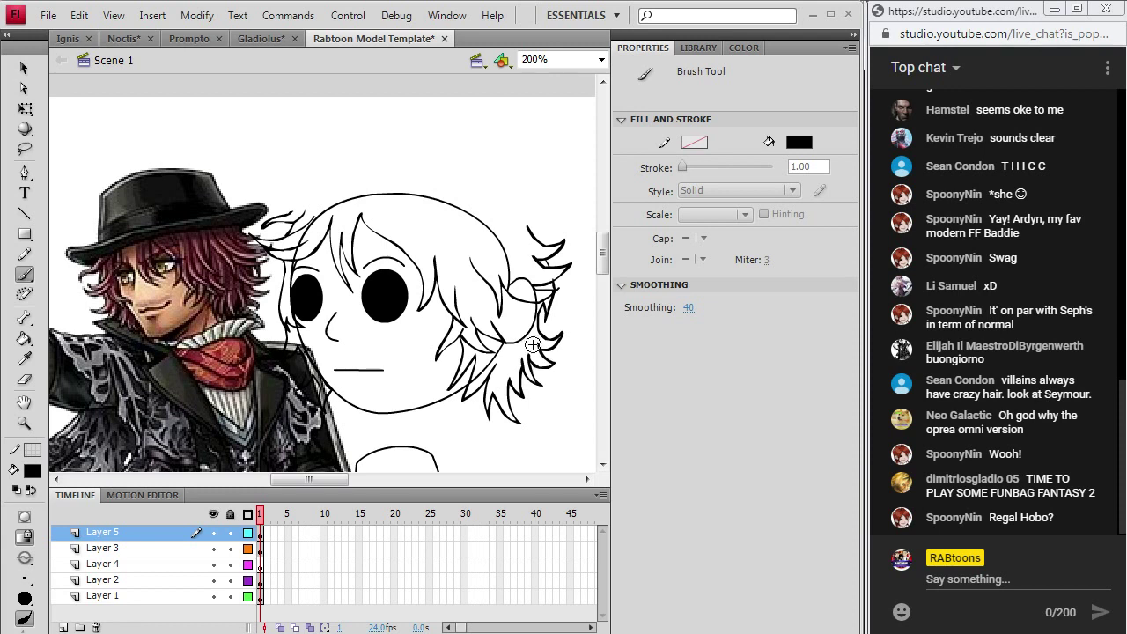
pyautogui.hotkey('ctrl', 'z')
pyautogui.hotkey('ctrl', 'z')
pyautogui.hotkey('ctrl', 'z')
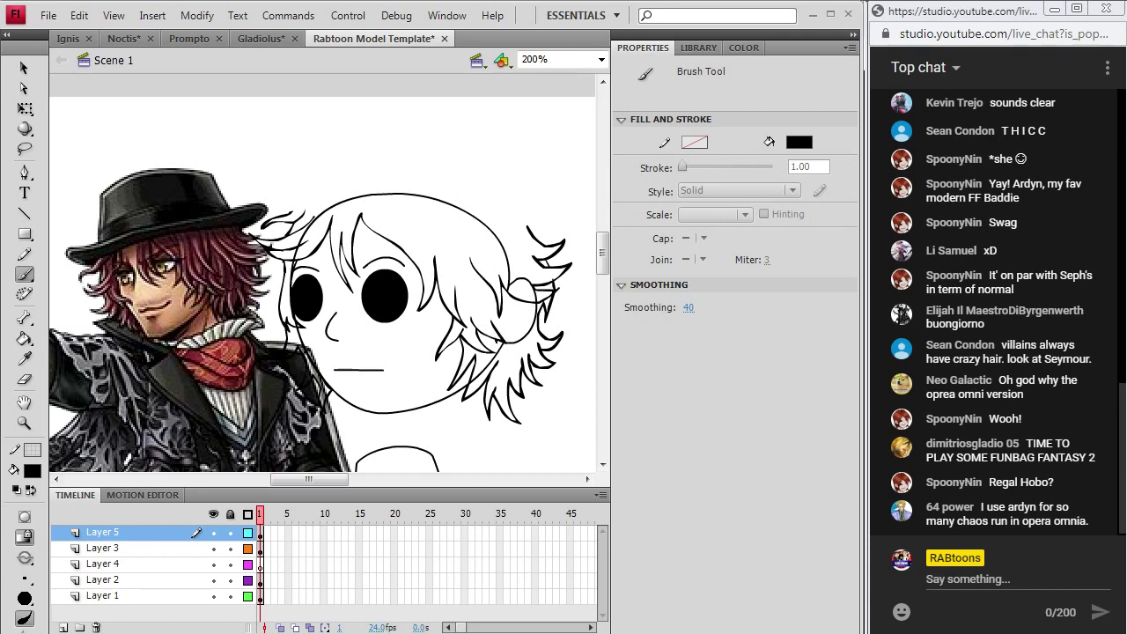
pyautogui.moveTo(497, 343); pyautogui.dragTo(506, 359)
pyautogui.moveTo(509, 315); pyautogui.dragTo(521, 344)
# - Brush the hair's crown outline over the top of the head and add a fine inner strand above the side locks
pyautogui.moveTo(277, 188)
pyautogui.mouseDown()
pyautogui.moveTo(289, 208)
pyautogui.moveTo(361, 159)
pyautogui.moveTo(441, 160)
pyautogui.moveTo(477, 173)
pyautogui.moveTo(532, 229)
pyautogui.mouseUp()
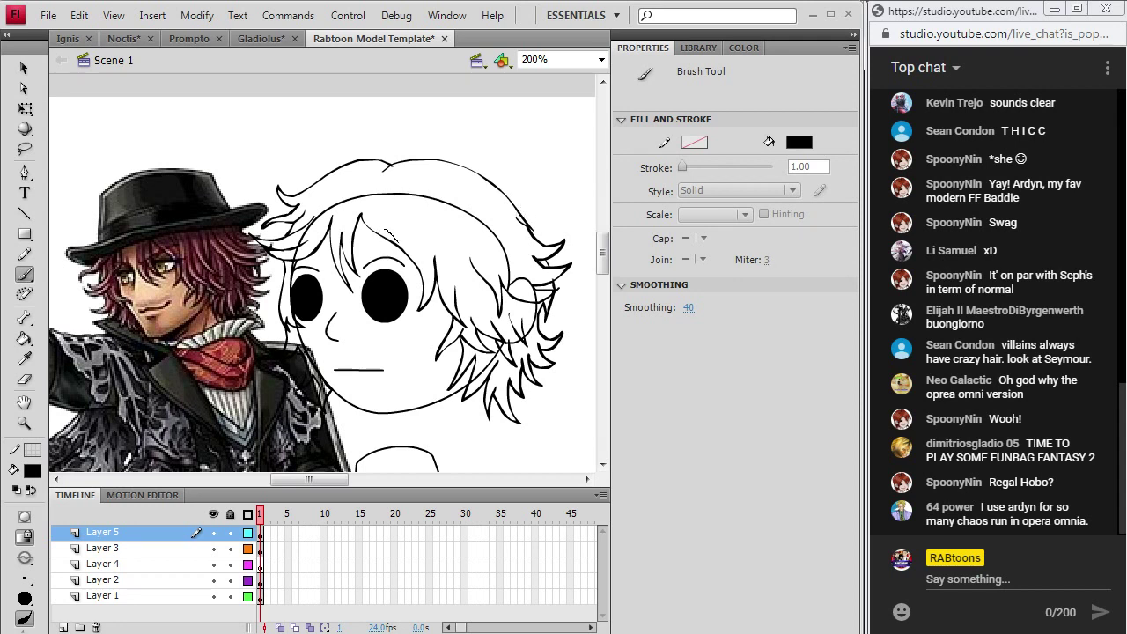
pyautogui.hotkey('ctrl', 'z')
pyautogui.moveTo(408, 226); pyautogui.dragTo(467, 271)
pyautogui.hotkey('ctrl', 'z')
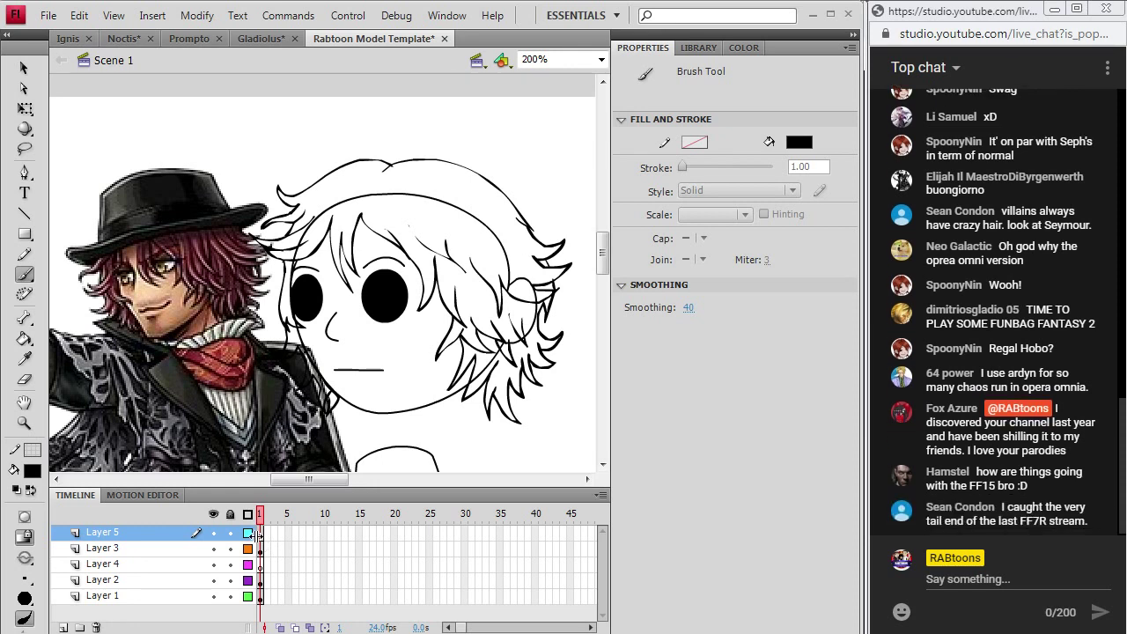
# - Sample the maroon hair colour from the Ardyn bitmap and fill the outlined hair and far-side lock with it
pyautogui.press('i')
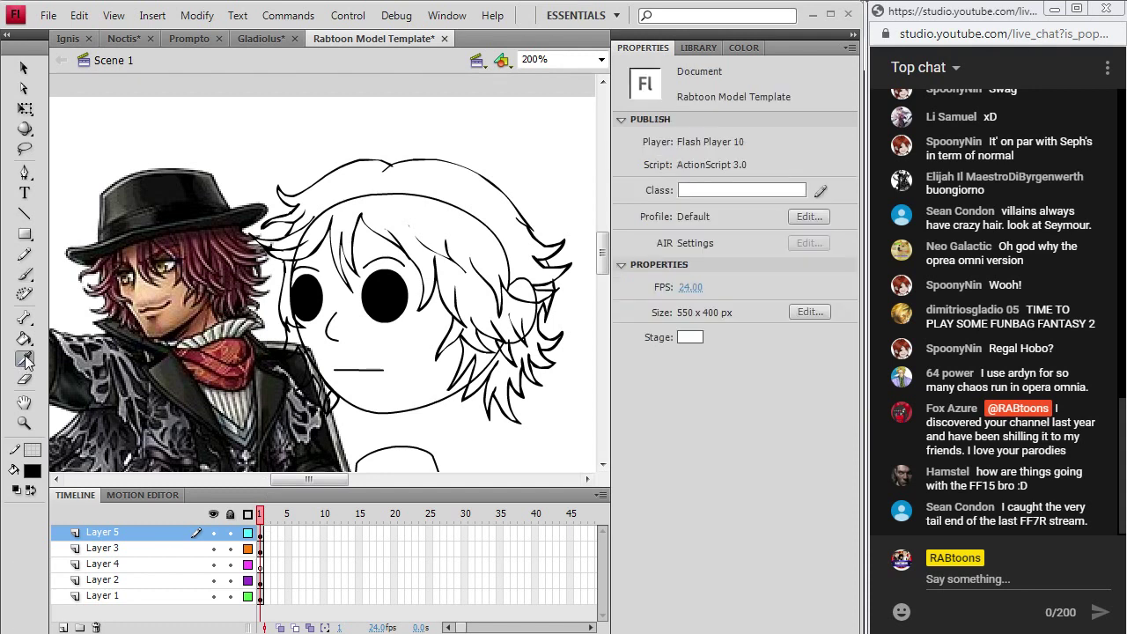
pyautogui.click(178, 250)
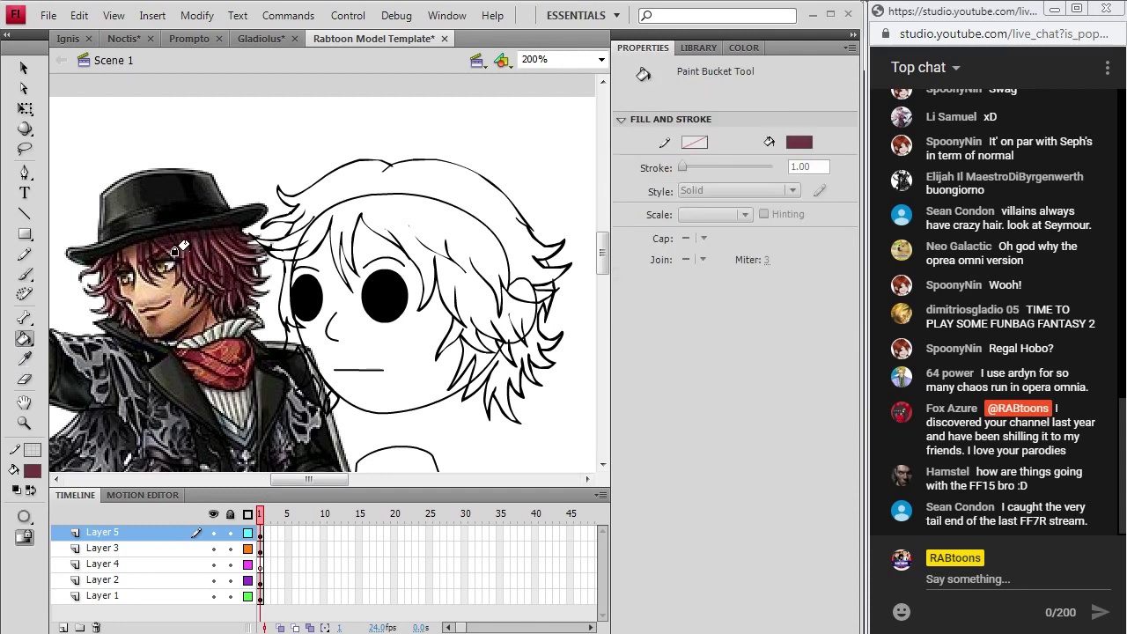
pyautogui.click(387, 194)
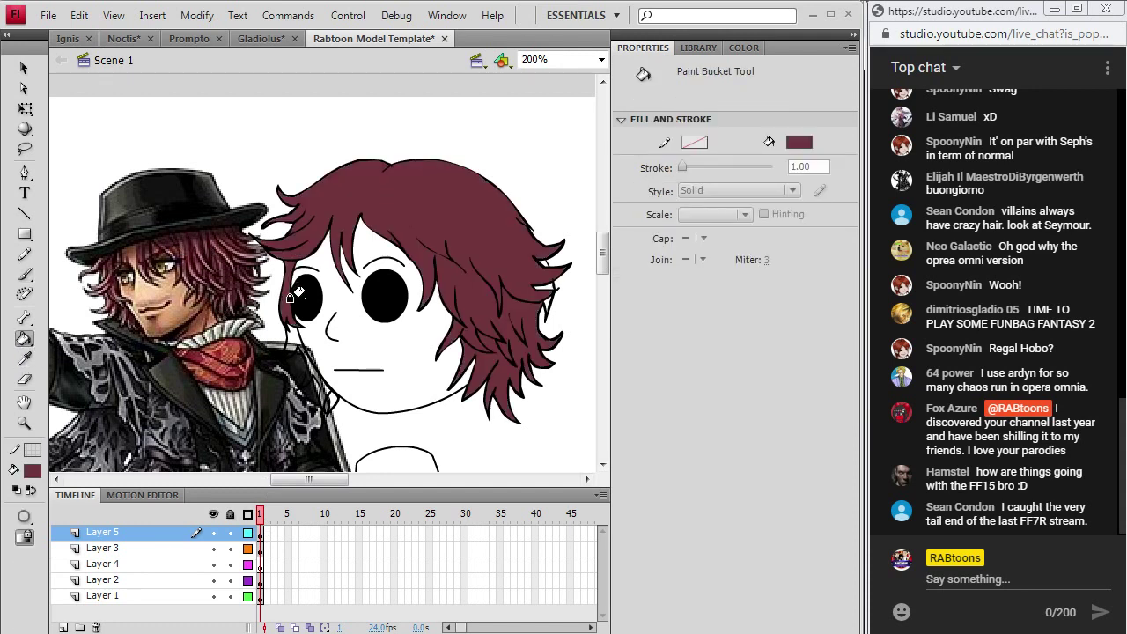
pyautogui.click(287, 328)
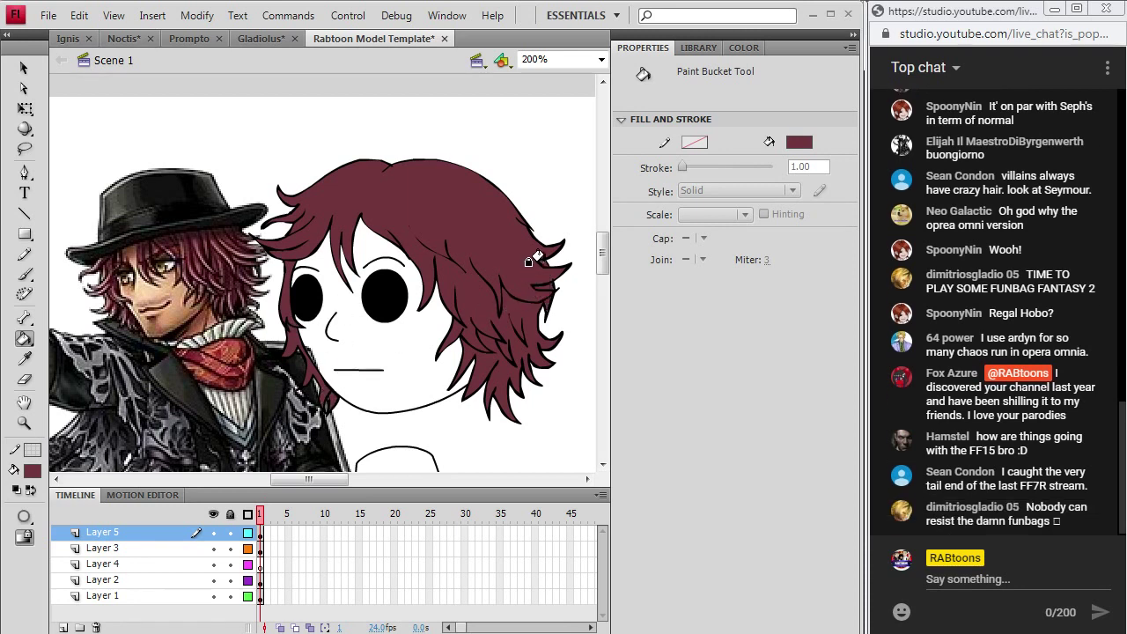
# - Draw a pencil shading boundary from the fringe up to the crown and set a darker maroon fill, about RGB 86, 39, 46
pyautogui.click(25, 254)
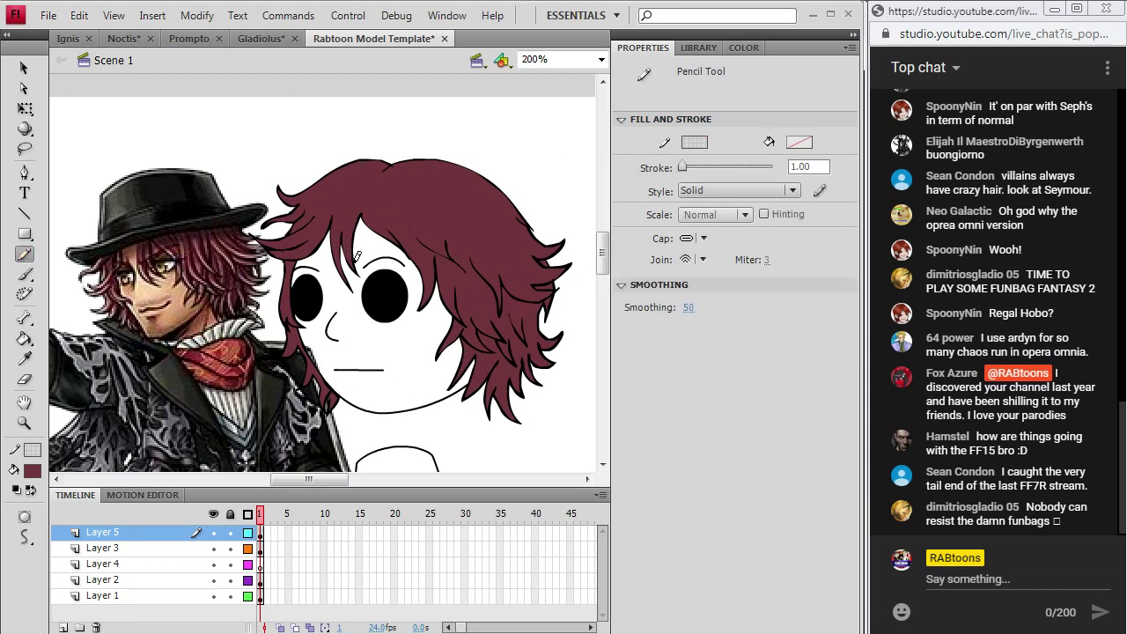
pyautogui.moveTo(359, 265)
pyautogui.mouseDown()
pyautogui.moveTo(350, 210)
pyautogui.moveTo(393, 148)
pyautogui.mouseUp()
pyautogui.click(24, 339)
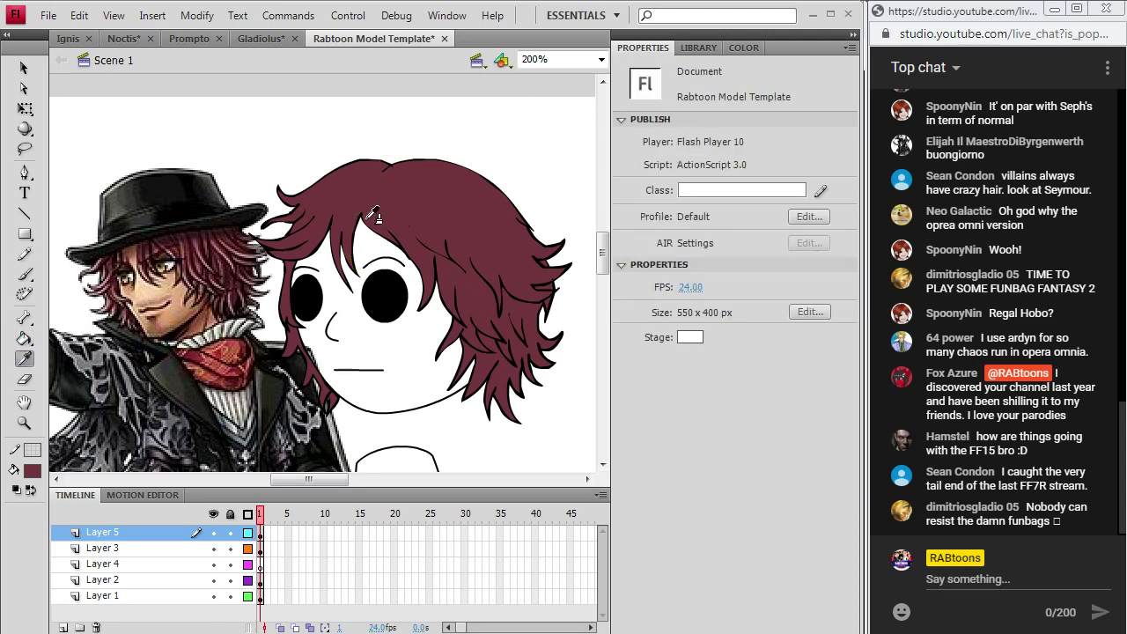
pyautogui.click(32, 472)
pyautogui.click(299, 273)
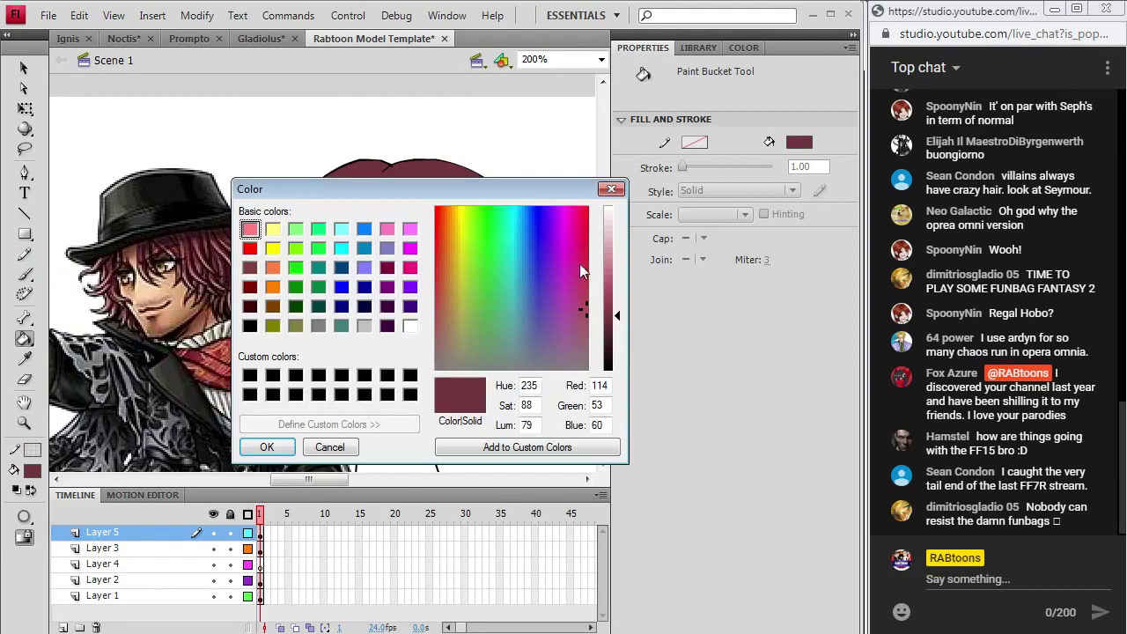
pyautogui.click(617, 336)
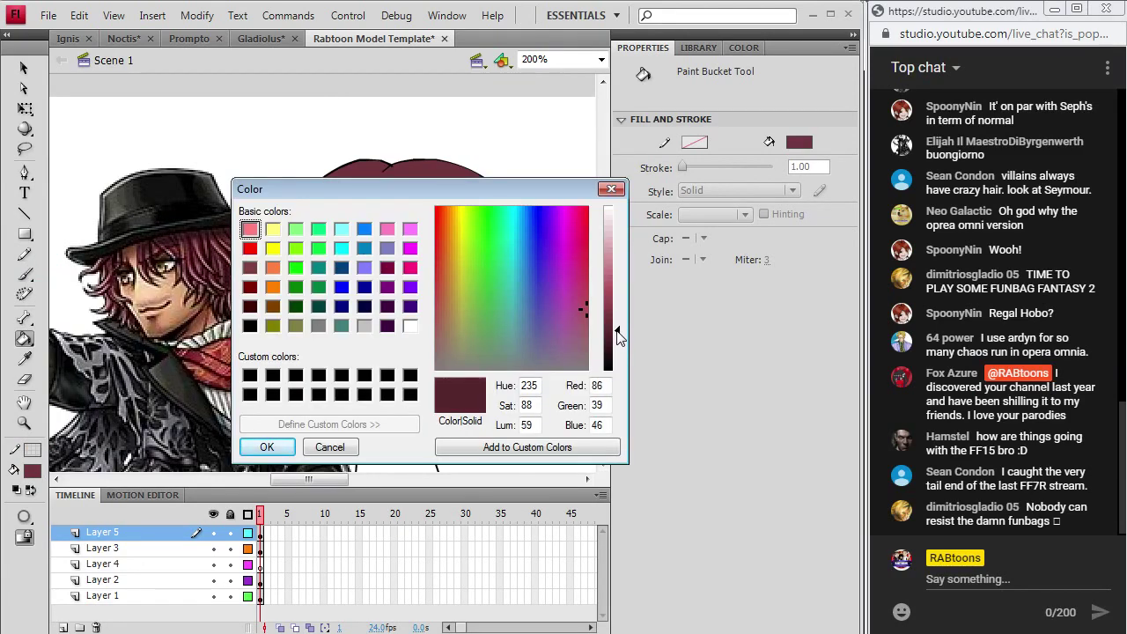
pyautogui.click(267, 447)
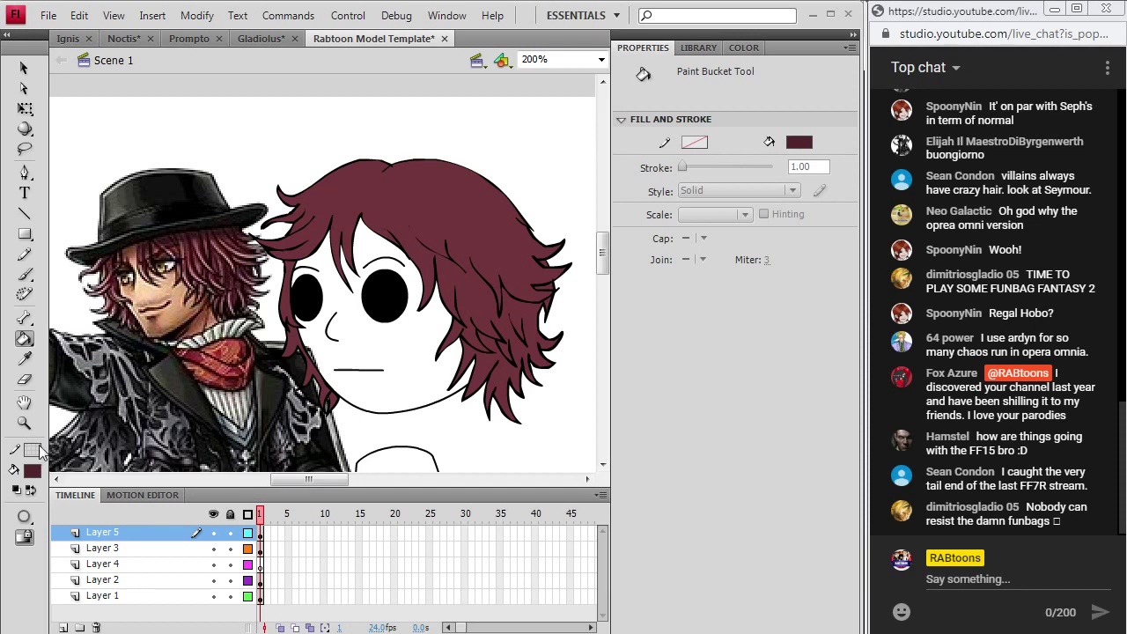
# - Fill the front hair section beyond the shading boundary and the far-side lock with the darker maroon
pyautogui.click(24, 339)
pyautogui.click(84, 337)
pyautogui.click(310, 194)
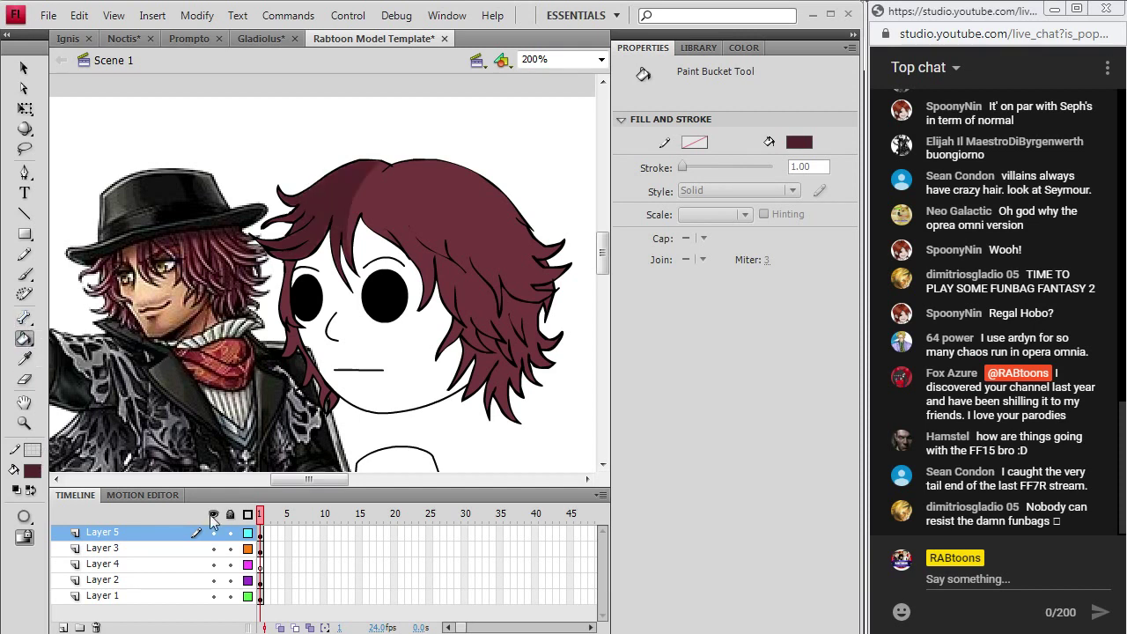
pyautogui.click(280, 331)
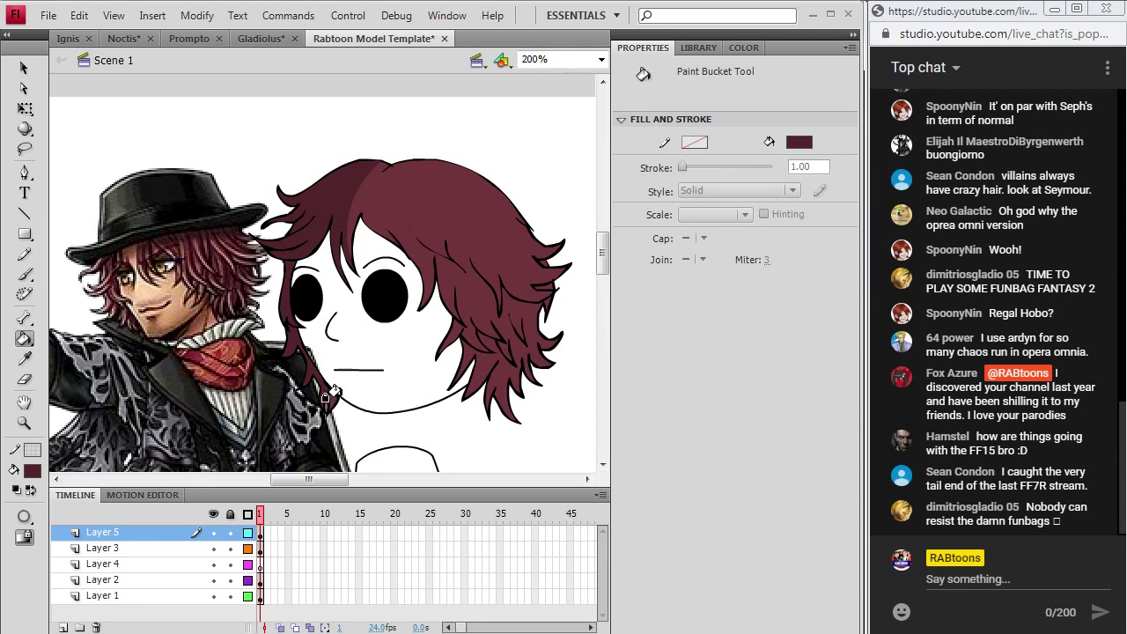
pyautogui.click(22, 257)
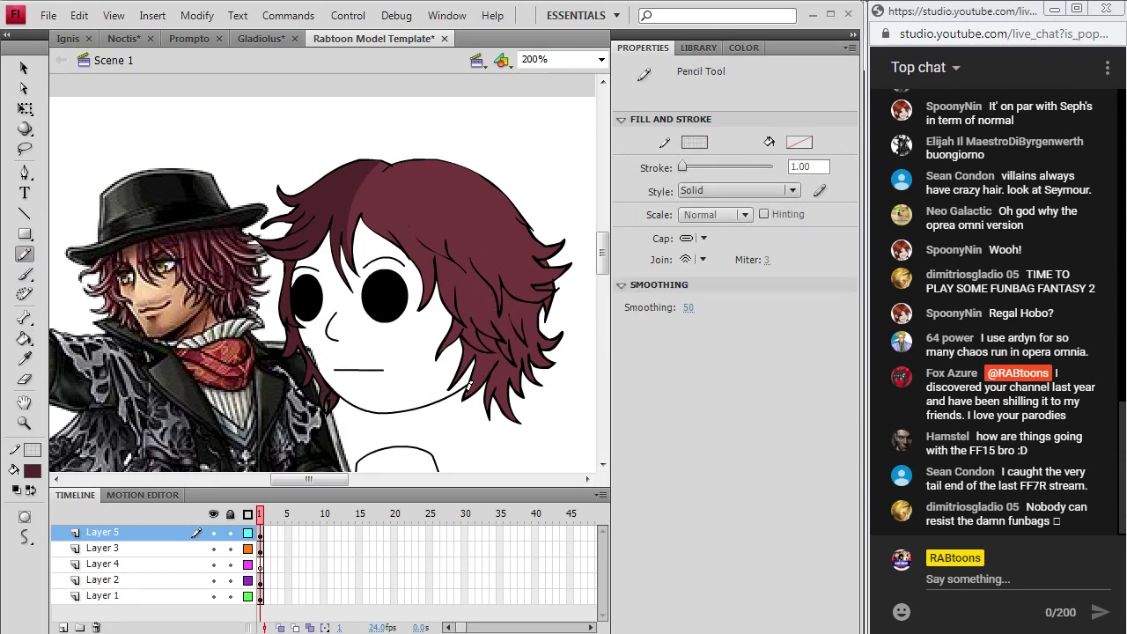
# - Save the document as a new file named Ardyn in the Final Fantasy > FFXV folder
pyautogui.click(48, 16)
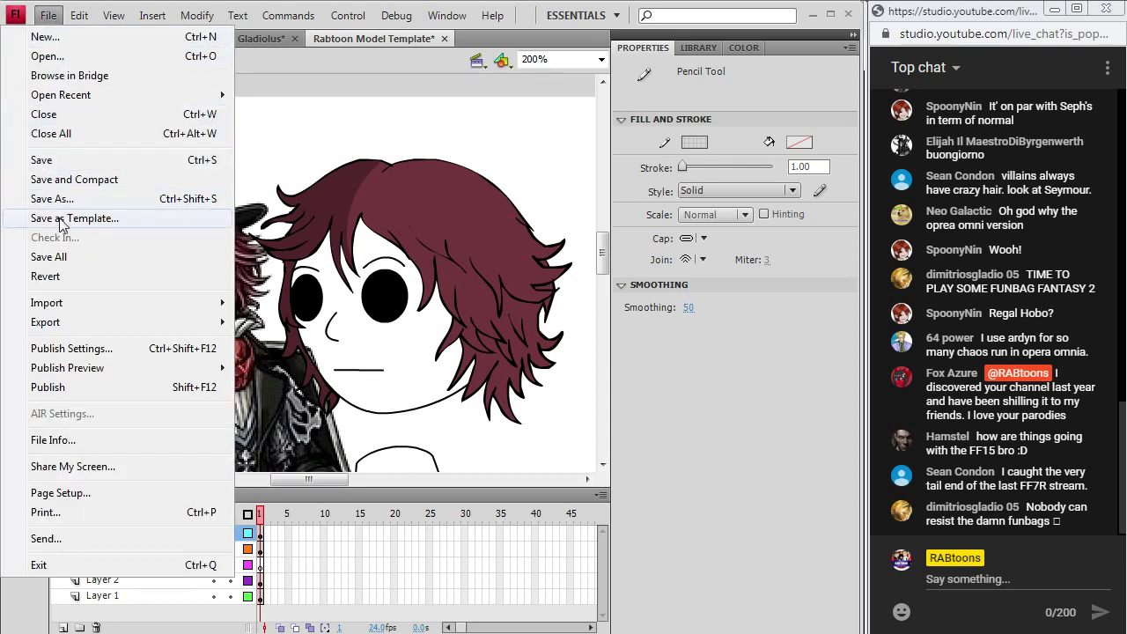
pyautogui.click(52, 199)
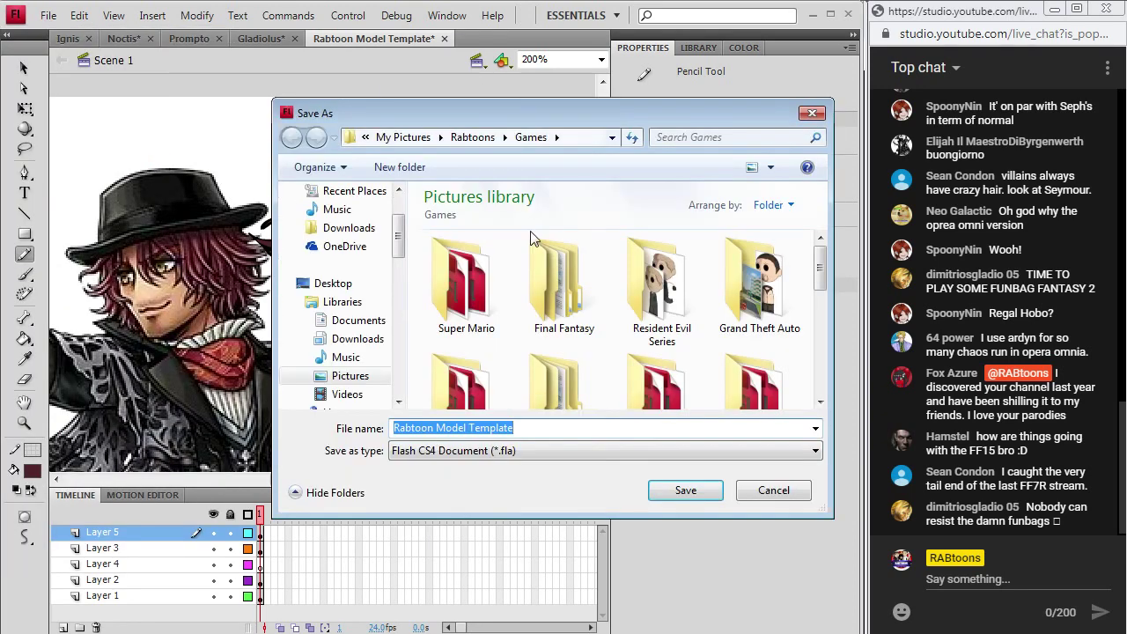
pyautogui.doubleClick(557, 282)
pyautogui.doubleClick(480, 282)
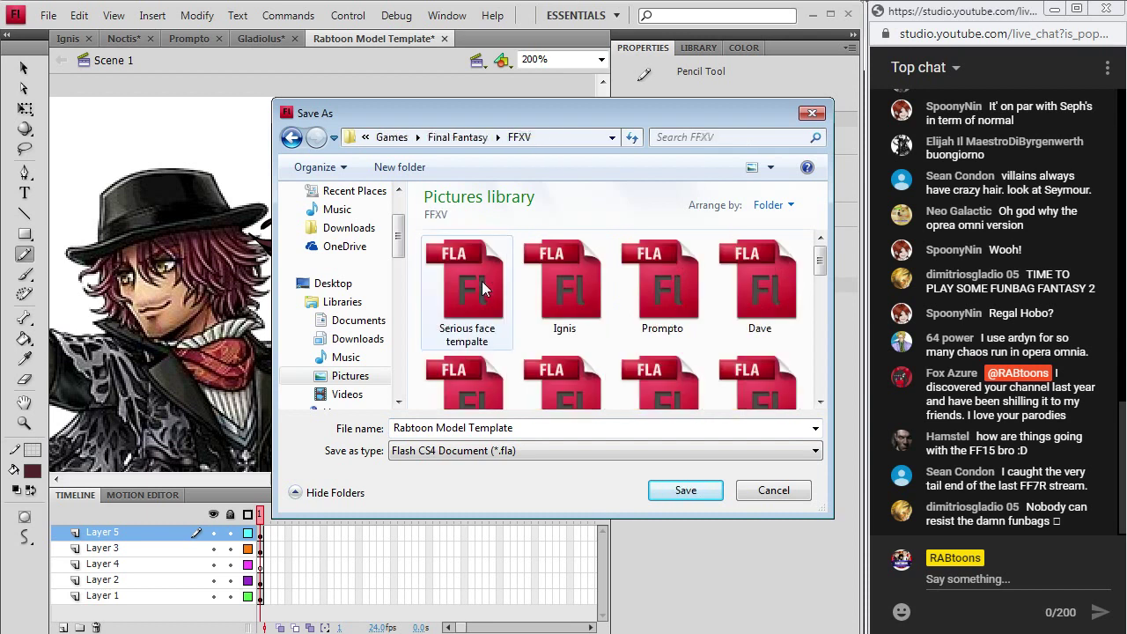
pyautogui.tripleClick(534, 428)
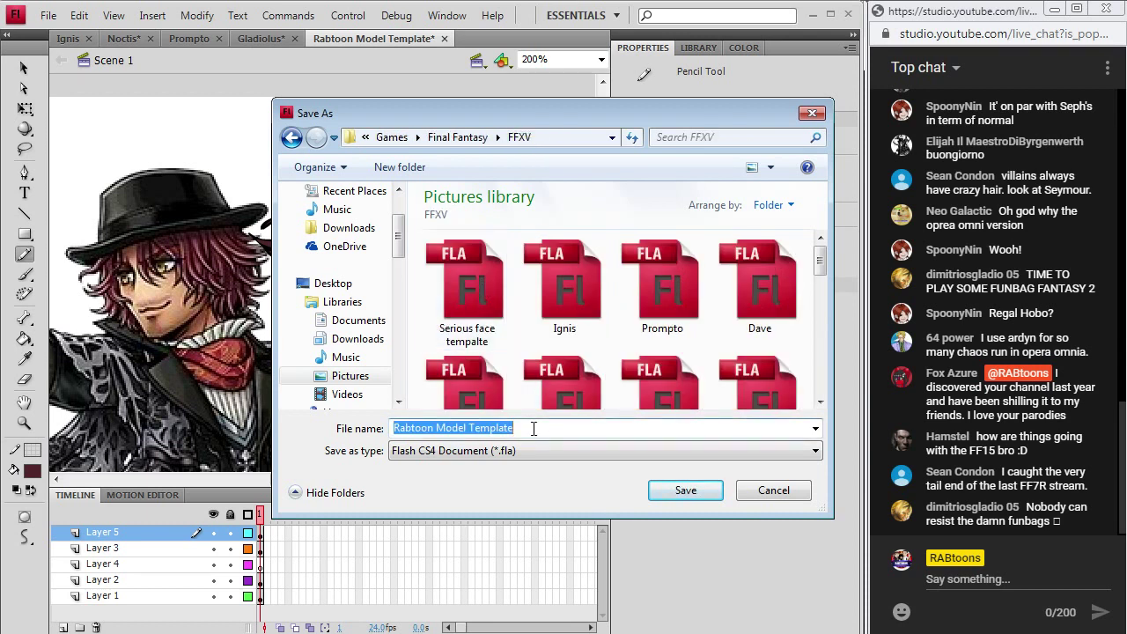
pyautogui.write('A')
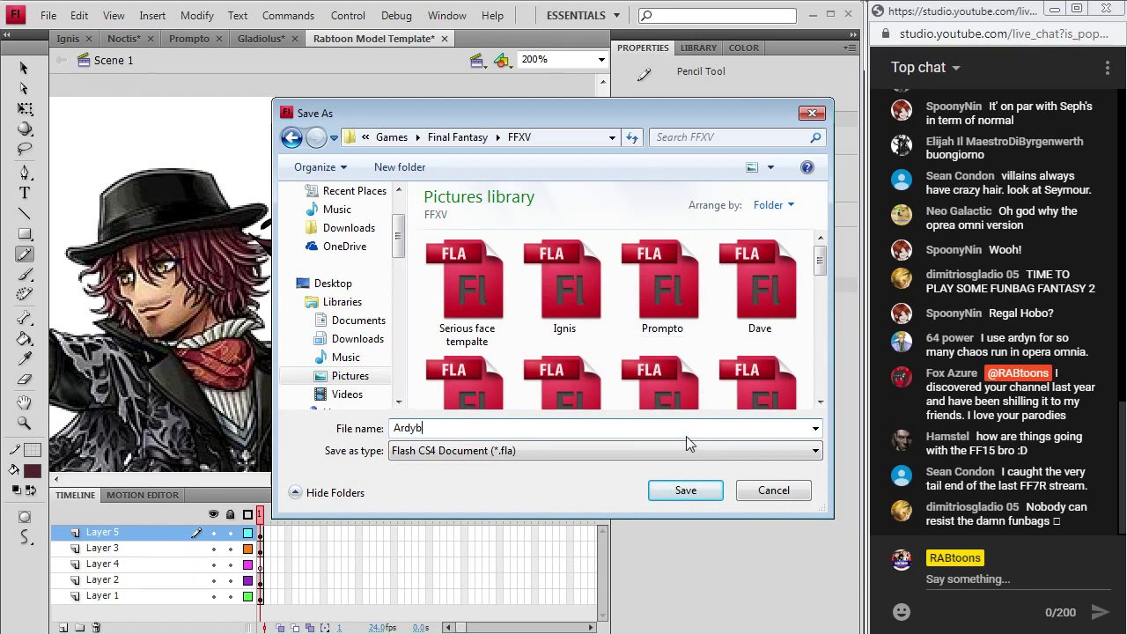
pyautogui.write('rdyn')
pyautogui.click(686, 490)
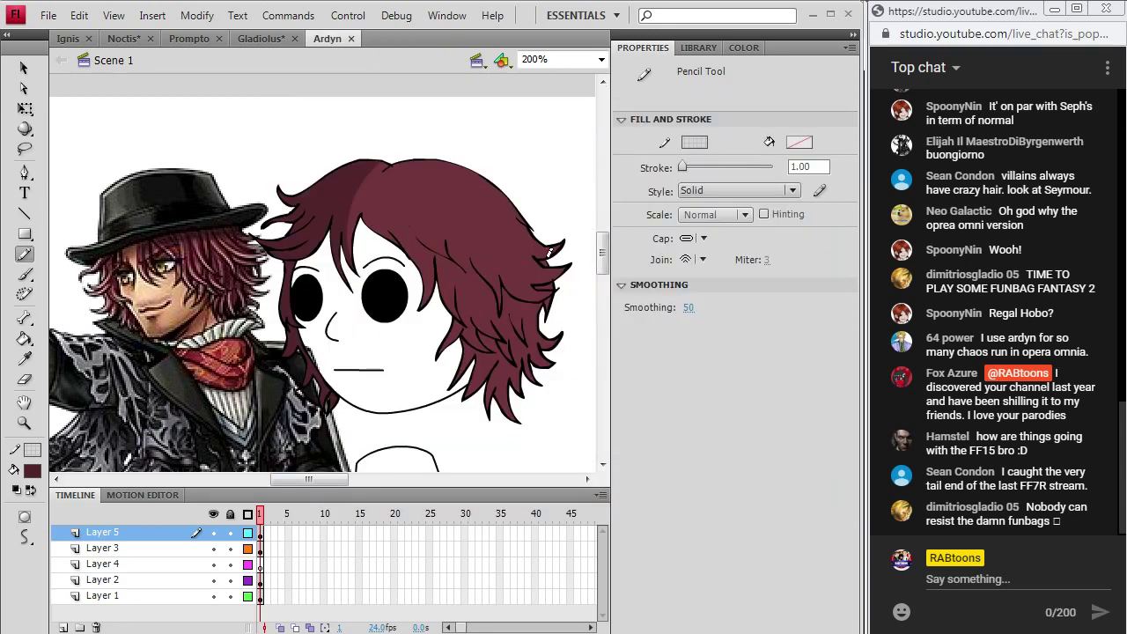
# - Insert a new layer above the hair and brush the black outline of the hat's brim across the head
pyautogui.click(113, 15)
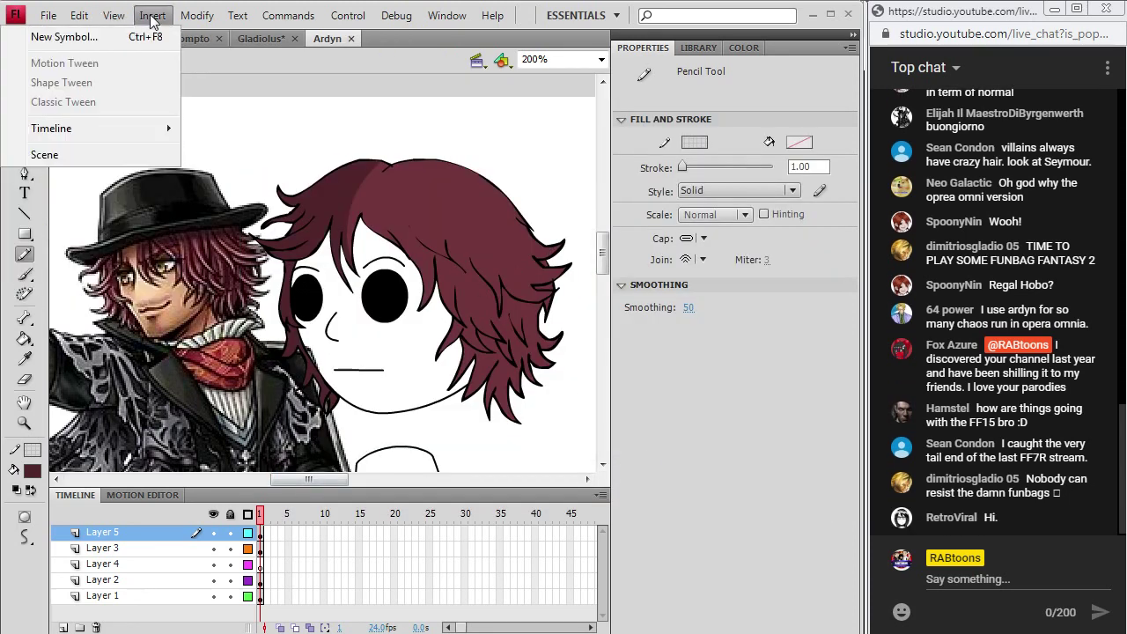
pyautogui.moveTo(157, 128)
pyautogui.click(208, 128)
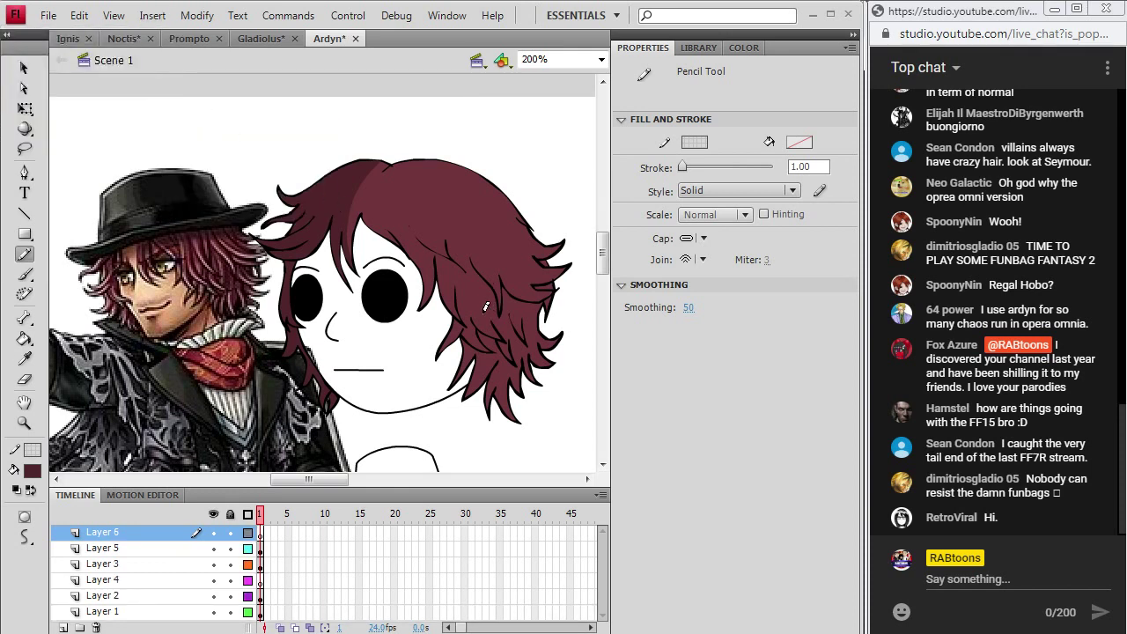
pyautogui.click(25, 274)
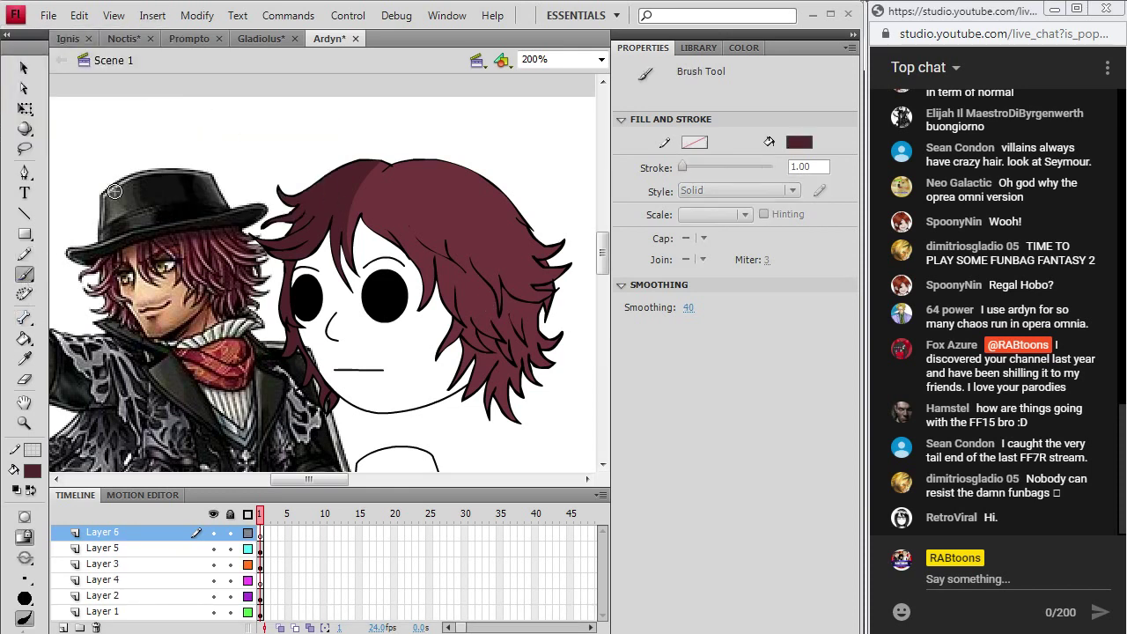
pyautogui.click(33, 467)
pyautogui.click(38, 367)
pyautogui.moveTo(288, 245); pyautogui.dragTo(287, 231)
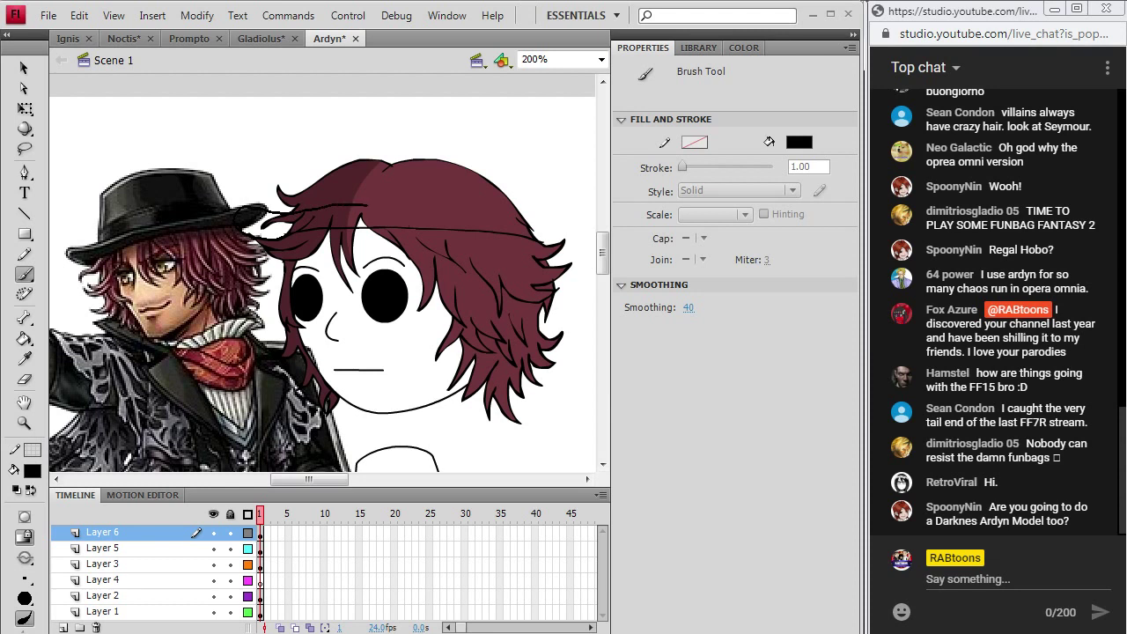
pyautogui.moveTo(406, 208); pyautogui.dragTo(468, 213)
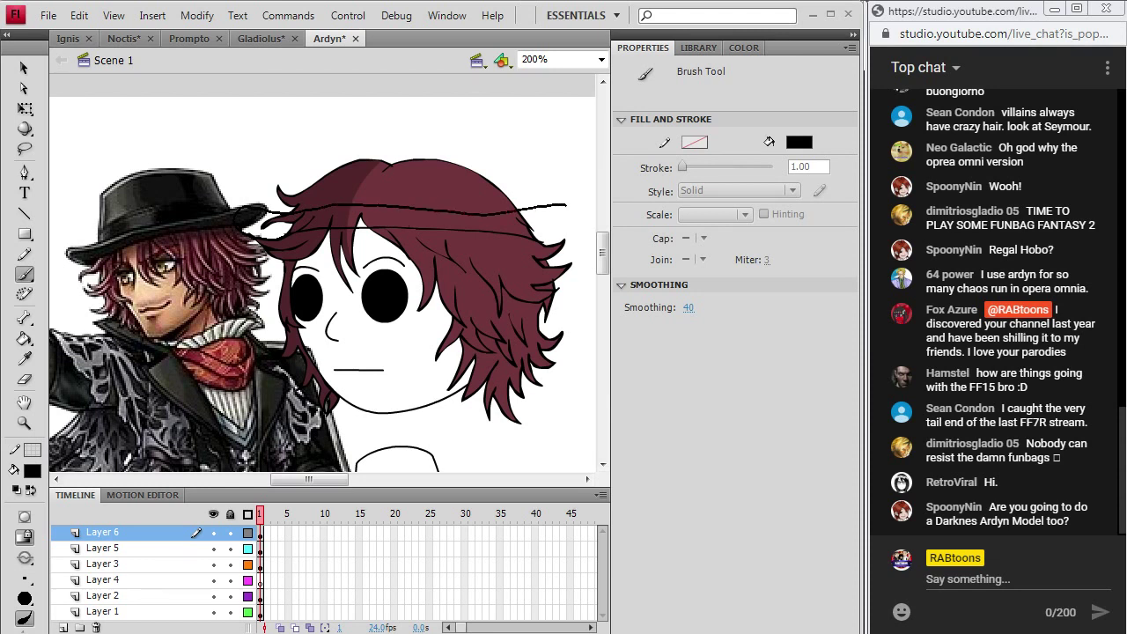
pyautogui.moveTo(531, 238); pyautogui.dragTo(532, 239)
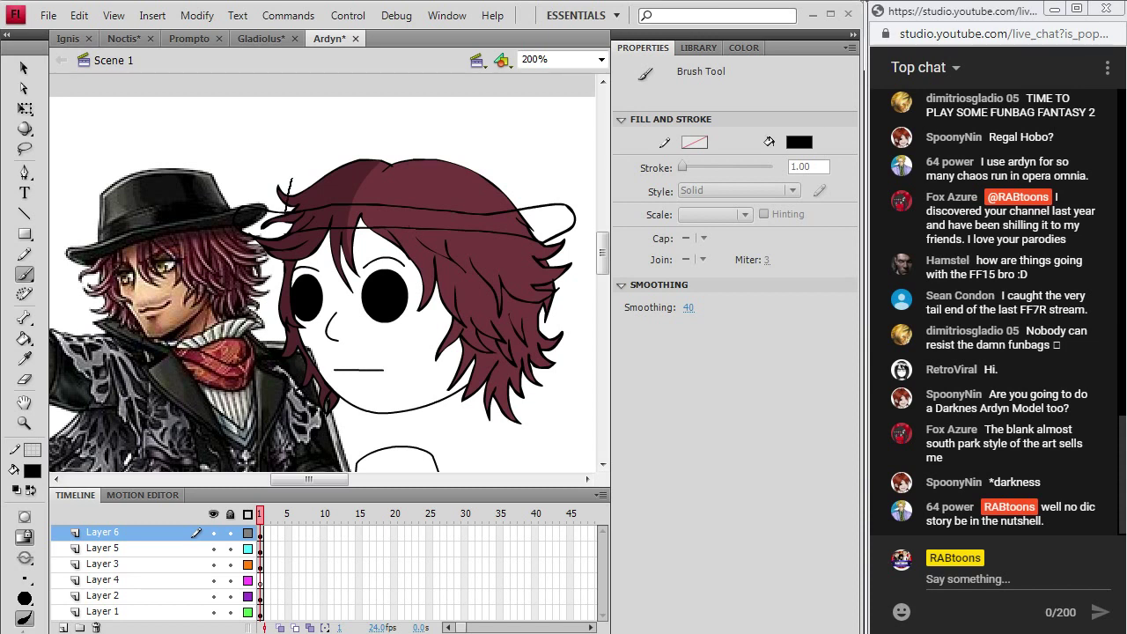
pyautogui.moveTo(310, 147); pyautogui.dragTo(455, 140)
pyautogui.moveTo(521, 204); pyautogui.dragTo(521, 205)
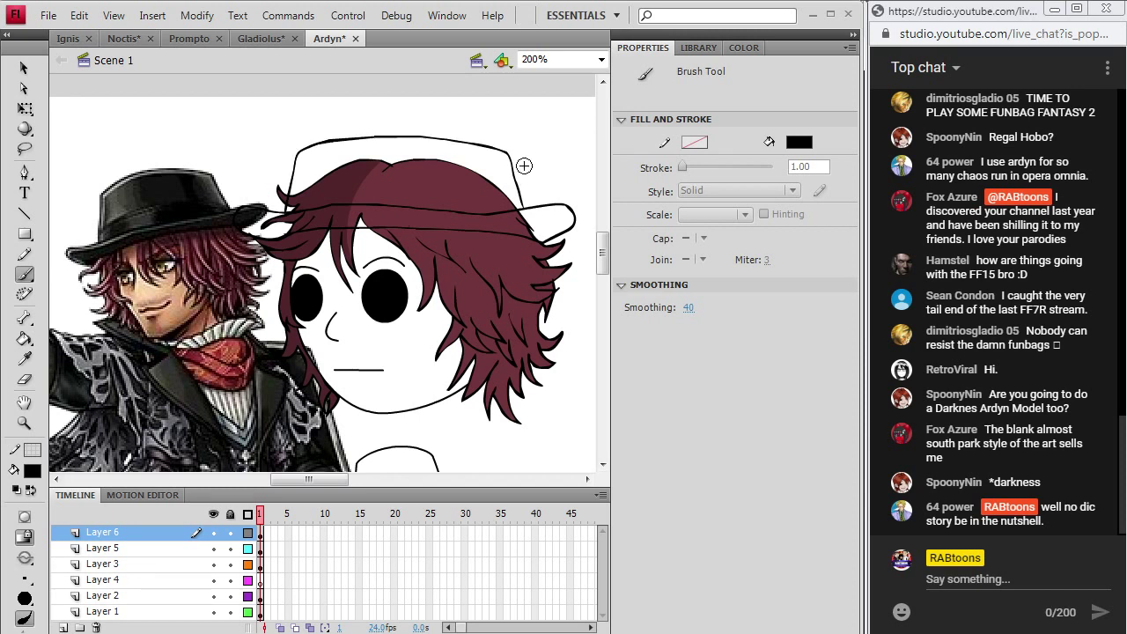
pyautogui.hotkey('ctrl', 'z')
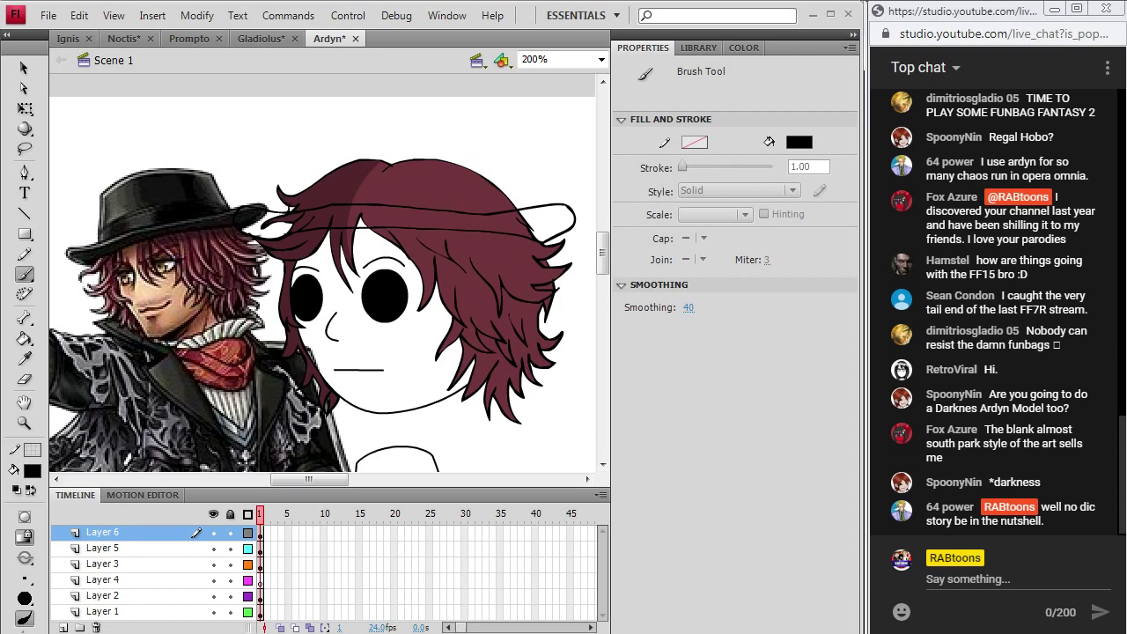
# - Brush the outline of the hat's crown above the hair and the curved upper edge of the hatband
pyautogui.moveTo(323, 152); pyautogui.dragTo(393, 144)
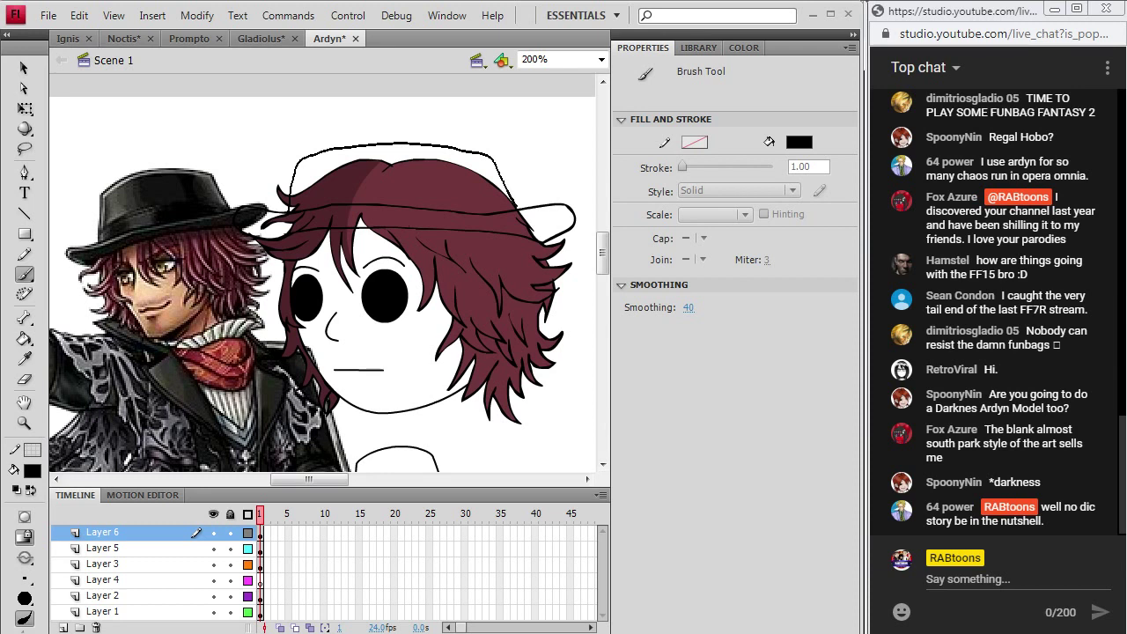
pyautogui.moveTo(509, 204); pyautogui.dragTo(502, 191)
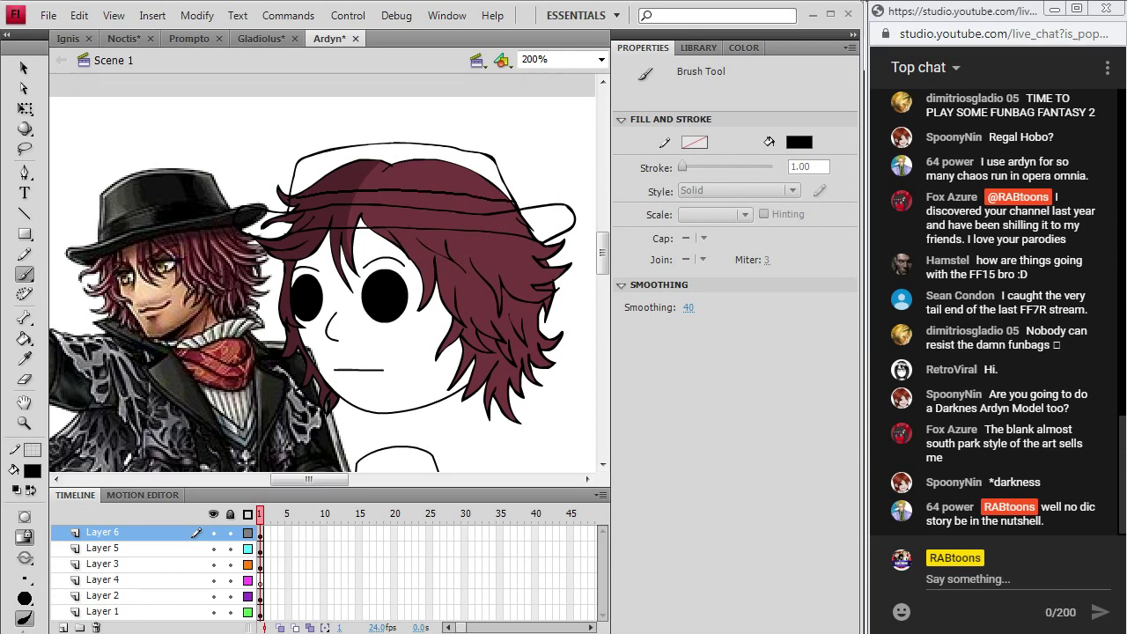
# - Fill the hat's crown and brim with the near-black and the hatband with the lighter dark grey sampled from the reference hat
pyautogui.click(26, 358)
pyautogui.click(141, 189)
pyautogui.click(368, 193)
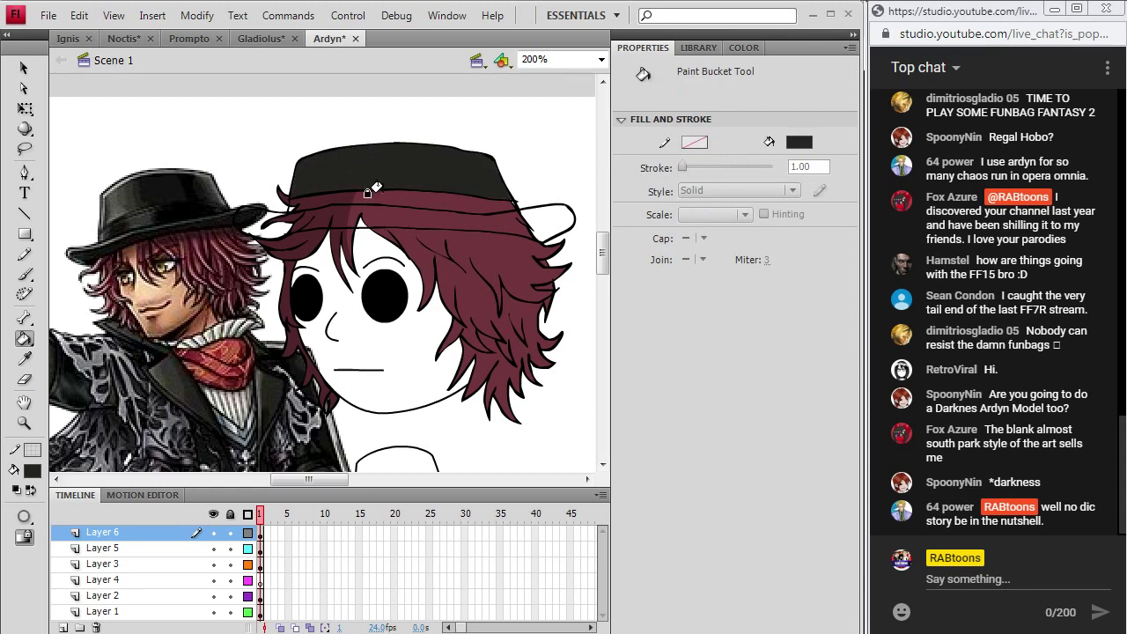
pyautogui.click(354, 217)
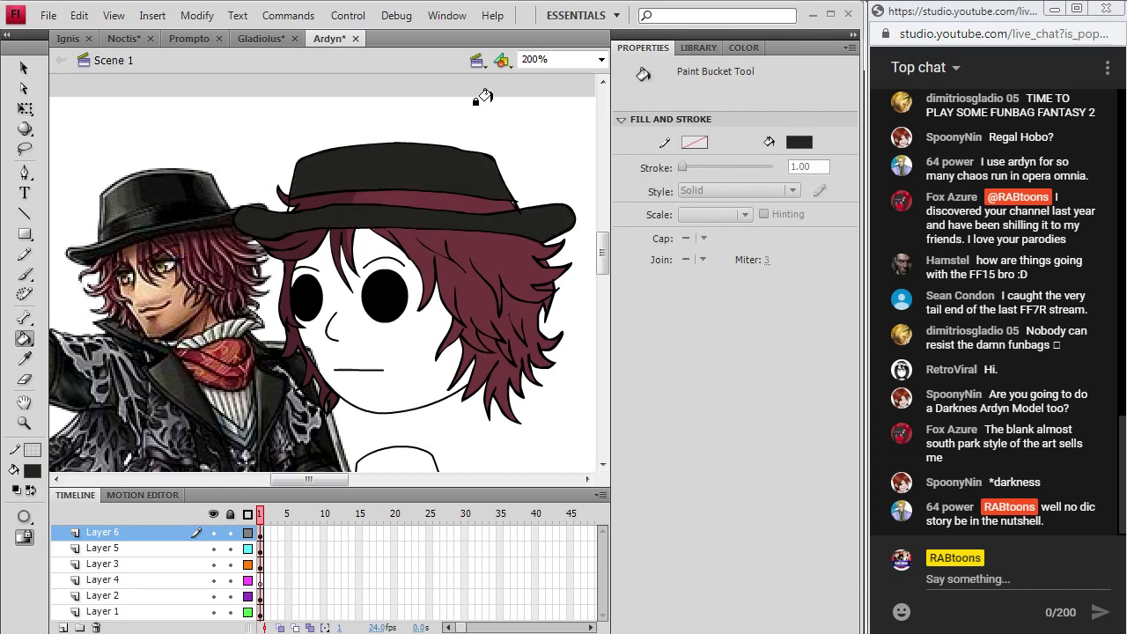
pyautogui.press('i')
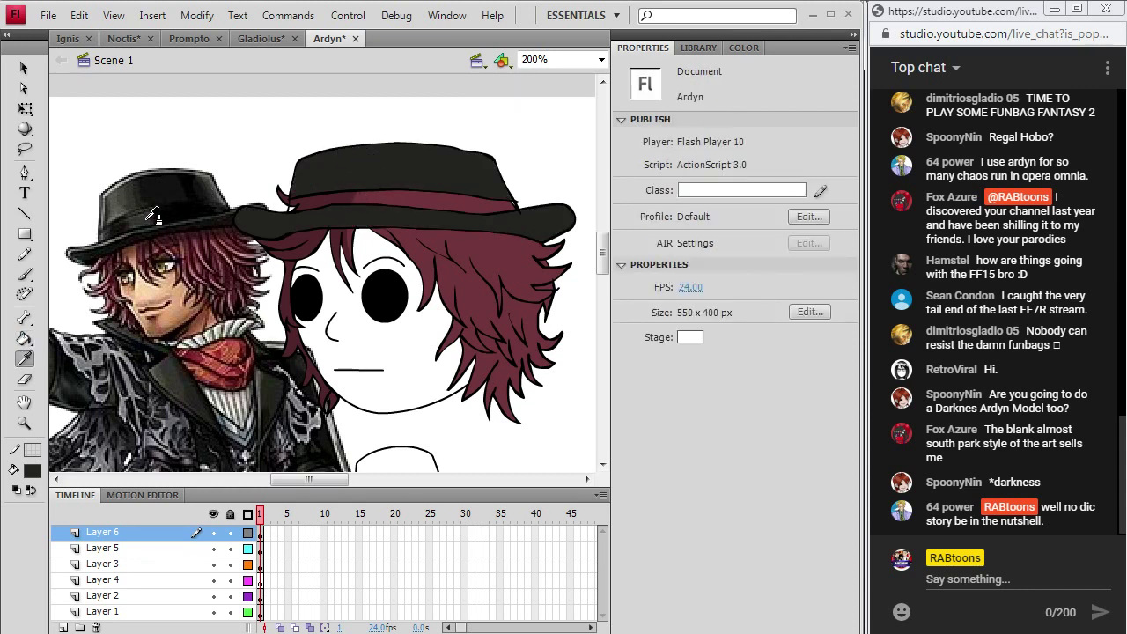
pyautogui.click(138, 223)
pyautogui.click(316, 200)
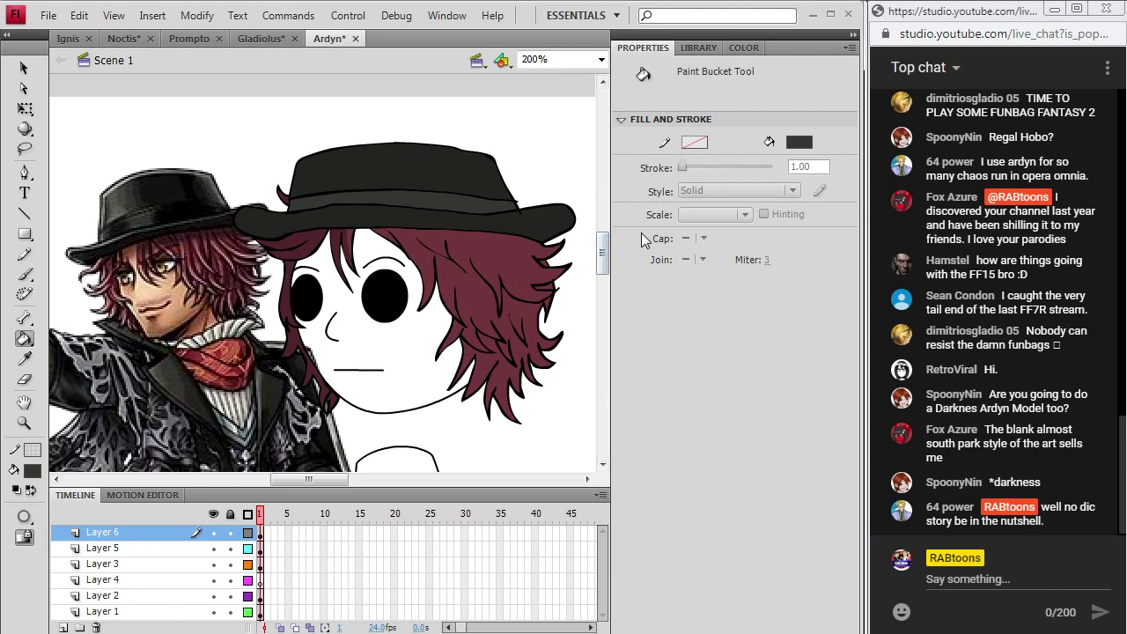
# - Set the fill colour to black and brush the inner contour line along the hat's brim
pyautogui.click(32, 471)
pyautogui.click(55, 284)
pyautogui.press('b')
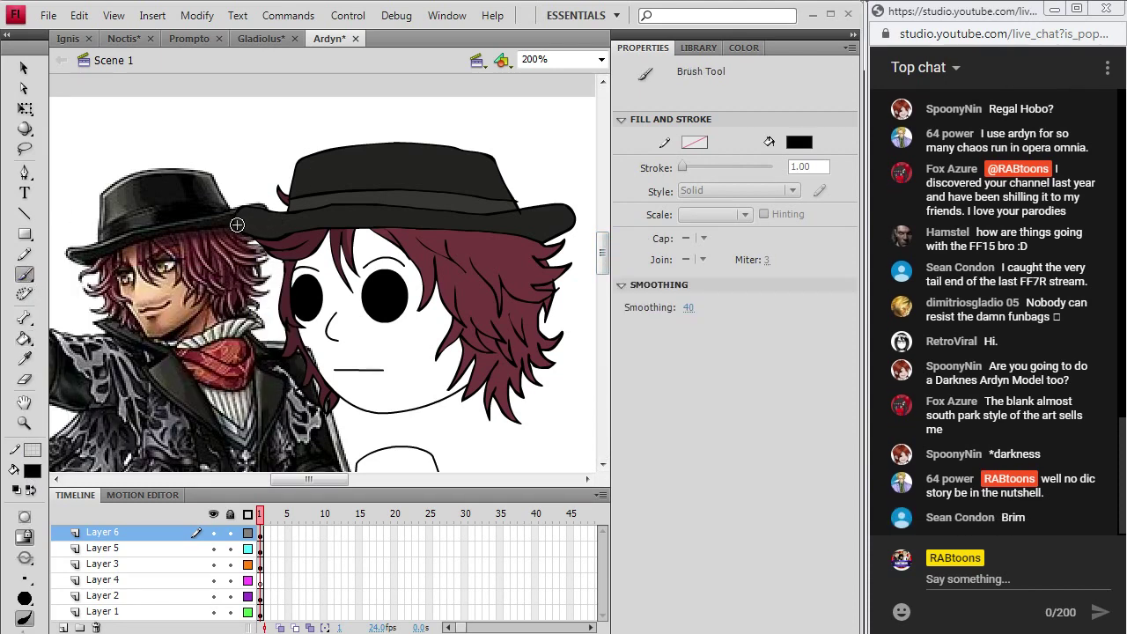
pyautogui.moveTo(237, 224); pyautogui.dragTo(236, 224)
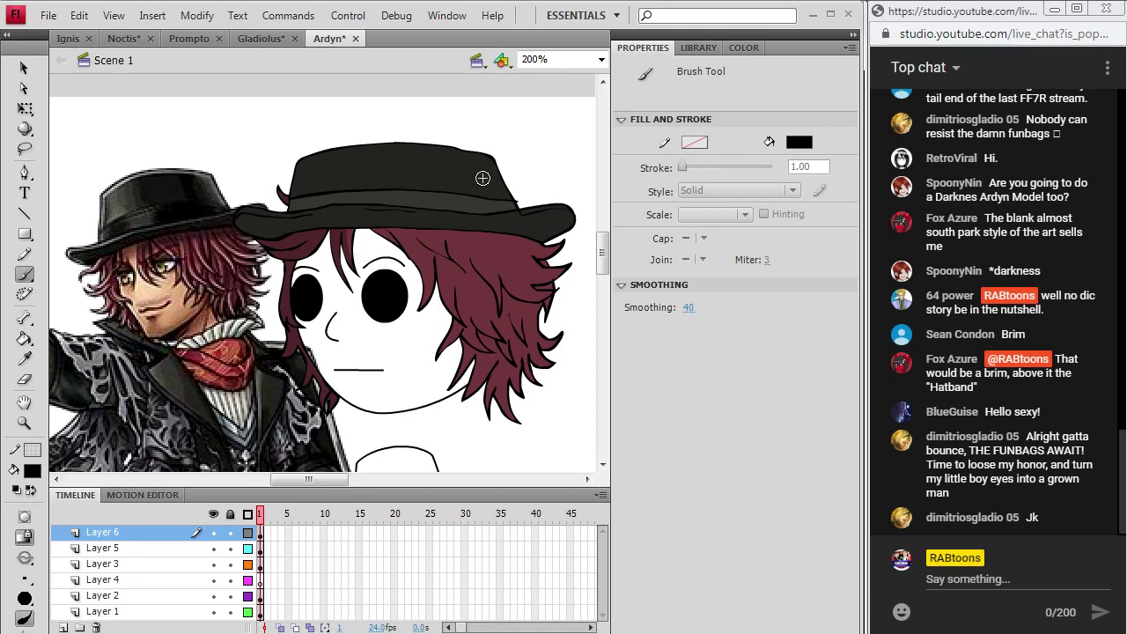
# - Draw a pencil shading boundary down the front of the hat and fill the section ahead of it with darker shades
pyautogui.click(25, 253)
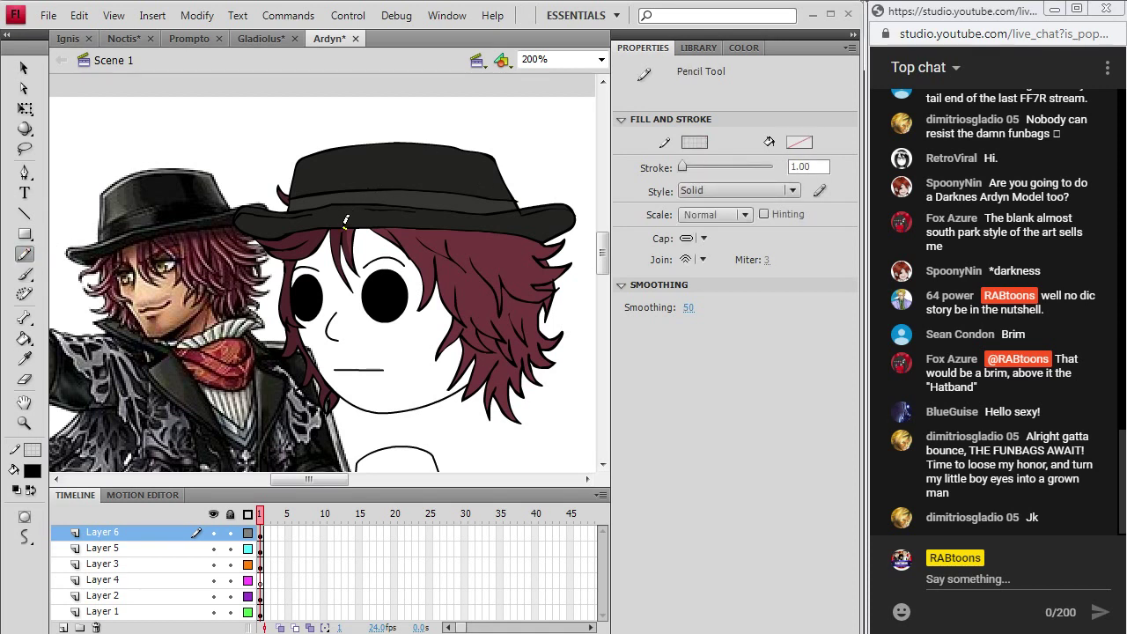
pyautogui.moveTo(345, 220)
pyautogui.mouseDown()
pyautogui.moveTo(328, 201)
pyautogui.moveTo(336, 192)
pyautogui.mouseUp()
pyautogui.click(25, 339)
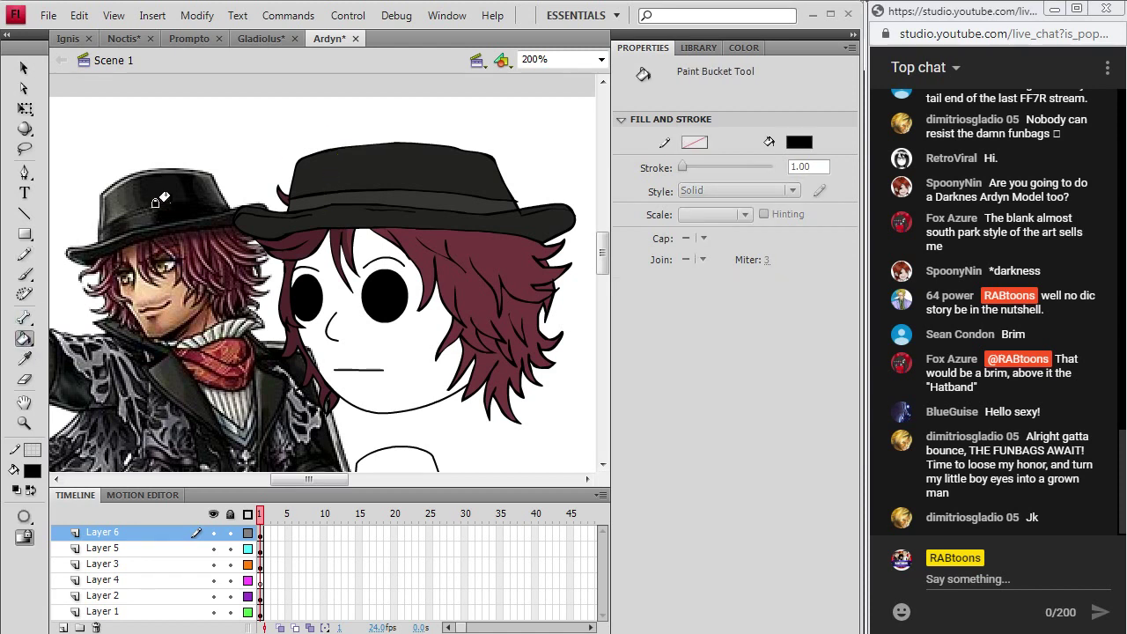
pyautogui.press('space')
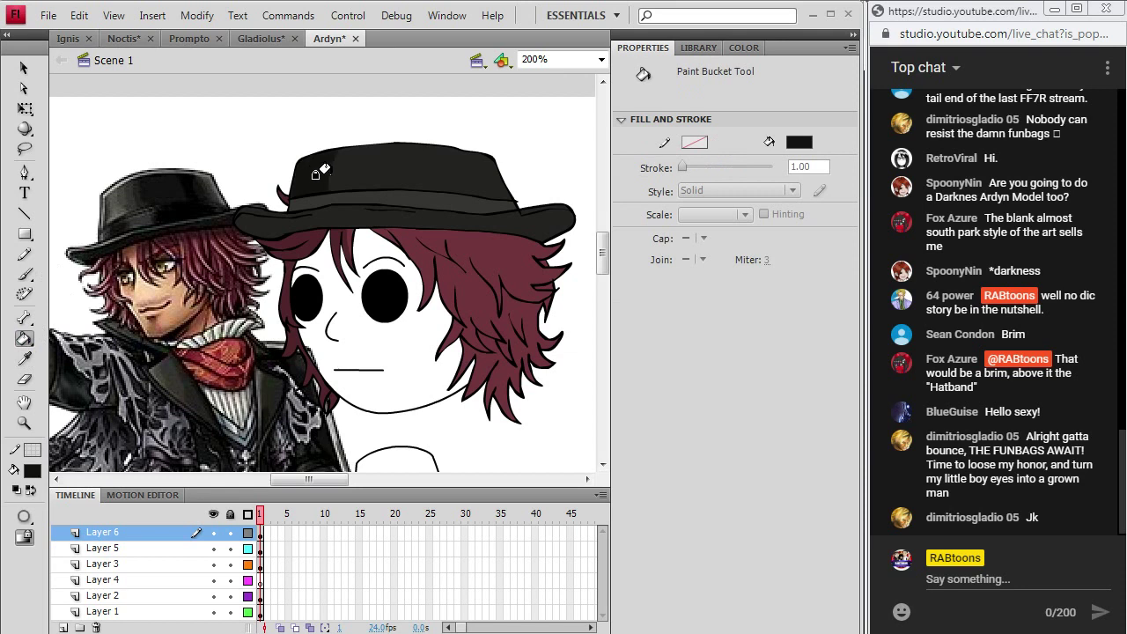
pyautogui.click(317, 175)
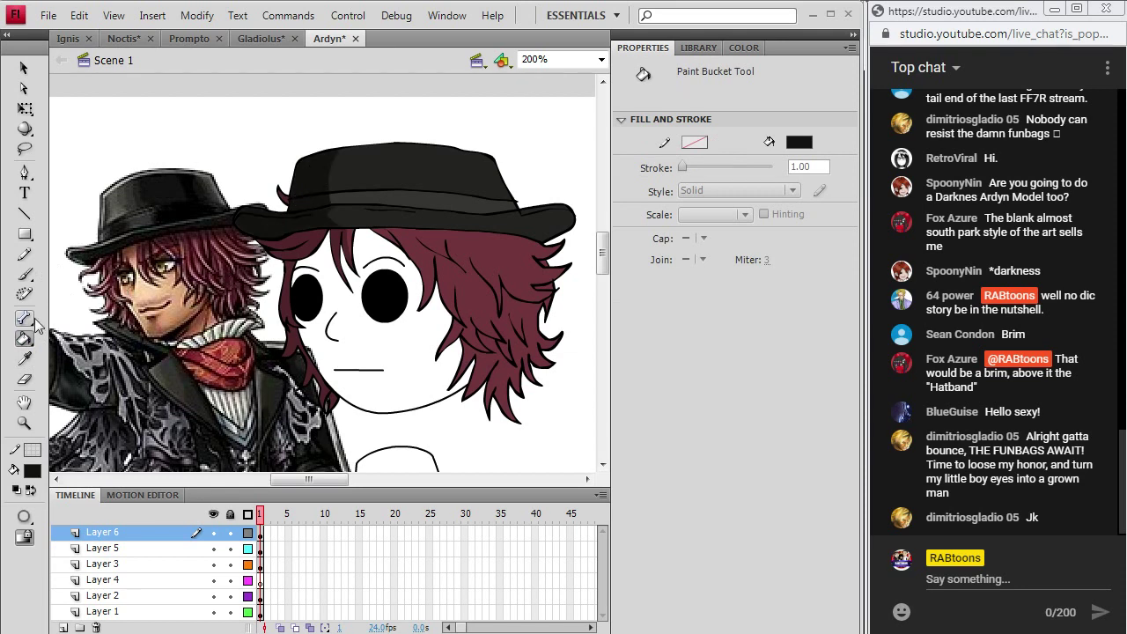
pyautogui.click(314, 187)
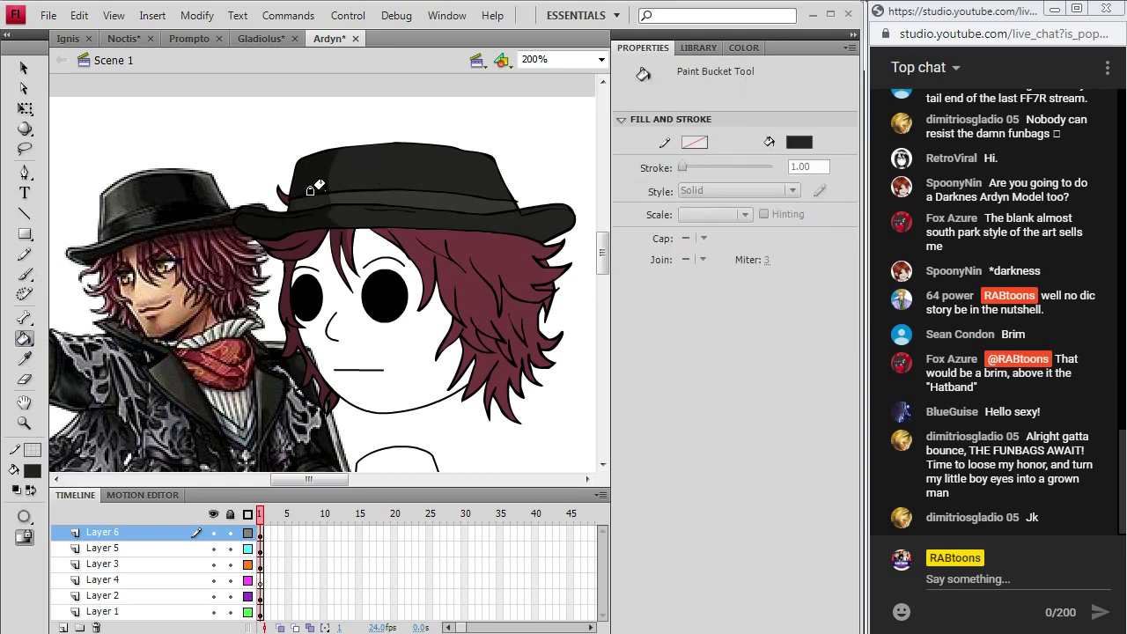
# - Save the Ardyn document with the shaded hat
pyautogui.click(49, 15)
pyautogui.click(36, 167)
# - Select the hair artwork on Layer 5 and scale it horizontally to a width of about 174.5 px
pyautogui.moveTo(604, 264)
pyautogui.mouseDown()
pyautogui.moveTo(605, 274)
pyautogui.moveTo(605, 261)
pyautogui.mouseUp()
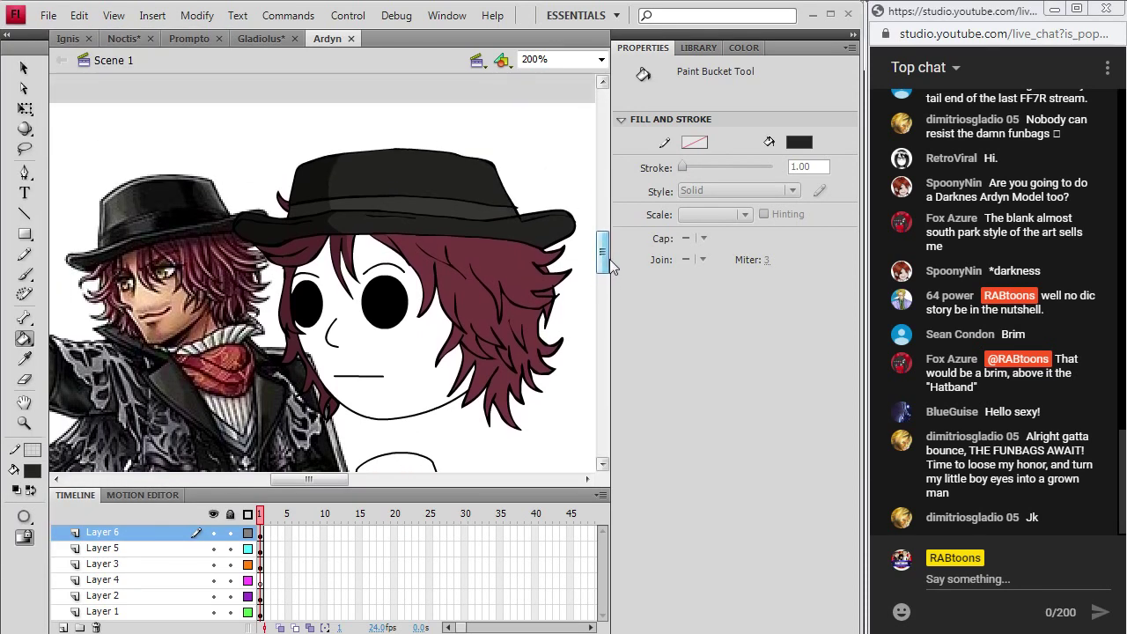
pyautogui.click(260, 546)
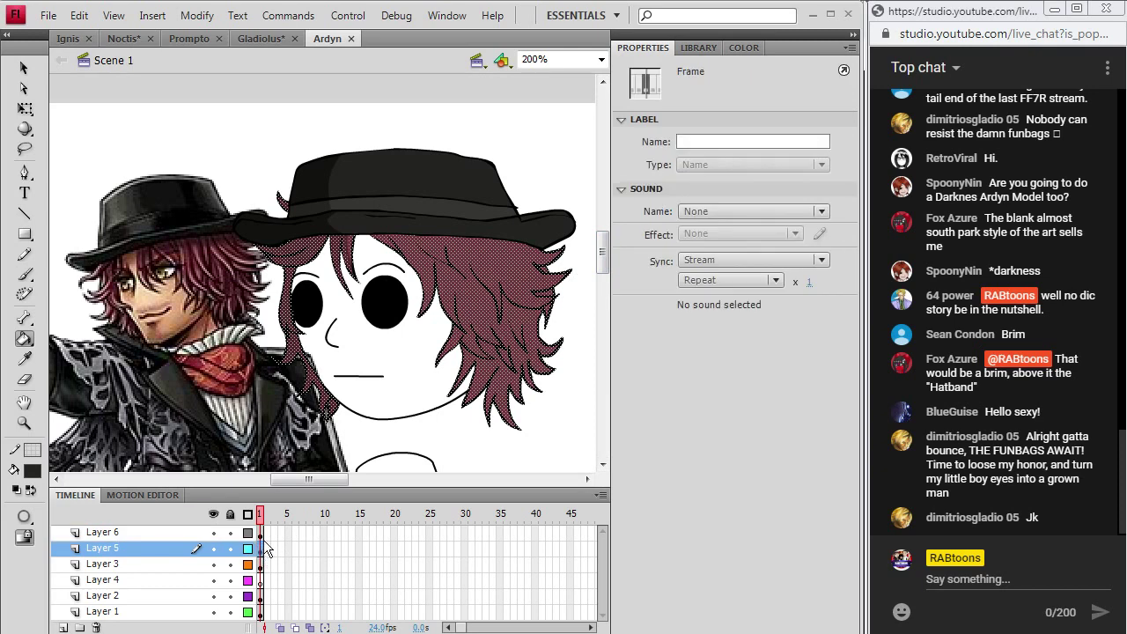
pyautogui.click(196, 15)
pyautogui.moveTo(175, 231)
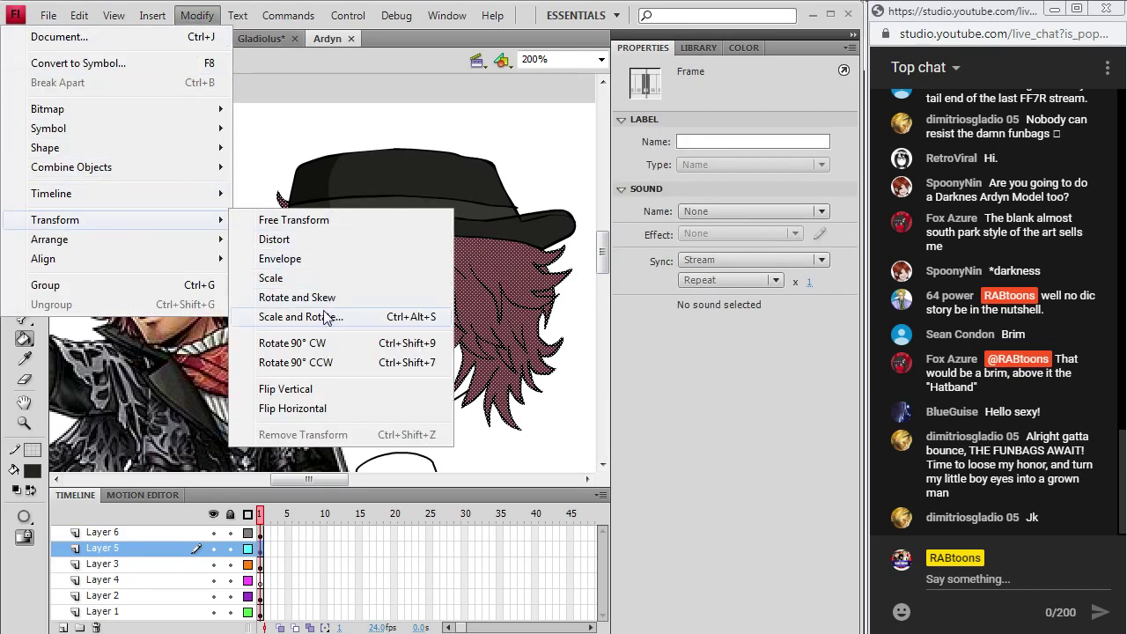
pyautogui.click(265, 278)
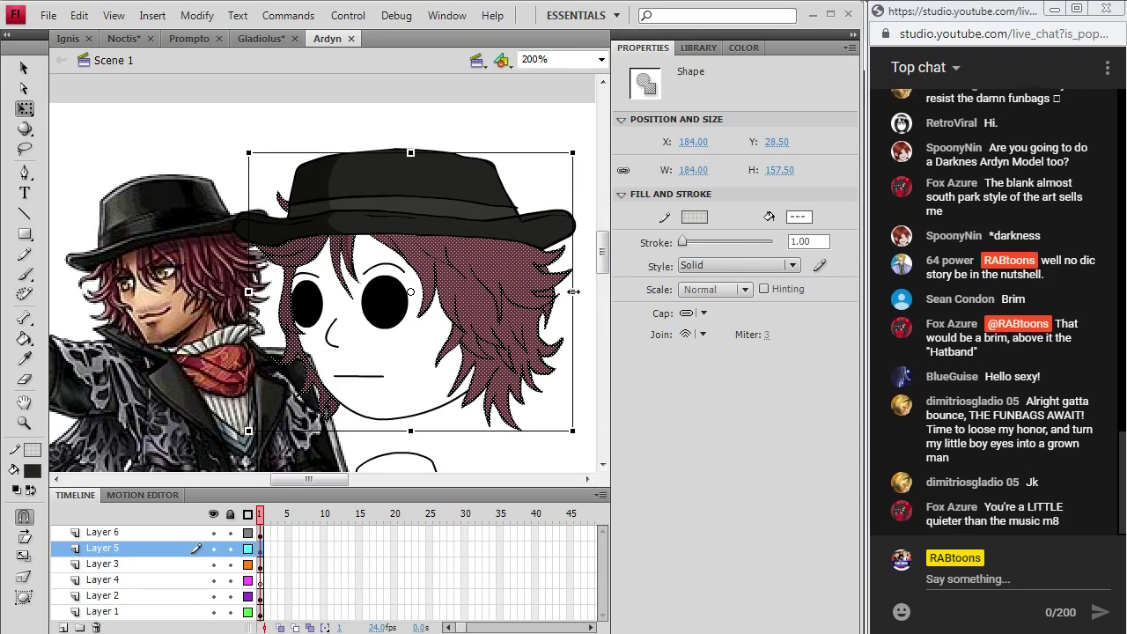
pyautogui.moveTo(573, 292)
pyautogui.mouseDown()
pyautogui.moveTo(533, 295)
pyautogui.moveTo(556, 298)
pyautogui.mouseUp()
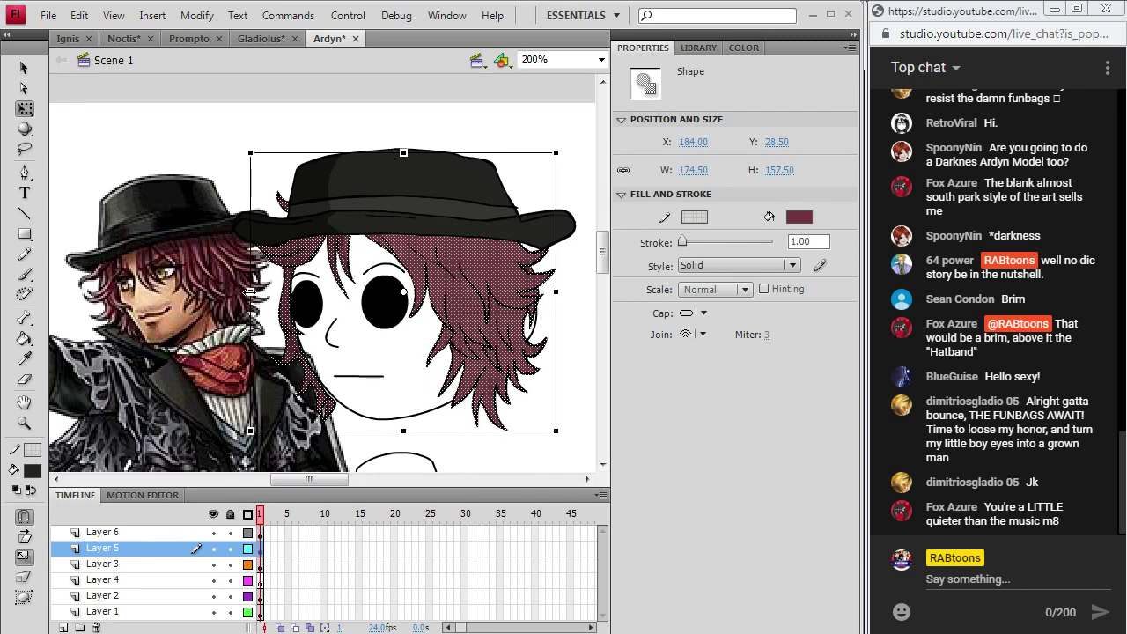
pyautogui.click(586, 317)
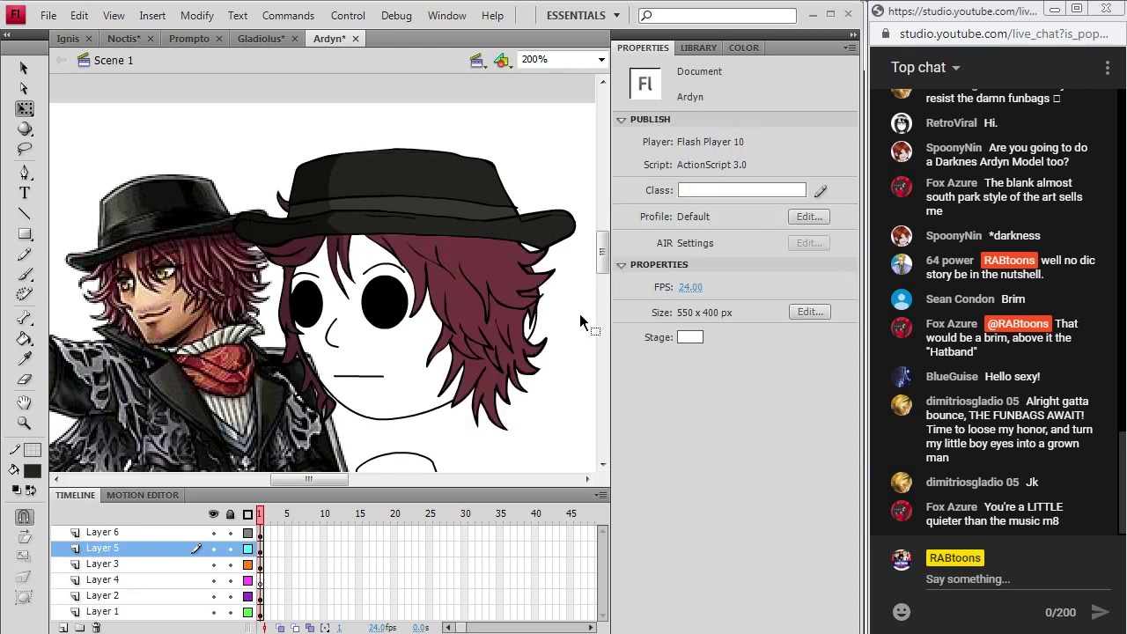
# - Set the fill colour to black and narrow the hat artwork on Layer 6 slightly by scaling it horizontally
pyautogui.click(32, 472)
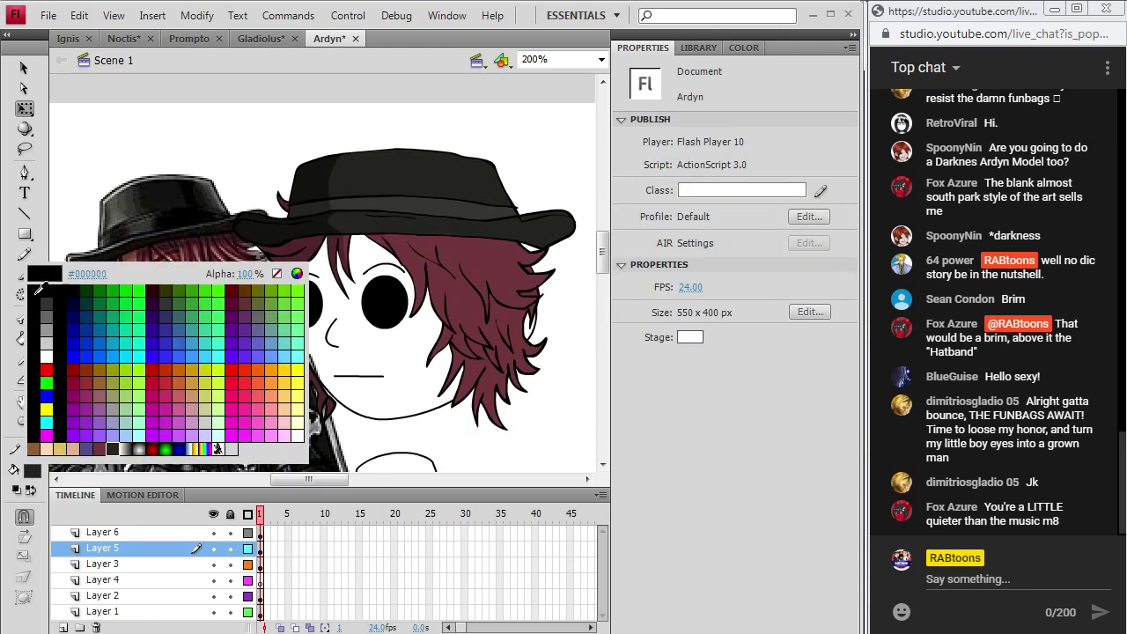
pyautogui.click(36, 278)
pyautogui.click(264, 533)
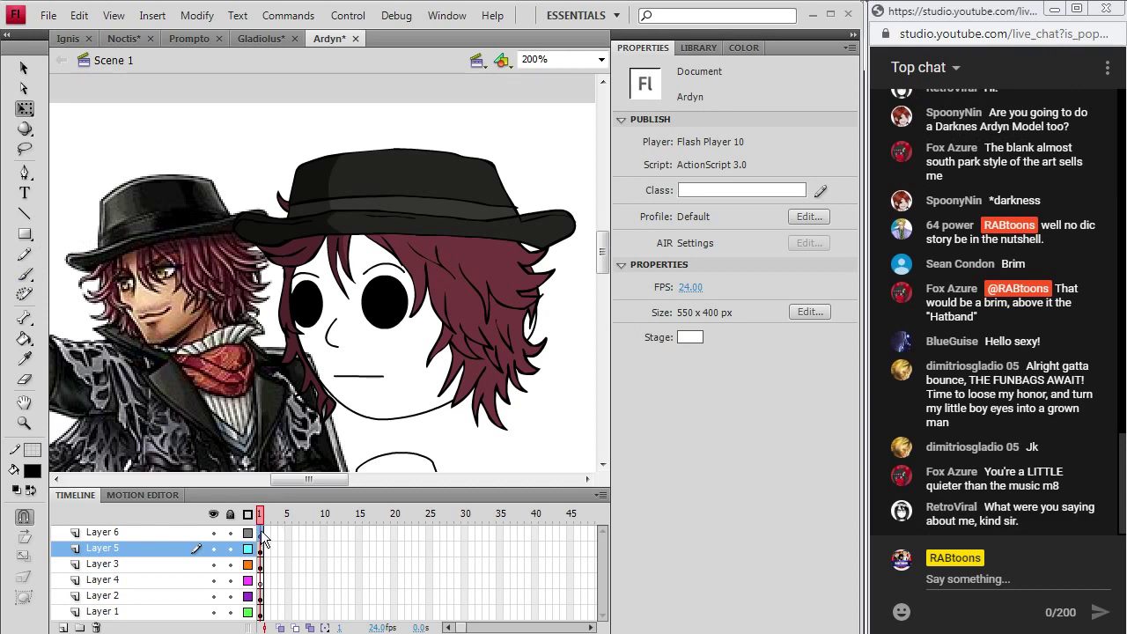
pyautogui.moveTo(576, 196)
pyautogui.mouseDown()
pyautogui.moveTo(542, 196)
pyautogui.moveTo(573, 196)
pyautogui.moveTo(563, 195)
pyautogui.mouseUp()
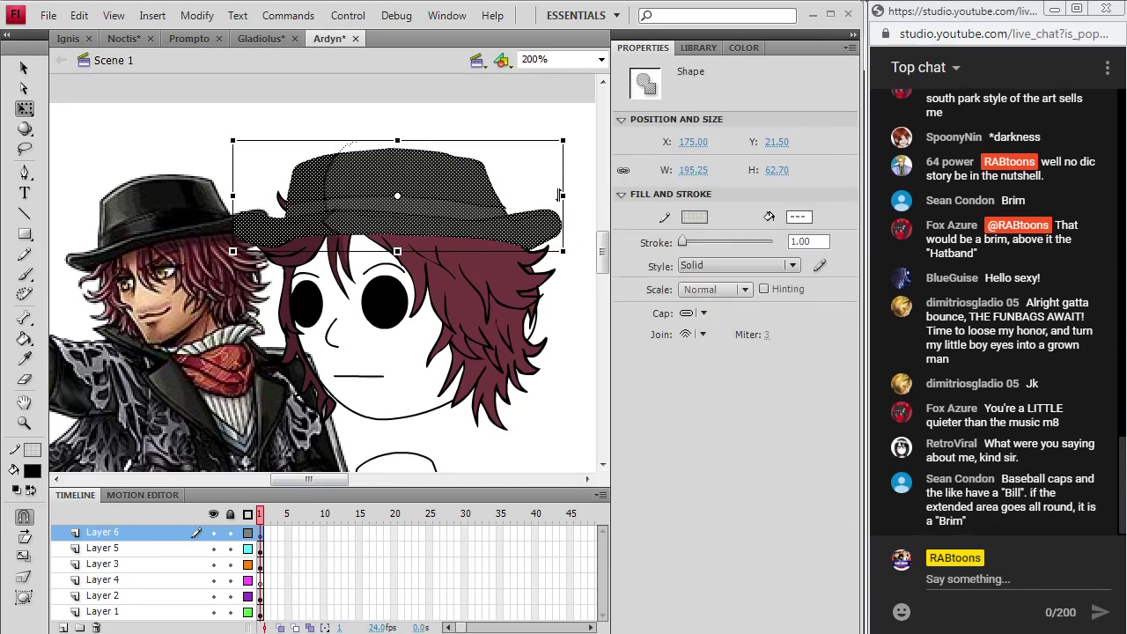
pyautogui.click(564, 336)
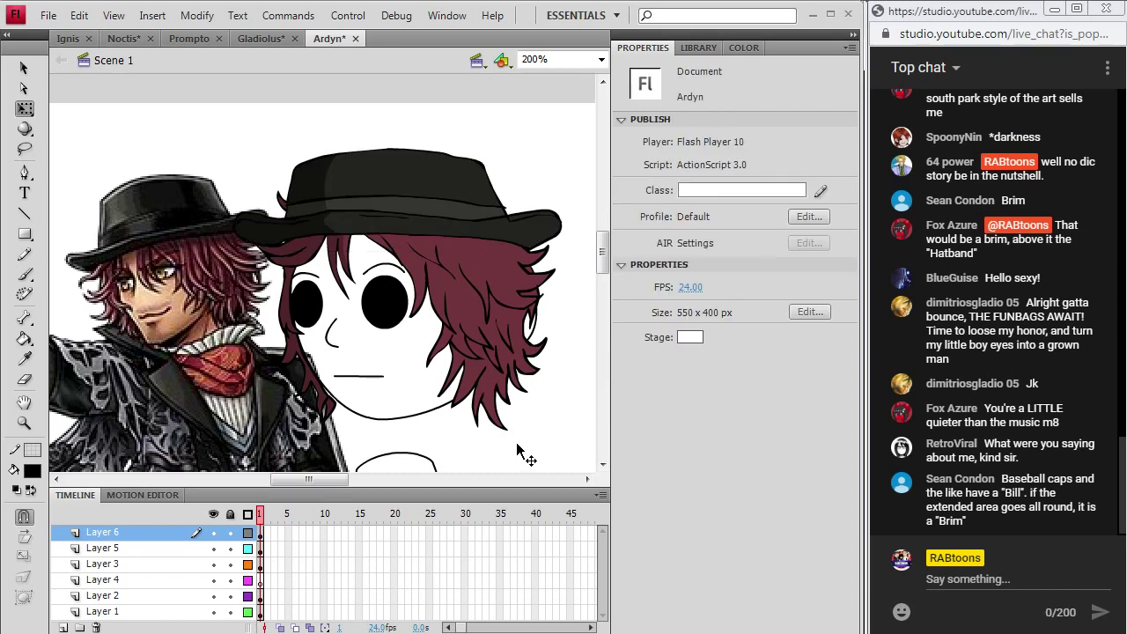
# - Brush an extra black-outlined hair tuft over the ear on Layer 5 and fill it with the sampled maroon hair colour
pyautogui.click(33, 470)
pyautogui.click(35, 299)
pyautogui.click(24, 274)
pyautogui.click(260, 533)
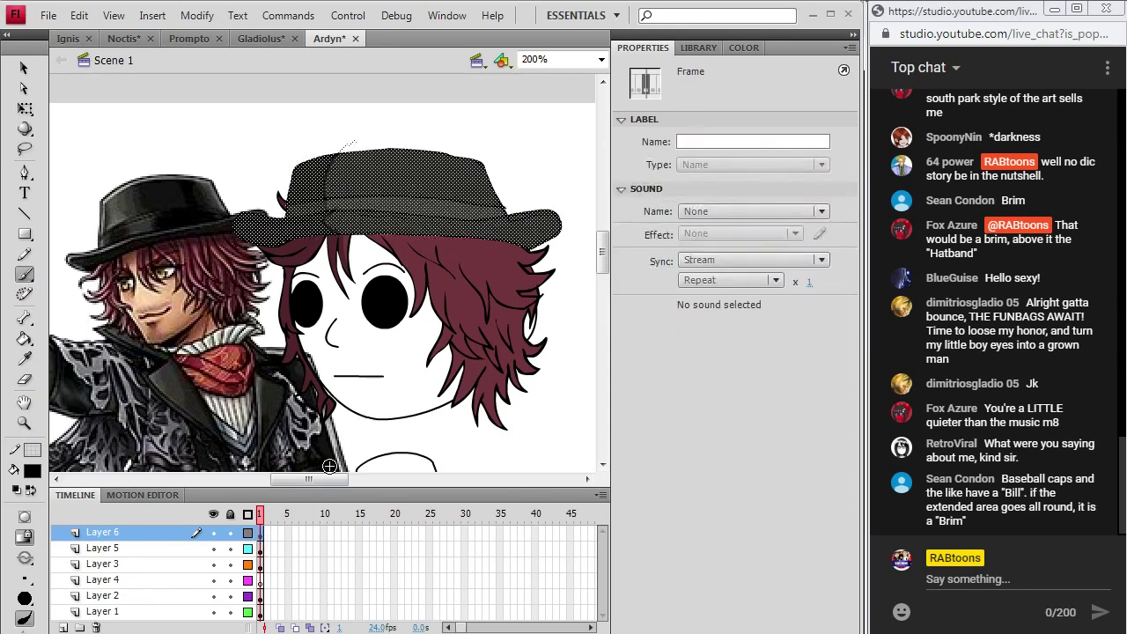
pyautogui.click(167, 547)
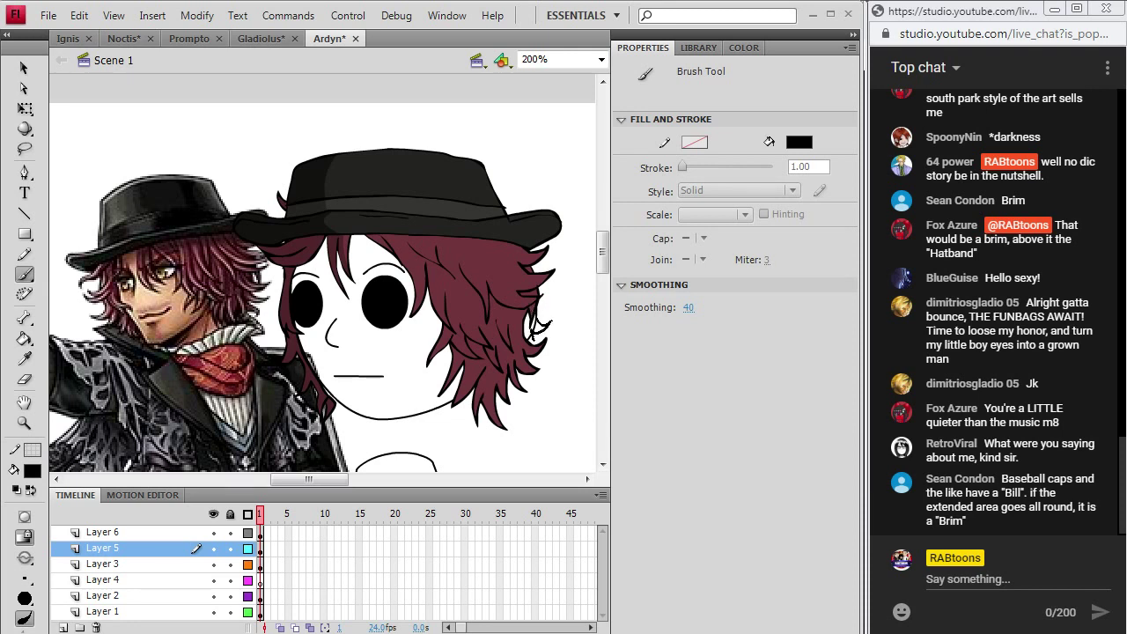
pyautogui.press('i')
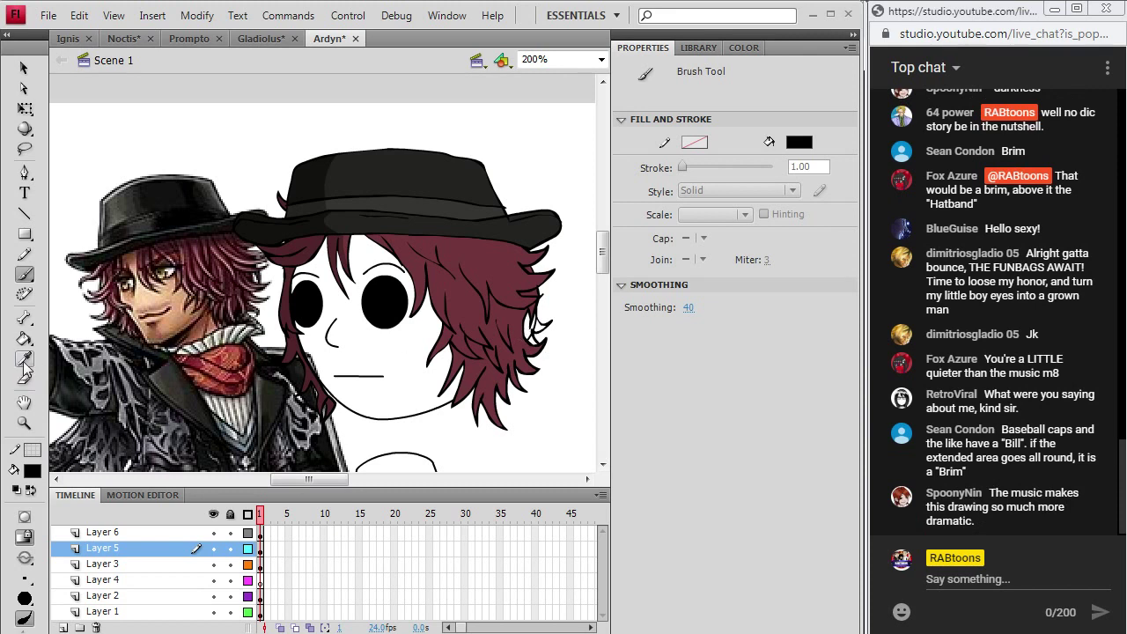
pyautogui.click(485, 277)
pyautogui.click(520, 319)
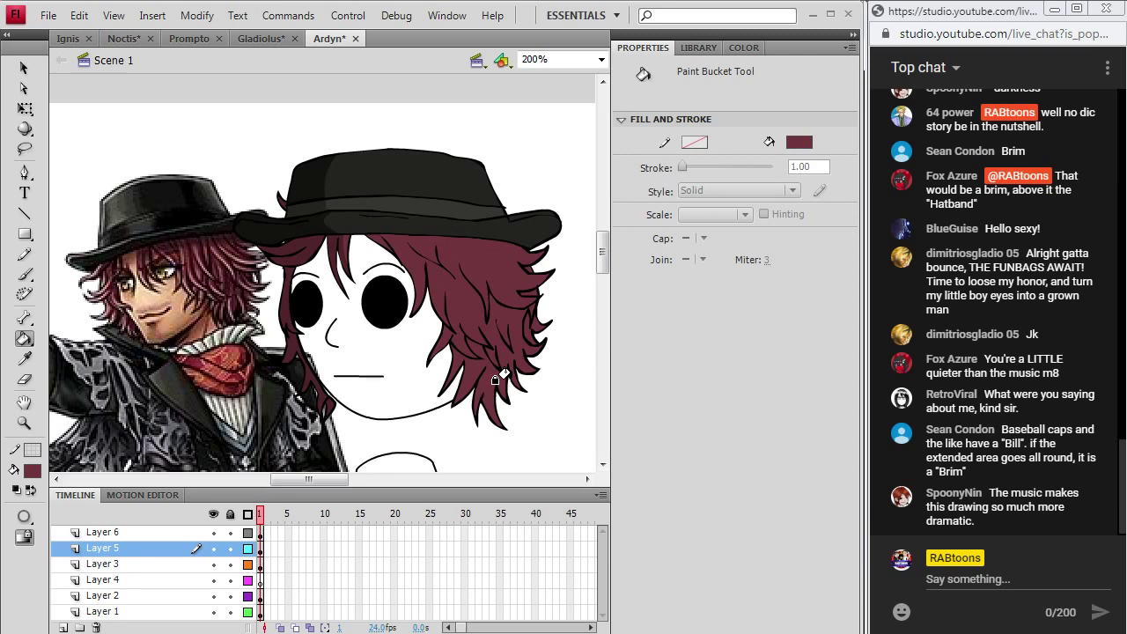
# - Sample the light skin tone from the reference character's face and fill the drawn face with it
pyautogui.press('i')
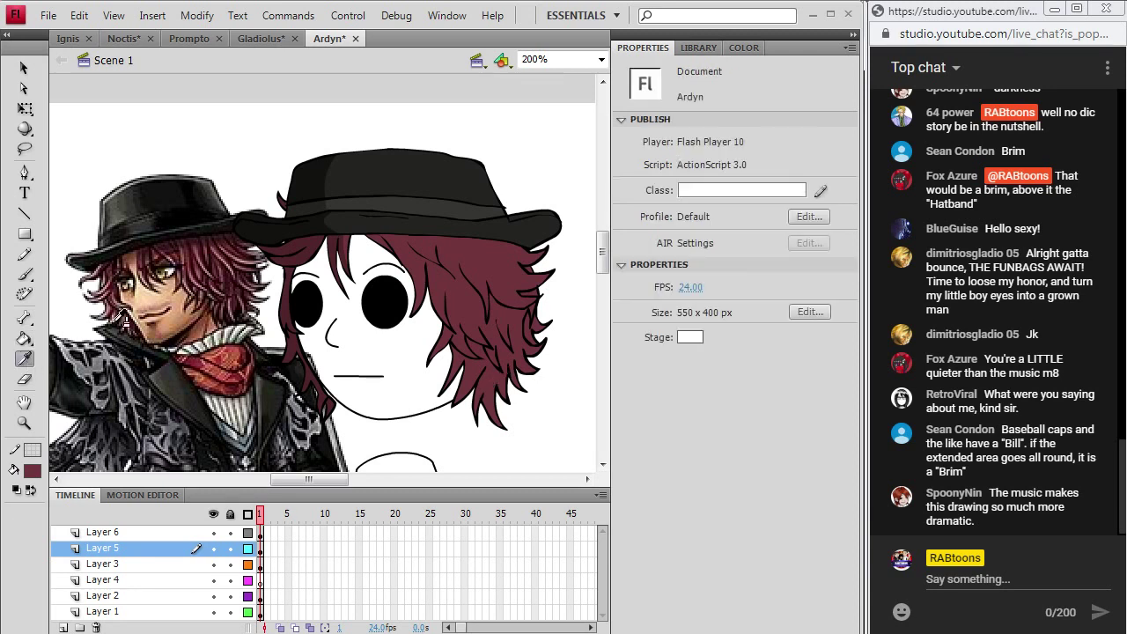
pyautogui.click(157, 299)
pyautogui.click(380, 317)
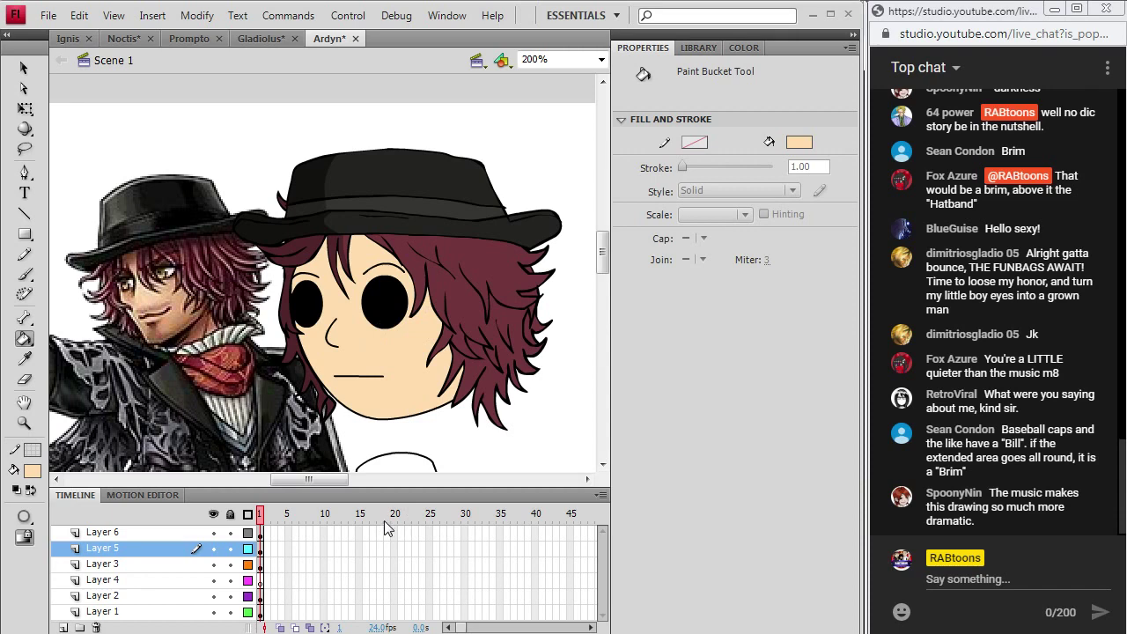
# - Pencil a shading boundary down the face on Layer 3 and fill the front side with the darker skin tone sampled from the reference
pyautogui.click(33, 471)
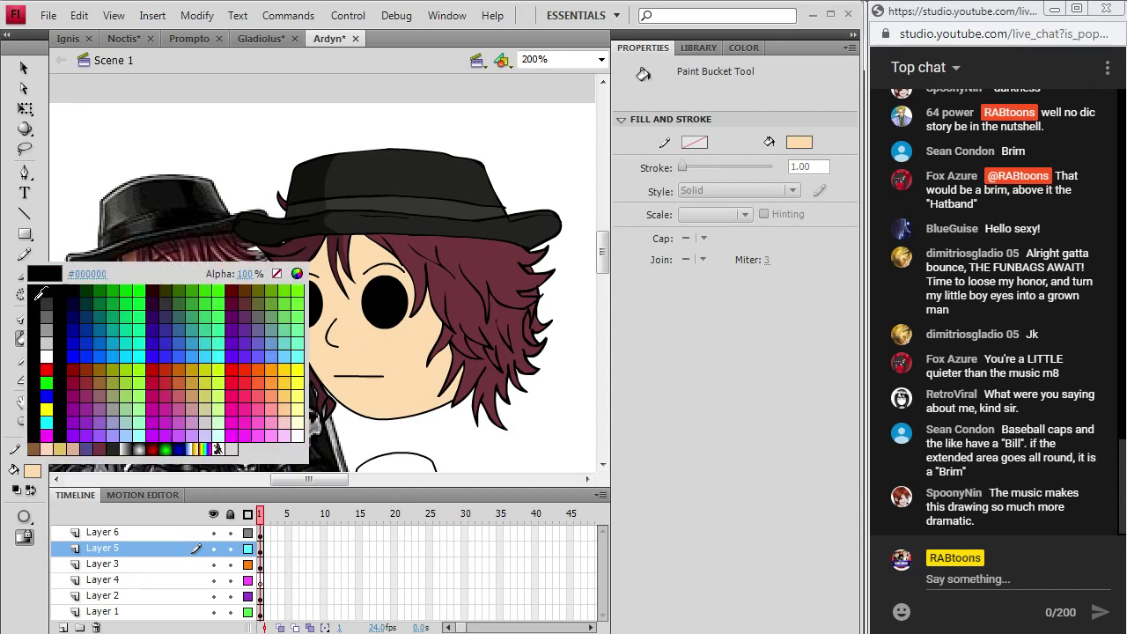
pyautogui.click(40, 293)
pyautogui.press('y')
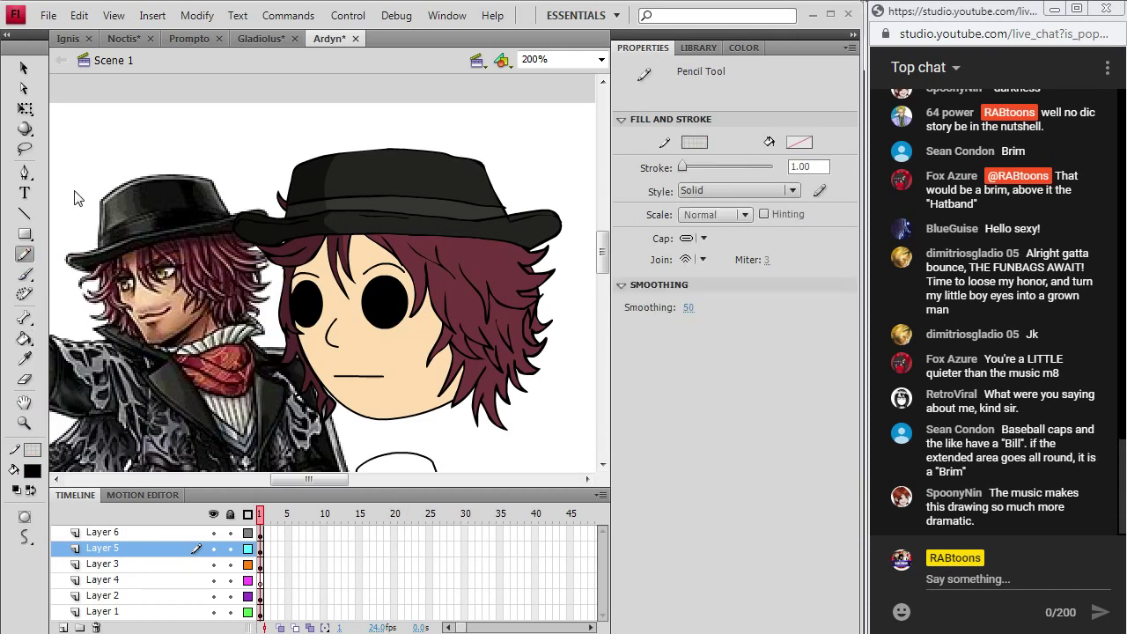
pyautogui.click(260, 555)
pyautogui.click(260, 564)
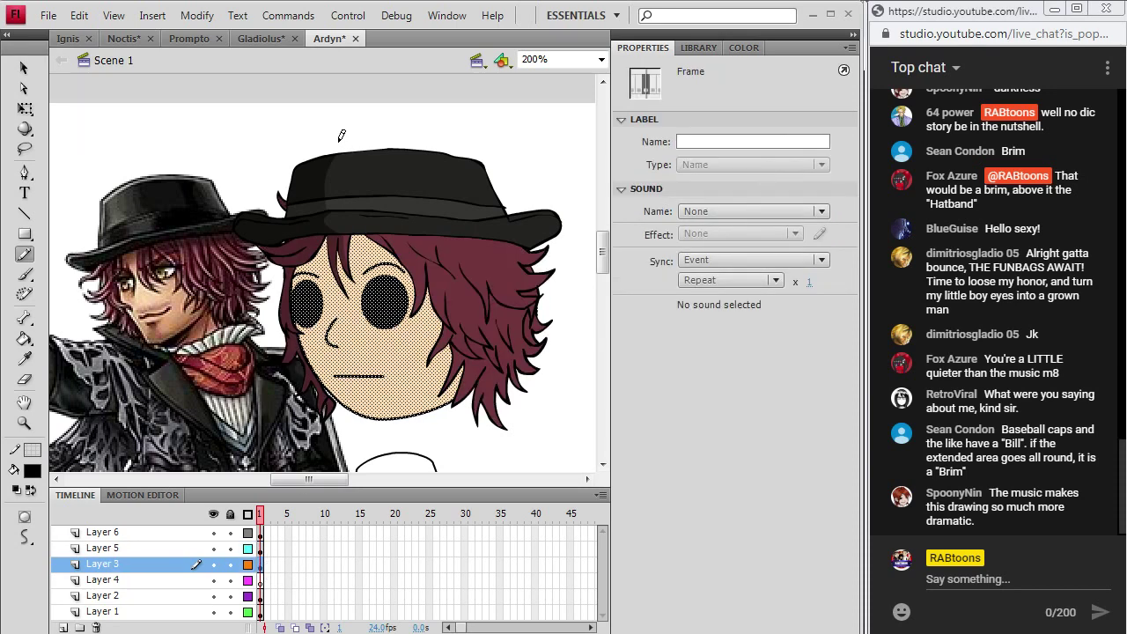
pyautogui.moveTo(333, 227); pyautogui.dragTo(330, 310)
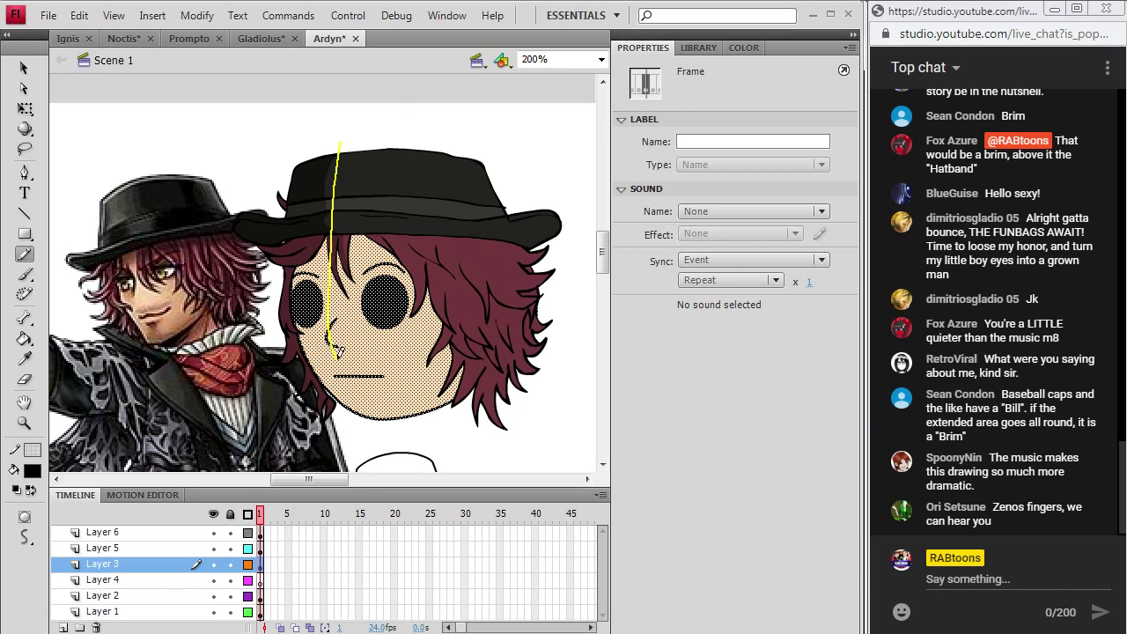
pyautogui.hotkey('ctrl', 'z')
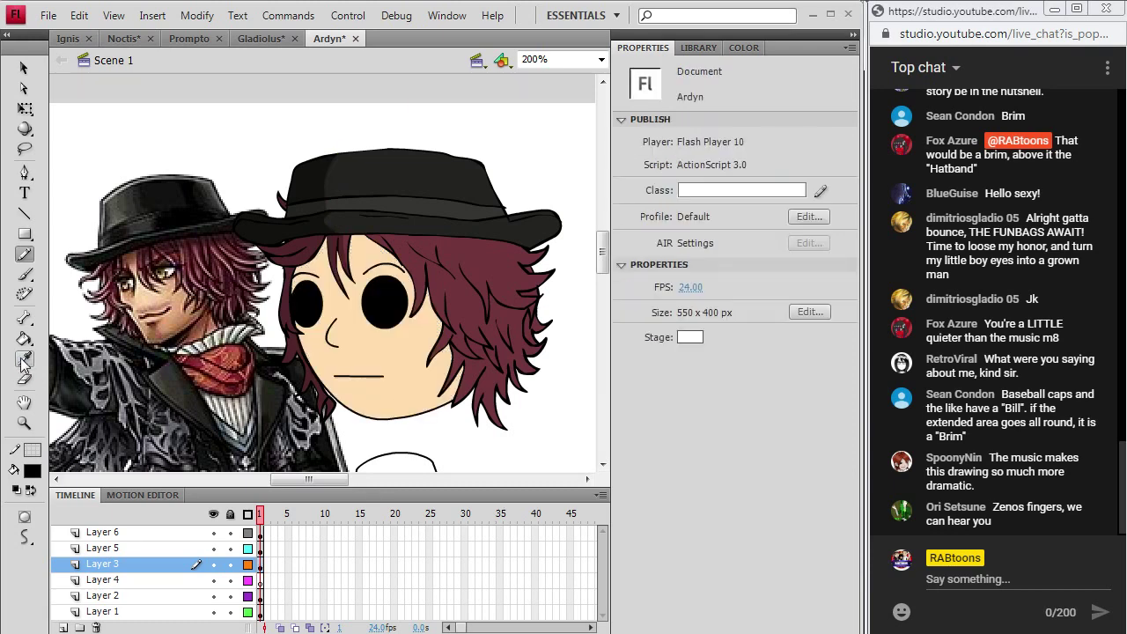
pyautogui.press('i')
pyautogui.click(183, 310)
pyautogui.click(313, 352)
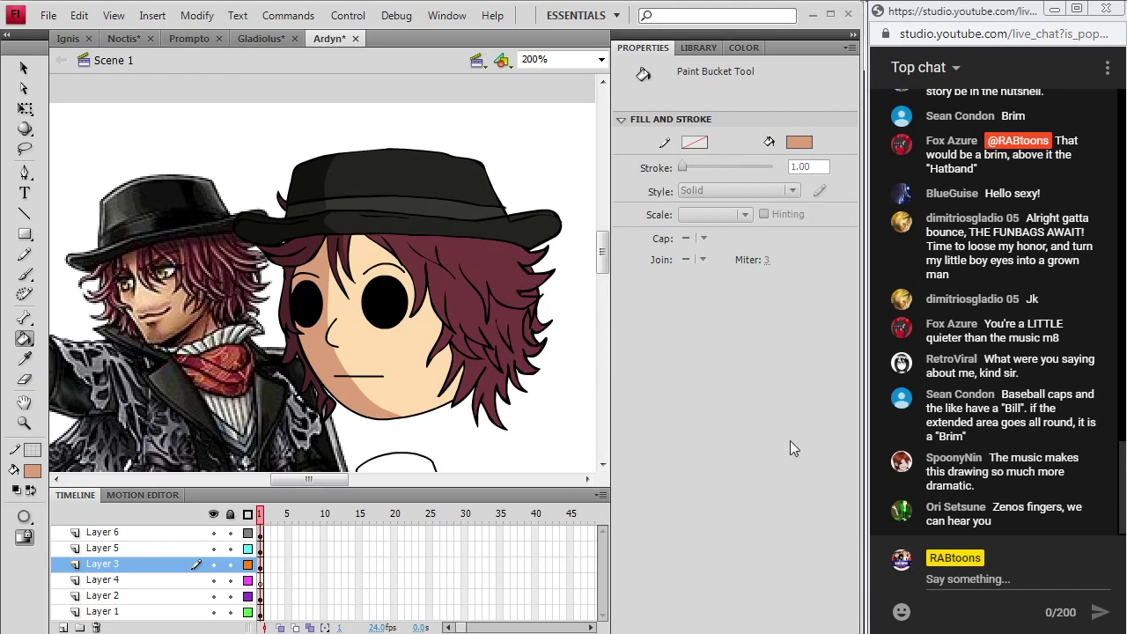
# - Lighten the skin shadow colour, refill the shaded part of the face with it, and save the document
pyautogui.click(33, 472)
pyautogui.click(296, 271)
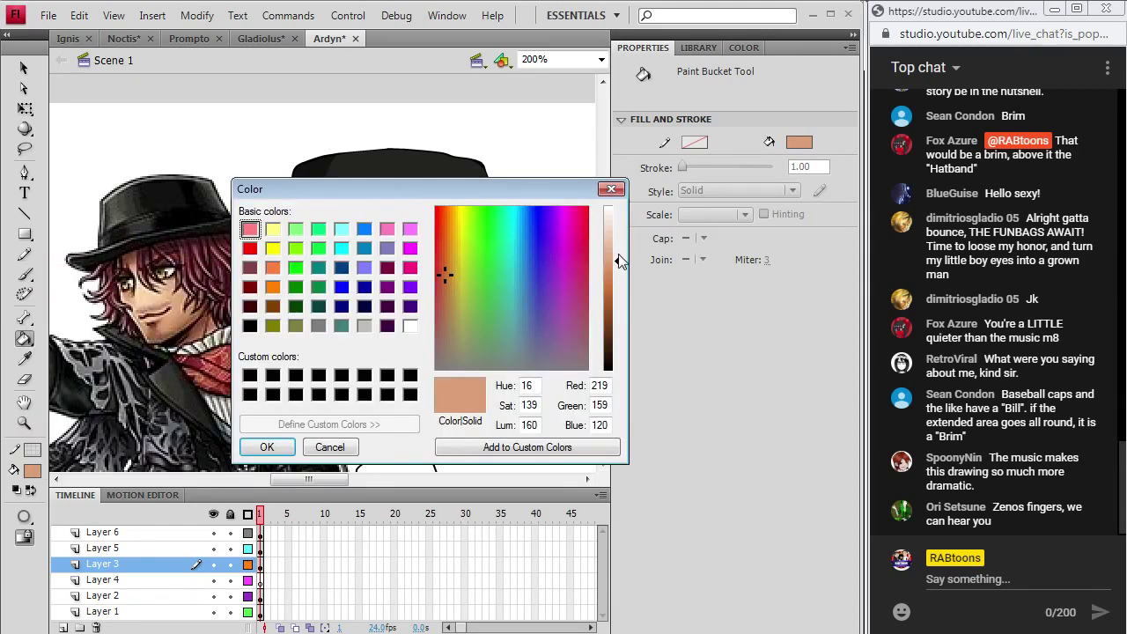
pyautogui.moveTo(620, 261); pyautogui.dragTo(619, 253)
pyautogui.click(267, 447)
pyautogui.click(347, 410)
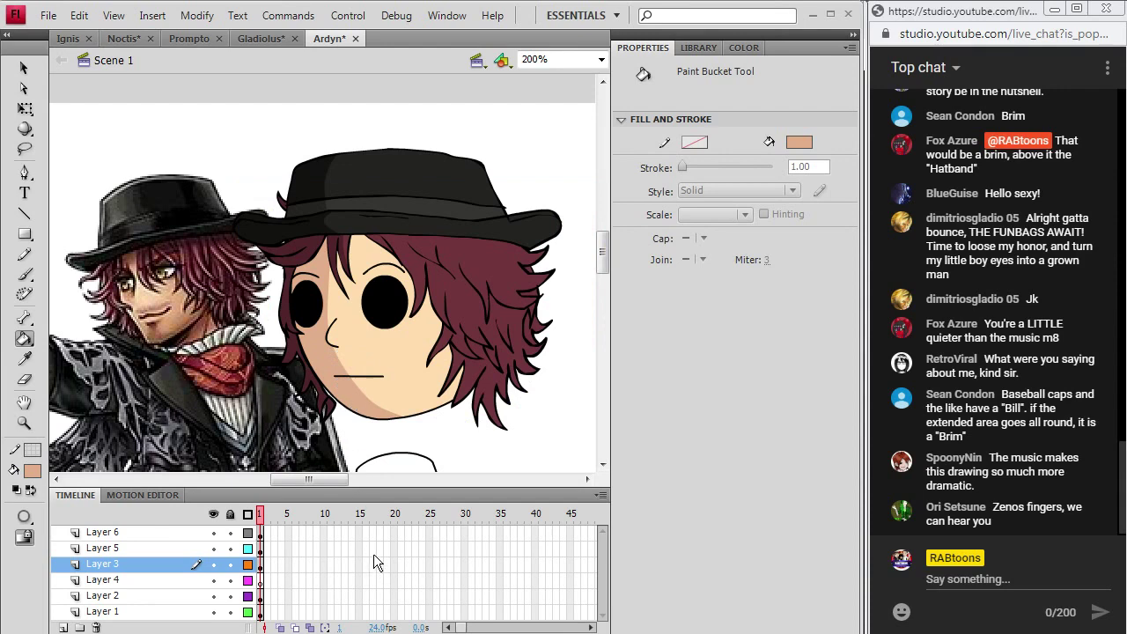
pyautogui.click(48, 15)
pyautogui.click(48, 156)
# - Nudge the hat on Layer 6 slightly to the right and scale it horizontally to a width of about 183.25 px
pyautogui.click(24, 69)
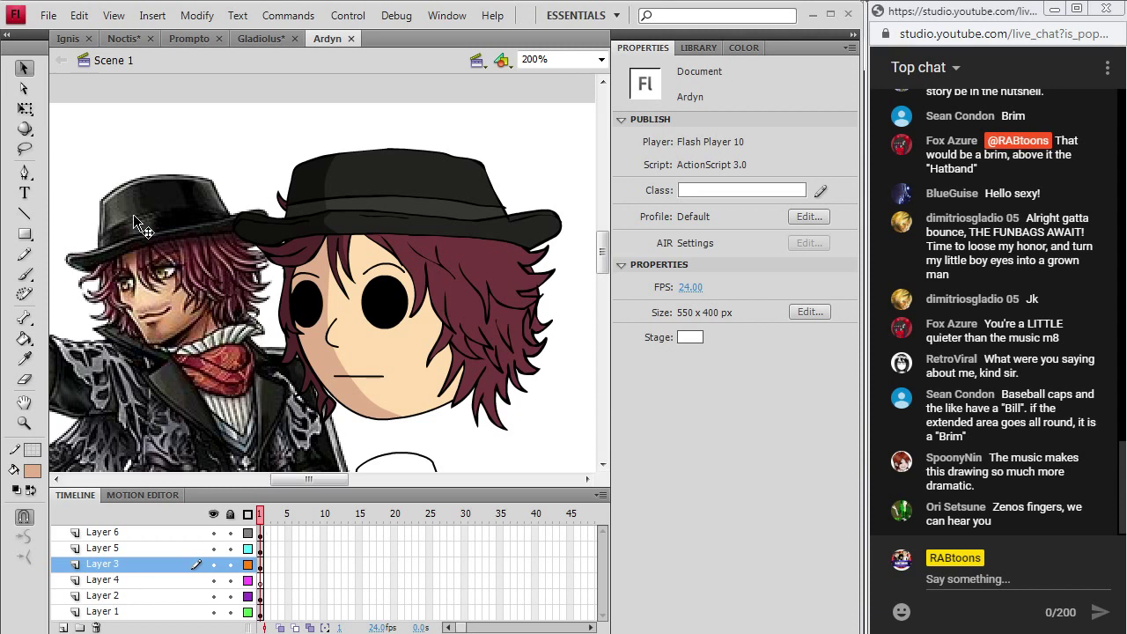
pyautogui.click(260, 533)
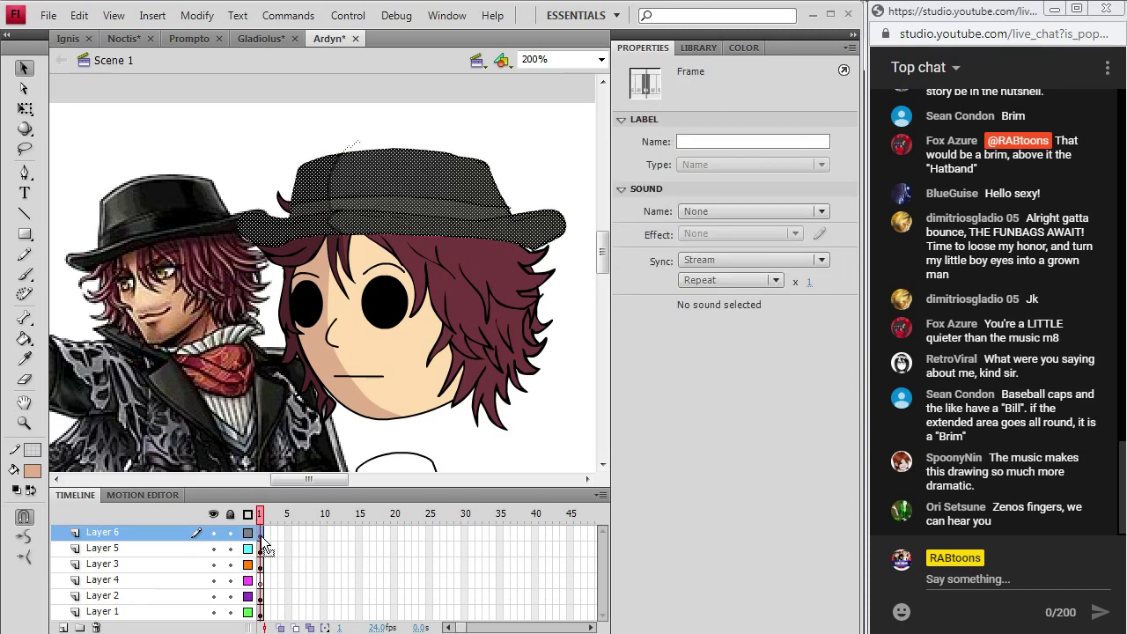
pyautogui.click(192, 20)
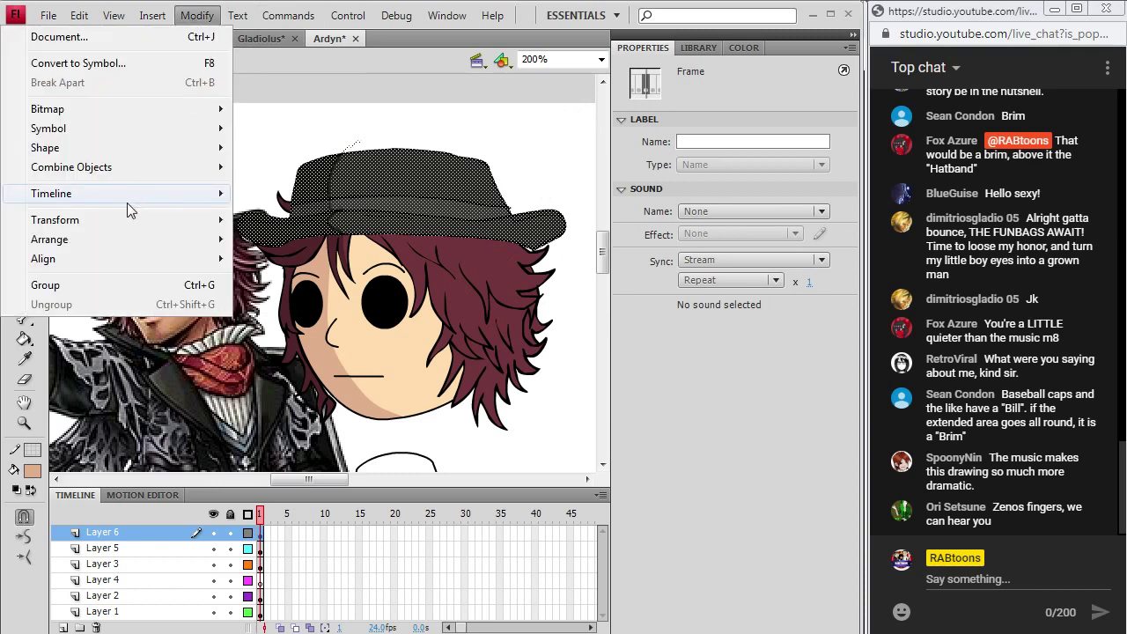
pyautogui.moveTo(124, 220)
pyautogui.click(568, 158)
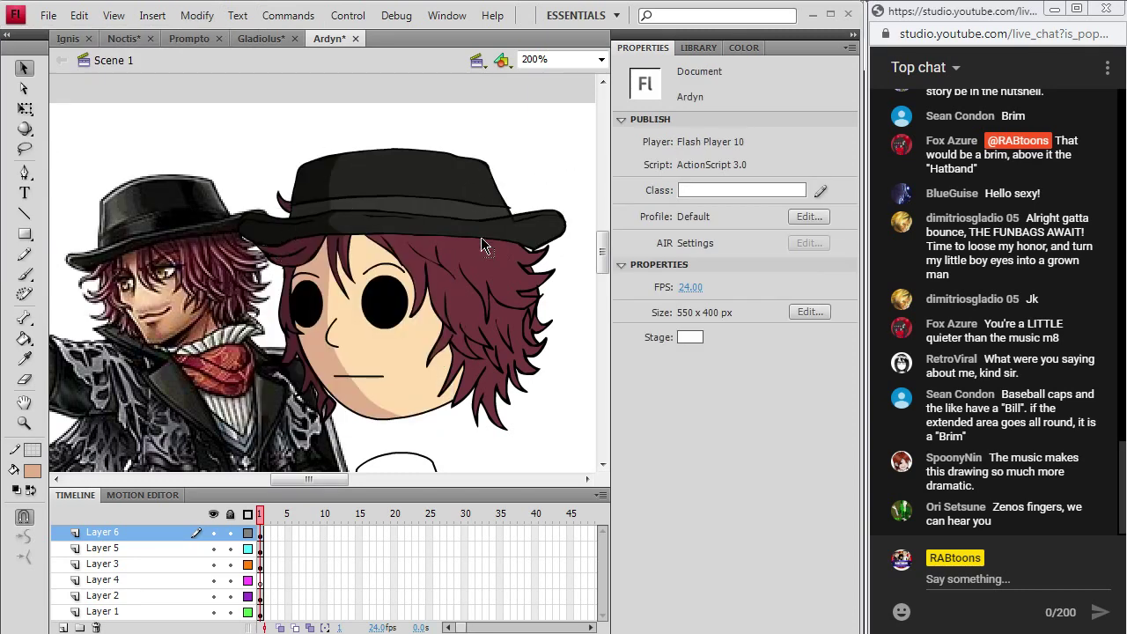
pyautogui.click(260, 535)
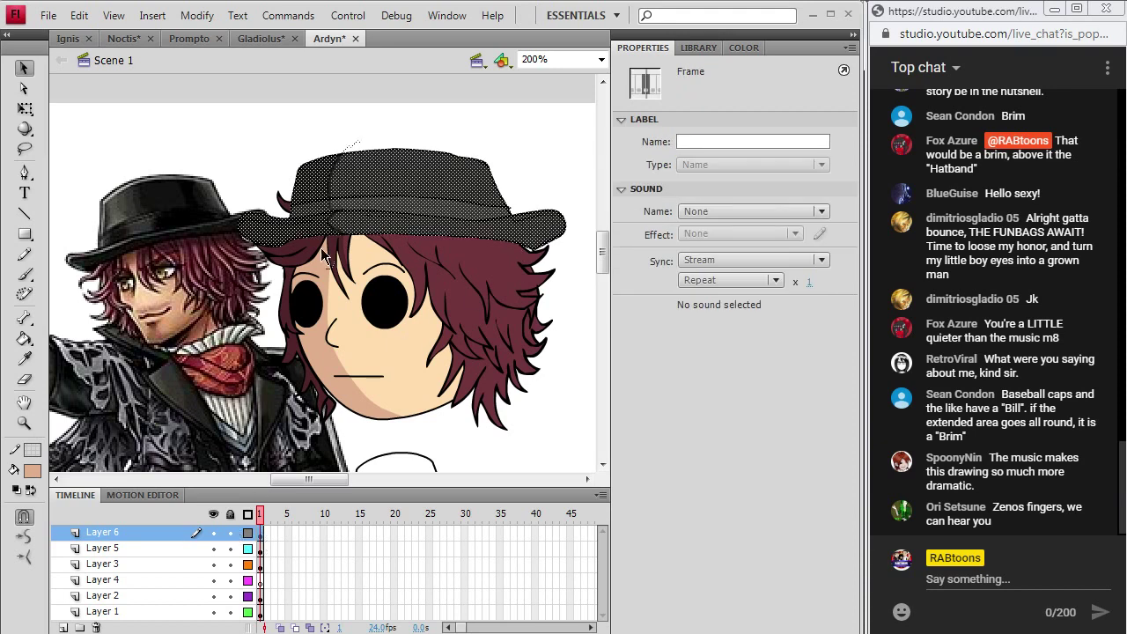
pyautogui.click(196, 15)
pyautogui.moveTo(148, 226)
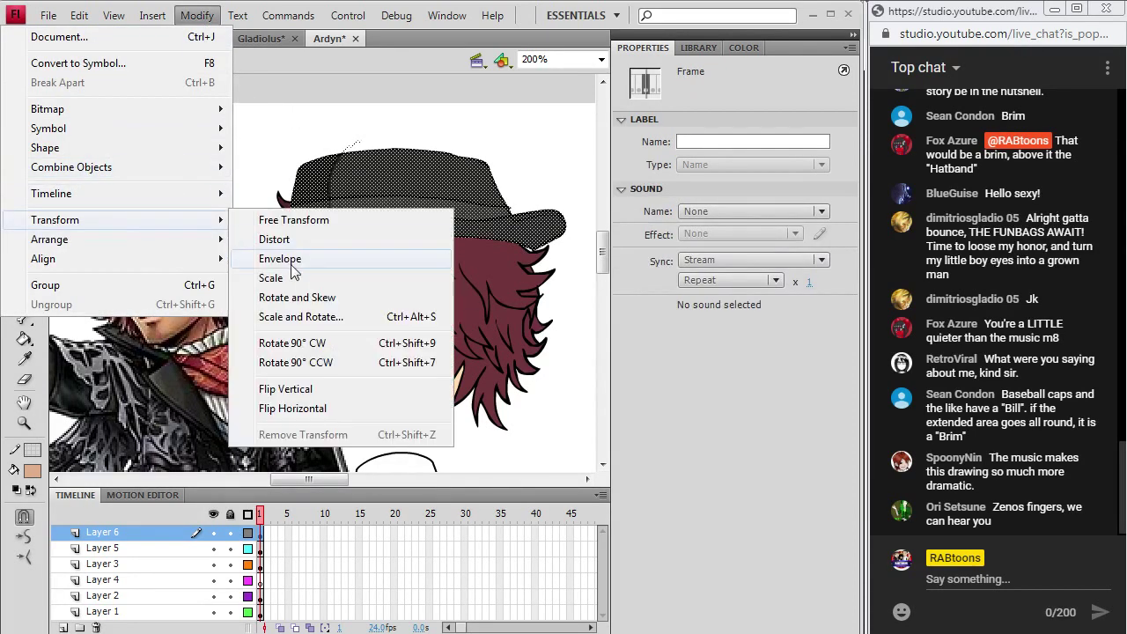
pyautogui.click(273, 219)
pyautogui.moveTo(563, 197); pyautogui.dragTo(559, 196)
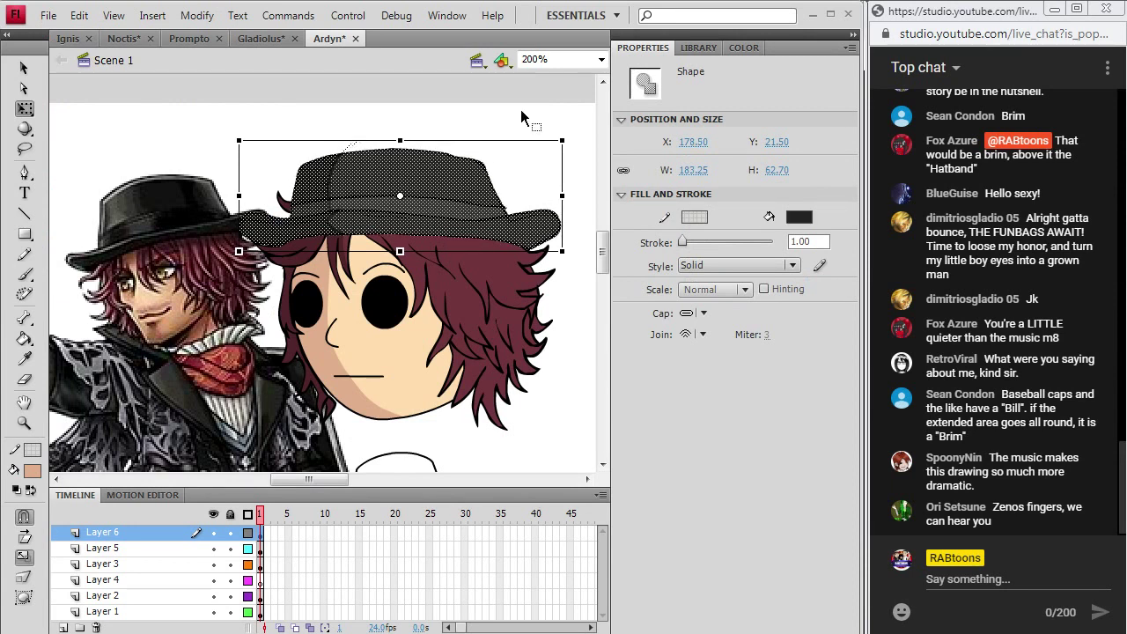
pyautogui.click(521, 111)
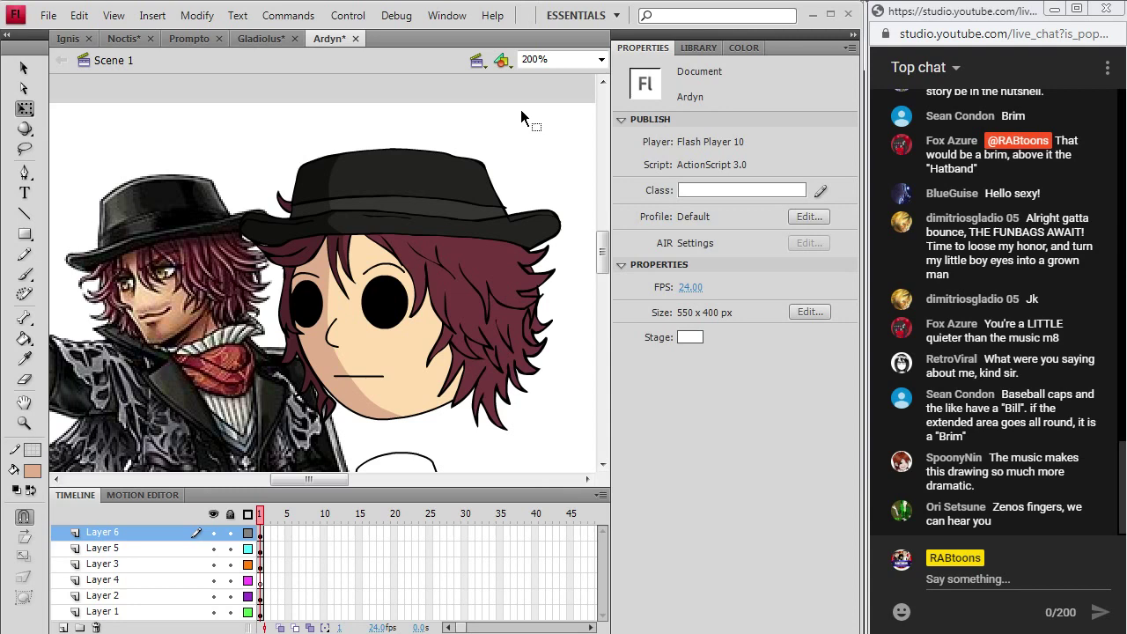
# - Stretch the hat on Layer 6 upward with its lower edge fixed, taking back a little of the added height
pyautogui.click(261, 549)
pyautogui.click(261, 533)
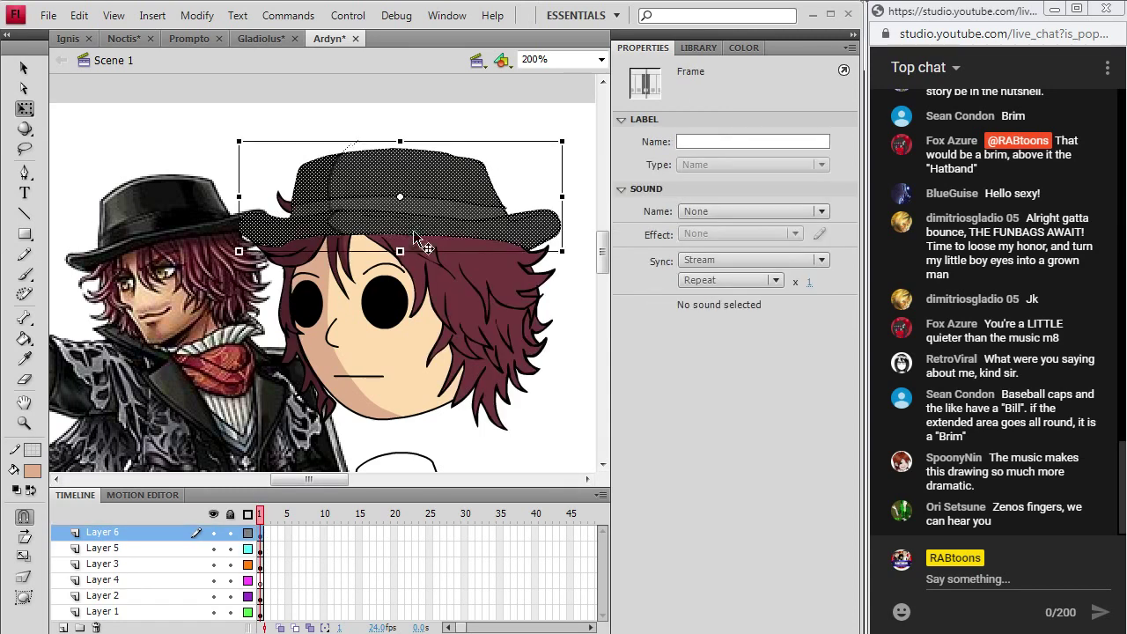
pyautogui.moveTo(401, 141); pyautogui.dragTo(400, 120)
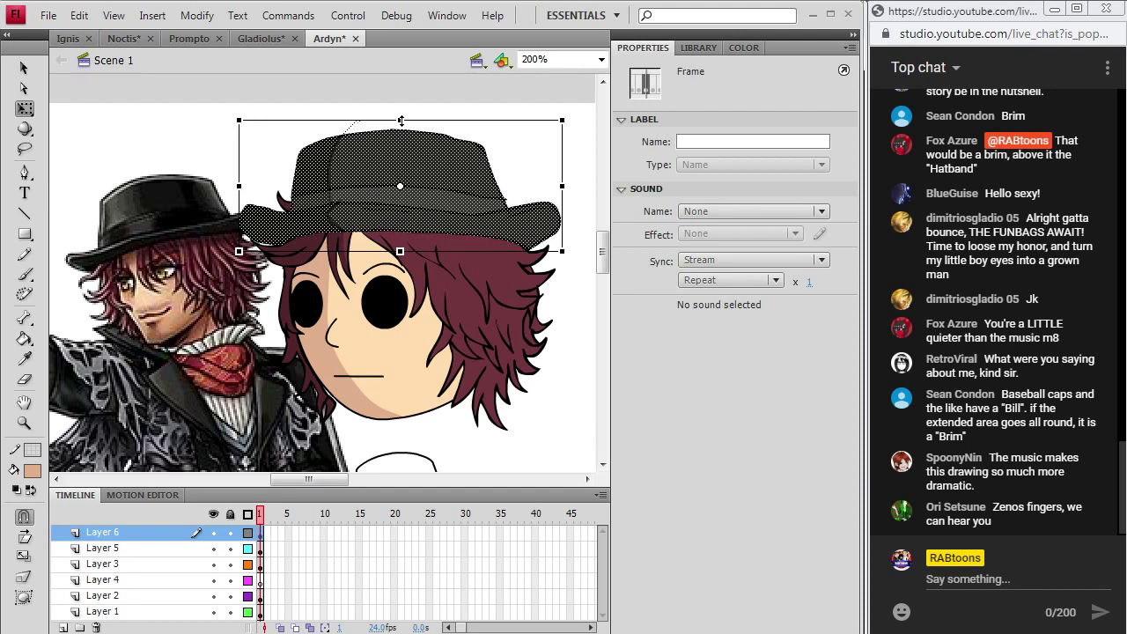
pyautogui.click(584, 185)
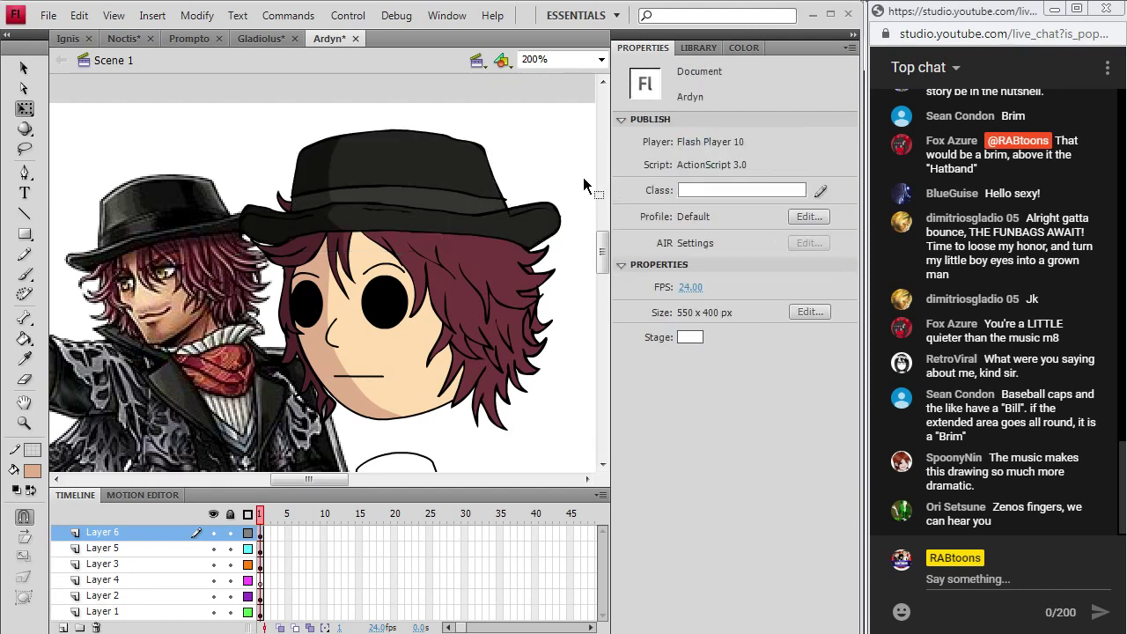
pyautogui.click(78, 15)
pyautogui.click(77, 51)
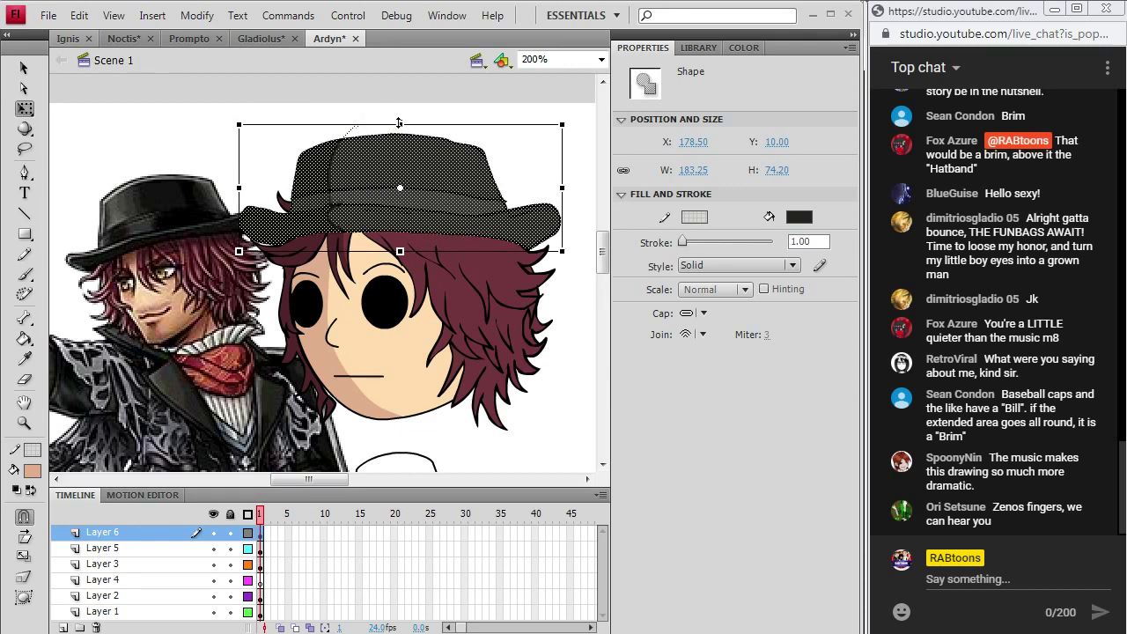
pyautogui.click(428, 94)
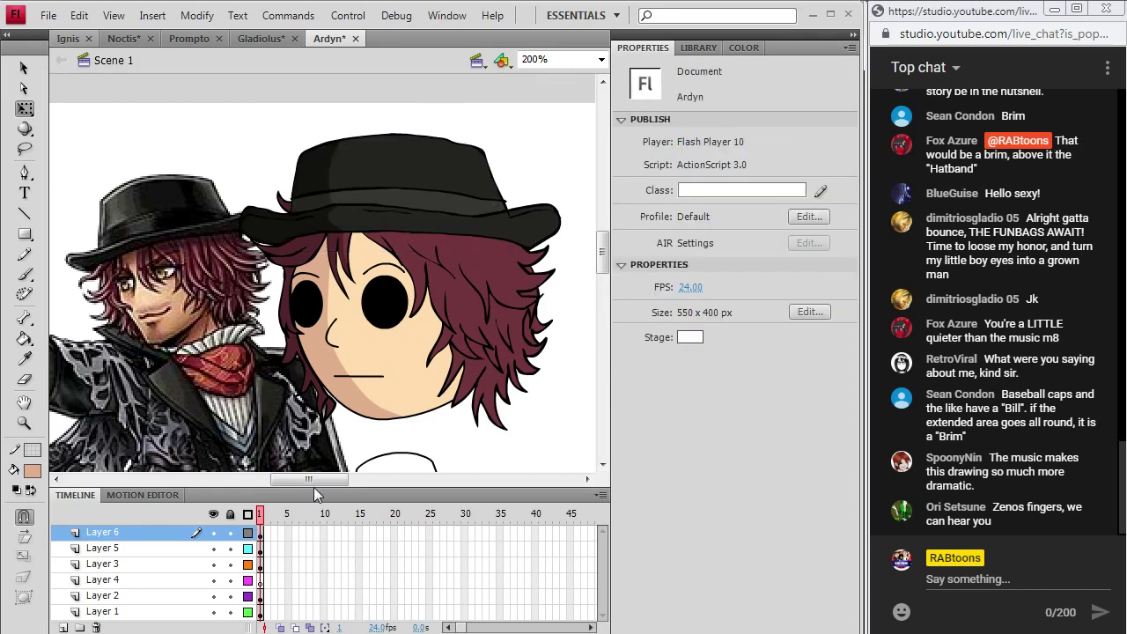
# - Delete the hat artwork from Layer 6, set the Brush tool's fill to black, and save the document
pyautogui.click(262, 533)
pyautogui.press('Delete')
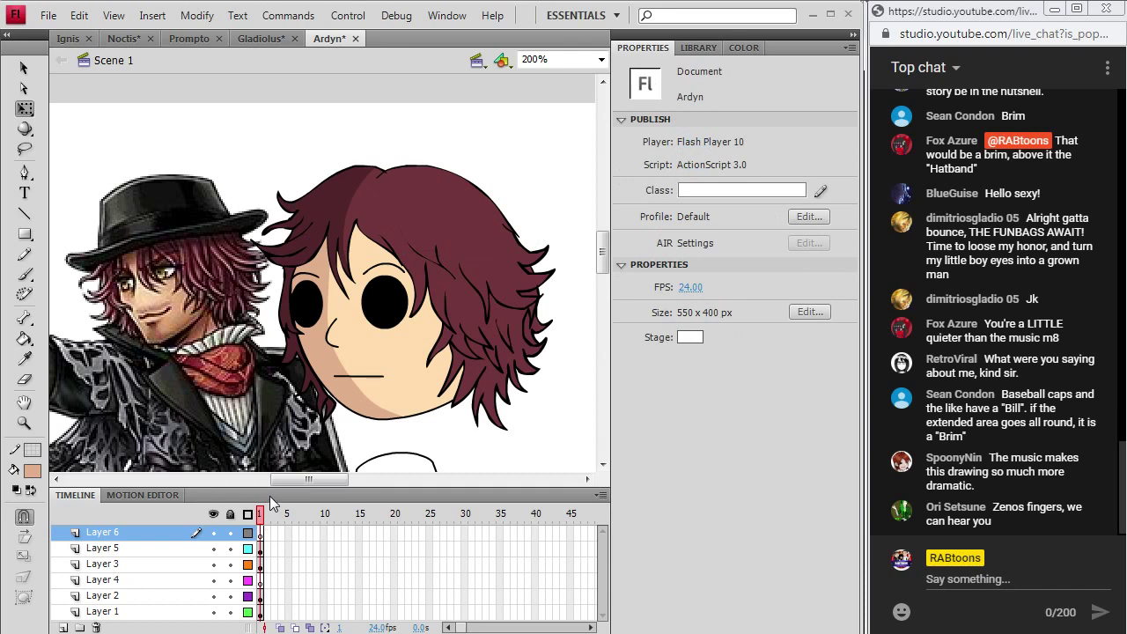
pyautogui.click(31, 471)
pyautogui.click(60, 297)
pyautogui.click(25, 274)
pyautogui.click(48, 15)
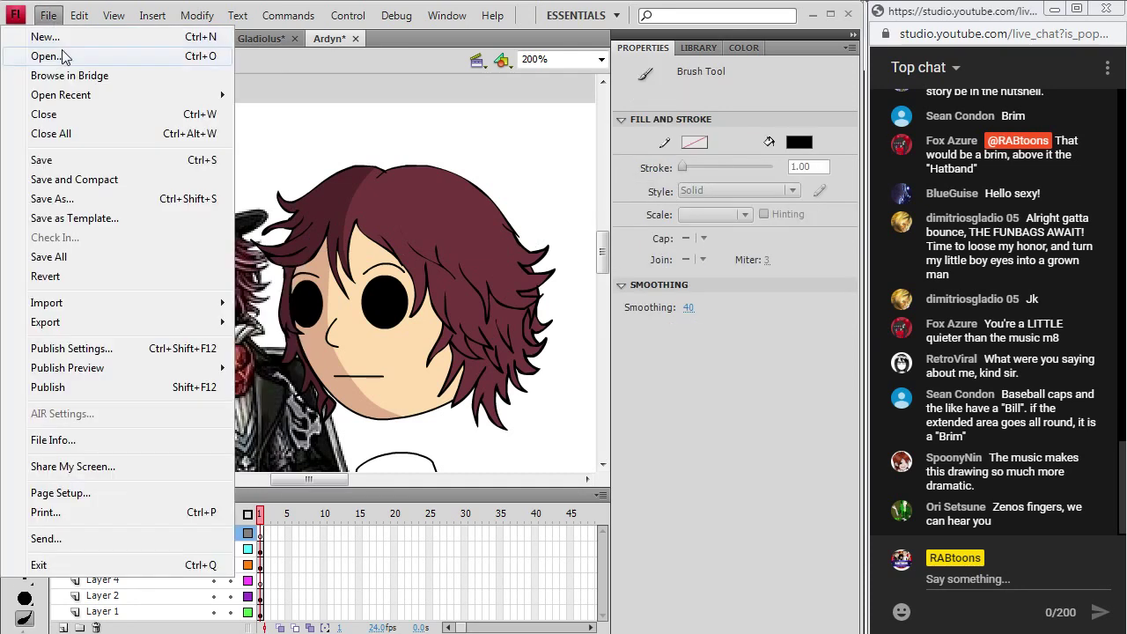
pyautogui.click(34, 161)
# - Shrink the hair on Layer 5 vertically by lowering its upper edge to a height of about 151.5 px
pyautogui.click(261, 549)
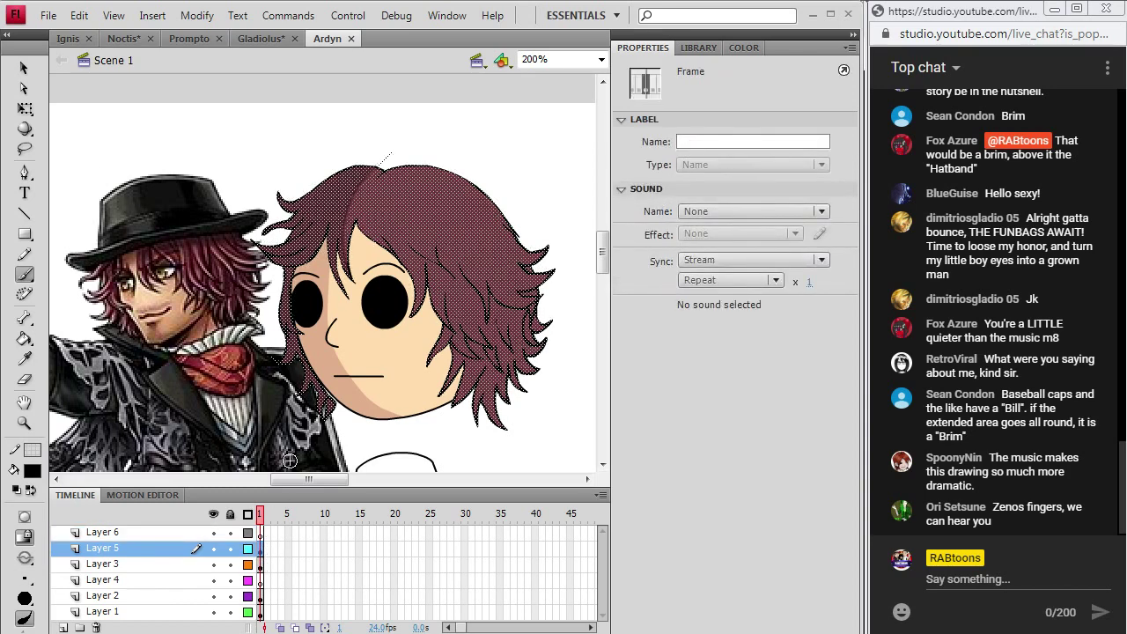
pyautogui.click(199, 17)
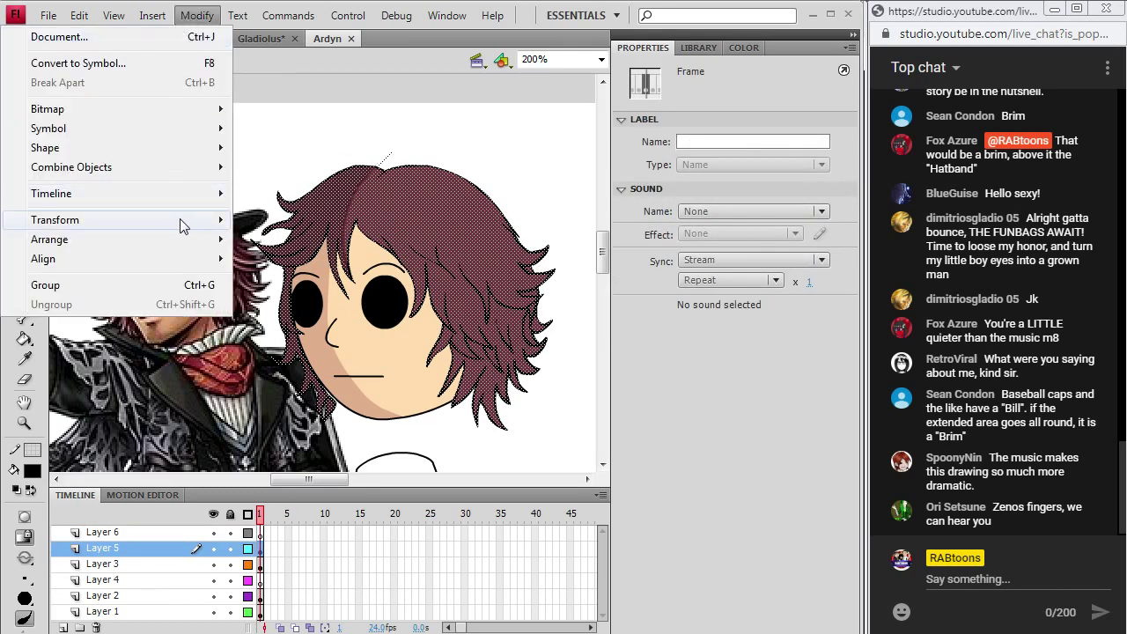
pyautogui.moveTo(181, 221)
pyautogui.click(323, 290)
pyautogui.moveTo(403, 154); pyautogui.dragTo(402, 163)
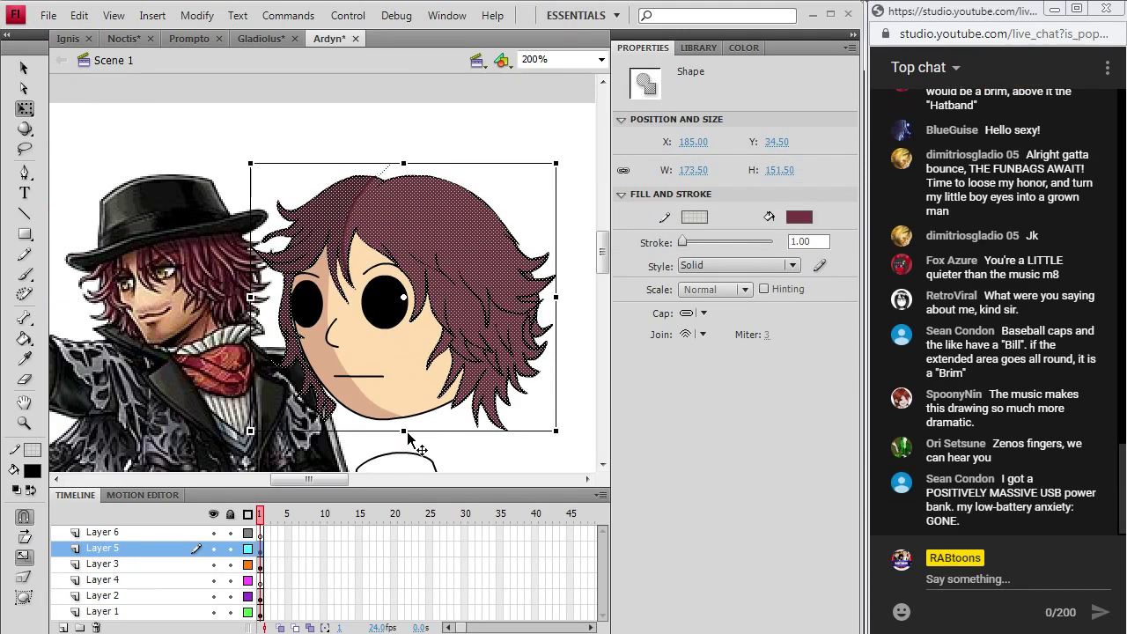
# - Raise the lower edge of the Layer 5 hair slightly, deselect it, and save the document
pyautogui.click(408, 438)
pyautogui.click(79, 15)
pyautogui.click(97, 27)
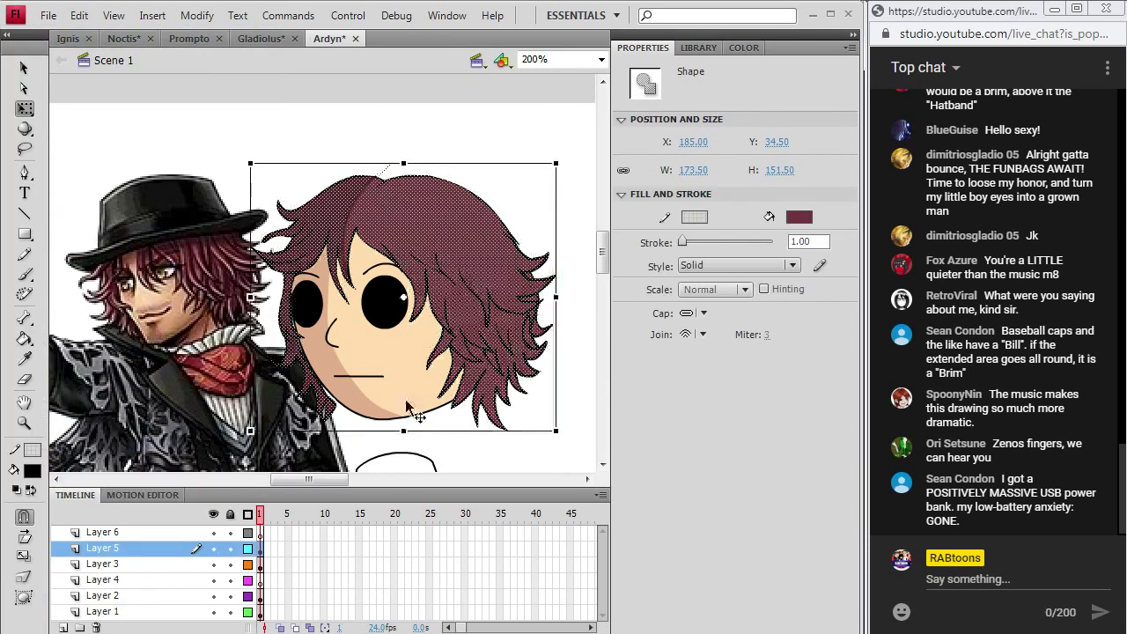
pyautogui.moveTo(403, 430); pyautogui.dragTo(403, 427)
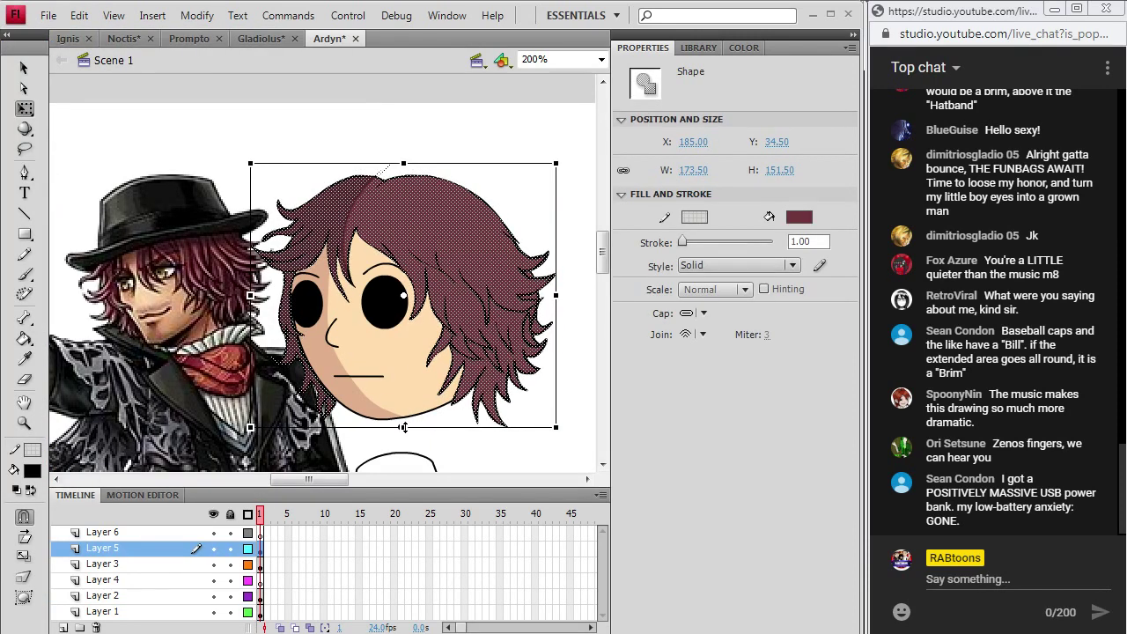
pyautogui.click(568, 287)
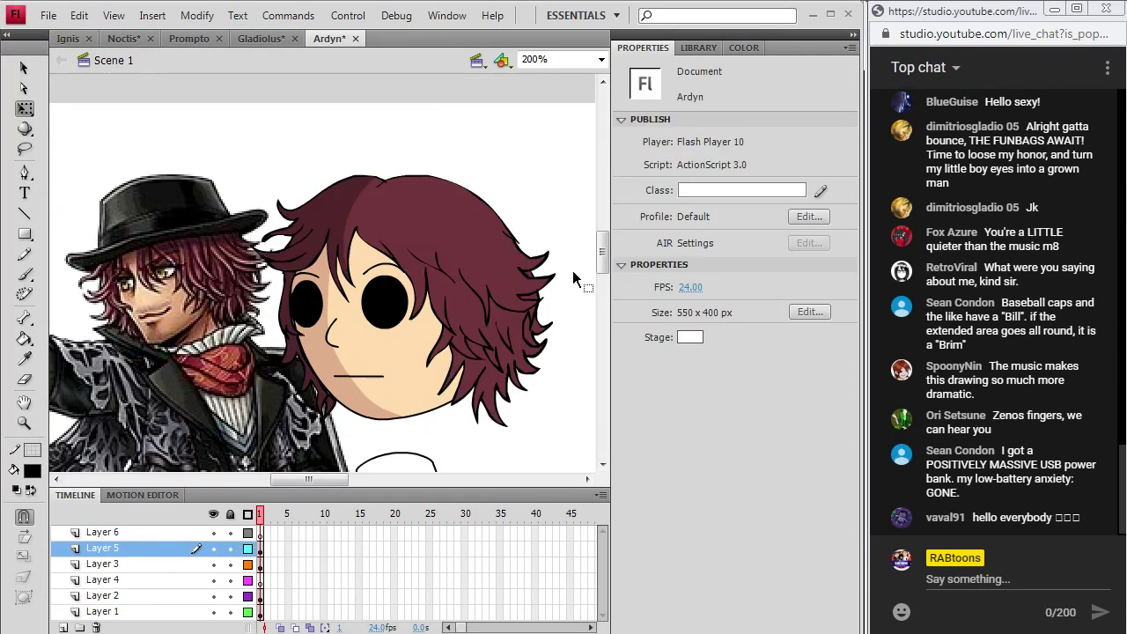
pyautogui.click(49, 16)
pyautogui.click(50, 159)
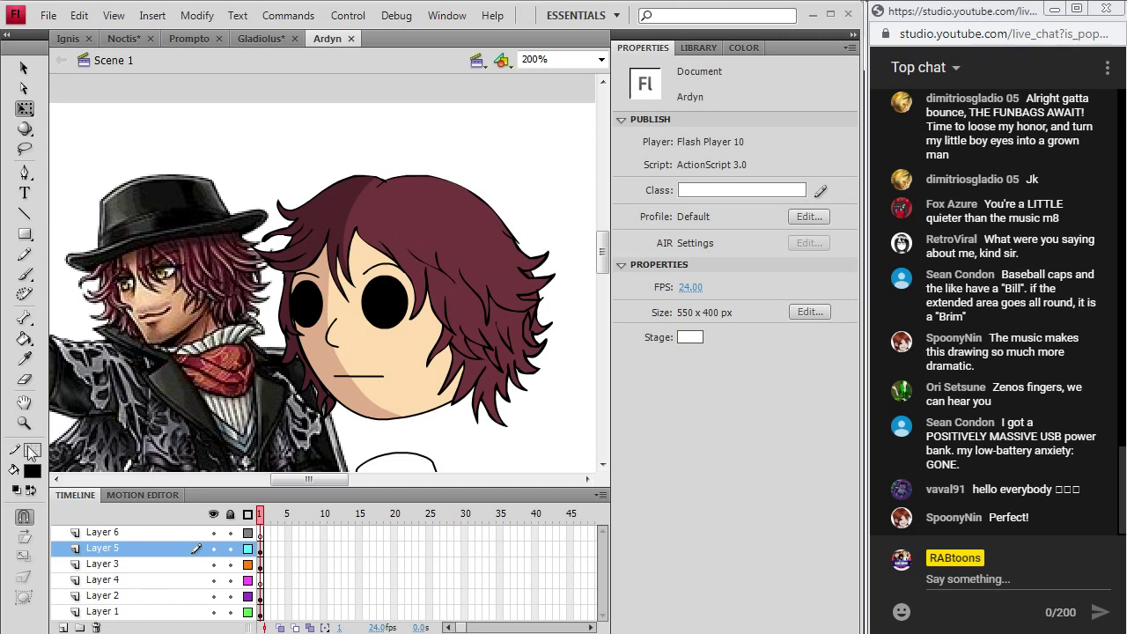
# - Brush the outline of a new hat on Layer 6, with a wide curved brim, a crown and a hatband line
pyautogui.click(25, 274)
pyautogui.click(261, 533)
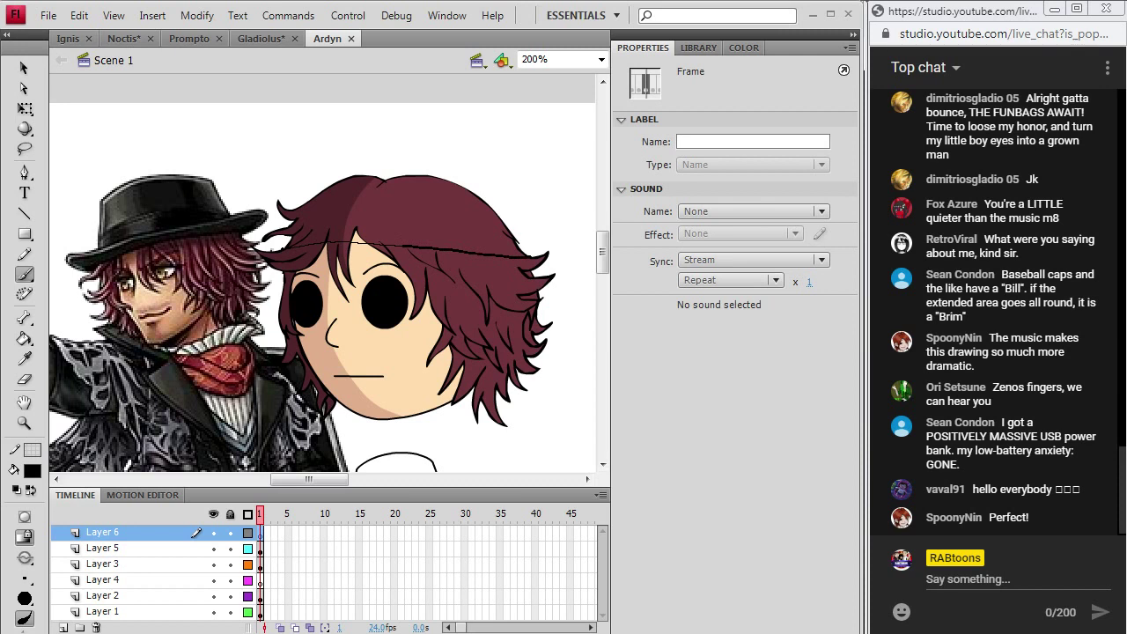
pyautogui.moveTo(525, 256); pyautogui.dragTo(525, 256)
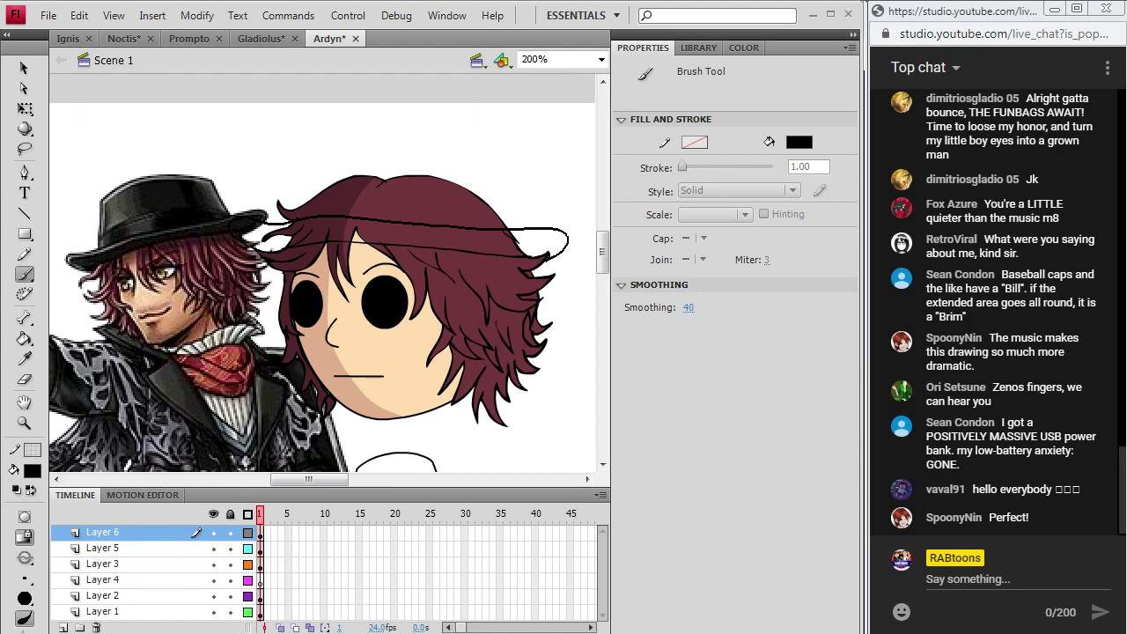
pyautogui.moveTo(528, 255); pyautogui.dragTo(532, 254)
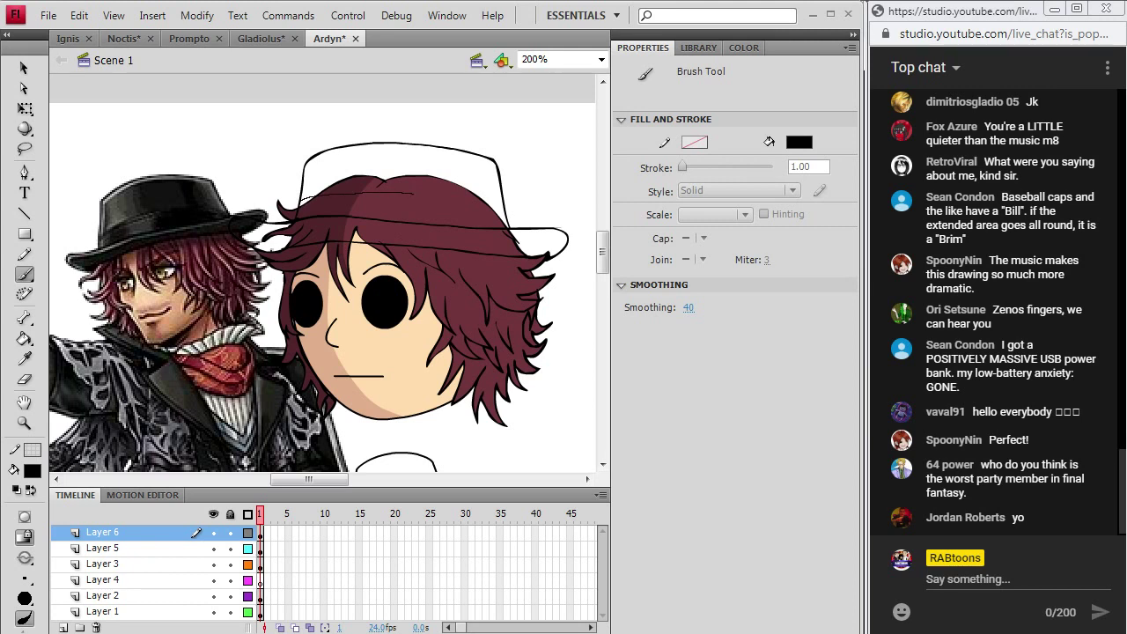
pyautogui.moveTo(506, 214); pyautogui.dragTo(507, 201)
# - Fill the hat's crown and brim with near-black and its hatband with dark grey, both sampled from the reference hat
pyautogui.click(139, 198)
pyautogui.click(393, 147)
pyautogui.click(353, 211)
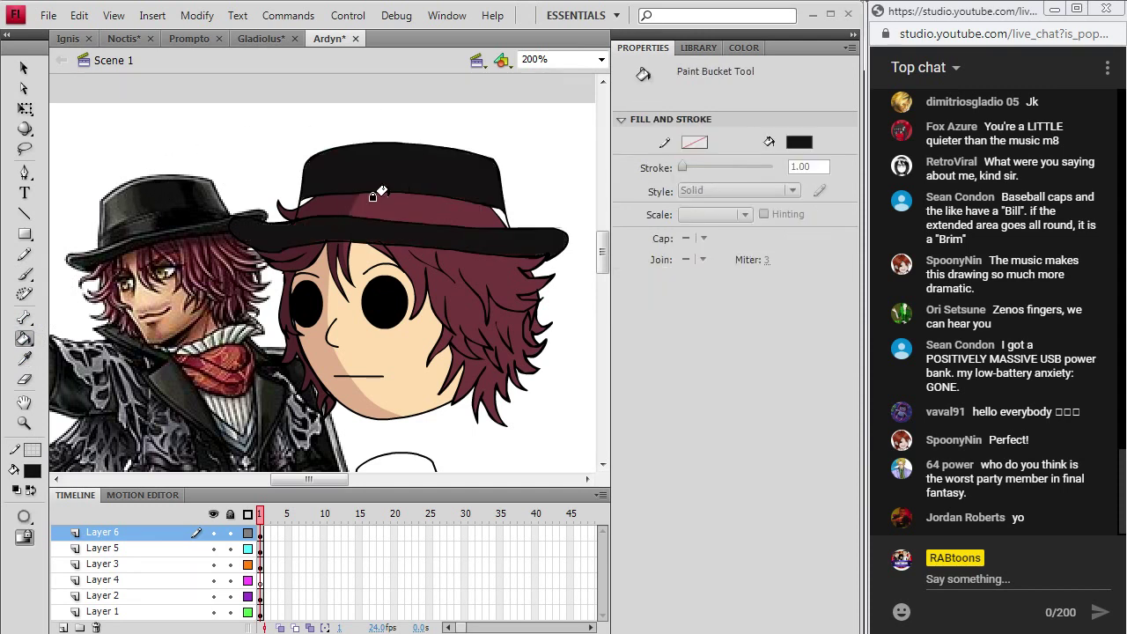
pyautogui.press('i')
pyautogui.click(148, 227)
pyautogui.click(347, 203)
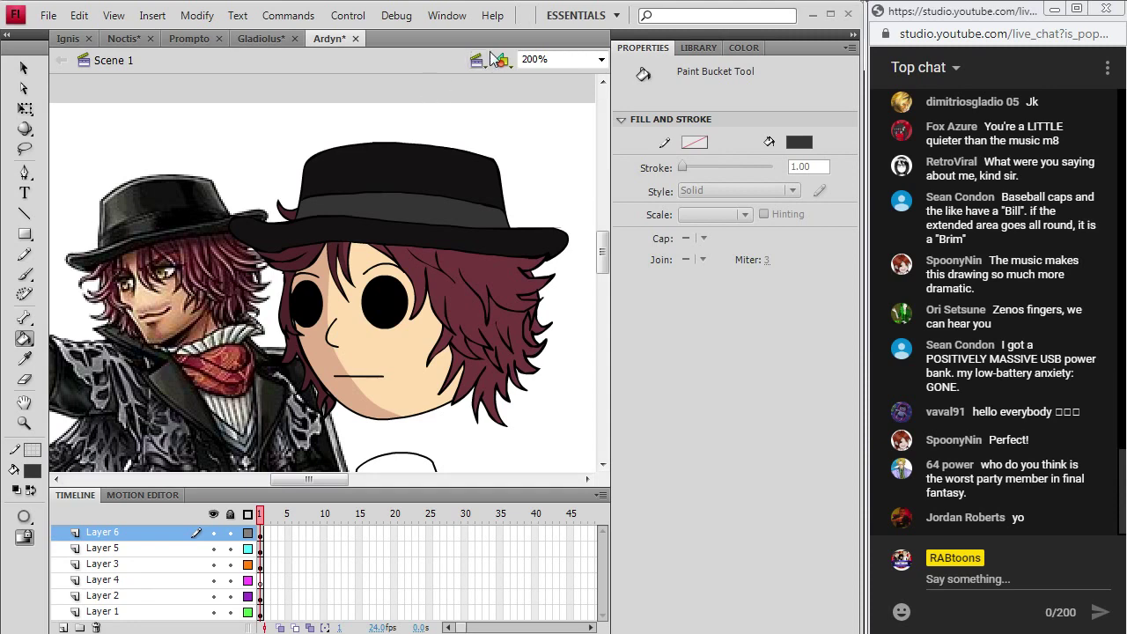
# - Set the Brush tool's fill to black and try a detail stroke on the hat brim on Layer 6
pyautogui.click(32, 472)
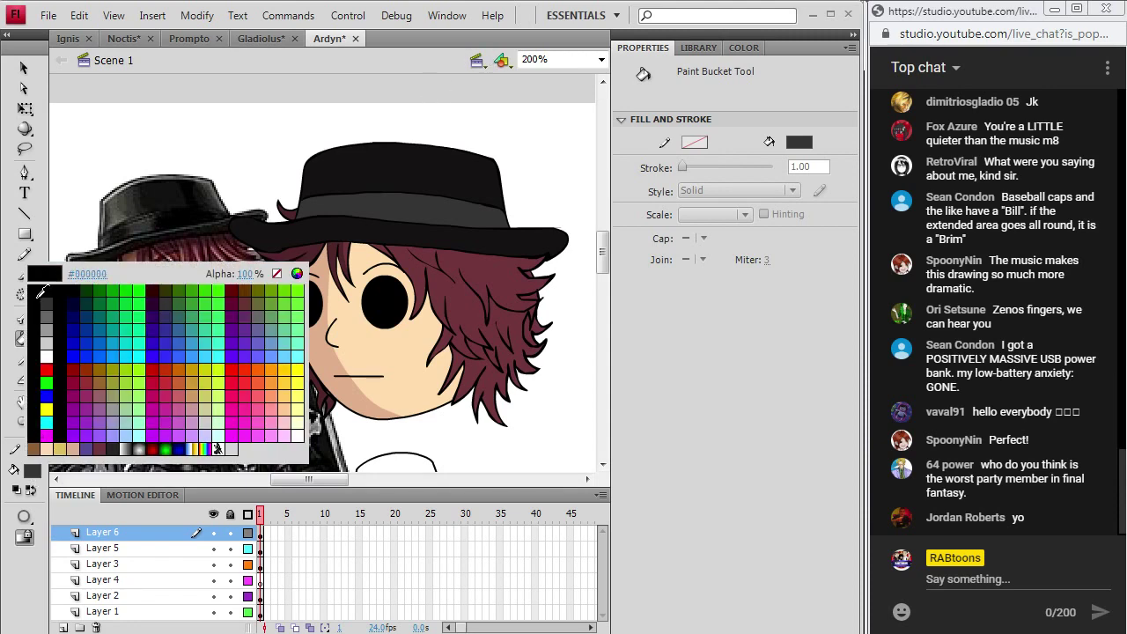
pyautogui.click(32, 282)
pyautogui.click(27, 277)
pyautogui.click(33, 472)
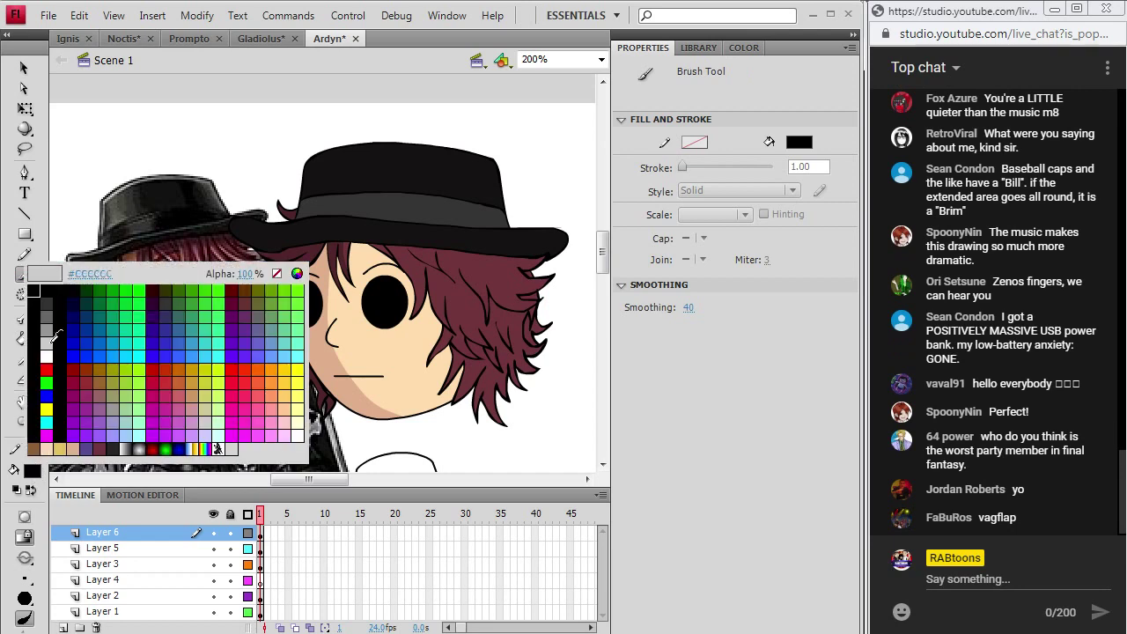
pyautogui.click(37, 301)
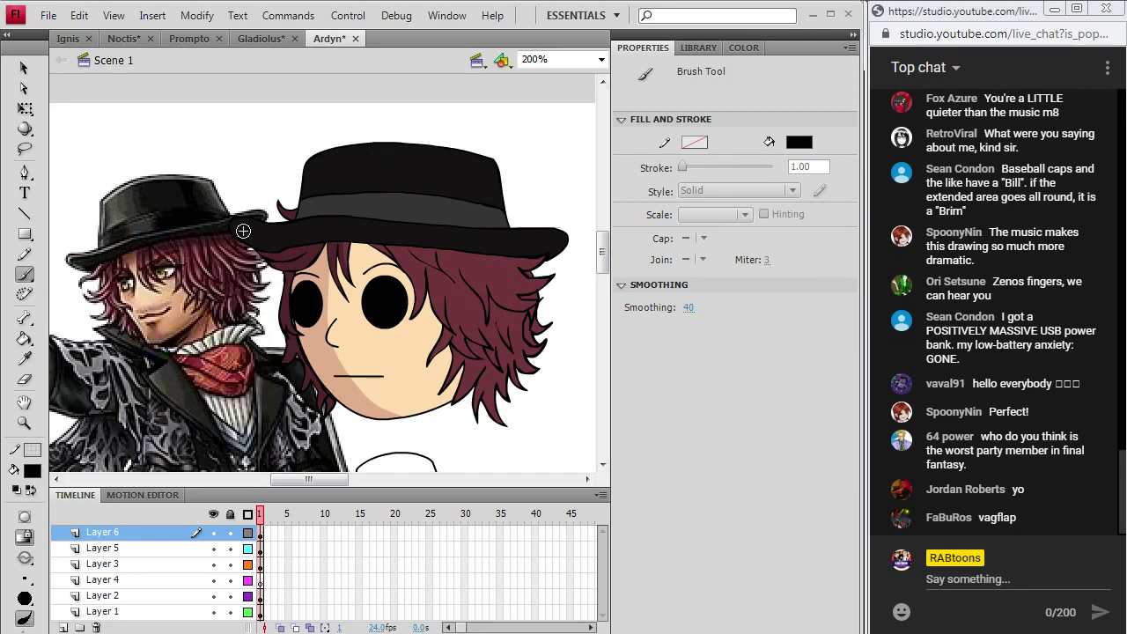
pyautogui.click(263, 534)
pyautogui.click(260, 548)
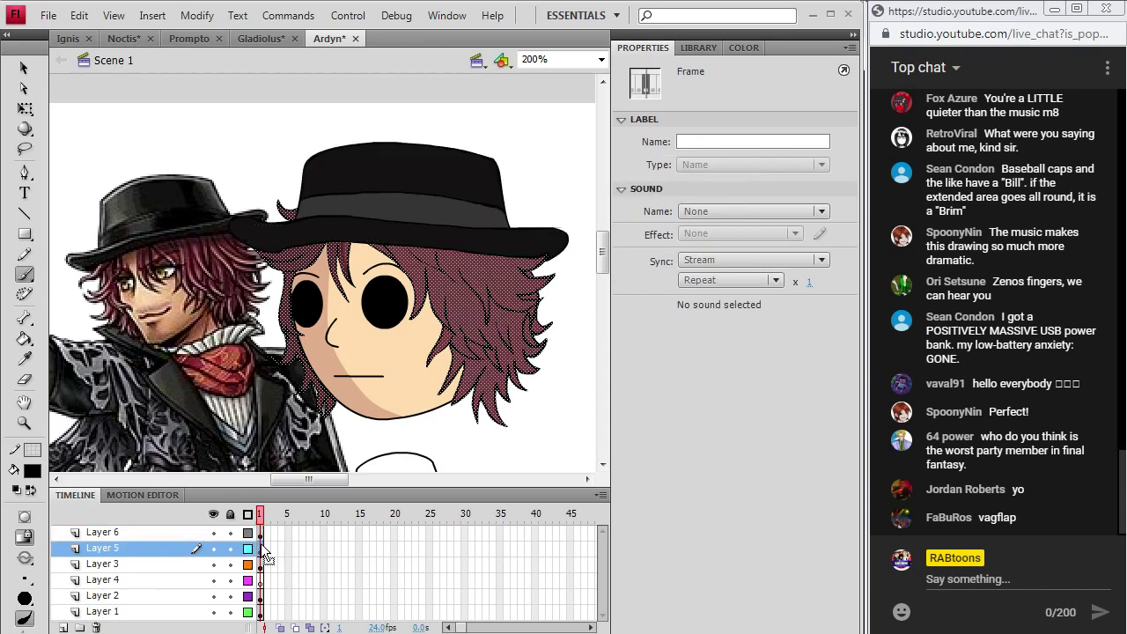
pyautogui.click(263, 532)
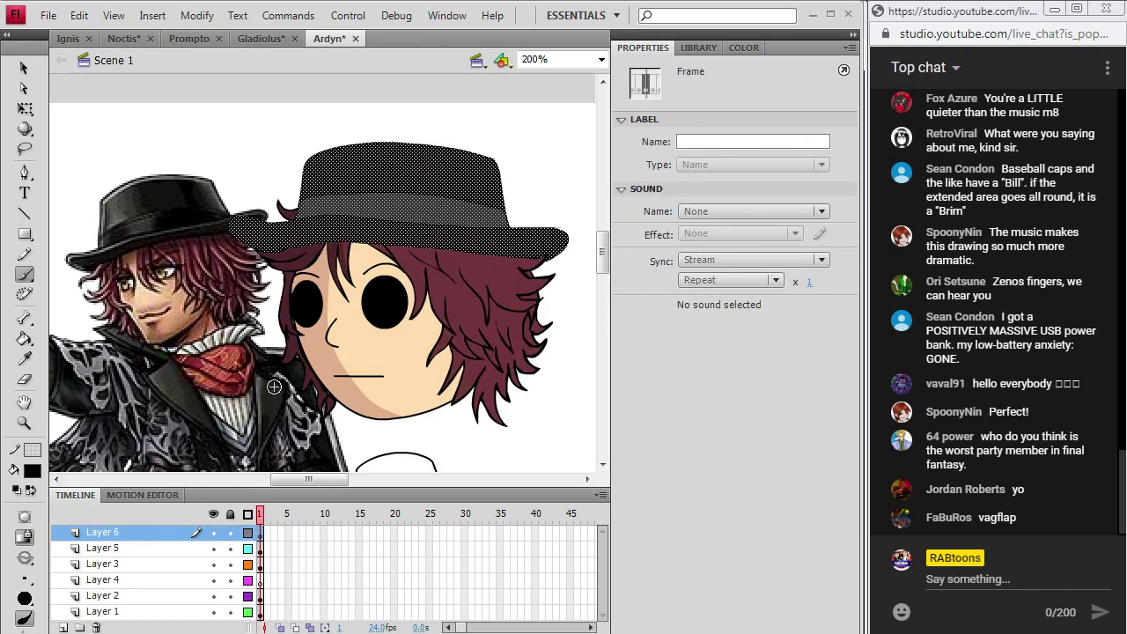
pyautogui.click(237, 221)
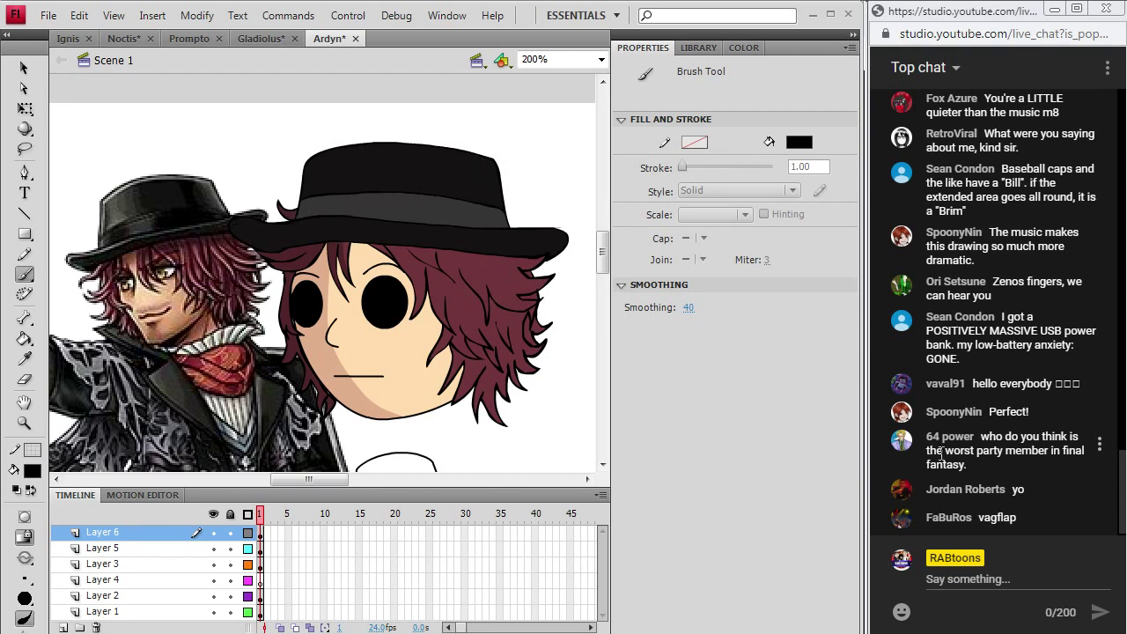
# - Refill the hat's crown and brim with a lighter near-black sampled from the reference hat
pyautogui.click(25, 359)
pyautogui.click(145, 198)
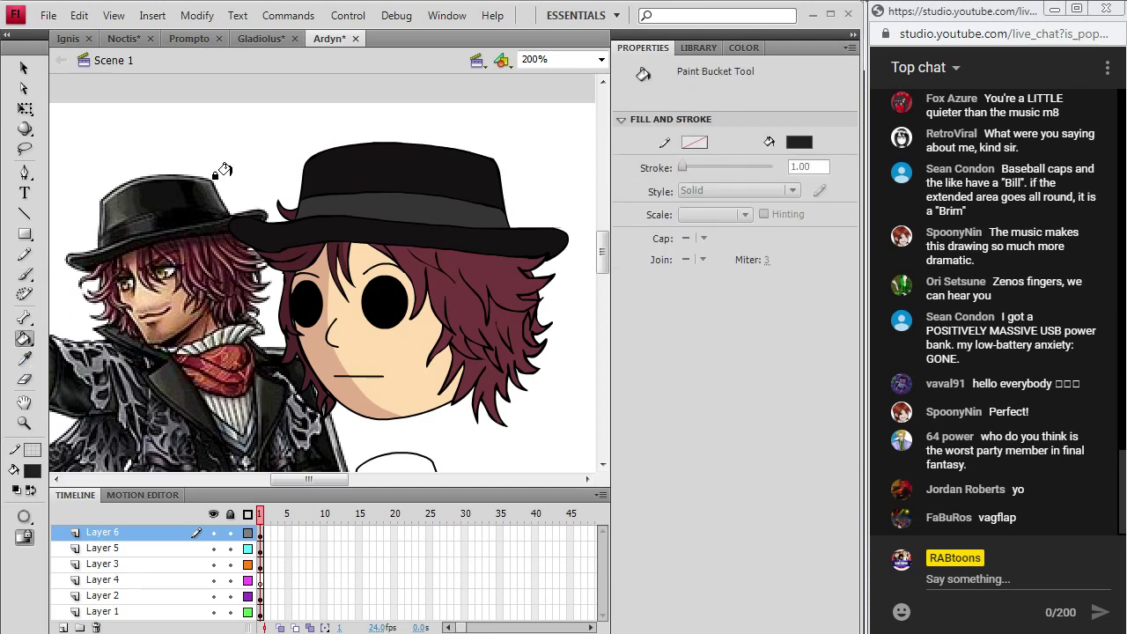
pyautogui.click(344, 168)
pyautogui.click(349, 234)
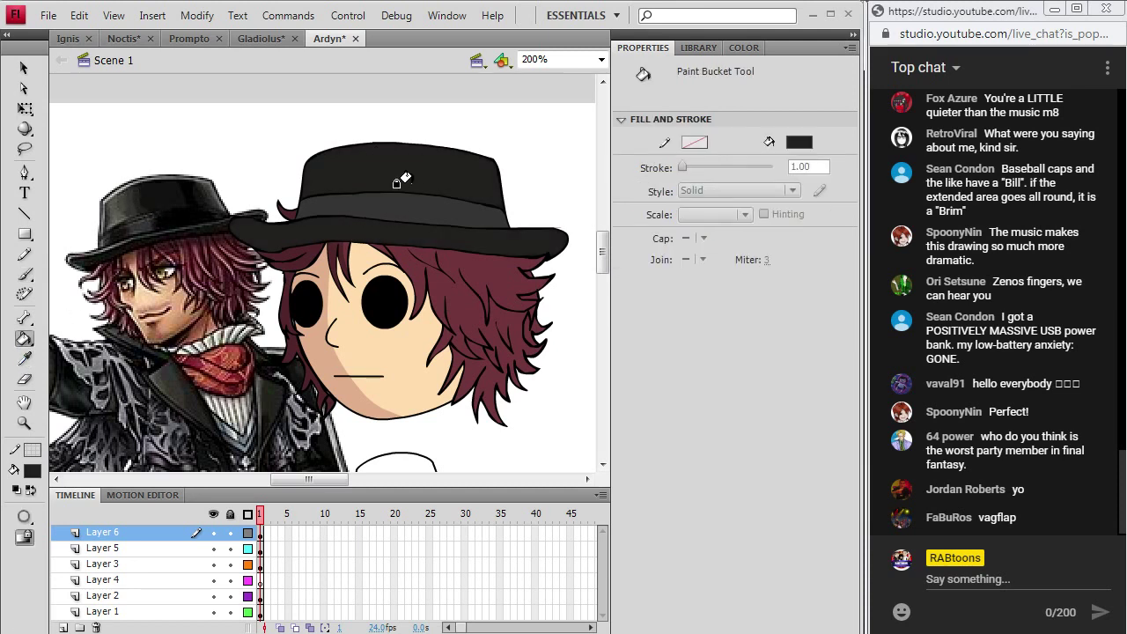
# - Brush black inner contour lines along both ends of the hat brim on Layer 6
pyautogui.click(25, 273)
pyautogui.click(33, 472)
pyautogui.click(37, 294)
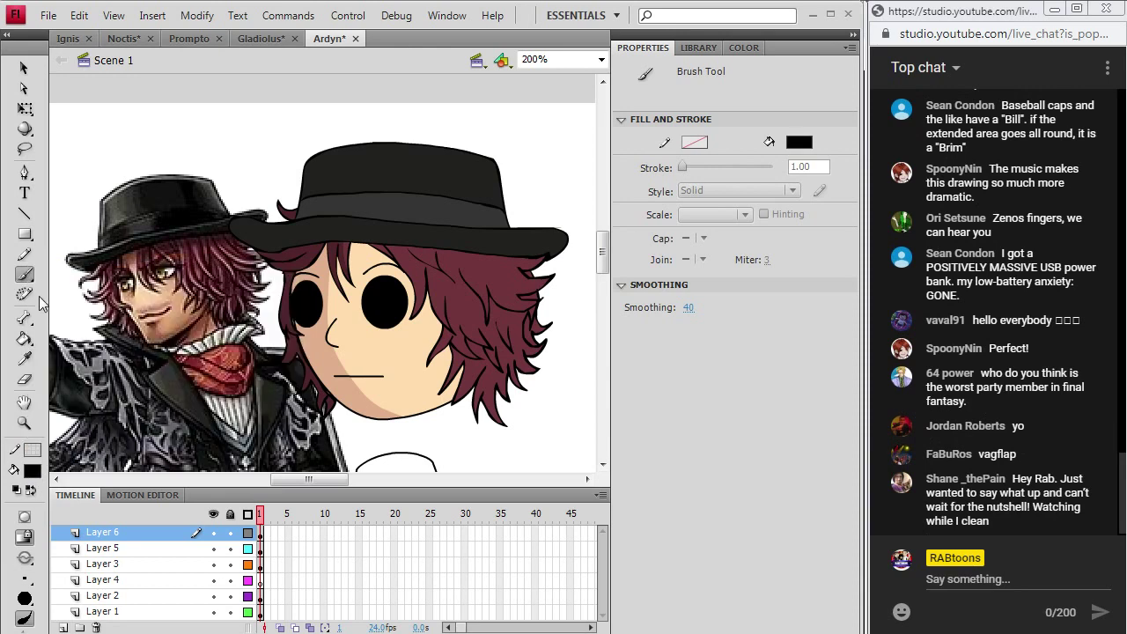
pyautogui.press('y')
pyautogui.click(26, 275)
pyautogui.click(262, 530)
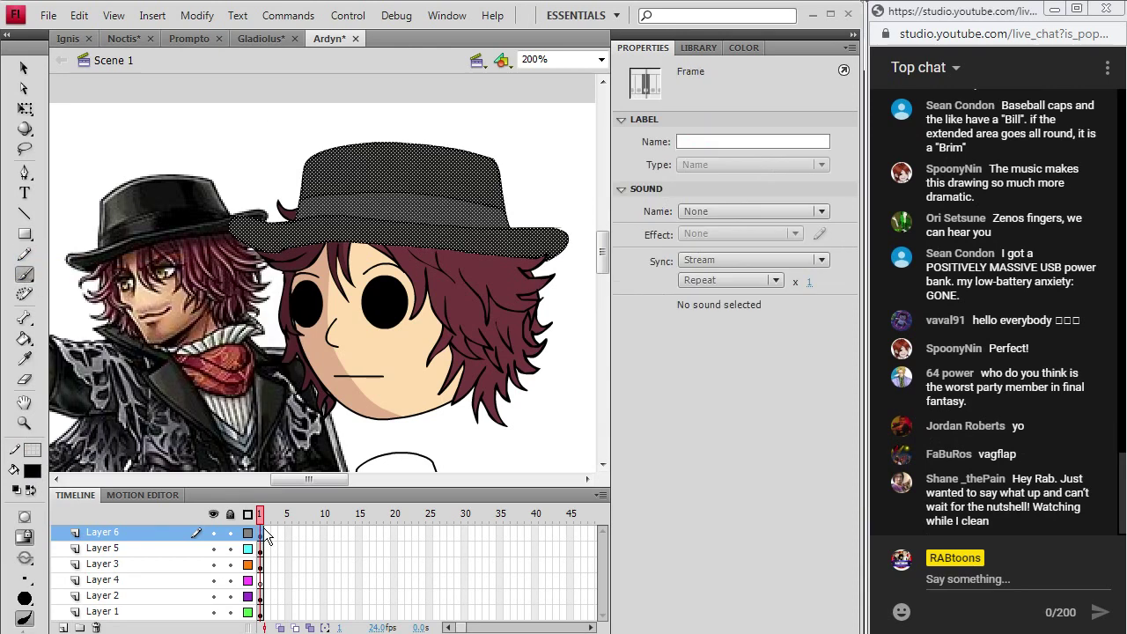
pyautogui.click(254, 220)
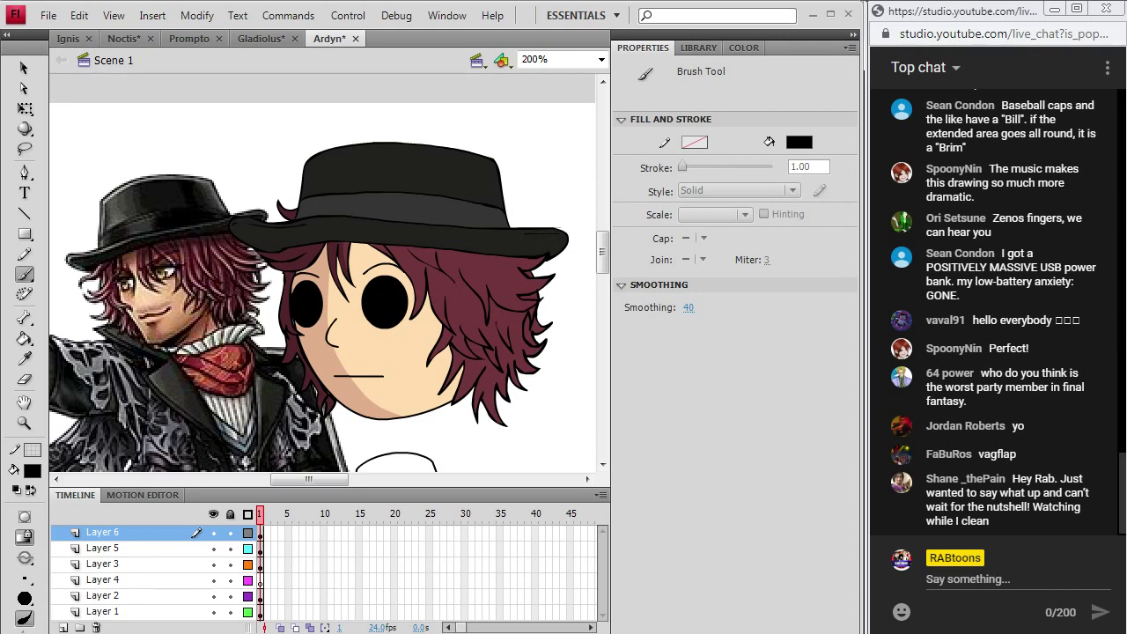
pyautogui.moveTo(566, 243); pyautogui.dragTo(550, 256)
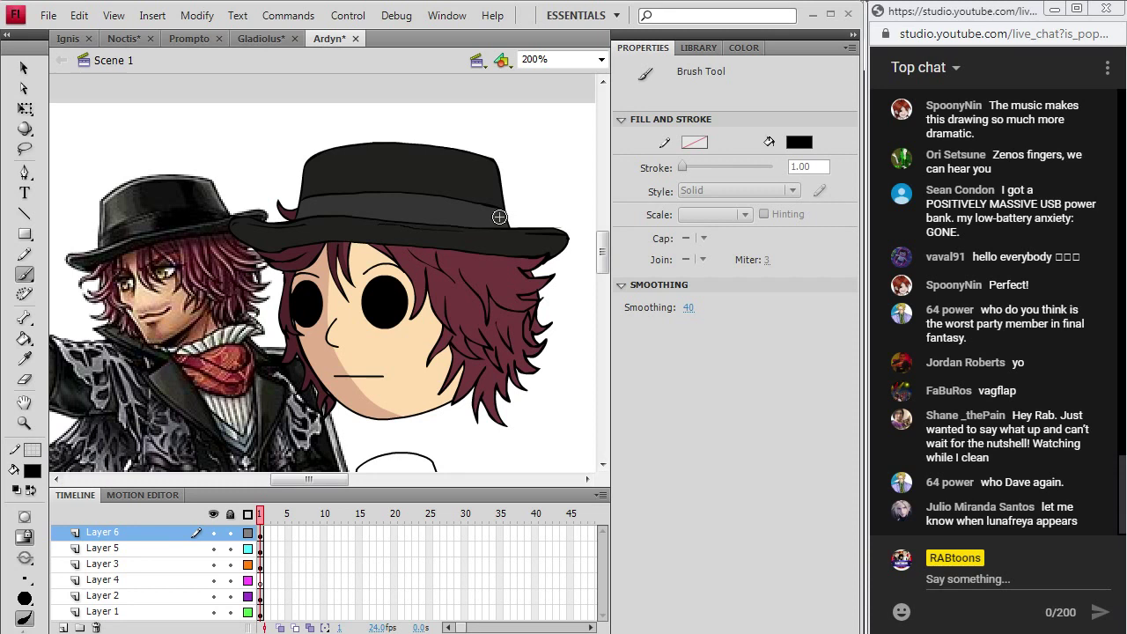
# - Divide off the side of the hat above the face's shaded half with a pencil line and fill it with darker shadow tones
pyautogui.press('y')
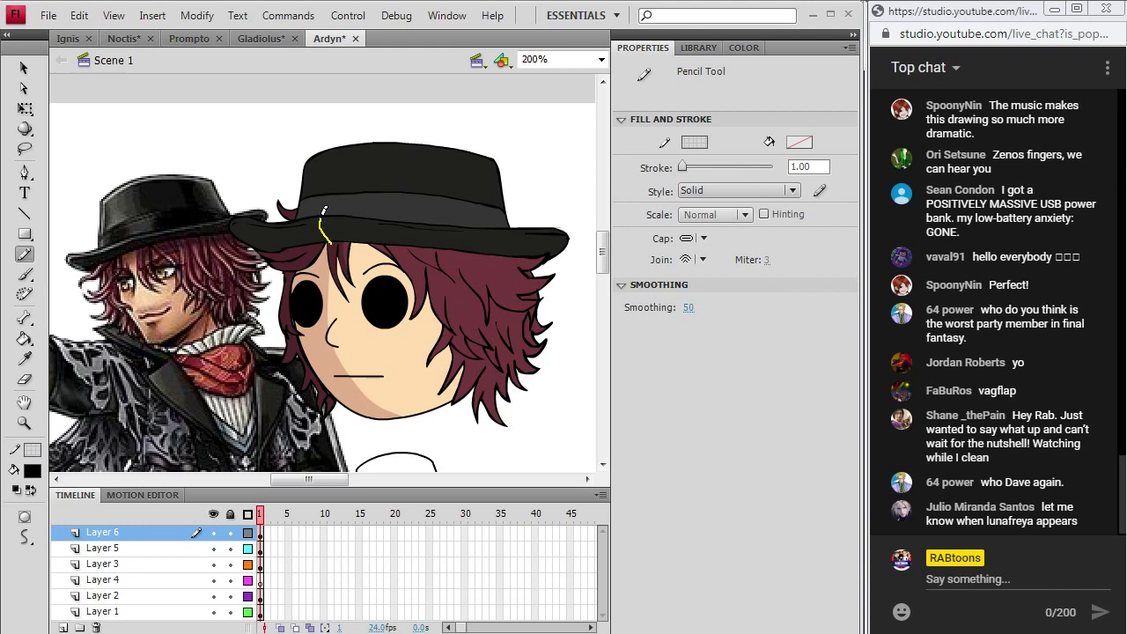
pyautogui.moveTo(337, 172); pyautogui.dragTo(334, 152)
pyautogui.press('k')
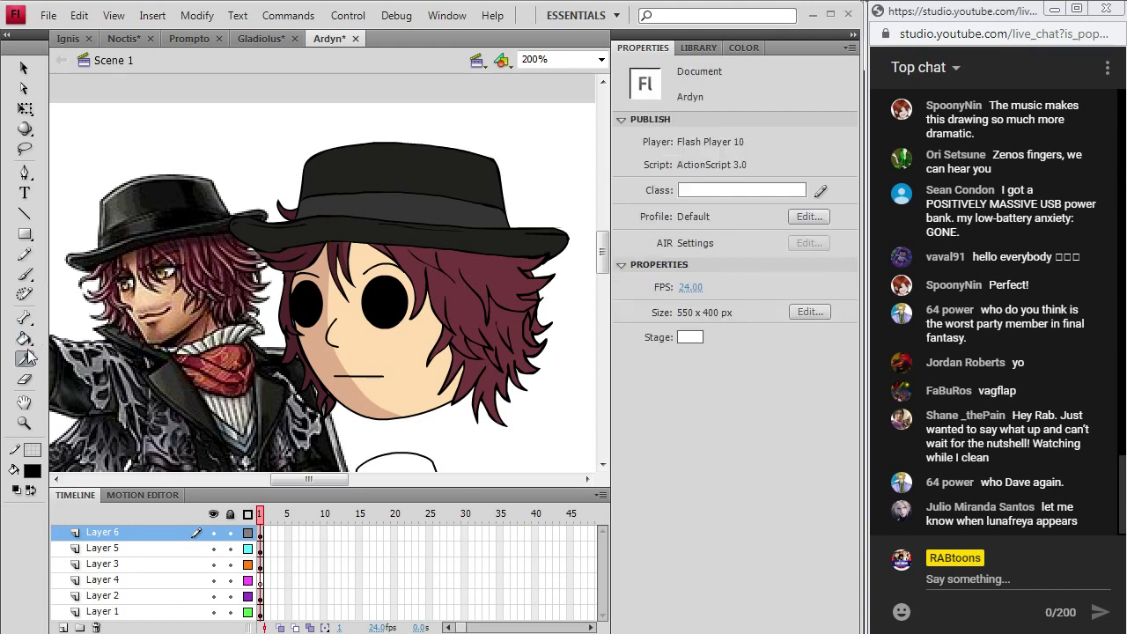
pyautogui.click(324, 160)
pyautogui.click(290, 225)
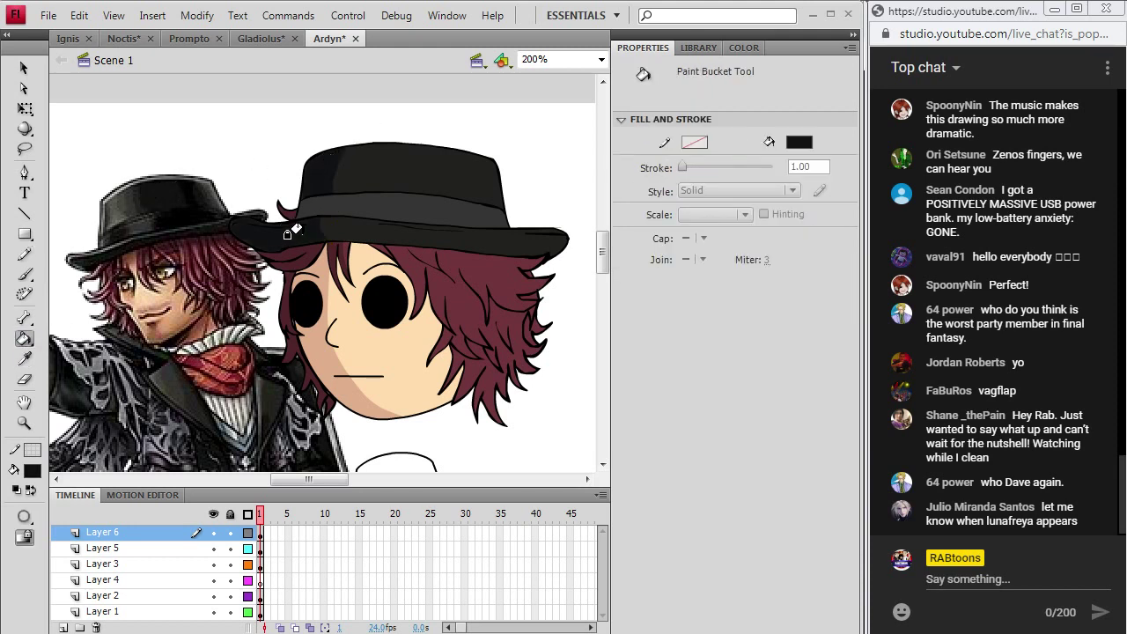
# - Try refilling the crown's lit part with its own sampled tone, undo that fill, and save the document
pyautogui.click(24, 360)
pyautogui.click(370, 169)
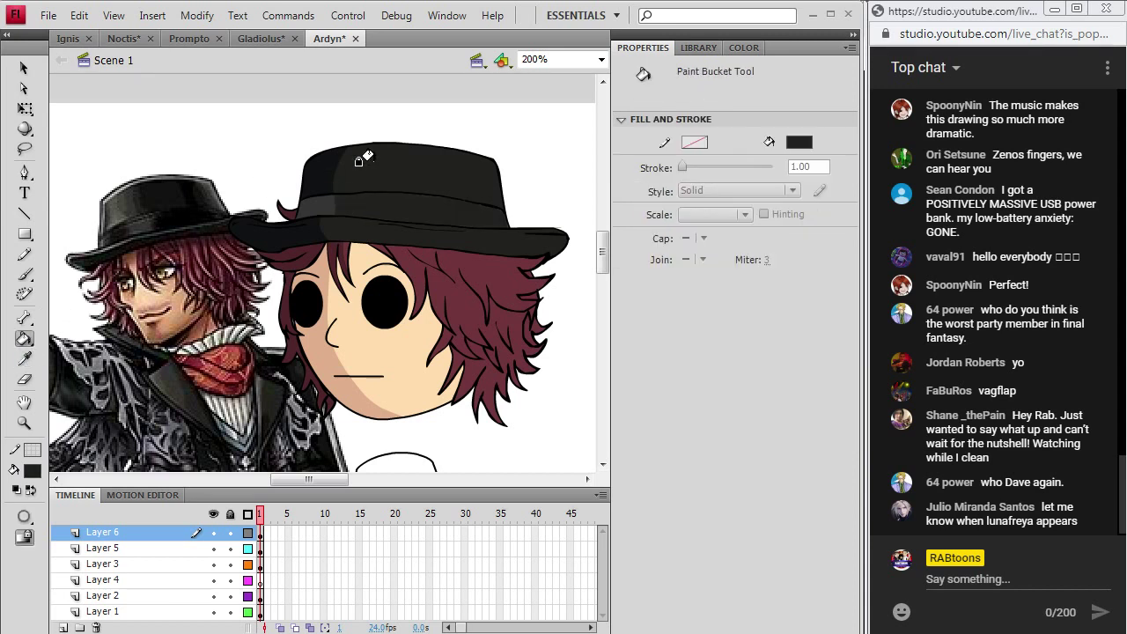
pyautogui.click(371, 160)
pyautogui.hotkey('ctrl', 'z')
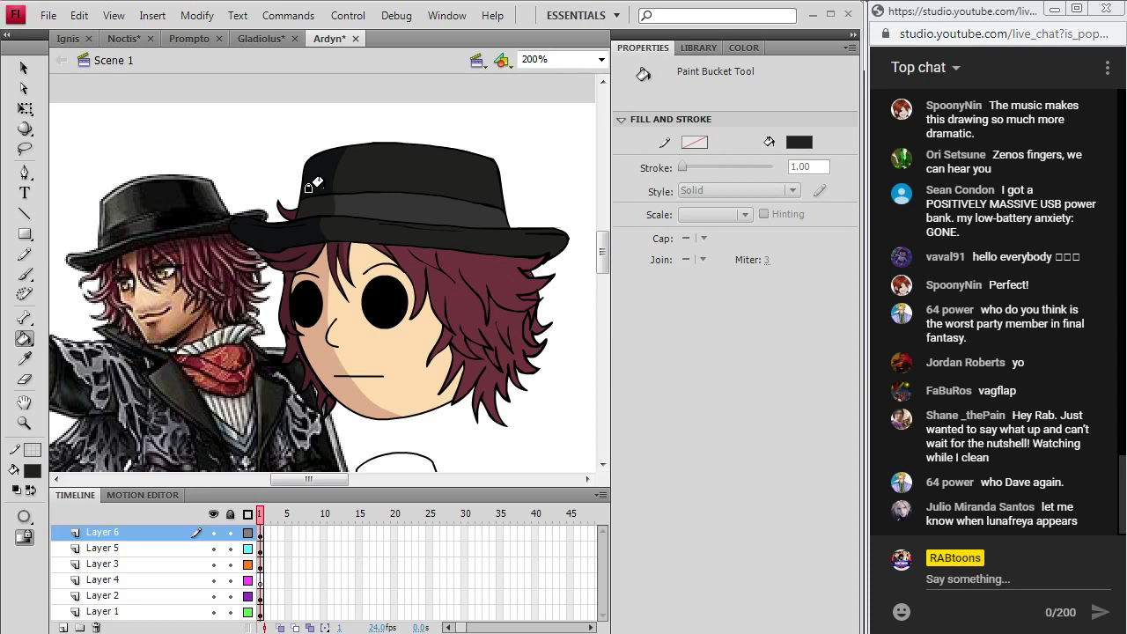
pyautogui.click(49, 15)
pyautogui.click(41, 157)
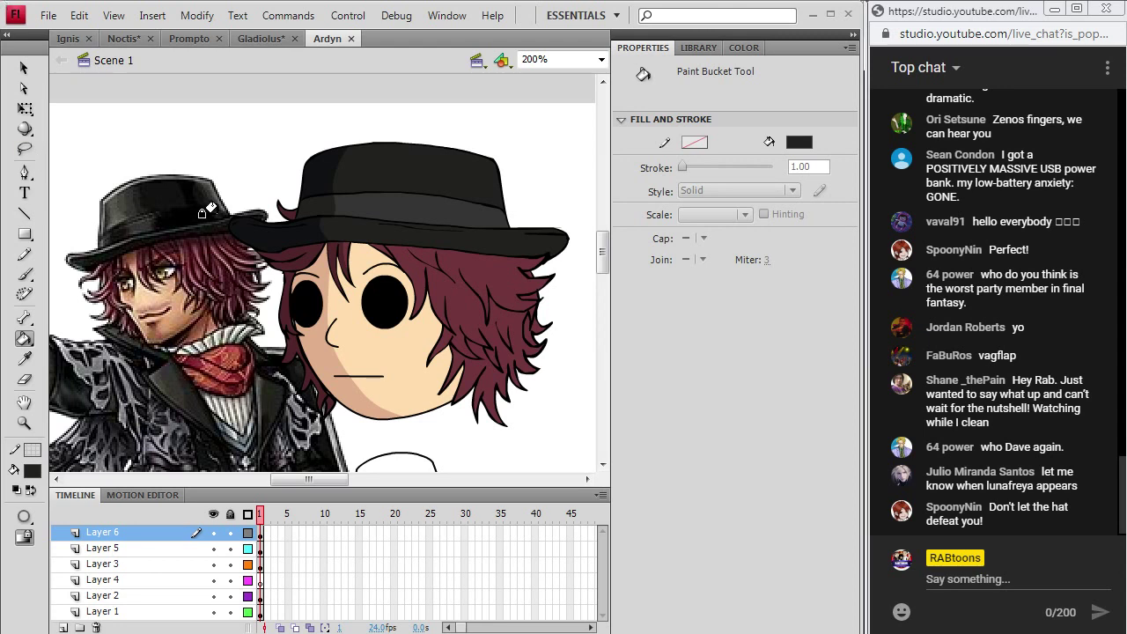
# - Insert a new layer directly above Layer 5, between the hair and the hat
pyautogui.click(260, 548)
pyautogui.click(152, 16)
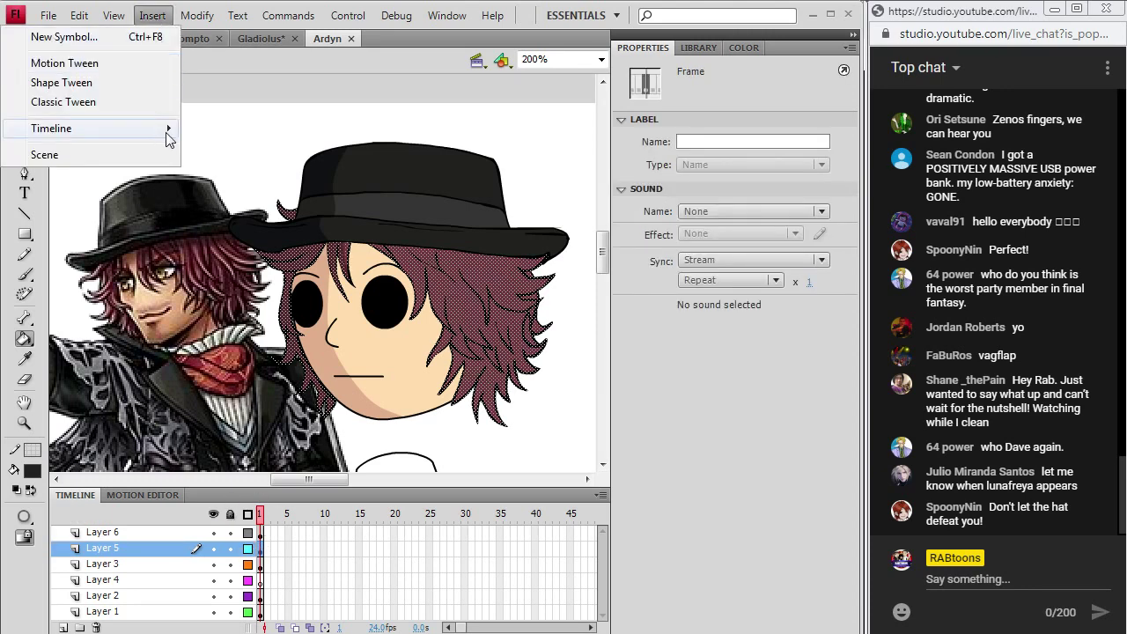
pyautogui.click(224, 125)
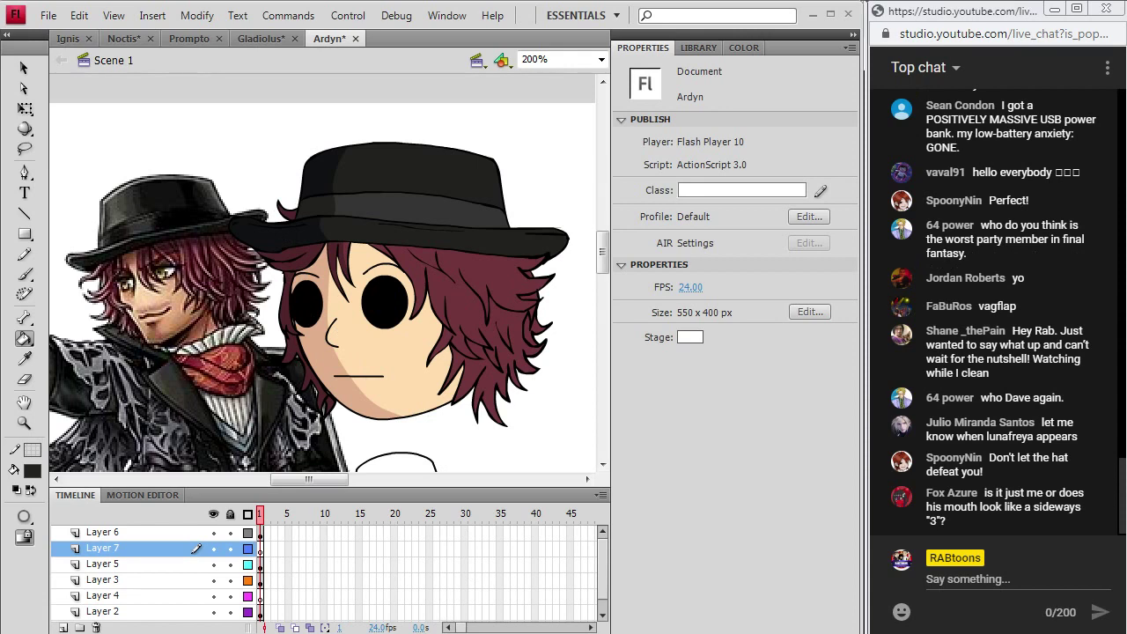
# - Switch to the browser and examine Ardyn's face and hat in the 940×1246 and 420×473 reference images
pyautogui.hotkey('alt', 'Tab')
pyautogui.click(604, 21)
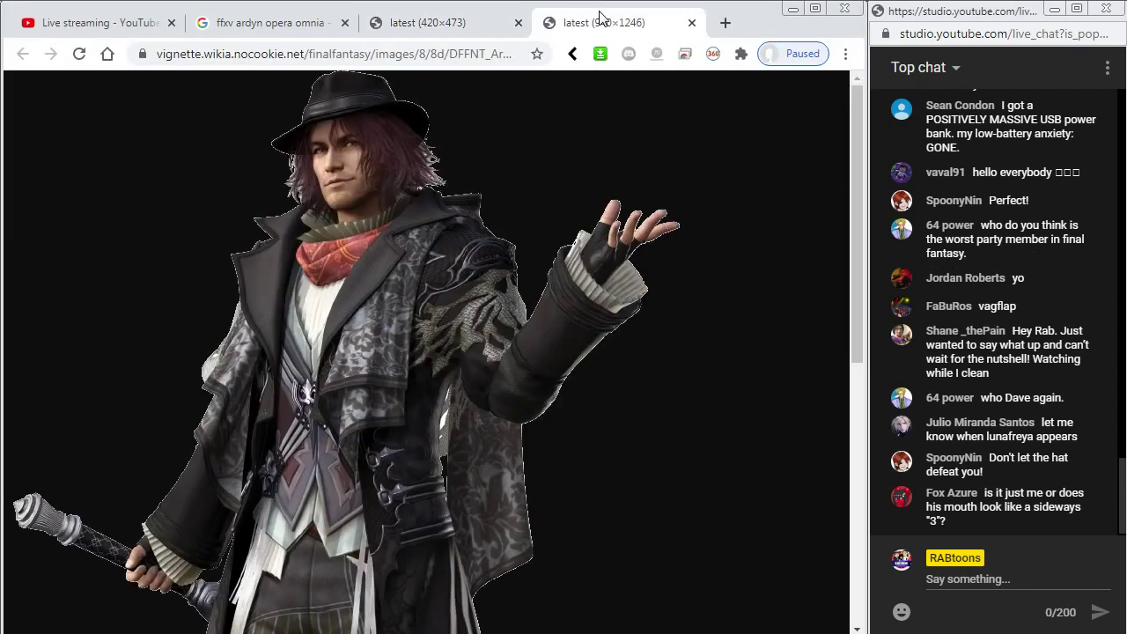
pyautogui.click(353, 198)
pyautogui.click(390, 165)
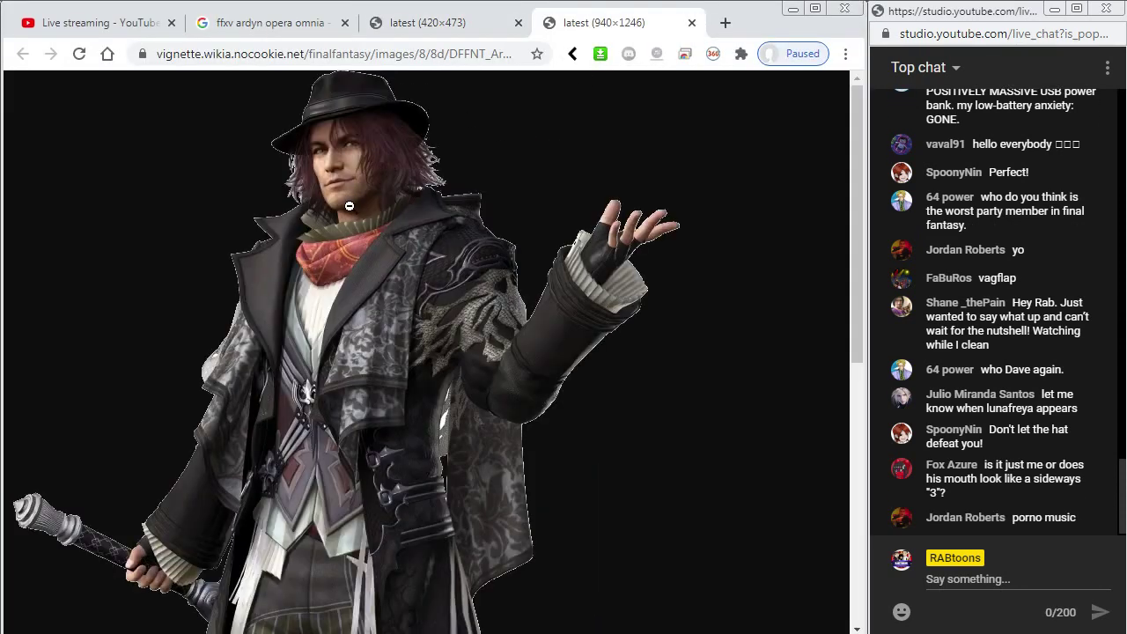
pyautogui.click(470, 35)
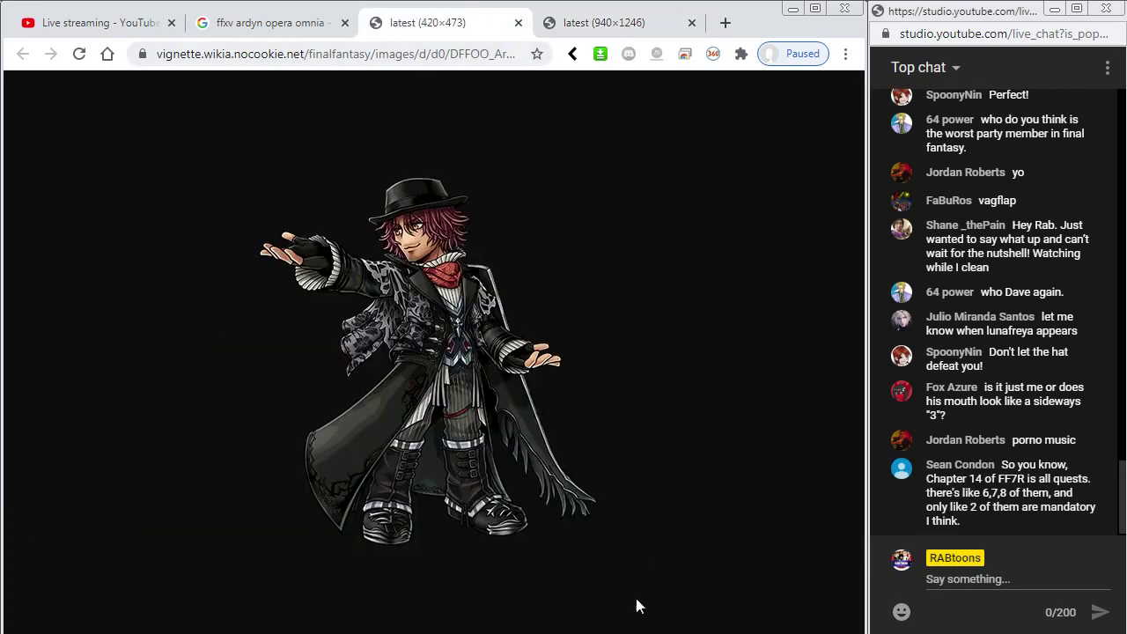
# - Switch back to Flash and brush short black stubble strokes on Layer 7 above the mouth and across the chin and jaw
pyautogui.click(621, 631)
pyautogui.click(34, 472)
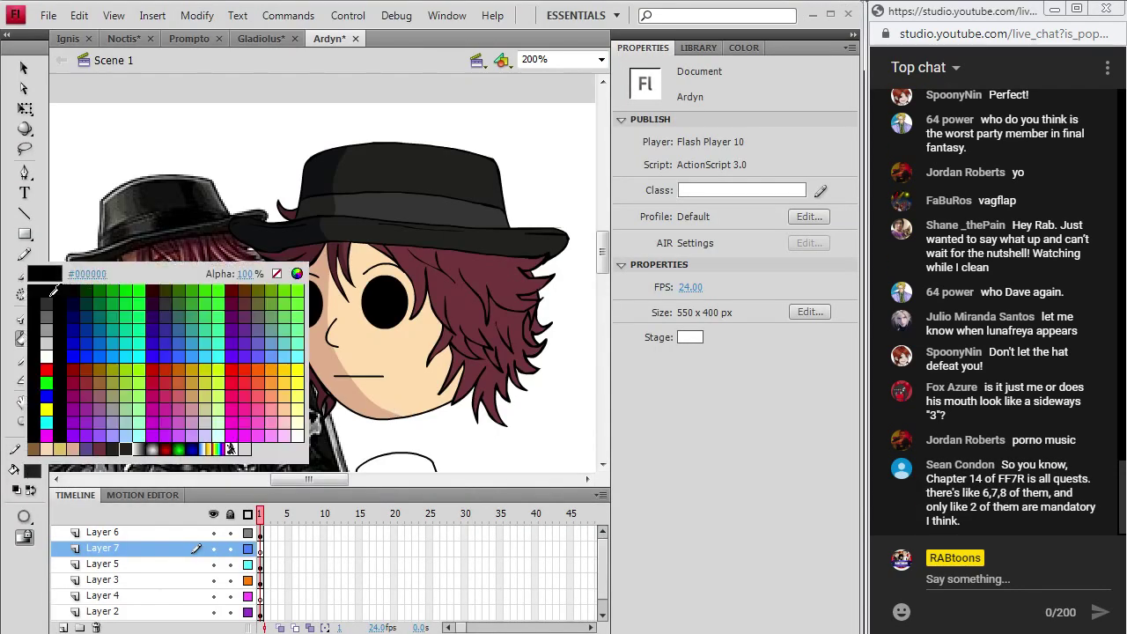
pyautogui.click(53, 290)
pyautogui.click(25, 423)
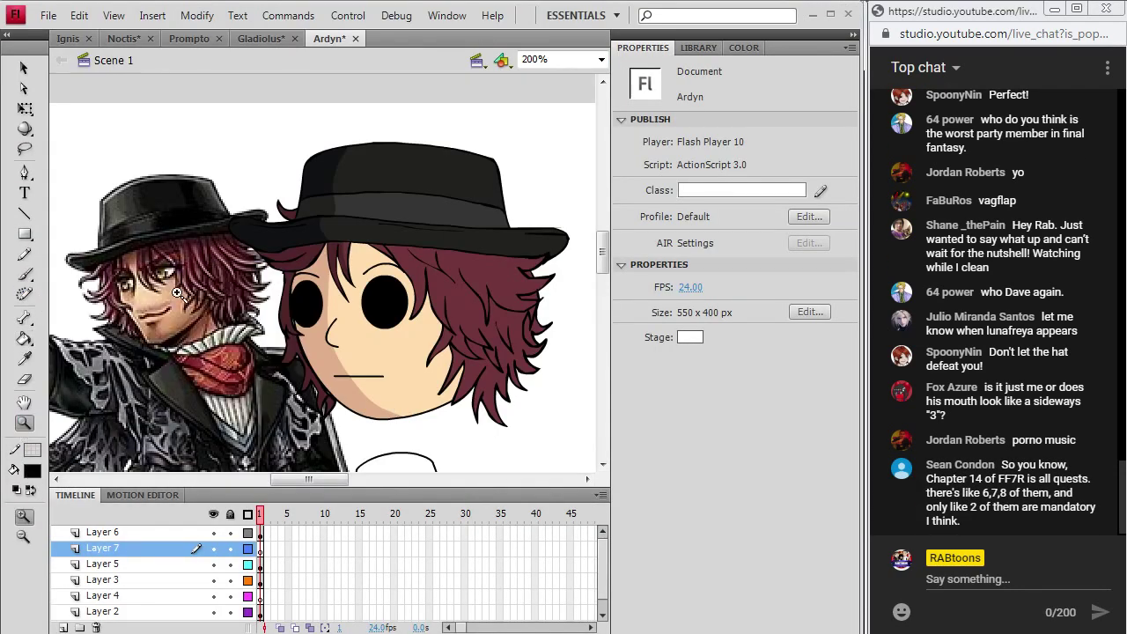
pyautogui.click(353, 376)
pyautogui.press('b')
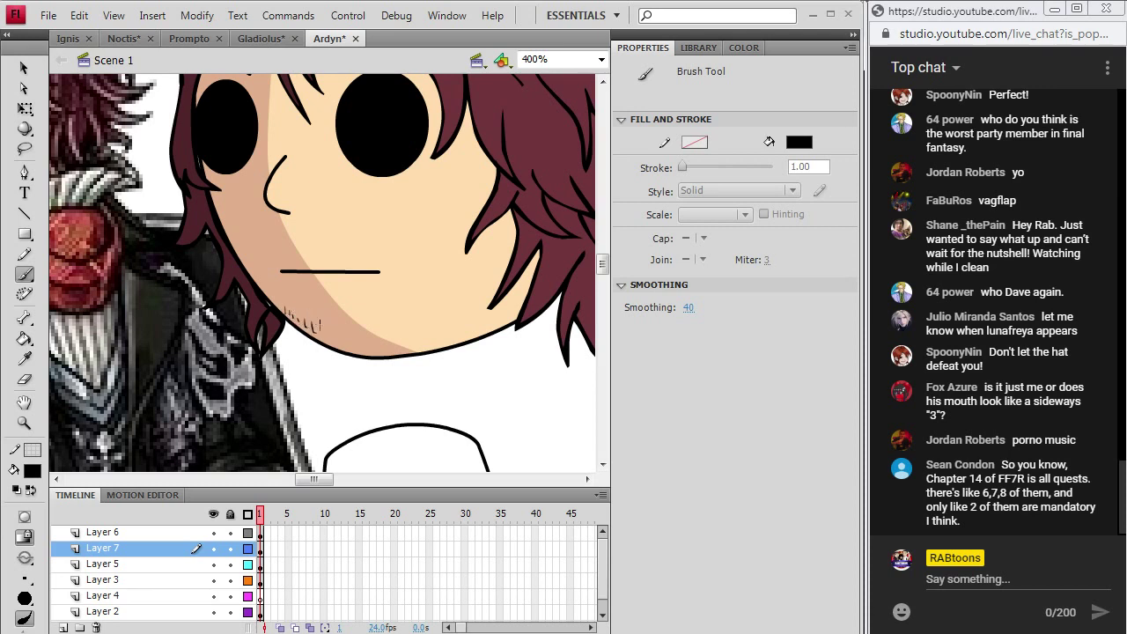
pyautogui.moveTo(297, 317)
pyautogui.mouseDown()
pyautogui.moveTo(315, 299)
pyautogui.moveTo(320, 315)
pyautogui.mouseUp()
pyautogui.moveTo(337, 243); pyautogui.dragTo(390, 248)
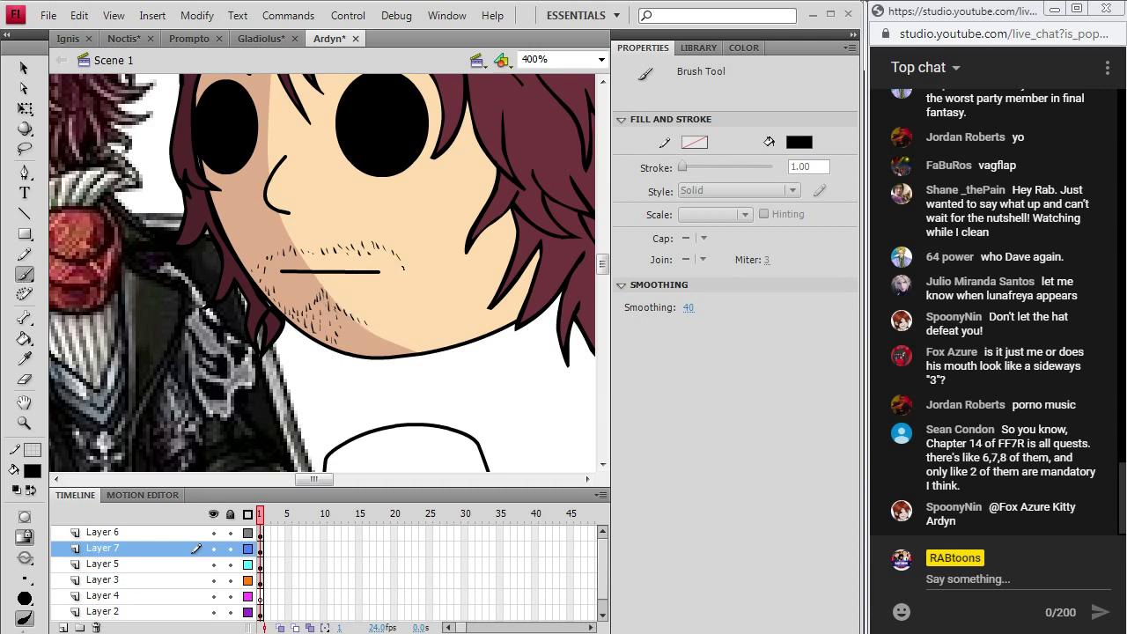
pyautogui.moveTo(401, 263); pyautogui.dragTo(409, 295)
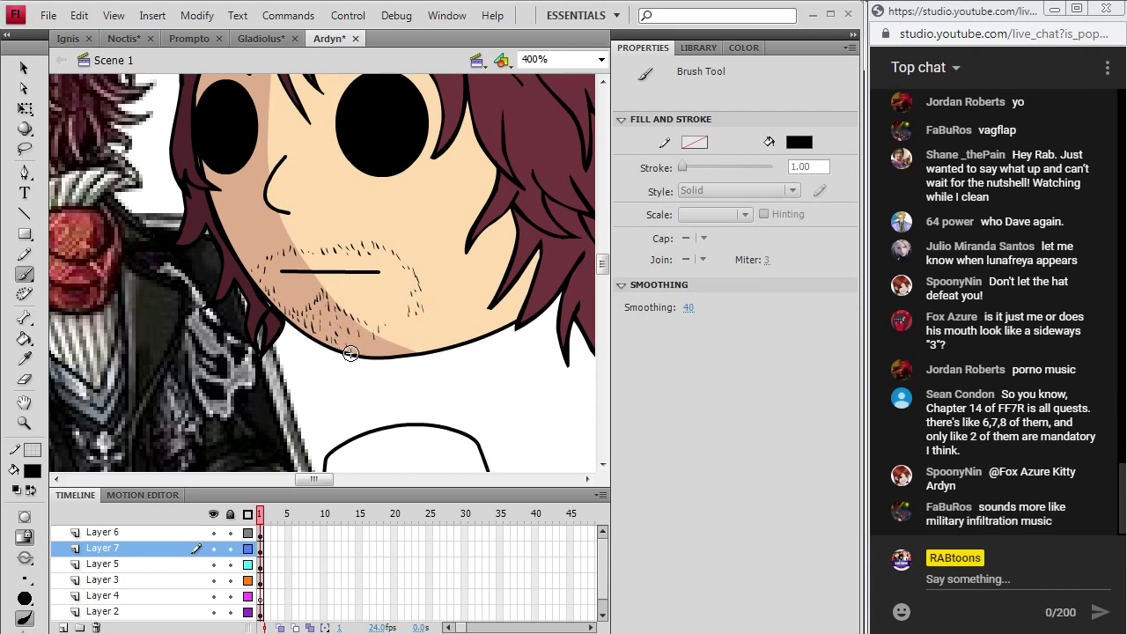
pyautogui.moveTo(350, 352); pyautogui.dragTo(389, 318)
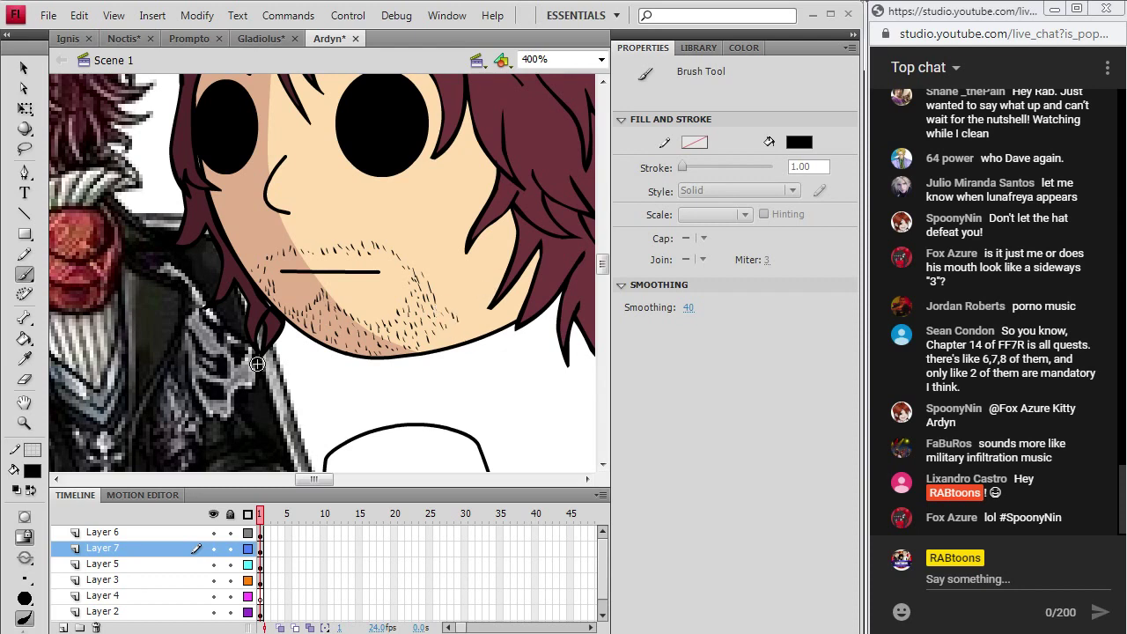
# - Sample the lit skin tone from the reference character's face and fill the lit part of the face with it
pyautogui.press('z')
pyautogui.click(602, 59)
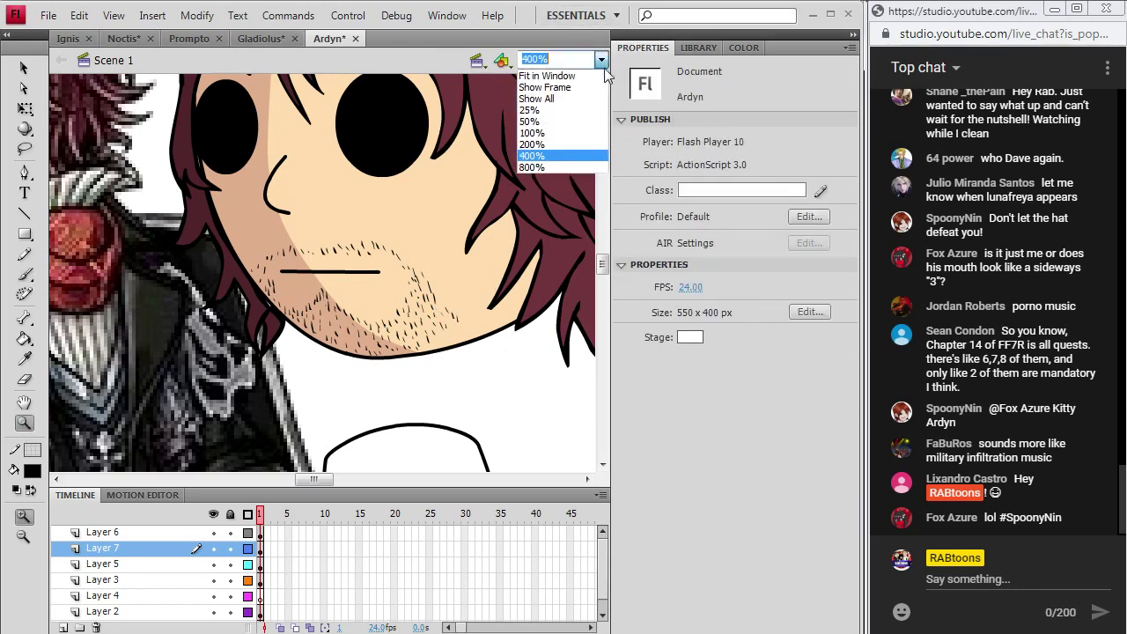
pyautogui.click(563, 139)
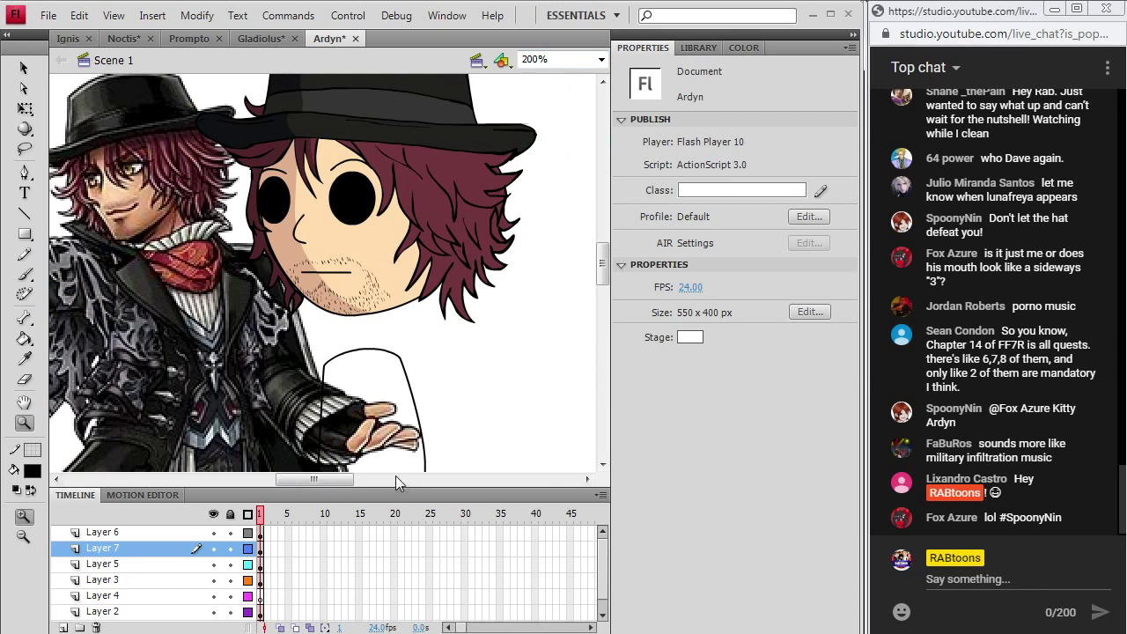
pyautogui.moveTo(374, 485); pyautogui.dragTo(333, 490)
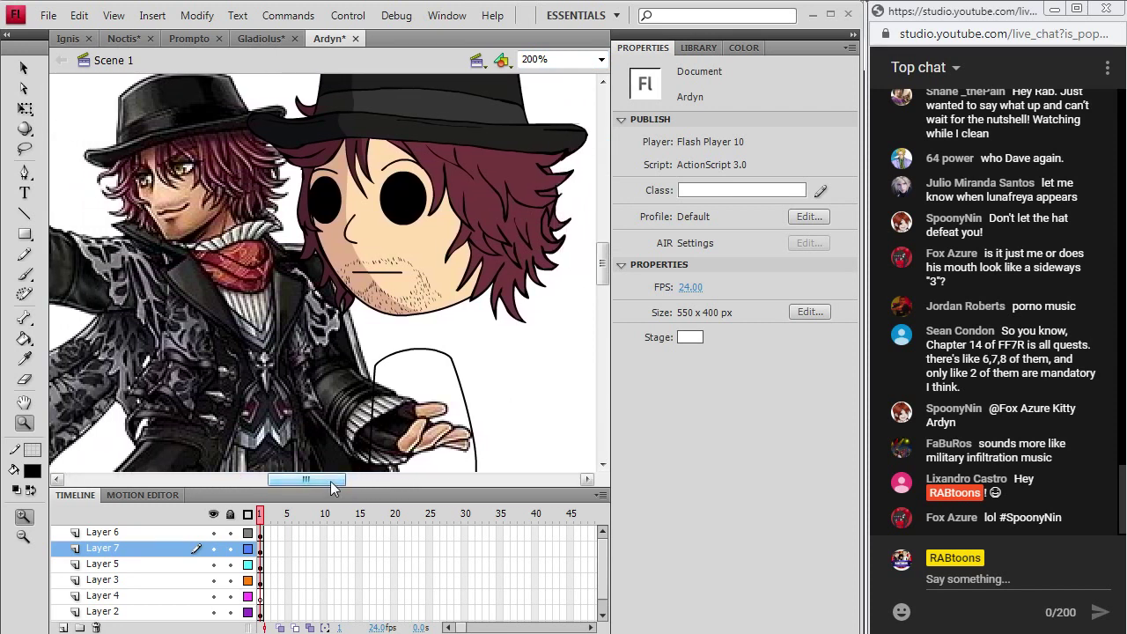
pyautogui.click(24, 359)
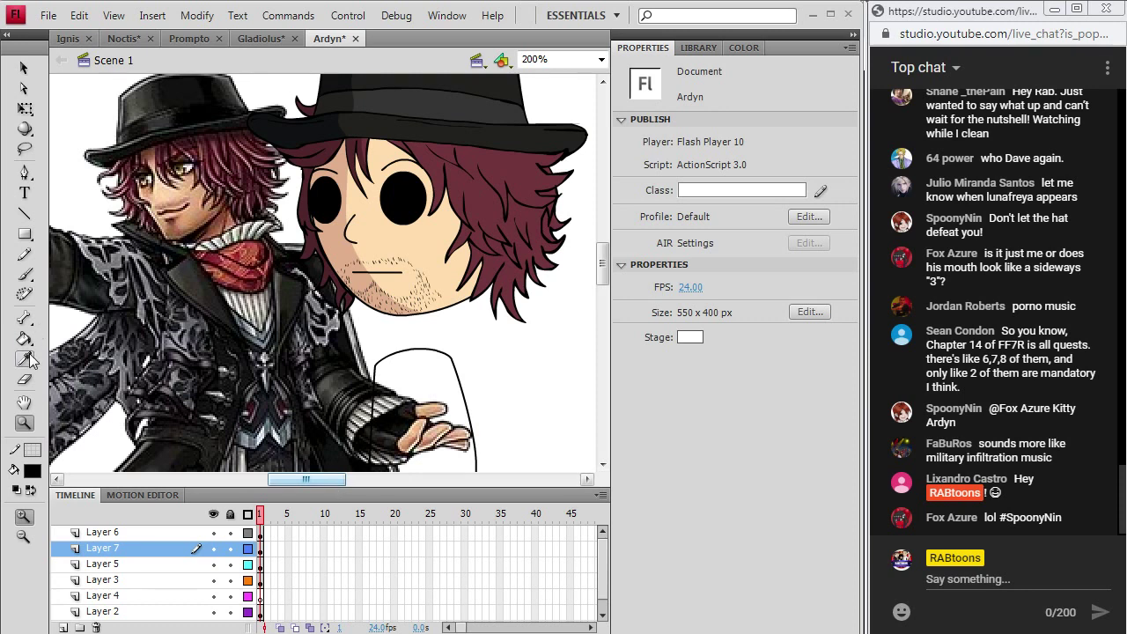
pyautogui.click(176, 195)
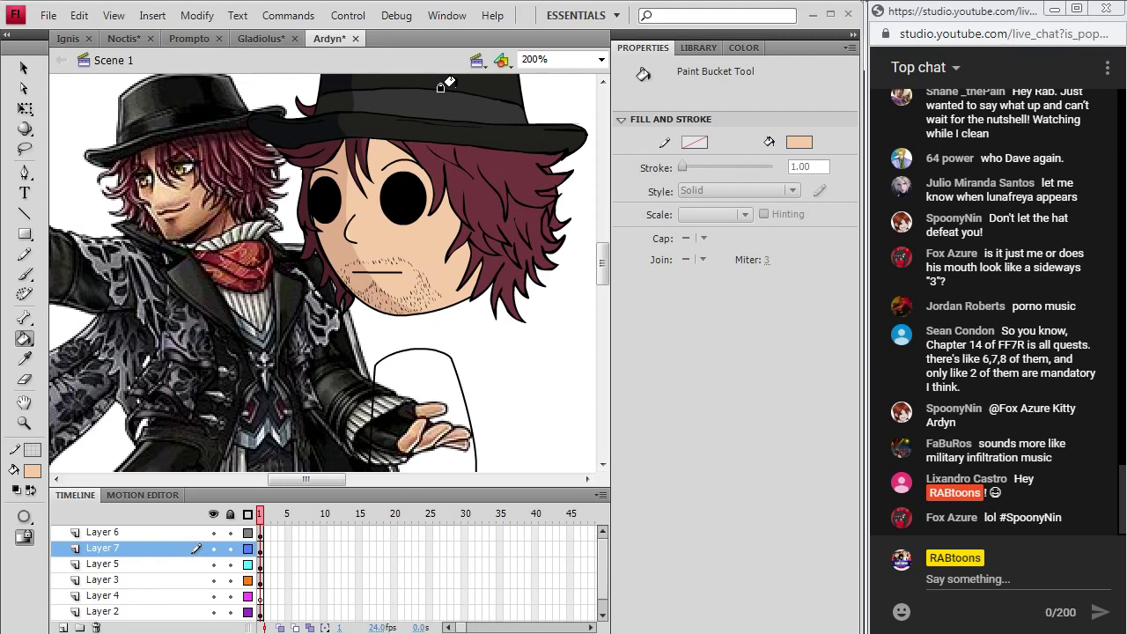
# - Sample the face's shadow tone, change it to the deeper skin tone #D8986D and refill the shaded half of the face
pyautogui.press('i')
pyautogui.click(326, 231)
pyautogui.click(32, 471)
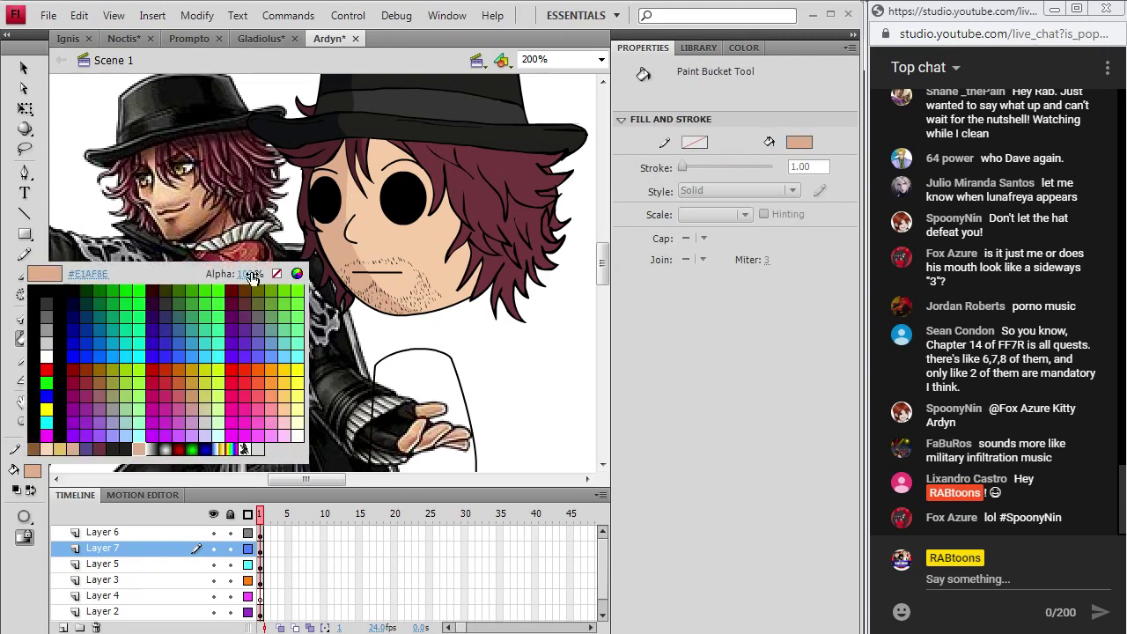
pyautogui.click(296, 274)
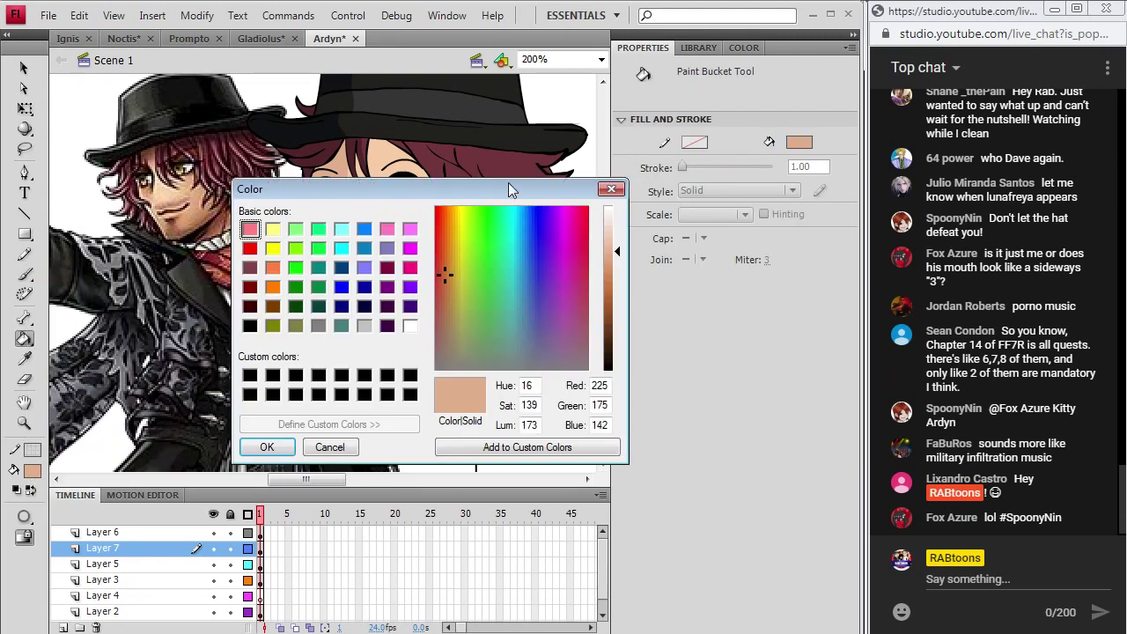
pyautogui.click(619, 271)
pyautogui.click(267, 447)
pyautogui.click(322, 227)
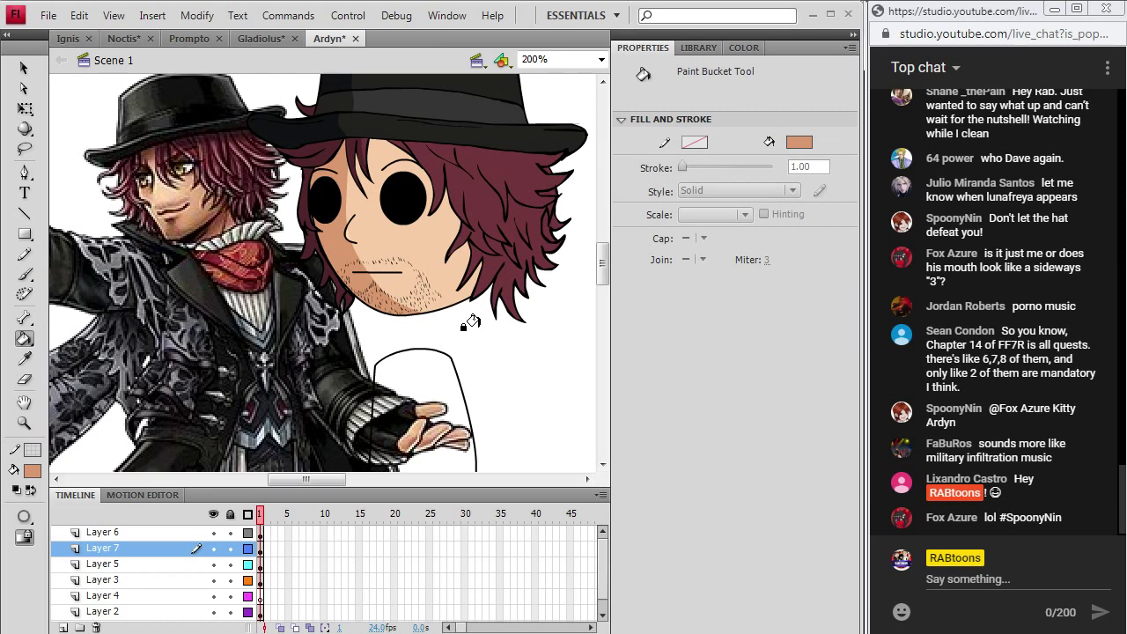
# - Set the fill back to black for the Brush tool and save the document
pyautogui.click(32, 470)
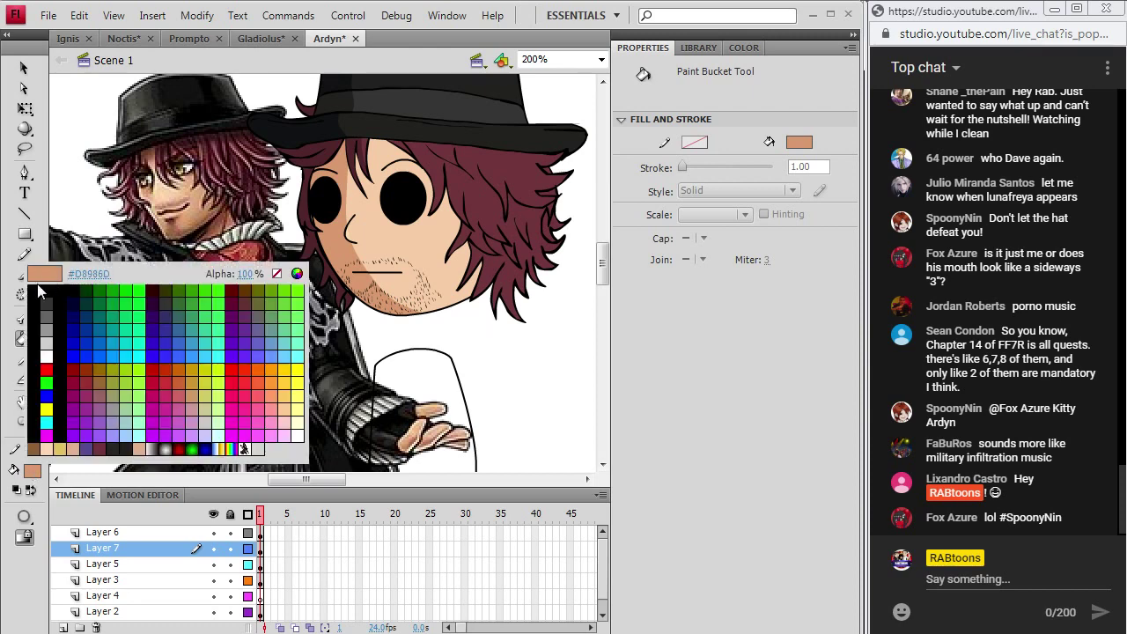
pyautogui.click(27, 280)
pyautogui.click(24, 274)
pyautogui.moveTo(307, 479); pyautogui.dragTo(305, 479)
pyautogui.moveTo(603, 255); pyautogui.dragTo(604, 273)
pyautogui.click(48, 15)
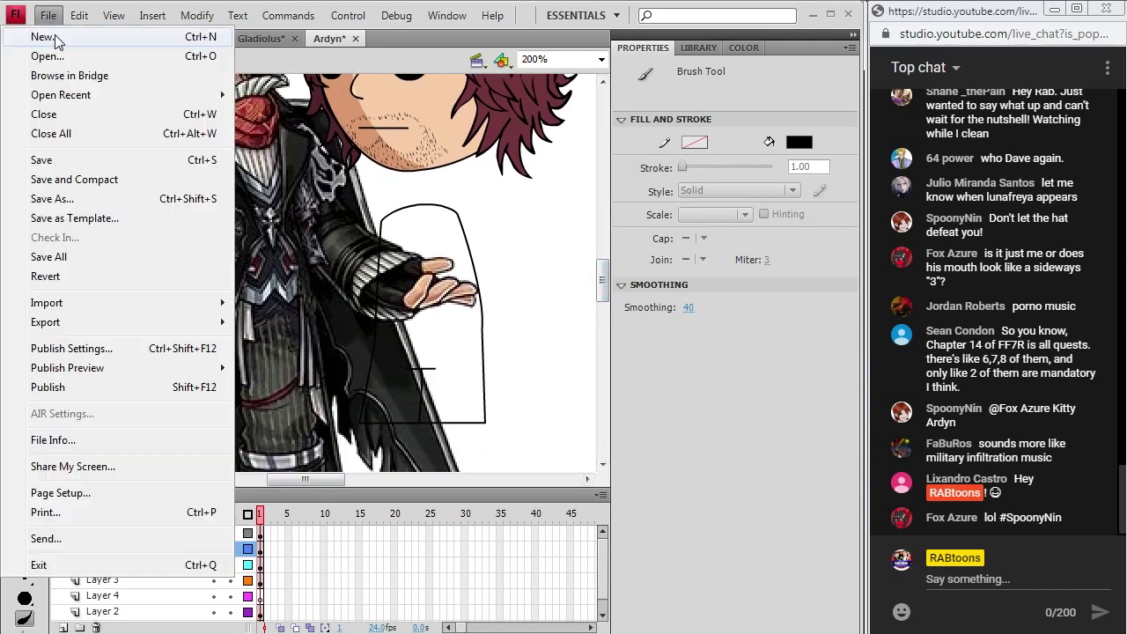
pyautogui.click(45, 160)
# - Move the reference bitmap down and clear of the body template, to about X -83.5, Y 91.8
pyautogui.click(24, 68)
pyautogui.moveTo(348, 216); pyautogui.dragTo(339, 361)
pyautogui.moveTo(290, 427); pyautogui.dragTo(262, 441)
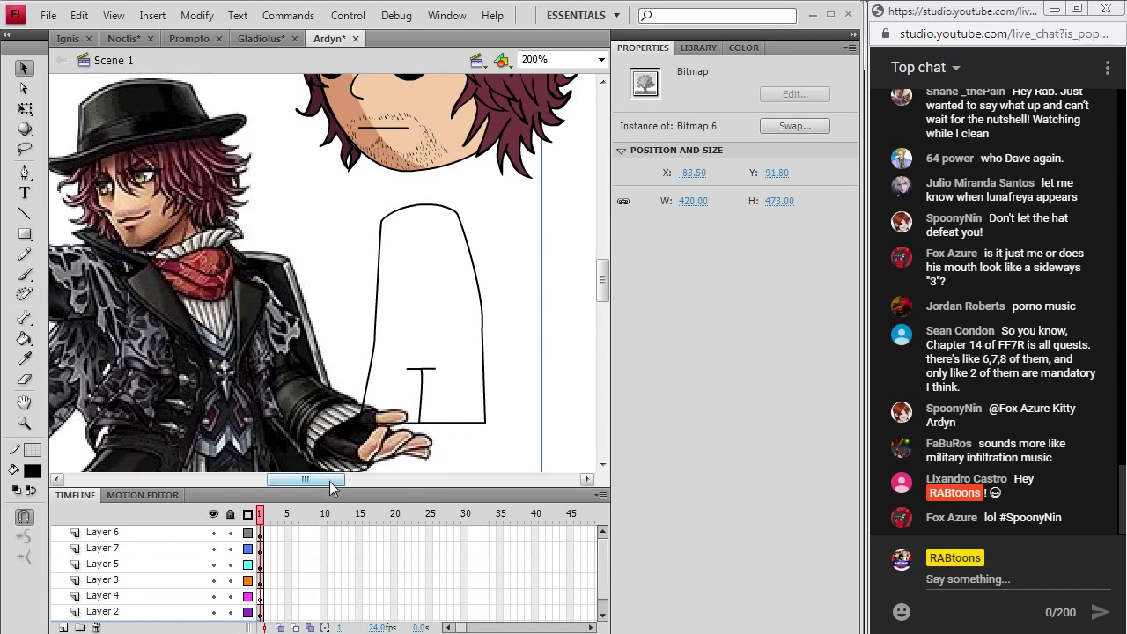
pyautogui.moveTo(340, 479); pyautogui.dragTo(344, 479)
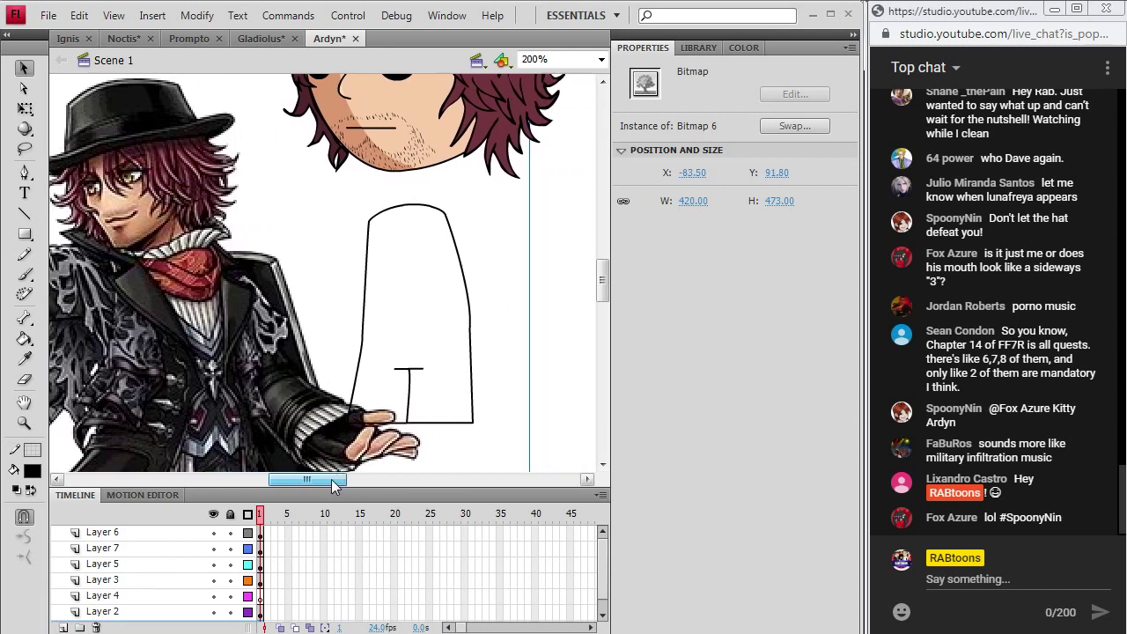
# - Check what Layers 6, 3 and 4 contain by hiding and reshowing them, and select Layer 4's first frame
pyautogui.click(219, 538)
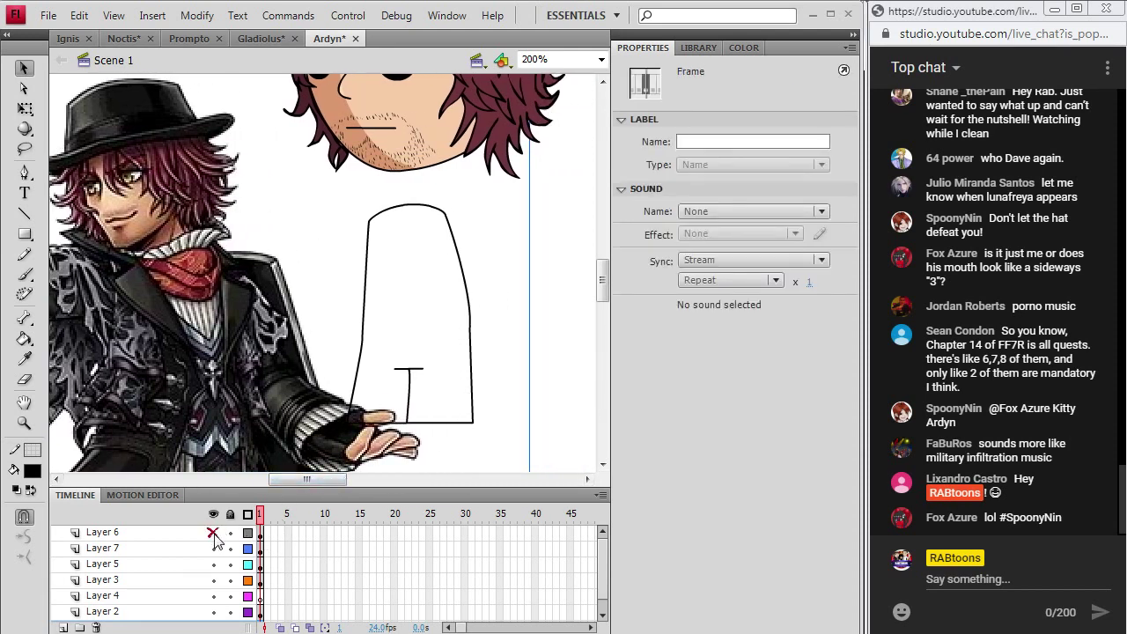
pyautogui.click(214, 581)
pyautogui.click(214, 580)
pyautogui.click(214, 580)
pyautogui.click(214, 580)
pyautogui.click(212, 596)
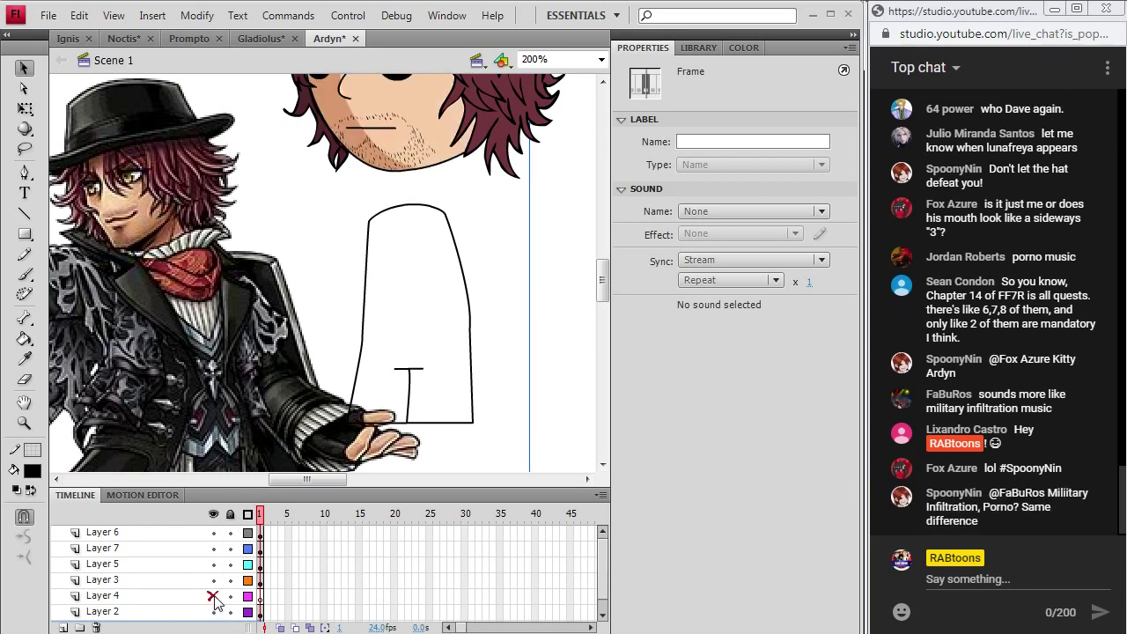
pyautogui.click(214, 597)
pyautogui.click(214, 596)
pyautogui.click(214, 596)
pyautogui.click(261, 599)
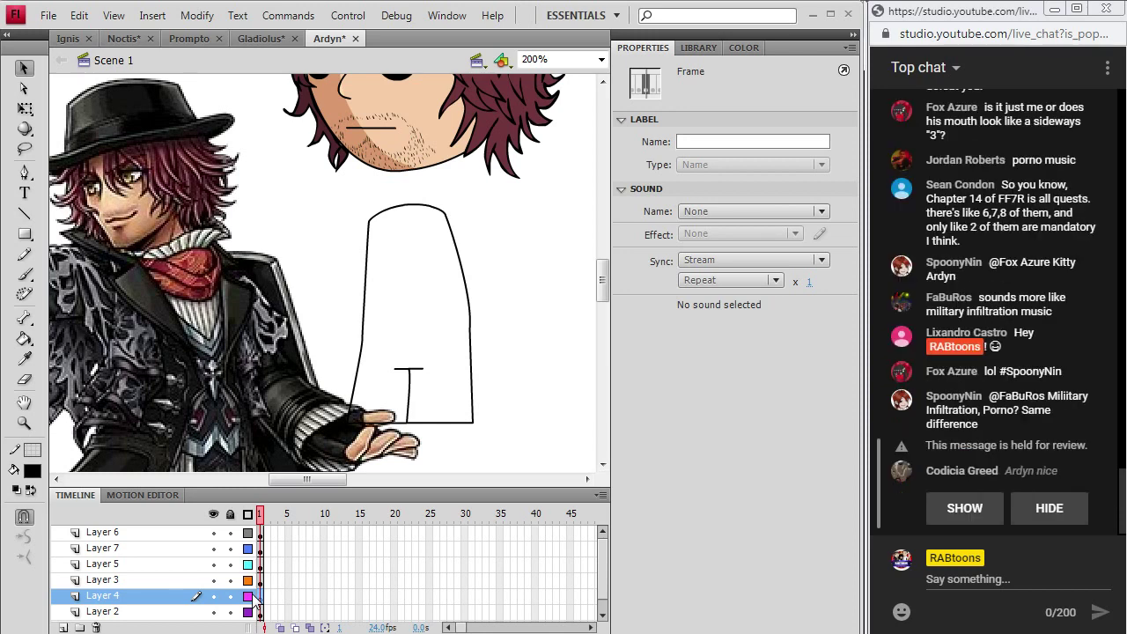
# - Select the whole body outline on Layer 2 and nudge it down to Y 222.05
pyautogui.moveTo(333, 480)
pyautogui.mouseDown()
pyautogui.moveTo(304, 498)
pyautogui.moveTo(327, 496)
pyautogui.mouseUp()
pyautogui.click(25, 276)
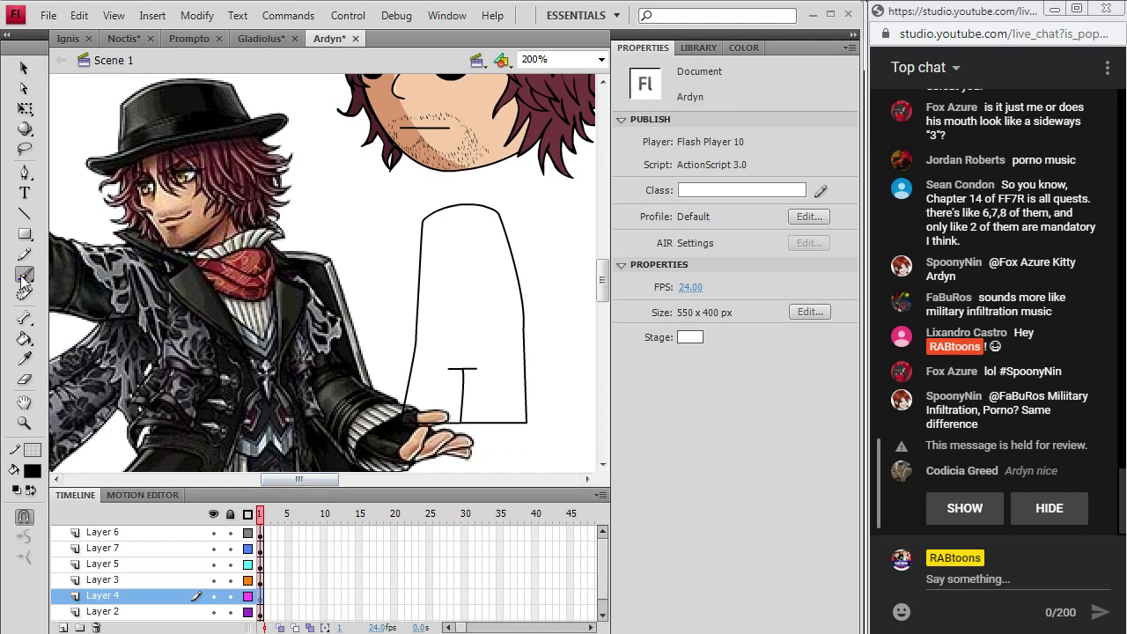
pyautogui.click(24, 69)
pyautogui.doubleClick(526, 426)
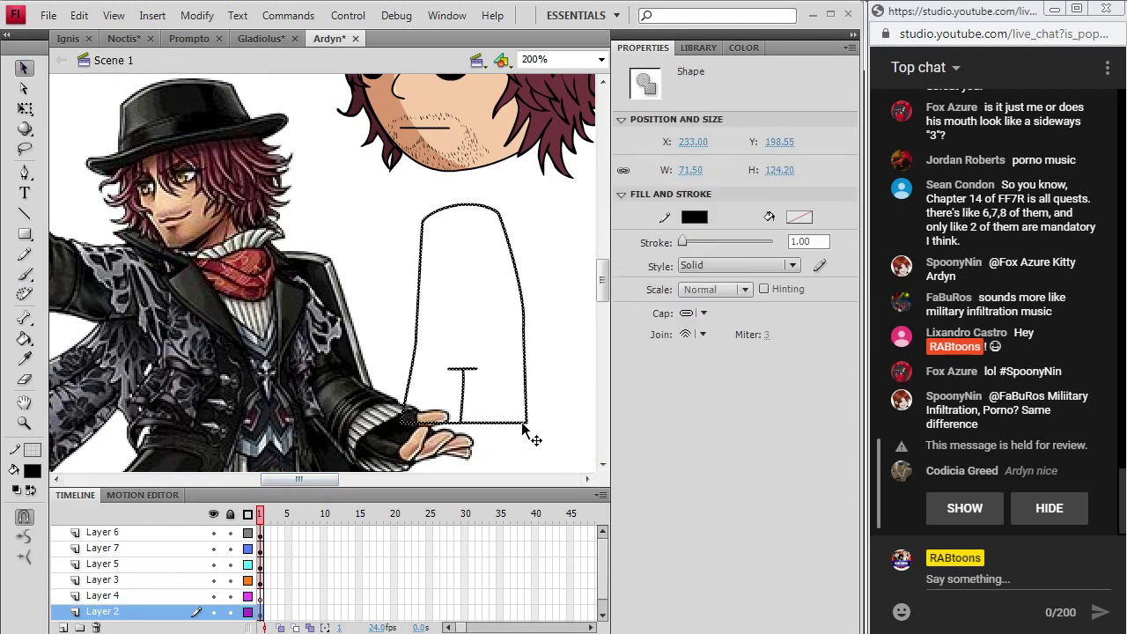
pyautogui.press('Down')
pyautogui.press('Down')
pyautogui.press('Down')
pyautogui.press('Down')
pyautogui.press('Down')
pyautogui.press('Down')
pyautogui.press('Down')
pyautogui.press('Down')
pyautogui.press('Down')
pyautogui.press('Down')
pyautogui.press('Down')
pyautogui.press('Down')
pyautogui.press('Down')
pyautogui.press('Down')
pyautogui.press('Down')
pyautogui.press('Down')
pyautogui.press('Down')
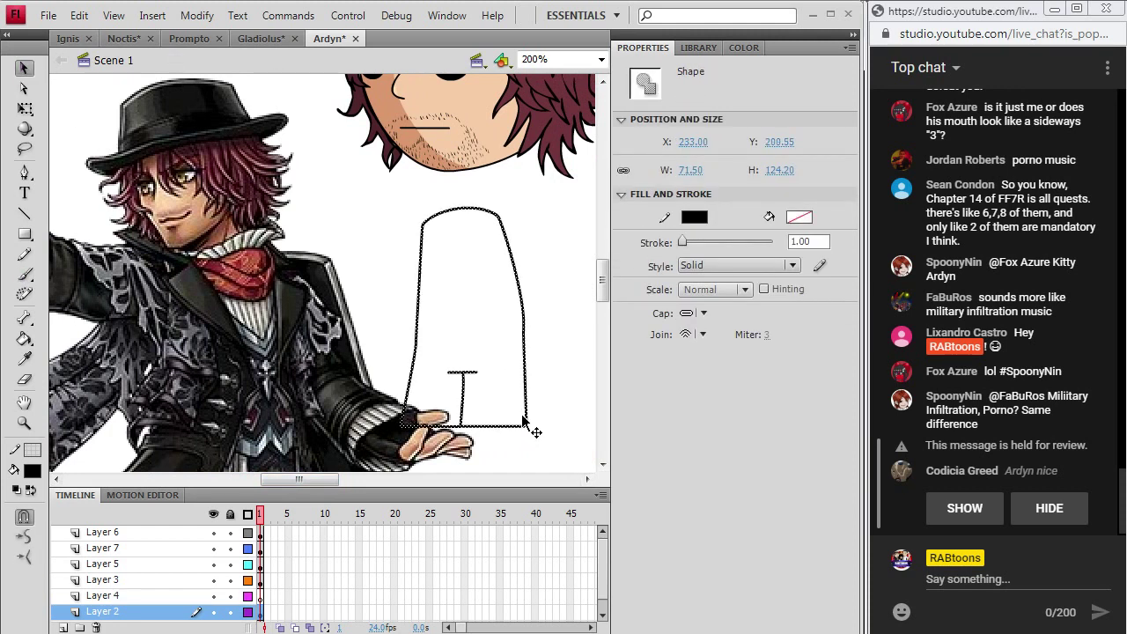
pyautogui.press('Down')
pyautogui.press('Down')
pyautogui.press('Down')
pyautogui.press('Down')
pyautogui.press('Down')
pyautogui.press('Down')
pyautogui.press('Down')
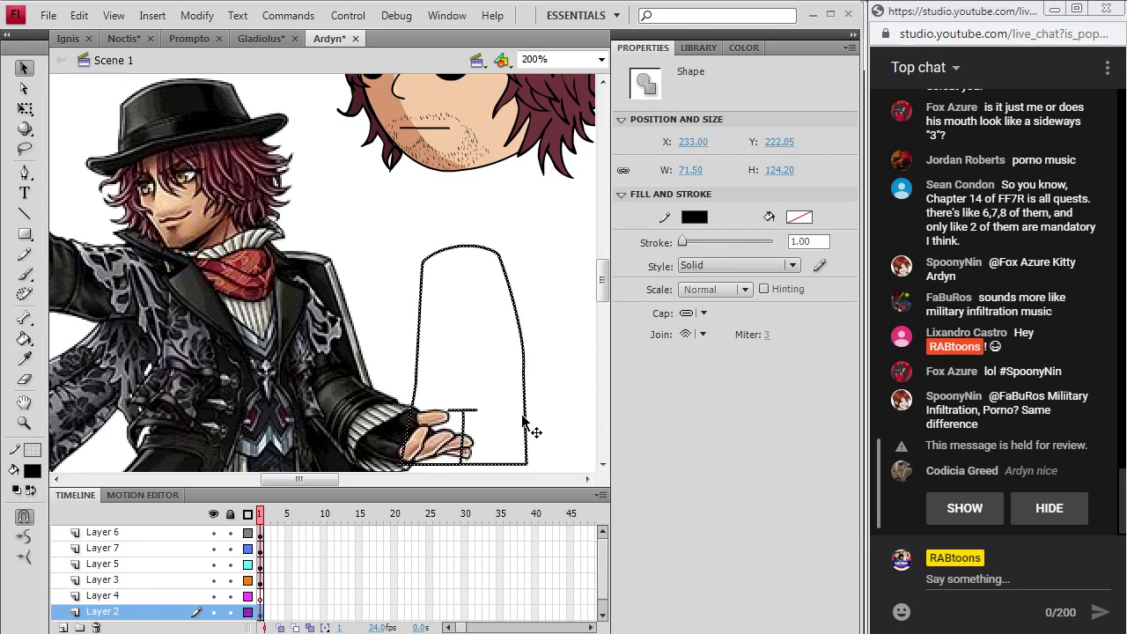
# - Brush a pleated ruffled neck collar and the curved scarf beneath it on Layer 4, at the top of the body outline
pyautogui.press('b')
pyautogui.click(261, 596)
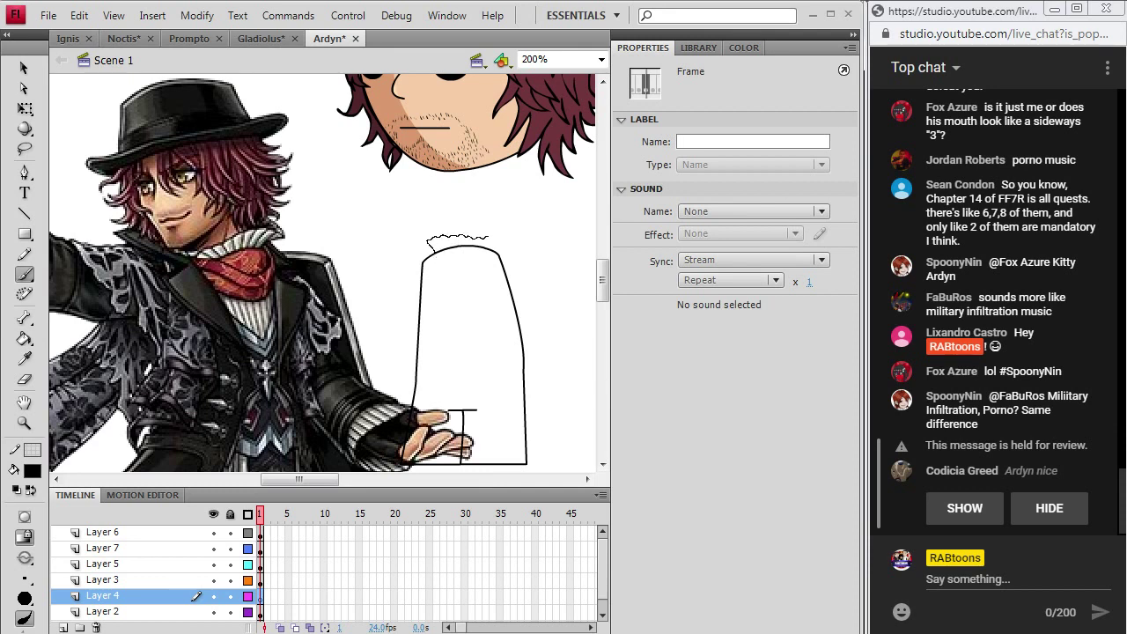
pyautogui.press('b')
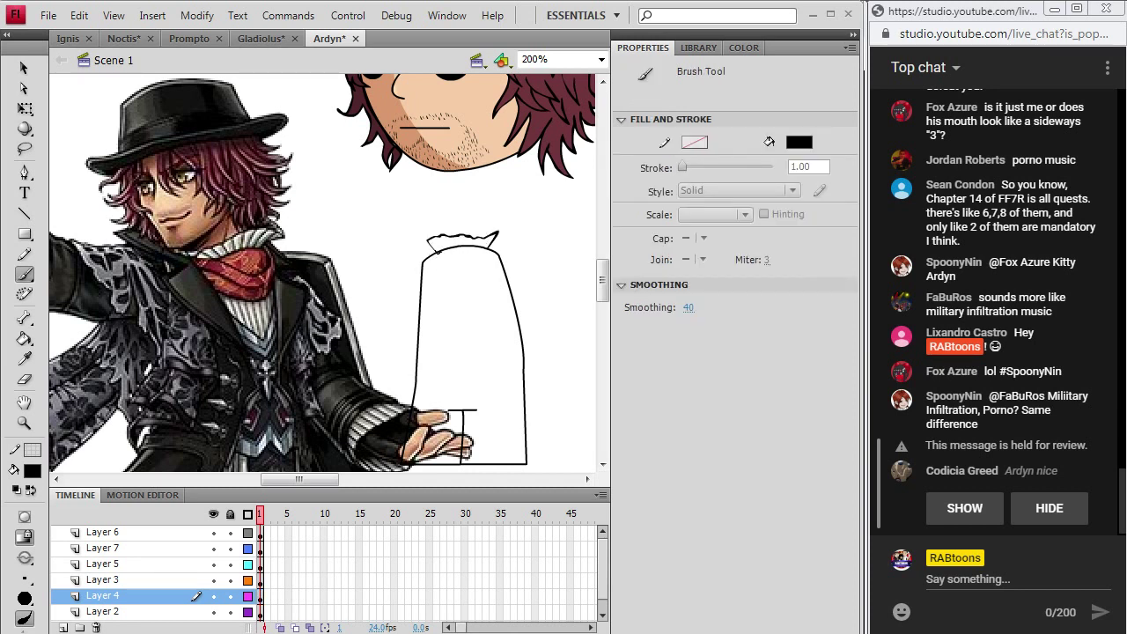
pyautogui.moveTo(491, 248)
pyautogui.mouseDown()
pyautogui.moveTo(432, 241)
pyautogui.moveTo(499, 234)
pyautogui.mouseUp()
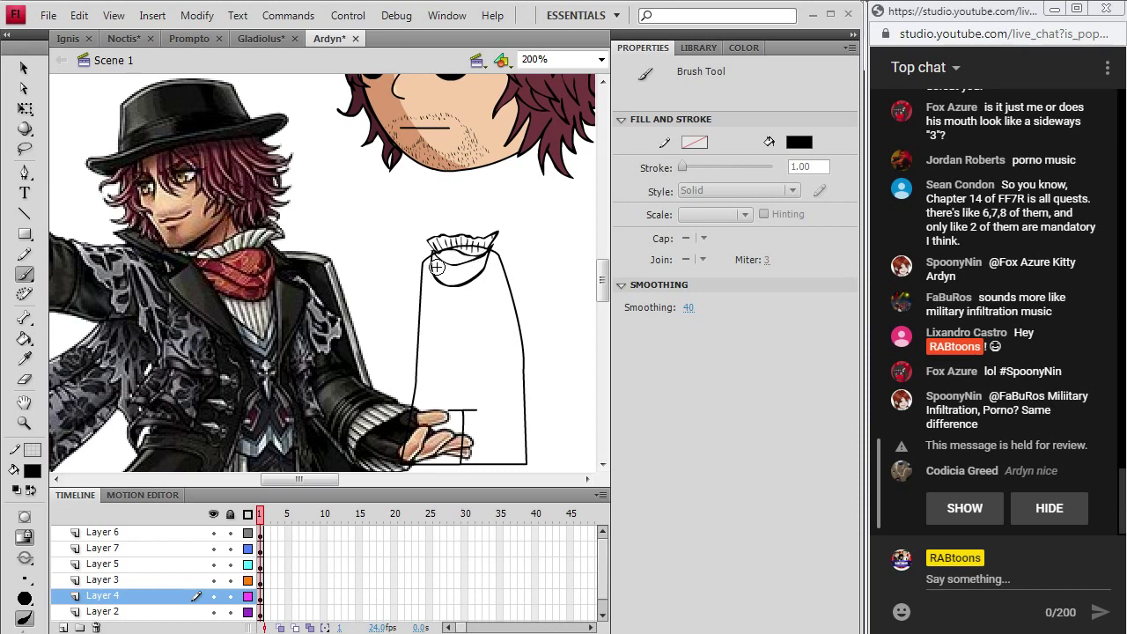
pyautogui.moveTo(488, 264); pyautogui.dragTo(435, 267)
# - Brush the coat's pointed collar and lapels around the folded scarf, and a scalloped frill down one shoulder
pyautogui.moveTo(421, 263); pyautogui.dragTo(437, 279)
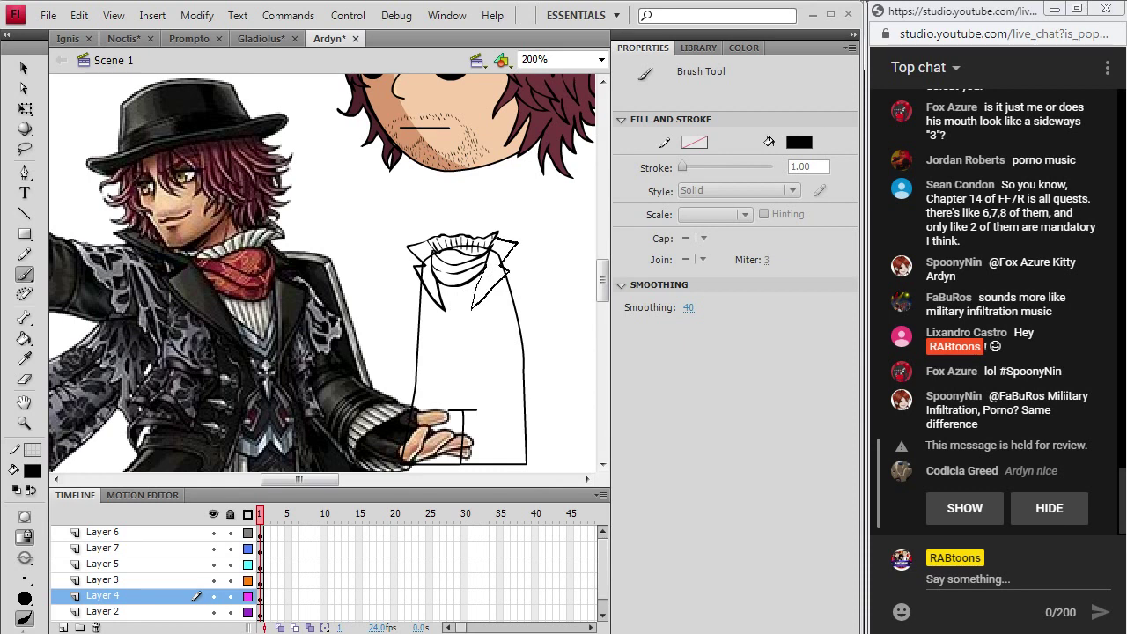
pyautogui.moveTo(517, 237); pyautogui.dragTo(473, 308)
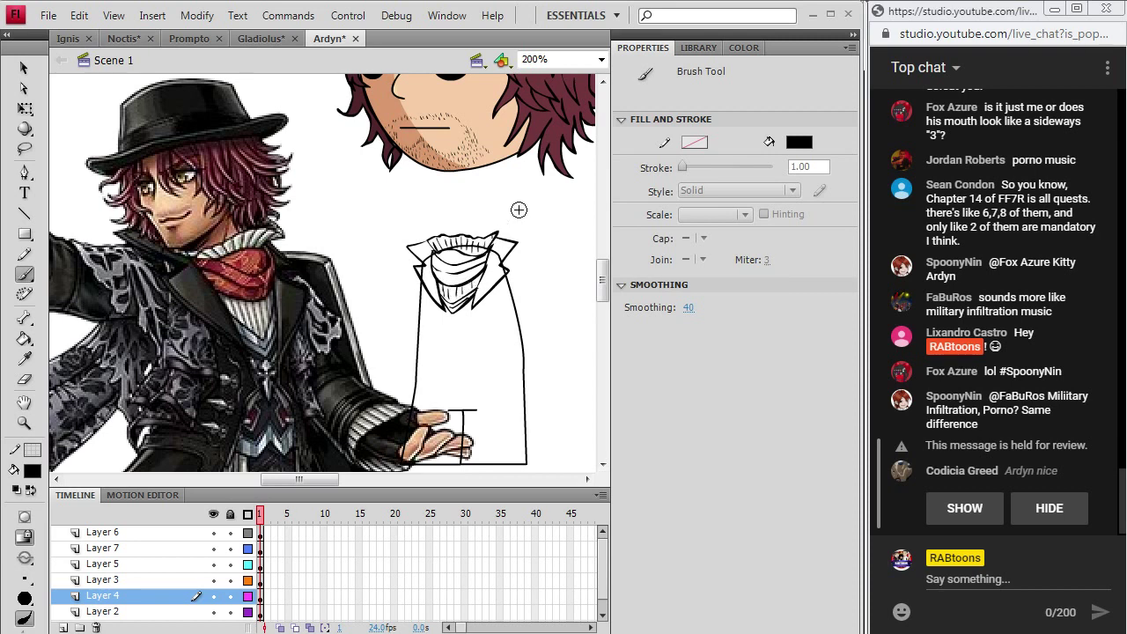
pyautogui.moveTo(603, 282); pyautogui.dragTo(602, 294)
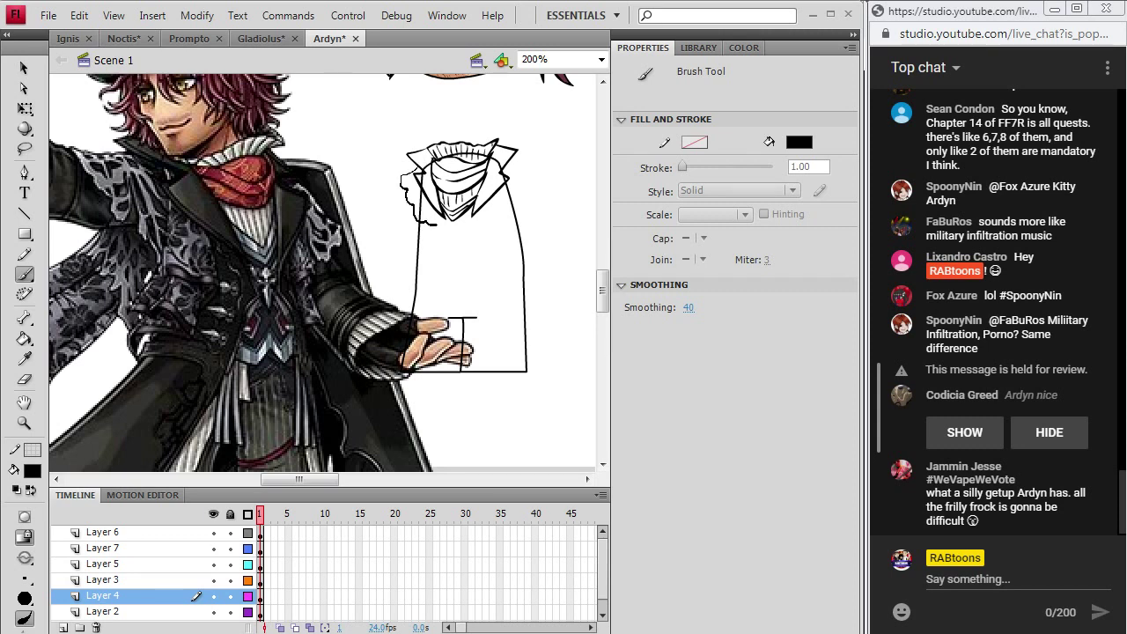
pyautogui.moveTo(404, 176); pyautogui.dragTo(444, 221)
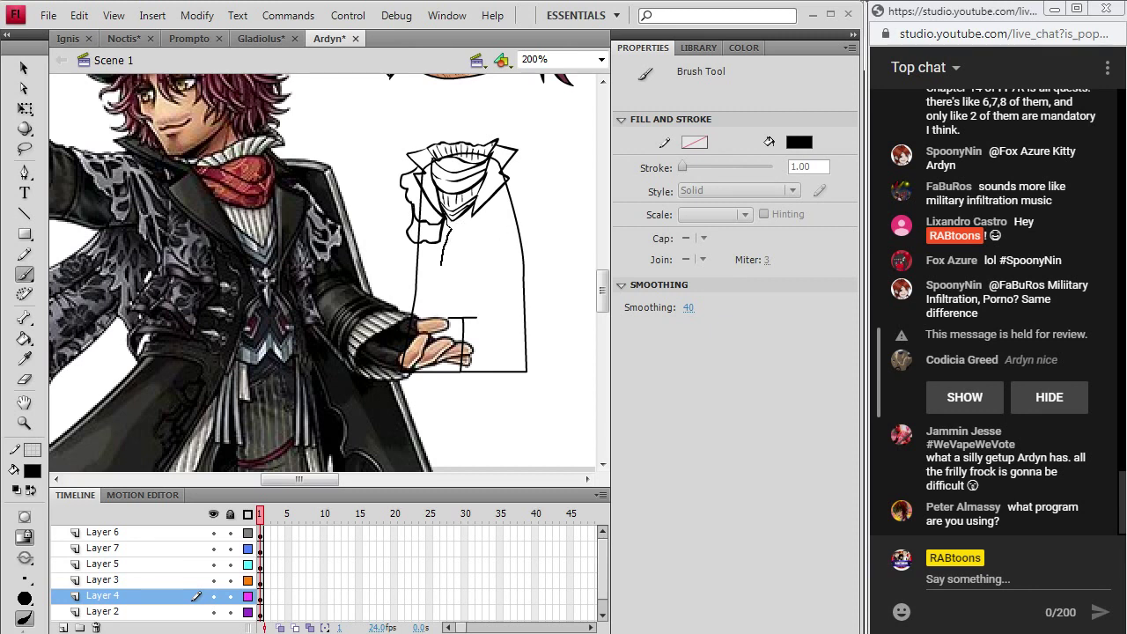
# - Brush the neck ornament, the waistcoat with its pointed hem and two short hanging strips below the scarf
pyautogui.moveTo(440, 257)
pyautogui.mouseDown()
pyautogui.moveTo(443, 231)
pyautogui.moveTo(473, 208)
pyautogui.mouseUp()
pyautogui.moveTo(471, 227); pyautogui.dragTo(480, 262)
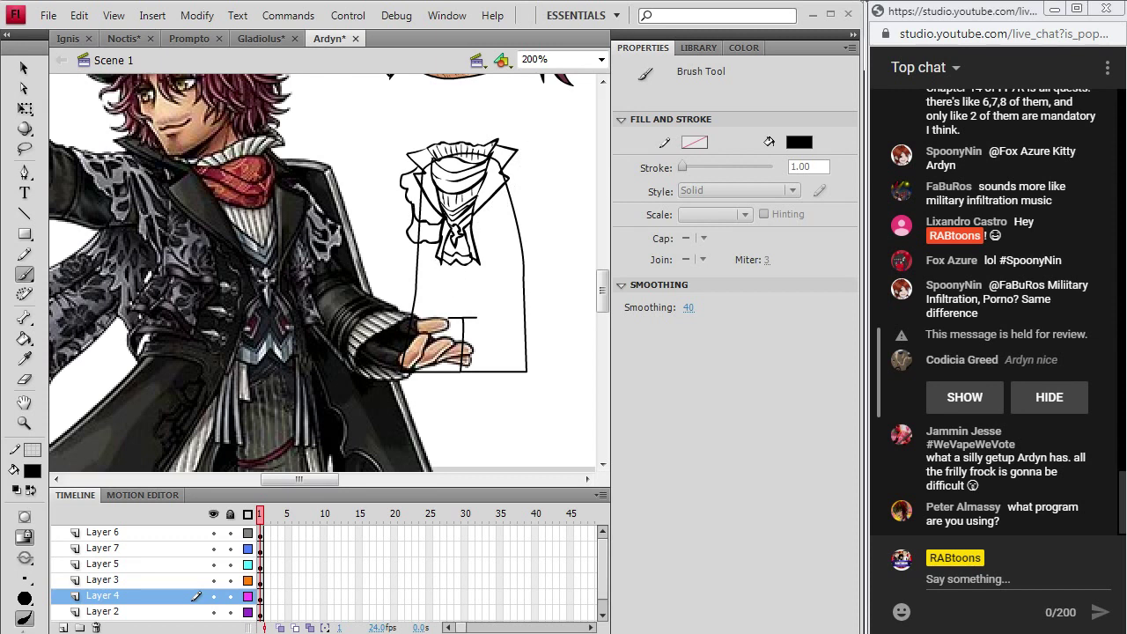
pyautogui.moveTo(445, 265); pyautogui.dragTo(444, 278)
pyautogui.moveTo(602, 287)
pyautogui.mouseDown()
pyautogui.moveTo(604, 313)
pyautogui.moveTo(607, 287)
pyautogui.mouseUp()
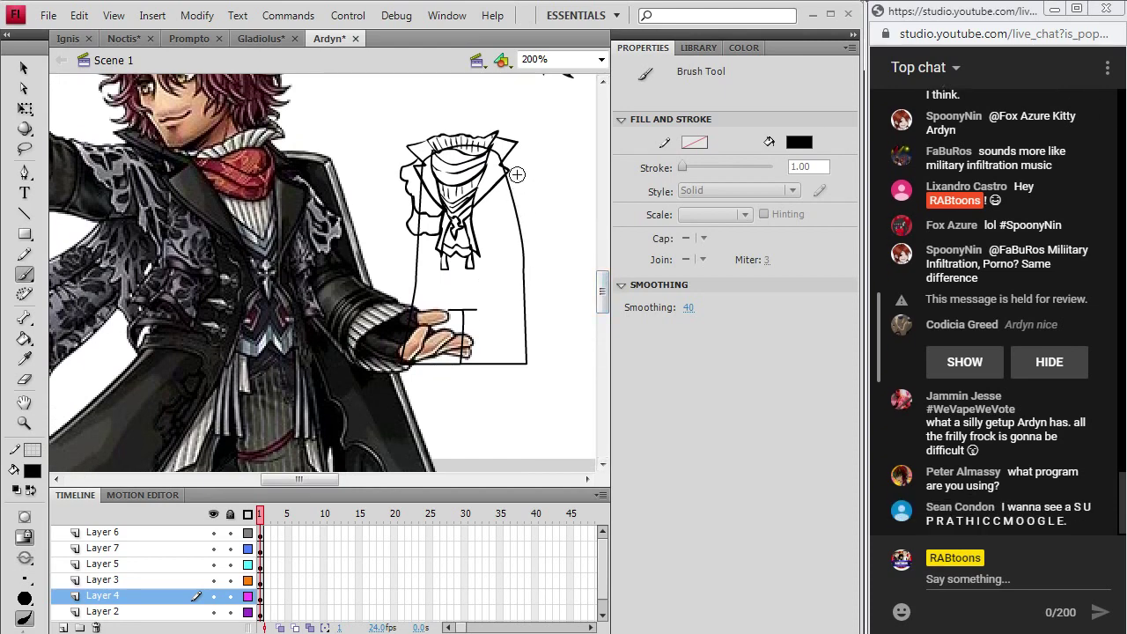
pyautogui.moveTo(603, 290)
pyautogui.mouseDown()
pyautogui.moveTo(603, 315)
pyautogui.moveTo(602, 291)
pyautogui.mouseUp()
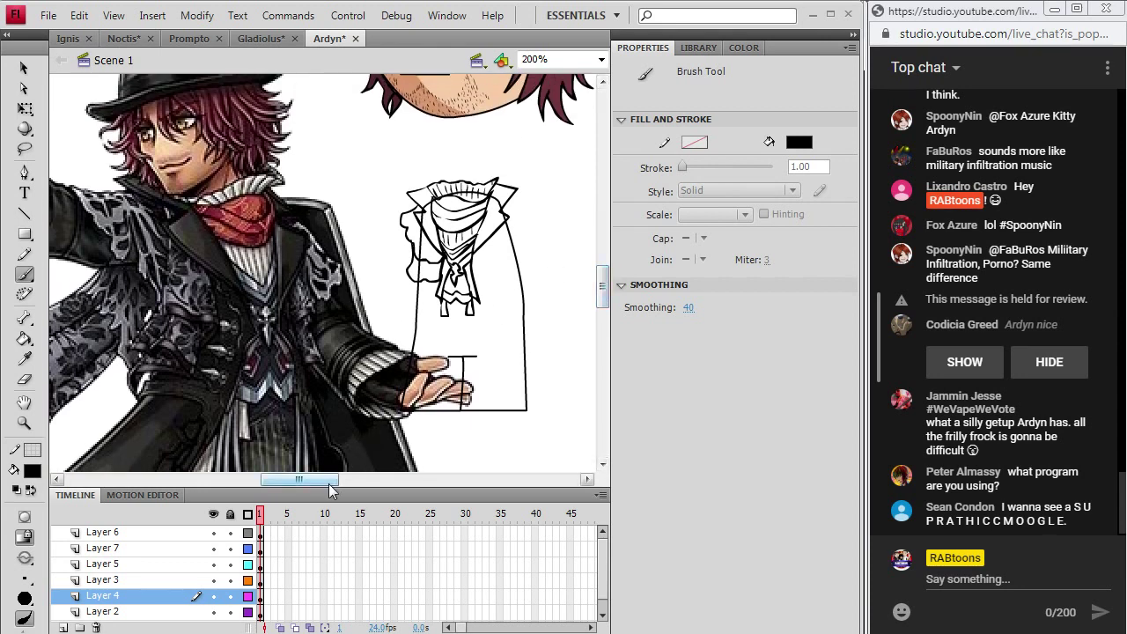
# - Brush the long draped sleeve frill hanging outside the first shoulder of the coat, and save the drawing
pyautogui.moveTo(332, 490); pyautogui.dragTo(326, 485)
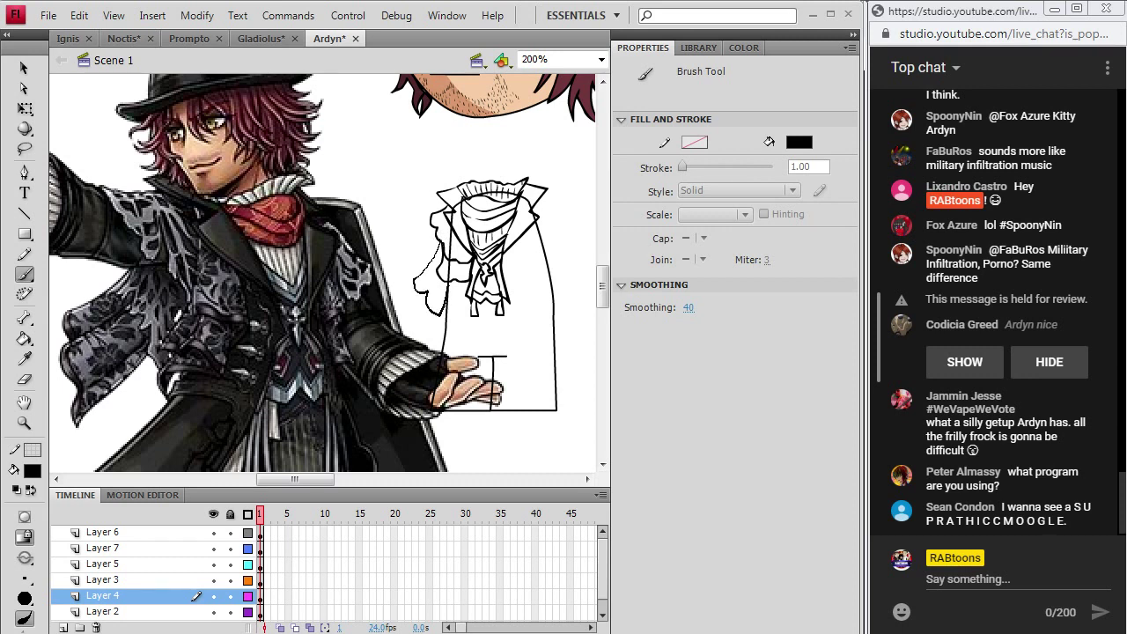
pyautogui.moveTo(440, 239); pyautogui.dragTo(431, 313)
pyautogui.press('super')
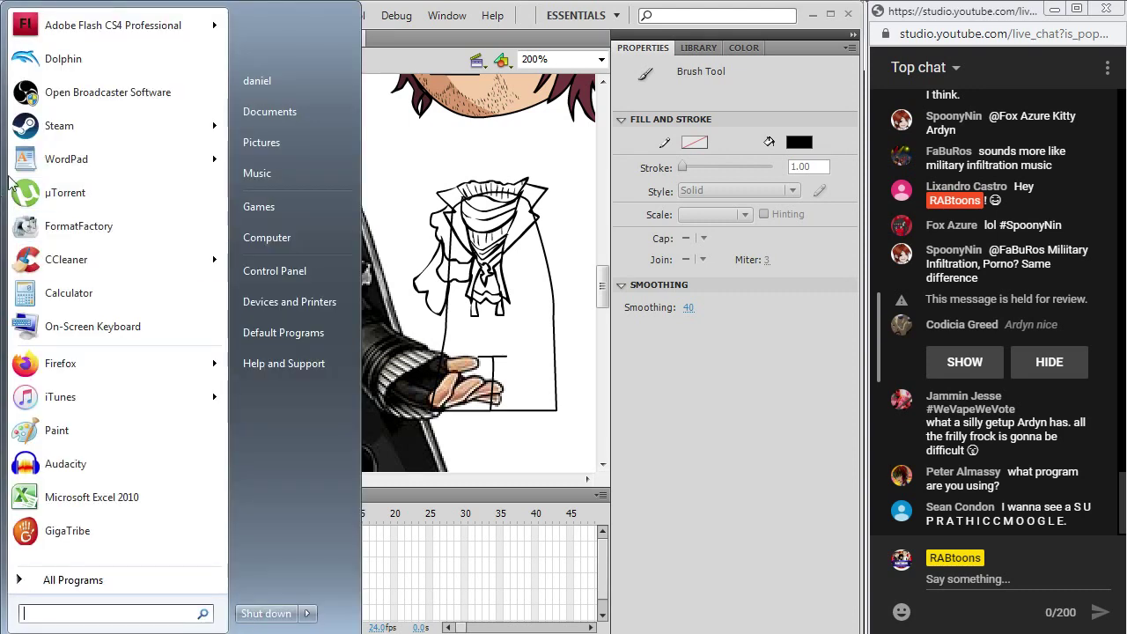
pyautogui.click(676, 15)
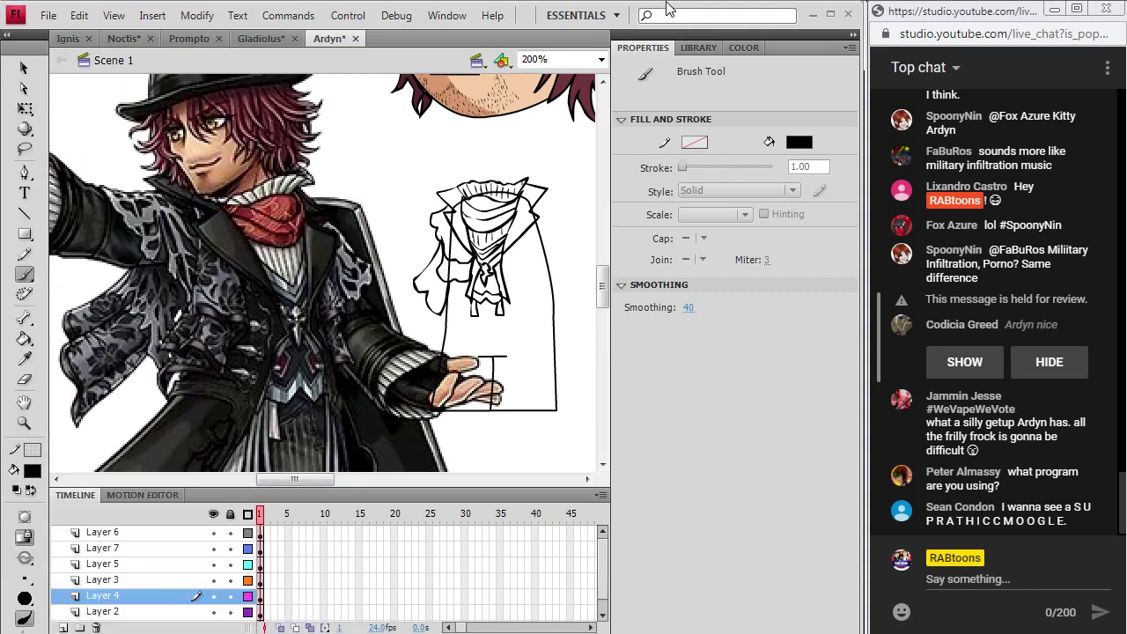
pyautogui.click(49, 15)
pyautogui.click(40, 159)
# - Brush the coat's scalloped lower edges and the layered frills running down the opposite shoulder and side
pyautogui.moveTo(451, 287); pyautogui.dragTo(469, 301)
pyautogui.moveTo(506, 317)
pyautogui.mouseDown()
pyautogui.moveTo(497, 301)
pyautogui.moveTo(528, 310)
pyautogui.mouseUp()
pyautogui.moveTo(548, 277)
pyautogui.mouseDown()
pyautogui.moveTo(539, 257)
pyautogui.moveTo(502, 254)
pyautogui.moveTo(545, 261)
pyautogui.mouseUp()
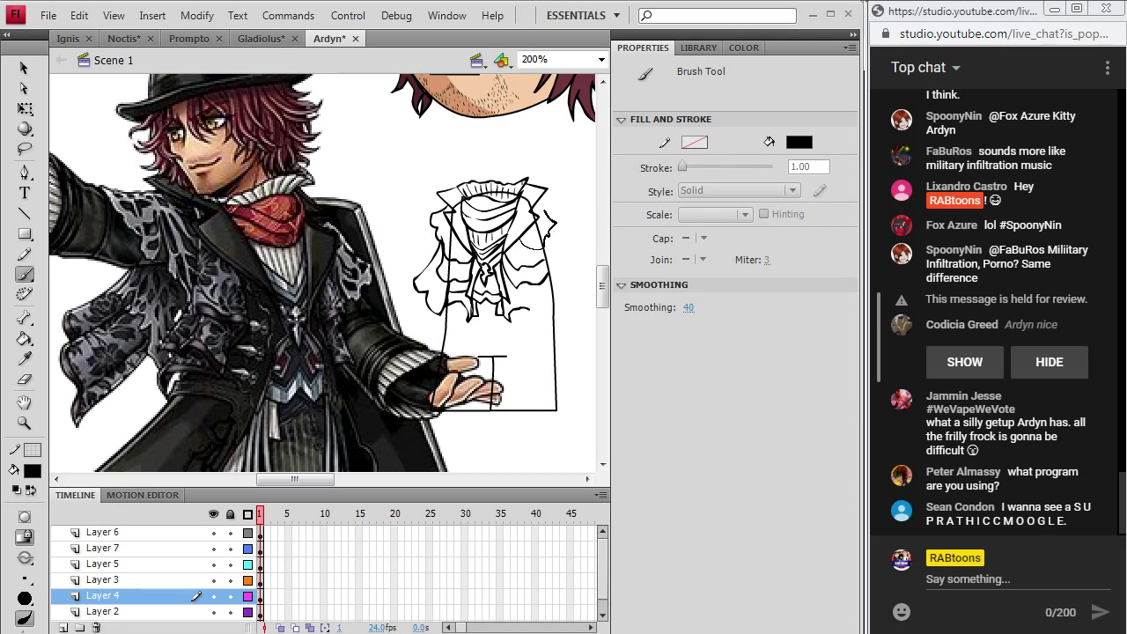
pyautogui.moveTo(527, 248); pyautogui.dragTo(537, 213)
pyautogui.moveTo(543, 235); pyautogui.dragTo(544, 259)
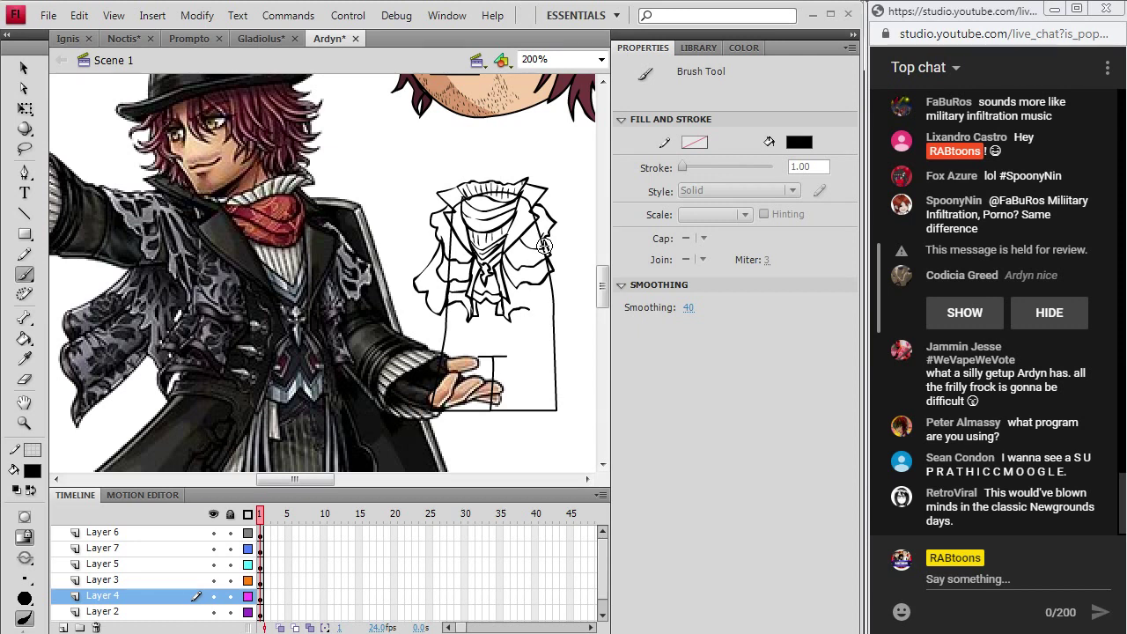
pyautogui.moveTo(545, 246)
pyautogui.mouseDown()
pyautogui.moveTo(551, 273)
pyautogui.moveTo(520, 275)
pyautogui.moveTo(523, 295)
pyautogui.moveTo(474, 288)
pyautogui.moveTo(508, 291)
pyautogui.mouseUp()
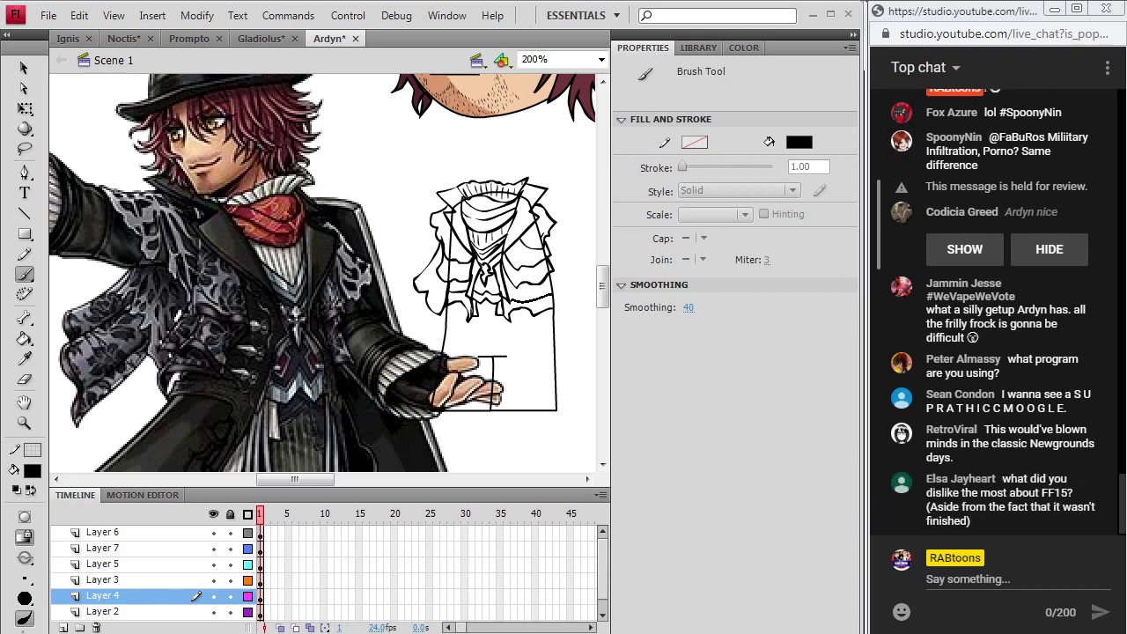
pyautogui.moveTo(555, 302); pyautogui.dragTo(554, 300)
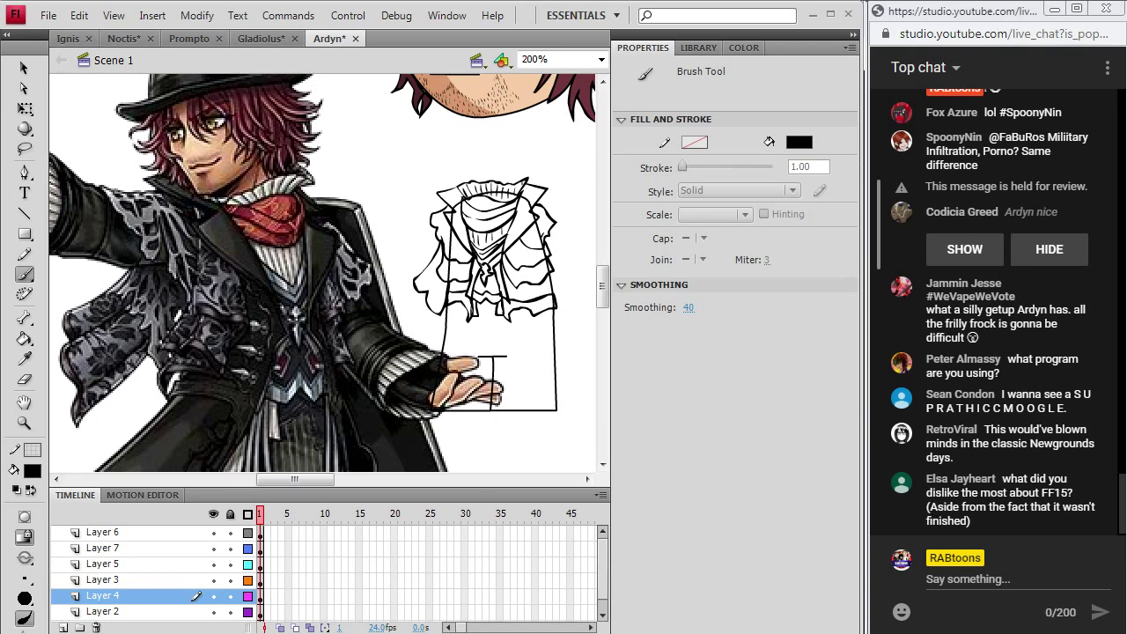
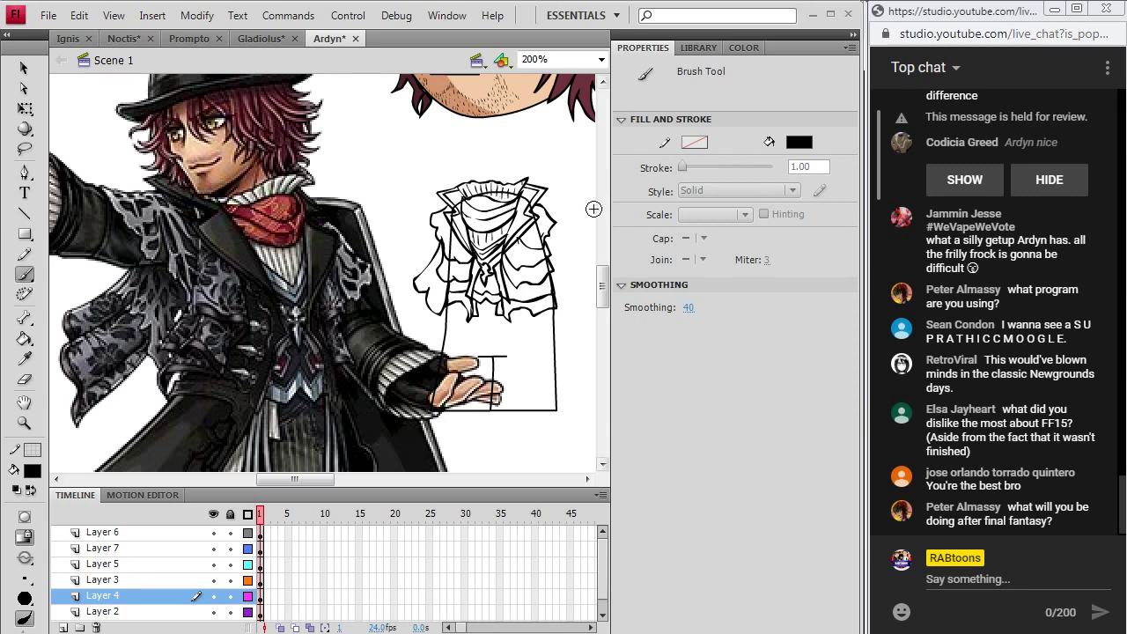
# - Move the reference bitmap to X -117, Y -56.70 so its legs and boots sit beside the body outline
pyautogui.moveTo(603, 284)
pyautogui.mouseDown()
pyautogui.moveTo(604, 324)
pyautogui.moveTo(602, 291)
pyautogui.mouseUp()
pyautogui.press('v')
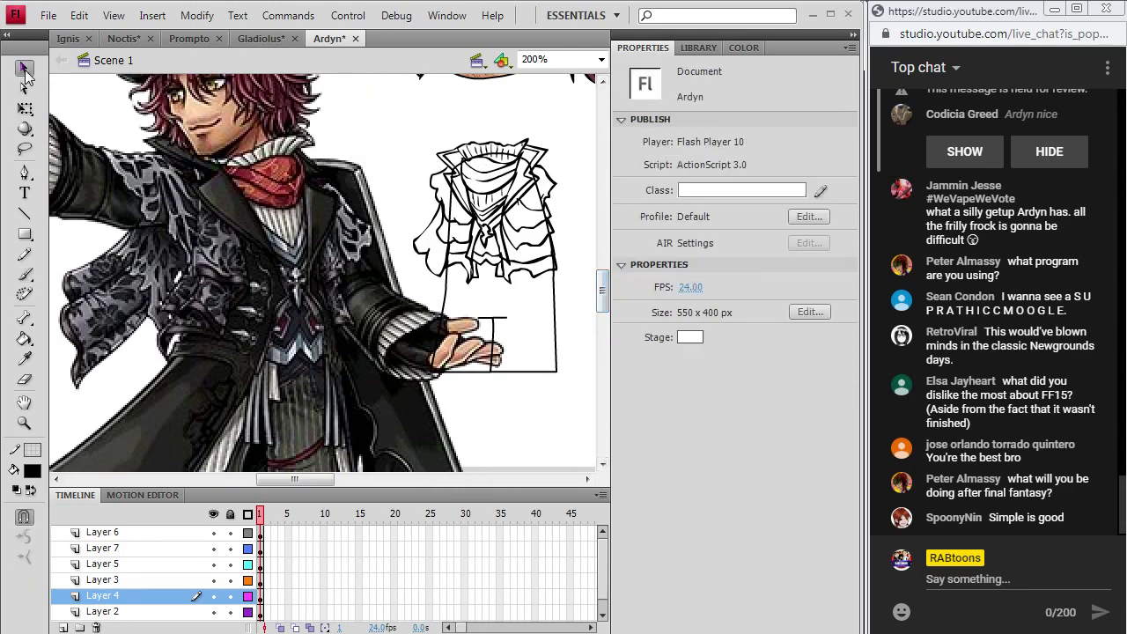
pyautogui.moveTo(261, 343)
pyautogui.mouseDown()
pyautogui.moveTo(284, 299)
pyautogui.moveTo(314, 351)
pyautogui.moveTo(164, 354)
pyautogui.mouseUp()
pyautogui.click(26, 272)
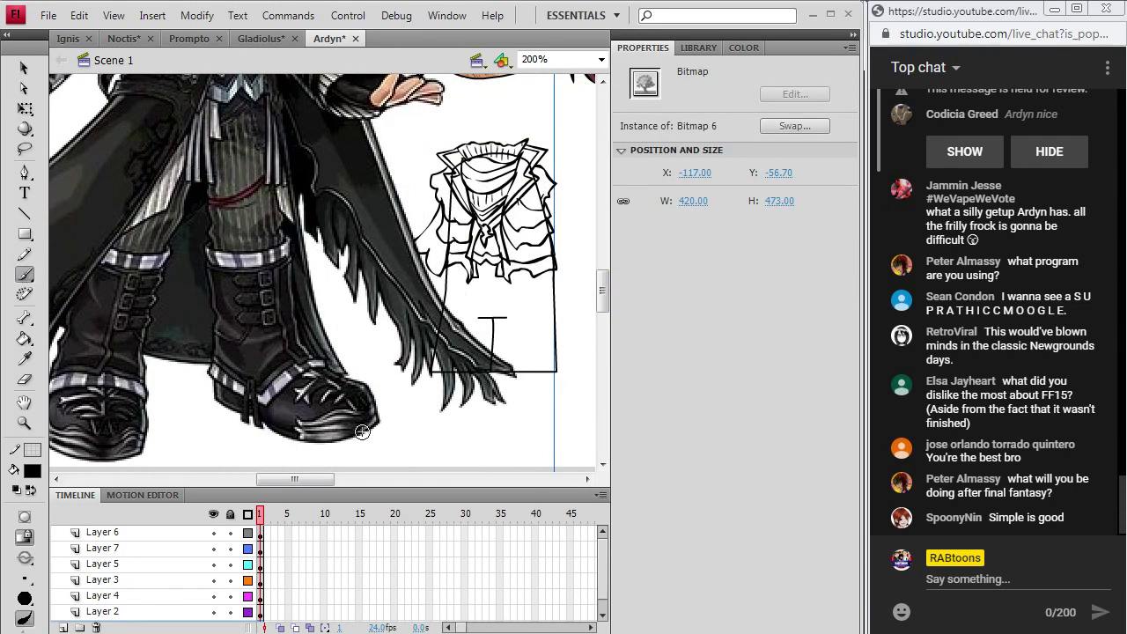
pyautogui.moveTo(327, 479)
pyautogui.mouseDown()
pyautogui.moveTo(313, 490)
pyautogui.moveTo(332, 493)
pyautogui.moveTo(299, 491)
pyautogui.moveTo(325, 491)
pyautogui.mouseUp()
pyautogui.moveTo(339, 433); pyautogui.dragTo(338, 433)
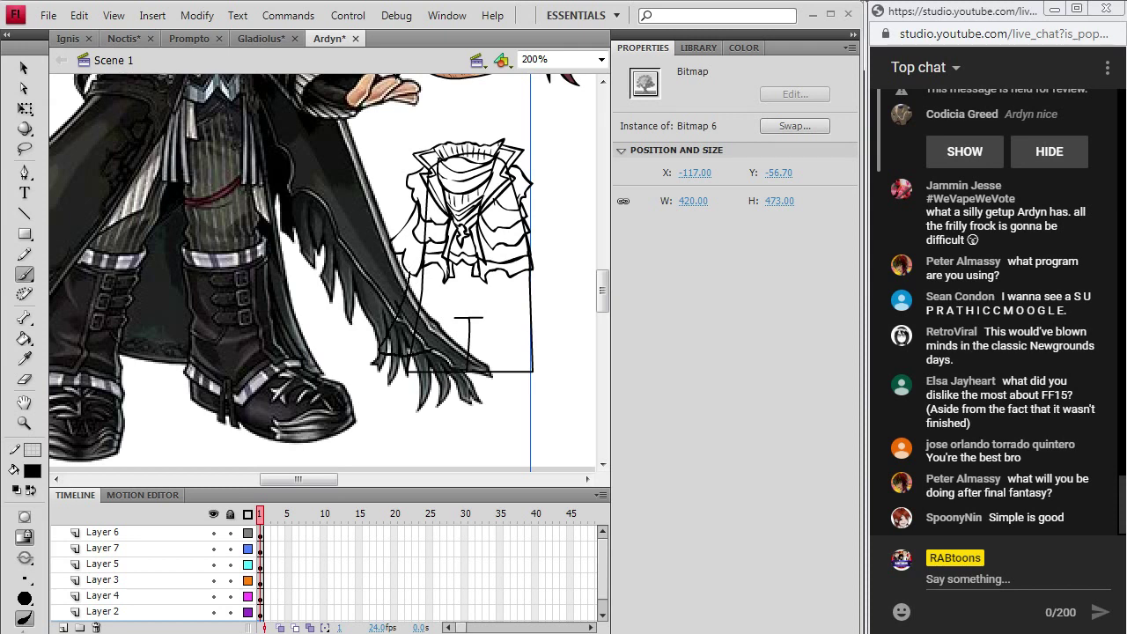
pyautogui.hotkey('ctrl', 'shift', 'a')
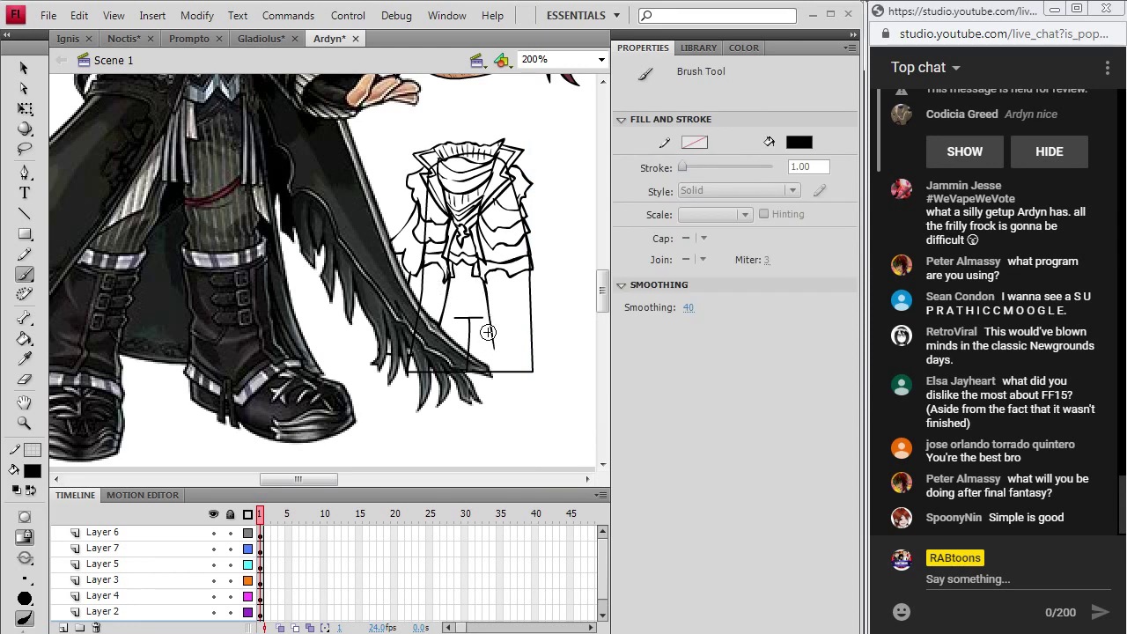
pyautogui.hotkey('ctrl', 'z')
pyautogui.hotkey('ctrl', 'z')
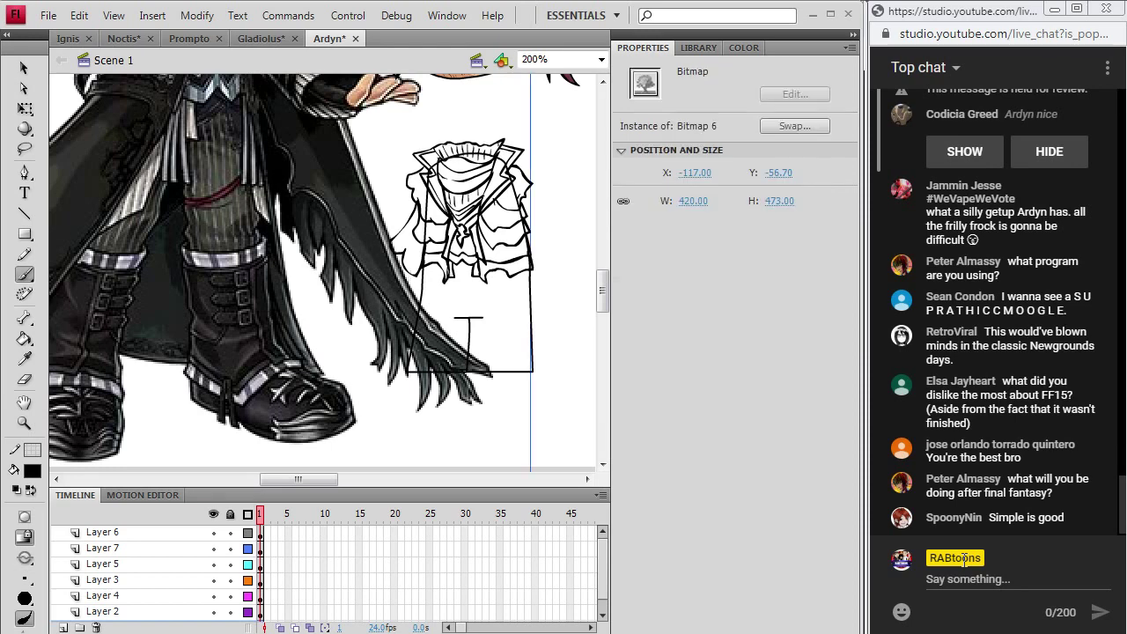
# - Brush the two long flared coat-tail panels on Layer 4, from the frilled hem down past the bottom of the body outline
pyautogui.click(261, 580)
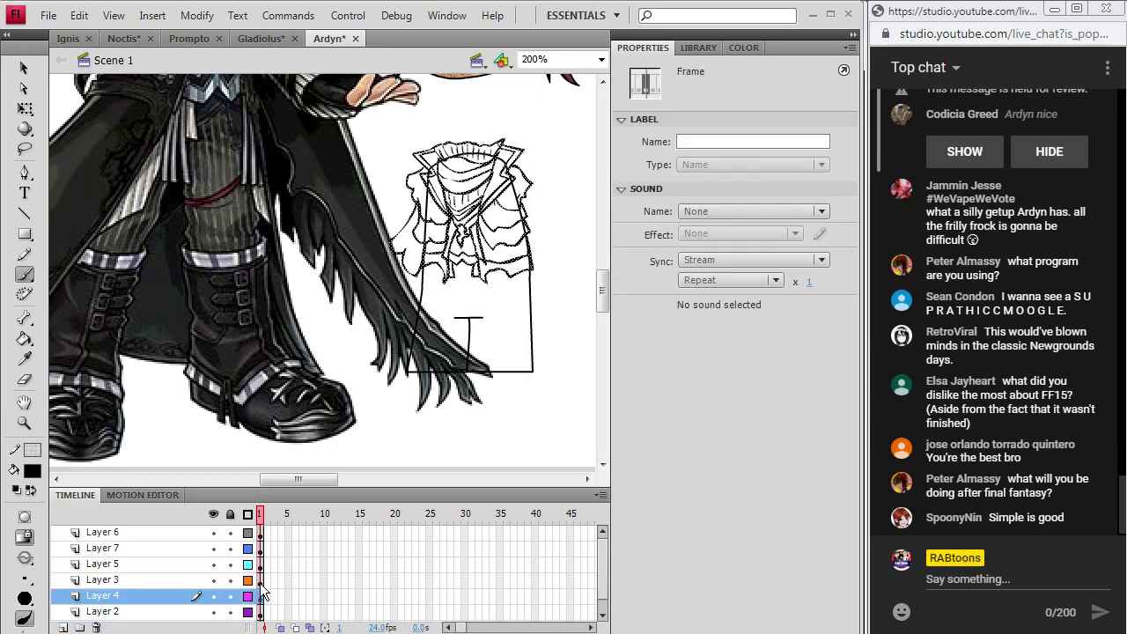
pyautogui.click(261, 596)
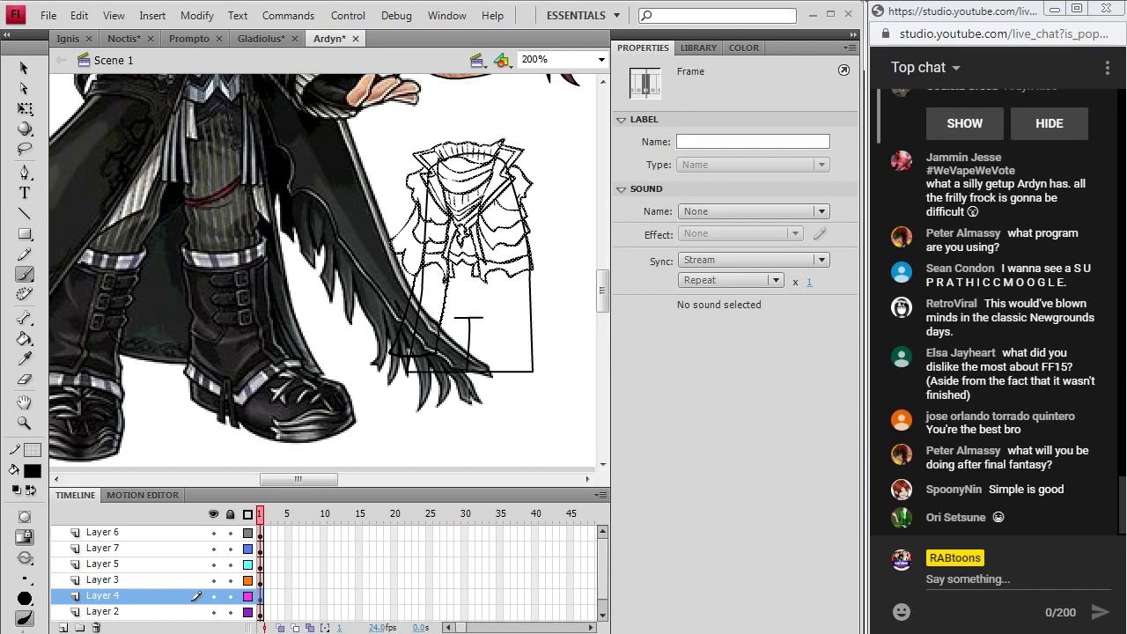
pyautogui.hotkey('ctrl', 'shift', 'a')
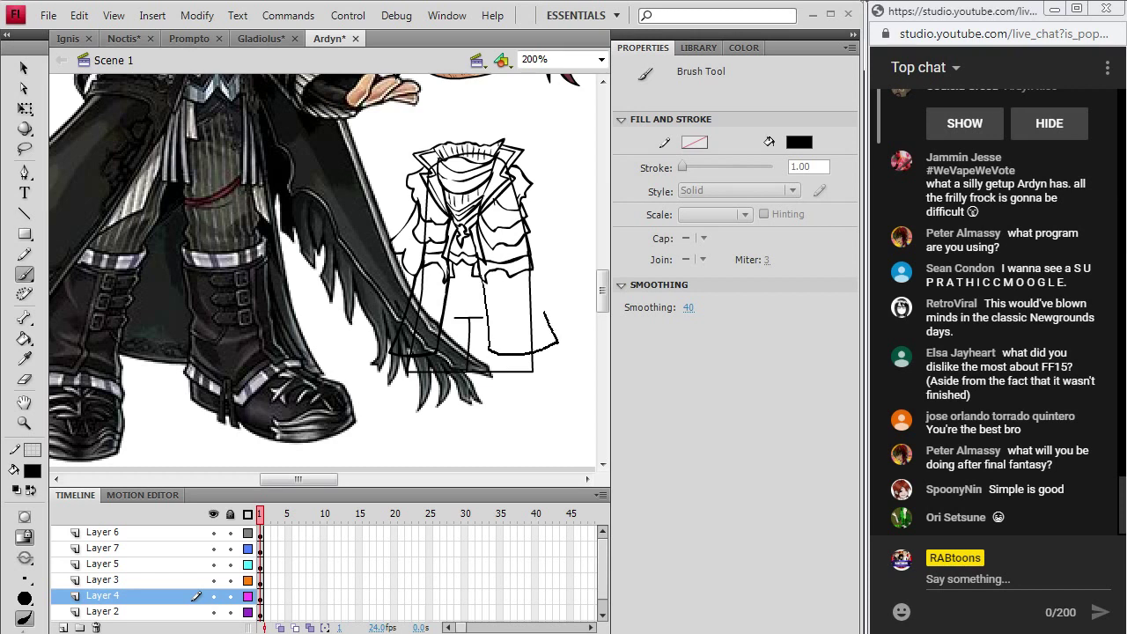
pyautogui.moveTo(534, 276); pyautogui.dragTo(543, 296)
pyautogui.moveTo(557, 342); pyautogui.dragTo(558, 344)
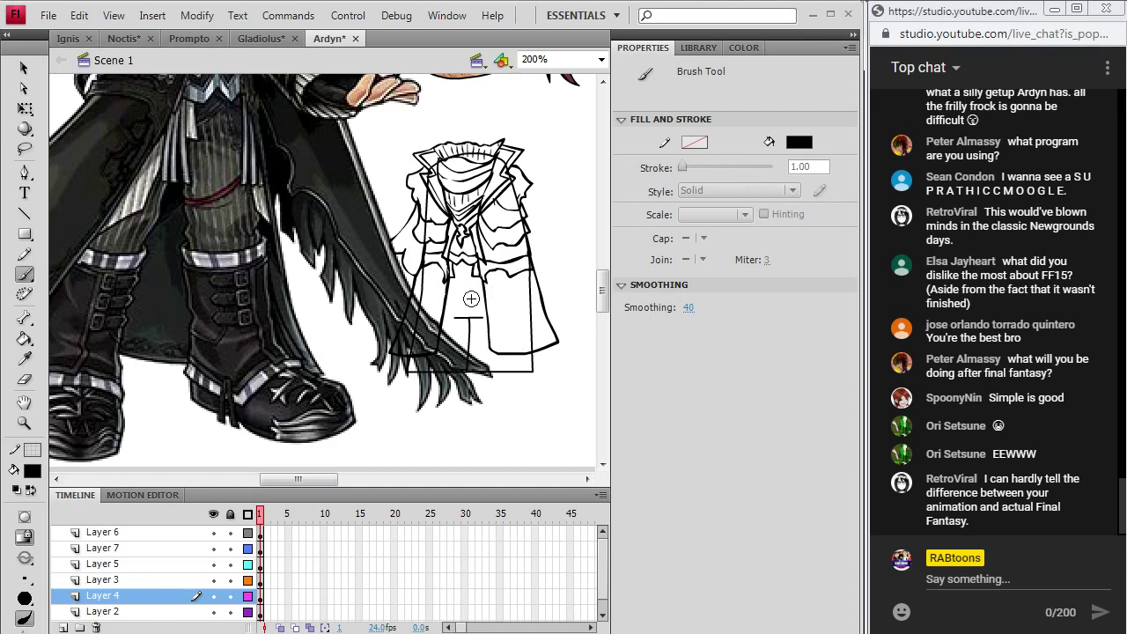
# - Try to select the T-shaped leg divider of the body outline on Layer 2
pyautogui.moveTo(604, 298)
pyautogui.mouseDown()
pyautogui.moveTo(604, 273)
pyautogui.moveTo(603, 292)
pyautogui.mouseUp()
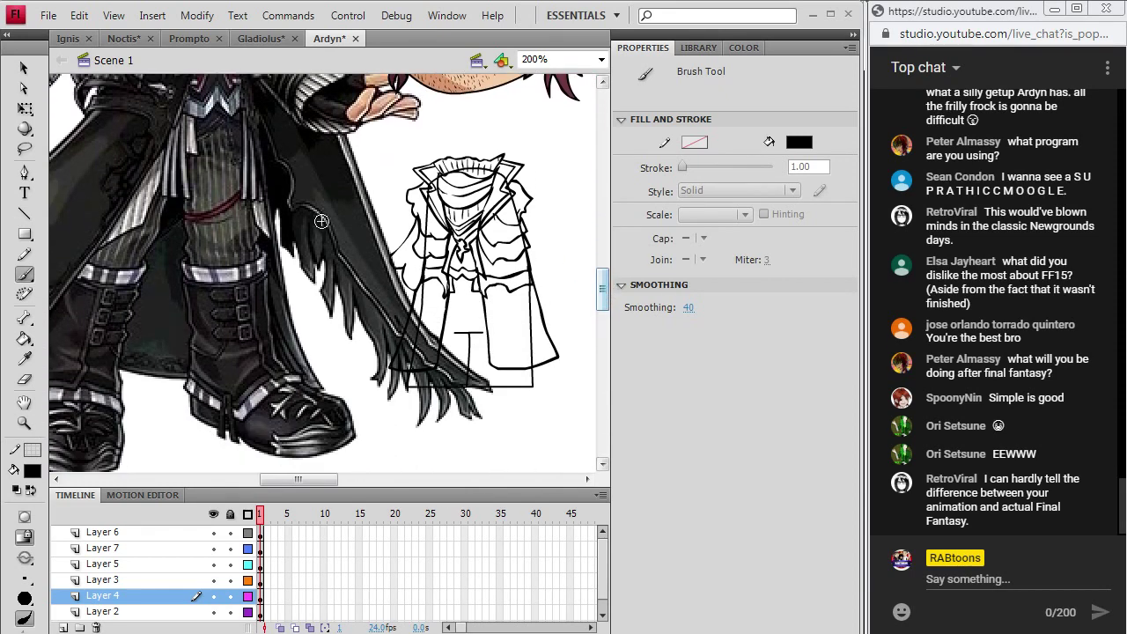
pyautogui.click(23, 69)
pyautogui.click(467, 340)
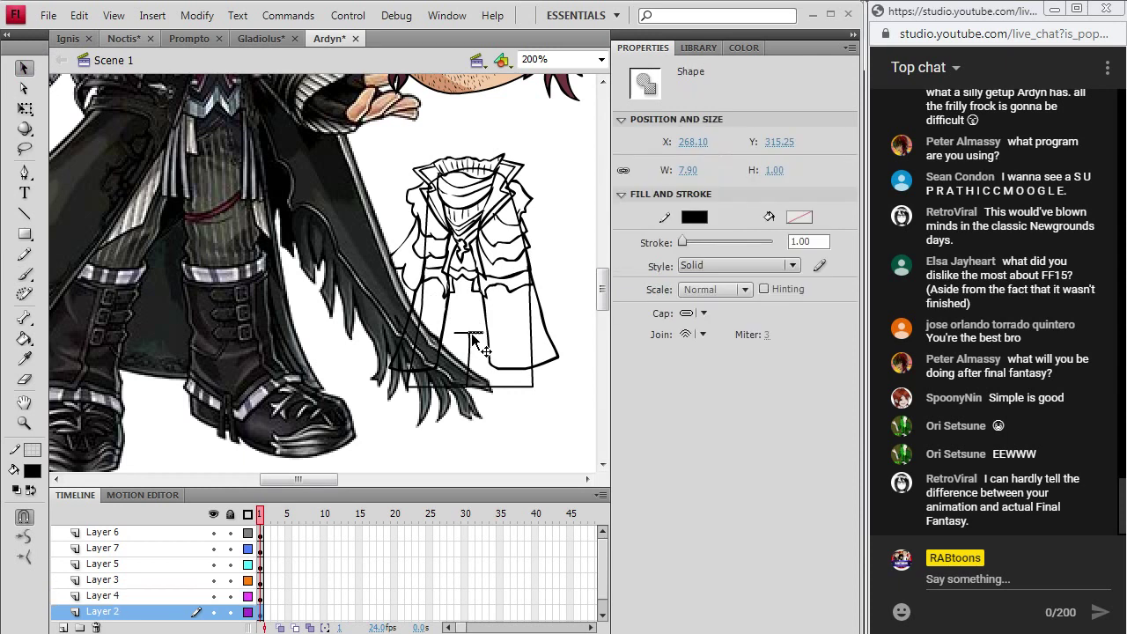
pyautogui.click(467, 353)
pyautogui.click(470, 351)
pyautogui.click(473, 335)
pyautogui.click(221, 612)
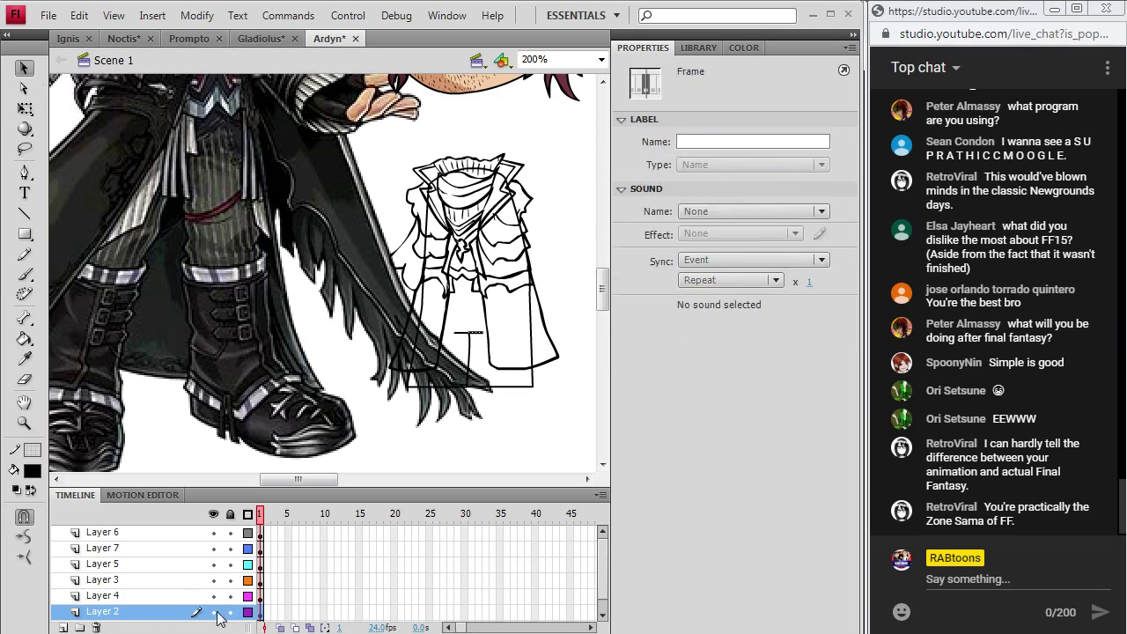
# - Identify the body outline's layer by toggling layer visibility, and lock Layer 1 and Layer 4
pyautogui.moveTo(607, 569); pyautogui.dragTo(607, 596)
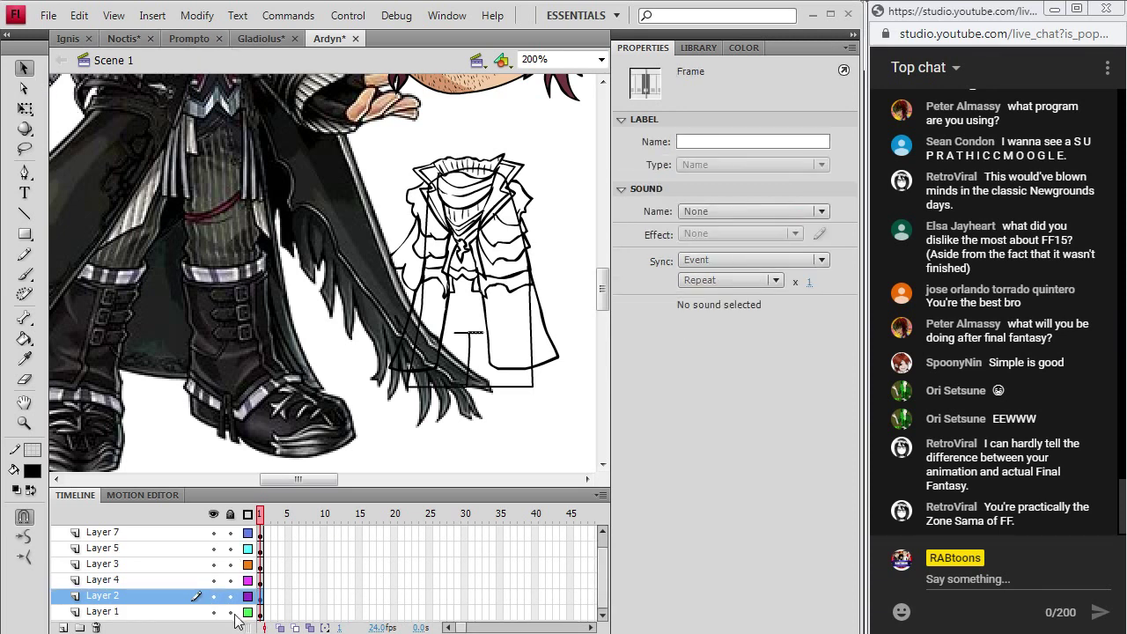
pyautogui.click(213, 596)
pyautogui.click(213, 596)
pyautogui.click(214, 580)
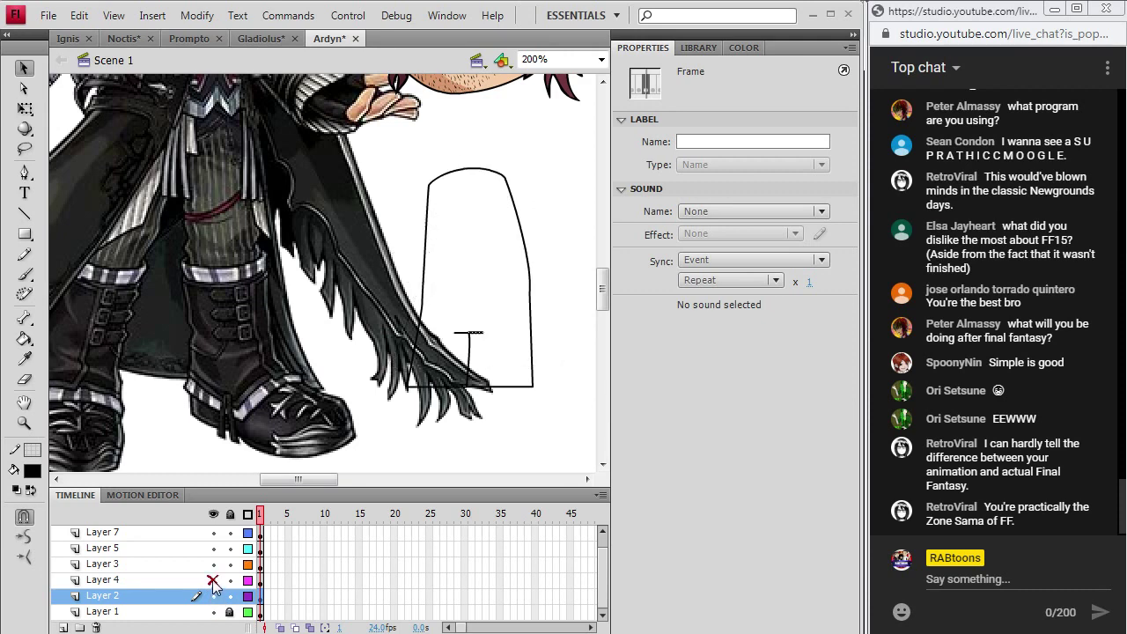
pyautogui.click(213, 580)
pyautogui.click(230, 580)
# - Select the whole T-shaped leg divider on Layer 2 and scale it upward to a height of 33.25
pyautogui.moveTo(436, 299); pyautogui.dragTo(505, 377)
pyautogui.click(196, 15)
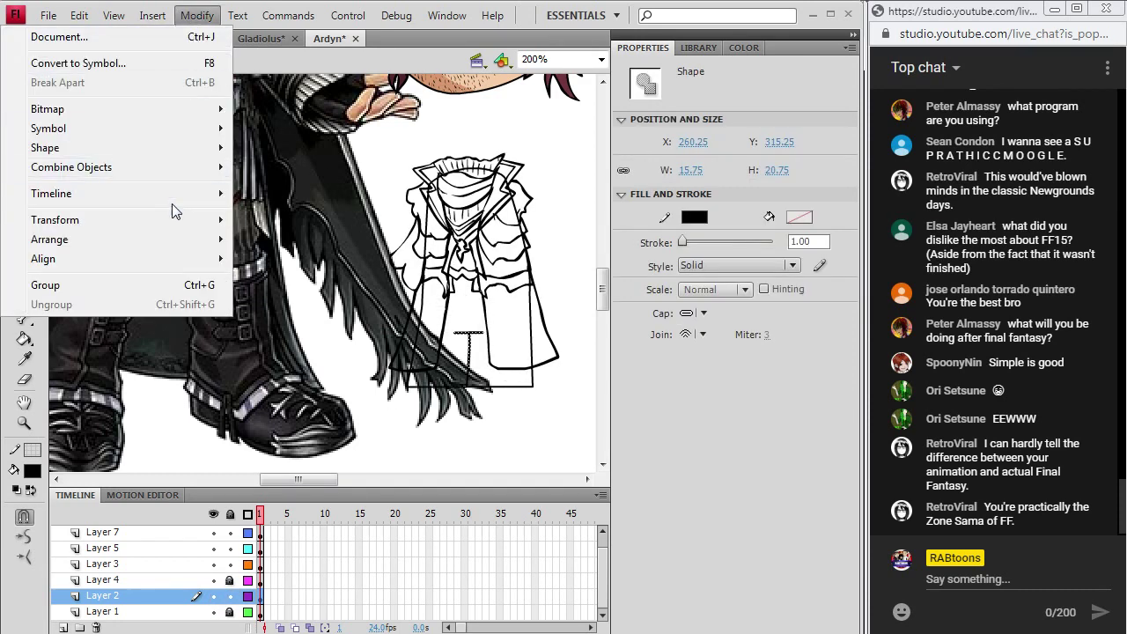
pyautogui.moveTo(181, 220)
pyautogui.click(300, 278)
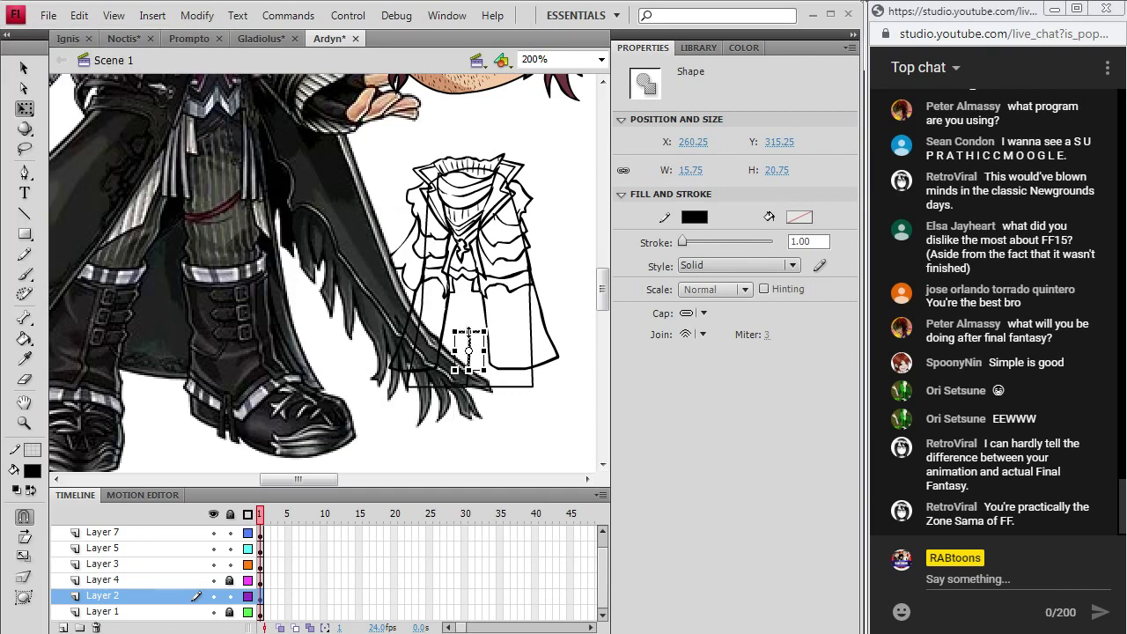
pyautogui.moveTo(471, 315); pyautogui.dragTo(471, 309)
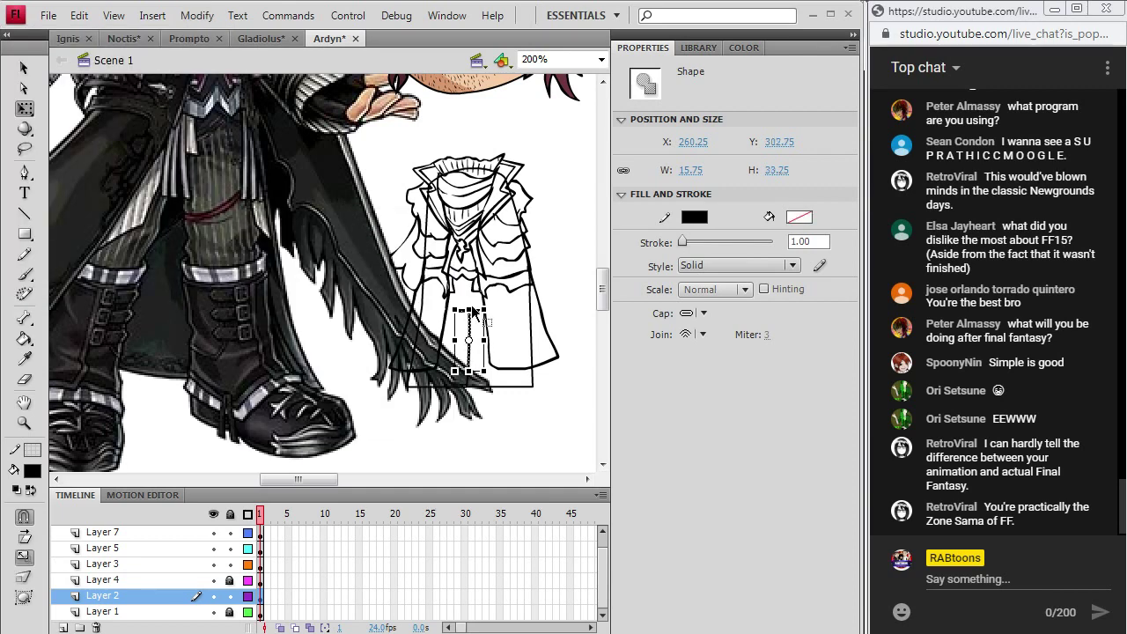
pyautogui.click(583, 268)
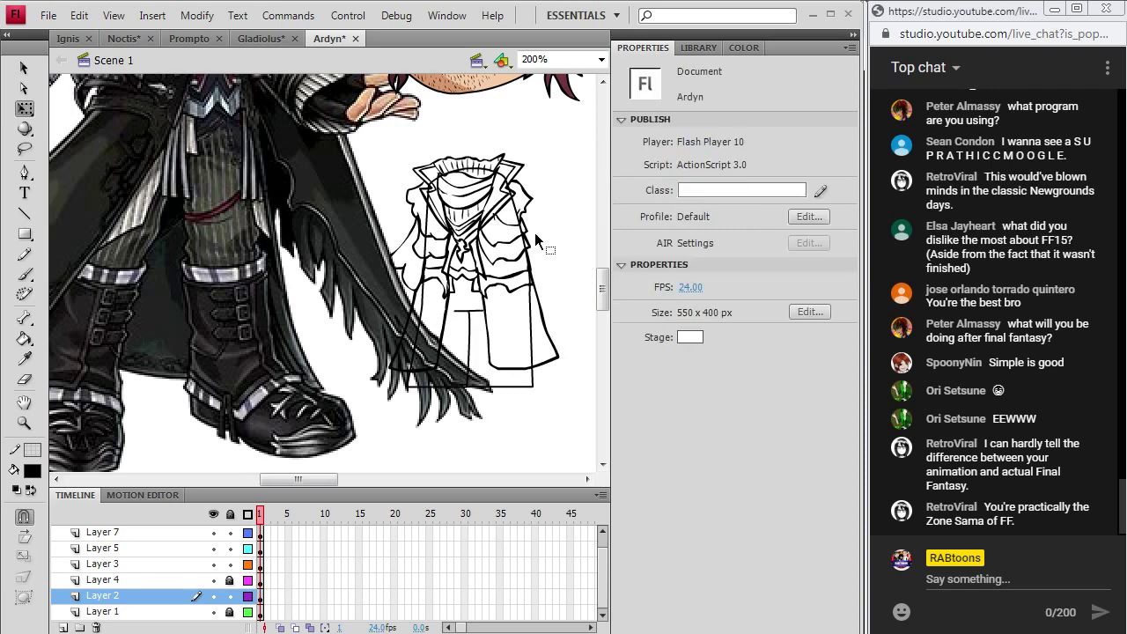
# - Unlock Layer 4 and brush the hanging cloth, side strips and trouser leg lines between the coat tails
pyautogui.click(24, 274)
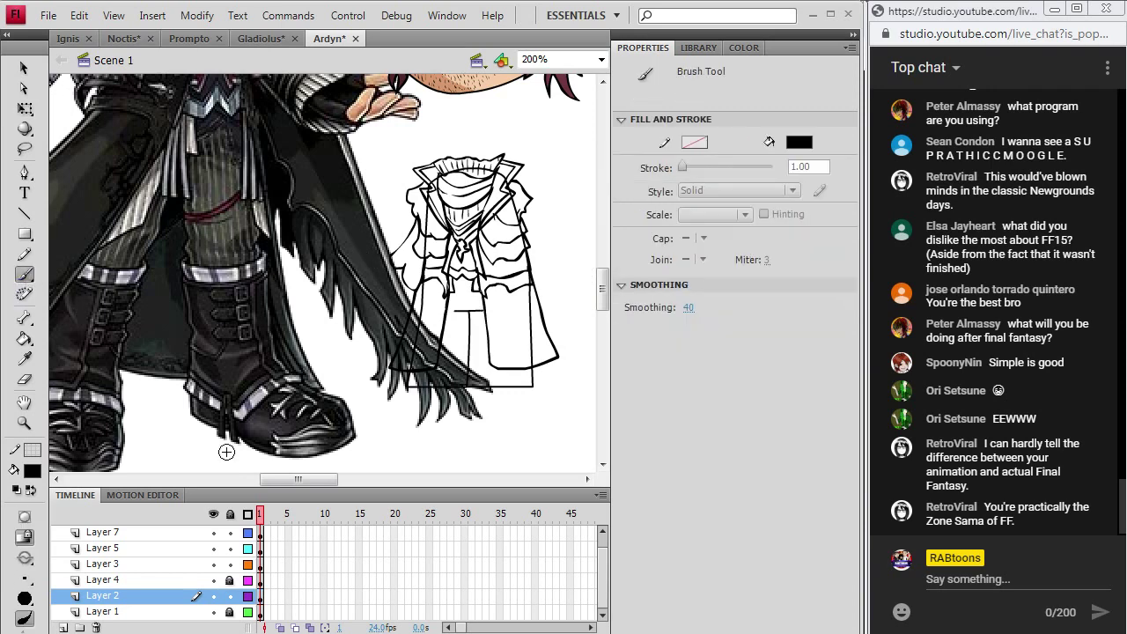
pyautogui.click(261, 582)
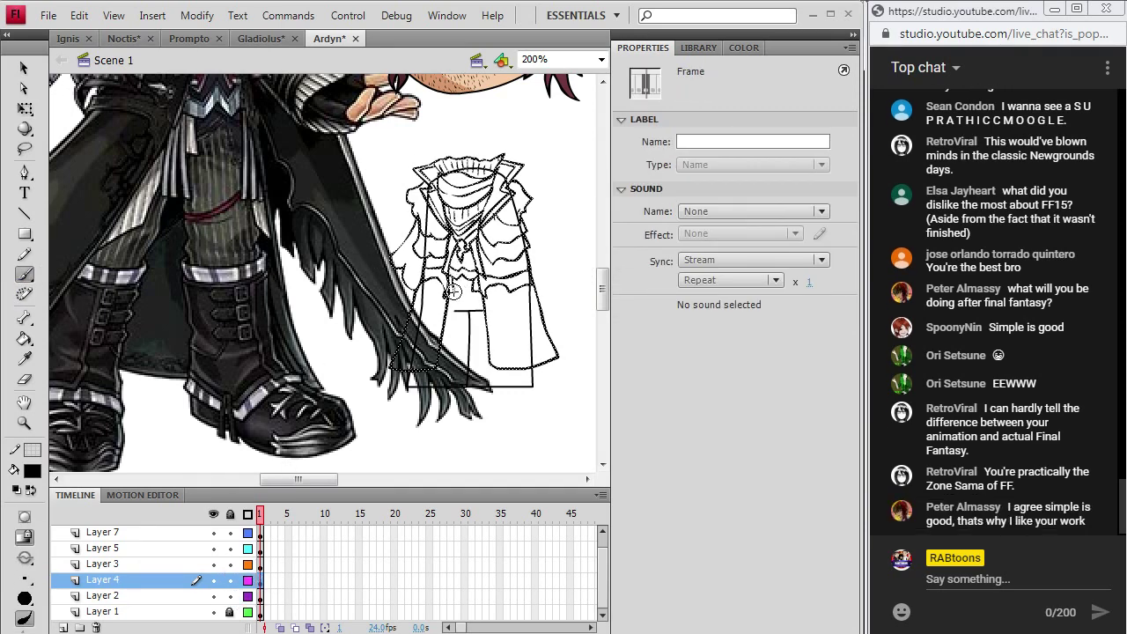
pyautogui.click(451, 293)
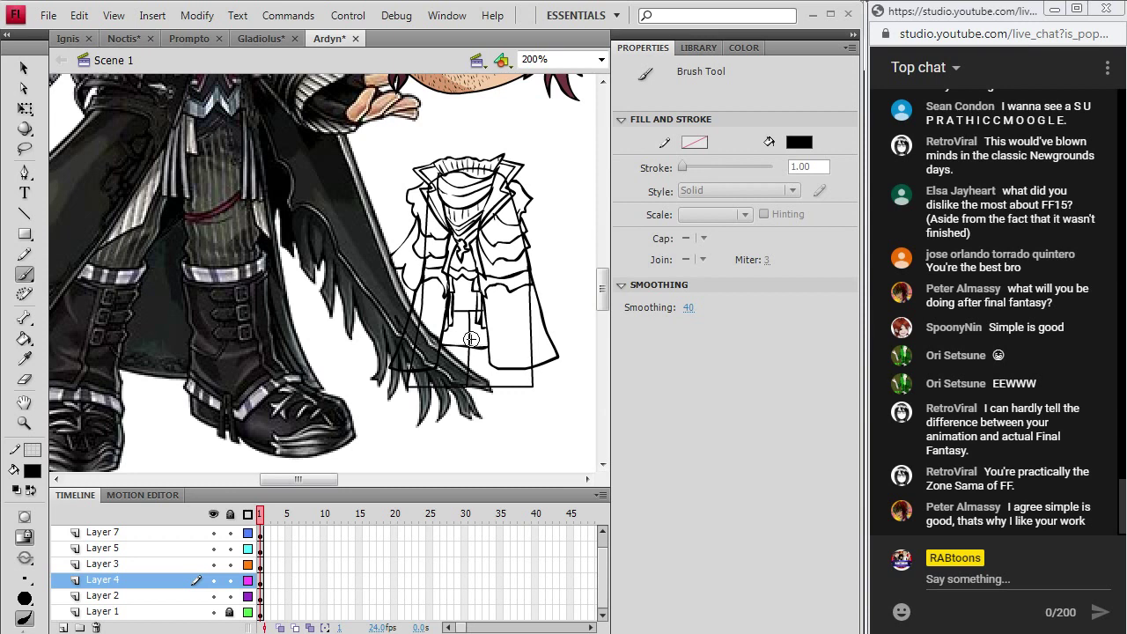
pyautogui.hotkey('ctrl', 'z')
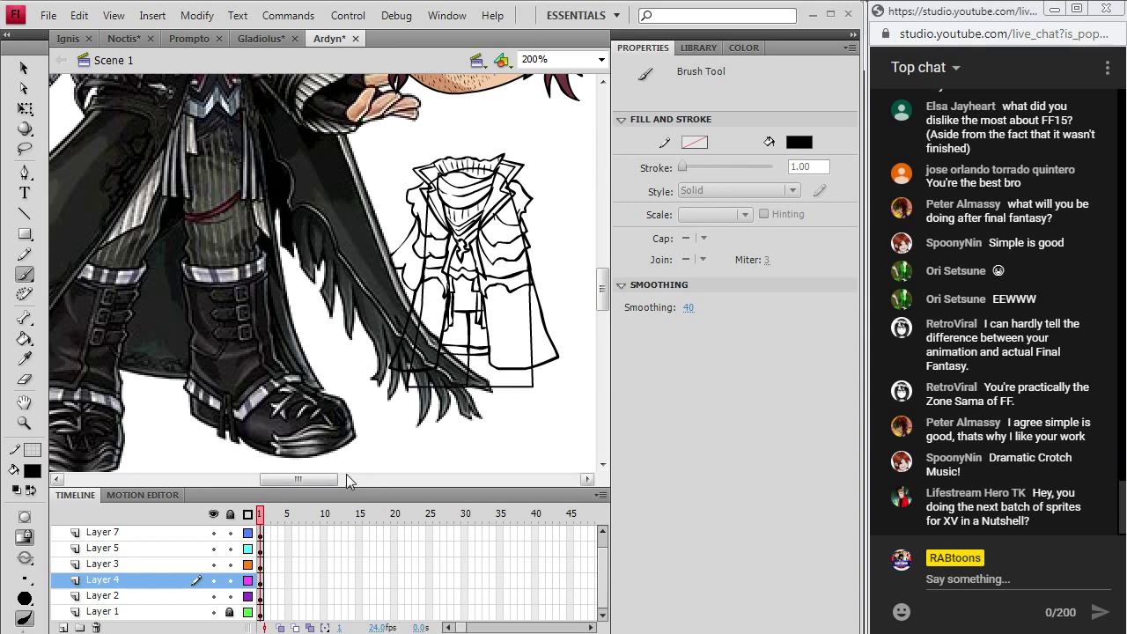
# - Brush the two rounded boots with their cuffs and sole lines beneath the coat tails
pyautogui.moveTo(327, 480)
pyautogui.mouseDown()
pyautogui.moveTo(291, 496)
pyautogui.moveTo(333, 499)
pyautogui.mouseUp()
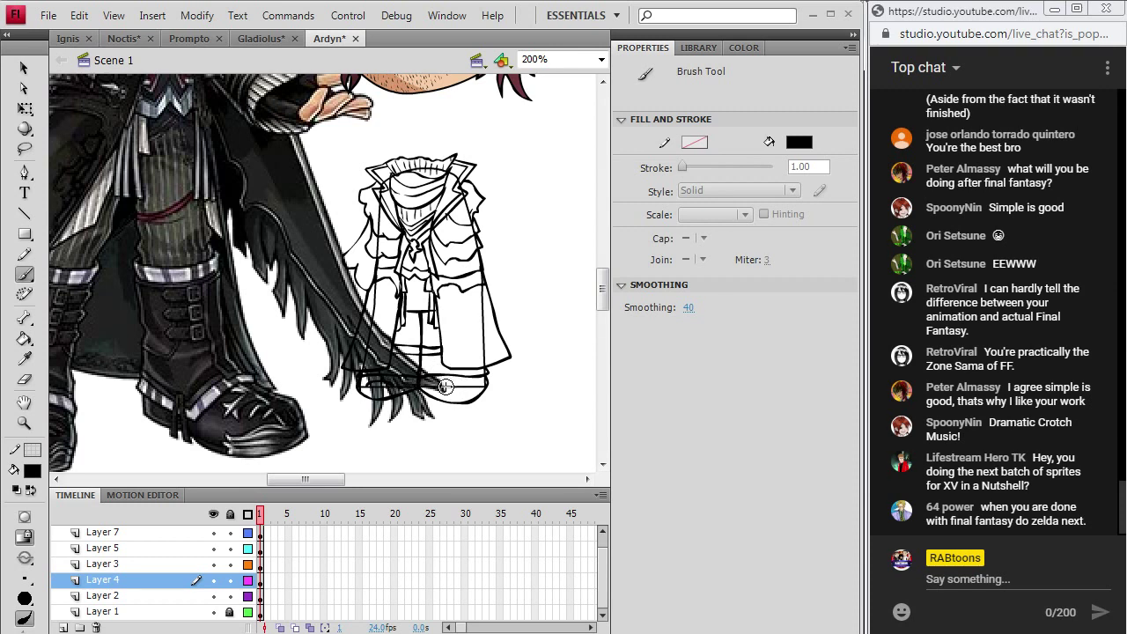
pyautogui.moveTo(447, 384); pyautogui.dragTo(476, 383)
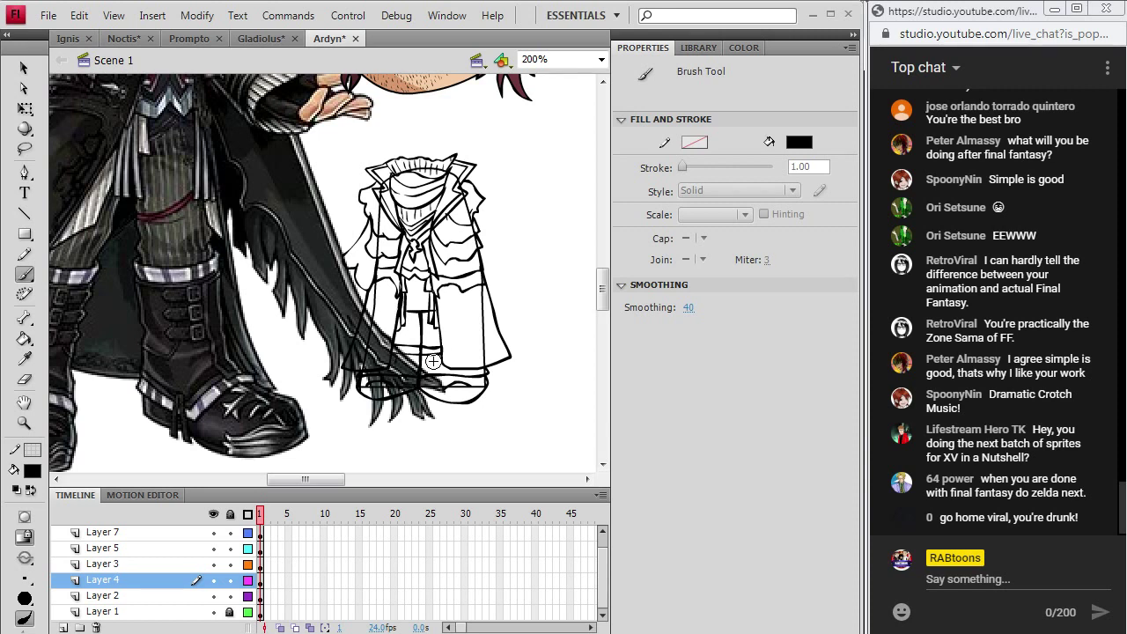
pyautogui.scroll(2, 573, 211)
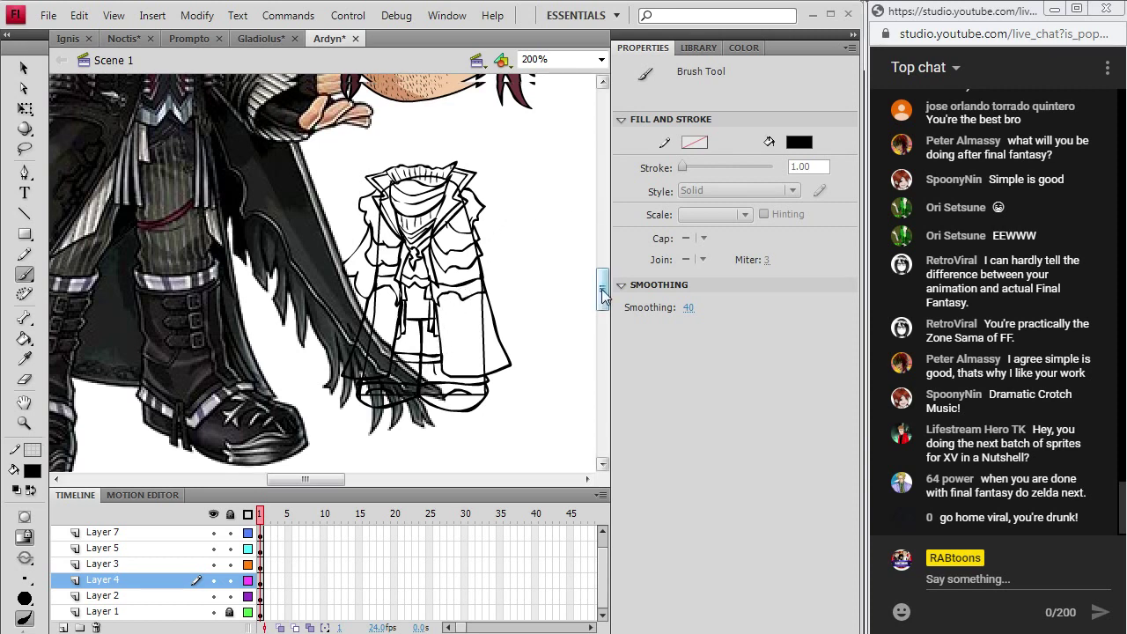
# - Sample the dark grey coat colour from the reference art and fill the collar and both lapels with it
pyautogui.press('i')
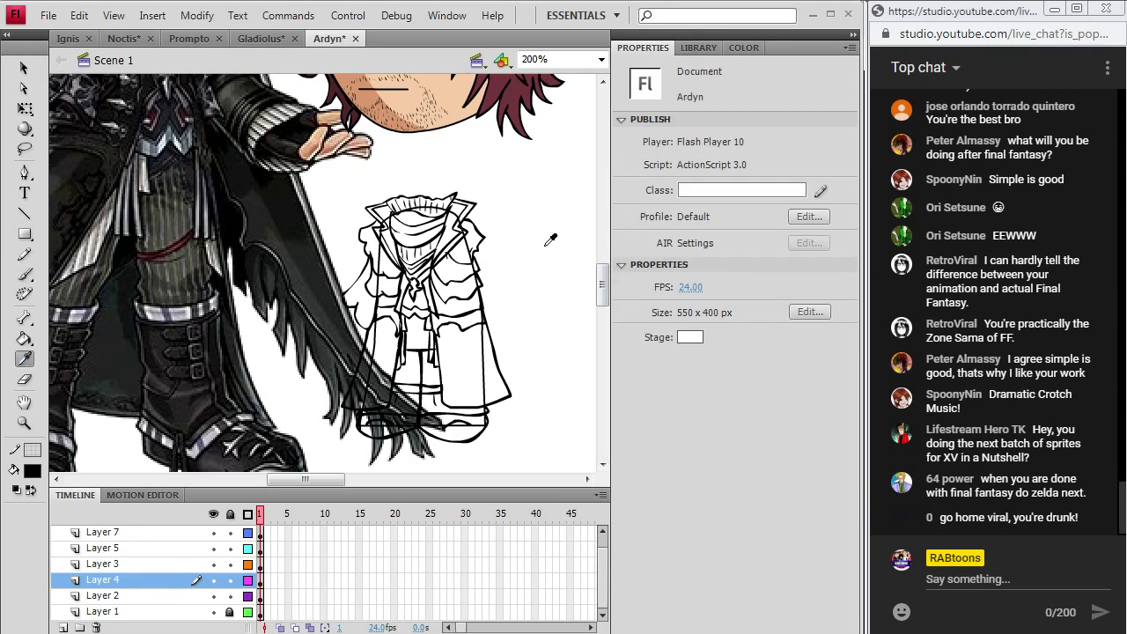
pyautogui.moveTo(606, 304)
pyautogui.mouseDown()
pyautogui.moveTo(606, 275)
pyautogui.moveTo(607, 308)
pyautogui.moveTo(611, 292)
pyautogui.mouseUp()
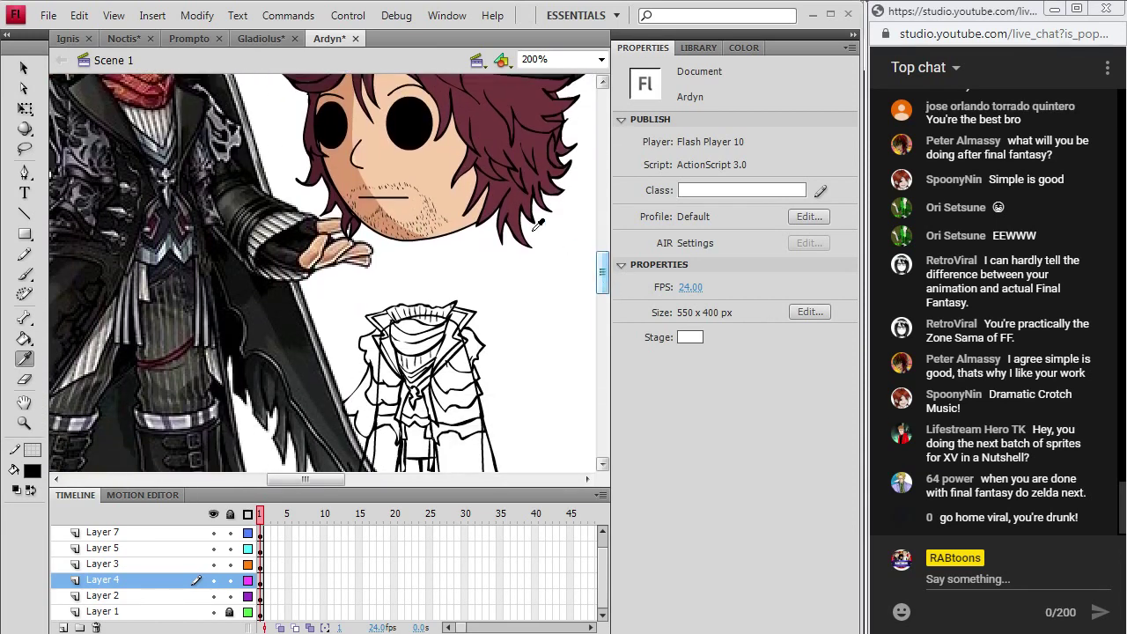
pyautogui.press('k')
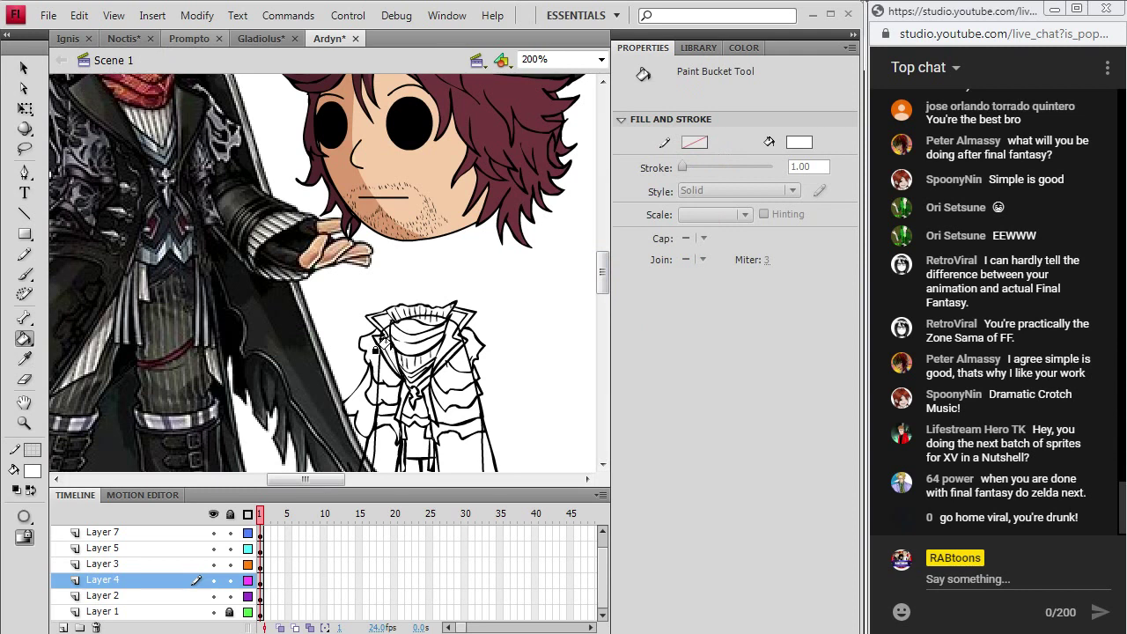
pyautogui.press('i')
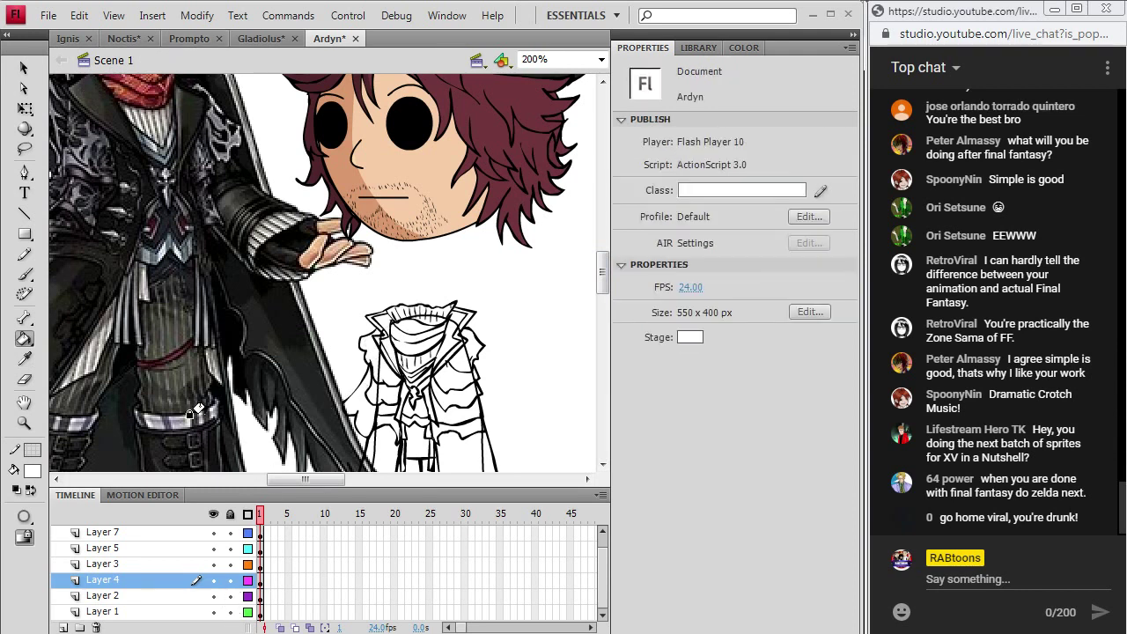
pyautogui.click(97, 96)
pyautogui.click(375, 345)
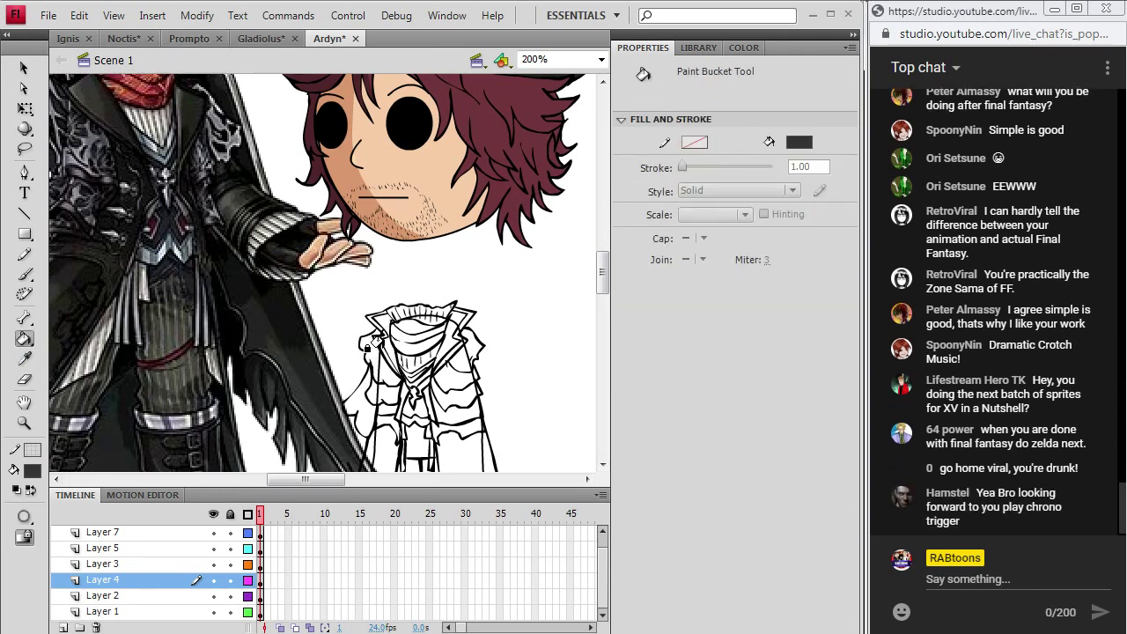
pyautogui.click(378, 335)
pyautogui.click(387, 326)
pyautogui.click(411, 310)
pyautogui.click(454, 315)
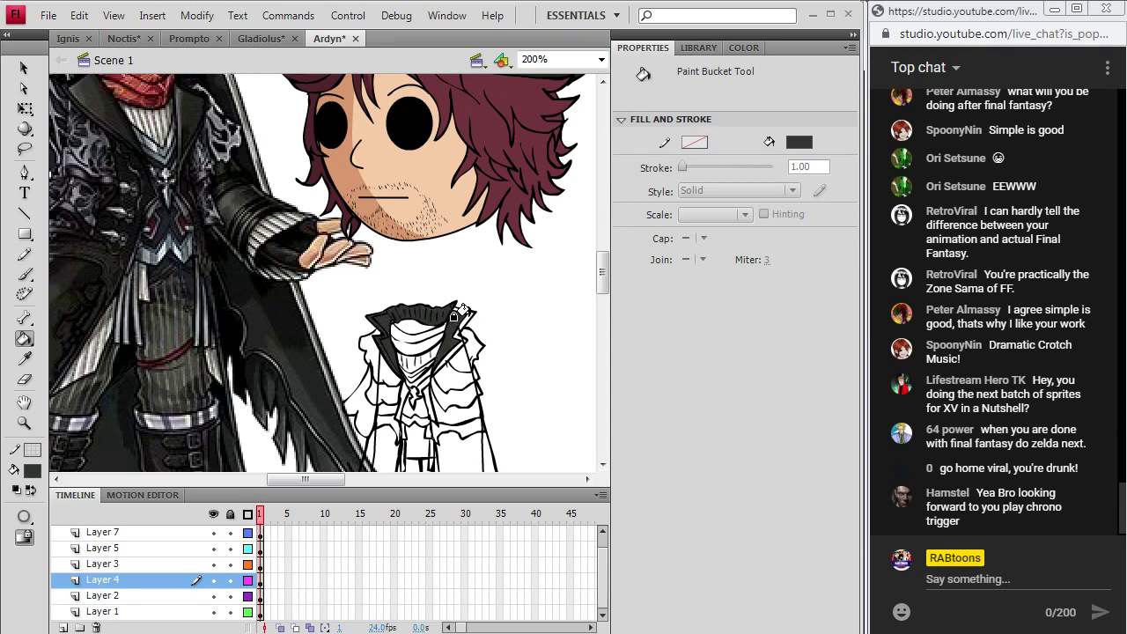
pyautogui.click(458, 339)
# - Touch up the black linework around the collar and lapels with the Brush tool
pyautogui.click(25, 422)
pyautogui.moveTo(368, 353); pyautogui.dragTo(488, 265)
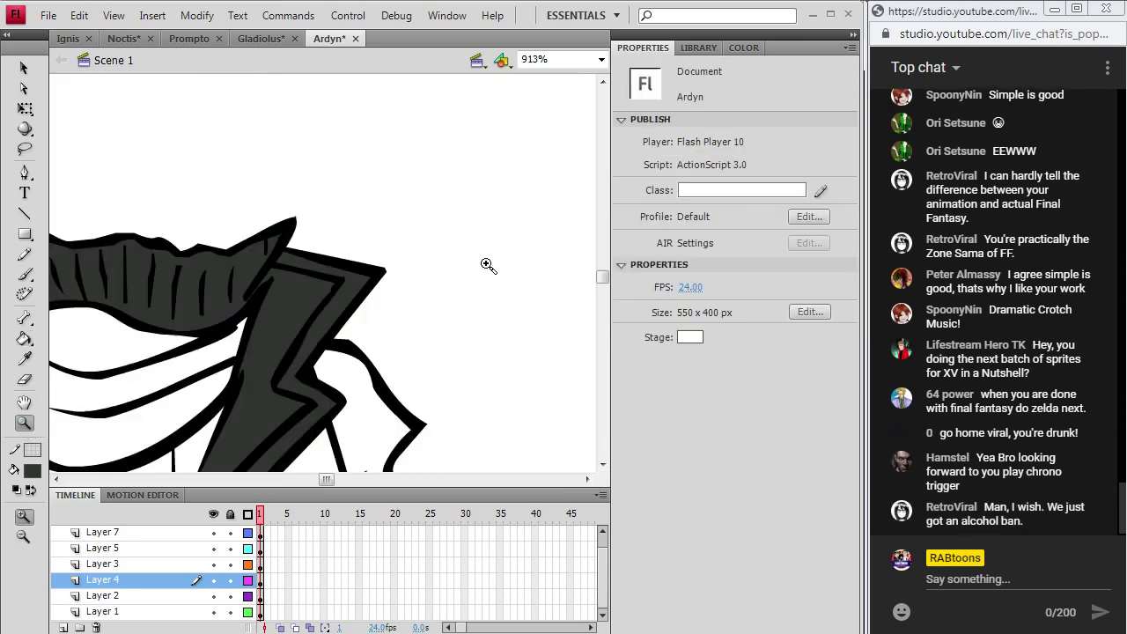
pyautogui.click(32, 471)
pyautogui.click(32, 291)
pyautogui.click(25, 274)
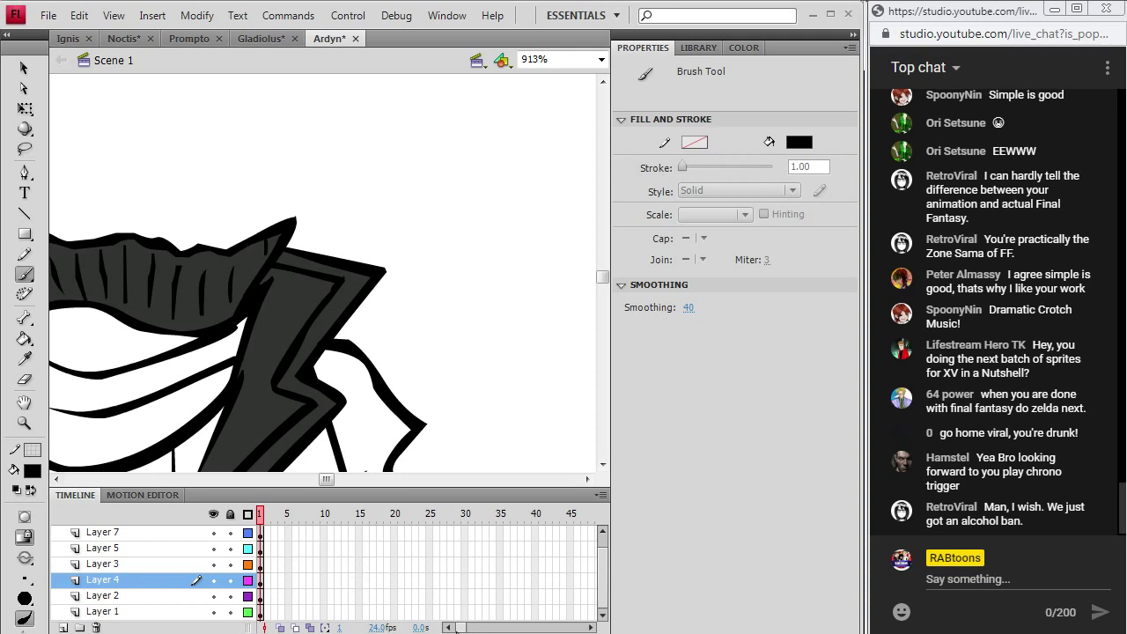
pyautogui.moveTo(327, 480); pyautogui.dragTo(321, 487)
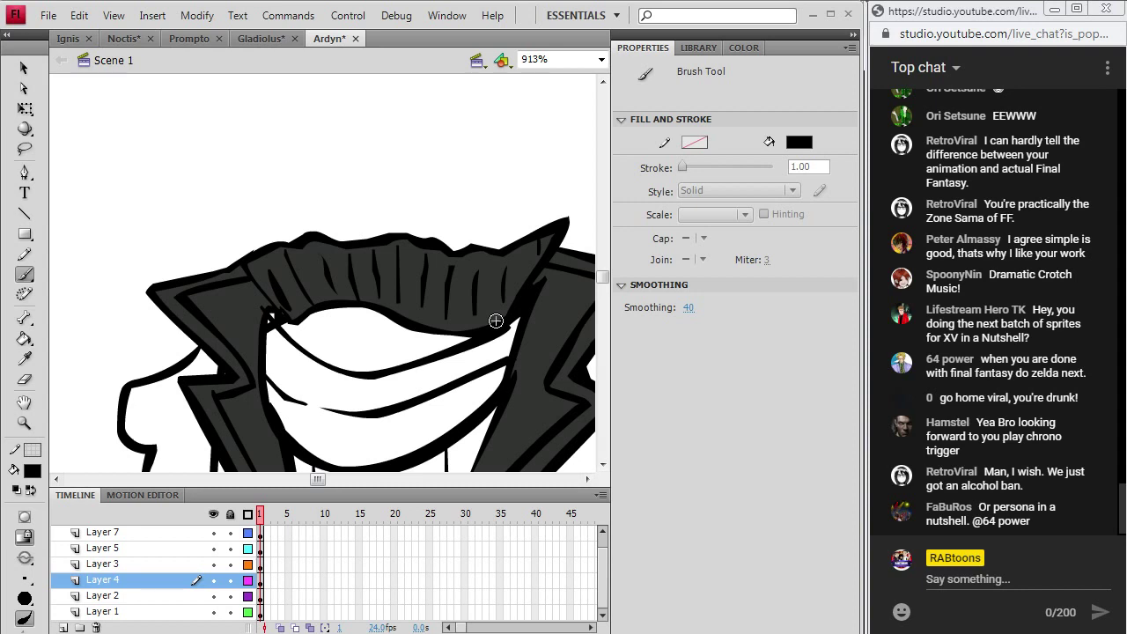
pyautogui.click(24, 423)
pyautogui.click(601, 59)
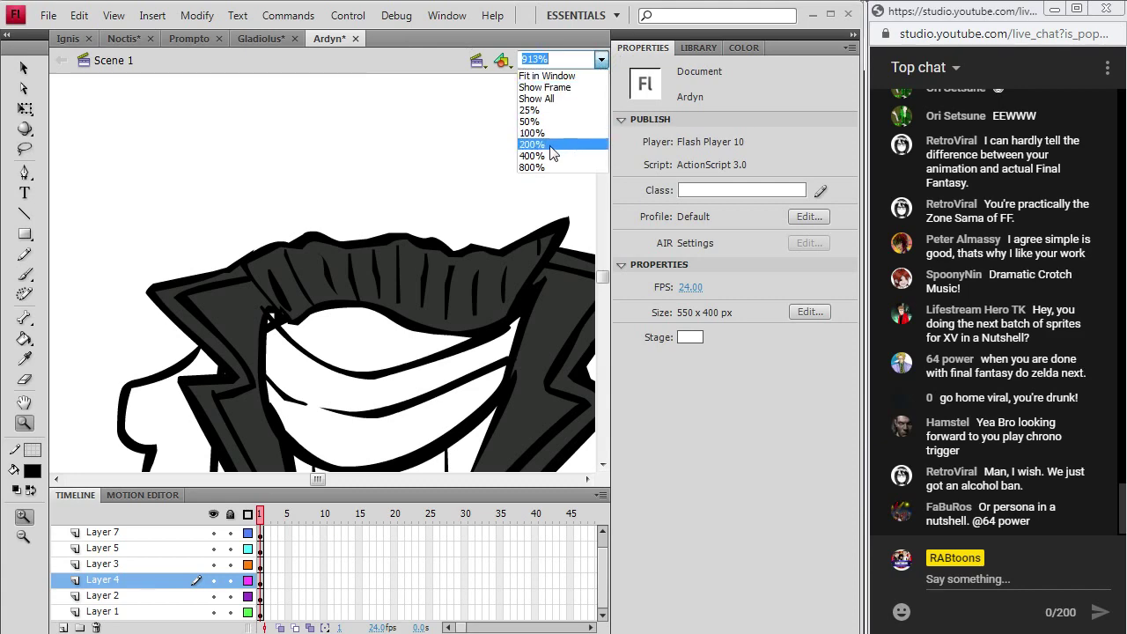
pyautogui.click(546, 144)
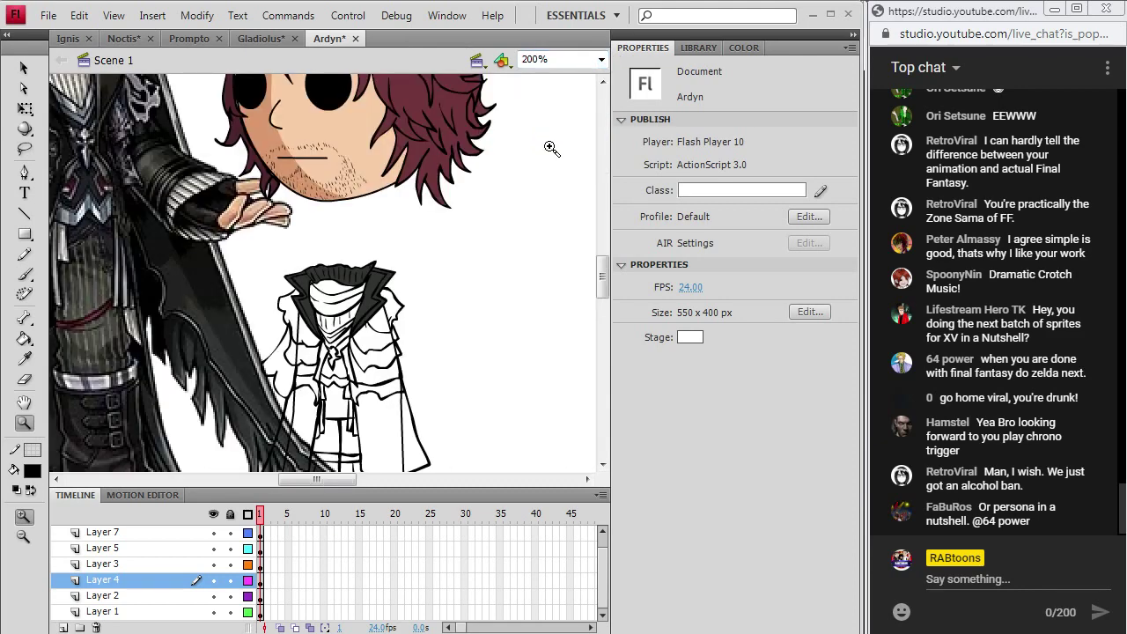
# - Sample the dark red of the reference scarf and fill all folds of the character's scarf with it
pyautogui.scroll(5, 585, 229)
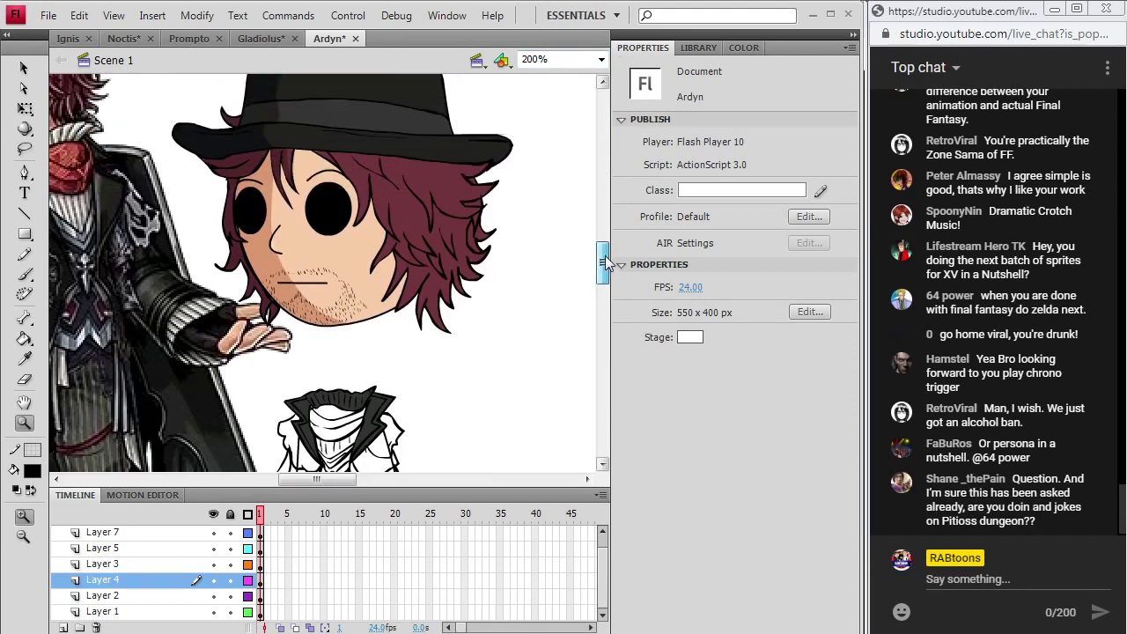
pyautogui.hscroll(-3, 331, 464)
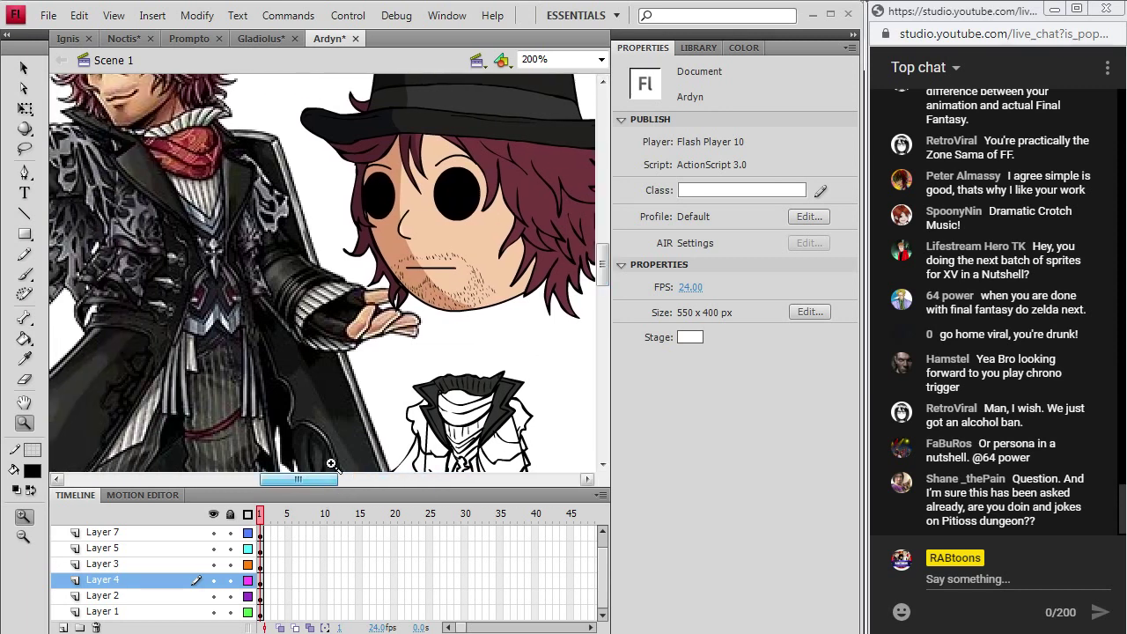
pyautogui.click(24, 358)
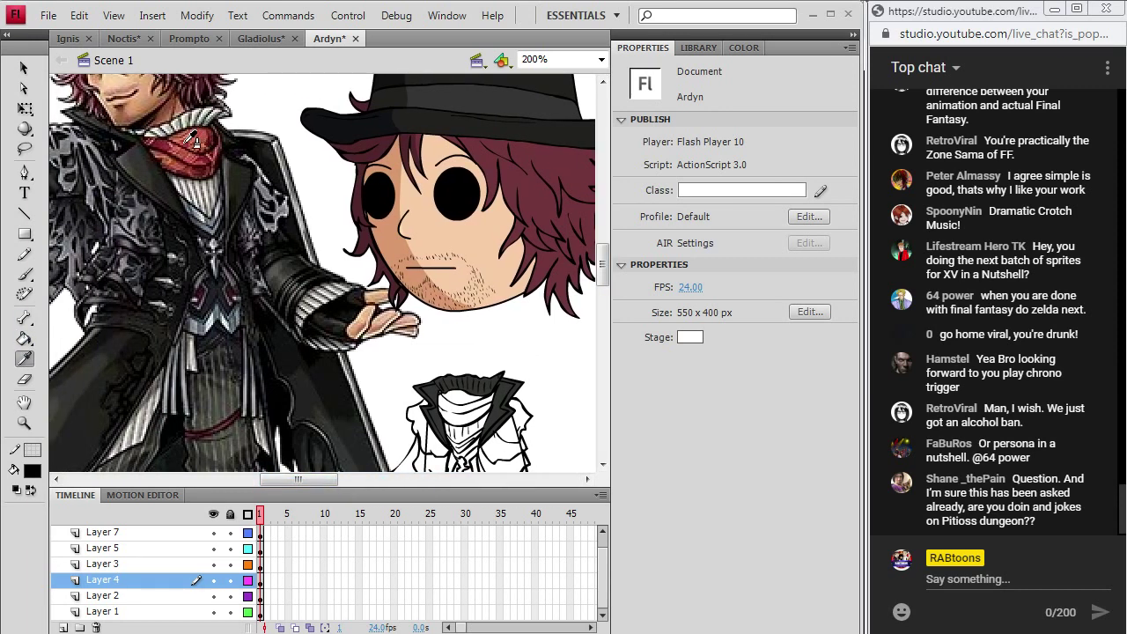
pyautogui.click(194, 139)
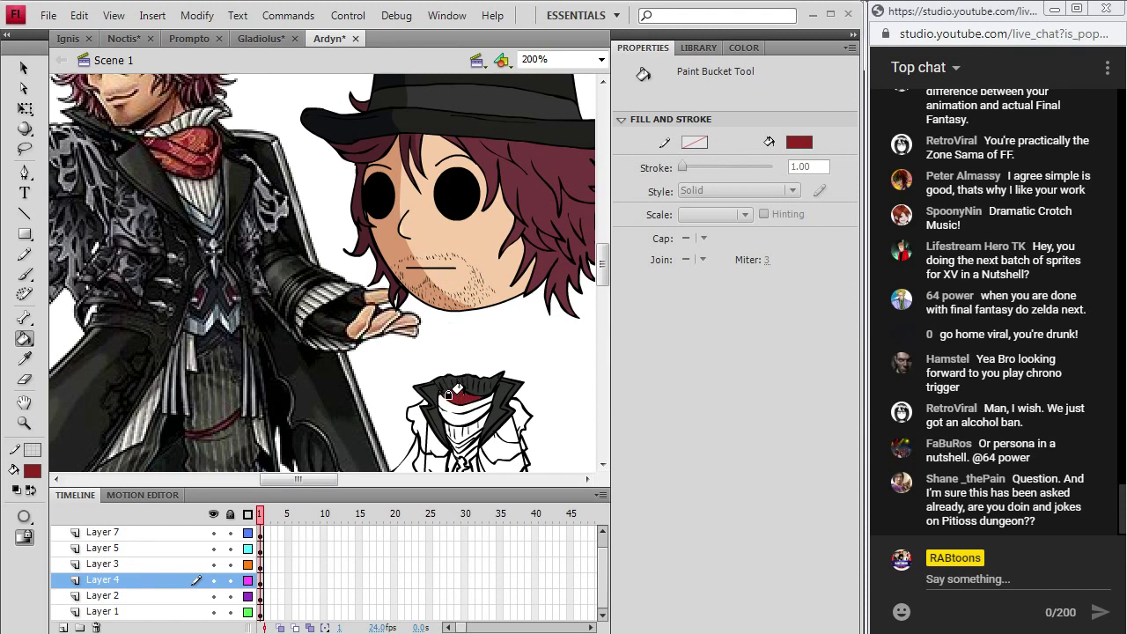
pyautogui.click(443, 401)
pyautogui.click(26, 273)
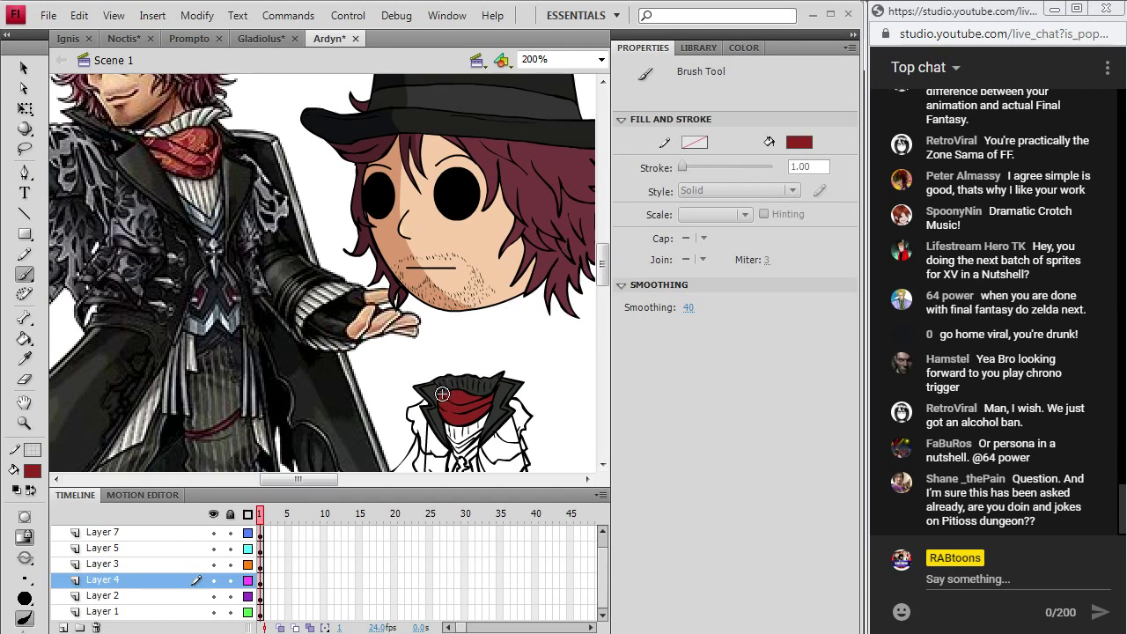
# - Sample the light grey of the reference shirt and fill the ruffled collar and the shirt below the scarf
pyautogui.click(24, 359)
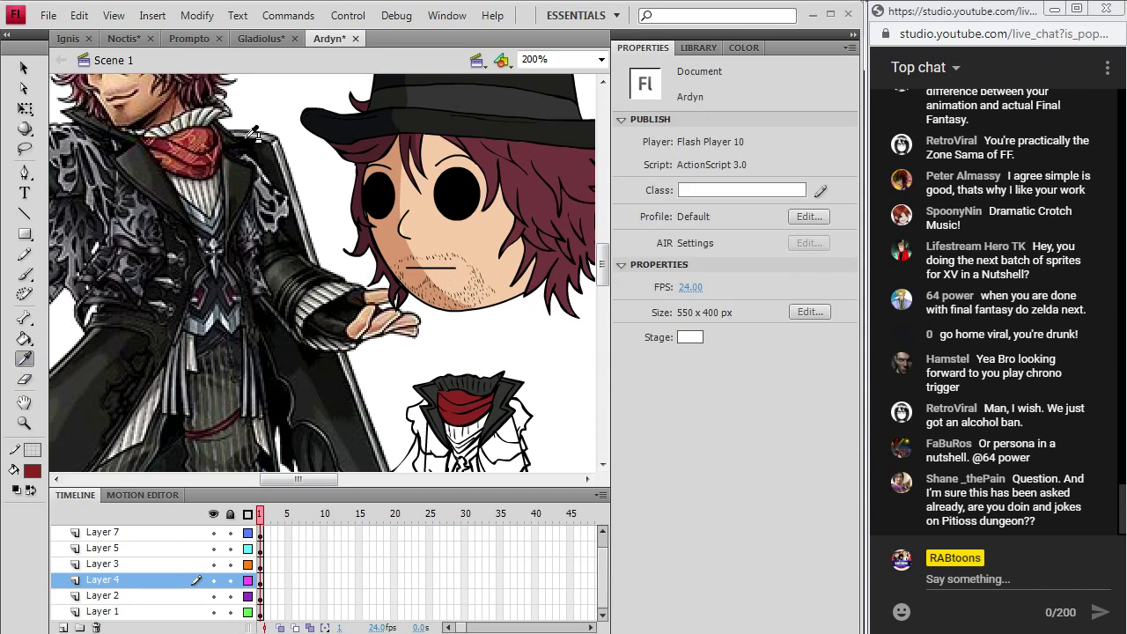
pyautogui.click(205, 192)
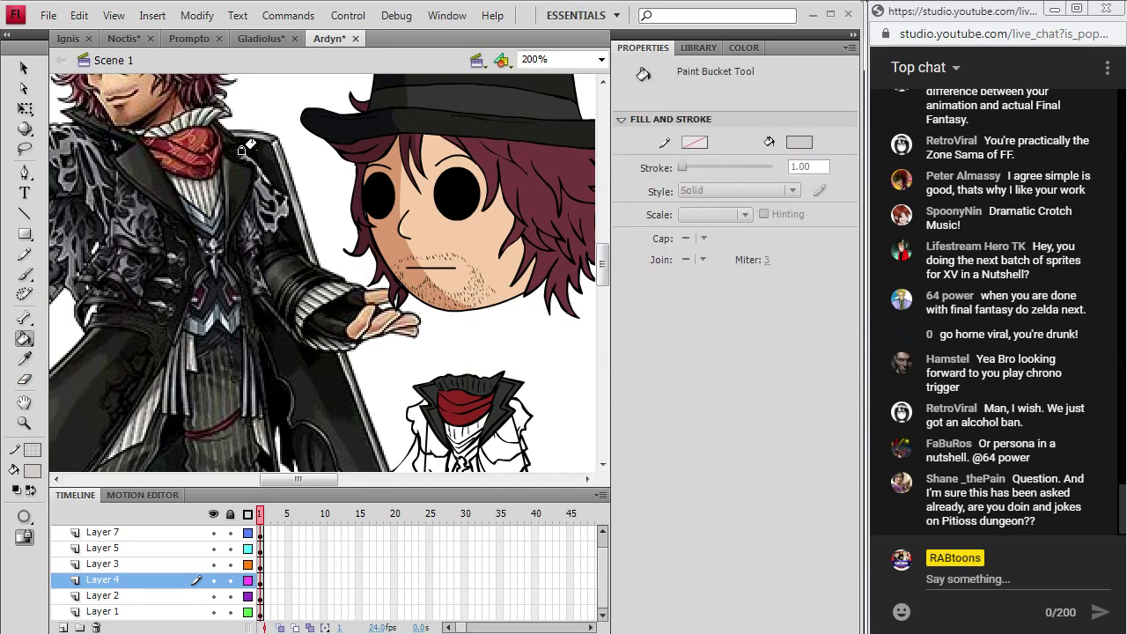
pyautogui.click(470, 385)
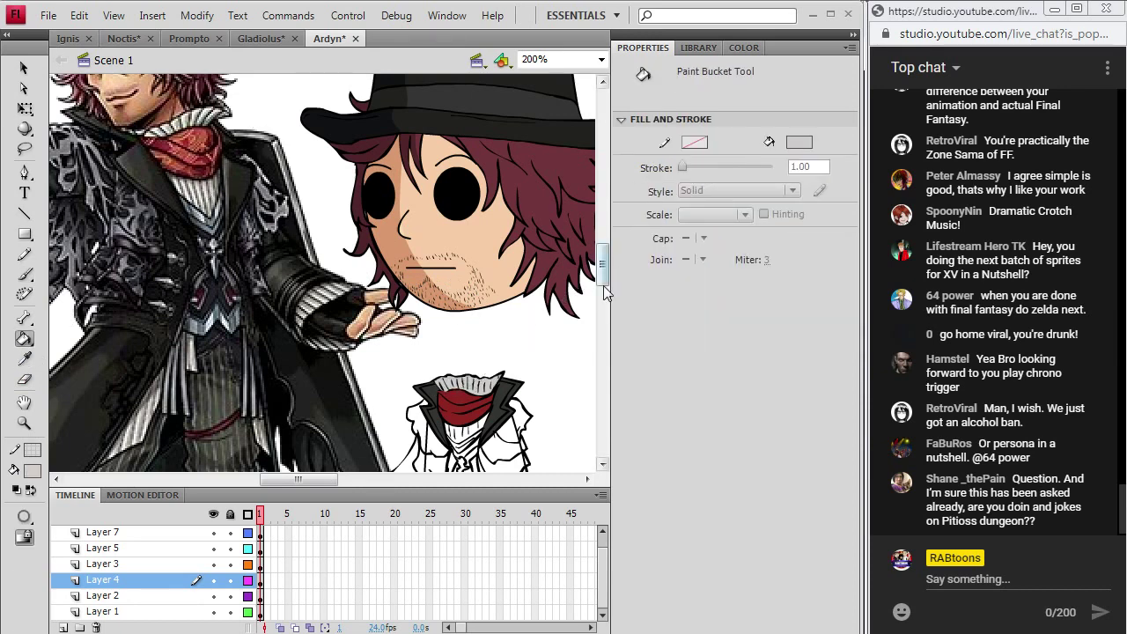
pyautogui.scroll(-3, 602, 281)
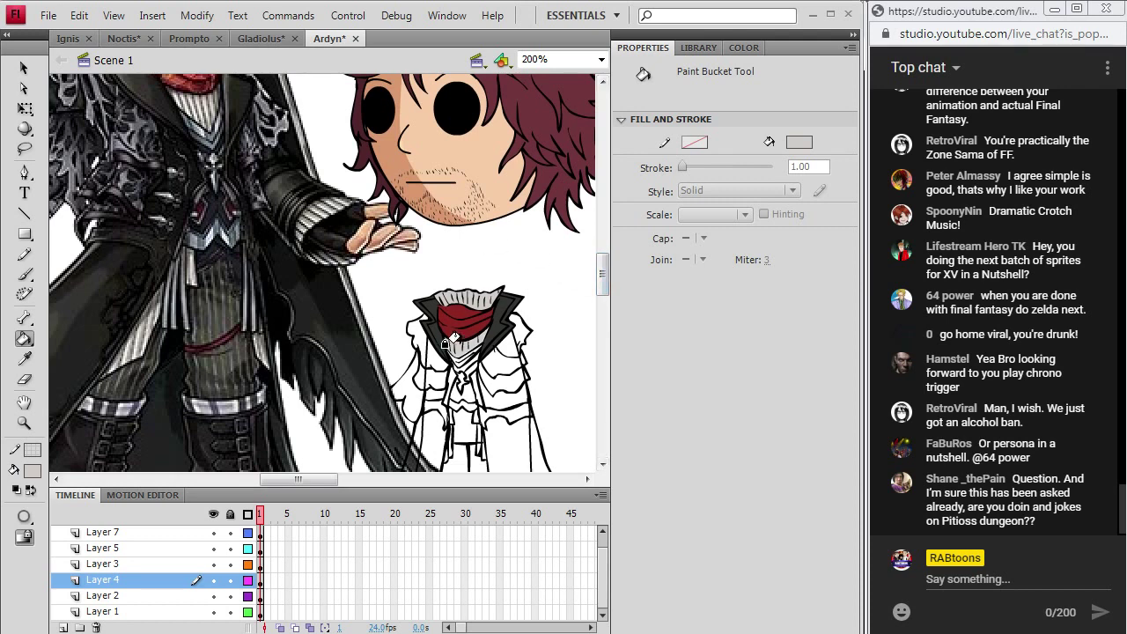
# - Fill the V-shaped vest trim and chest emblem with greys sampled from the reference, and sample the dark vest colour
pyautogui.click(25, 359)
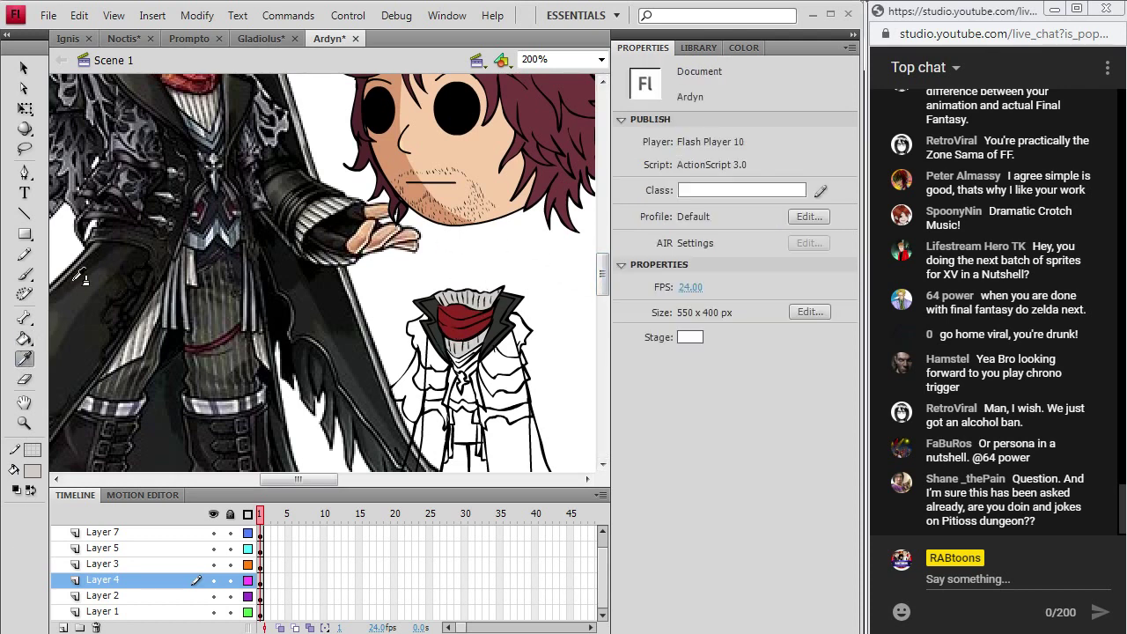
pyautogui.click(214, 143)
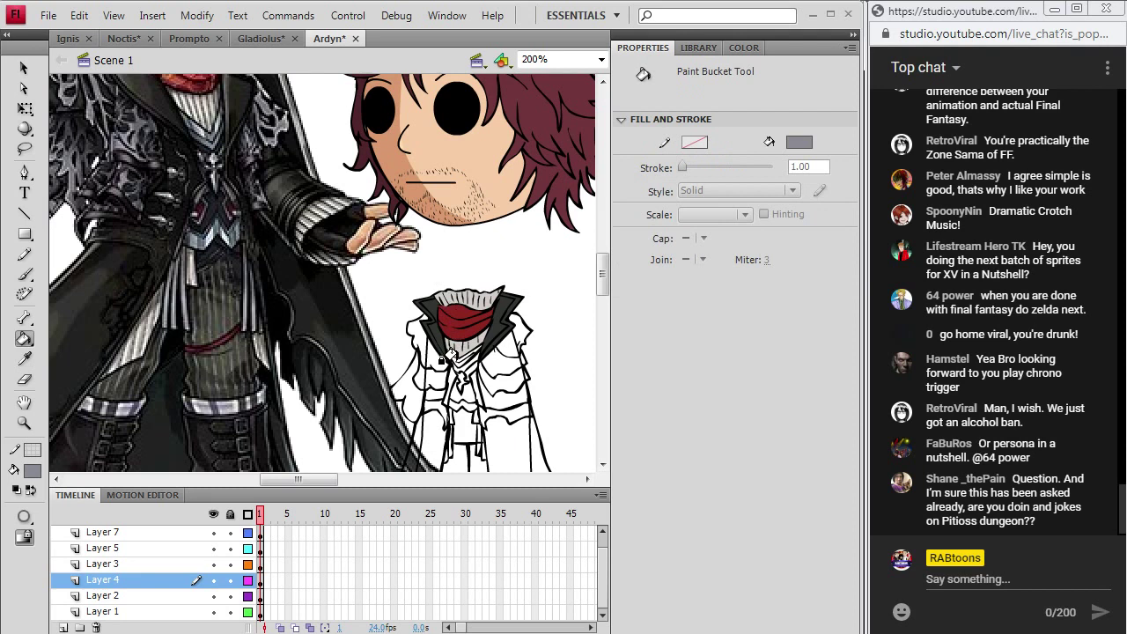
pyautogui.press('i')
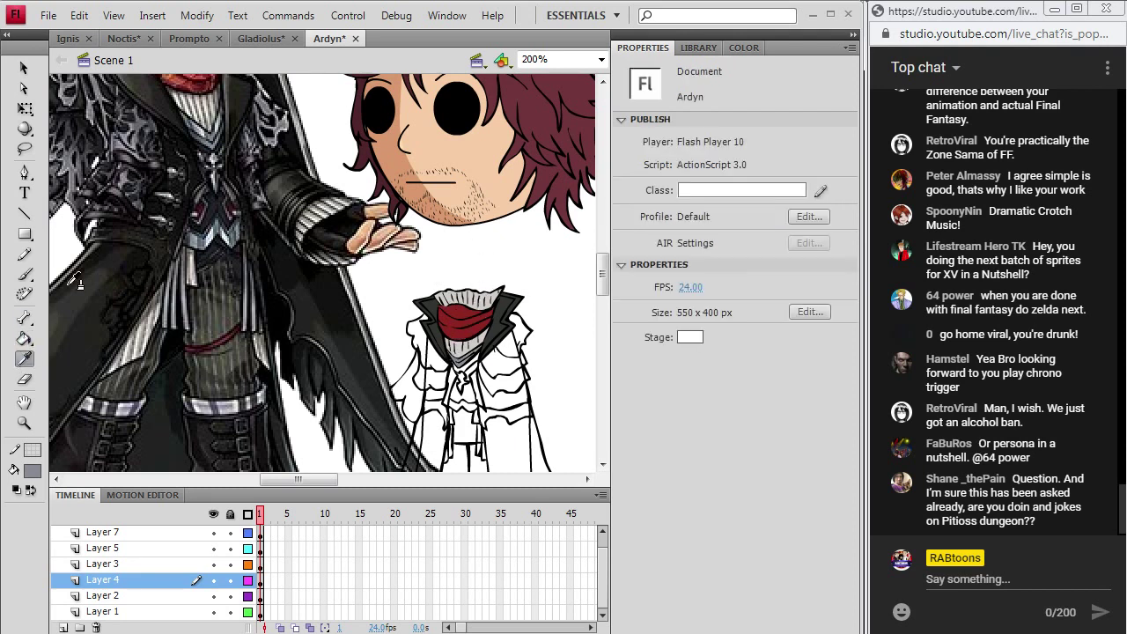
pyautogui.click(215, 176)
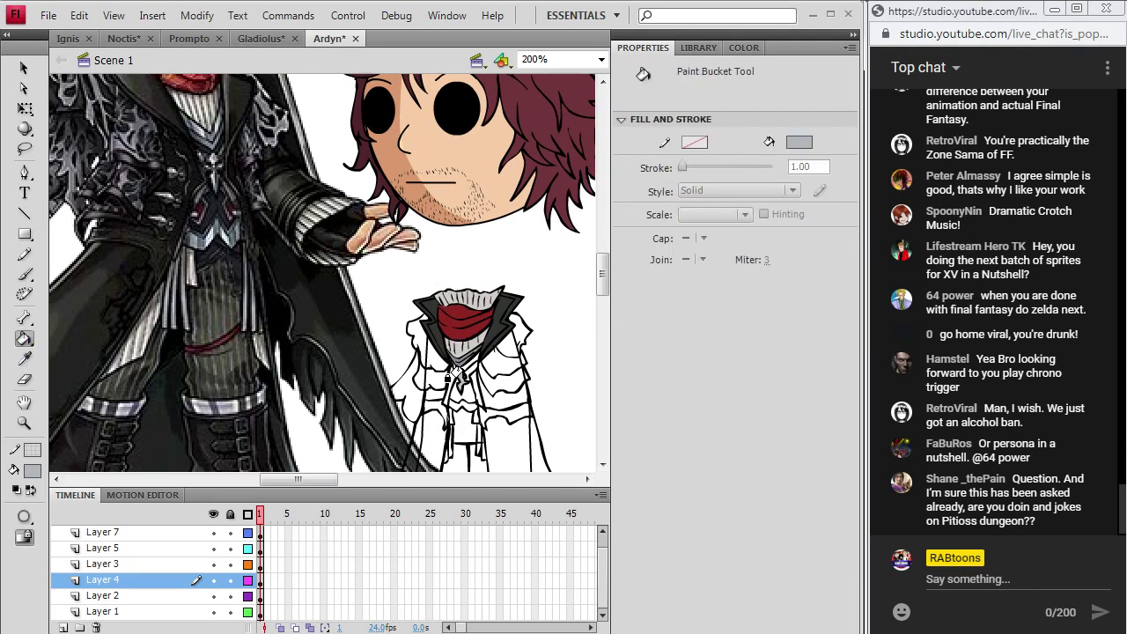
pyautogui.press('i')
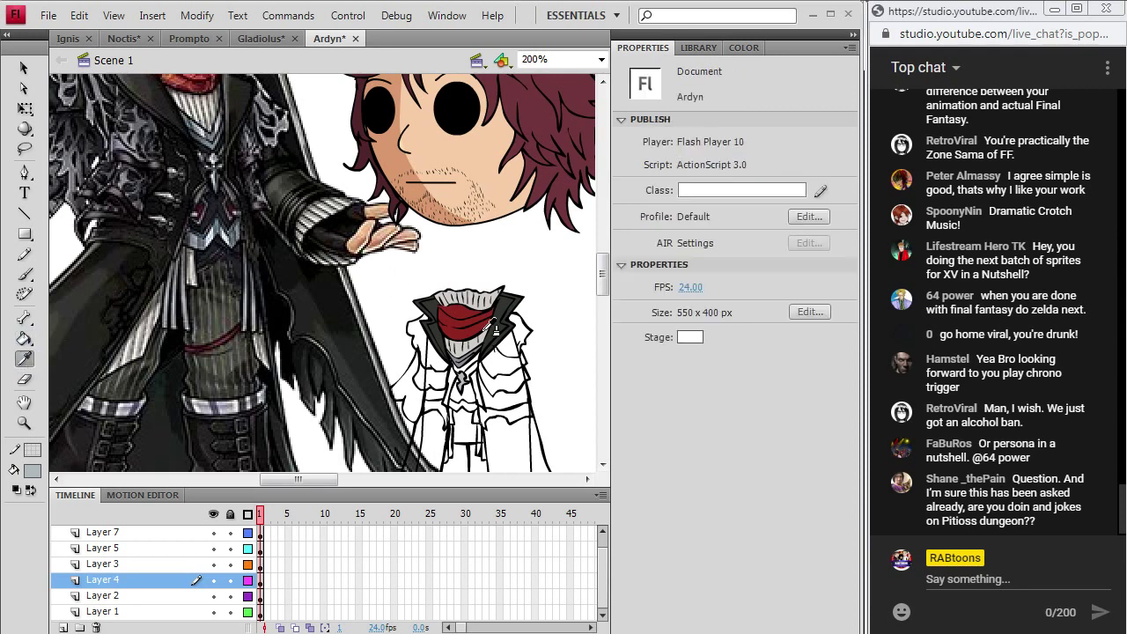
pyautogui.click(211, 209)
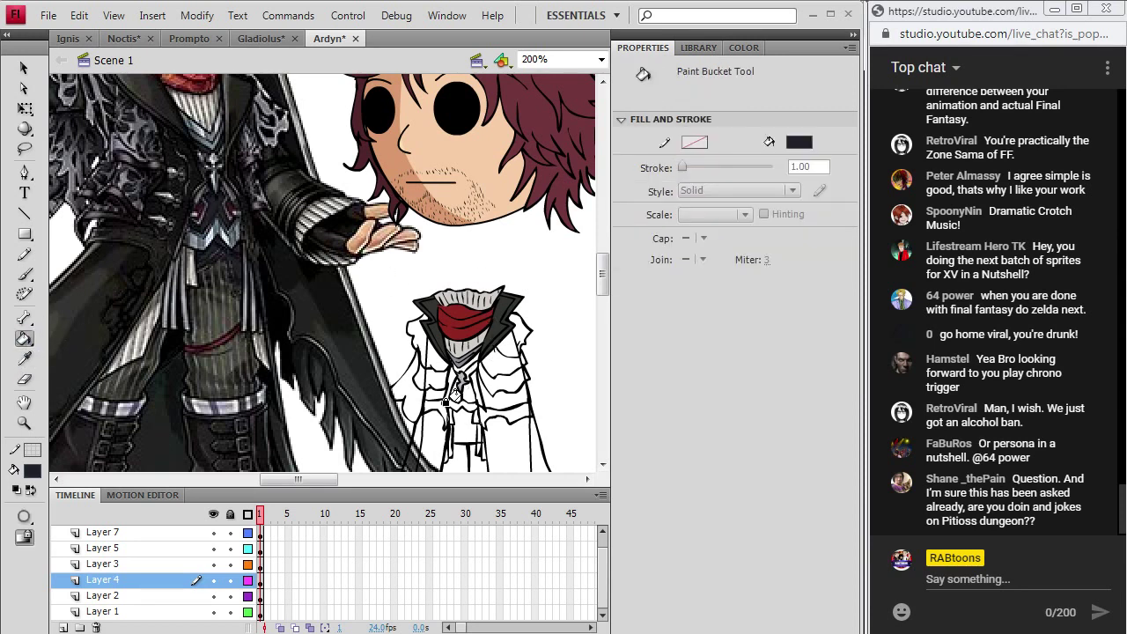
# - Switch to iTunes, skip to the next track, and return to the Flash drawing
pyautogui.hotkey('alt', 'Tab')
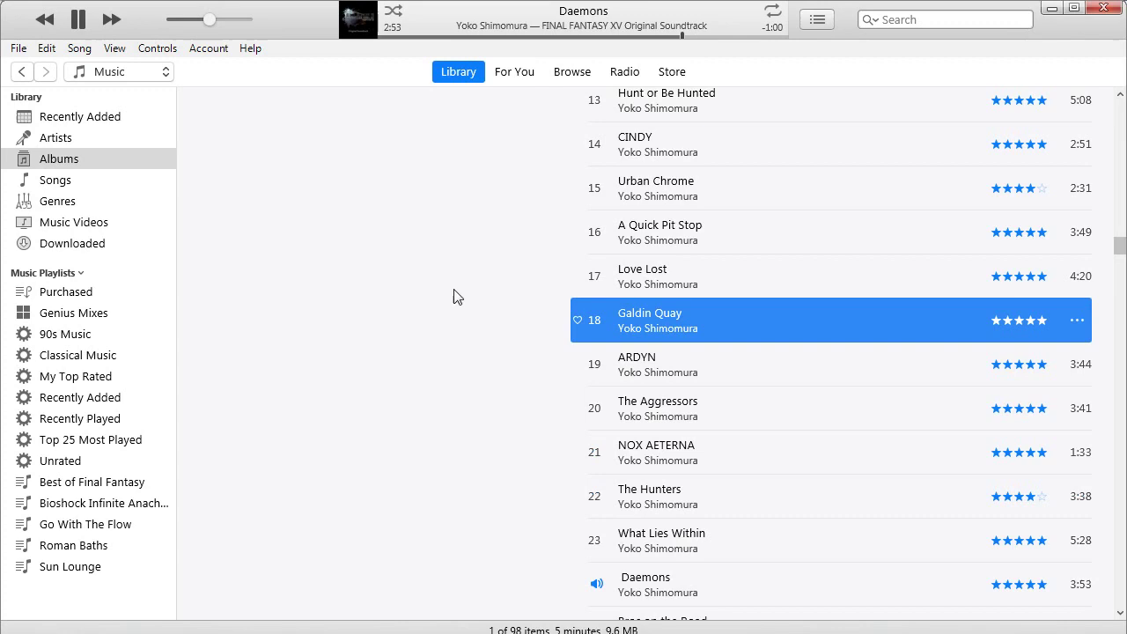
pyautogui.click(112, 20)
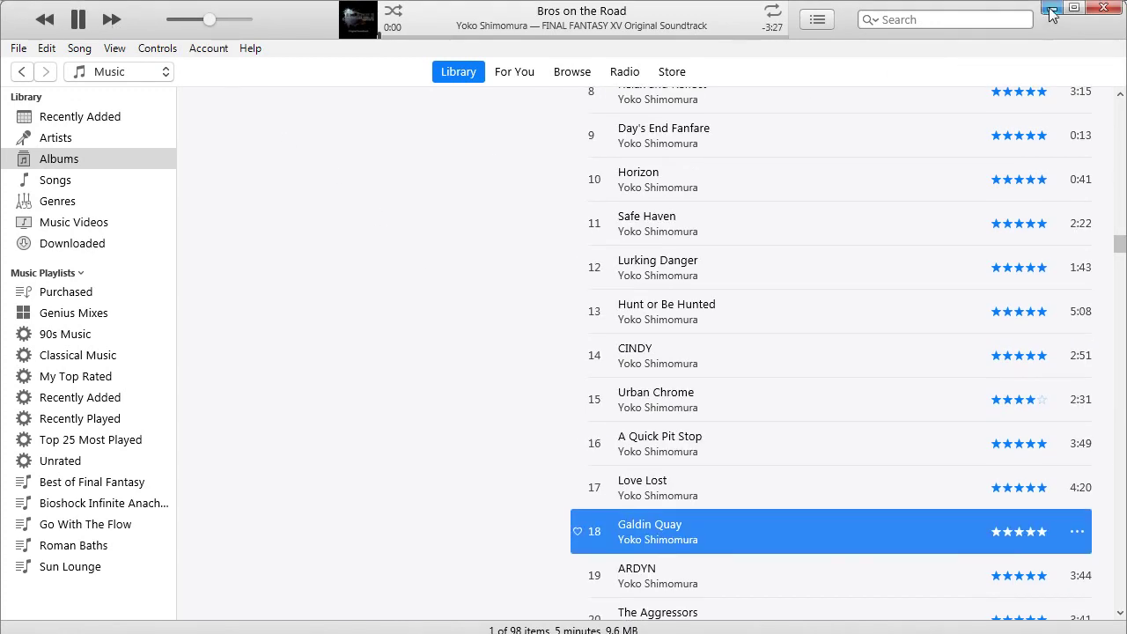
pyautogui.click(1052, 9)
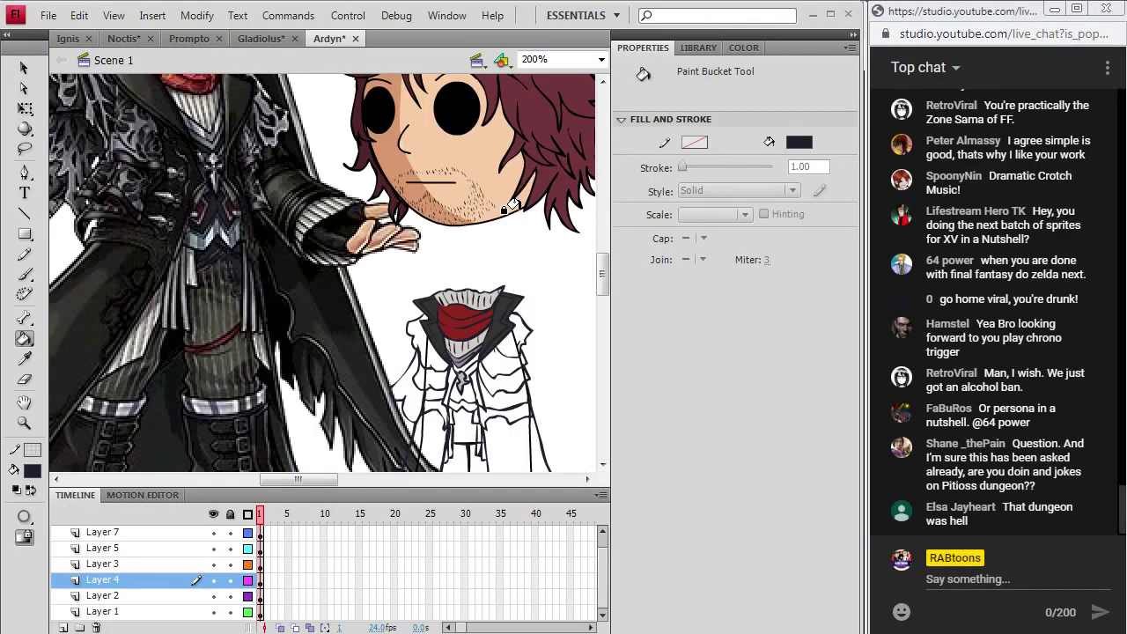
# - Try filling both coat tails with the dark colour sampled from the reference coat, and undo the two fills
pyautogui.press('i')
pyautogui.click(95, 341)
pyautogui.click(426, 441)
pyautogui.click(500, 427)
pyautogui.moveTo(603, 278); pyautogui.dragTo(603, 293)
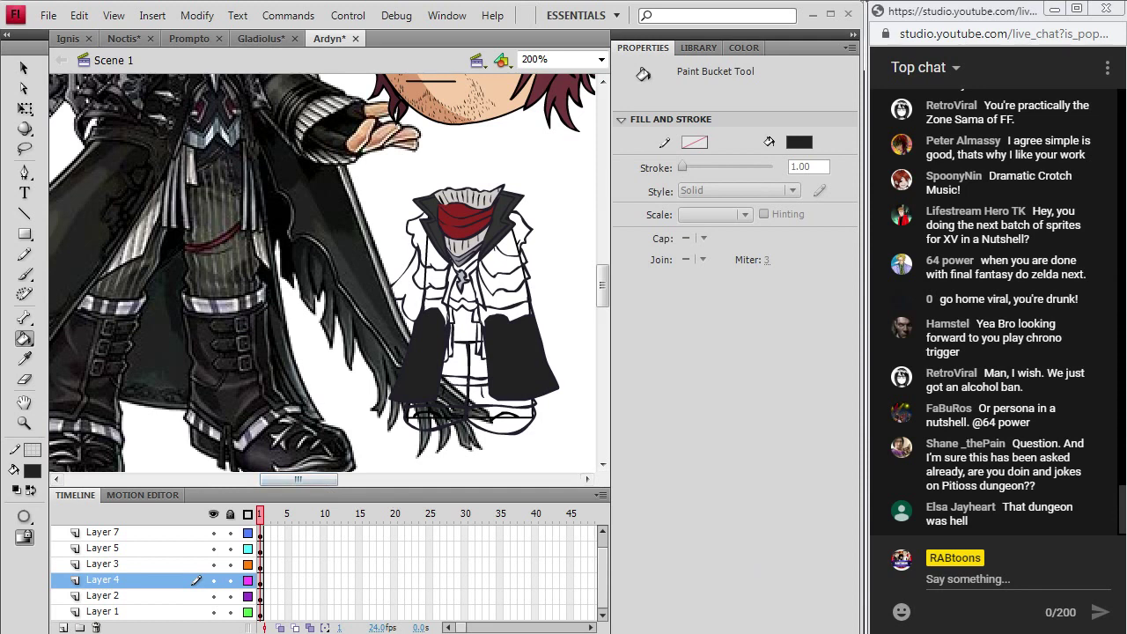
pyautogui.hotkey('ctrl', 'z')
pyautogui.hotkey('ctrl', 'z')
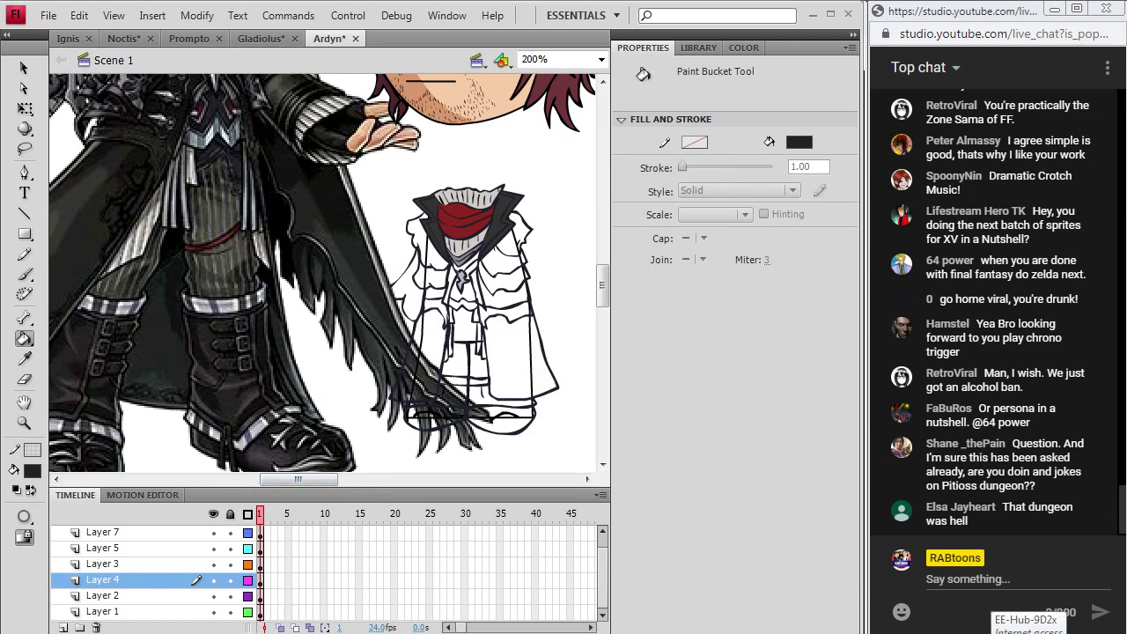
# - Select the outfit's outline artwork and recolour it to black (#000000)
pyautogui.press('v')
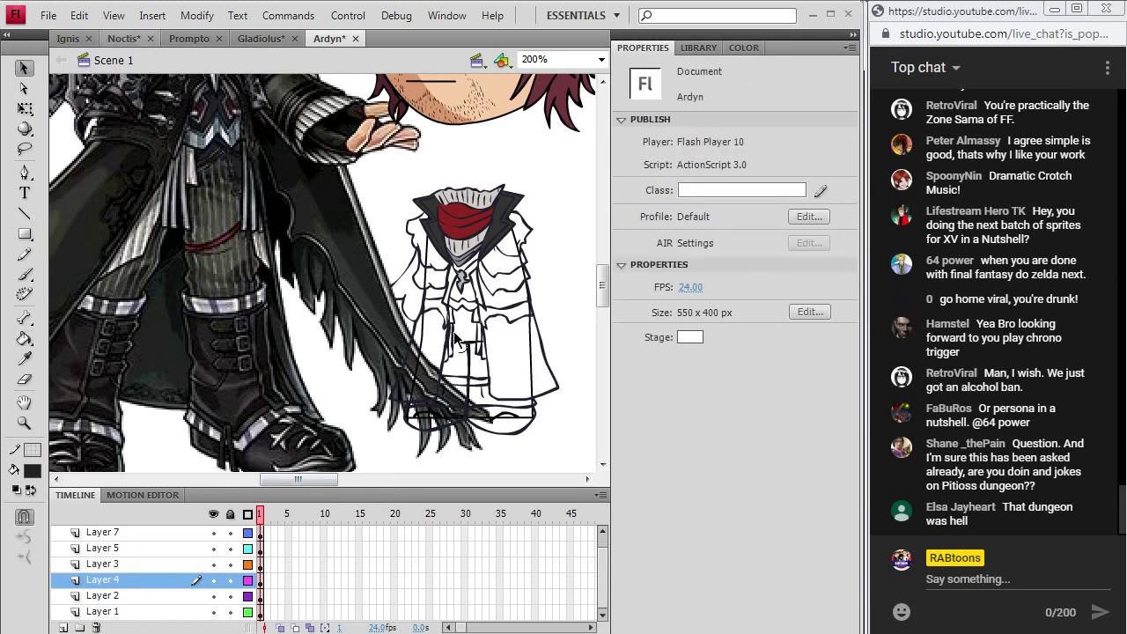
pyautogui.doubleClick(446, 361)
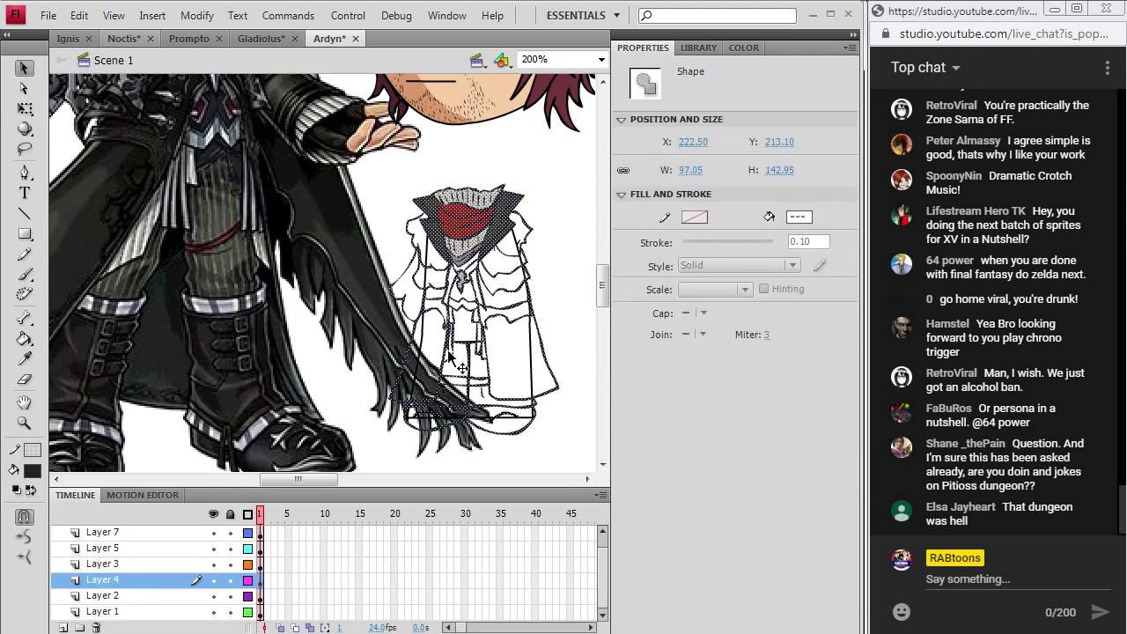
pyautogui.click(544, 289)
pyautogui.doubleClick(449, 342)
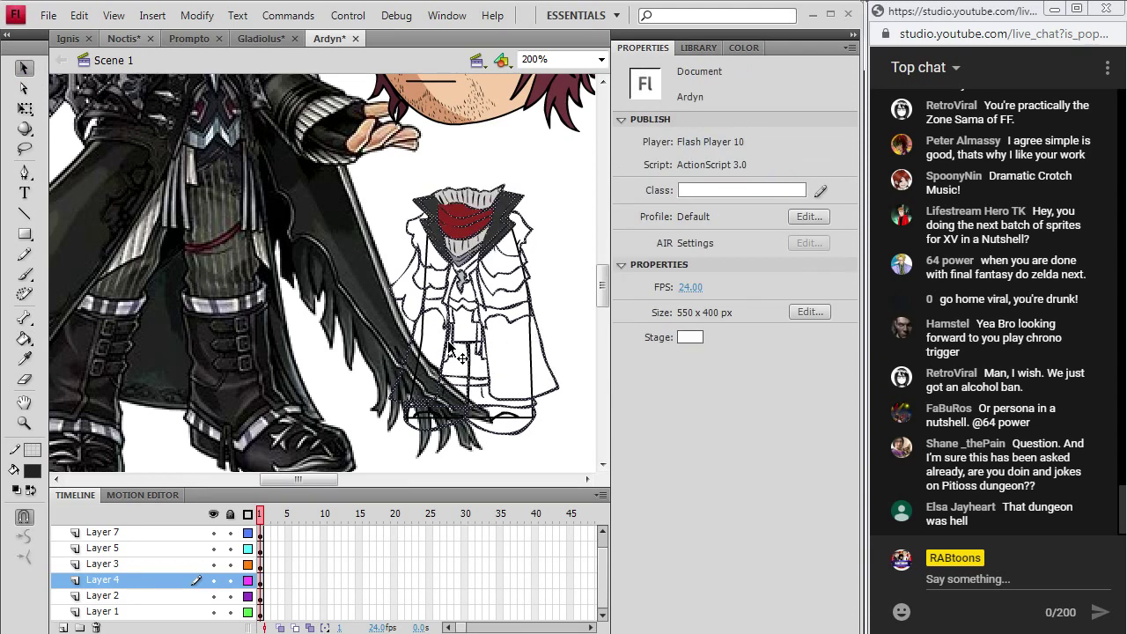
pyautogui.click(39, 467)
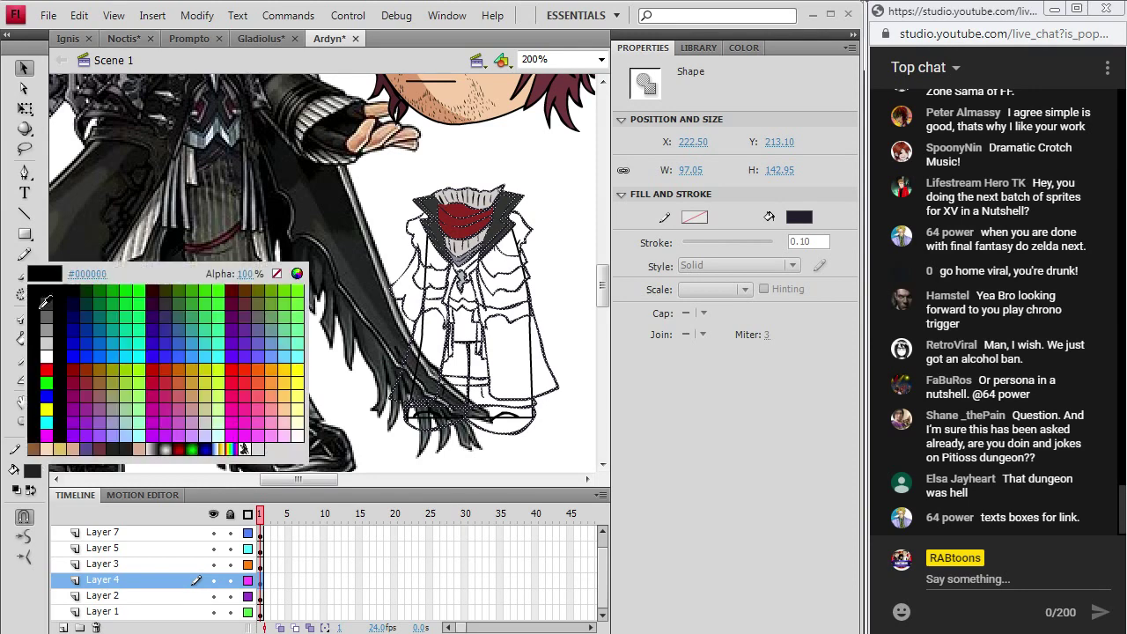
pyautogui.click(40, 295)
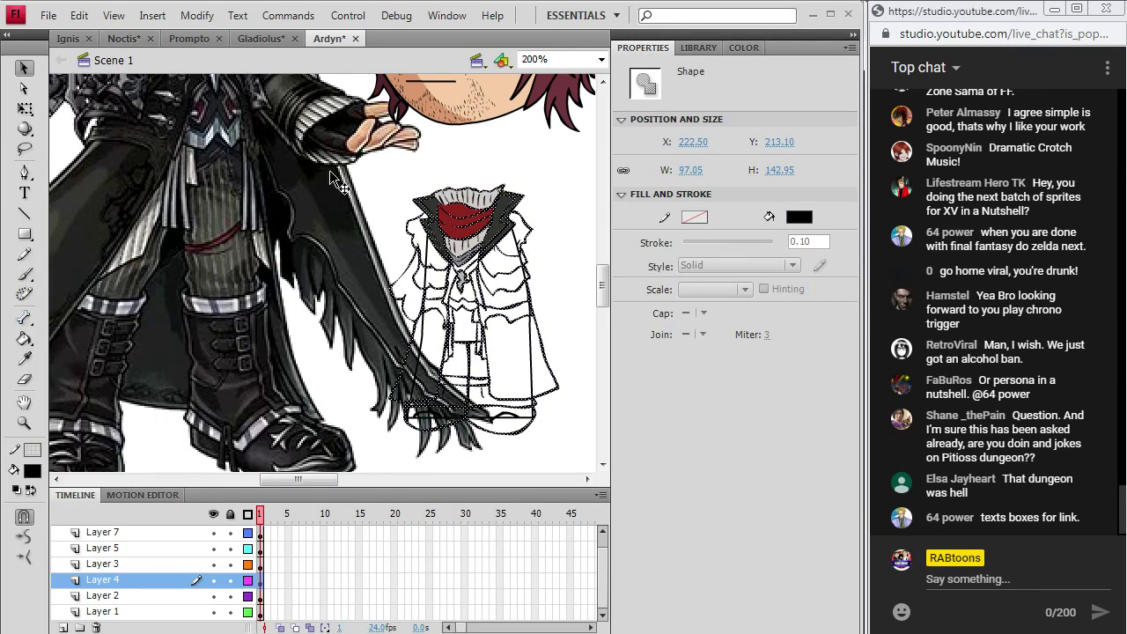
# - Fill both coat tails and the coat sections directly above them with dark tones sampled from the reference coat
pyautogui.click(227, 144)
pyautogui.click(23, 358)
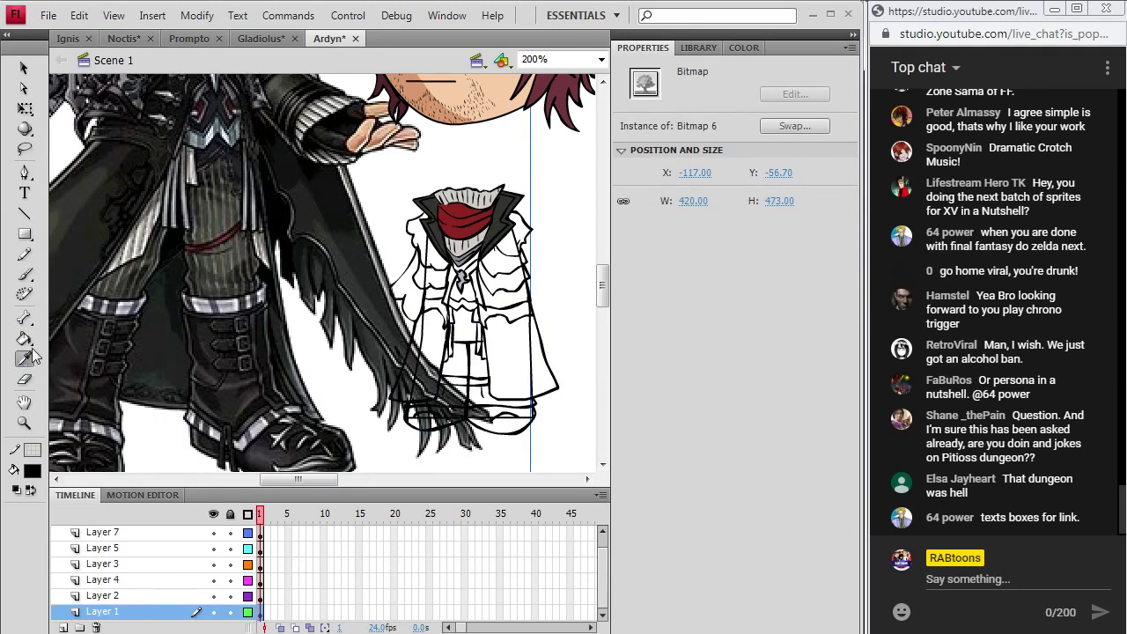
pyautogui.click(64, 236)
pyautogui.click(419, 354)
pyautogui.click(509, 343)
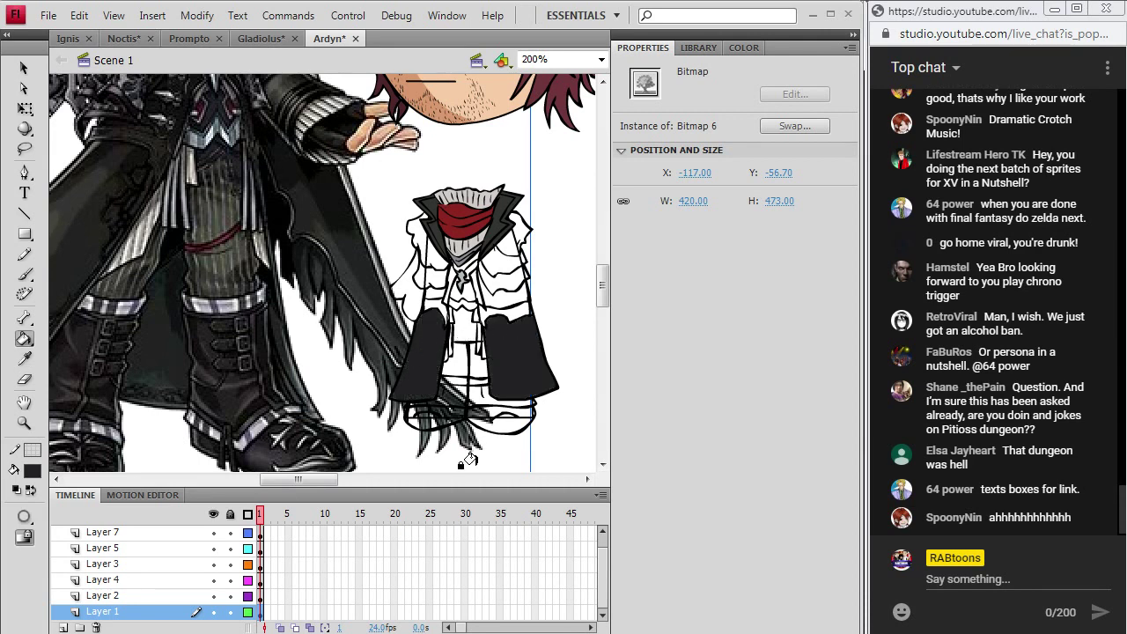
pyautogui.press('i')
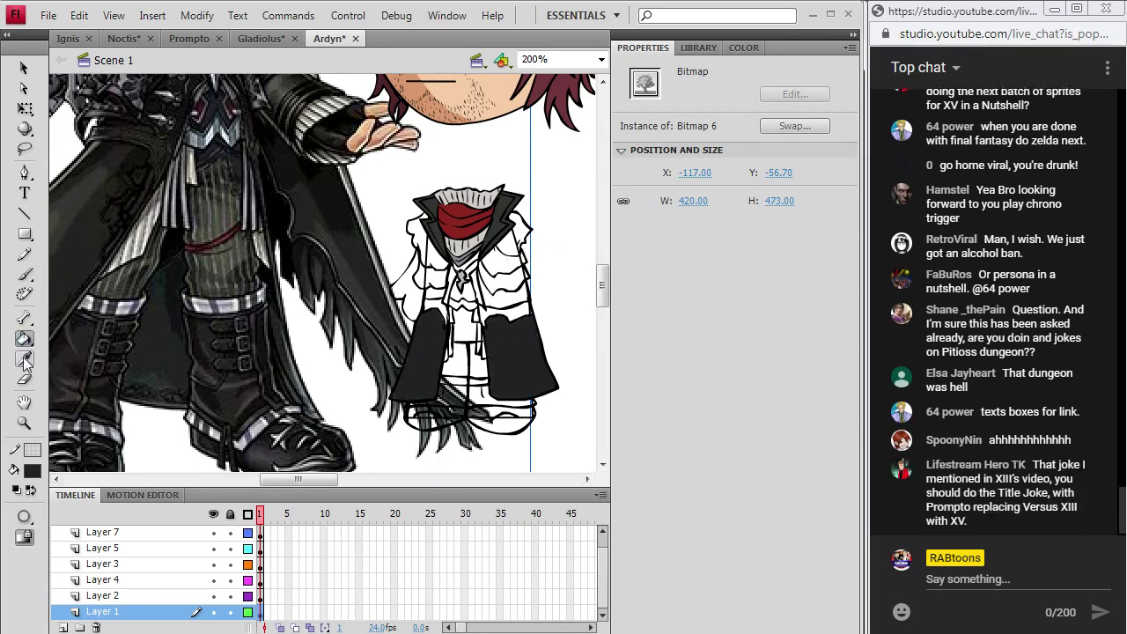
pyautogui.click(101, 130)
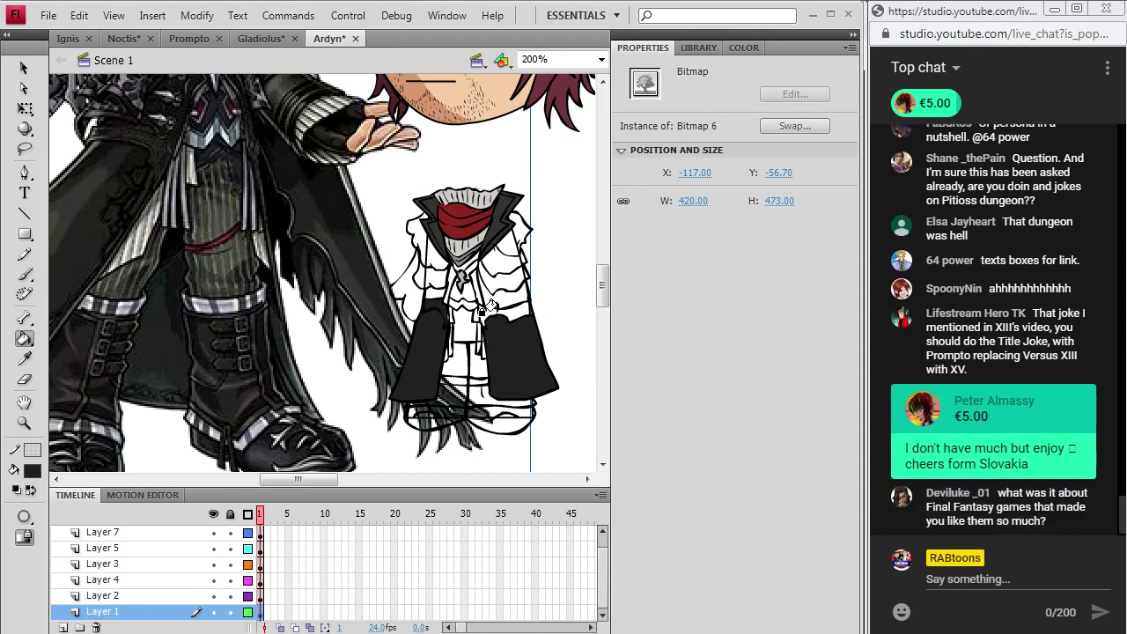
# - Sample the grey of the reference's striped shirt hem and fill the narrow shirt strip beside the trousers
pyautogui.click(26, 359)
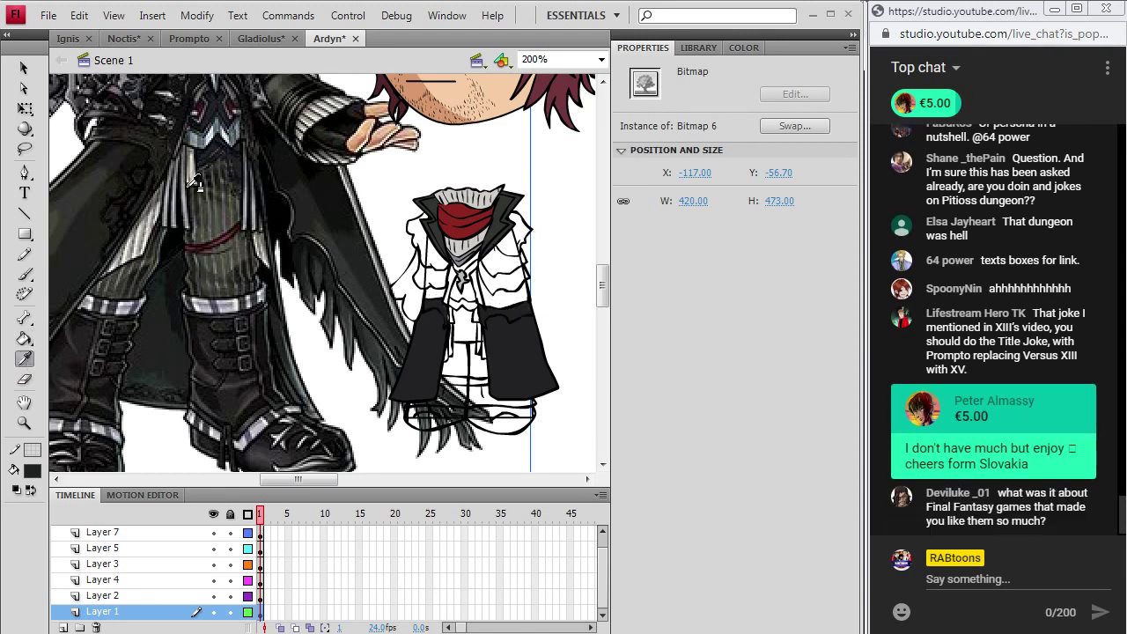
pyautogui.click(172, 216)
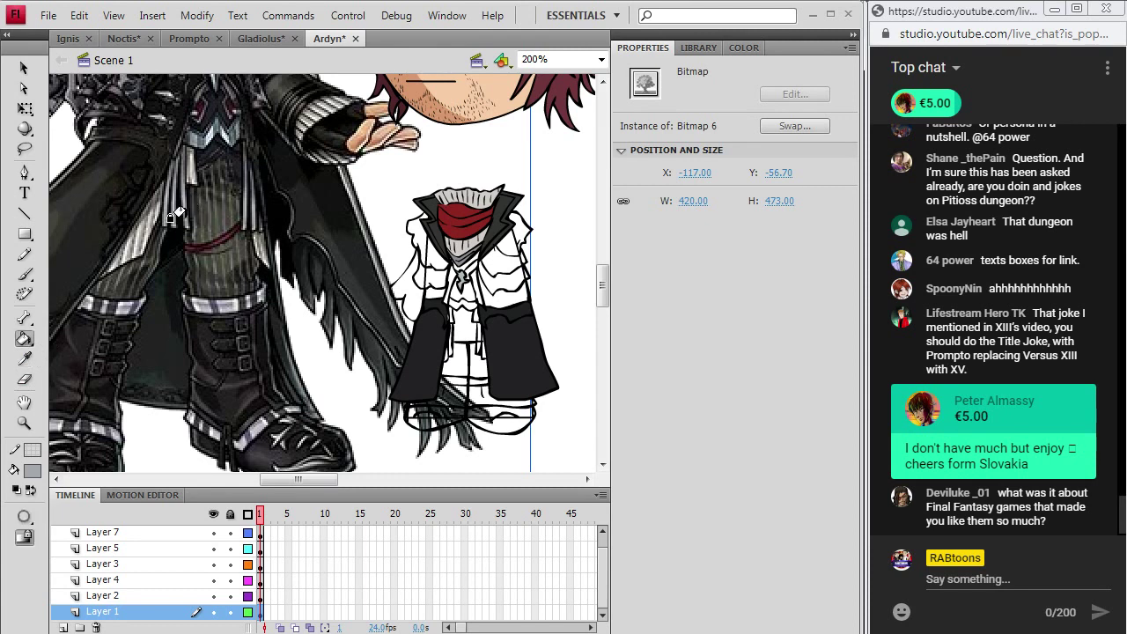
pyautogui.click(444, 342)
# - Sample the dark colour of the reference boot and fill the shafts of both boots
pyautogui.click(25, 359)
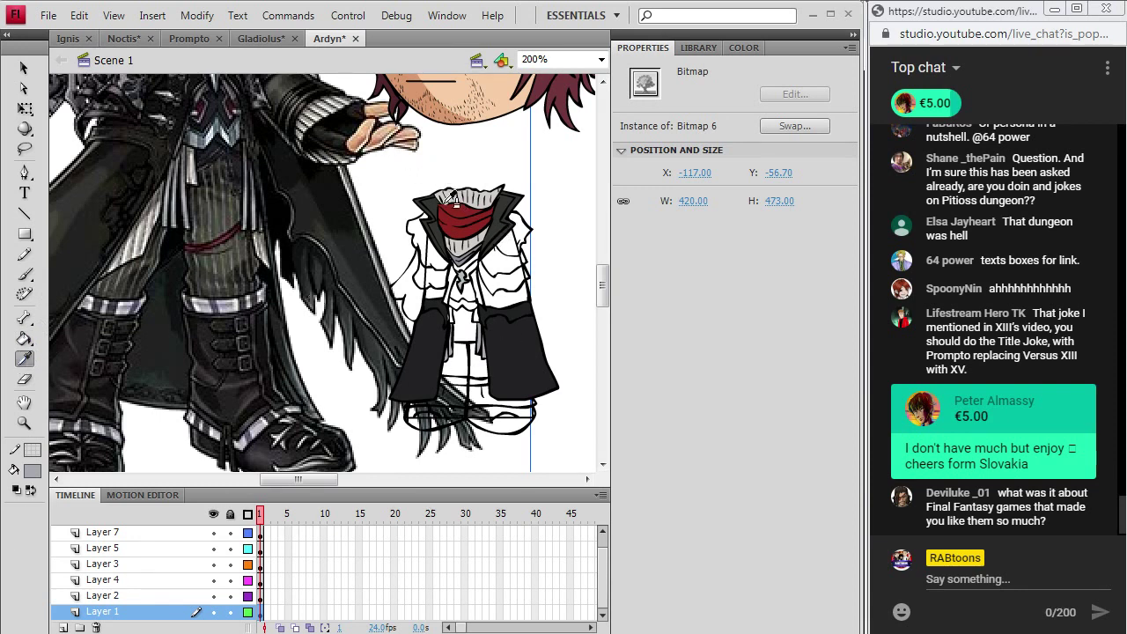
pyautogui.click(234, 392)
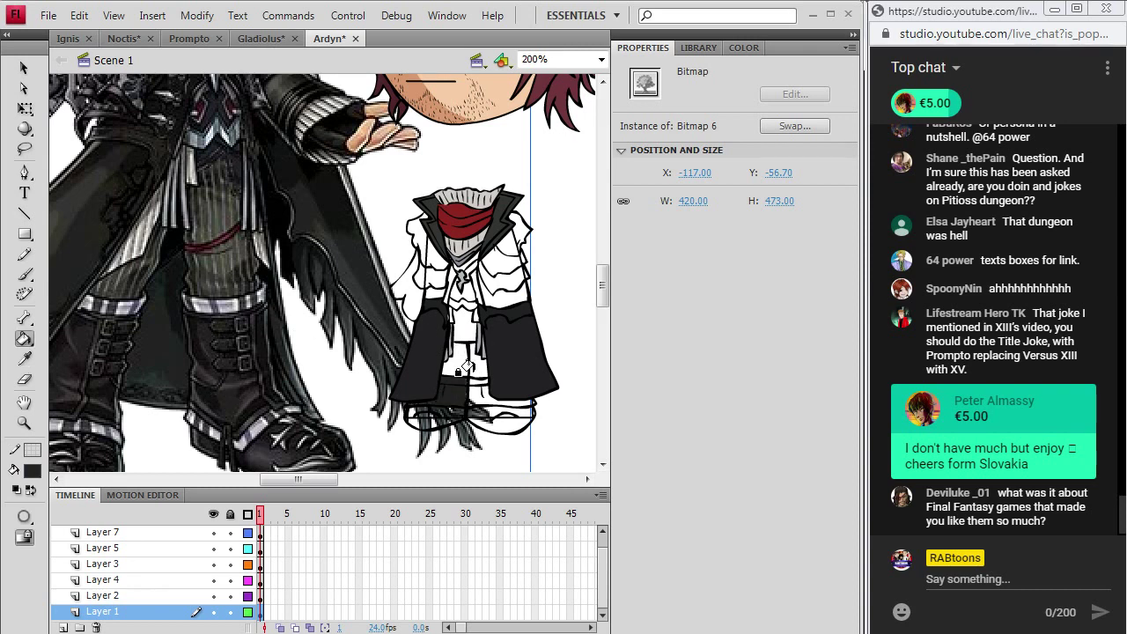
pyautogui.click(467, 385)
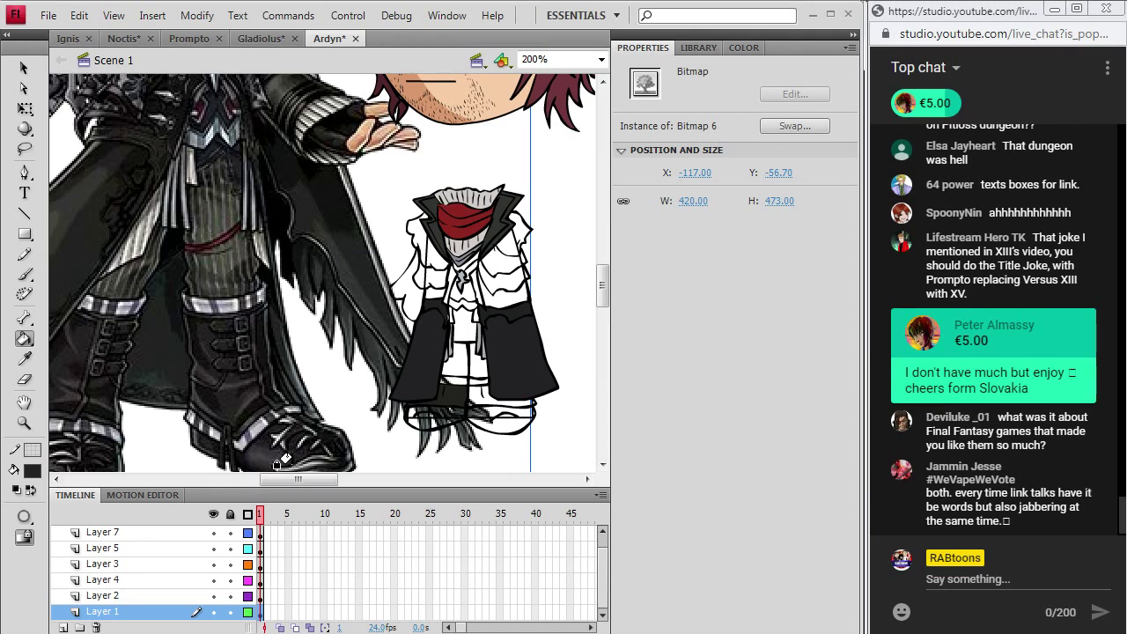
pyautogui.click(480, 396)
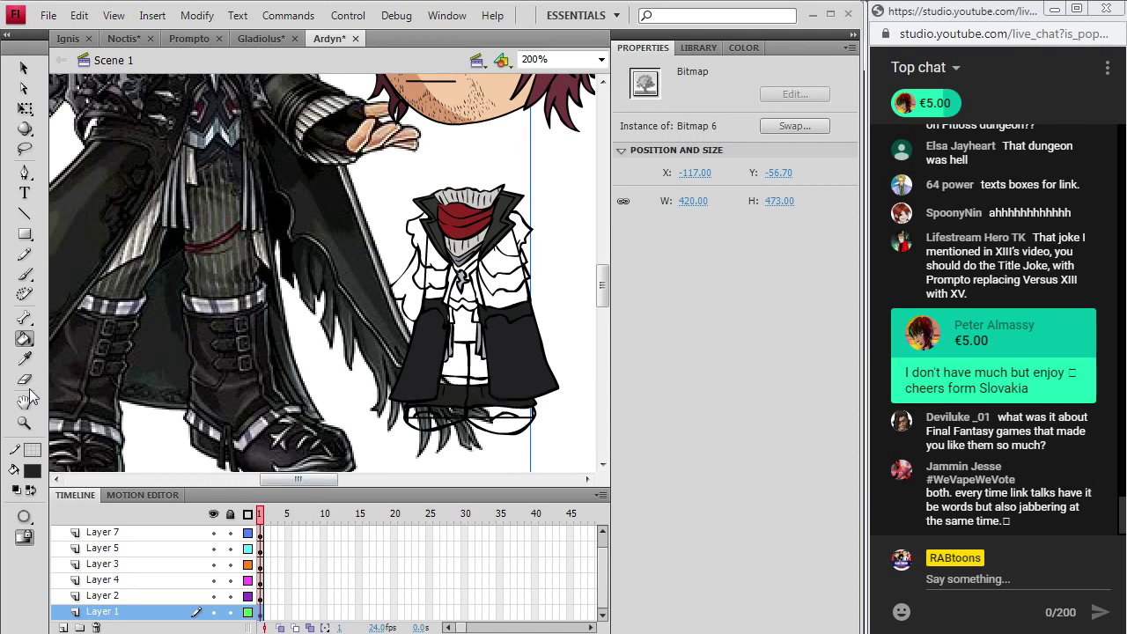
# - Fill the boot cuffs with light grey sampled from the reference and brush sampled dark grey stripes across them on Layer 4
pyautogui.click(24, 359)
pyautogui.click(119, 304)
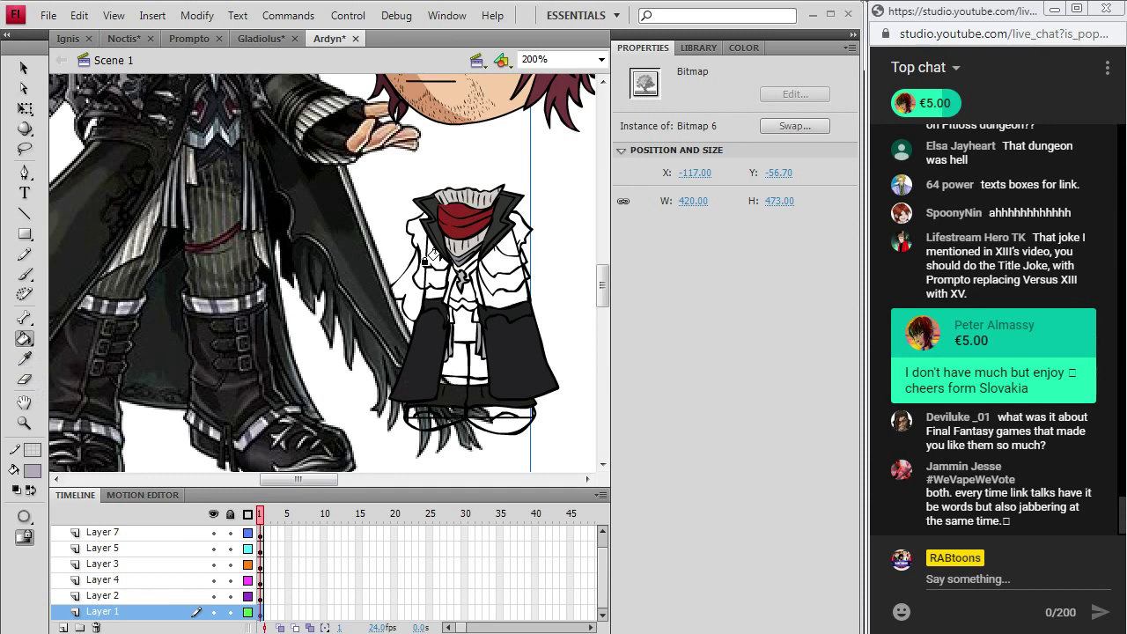
pyautogui.click(465, 378)
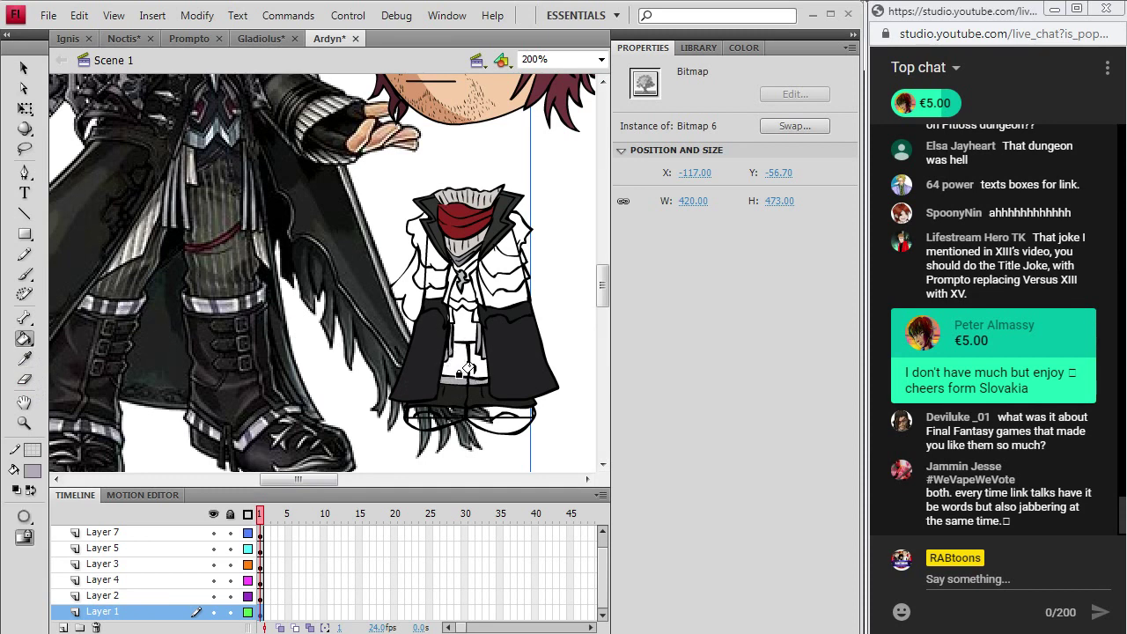
pyautogui.click(24, 359)
pyautogui.click(123, 304)
pyautogui.click(24, 274)
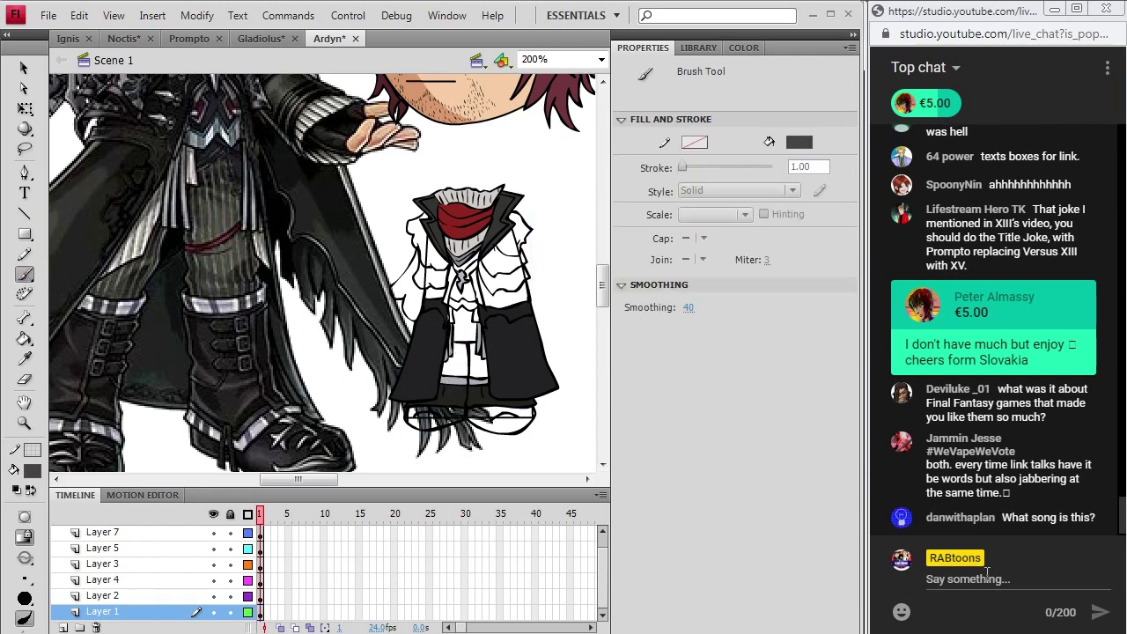
pyautogui.click(261, 596)
pyautogui.click(261, 580)
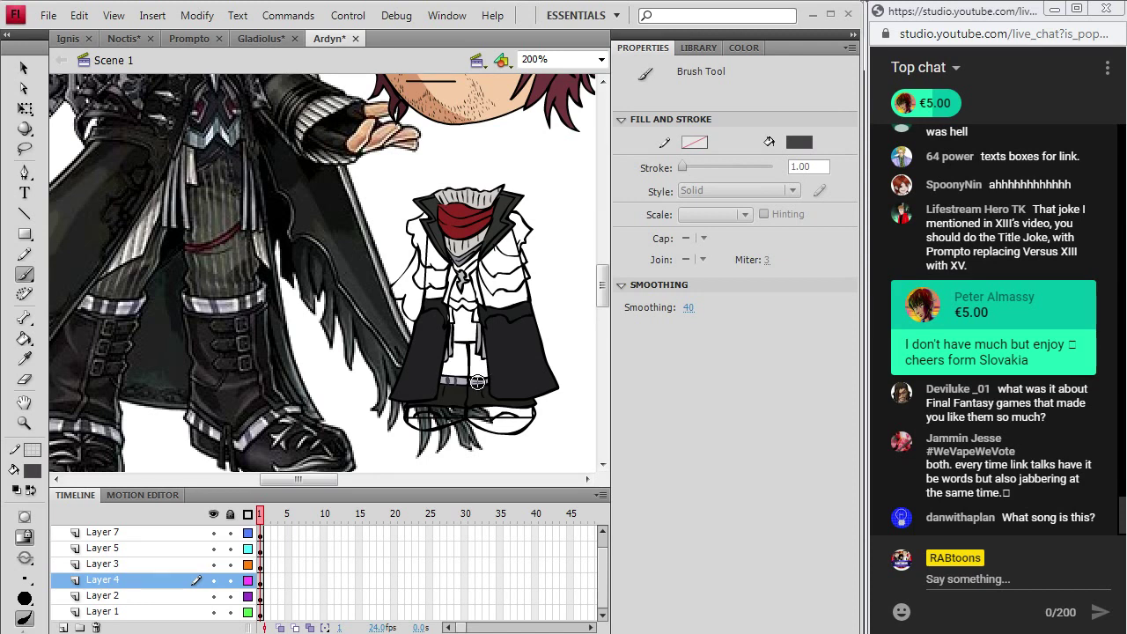
# - Fill the trousers with the dark grey sampled from the reference trousers and brush on lighter grey pinstripes
pyautogui.press('i')
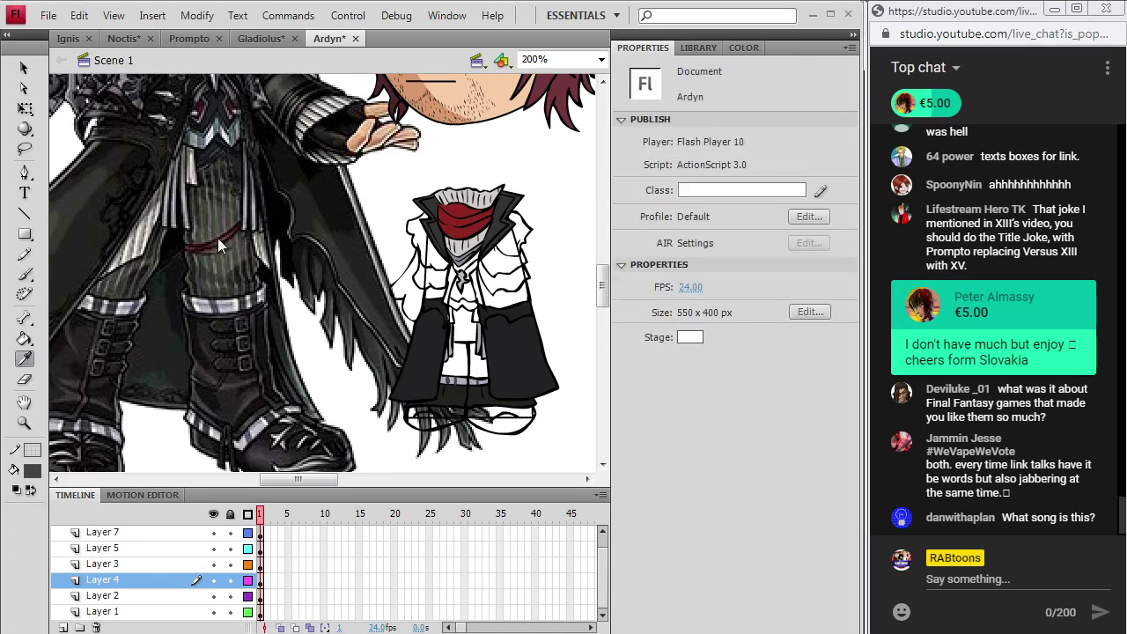
pyautogui.click(218, 264)
pyautogui.click(459, 348)
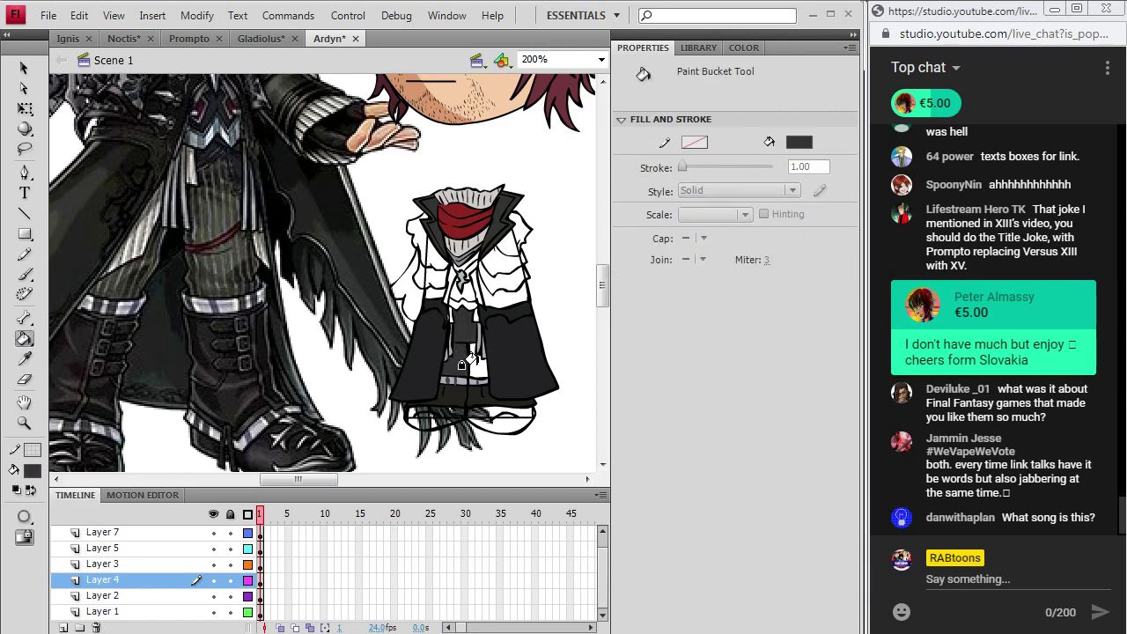
pyautogui.press('i')
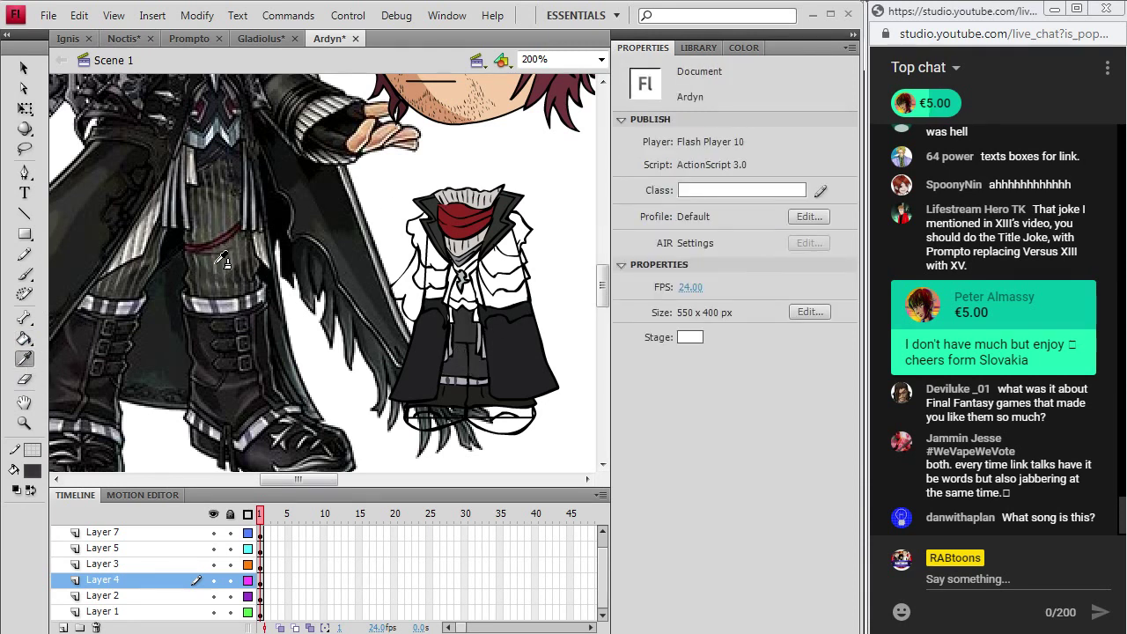
pyautogui.click(174, 249)
pyautogui.click(25, 276)
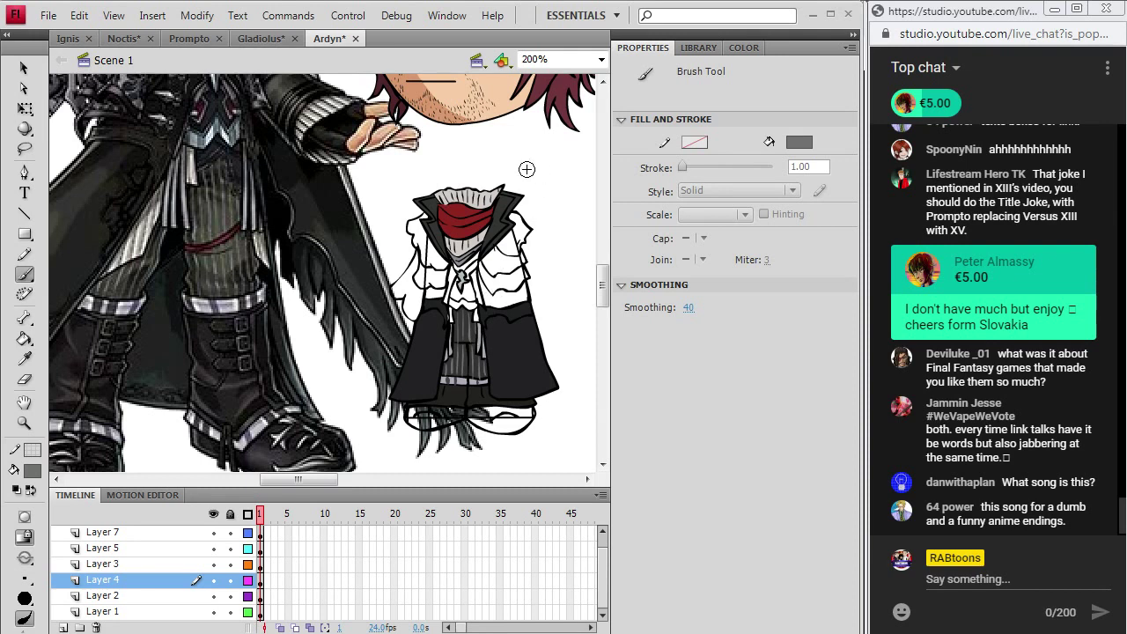
# - Fill both boot feet with dark tones sampled from the reference
pyautogui.click(25, 360)
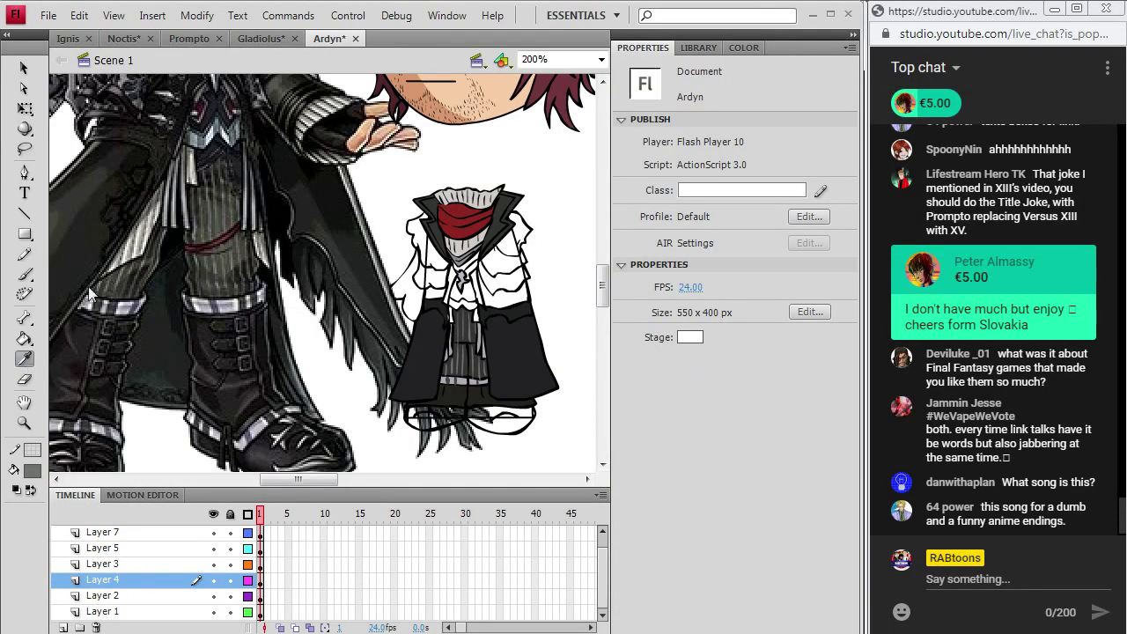
pyautogui.press('k')
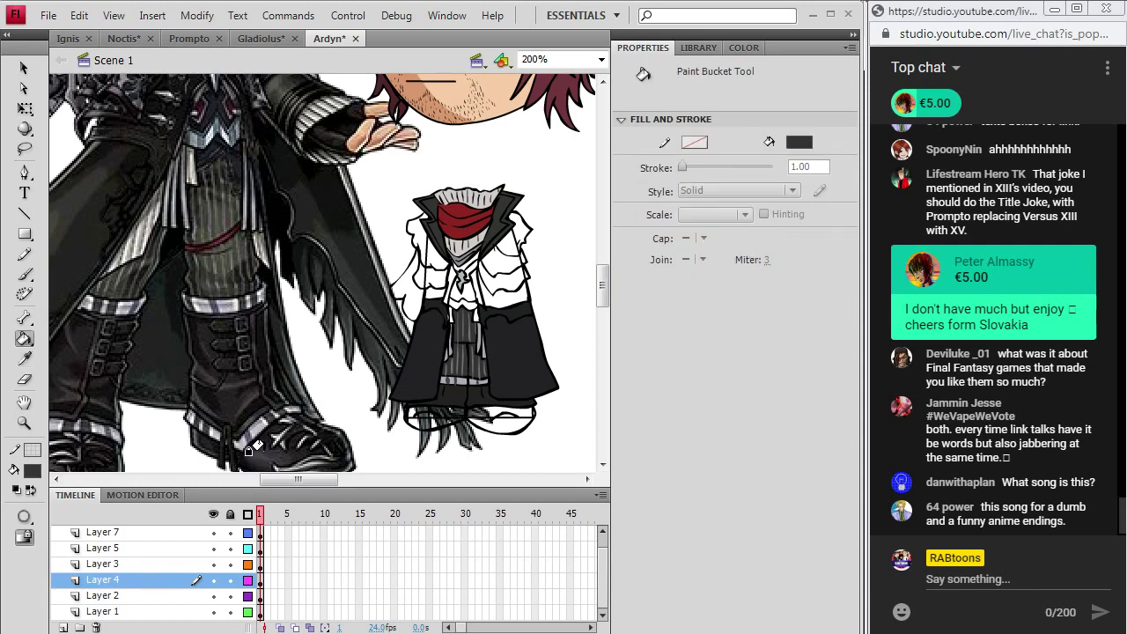
pyautogui.click(425, 419)
pyautogui.click(497, 414)
pyautogui.press('i')
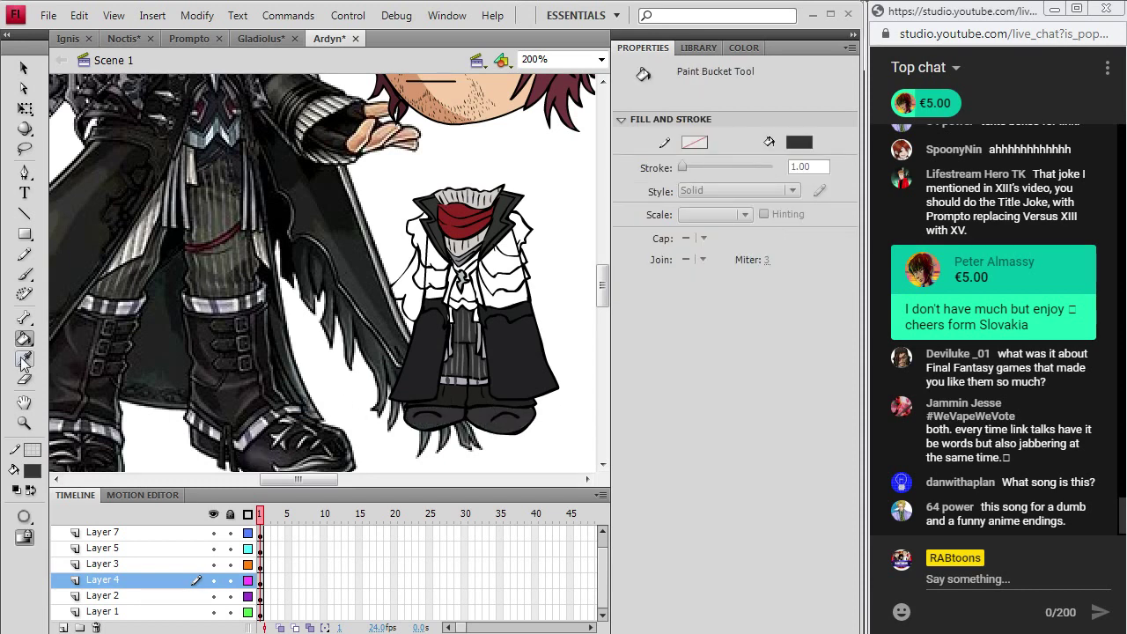
pyautogui.click(214, 443)
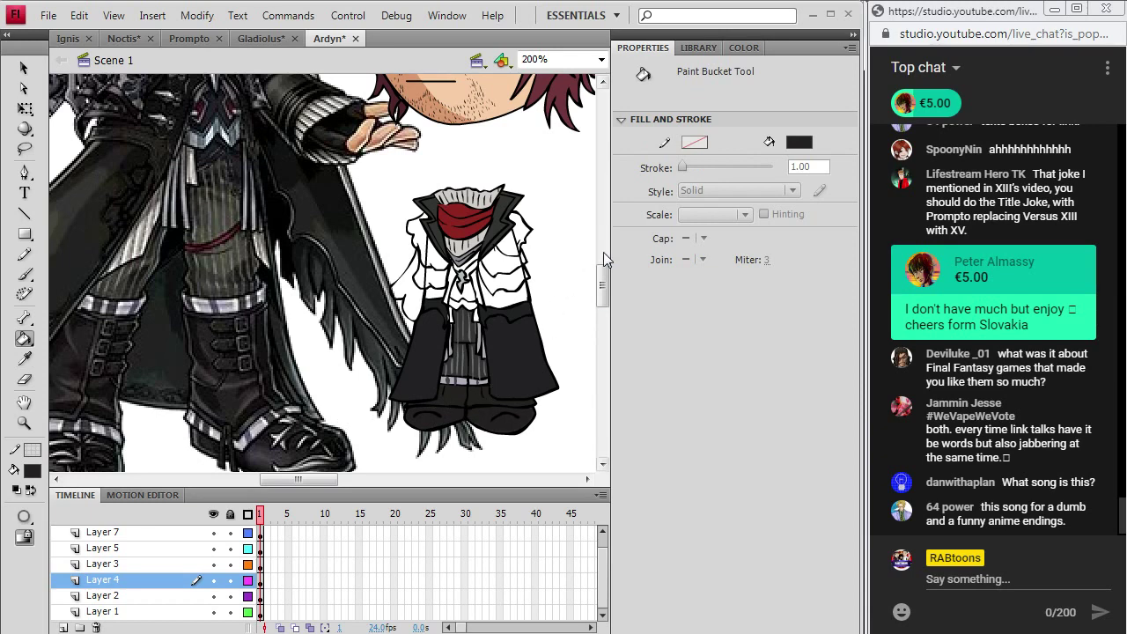
# - Sample a lighter dark grey from the reference and refill both coat tails with it
pyautogui.moveTo(604, 283)
pyautogui.mouseDown()
pyautogui.moveTo(606, 259)
pyautogui.moveTo(607, 274)
pyautogui.mouseUp()
pyautogui.press('i')
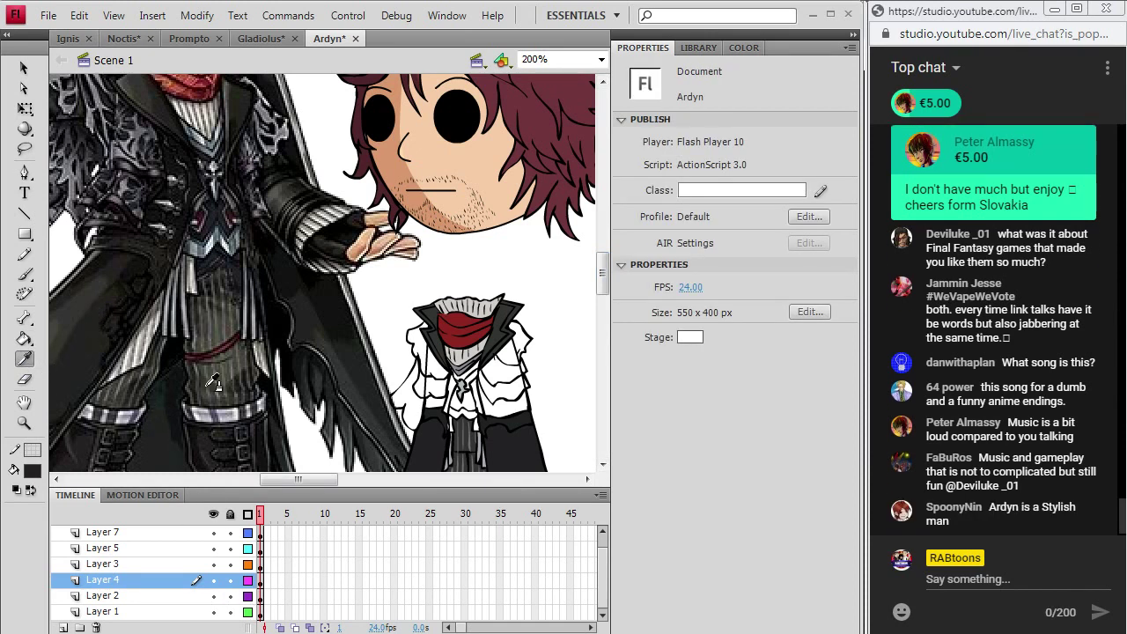
pyautogui.moveTo(299, 479); pyautogui.dragTo(270, 479)
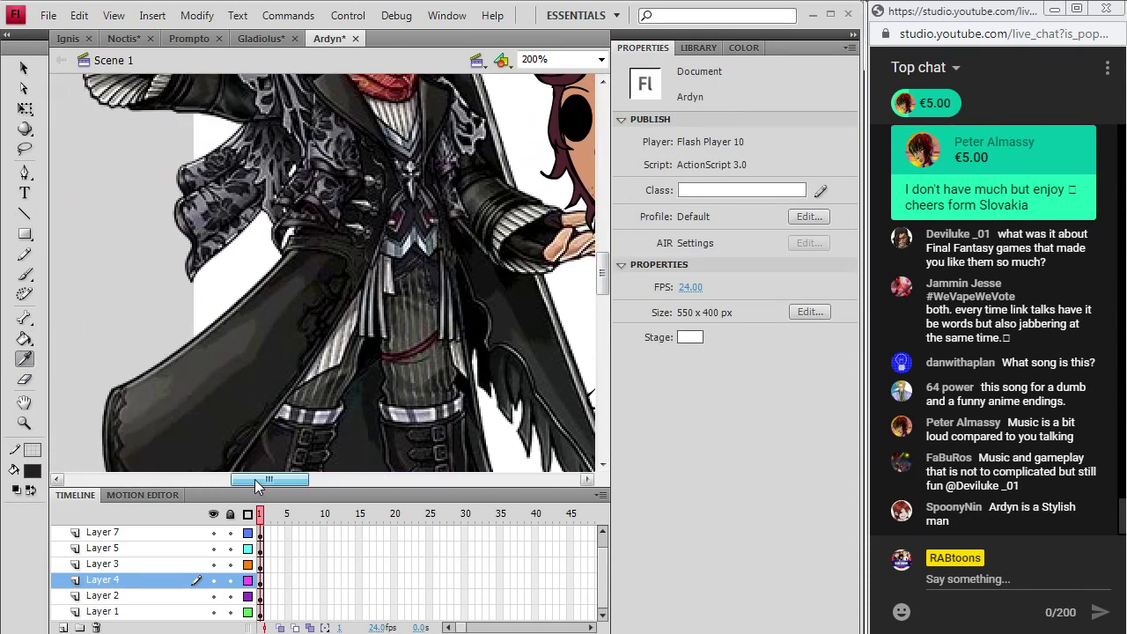
pyautogui.click(213, 382)
pyautogui.moveTo(298, 483); pyautogui.dragTo(334, 482)
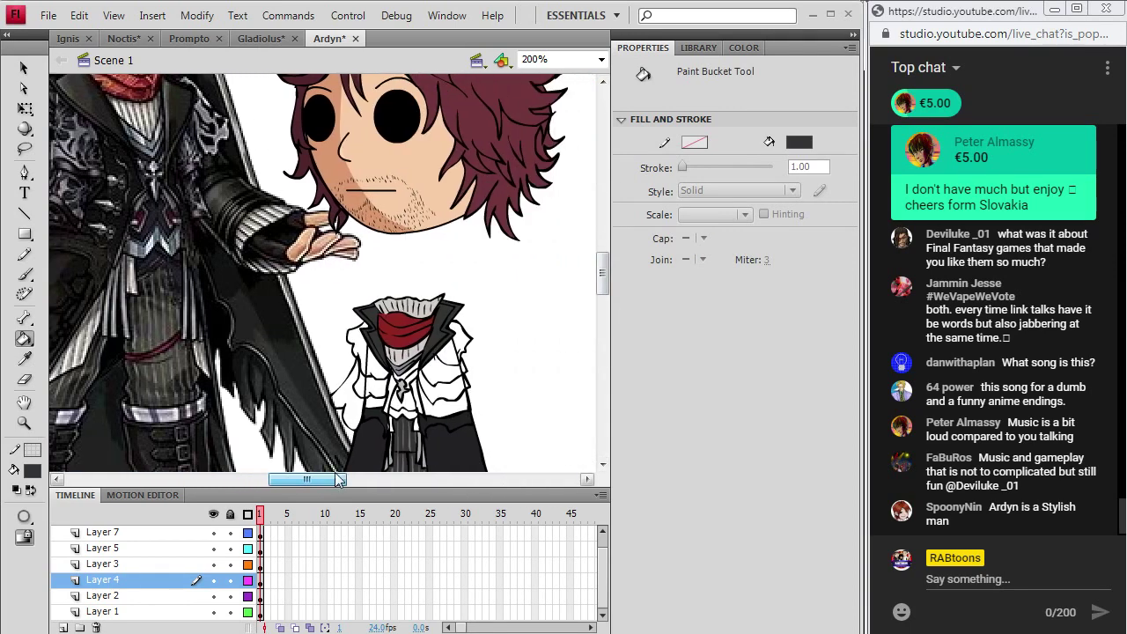
pyautogui.moveTo(606, 273); pyautogui.dragTo(607, 286)
pyautogui.click(356, 360)
pyautogui.click(428, 345)
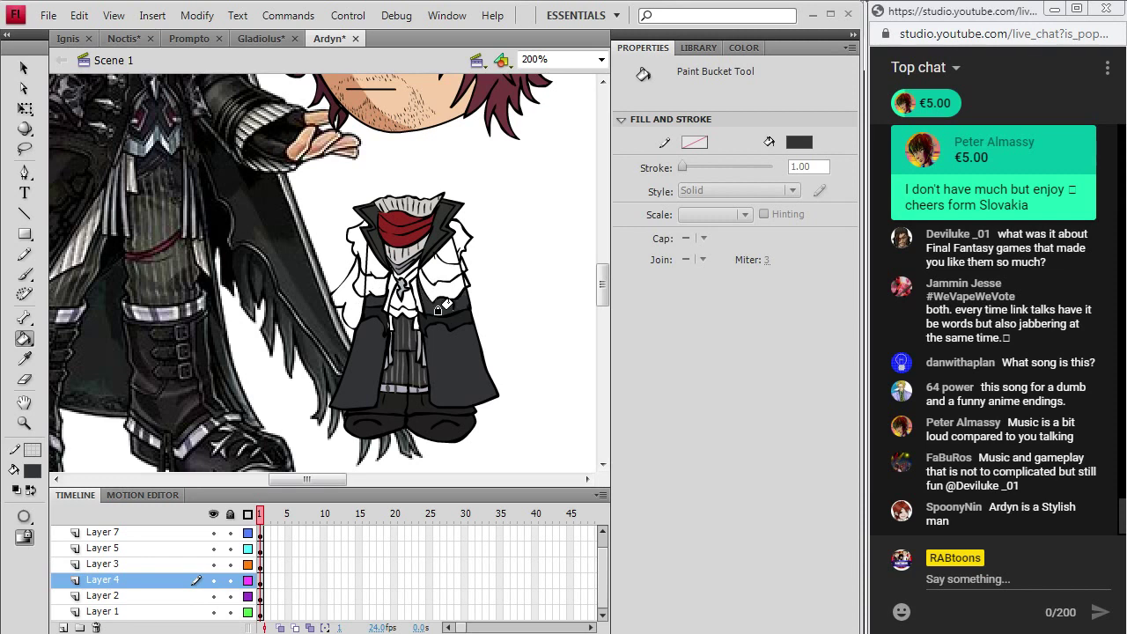
# - Fill the waistcoat sections below the collar with dark navy and dark grey tones sampled from the reference waistcoat
pyautogui.moveTo(603, 287); pyautogui.dragTo(606, 274)
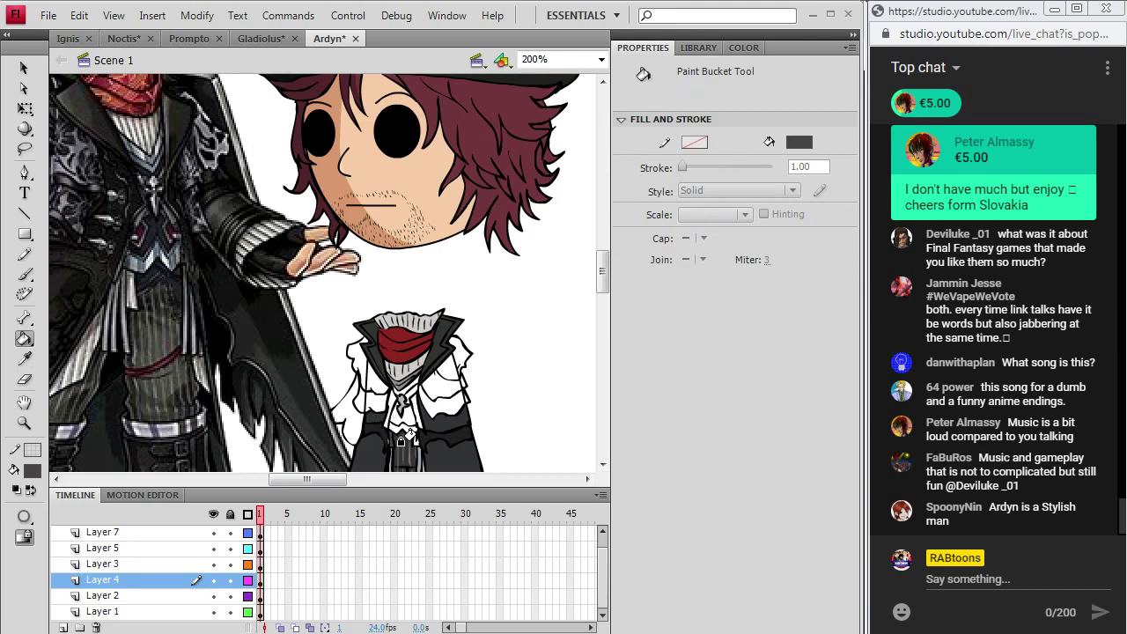
pyautogui.click(24, 358)
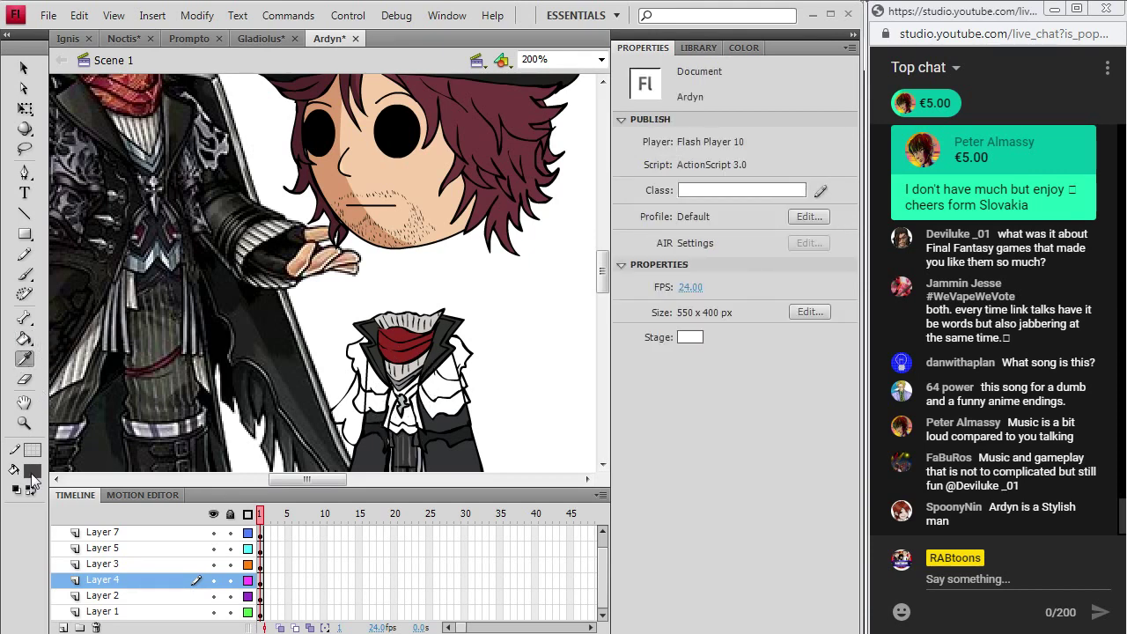
pyautogui.click(32, 471)
pyautogui.click(28, 273)
pyautogui.click(24, 273)
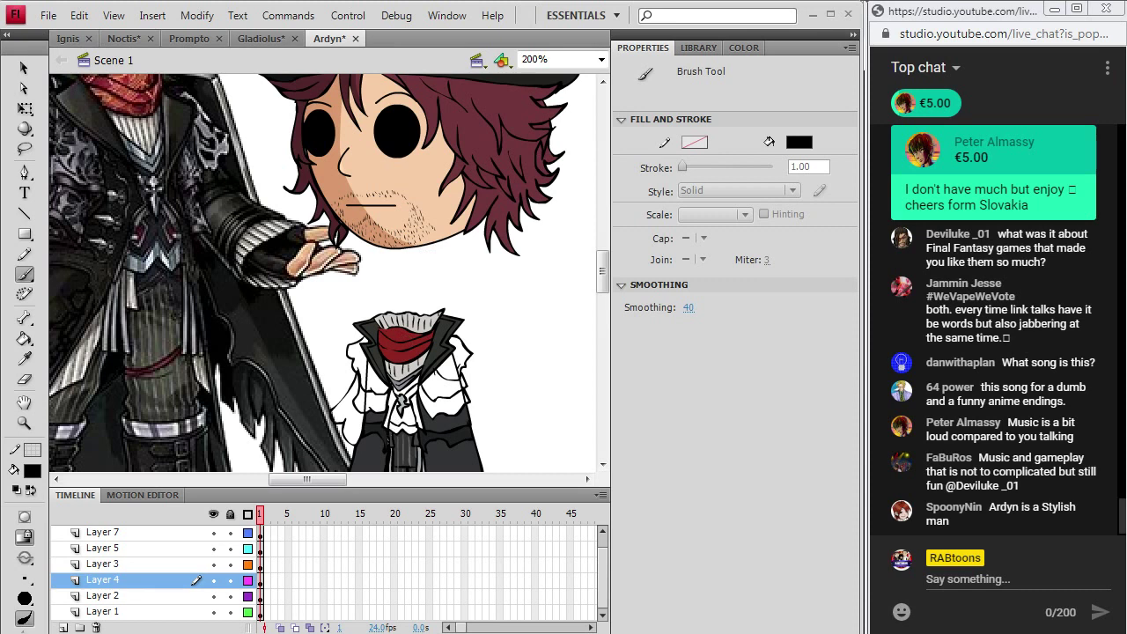
pyautogui.click(24, 359)
pyautogui.click(152, 227)
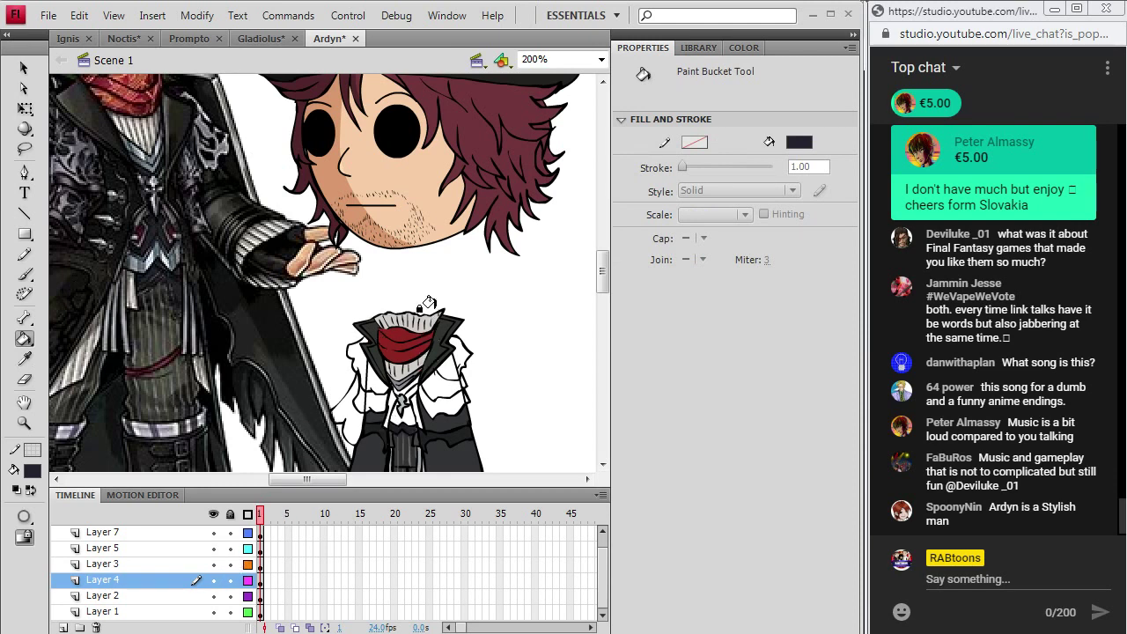
pyautogui.click(24, 360)
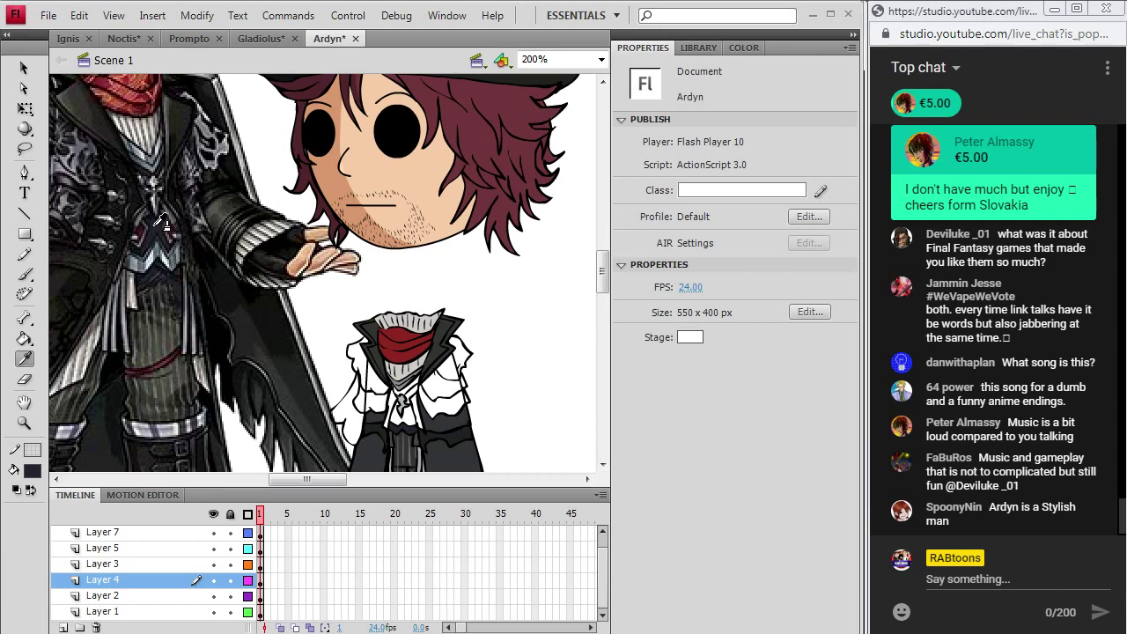
pyautogui.click(160, 227)
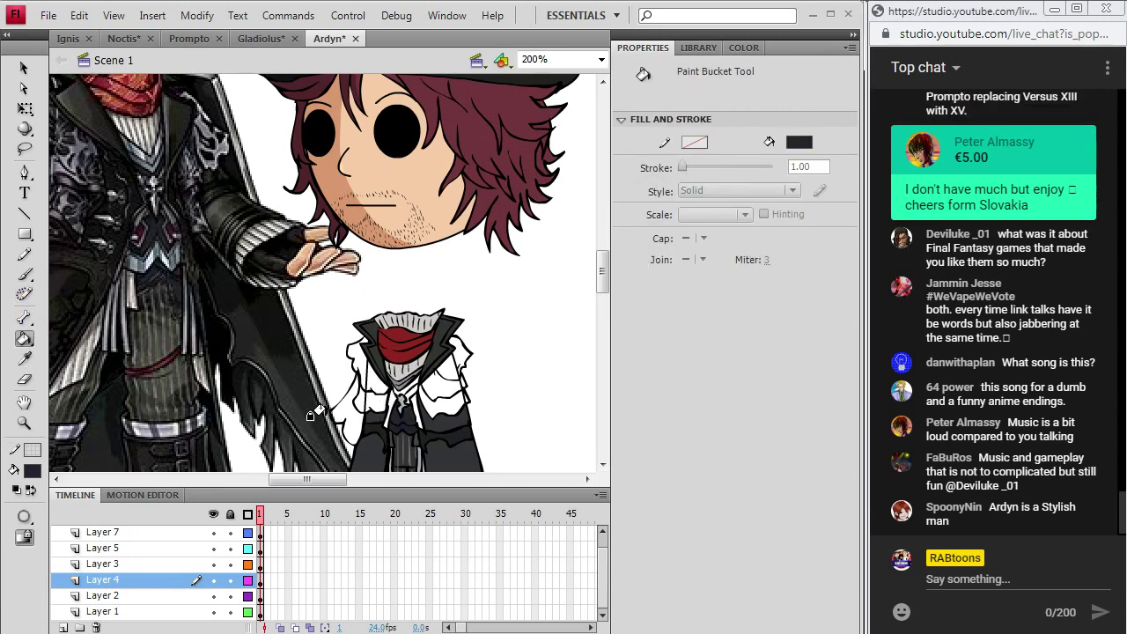
pyautogui.press('i')
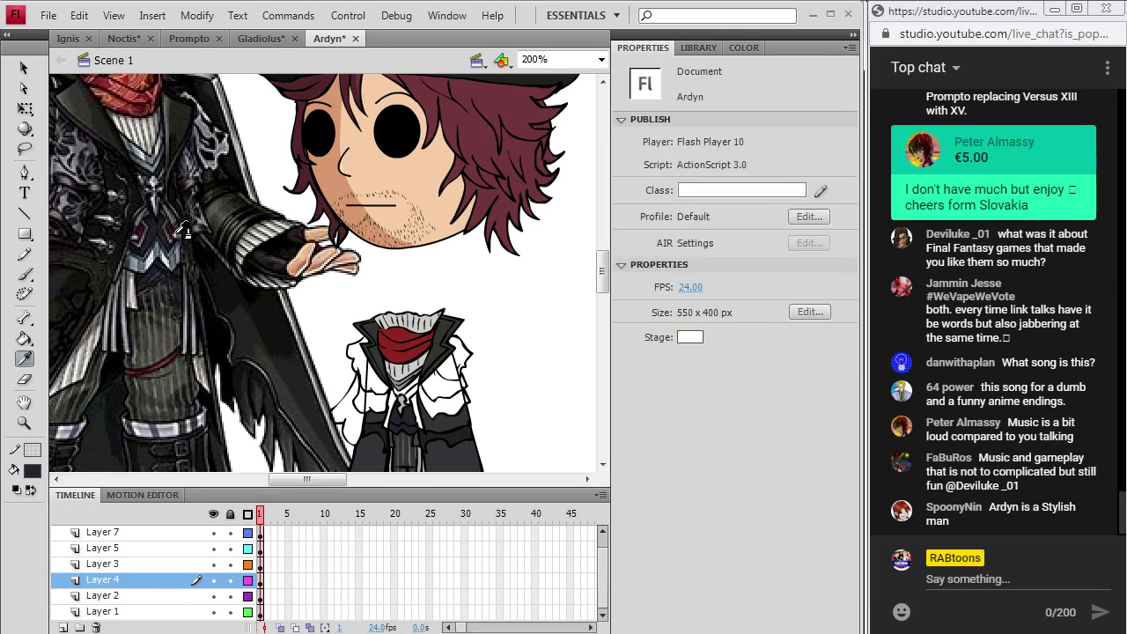
pyautogui.click(148, 215)
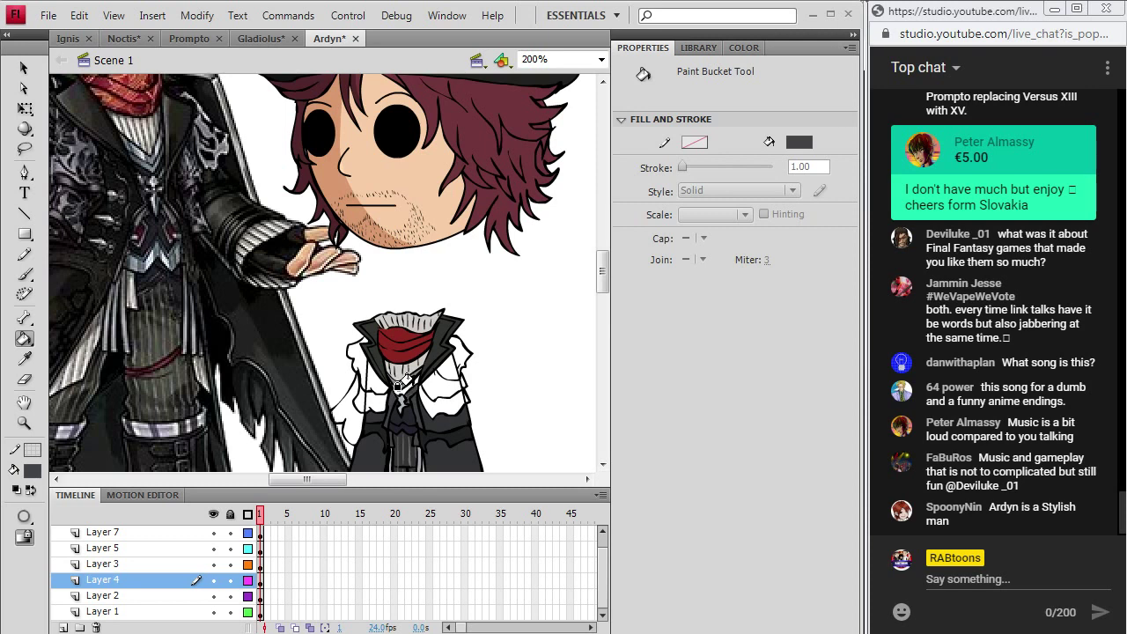
# - Sample the near-black of the reference coat and fill the white shoulder capes and sleeve ruffles with it
pyautogui.press('i')
pyautogui.moveTo(302, 480); pyautogui.dragTo(281, 483)
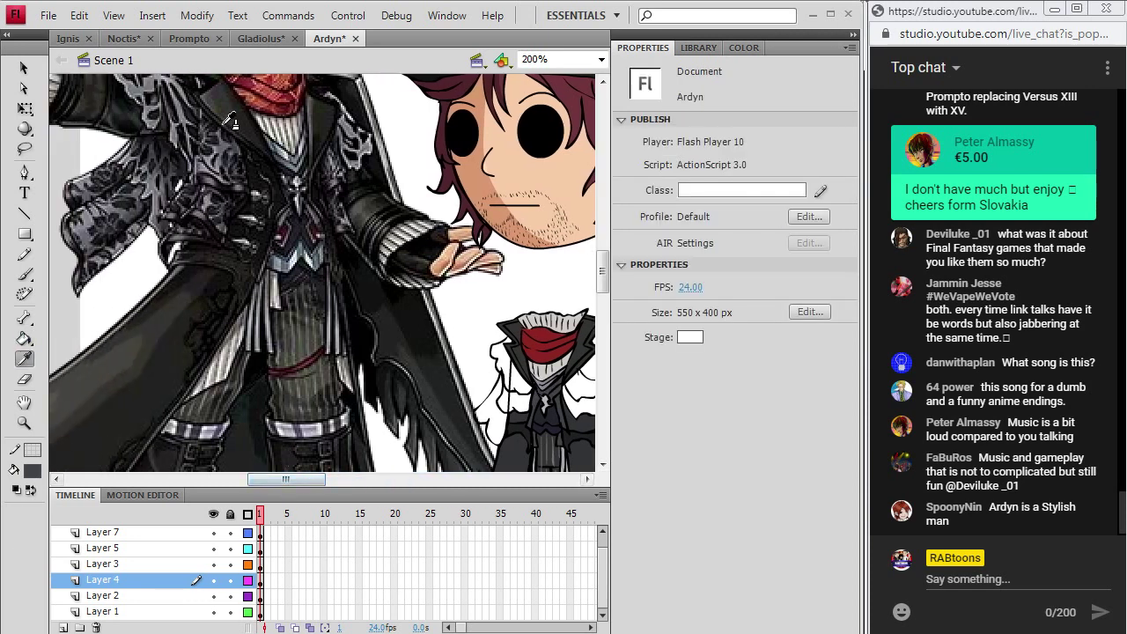
pyautogui.scroll(1, 603, 269)
pyautogui.scroll(3, 602, 268)
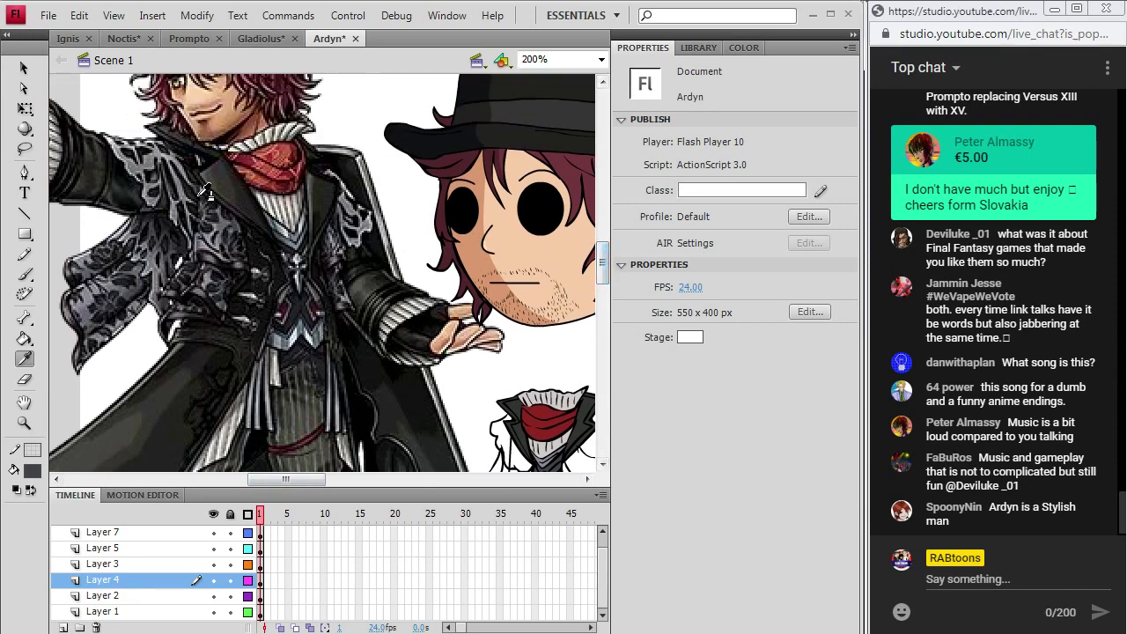
pyautogui.press('k')
pyautogui.scroll(-5, 602, 281)
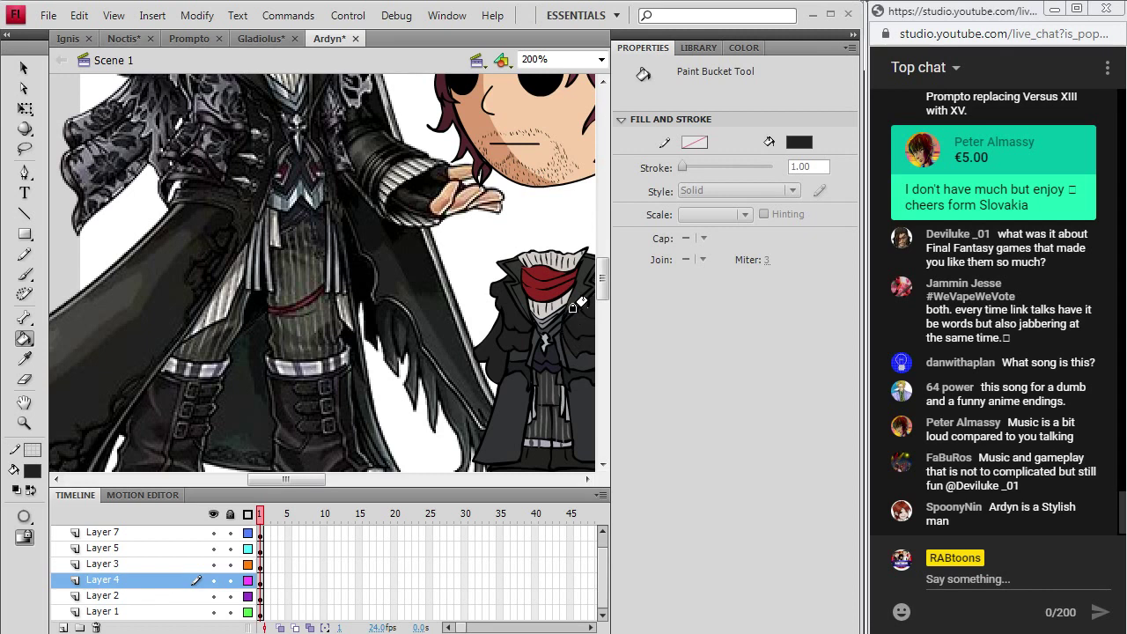
# - Sample grey from the reference shoulder pattern and brush swirling ornaments over both shoulder capes and the hanging cloth
pyautogui.scroll(4, 600, 272)
pyautogui.scroll(1, 612, 273)
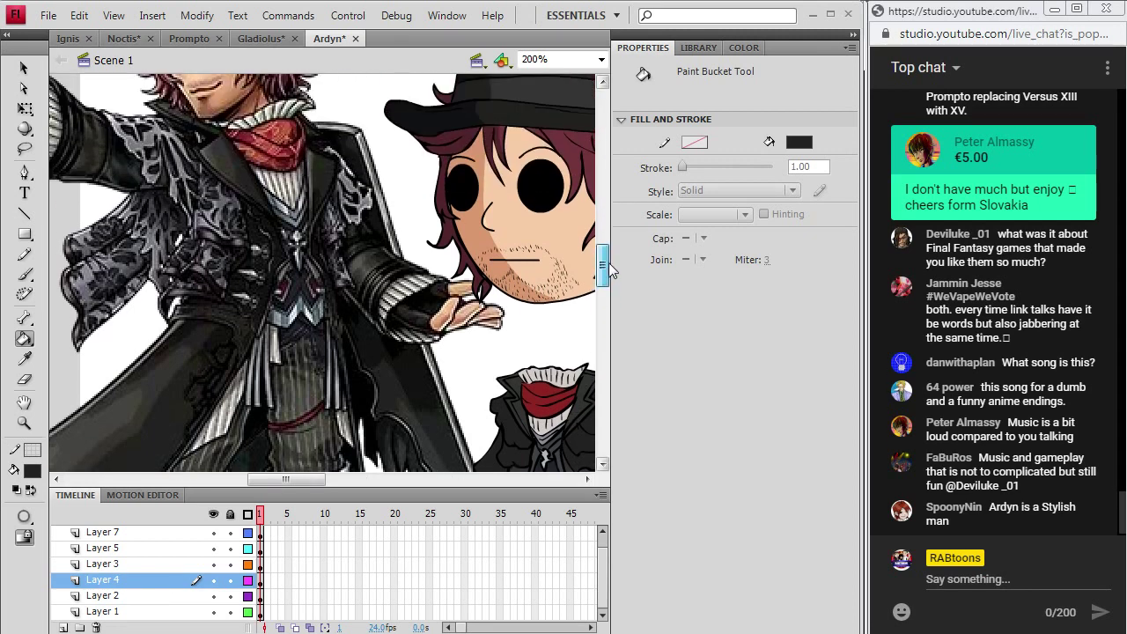
pyautogui.scroll(-2, 609, 262)
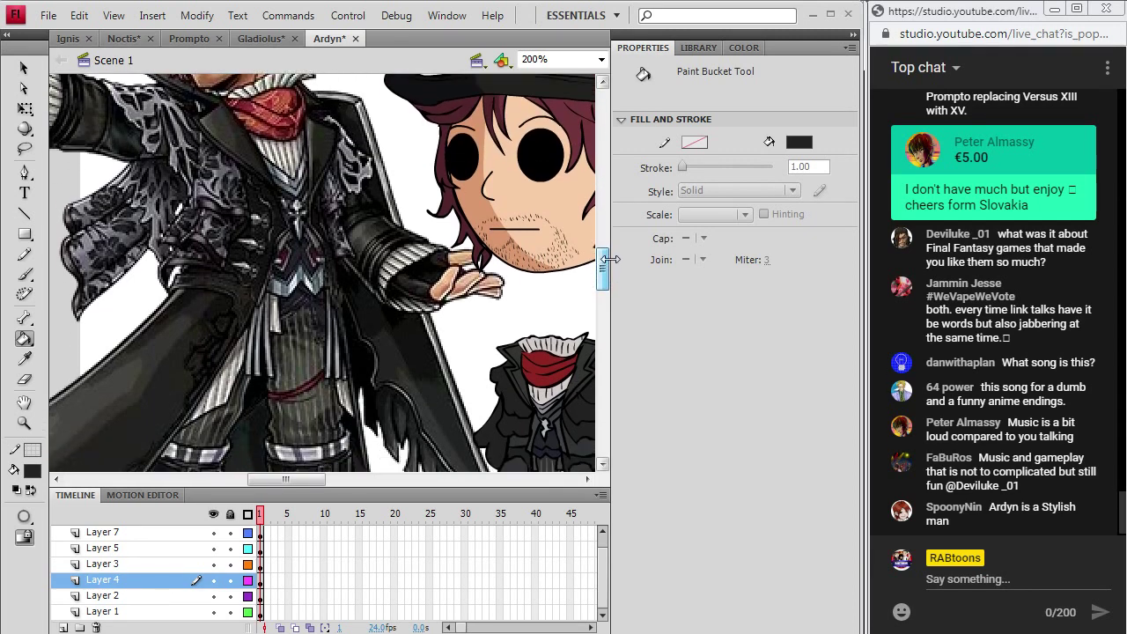
pyautogui.click(23, 359)
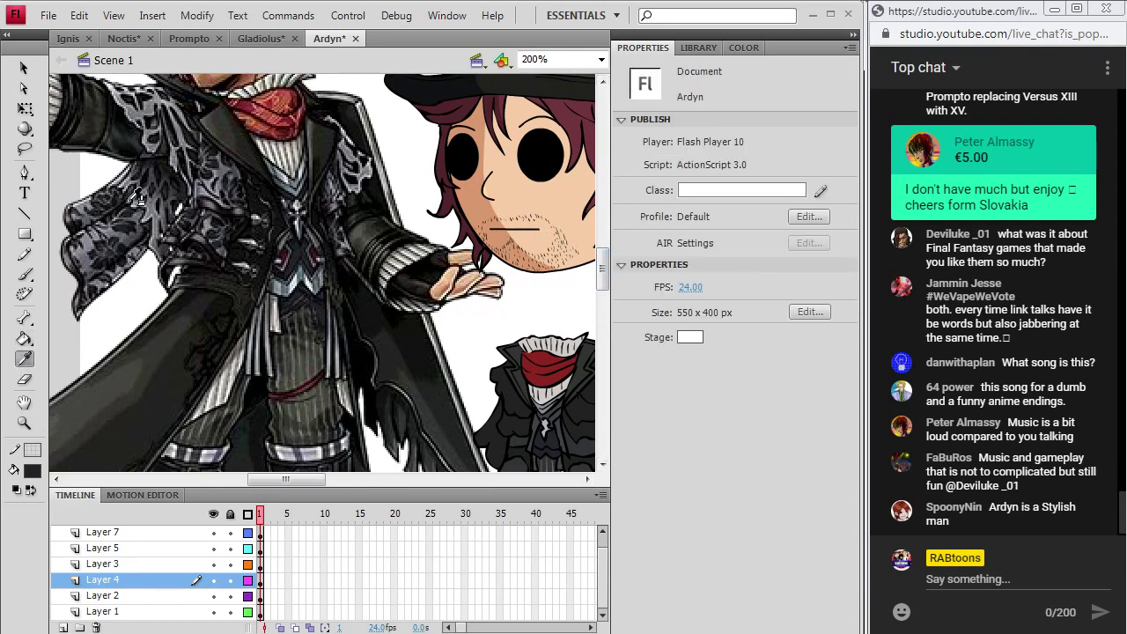
pyautogui.click(143, 113)
pyautogui.press('b')
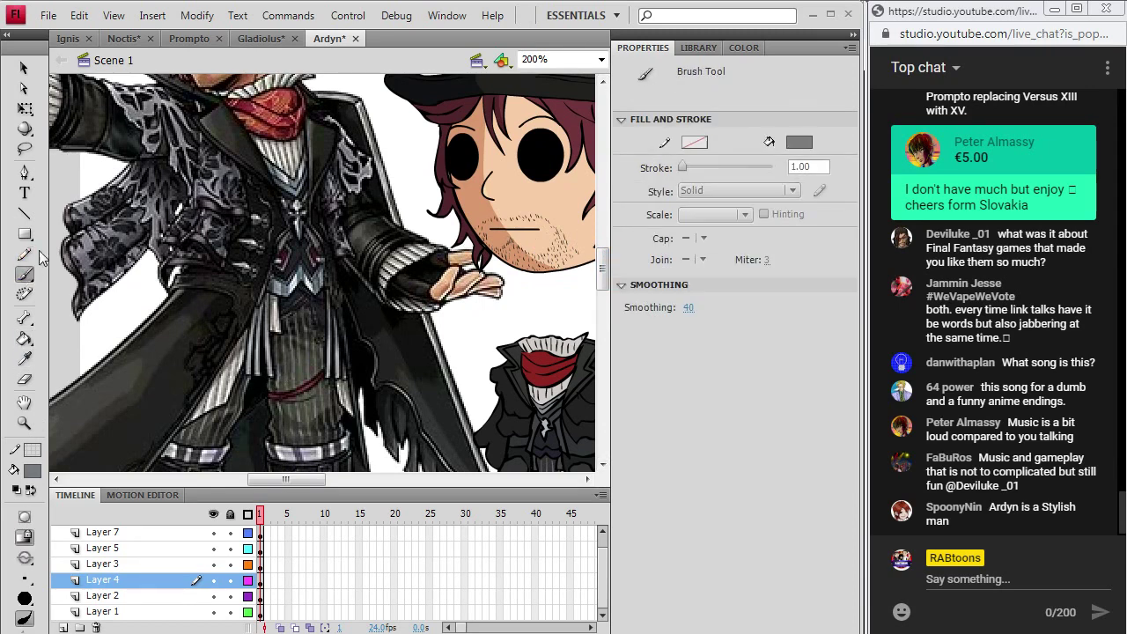
pyautogui.click(330, 479)
pyautogui.moveTo(330, 489); pyautogui.dragTo(335, 488)
pyautogui.scroll(-2, 590, 275)
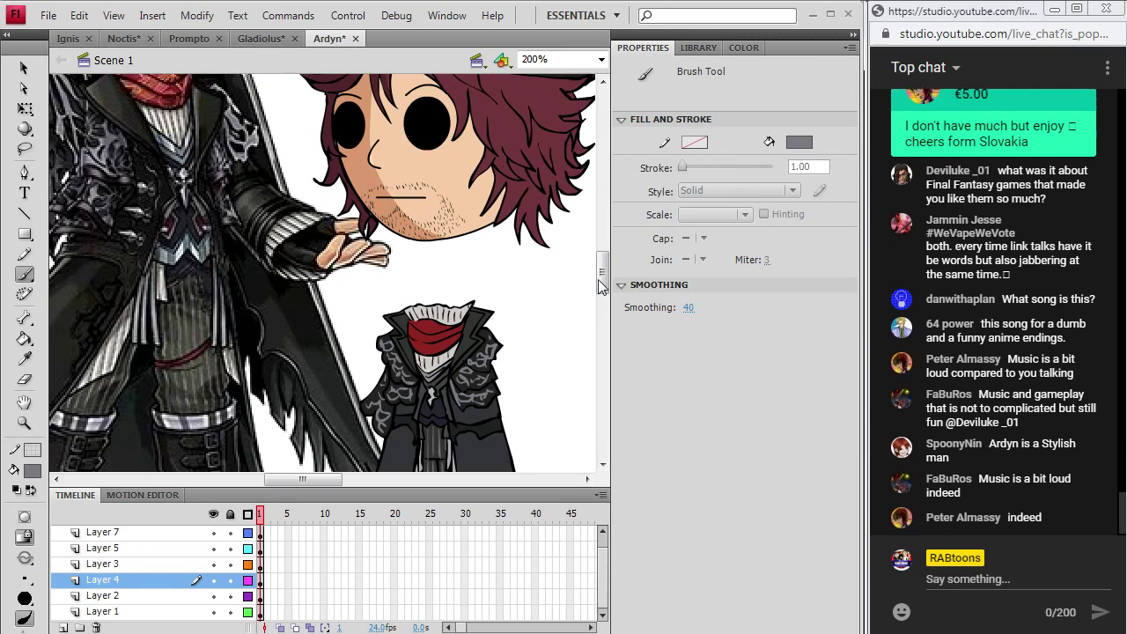
# - Sample near-black from the reference coat hem and brush ornamental trim along the lower edges of both coat tails
pyautogui.moveTo(602, 273); pyautogui.dragTo(608, 301)
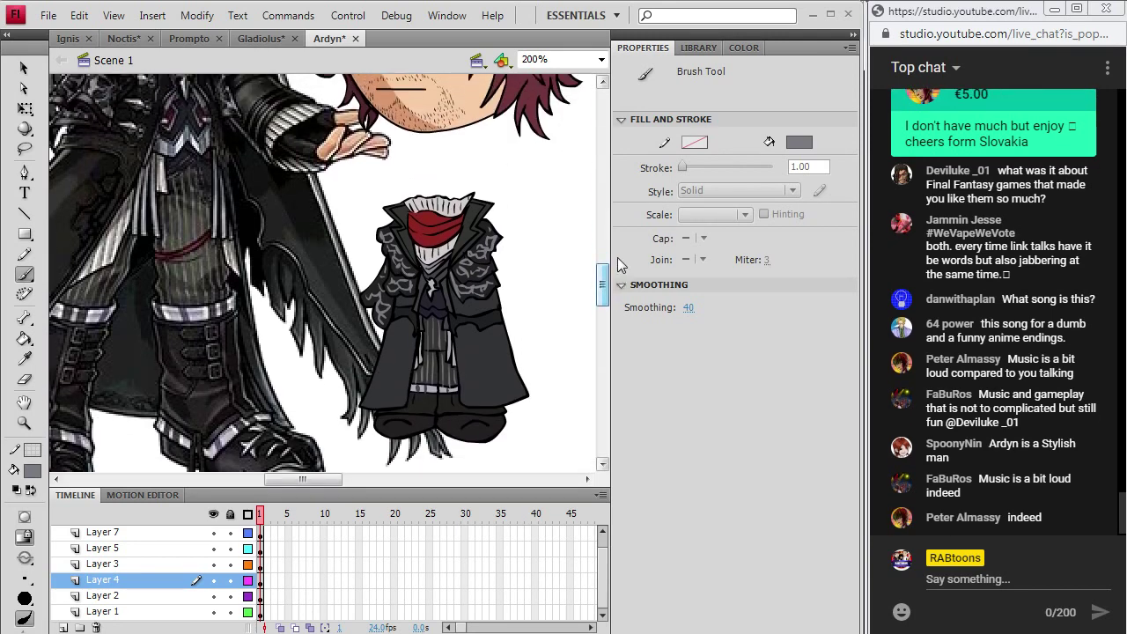
pyautogui.moveTo(300, 479); pyautogui.dragTo(269, 485)
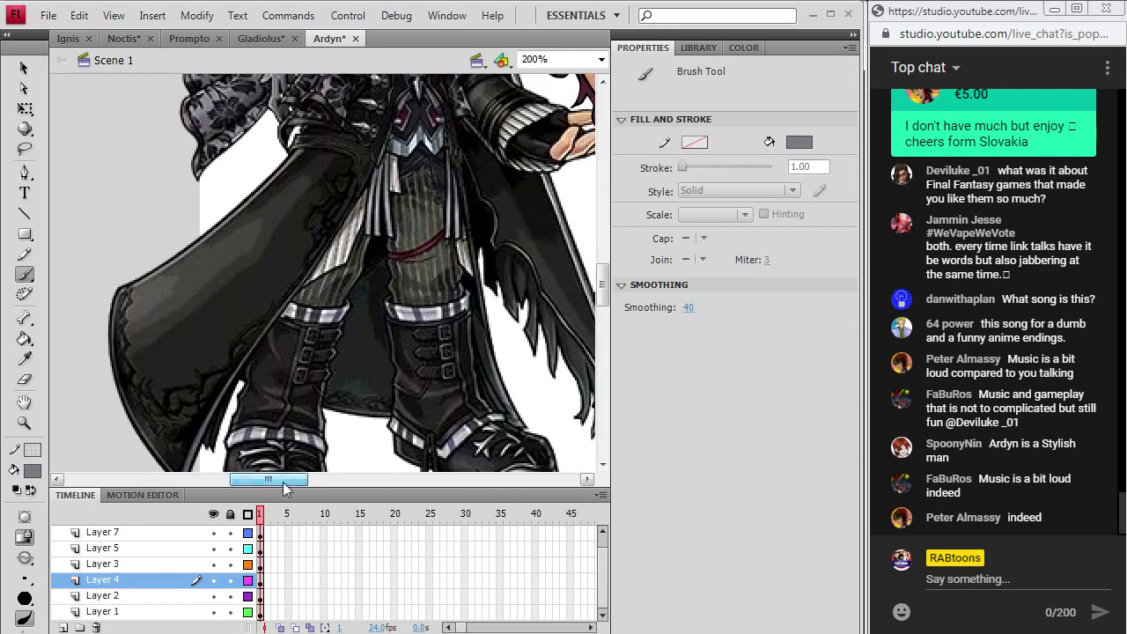
pyautogui.click(24, 403)
pyautogui.press('k')
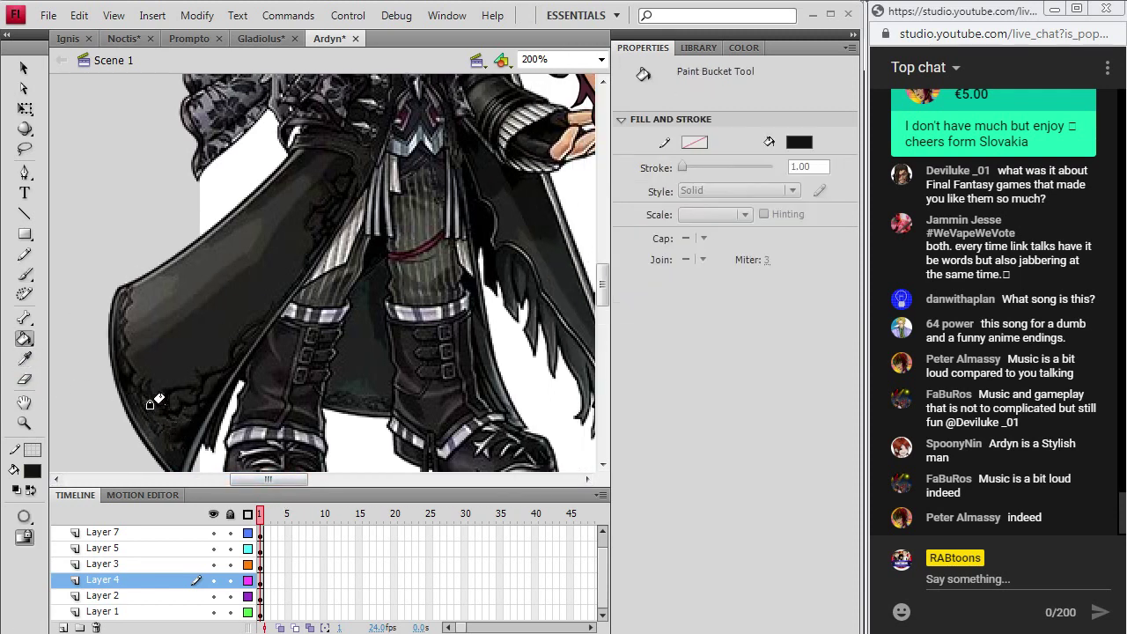
pyautogui.click(25, 275)
pyautogui.moveTo(291, 480); pyautogui.dragTo(347, 482)
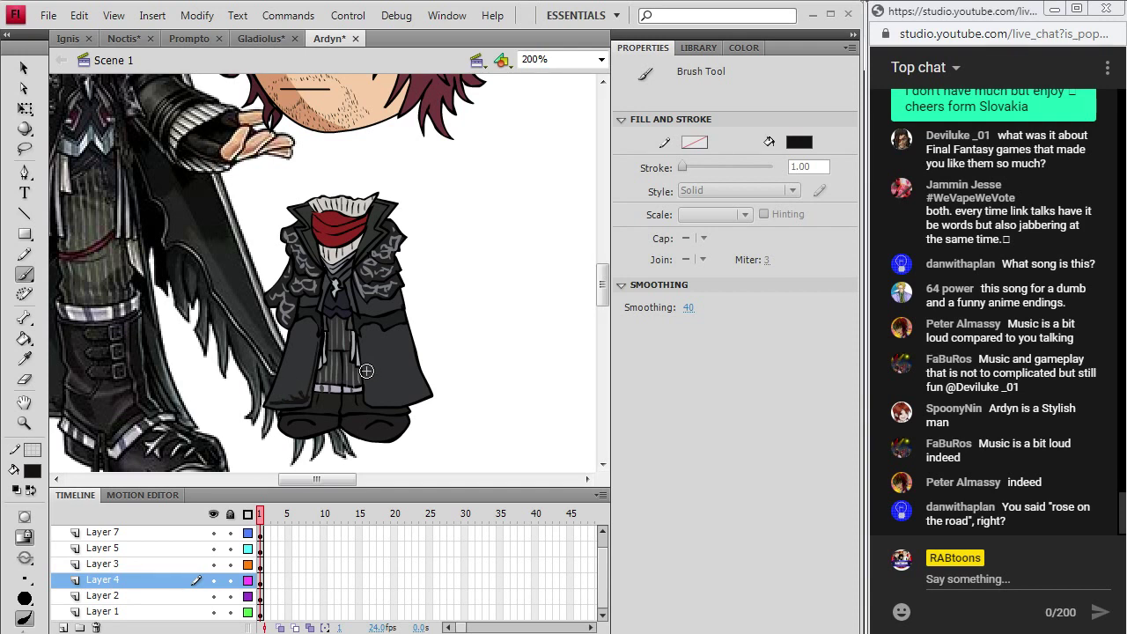
pyautogui.moveTo(285, 483)
pyautogui.mouseDown()
pyautogui.moveTo(225, 482)
pyautogui.moveTo(314, 491)
pyautogui.mouseUp()
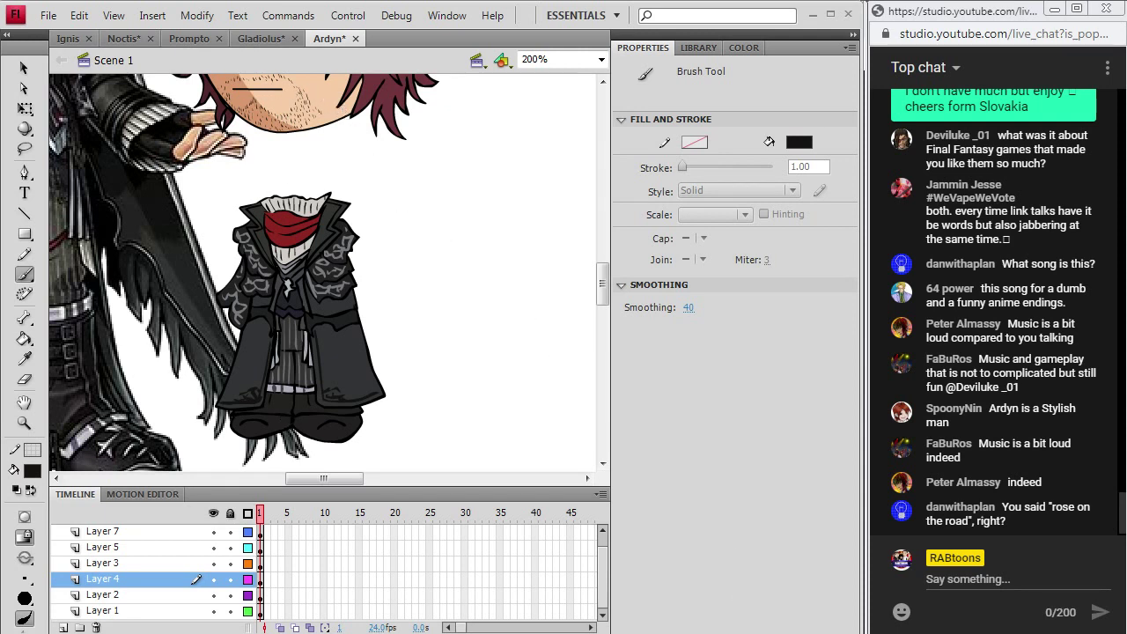
# - Switch to iTunes, lower the music playback volume slightly, and return to the Ardyn drawing in Flash
pyautogui.hotkey('alt', 'Tab')
pyautogui.moveTo(208, 24); pyautogui.dragTo(186, 26)
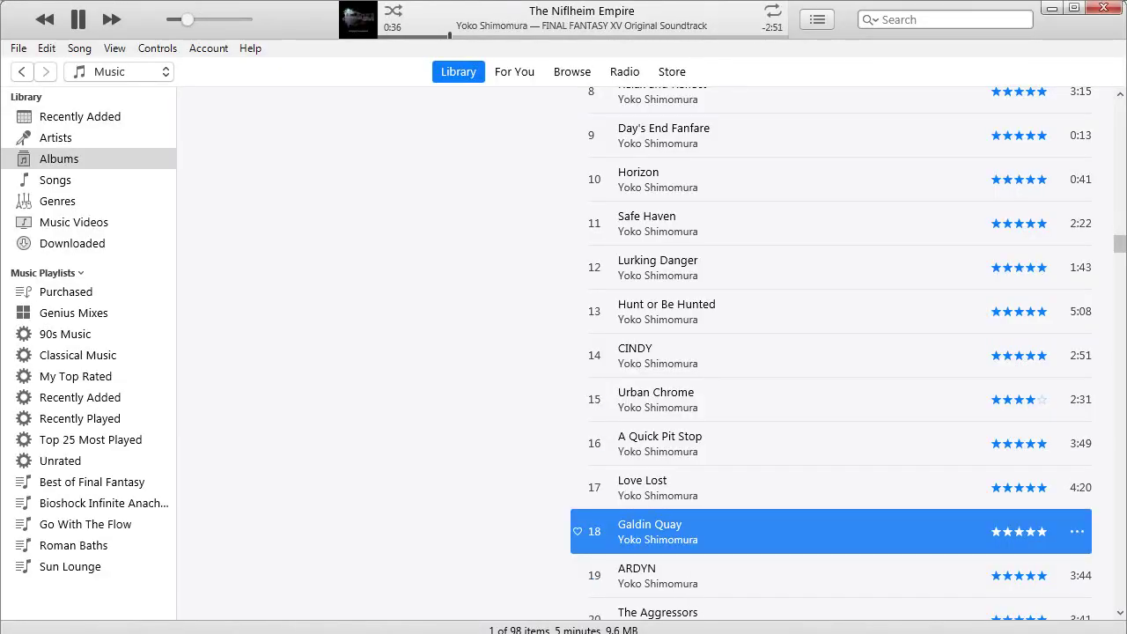
pyautogui.hotkey('alt', 'Tab')
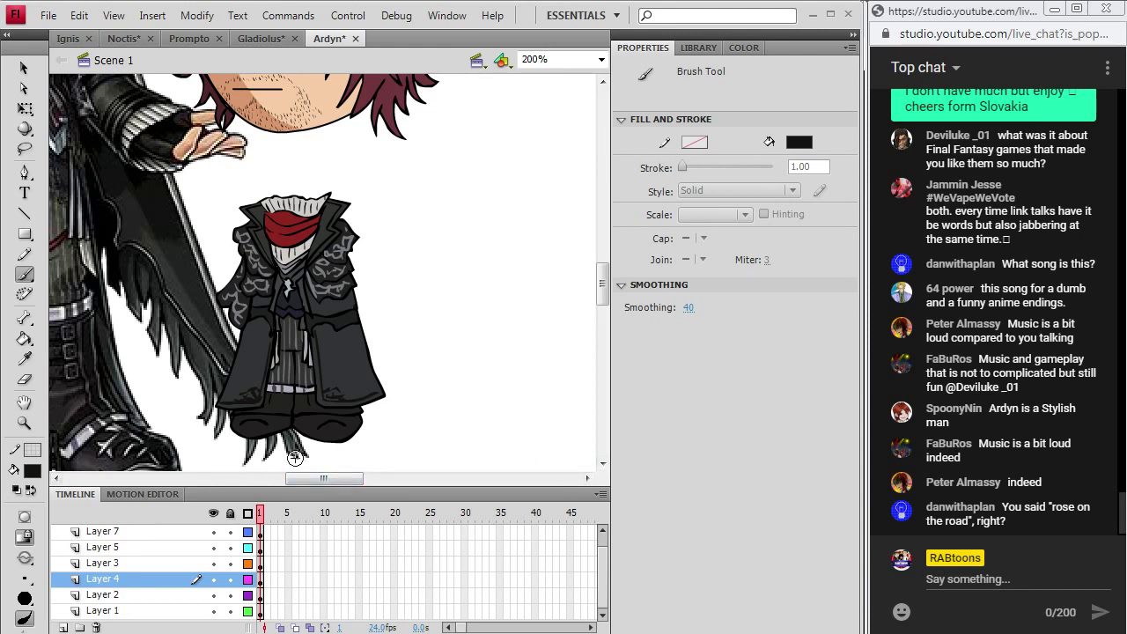
# - Sample a light orange tone from the reference scarf and brush small pattern marks onto the red scarf
pyautogui.moveTo(332, 483); pyautogui.dragTo(299, 488)
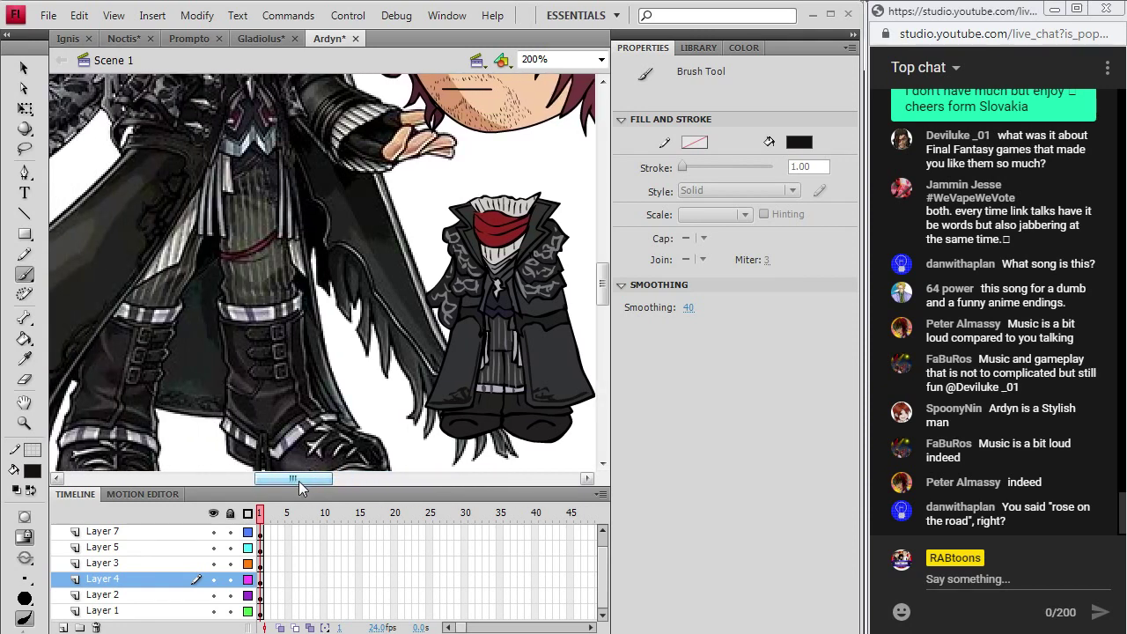
pyautogui.press('i')
pyautogui.moveTo(603, 282); pyautogui.dragTo(605, 255)
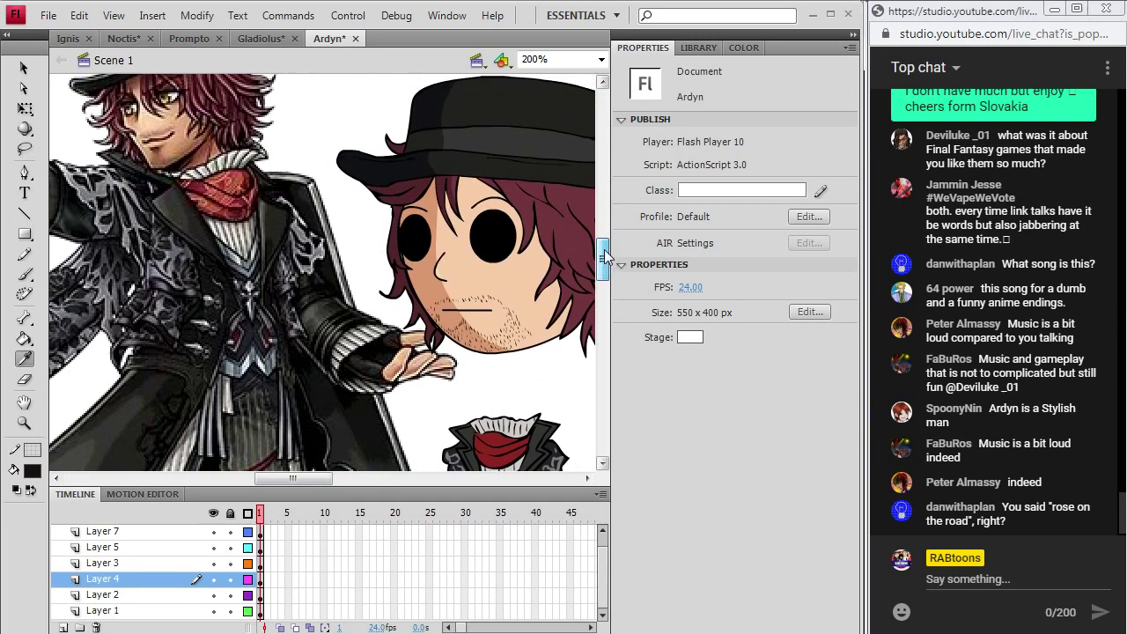
pyautogui.click(233, 201)
pyautogui.click(25, 358)
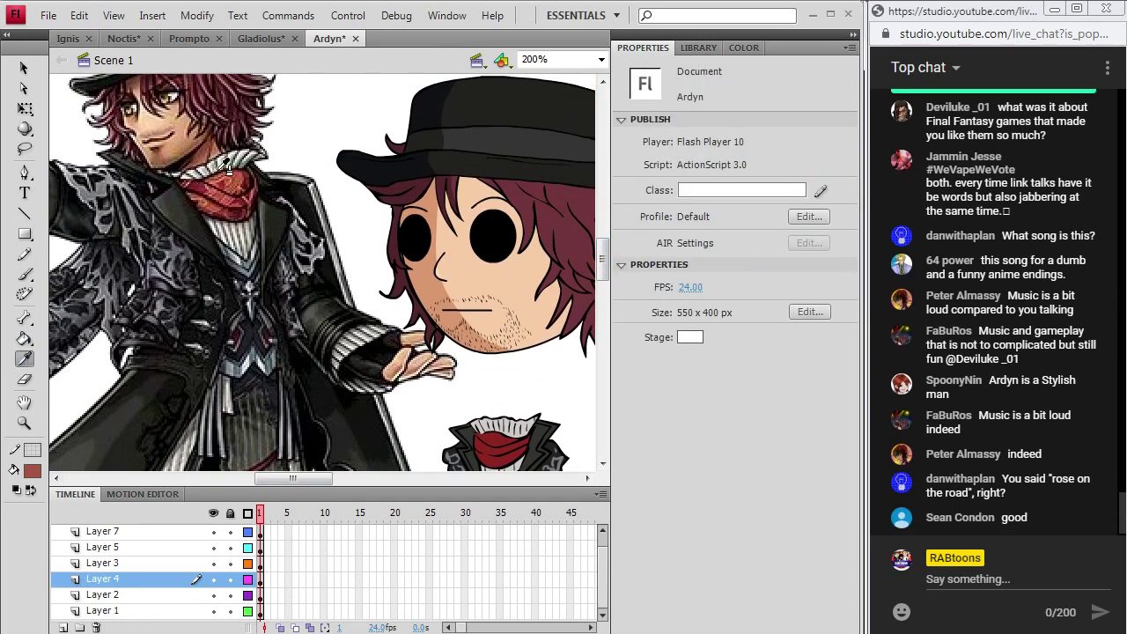
pyautogui.click(213, 175)
pyautogui.click(25, 274)
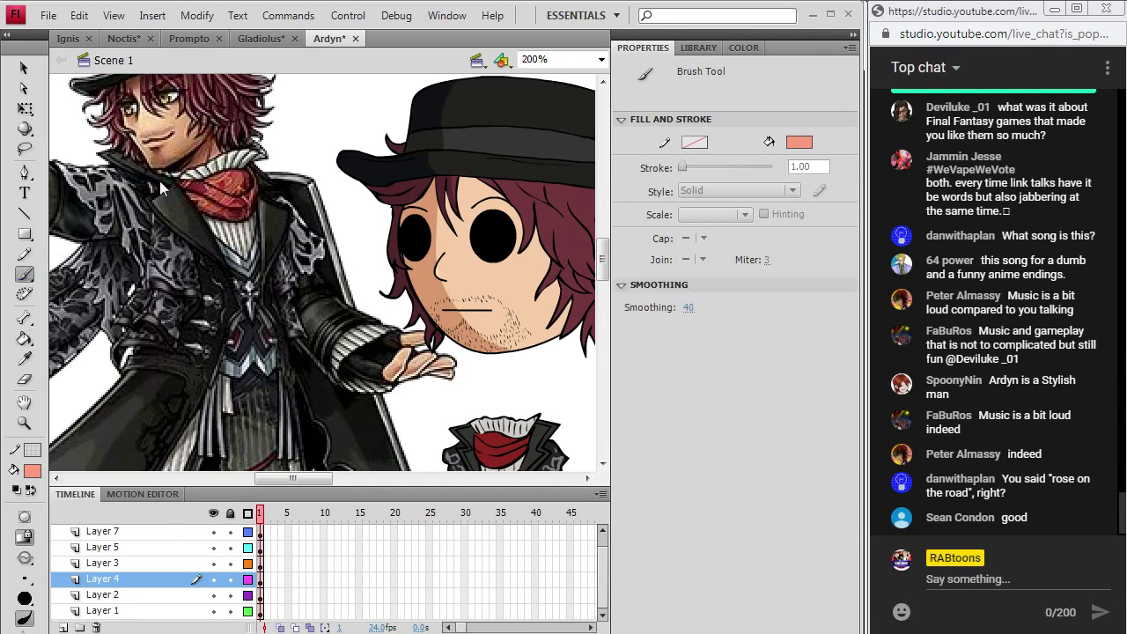
pyautogui.hscroll(2, 336, 468)
pyautogui.scroll(-2, 529, 335)
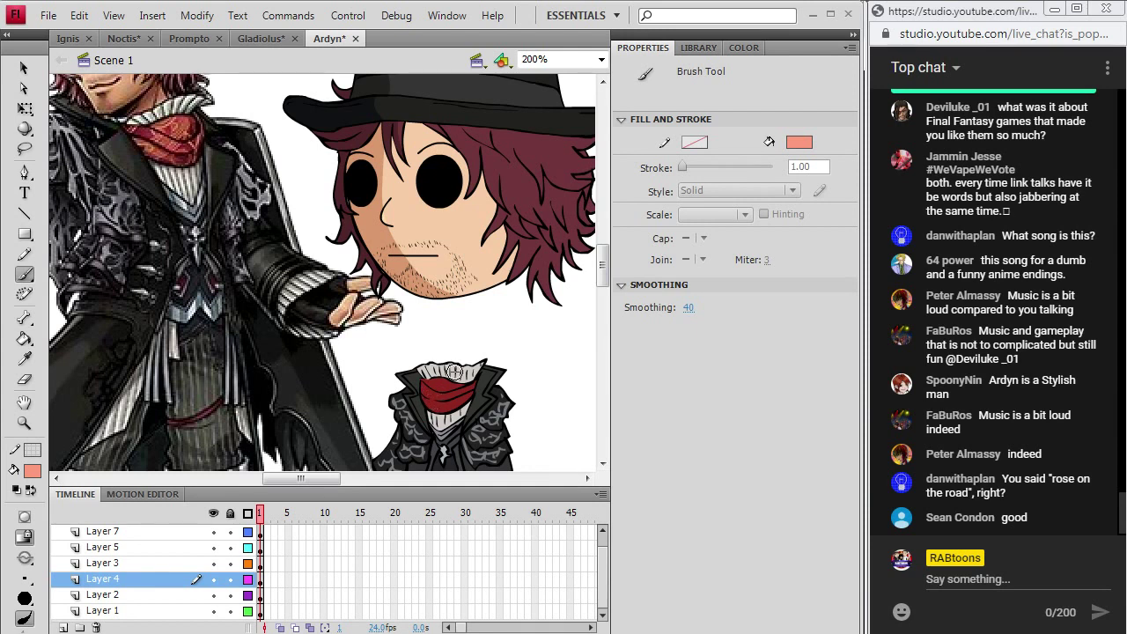
pyautogui.press('i')
pyautogui.click(172, 123)
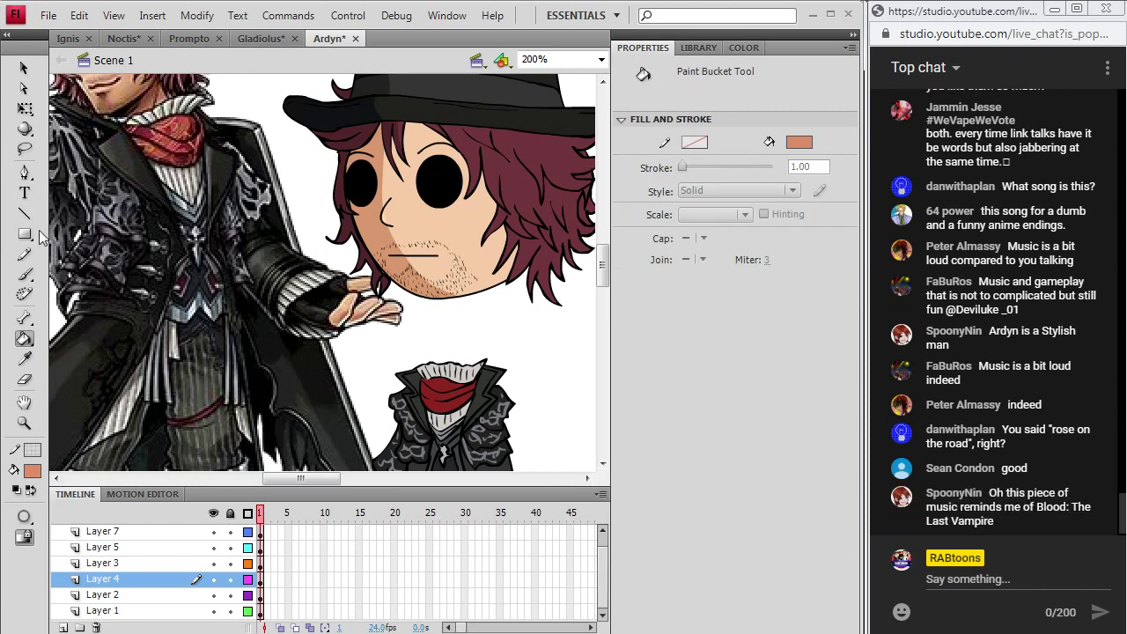
pyautogui.press('b')
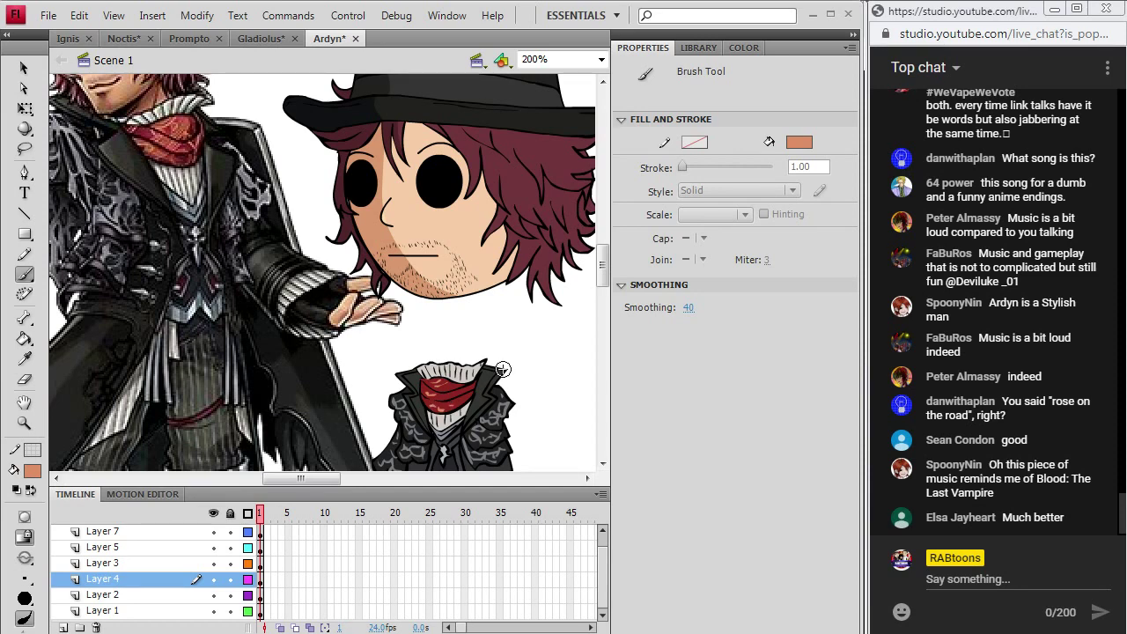
# - Pencil shading boundary lines on Layer 4 through the collar and scarf and down the coat to its lower edge
pyautogui.moveTo(602, 253)
pyautogui.mouseDown()
pyautogui.moveTo(604, 304)
pyautogui.moveTo(612, 268)
pyautogui.moveTo(608, 283)
pyautogui.mouseUp()
pyautogui.click(24, 254)
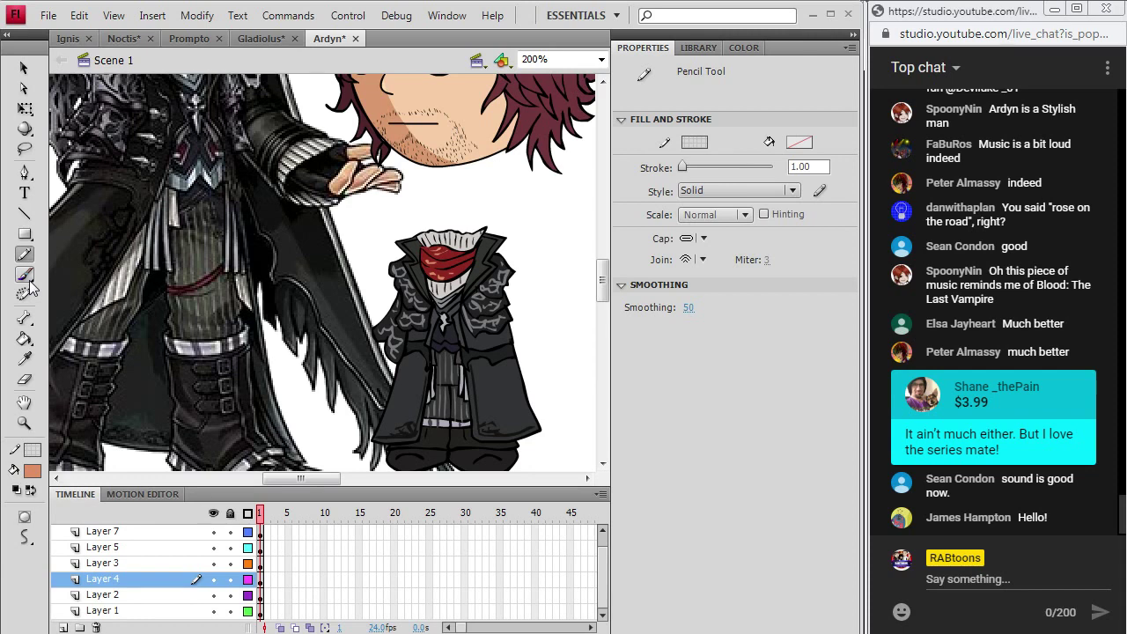
pyautogui.click(259, 579)
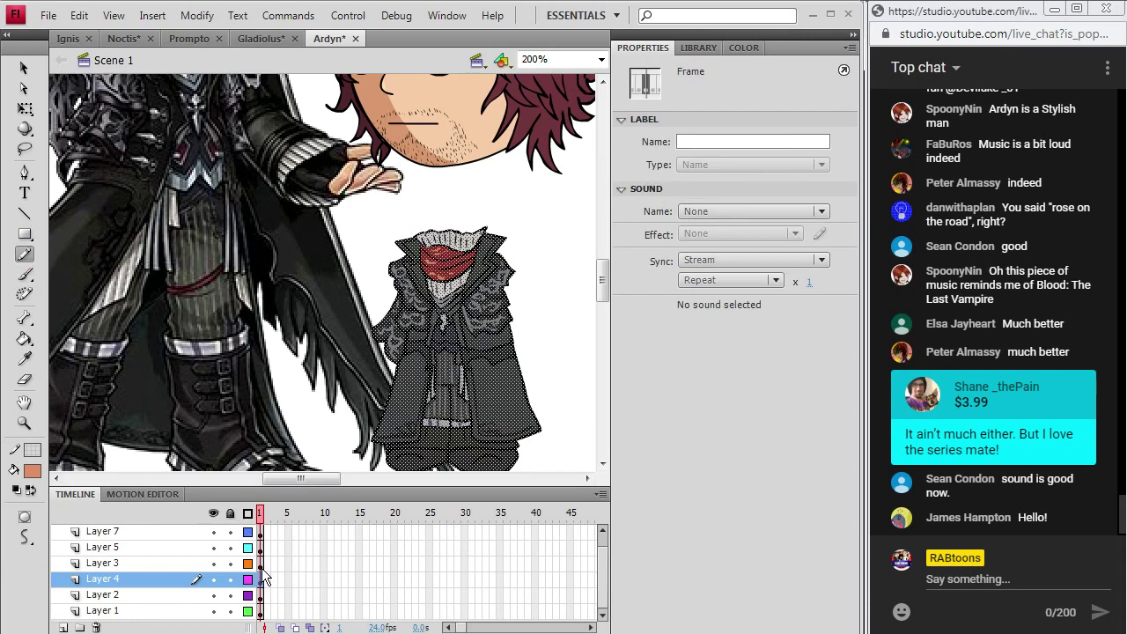
pyautogui.click(262, 566)
pyautogui.click(262, 574)
pyautogui.click(261, 593)
pyautogui.click(261, 578)
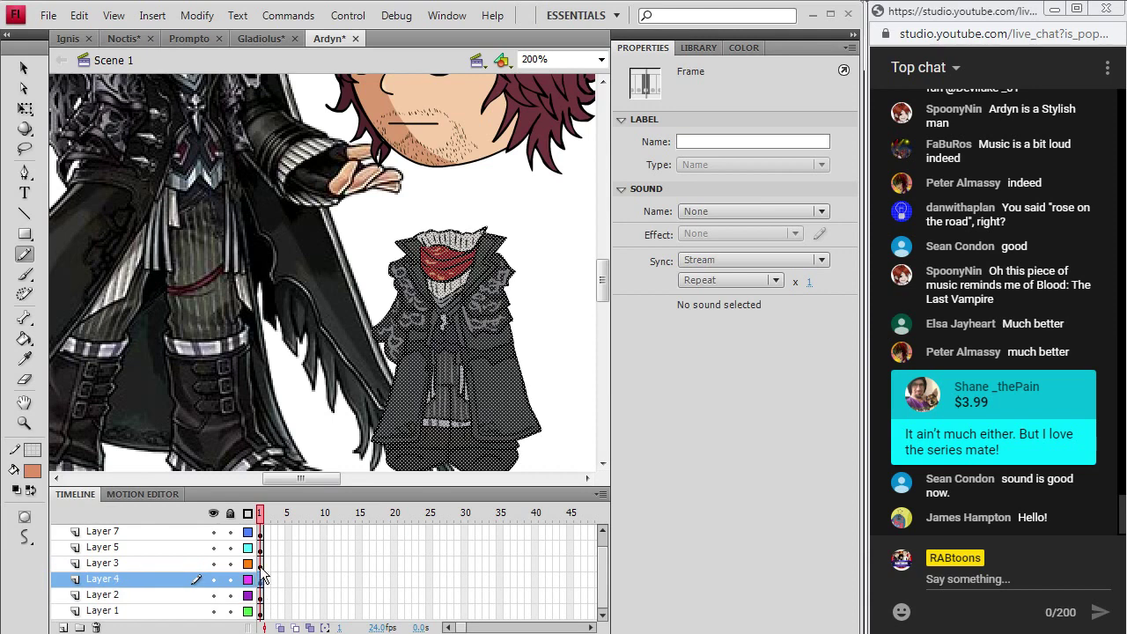
pyautogui.click(441, 216)
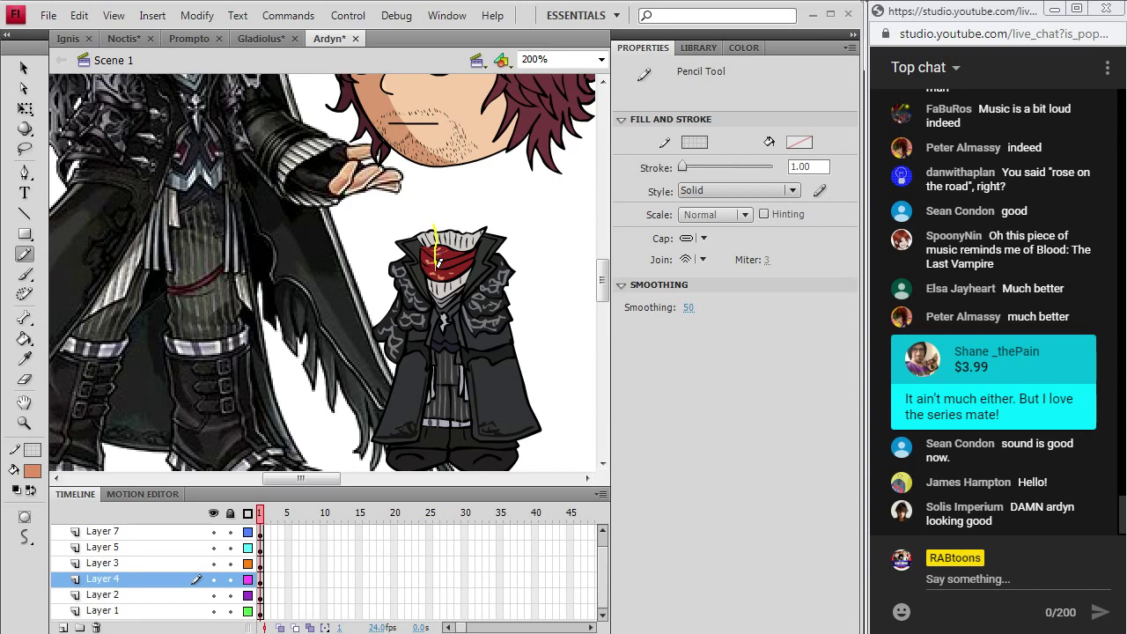
pyautogui.moveTo(440, 307); pyautogui.dragTo(424, 288)
pyautogui.moveTo(393, 438); pyautogui.dragTo(393, 437)
pyautogui.scroll(-2, 602, 282)
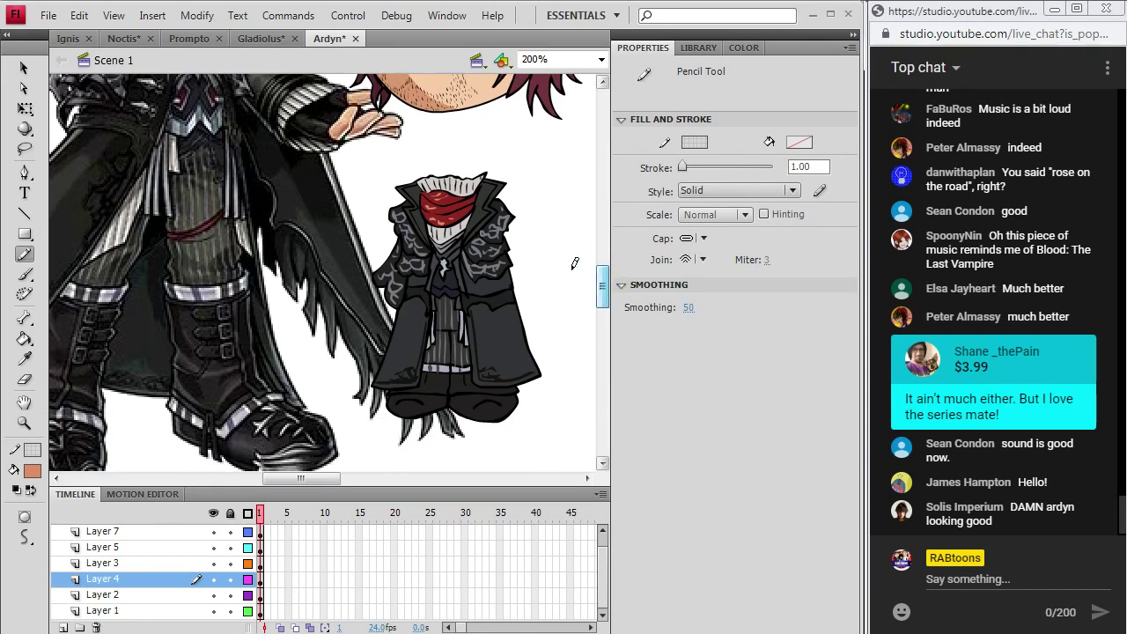
pyautogui.moveTo(420, 377); pyautogui.dragTo(421, 348)
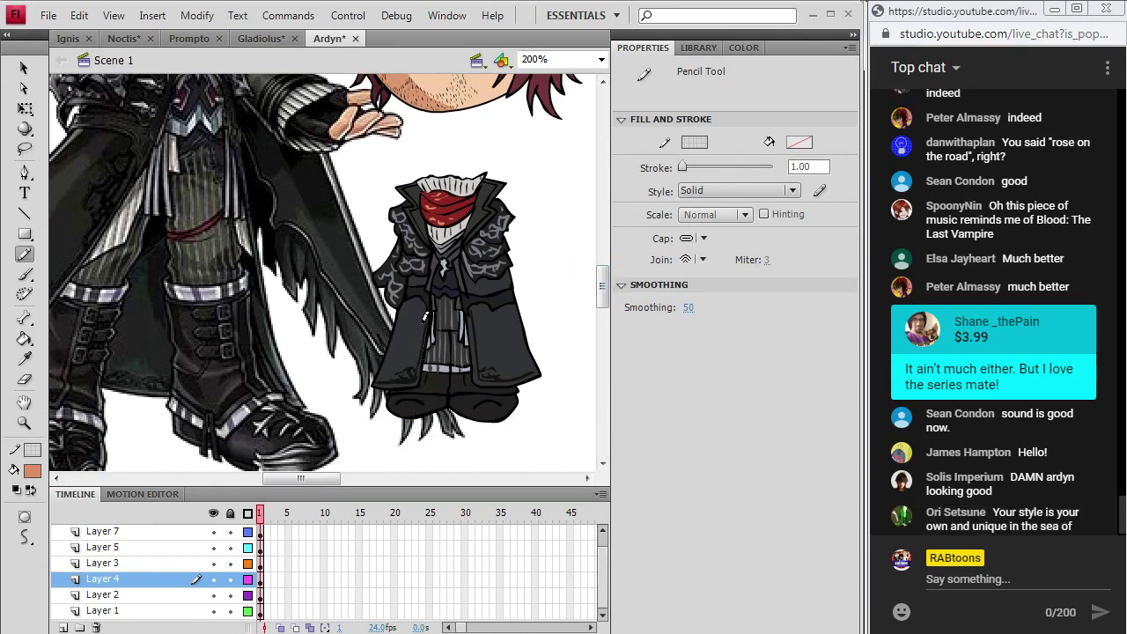
# - Sample the coat's dark grey, darken it, and fill the shadow area of the coat tail, undoing the last fill
pyautogui.click(25, 358)
pyautogui.click(153, 381)
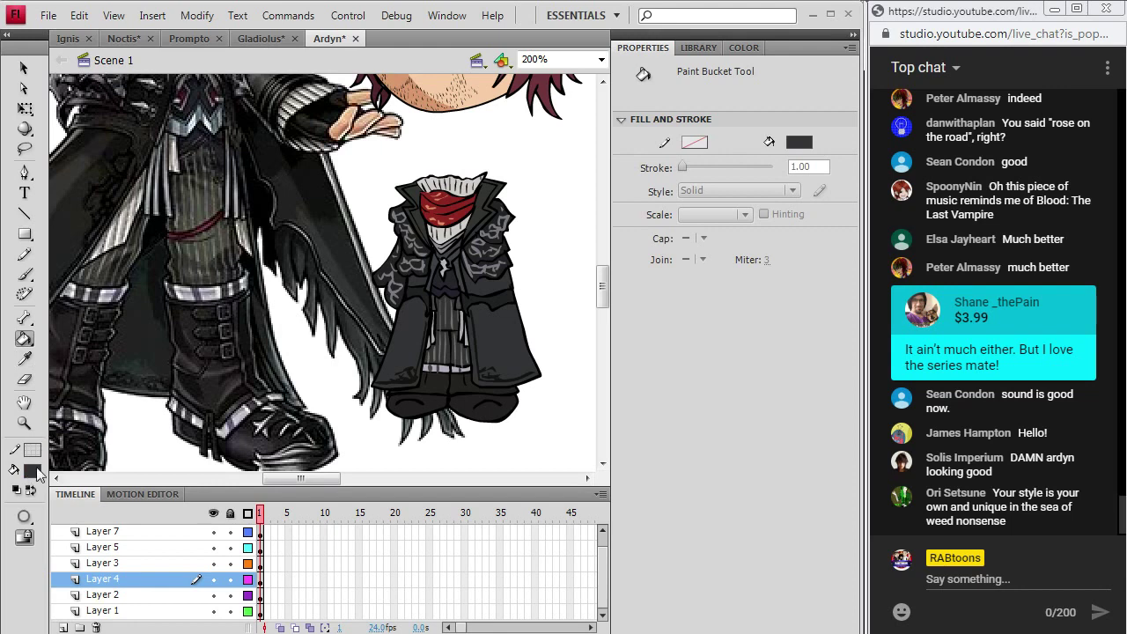
pyautogui.click(32, 471)
pyautogui.click(300, 267)
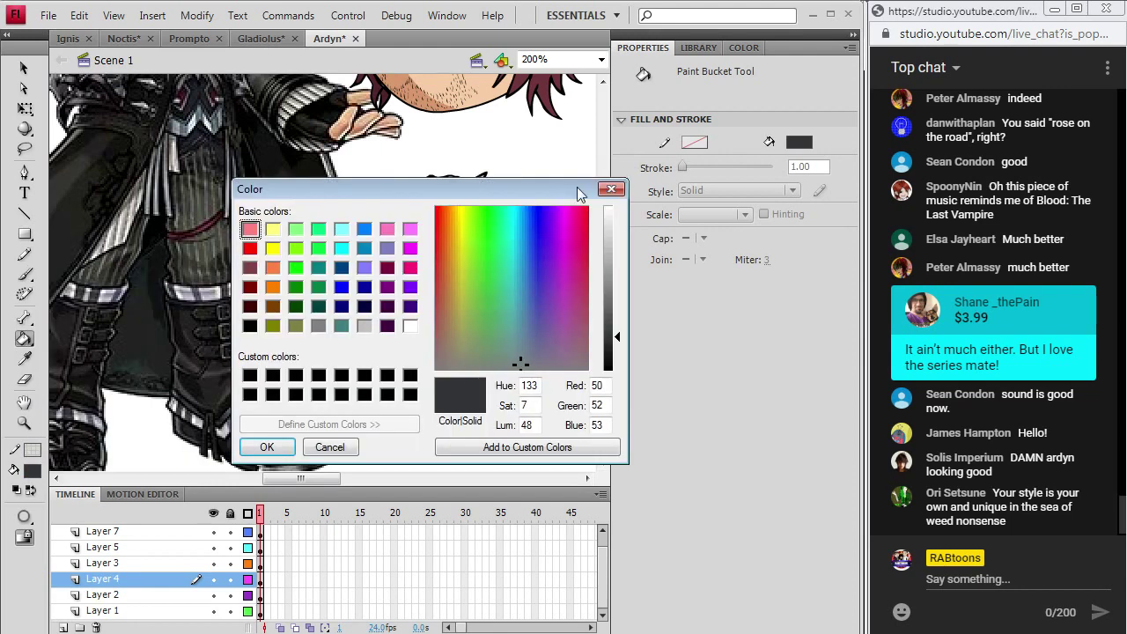
pyautogui.click(616, 349)
pyautogui.click(267, 446)
pyautogui.click(395, 339)
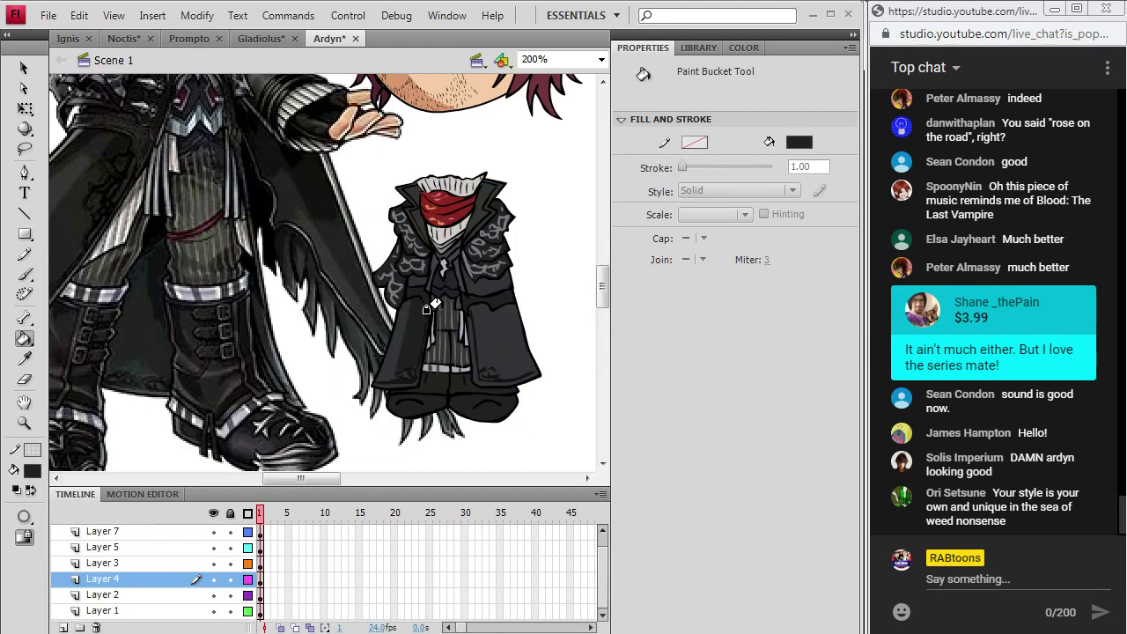
pyautogui.hotkey('ctrl', 'z')
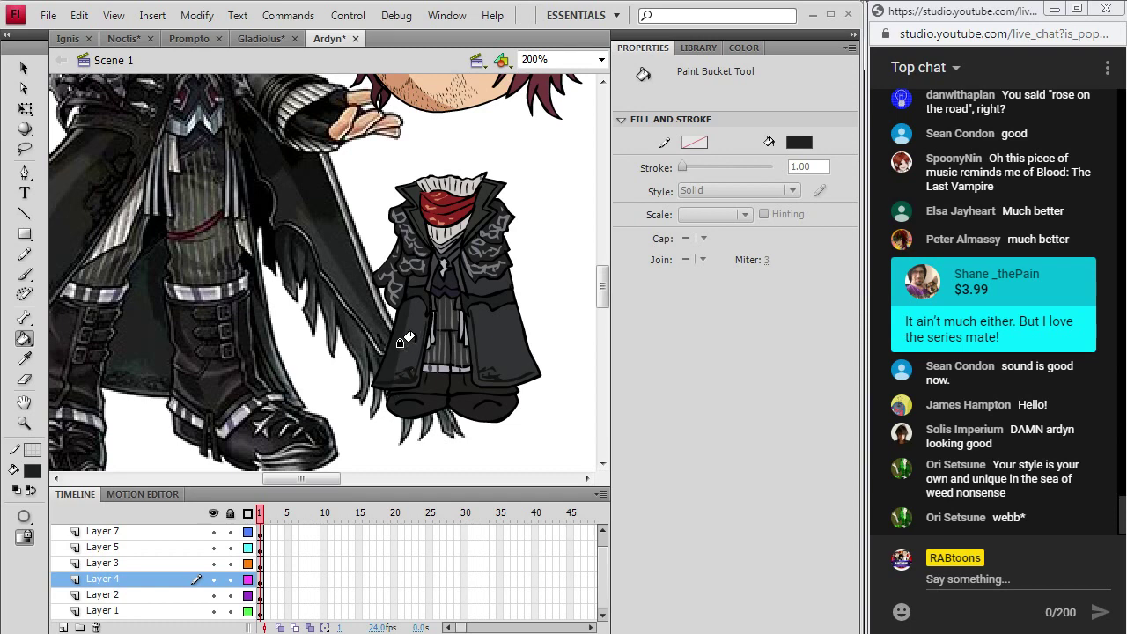
# - Sample the near-black of the drawn shoes and darken it slightly as the fill colour for their shading
pyautogui.click(23, 359)
pyautogui.click(440, 405)
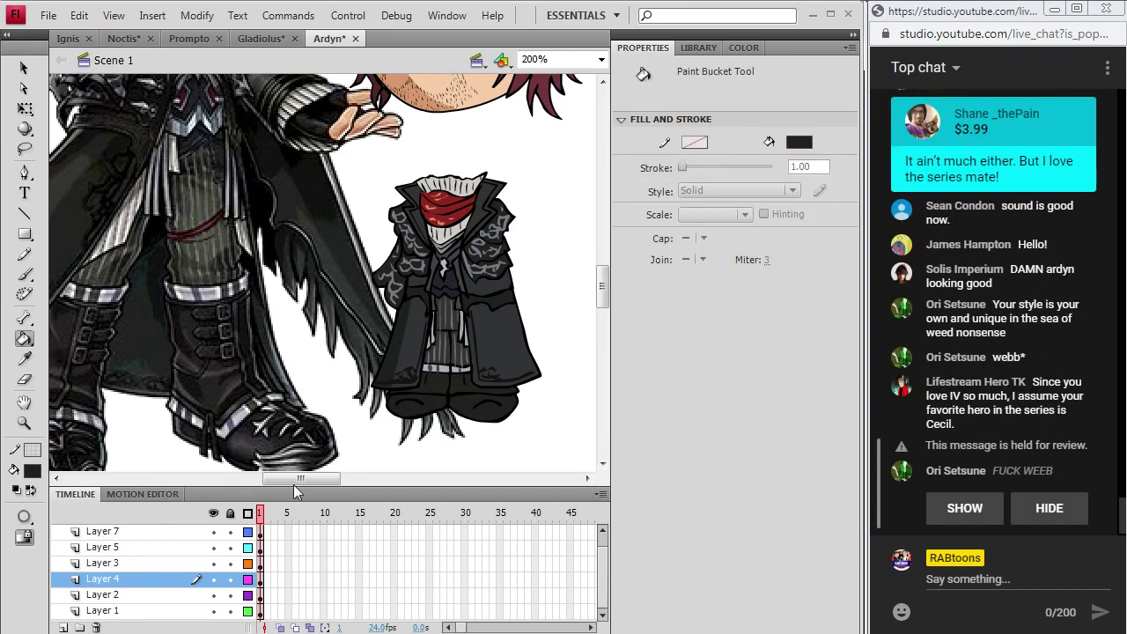
pyautogui.click(31, 467)
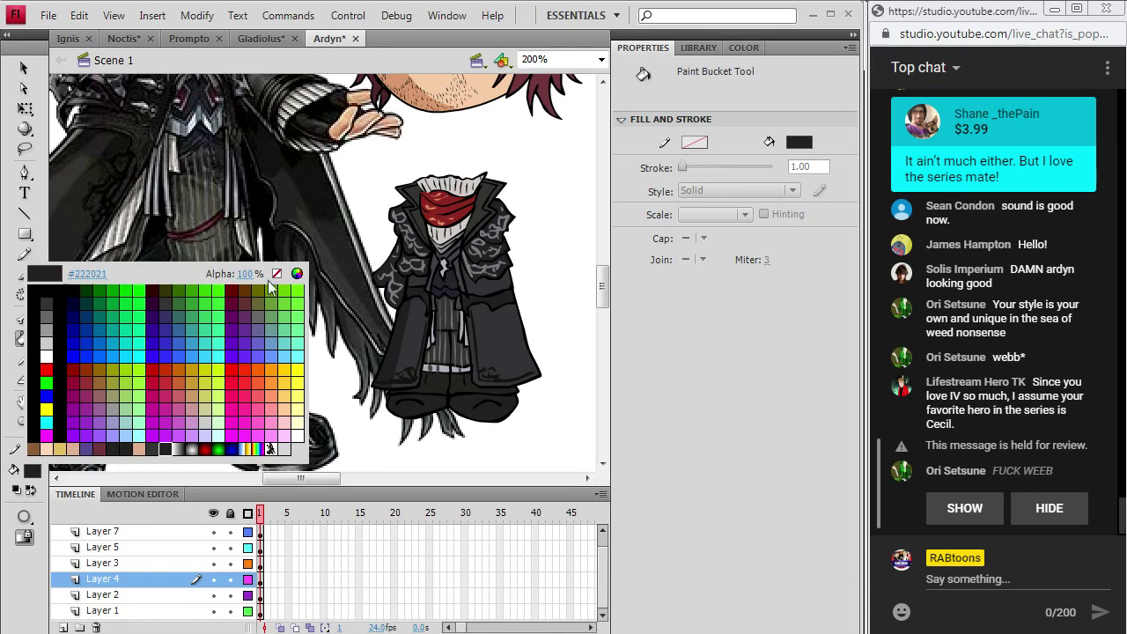
pyautogui.click(333, 364)
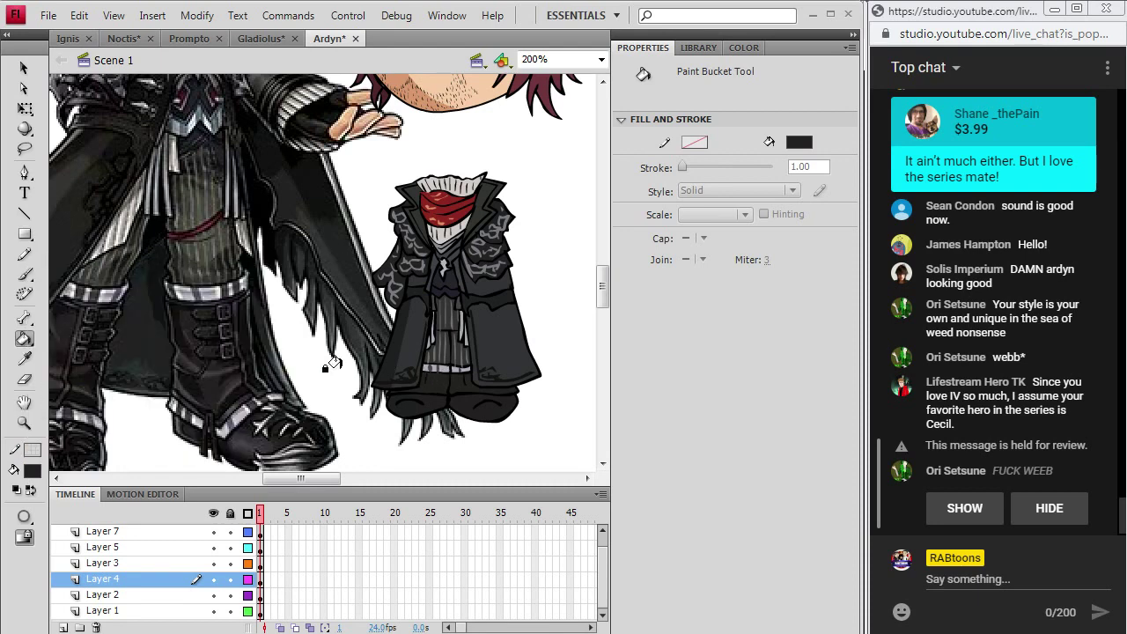
pyautogui.click(33, 470)
pyautogui.click(297, 274)
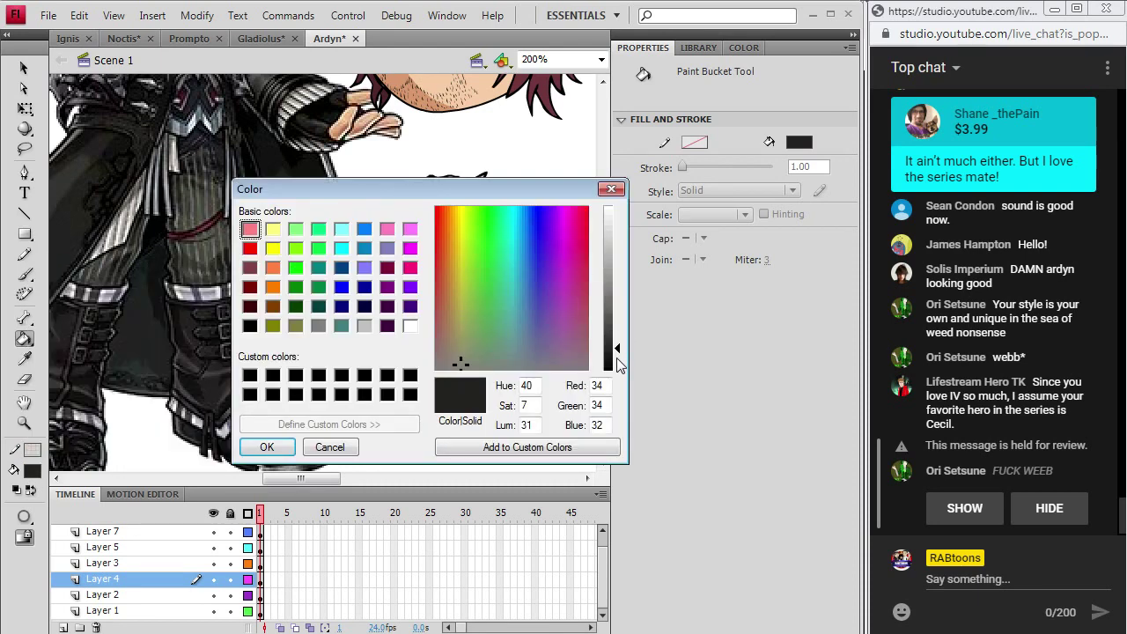
pyautogui.click(616, 356)
pyautogui.click(267, 447)
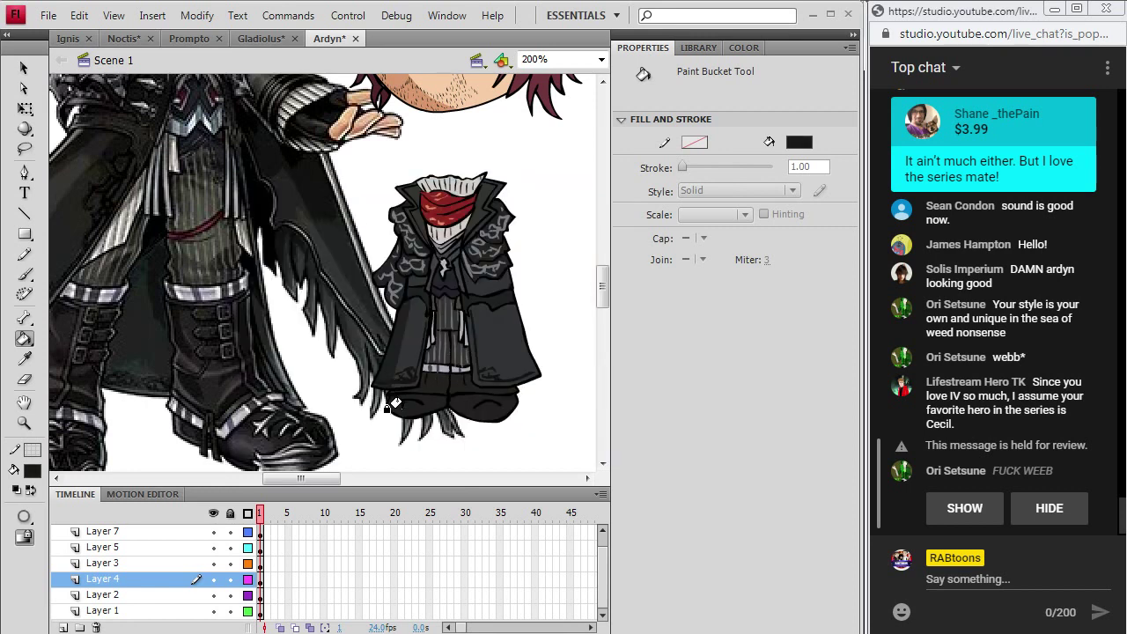
# - Fill the shaded parts of the small figure's left boot and trouser leg with near-black
pyautogui.click(389, 408)
pyautogui.press('i')
pyautogui.click(414, 392)
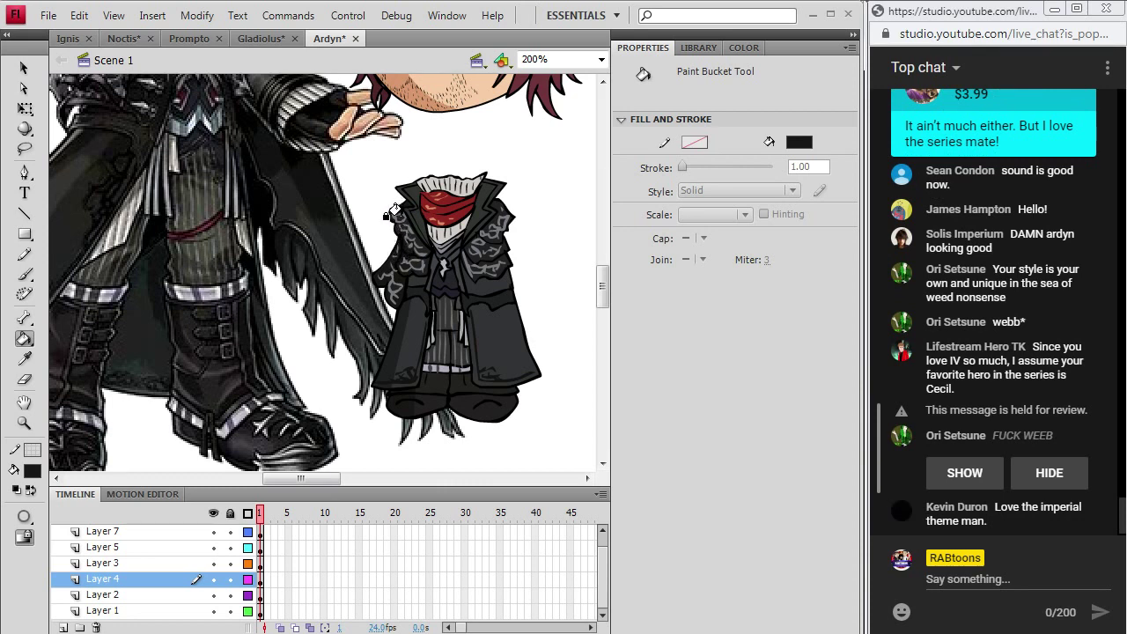
# - Darken the fur on the coat's left arm using dark grey and near-black sampled from the coat's shaded areas
pyautogui.click(23, 358)
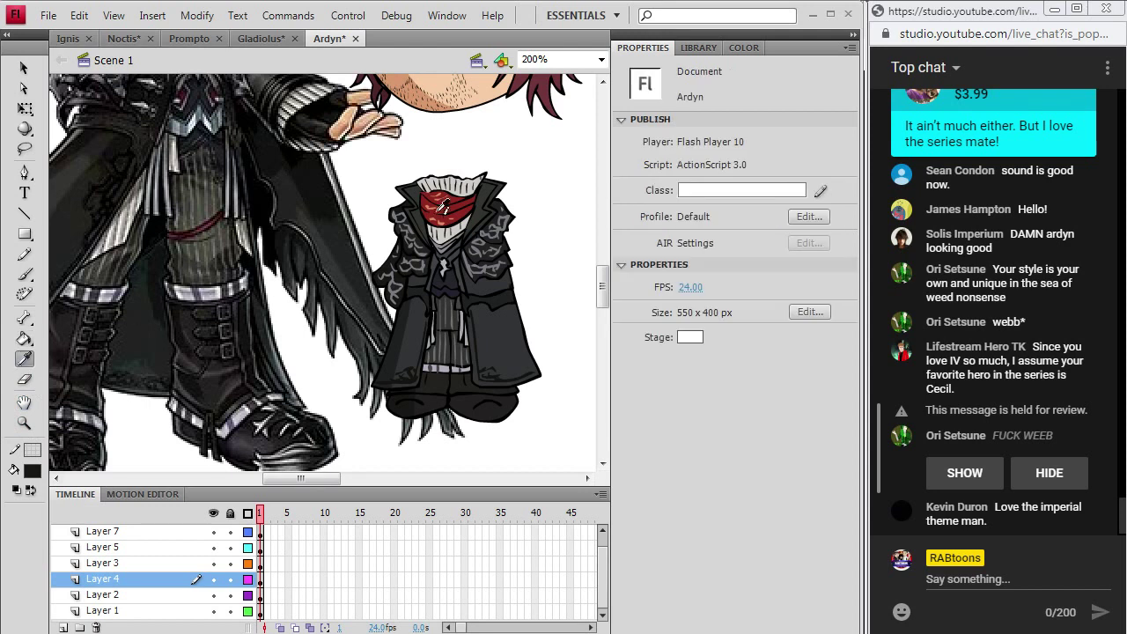
pyautogui.click(419, 310)
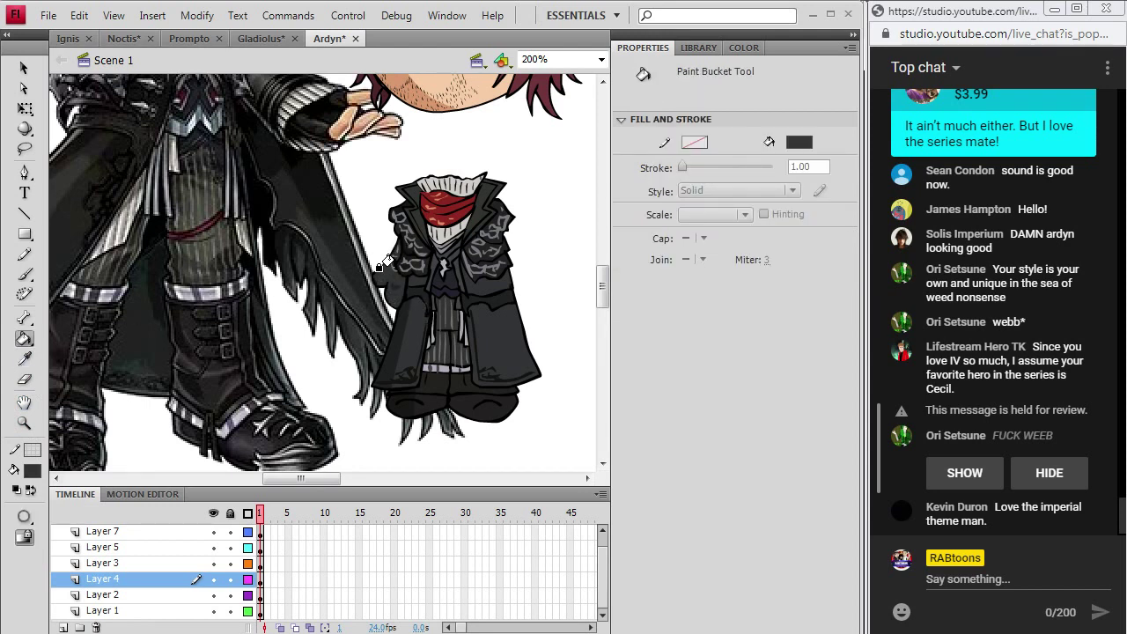
pyautogui.click(393, 236)
pyautogui.press('z')
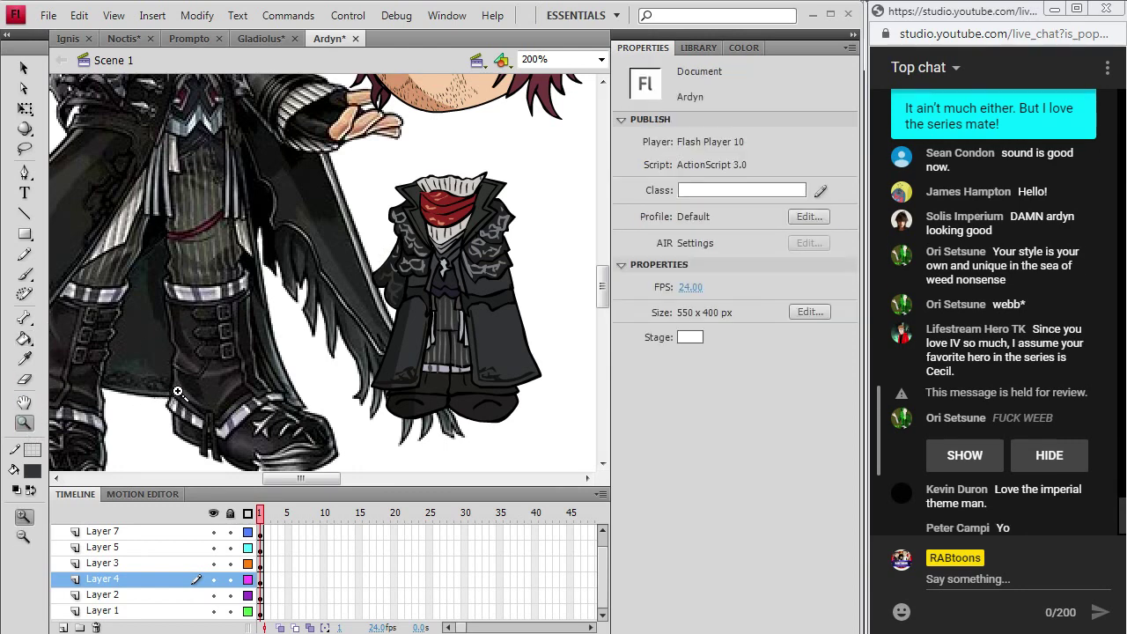
pyautogui.click(405, 250)
pyautogui.click(24, 337)
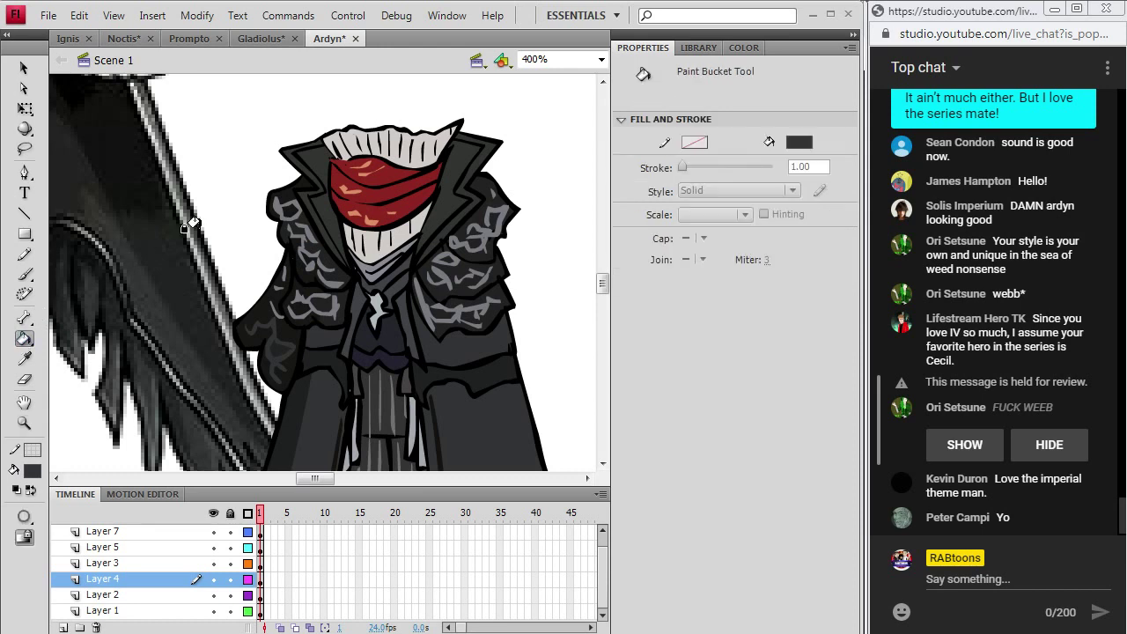
pyautogui.click(24, 359)
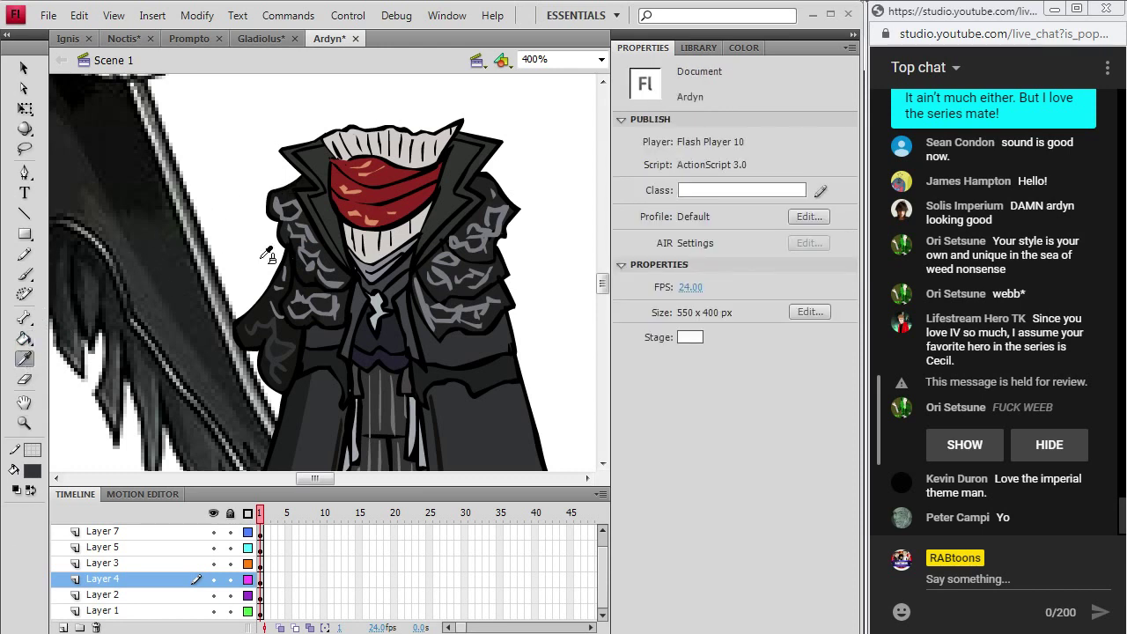
pyautogui.click(297, 333)
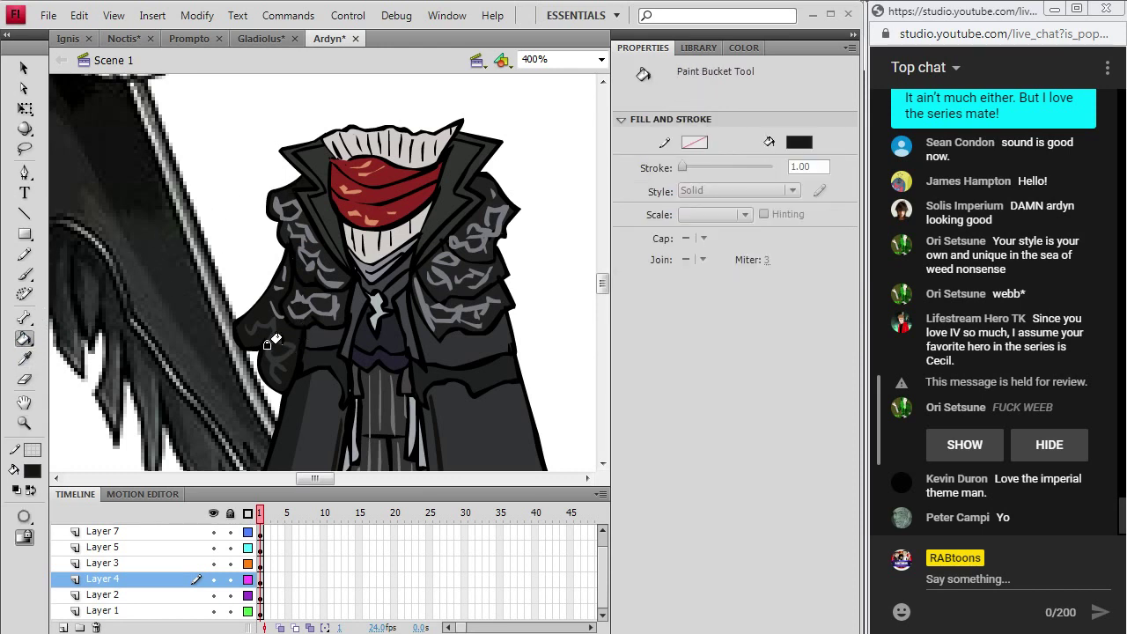
# - Recolour the fur strands on the left arm and left shoulder with the sampled dark grey
pyautogui.click(23, 358)
pyautogui.click(273, 319)
pyautogui.click(275, 300)
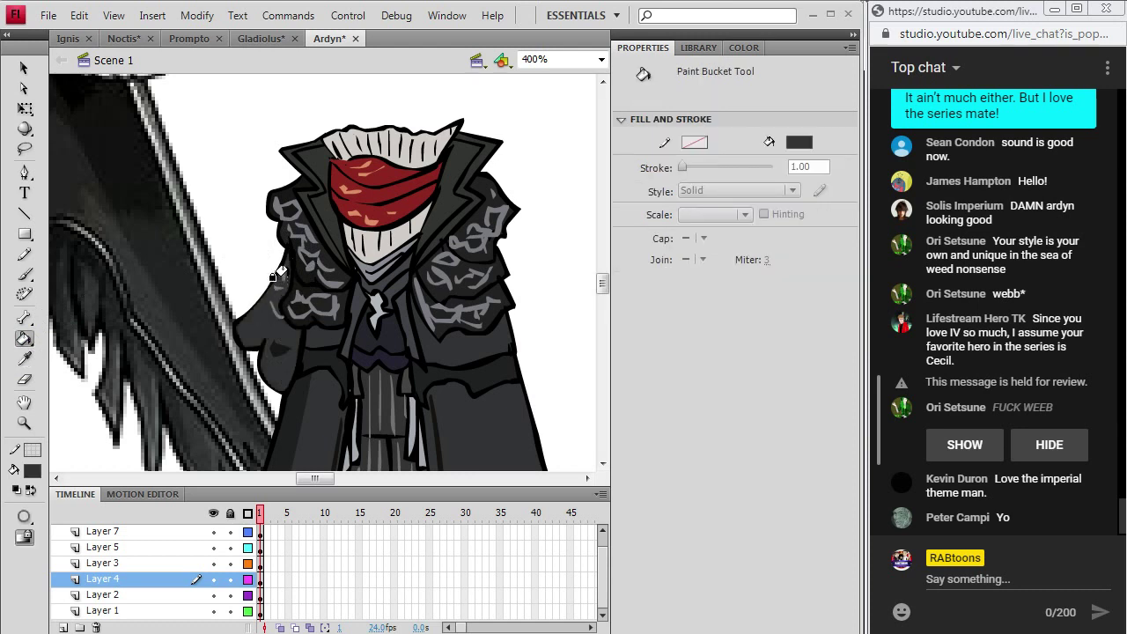
pyautogui.click(269, 326)
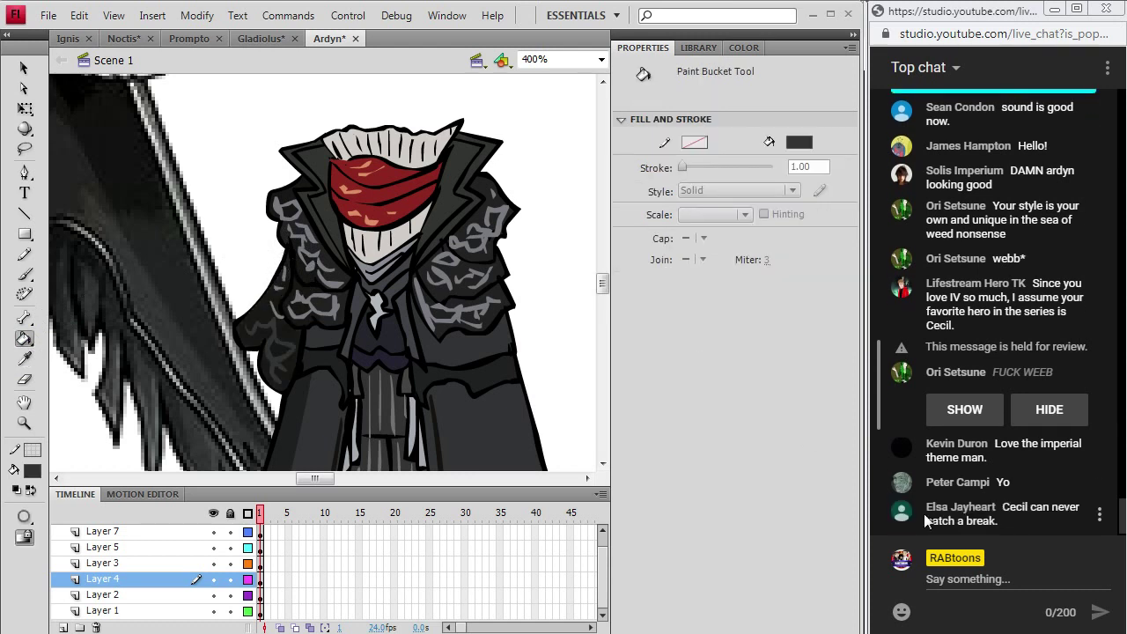
pyautogui.click(280, 233)
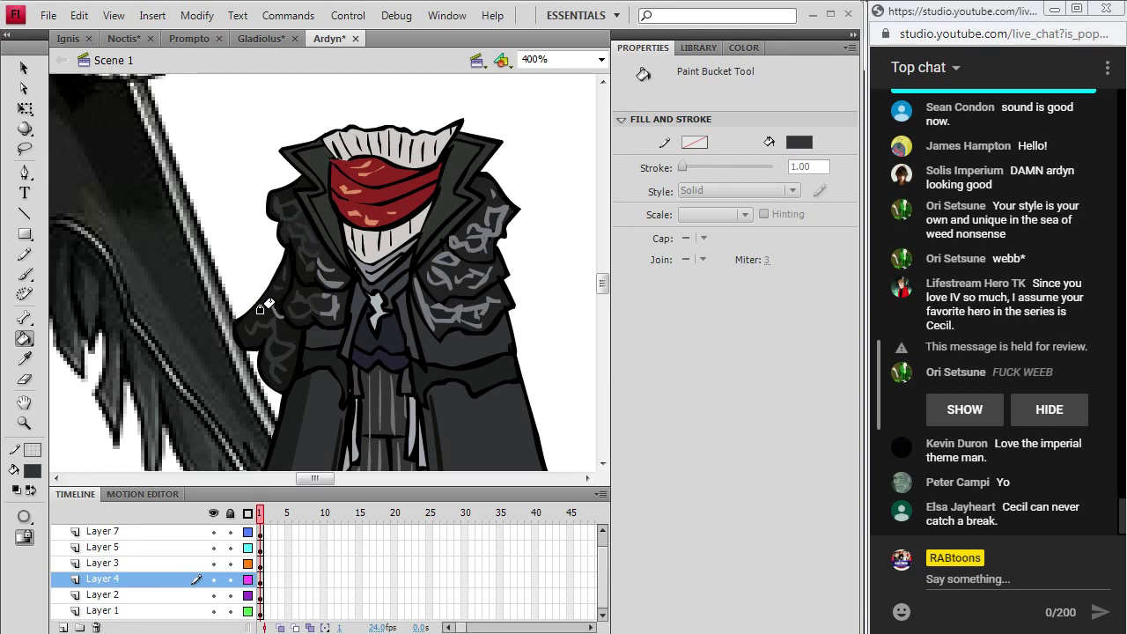
# - Fill the shaded base areas of the left shoulder fur with near-black sampled from the adjoining shaded coat areas
pyautogui.click(24, 358)
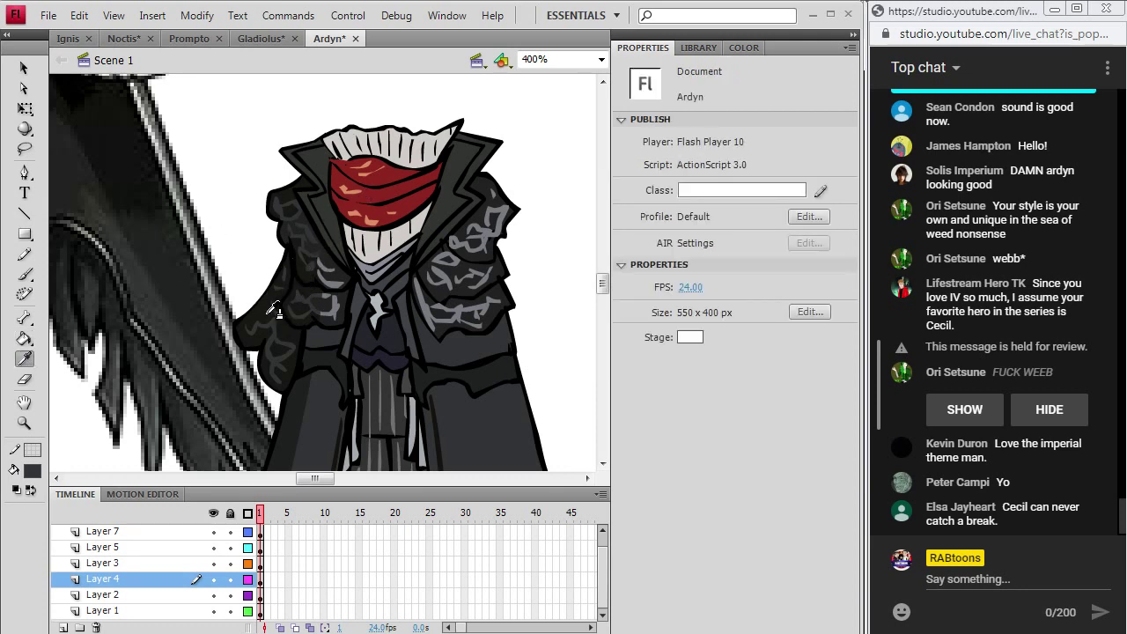
pyautogui.click(274, 310)
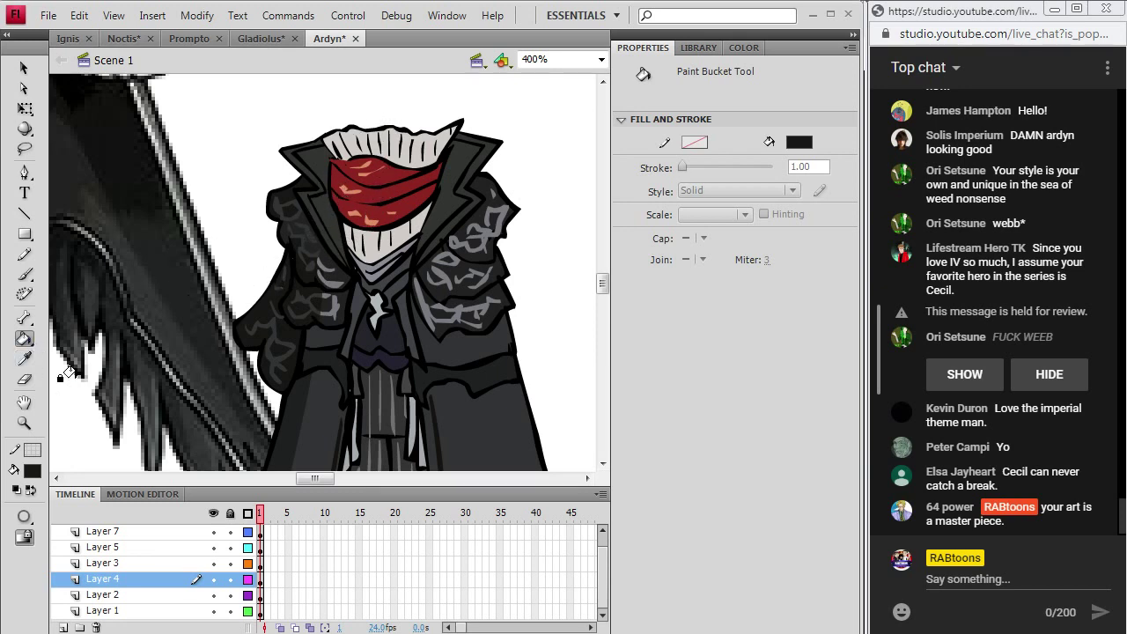
pyautogui.press('i')
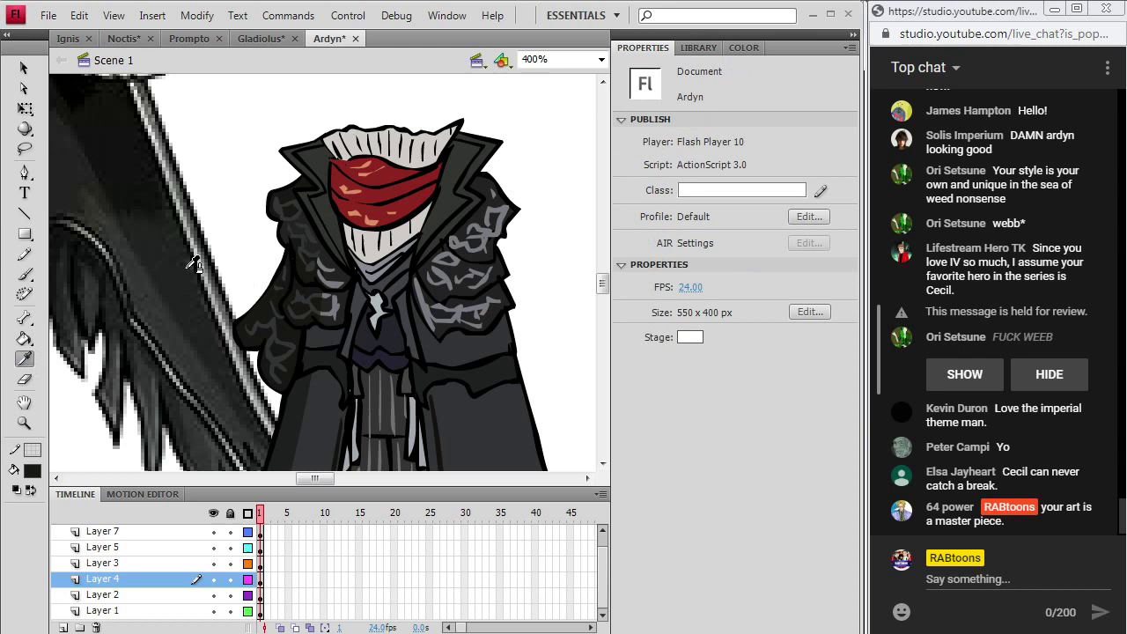
pyautogui.click(332, 335)
pyautogui.press('i')
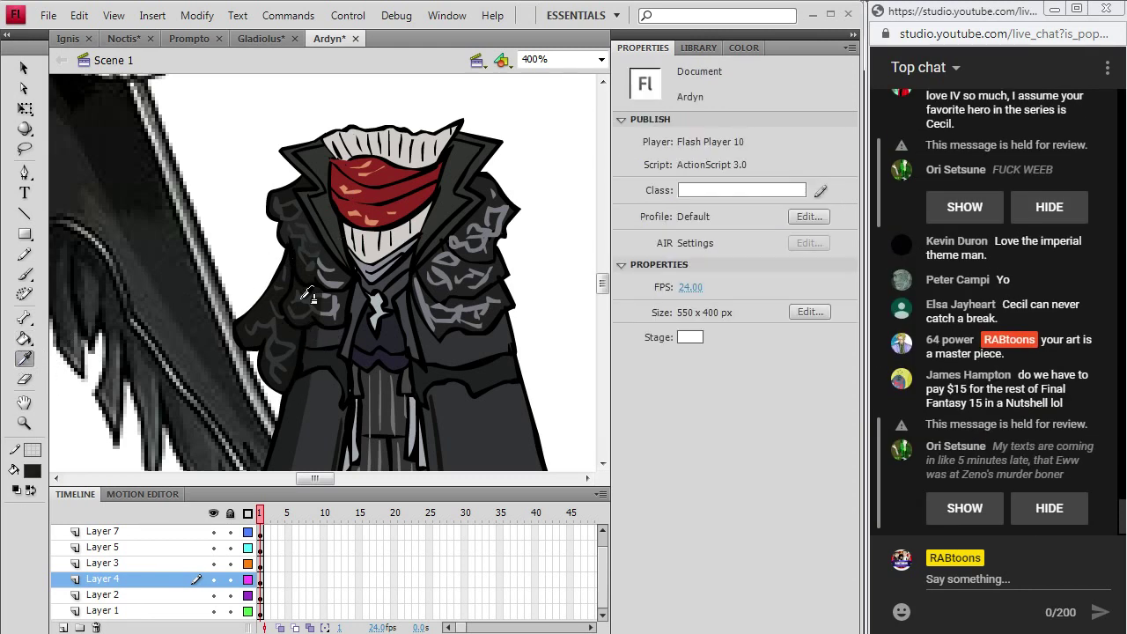
pyautogui.click(298, 331)
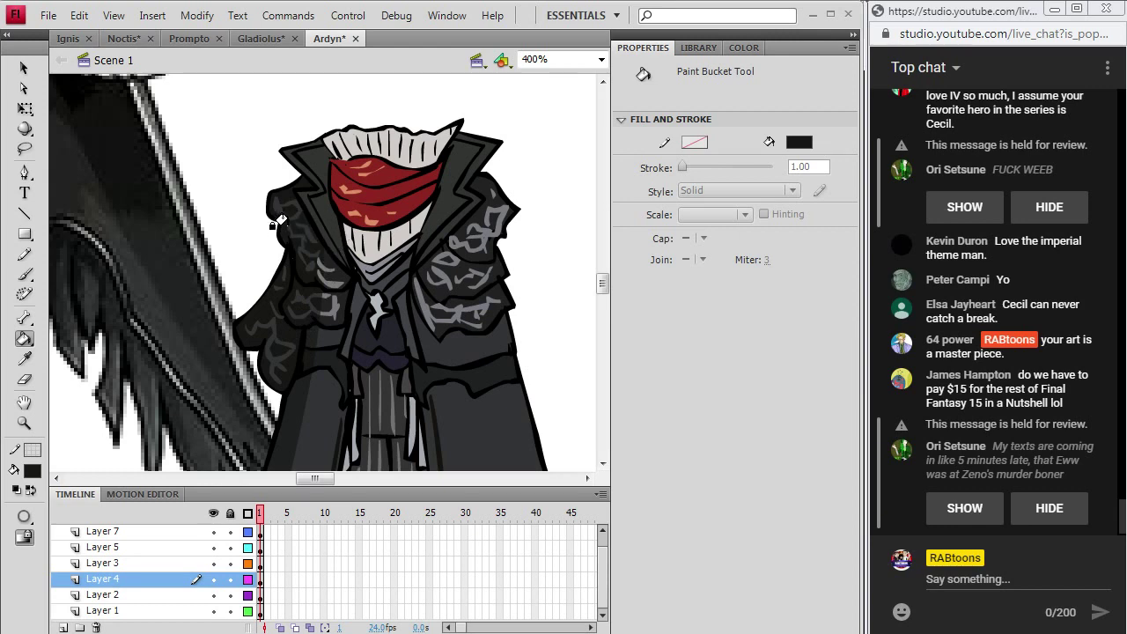
pyautogui.press('i')
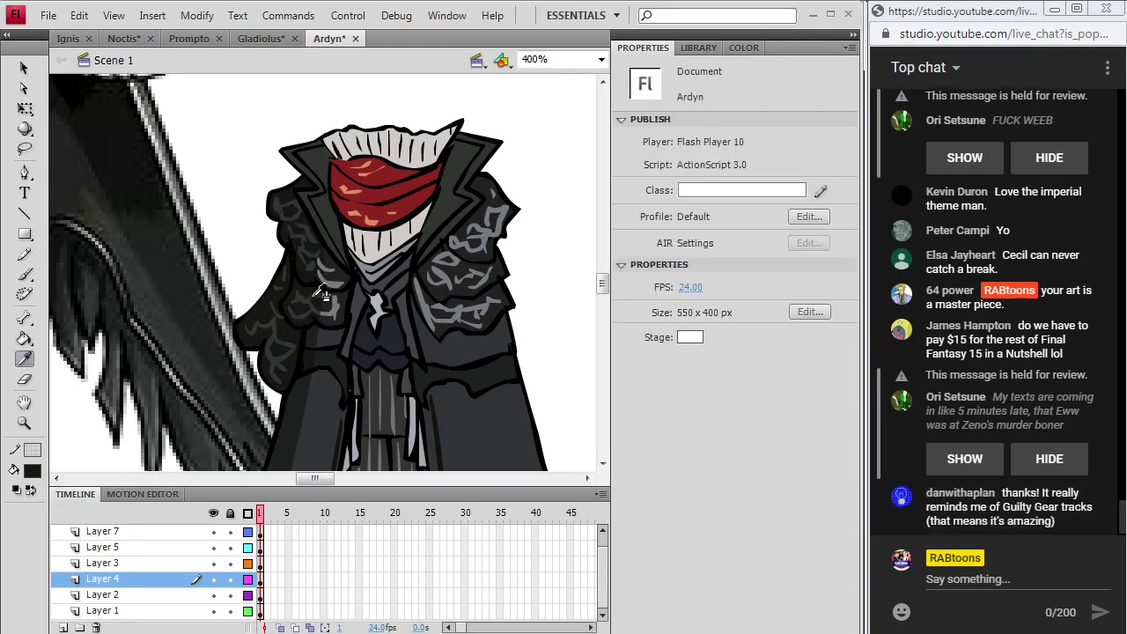
pyautogui.click(306, 322)
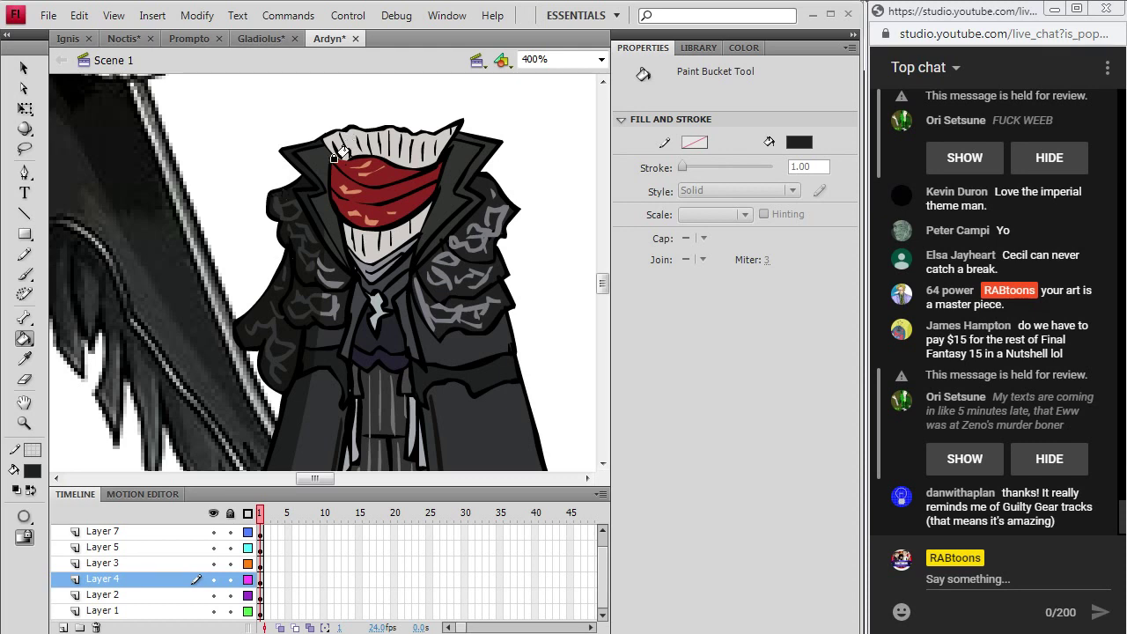
# - Shade the left coat collar, drawing a pencil boundary beside the scarf and filling the shaded area with near-black
pyautogui.click(305, 189)
pyautogui.press('y')
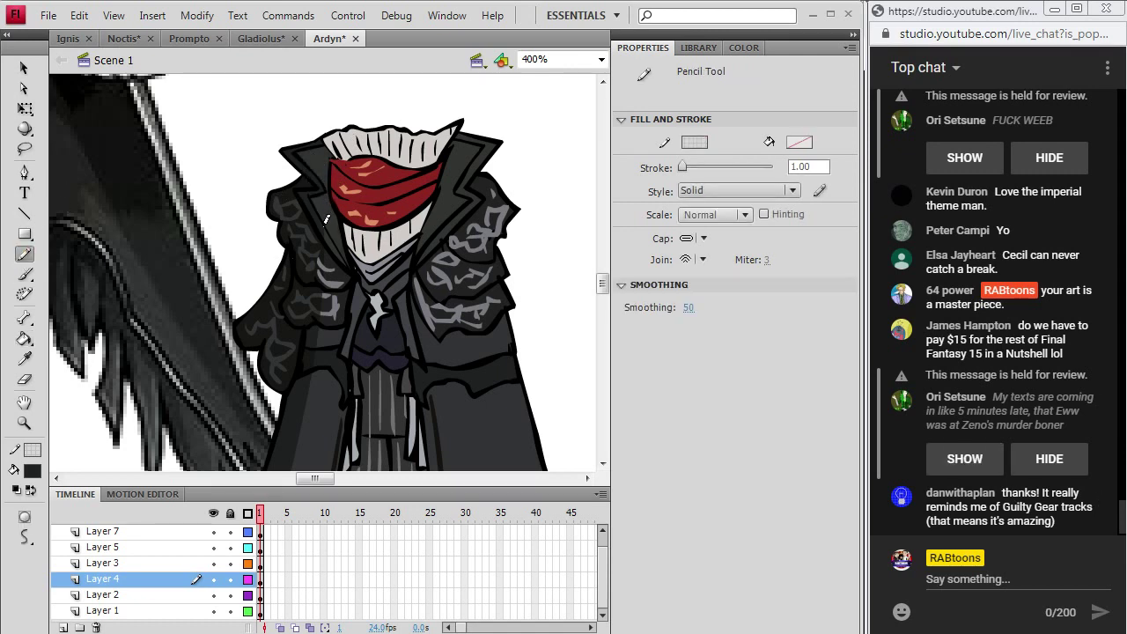
pyautogui.moveTo(328, 203); pyautogui.dragTo(335, 167)
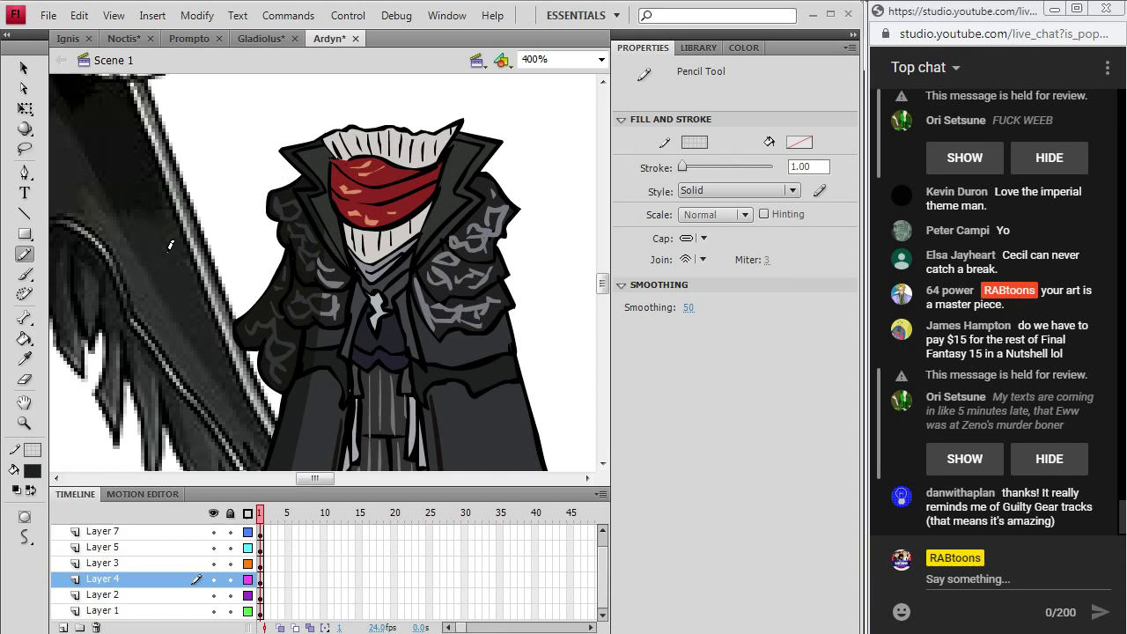
pyautogui.click(23, 359)
pyautogui.click(302, 154)
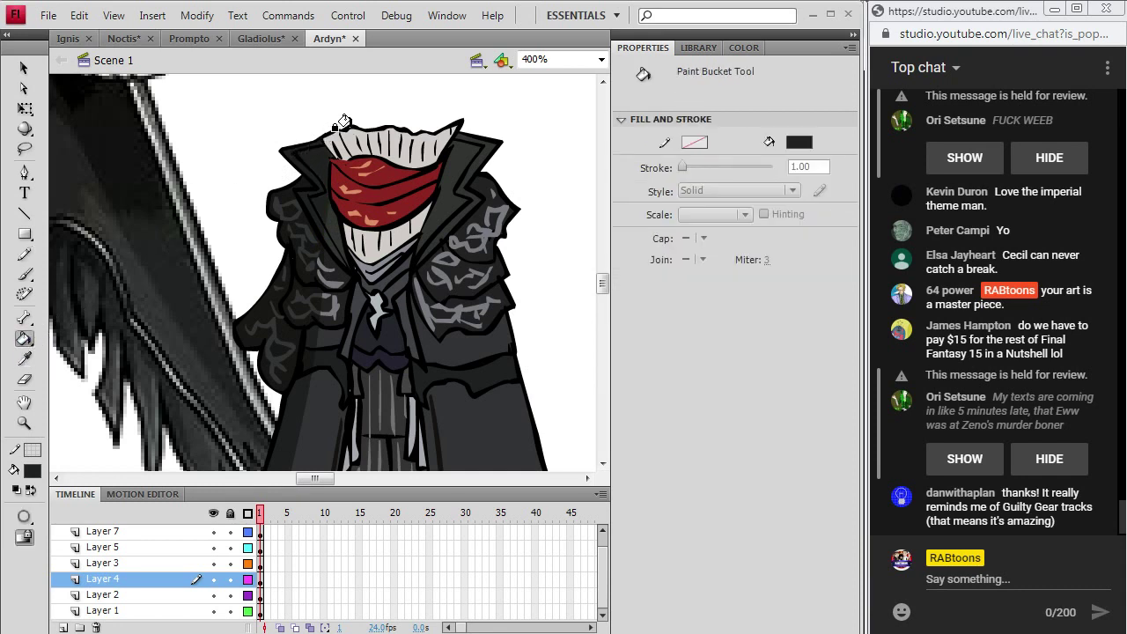
# - Fill the shaded left part of the ruffled neckpiece with a darker version of its sampled light grey
pyautogui.click(23, 358)
pyautogui.click(360, 128)
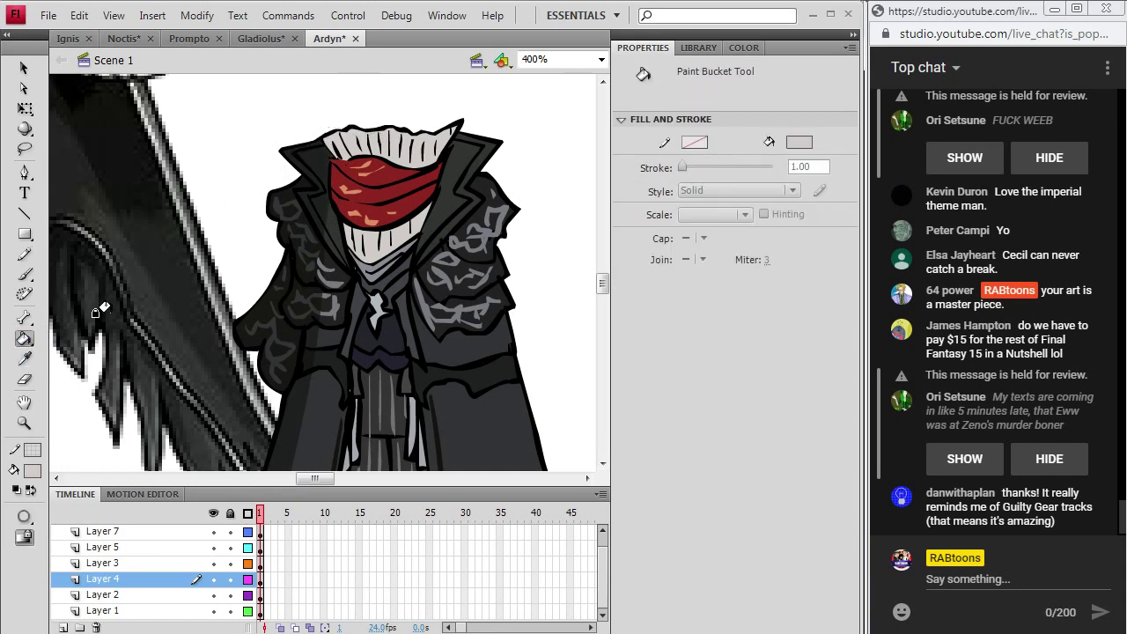
pyautogui.click(31, 471)
pyautogui.click(308, 264)
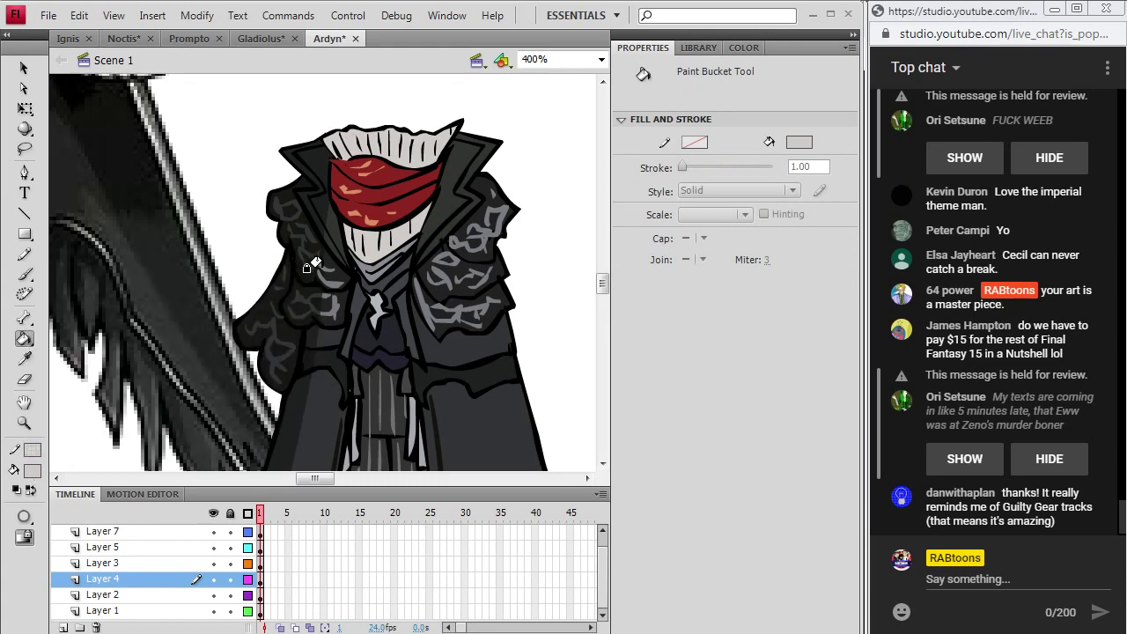
pyautogui.click(32, 472)
pyautogui.click(308, 273)
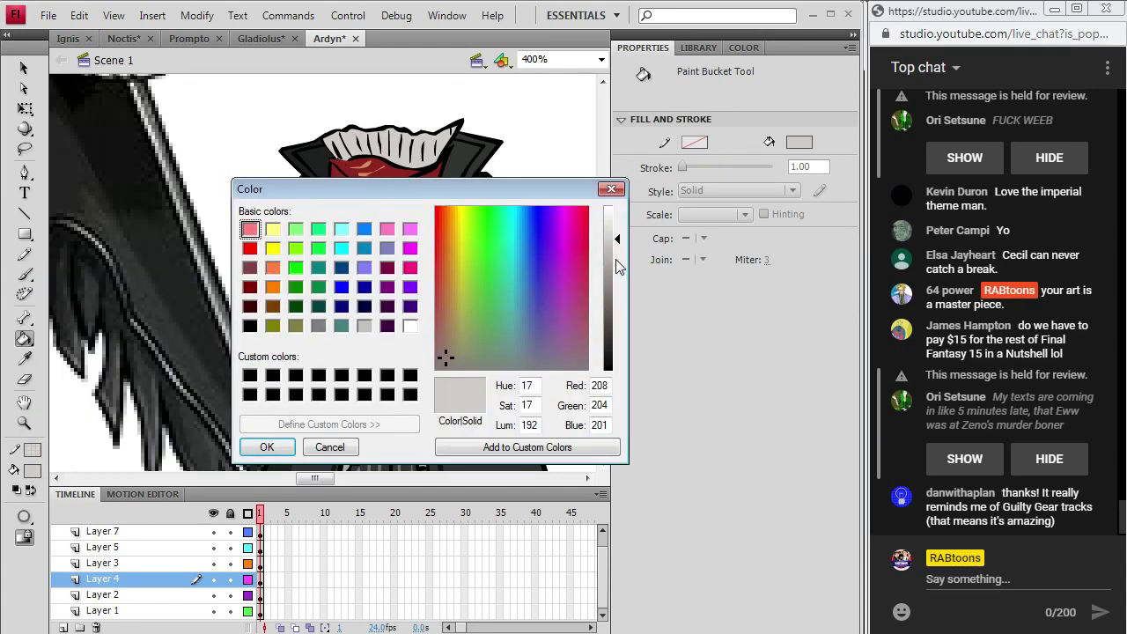
pyautogui.click(619, 267)
pyautogui.click(267, 446)
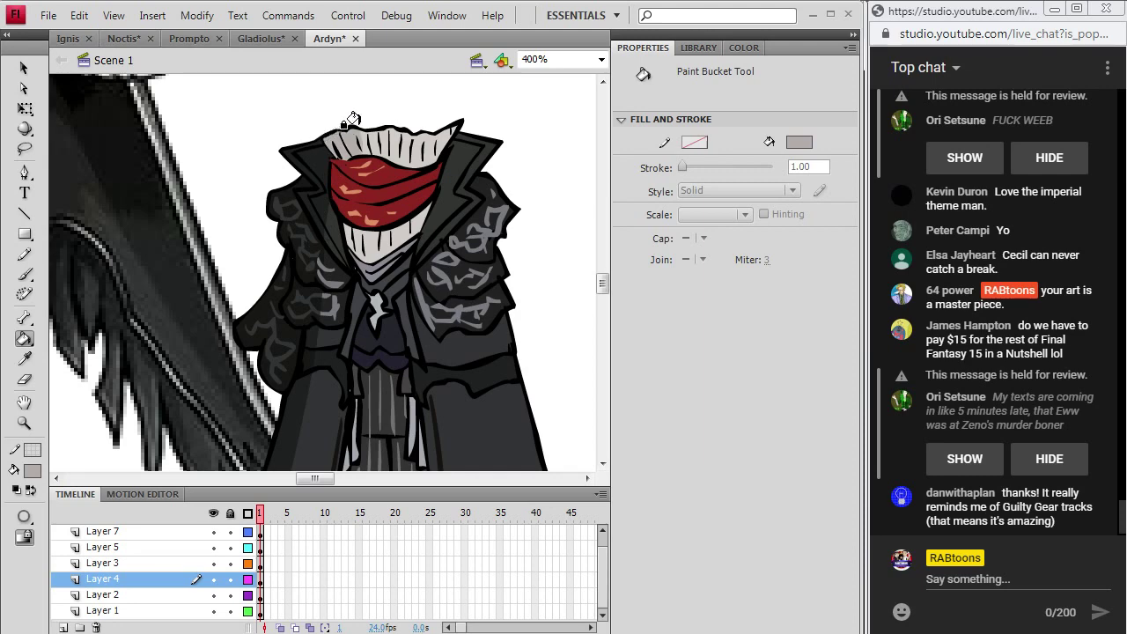
# - Fill the scarf's shaded left part with darker red (RGB 106, 28, 23), and sample the fur's dark grey as the fill colour
pyautogui.click(24, 358)
pyautogui.click(377, 199)
pyautogui.click(31, 471)
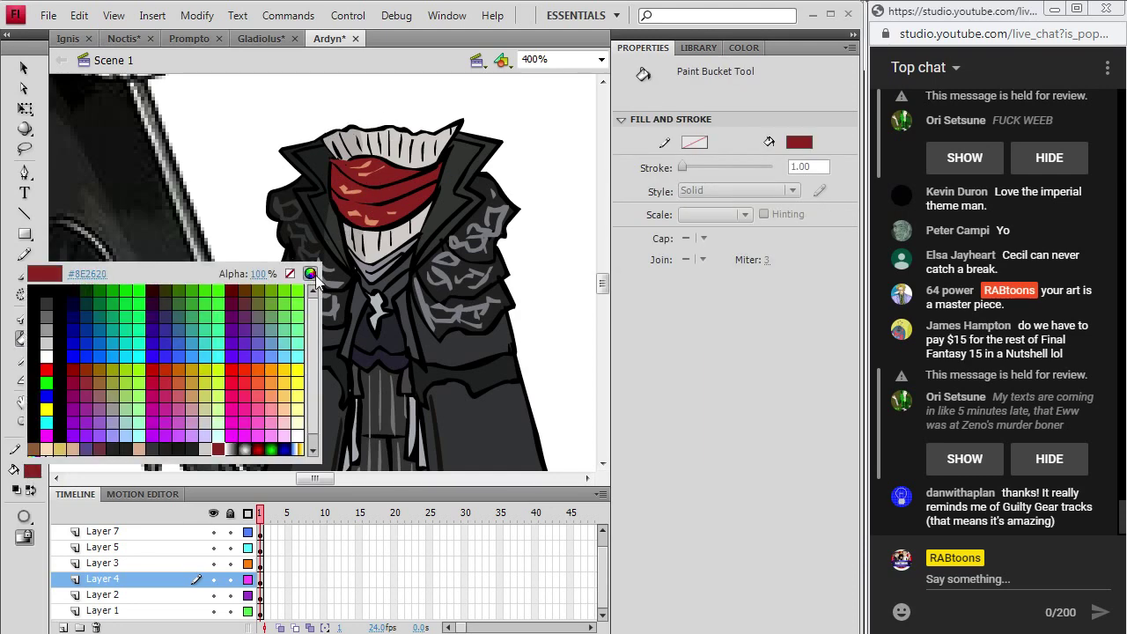
pyautogui.click(310, 273)
pyautogui.click(616, 338)
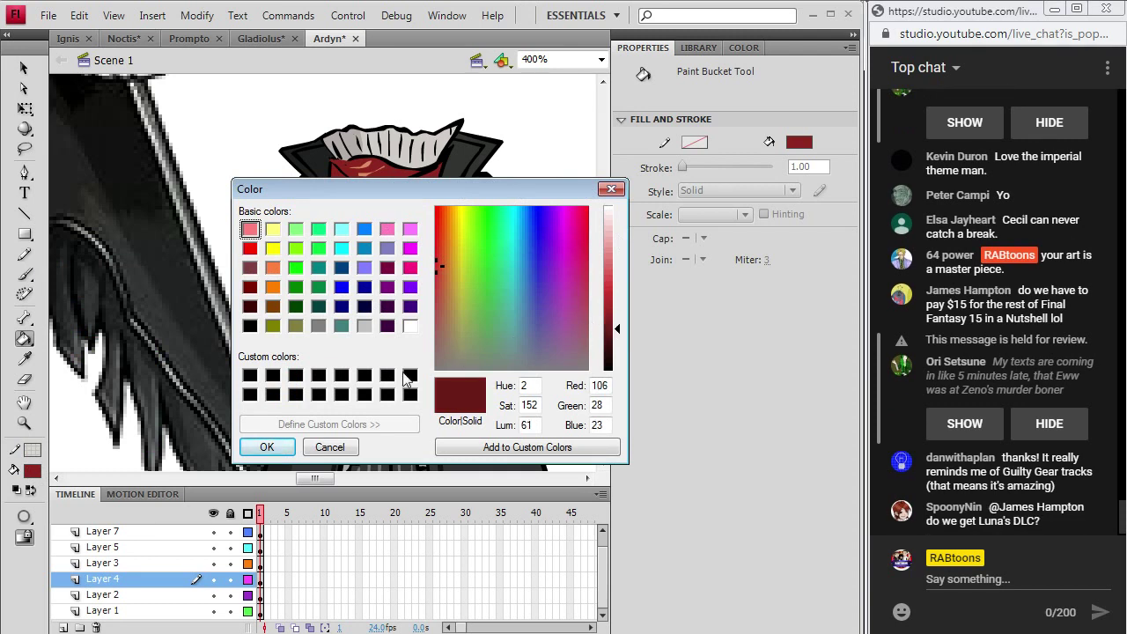
pyautogui.click(267, 447)
pyautogui.click(338, 169)
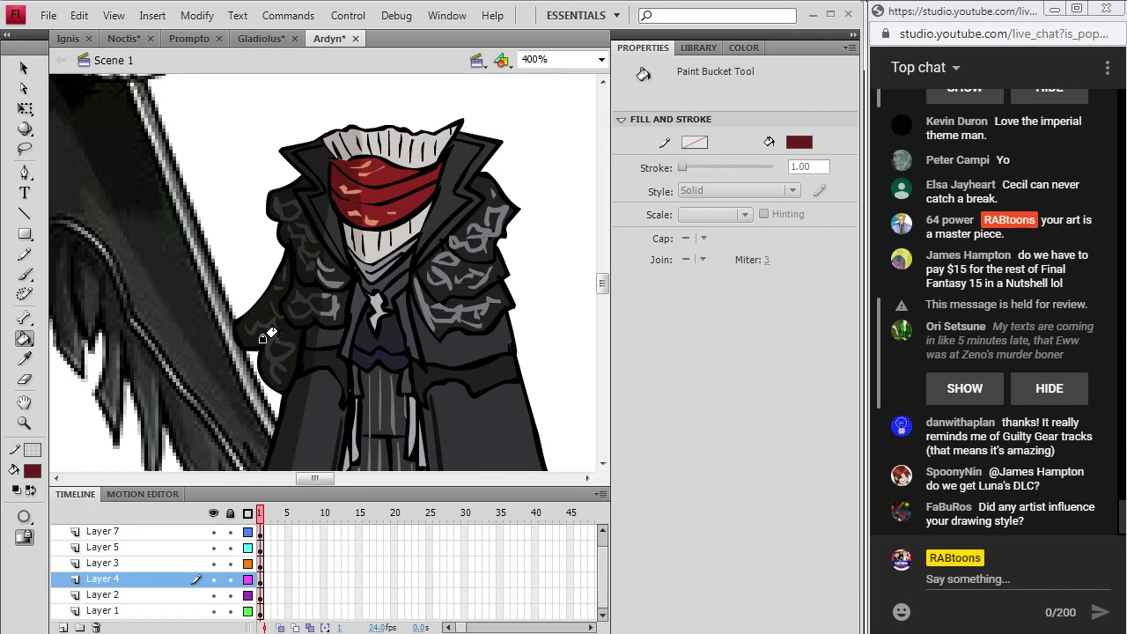
pyautogui.click(23, 360)
pyautogui.click(316, 249)
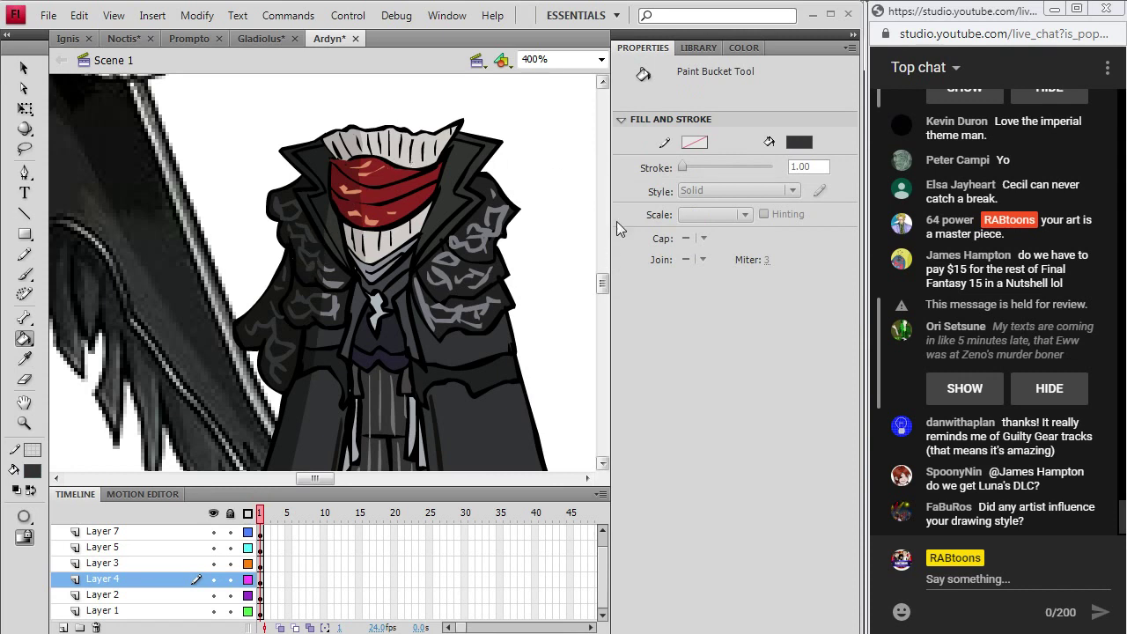
# - Delete the full-body reference bitmap on Layer 1
pyautogui.moveTo(603, 282); pyautogui.dragTo(603, 291)
pyautogui.click(601, 59)
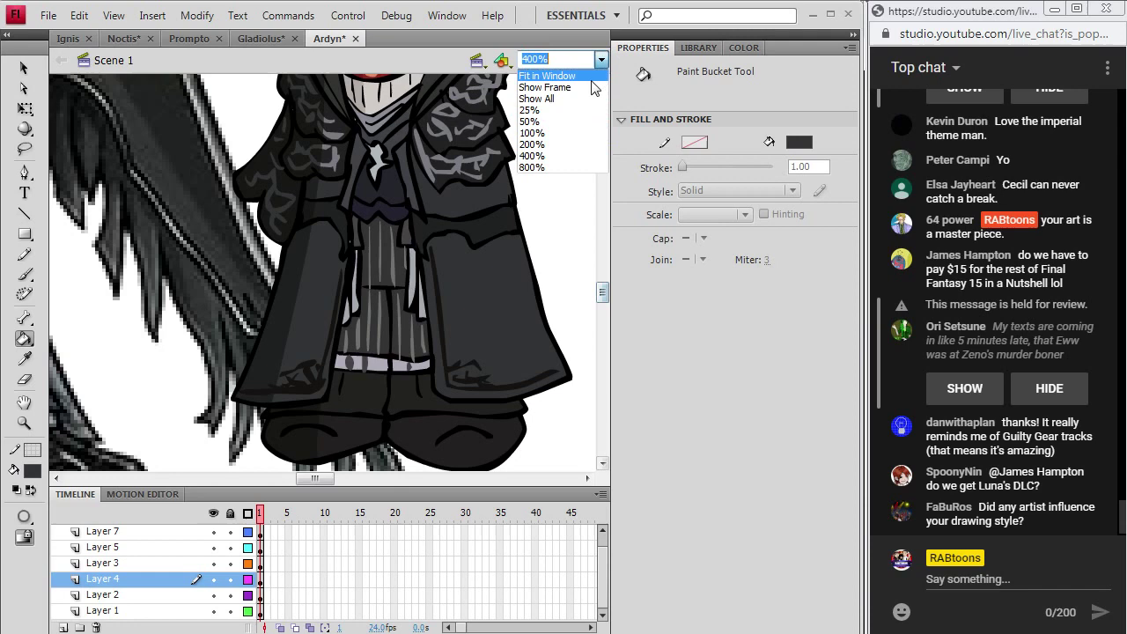
pyautogui.click(535, 140)
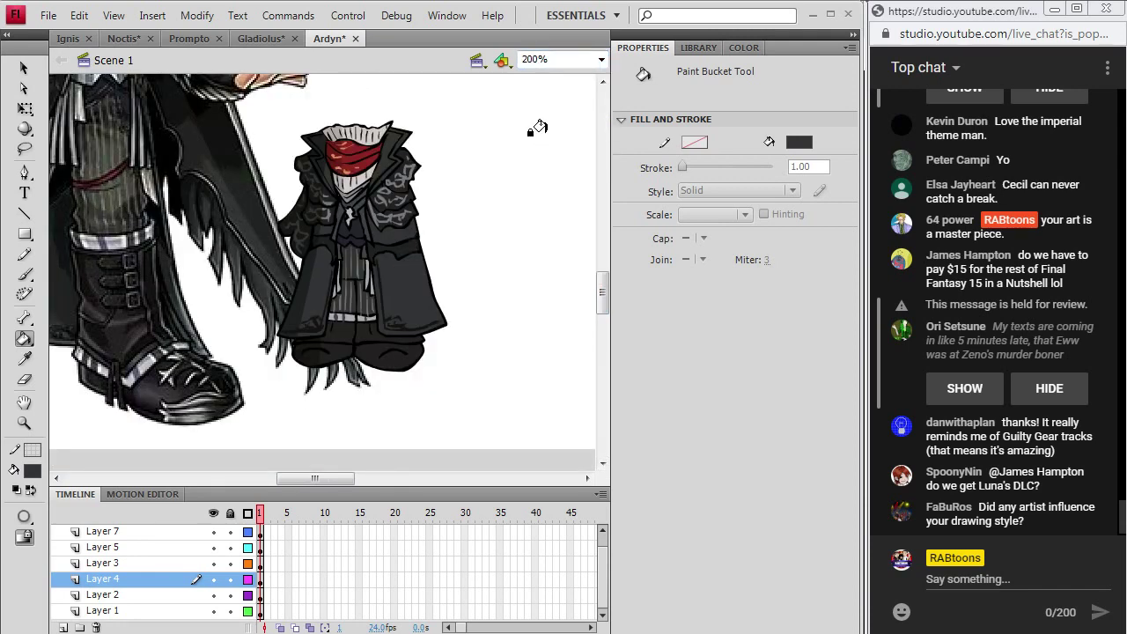
pyautogui.click(25, 68)
pyautogui.click(168, 237)
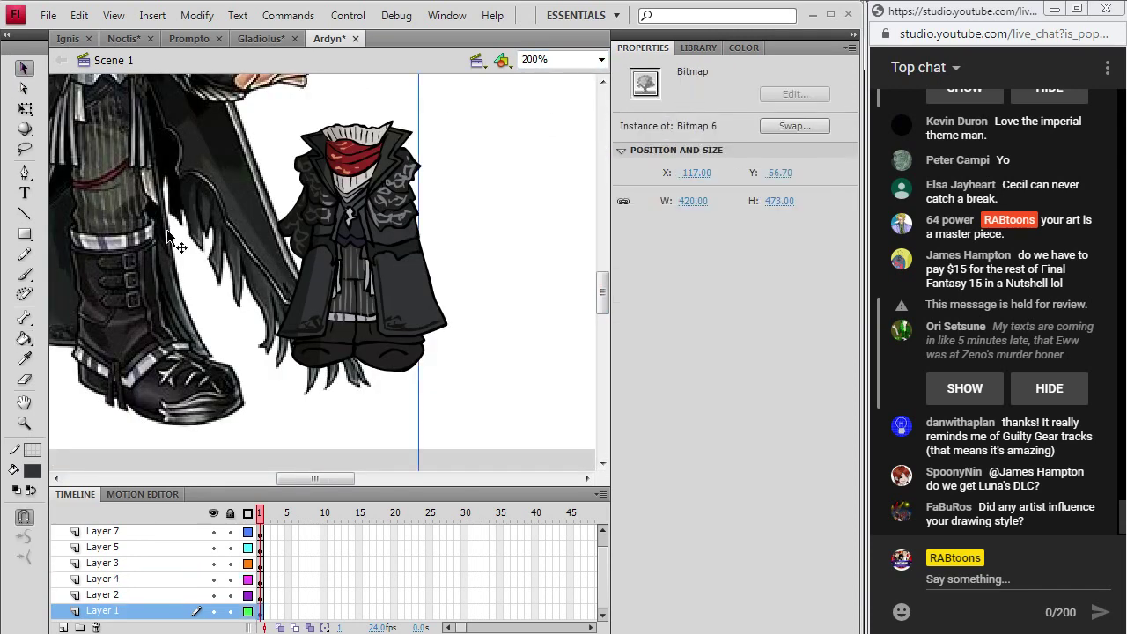
pyautogui.scroll(6, 167, 238)
pyautogui.click(189, 308)
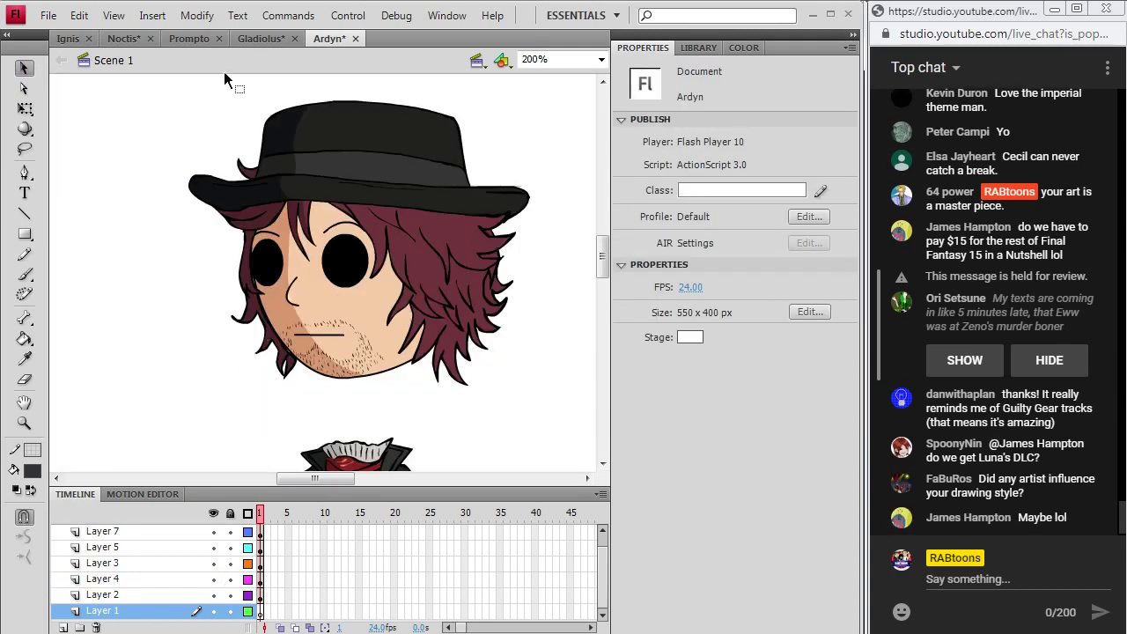
# - Toggle the visibility of the hat's Layer 6 and leave it hidden
pyautogui.moveTo(116, 82)
pyautogui.mouseDown()
pyautogui.moveTo(491, 240)
pyautogui.moveTo(563, 402)
pyautogui.mouseUp()
pyautogui.click(347, 429)
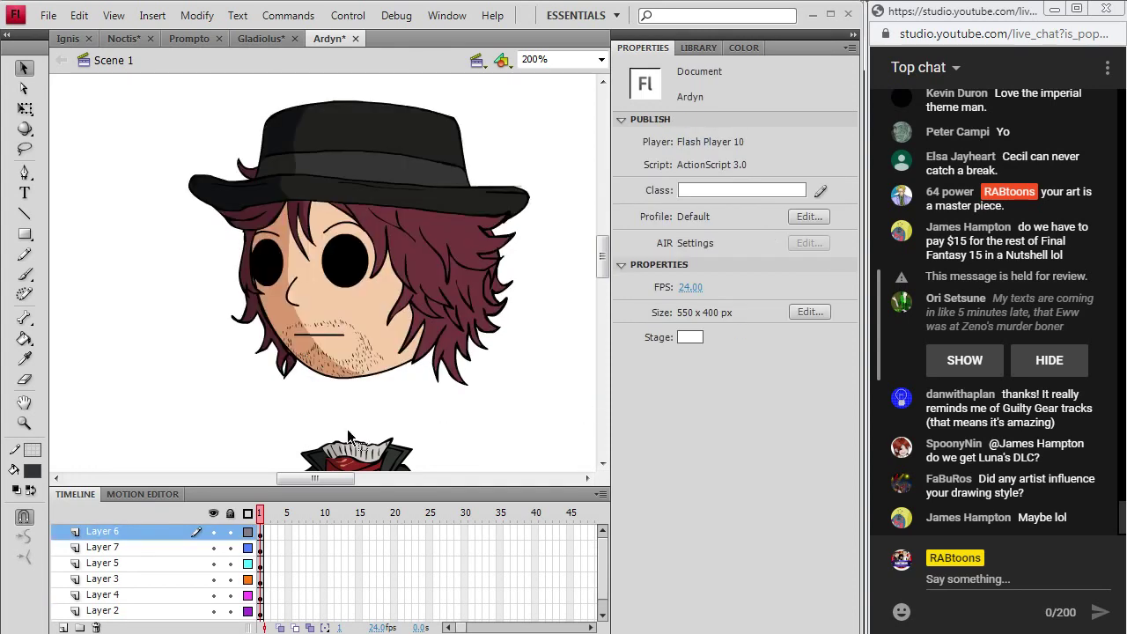
pyautogui.click(213, 533)
pyautogui.click(213, 532)
pyautogui.click(213, 533)
pyautogui.click(213, 533)
pyautogui.click(213, 532)
pyautogui.click(213, 532)
pyautogui.click(213, 533)
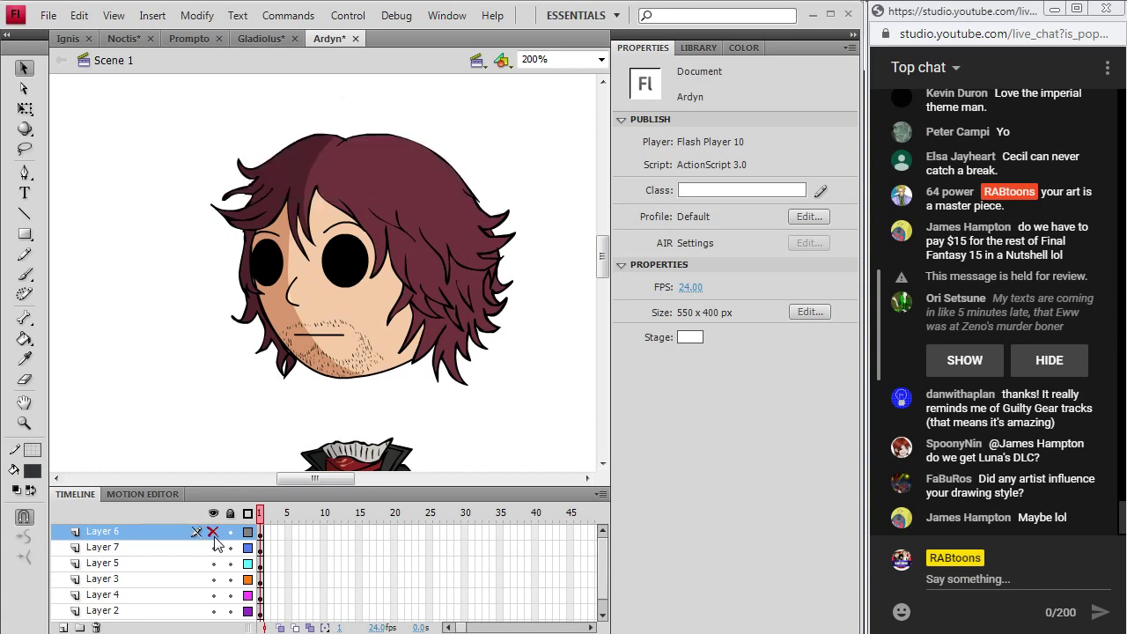
pyautogui.click(213, 534)
pyautogui.click(213, 533)
# - Set a black fill for the Brush, make the hair's Layer 5 active with nothing selected, and switch to the Eraser
pyautogui.click(31, 471)
pyautogui.click(32, 284)
pyautogui.click(24, 274)
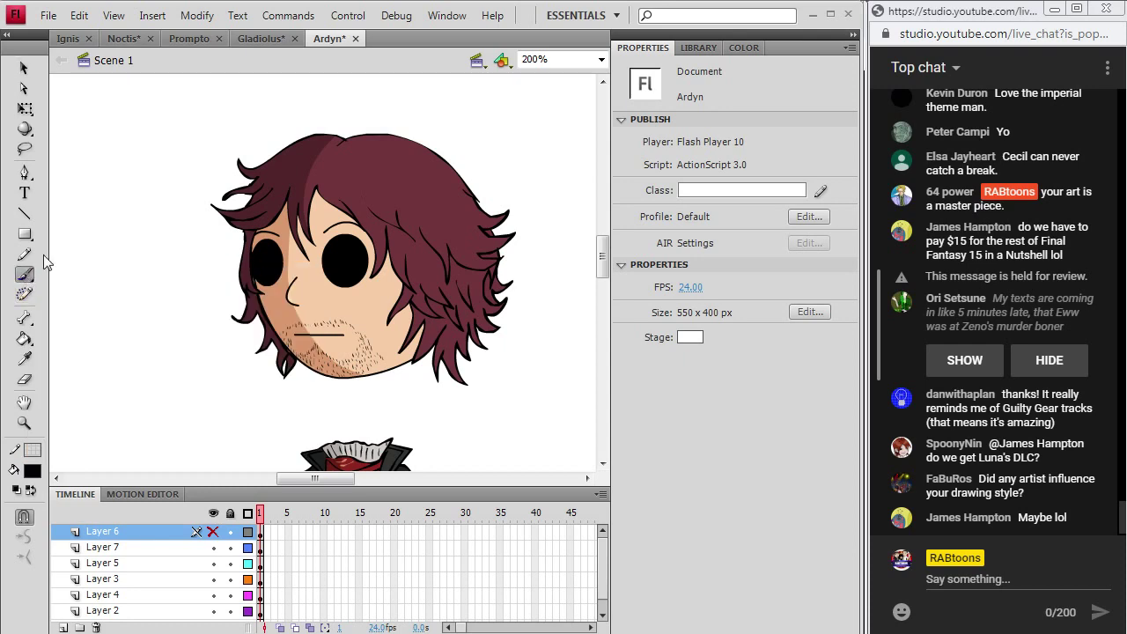
pyautogui.click(259, 565)
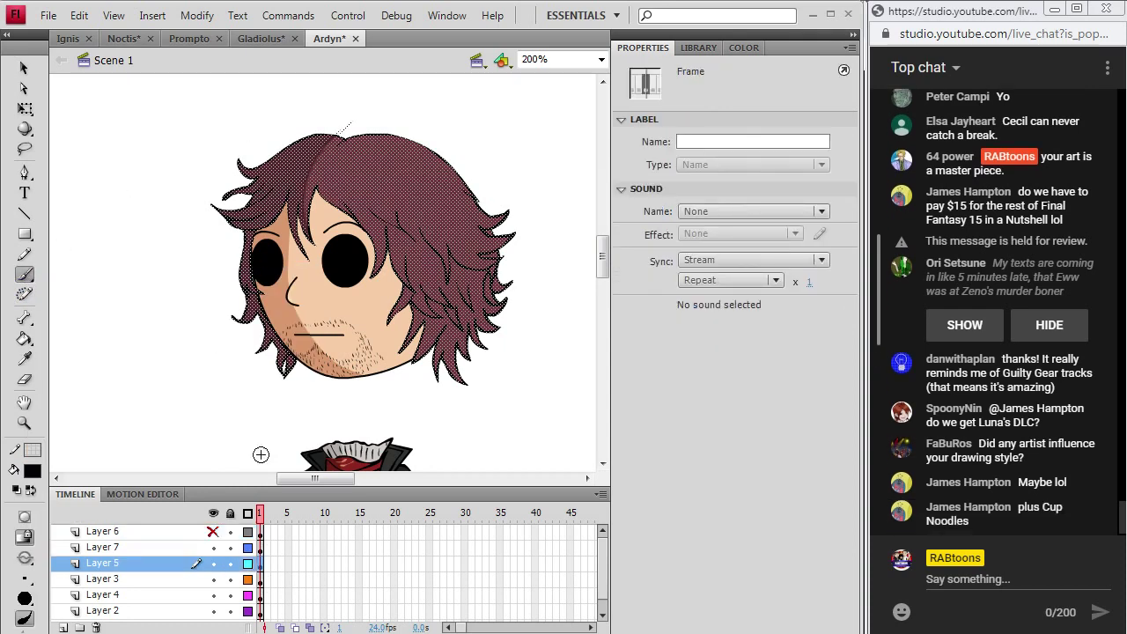
pyautogui.hotkey('ctrl', 'shift', 'a')
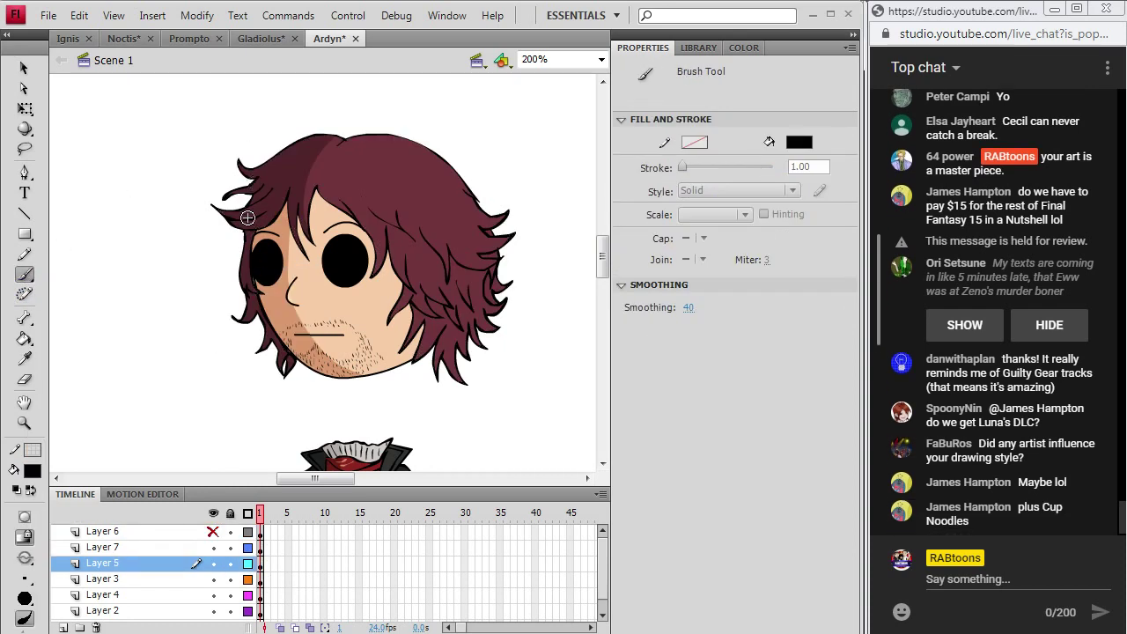
pyautogui.click(260, 567)
pyautogui.hotkey('ctrl', 'shift', 'a')
pyautogui.press('e')
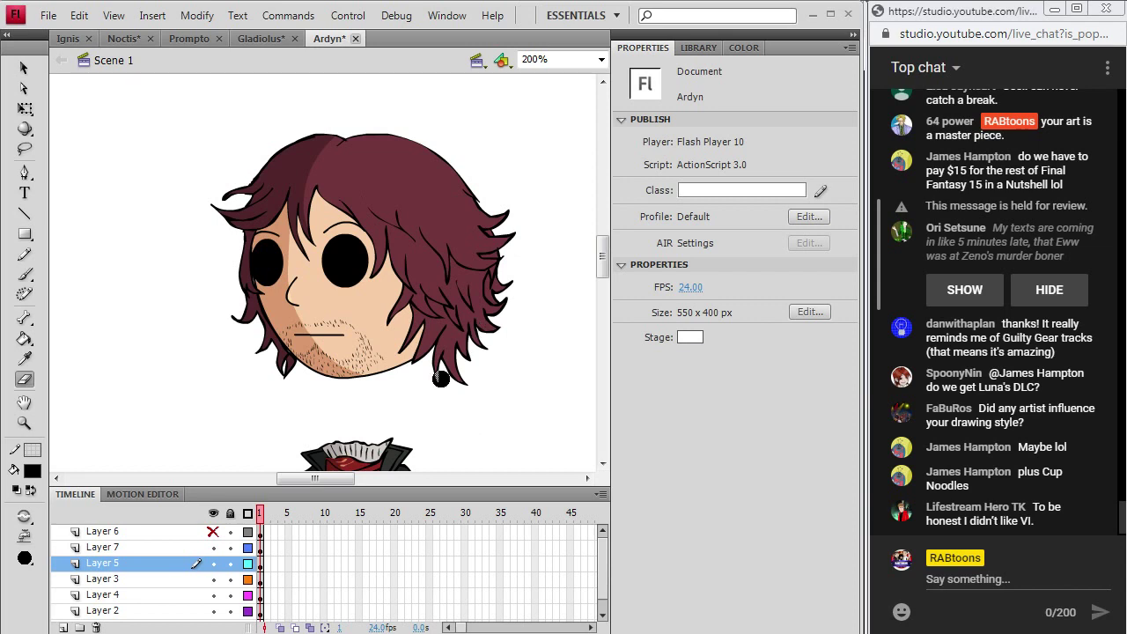
# - Make the hat's Layer 6 visible again and save the Ardyn document
pyautogui.click(49, 15)
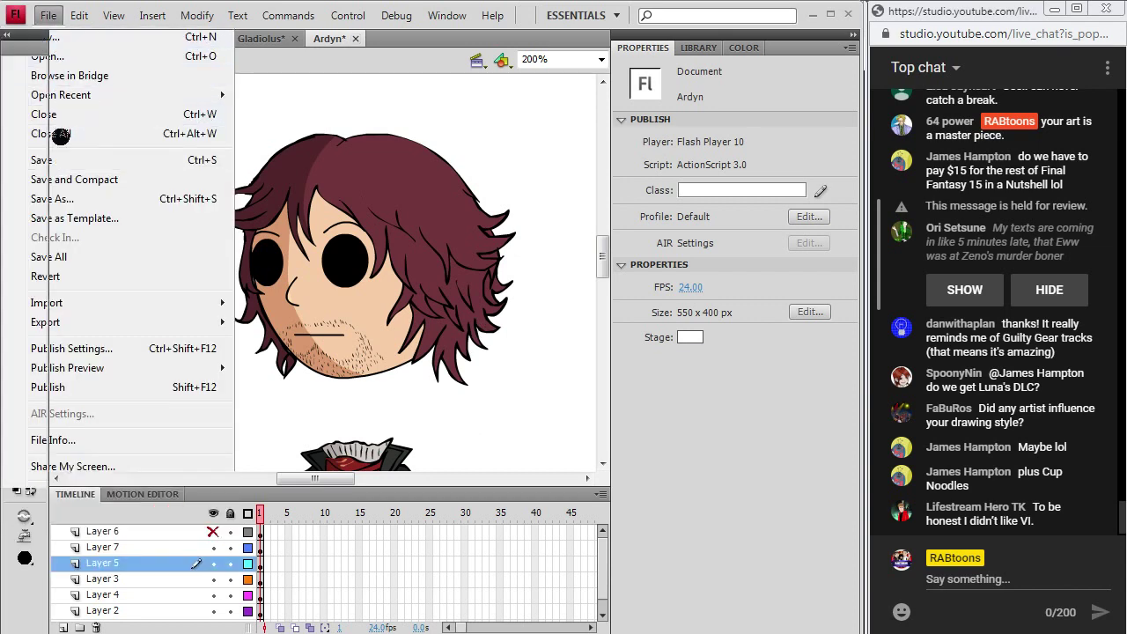
pyautogui.click(52, 158)
pyautogui.click(212, 532)
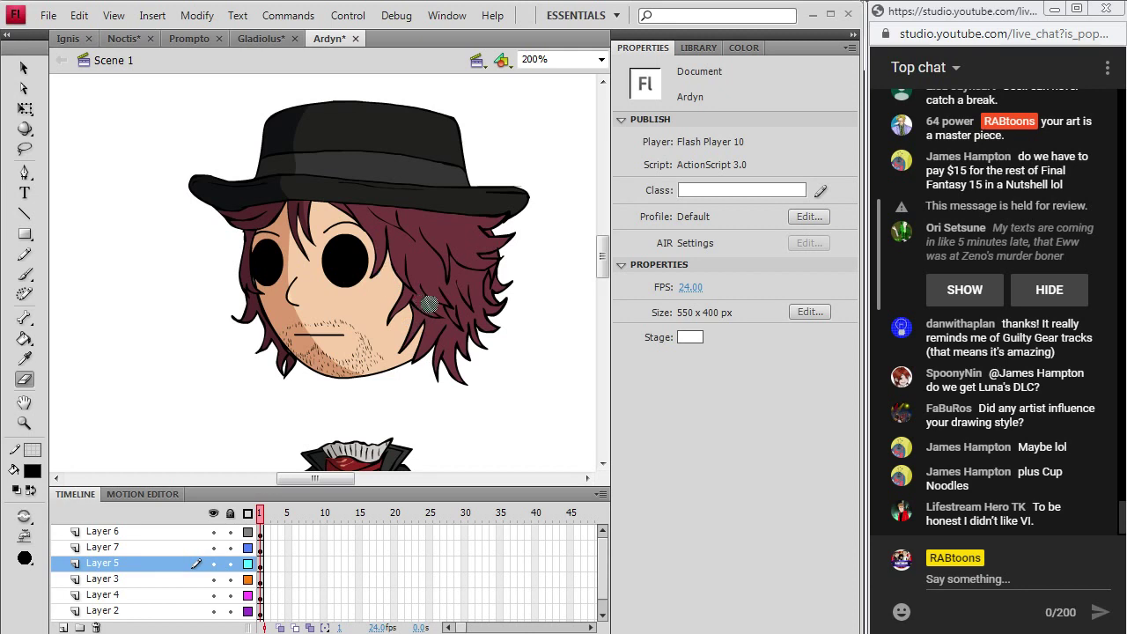
pyautogui.click(48, 15)
pyautogui.click(59, 155)
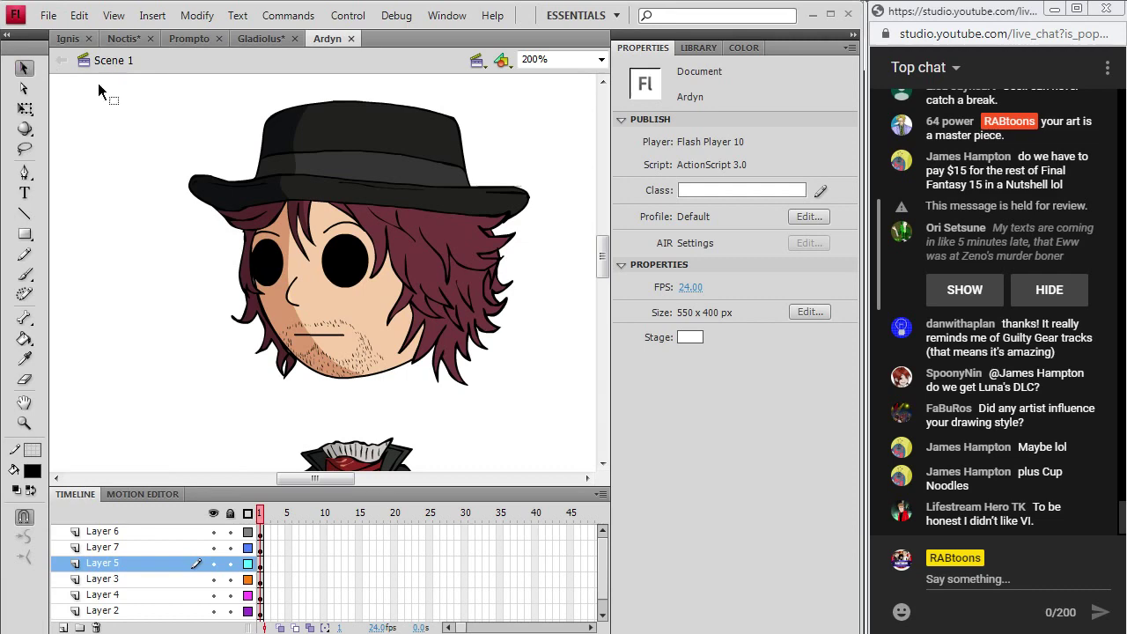
# - Select the whole head with hair and hat across its layers and move it down onto the body's collar
pyautogui.moveTo(131, 78); pyautogui.dragTo(589, 415)
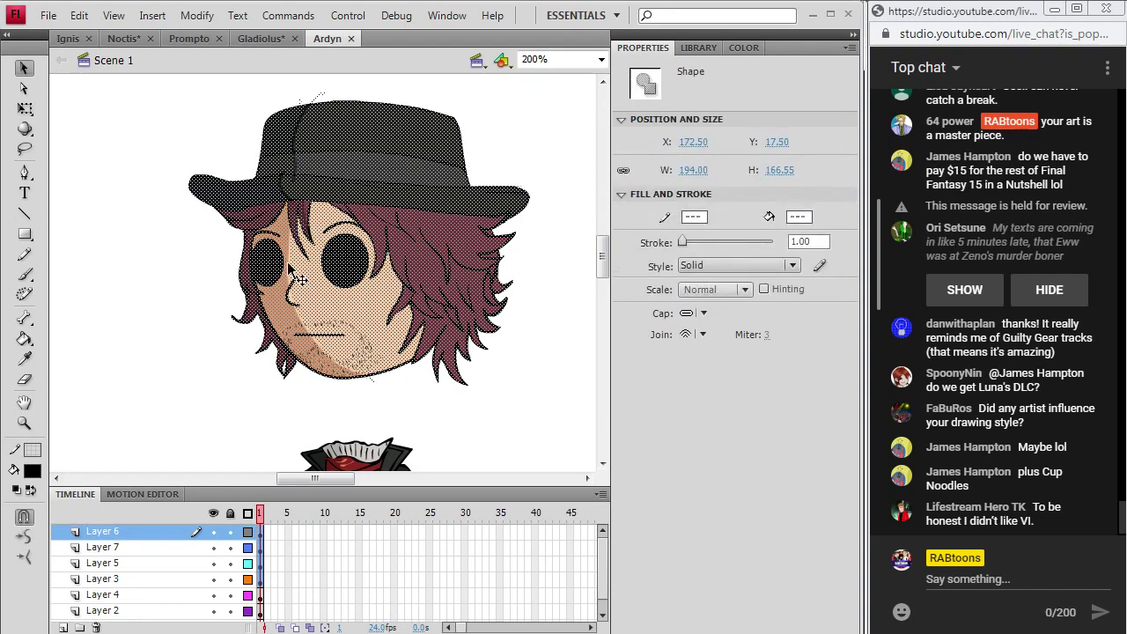
pyautogui.click(299, 238)
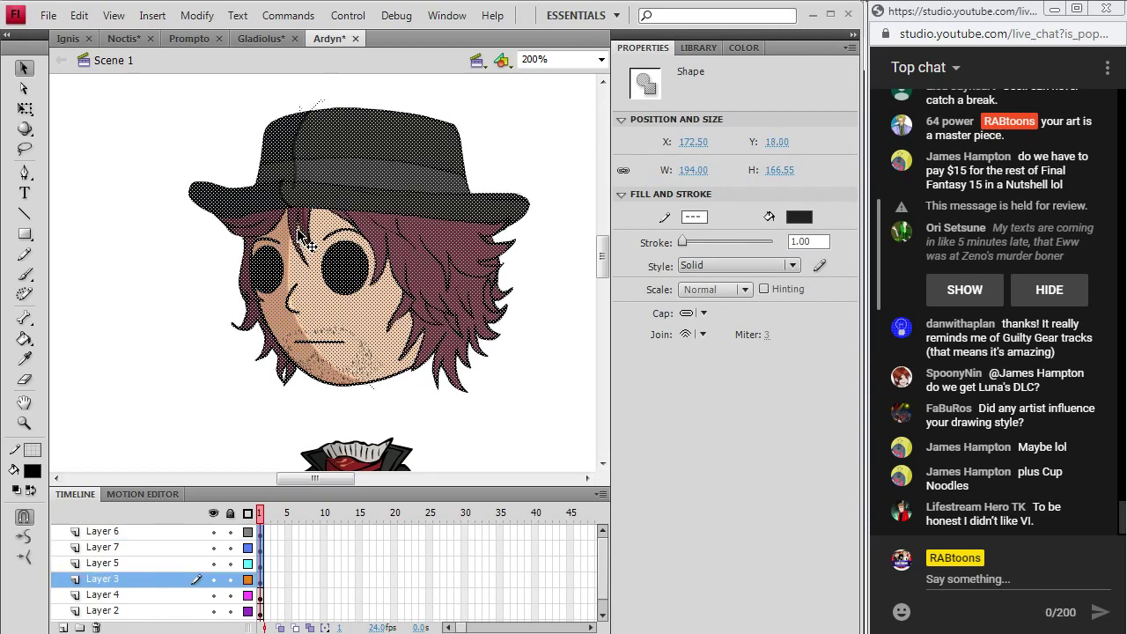
pyautogui.scroll(-2, 300, 237)
pyautogui.press('Down')
pyautogui.press('Down')
pyautogui.press('Down')
pyautogui.press('Down')
pyautogui.press('Down')
pyautogui.press('Down')
pyautogui.press('Down')
pyautogui.press('Down')
pyautogui.press('Down')
pyautogui.press('Down')
pyautogui.press('Down')
pyautogui.press('Down')
pyautogui.press('Down')
pyautogui.press('Down')
pyautogui.press('Down')
pyautogui.press('Down')
pyautogui.press('Down')
pyautogui.press('Down')
pyautogui.press('Down')
pyautogui.press('Down')
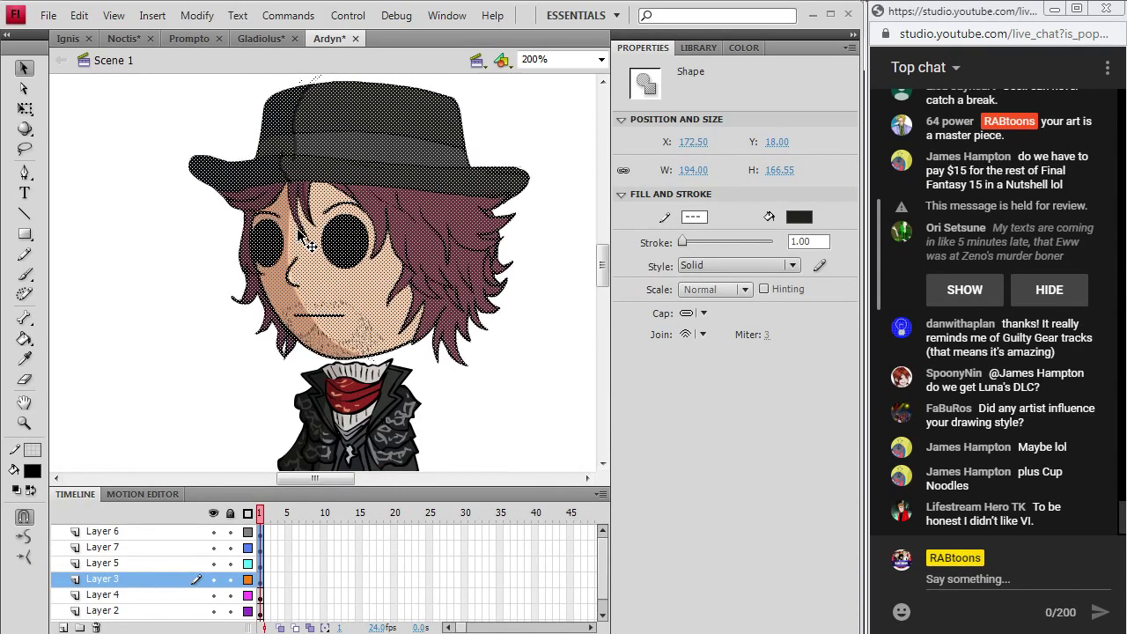
pyautogui.press('Down')
pyautogui.click(560, 388)
# - Check how the lowered head sits on the body and save the Ardyn document
pyautogui.scroll(-3, 560, 387)
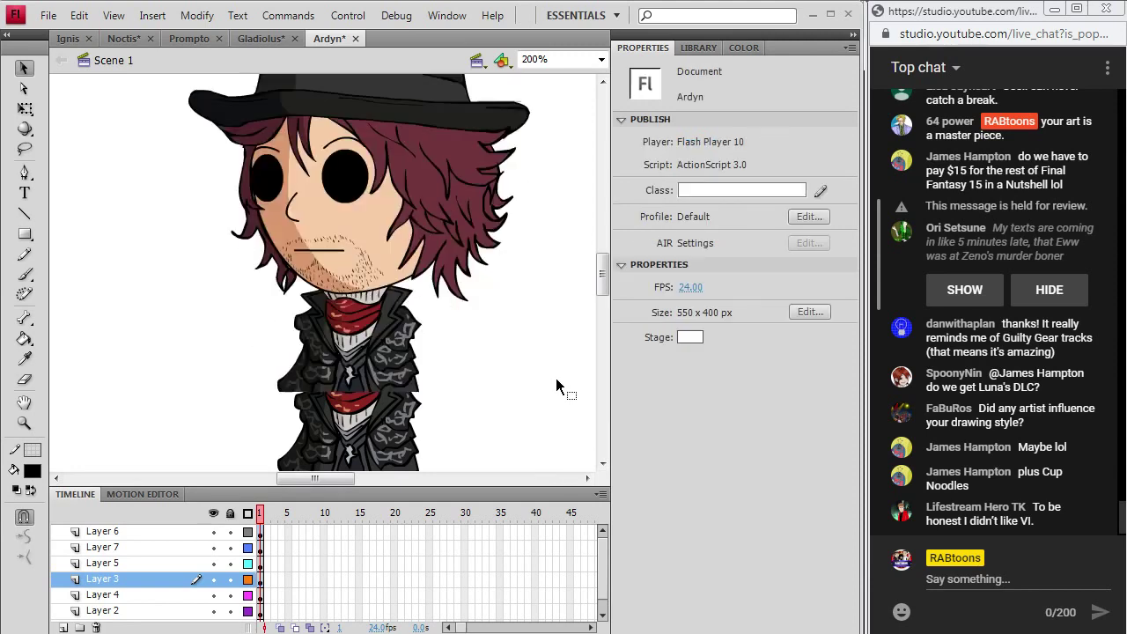
pyautogui.scroll(2, 556, 385)
pyautogui.scroll(-2, 556, 385)
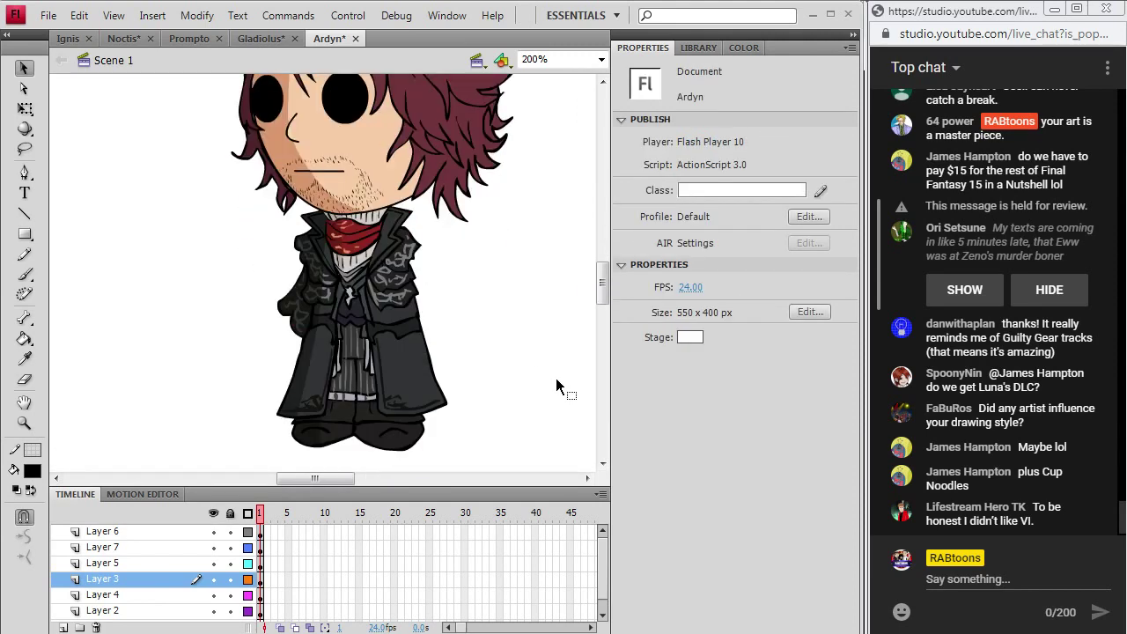
pyautogui.scroll(2, 556, 386)
pyautogui.scroll(-2, 557, 386)
pyautogui.scroll(2, 557, 386)
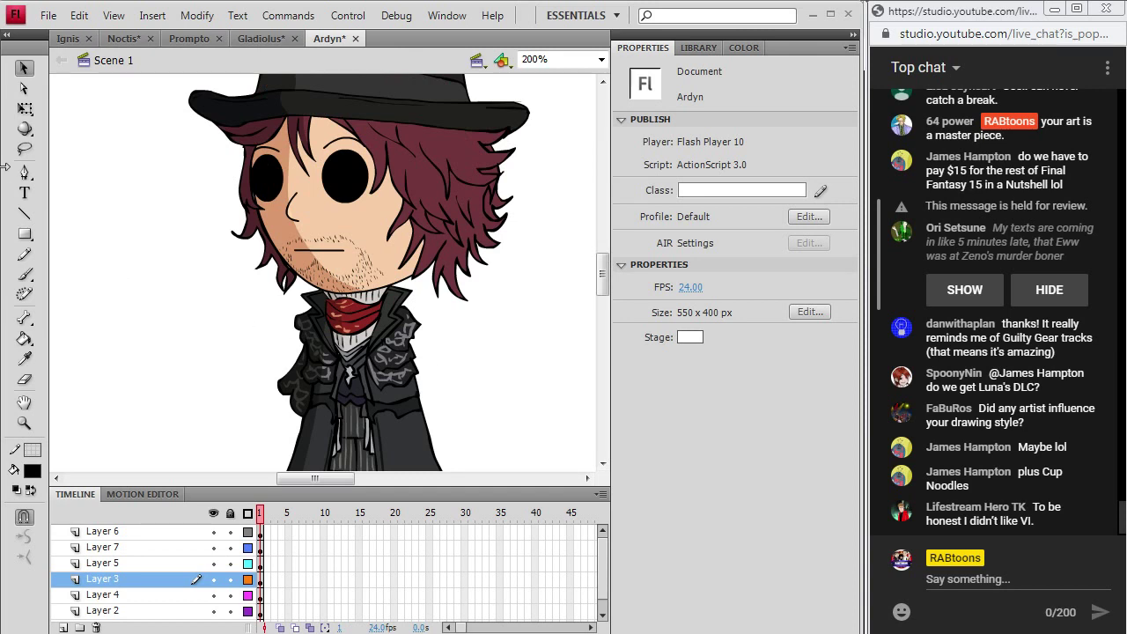
pyautogui.click(48, 15)
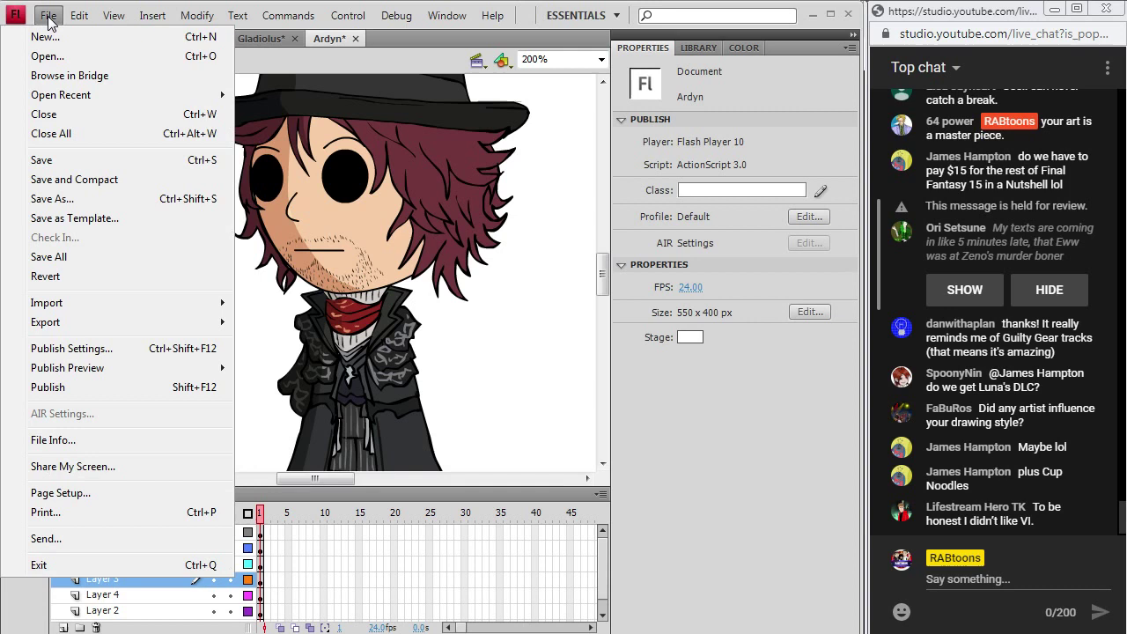
pyautogui.click(79, 175)
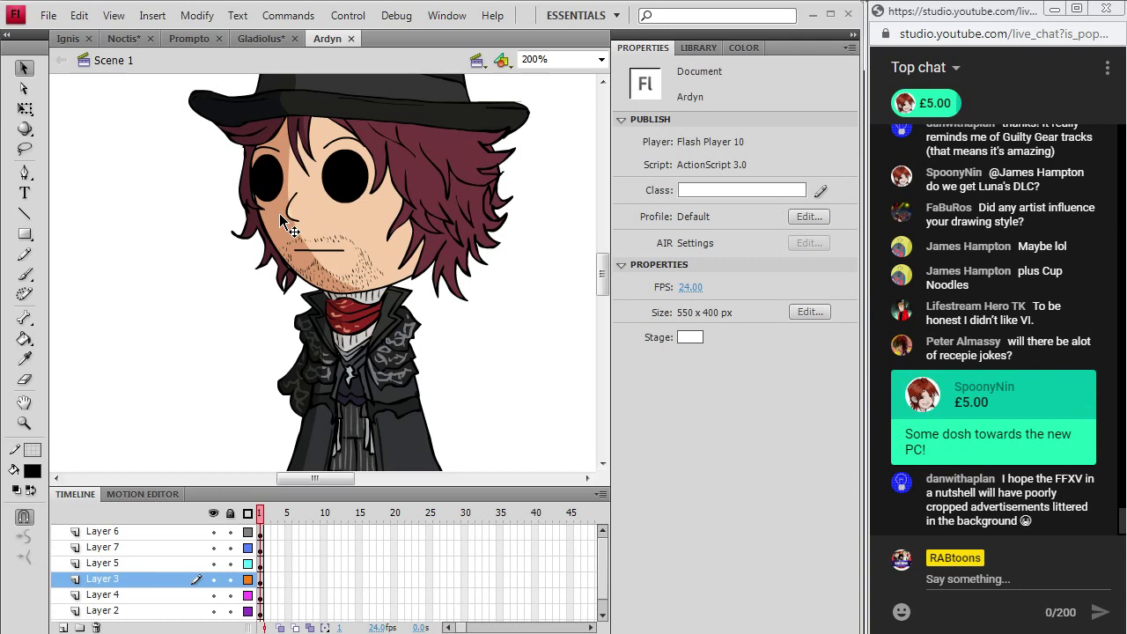
# - Look over the assembled Ardyn figure from hat to boots
pyautogui.scroll(-3, 254, 312)
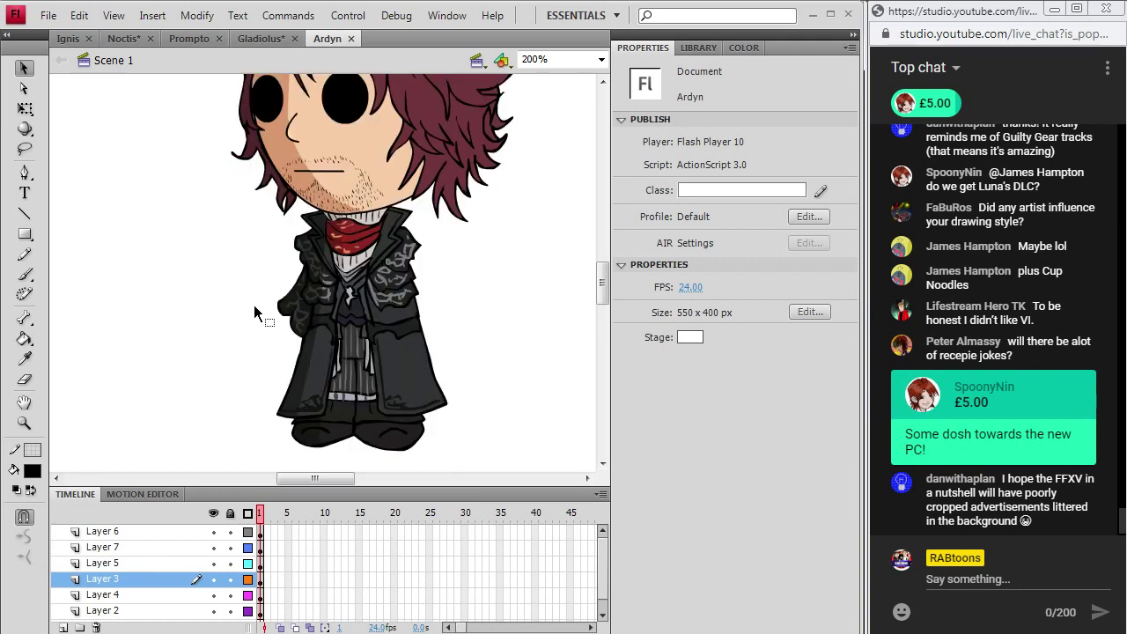
pyautogui.scroll(3, 255, 313)
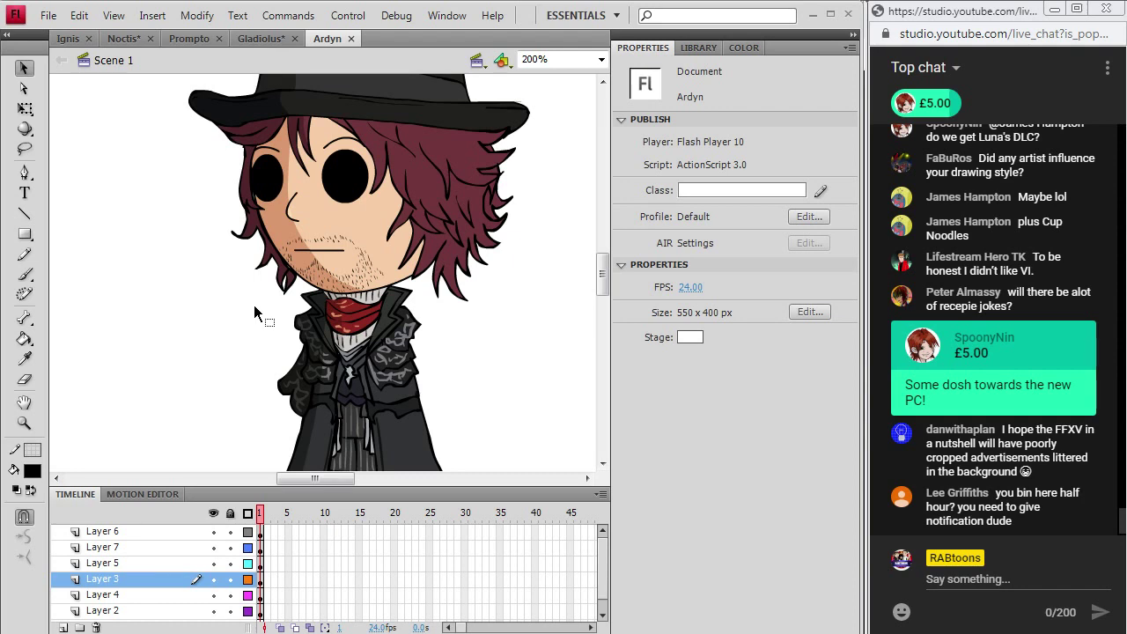
pyautogui.scroll(-3, 255, 312)
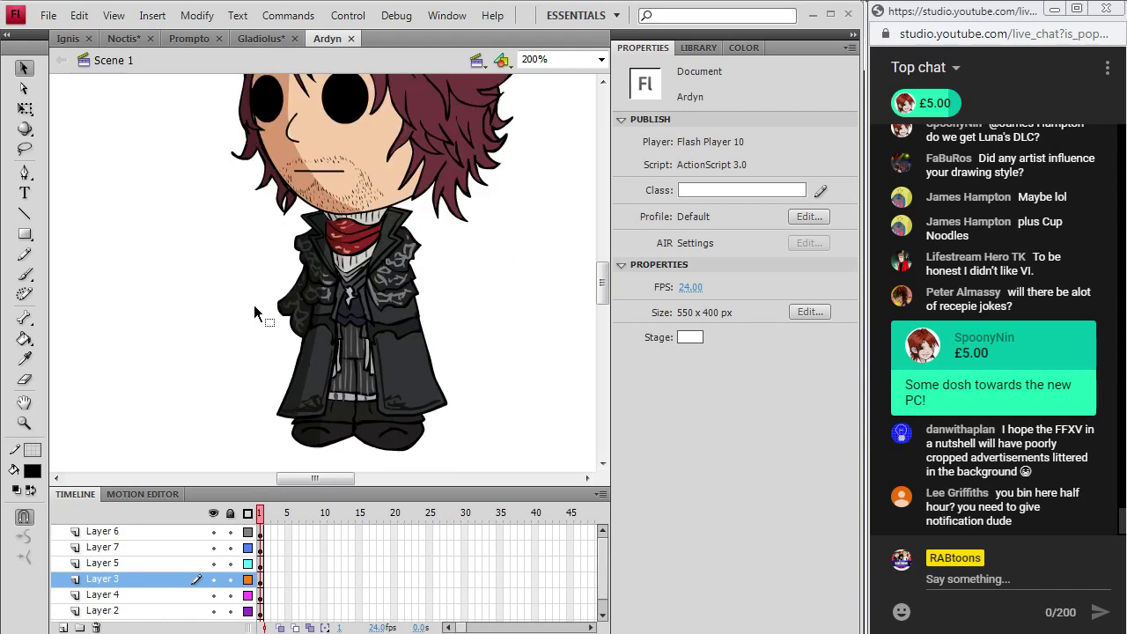
pyautogui.scroll(4, 255, 312)
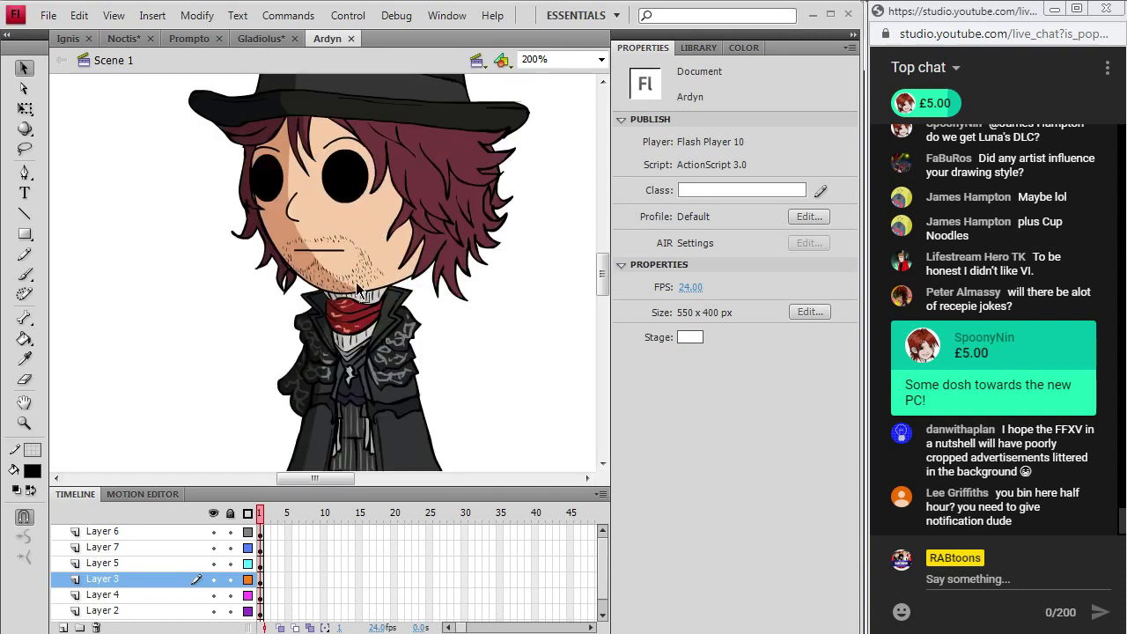
pyautogui.scroll(2, 363, 331)
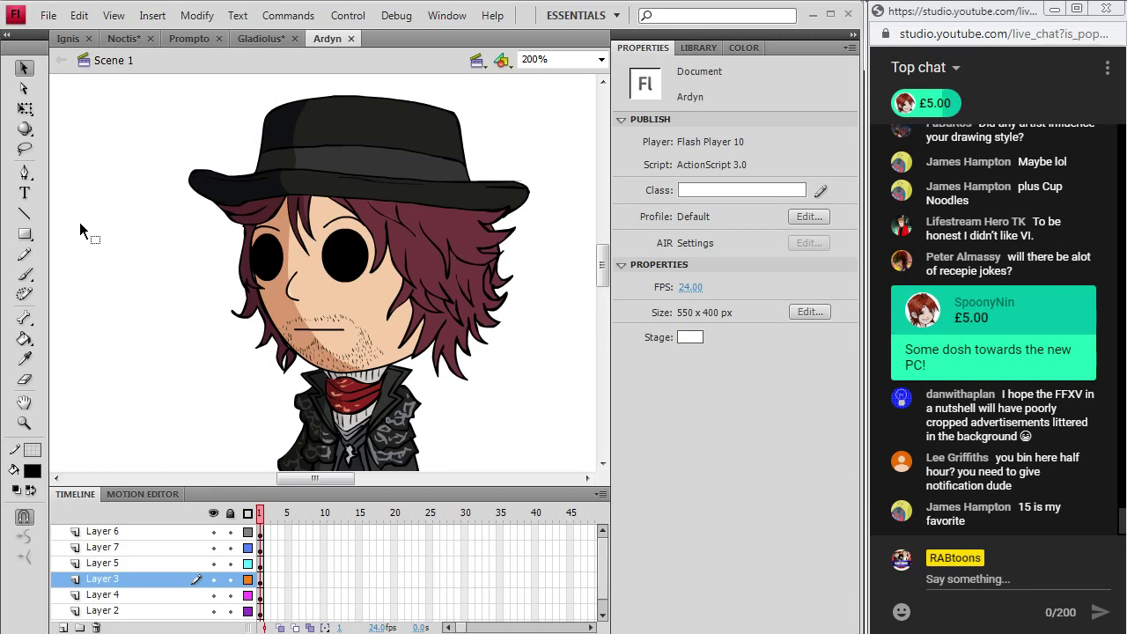
pyautogui.scroll(-4, 127, 327)
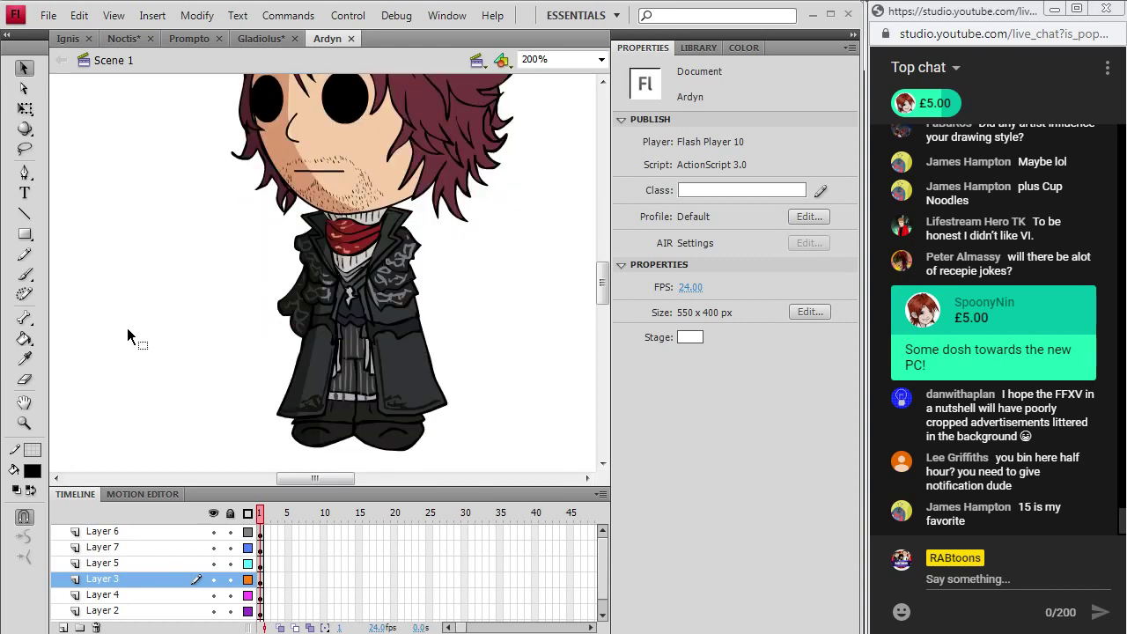
pyautogui.scroll(-1, 127, 328)
pyautogui.scroll(1, 127, 328)
pyautogui.scroll(1, 126, 327)
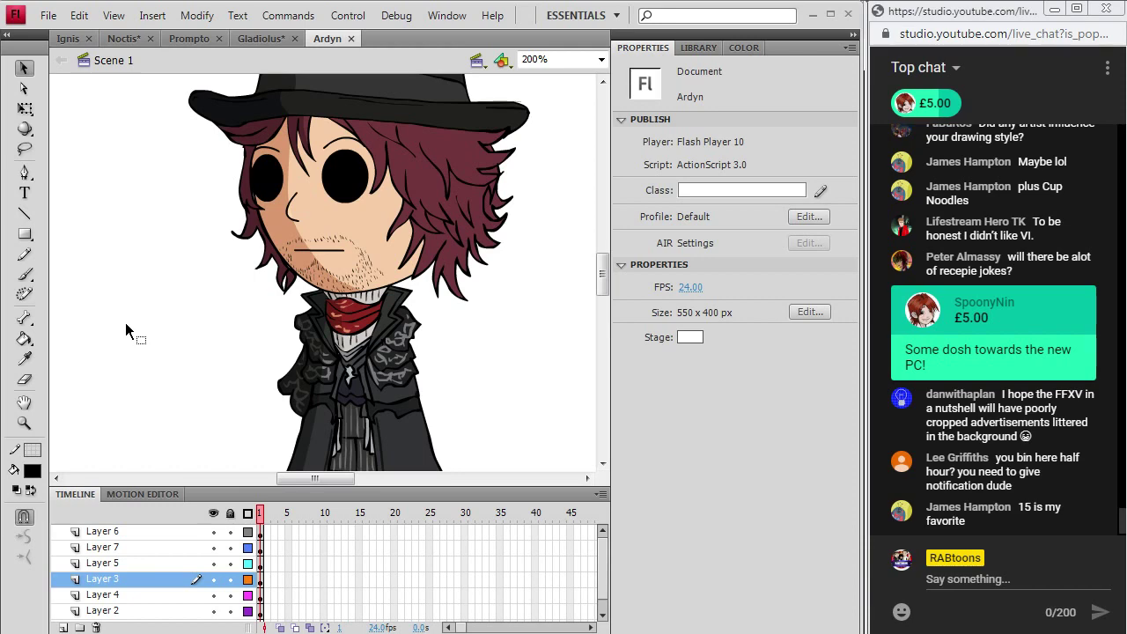
# - Set a black fill for the Brush and make the hair's Layer 5 active with nothing selected
pyautogui.click(33, 471)
pyautogui.click(58, 282)
pyautogui.press('b')
pyautogui.click(259, 579)
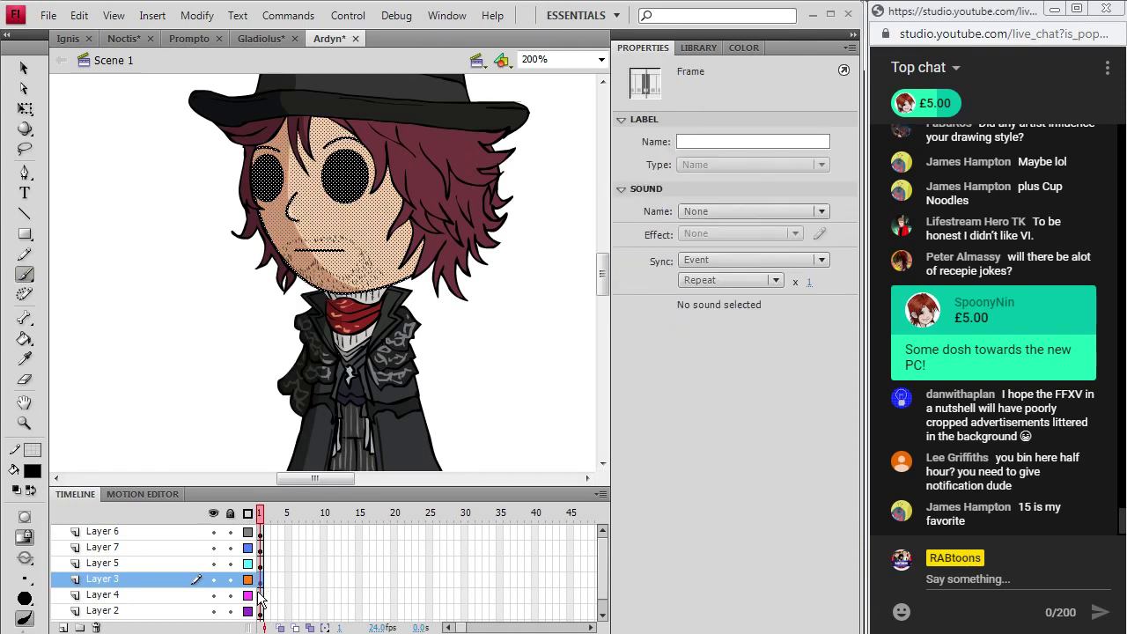
pyautogui.click(260, 562)
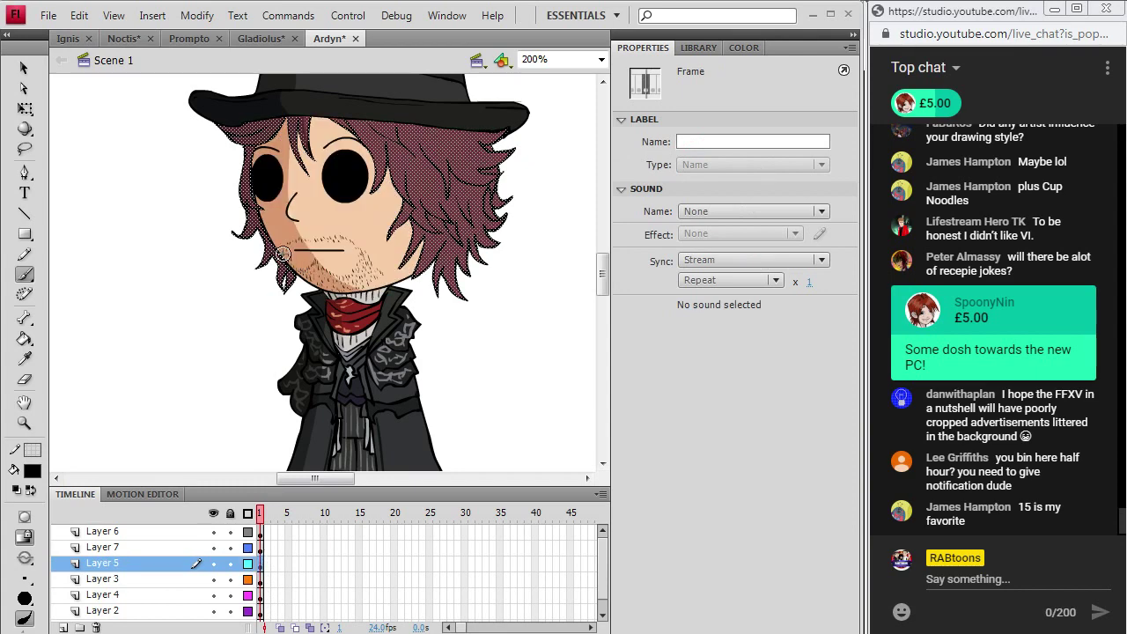
pyautogui.press('Escape')
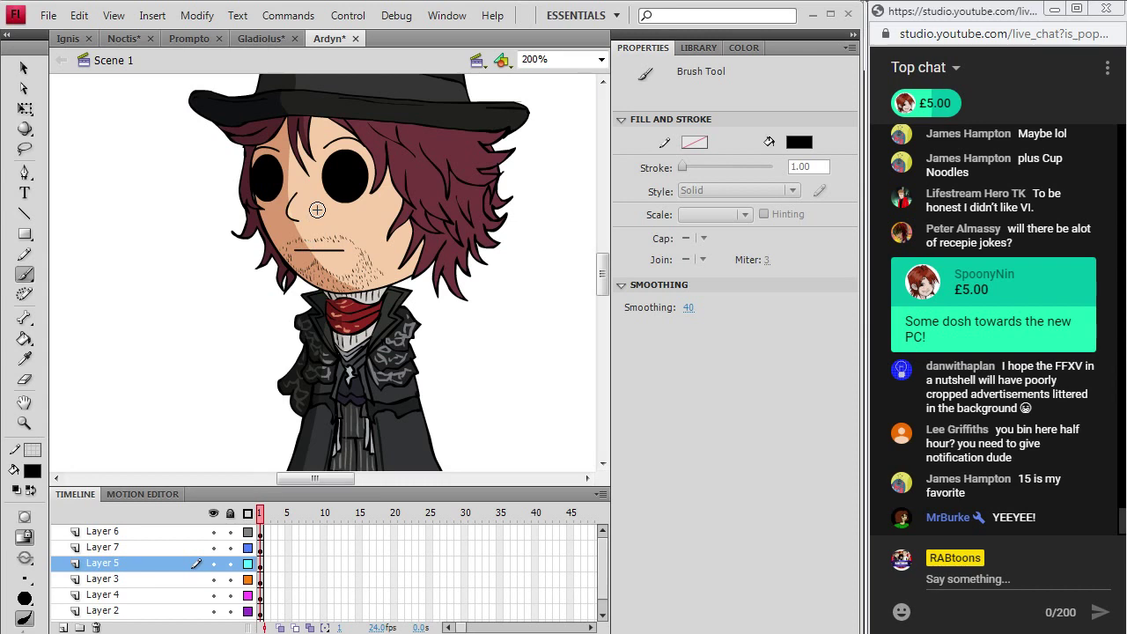
# - Toggle the hat layer's visibility, leaving it shown, and insert a new layer above Layer 6
pyautogui.click(214, 532)
pyautogui.click(214, 532)
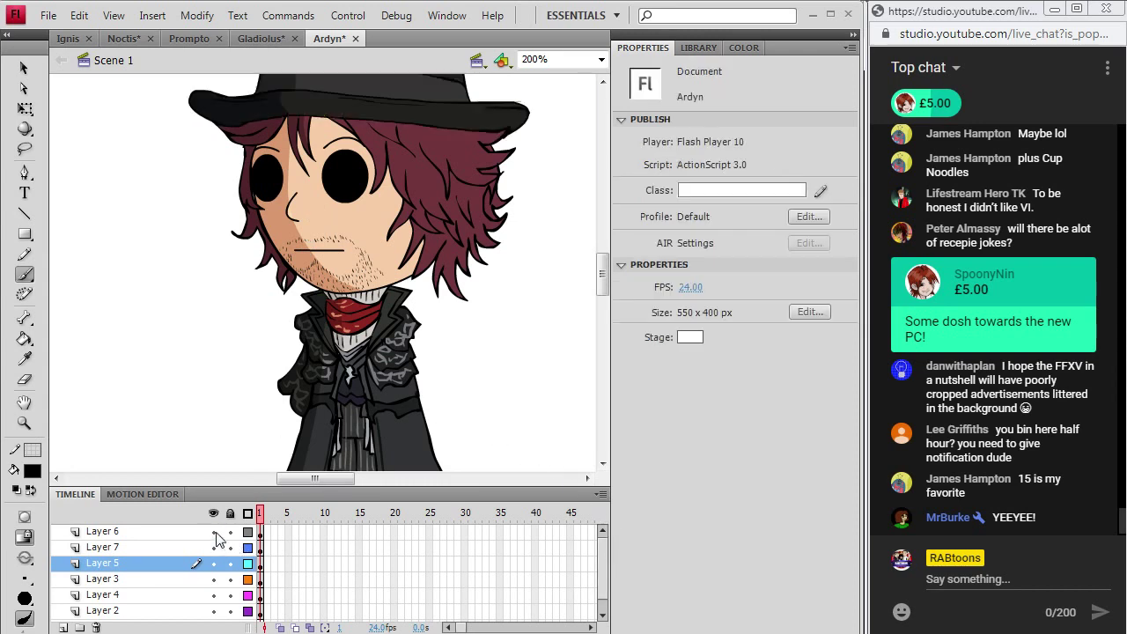
pyautogui.click(214, 532)
pyautogui.click(214, 532)
pyautogui.click(151, 15)
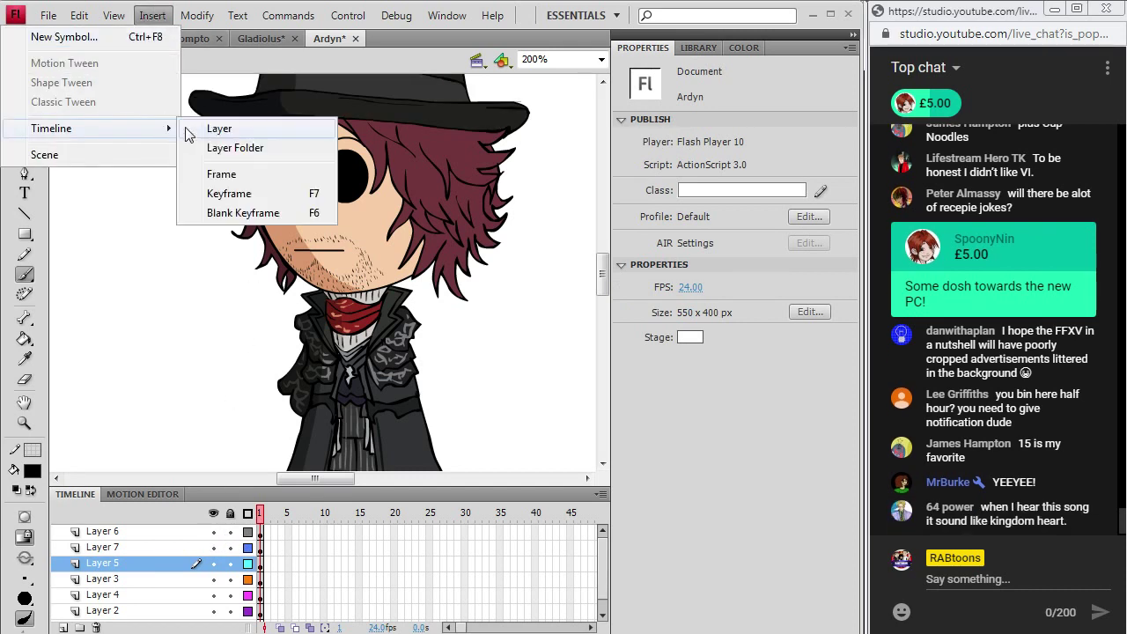
pyautogui.click(188, 134)
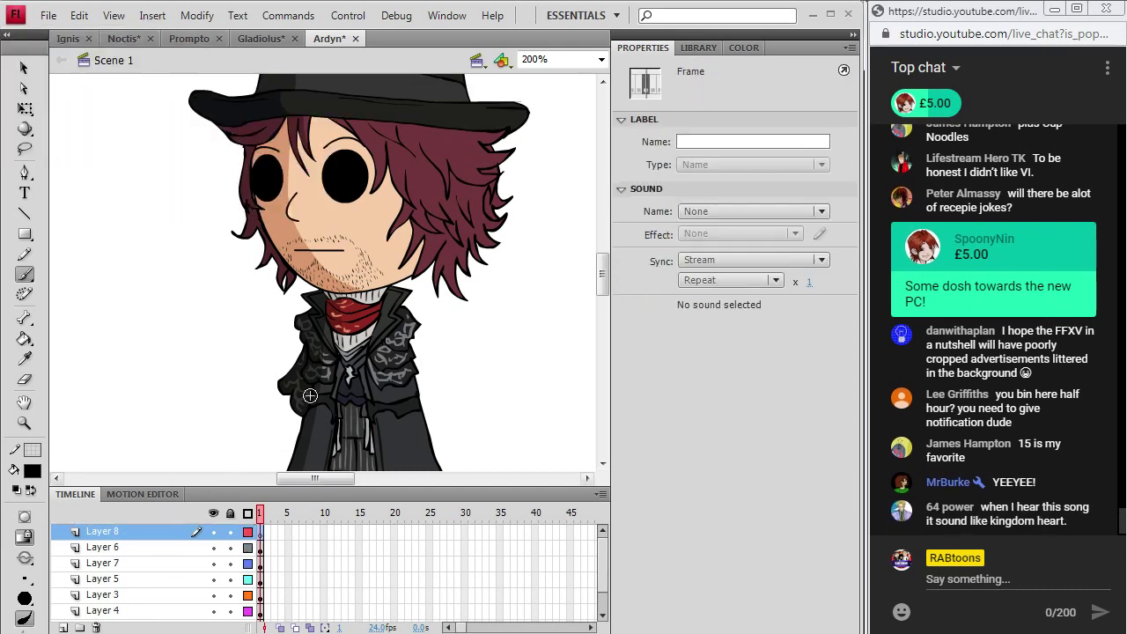
# - Brush black outlines of two thin arms with hands on Layer 8, hanging from the shoulders on both sides of the coat
pyautogui.moveTo(603, 273); pyautogui.dragTo(602, 291)
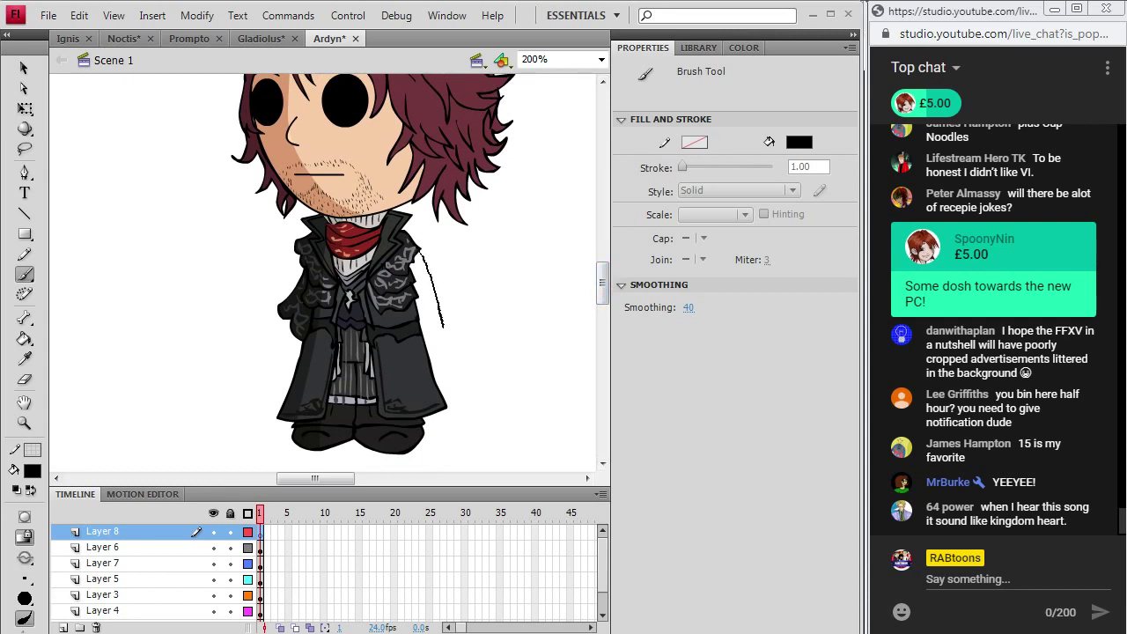
pyautogui.moveTo(433, 351)
pyautogui.mouseDown()
pyautogui.moveTo(442, 382)
pyautogui.moveTo(454, 356)
pyautogui.moveTo(446, 334)
pyautogui.mouseUp()
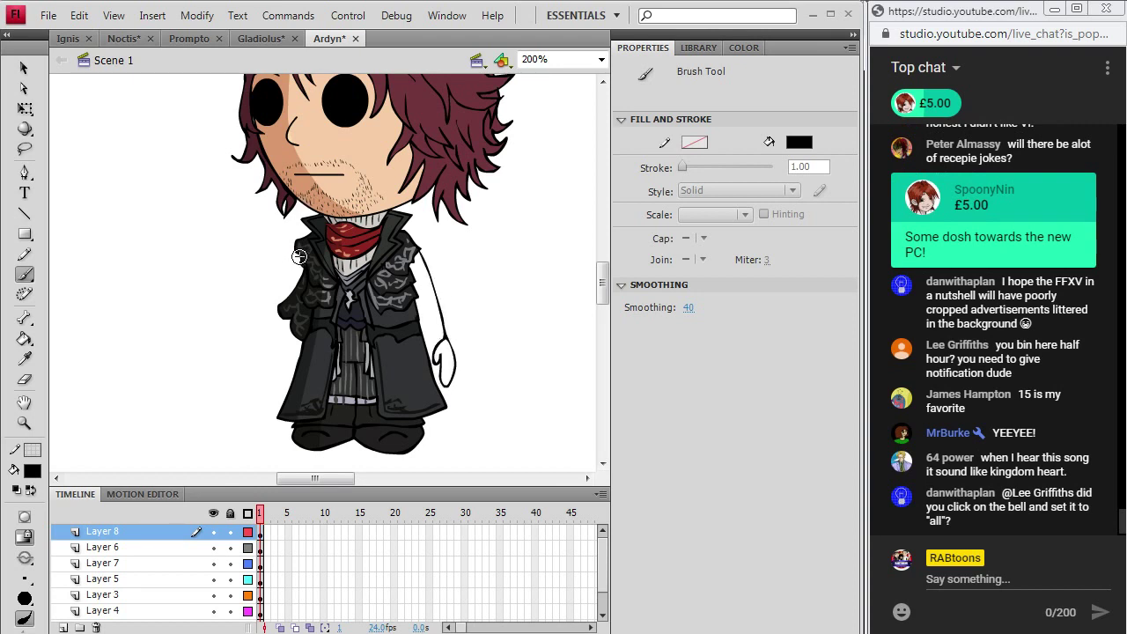
pyautogui.moveTo(296, 248); pyautogui.dragTo(293, 289)
pyautogui.moveTo(279, 382)
pyautogui.mouseDown()
pyautogui.moveTo(283, 347)
pyautogui.moveTo(277, 380)
pyautogui.mouseUp()
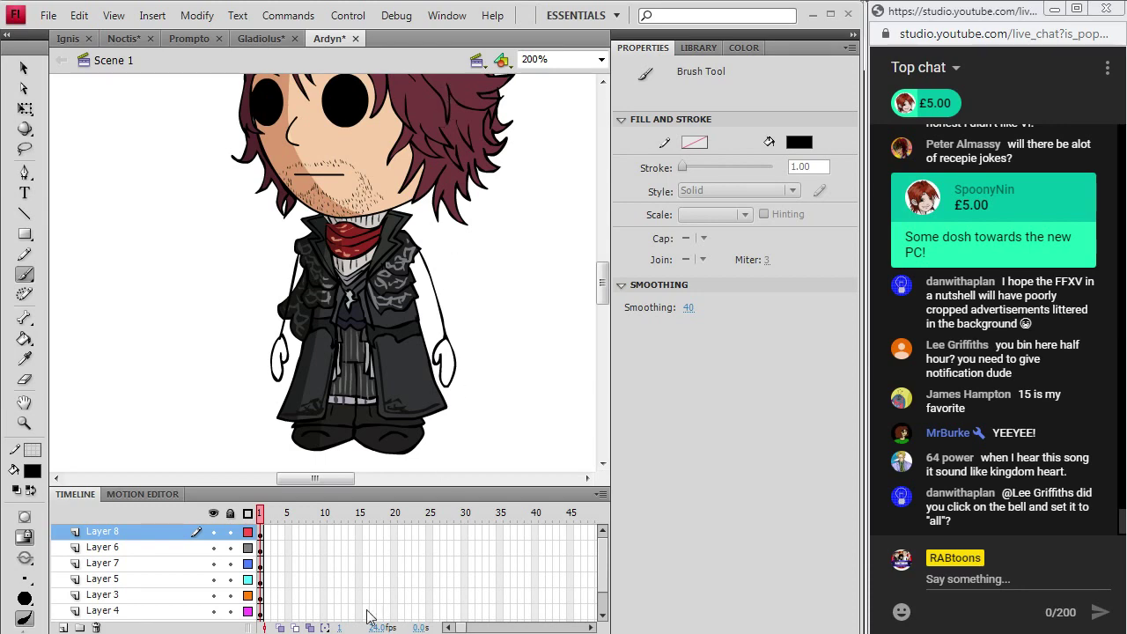
# - Check the Ardyn reference image and fill the glove areas of both hands with the dark grey used on the outfit
pyautogui.hotkey('alt', 'Tab')
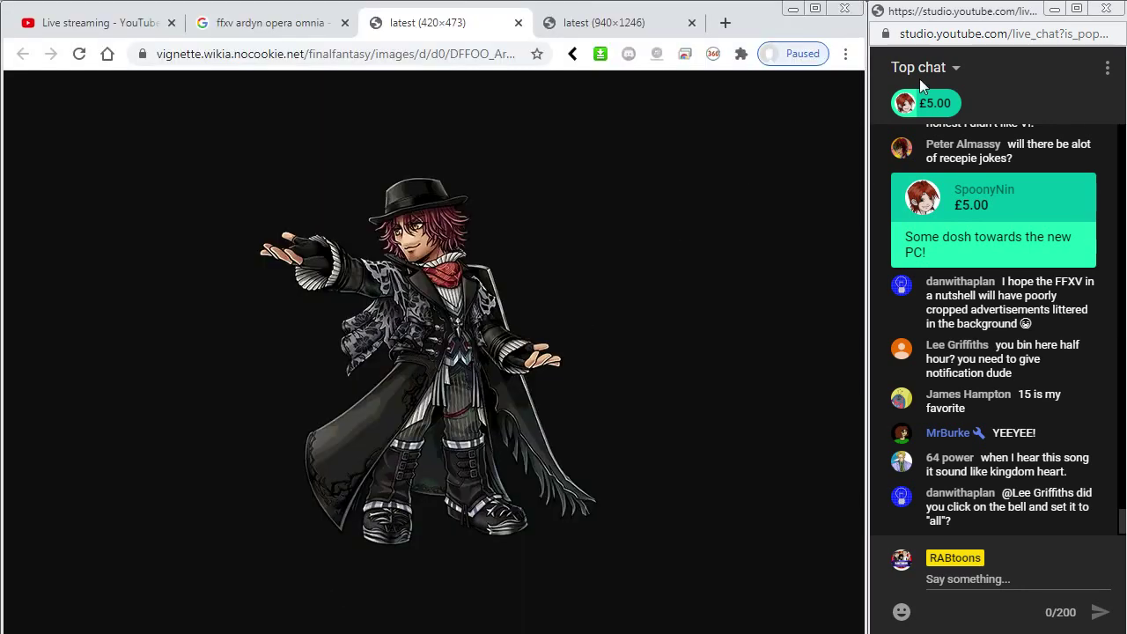
pyautogui.click(792, 10)
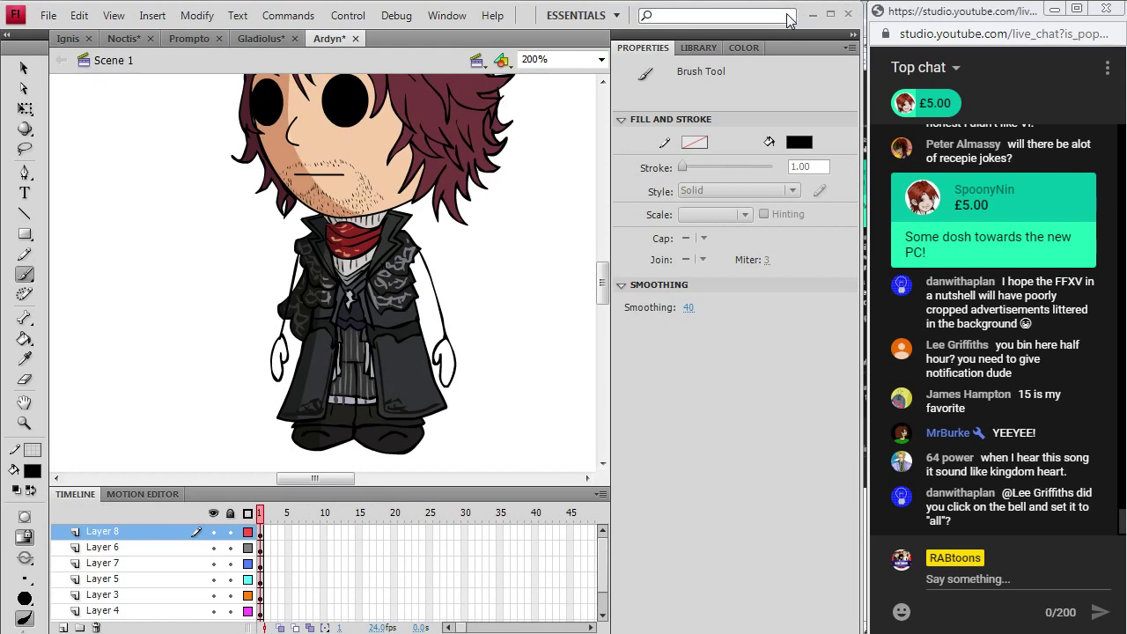
pyautogui.press('y')
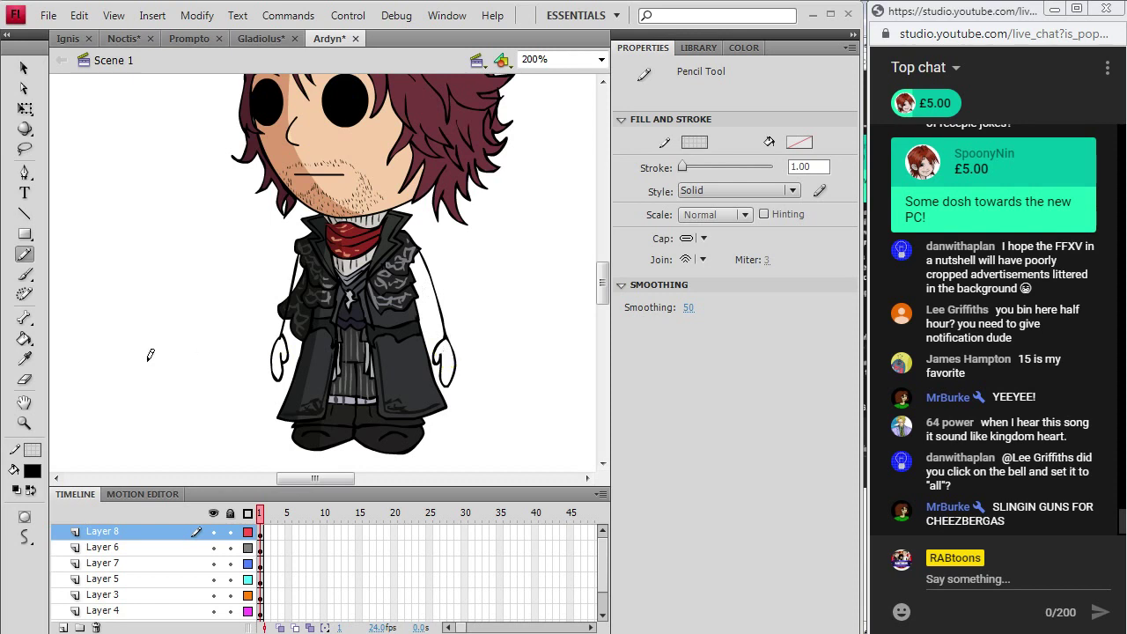
pyautogui.press('i')
pyautogui.press('k')
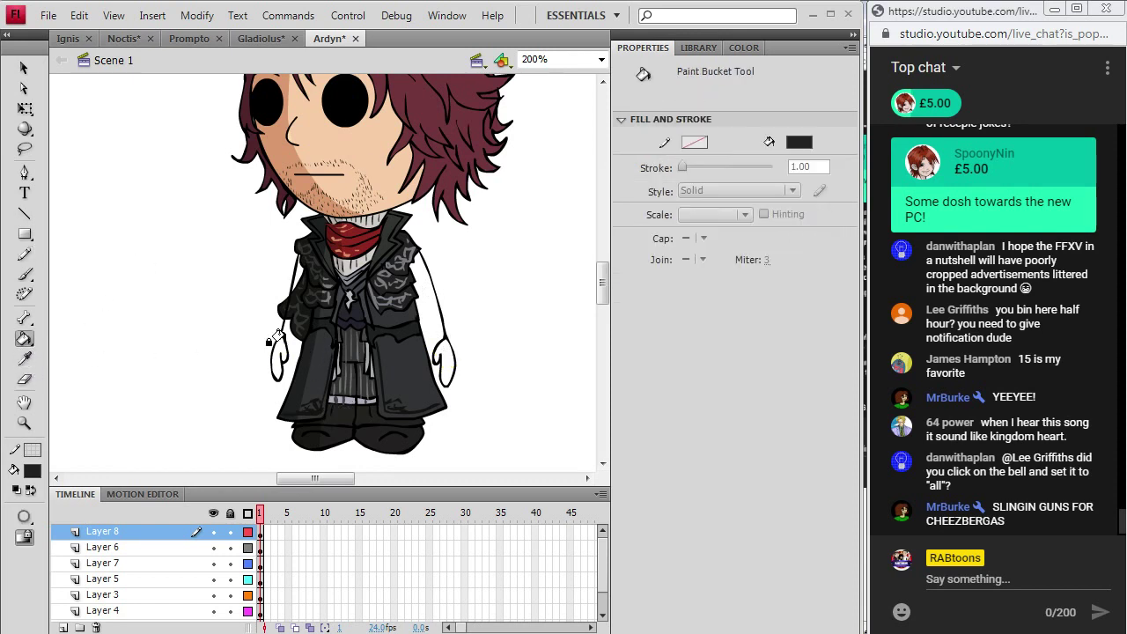
pyautogui.click(441, 348)
# - Fill the exposed fingers of both hands with the light skin colour sampled from the face
pyautogui.click(25, 358)
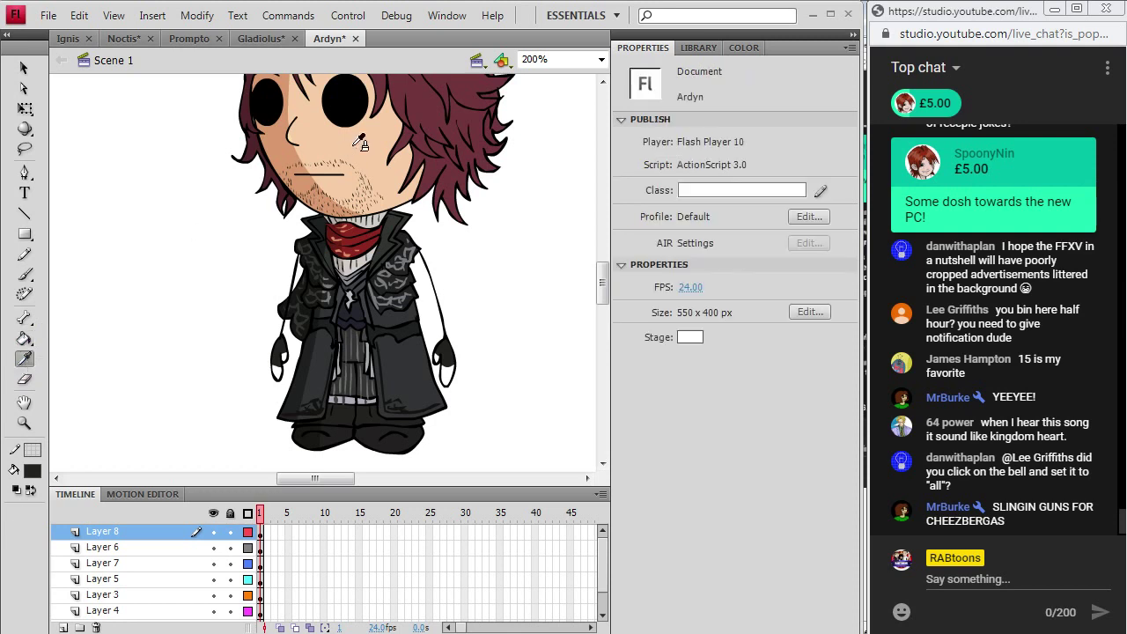
pyautogui.click(360, 145)
pyautogui.click(277, 361)
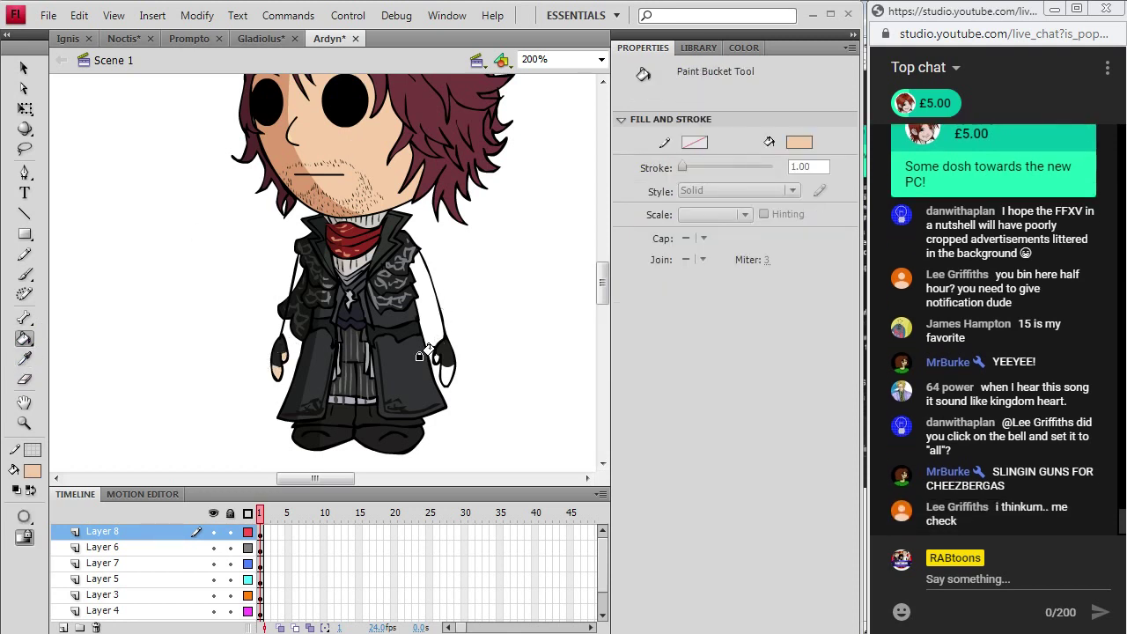
pyautogui.click(435, 366)
# - Save the finished Ardyn document
pyautogui.click(602, 59)
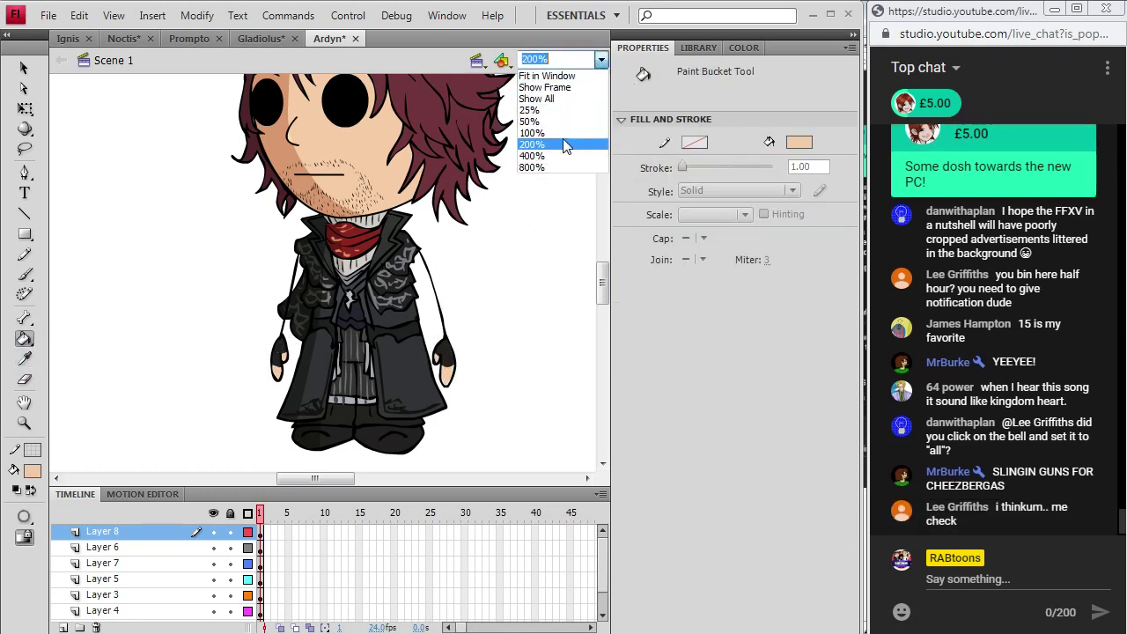
pyautogui.click(564, 133)
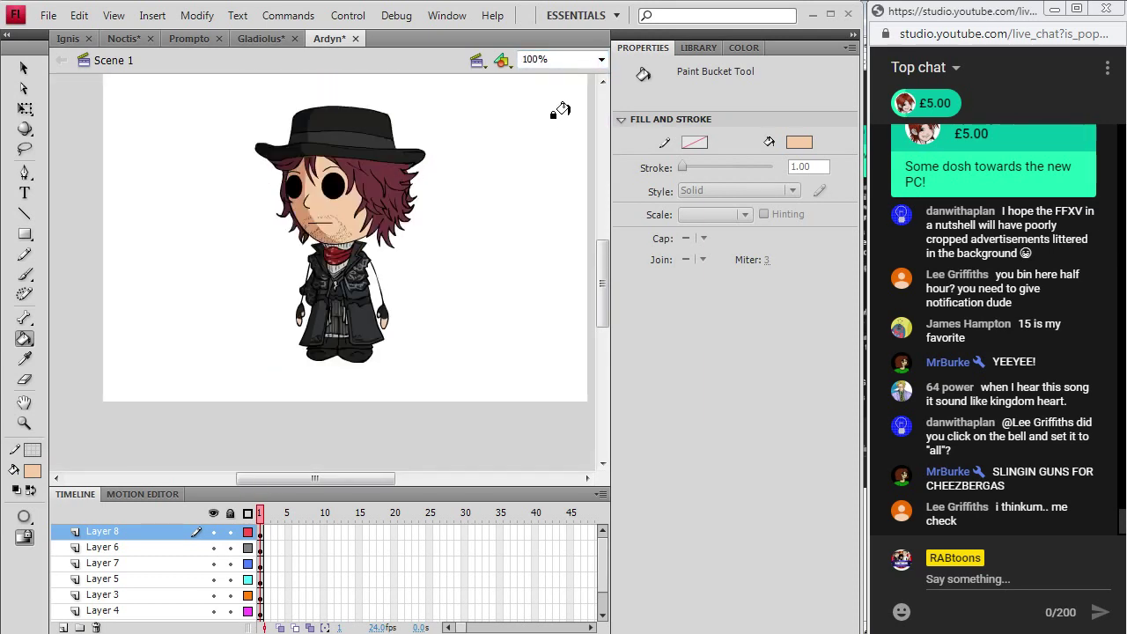
pyautogui.click(48, 15)
pyautogui.click(43, 153)
pyautogui.click(25, 69)
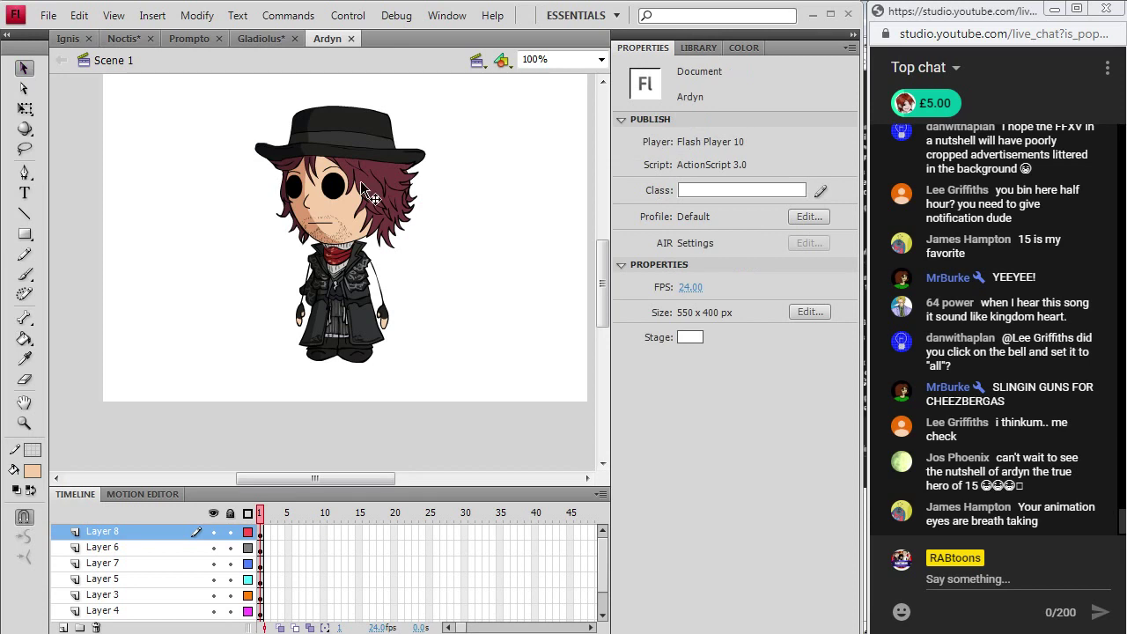
pyautogui.click(602, 59)
pyautogui.click(553, 99)
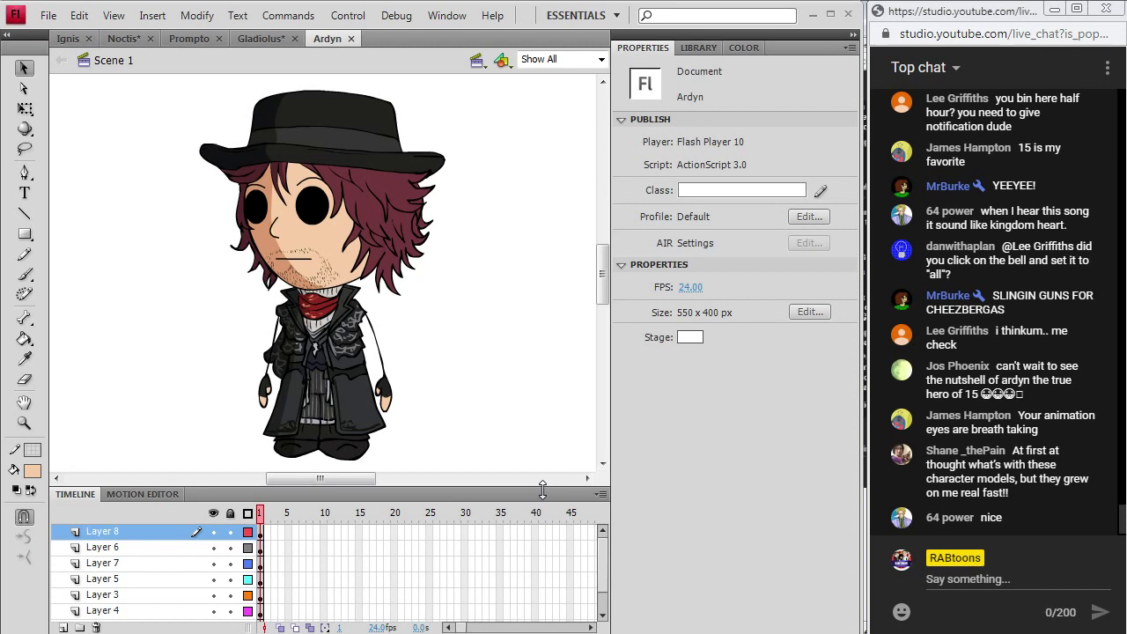
# - Open the Rabtoon Model Template file from the Games folder
pyautogui.click(48, 15)
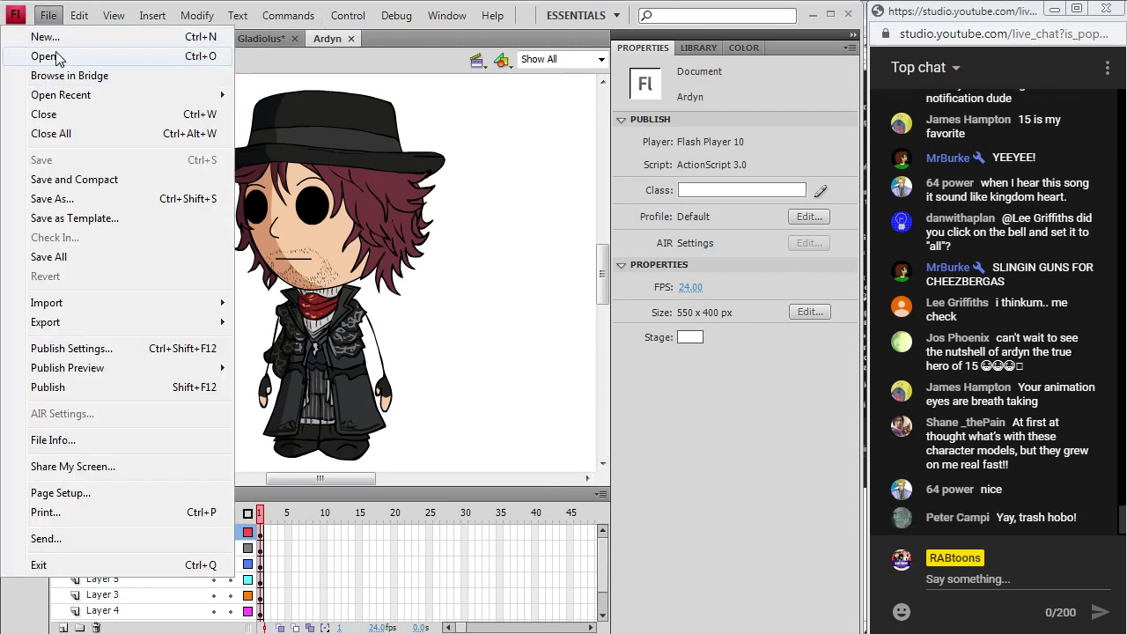
pyautogui.click(44, 57)
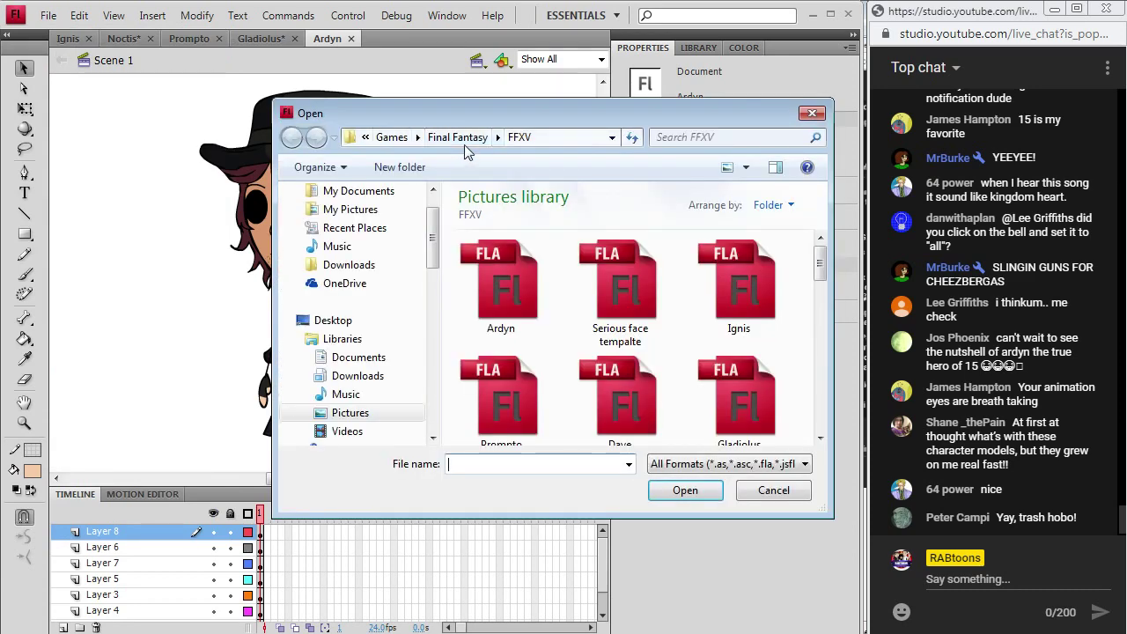
pyautogui.click(457, 138)
pyautogui.moveTo(821, 291); pyautogui.dragTo(823, 438)
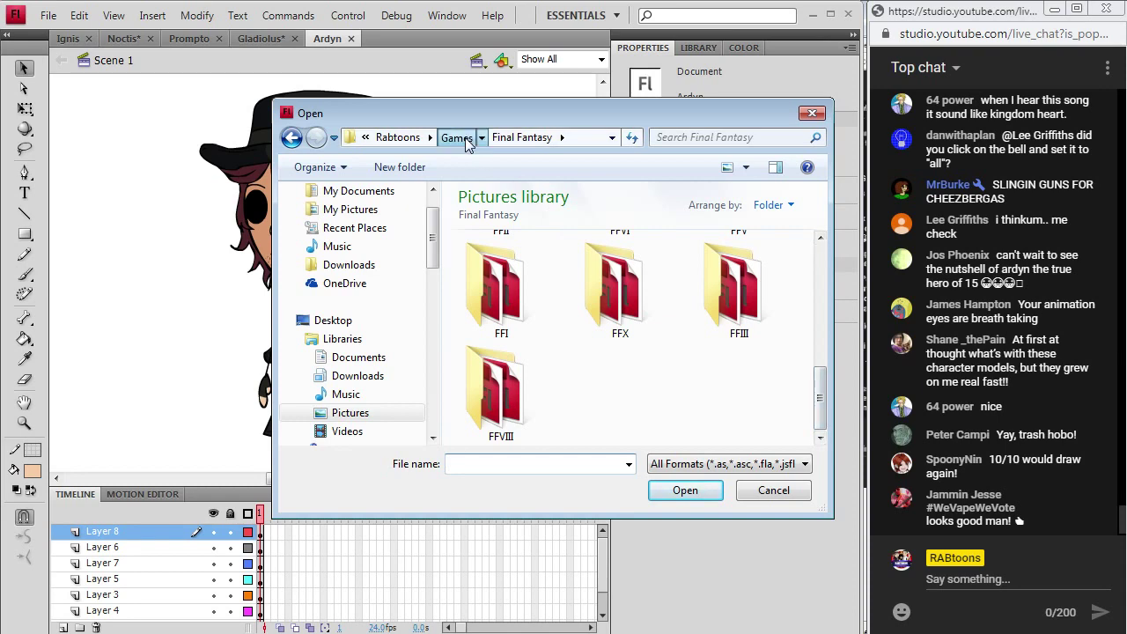
pyautogui.click(458, 138)
pyautogui.scroll(-3, 731, 264)
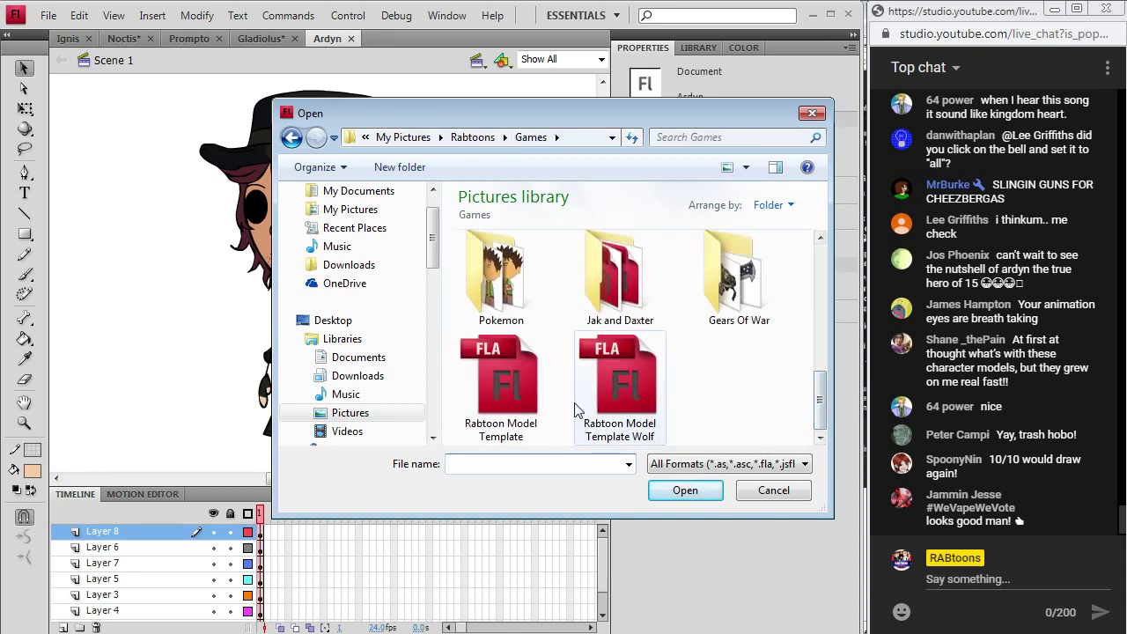
pyautogui.doubleClick(529, 397)
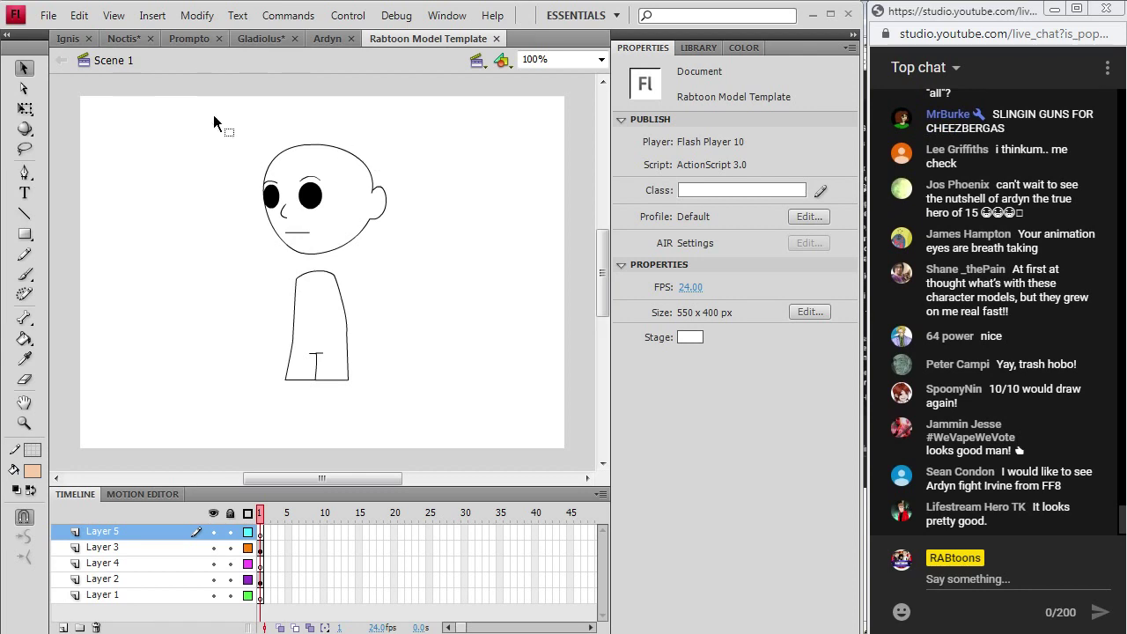
# - Examine the template's head and body outlines, including the edge of the larger eye in close detail
pyautogui.moveTo(213, 115); pyautogui.dragTo(480, 402)
pyautogui.click(118, 325)
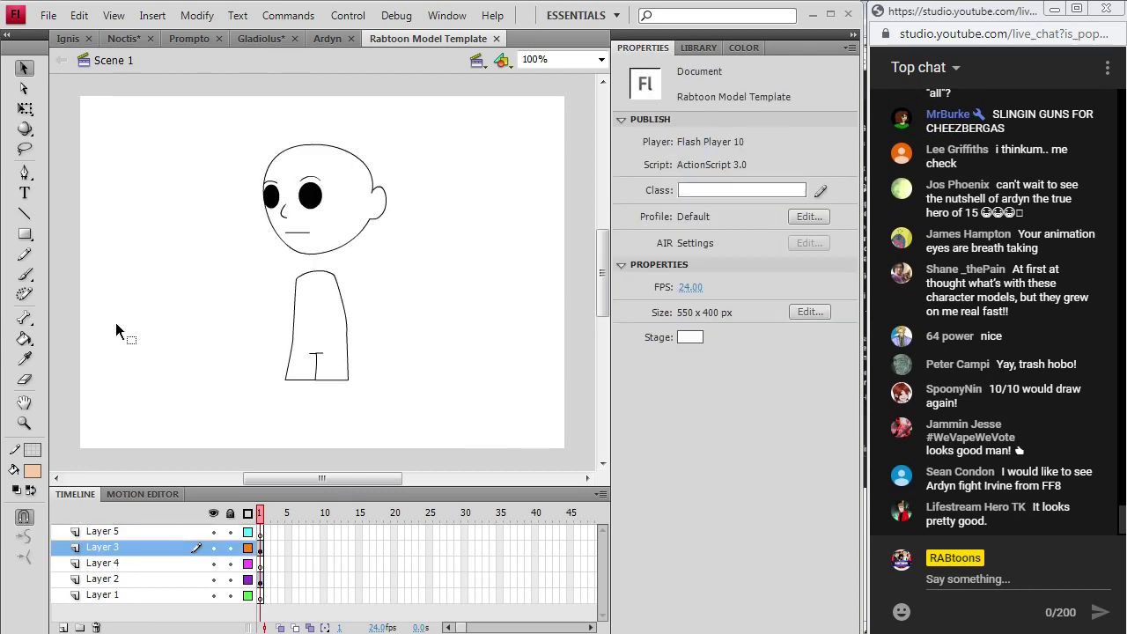
pyautogui.click(23, 423)
pyautogui.click(302, 215)
pyautogui.click(332, 227)
pyautogui.click(313, 194)
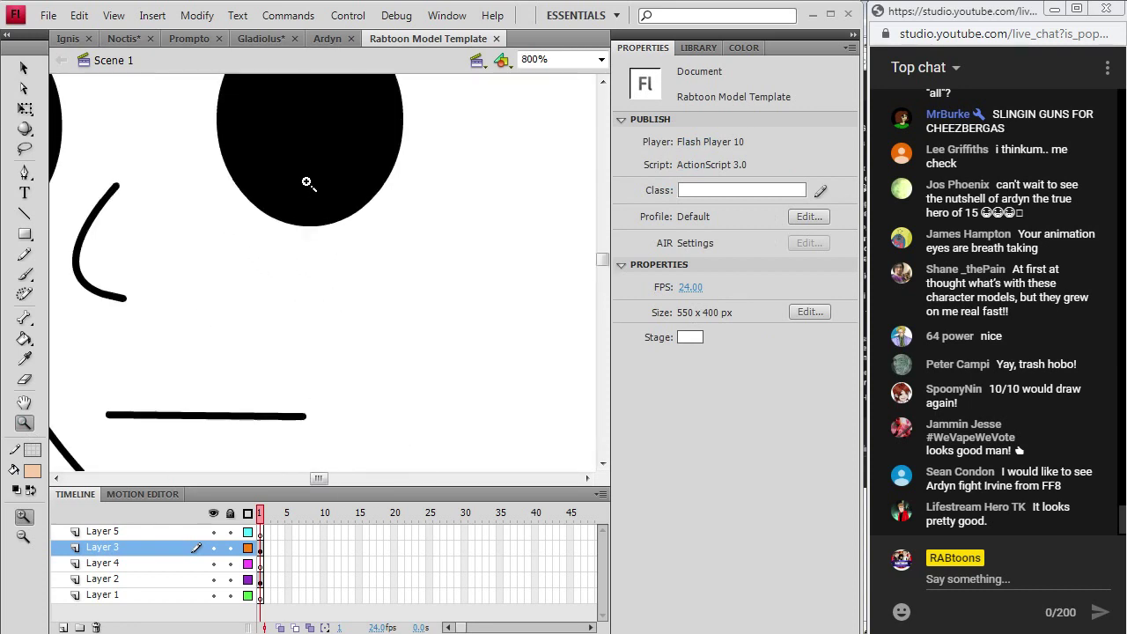
pyautogui.click(304, 176)
pyautogui.click(268, 216)
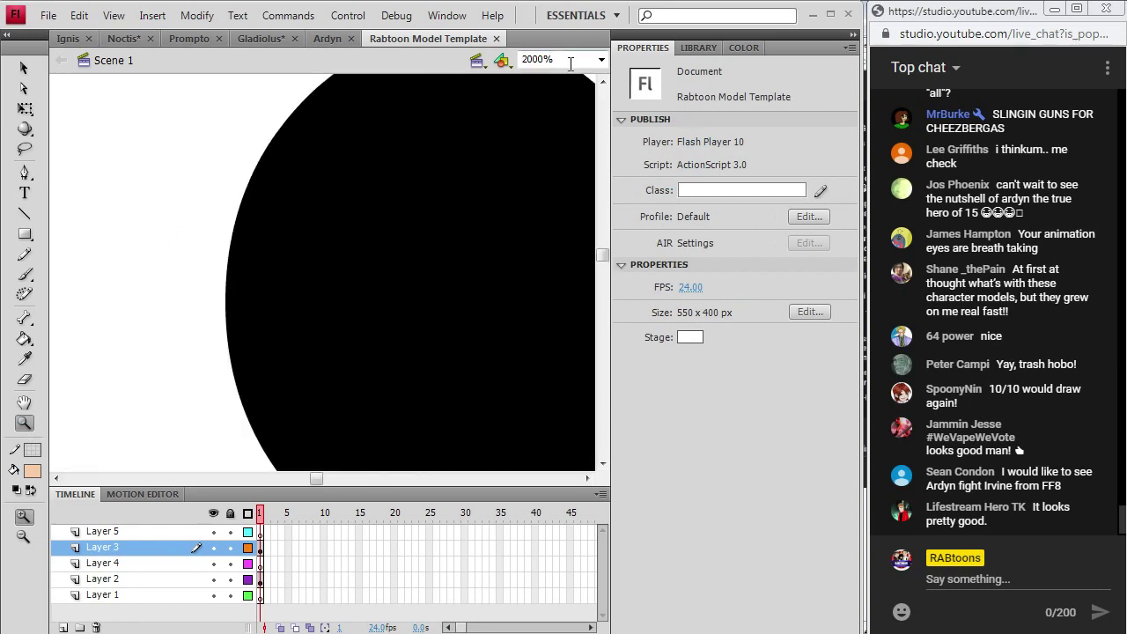
pyautogui.click(602, 59)
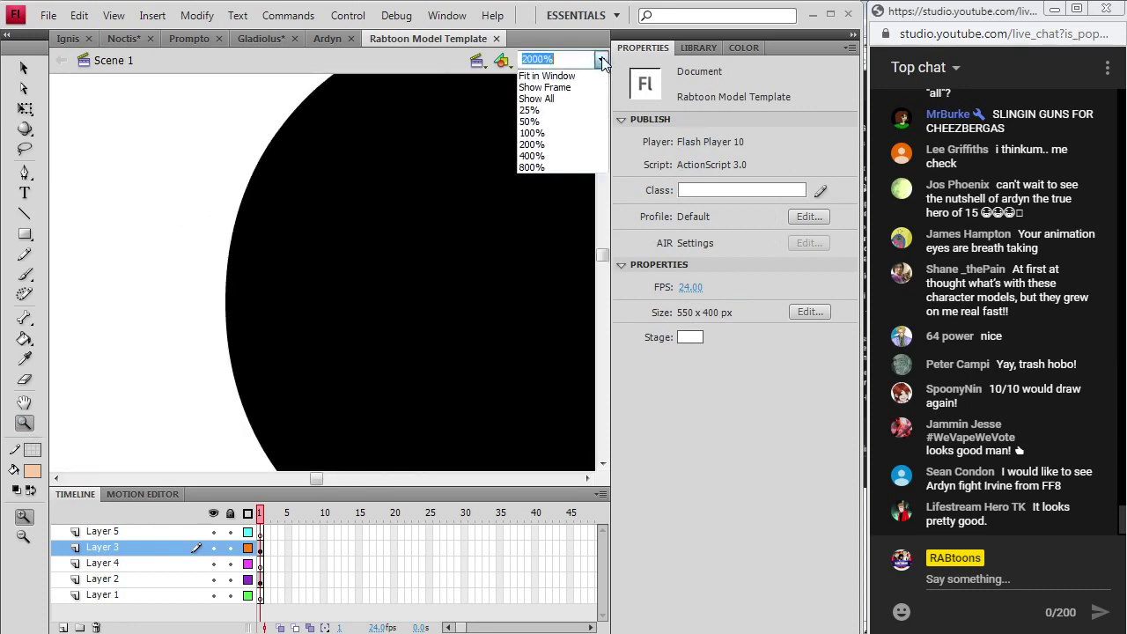
pyautogui.click(555, 99)
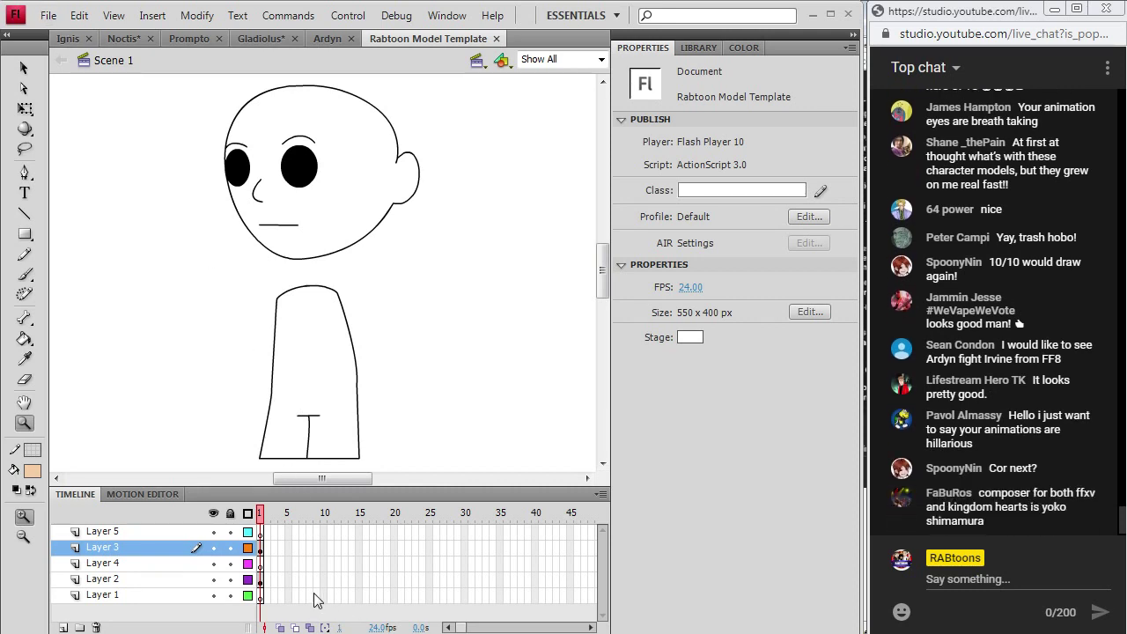
# - Switch to the web browser and close the Ardyn reference images and their search results
pyautogui.hotkey('alt', 'Tab')
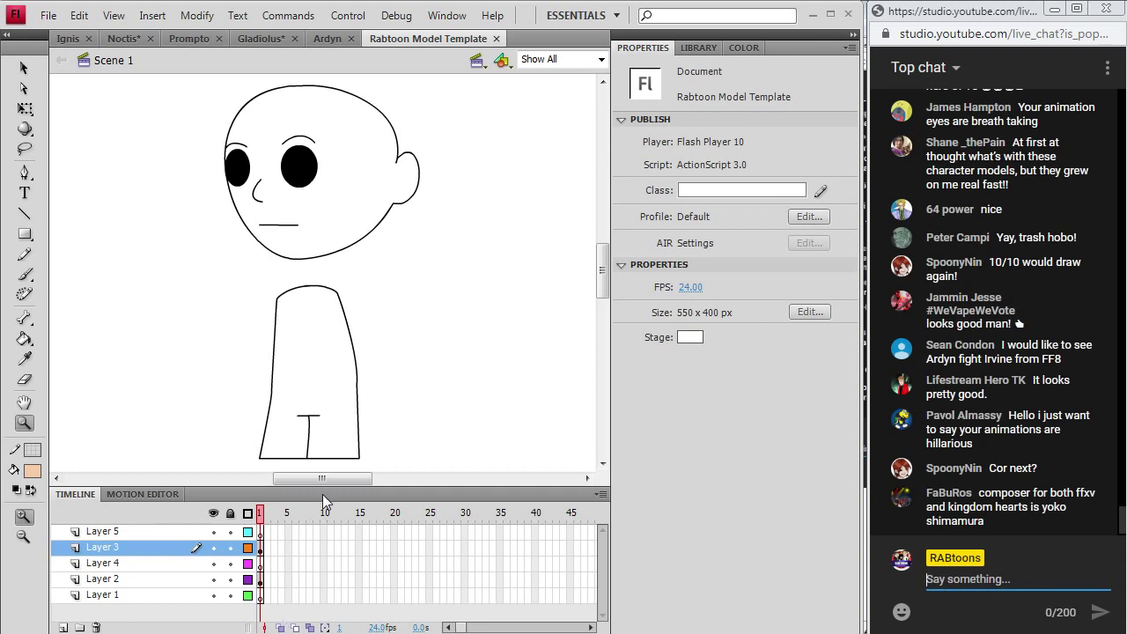
pyautogui.hotkey('alt', 'Tab')
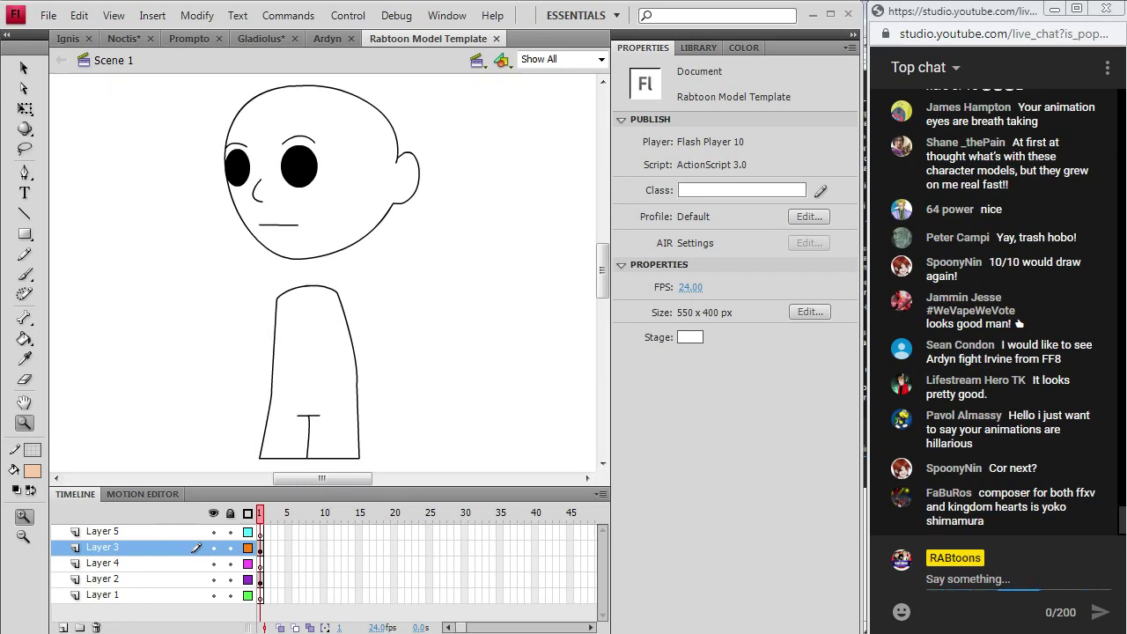
pyautogui.hotkey('alt', 'Tab')
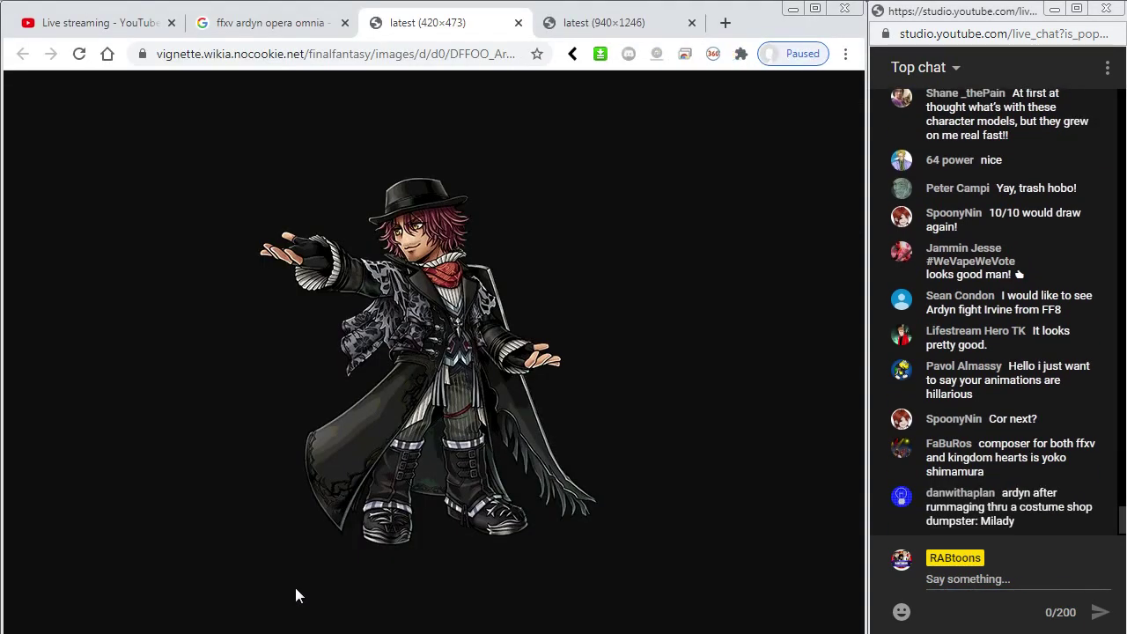
pyautogui.hotkey('ctrl', 'w')
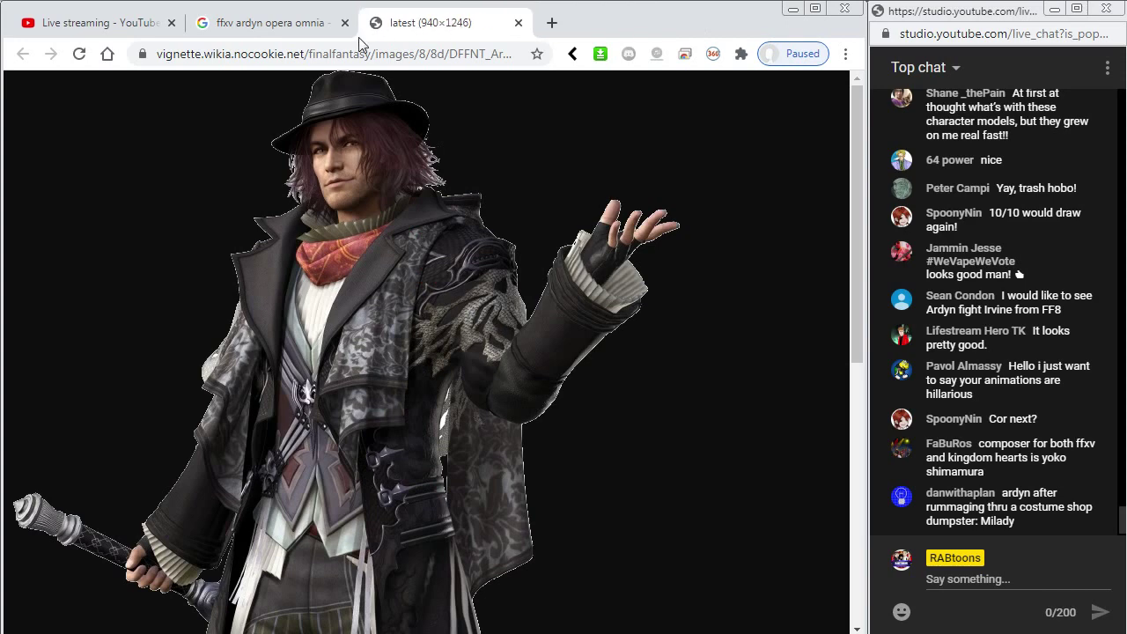
pyautogui.hotkey('ctrl', 'w')
# - Search Google Images for "cor ffxv opera omnia" in a new tab and look through the pictures for a Cor reference
pyautogui.click(451, 24)
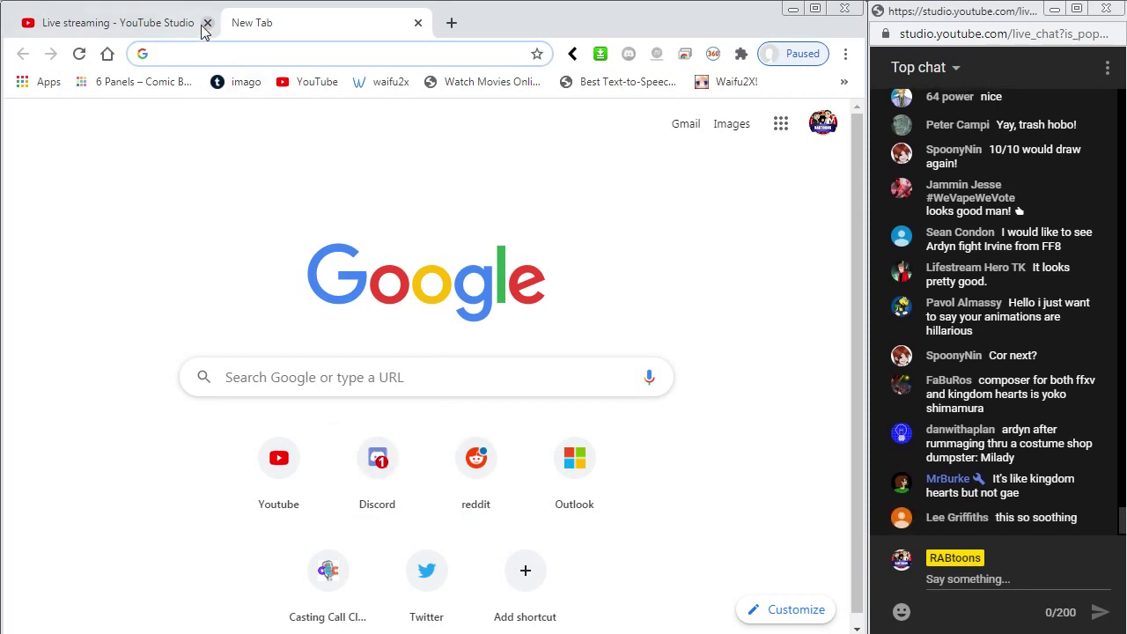
pyautogui.write('cor')
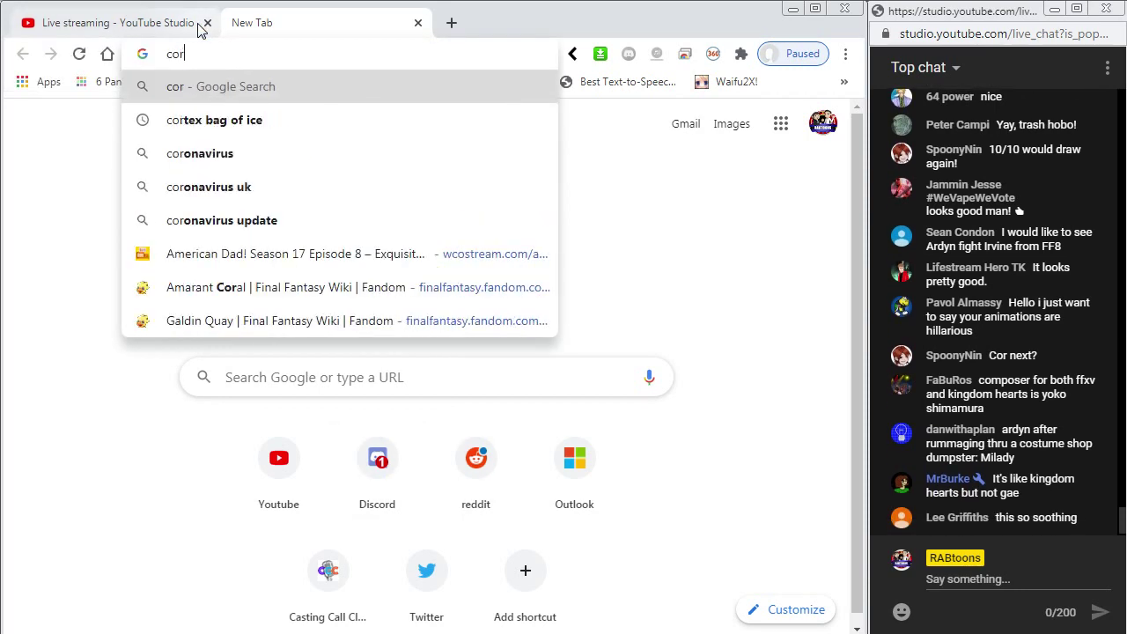
pyautogui.write(' f')
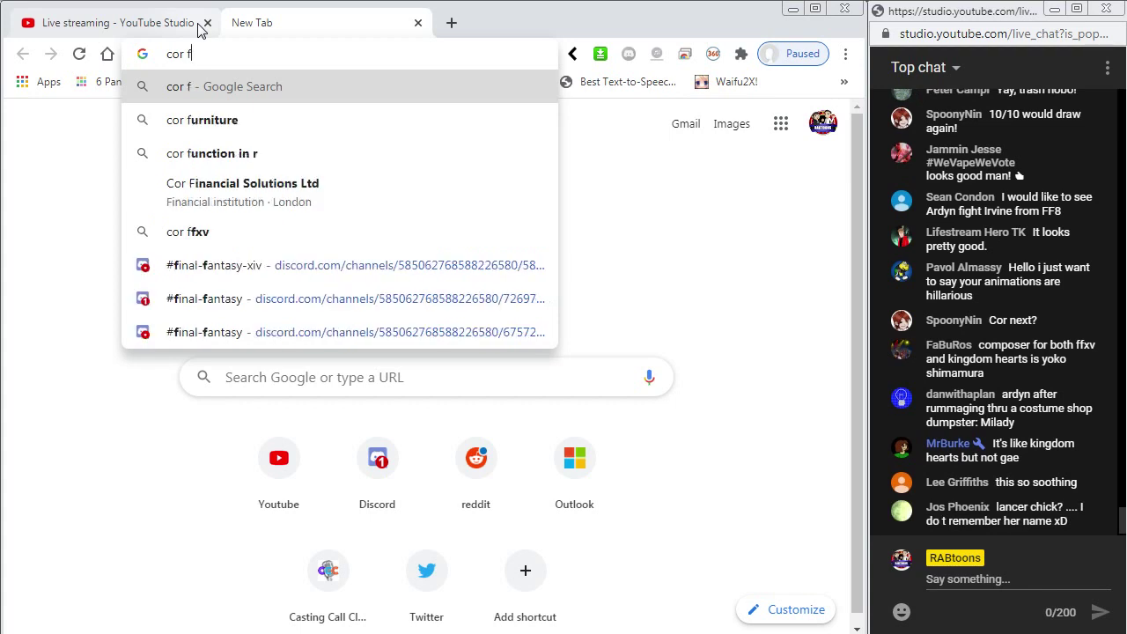
pyautogui.write('fxv')
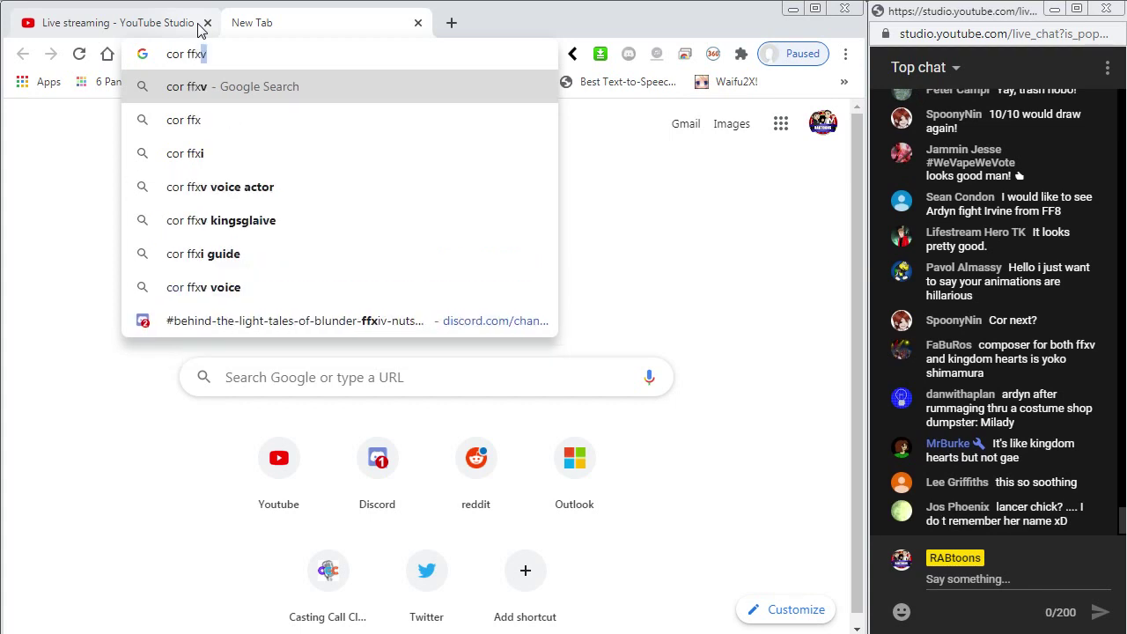
pyautogui.write(' opera')
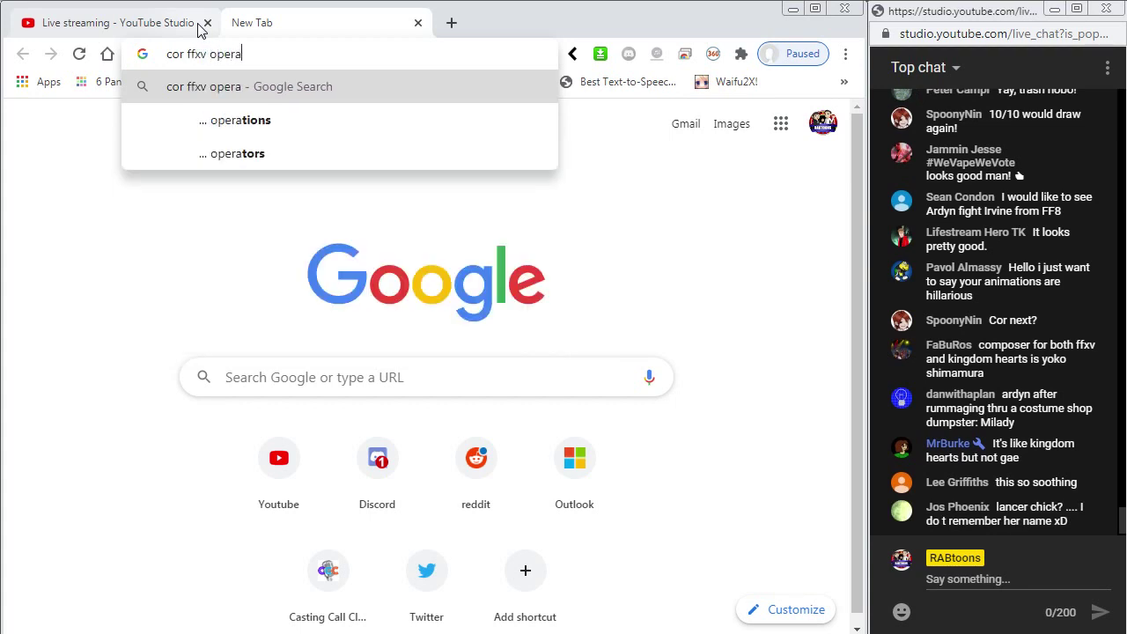
pyautogui.write(' omnia')
pyautogui.press('Return')
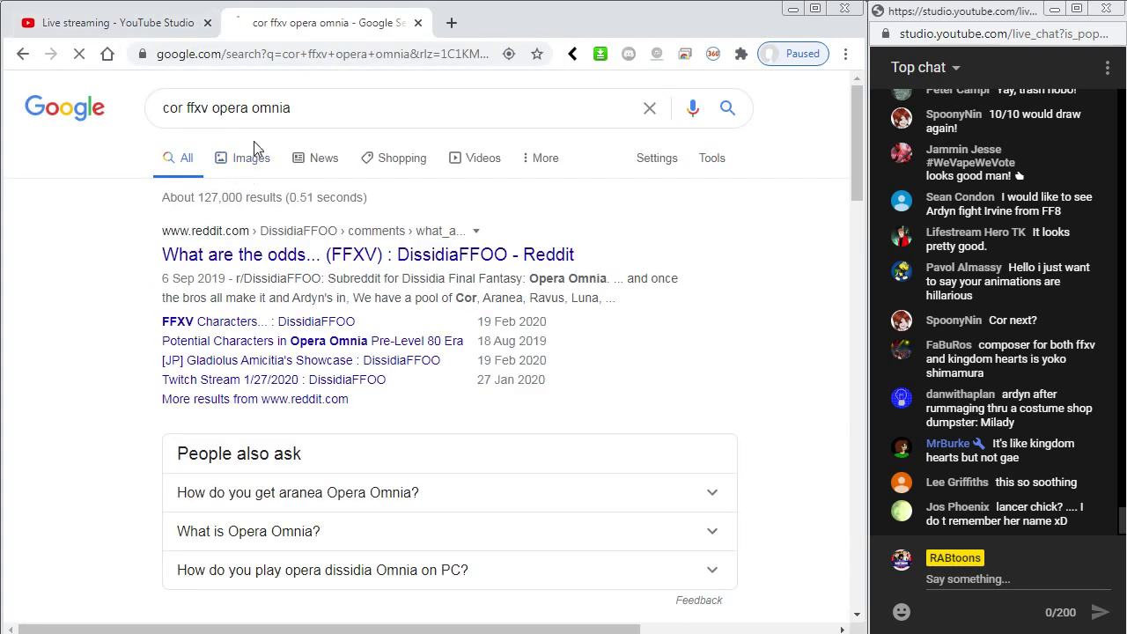
pyautogui.click(252, 156)
pyautogui.scroll(-5, 308, 229)
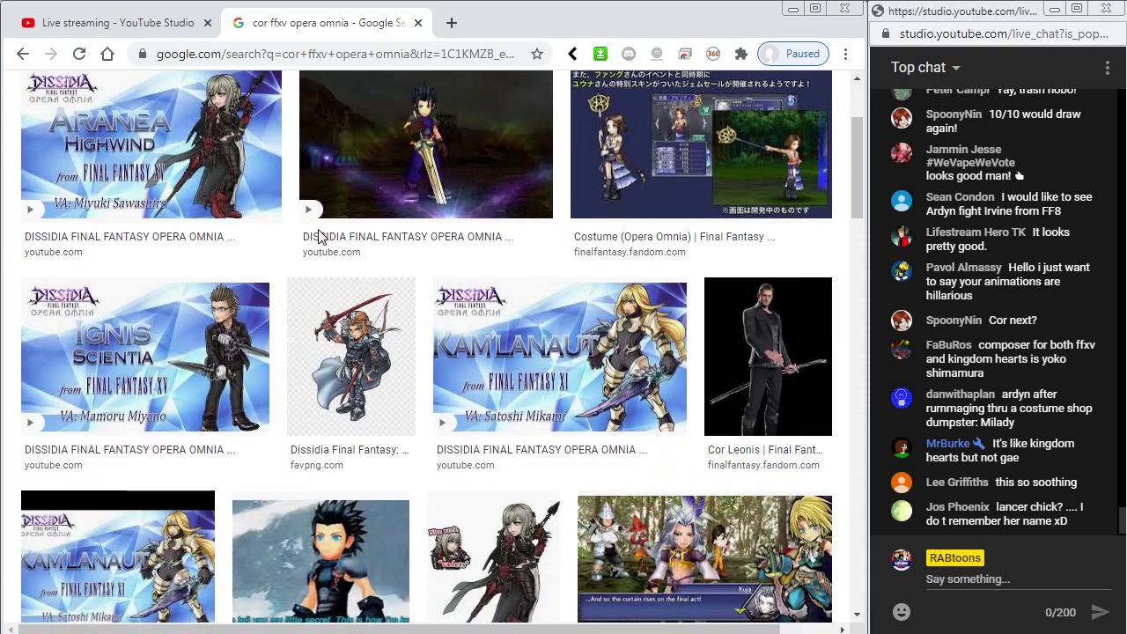
pyautogui.scroll(4, 321, 238)
pyautogui.scroll(1, 321, 238)
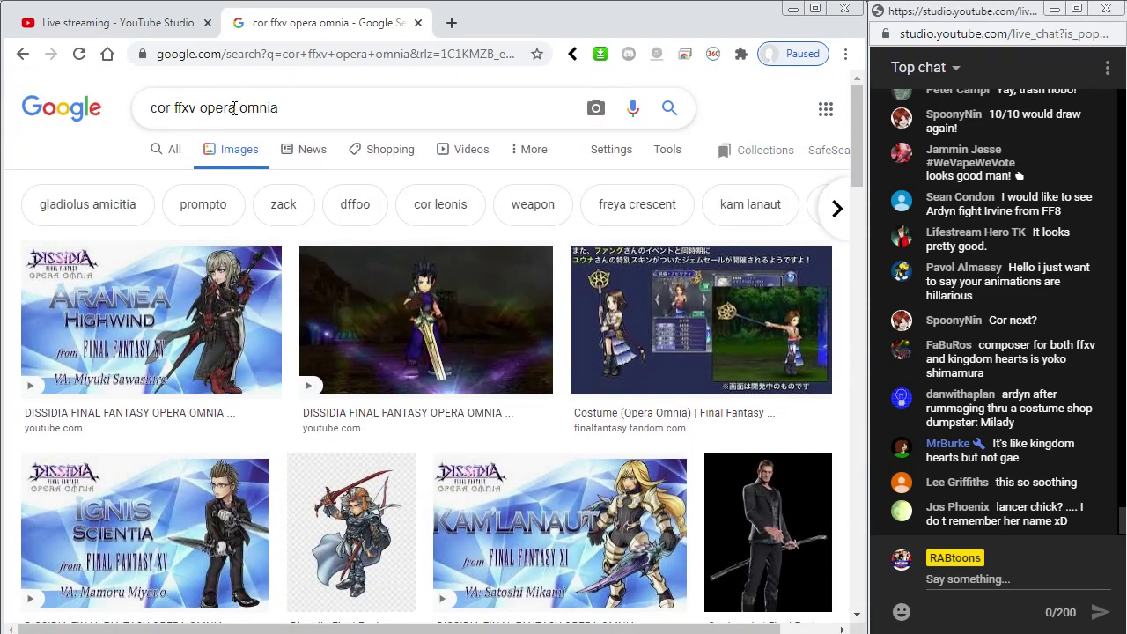
# - Shorten the image search to "cor ffxv" and open the preview of the full-body Cor Leonis picture with the sword
pyautogui.moveTo(198, 107); pyautogui.dragTo(655, 83)
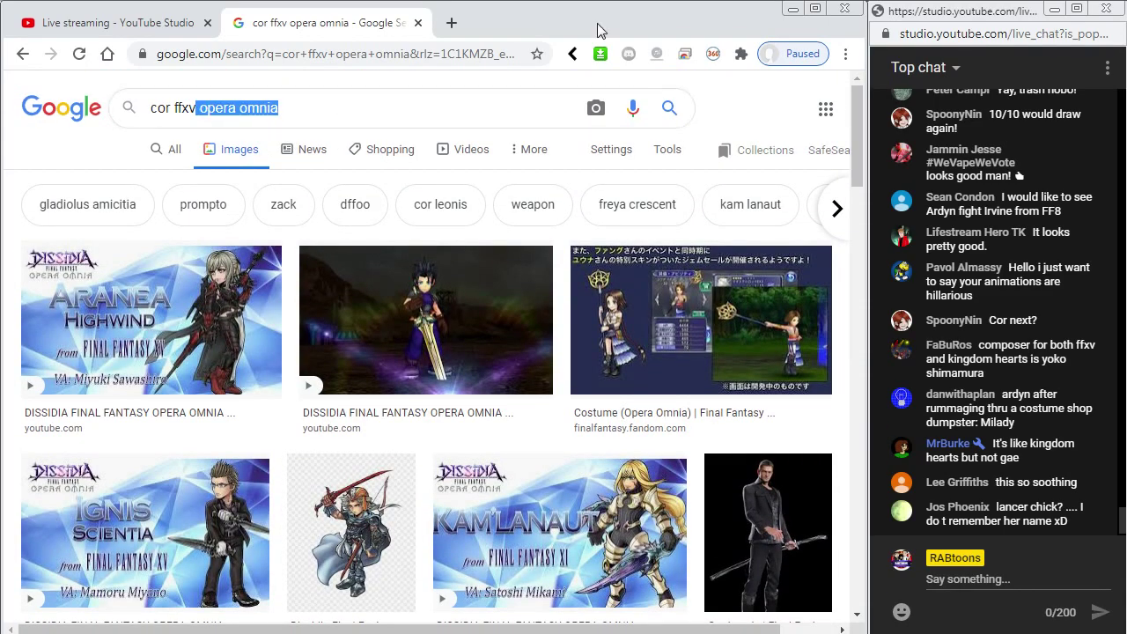
pyautogui.press('BackSpace')
pyautogui.press('Return')
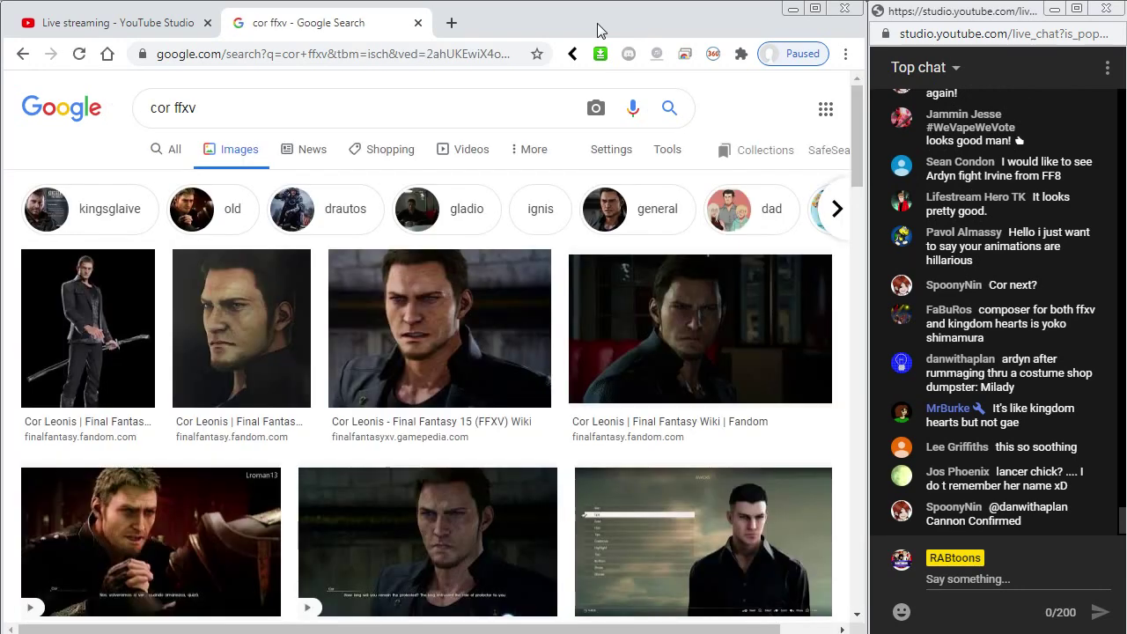
pyautogui.click(109, 290)
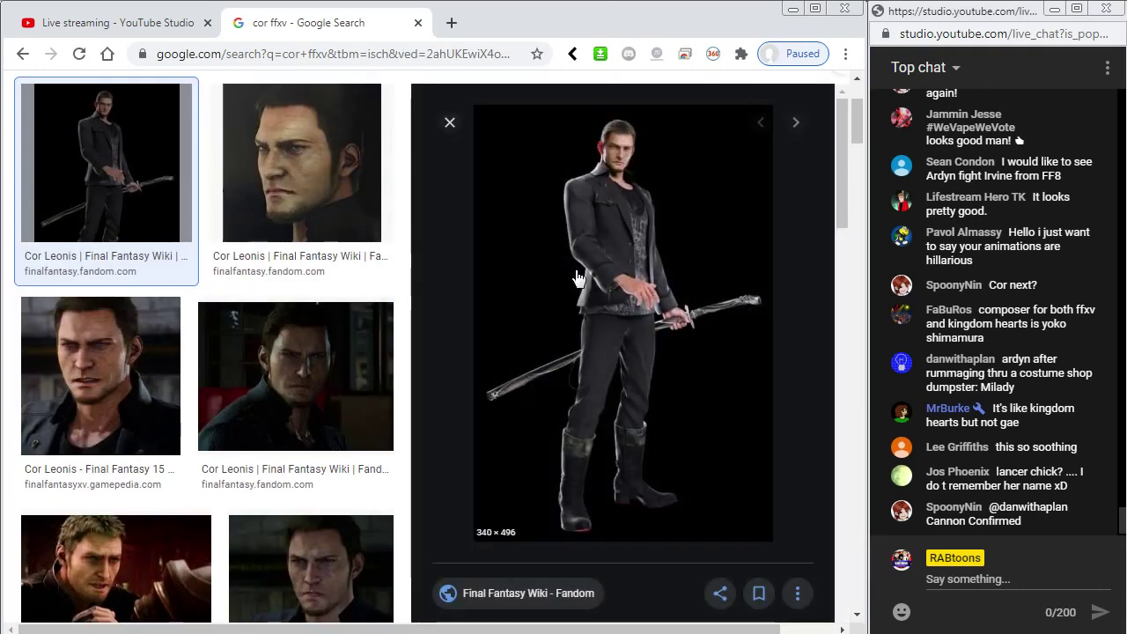
# - Open the previewed full-body Cor Leonis picture with the sword on its own in a new tab
pyautogui.rightClick(613, 261)
pyautogui.click(678, 464)
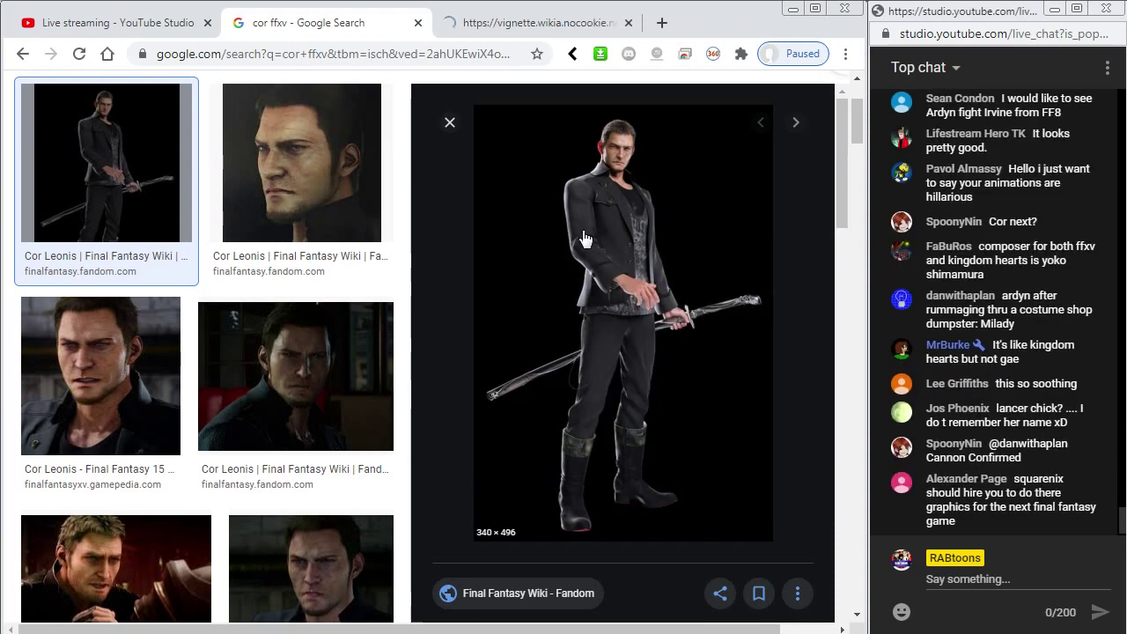
pyautogui.click(541, 27)
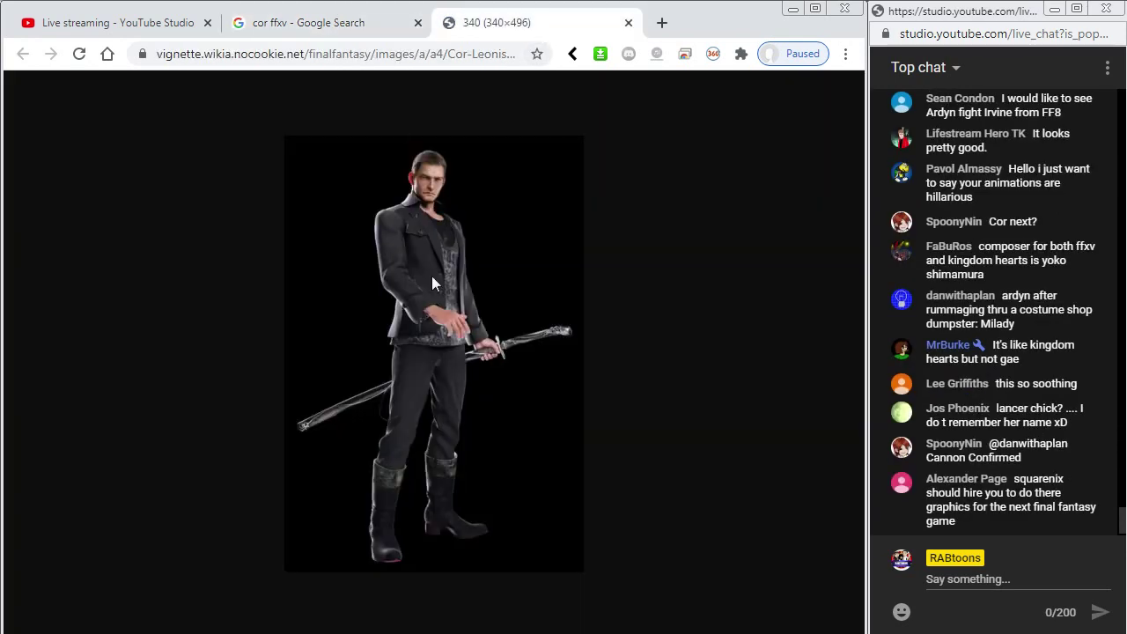
# - Return to the "cor ffxv" image results, look through more pictures, and preview the full-body Game8 picture of Cor Leonis
pyautogui.click(328, 24)
pyautogui.scroll(-1, 304, 318)
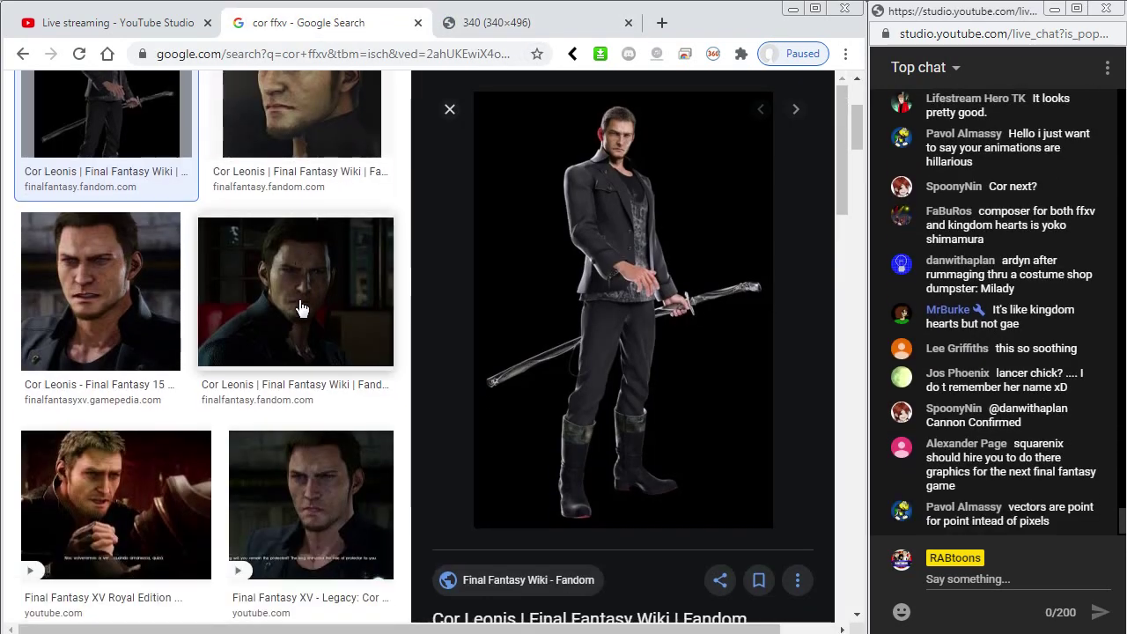
pyautogui.scroll(-9, 299, 308)
pyautogui.scroll(5, 300, 307)
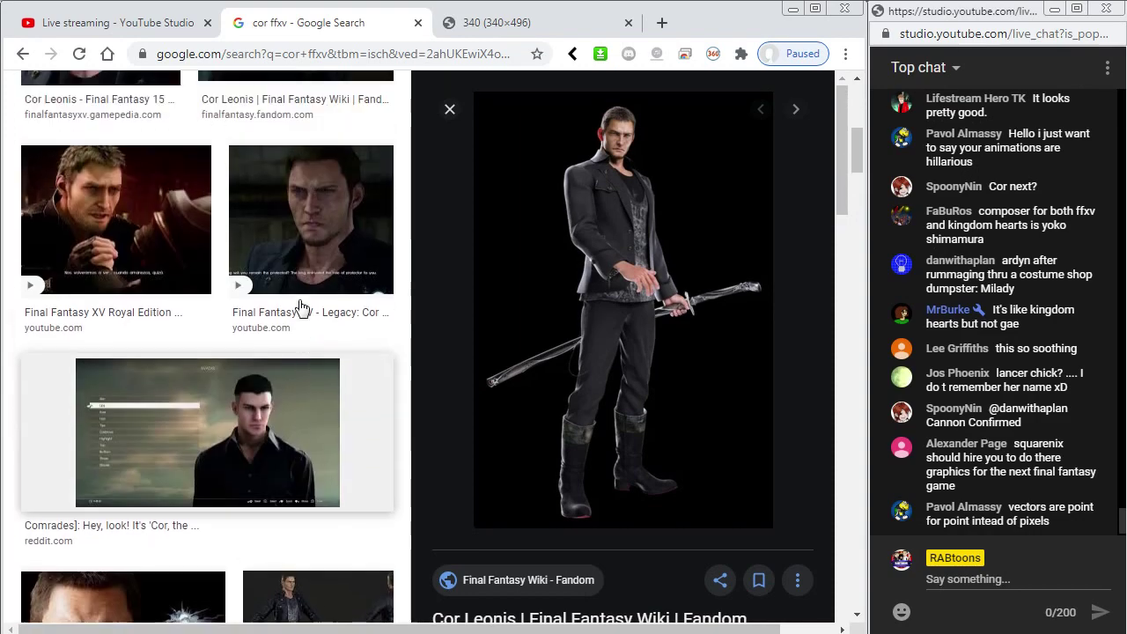
pyautogui.scroll(6, 295, 307)
pyautogui.scroll(-7, 290, 340)
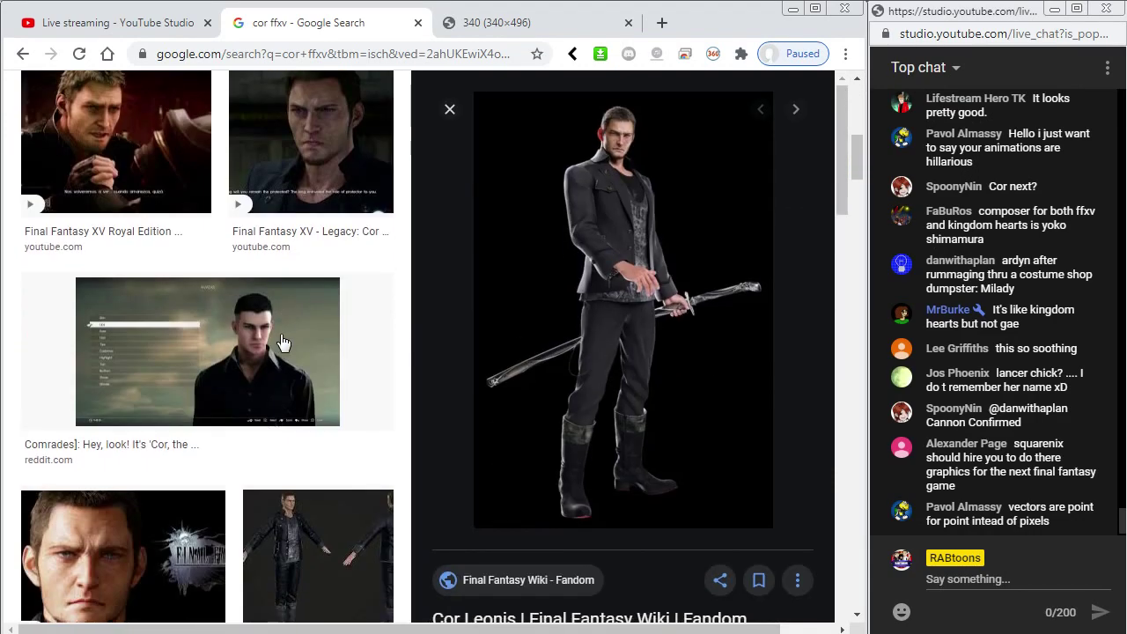
pyautogui.scroll(-10, 282, 342)
pyautogui.click(319, 251)
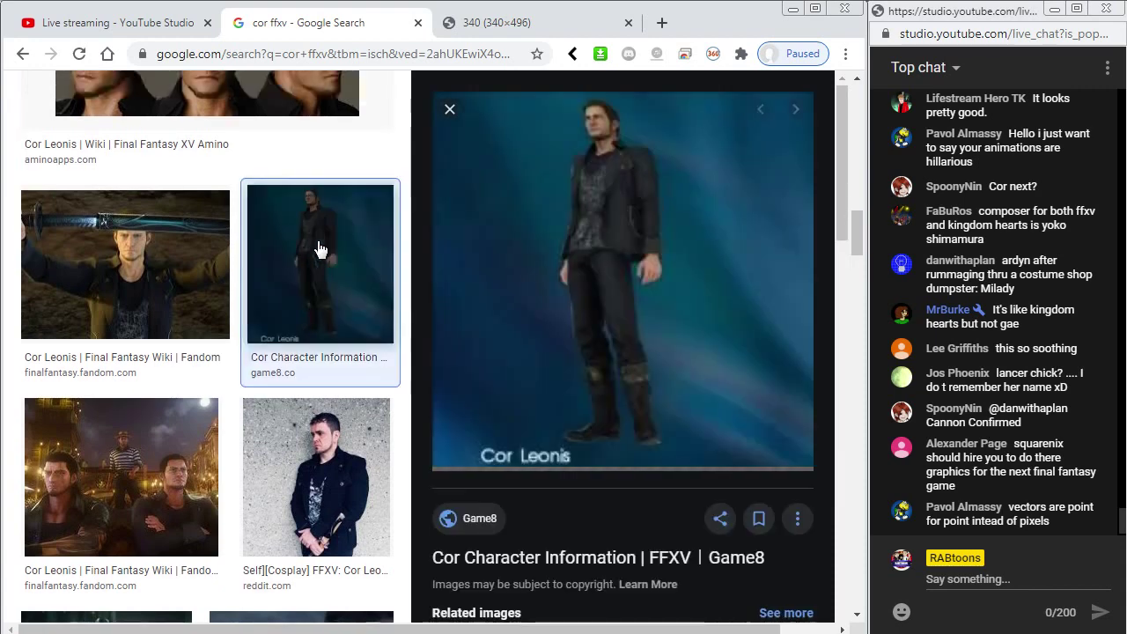
# - Save the previewed Game8 picture of Cor Leonis as the PNG file "show"
pyautogui.rightClick(634, 236)
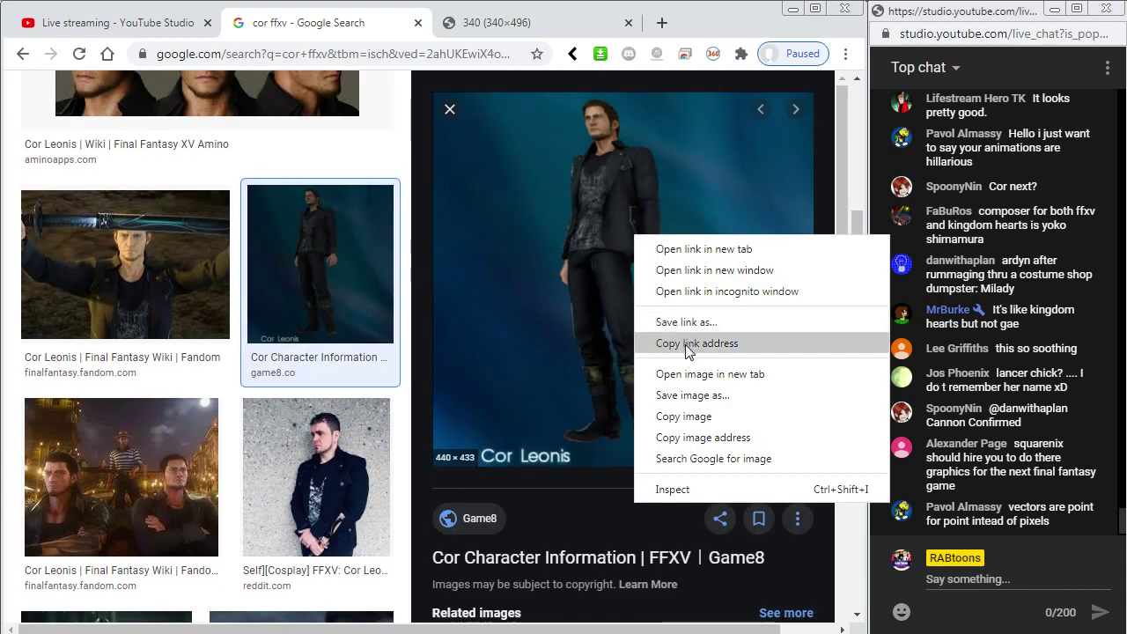
pyautogui.click(684, 395)
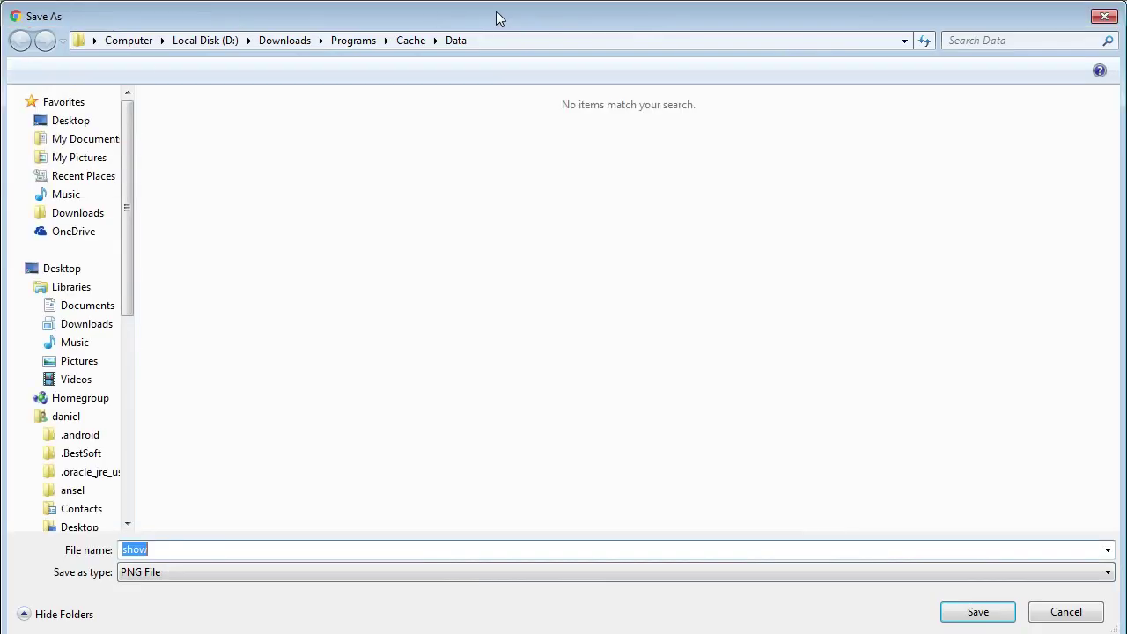
pyautogui.press('Return')
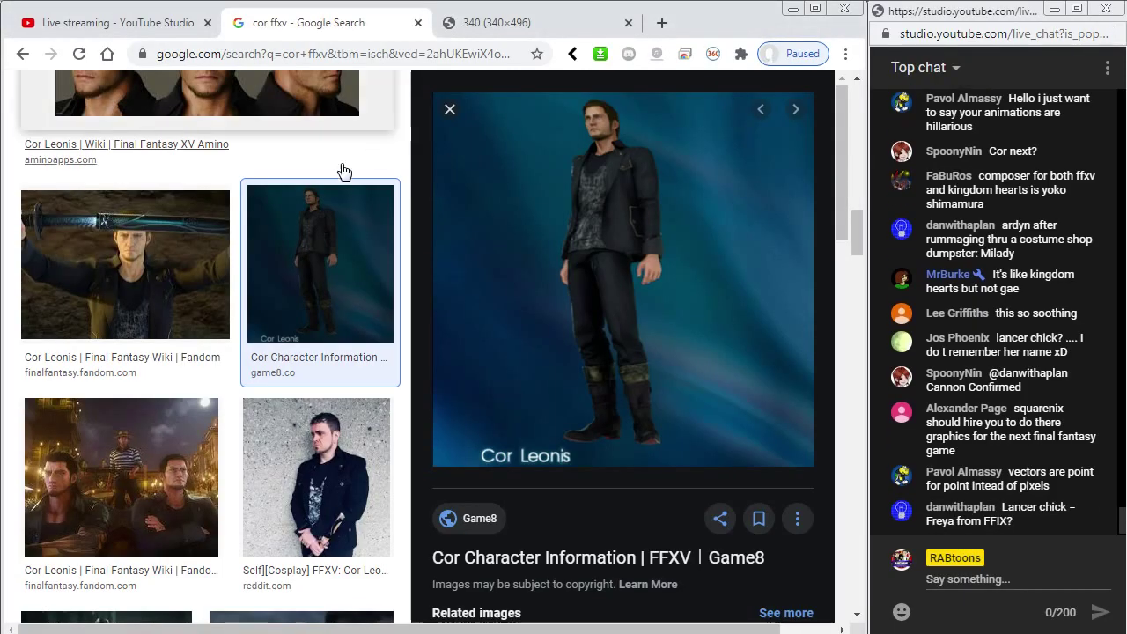
# - From the general "cor ffxv" web results, open the Final Fantasy Wiki page on Cor Leonis and view its main picture full size
pyautogui.scroll(10, 176, 298)
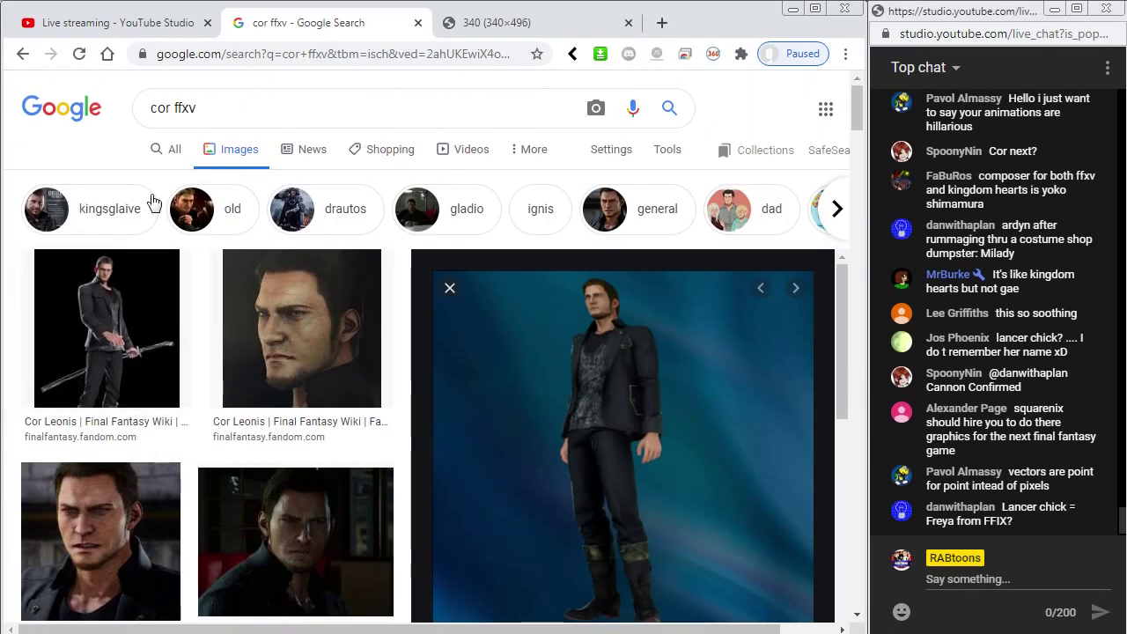
pyautogui.click(169, 149)
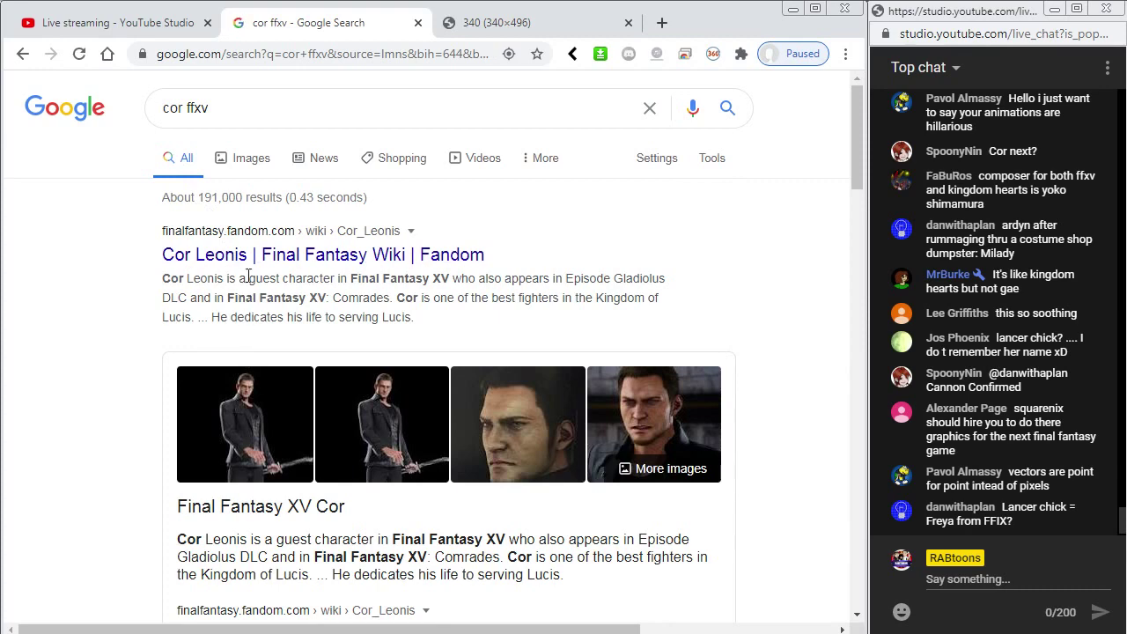
pyautogui.click(251, 258)
pyautogui.scroll(-4, 420, 343)
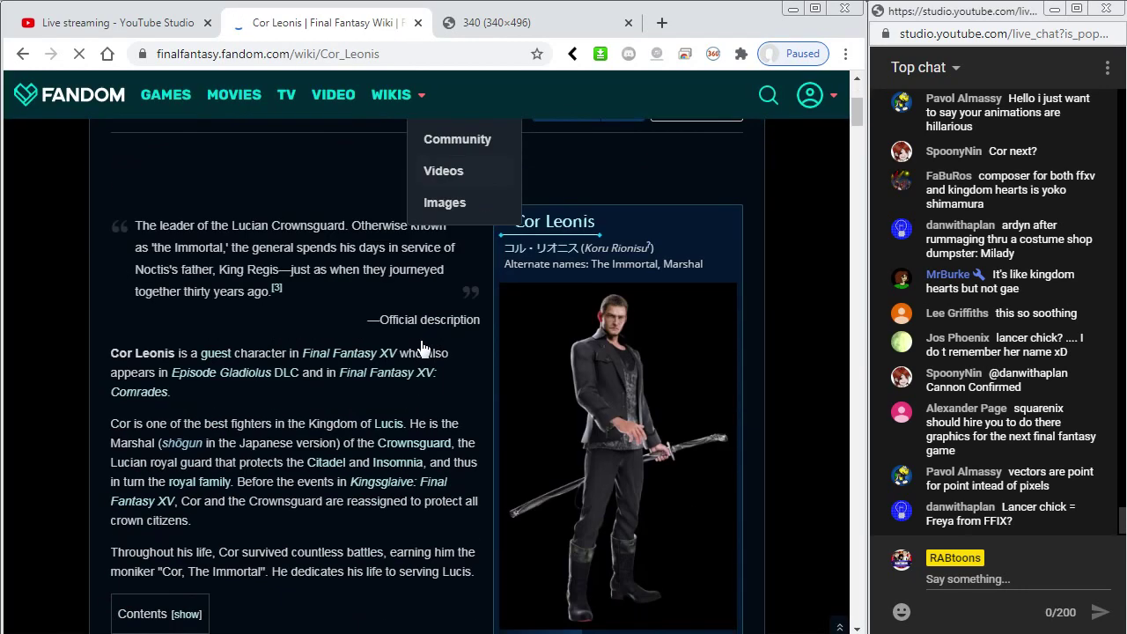
pyautogui.click(606, 363)
pyautogui.click(457, 206)
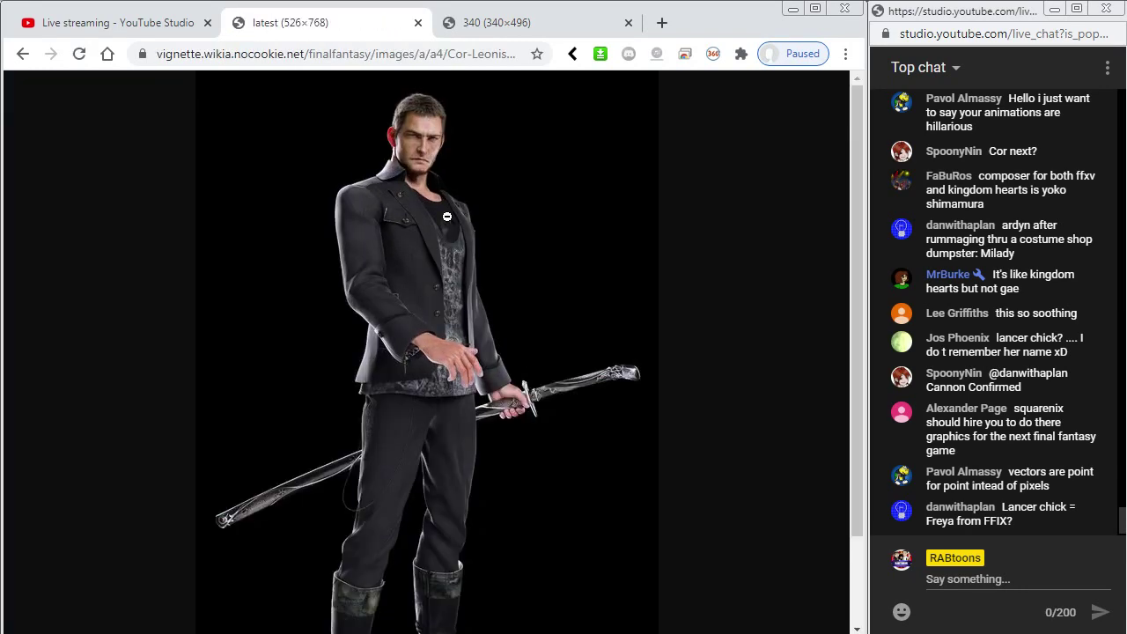
# - Close the smaller 340×496 picture, return to the Cor Leonis wiki page, and open its main picture in a new tab
pyautogui.click(476, 25)
pyautogui.middleClick(475, 25)
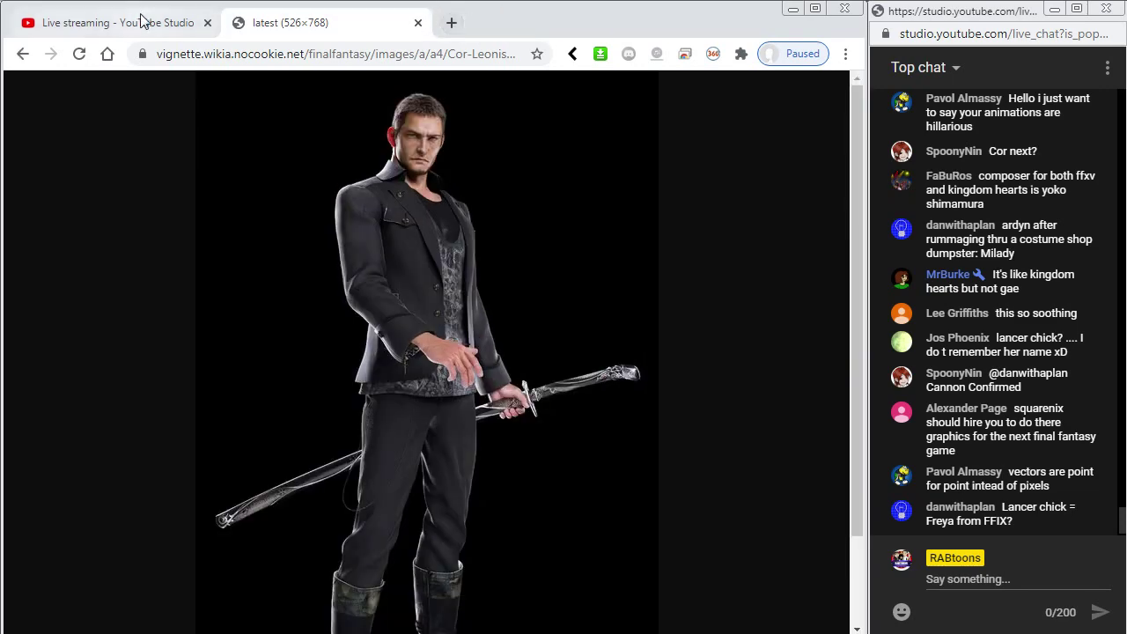
pyautogui.click(19, 64)
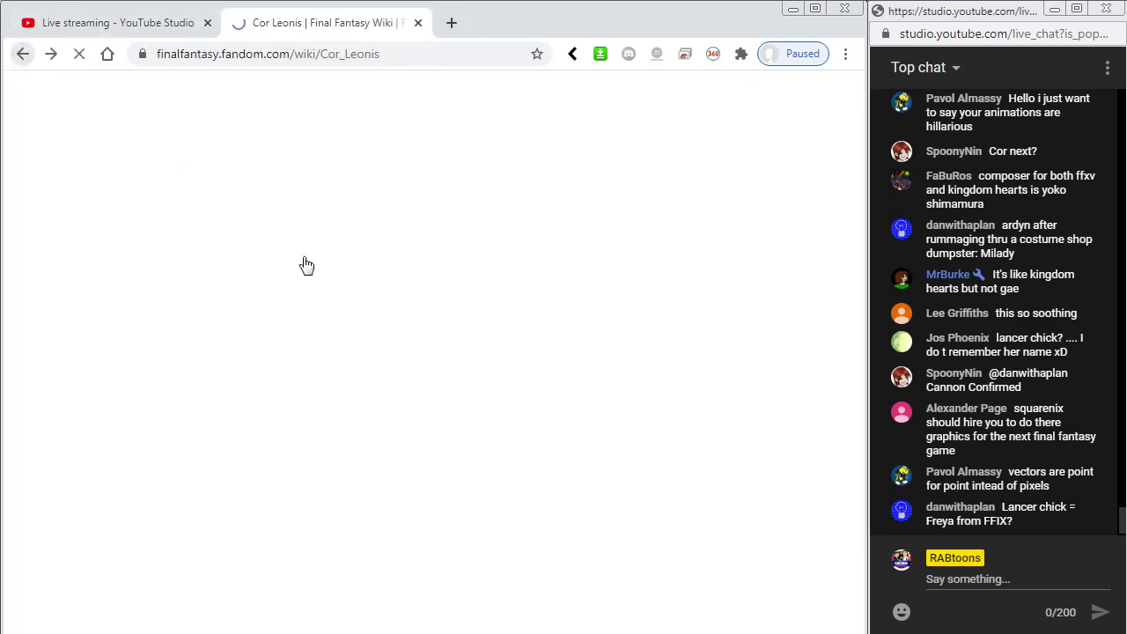
pyautogui.middleClick(610, 371)
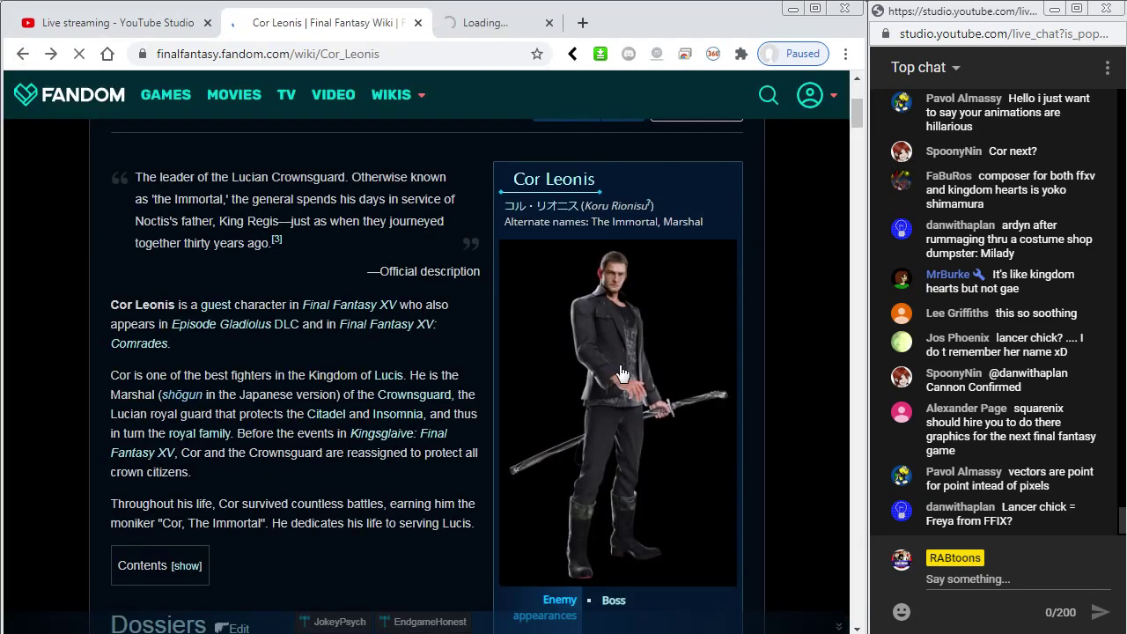
pyautogui.click(509, 23)
# - Look through the Cor Leonis wiki page down to its Gallery section for more reference pictures of him
pyautogui.click(361, 23)
pyautogui.scroll(-20, 388, 411)
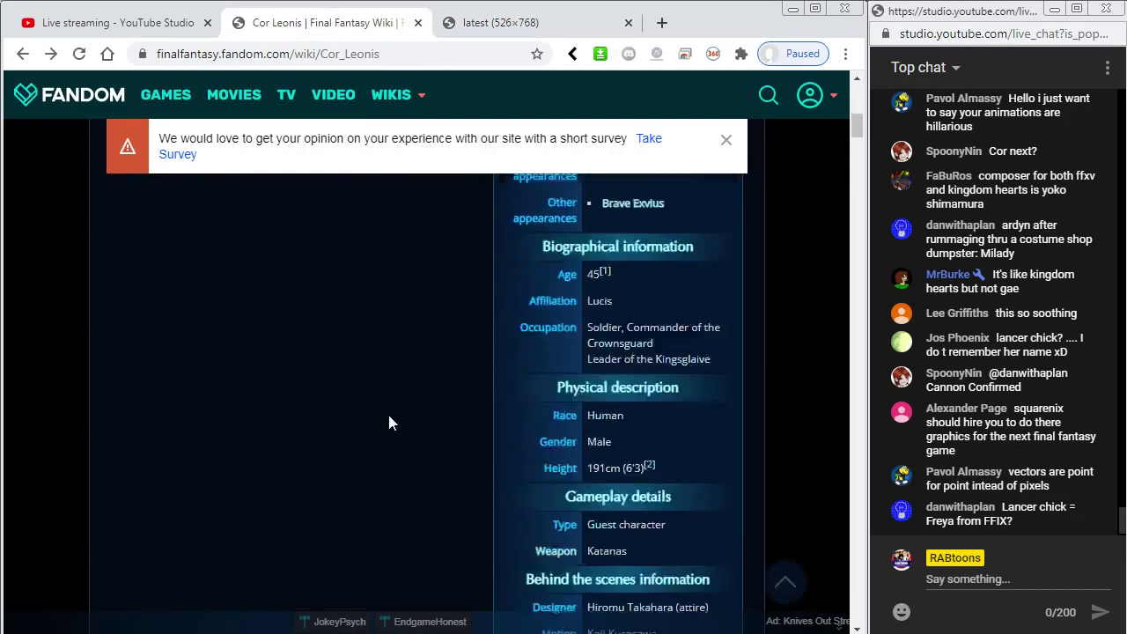
pyautogui.scroll(-20, 392, 423)
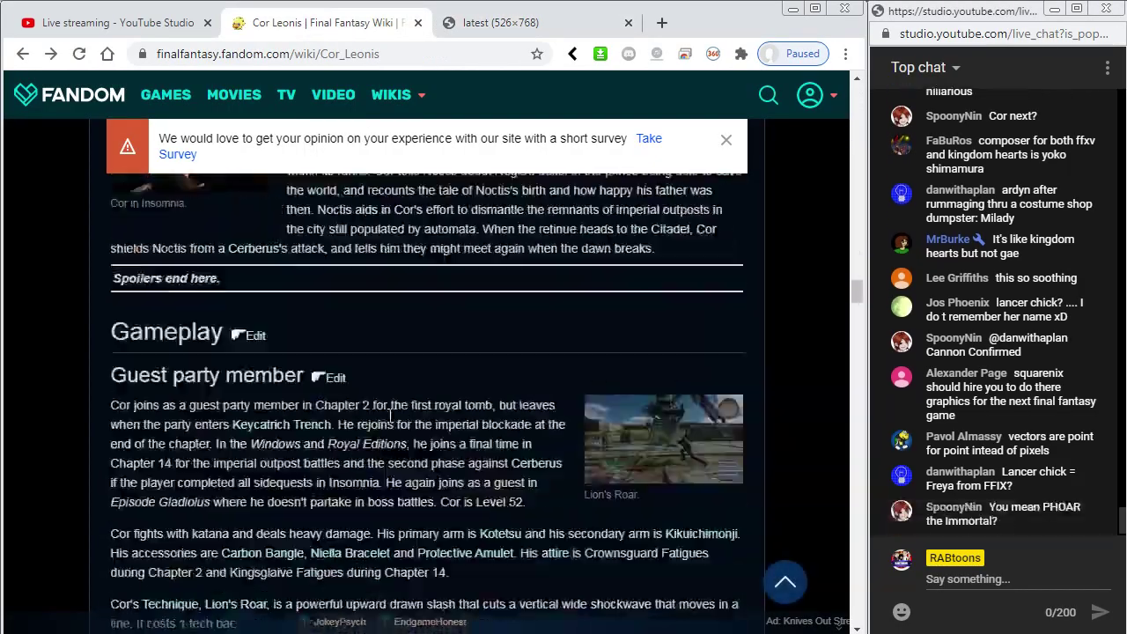
pyautogui.scroll(-20, 391, 423)
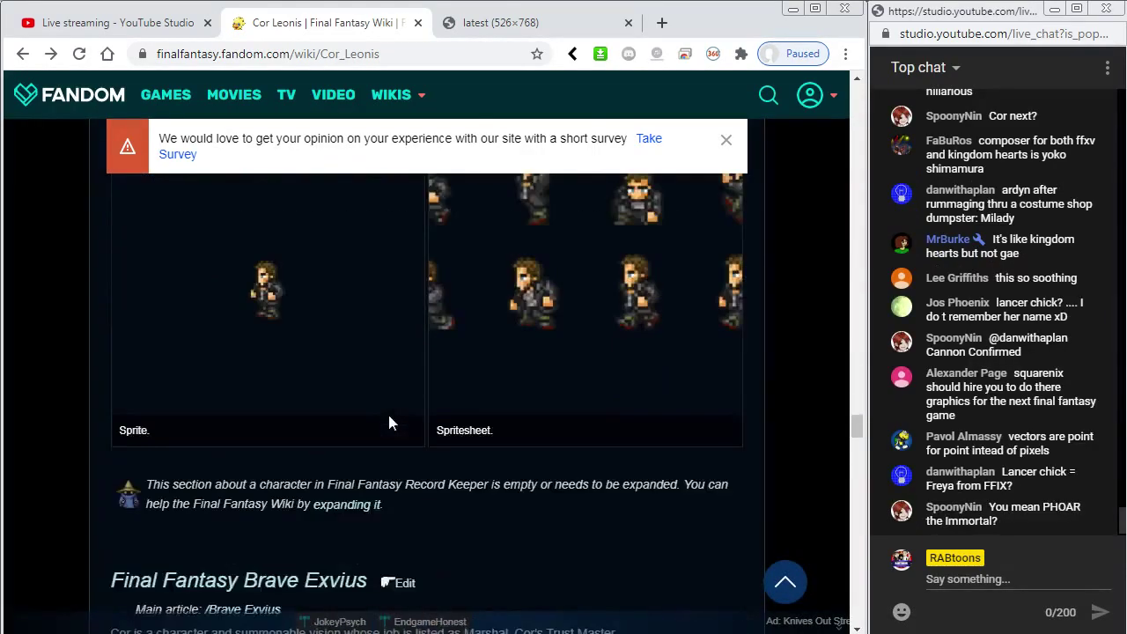
pyautogui.scroll(1, 392, 424)
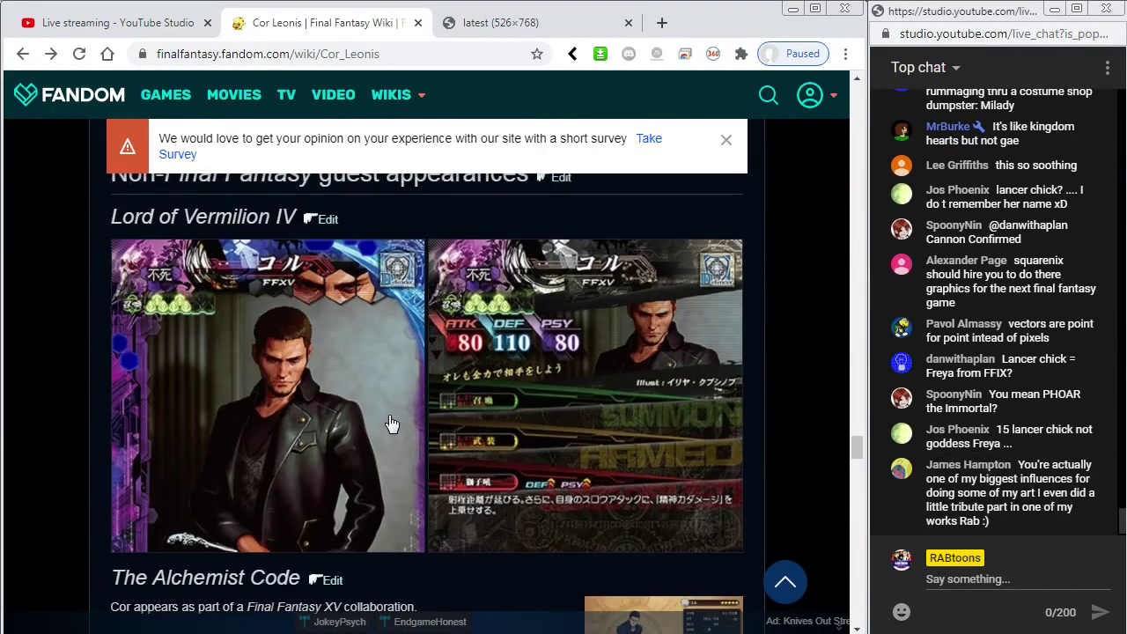
pyautogui.scroll(-20, 392, 424)
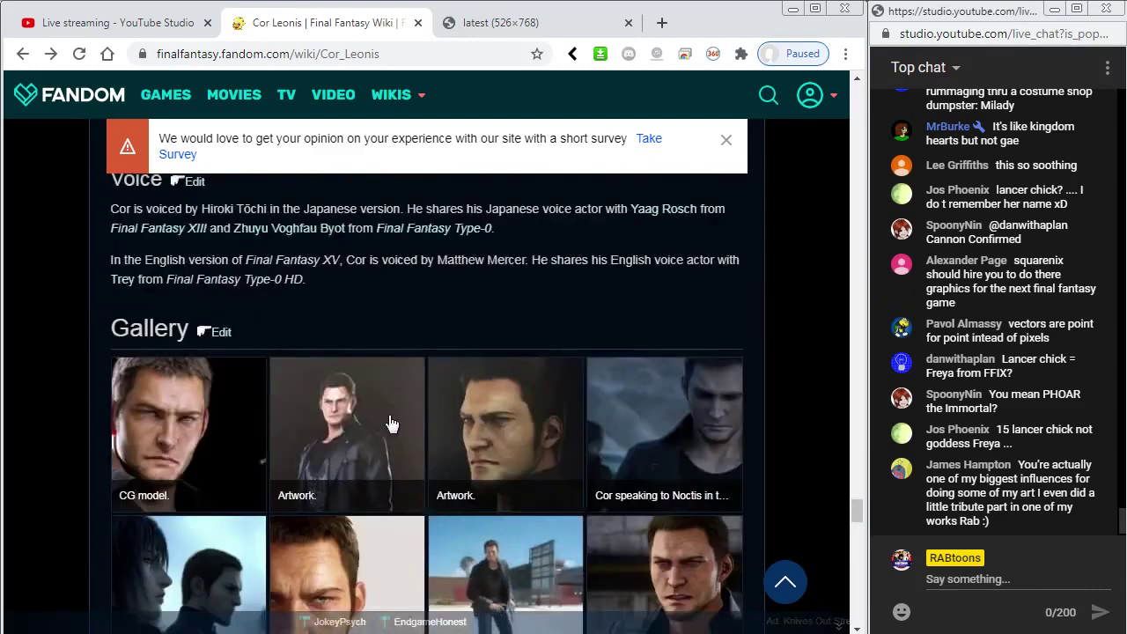
pyautogui.scroll(1, 392, 423)
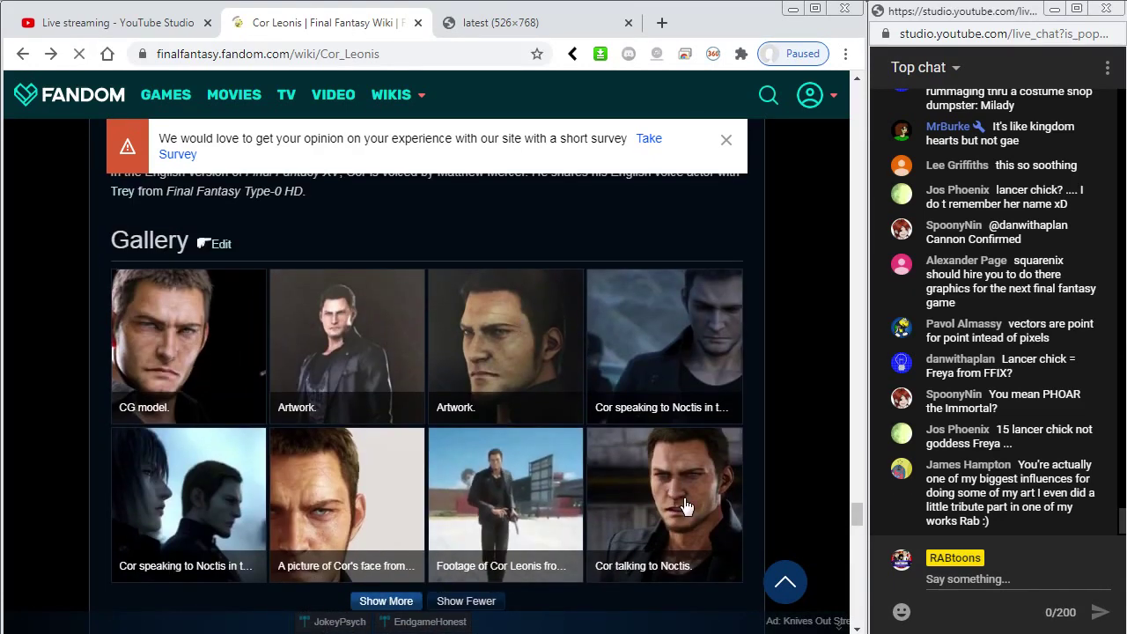
# - Reload the wiki page, return to its gallery, and try to open the "Cor talking to Noctis" picture in a new tab
pyautogui.press('F5')
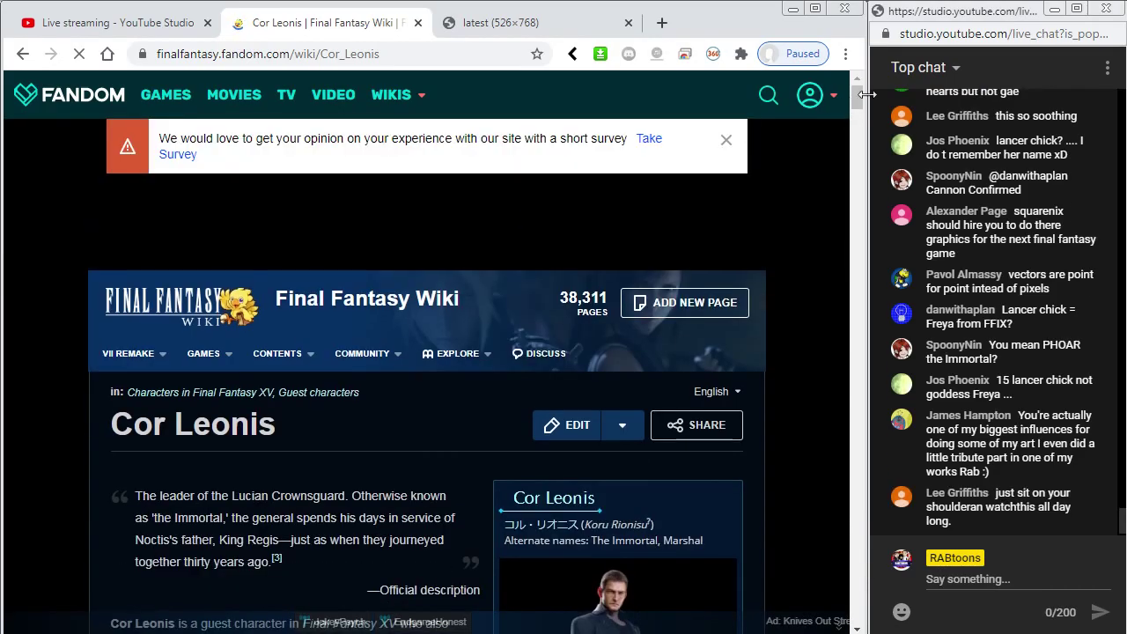
pyautogui.moveTo(856, 101); pyautogui.dragTo(851, 515)
pyautogui.middleClick(685, 471)
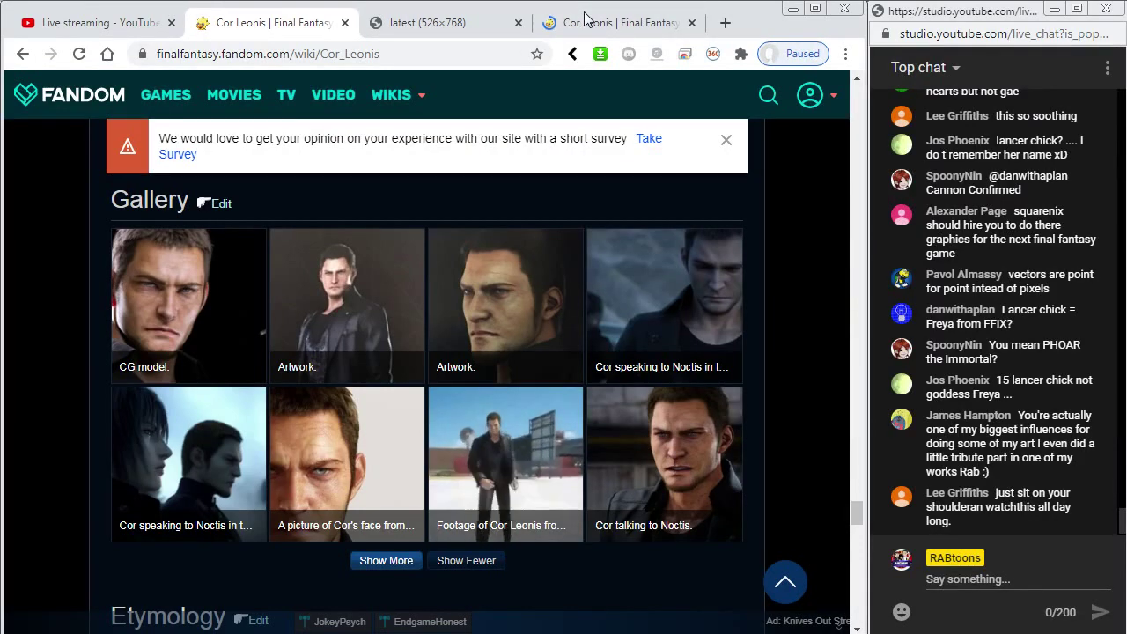
# - Close both Cor Leonis wiki page tabs, keeping the large full-body picture open
pyautogui.click(344, 22)
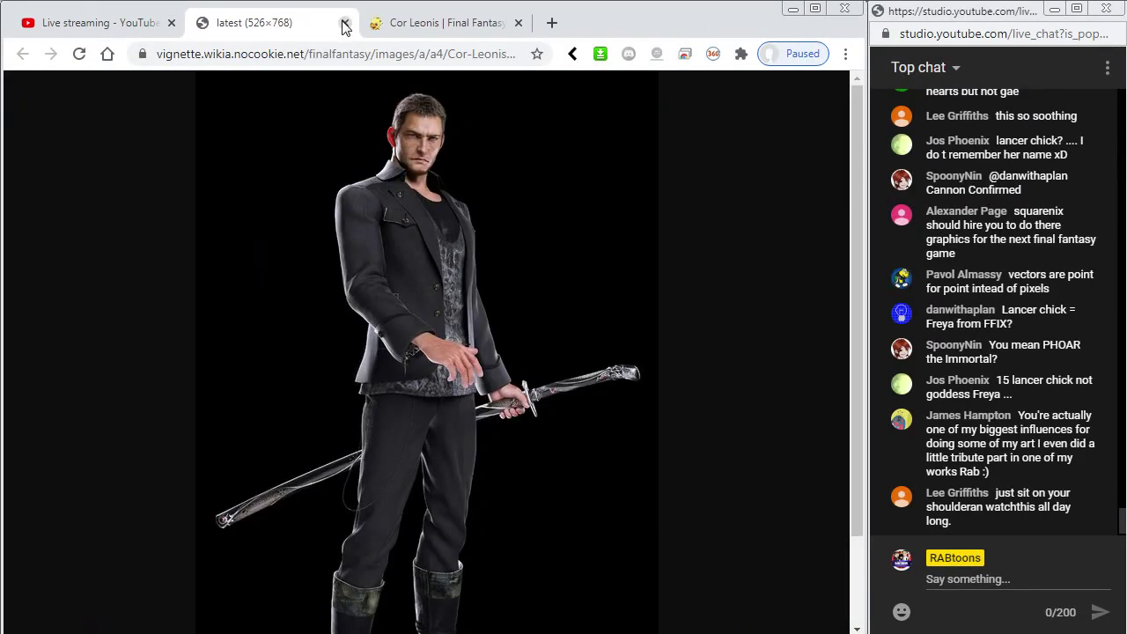
pyautogui.click(411, 27)
pyautogui.scroll(-5, 435, 556)
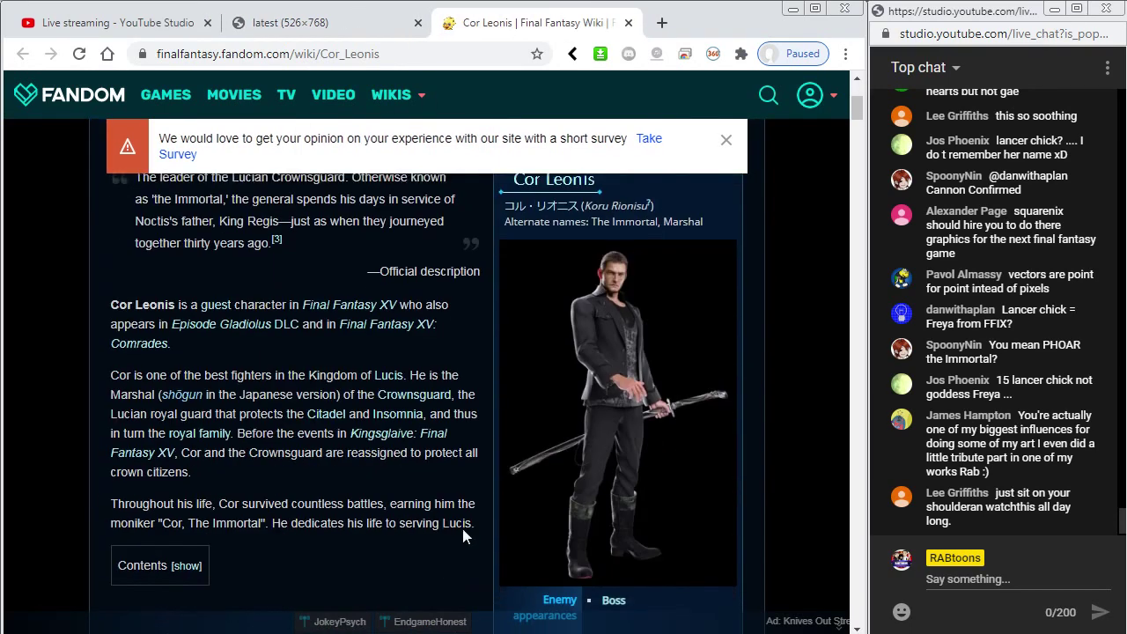
pyautogui.scroll(-3, 462, 529)
pyautogui.middleClick(523, 30)
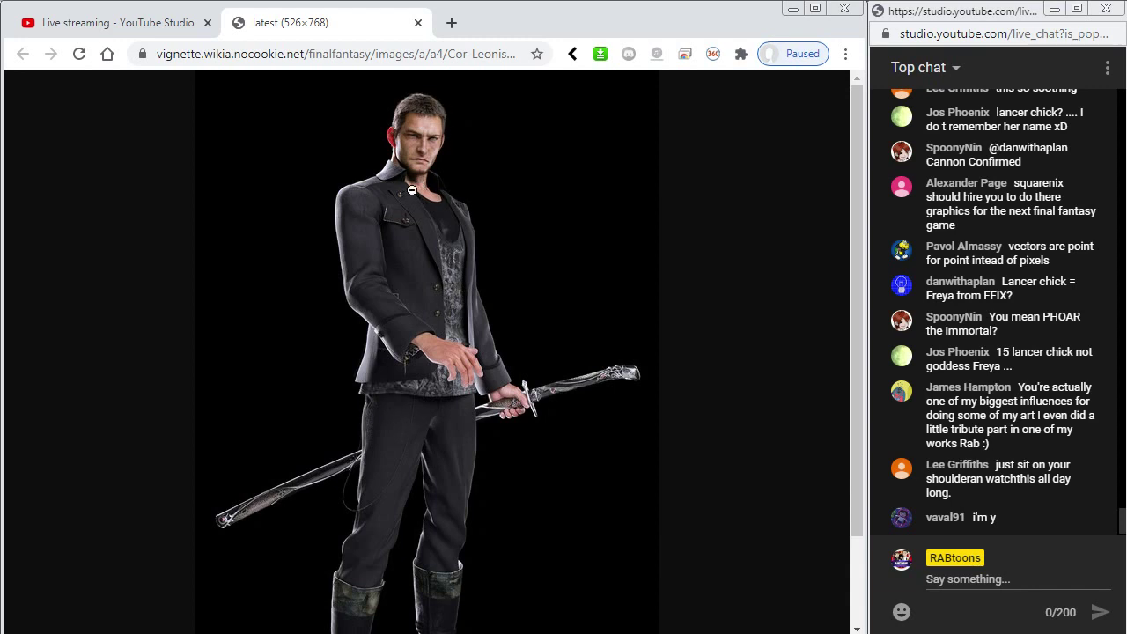
# - Search Google for "cor ffxv" in a new tab and show the image results
pyautogui.click(449, 21)
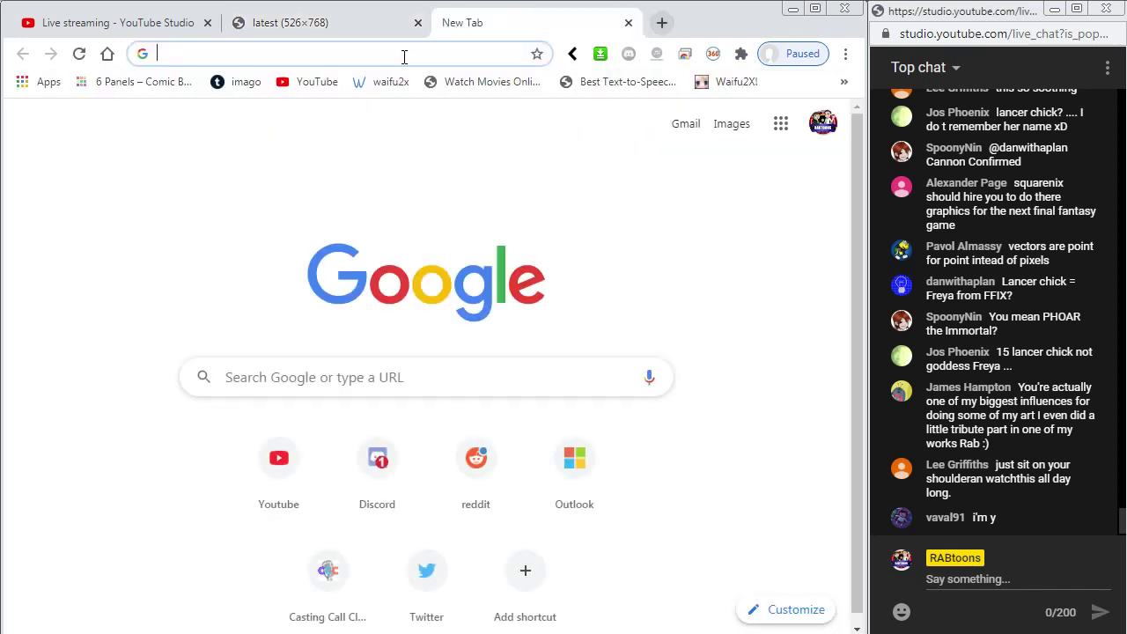
pyautogui.write('cor ffxv')
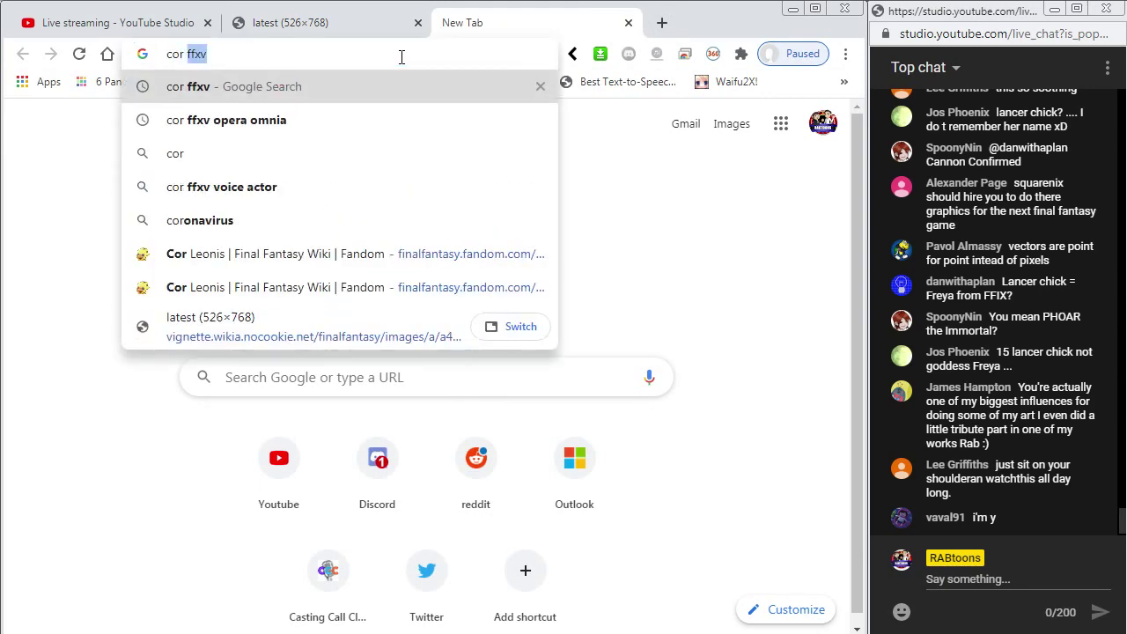
pyautogui.write('c')
pyautogui.press('Return')
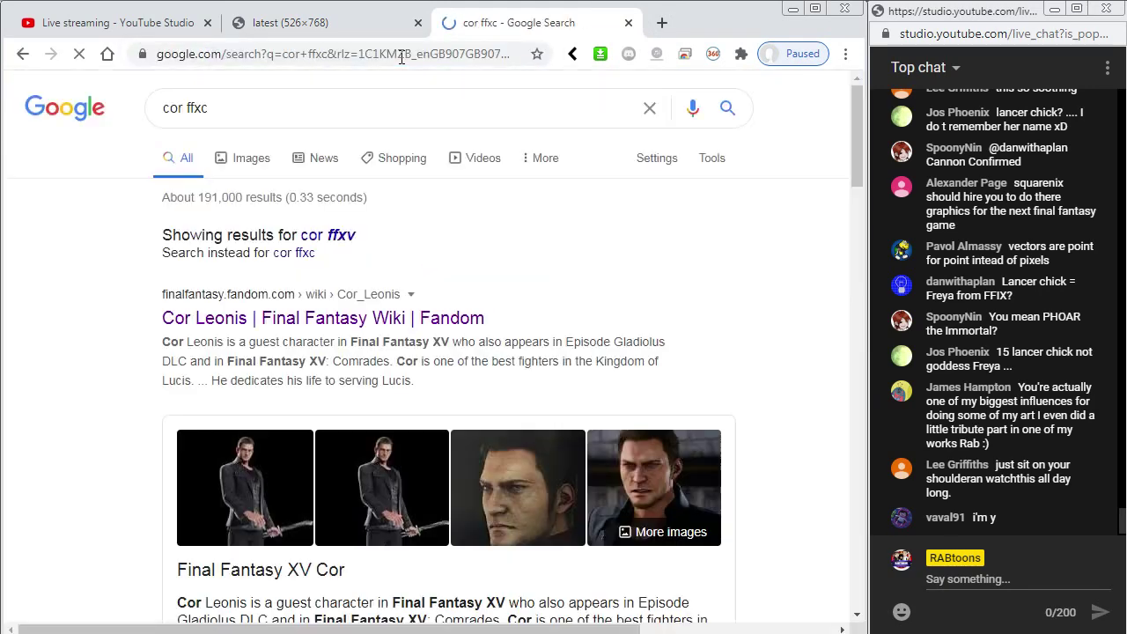
pyautogui.click(324, 236)
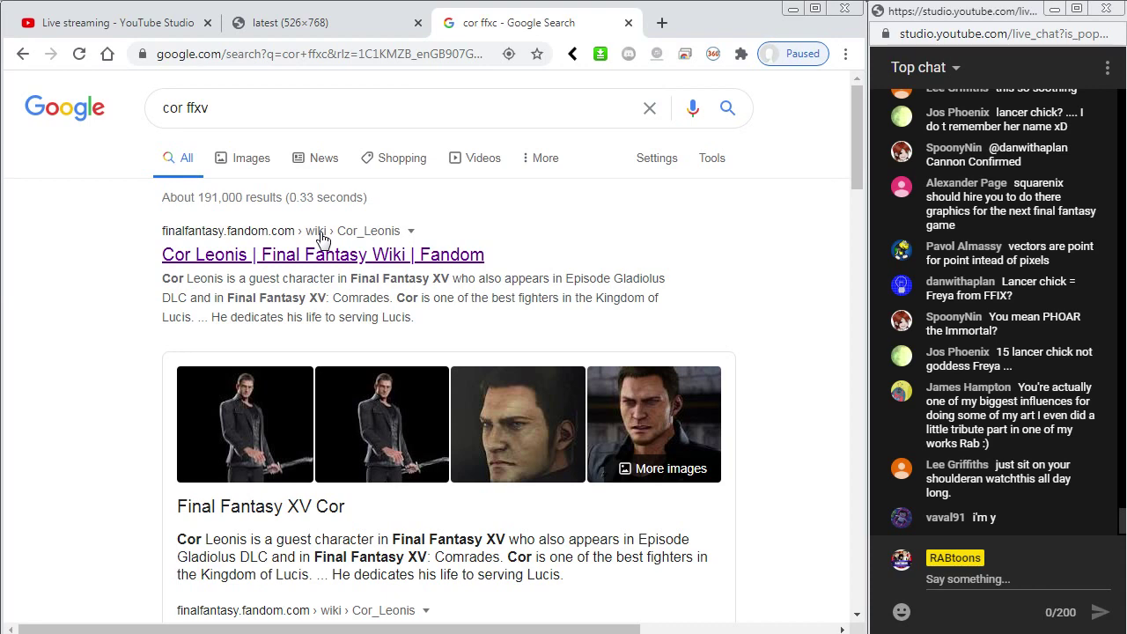
pyautogui.click(252, 157)
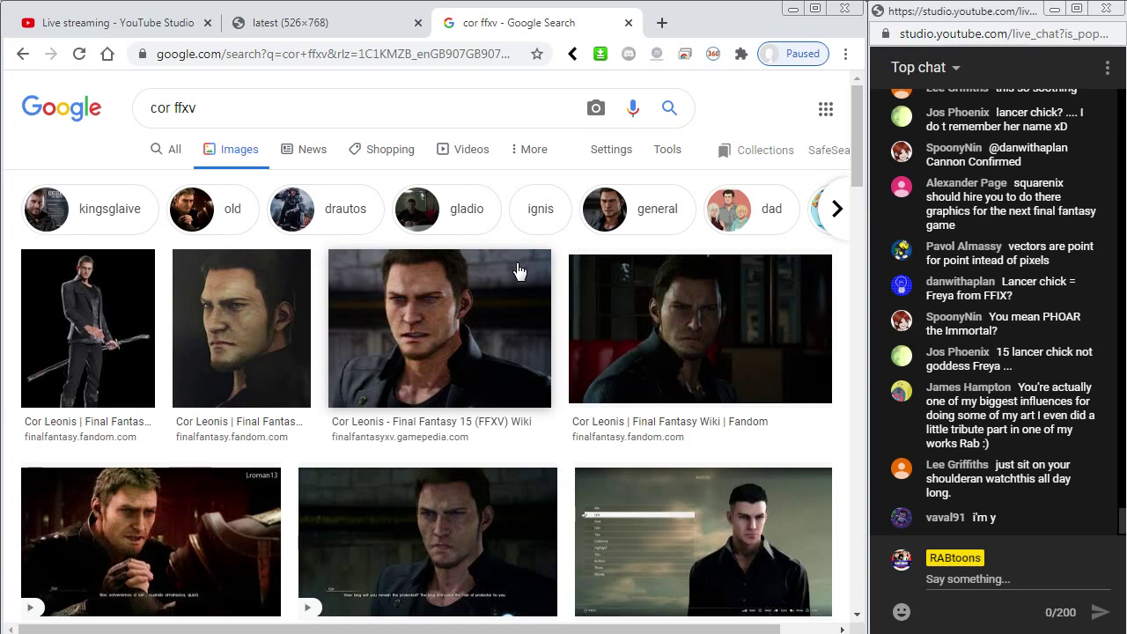
# - Open the Gamepedia close-up of Cor Leonis's face at full size in a new tab and view it
pyautogui.click(417, 329)
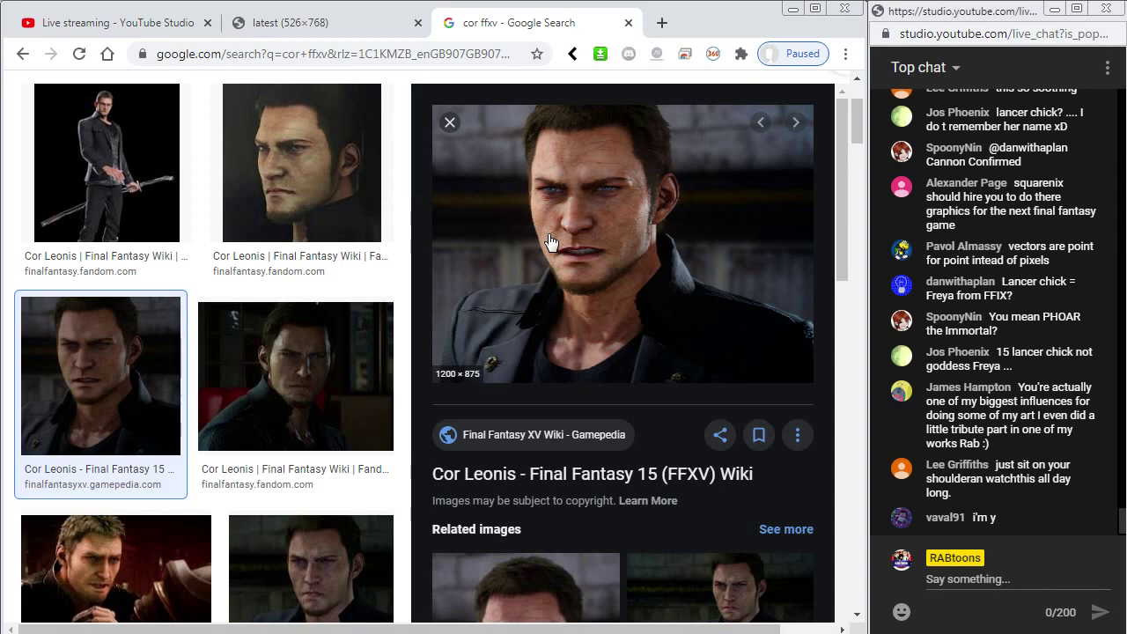
pyautogui.rightClick(548, 234)
pyautogui.click(583, 372)
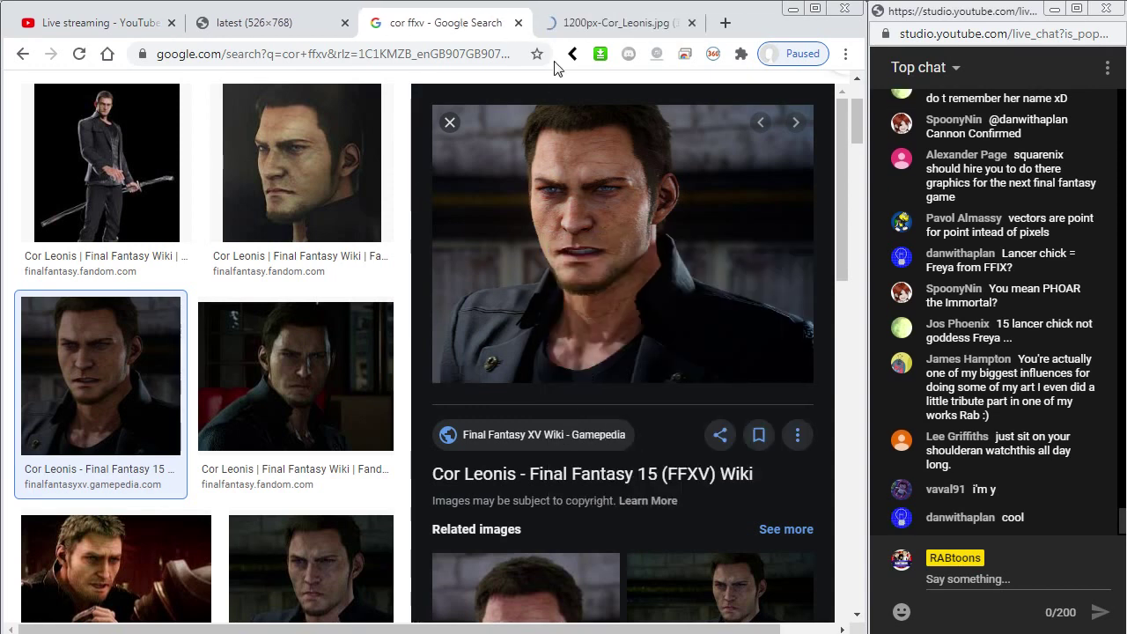
pyautogui.click(577, 24)
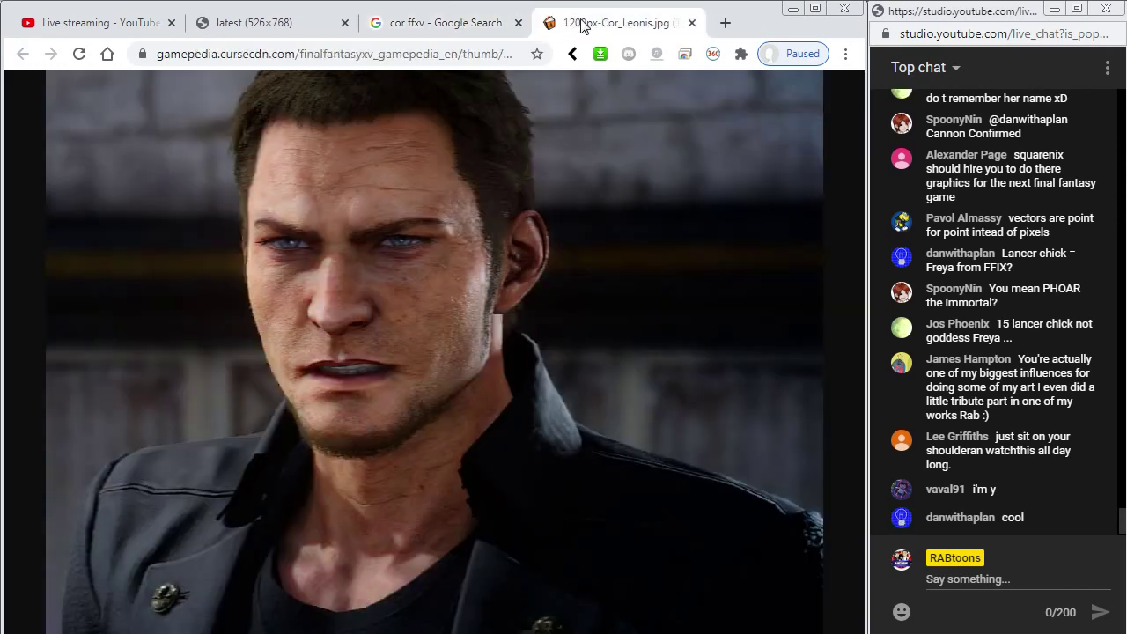
# - Close the "cor ffxv" Google search tab and show the full-body picture of Cor Leonis
pyautogui.click(476, 20)
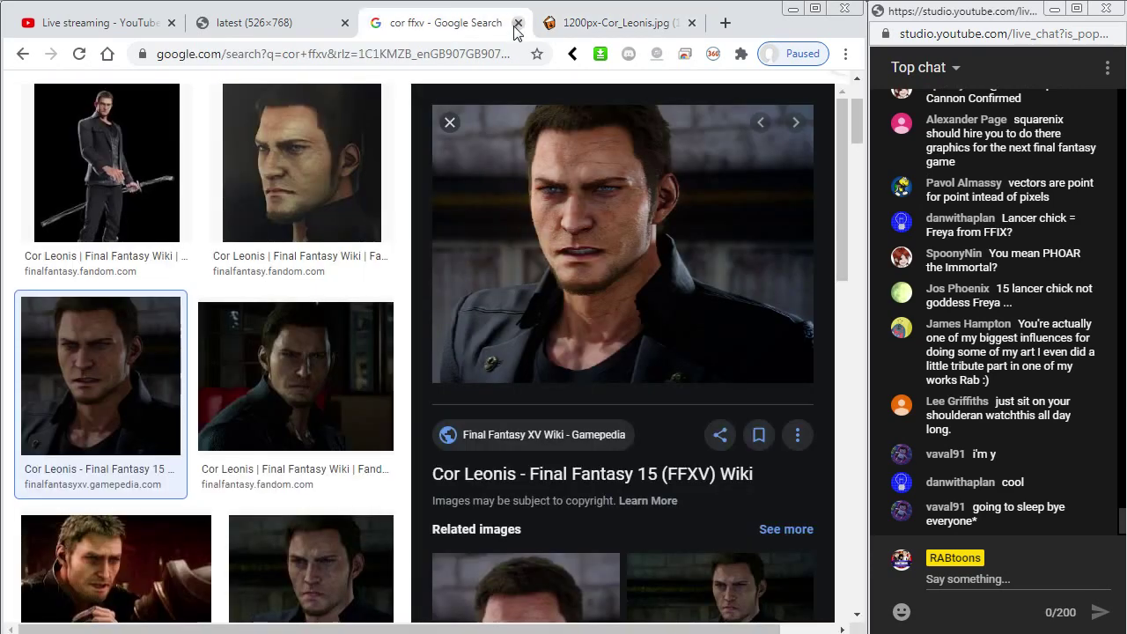
pyautogui.click(517, 24)
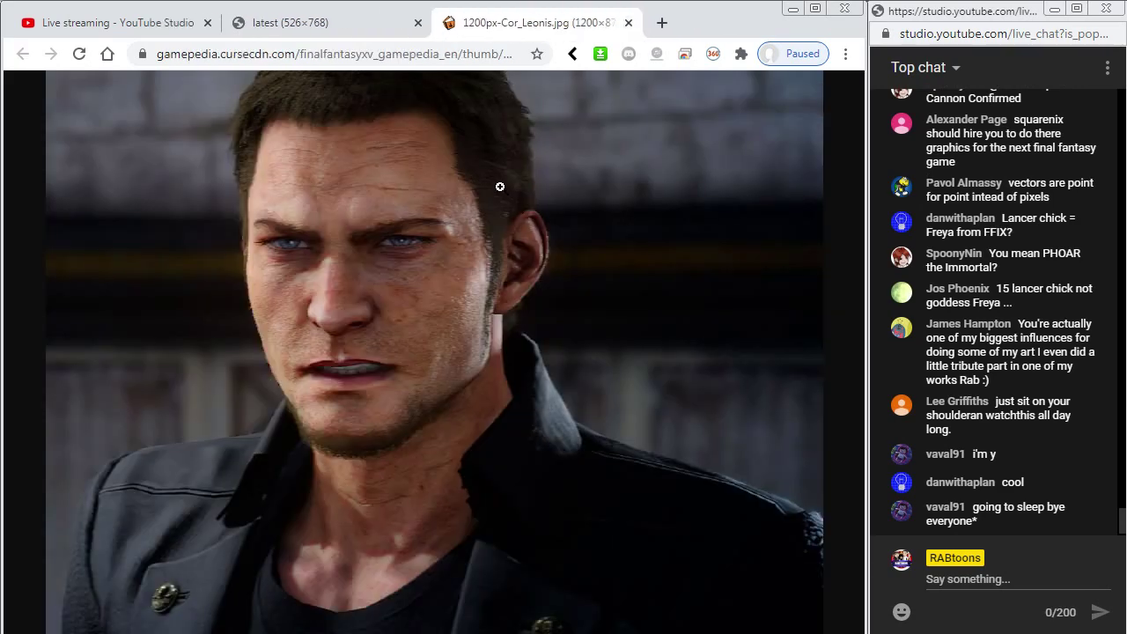
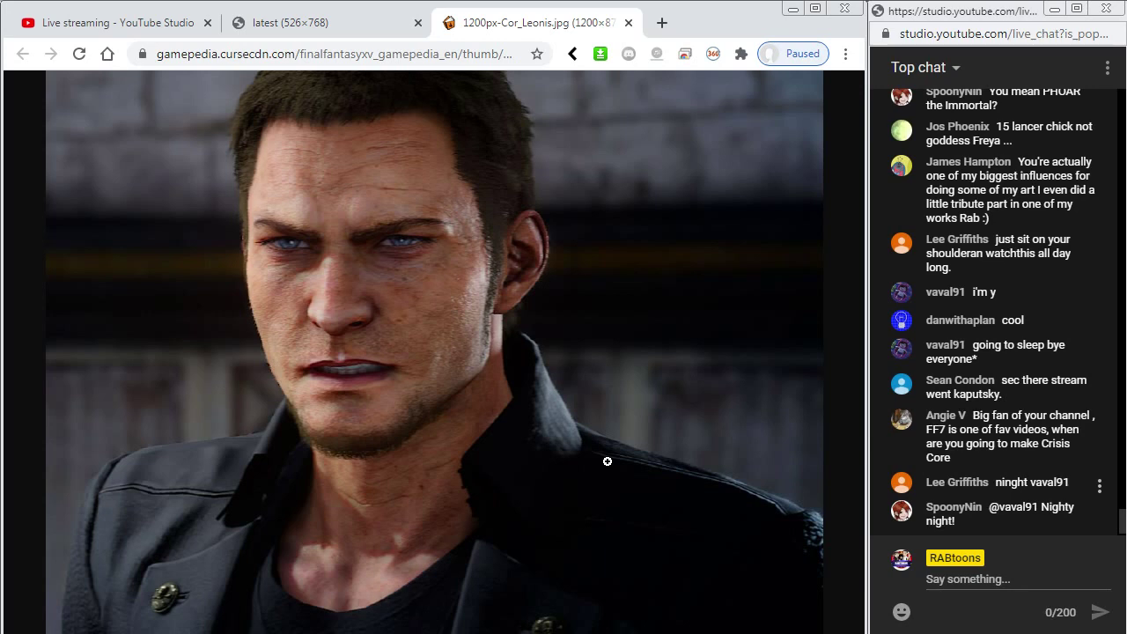
pyautogui.rightClick(284, 328)
pyautogui.click(377, 19)
pyautogui.click(370, 24)
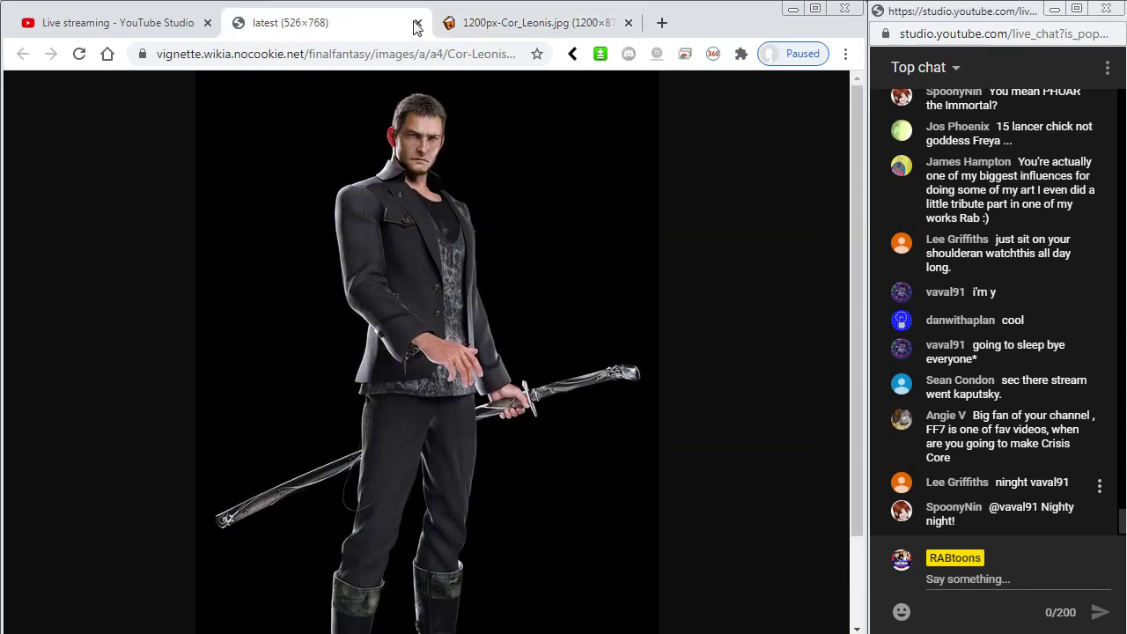
# - Copy the close-up face image from the browser and paste it into Layer 1 of the Rabtoon Model Template in Flash
pyautogui.rightClick(425, 181)
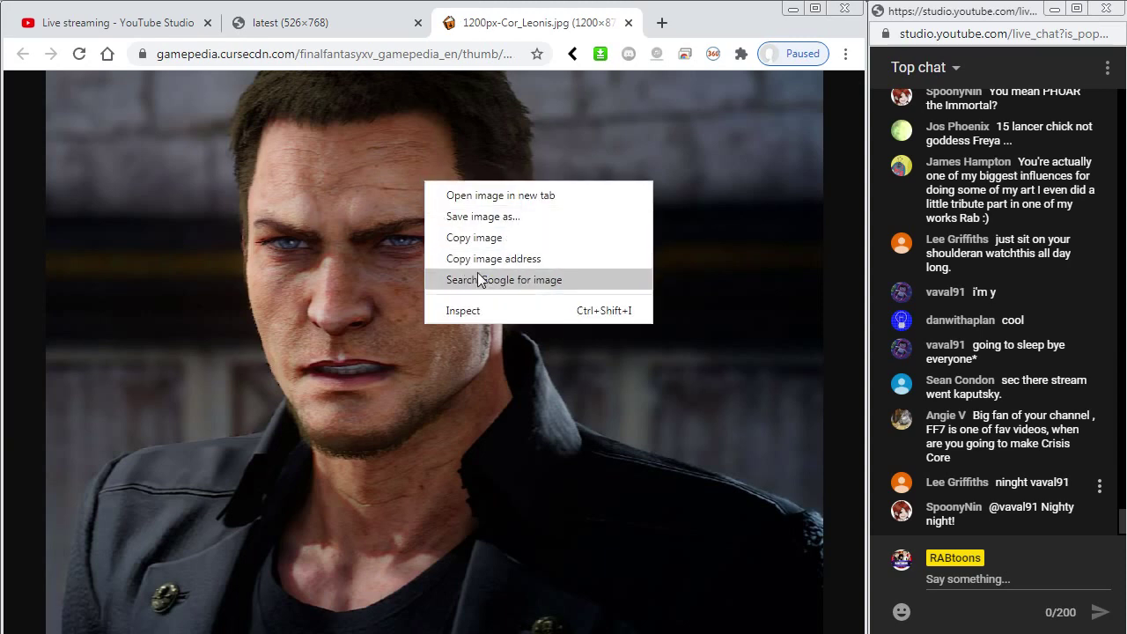
pyautogui.click(494, 244)
pyautogui.hotkey('alt', 'Tab')
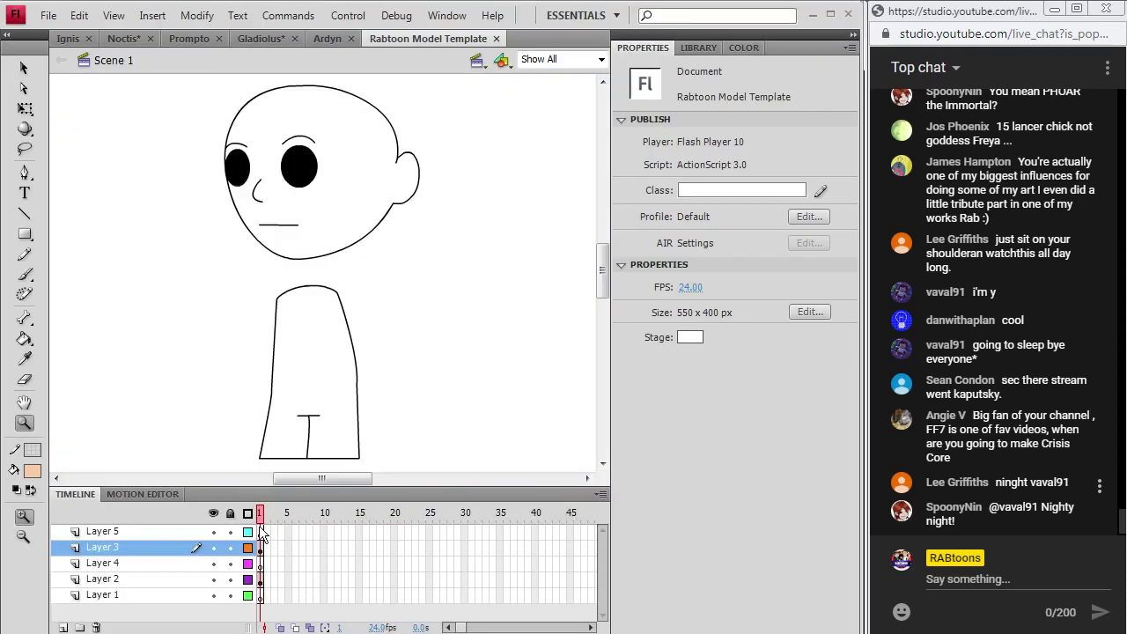
pyautogui.click(262, 597)
pyautogui.click(78, 15)
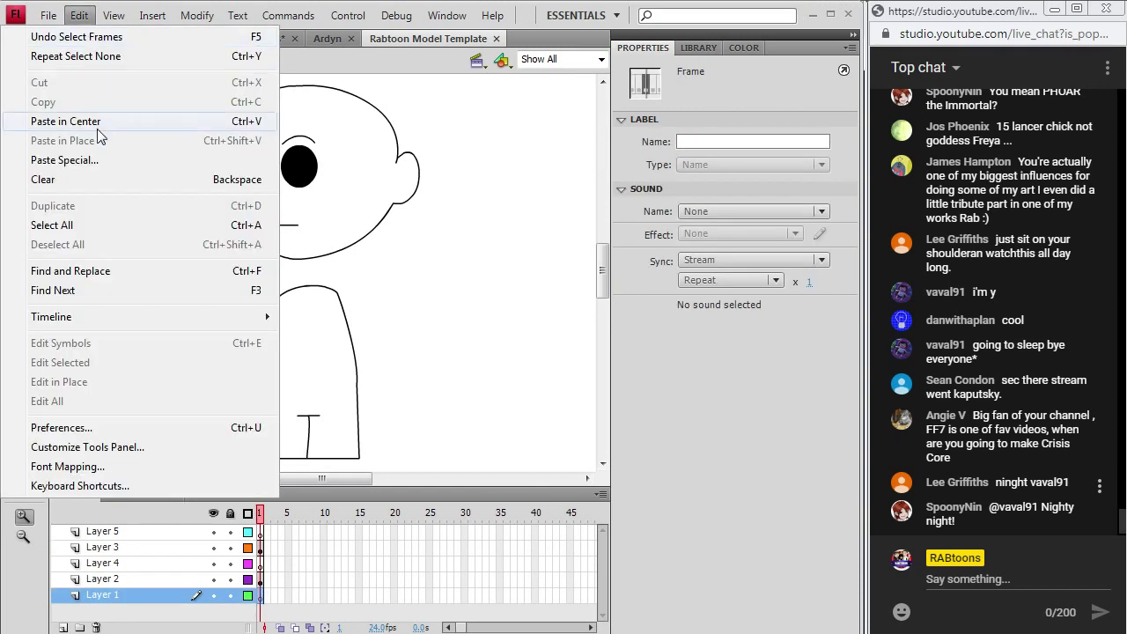
pyautogui.click(97, 130)
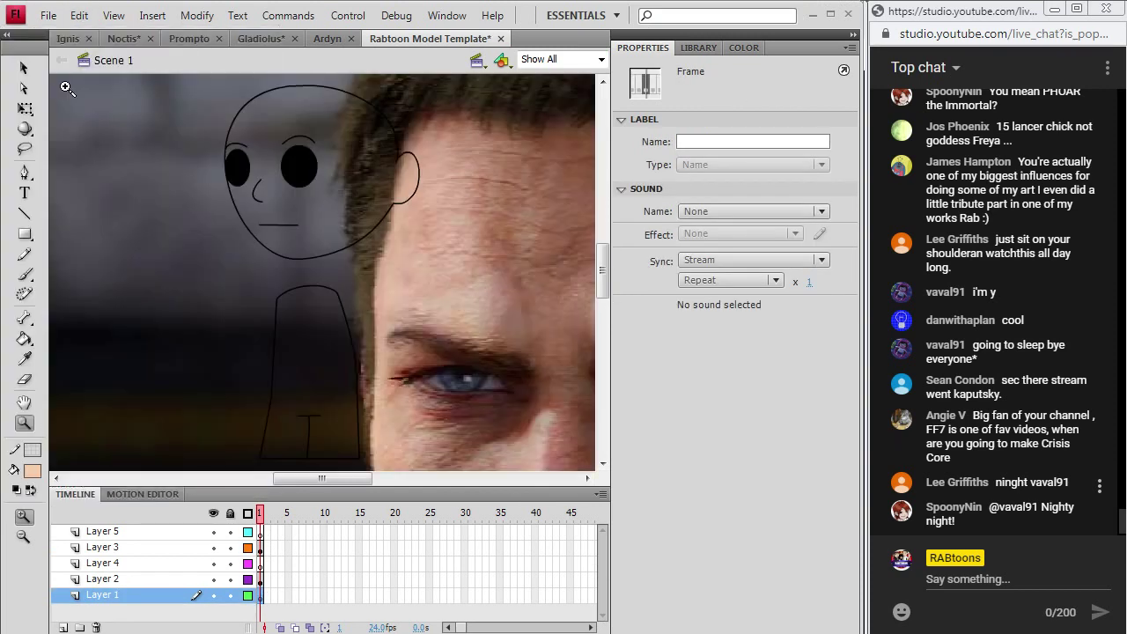
# - Scale the pasted face photo down to about 443 by 323 px and move it beside the template figure, clear of its body
pyautogui.click(602, 59)
pyautogui.click(532, 133)
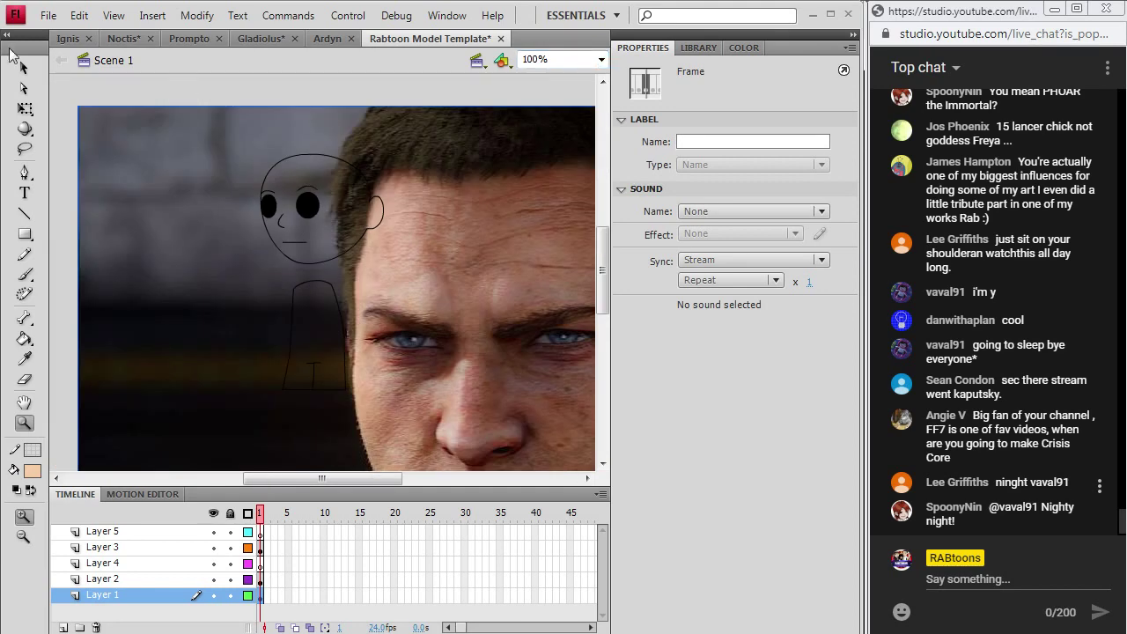
pyautogui.click(152, 15)
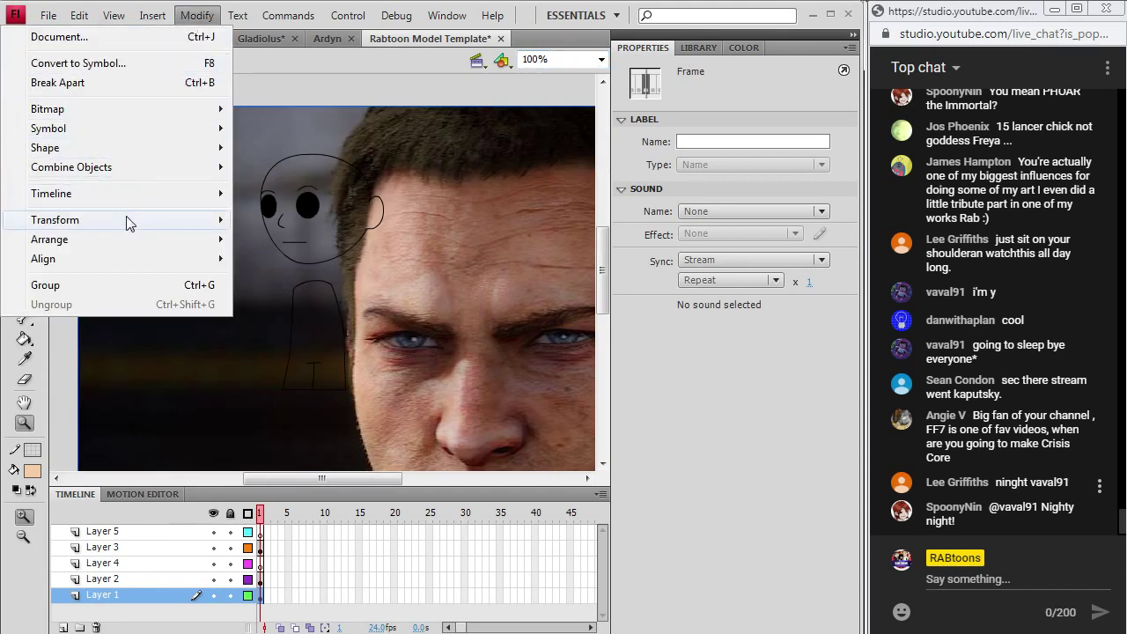
pyautogui.moveTo(126, 219)
pyautogui.click(297, 277)
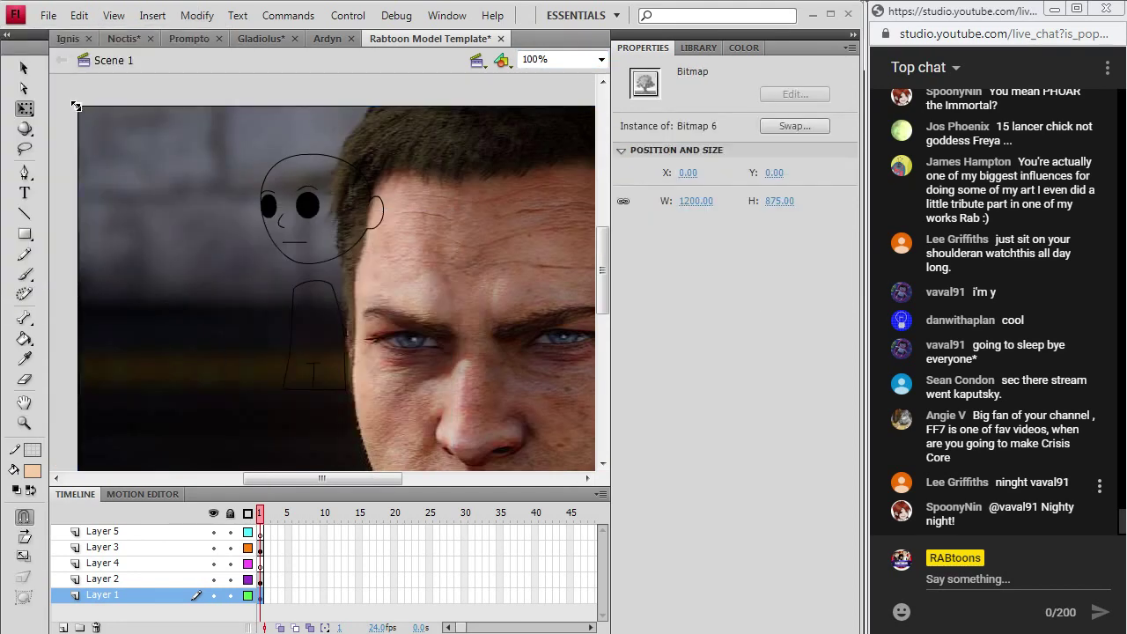
pyautogui.moveTo(74, 105); pyautogui.dragTo(410, 347)
pyautogui.moveTo(503, 390); pyautogui.dragTo(144, 161)
pyautogui.moveTo(239, 259); pyautogui.dragTo(175, 256)
pyautogui.moveTo(296, 479); pyautogui.dragTo(251, 477)
pyautogui.moveTo(303, 263); pyautogui.dragTo(176, 258)
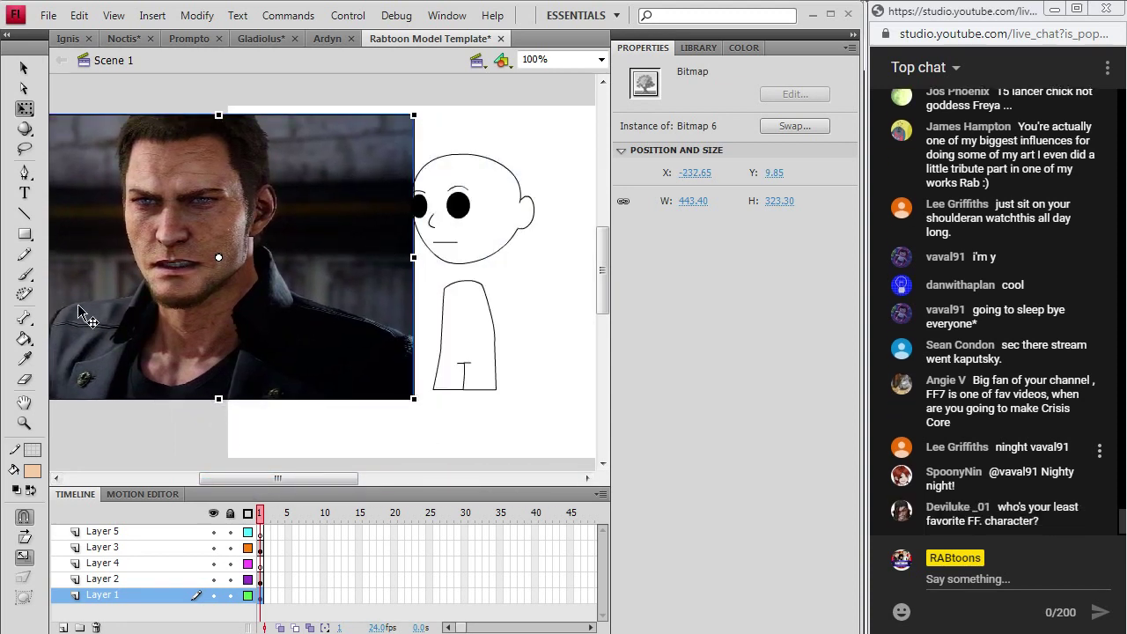
# - At 200% zoom, reposition the face photo behind the template head, to about X -74, Y 43, with Cor's face right beside it
pyautogui.click(24, 422)
pyautogui.click(347, 252)
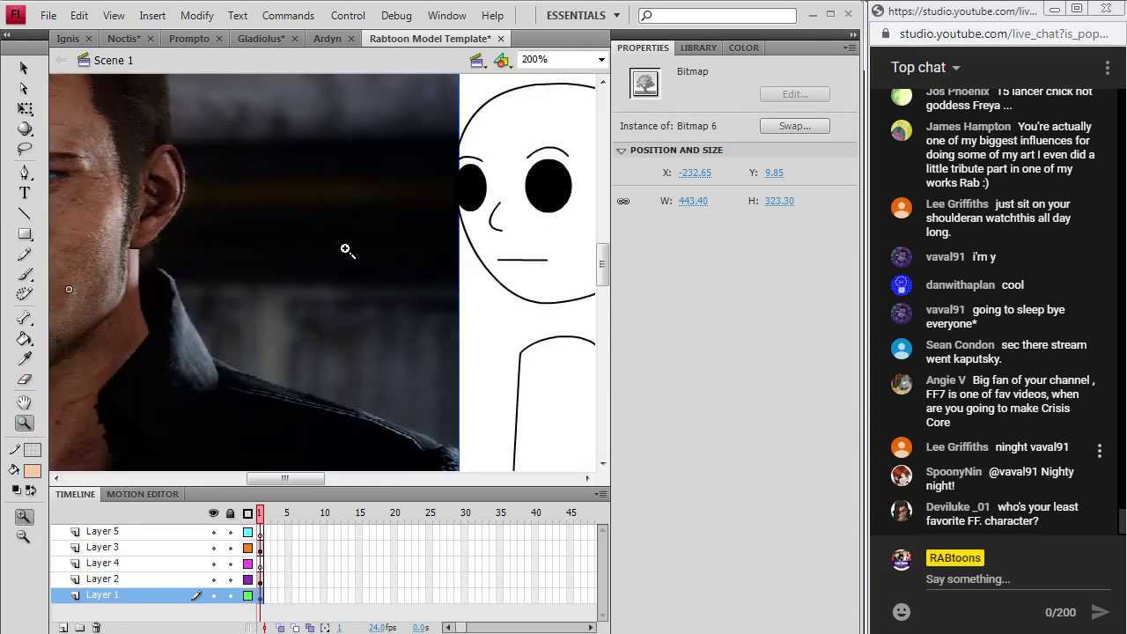
pyautogui.click(24, 68)
pyautogui.moveTo(160, 152); pyautogui.dragTo(377, 211)
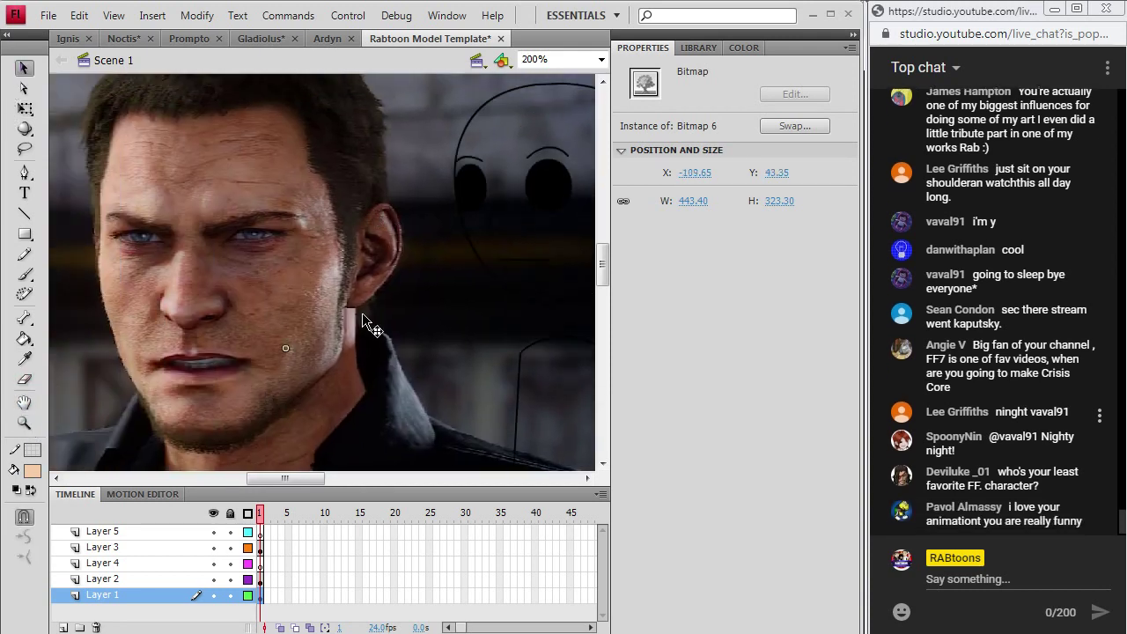
pyautogui.moveTo(310, 485); pyautogui.dragTo(331, 486)
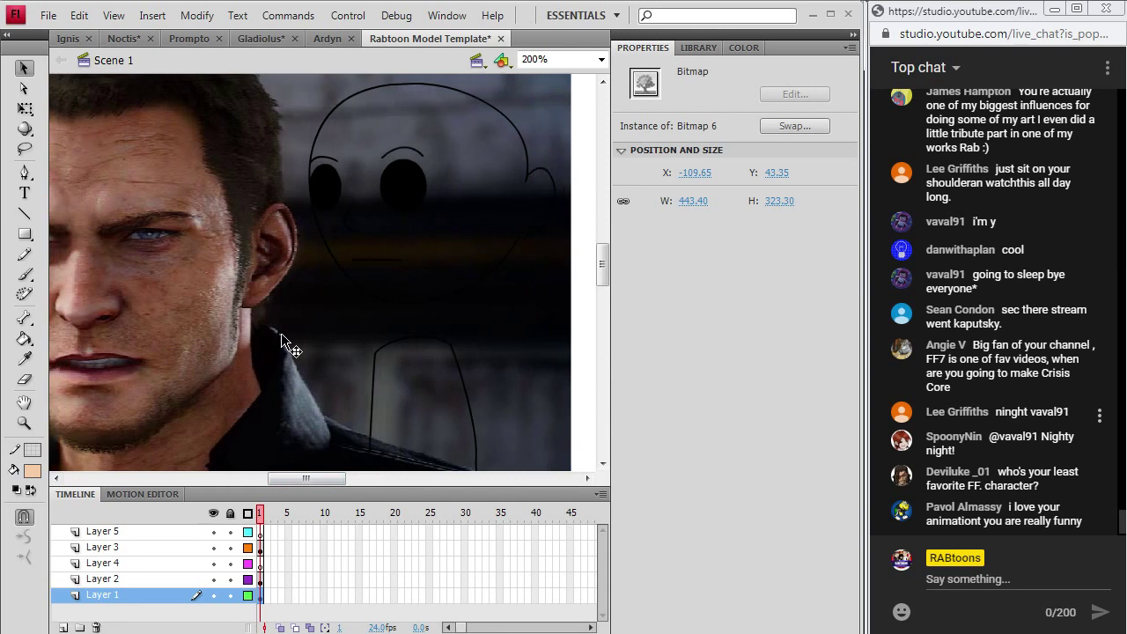
pyautogui.moveTo(284, 335); pyautogui.dragTo(288, 335)
pyautogui.scroll(3, 288, 335)
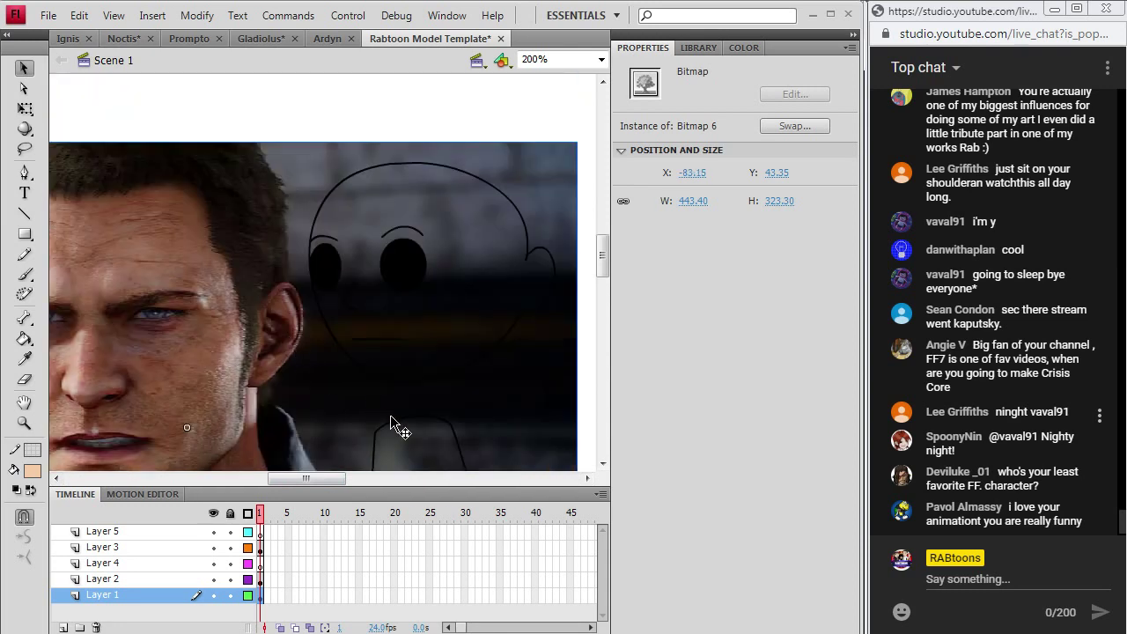
pyautogui.scroll(-3, 370, 466)
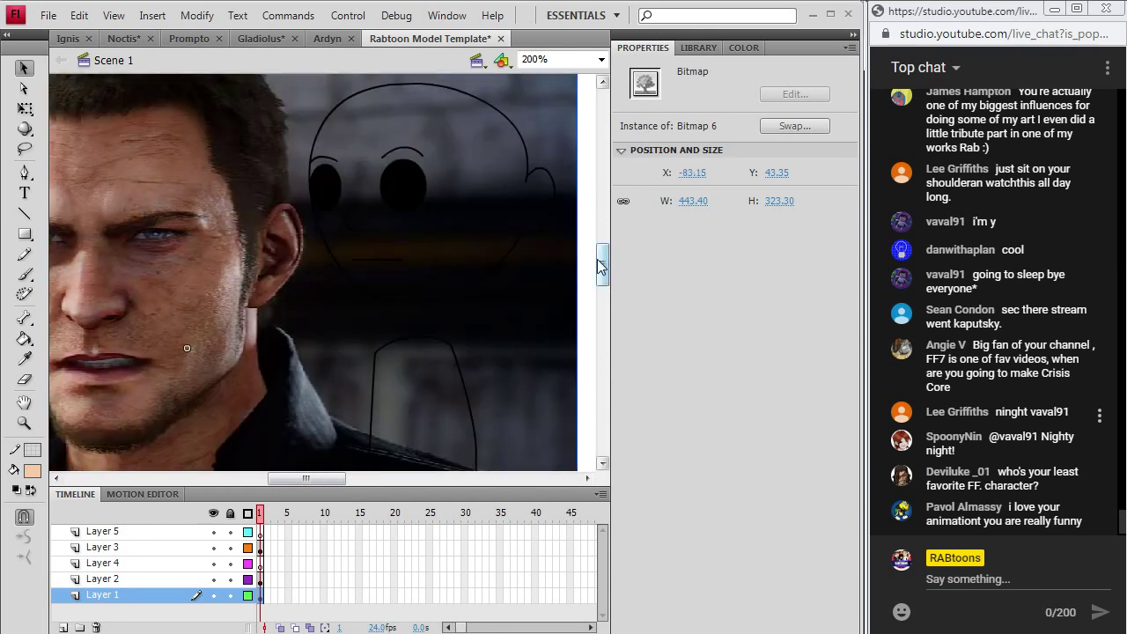
pyautogui.moveTo(599, 259); pyautogui.dragTo(606, 258)
pyautogui.moveTo(306, 479); pyautogui.dragTo(300, 479)
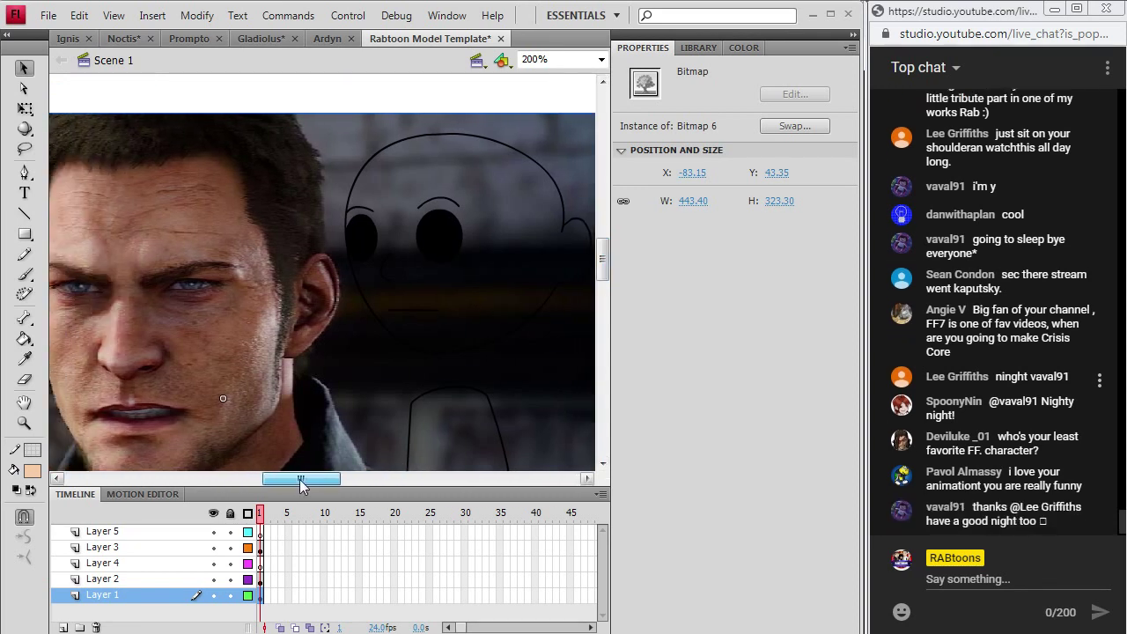
pyautogui.moveTo(272, 381)
pyautogui.mouseDown()
pyautogui.moveTo(289, 373)
pyautogui.moveTo(293, 391)
pyautogui.mouseUp()
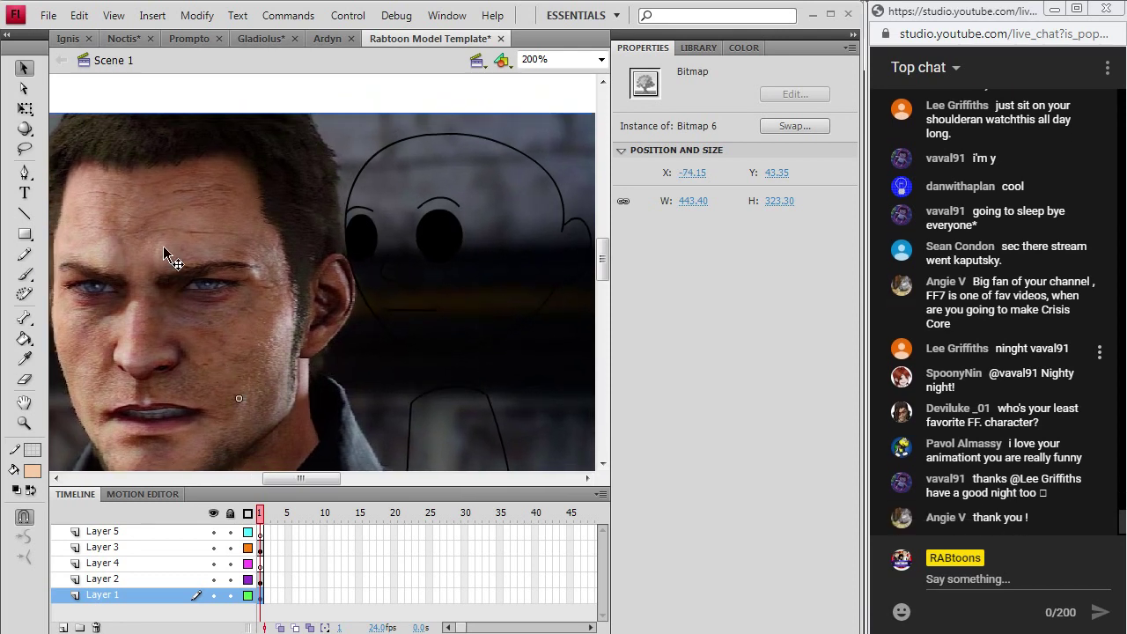
# - Brush a white jagged sideburn line meeting the top of the template's ear on Layer 5
pyautogui.click(33, 471)
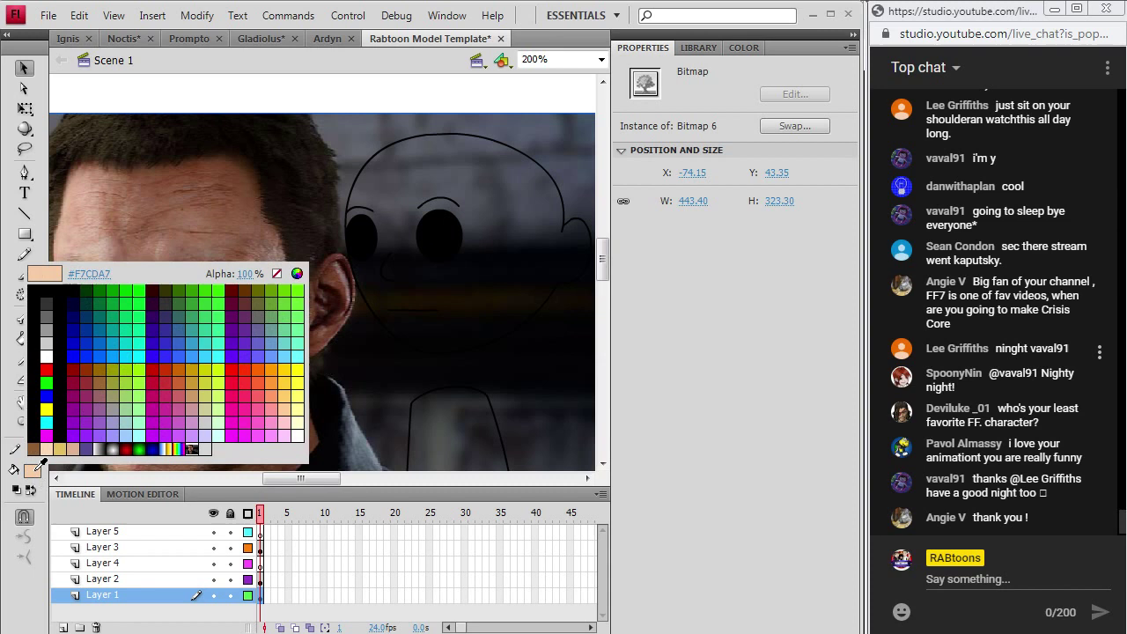
pyautogui.click(46, 355)
pyautogui.click(24, 275)
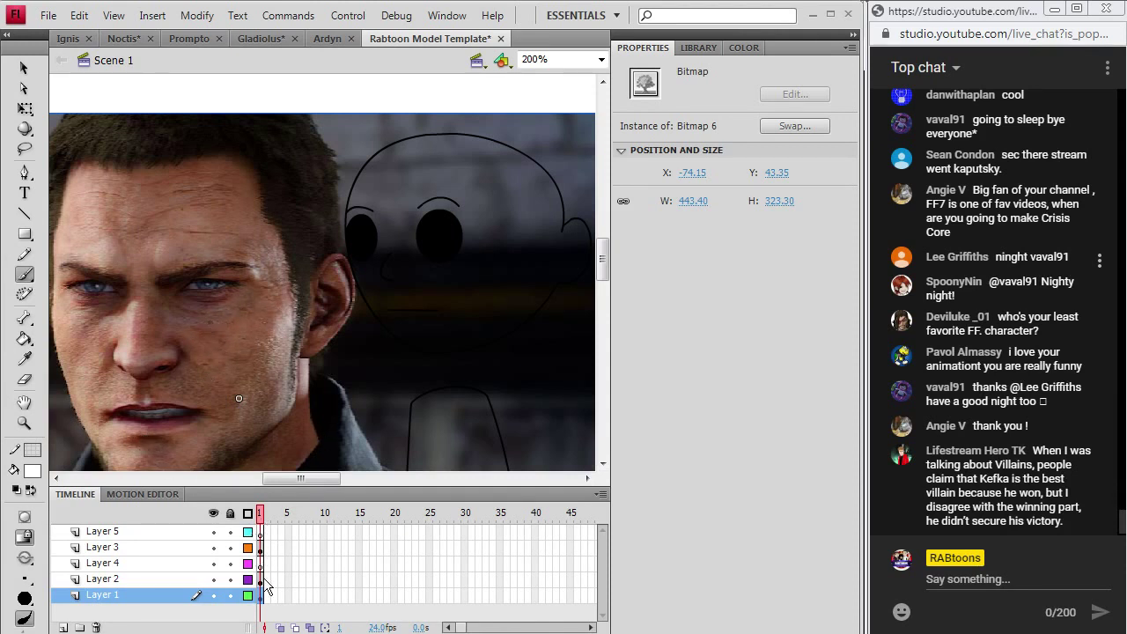
pyautogui.click(260, 533)
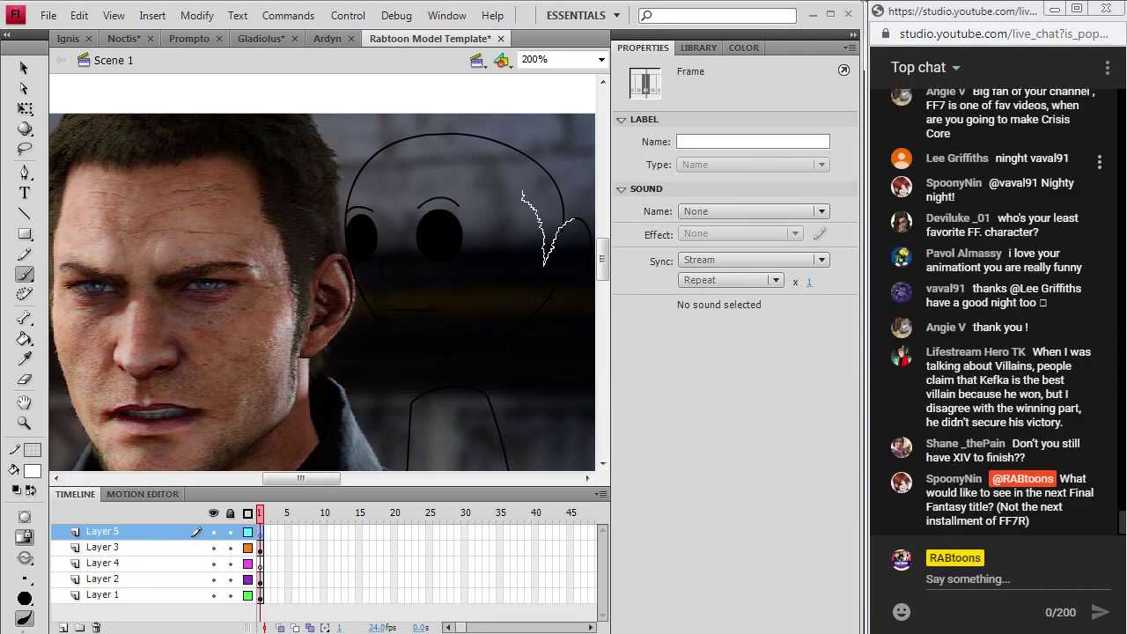
pyautogui.moveTo(574, 219); pyautogui.dragTo(582, 218)
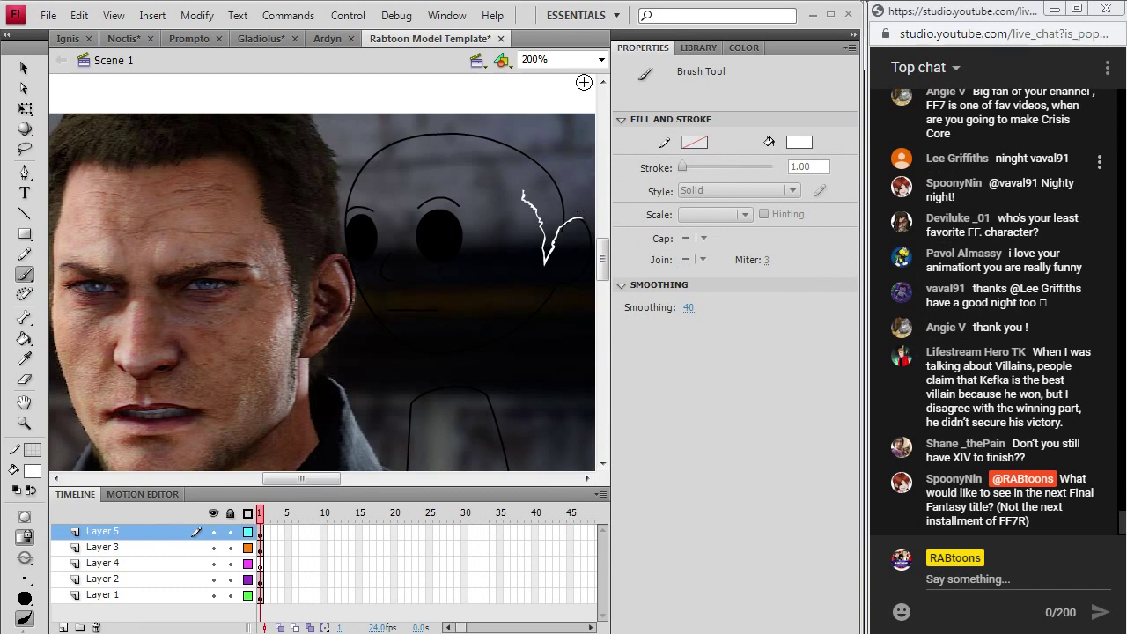
pyautogui.click(32, 470)
pyautogui.click(30, 276)
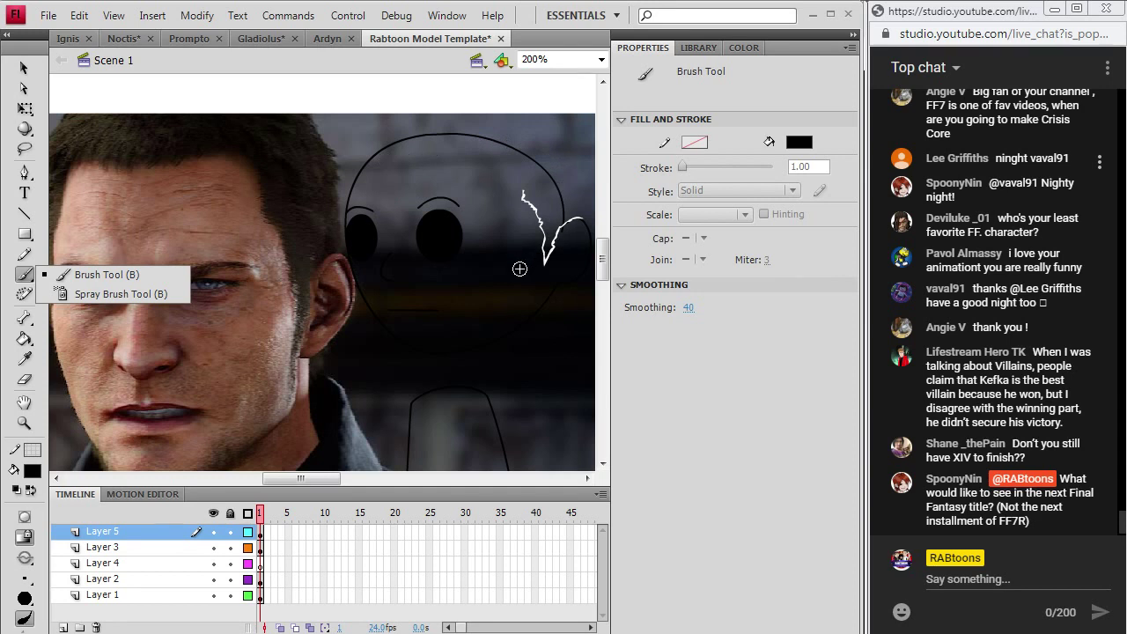
pyautogui.click(576, 190)
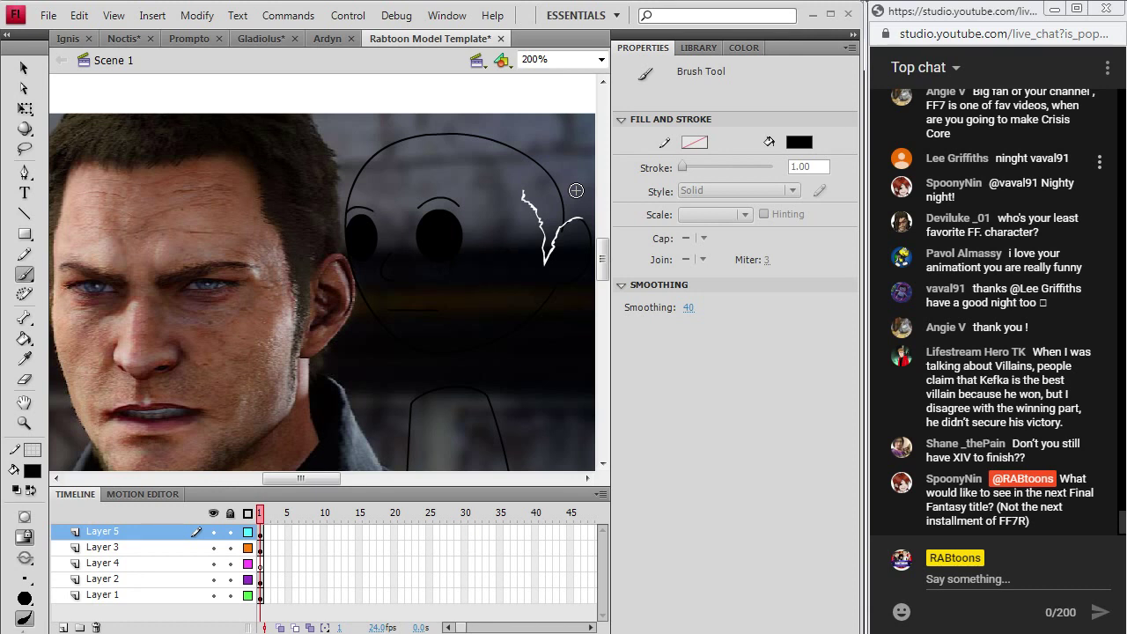
pyautogui.click(32, 471)
pyautogui.click(32, 357)
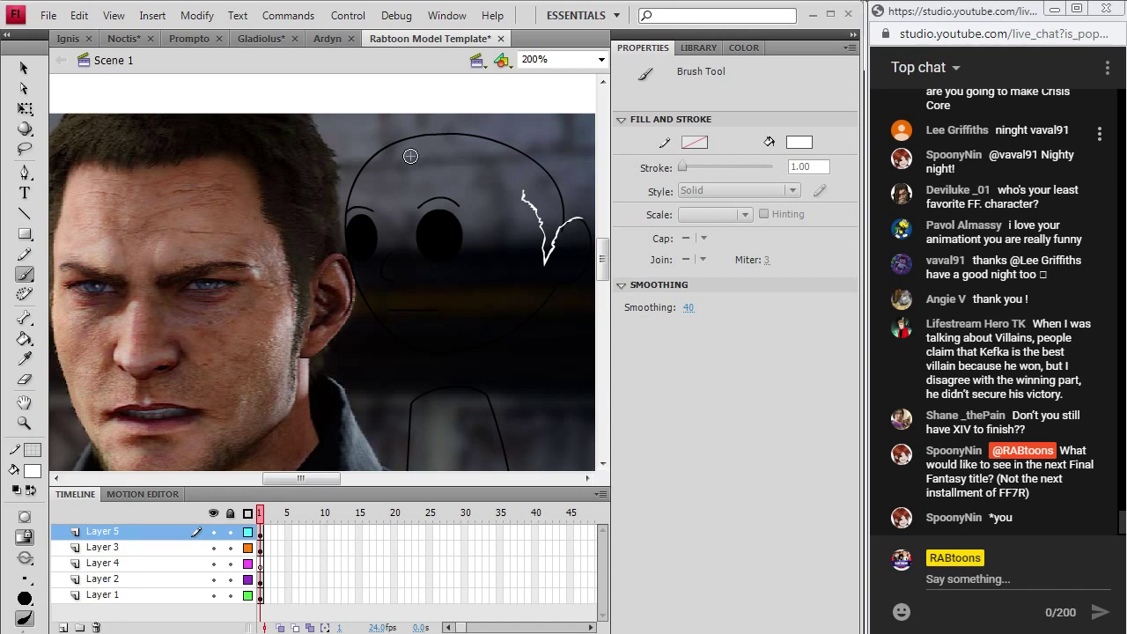
# - Brush the spiky fringe, the crown outline down to the ear and short sideburn bristles in white, checking the full-body reference picture
pyautogui.hscroll(-2, 315, 453)
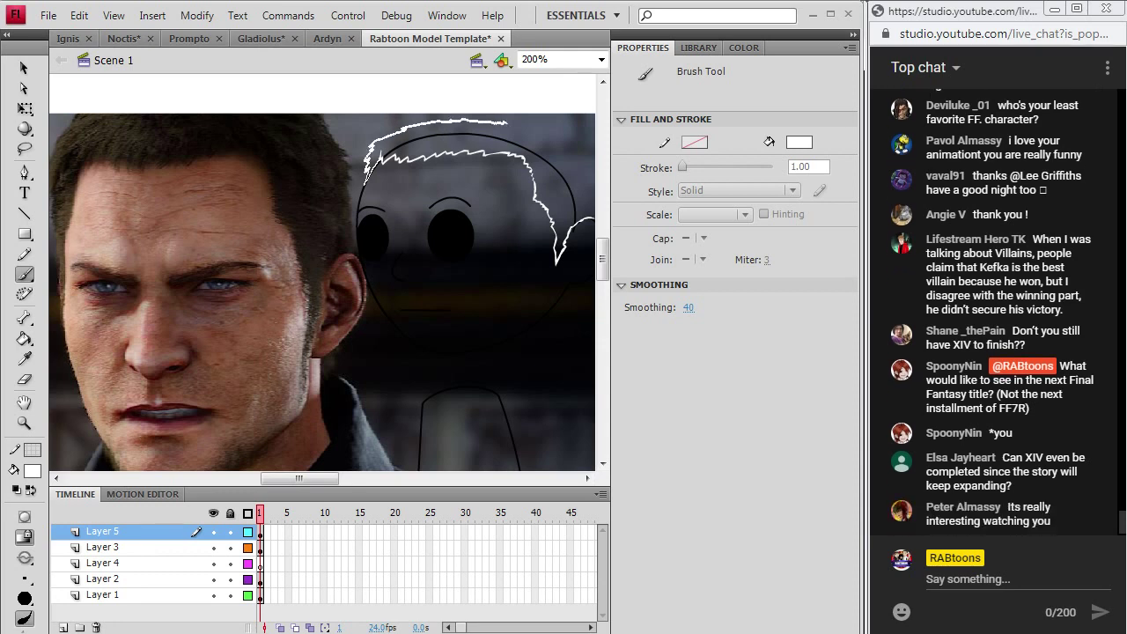
pyautogui.moveTo(365, 157); pyautogui.dragTo(519, 123)
pyautogui.moveTo(337, 478); pyautogui.dragTo(343, 432)
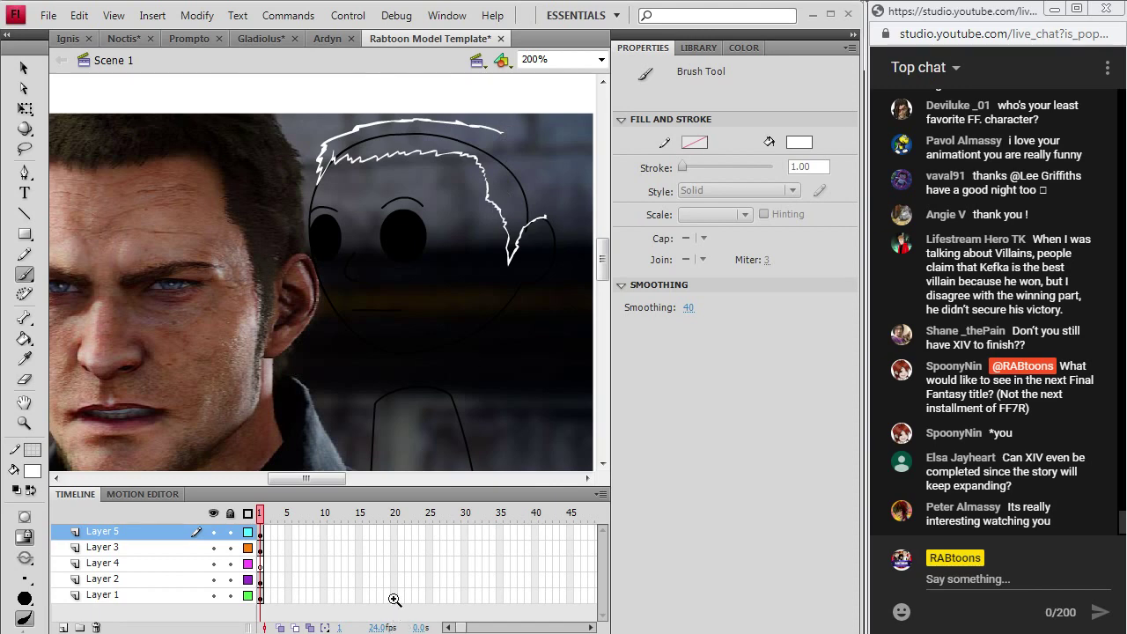
pyautogui.hotkey('alt', 'Tab')
pyautogui.click(418, 20)
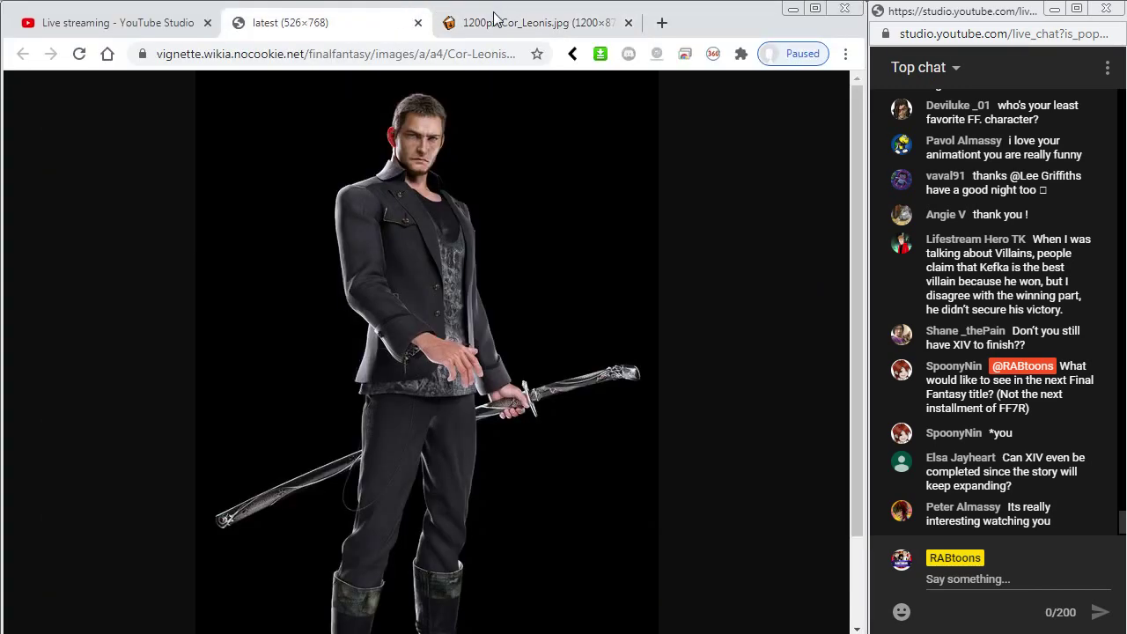
pyautogui.hotkey('alt', 'Tab')
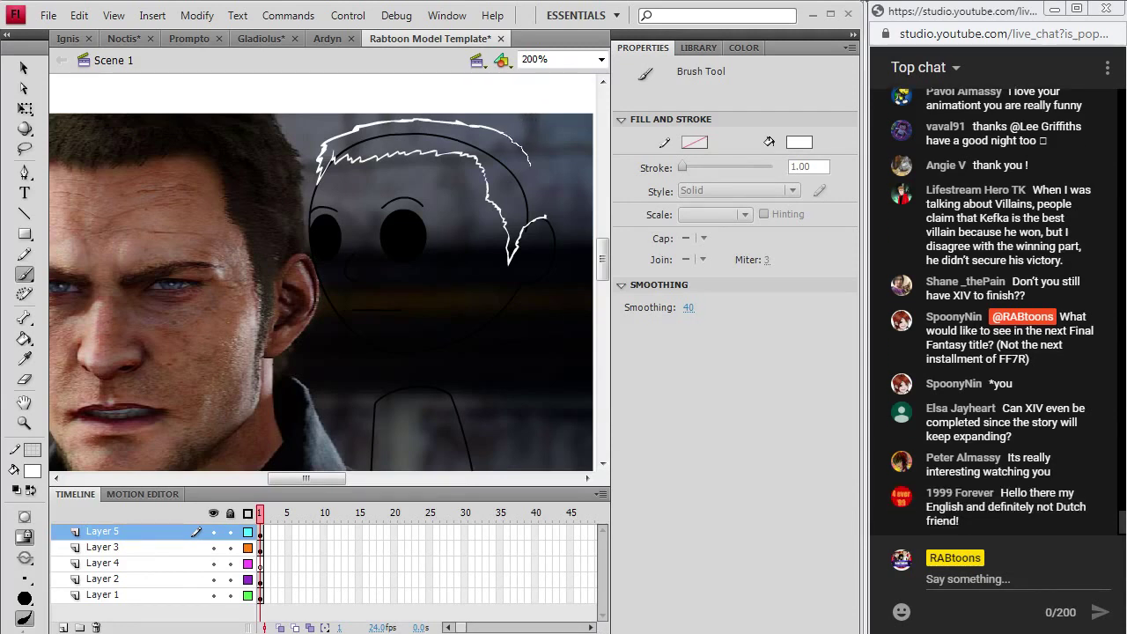
pyautogui.moveTo(509, 134); pyautogui.dragTo(544, 212)
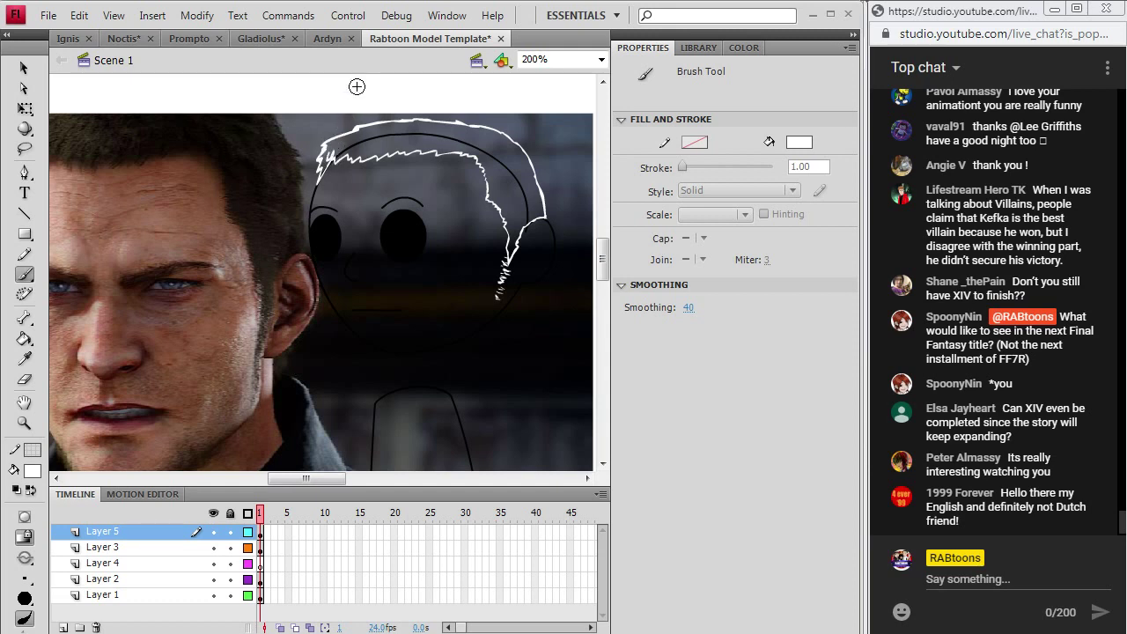
# - Select all the hair outline strokes on Layer 5 and recolor their fill from white to black
pyautogui.moveTo(323, 480)
pyautogui.mouseDown()
pyautogui.moveTo(346, 510)
pyautogui.moveTo(314, 495)
pyautogui.mouseUp()
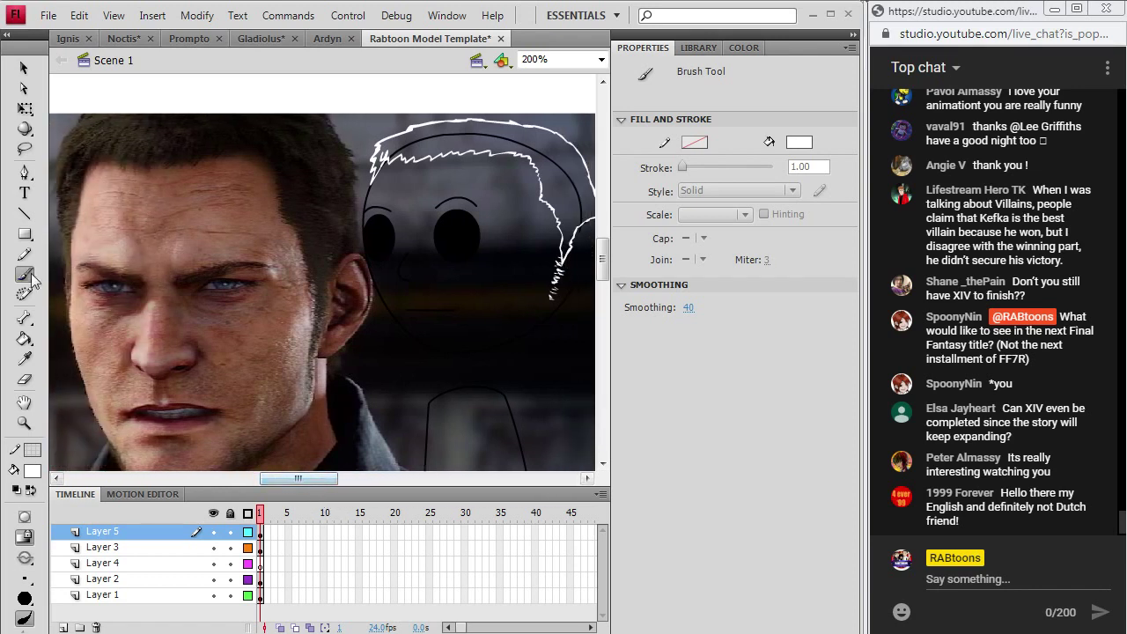
pyautogui.click(261, 532)
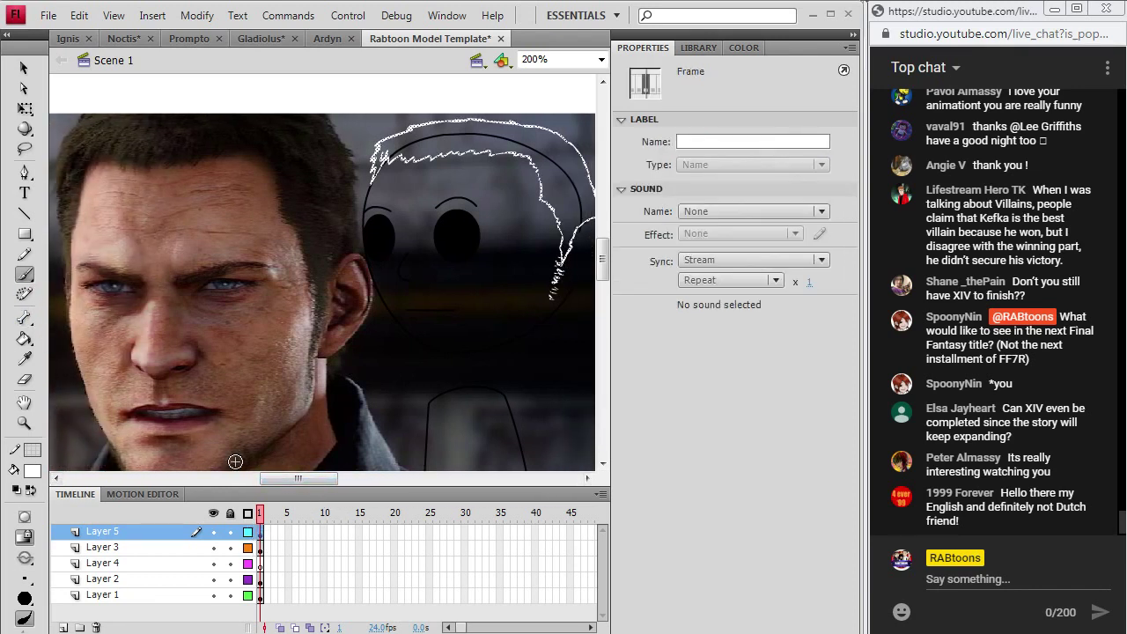
pyautogui.click(33, 473)
pyautogui.click(47, 292)
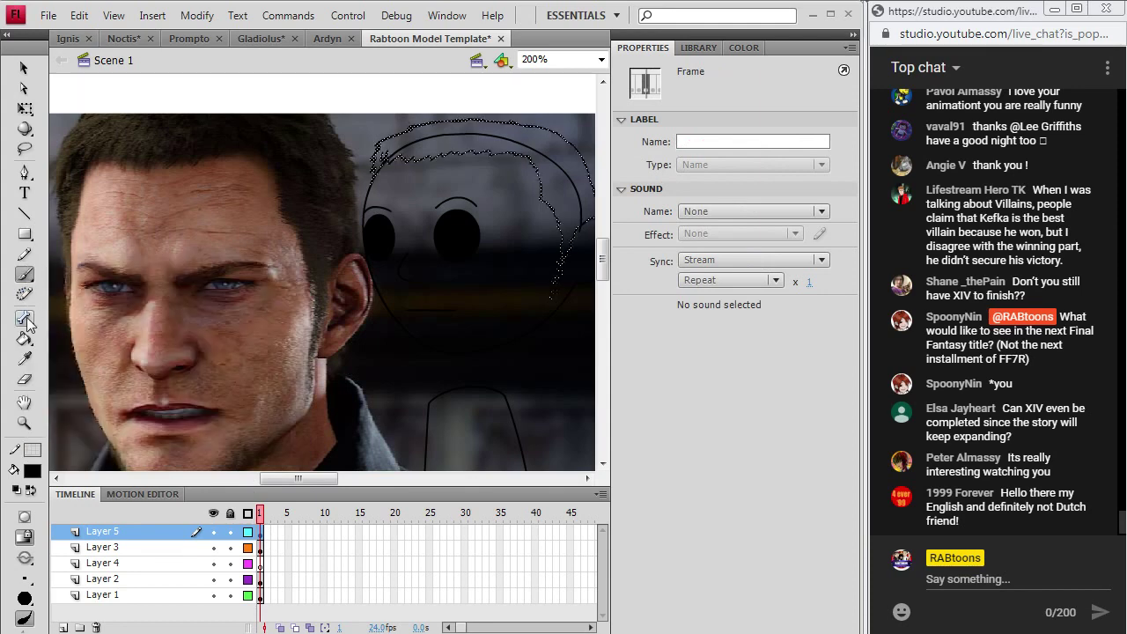
pyautogui.press('k')
pyautogui.click(25, 68)
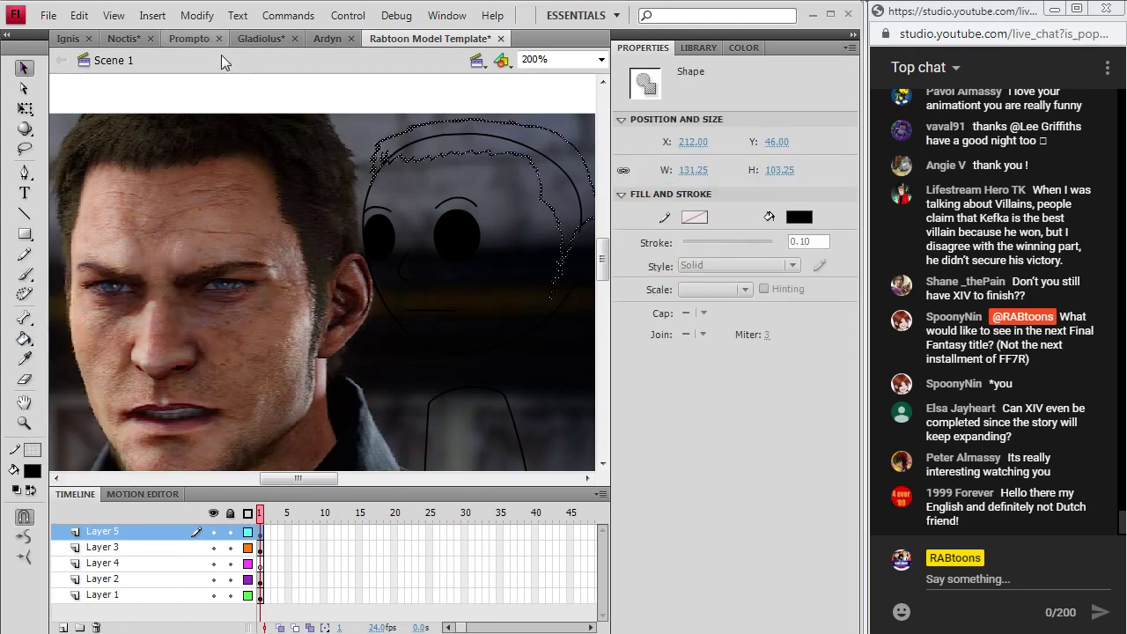
# - Try to fill the hair with a dark brown sampled from the photo, and undo the fill
pyautogui.click(181, 126)
pyautogui.click(25, 340)
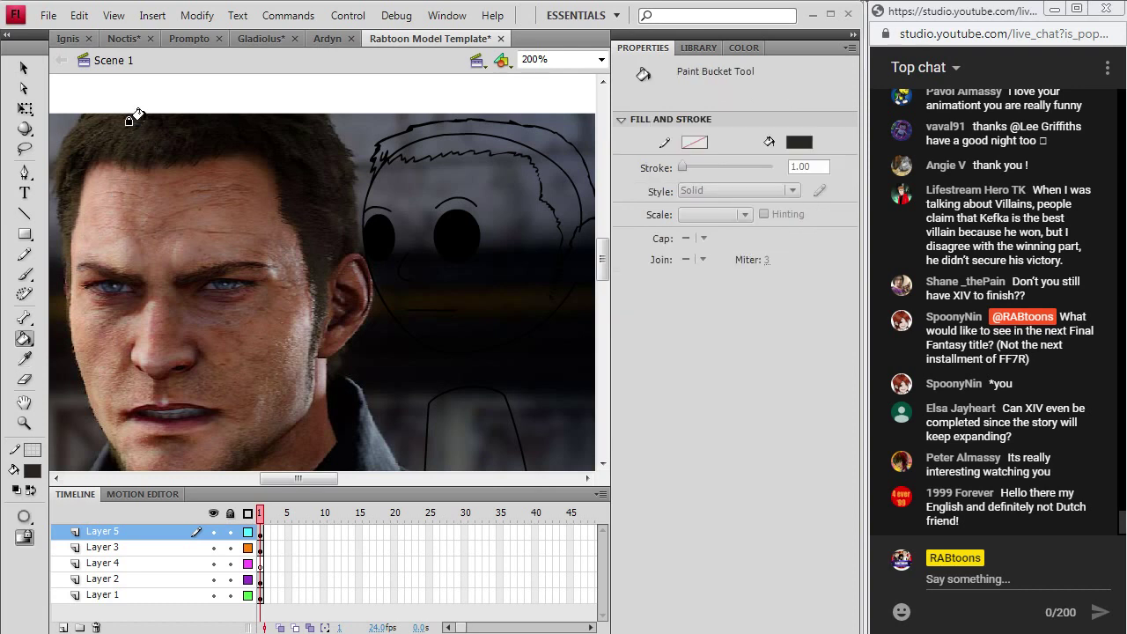
pyautogui.click(451, 130)
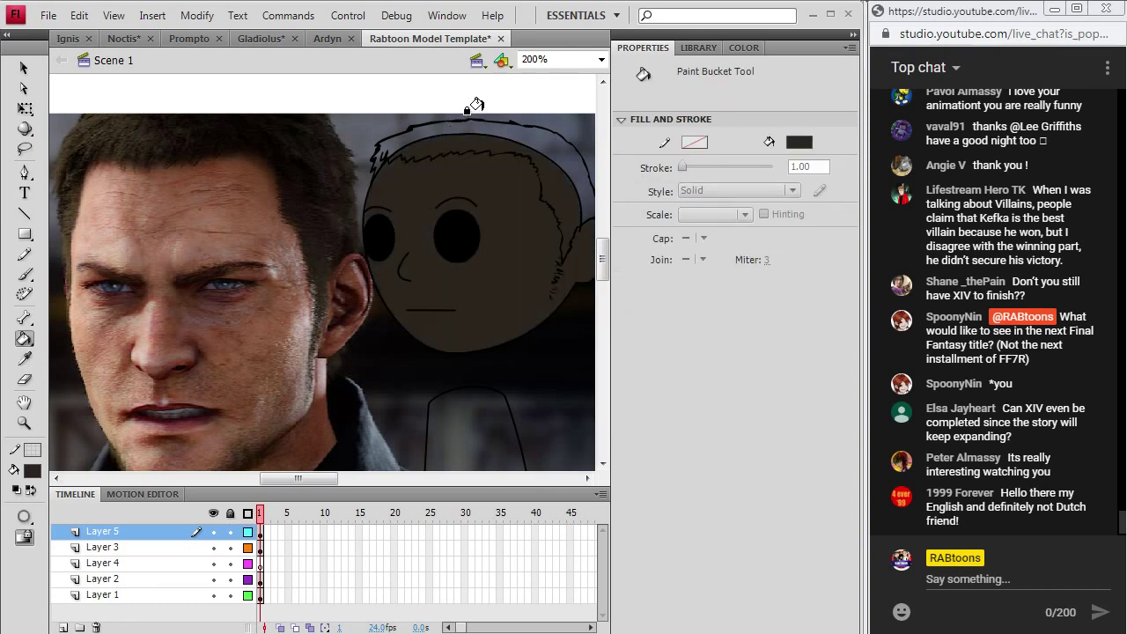
pyautogui.hotkey('ctrl', 'z')
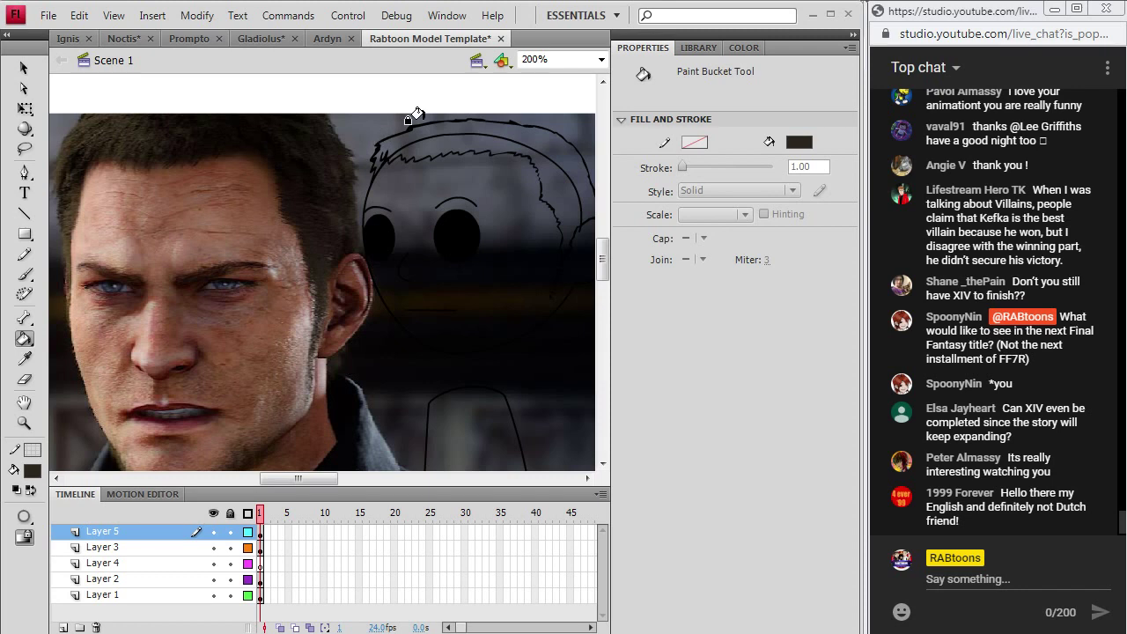
# - Hide Layer 3 and Layer 1 and touch up the hair outline on Layer 5 with a black brush at 800% zoom
pyautogui.click(213, 548)
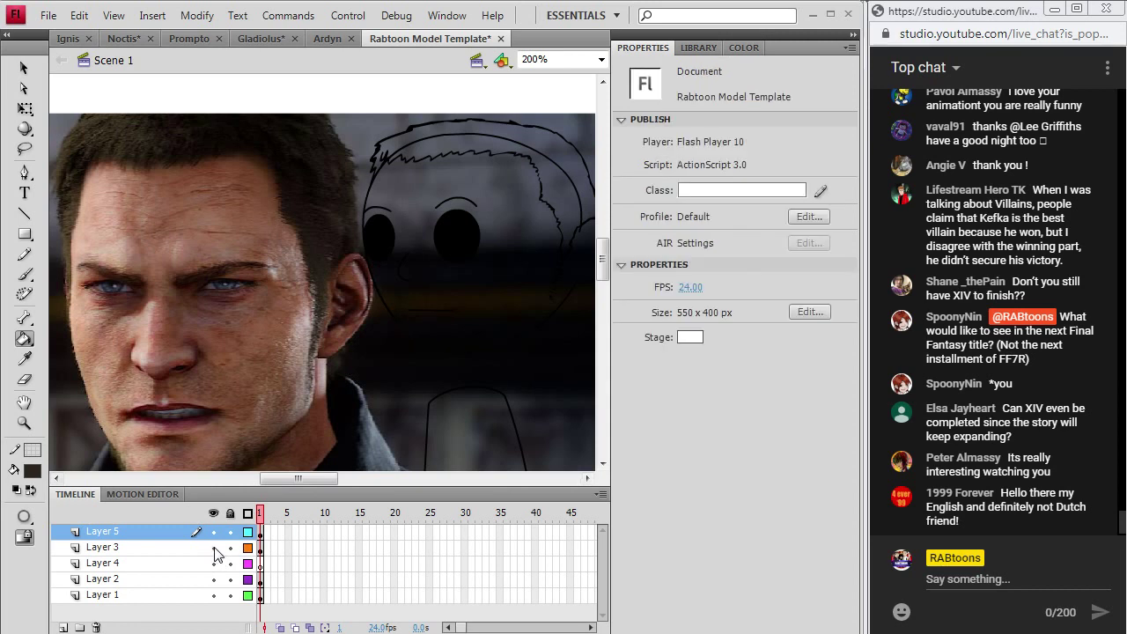
pyautogui.moveTo(299, 478); pyautogui.dragTo(318, 479)
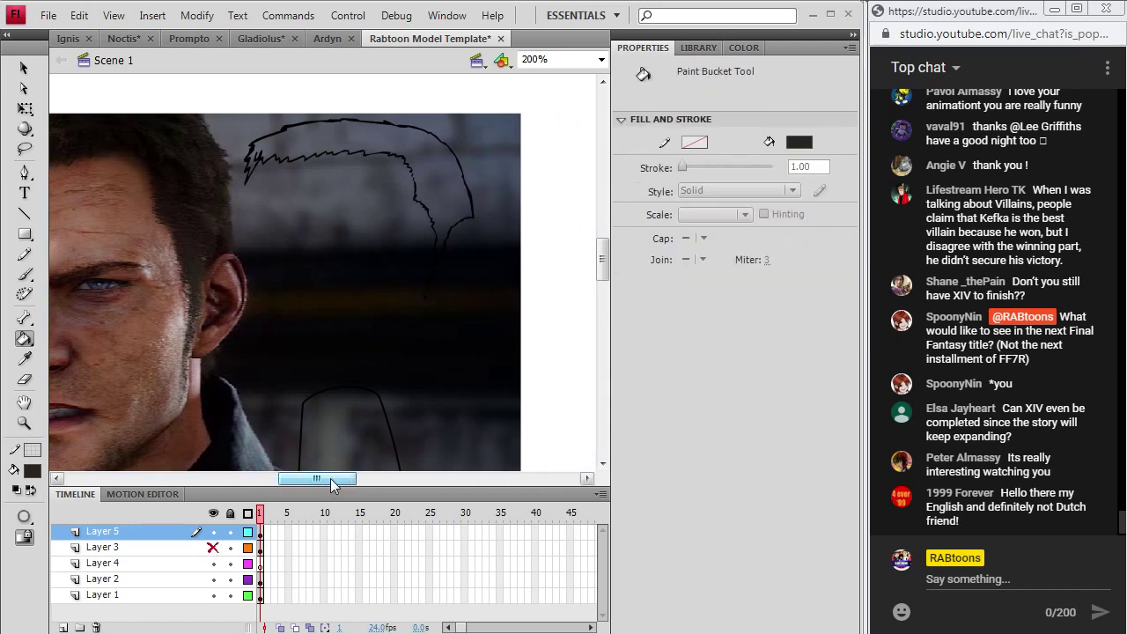
pyautogui.click(213, 595)
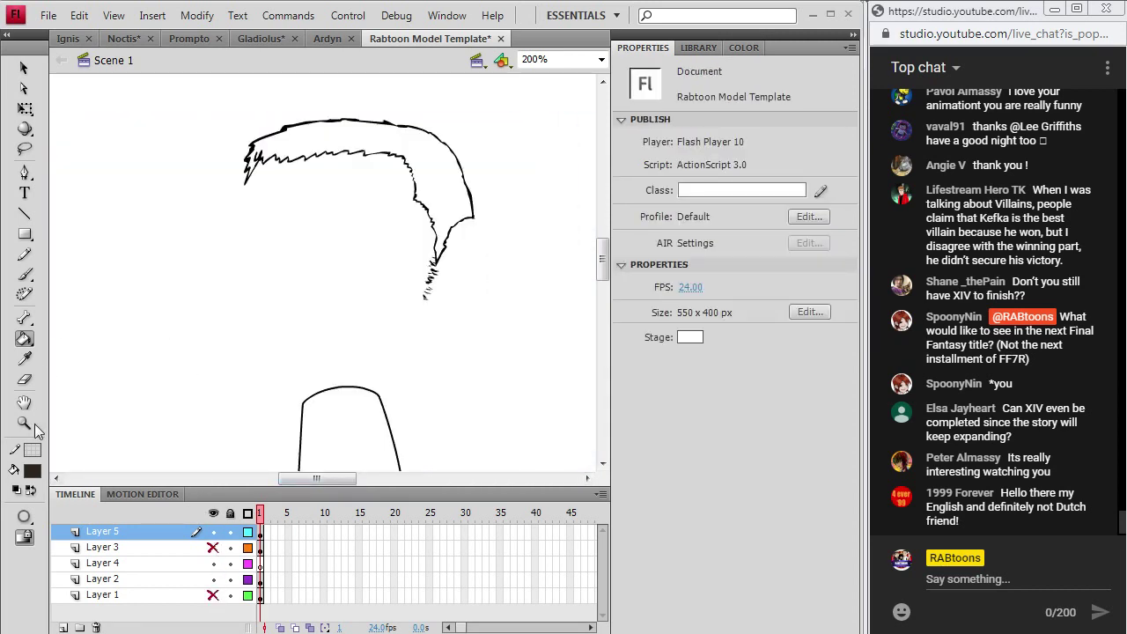
pyautogui.click(33, 473)
pyautogui.click(54, 303)
pyautogui.press('z')
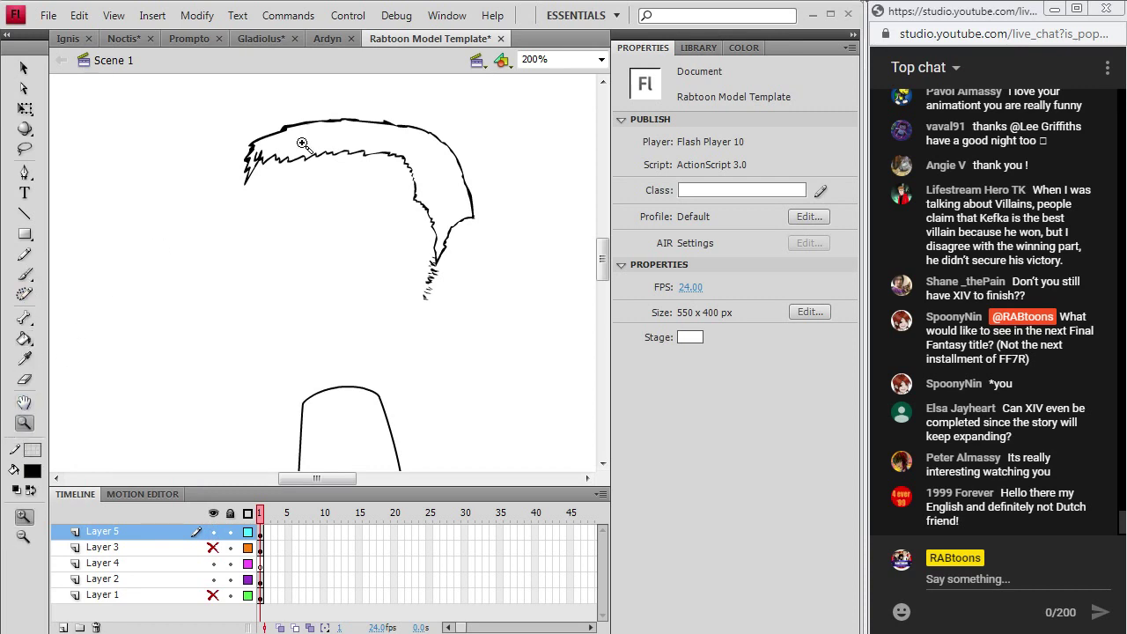
pyautogui.click(285, 159)
pyautogui.click(310, 275)
pyautogui.click(32, 280)
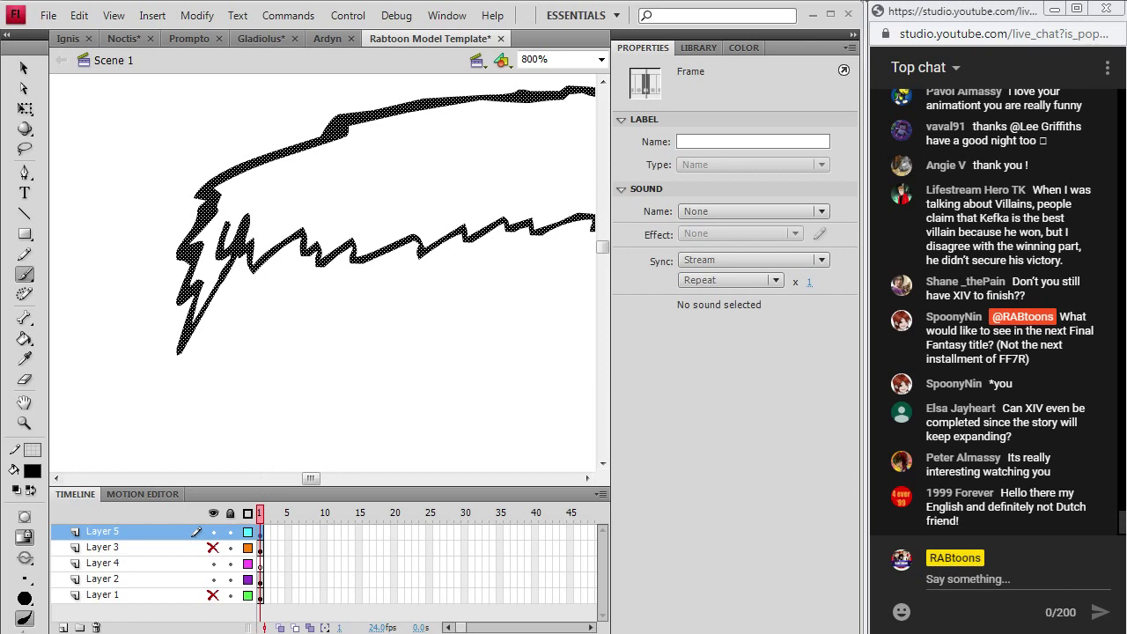
pyautogui.moveTo(310, 480); pyautogui.dragTo(331, 496)
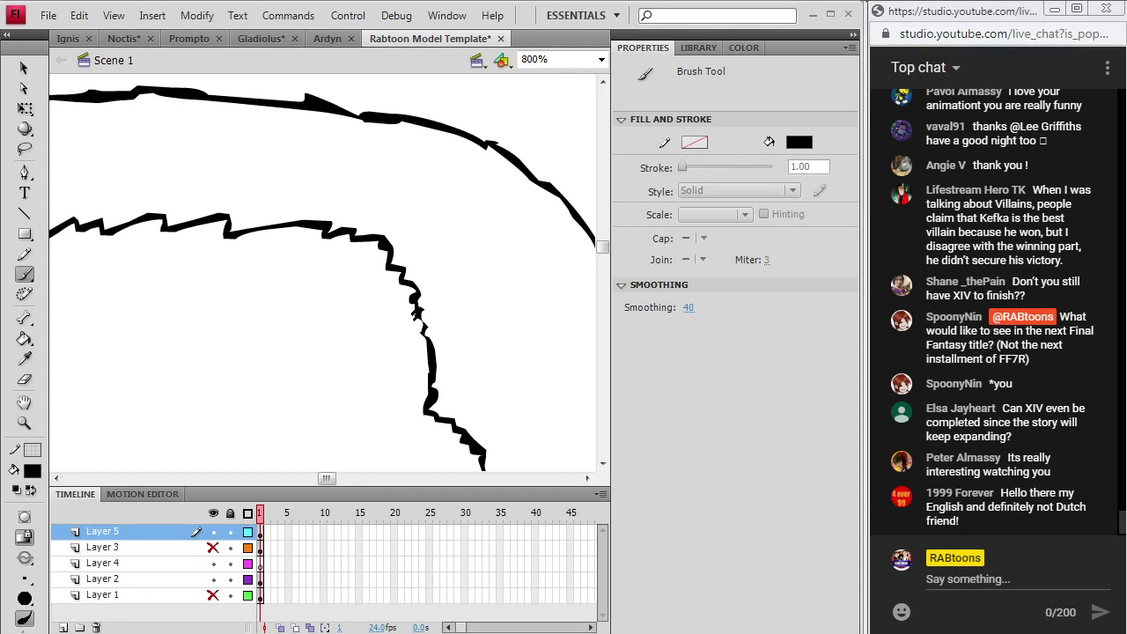
# - Test-fill the inside of the hair outline with black, and undo the fill
pyautogui.click(25, 339)
pyautogui.click(336, 174)
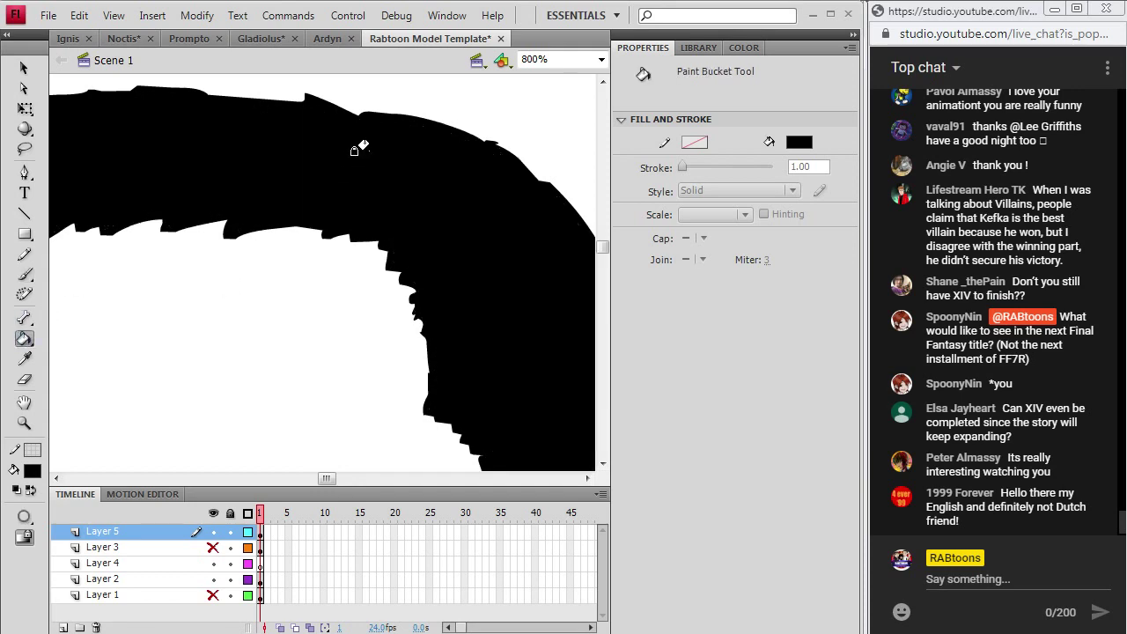
pyautogui.hotkey('ctrl', 'z')
# - Return to 200% zoom and make Layer 3 and Layer 1 visible again
pyautogui.click(601, 59)
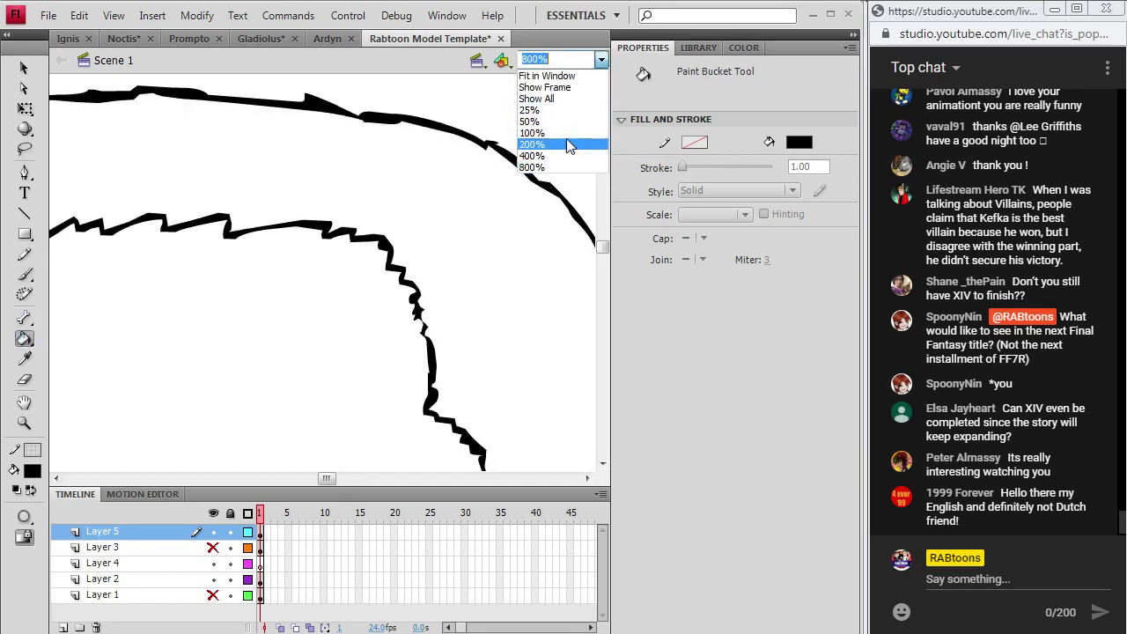
pyautogui.click(568, 144)
pyautogui.moveTo(327, 478); pyautogui.dragTo(315, 491)
pyautogui.click(213, 547)
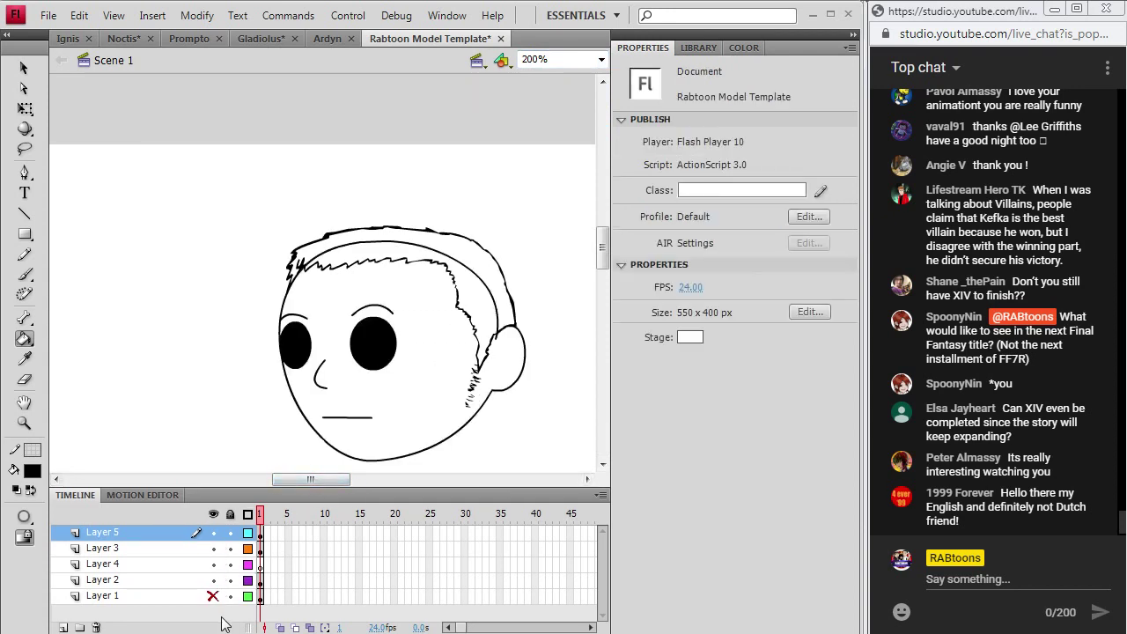
pyautogui.click(213, 596)
# - Fill the hair shape with a brown sampled from the photo's hair, resampling once for a darker, warmer tone
pyautogui.click(24, 359)
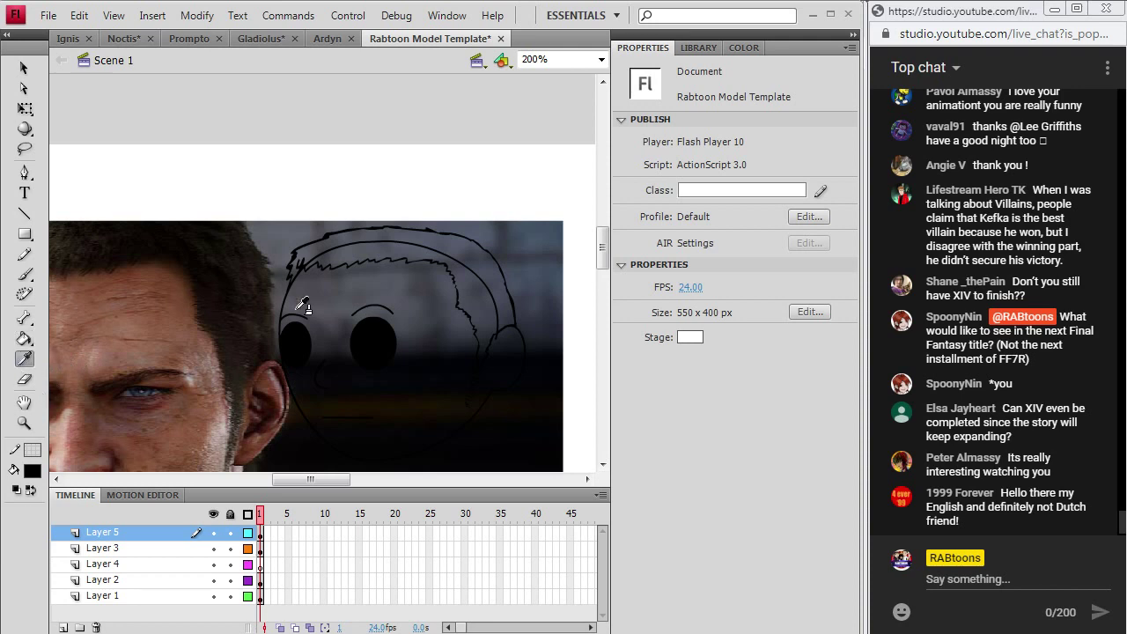
pyautogui.moveTo(321, 484); pyautogui.dragTo(296, 483)
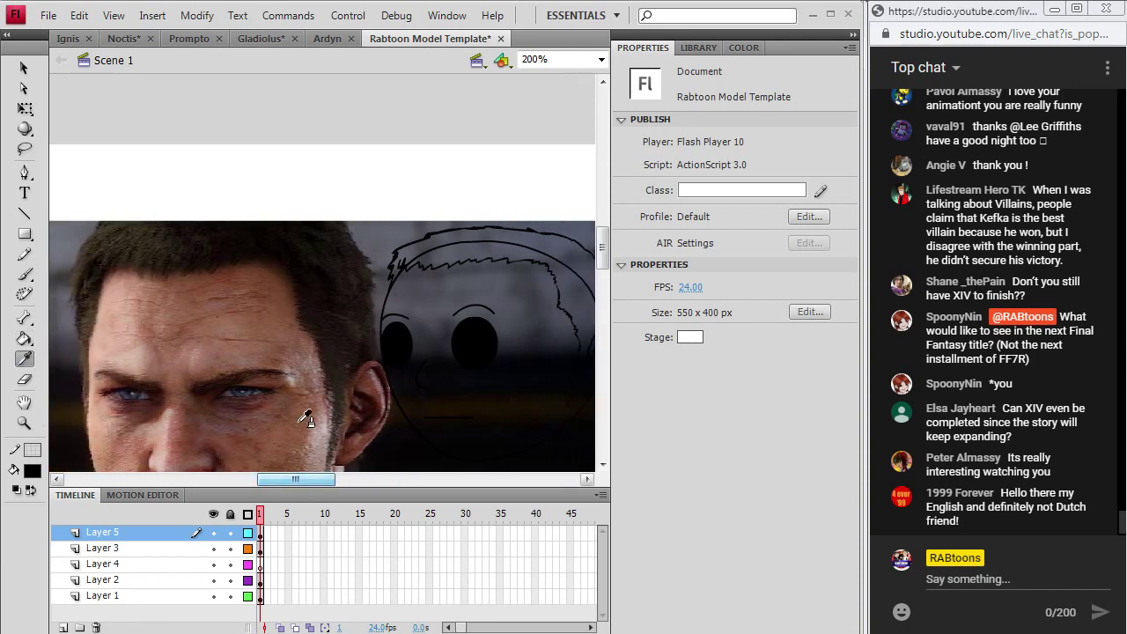
pyautogui.click(148, 254)
pyautogui.click(452, 255)
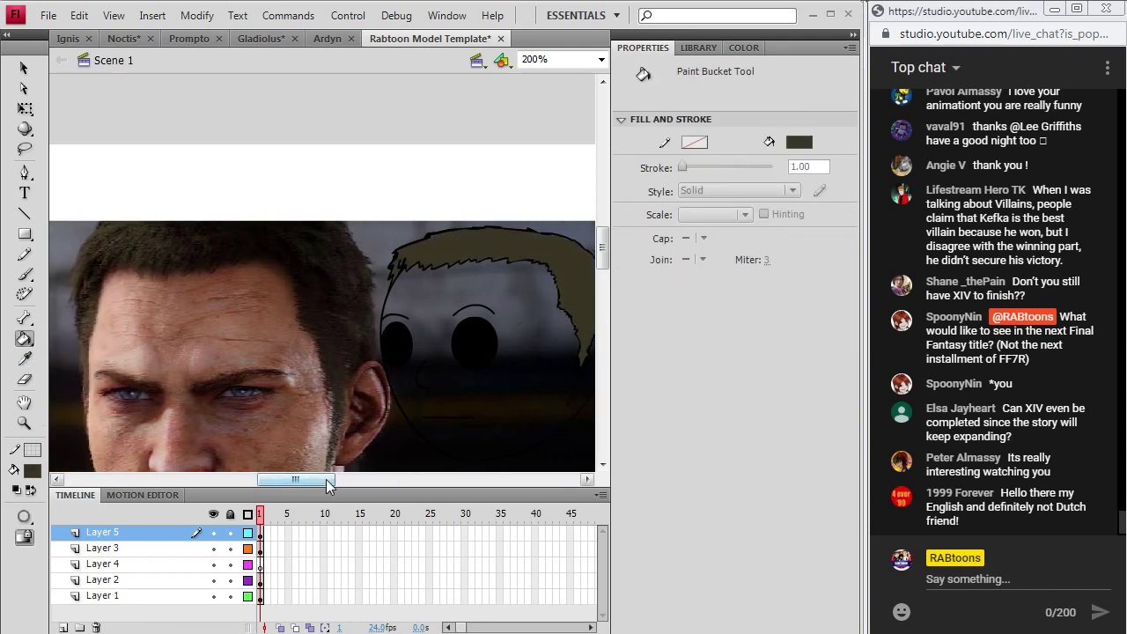
pyautogui.moveTo(298, 481); pyautogui.dragTo(296, 481)
pyautogui.click(24, 358)
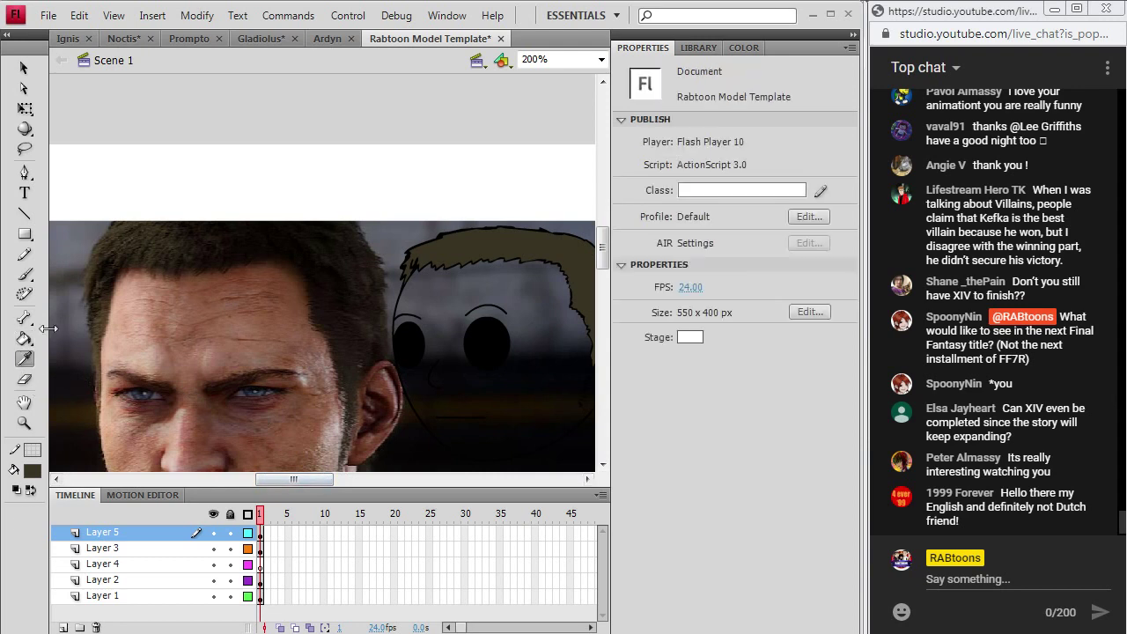
pyautogui.click(117, 244)
pyautogui.moveTo(295, 480); pyautogui.dragTo(308, 480)
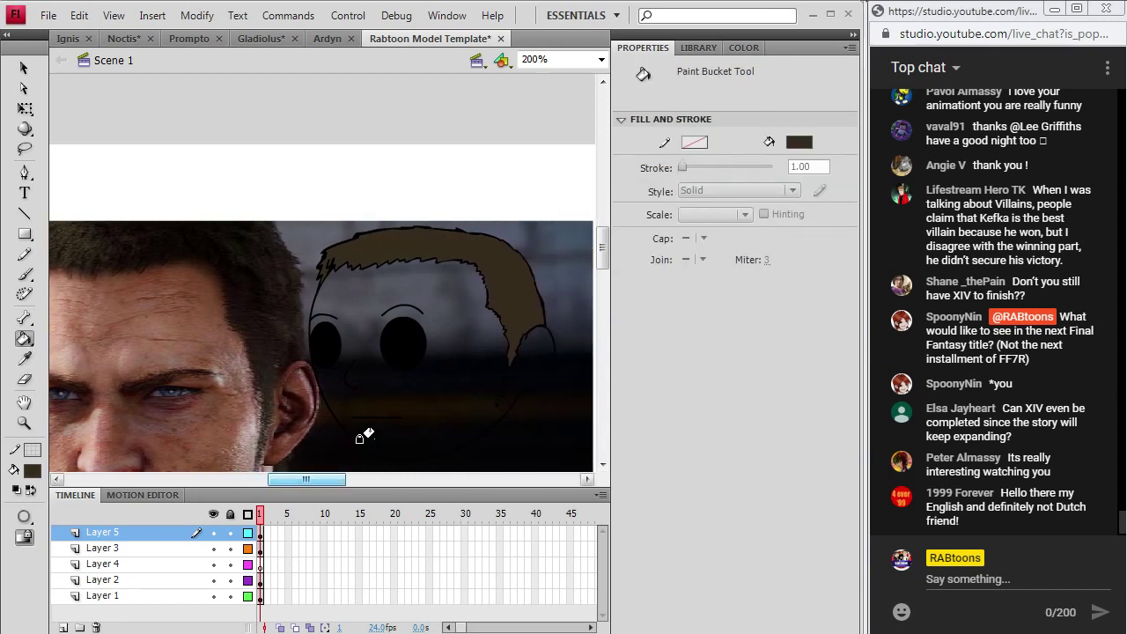
# - Fill the template's face and ear with a light skin tone sampled from the photo's face
pyautogui.moveTo(602, 248); pyautogui.dragTo(603, 261)
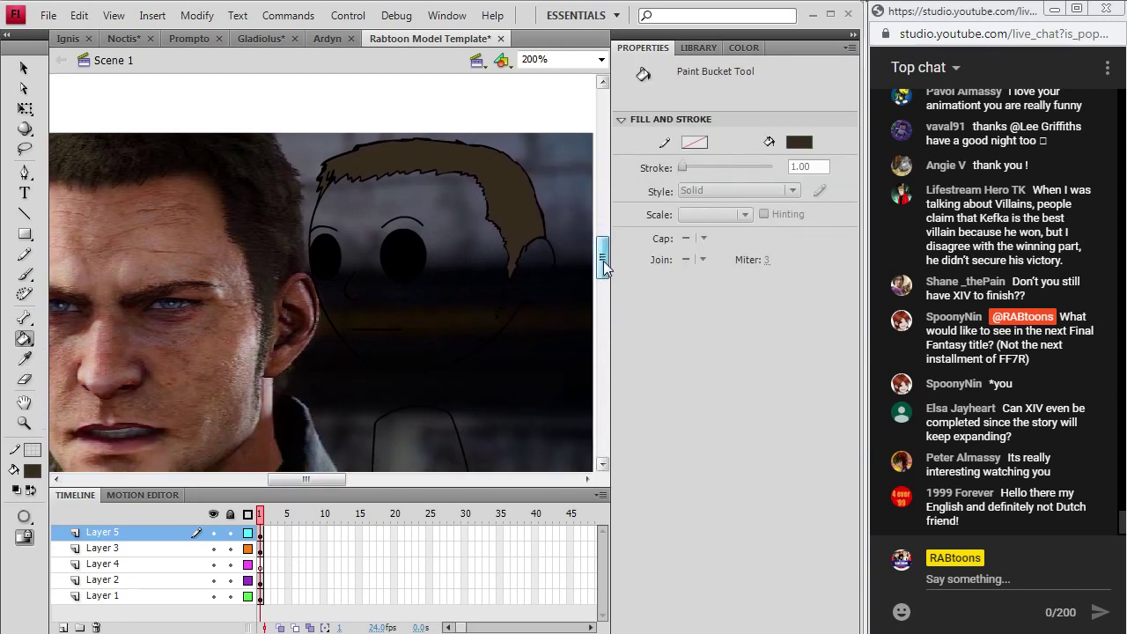
pyautogui.click(24, 360)
pyautogui.click(95, 365)
pyautogui.click(354, 275)
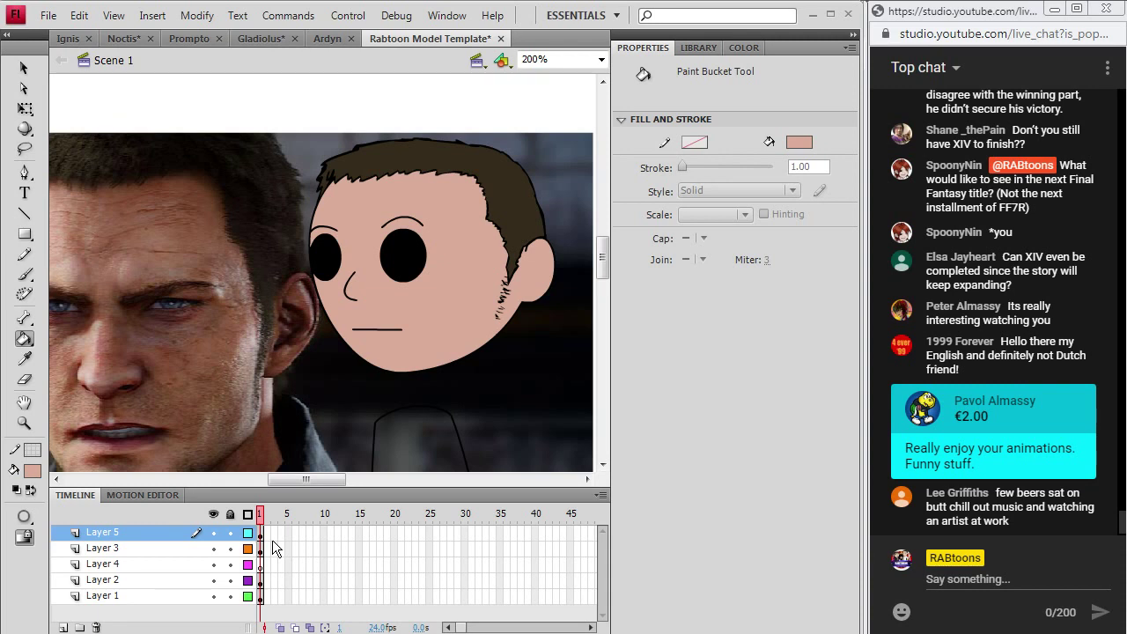
# - Try a darker reddish-brown skin tone sampled from the photo's forehead on the face, and undo the fill
pyautogui.moveTo(316, 479); pyautogui.dragTo(309, 481)
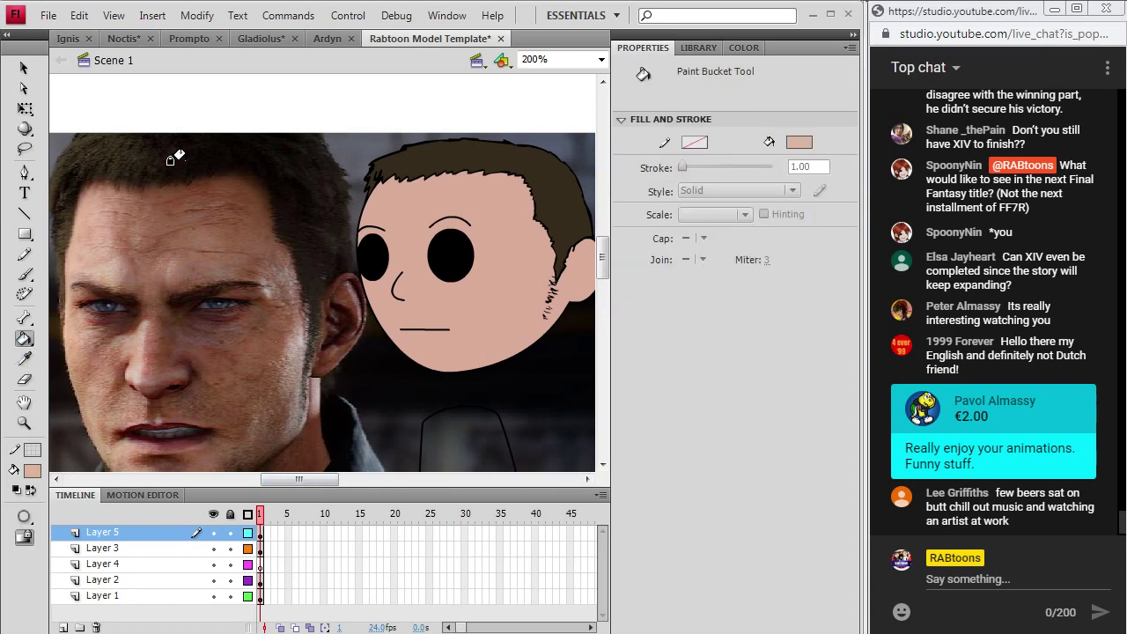
pyautogui.click(25, 359)
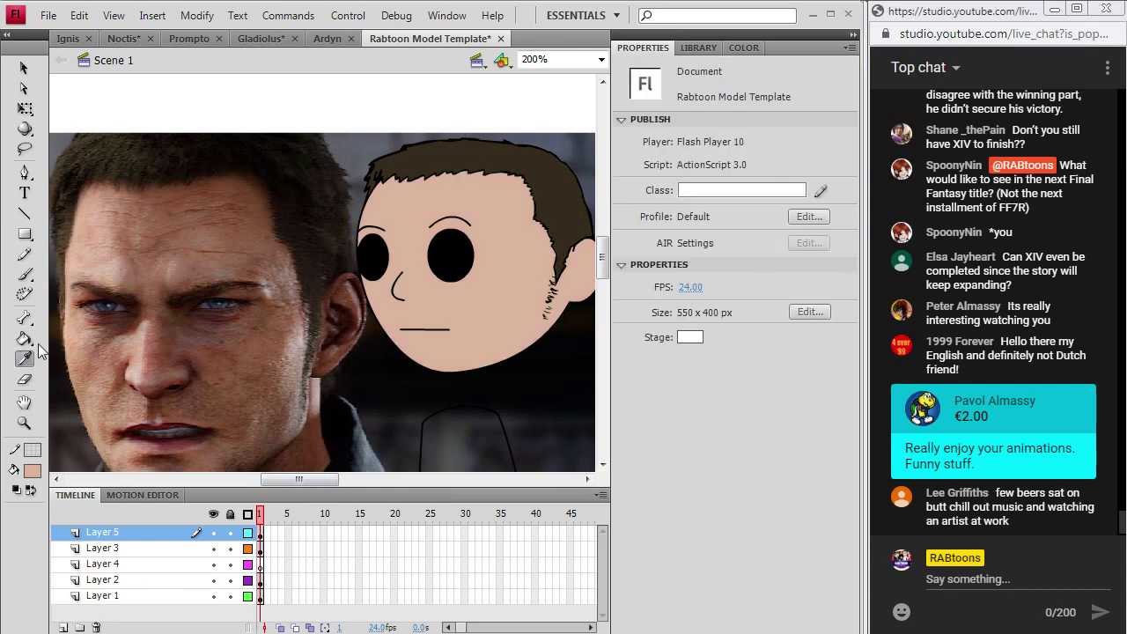
pyautogui.click(140, 227)
pyautogui.click(459, 190)
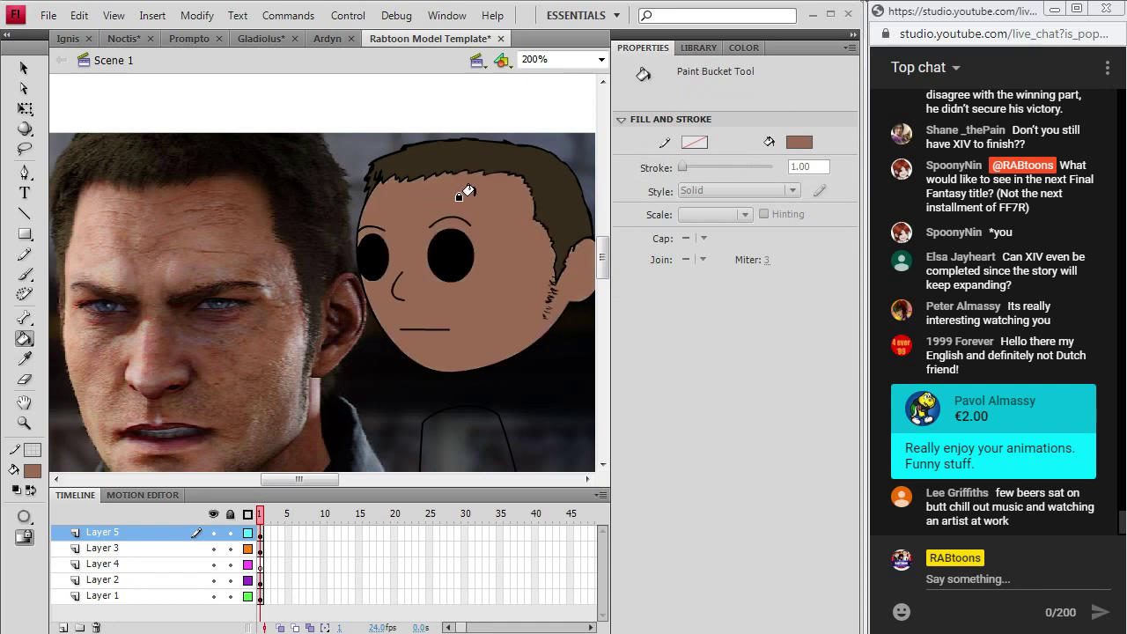
pyautogui.hotkey('ctrl', 'z')
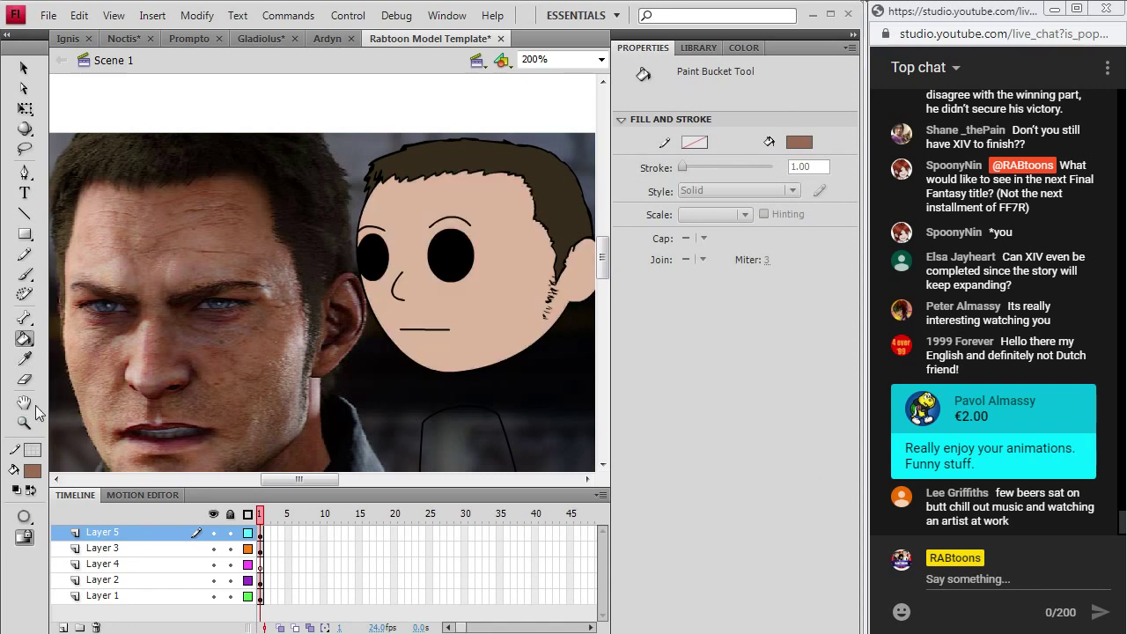
# - Brush small black crow's-feet wrinkles on Layer 3 beside the outer edge of the larger eye
pyautogui.click(32, 471)
pyautogui.click(37, 284)
pyautogui.click(32, 276)
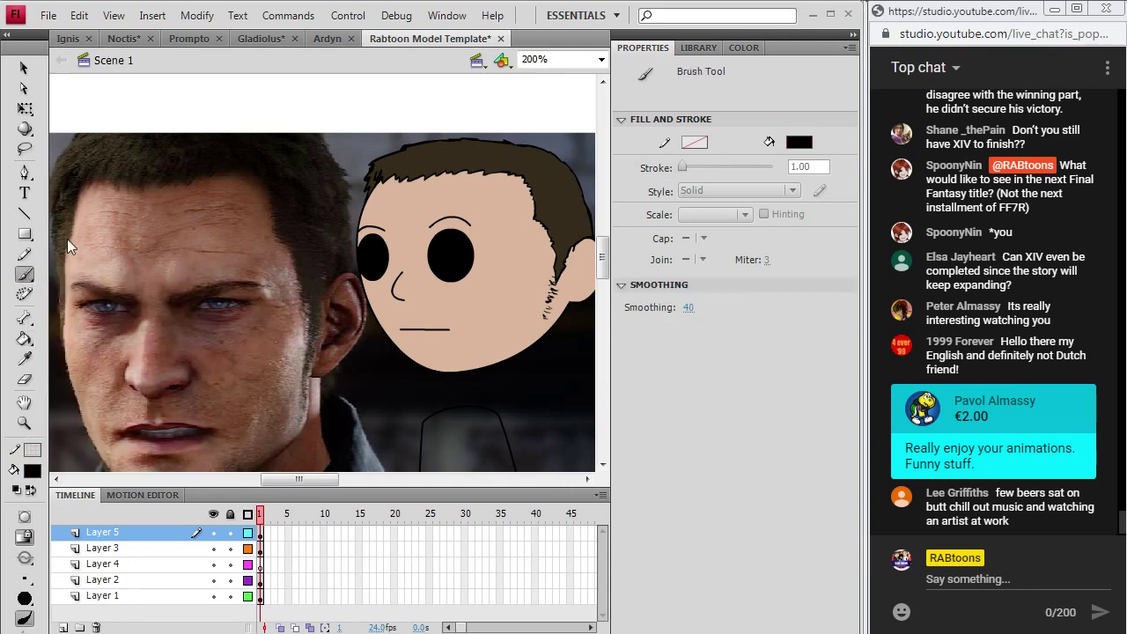
pyautogui.click(259, 549)
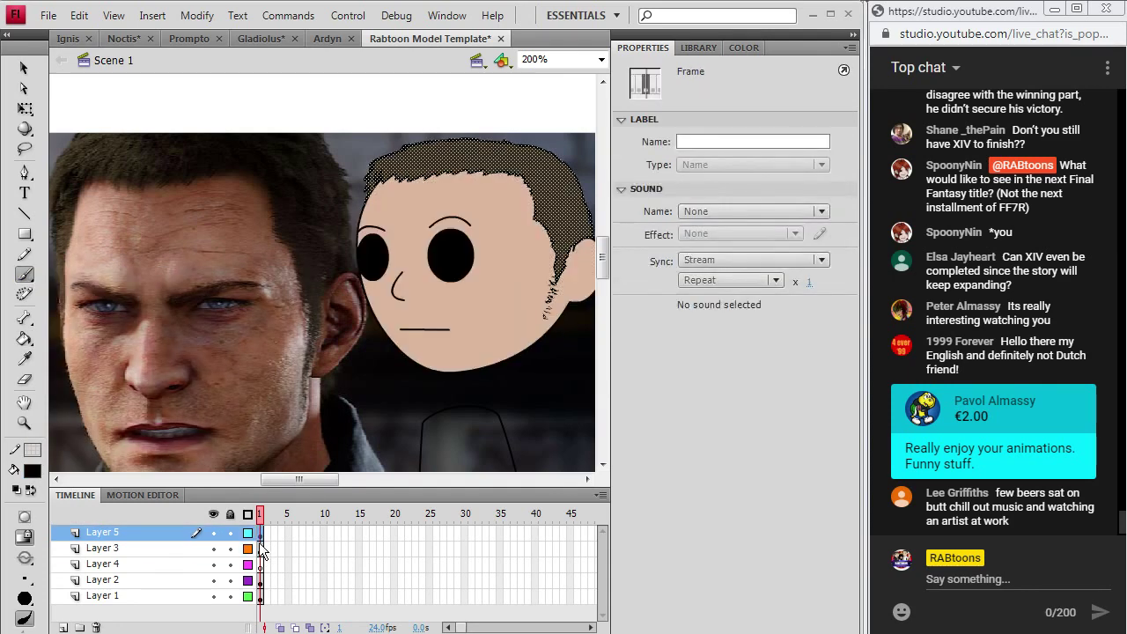
pyautogui.click(477, 258)
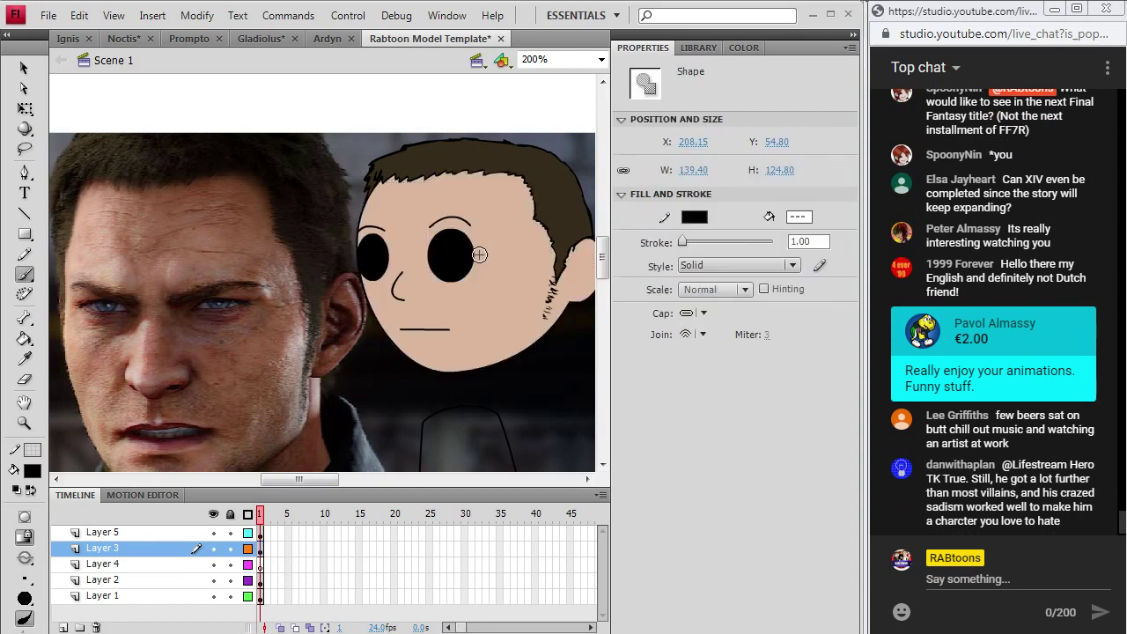
pyautogui.moveTo(477, 257); pyautogui.dragTo(480, 259)
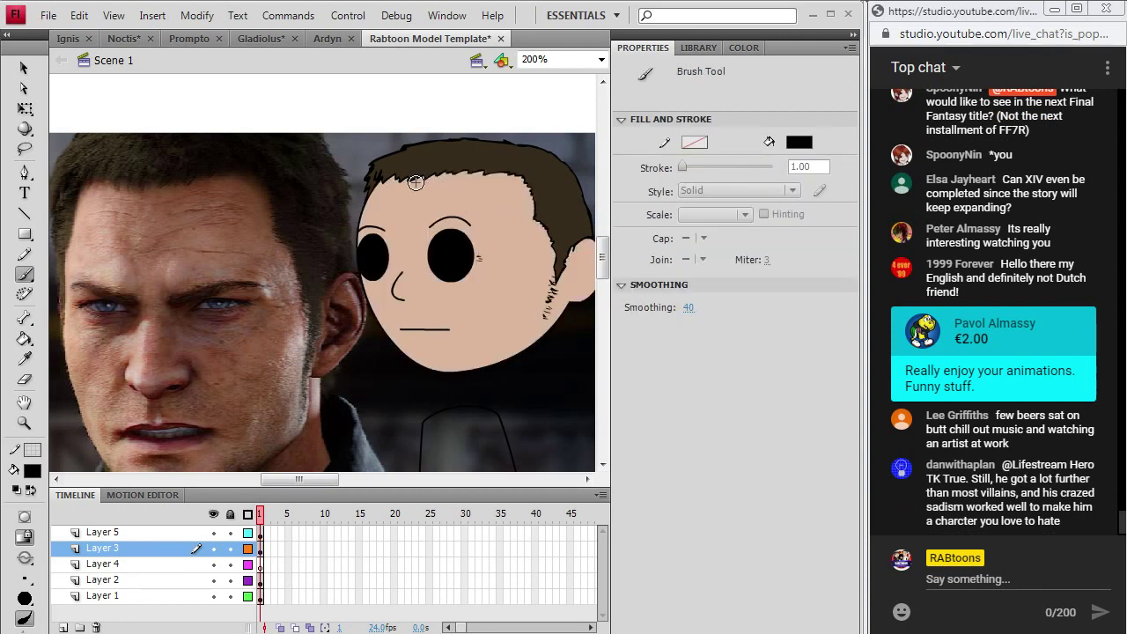
# - Brush thin black wrinkle lines across the forehead above the eyes at 400% zoom, and view the head at 100%
pyautogui.moveTo(406, 207)
pyautogui.mouseDown()
pyautogui.moveTo(429, 208)
pyautogui.moveTo(421, 197)
pyautogui.mouseUp()
pyautogui.click(25, 422)
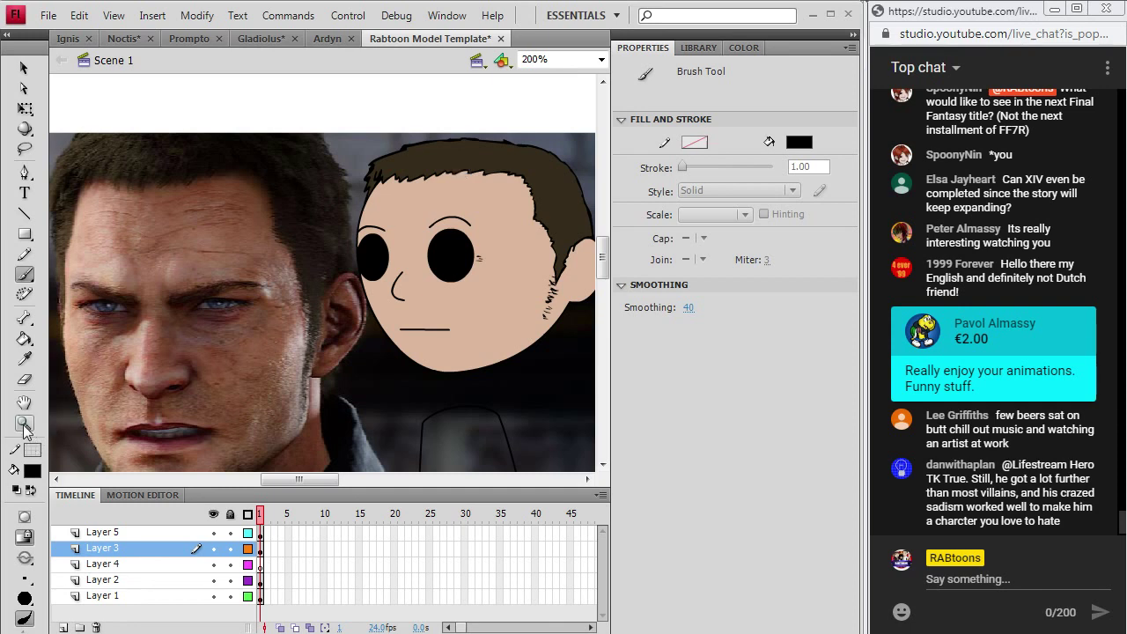
pyautogui.click(397, 212)
pyautogui.click(25, 274)
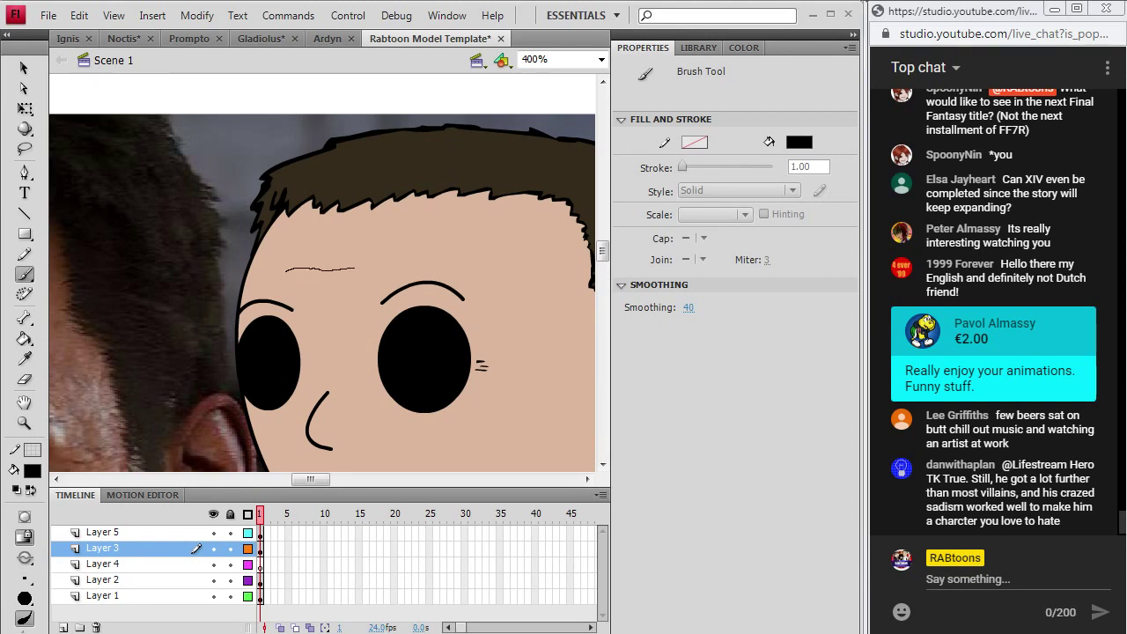
pyautogui.moveTo(386, 265); pyautogui.dragTo(397, 265)
pyautogui.moveTo(390, 241); pyautogui.dragTo(398, 243)
pyautogui.click(600, 59)
pyautogui.click(562, 132)
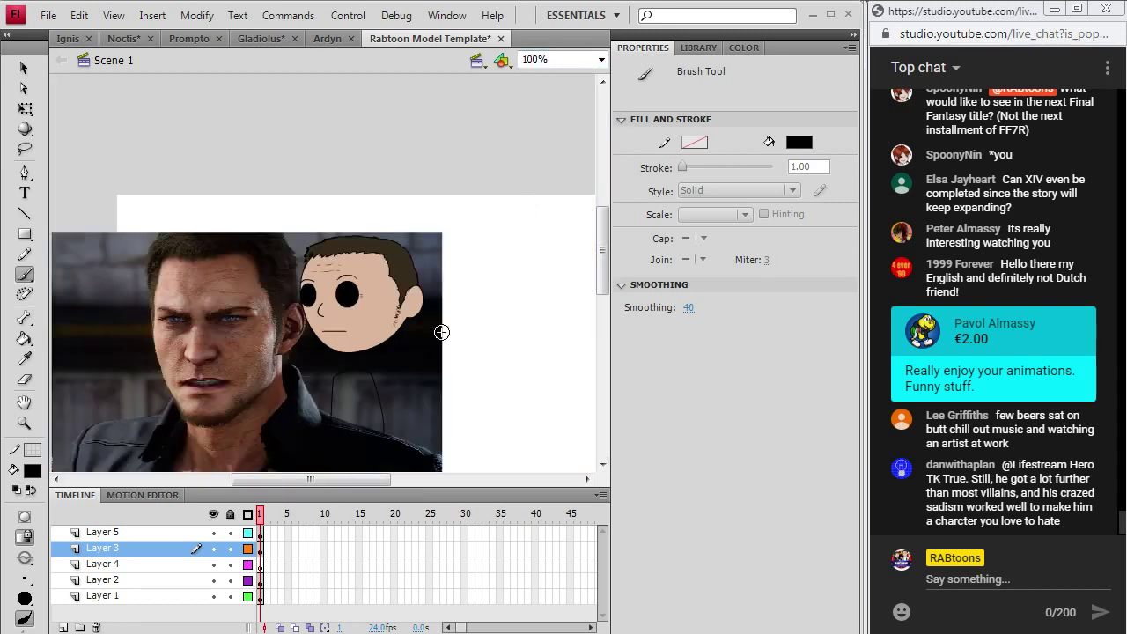
# - At 200% zoom, brush a short black cheek crease beside the nose and a short line beneath the mouth on Layer 3
pyautogui.click(25, 423)
pyautogui.click(324, 313)
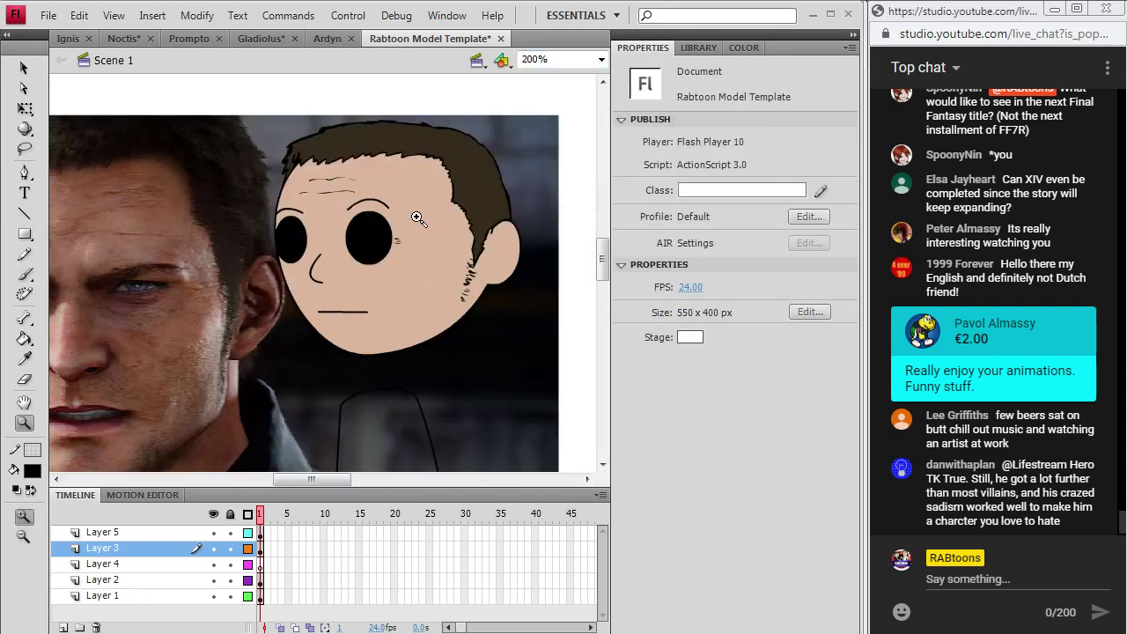
pyautogui.scroll(-1, 605, 265)
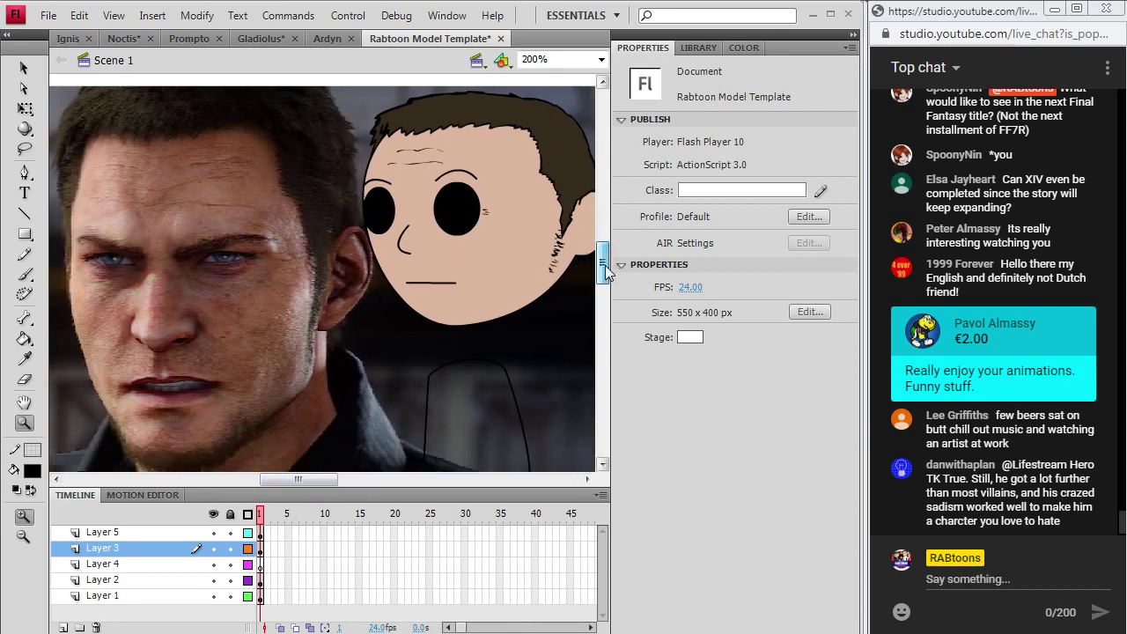
pyautogui.click(25, 274)
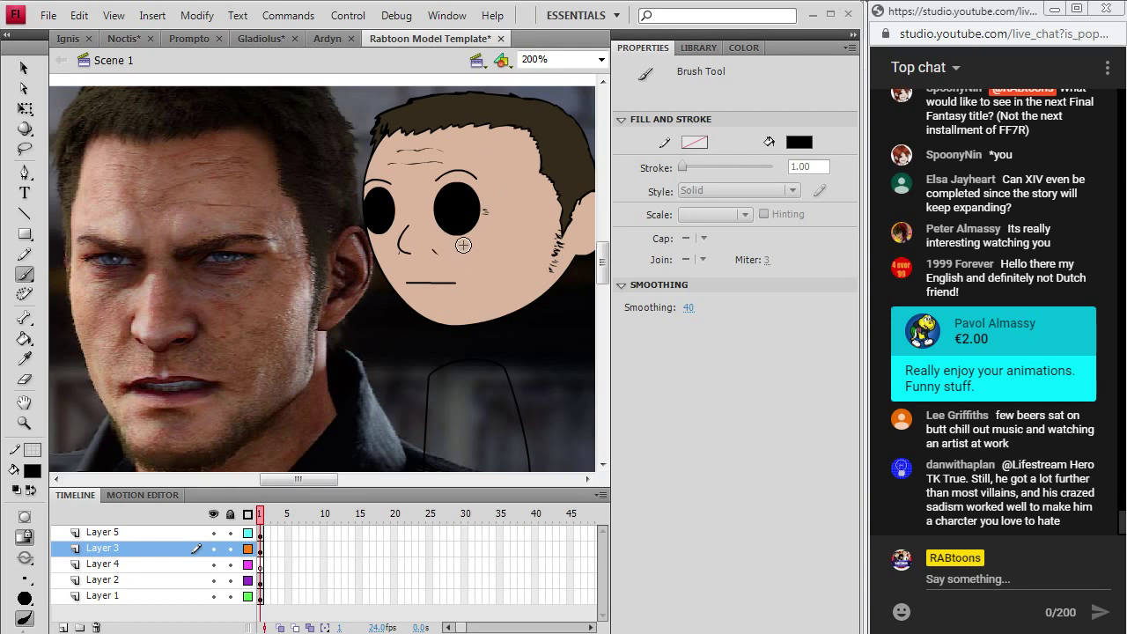
pyautogui.click(215, 551)
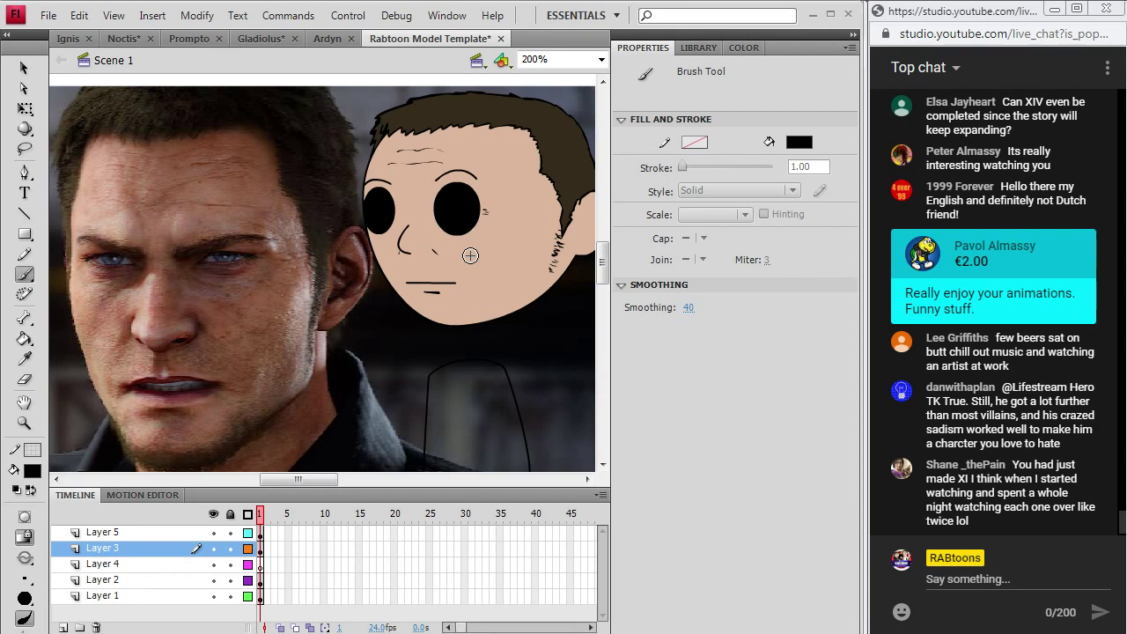
pyautogui.moveTo(287, 478); pyautogui.dragTo(295, 492)
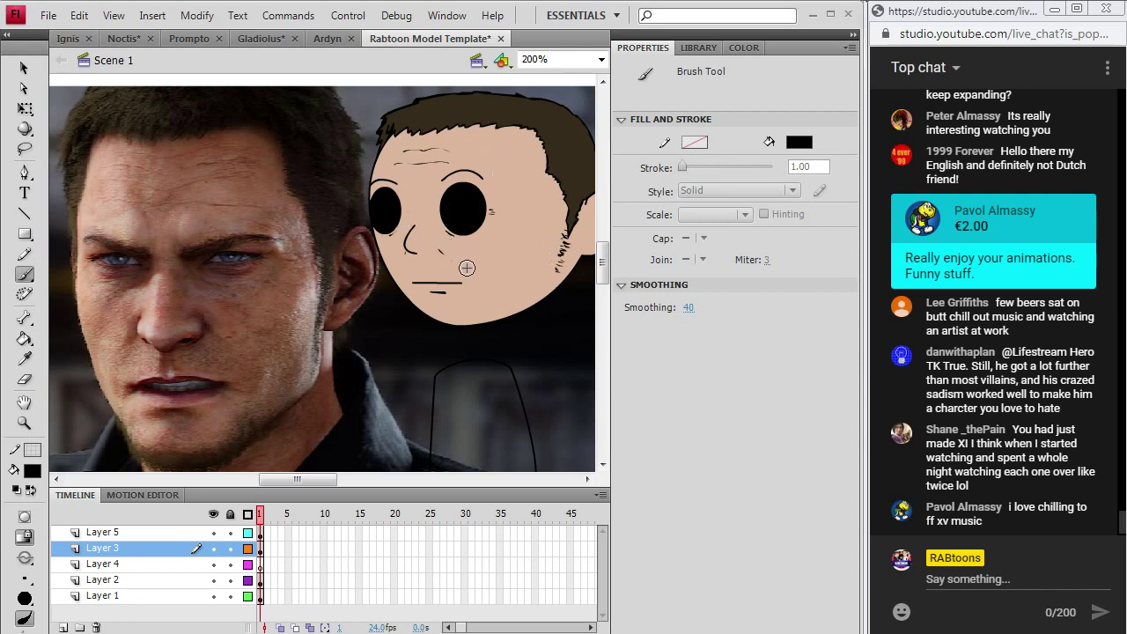
# - Brush a dark brown goatee of short hairs along the chin on Layer 3, using the hair colour sampled from the photo
pyautogui.press('i')
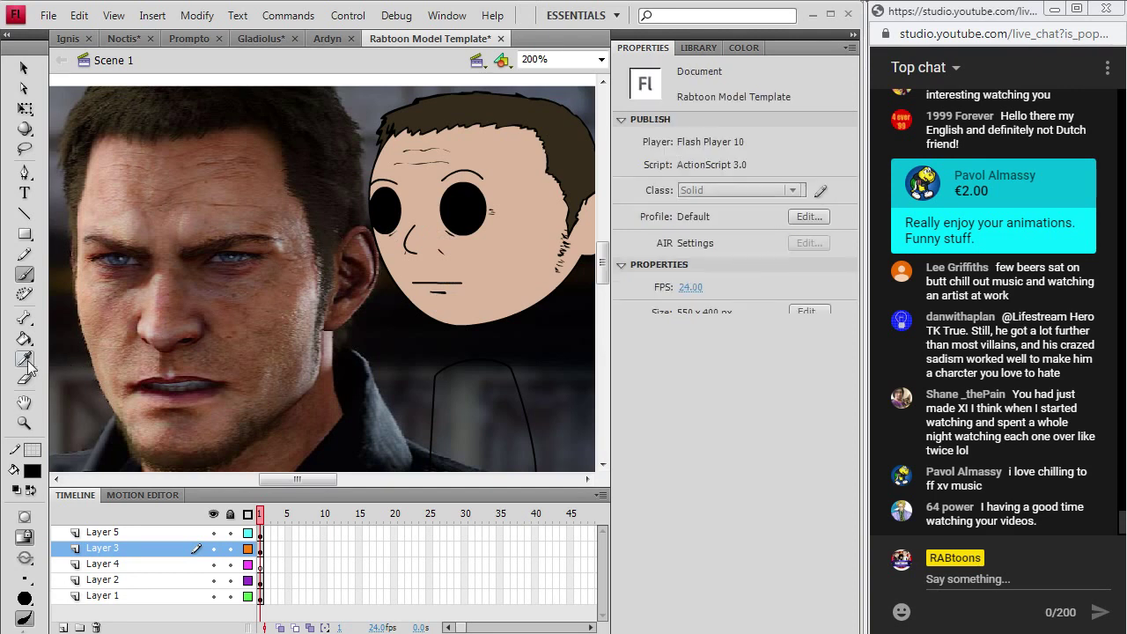
pyautogui.click(307, 154)
pyautogui.click(25, 274)
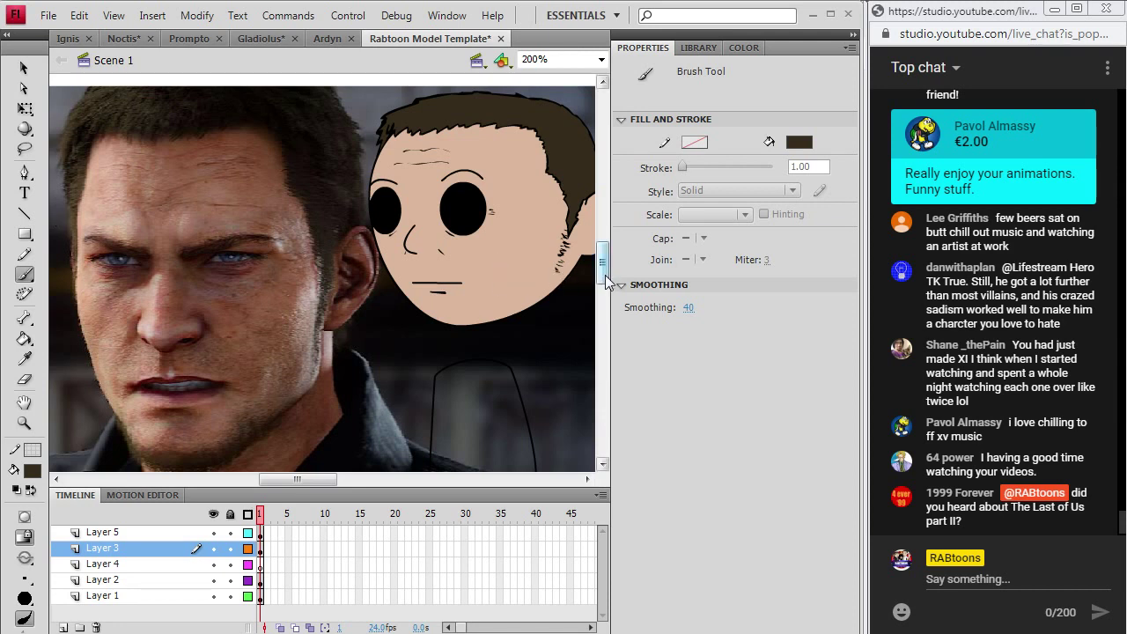
pyautogui.scroll(-1, 606, 275)
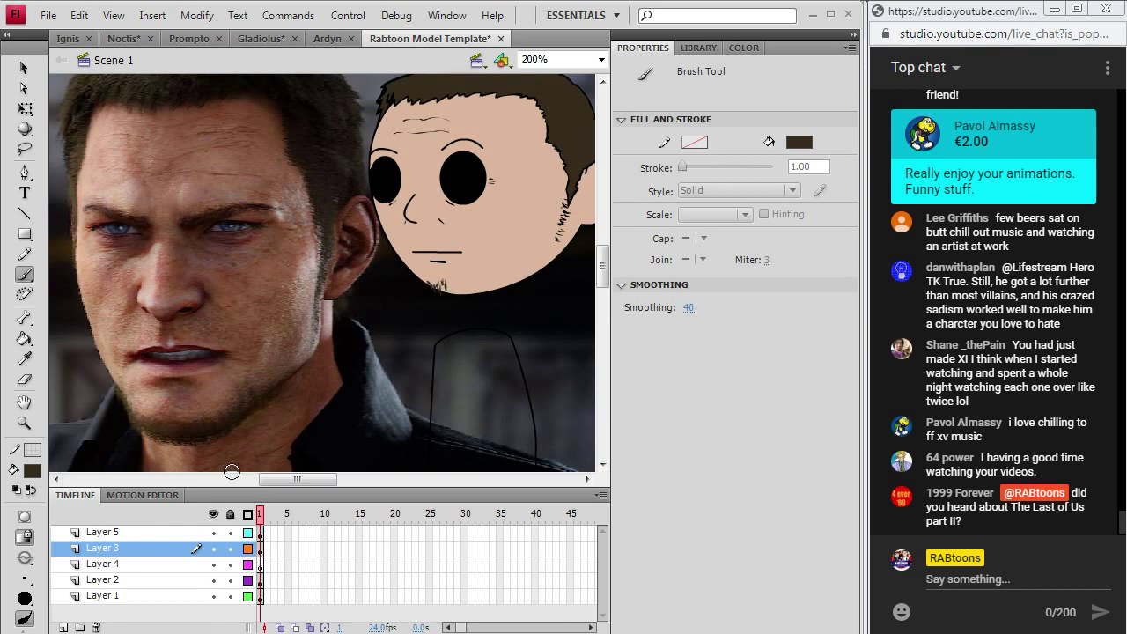
pyautogui.click(213, 597)
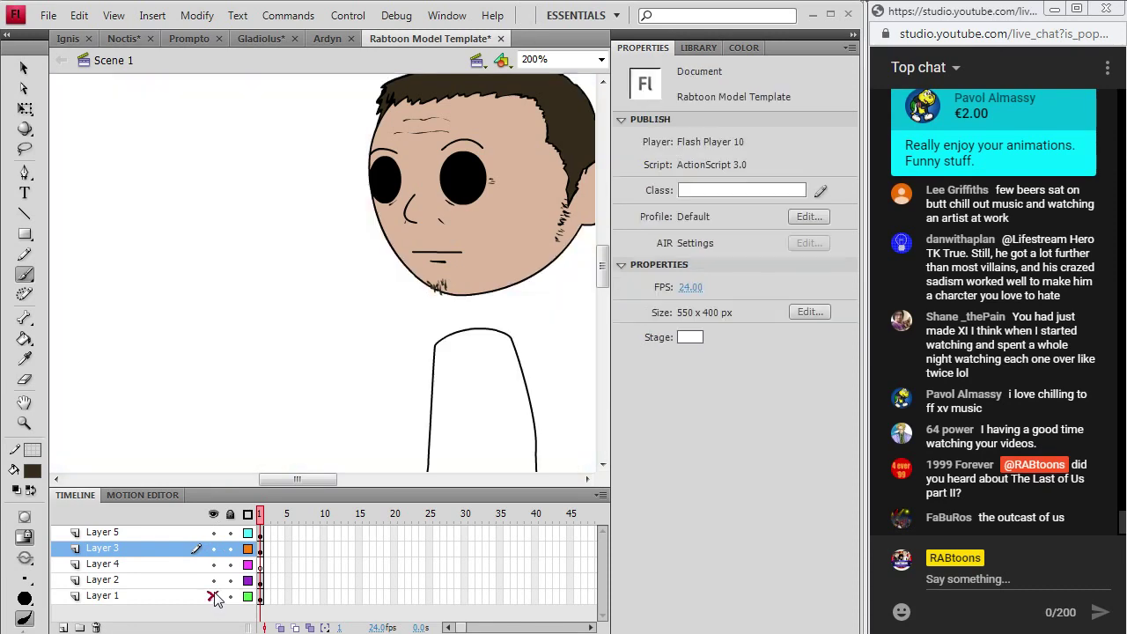
pyautogui.click(214, 596)
pyautogui.click(213, 596)
pyautogui.moveTo(438, 280); pyautogui.dragTo(452, 292)
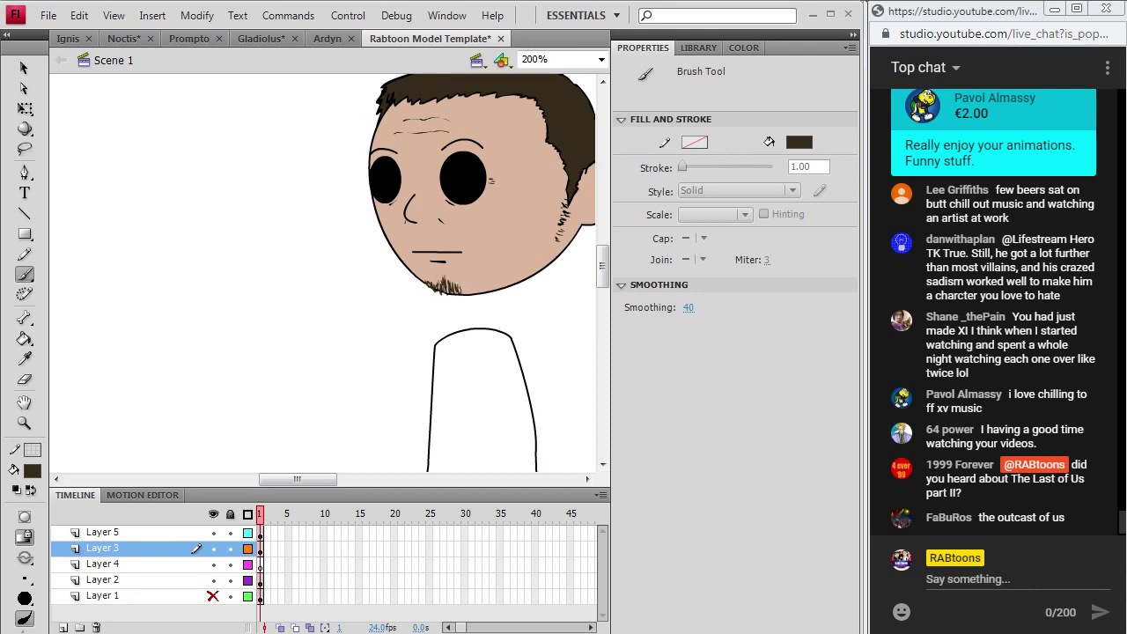
pyautogui.moveTo(470, 288); pyautogui.dragTo(476, 297)
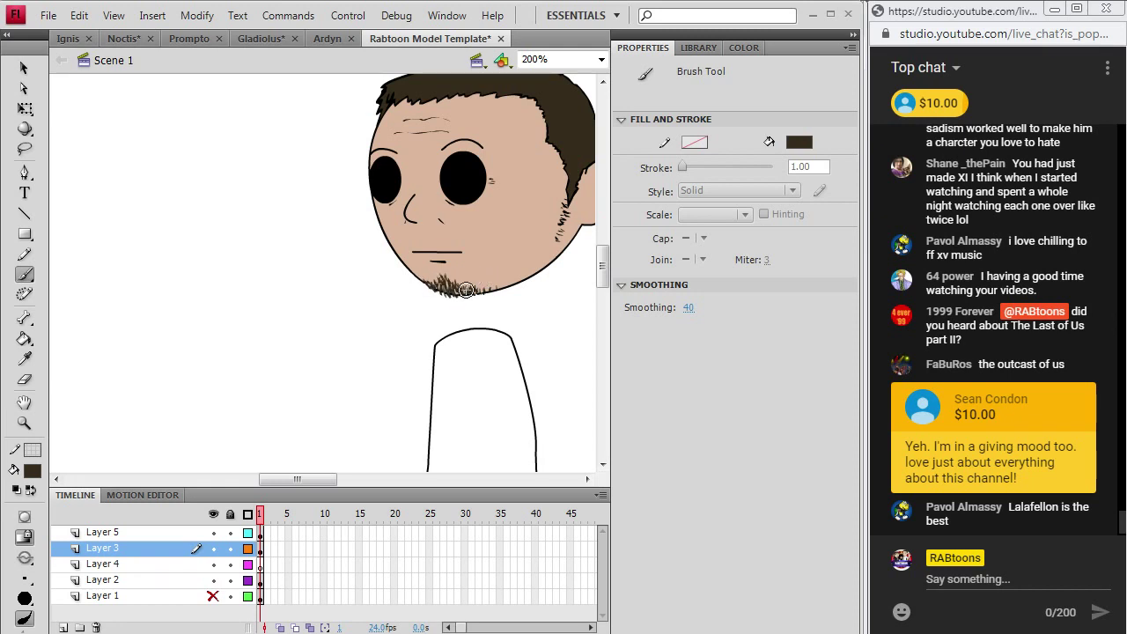
pyautogui.moveTo(466, 290); pyautogui.dragTo(496, 285)
# - Pencil a curved shadow boundary down the face on Layer 3, from the hair past the nose to the chin
pyautogui.moveTo(603, 264); pyautogui.dragTo(604, 252)
pyautogui.click(25, 254)
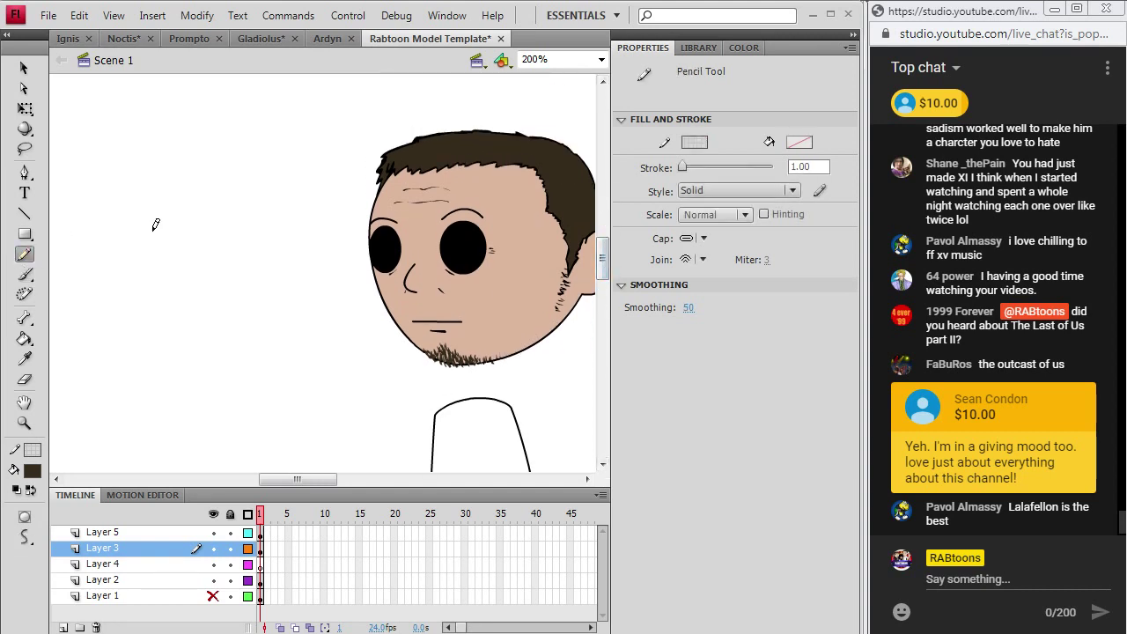
pyautogui.click(261, 548)
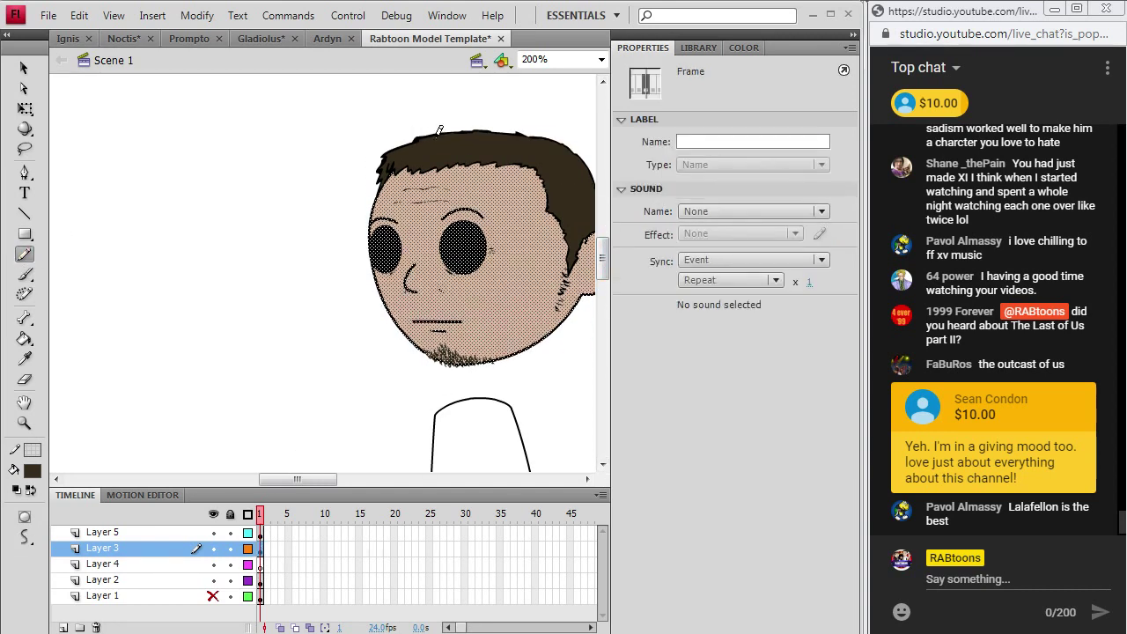
pyautogui.moveTo(419, 160); pyautogui.dragTo(411, 269)
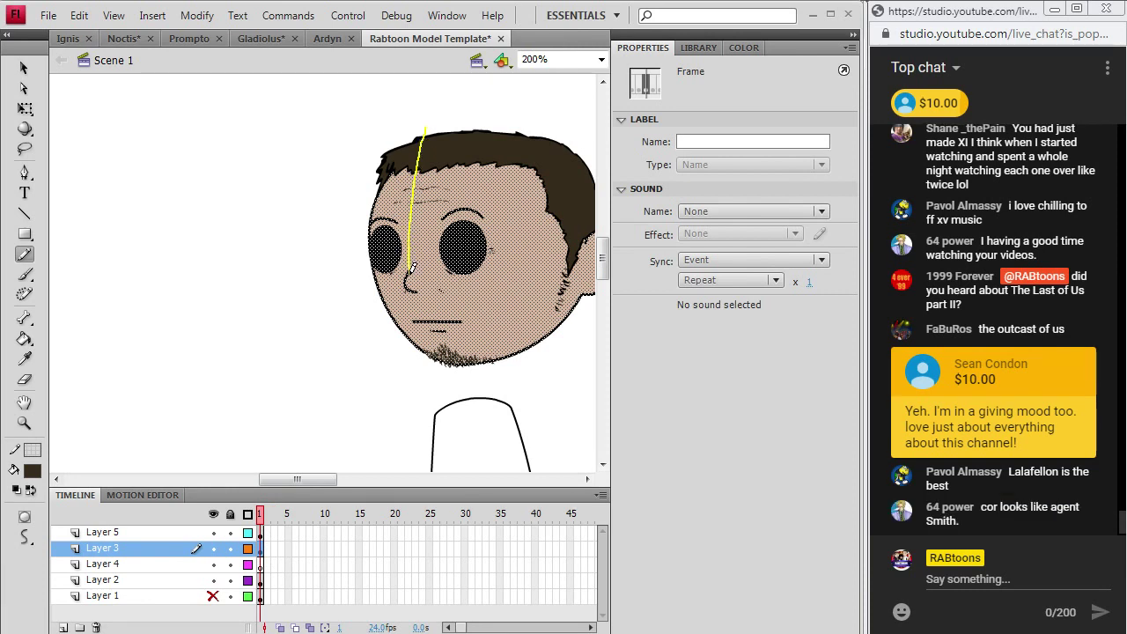
pyautogui.moveTo(440, 339); pyautogui.dragTo(464, 365)
# - Show the photo layer and fill the narrow shadow side of the face with a brown sampled from the photo's forehead
pyautogui.press('i')
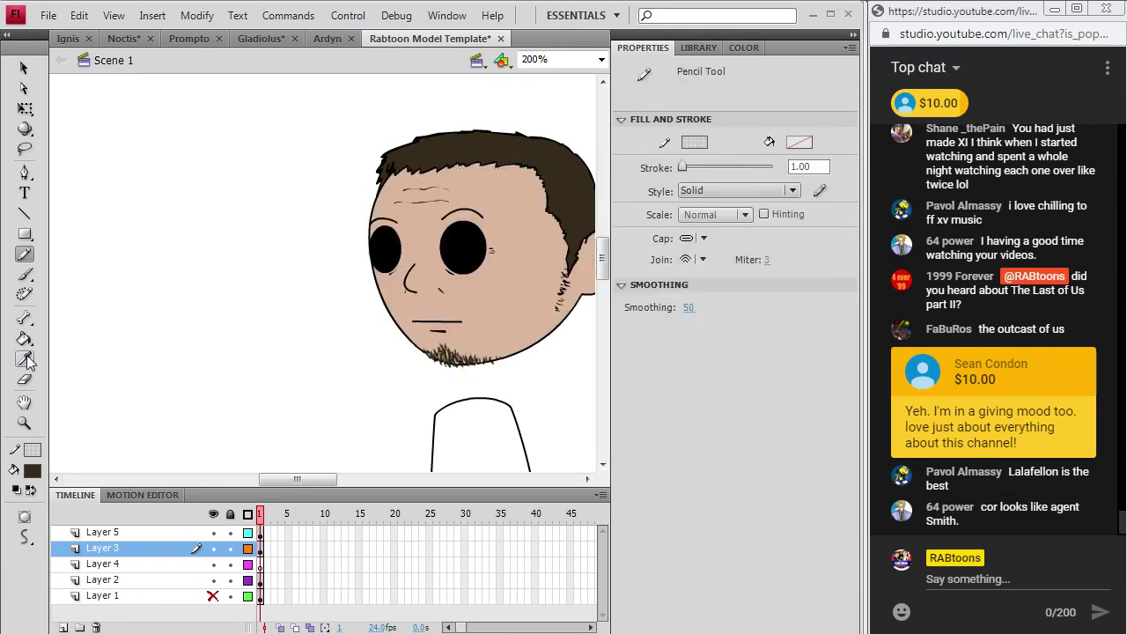
pyautogui.click(213, 596)
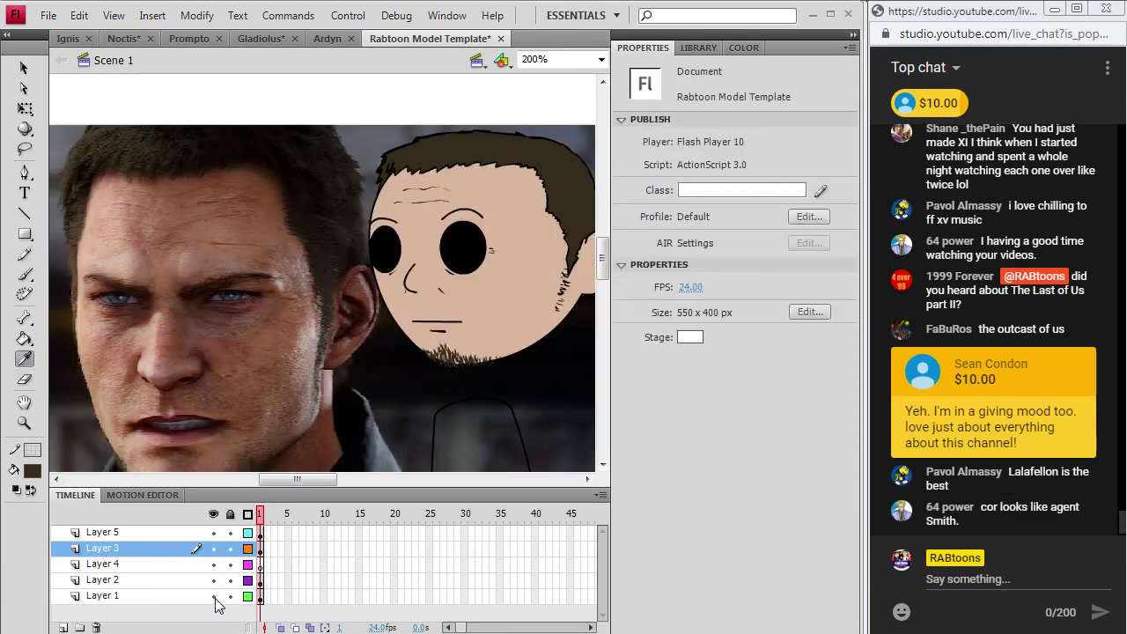
pyautogui.click(136, 247)
pyautogui.click(414, 186)
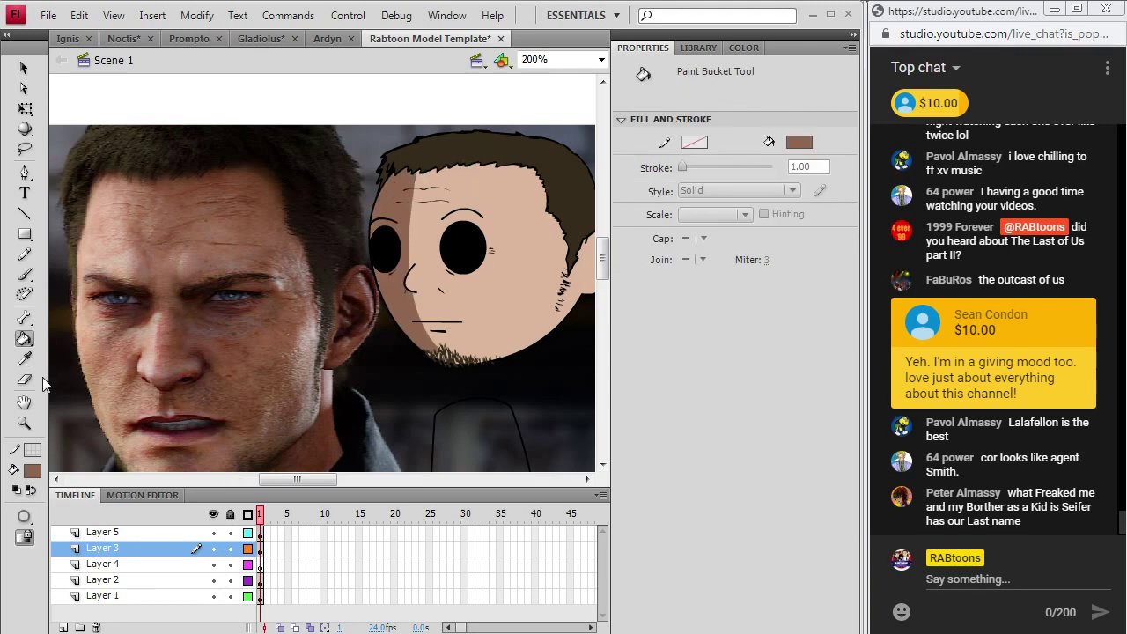
# - Refill the face's shadow side with a darker shade of the drawn skin tone, RGB 208, 160, 125
pyautogui.click(24, 358)
pyautogui.click(480, 287)
pyautogui.click(33, 471)
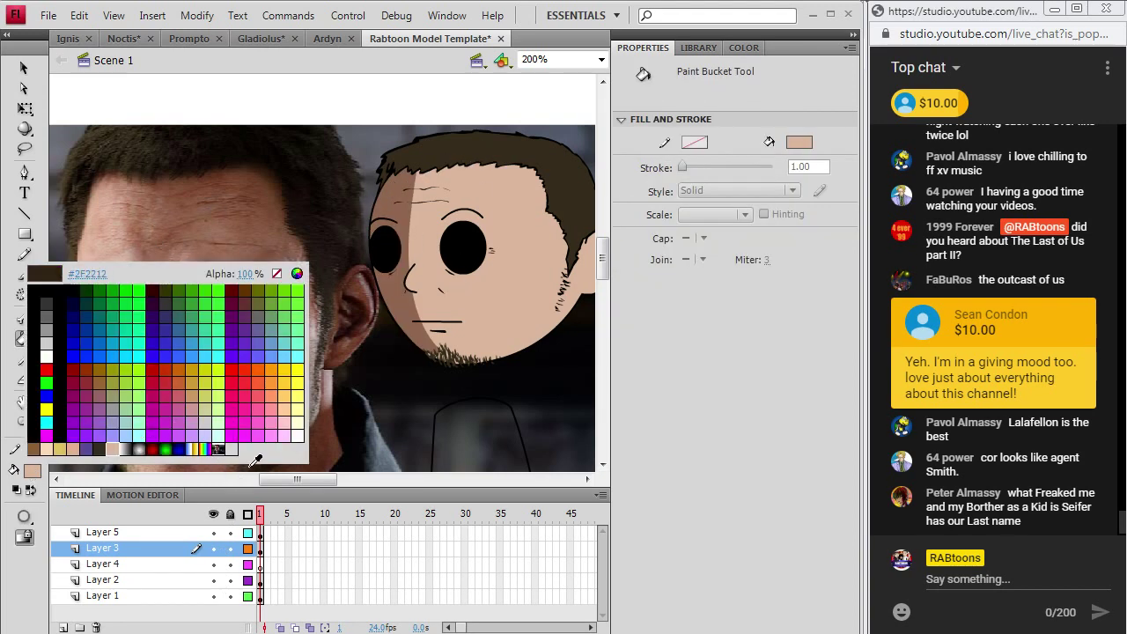
pyautogui.click(298, 271)
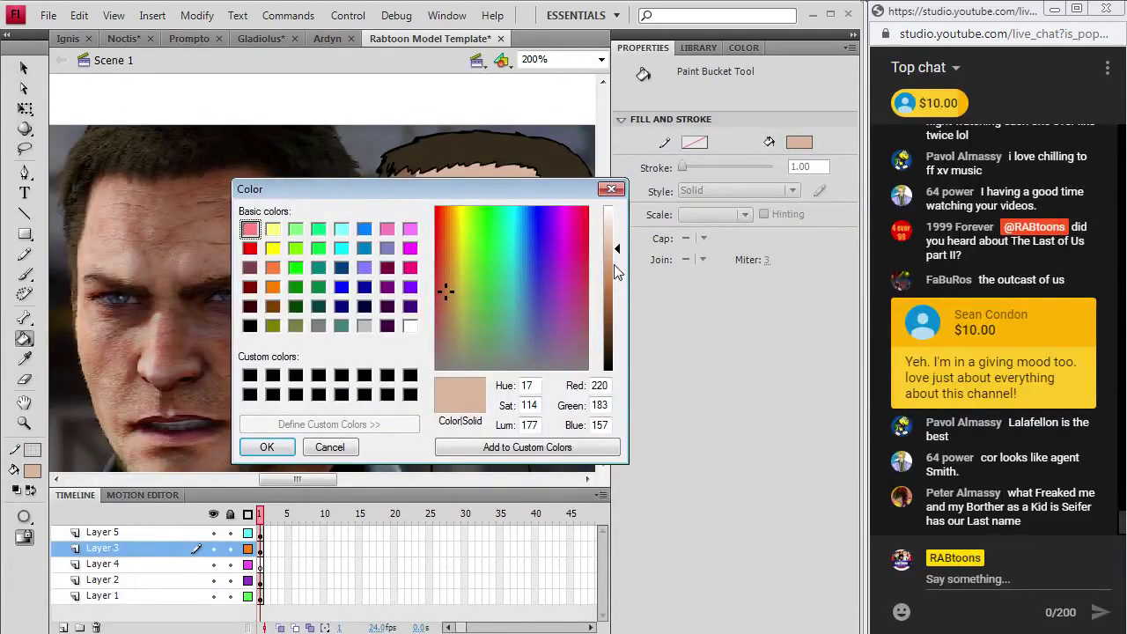
pyautogui.click(280, 446)
pyautogui.click(392, 304)
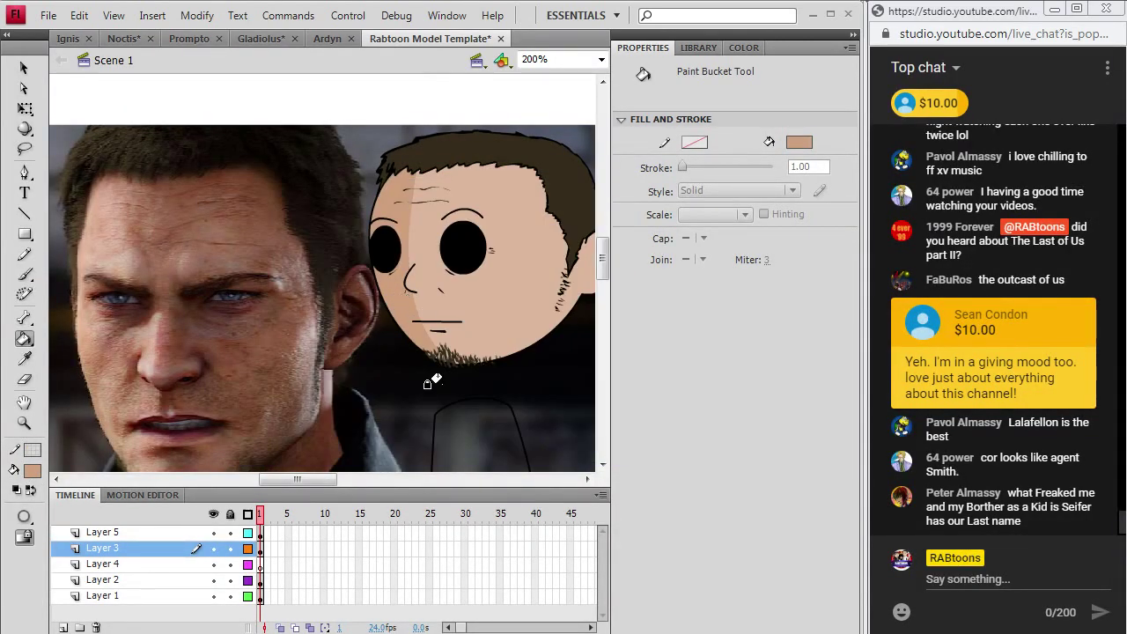
# - Darken the shadow skin tone further in the colour picker and refill the face's shadow side with it
pyautogui.click(32, 471)
pyautogui.click(298, 270)
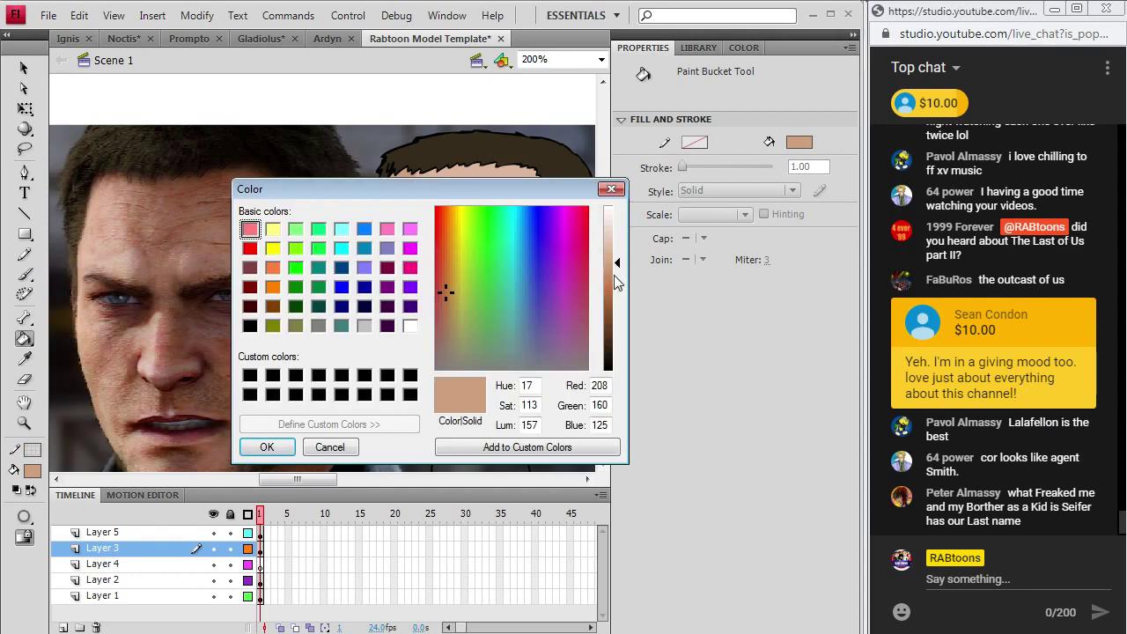
pyautogui.click(617, 282)
pyautogui.click(267, 446)
pyautogui.click(398, 291)
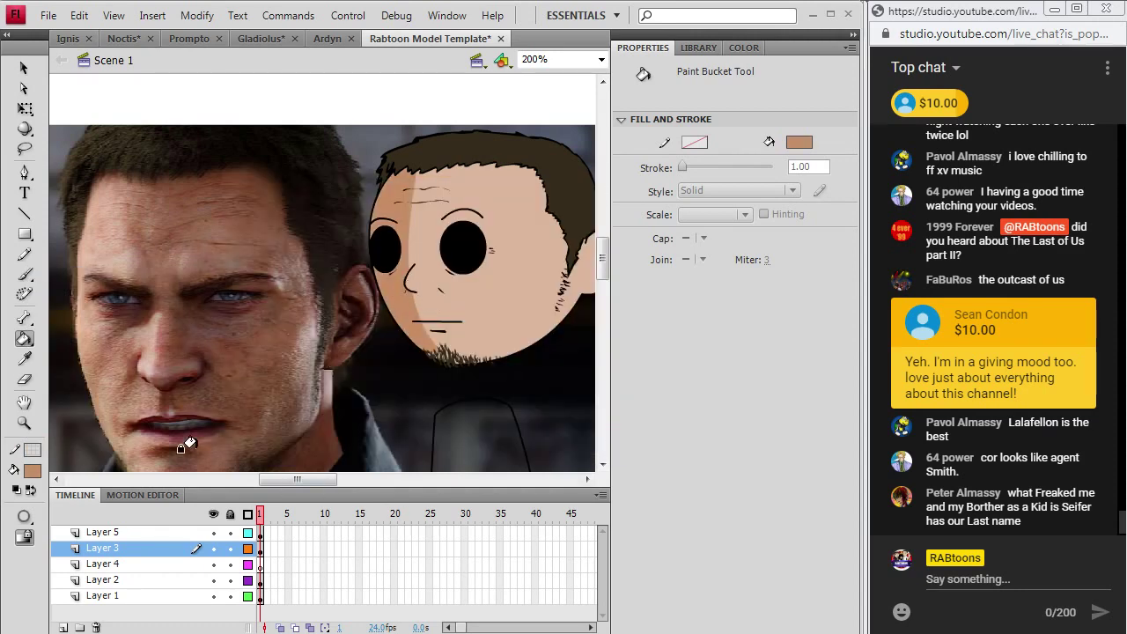
# - Extend the shadow boundary through the hair on Layer 5 and fill its shadow side with a darker shade of the hair brown
pyautogui.click(23, 358)
pyautogui.click(446, 137)
pyautogui.click(25, 254)
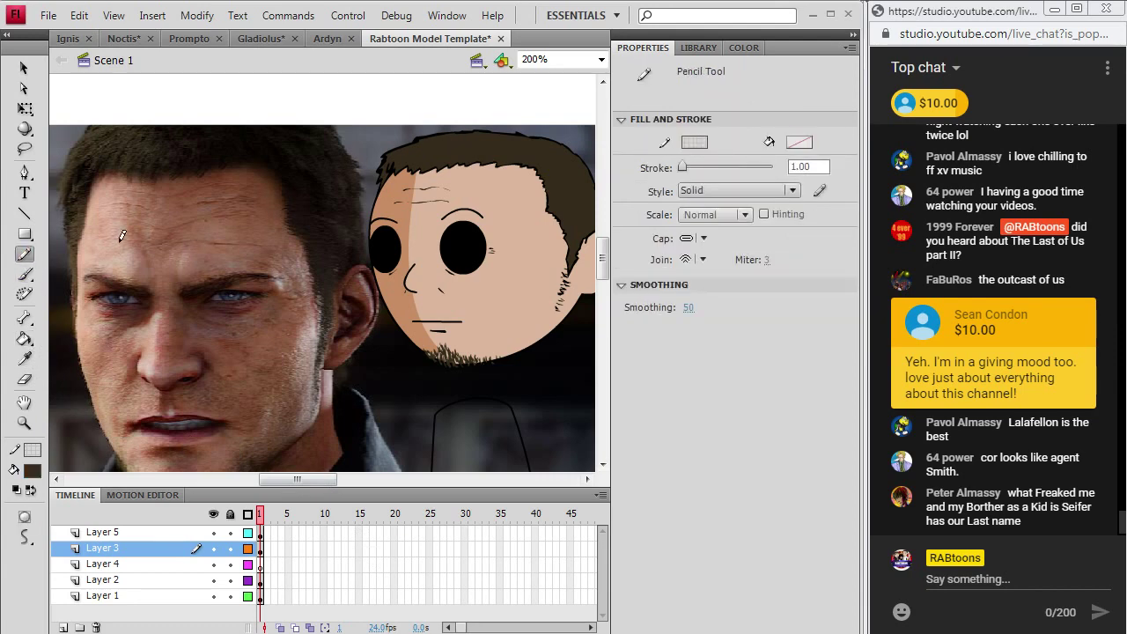
pyautogui.click(260, 533)
pyautogui.click(423, 169)
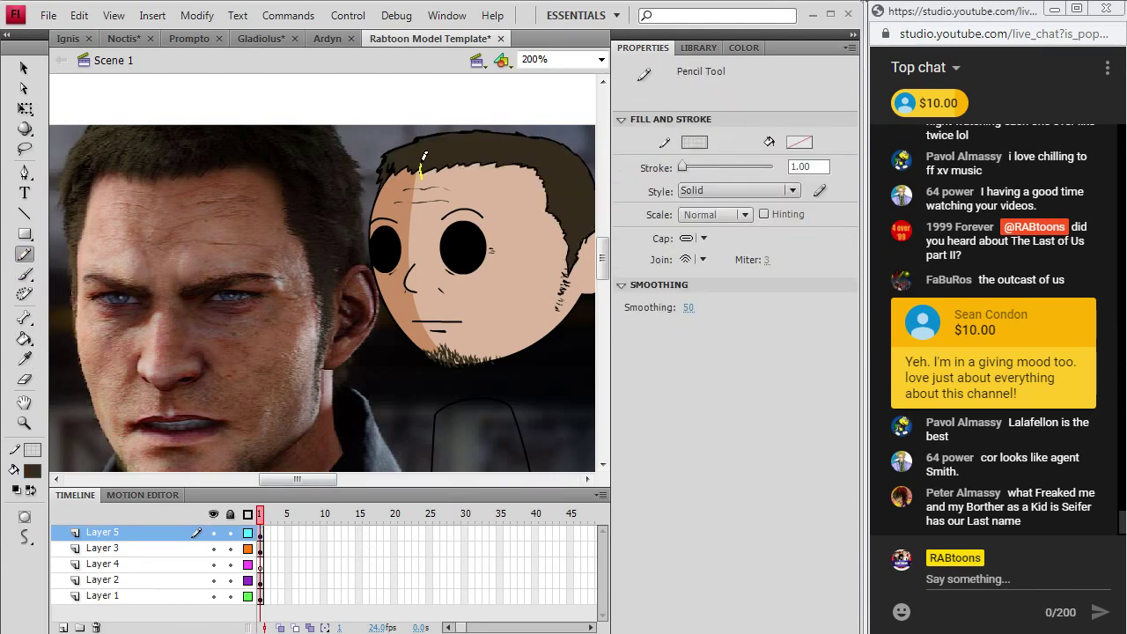
pyautogui.press('k')
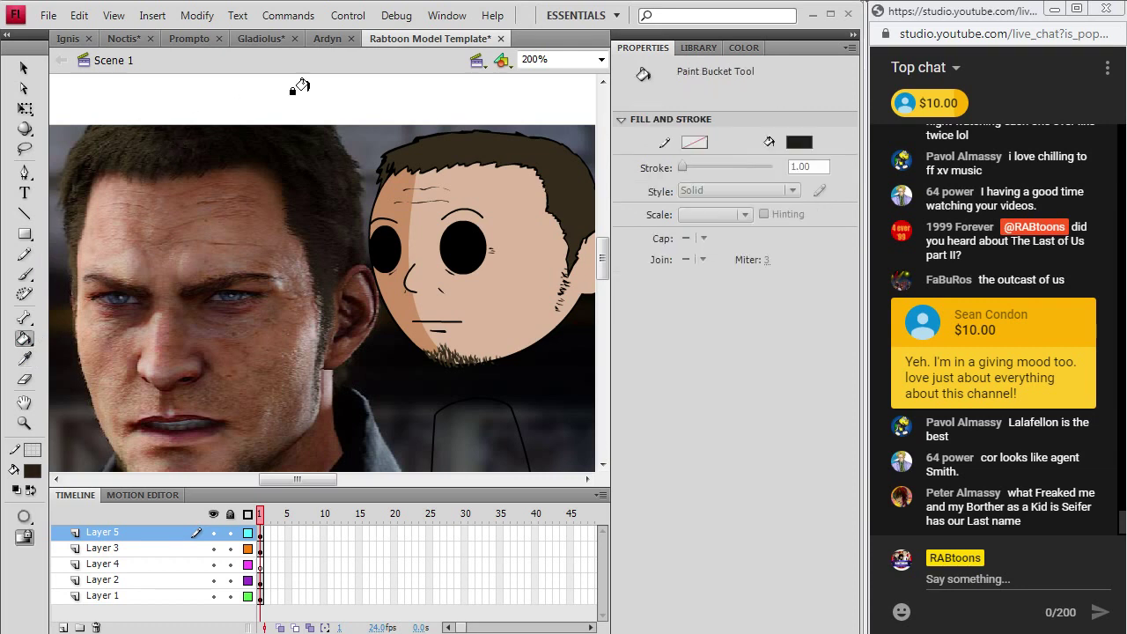
pyautogui.click(388, 144)
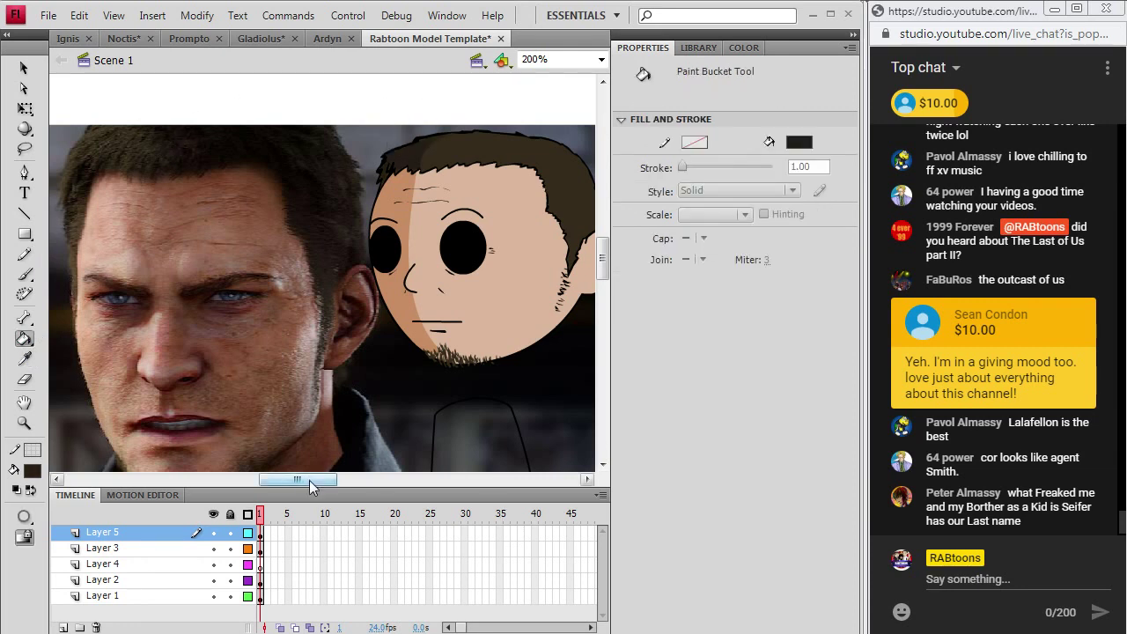
# - Delete the reference photo from Layer 1 and save the document
pyautogui.moveTo(310, 481); pyautogui.dragTo(313, 484)
pyautogui.press('v')
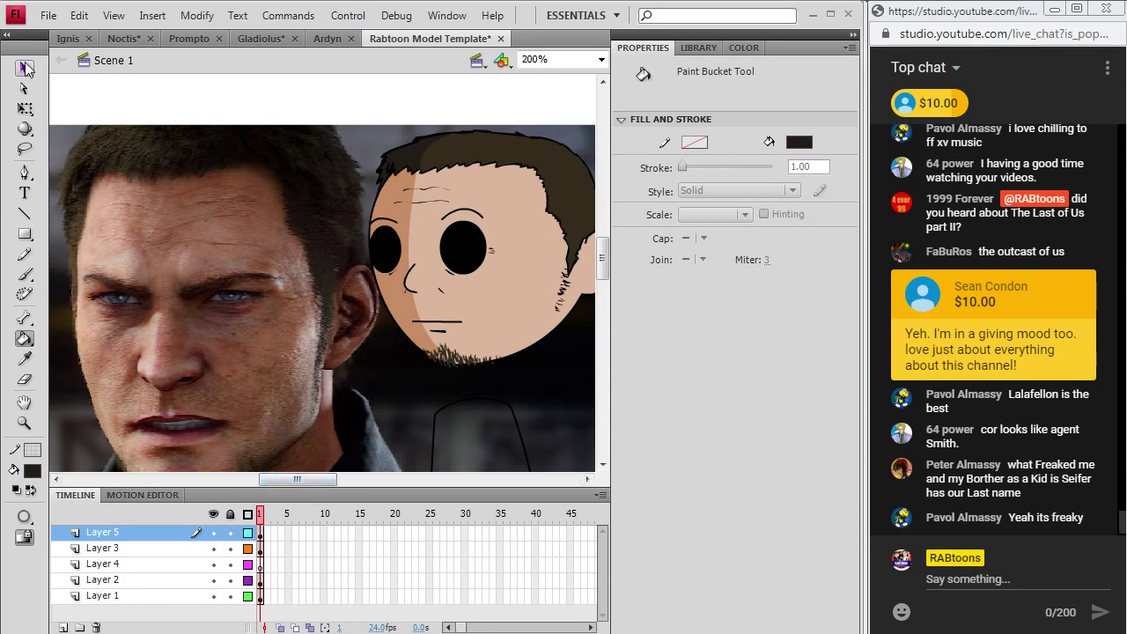
pyautogui.click(181, 288)
pyautogui.press('Delete')
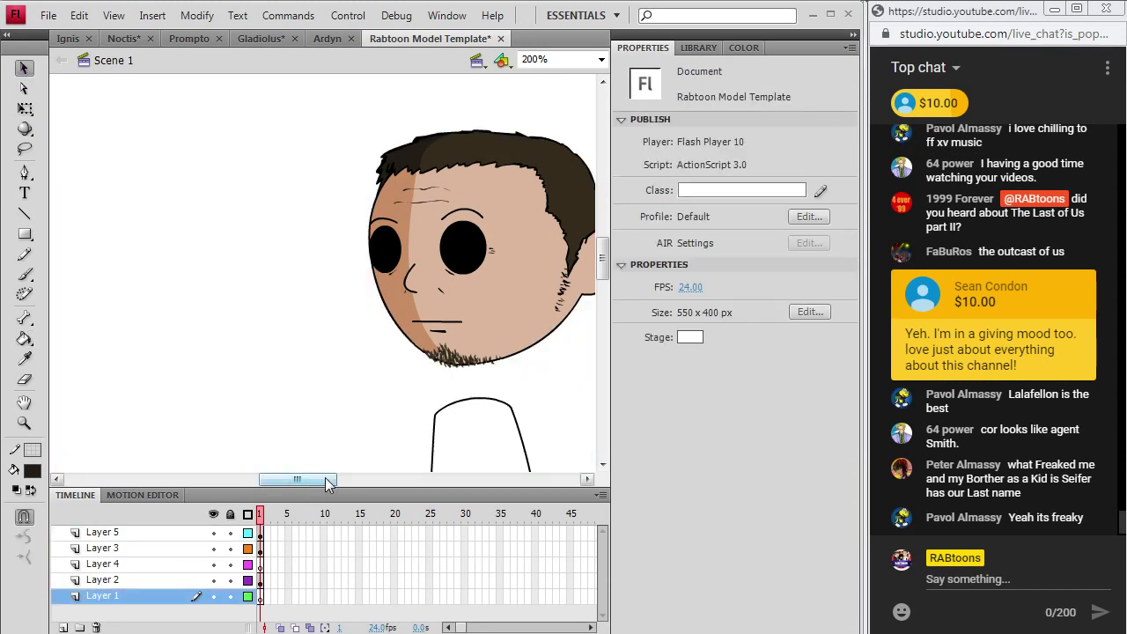
pyautogui.moveTo(325, 485); pyautogui.dragTo(340, 486)
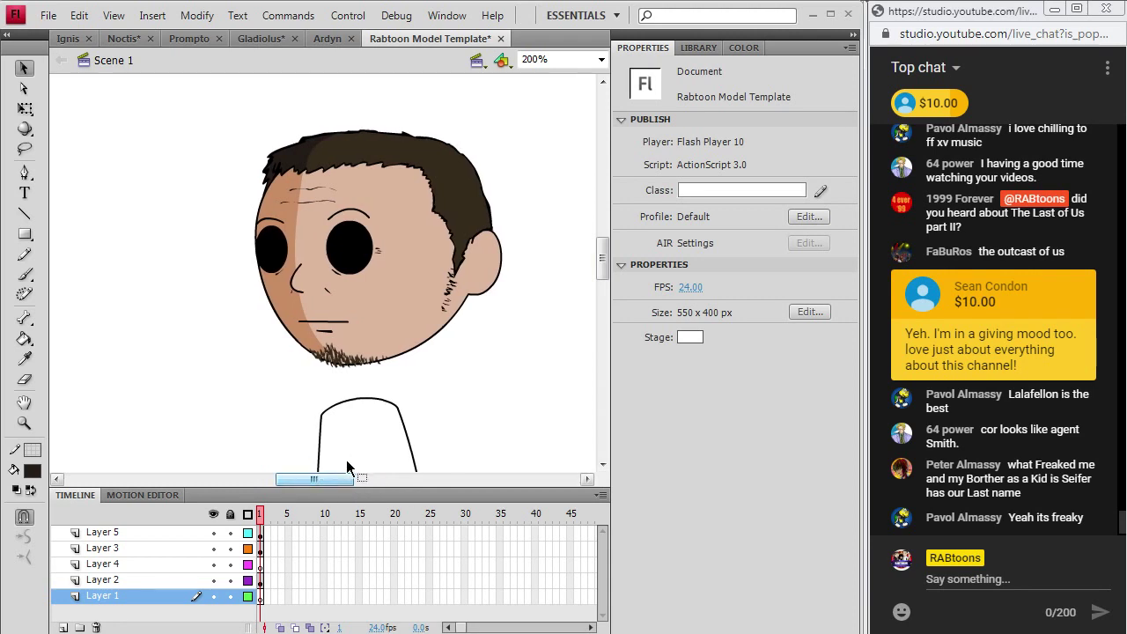
pyautogui.click(48, 15)
pyautogui.click(33, 164)
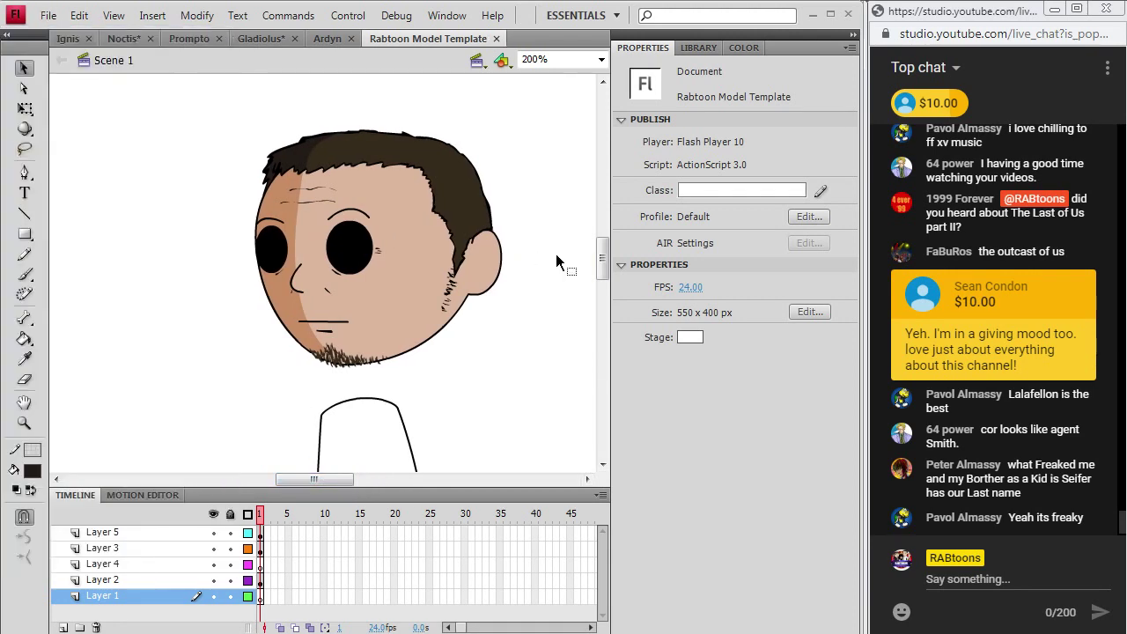
pyautogui.moveTo(600, 260); pyautogui.dragTo(604, 258)
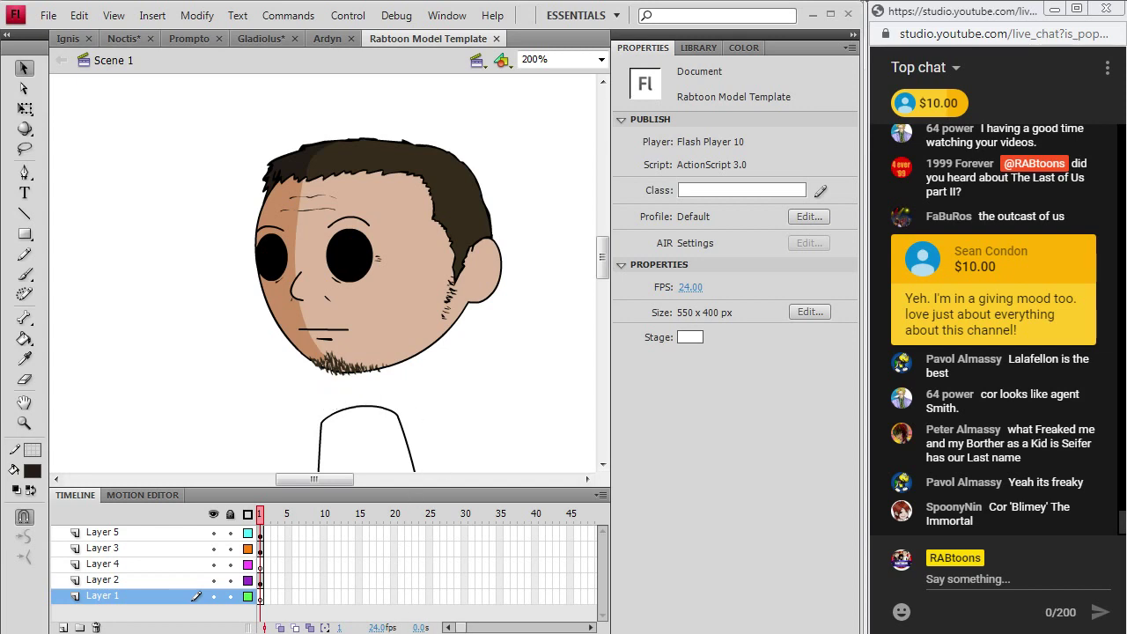
# - Switch to the browser and compare the full-body picture of Cor Leonis with the close-up face photo
pyautogui.hotkey('alt', 'Tab')
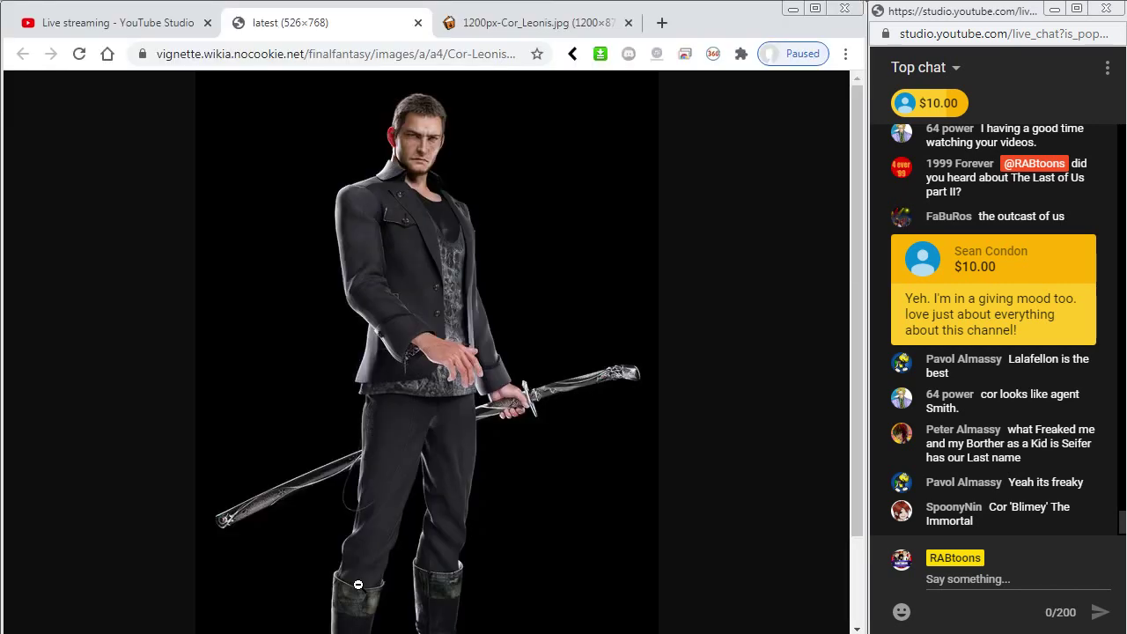
pyautogui.click(494, 26)
pyautogui.click(300, 22)
pyautogui.click(481, 24)
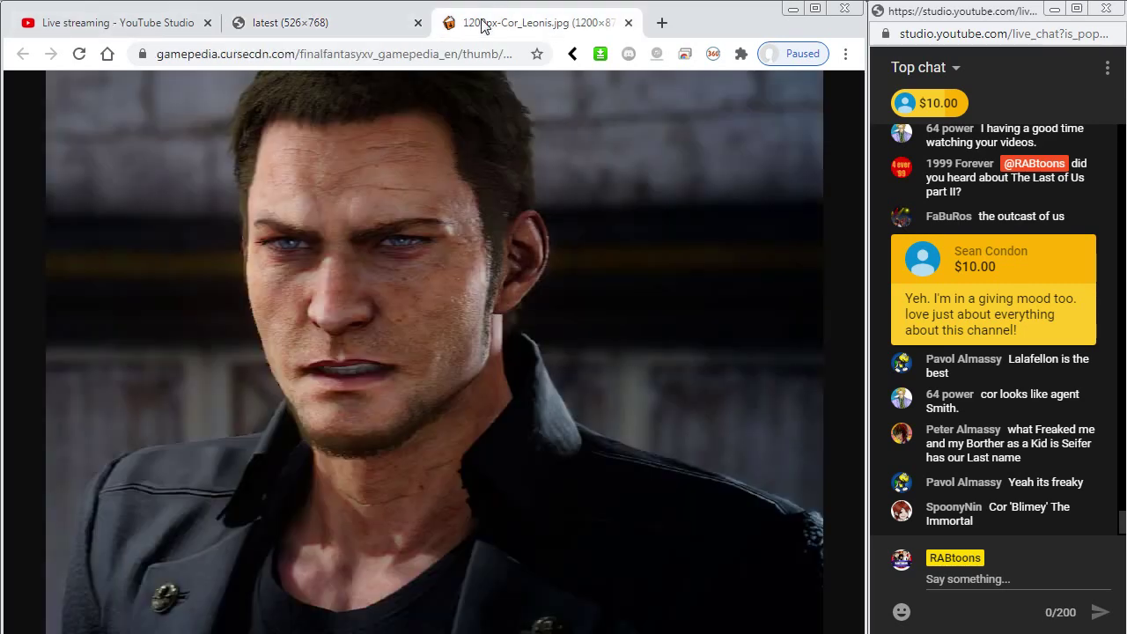
pyautogui.click(366, 24)
pyautogui.click(478, 24)
pyautogui.click(343, 23)
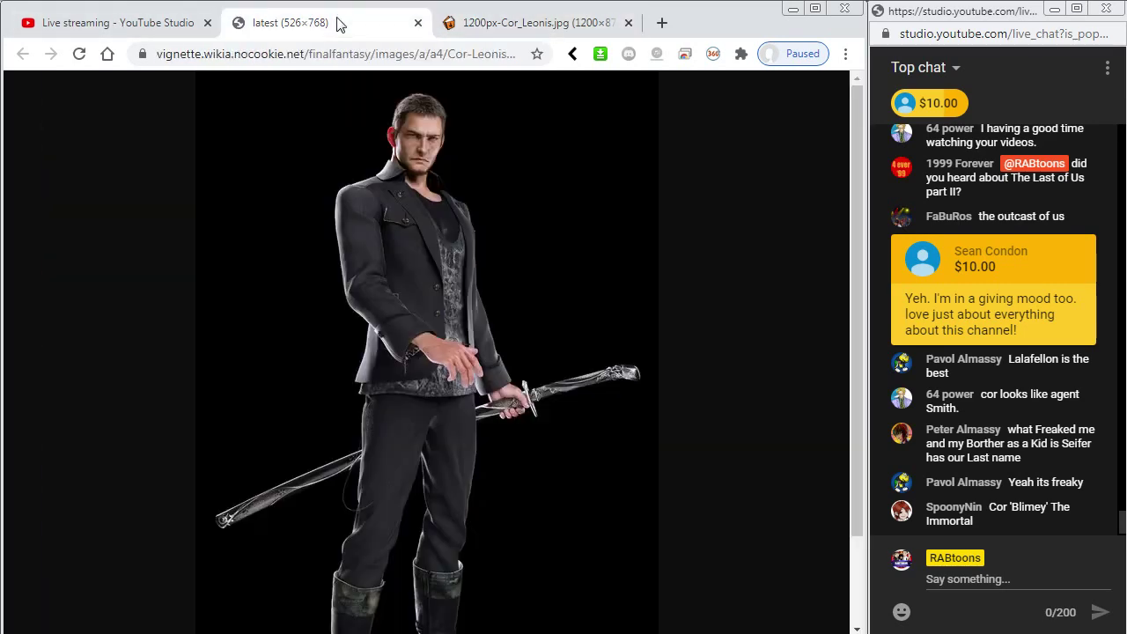
pyautogui.click(540, 23)
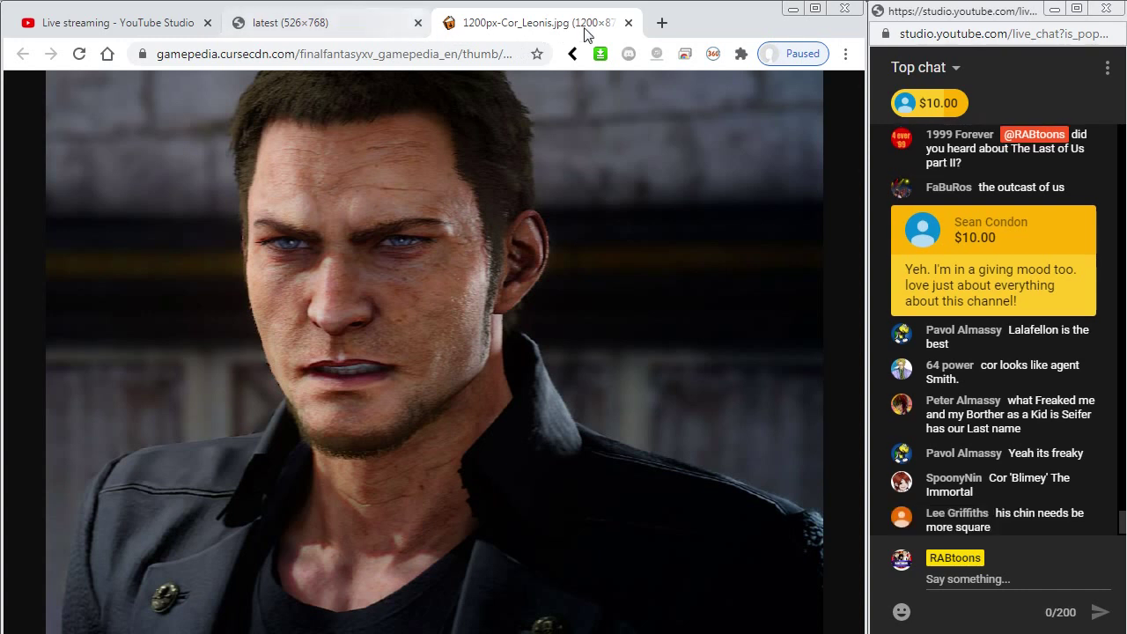
# - Close the close-up photo 1200px-Cor_Leonis.jpg and copy the full-body image of Cor Leonis
pyautogui.click(628, 22)
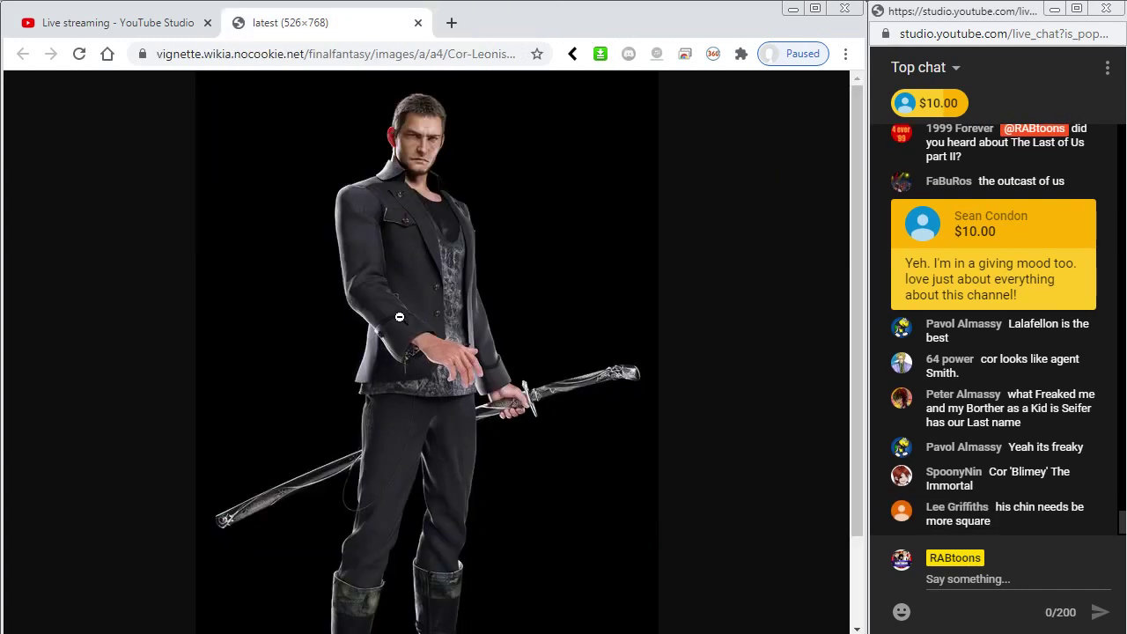
pyautogui.click(401, 214)
pyautogui.click(444, 209)
pyautogui.rightClick(445, 208)
pyautogui.click(492, 269)
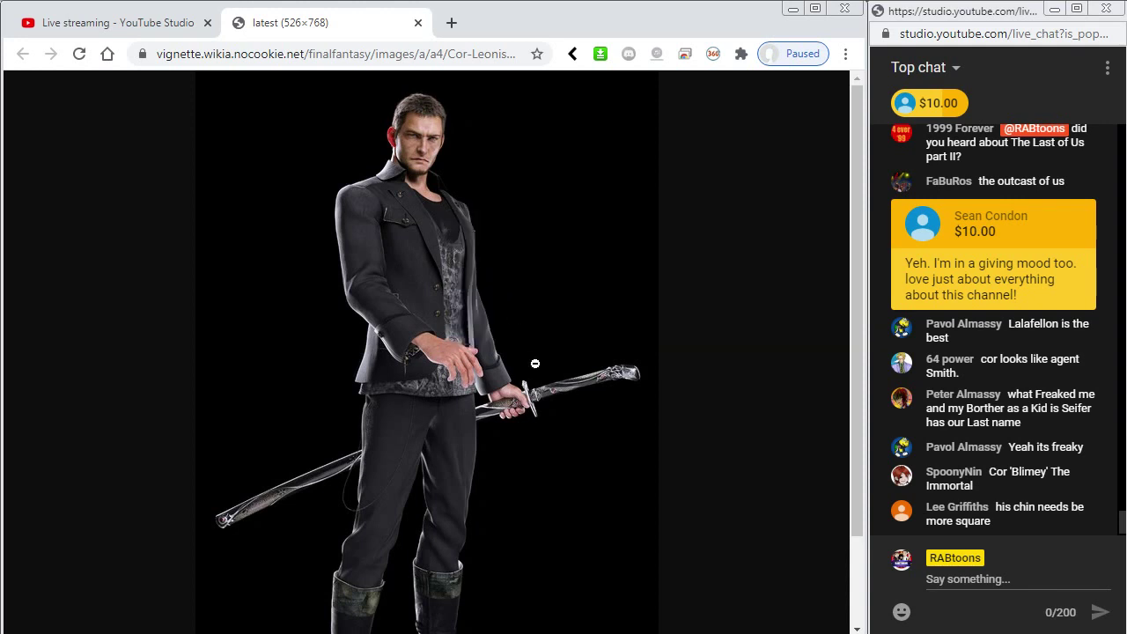
# - Switch back to Flash and paste the copied full-body picture of Cor Leonis onto Layer 1
pyautogui.click(596, 630)
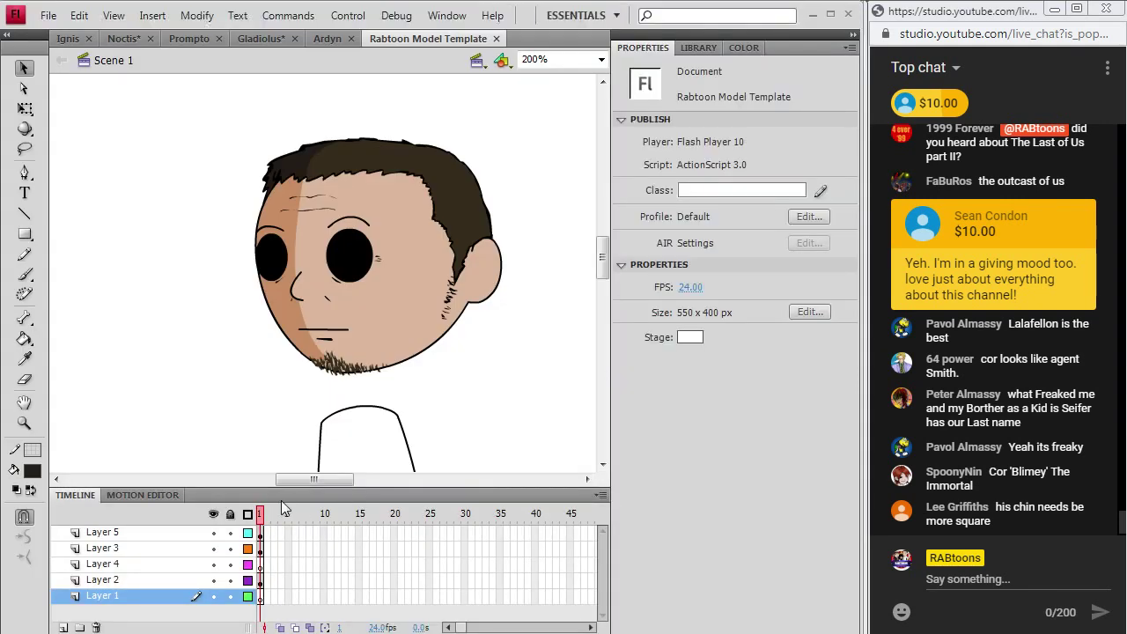
pyautogui.moveTo(314, 480)
pyautogui.mouseDown()
pyautogui.moveTo(304, 480)
pyautogui.moveTo(314, 480)
pyautogui.mouseUp()
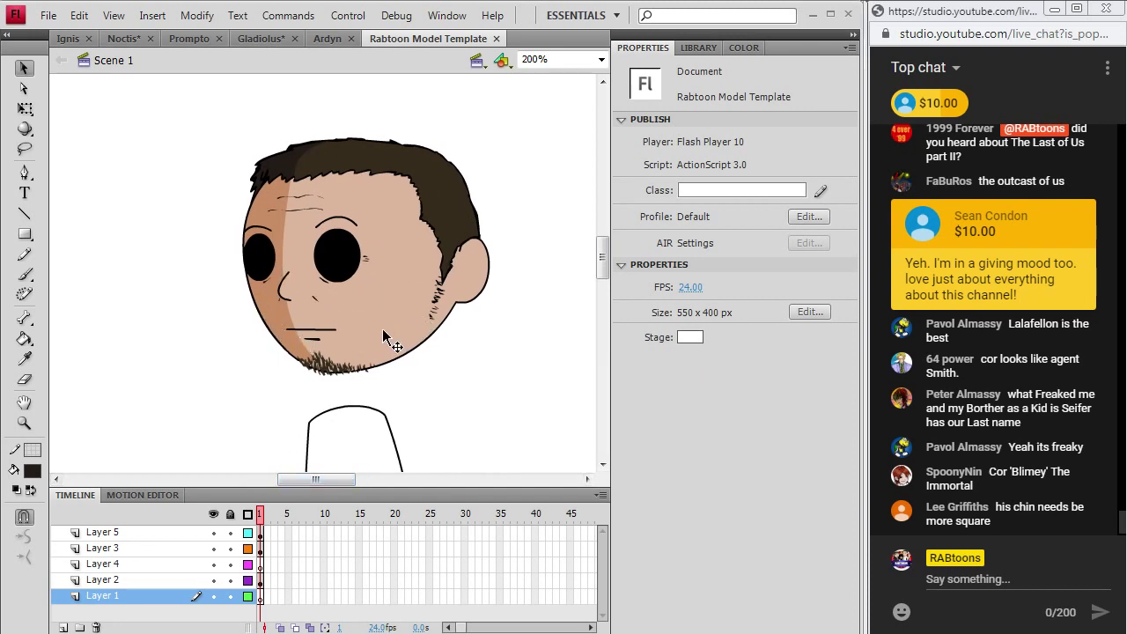
pyautogui.click(259, 597)
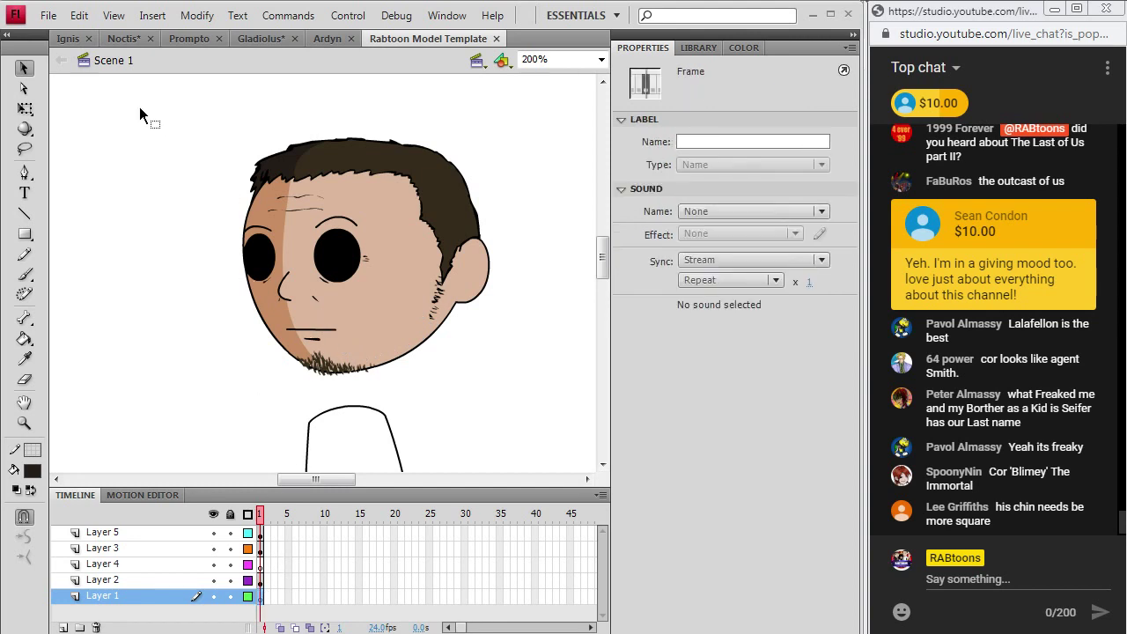
pyautogui.click(79, 15)
pyautogui.click(69, 123)
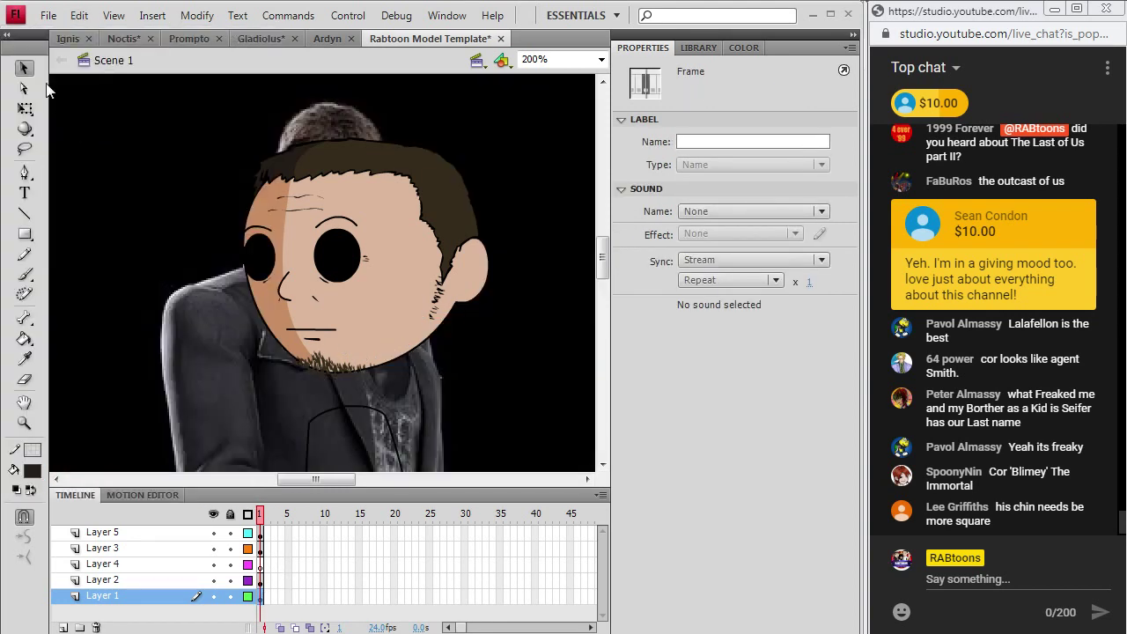
# - Move the pasted reference picture so that the figure's face and jacket sit to the left of the blank body outline
pyautogui.moveTo(142, 256); pyautogui.dragTo(53, 283)
pyautogui.moveTo(200, 394); pyautogui.dragTo(167, 393)
pyautogui.scroll(-5, 155, 351)
pyautogui.scroll(-3, 154, 344)
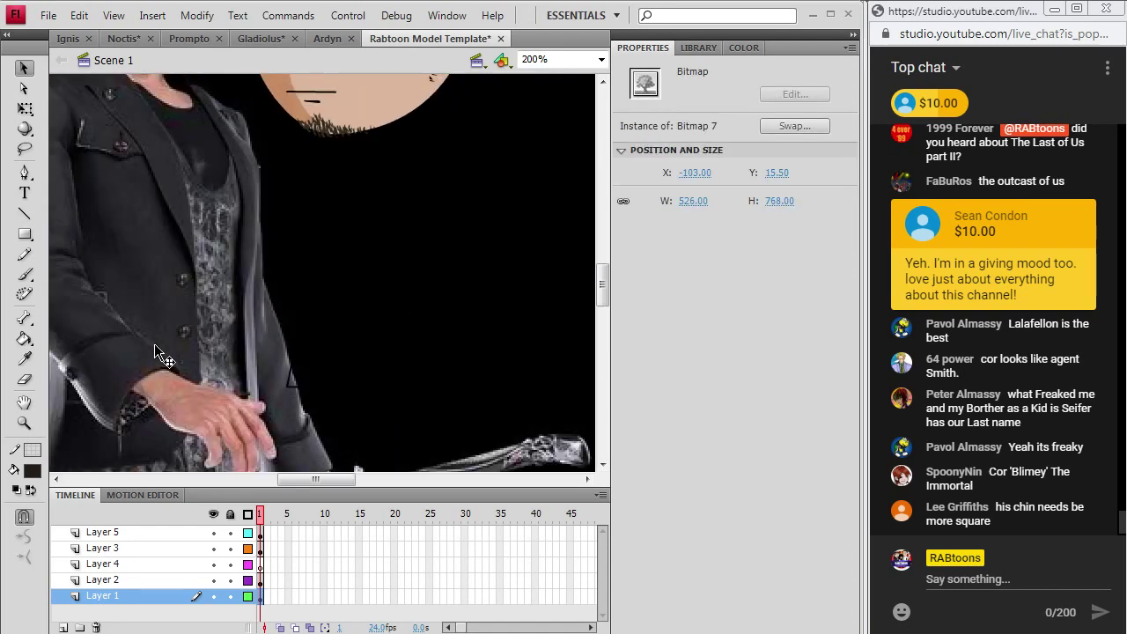
pyautogui.moveTo(154, 343); pyautogui.dragTo(216, 342)
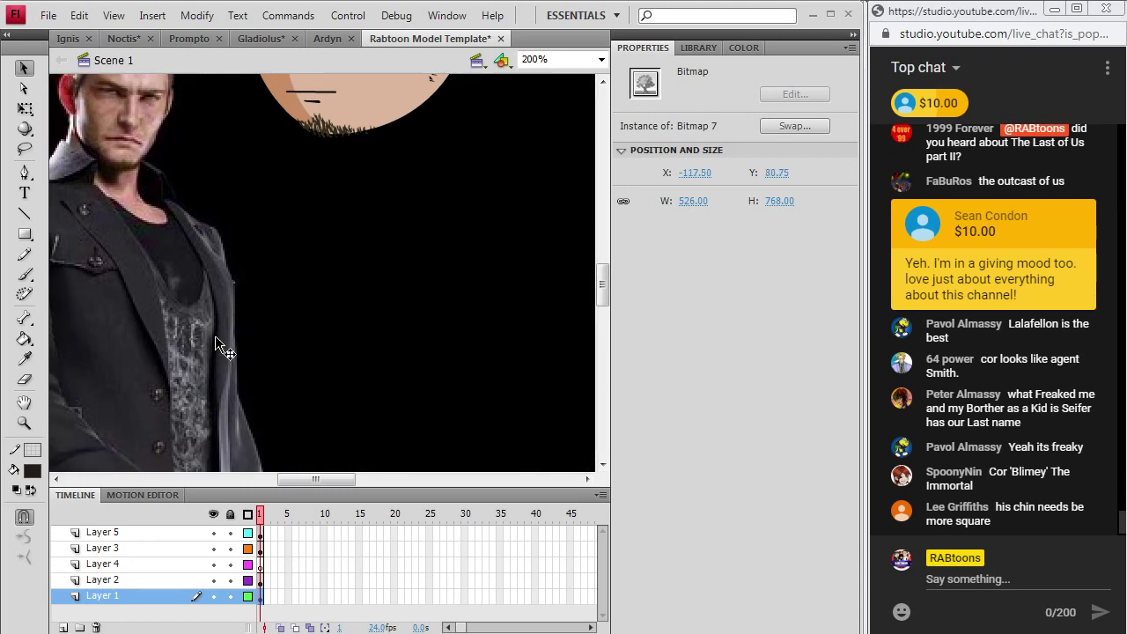
pyautogui.moveTo(315, 480); pyautogui.dragTo(321, 480)
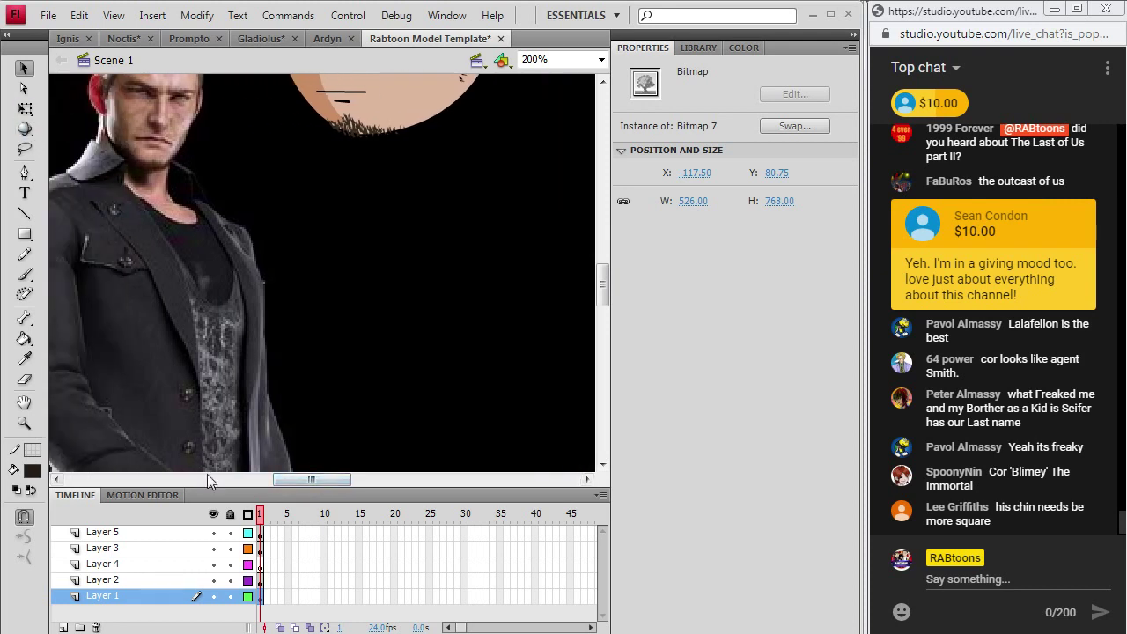
# - Recolour the body outline on Layer 2 yellow so that it stands out against the black reference background
pyautogui.click(261, 579)
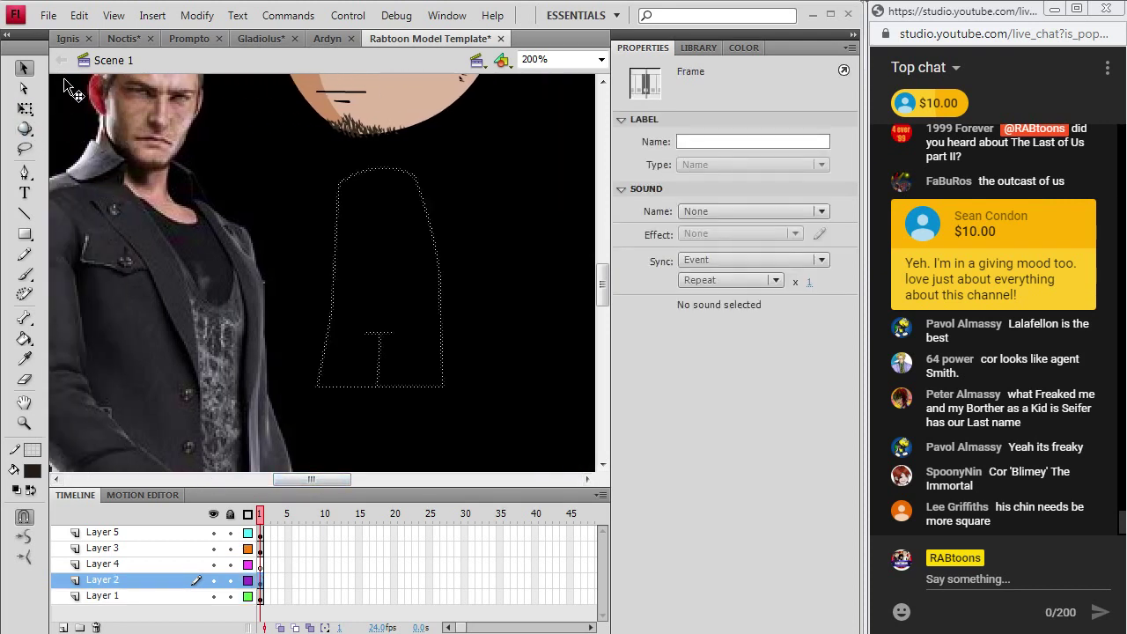
pyautogui.click(33, 451)
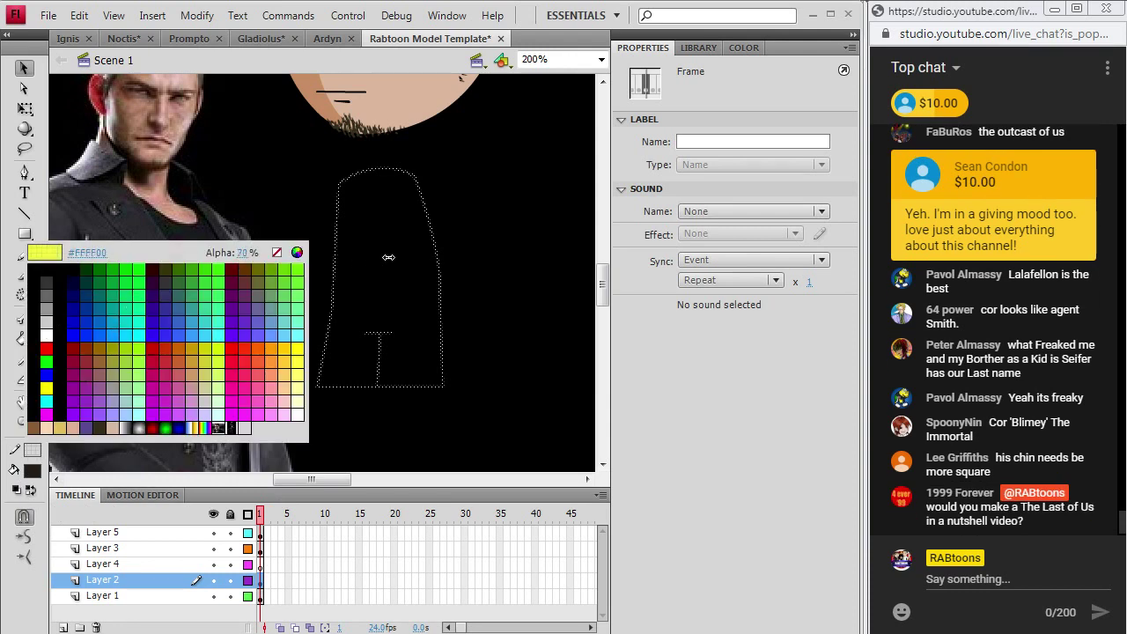
pyautogui.click(528, 272)
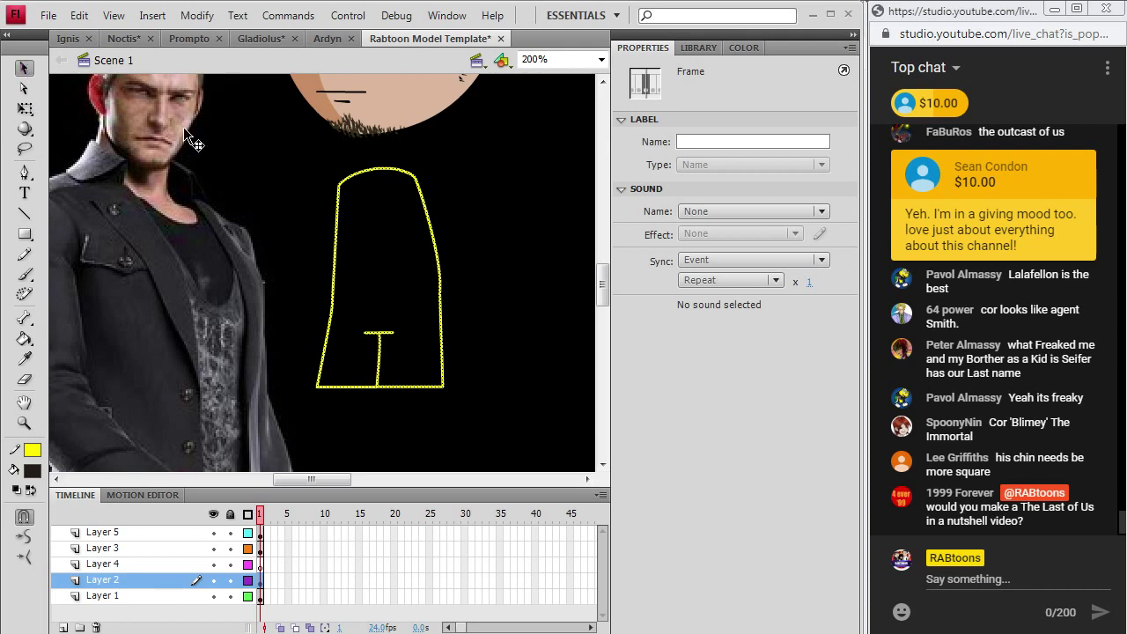
pyautogui.click(520, 238)
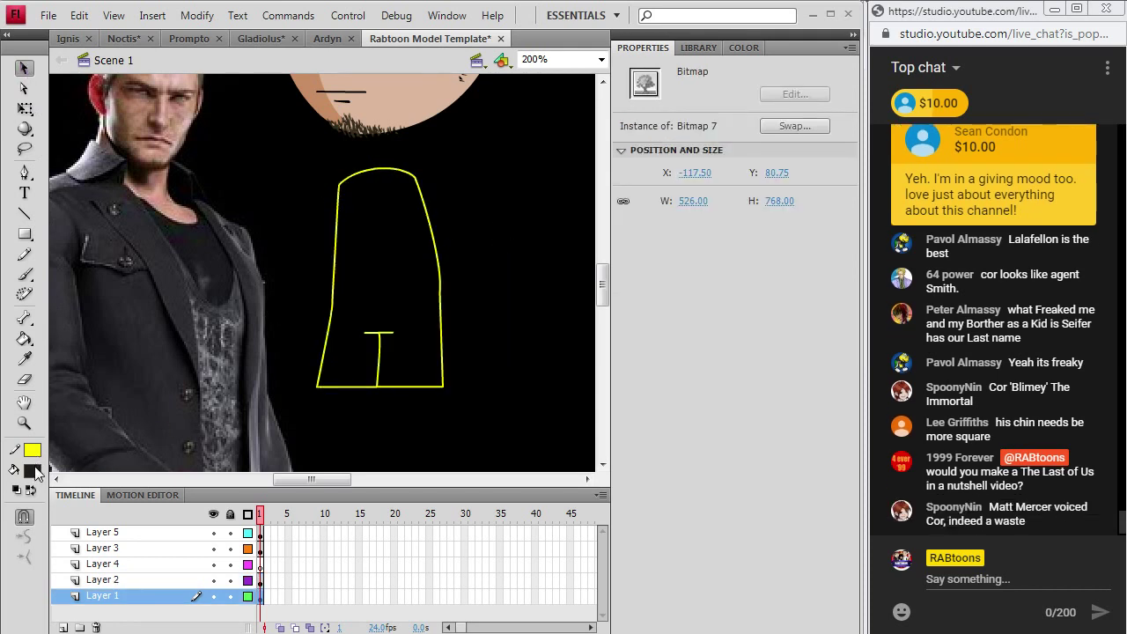
pyautogui.click(214, 582)
pyautogui.click(214, 581)
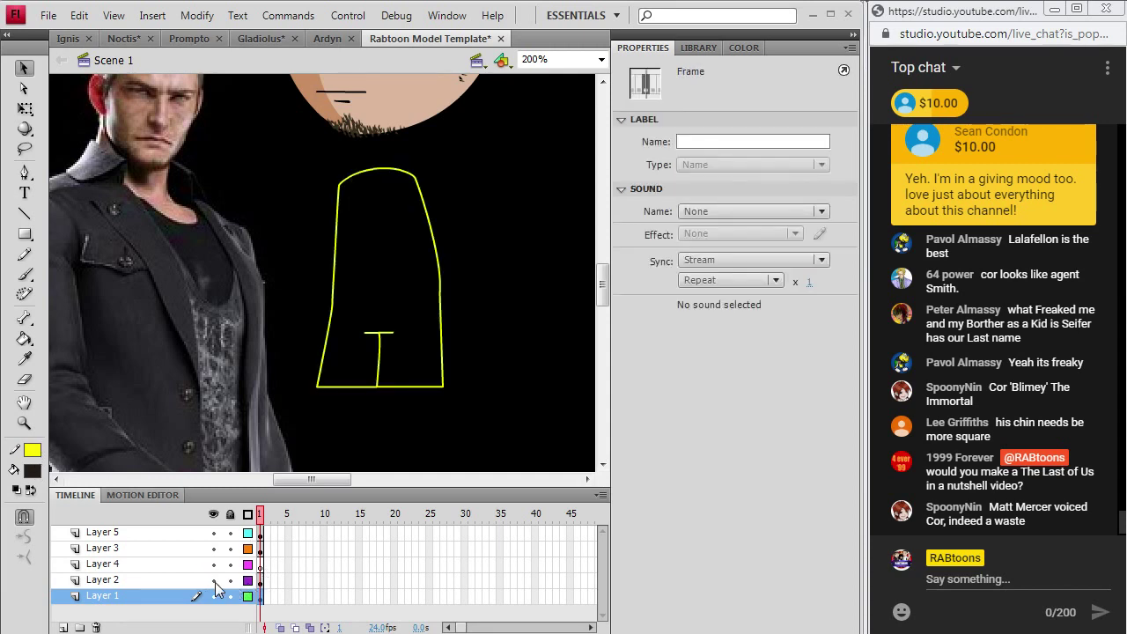
# - Make Layer 4 the drawing layer and set the Brush tool's fill colour to white
pyautogui.click(262, 564)
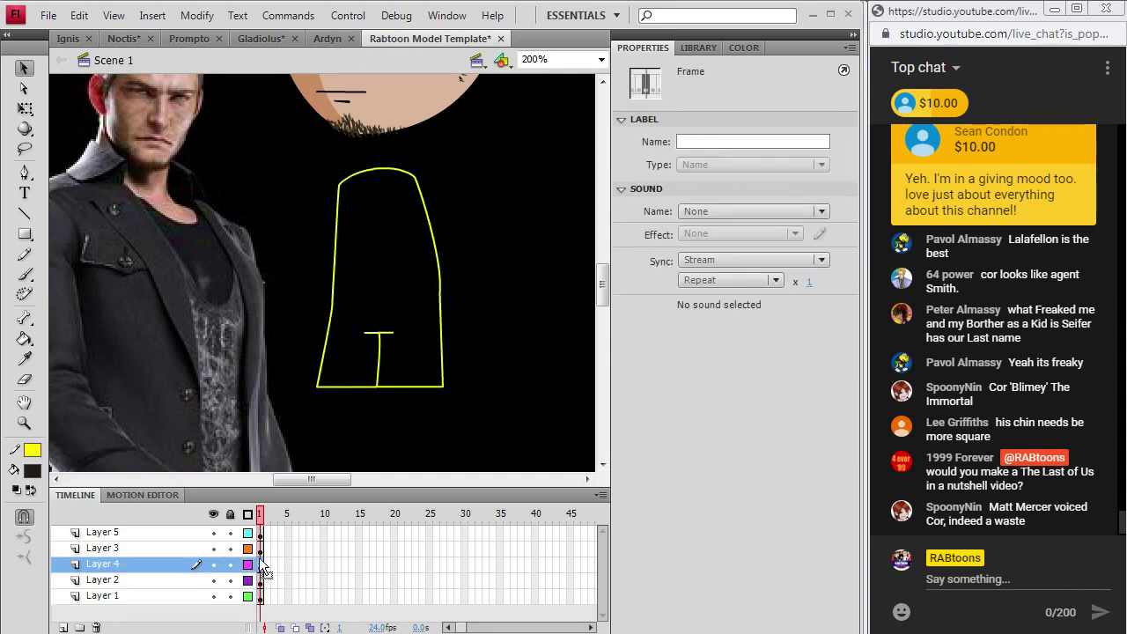
pyautogui.click(270, 482)
pyautogui.moveTo(291, 490); pyautogui.dragTo(288, 490)
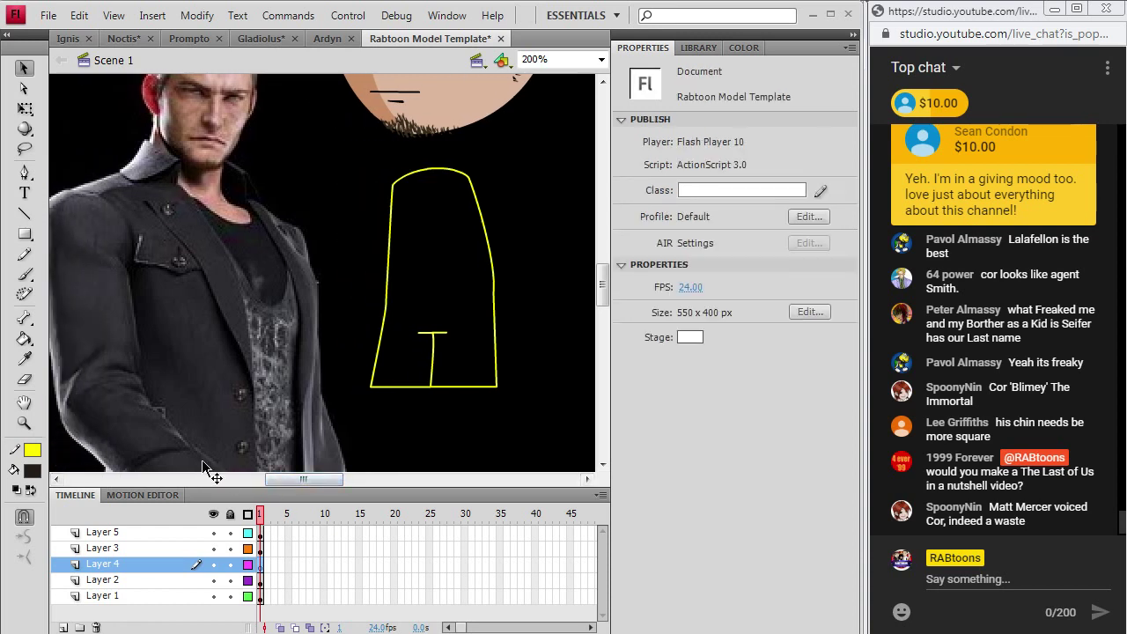
pyautogui.click(27, 276)
pyautogui.click(35, 450)
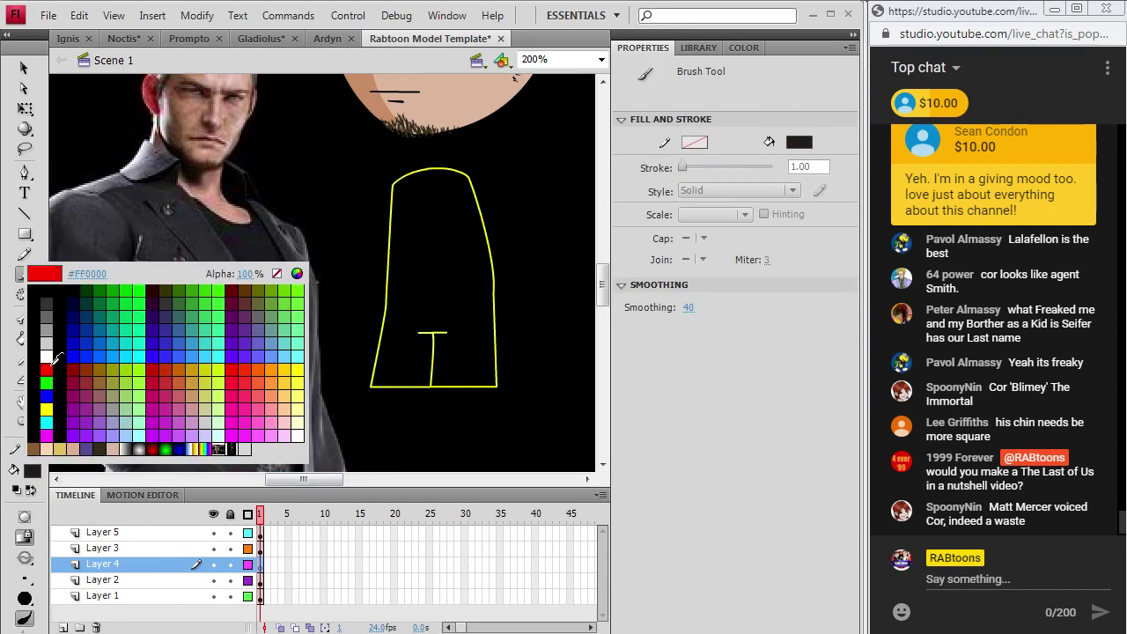
pyautogui.click(48, 356)
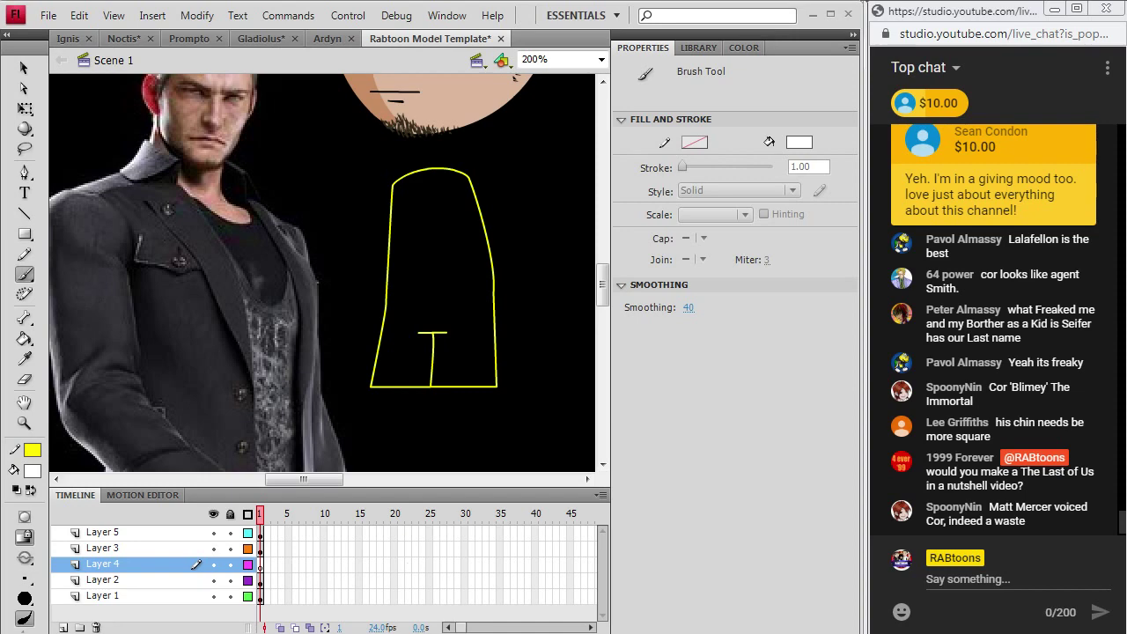
# - Switch to the browser to examine the outfit in the full-body picture of Cor Leonis, and return to Flash
pyautogui.hotkey('alt', 'Tab')
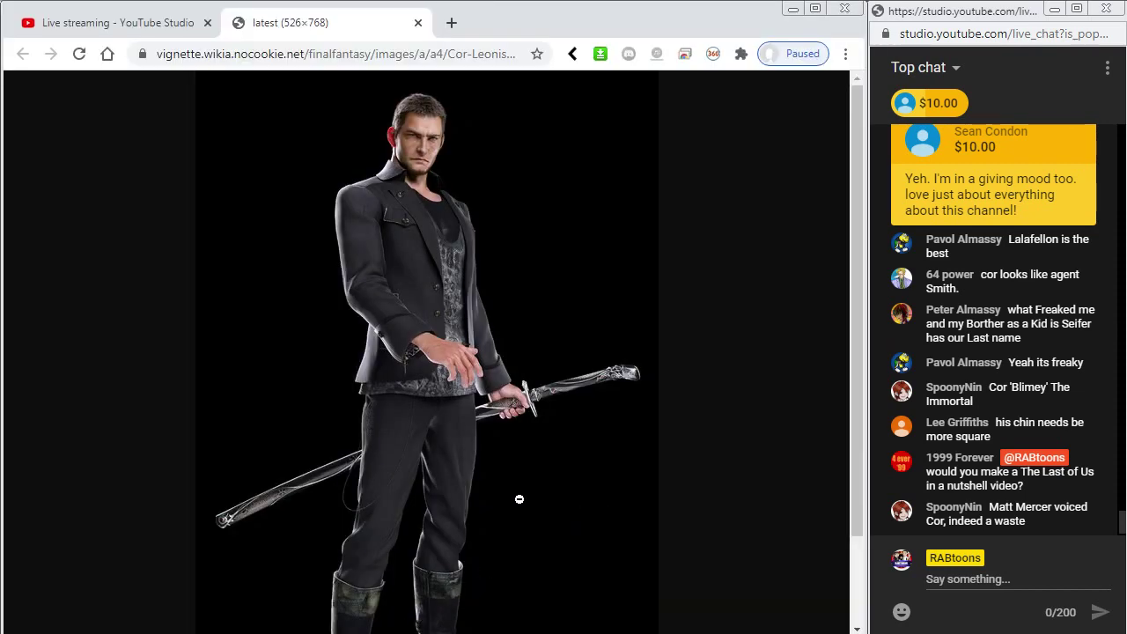
pyautogui.click(468, 325)
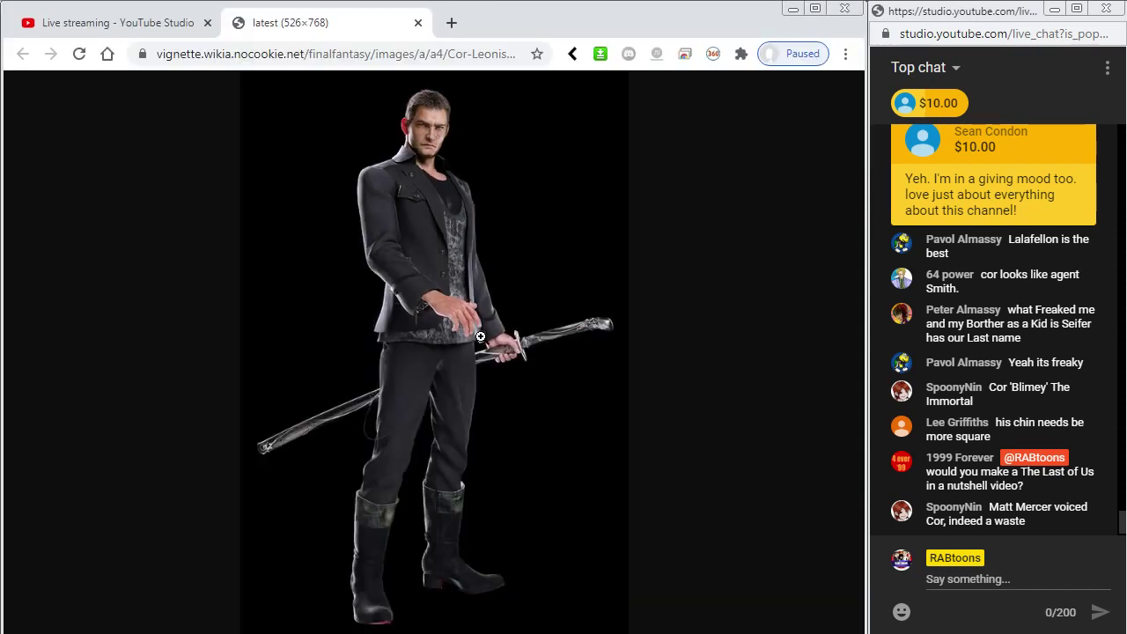
pyautogui.click(480, 337)
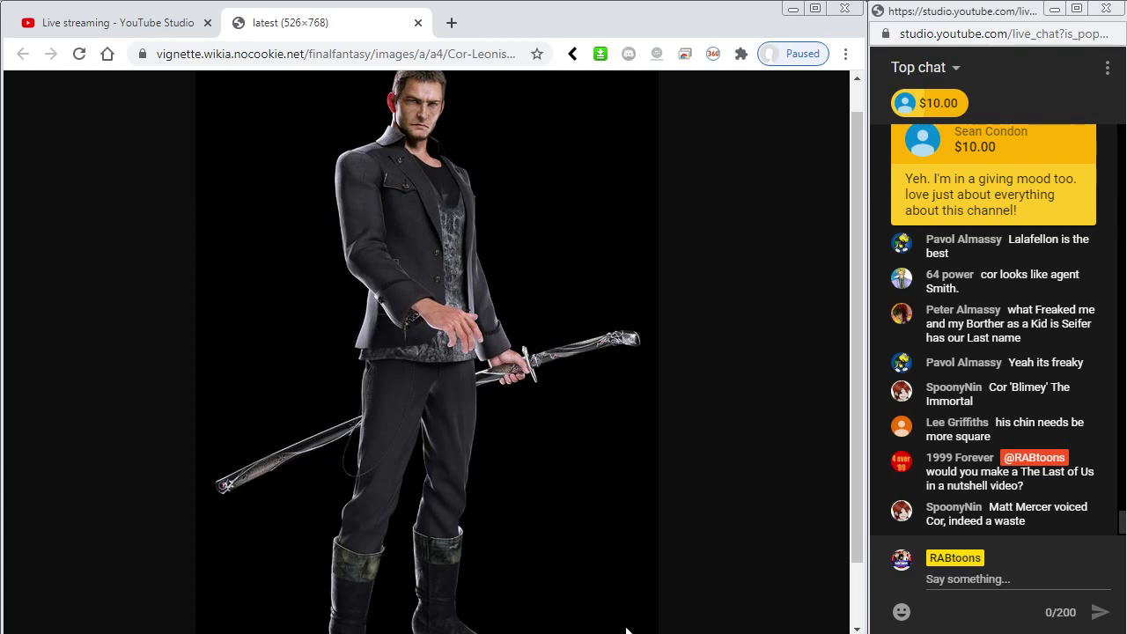
pyautogui.hotkey('alt', 'Tab')
pyautogui.hotkey('alt', 'Tab')
pyautogui.hotkey('alt', 'Tab')
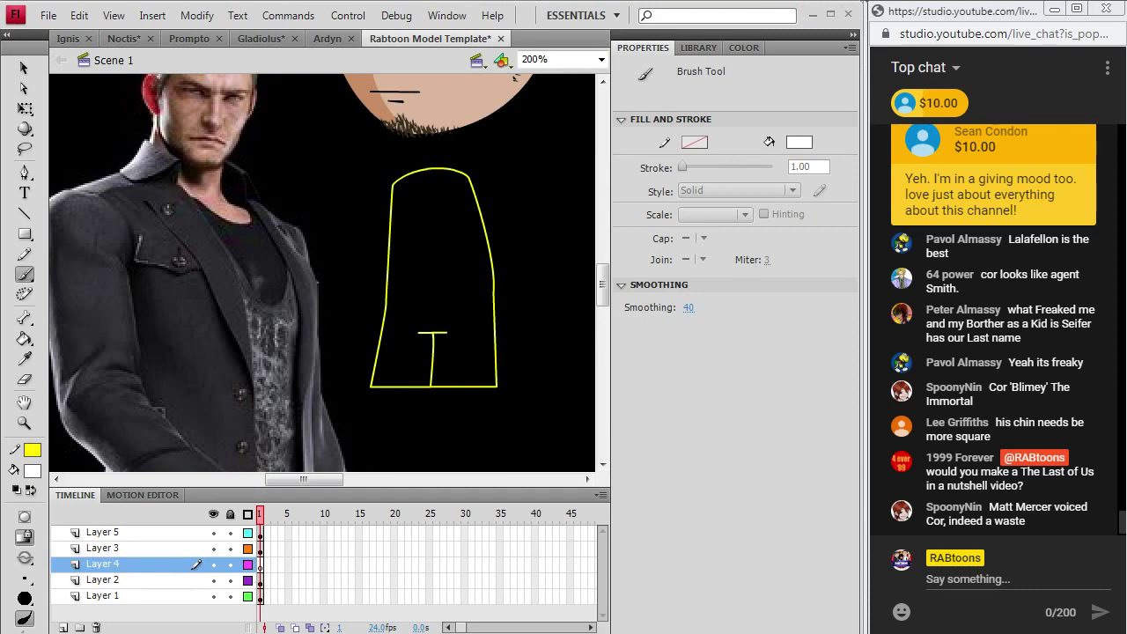
pyautogui.hotkey('alt', 'Tab')
pyautogui.hotkey('alt', 'Tab')
# - Brush the two open front panels of the jacket with their raised collar in white over the body outline on Layer 4
pyautogui.hscroll(-3, 317, 453)
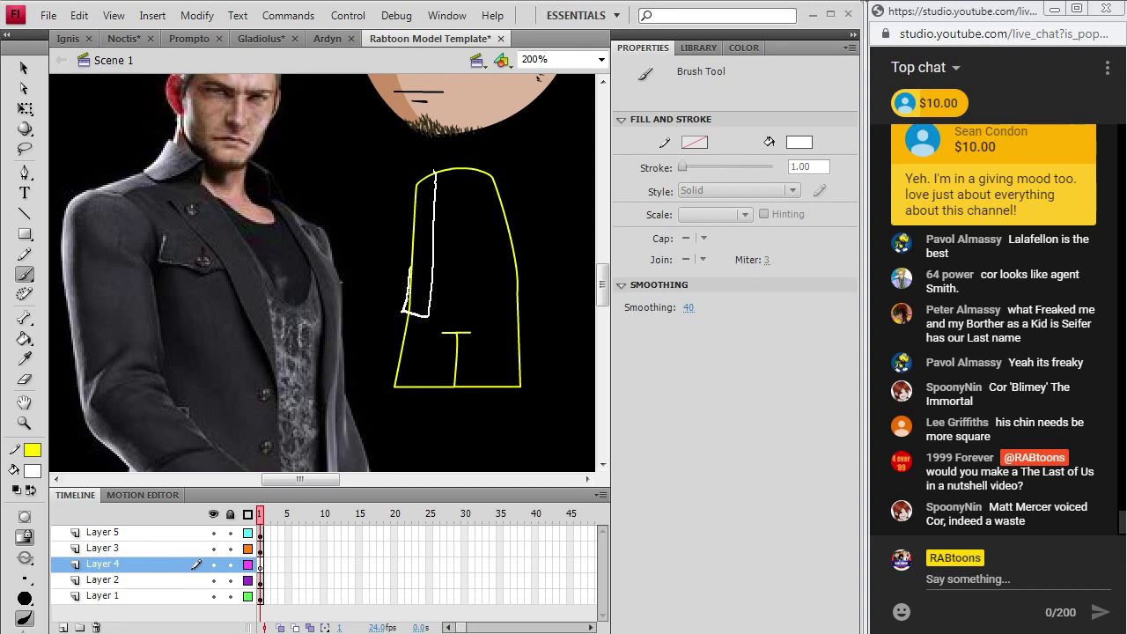
pyautogui.moveTo(403, 310); pyautogui.dragTo(416, 181)
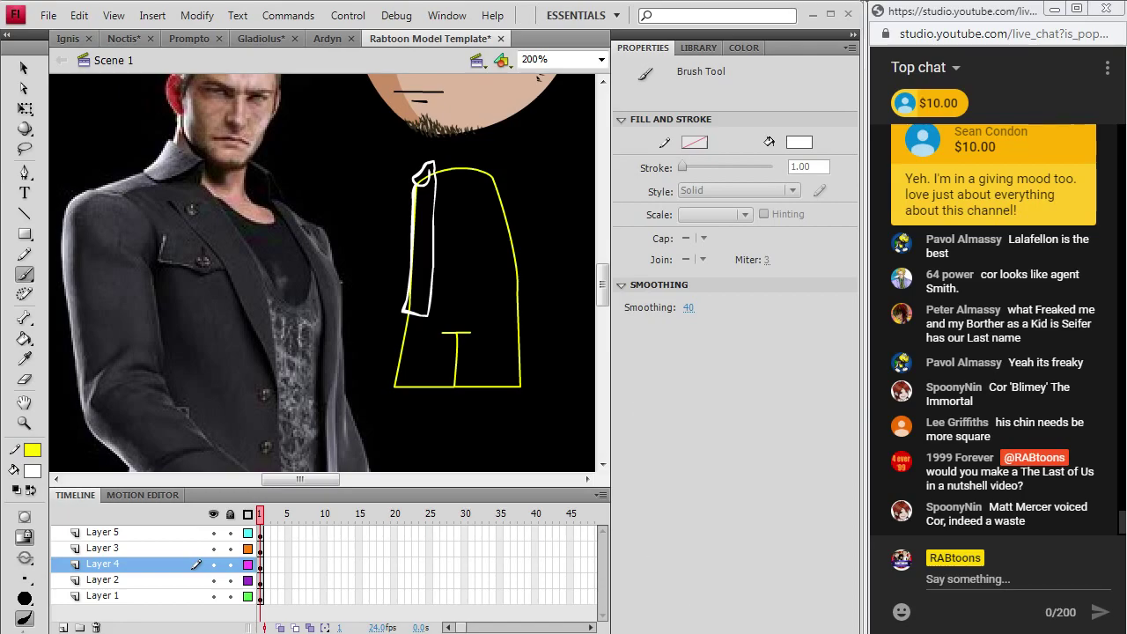
pyautogui.hotkey('alt', 'Tab')
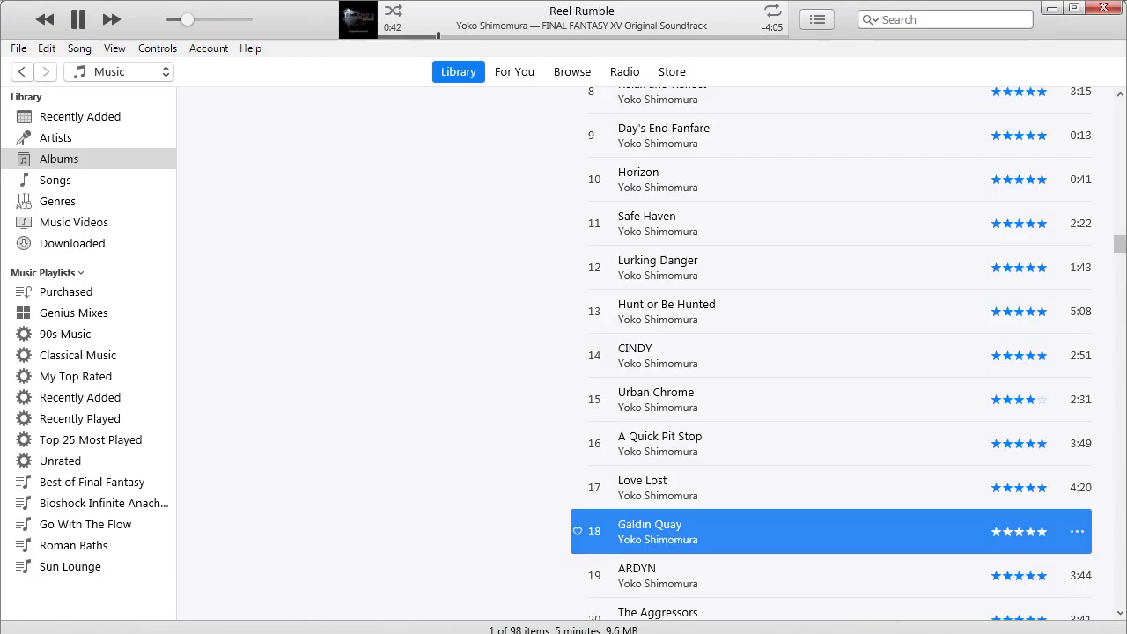
pyautogui.hotkey('alt', 'Tab')
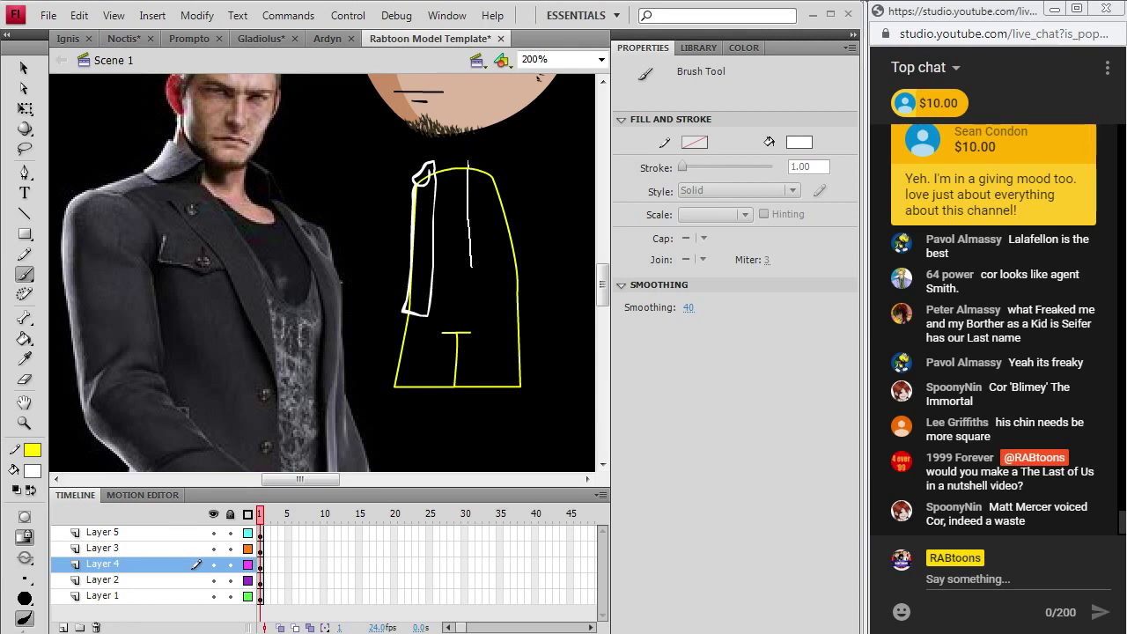
pyautogui.moveTo(476, 314); pyautogui.dragTo(526, 303)
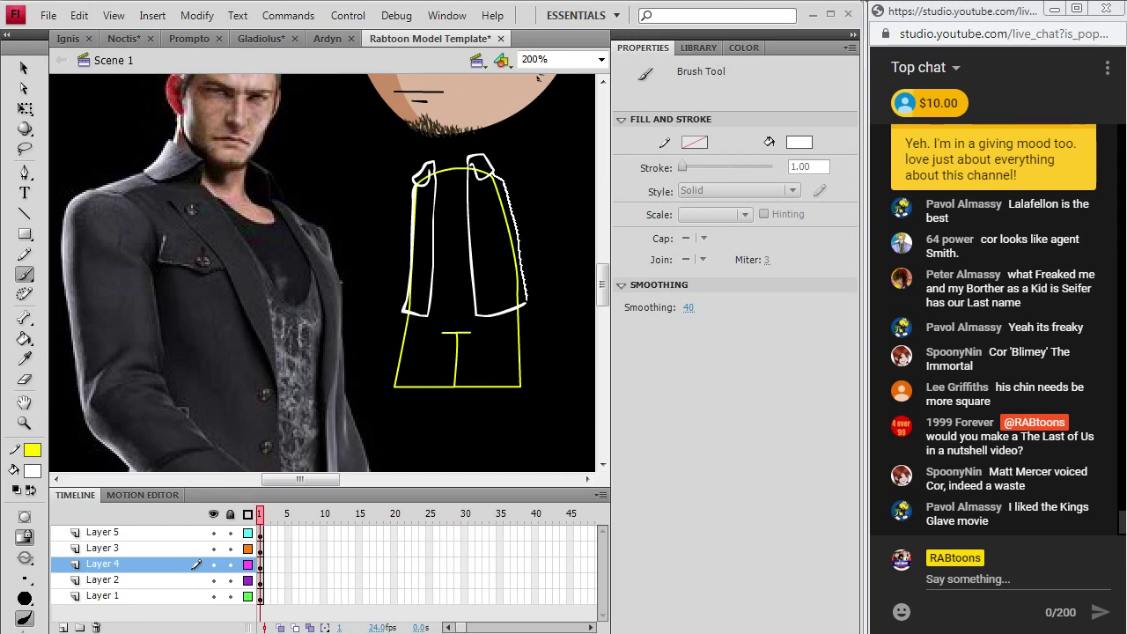
pyautogui.moveTo(524, 301); pyautogui.dragTo(521, 302)
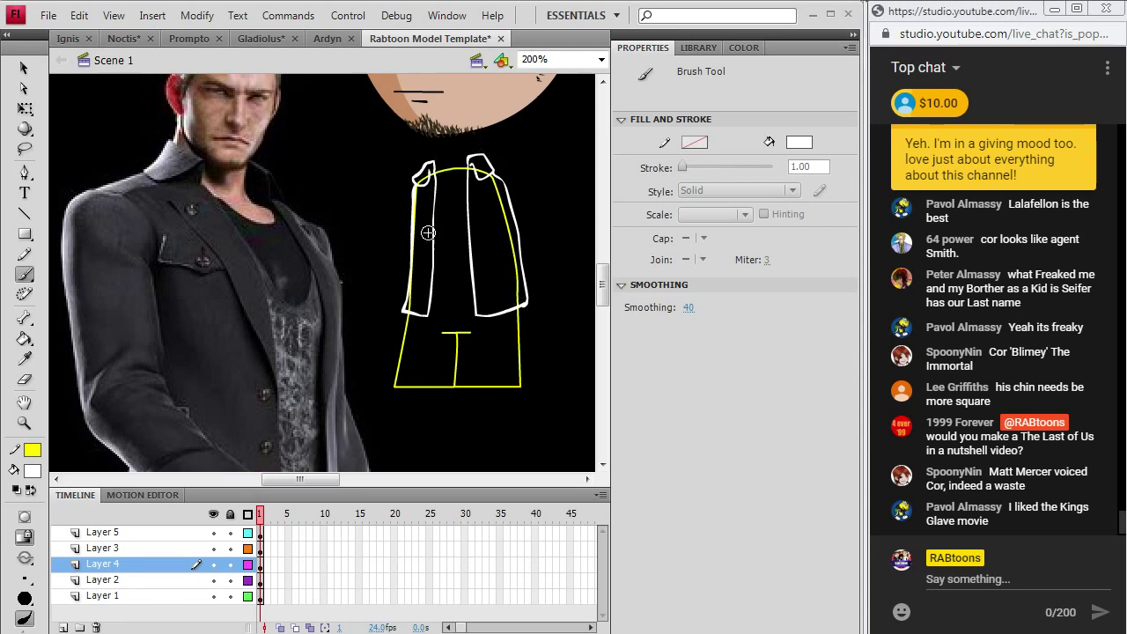
# - Brush lapels with buttons on both jacket panels and add a small chest pocket
pyautogui.moveTo(428, 232)
pyautogui.mouseDown()
pyautogui.moveTo(433, 270)
pyautogui.moveTo(426, 215)
pyautogui.mouseUp()
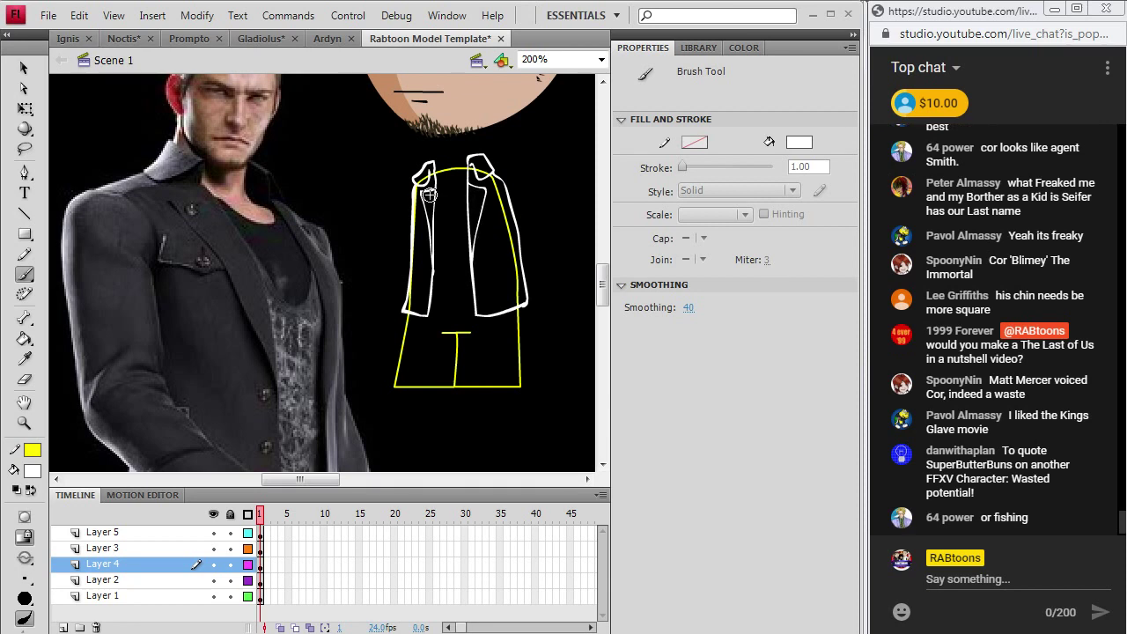
pyautogui.click(482, 192)
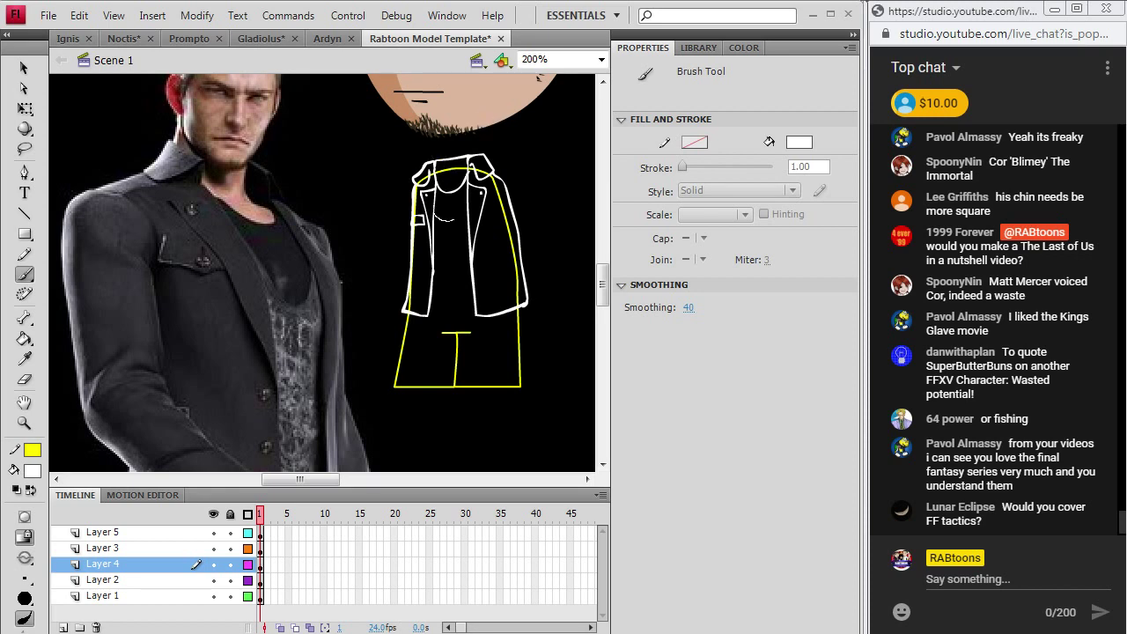
# - Brush the undershirt's scooped neckline between the lapels and a curved shirt hem below the open jacket
pyautogui.moveTo(437, 183); pyautogui.dragTo(469, 179)
pyautogui.hotkey('ctrl', 'z')
pyautogui.moveTo(443, 168)
pyautogui.mouseDown()
pyautogui.moveTo(445, 190)
pyautogui.moveTo(435, 185)
pyautogui.mouseUp()
pyautogui.hotkey('ctrl', 'z')
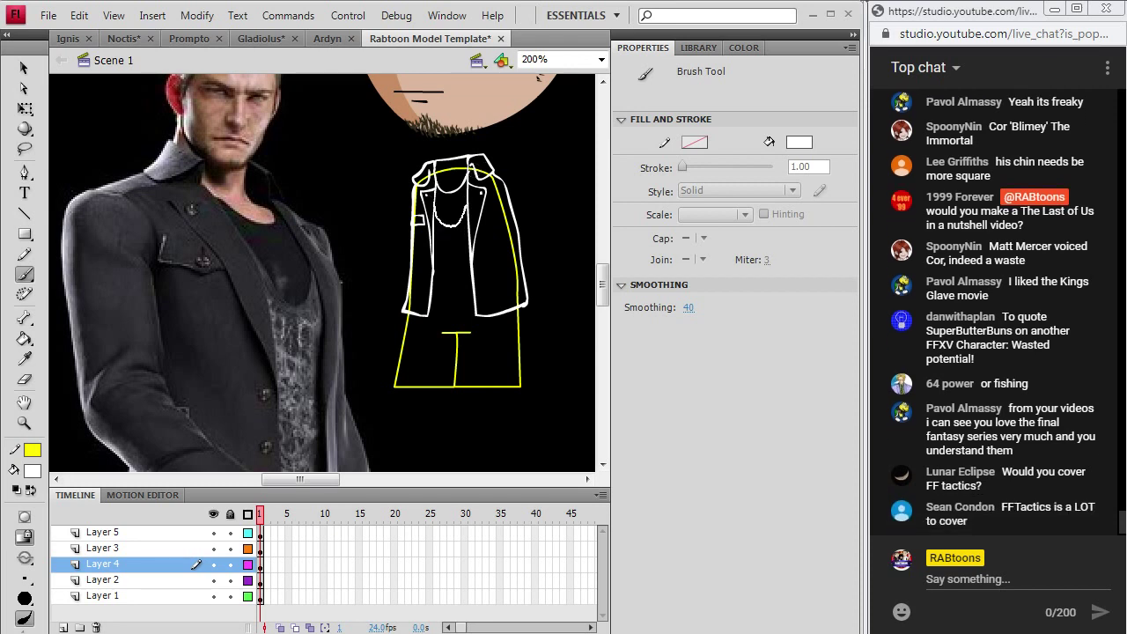
pyautogui.moveTo(468, 203)
pyautogui.mouseDown()
pyautogui.moveTo(482, 206)
pyautogui.moveTo(444, 225)
pyautogui.moveTo(478, 202)
pyautogui.mouseUp()
pyautogui.moveTo(603, 269)
pyautogui.mouseDown()
pyautogui.moveTo(604, 297)
pyautogui.moveTo(614, 297)
pyautogui.moveTo(606, 330)
pyautogui.moveTo(606, 264)
pyautogui.mouseUp()
pyautogui.moveTo(403, 317); pyautogui.dragTo(481, 330)
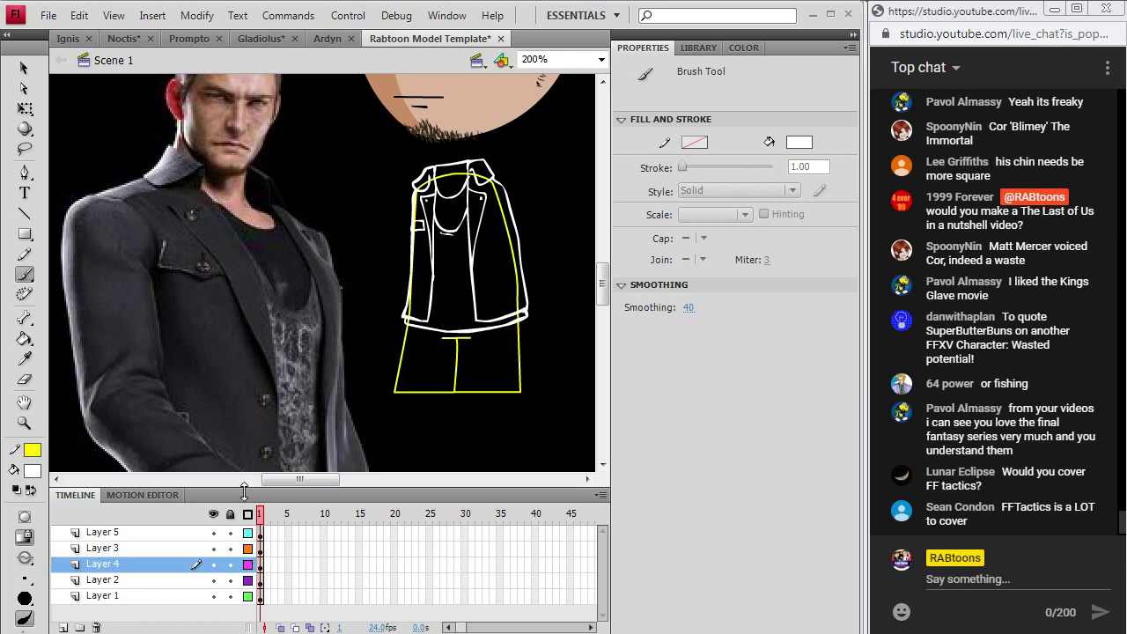
# - Select the white clothing sketch on Layer 4 and shorten it slightly from its lower edge with Free Transform
pyautogui.click(261, 533)
pyautogui.click(261, 549)
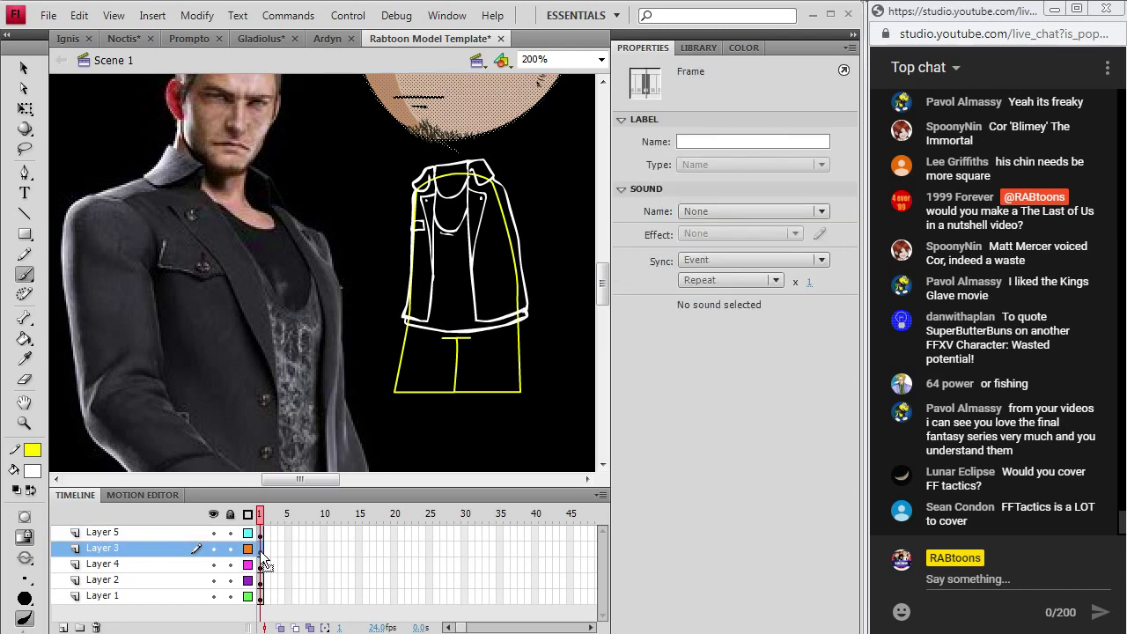
pyautogui.click(259, 563)
pyautogui.moveTo(602, 282)
pyautogui.mouseDown()
pyautogui.moveTo(604, 320)
pyautogui.moveTo(606, 283)
pyautogui.mouseUp()
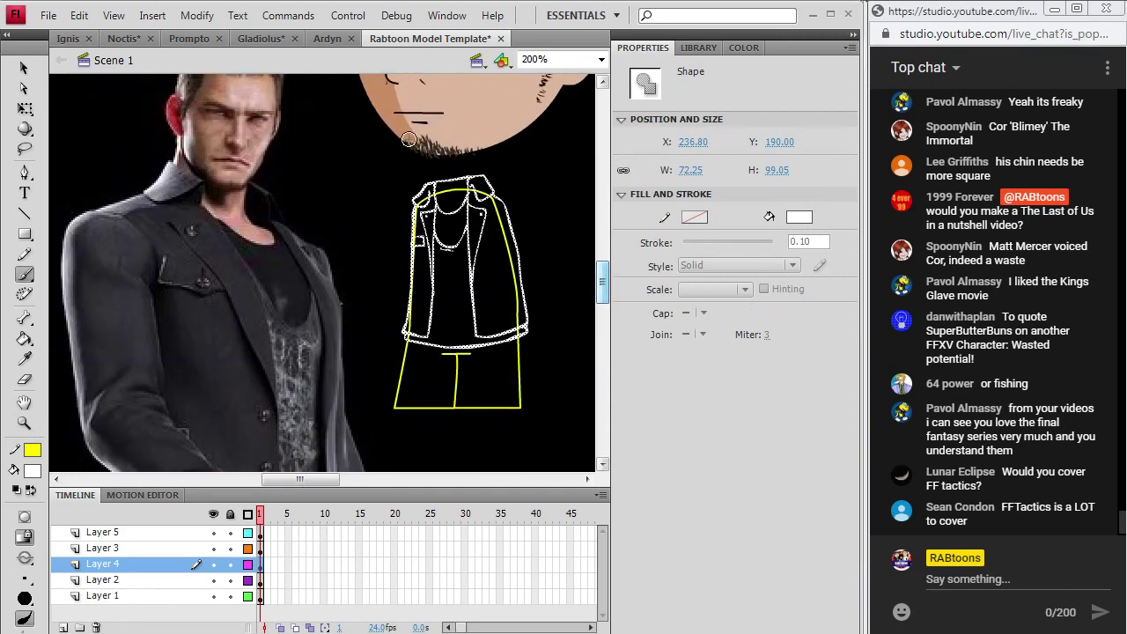
pyautogui.click(197, 15)
pyautogui.moveTo(175, 230)
pyautogui.click(375, 262)
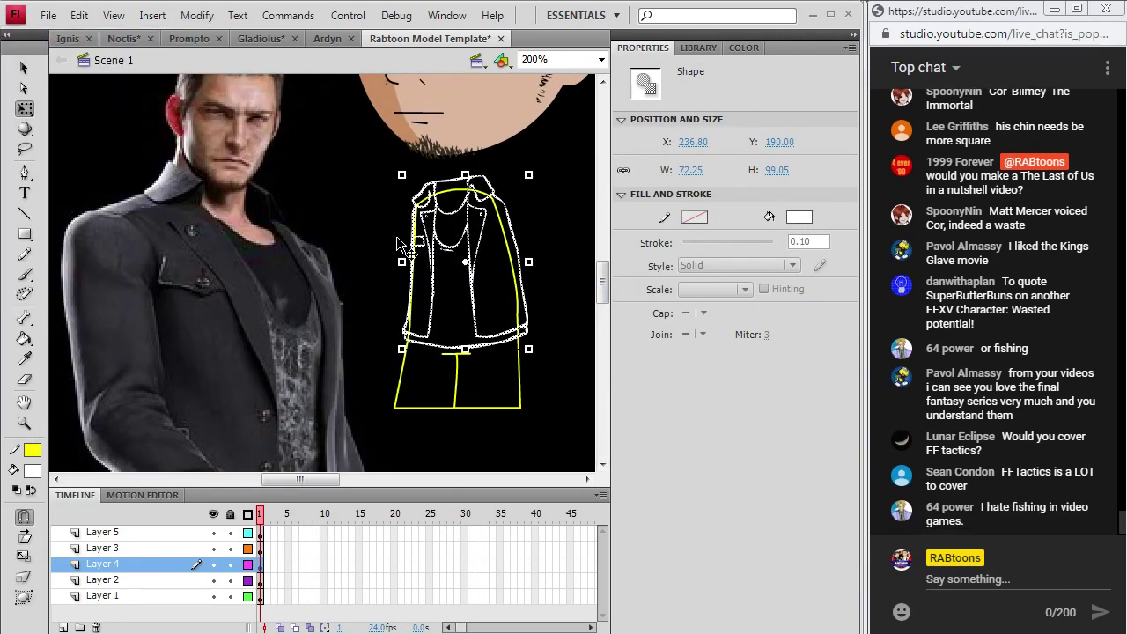
pyautogui.click(465, 342)
pyautogui.click(79, 15)
pyautogui.click(97, 33)
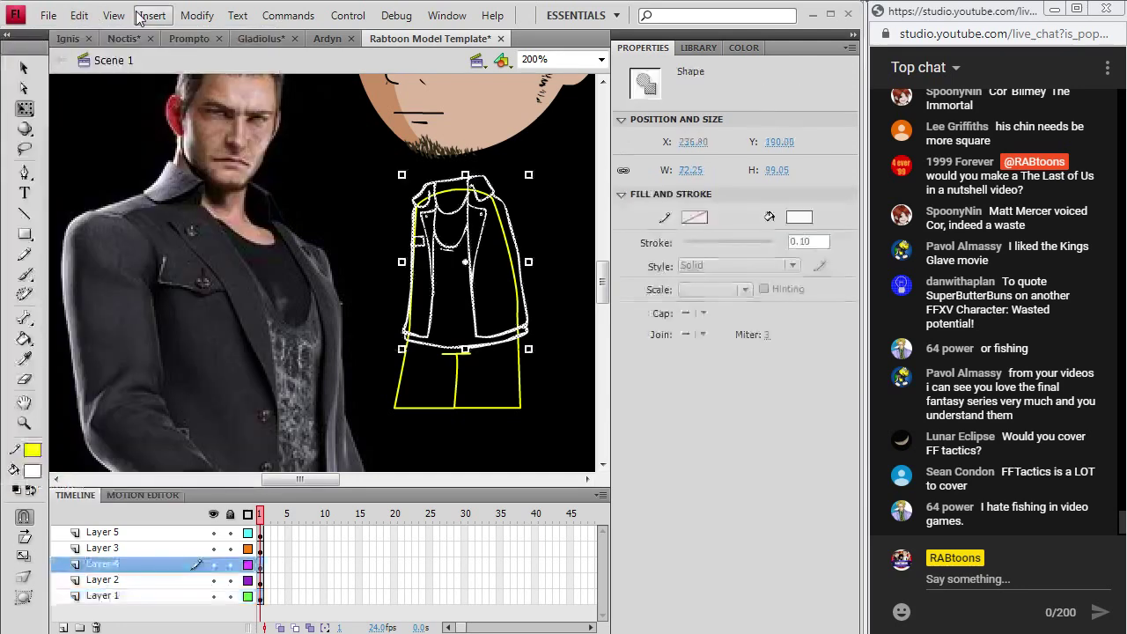
pyautogui.moveTo(466, 349); pyautogui.dragTo(466, 344)
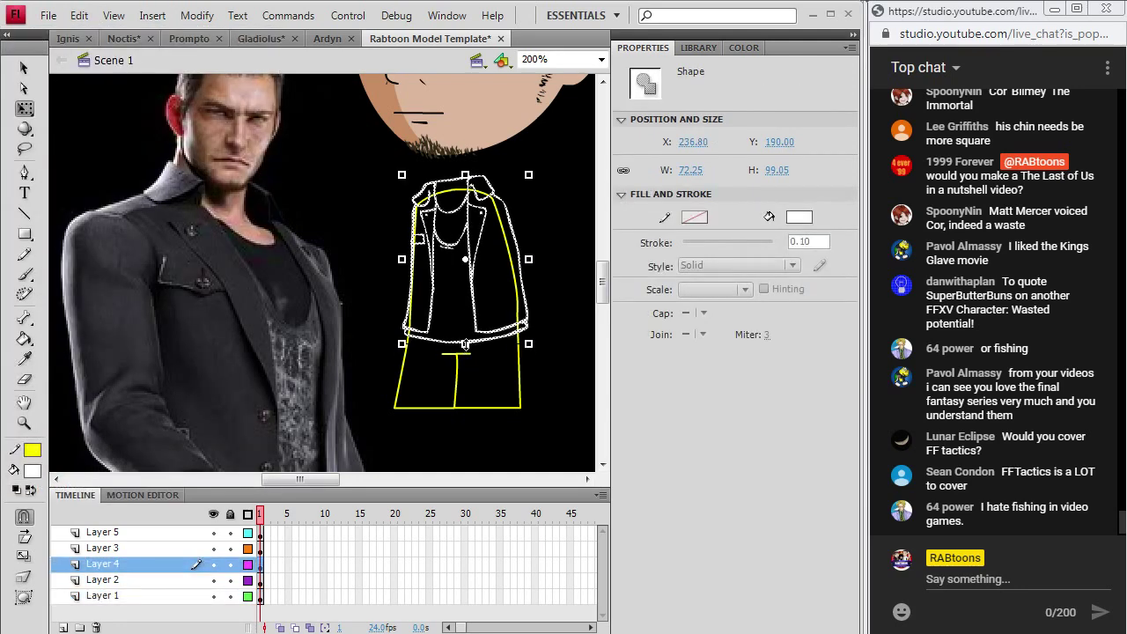
# - Brush a short pocket line on the right jacket panel and a row of small buttons down the left panel on Layer 4
pyautogui.click(566, 313)
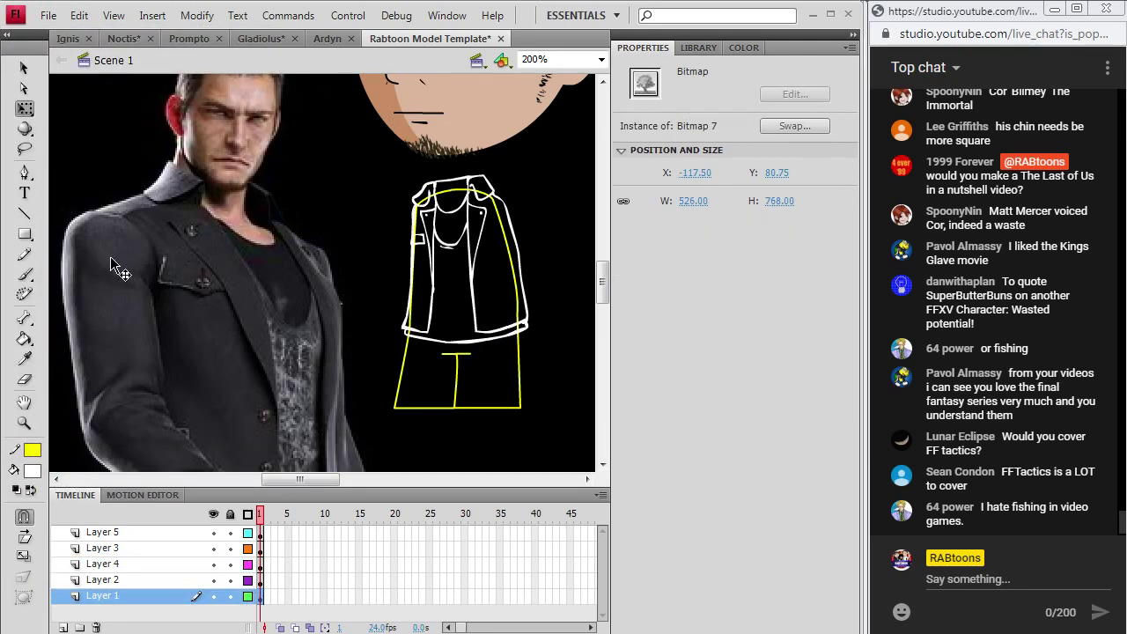
pyautogui.click(25, 274)
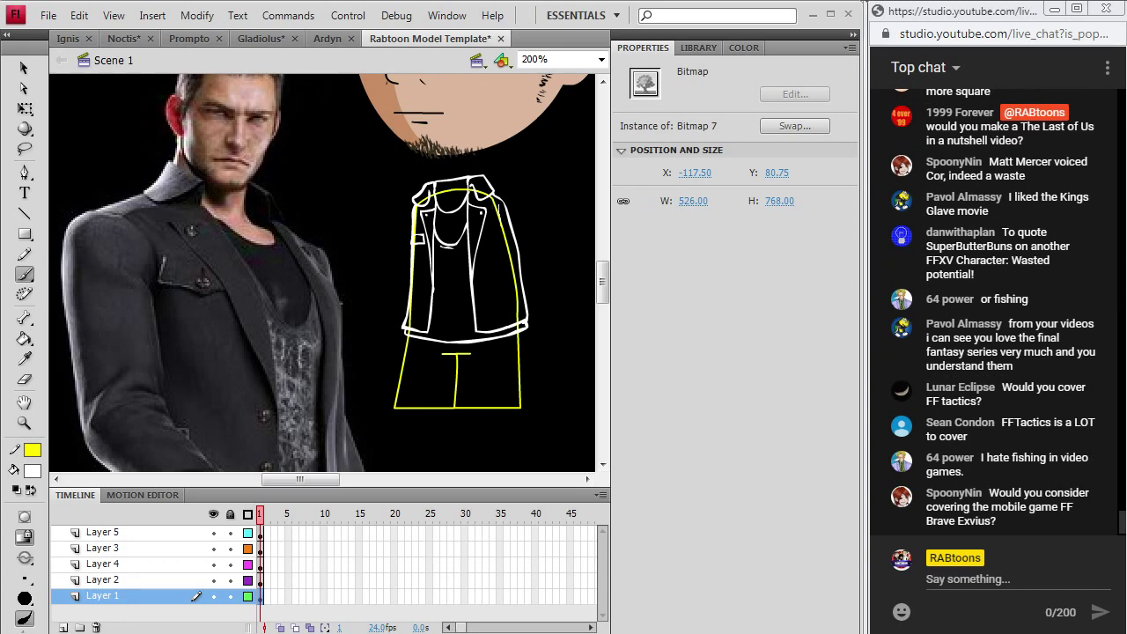
pyautogui.press('Escape')
pyautogui.click(260, 596)
pyautogui.click(259, 546)
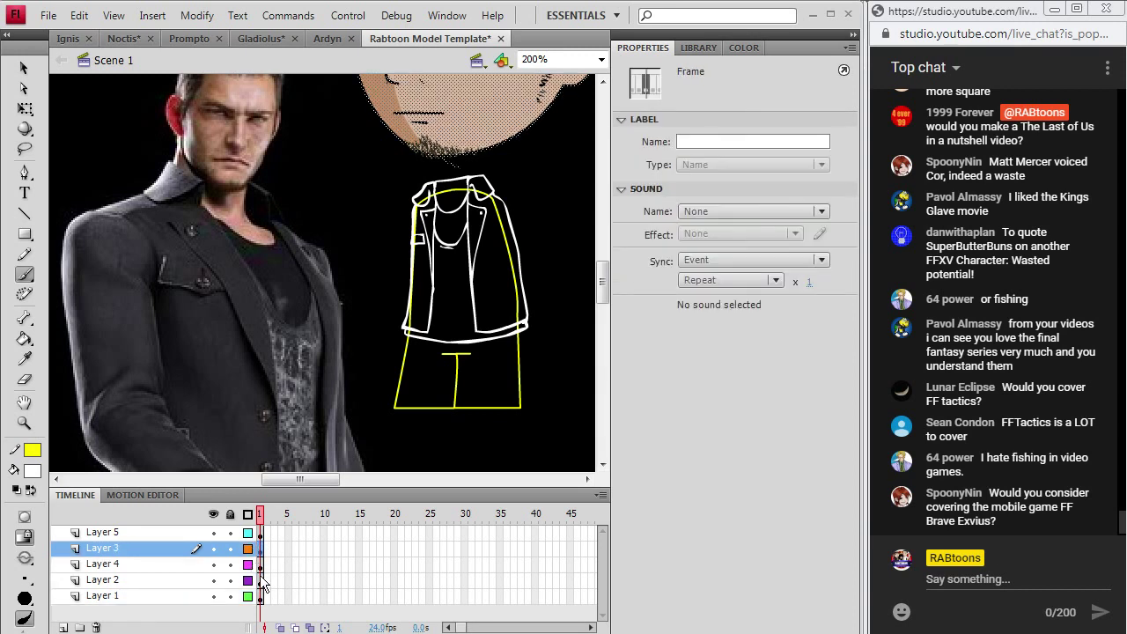
pyautogui.click(260, 575)
pyautogui.click(259, 569)
pyautogui.click(259, 535)
pyautogui.click(259, 564)
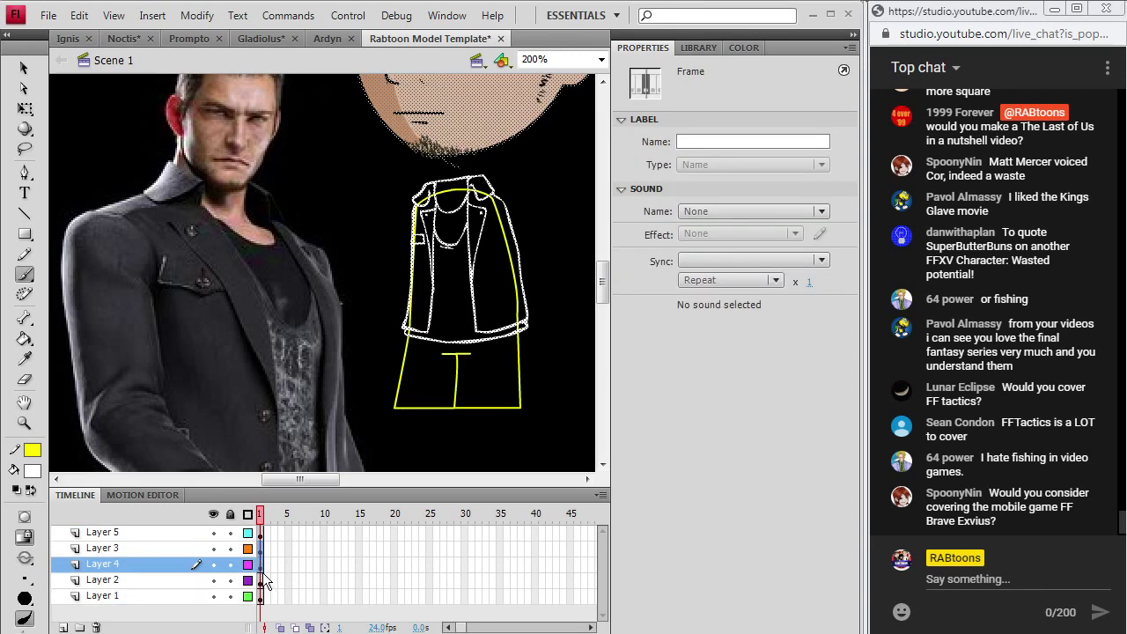
pyautogui.press('Escape')
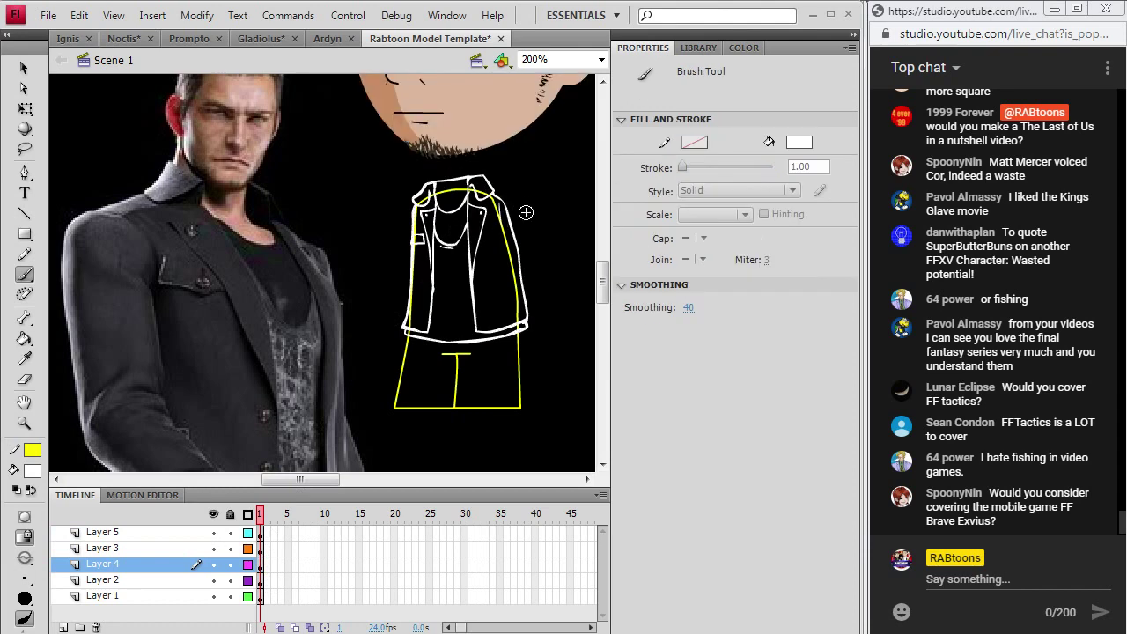
pyautogui.moveTo(604, 257); pyautogui.dragTo(605, 300)
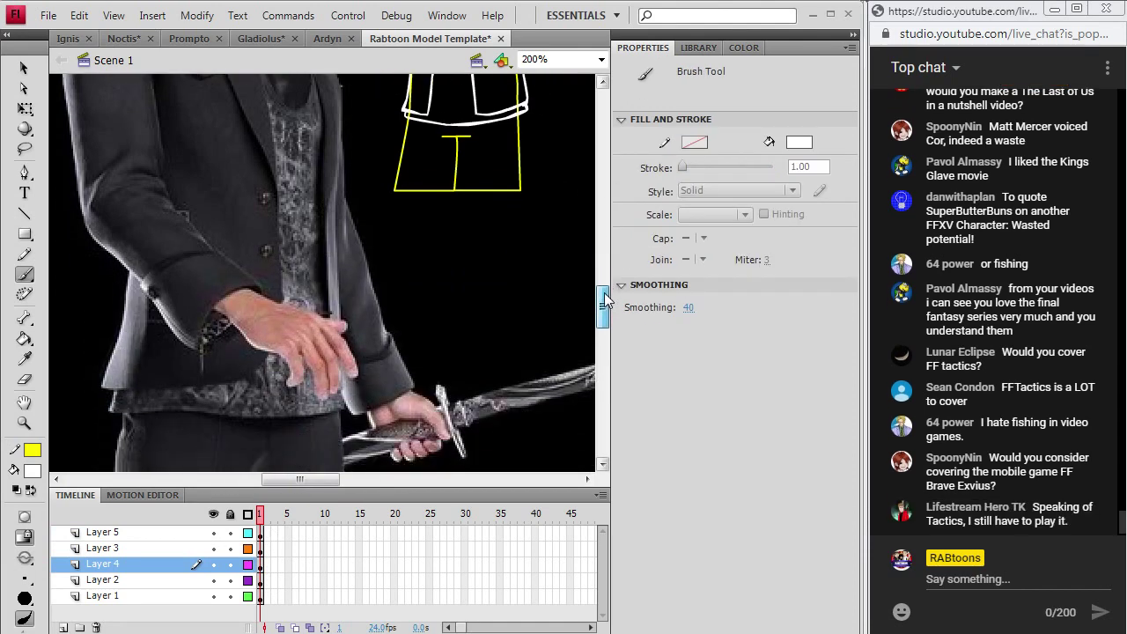
pyautogui.scroll(5, 572, 257)
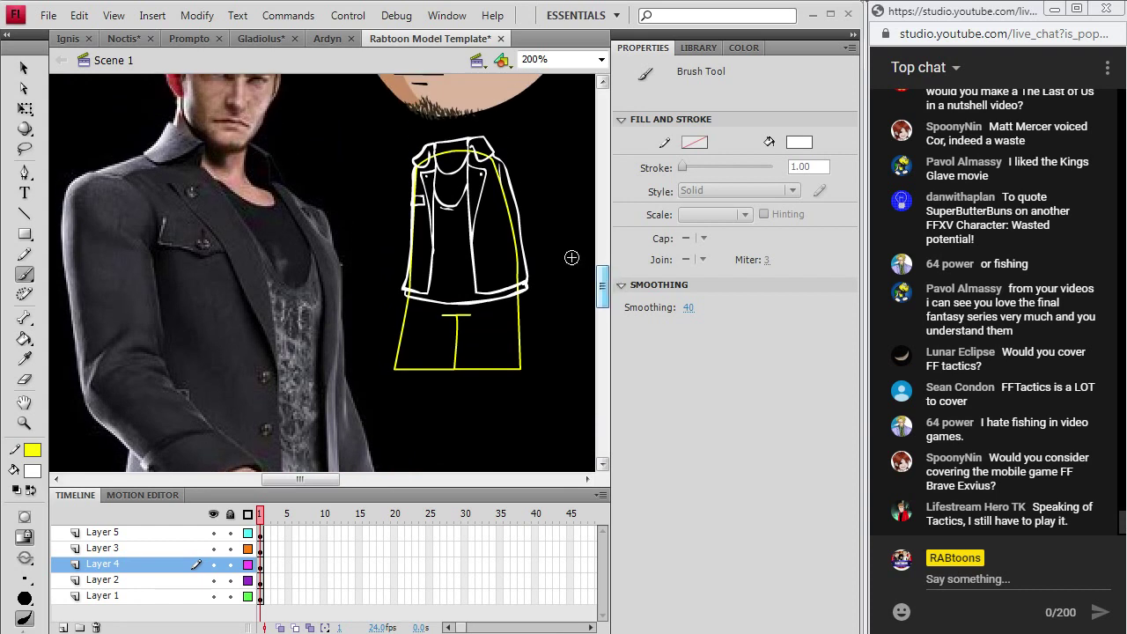
pyautogui.moveTo(605, 287)
pyautogui.mouseDown()
pyautogui.moveTo(605, 319)
pyautogui.moveTo(604, 280)
pyautogui.mouseUp()
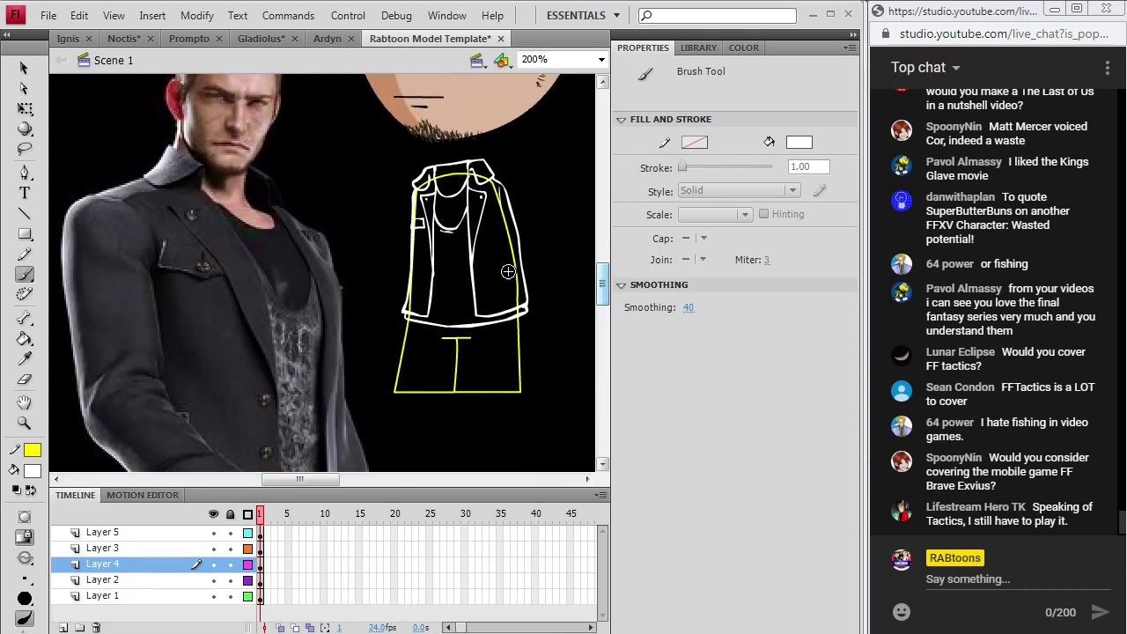
pyautogui.moveTo(513, 279); pyautogui.dragTo(500, 283)
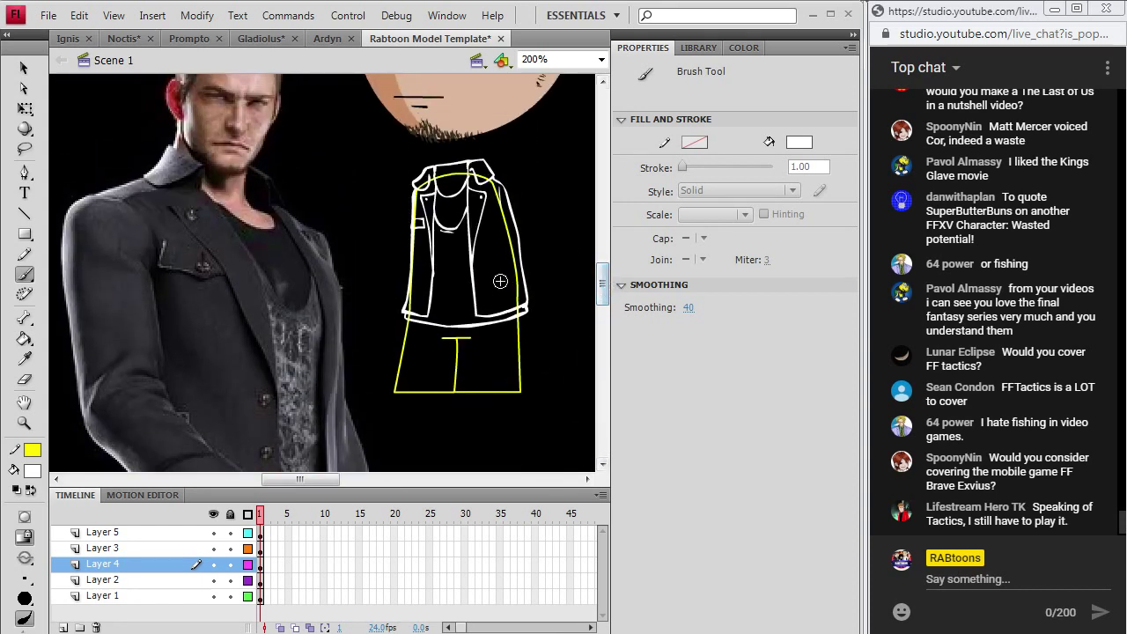
pyautogui.click(426, 263)
pyautogui.click(424, 280)
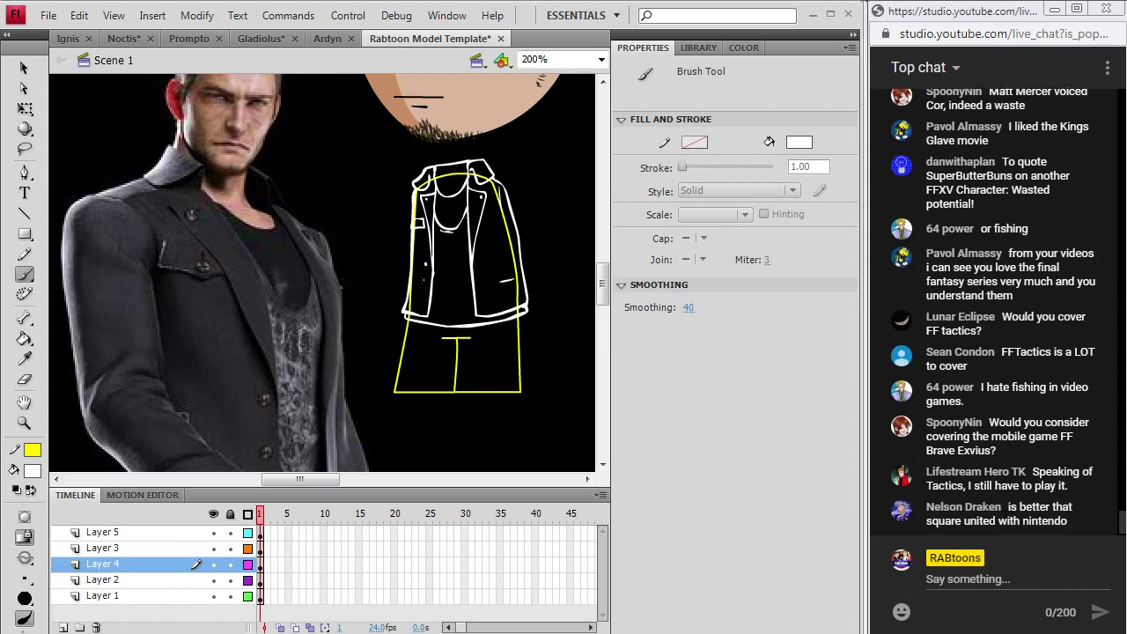
# - Brush the outlines of two rounded boots with flat upper edges over the bottom of the body outline
pyautogui.moveTo(603, 285)
pyautogui.mouseDown()
pyautogui.moveTo(598, 358)
pyautogui.moveTo(603, 282)
pyautogui.mouseUp()
pyautogui.moveTo(455, 293); pyautogui.dragTo(410, 293)
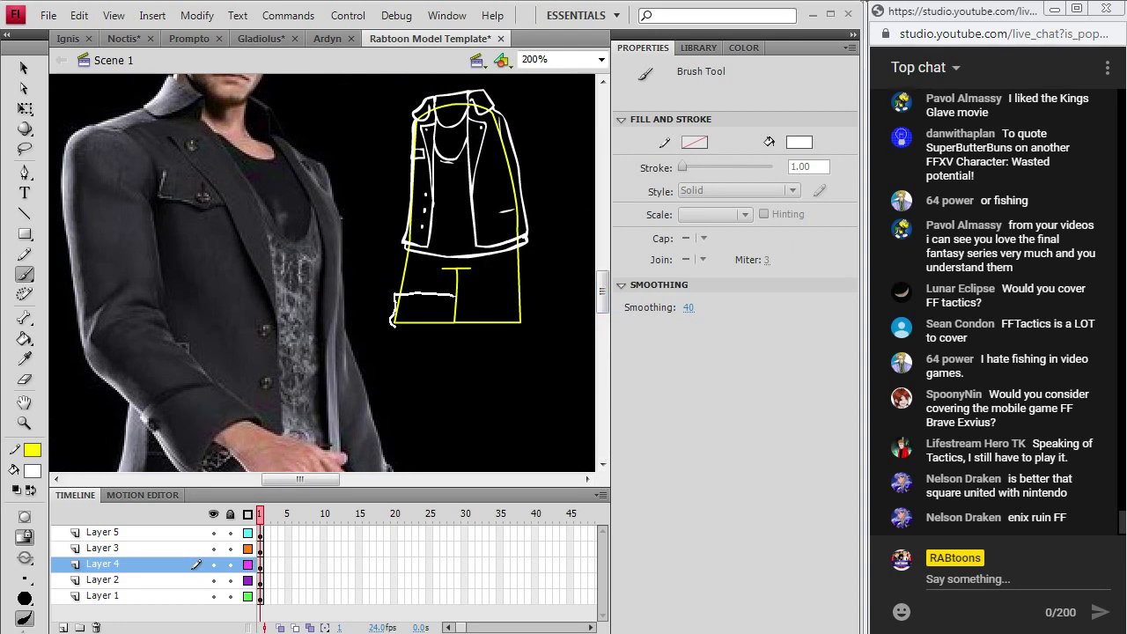
pyautogui.moveTo(422, 334)
pyautogui.mouseDown()
pyautogui.moveTo(455, 323)
pyautogui.moveTo(456, 296)
pyautogui.moveTo(516, 291)
pyautogui.moveTo(495, 336)
pyautogui.moveTo(458, 334)
pyautogui.mouseUp()
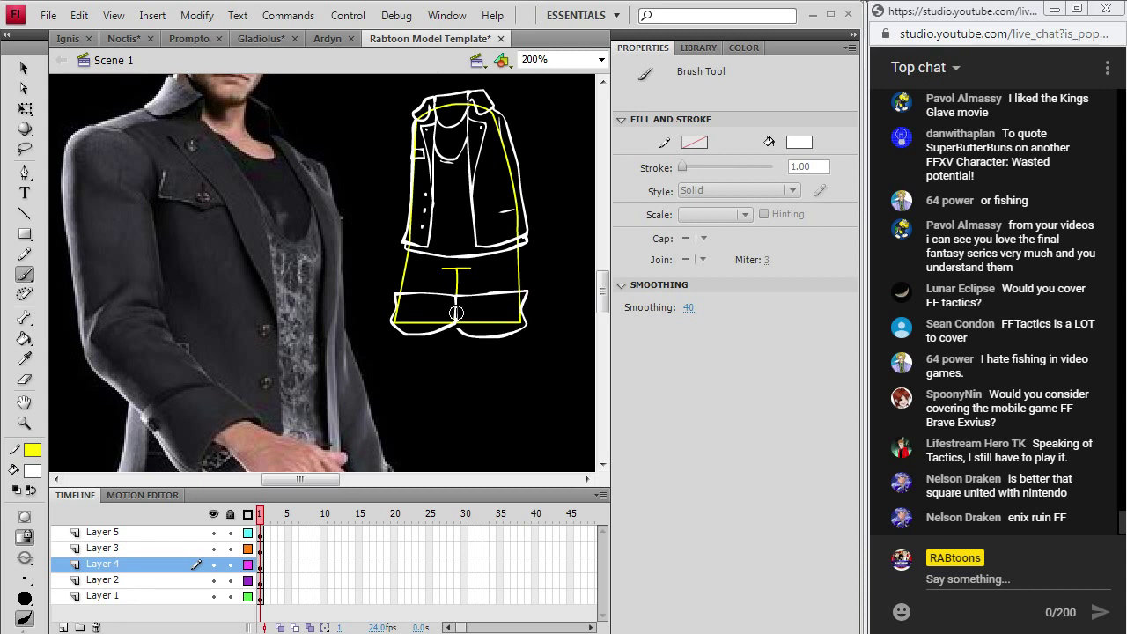
# - Undo the right boot's outline and brush it again with a wider, rounder toe
pyautogui.hotkey('ctrl', 'z')
pyautogui.hotkey('ctrl', 'z')
pyautogui.hotkey('ctrl', 'z')
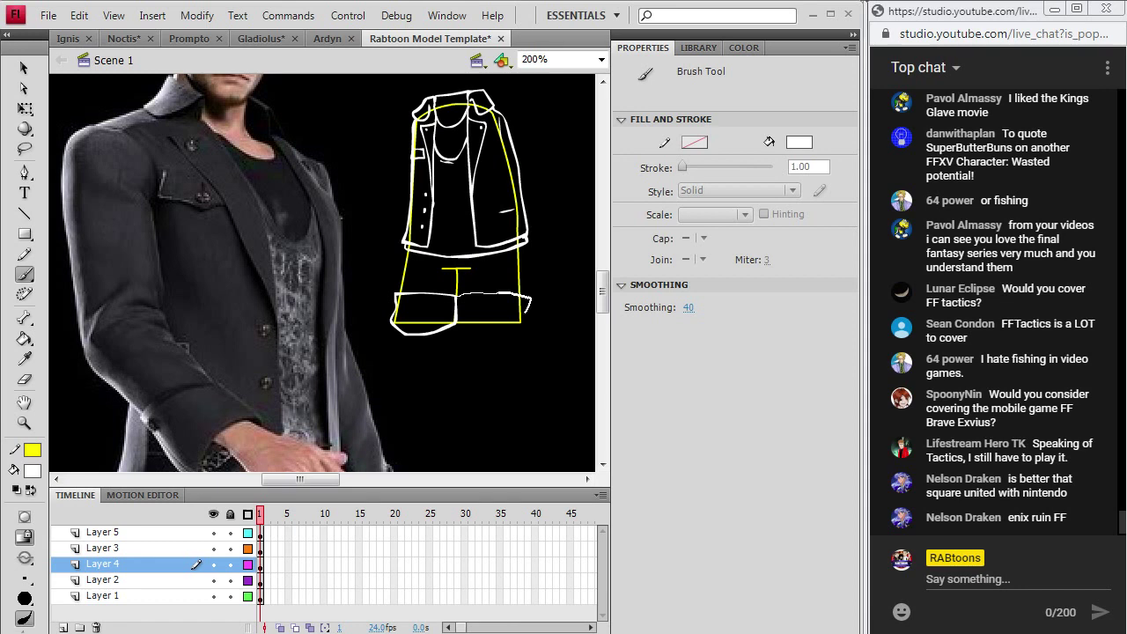
pyautogui.moveTo(521, 331)
pyautogui.mouseDown()
pyautogui.moveTo(486, 342)
pyautogui.moveTo(438, 315)
pyautogui.moveTo(508, 314)
pyautogui.mouseUp()
# - Brush cuff bands and toe creases on both boots, and trace the trouser legs and fly over the body outline
pyautogui.moveTo(603, 287)
pyautogui.mouseDown()
pyautogui.moveTo(608, 372)
pyautogui.moveTo(604, 294)
pyautogui.mouseUp()
pyautogui.moveTo(399, 285); pyautogui.dragTo(529, 289)
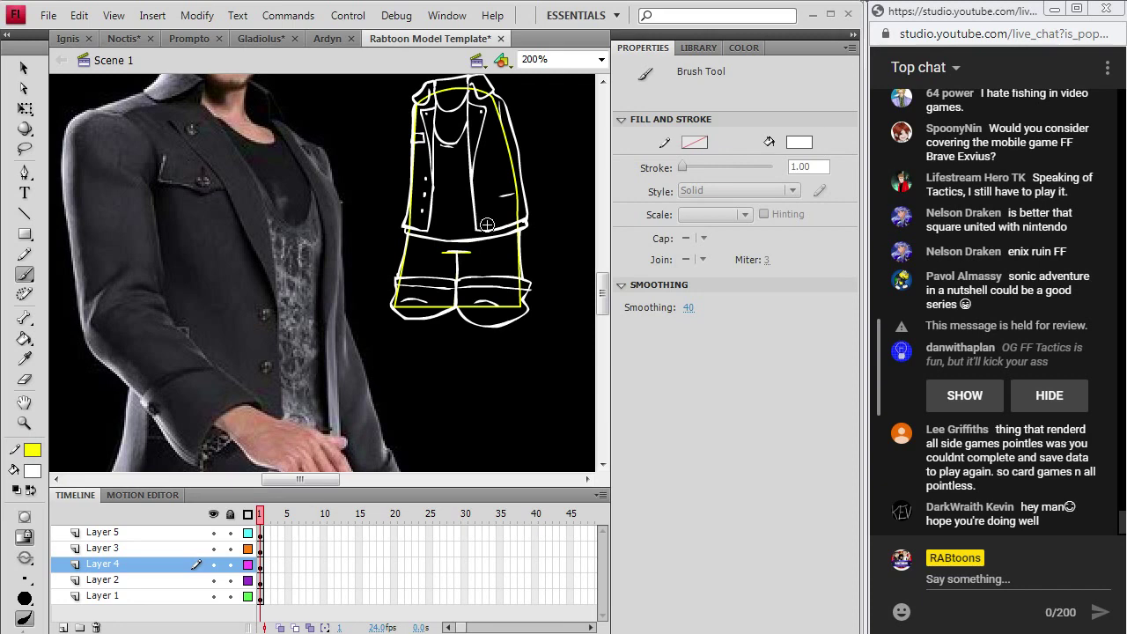
pyautogui.moveTo(605, 286); pyautogui.dragTo(604, 264)
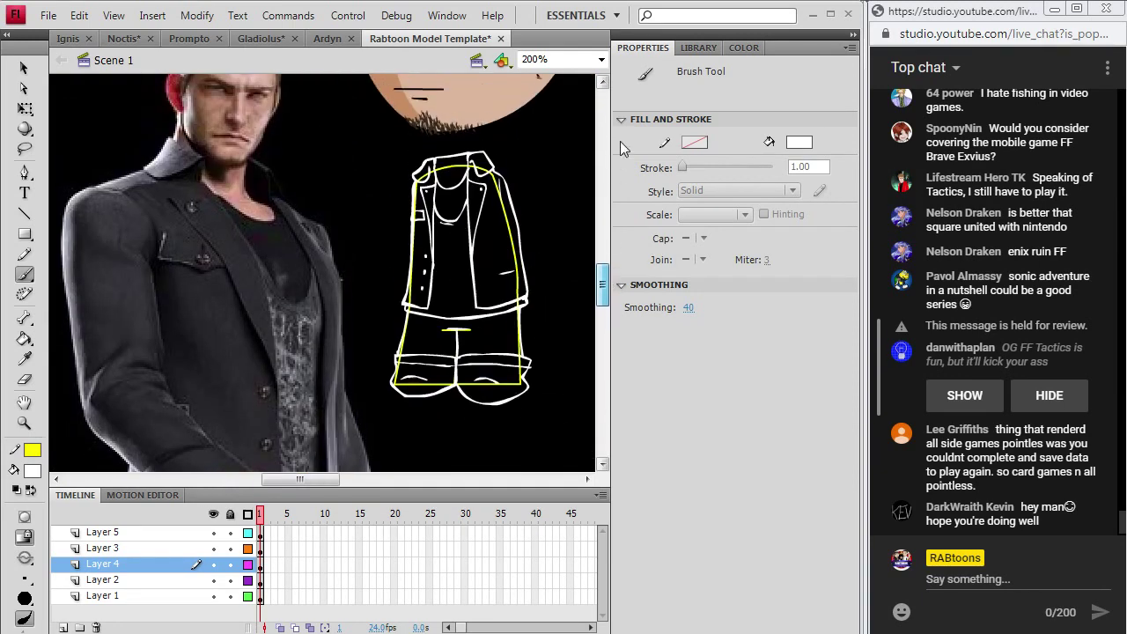
# - Recolour the whole clothing and boot sketch on Layer 4 black, leaving it deselected
pyautogui.click(260, 532)
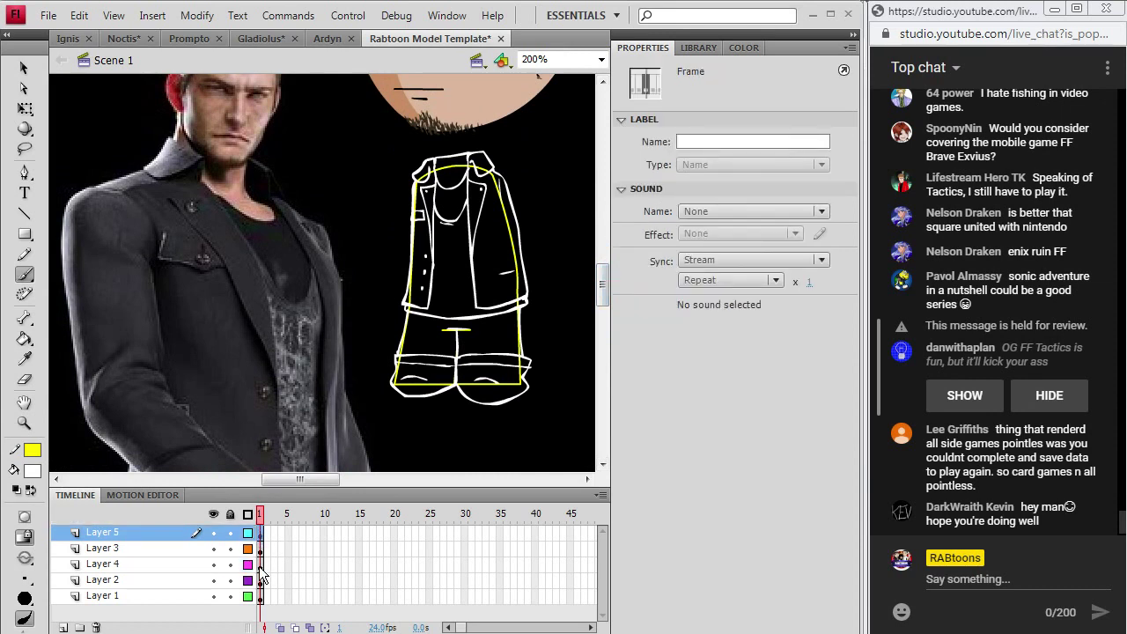
pyautogui.click(260, 549)
pyautogui.click(259, 564)
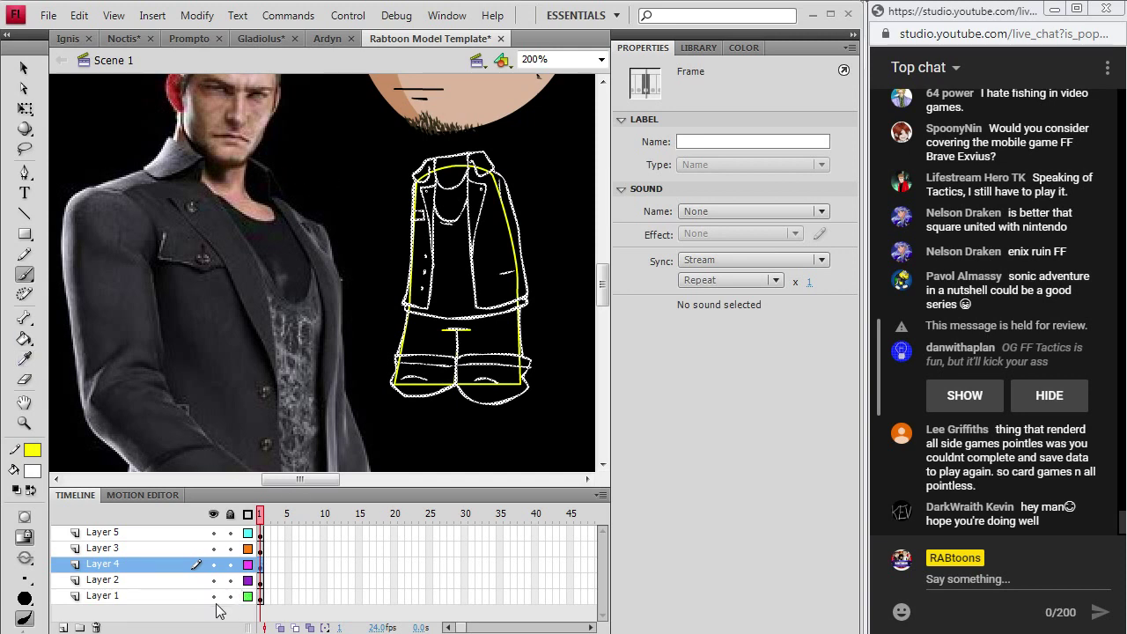
pyautogui.click(32, 471)
pyautogui.click(40, 300)
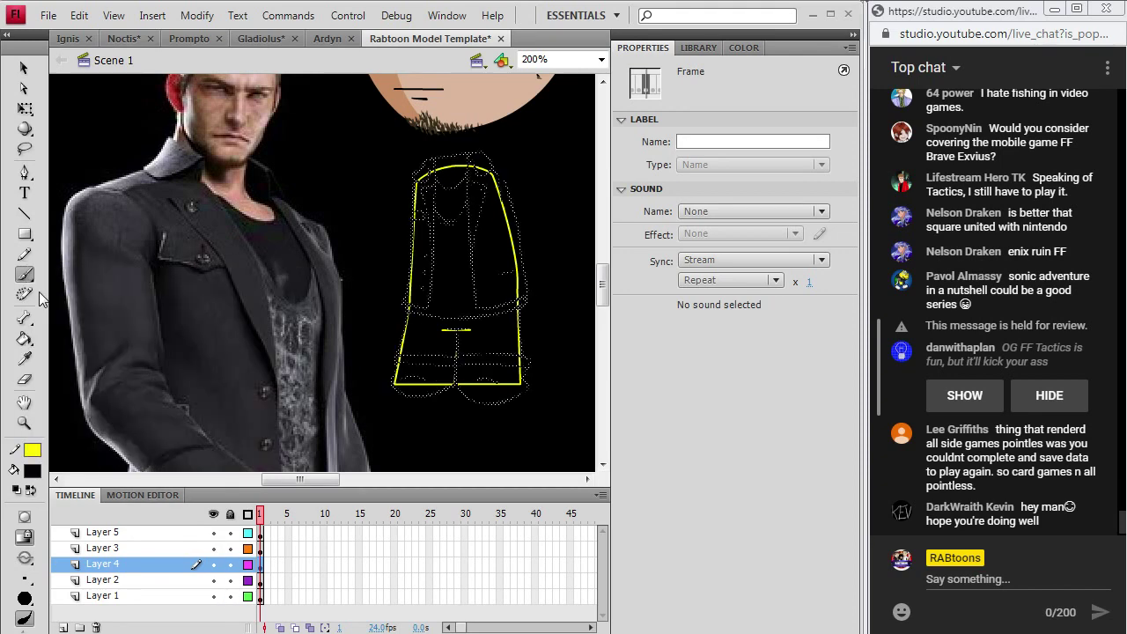
pyautogui.press('v')
pyautogui.click(543, 187)
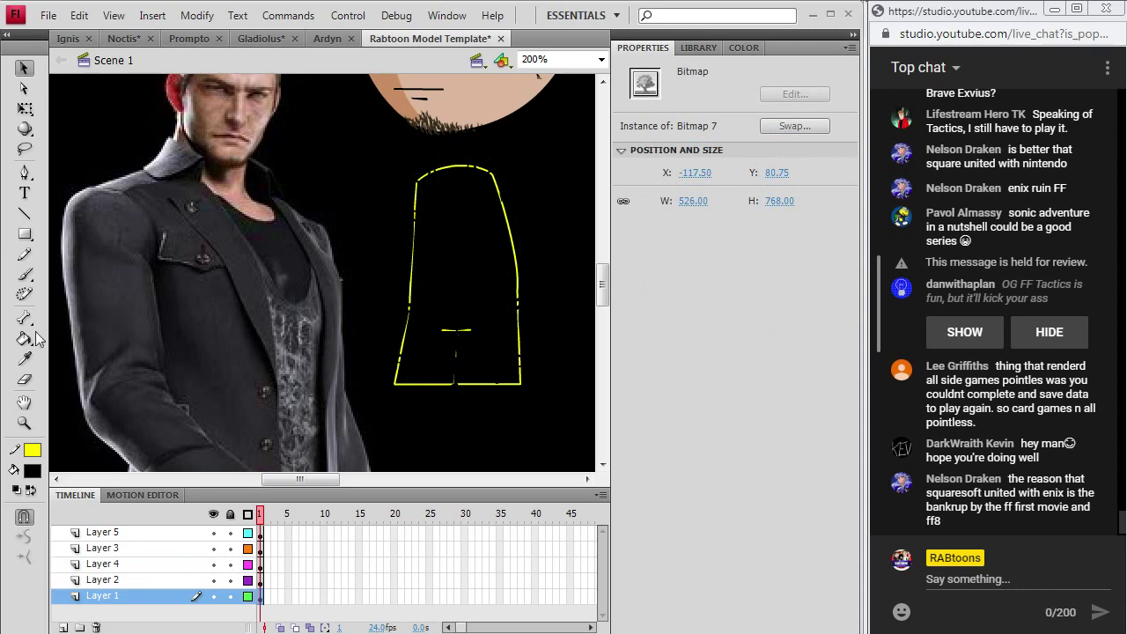
# - Sample the dark grey of the reference jacket's sleeve as the fill colour and hide Layer 1 and Layer 2
pyautogui.click(24, 359)
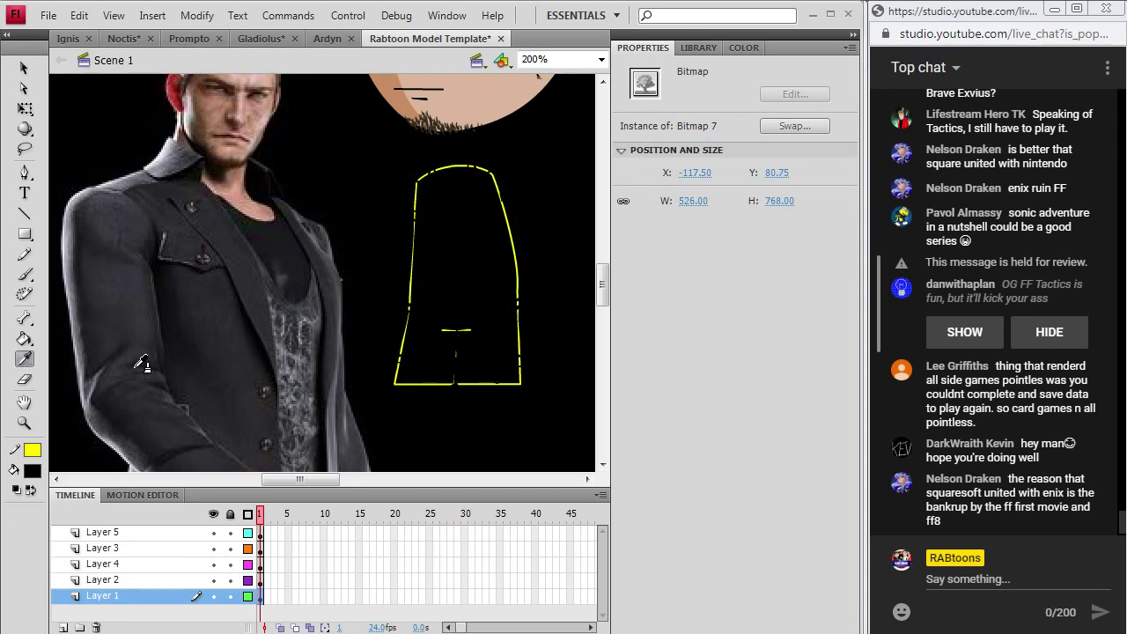
pyautogui.click(163, 351)
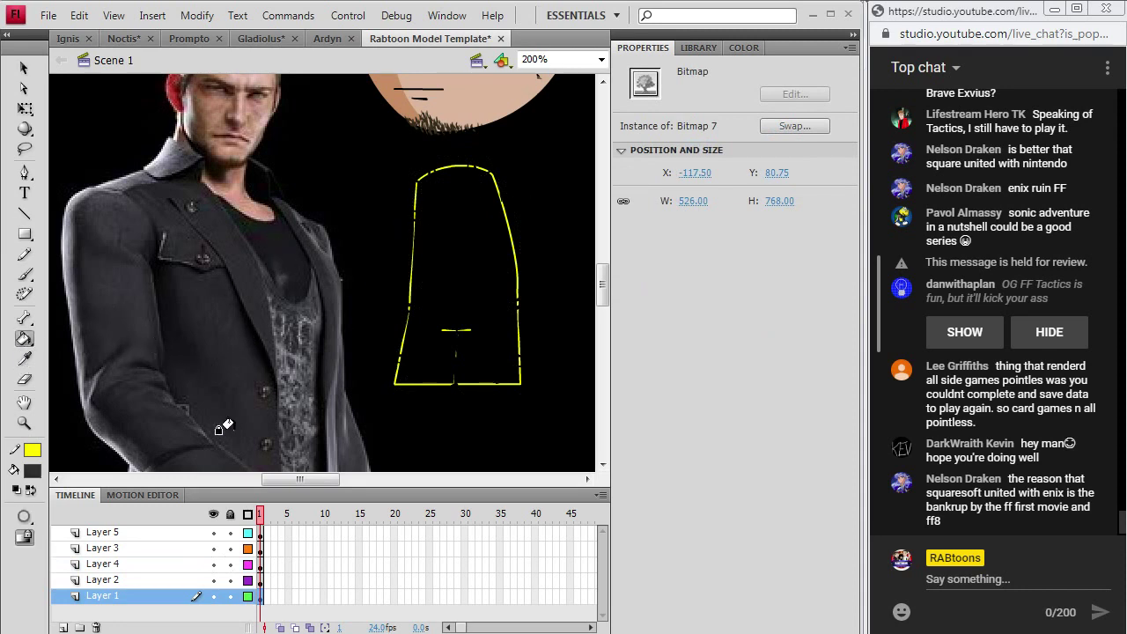
pyautogui.click(213, 596)
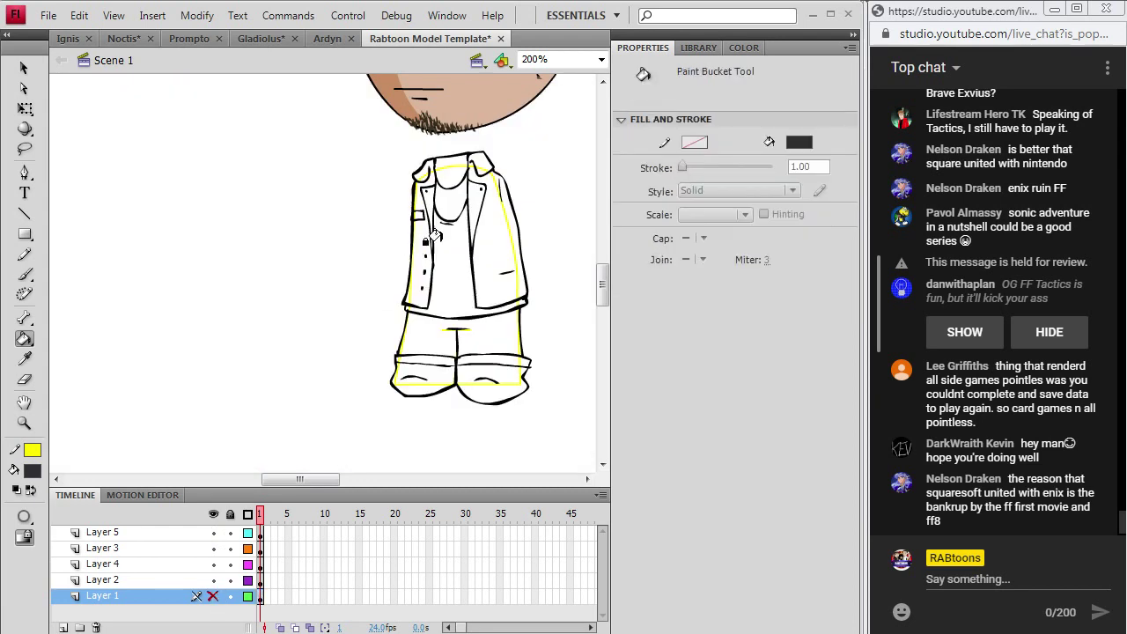
pyautogui.click(214, 581)
pyautogui.click(213, 580)
pyautogui.click(213, 581)
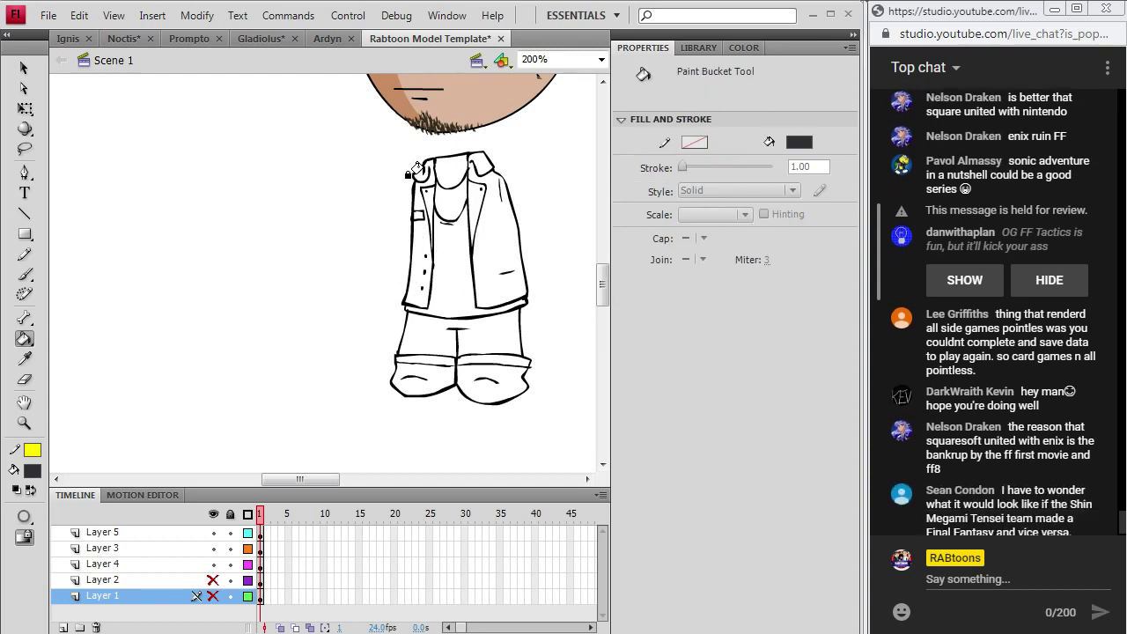
# - Set the fill colour to black
pyautogui.click(23, 423)
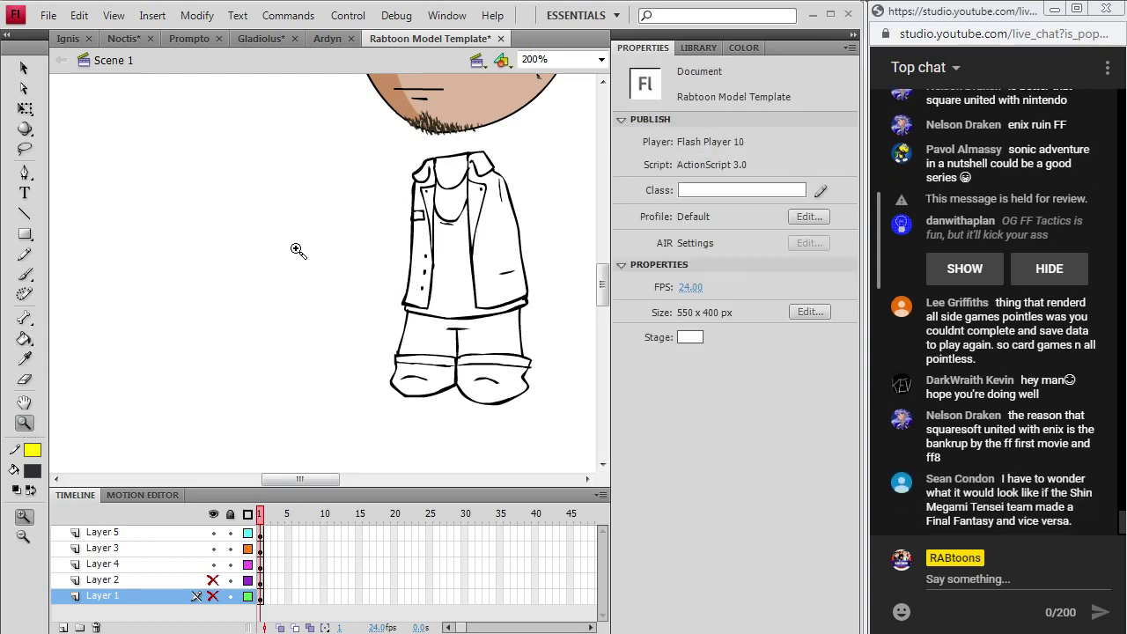
pyautogui.moveTo(535, 161); pyautogui.dragTo(370, 327)
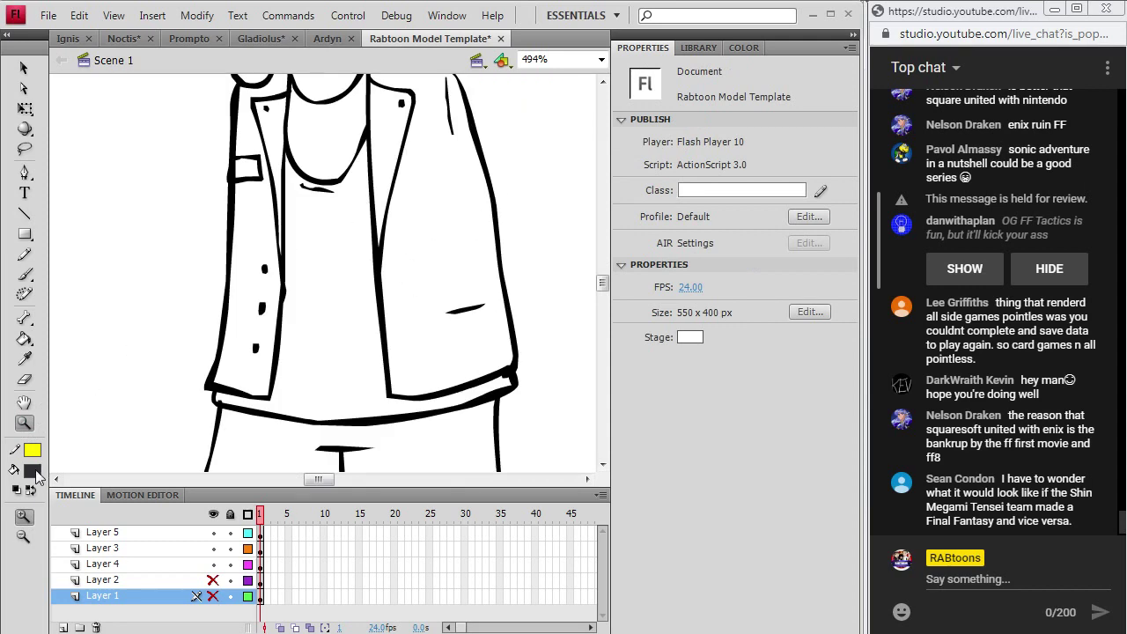
pyautogui.click(33, 474)
pyautogui.click(27, 289)
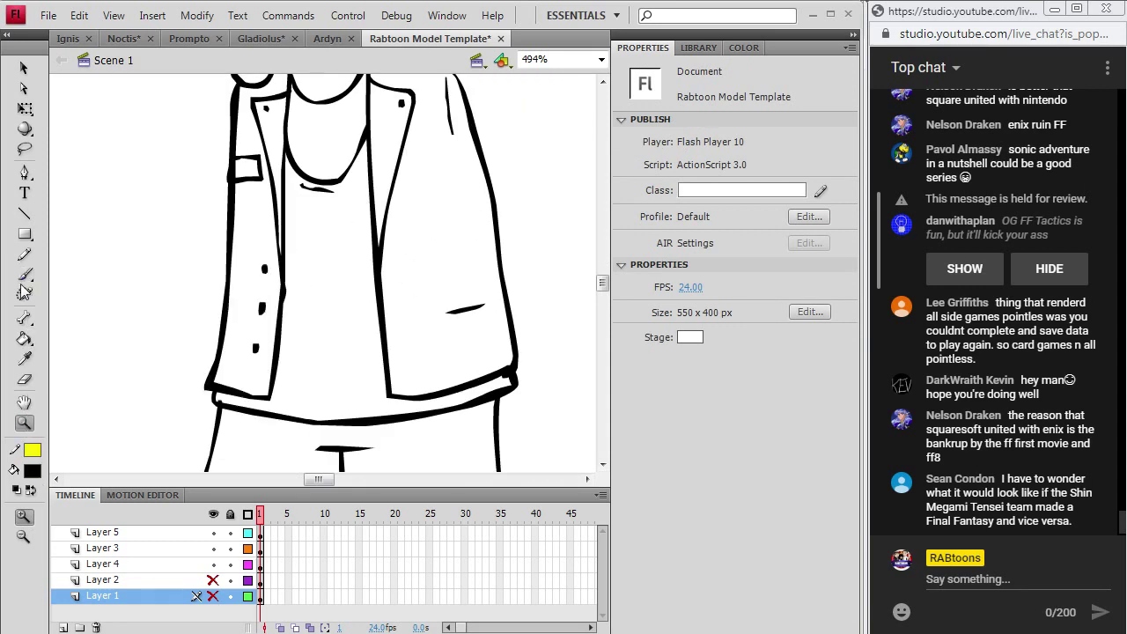
# - Fill both jacket panels on Layer 4 with dark grey, including the collar, lapels and chest pocket
pyautogui.click(259, 564)
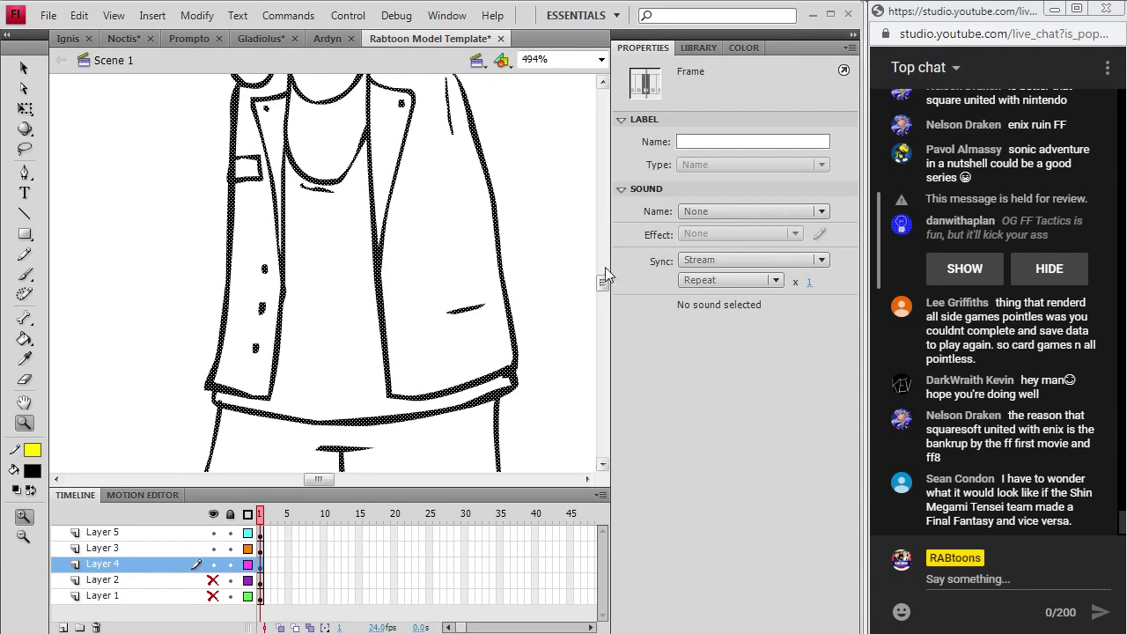
pyautogui.scroll(3, 606, 274)
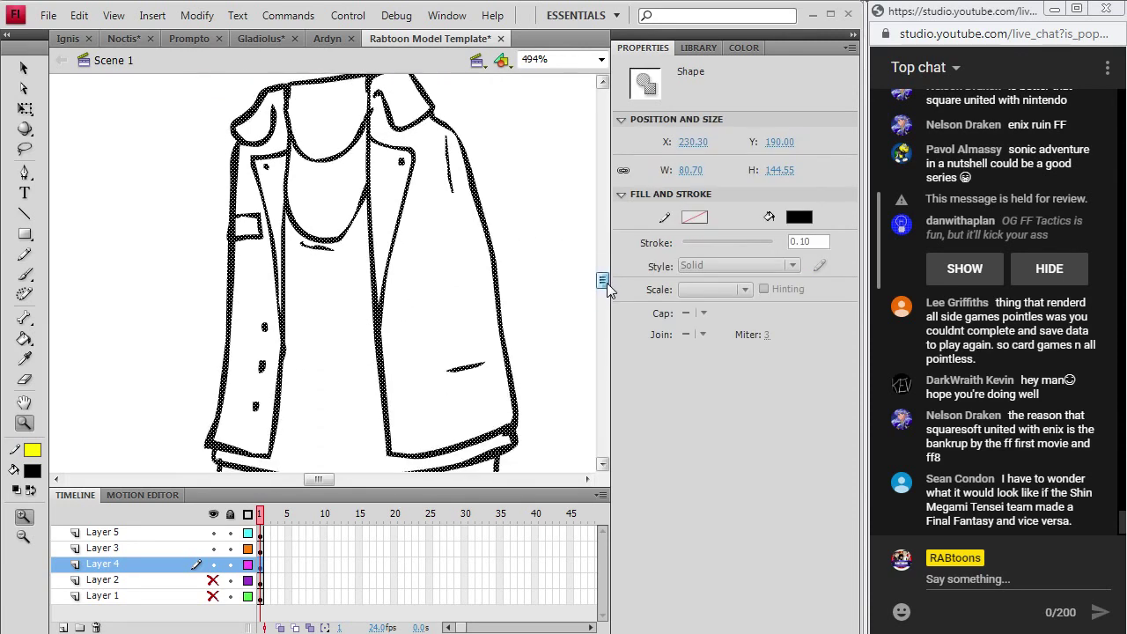
pyautogui.moveTo(606, 285); pyautogui.dragTo(609, 290)
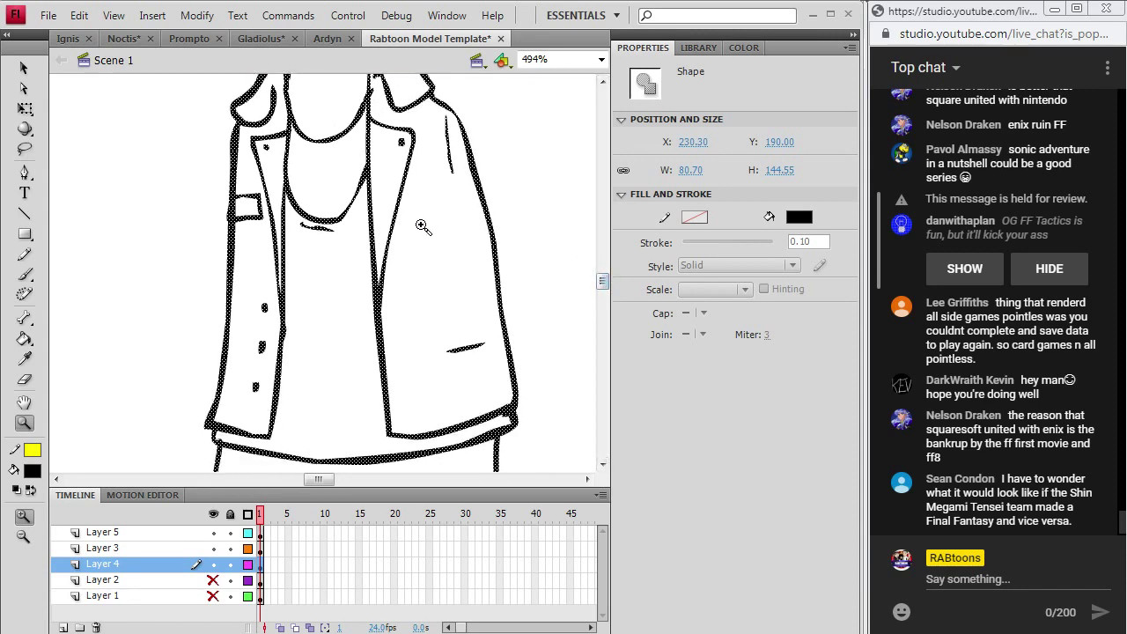
pyautogui.press('v')
pyautogui.click(528, 157)
pyautogui.click(19, 359)
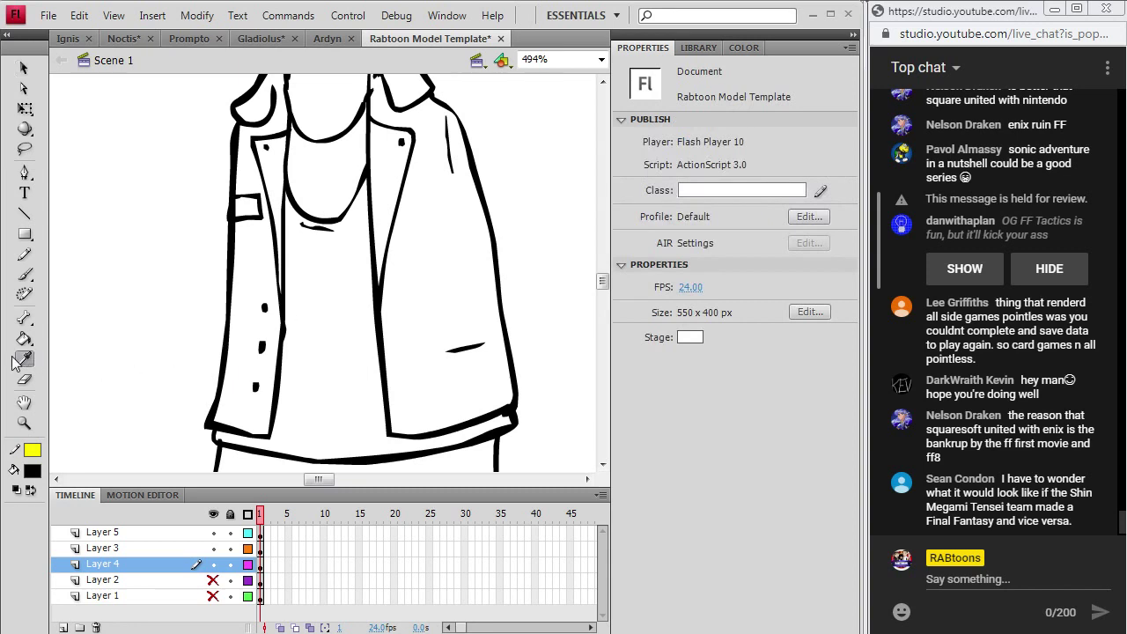
pyautogui.click(38, 473)
pyautogui.click(62, 333)
pyautogui.press('k')
pyautogui.click(259, 269)
pyautogui.click(246, 209)
pyautogui.click(265, 171)
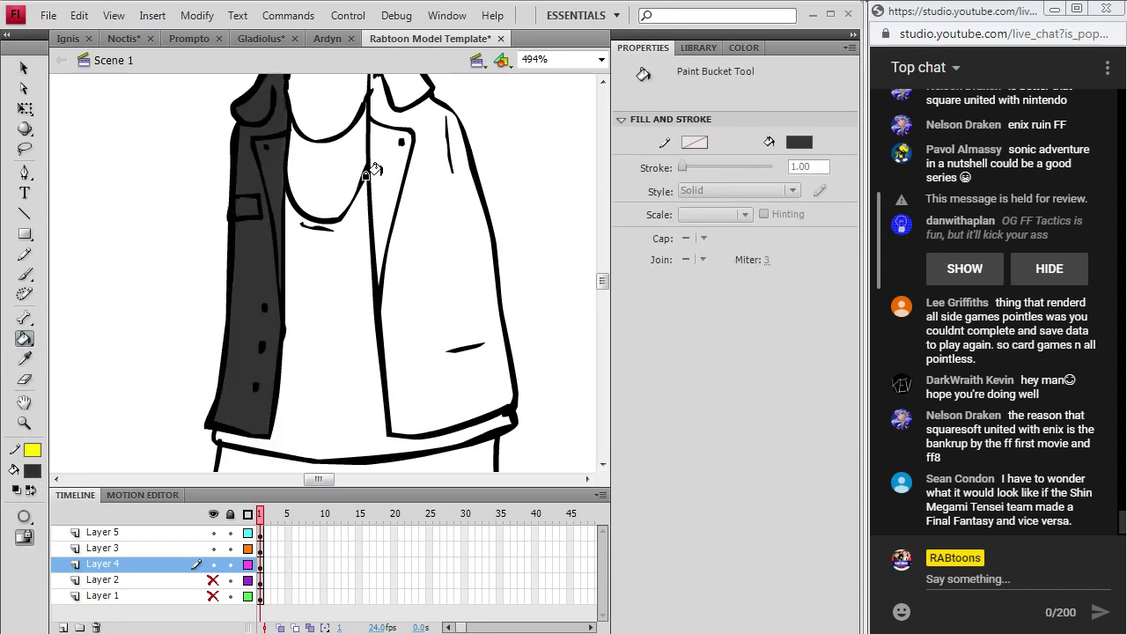
pyautogui.click(373, 171)
pyautogui.click(423, 171)
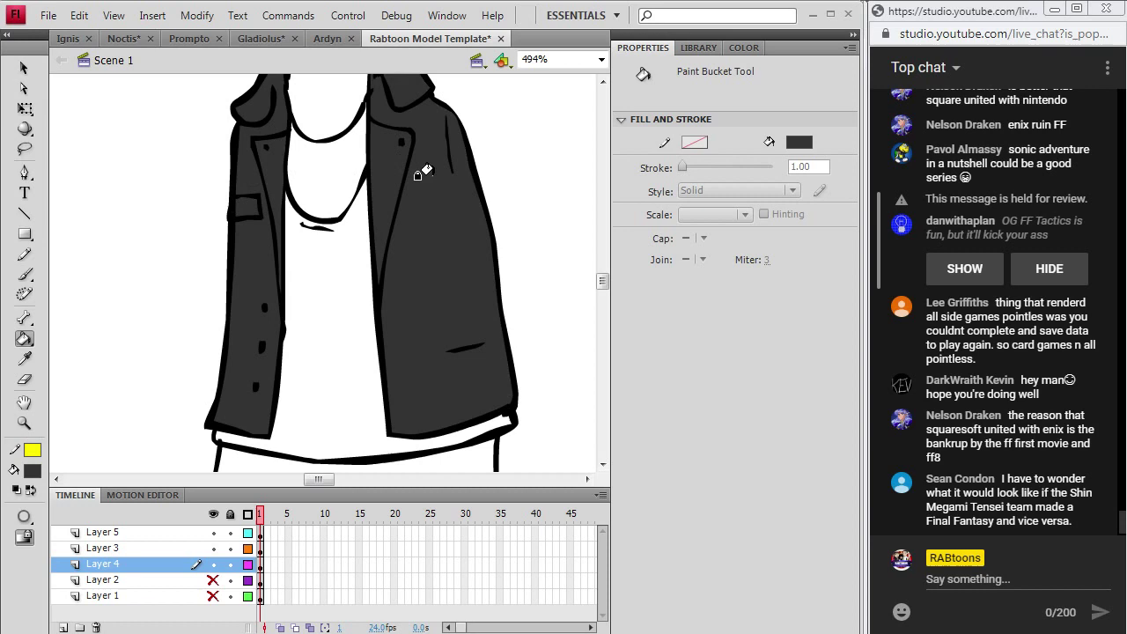
# - Show Layer 1 again and fill the undershirt area between the two neckline curves with a darker grey sampled from the reference picture
pyautogui.click(213, 585)
pyautogui.click(213, 581)
pyautogui.click(212, 596)
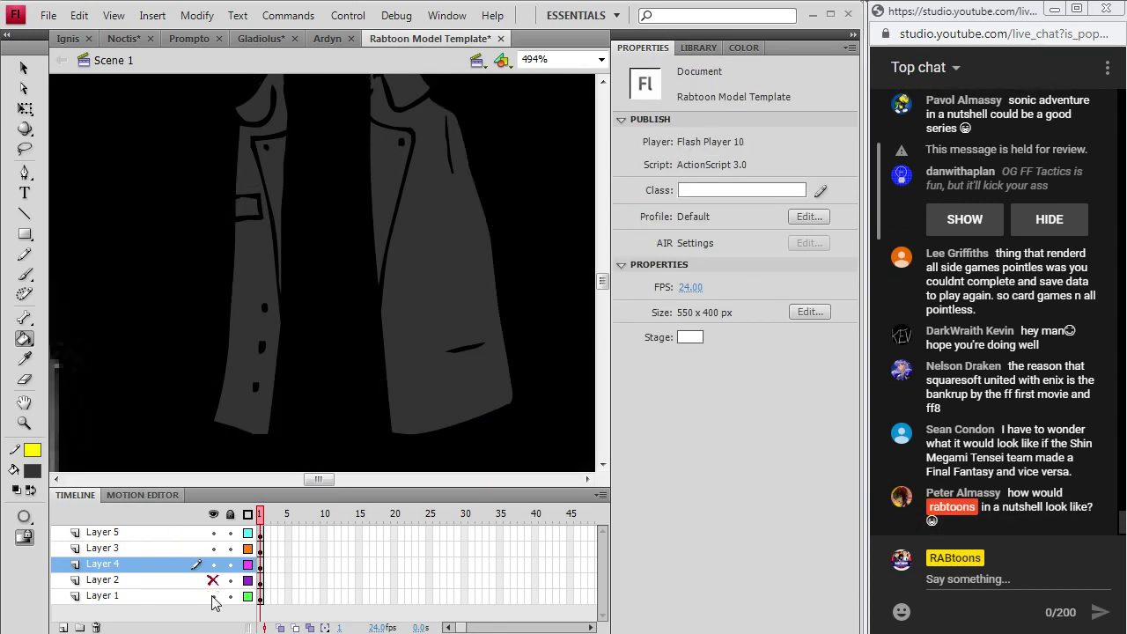
pyautogui.moveTo(318, 479)
pyautogui.mouseDown()
pyautogui.moveTo(291, 479)
pyautogui.moveTo(321, 483)
pyautogui.mouseUp()
pyautogui.click(324, 342)
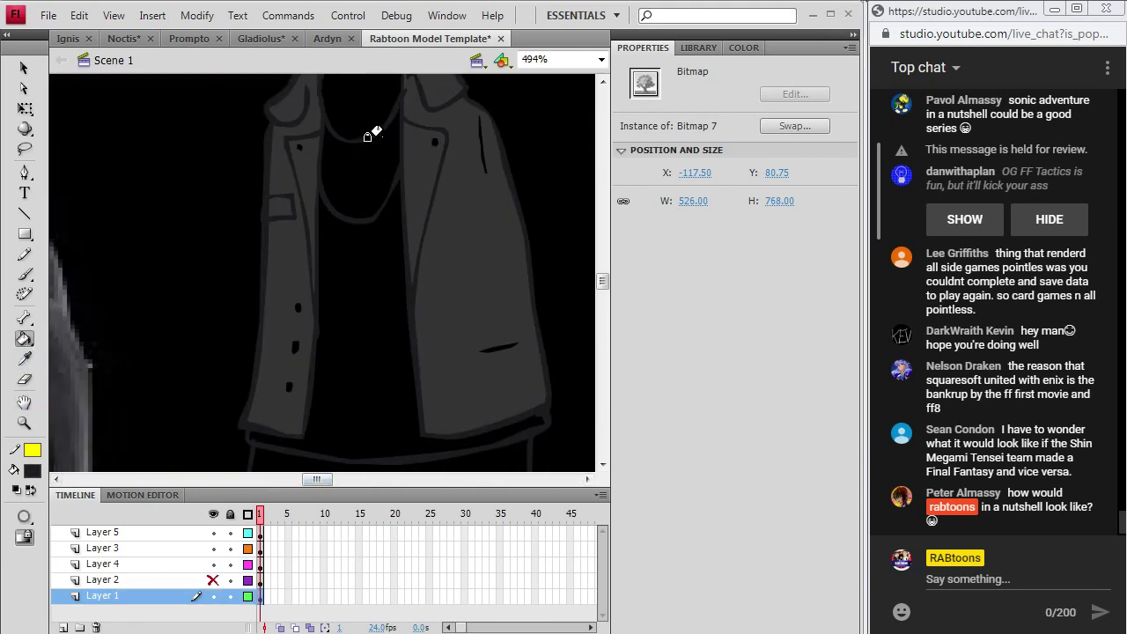
pyautogui.click(334, 176)
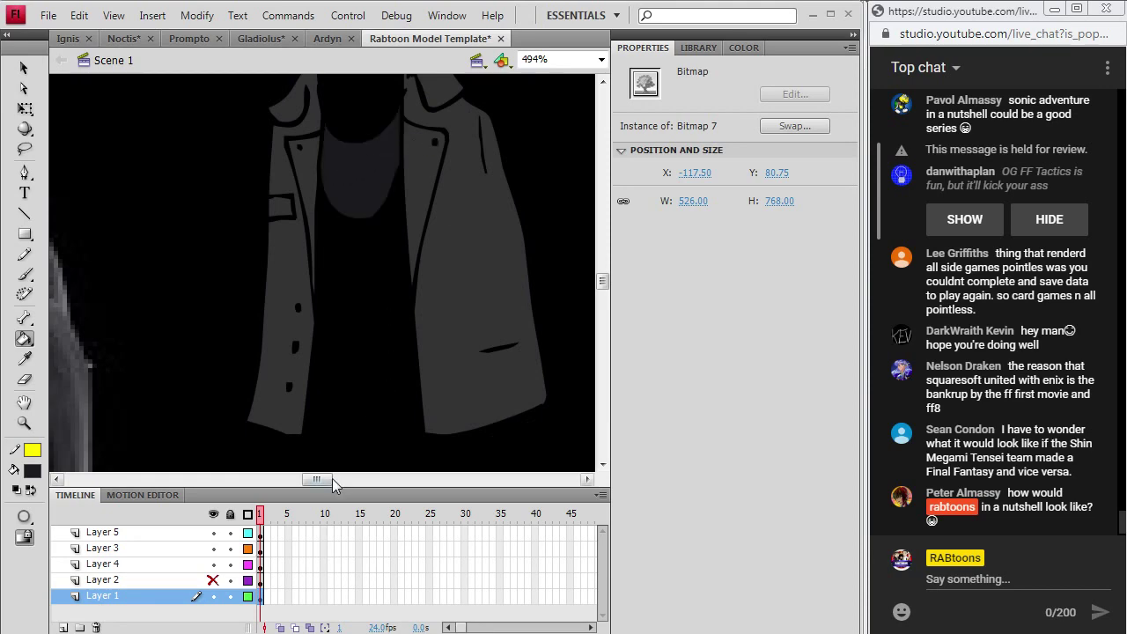
# - Sample a grey from the reference picture and fill the shirt between the jacket panels, including the hem strip below the jacket
pyautogui.moveTo(334, 484); pyautogui.dragTo(315, 483)
pyautogui.press('i')
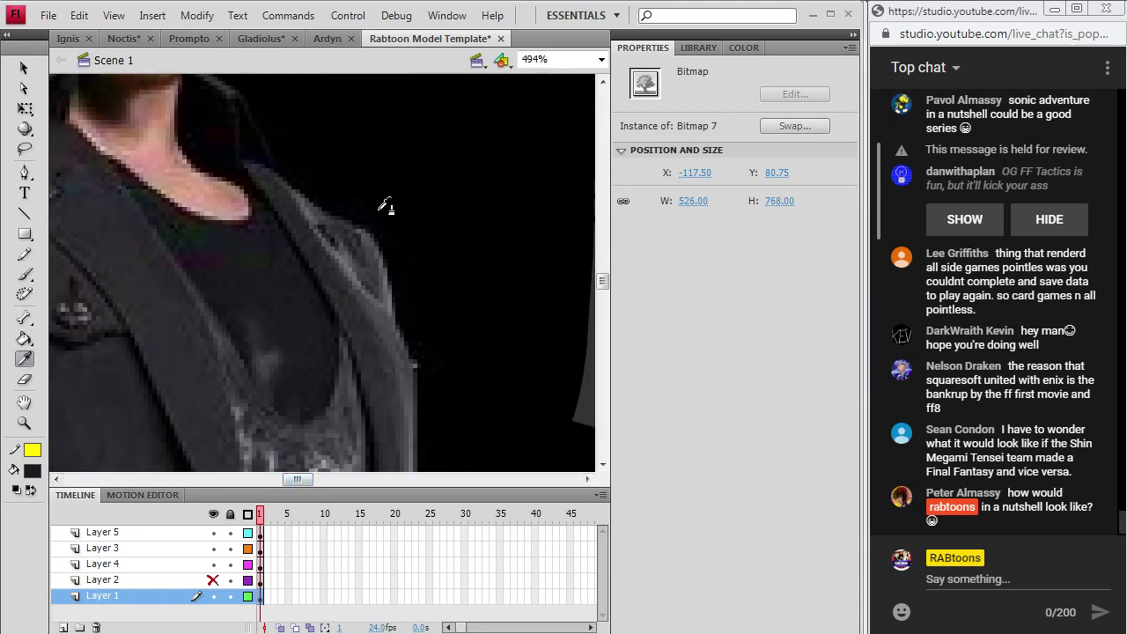
pyautogui.scroll(-5, 352, 256)
pyautogui.click(282, 302)
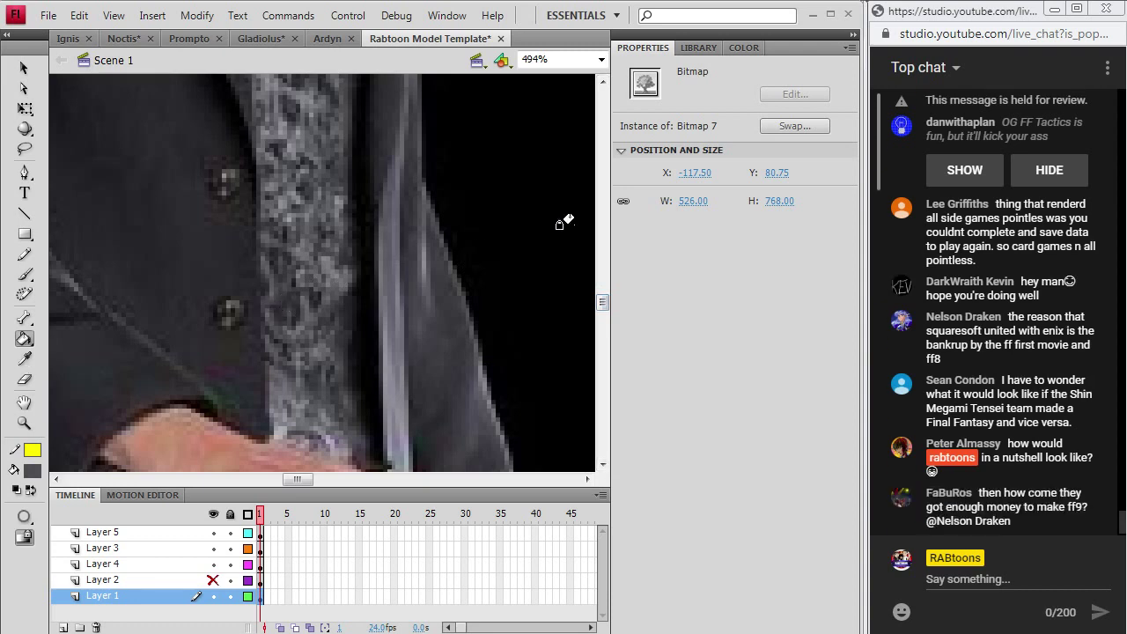
pyautogui.scroll(4, 564, 222)
pyautogui.moveTo(297, 480); pyautogui.dragTo(322, 483)
pyautogui.click(274, 264)
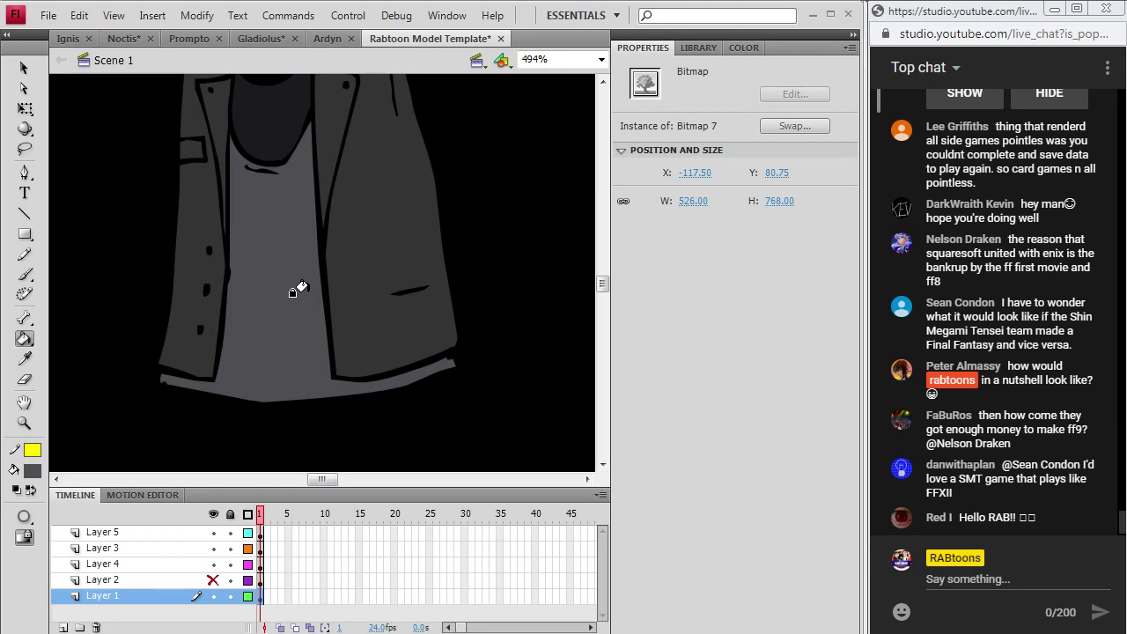
# - Recolour both jacket panels with a darker grey sampled from the reference jacket
pyautogui.click(24, 425)
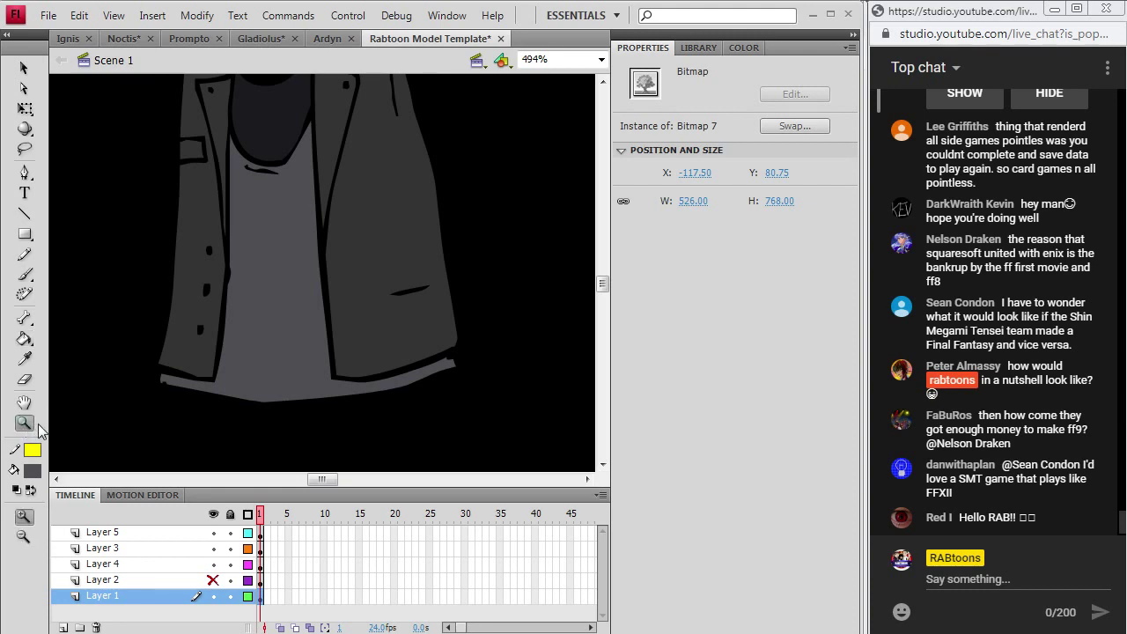
pyautogui.click(602, 59)
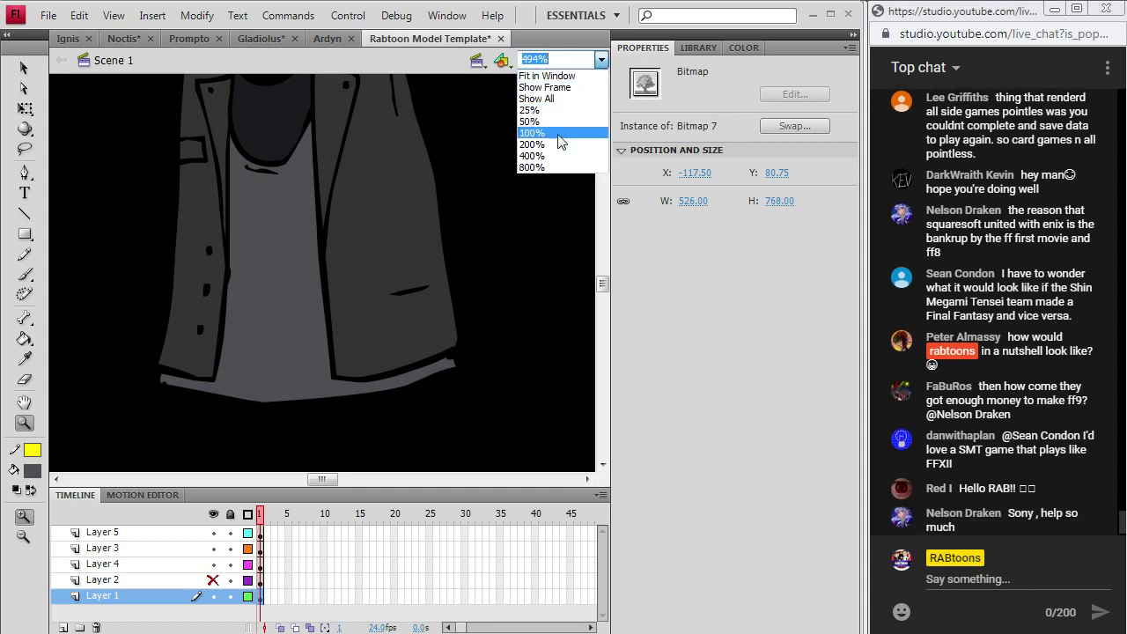
pyautogui.click(558, 145)
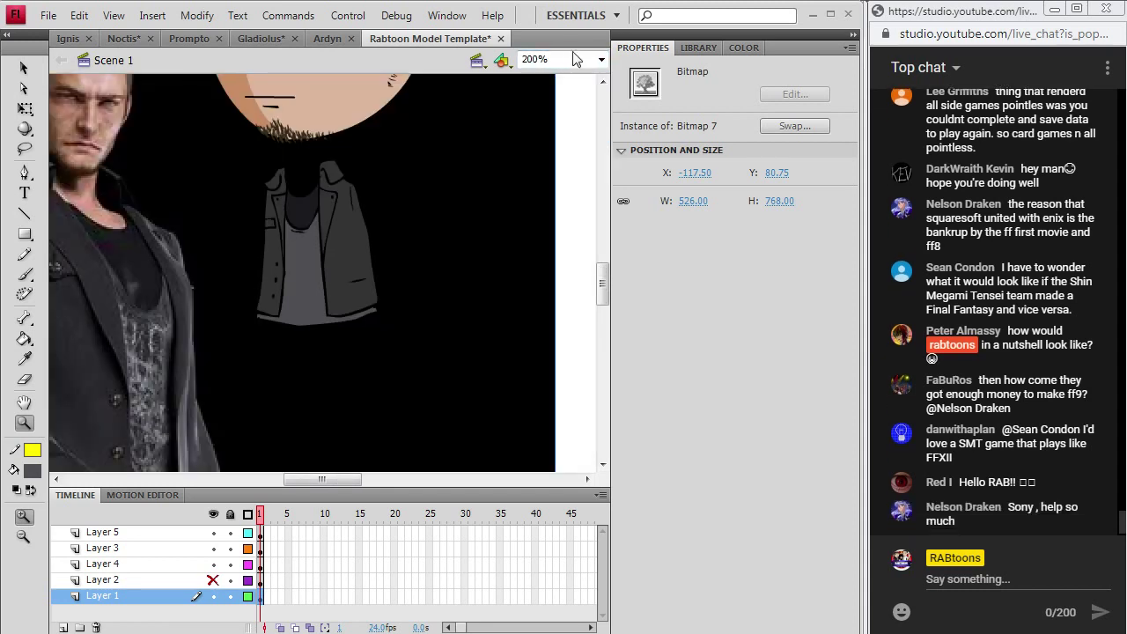
pyautogui.click(25, 359)
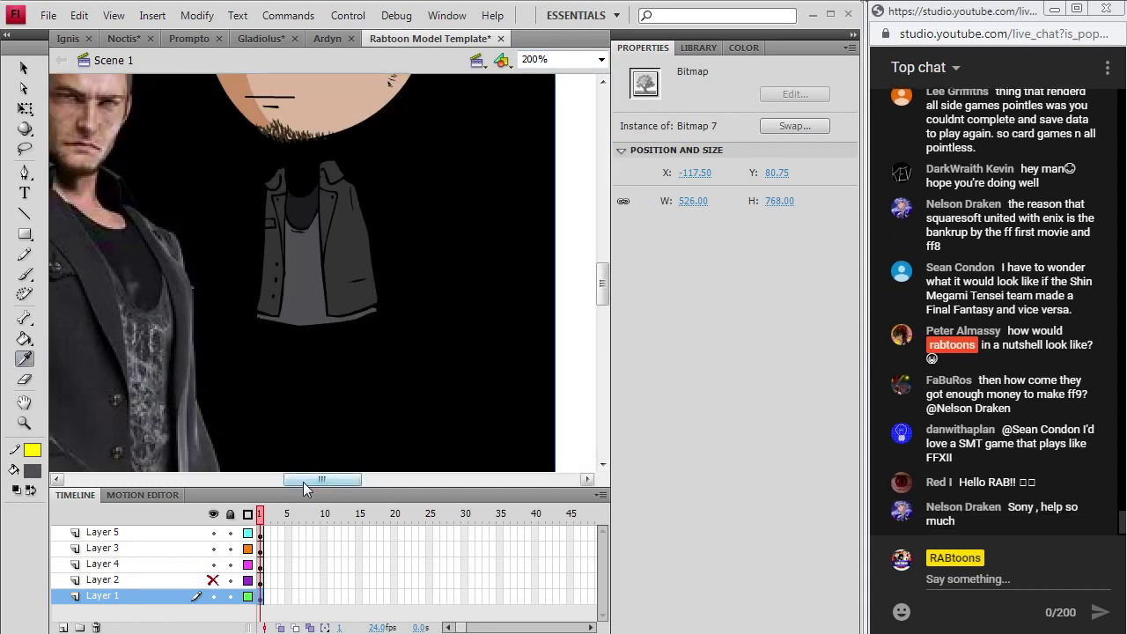
pyautogui.moveTo(305, 482); pyautogui.dragTo(283, 489)
pyautogui.click(272, 359)
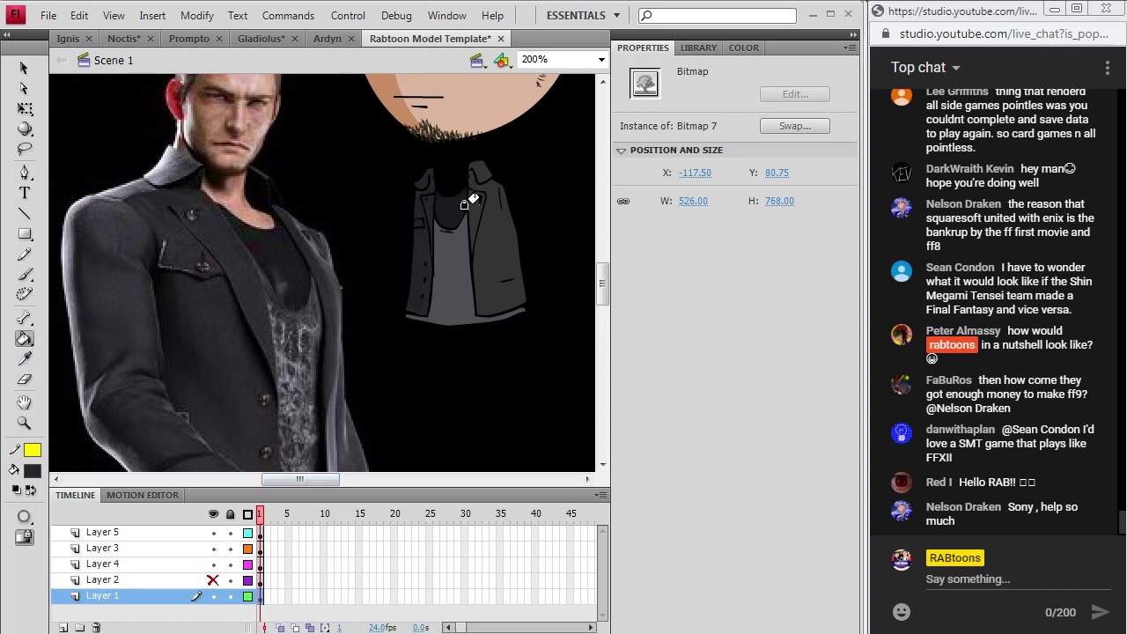
pyautogui.click(487, 203)
# - Fill the neck area above the undershirt with the light skin tone sampled from the cartoon face
pyautogui.click(26, 359)
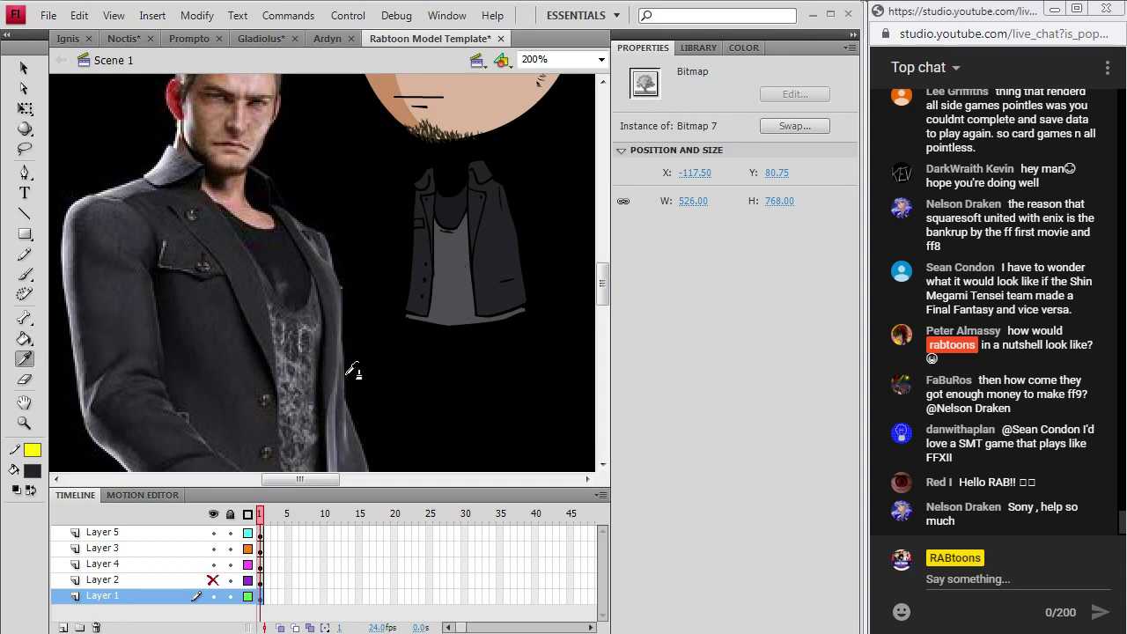
pyautogui.moveTo(604, 287)
pyautogui.mouseDown()
pyautogui.moveTo(604, 304)
pyautogui.moveTo(605, 263)
pyautogui.moveTo(601, 335)
pyautogui.moveTo(605, 281)
pyautogui.mouseUp()
pyautogui.click(486, 229)
# - Sample the drawn jacket's dark grey and fill the trousers with it
pyautogui.press('i')
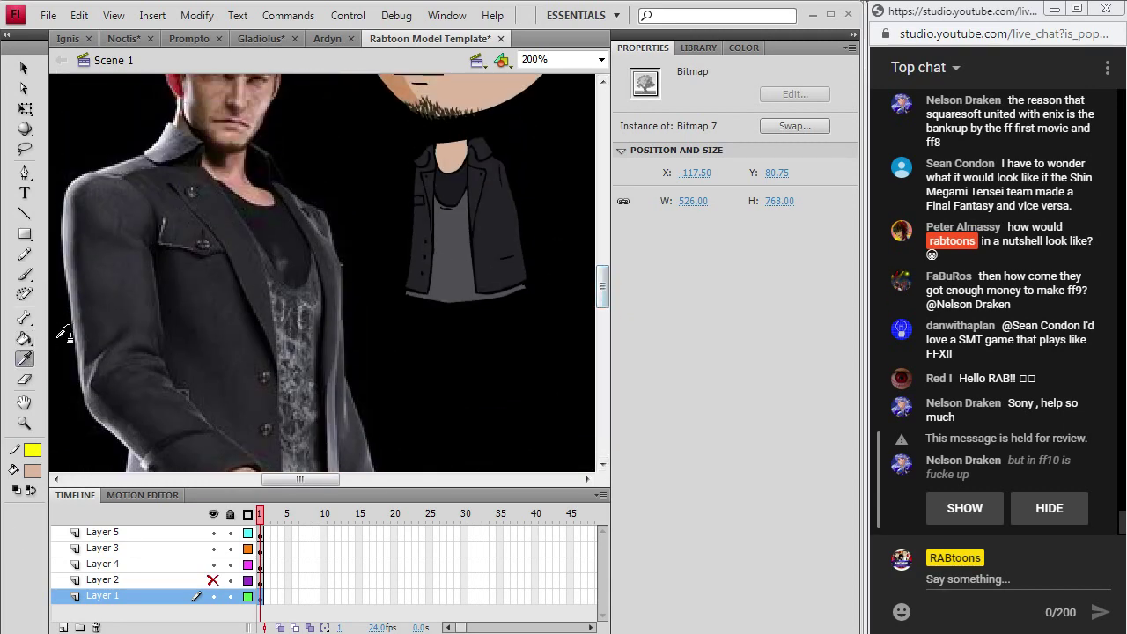
pyautogui.click(488, 267)
pyautogui.click(428, 320)
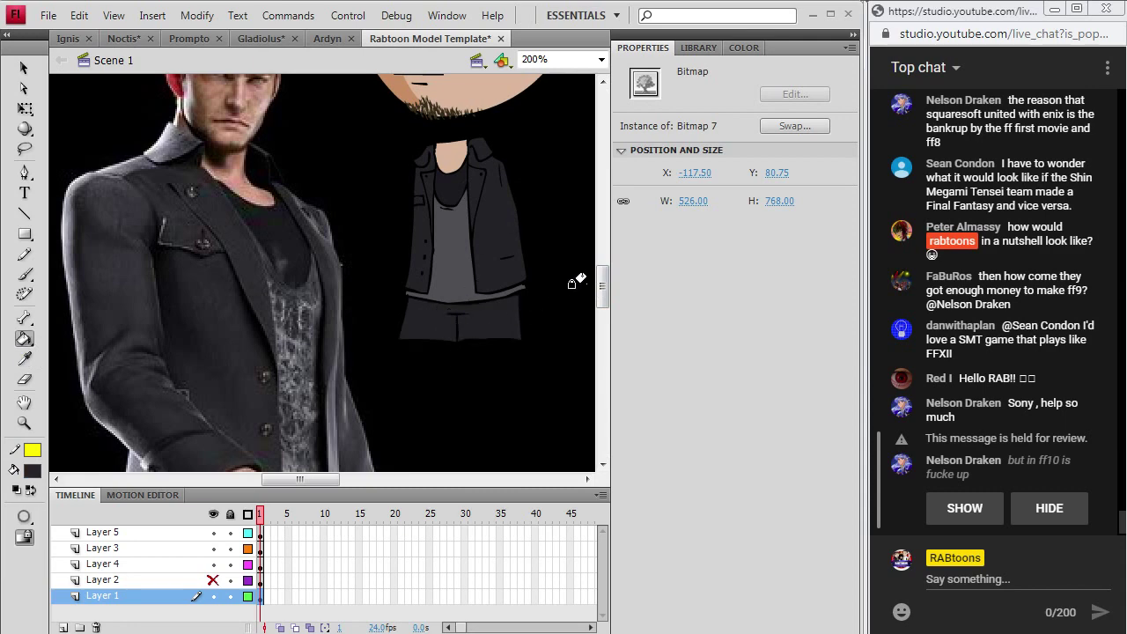
# - Fill both boots with near-black and their cuffs with dark greenish grey, sampling the colours from the reference boots
pyautogui.scroll(-10, 574, 282)
pyautogui.press('i')
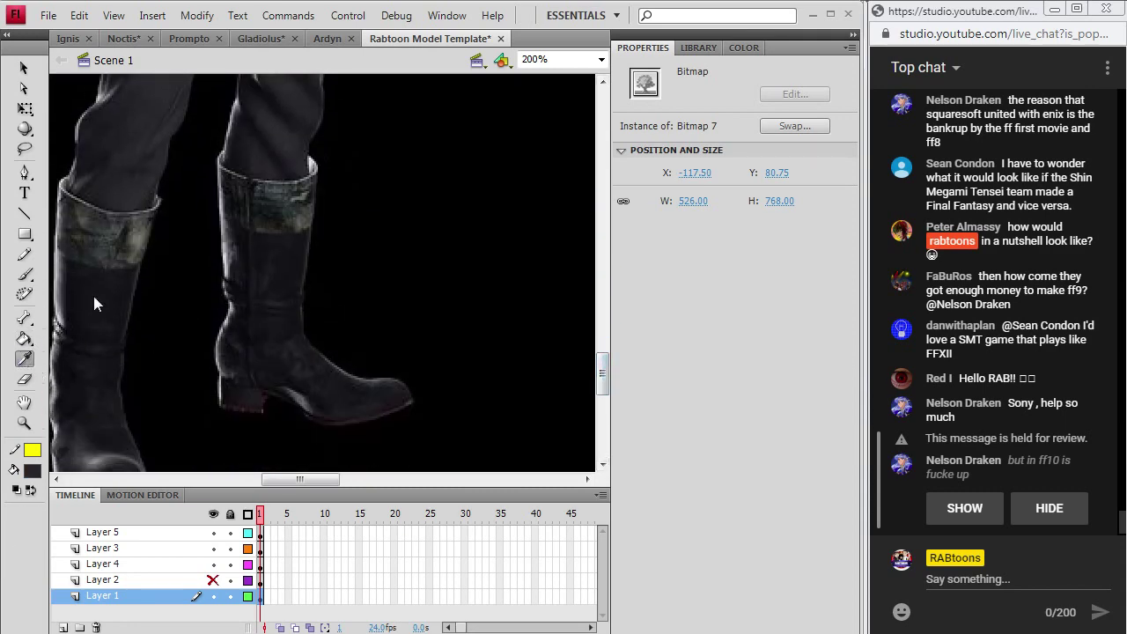
pyautogui.click(379, 220)
pyautogui.scroll(10, 605, 309)
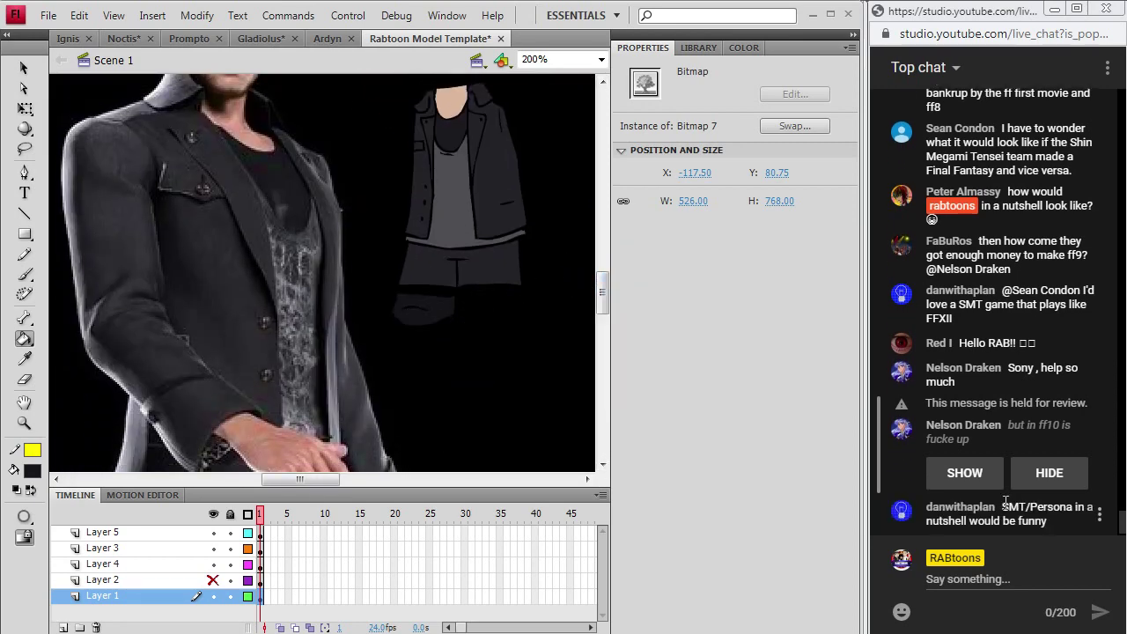
pyautogui.scroll(-10, 602, 290)
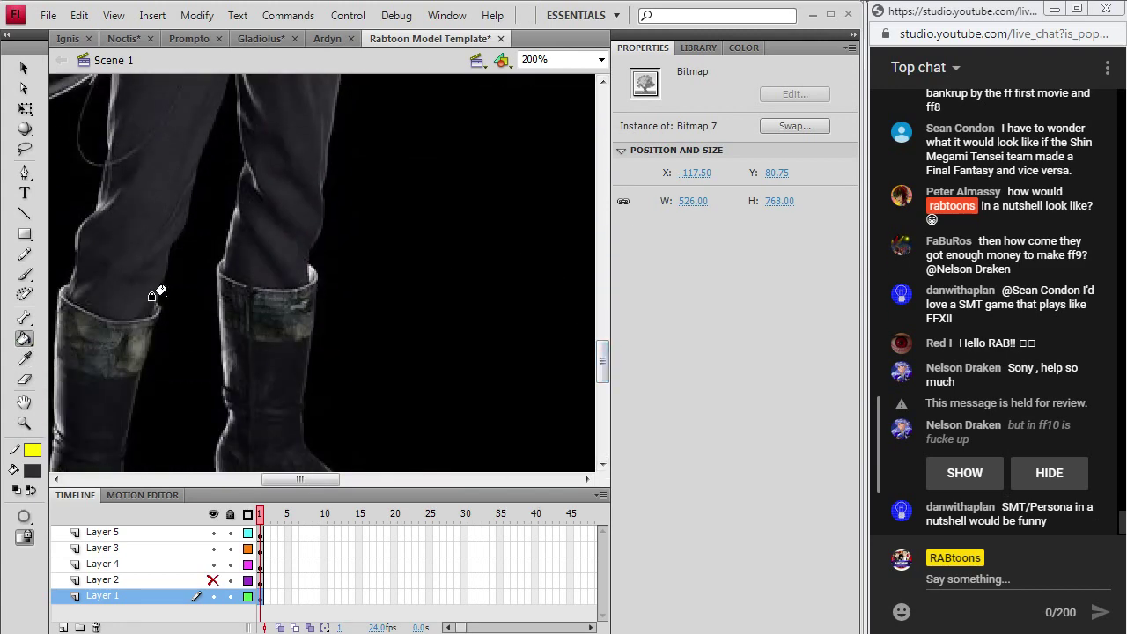
pyautogui.scroll(8, 597, 310)
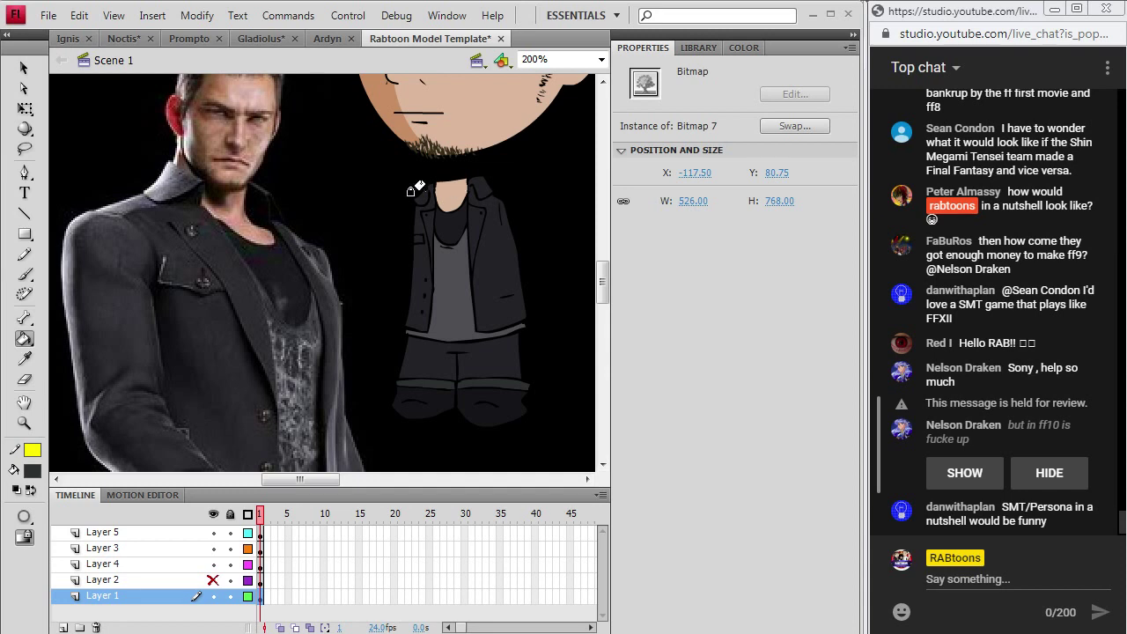
# - Set the fill colour to black and brush a curved line at the left hip of the trousers on Layer 1
pyautogui.click(26, 362)
pyautogui.moveTo(604, 289)
pyautogui.mouseDown()
pyautogui.moveTo(601, 368)
pyautogui.moveTo(602, 284)
pyautogui.mouseUp()
pyautogui.click(33, 470)
pyautogui.click(41, 282)
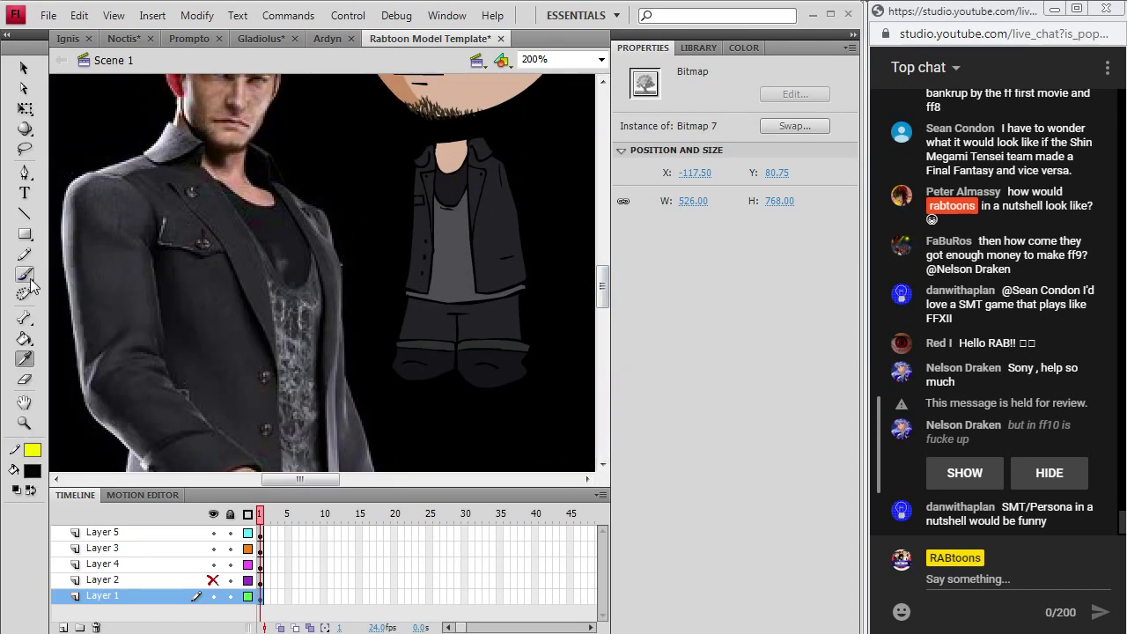
pyautogui.click(25, 274)
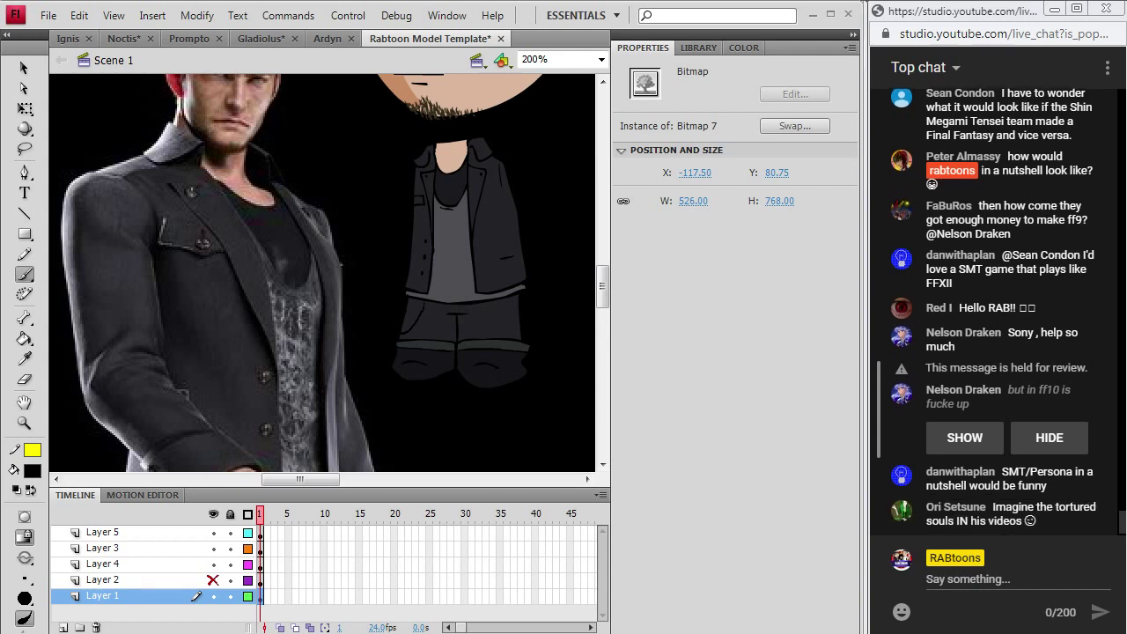
# - Undo the curved hip stroke and brush it on Layer 4 instead, with Layer 1 hidden
pyautogui.click(79, 15)
pyautogui.click(97, 33)
pyautogui.click(214, 581)
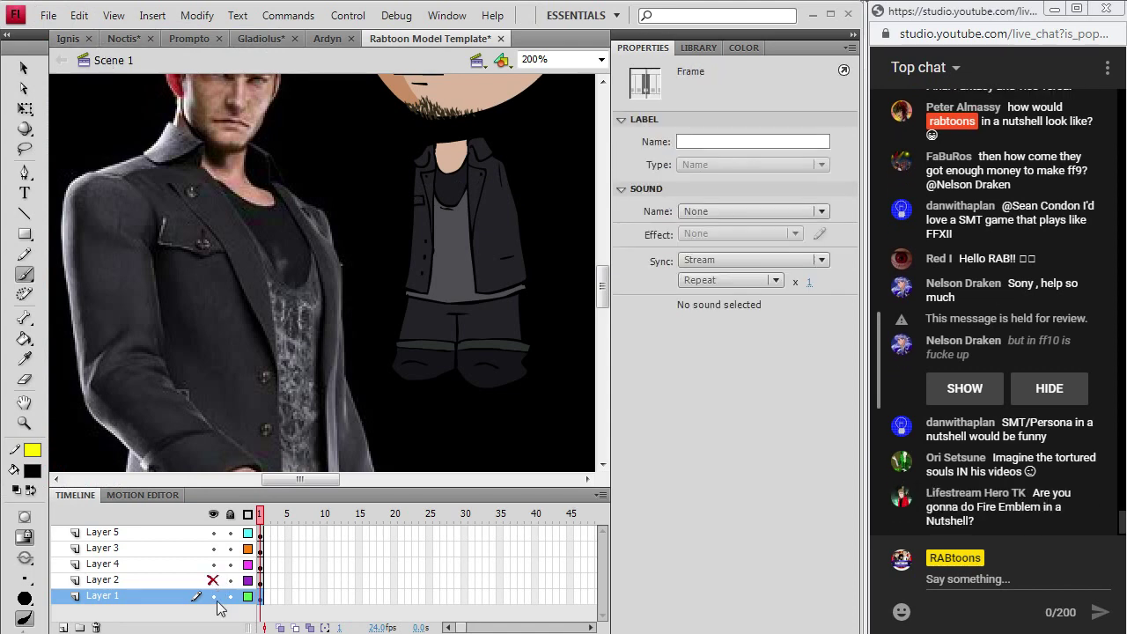
pyautogui.click(213, 596)
pyautogui.click(259, 565)
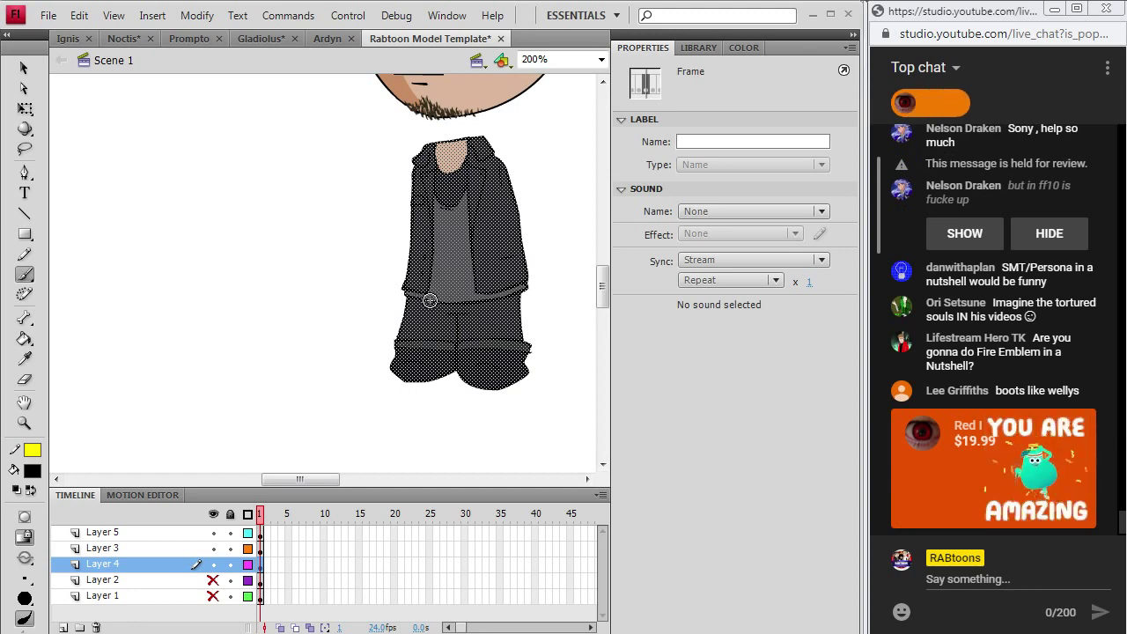
pyautogui.hotkey('ctrl', 'shift', 'a')
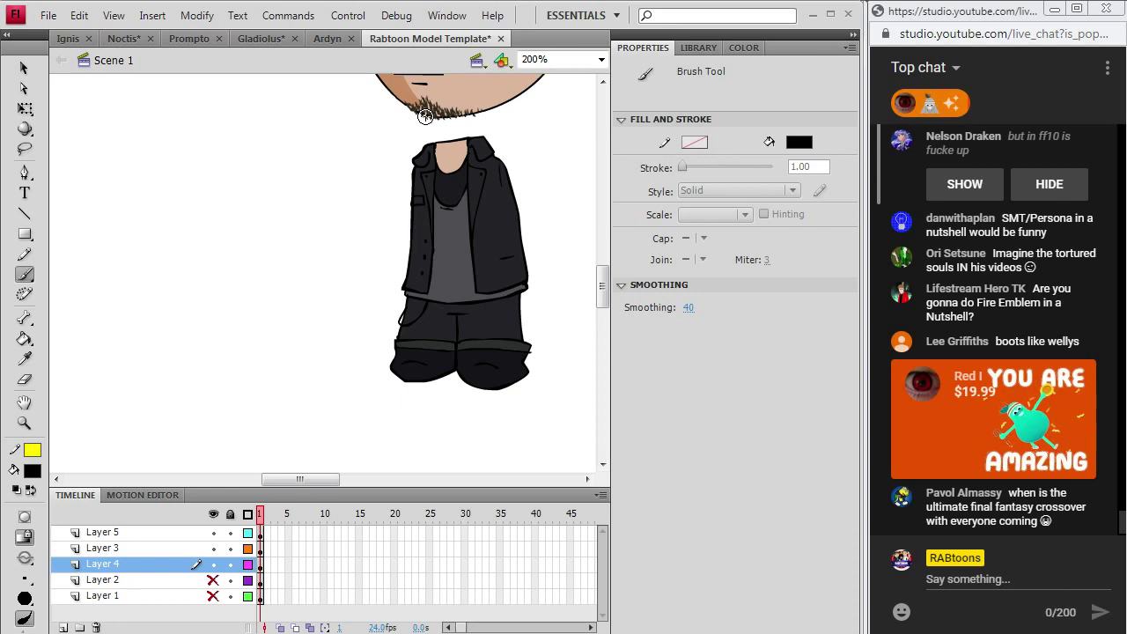
# - Try a yellow pencil shading line on Layer 4 from the neck down to the left boot, and undo it
pyautogui.click(24, 253)
pyautogui.click(260, 565)
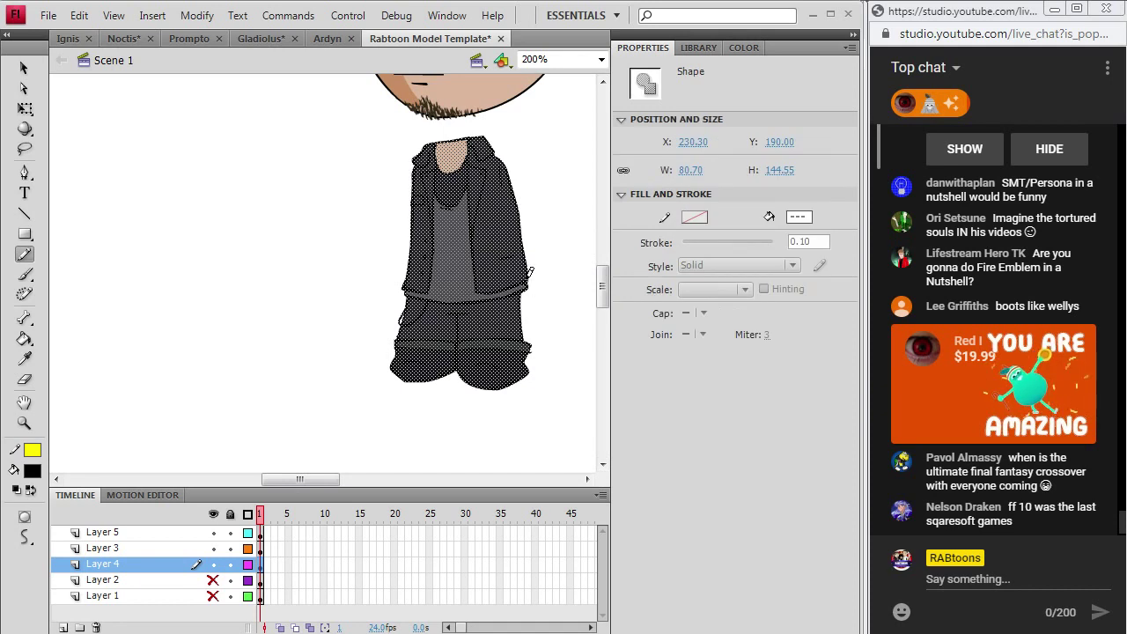
pyautogui.hotkey('ctrl', 'shift', 'a')
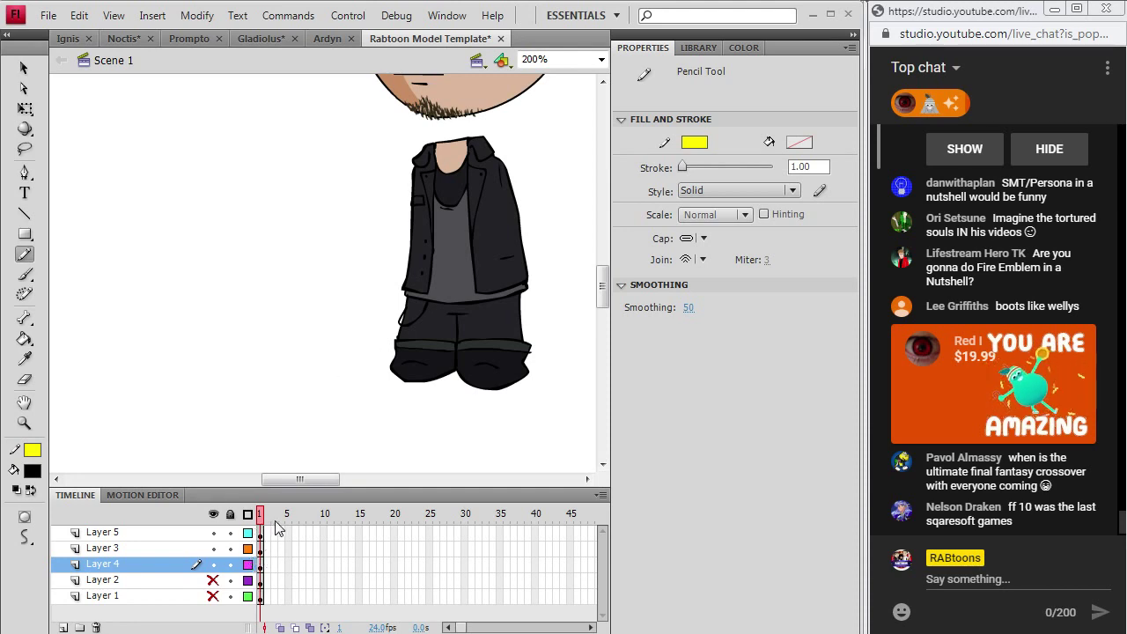
pyautogui.click(260, 564)
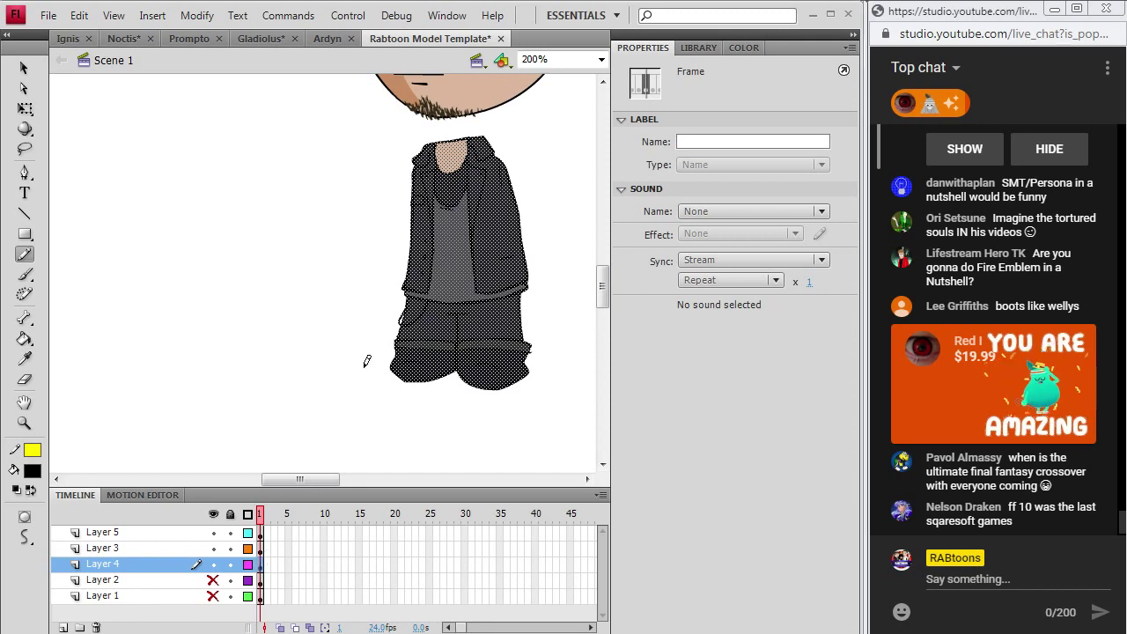
pyautogui.click(438, 139)
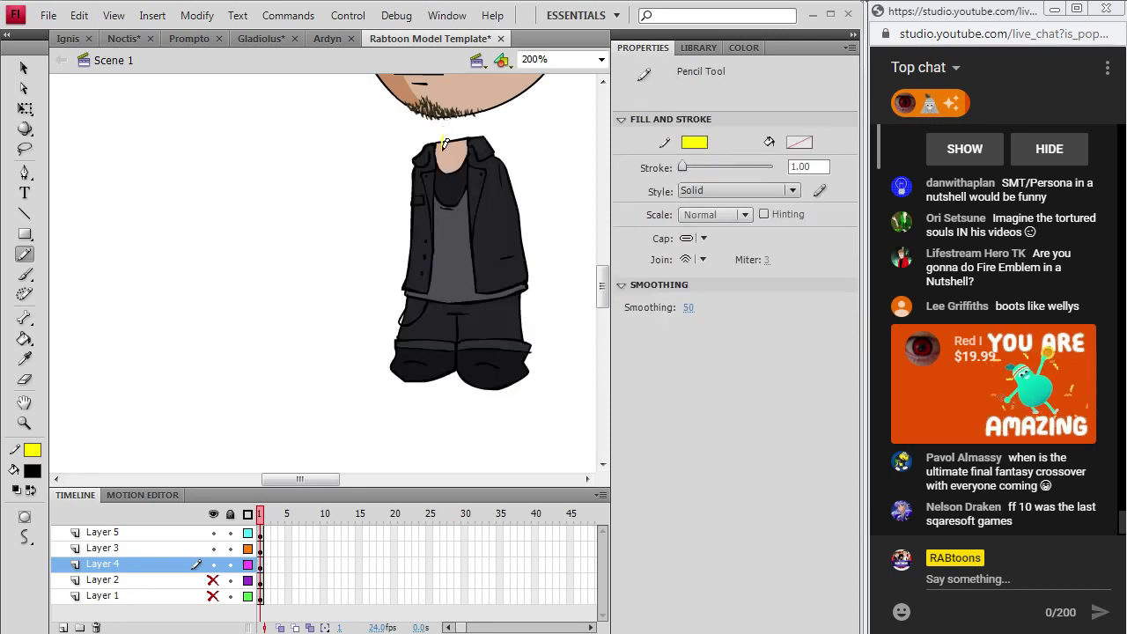
pyautogui.moveTo(443, 144); pyautogui.dragTo(443, 178)
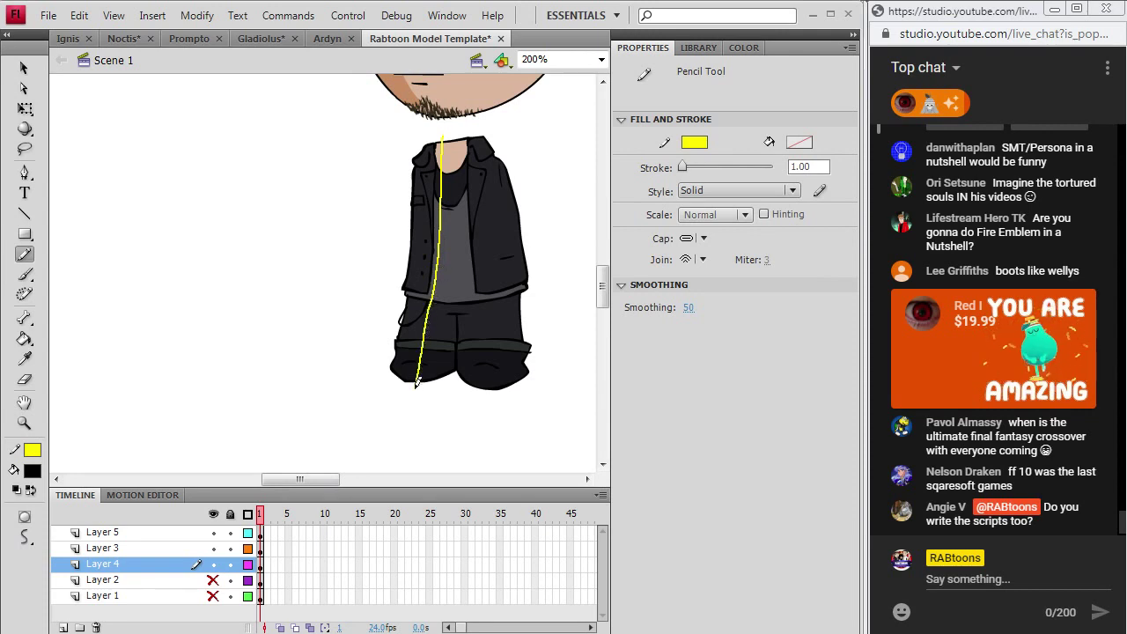
pyautogui.moveTo(418, 383); pyautogui.dragTo(413, 398)
pyautogui.click(27, 359)
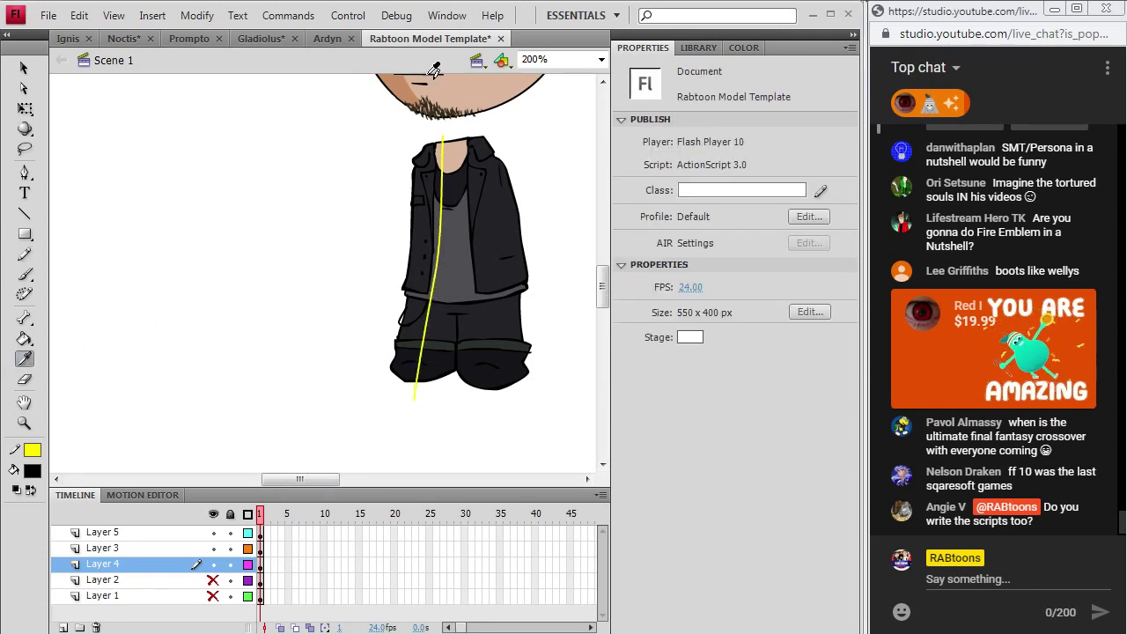
pyautogui.hotkey('ctrl', 'z')
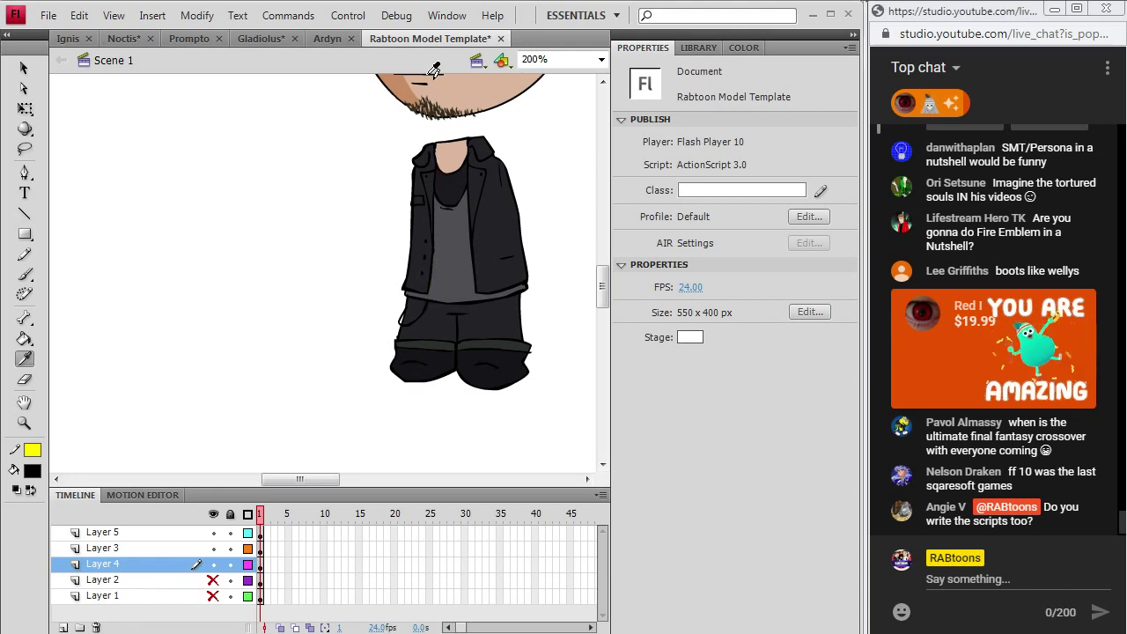
# - Lower the stroke colour's alpha and draw a pencil shading line on Layer 4 from the neck down to the left boot
pyautogui.click(33, 452)
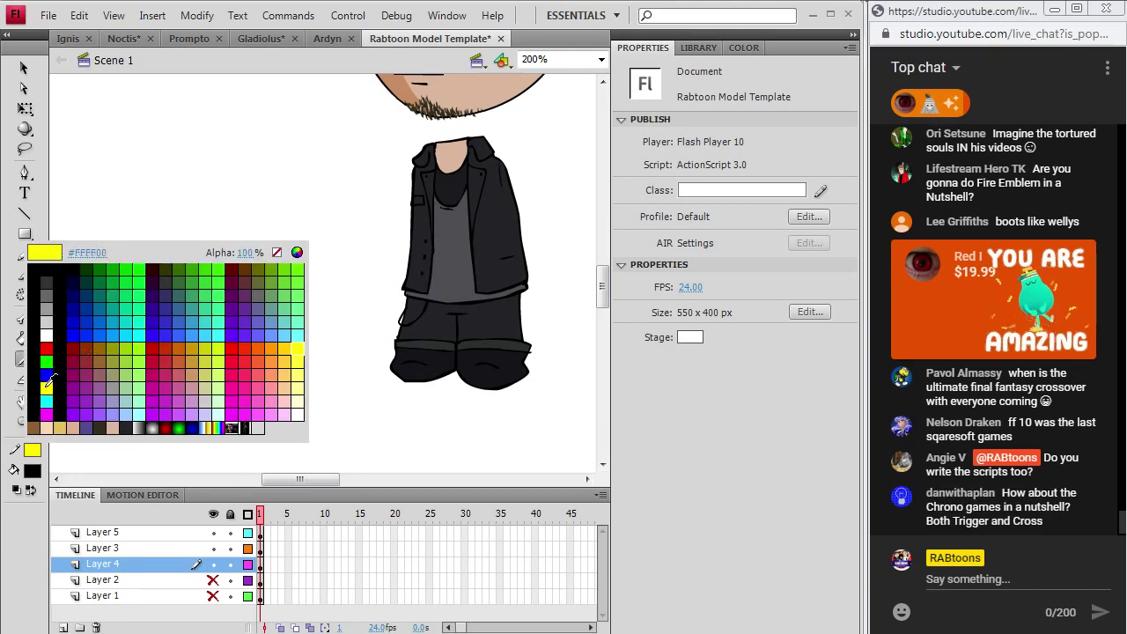
pyautogui.moveTo(249, 253)
pyautogui.mouseDown()
pyautogui.moveTo(156, 288)
pyautogui.moveTo(121, 284)
pyautogui.mouseUp()
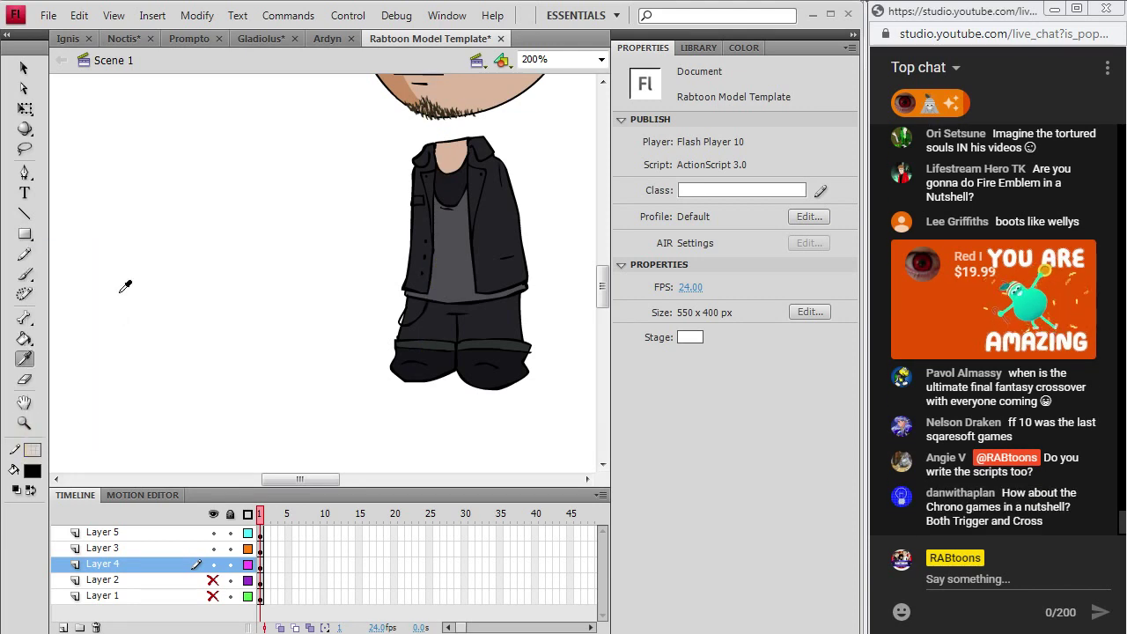
pyautogui.click(26, 254)
pyautogui.click(265, 563)
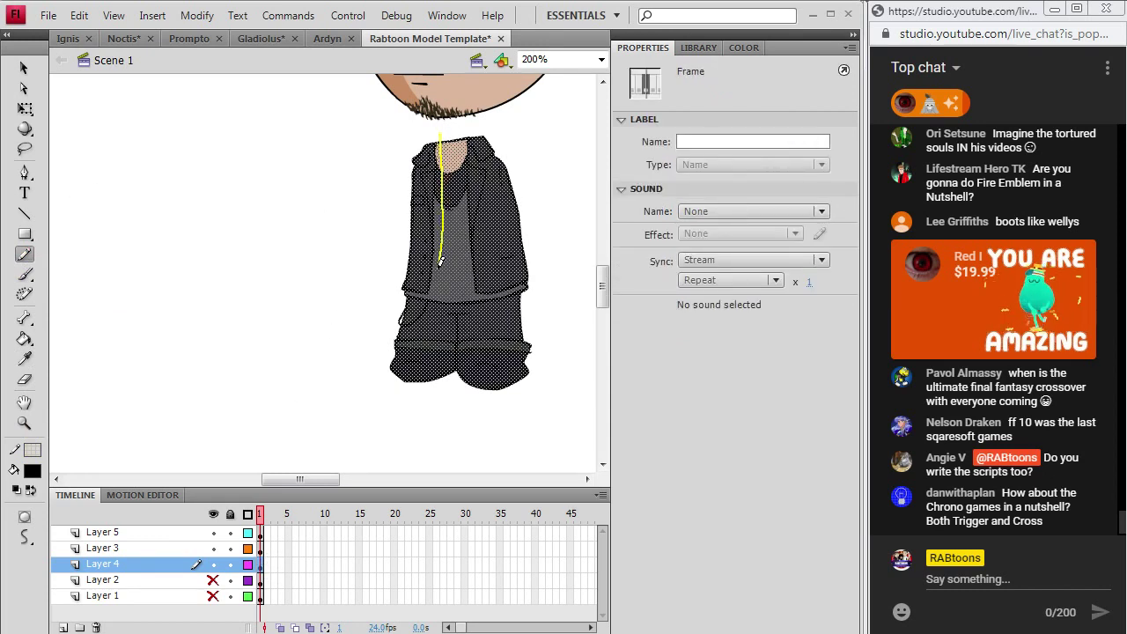
pyautogui.moveTo(440, 260); pyautogui.dragTo(417, 369)
# - Fill the left side of the neck with the darker skin tone sampled from the face's shaded edge
pyautogui.press('i')
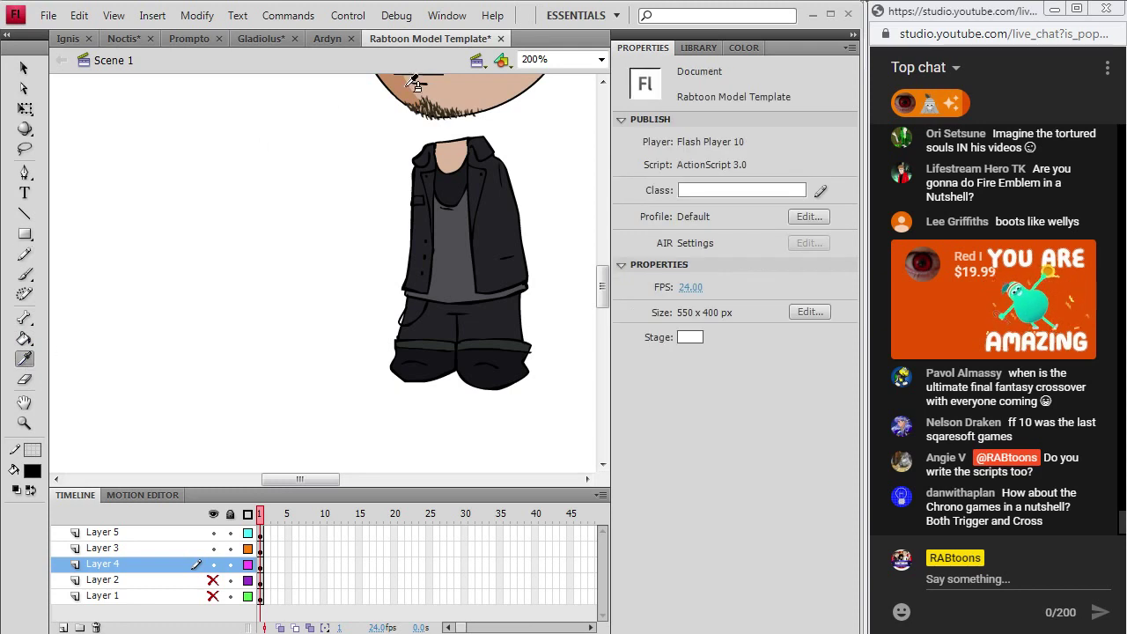
pyautogui.click(414, 86)
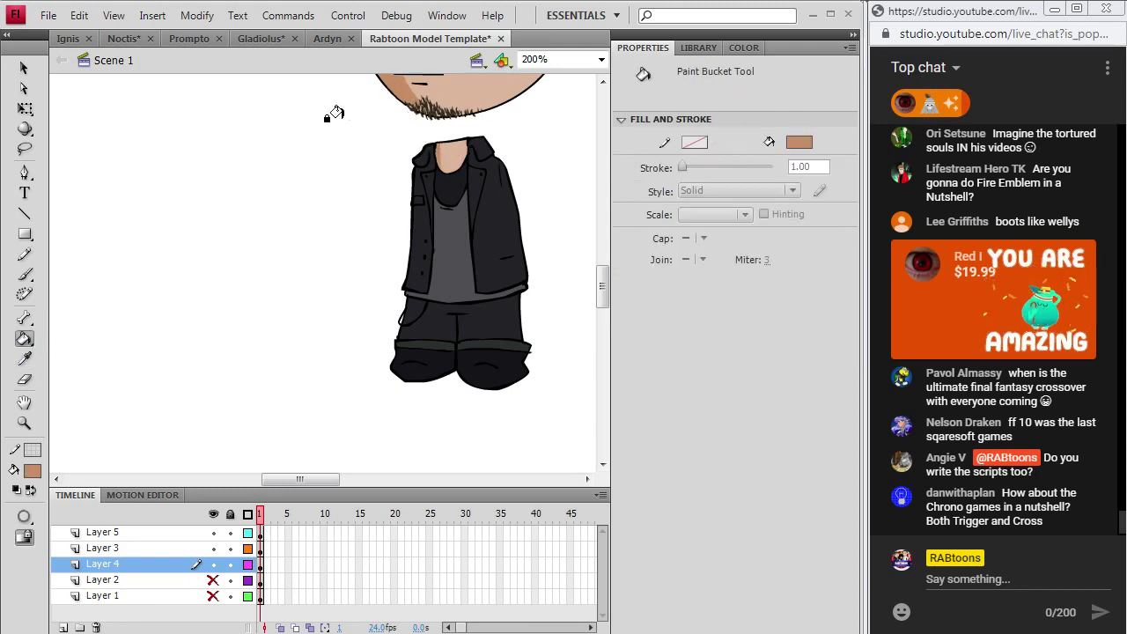
# - Sample the drawn clothing's dark grey and mix a custom fill colour from it with Red 62, Green 60, Blue 68
pyautogui.click(30, 358)
pyautogui.click(463, 226)
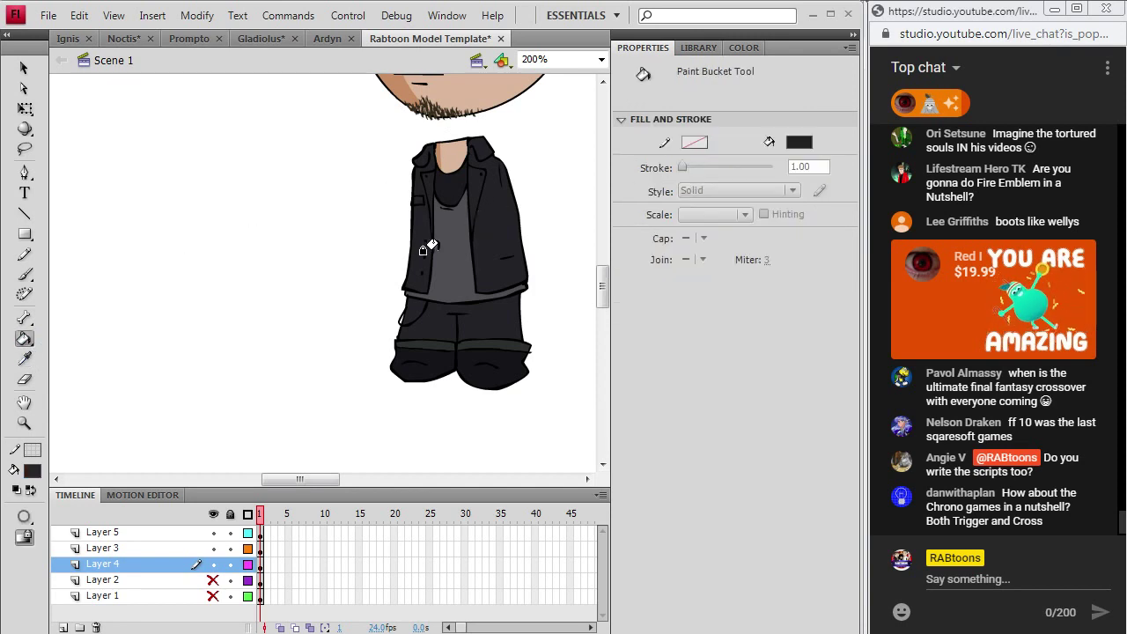
pyautogui.click(428, 243)
pyautogui.click(37, 474)
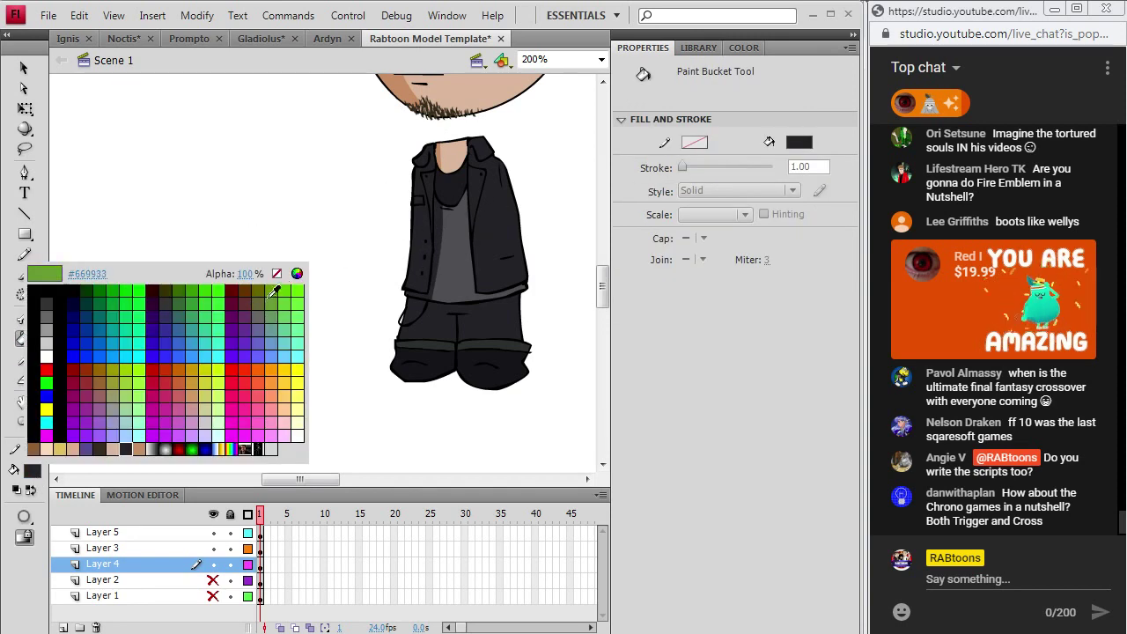
pyautogui.click(301, 273)
pyautogui.moveTo(618, 345); pyautogui.dragTo(619, 335)
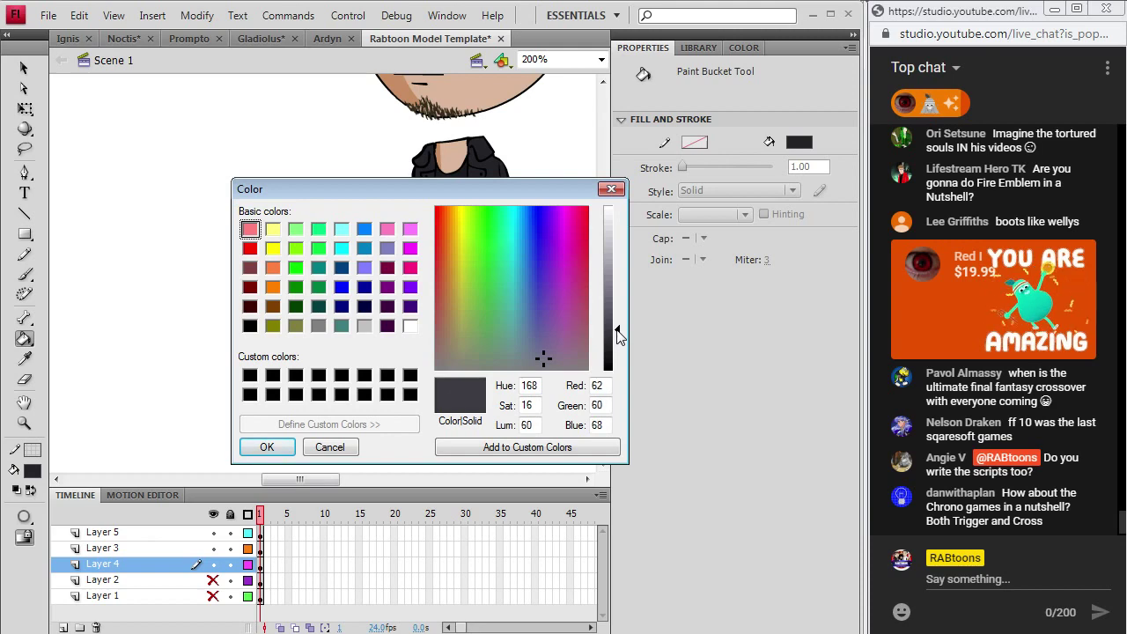
pyautogui.click(275, 445)
# - Switch to the iTunes music library
pyautogui.hotkey('alt', 'Tab')
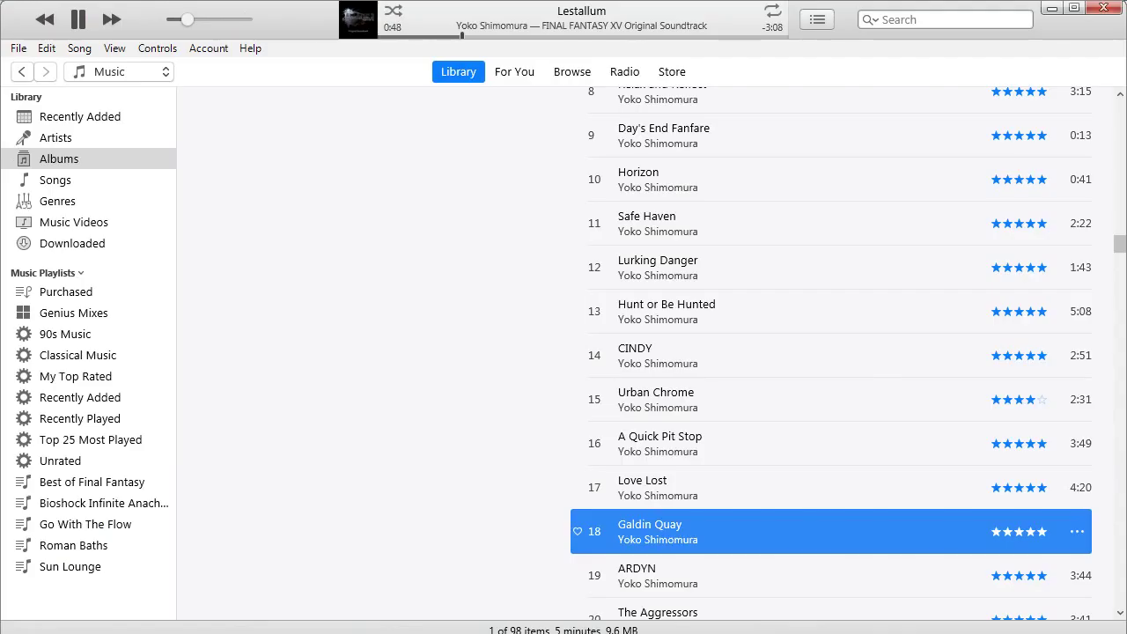
# - Switch to Adobe Flash and fill the shaded strip of the character's grey shirt with dark grey
pyautogui.hotkey('alt', 'Tab')
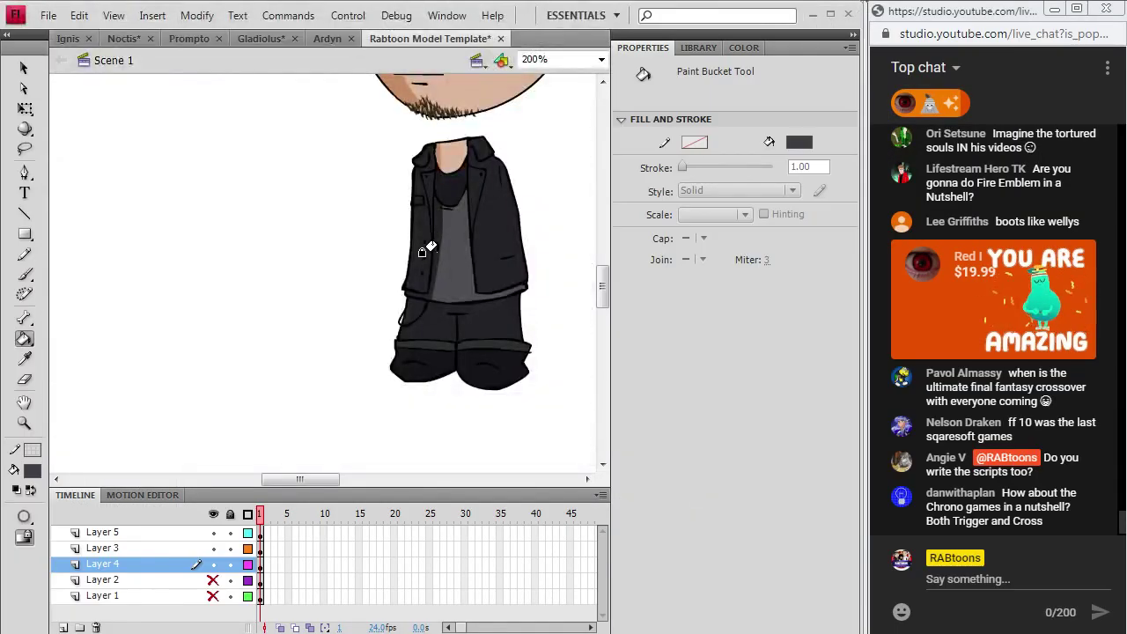
pyautogui.click(432, 234)
# - Sample the dark undershirt colour, darken it to about RGB 16, 16, 18, and fill the shaded part below the neck
pyautogui.click(25, 359)
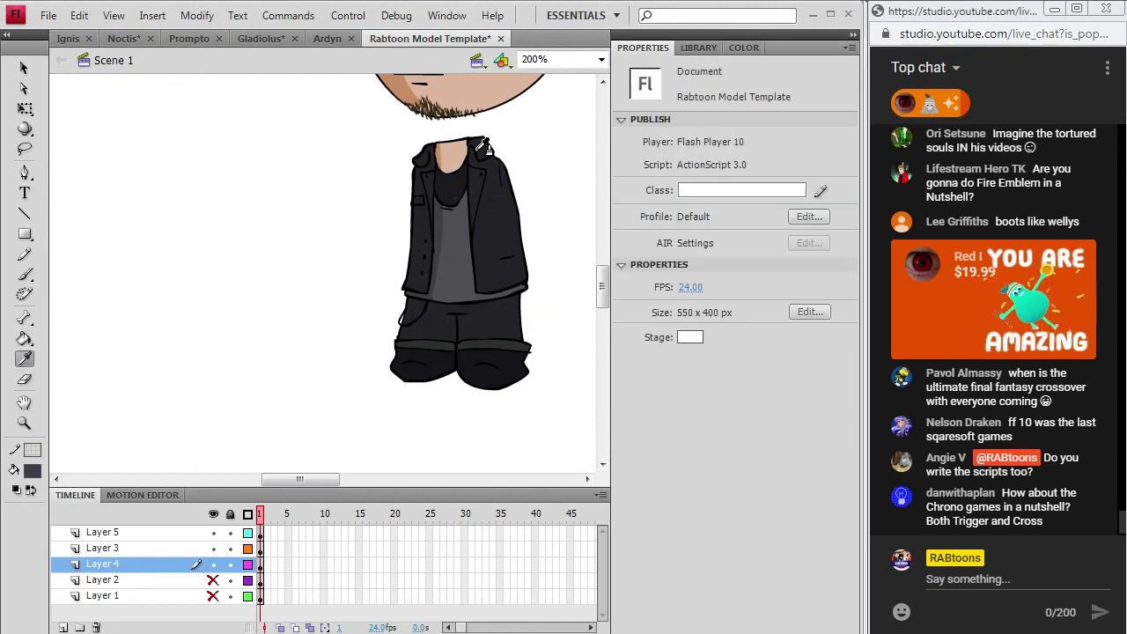
pyautogui.click(440, 176)
pyautogui.click(33, 471)
pyautogui.click(326, 243)
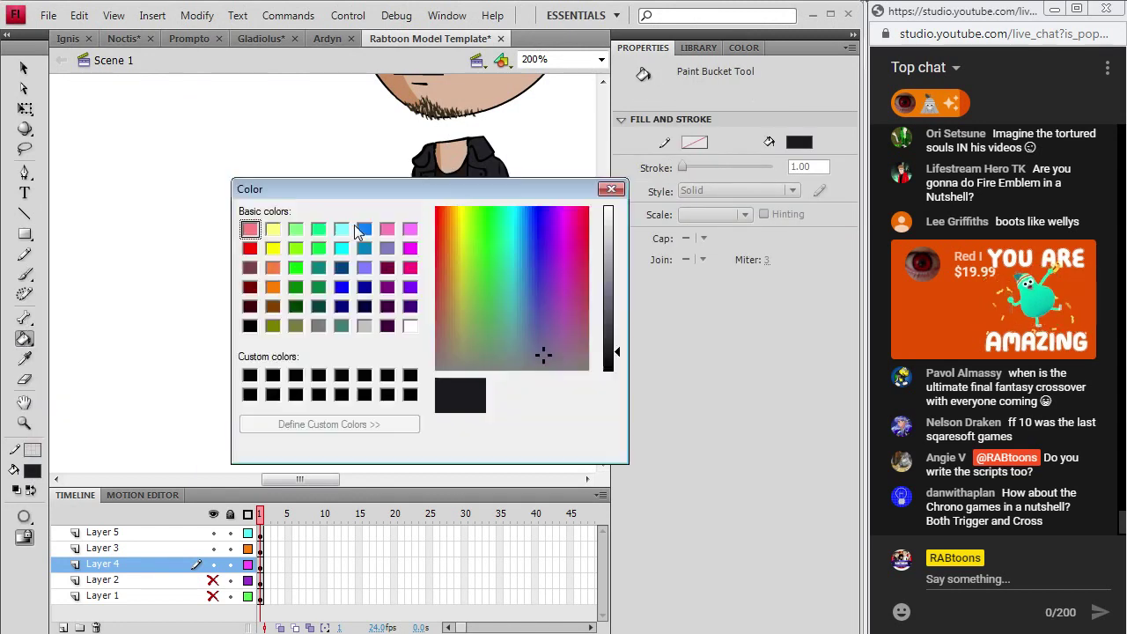
pyautogui.click(616, 366)
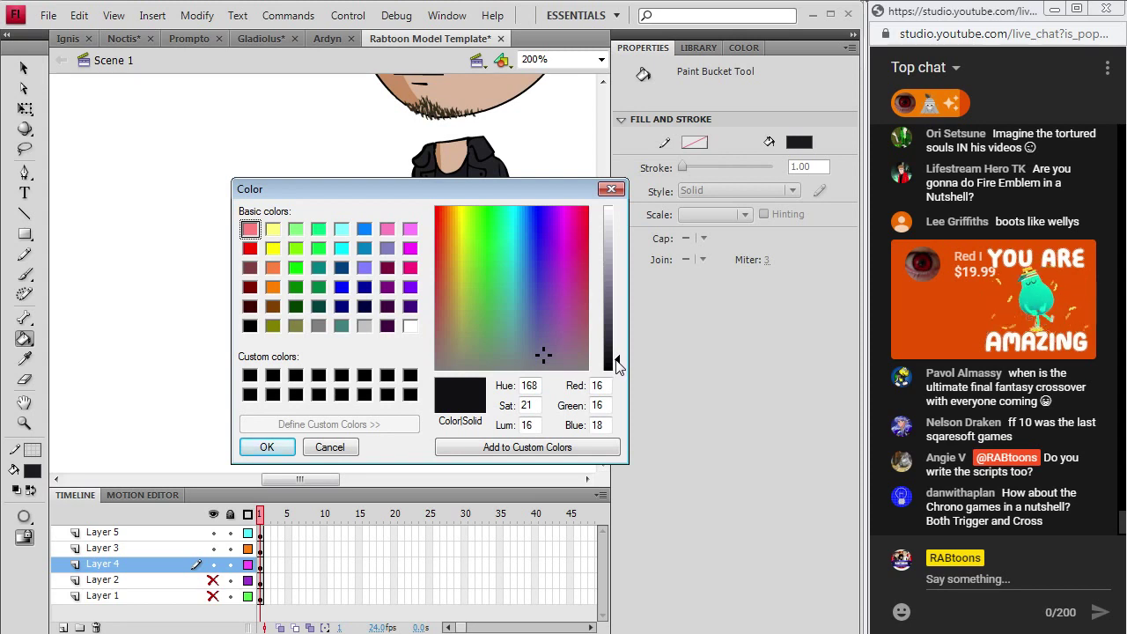
pyautogui.click(266, 447)
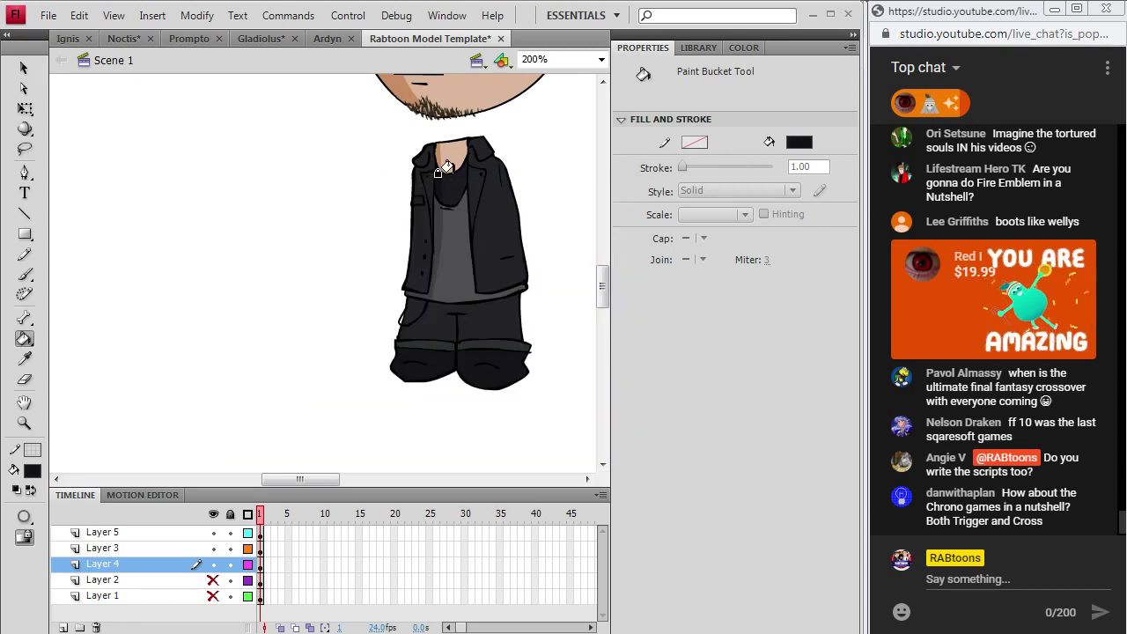
pyautogui.press('i')
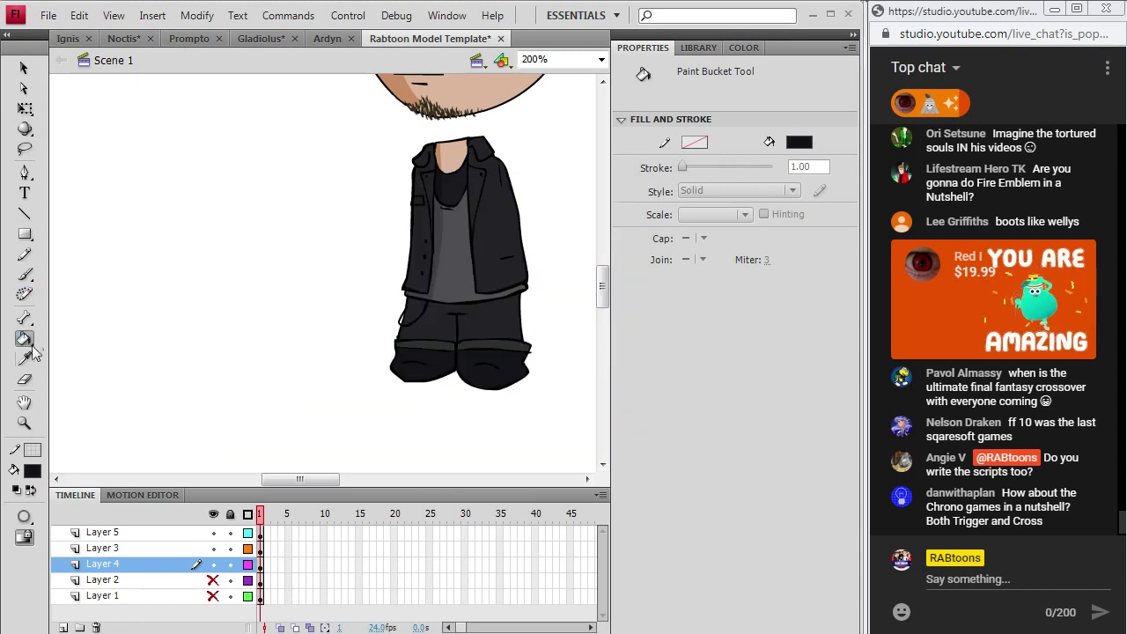
pyautogui.press('k')
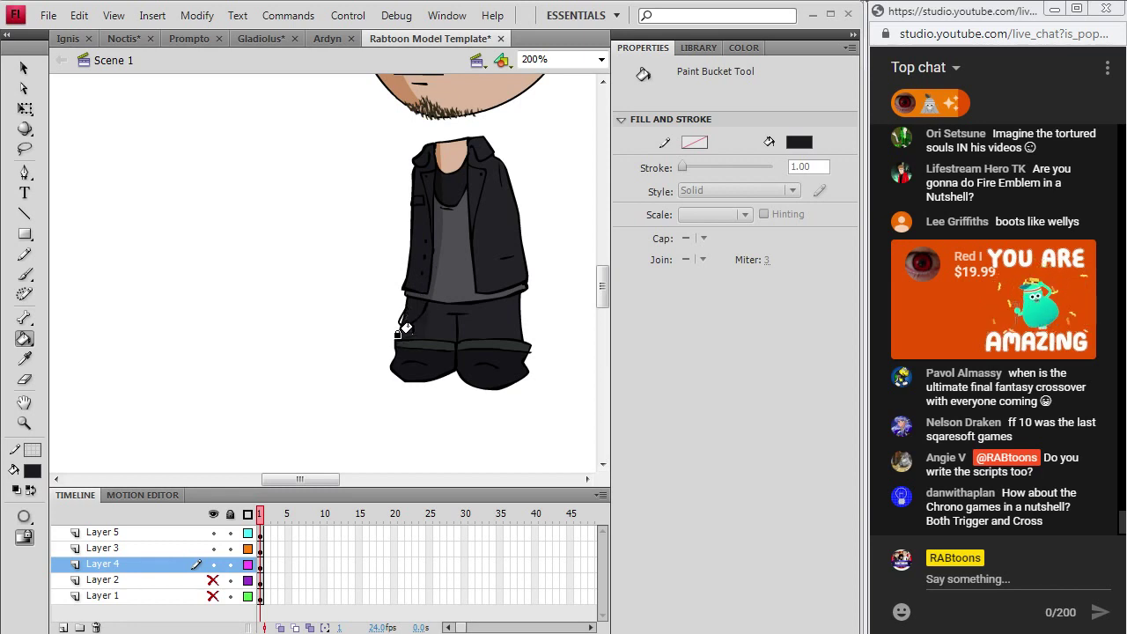
# - Sample the trouser and boot colours, darken the fill to about RGB 13, 13, 15, and shade the boots
pyautogui.click(23, 357)
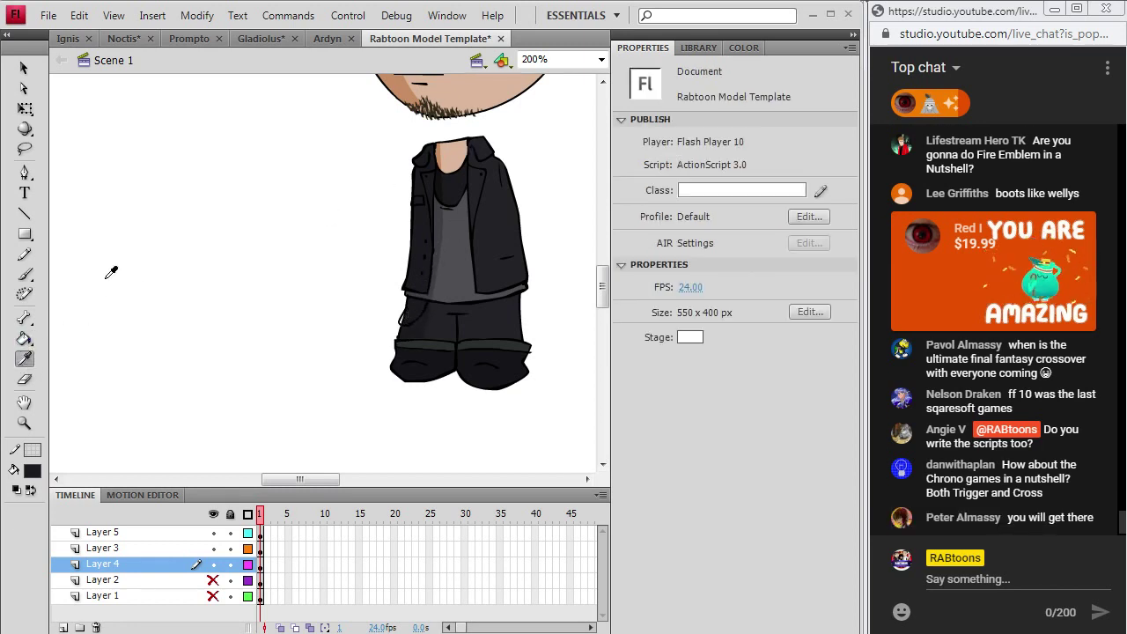
pyautogui.click(449, 323)
pyautogui.press('i')
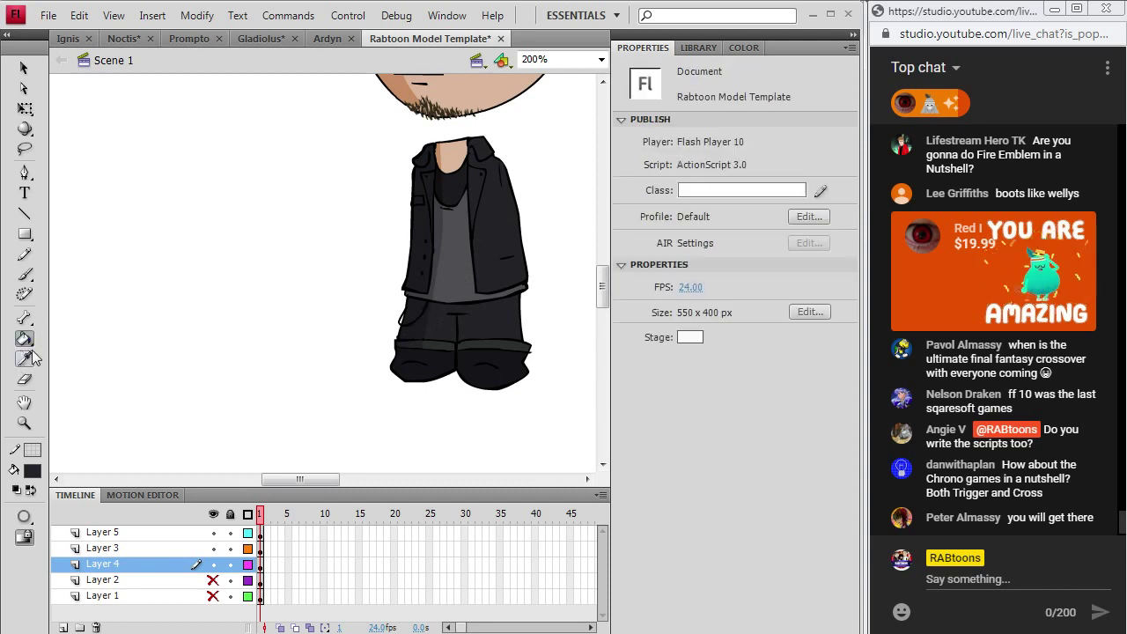
pyautogui.click(445, 360)
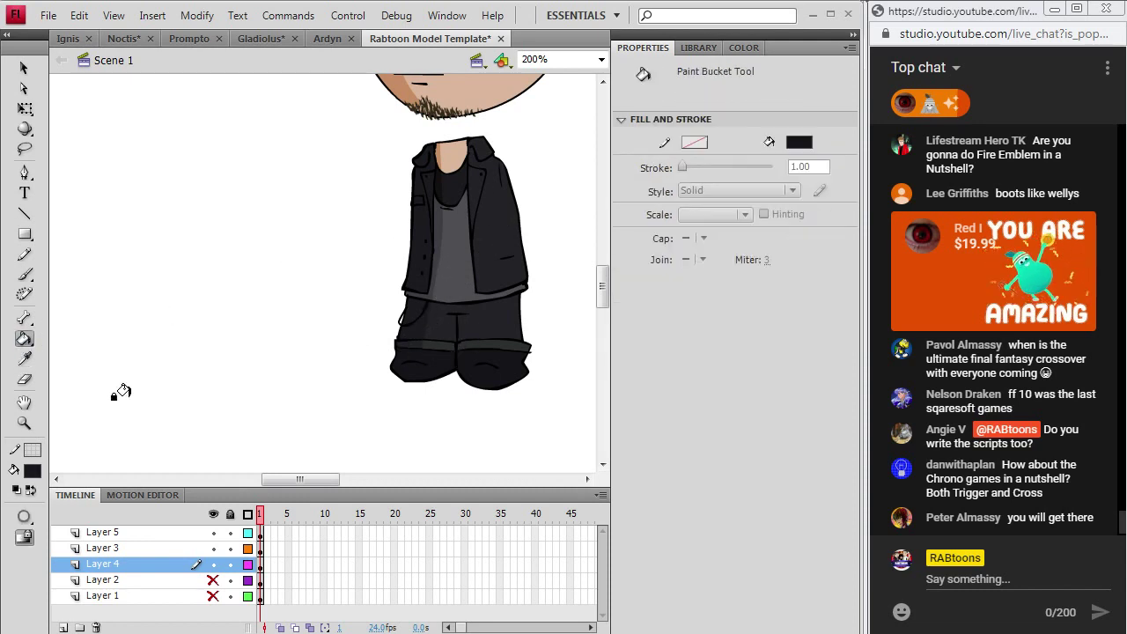
pyautogui.click(32, 471)
pyautogui.click(298, 272)
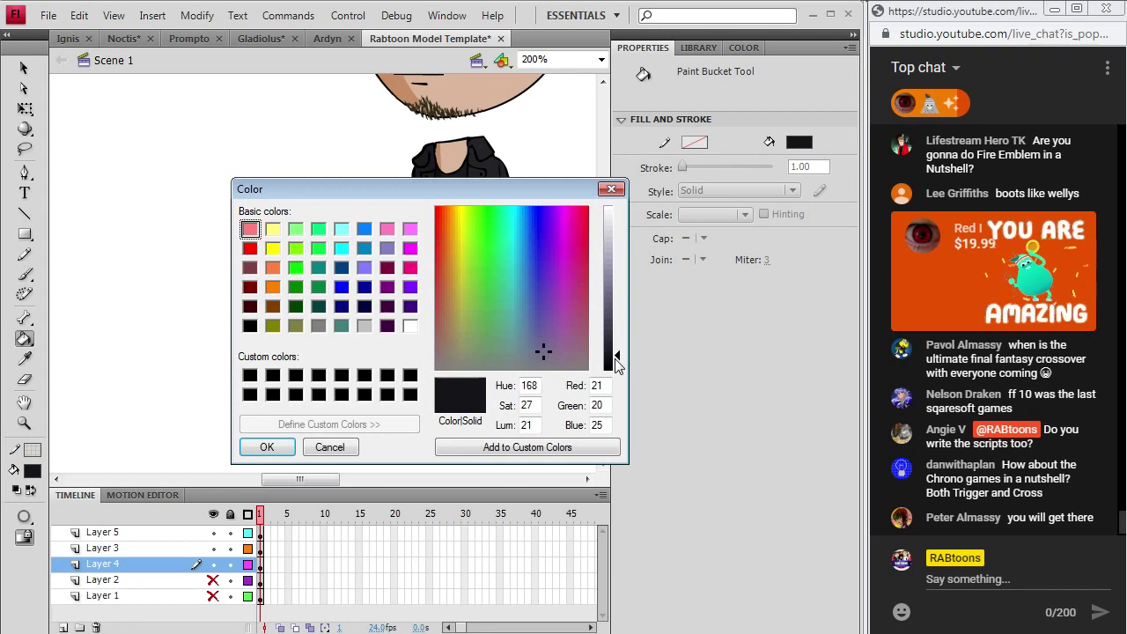
pyautogui.moveTo(615, 359); pyautogui.dragTo(619, 368)
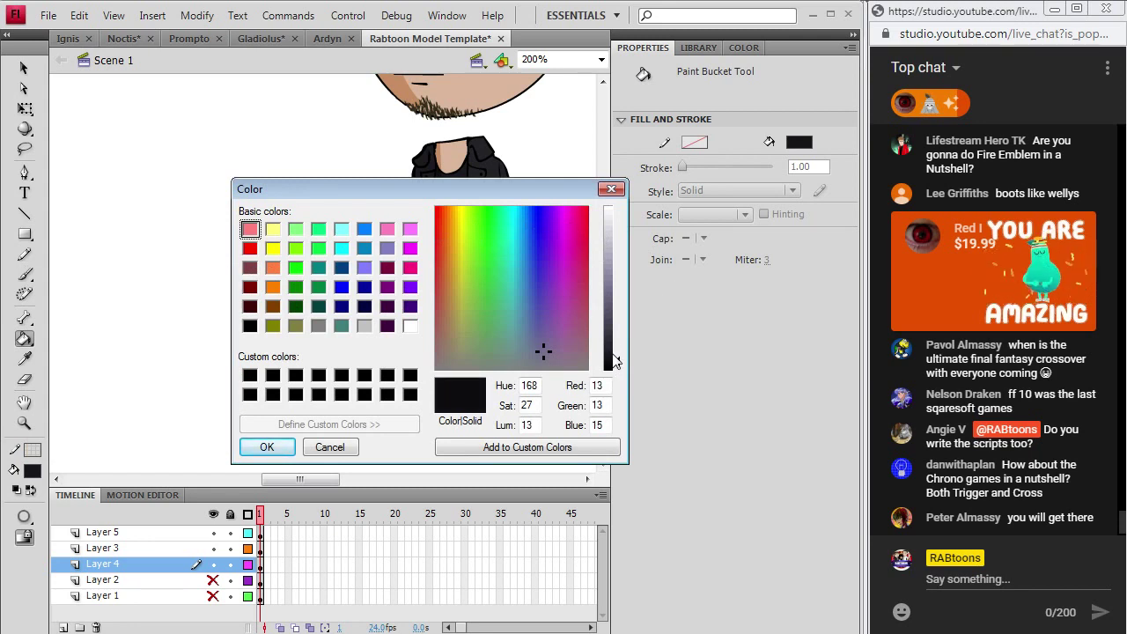
pyautogui.click(267, 447)
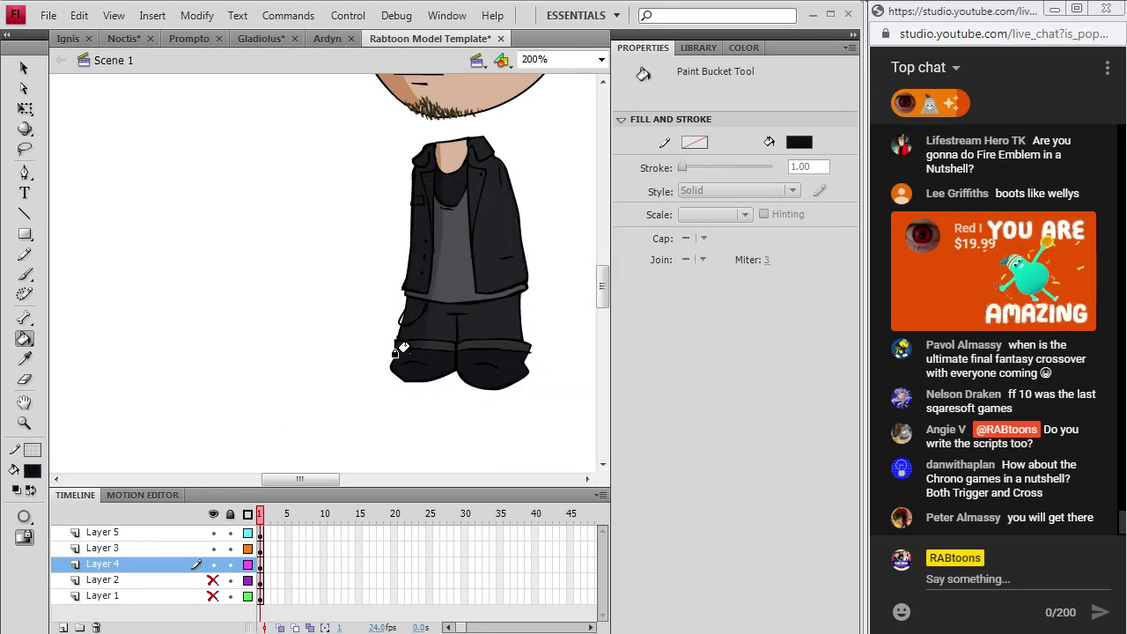
pyautogui.click(400, 356)
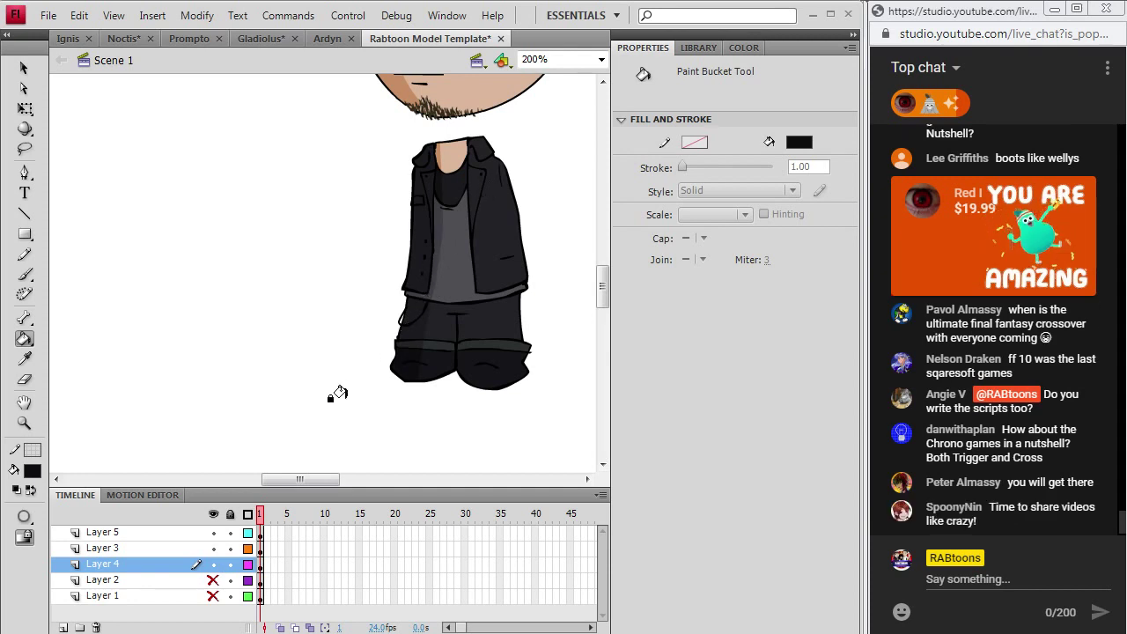
# - Set the fill to a near-black custom colour of RGB 11, 11, 13
pyautogui.click(39, 470)
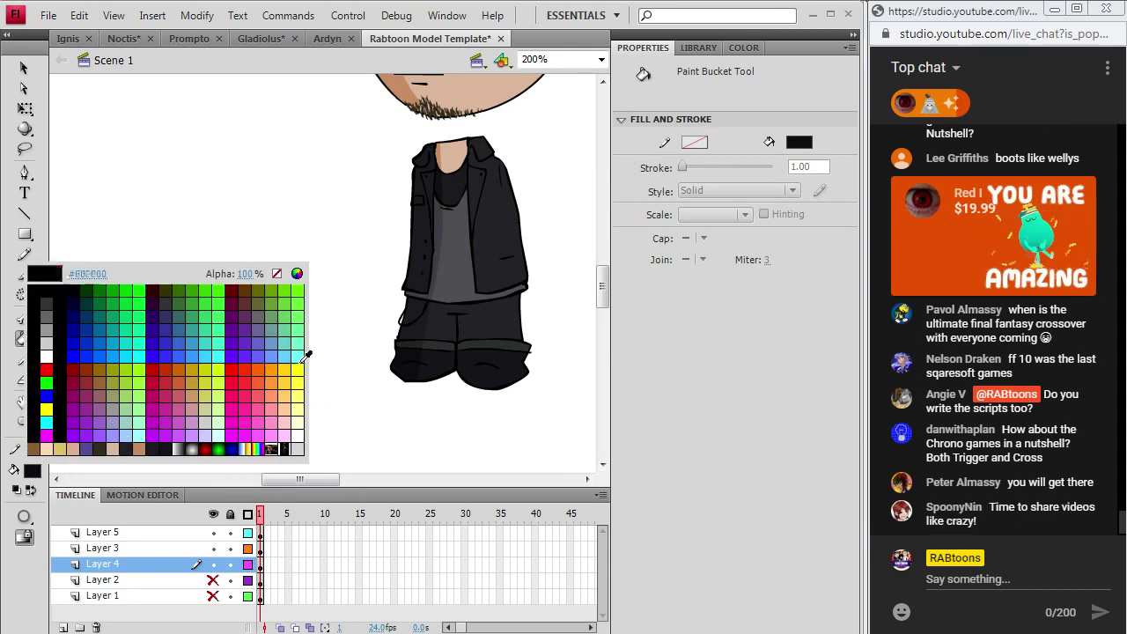
pyautogui.click(296, 274)
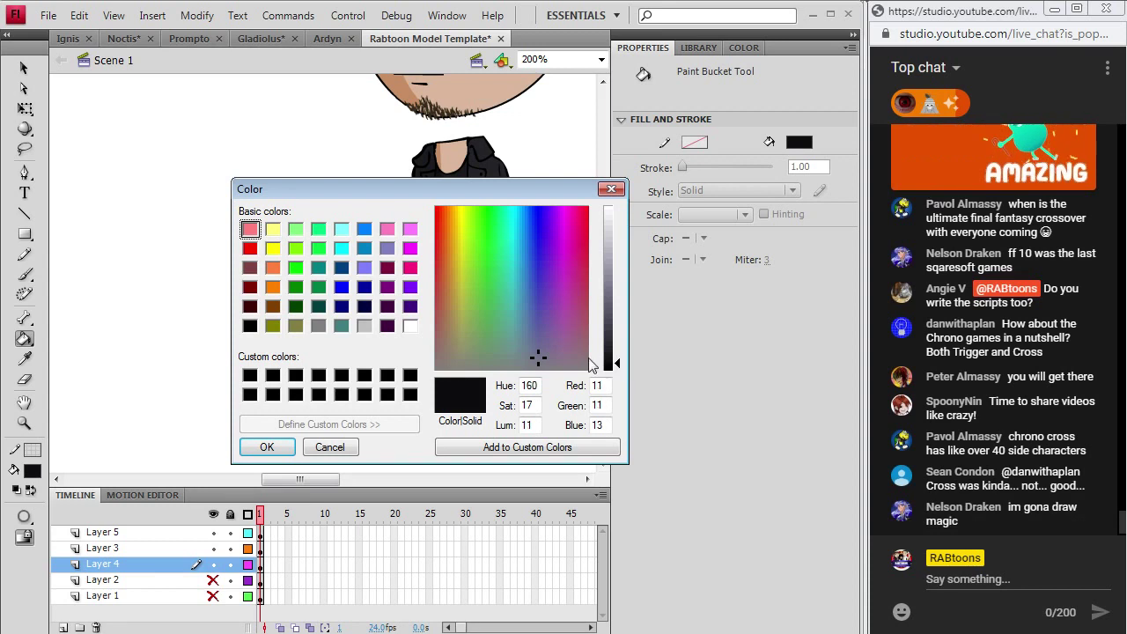
pyautogui.click(267, 448)
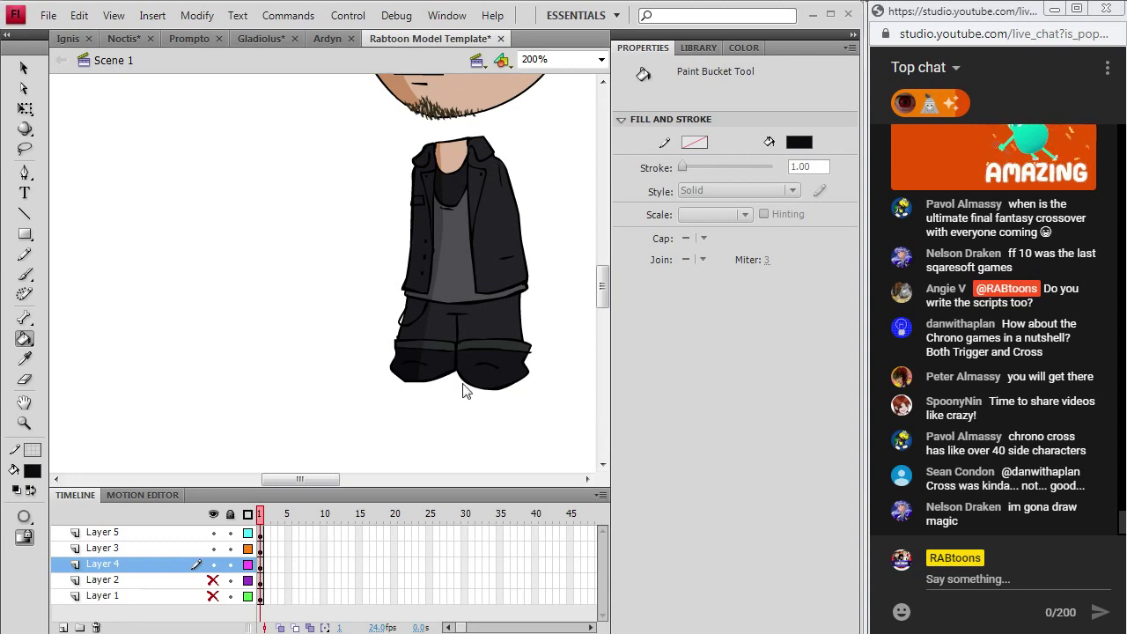
# - Select all of the head artwork and nudge it straight down to Y 61.50 so the chin overlaps the neck
pyautogui.click(24, 68)
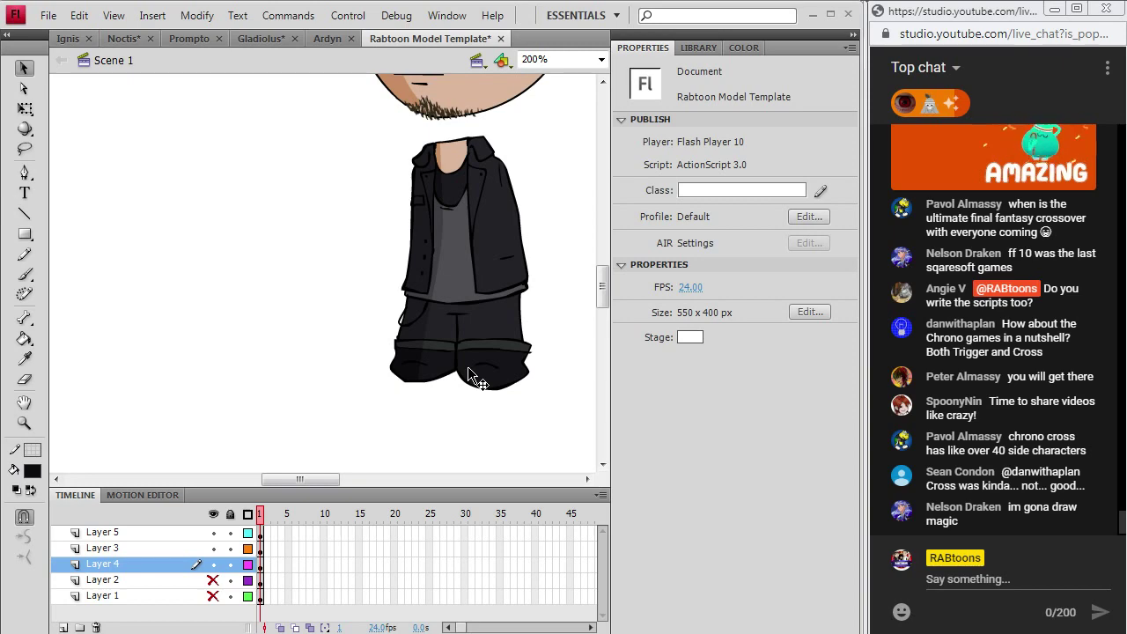
pyautogui.scroll(3, 467, 370)
pyautogui.scroll(3, 468, 366)
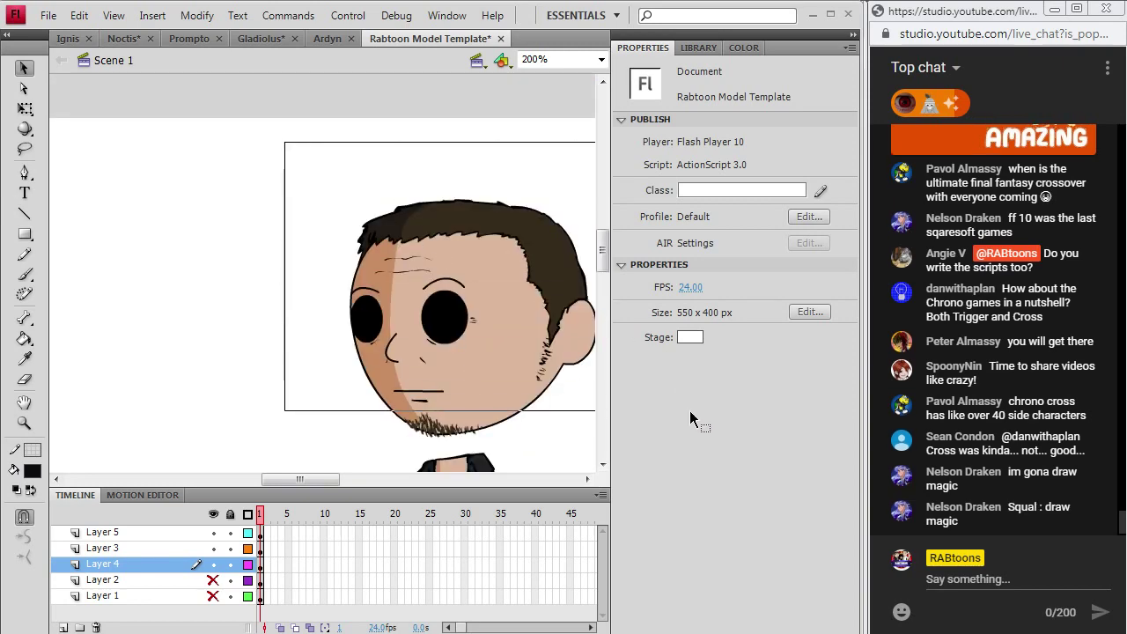
pyautogui.hotkey('ctrl', 'a')
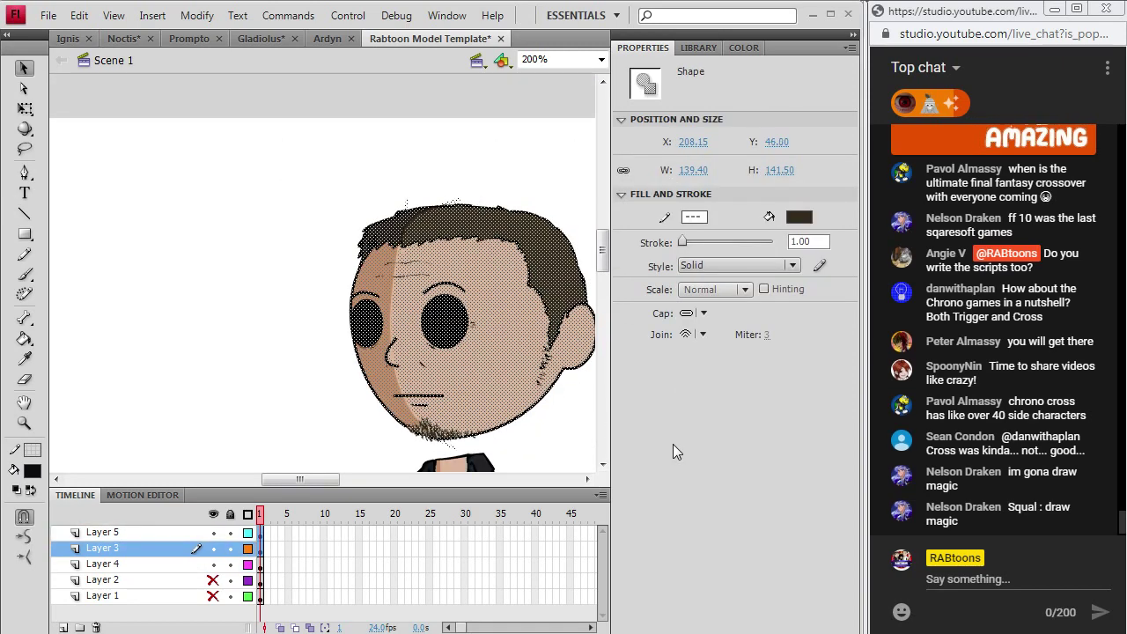
pyautogui.press('Down')
pyautogui.press('Down')
pyautogui.press('Down')
pyautogui.press('Down')
pyautogui.press('Down')
pyautogui.scroll(-3, 574, 410)
pyautogui.press('Down')
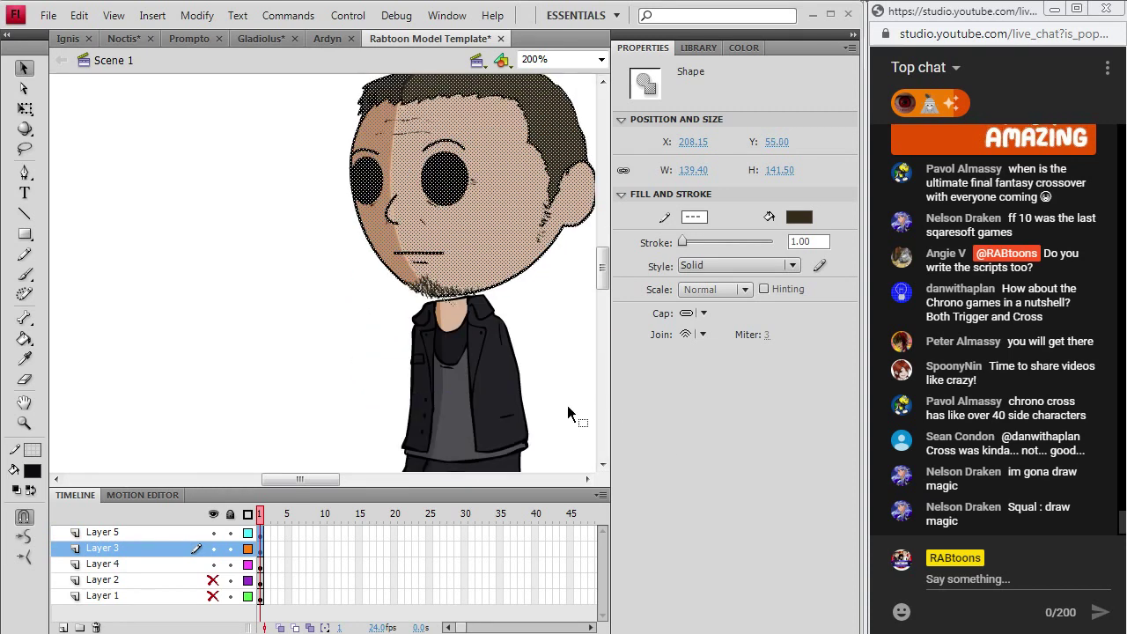
pyautogui.press('Down')
pyautogui.press('Down')
pyautogui.press('Down')
pyautogui.press('Down')
pyautogui.press('Down')
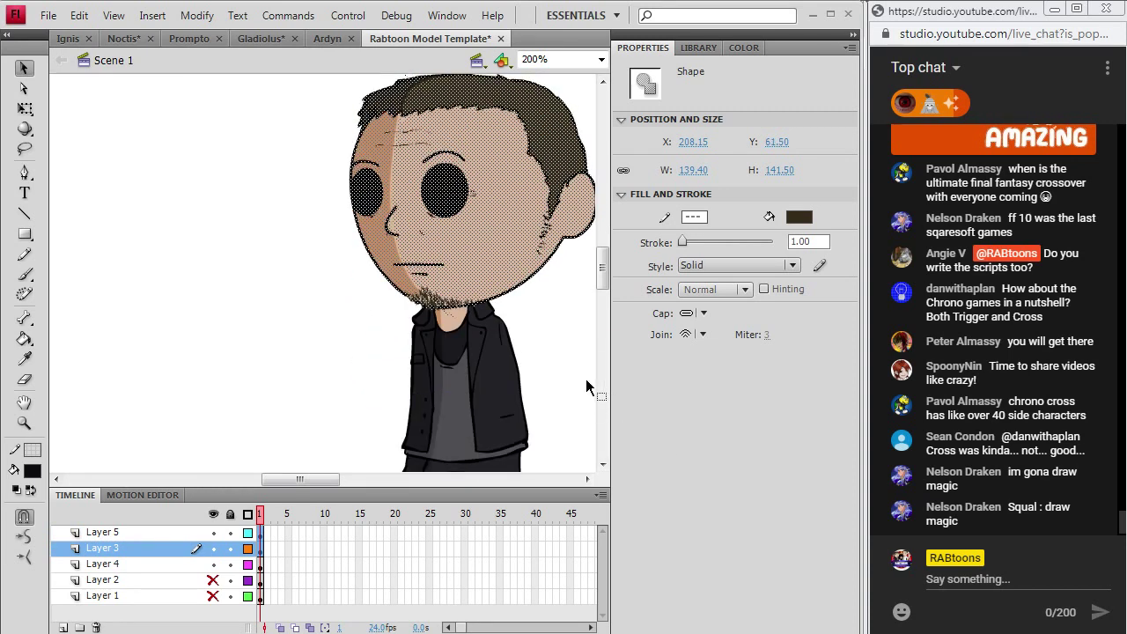
pyautogui.click(586, 383)
# - Examine how the head sits on the body and which hair artwork belongs to Layer 5
pyautogui.scroll(-3, 588, 387)
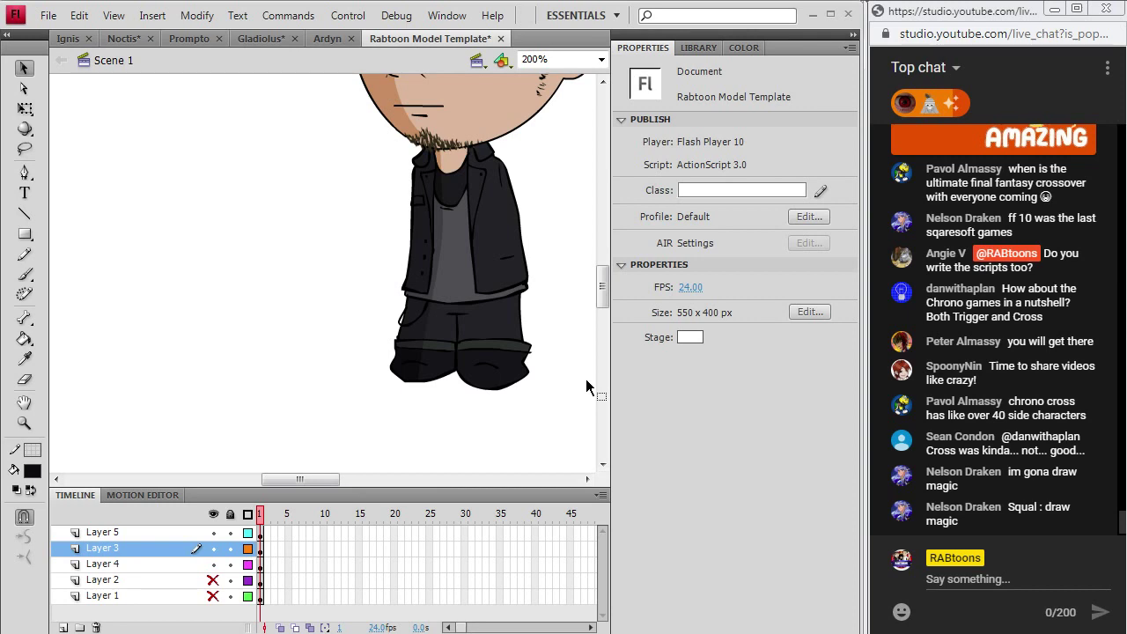
pyautogui.scroll(2, 584, 375)
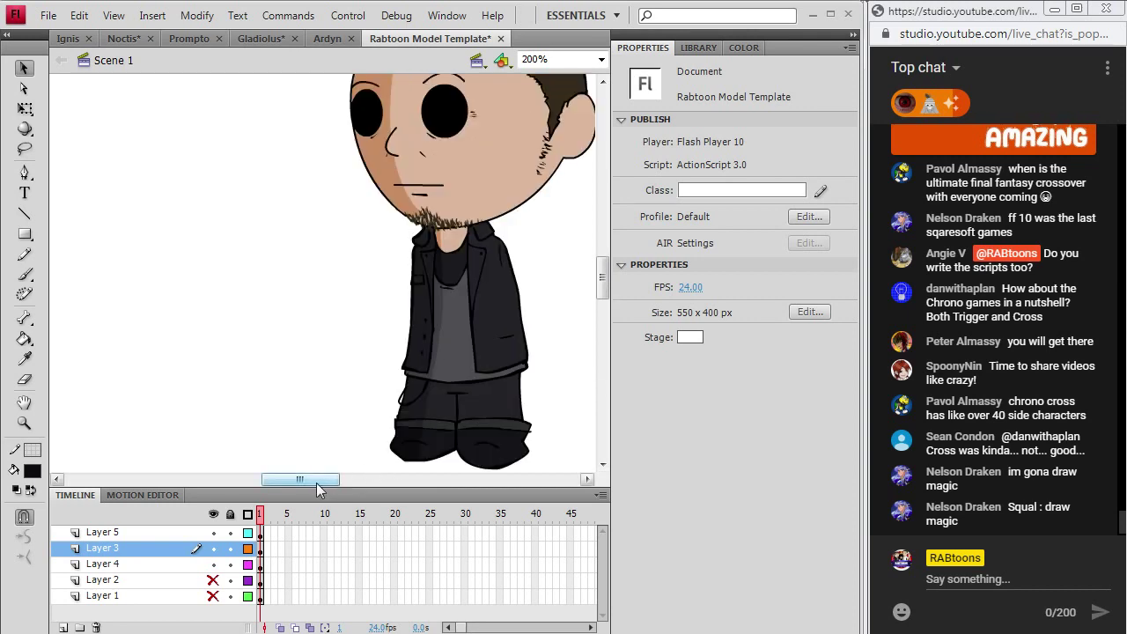
pyautogui.moveTo(319, 482); pyautogui.dragTo(330, 482)
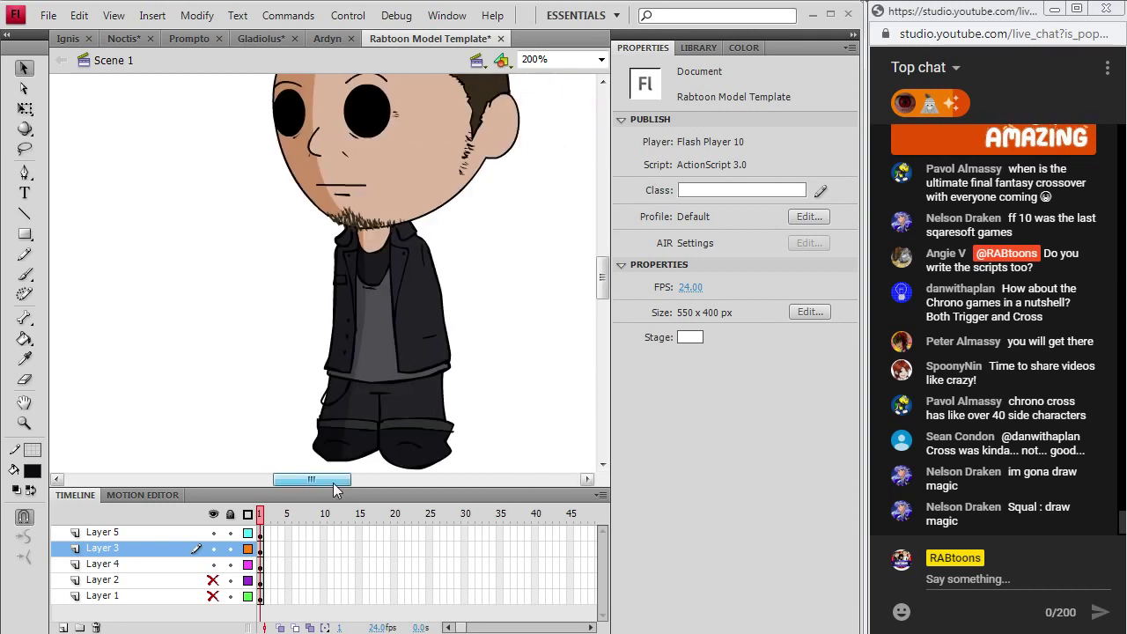
pyautogui.click(260, 533)
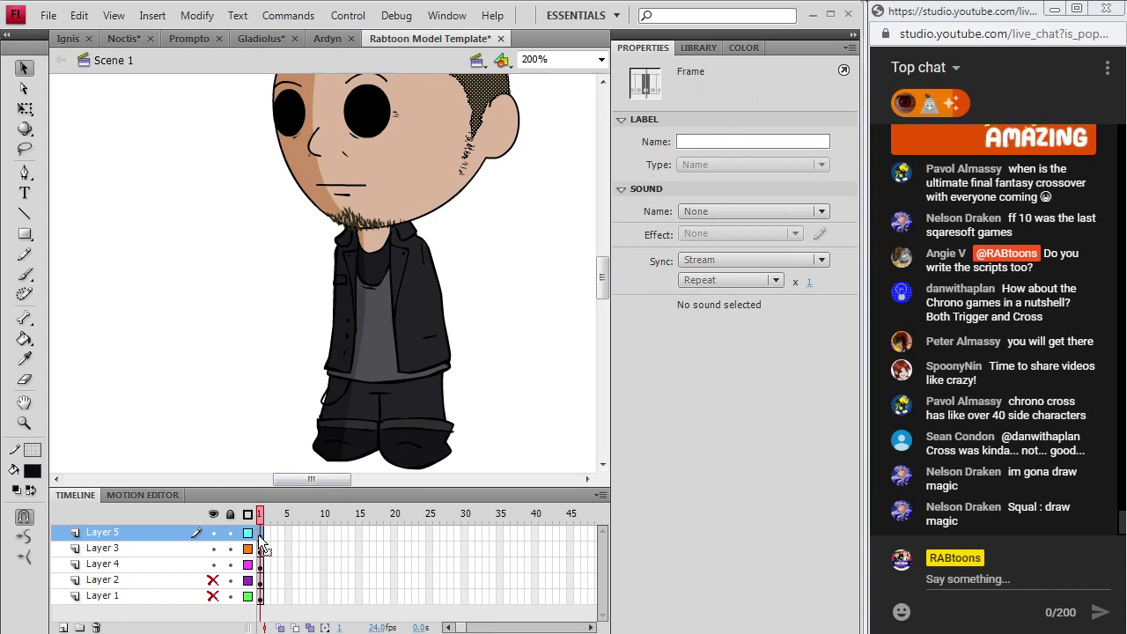
pyautogui.click(199, 176)
pyautogui.scroll(4, 223, 370)
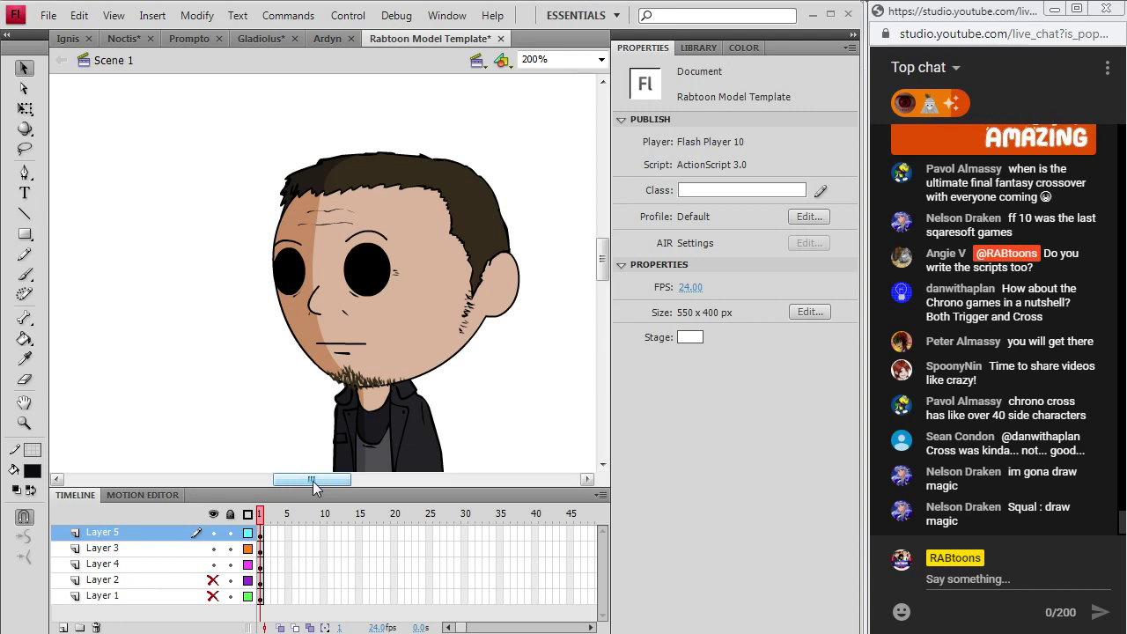
pyautogui.scroll(-2, 387, 417)
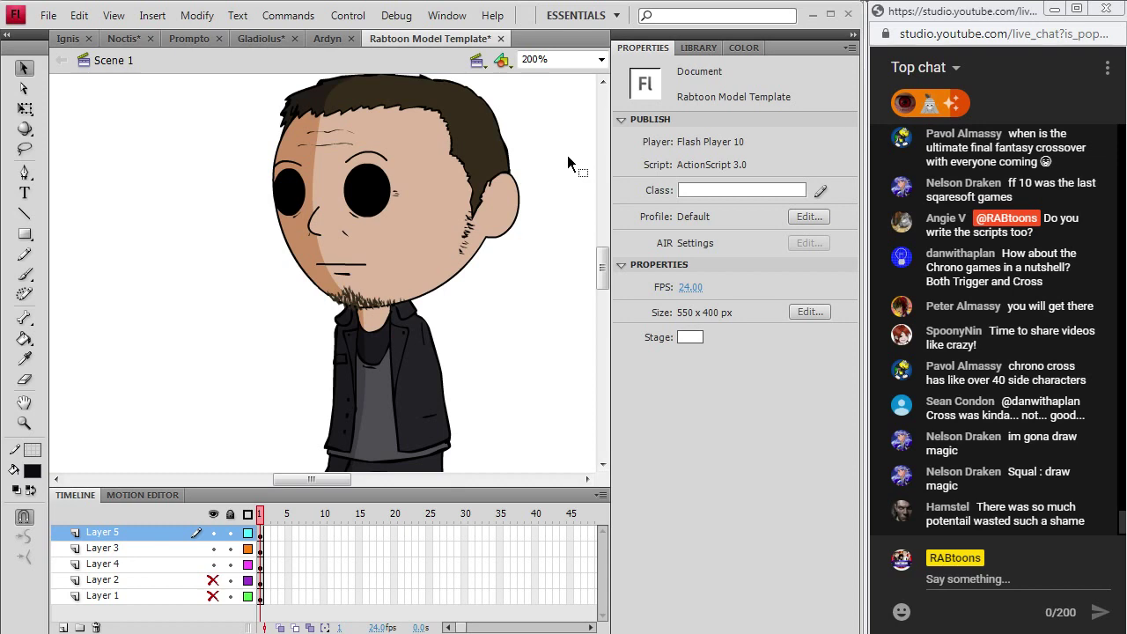
pyautogui.click(602, 60)
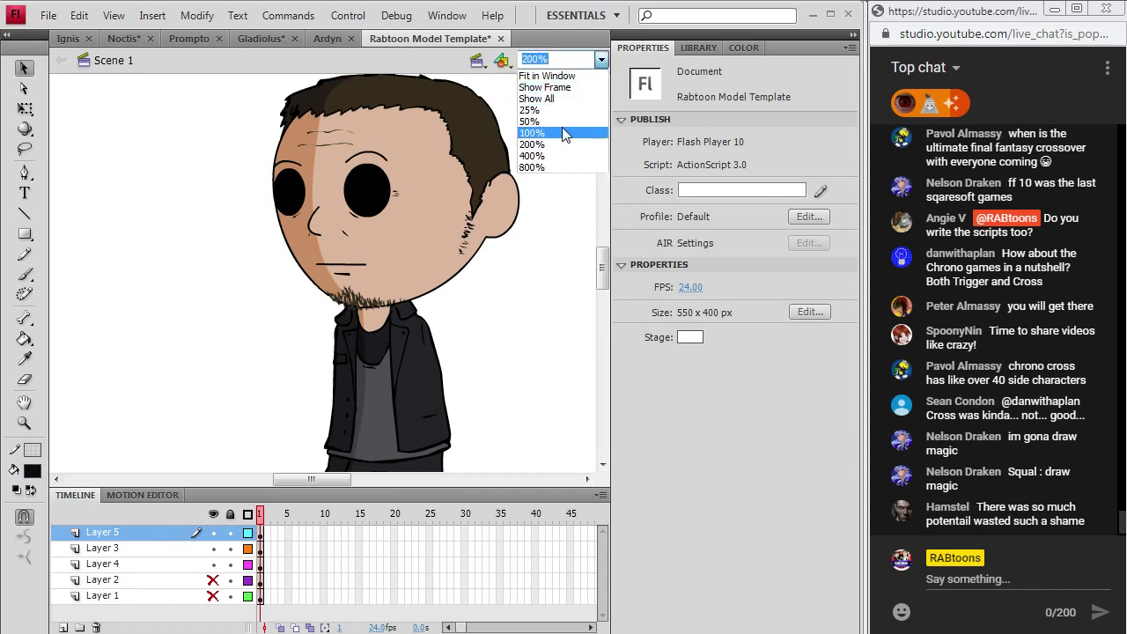
pyautogui.click(604, 278)
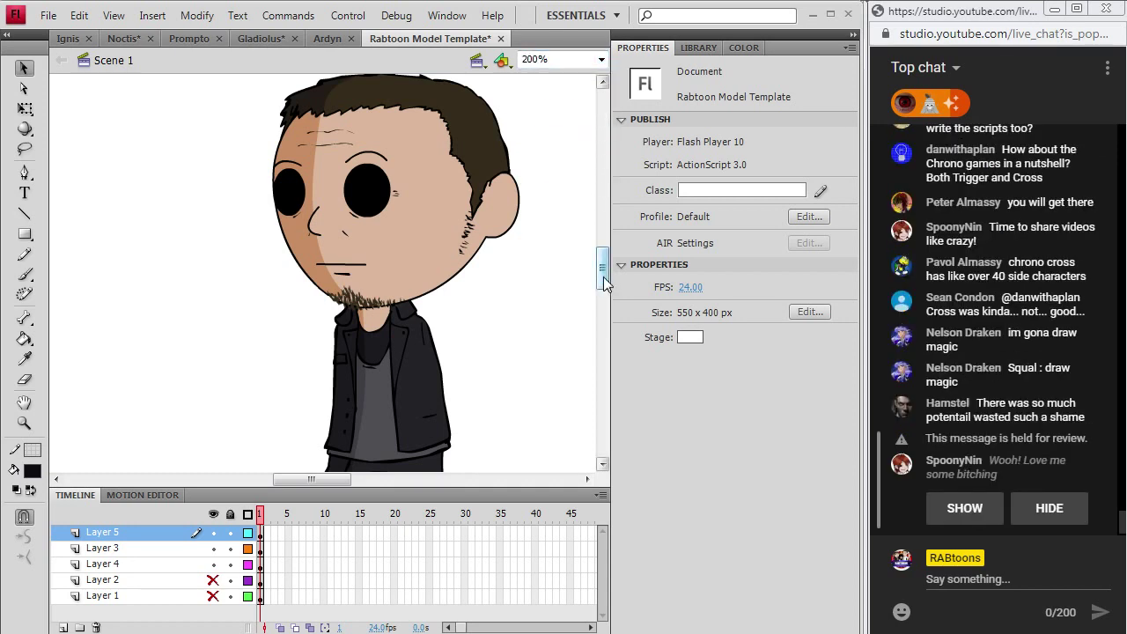
# - Choose the Brush tool with a black fill and insert a new layer above Layer 5
pyautogui.click(31, 470)
pyautogui.click(42, 283)
pyautogui.click(24, 274)
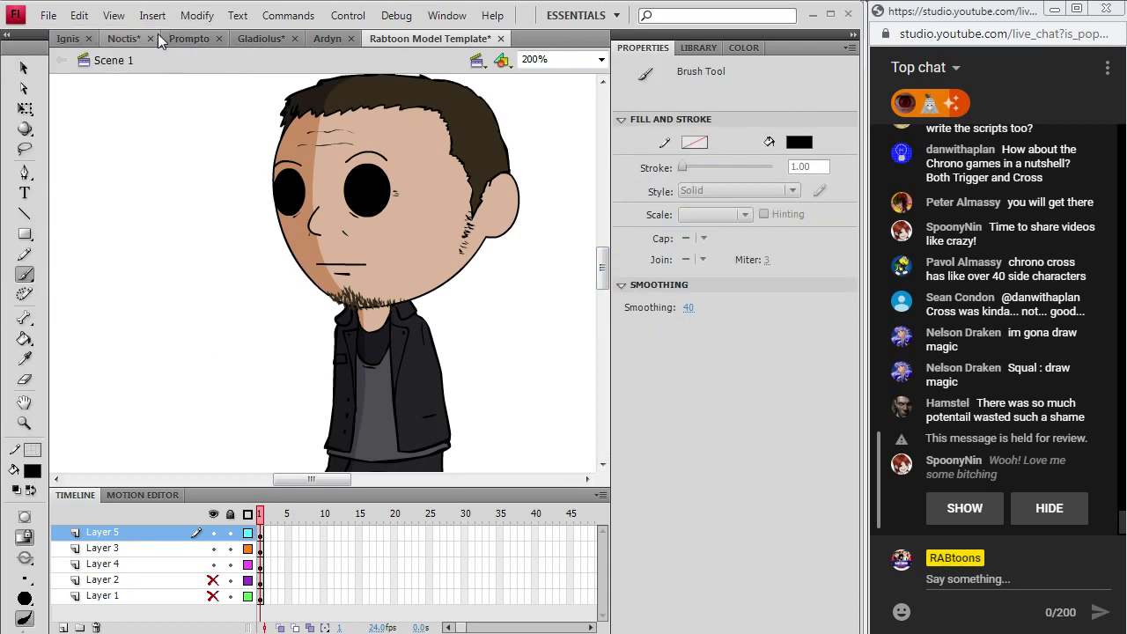
pyautogui.click(152, 15)
pyautogui.moveTo(172, 128)
pyautogui.click(212, 126)
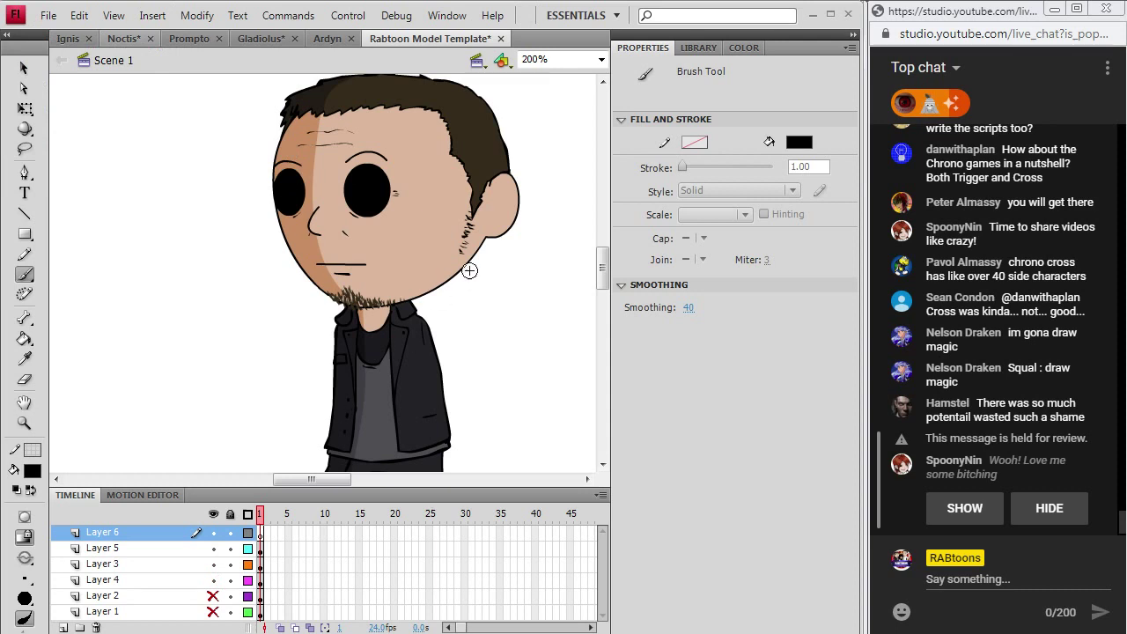
# - Brush the black outline of an arm and hand from the jacket's shoulder on the character's ear side
pyautogui.moveTo(602, 267); pyautogui.dragTo(602, 280)
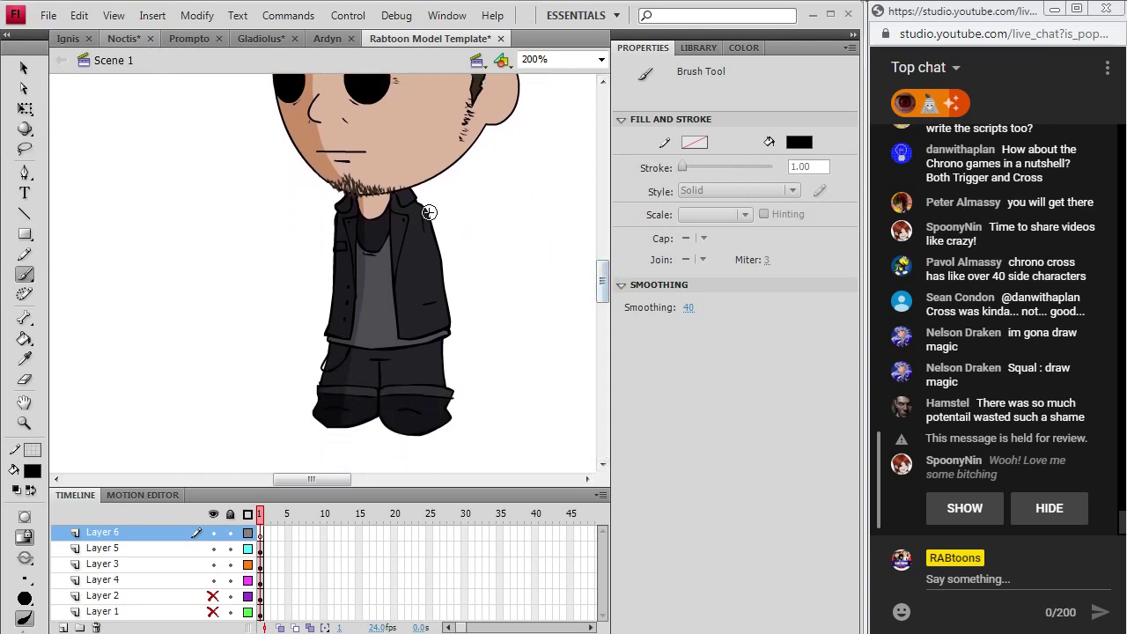
pyautogui.moveTo(429, 210); pyautogui.dragTo(442, 227)
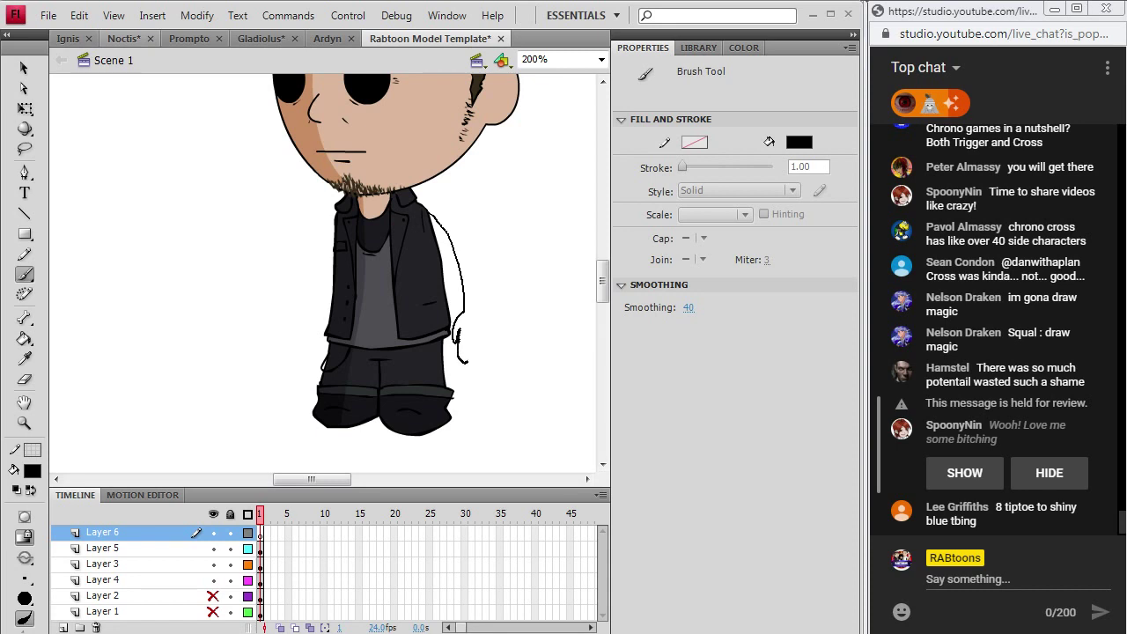
pyautogui.moveTo(462, 356); pyautogui.dragTo(457, 340)
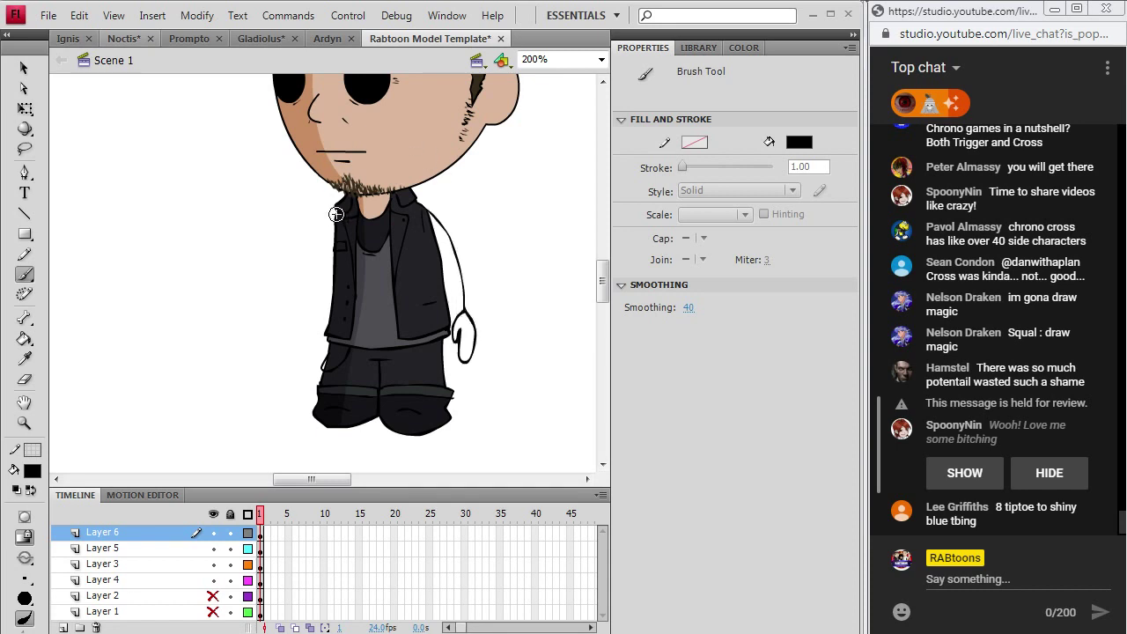
# - Brush the black outline of the second arm and hand from the jacket's other shoulder and compare it with the reference photo
pyautogui.moveTo(319, 299); pyautogui.dragTo(319, 300)
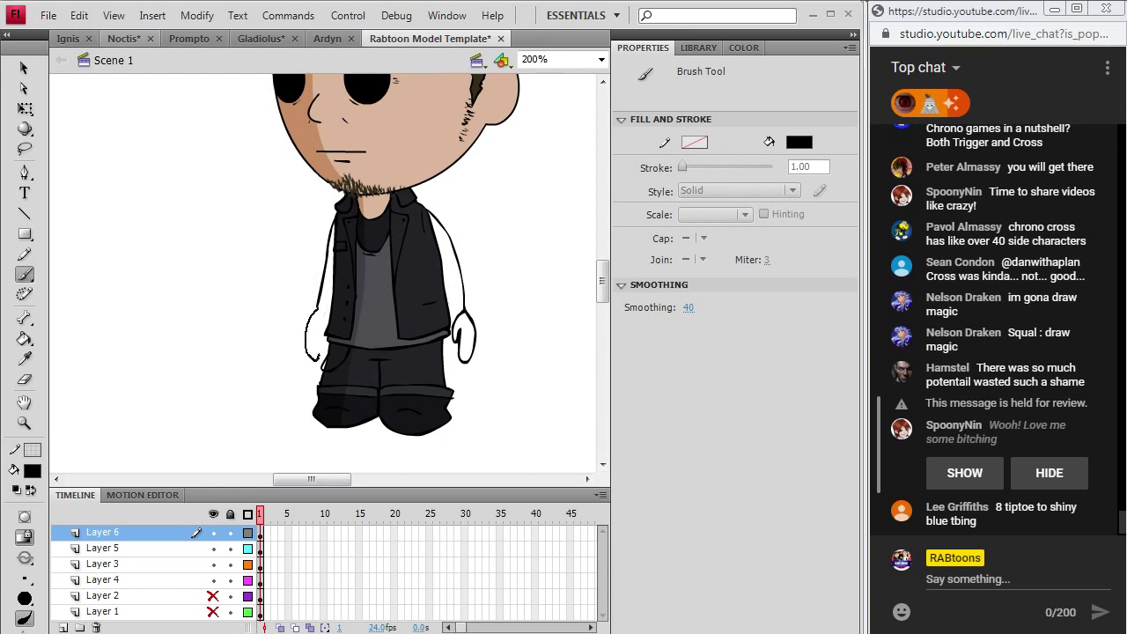
pyautogui.moveTo(320, 315); pyautogui.dragTo(322, 313)
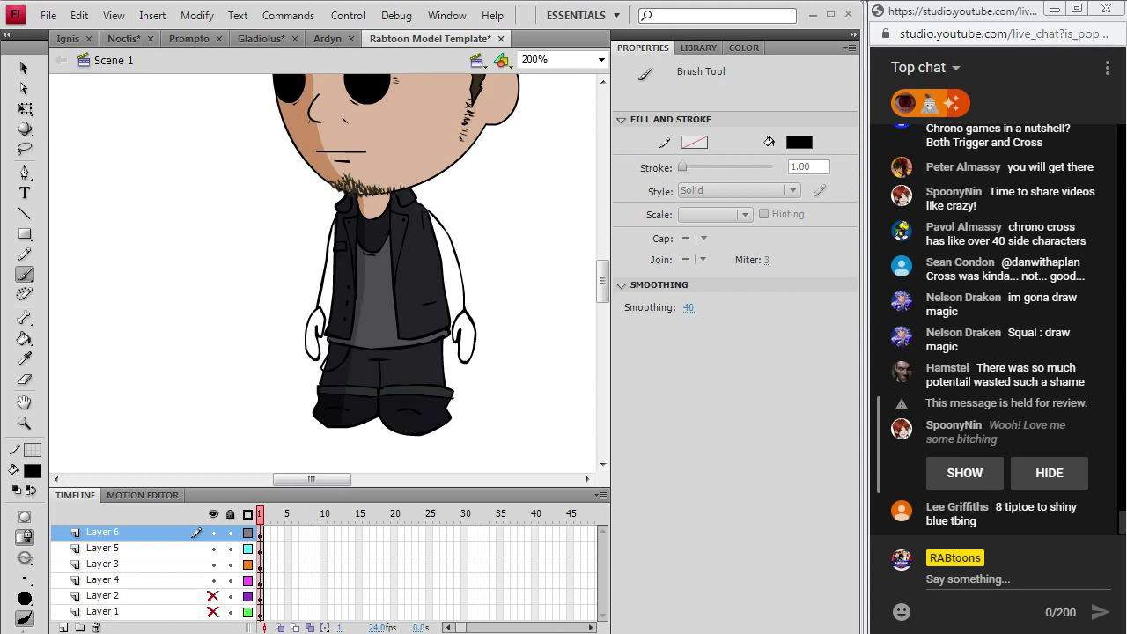
pyautogui.hotkey('alt', 'Tab')
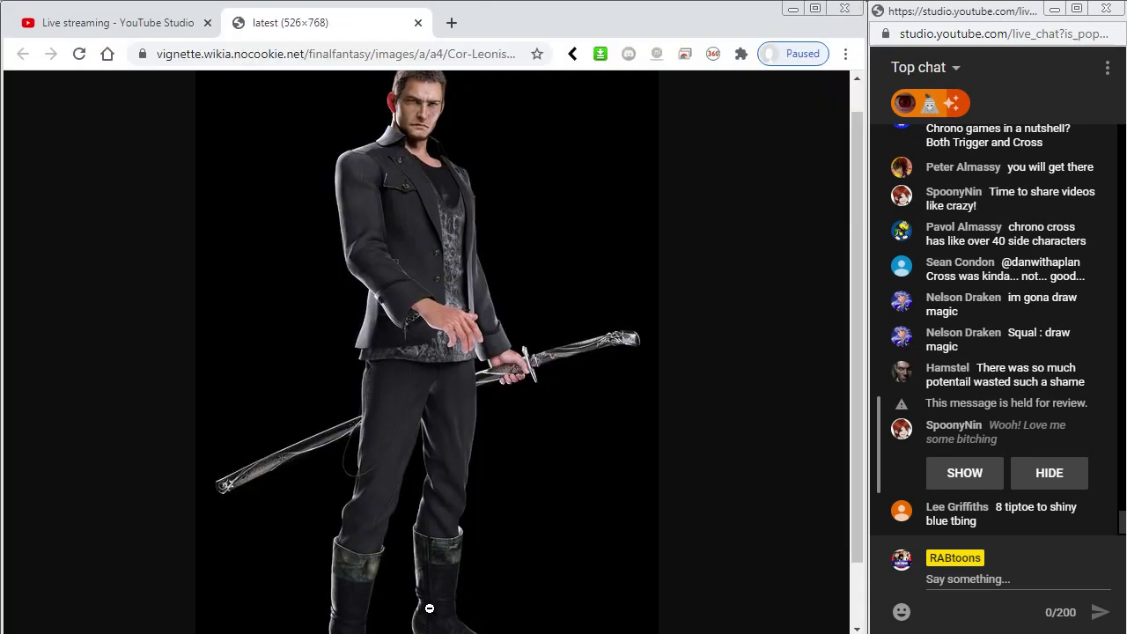
pyautogui.click(792, 8)
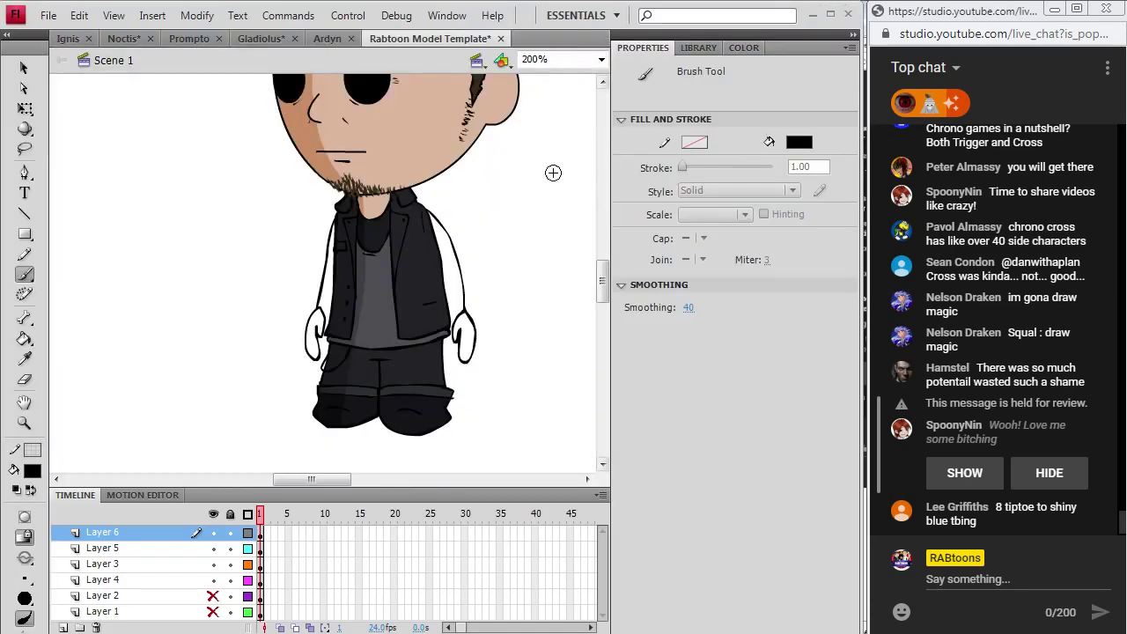
# - Sample the light skin colour from the face and fill both hands with it
pyautogui.click(24, 359)
pyautogui.click(407, 116)
pyautogui.click(310, 333)
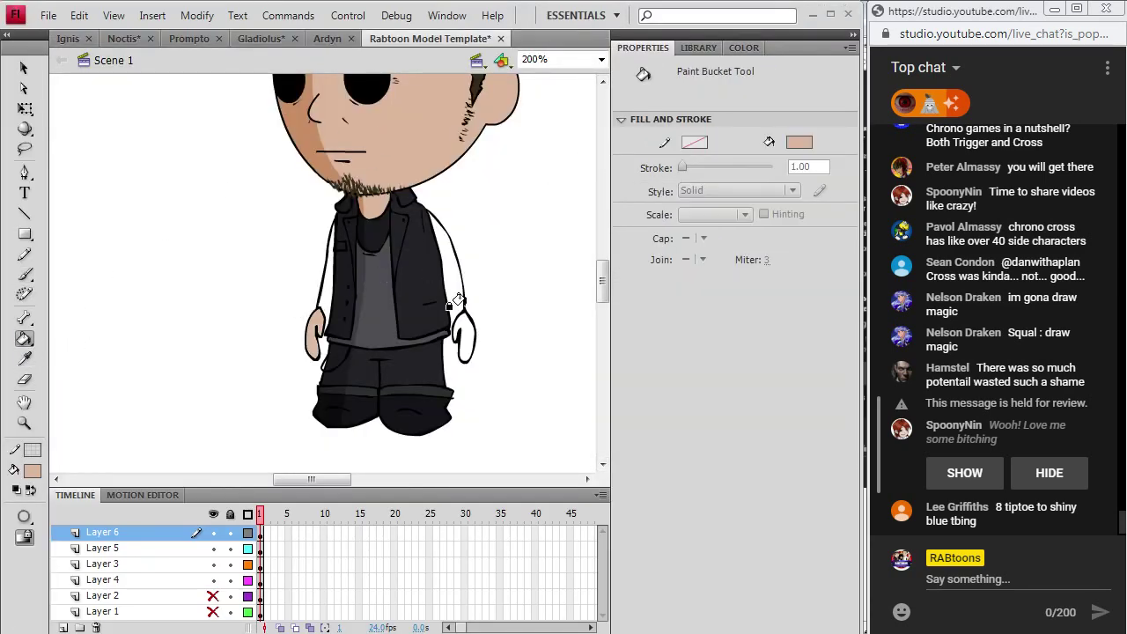
pyautogui.click(460, 333)
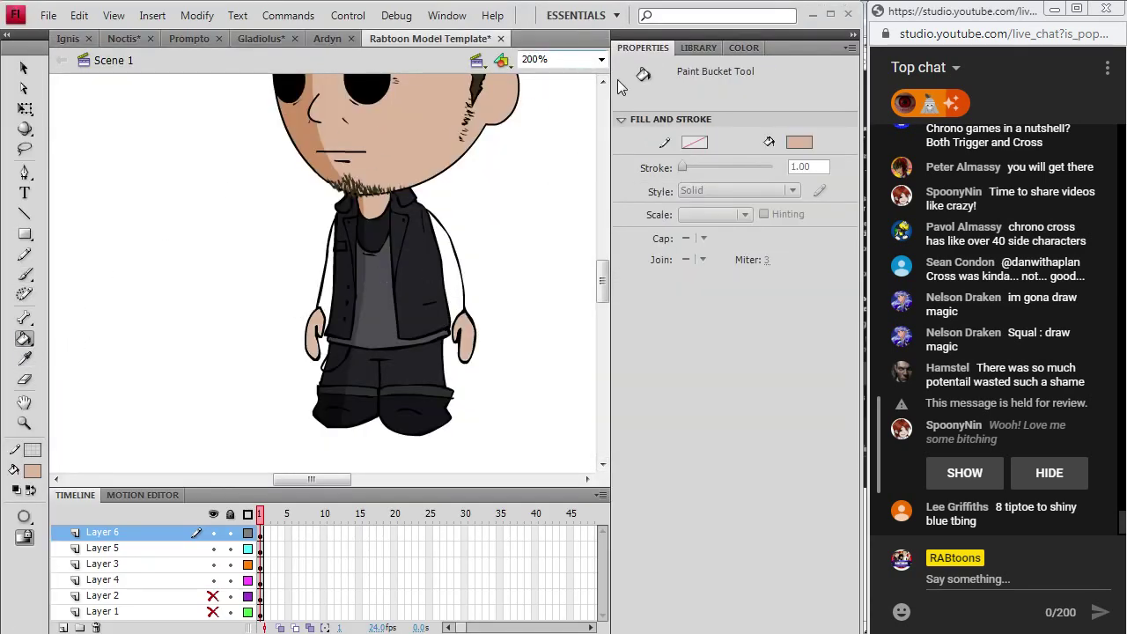
# - Make Layer 1 visible and delete the reference photo bitmap from it
pyautogui.click(602, 59)
pyautogui.click(539, 99)
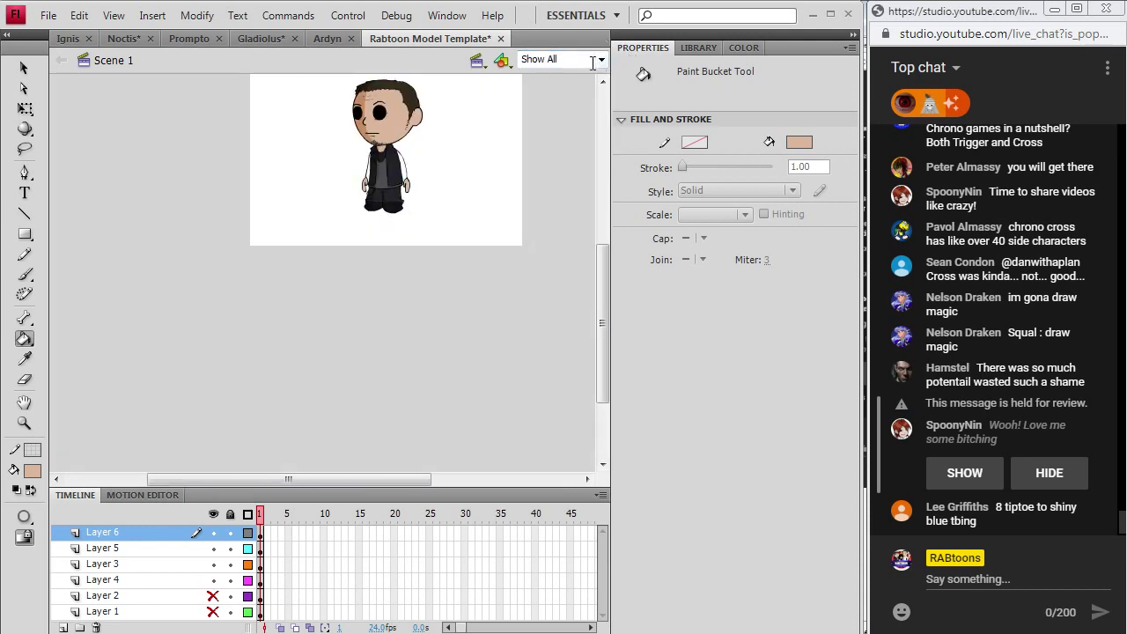
pyautogui.click(213, 611)
pyautogui.click(24, 68)
pyautogui.click(345, 203)
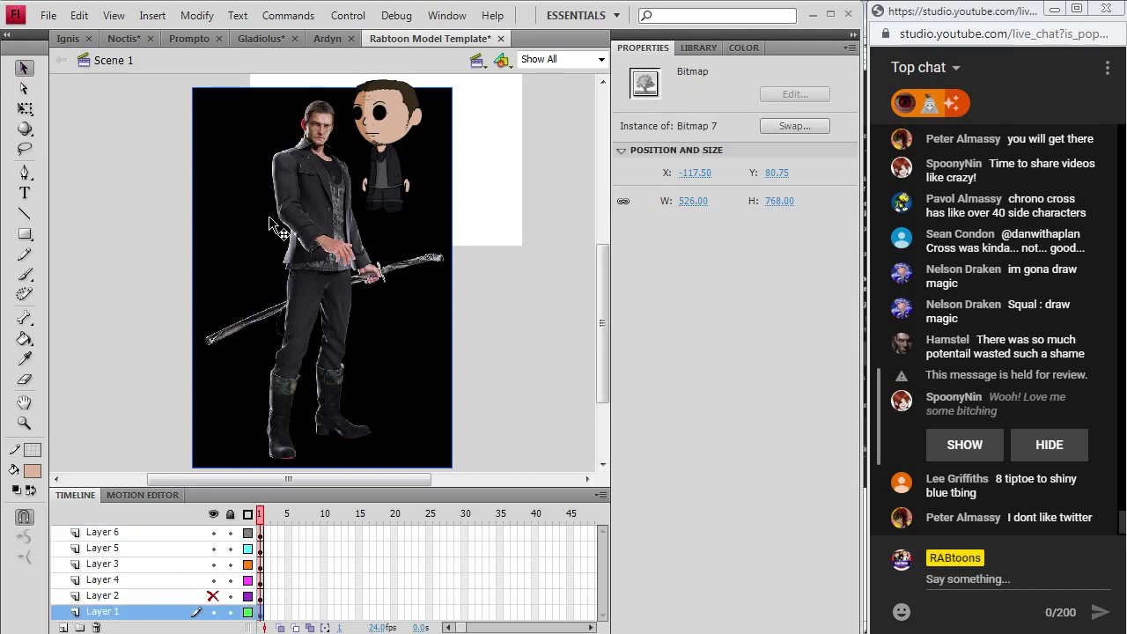
pyautogui.press('Delete')
pyautogui.click(602, 59)
pyautogui.click(549, 95)
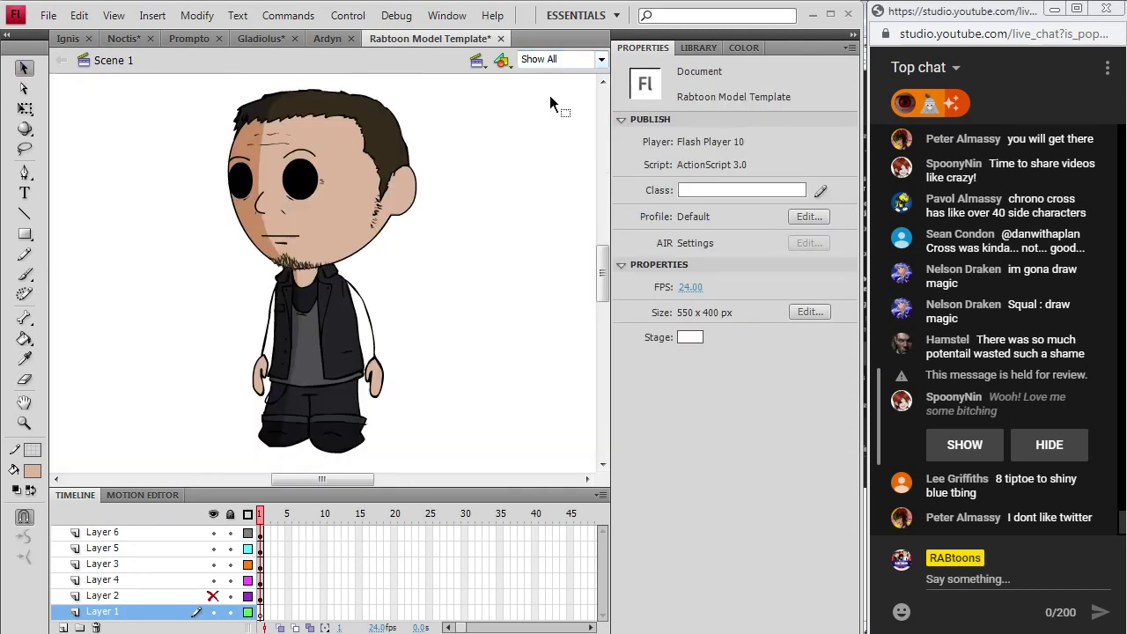
# - Save the finished drawing in the current Rabtoon Model Template document
pyautogui.click(48, 16)
pyautogui.click(68, 160)
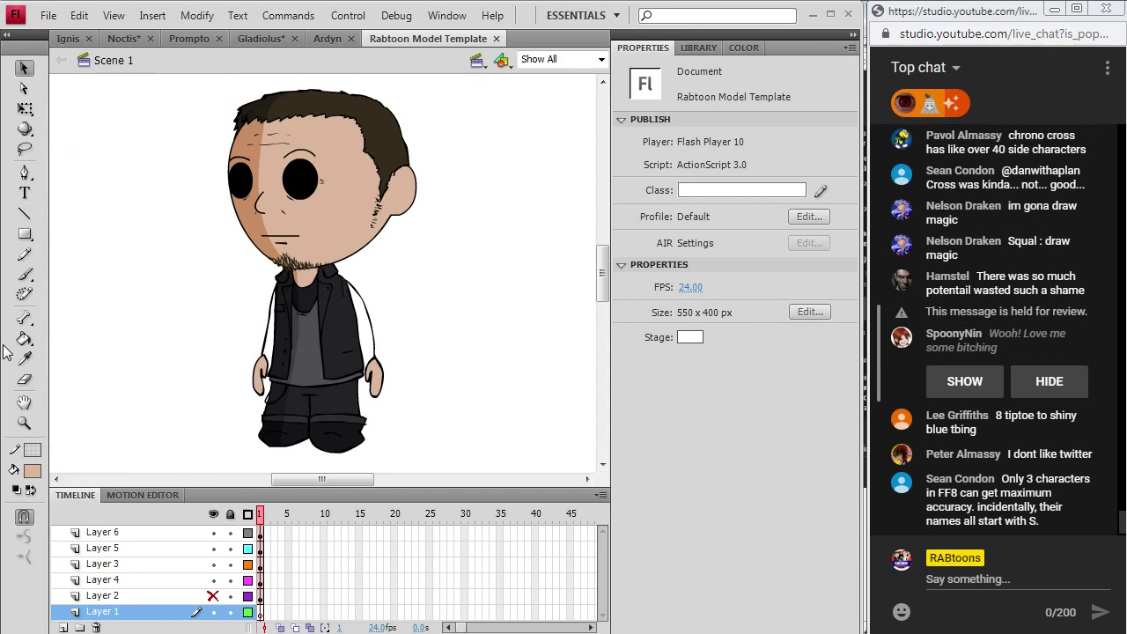
pyautogui.click(958, 384)
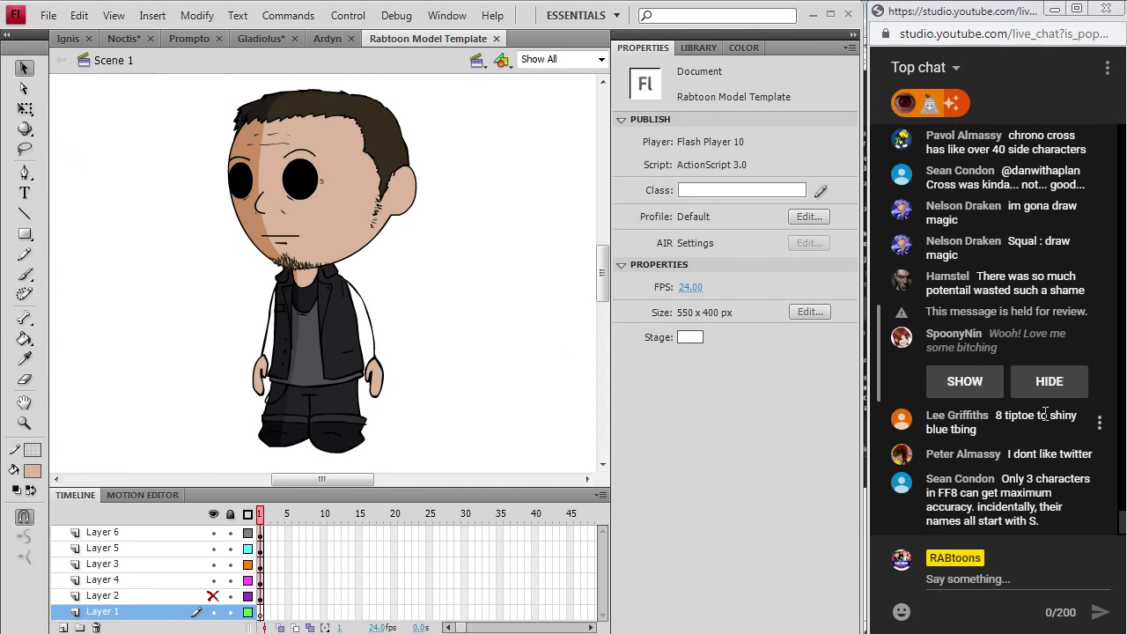
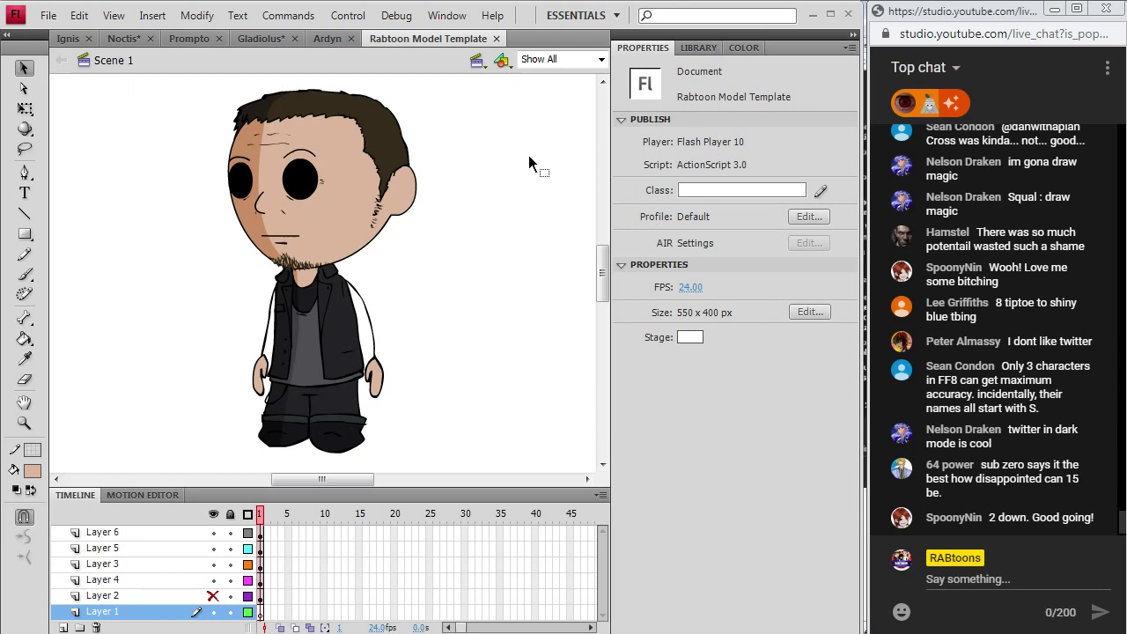
# - Try to open the Rabtoon Model Template file from the Rabtoons Games folder
pyautogui.click(48, 16)
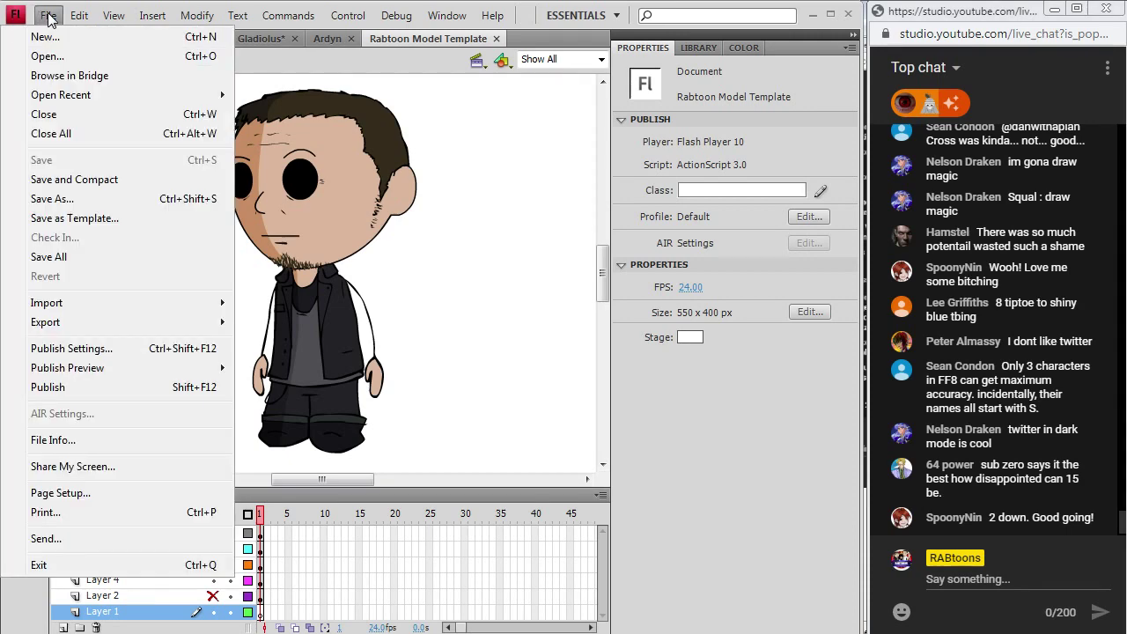
pyautogui.click(51, 58)
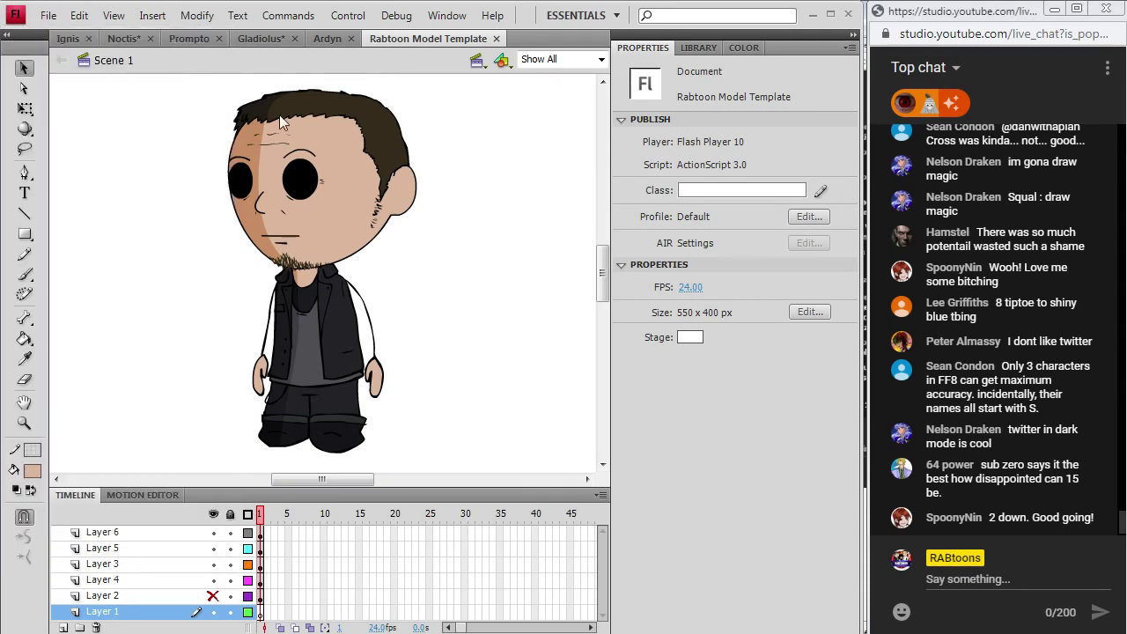
pyautogui.click(469, 137)
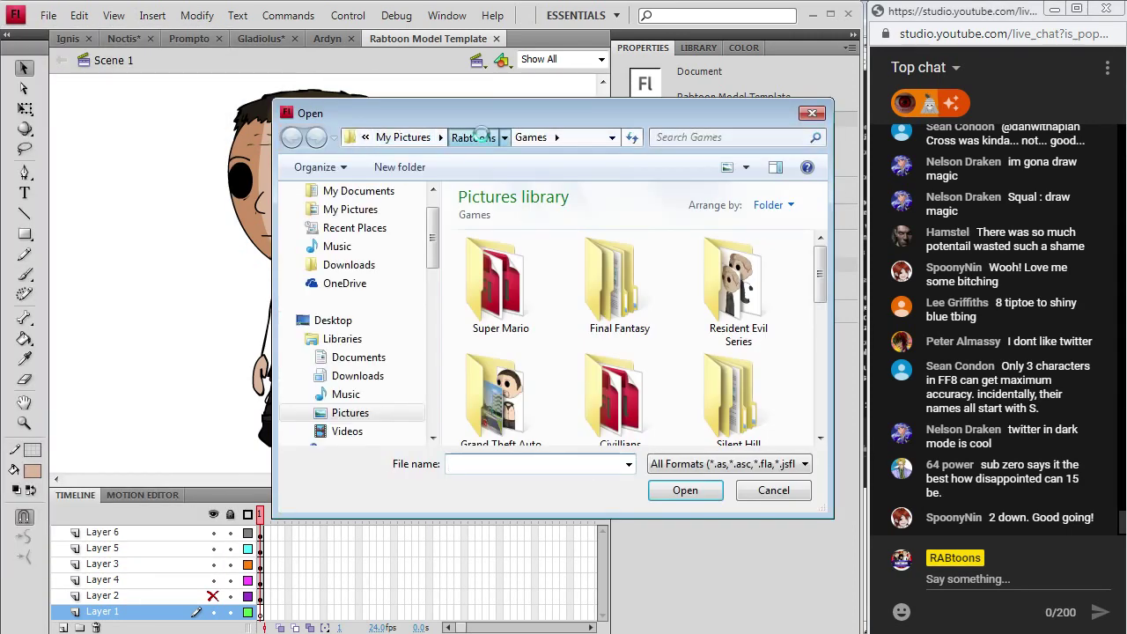
pyautogui.scroll(-2, 815, 357)
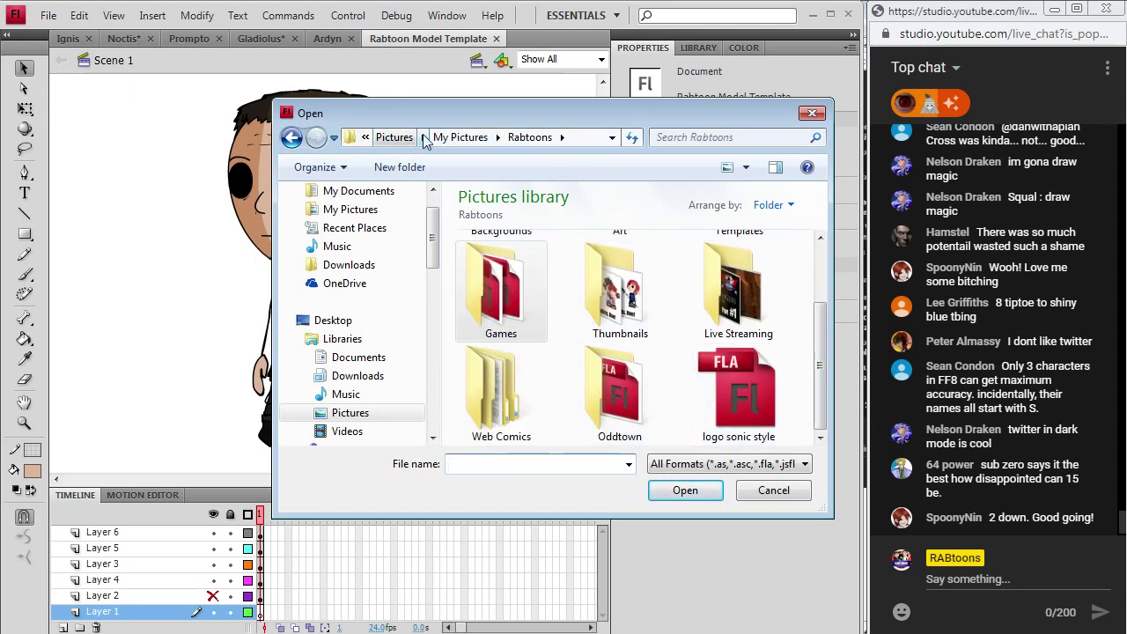
pyautogui.click(529, 137)
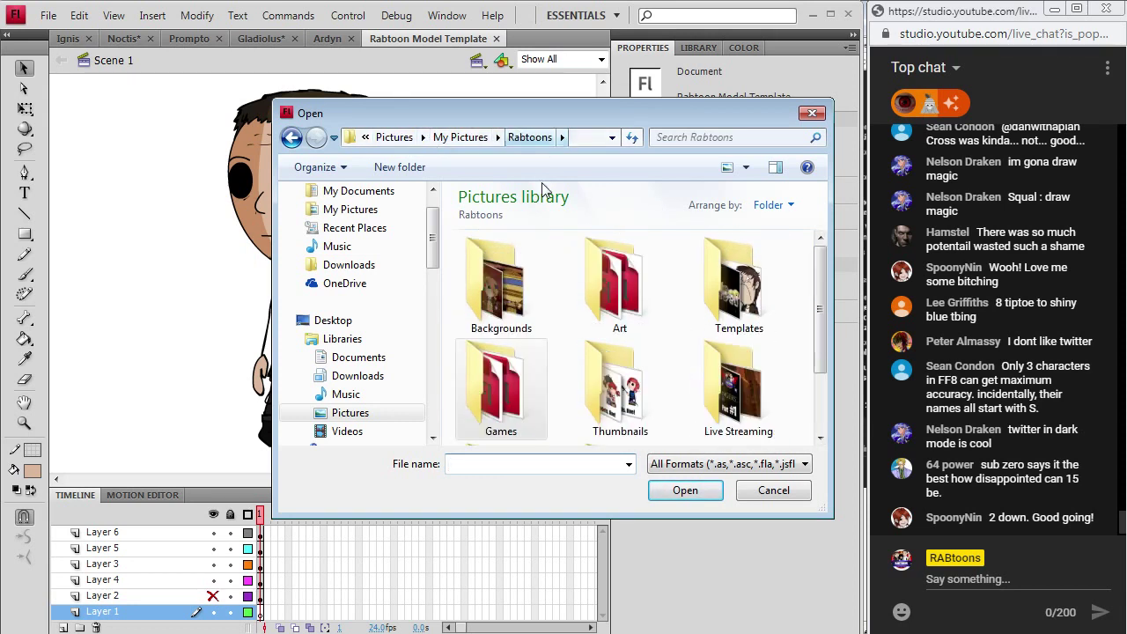
pyautogui.doubleClick(519, 379)
pyautogui.moveTo(819, 264); pyautogui.dragTo(817, 396)
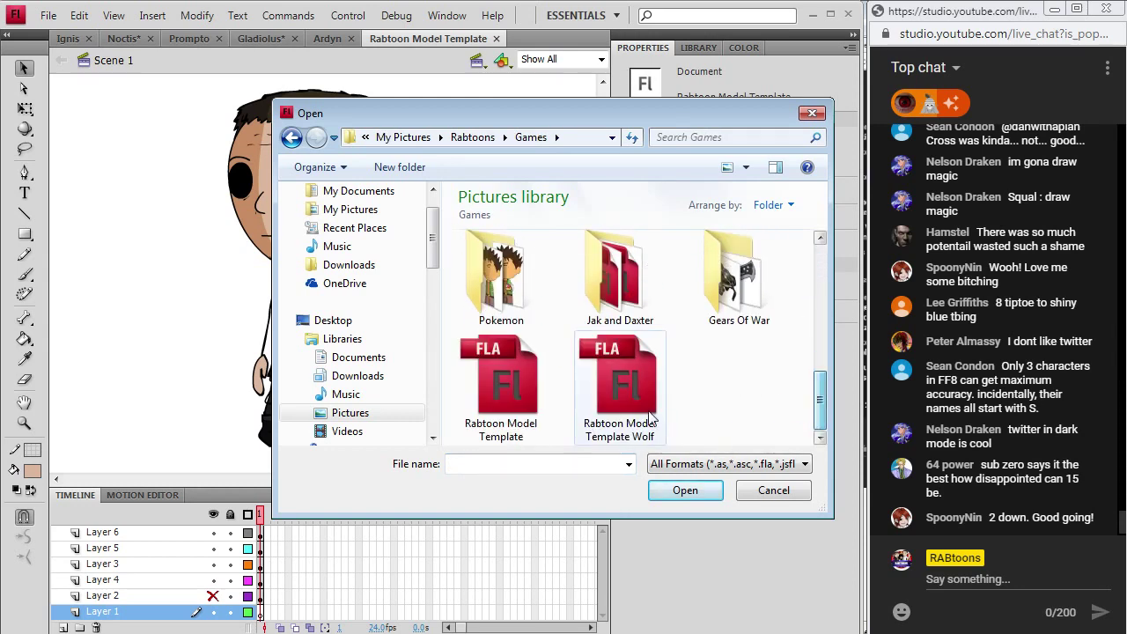
pyautogui.doubleClick(523, 392)
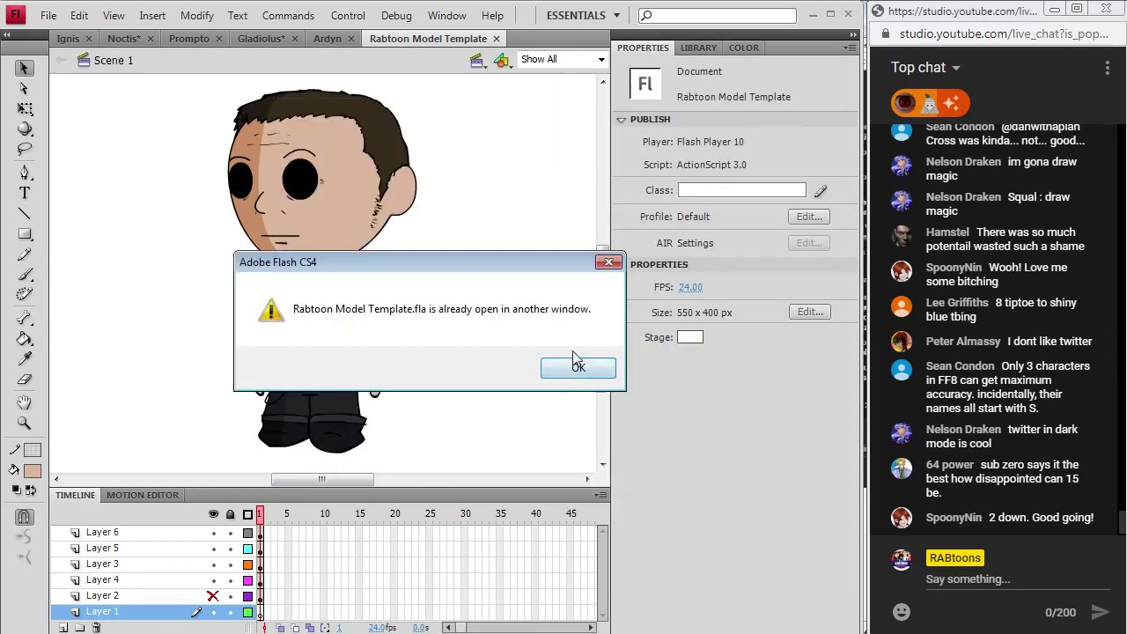
pyautogui.click(590, 368)
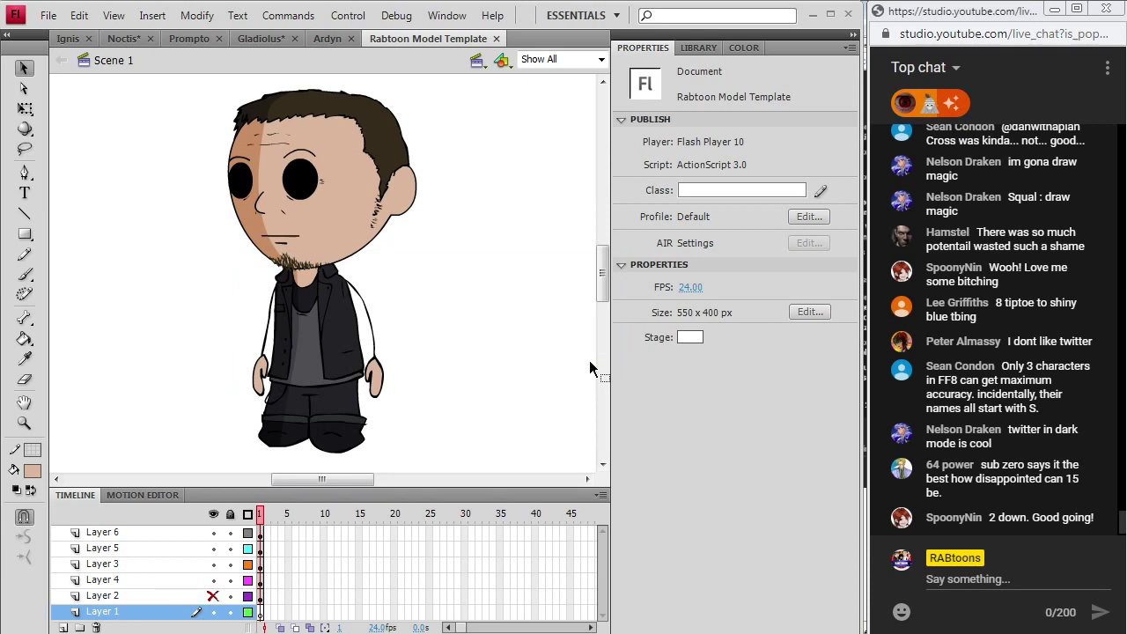
# - Save a copy of the document as Cor in the Final Fantasy FFXV folder, as a Flash CS4 Document
pyautogui.click(48, 15)
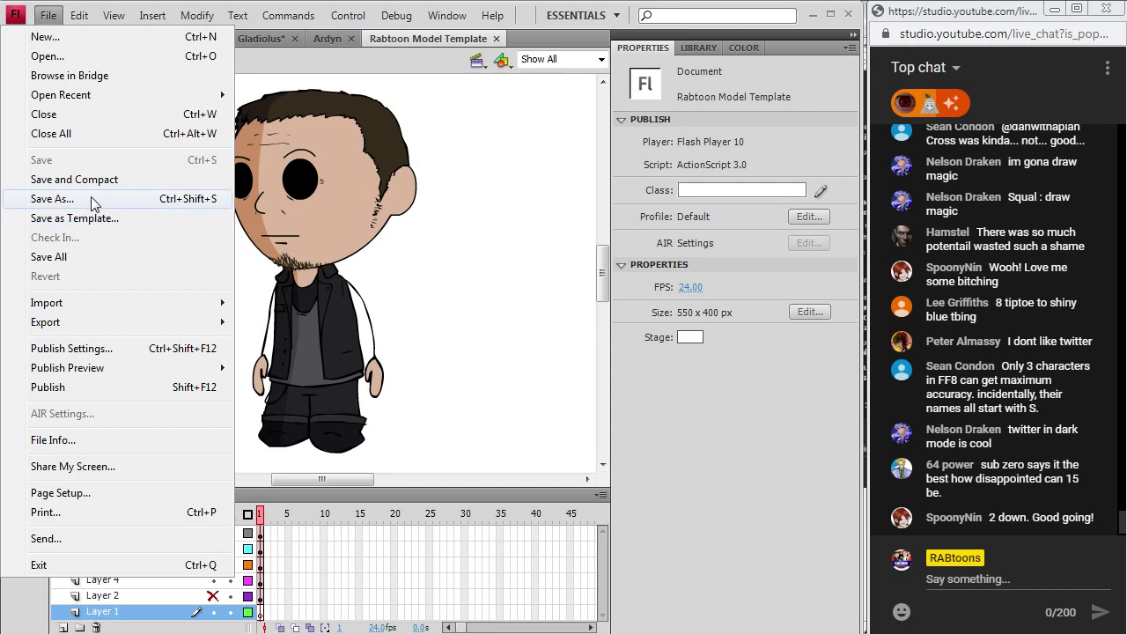
pyautogui.click(91, 198)
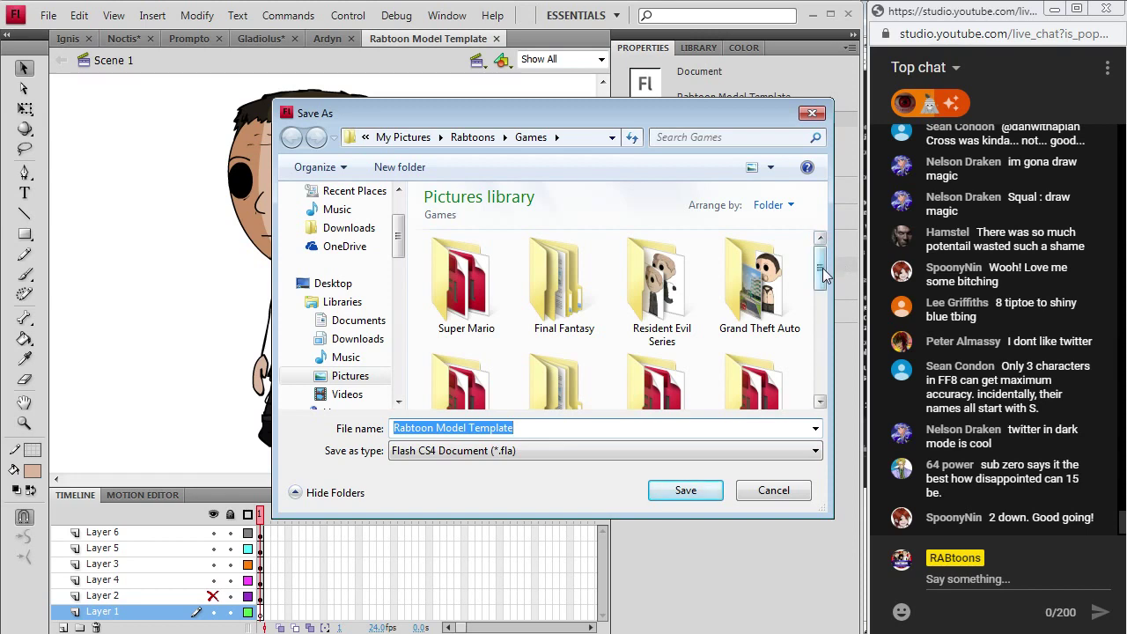
pyautogui.moveTo(820, 268); pyautogui.dragTo(841, 252)
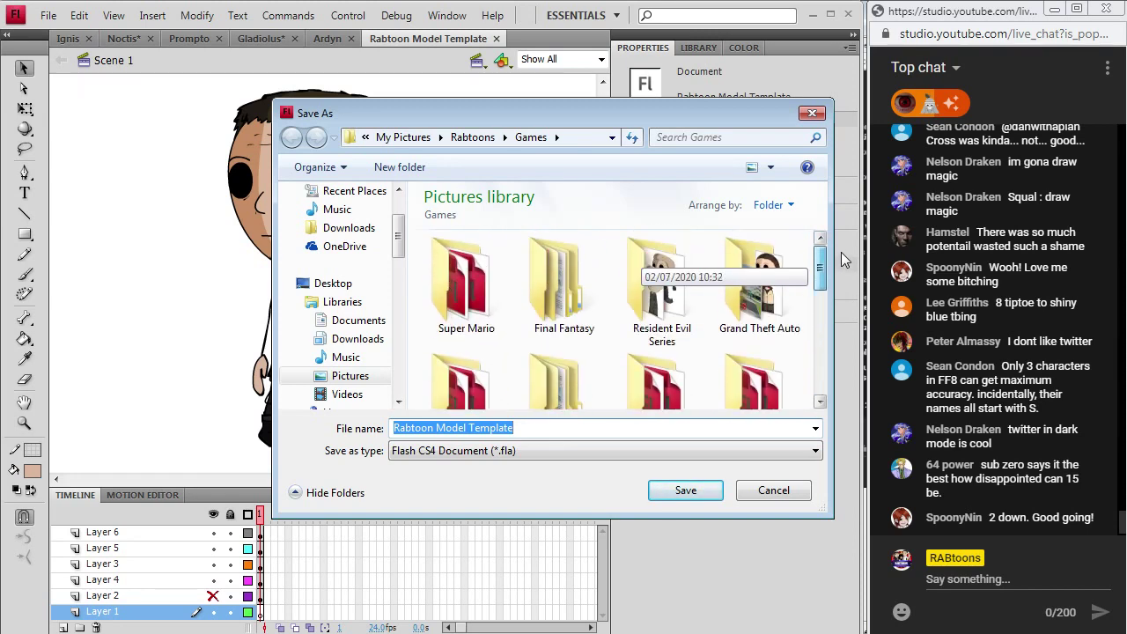
pyautogui.doubleClick(563, 277)
pyautogui.doubleClick(470, 284)
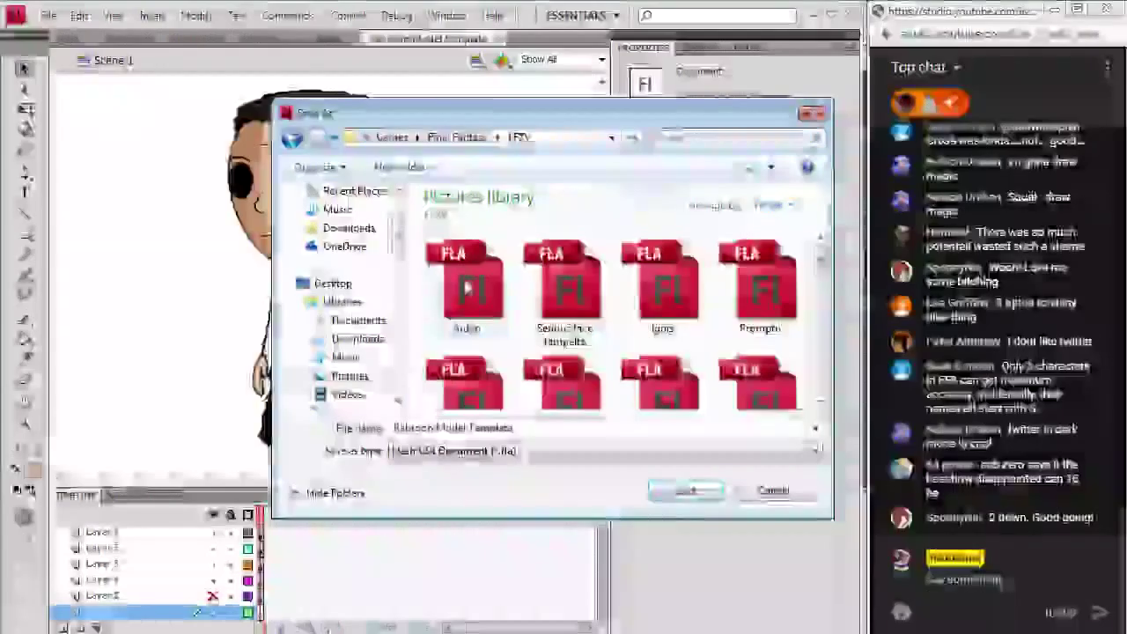
pyautogui.click(514, 427)
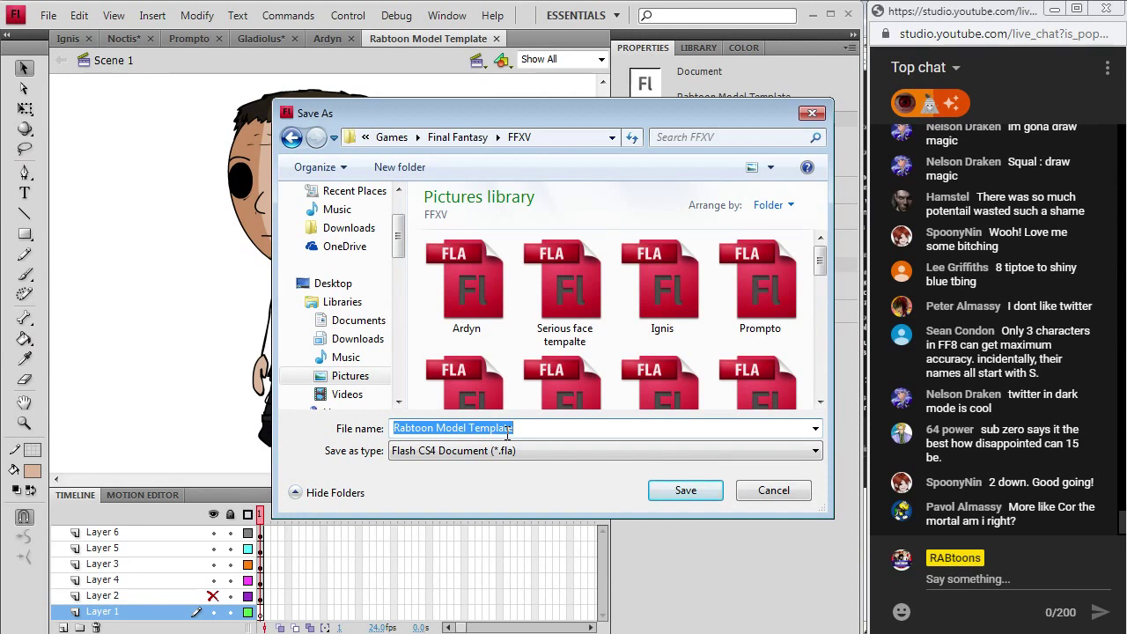
pyautogui.write('Cor')
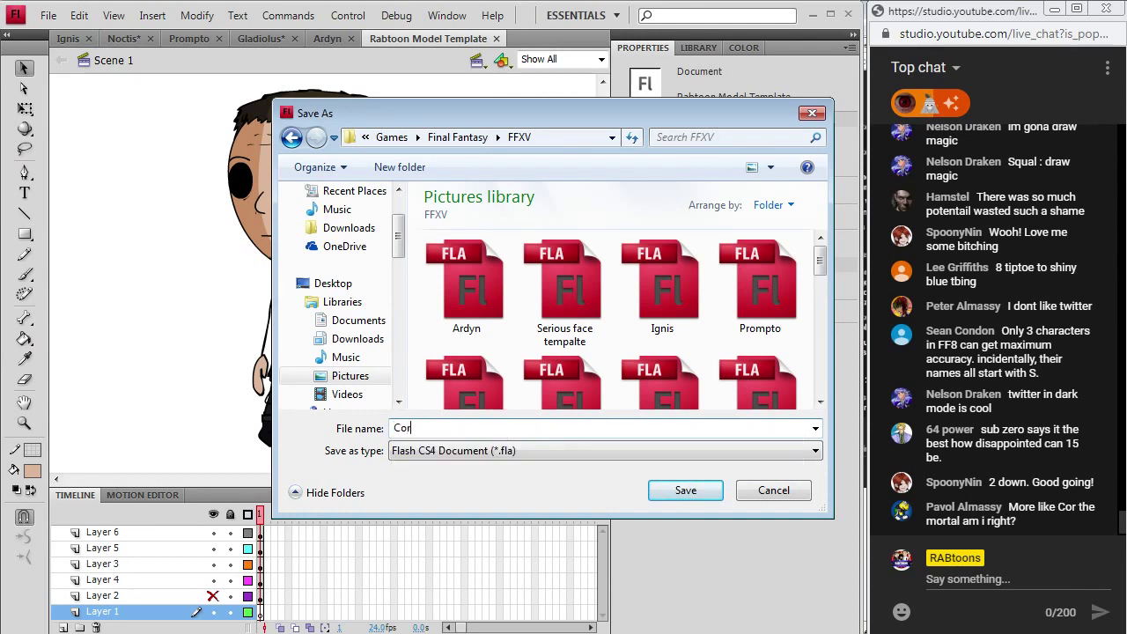
pyautogui.scroll(-2, 670, 300)
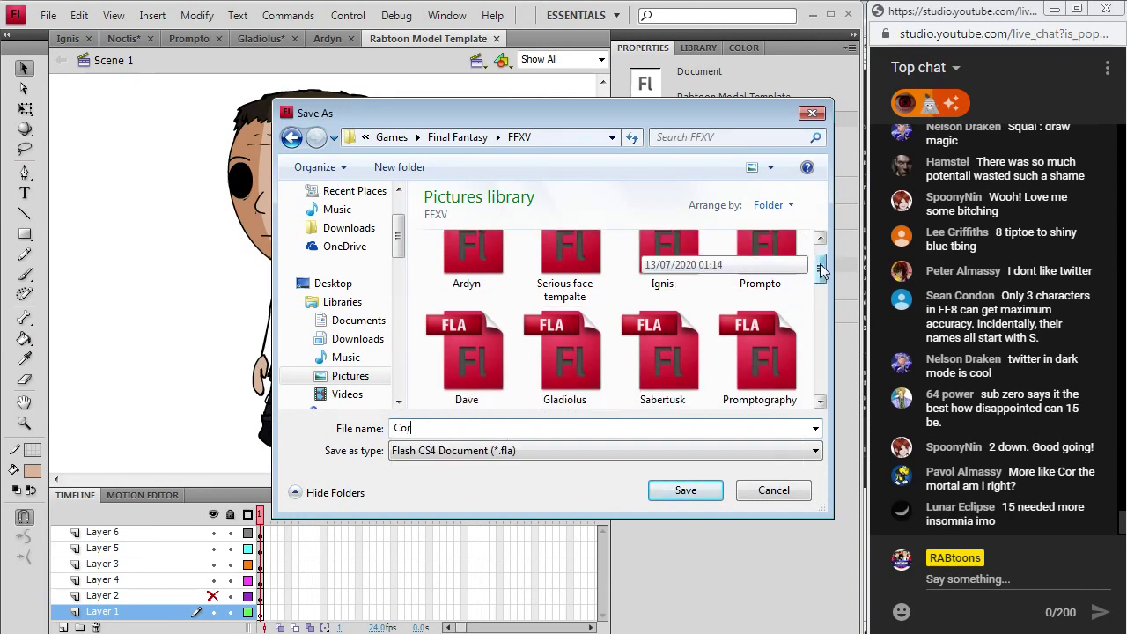
pyautogui.click(709, 493)
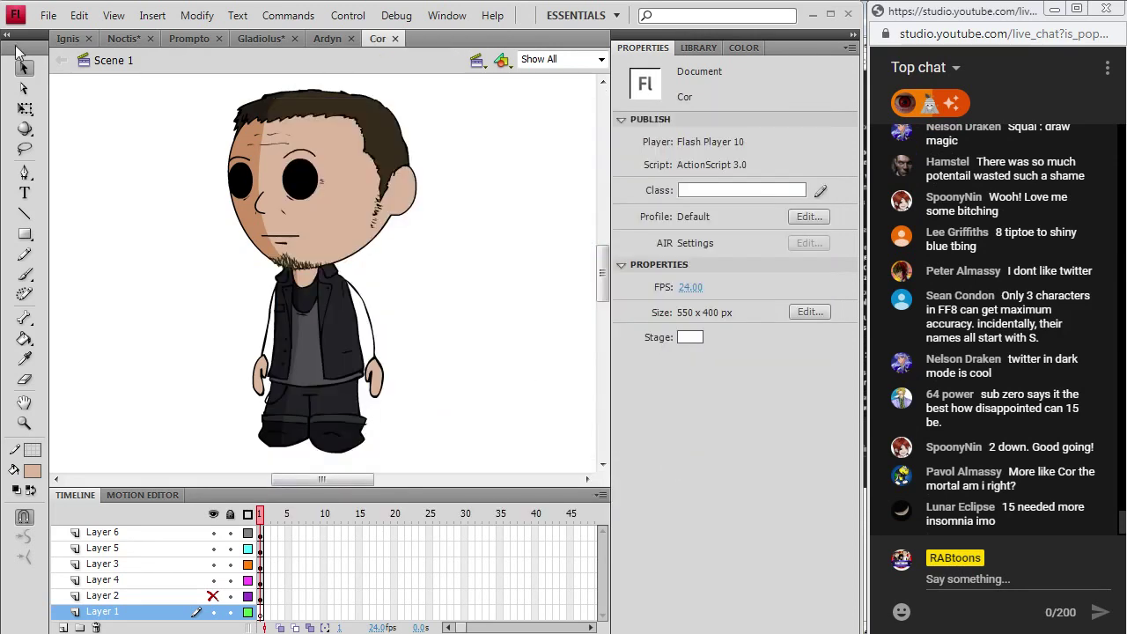
# - Open Rabtoon Model Template from the Games folder, look at its contents and close it again
pyautogui.click(48, 16)
pyautogui.press('Escape')
pyautogui.hotkey('ctrl', 'o')
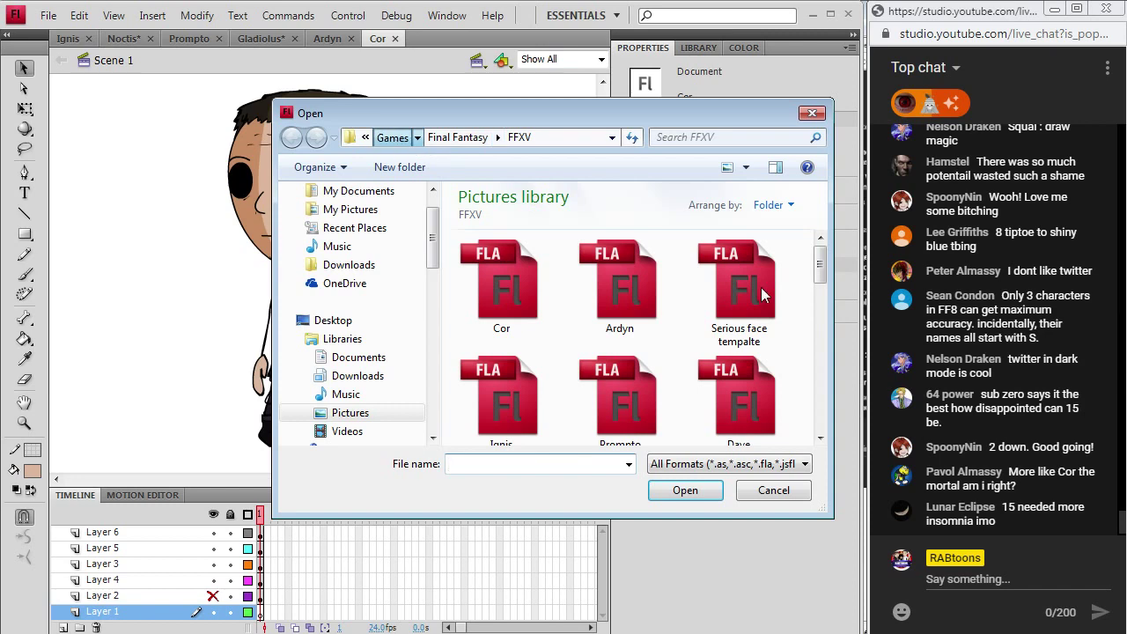
pyautogui.click(392, 138)
pyautogui.scroll(-5, 556, 396)
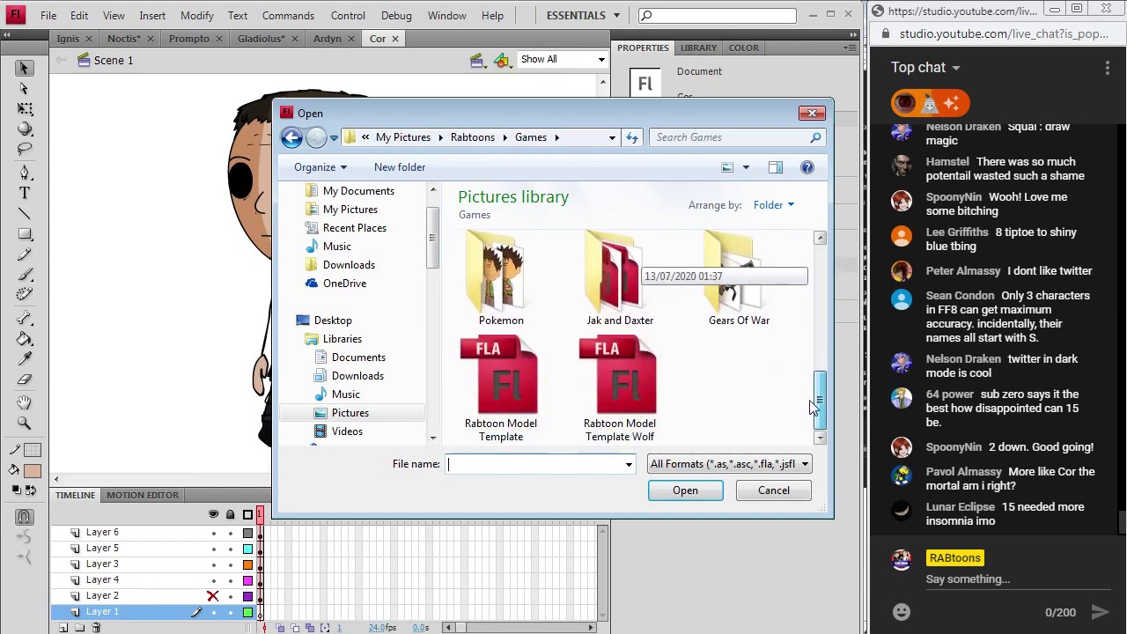
pyautogui.doubleClick(541, 396)
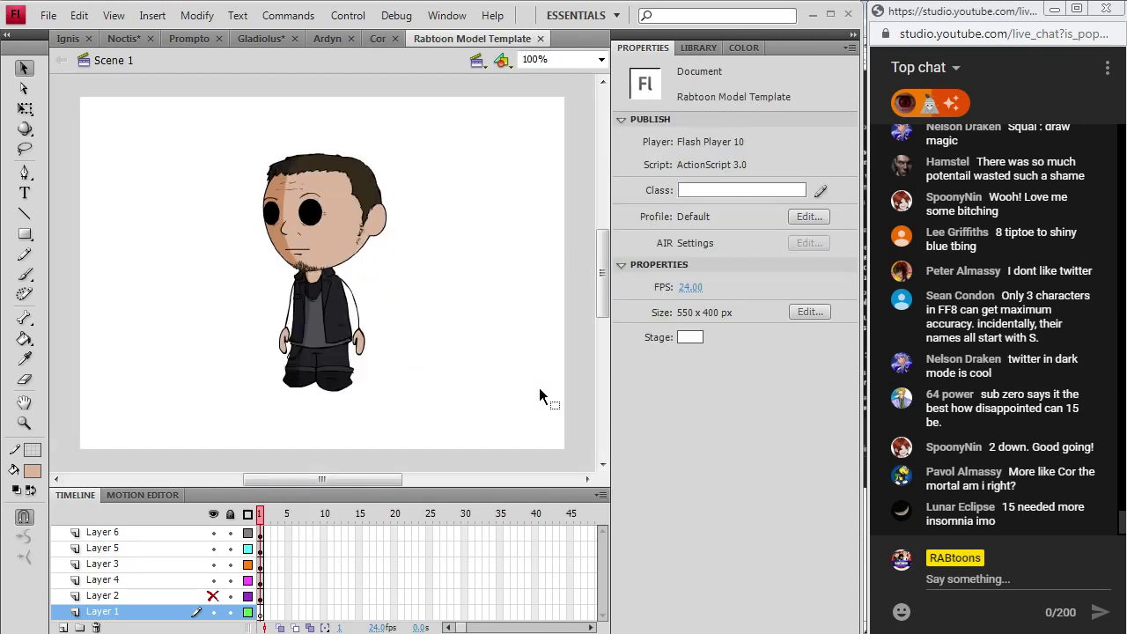
pyautogui.click(540, 38)
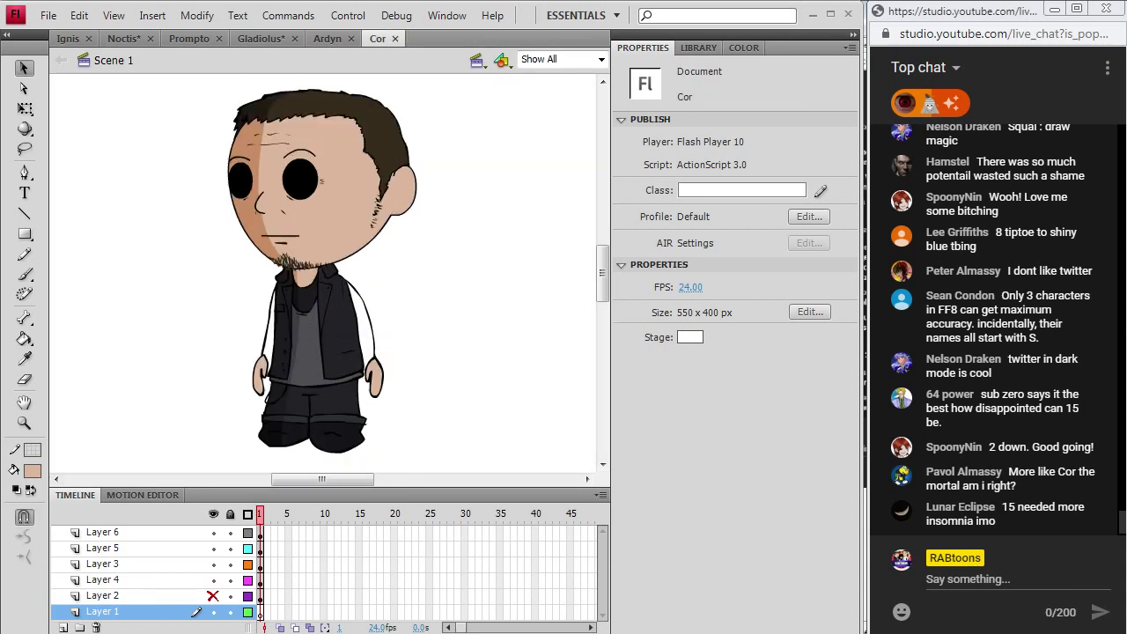
# - In the file opening dialog, browse to the Rabtoons Templates folder and copy the Rabtoon Model Template file
pyautogui.click(49, 15)
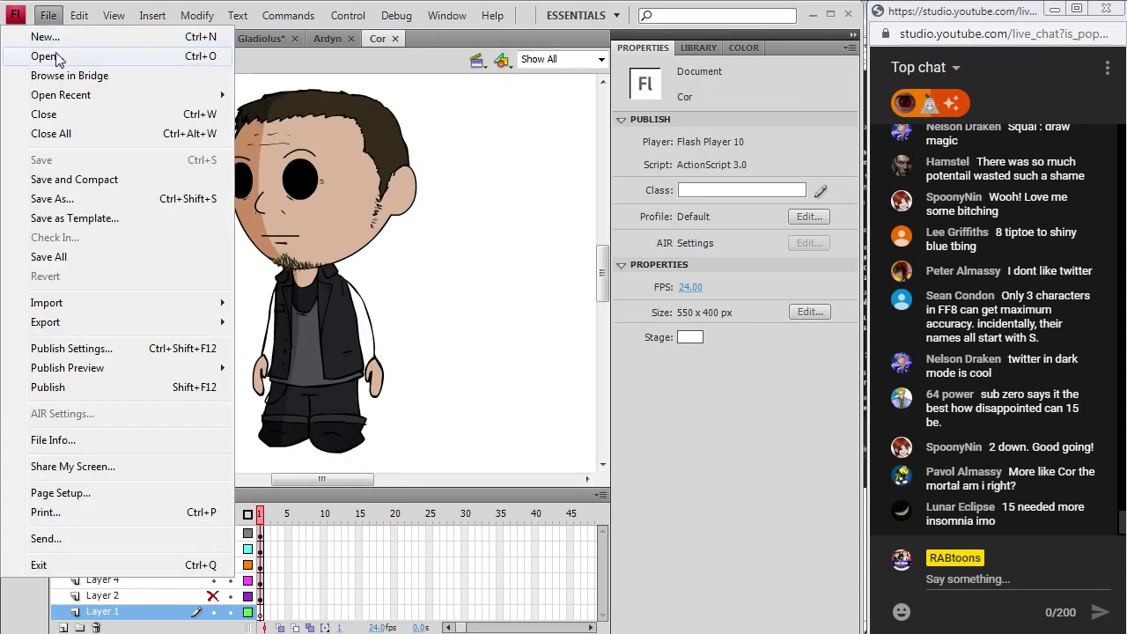
pyautogui.click(48, 15)
pyautogui.hotkey('ctrl', 'o')
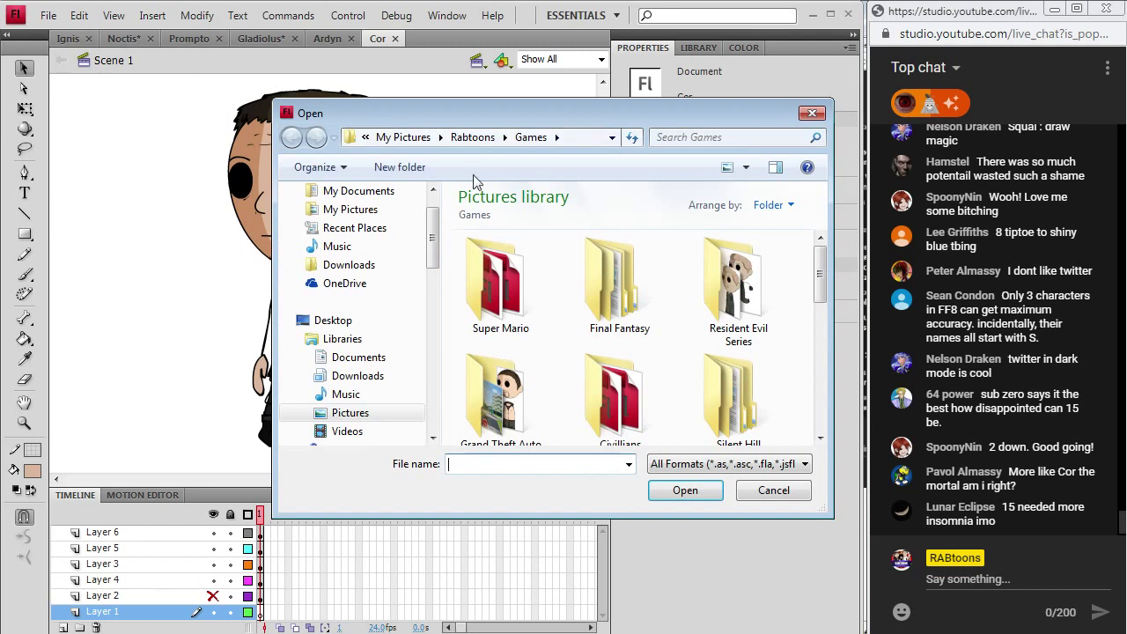
pyautogui.click(478, 137)
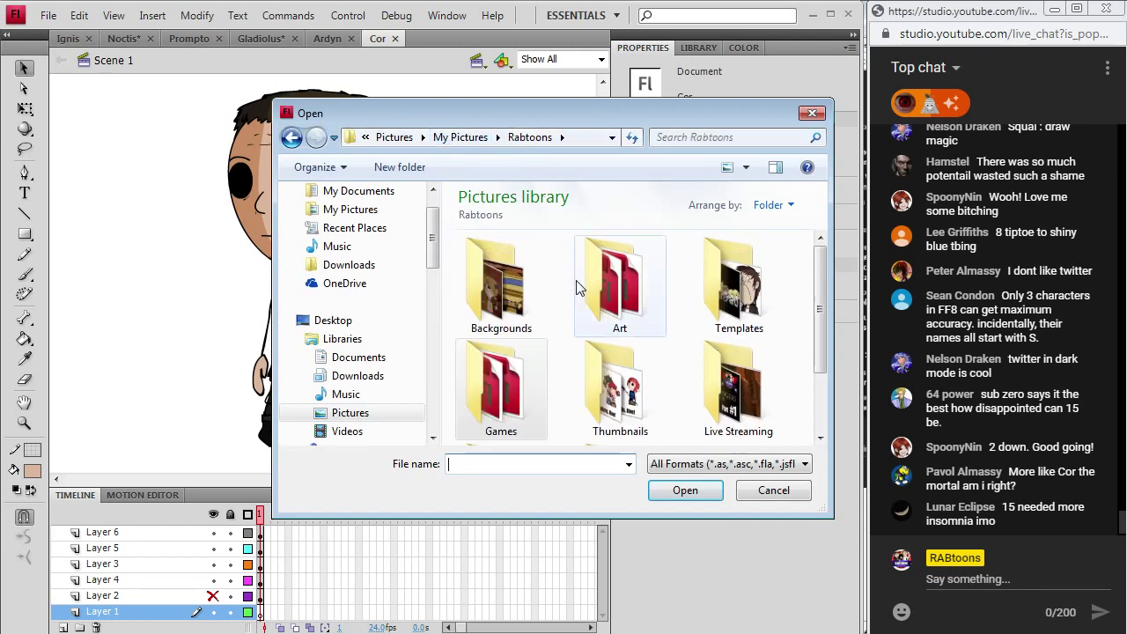
pyautogui.doubleClick(518, 399)
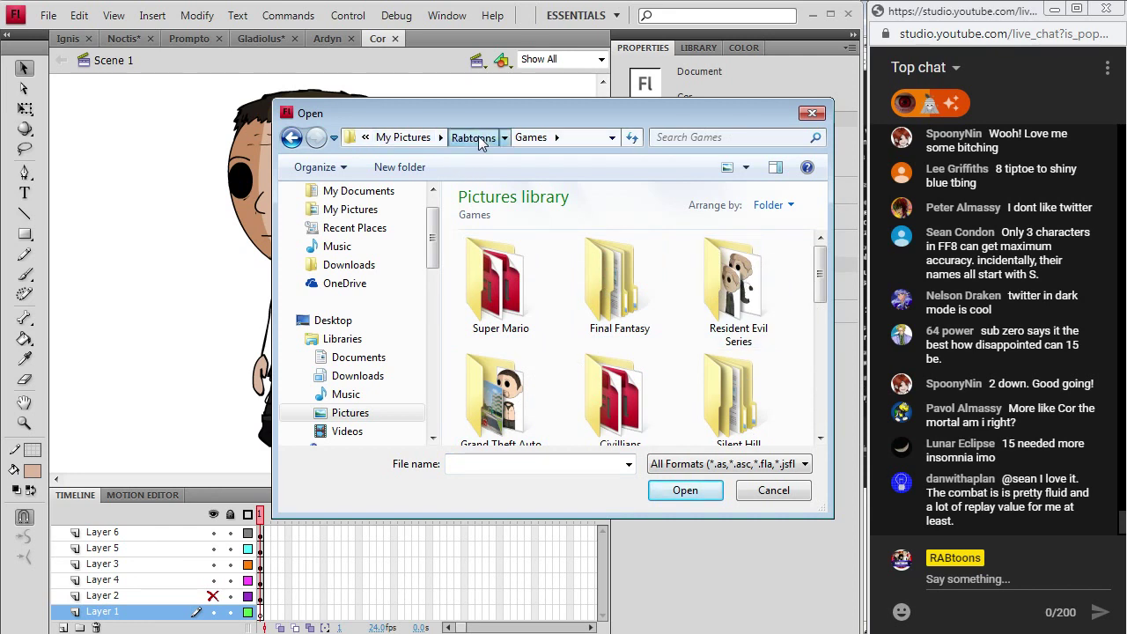
pyautogui.click(475, 137)
pyautogui.doubleClick(758, 292)
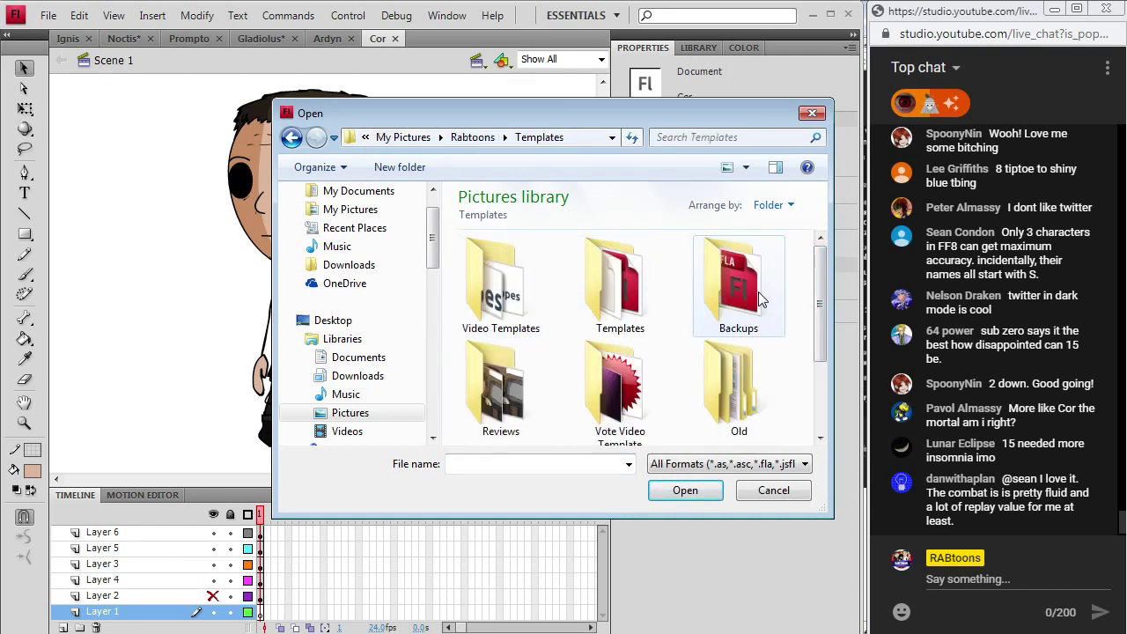
pyautogui.doubleClick(585, 285)
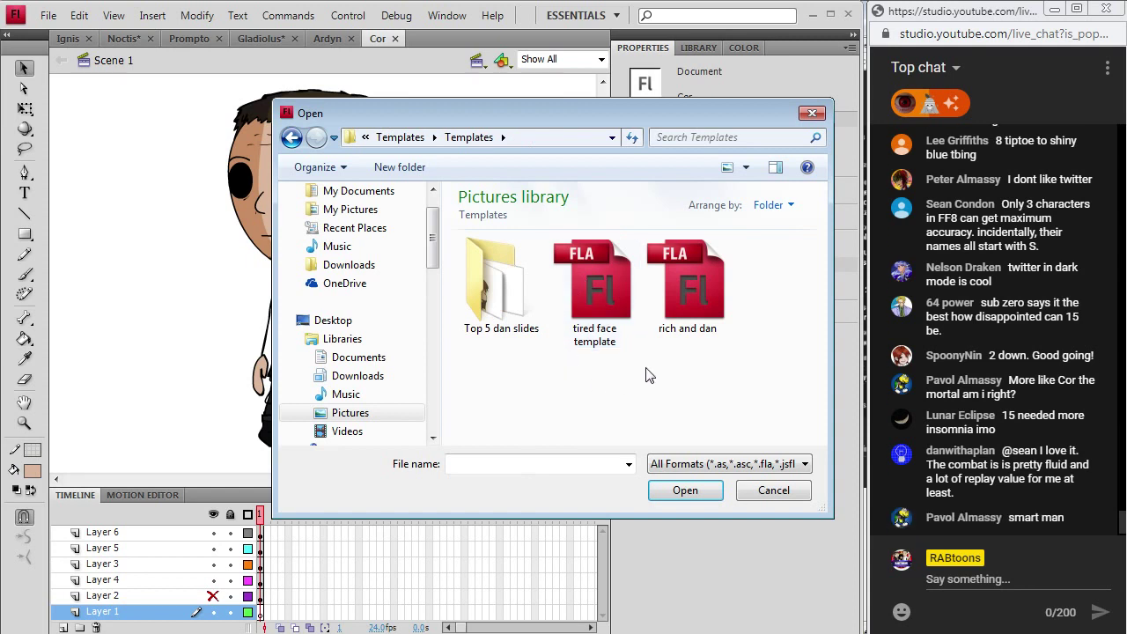
pyautogui.click(291, 137)
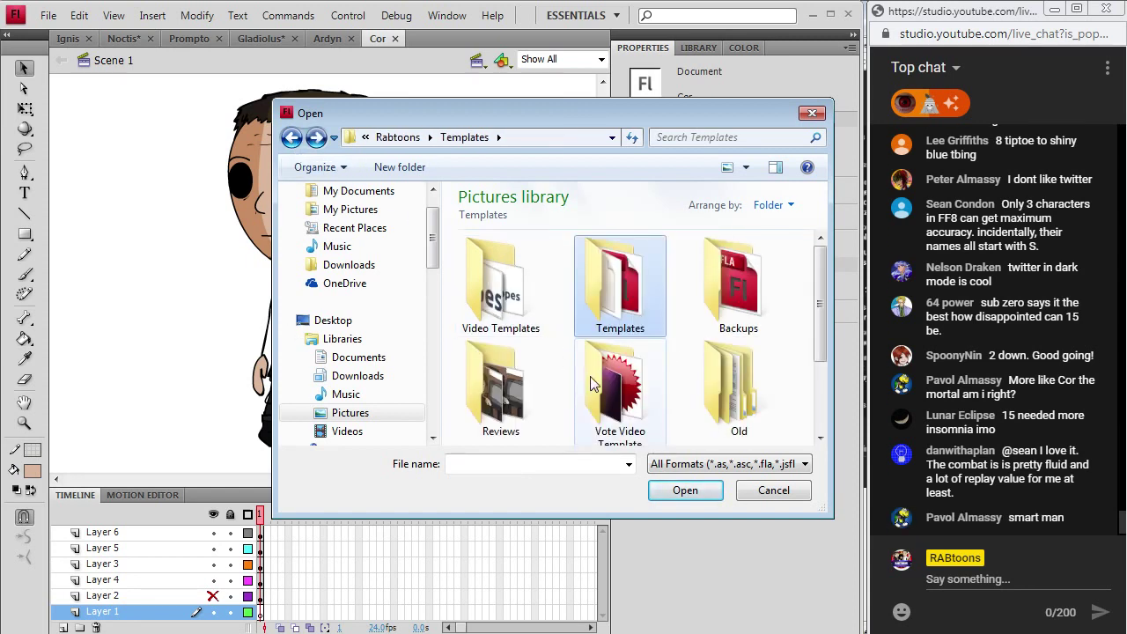
pyautogui.scroll(-3, 593, 384)
pyautogui.click(519, 378)
pyautogui.rightClick(519, 378)
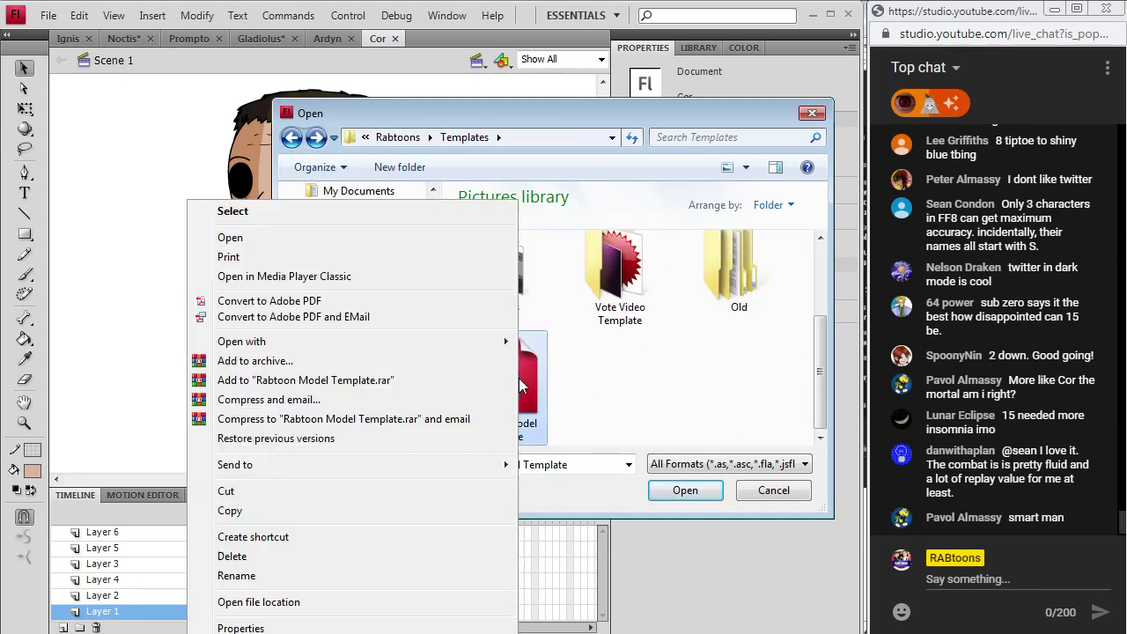
pyautogui.click(247, 517)
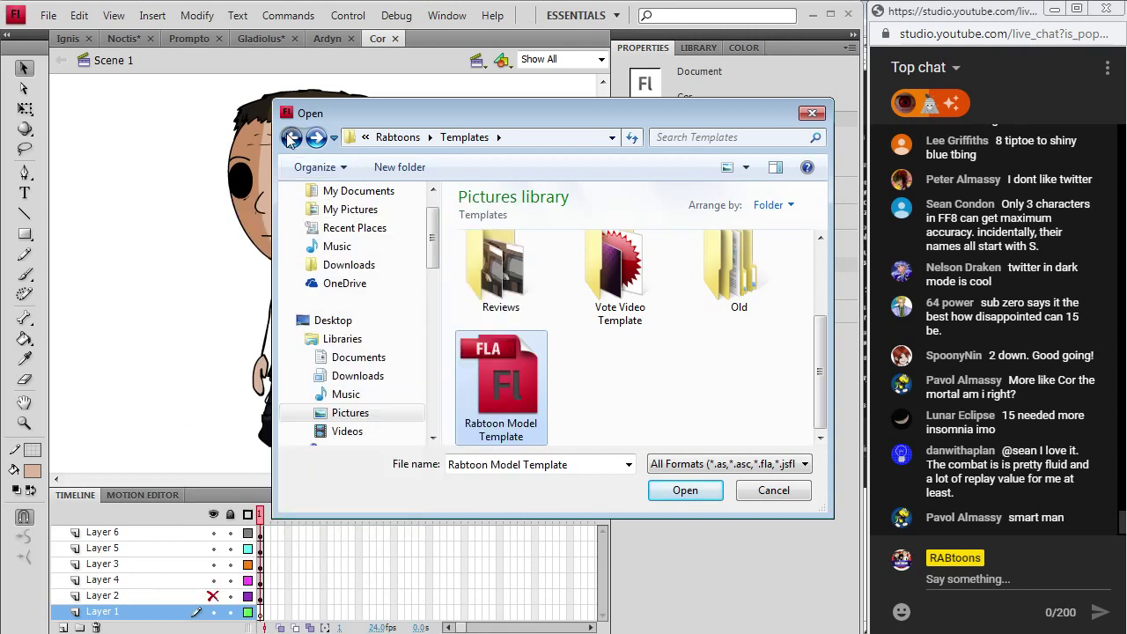
# - Paste the copied Rabtoon Model Template into the Rabtoons Games folder, replacing the existing file, and open it
pyautogui.click(291, 137)
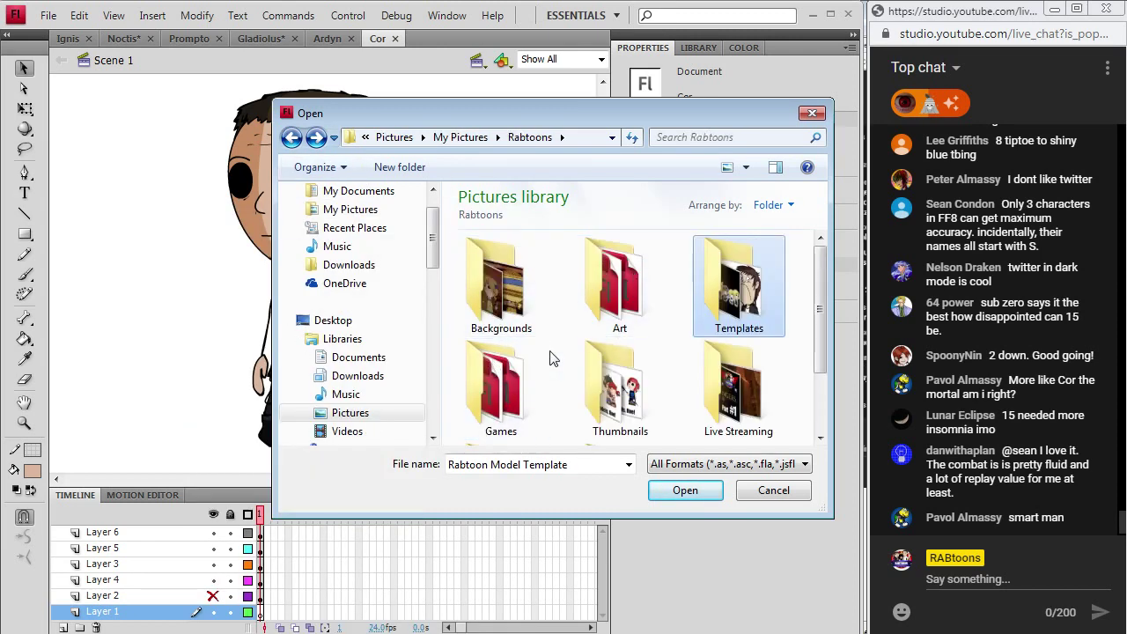
pyautogui.doubleClick(524, 360)
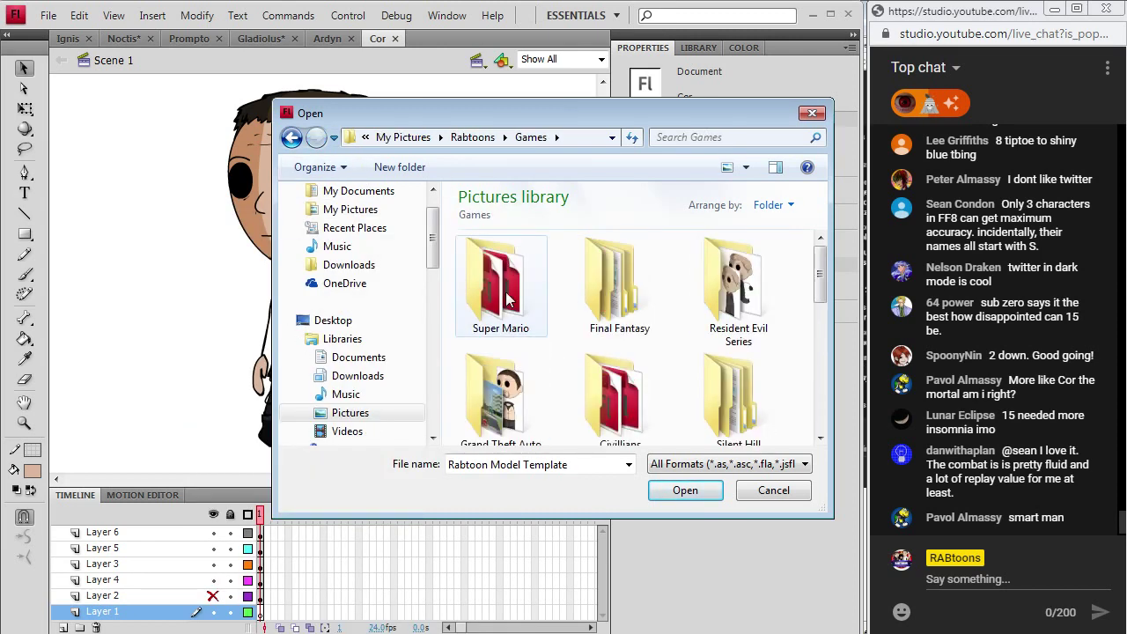
pyautogui.doubleClick(619, 291)
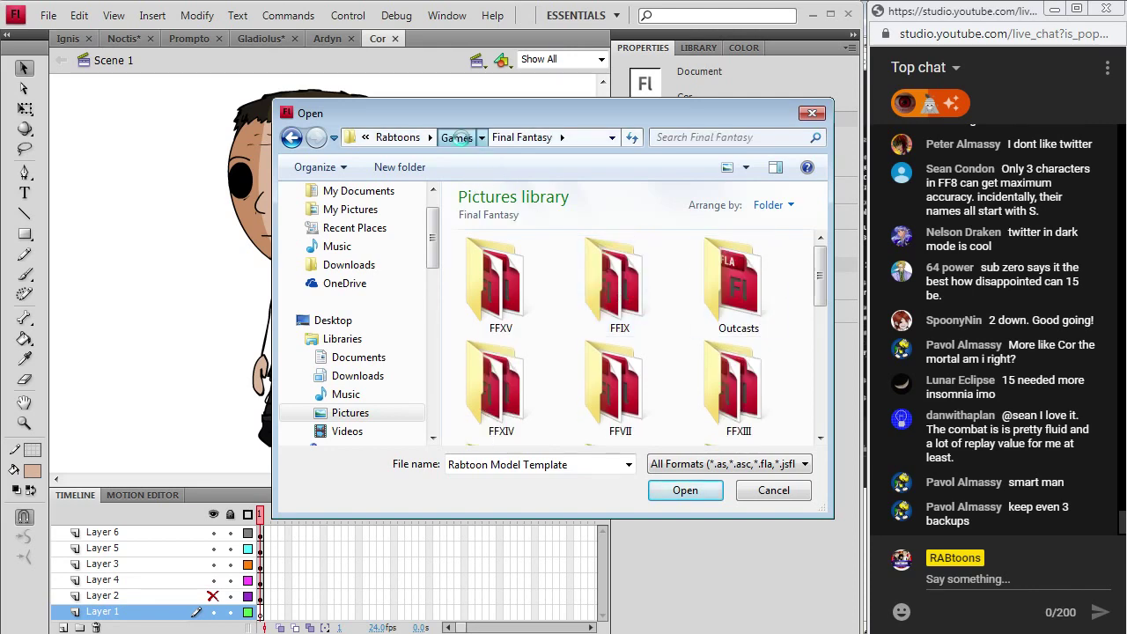
pyautogui.click(456, 137)
pyautogui.scroll(-6, 824, 357)
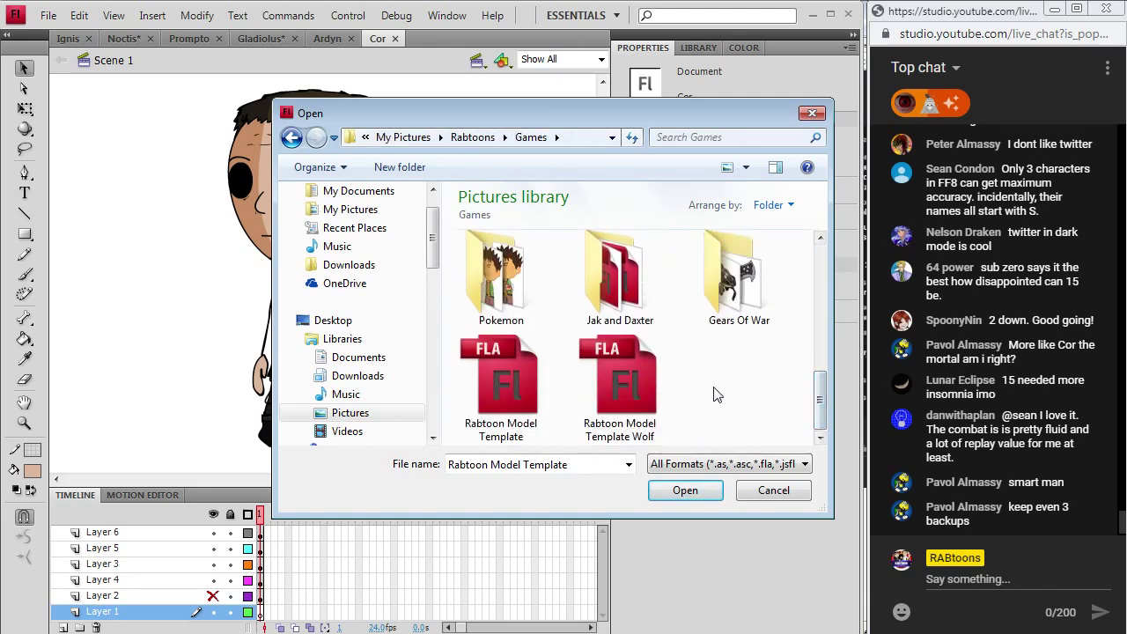
pyautogui.rightClick(715, 403)
pyautogui.click(589, 507)
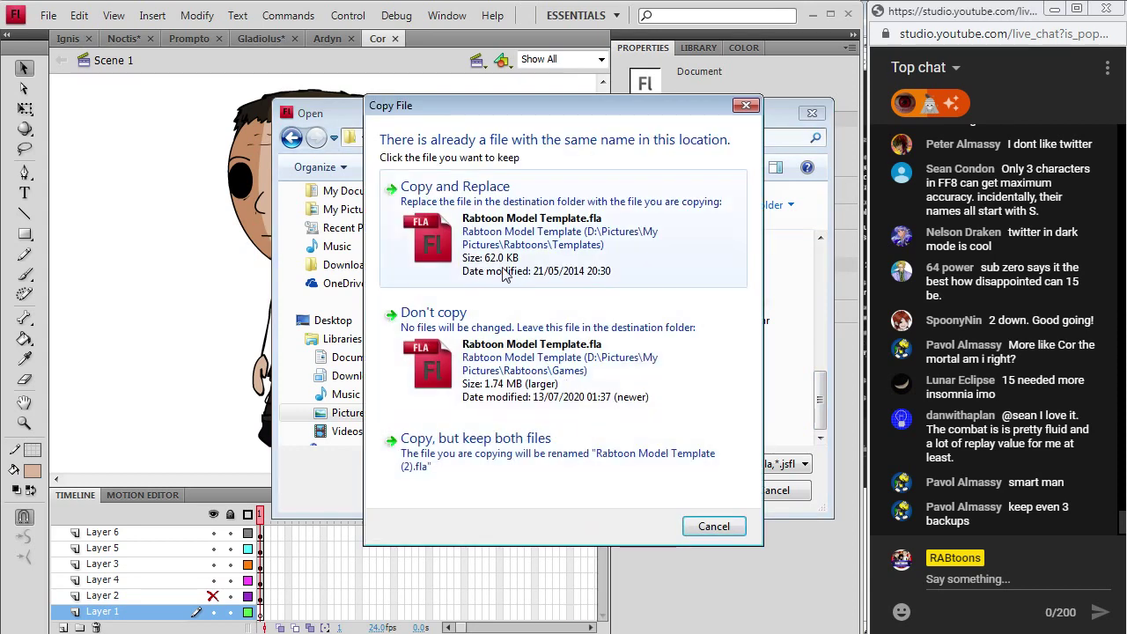
pyautogui.click(484, 231)
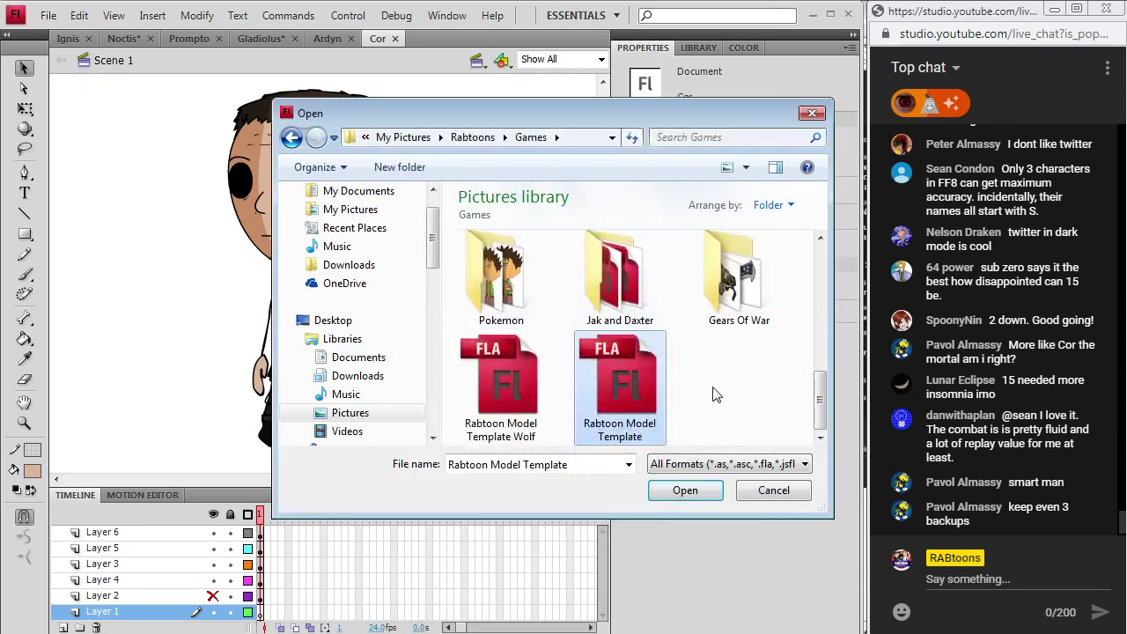
pyautogui.doubleClick(618, 376)
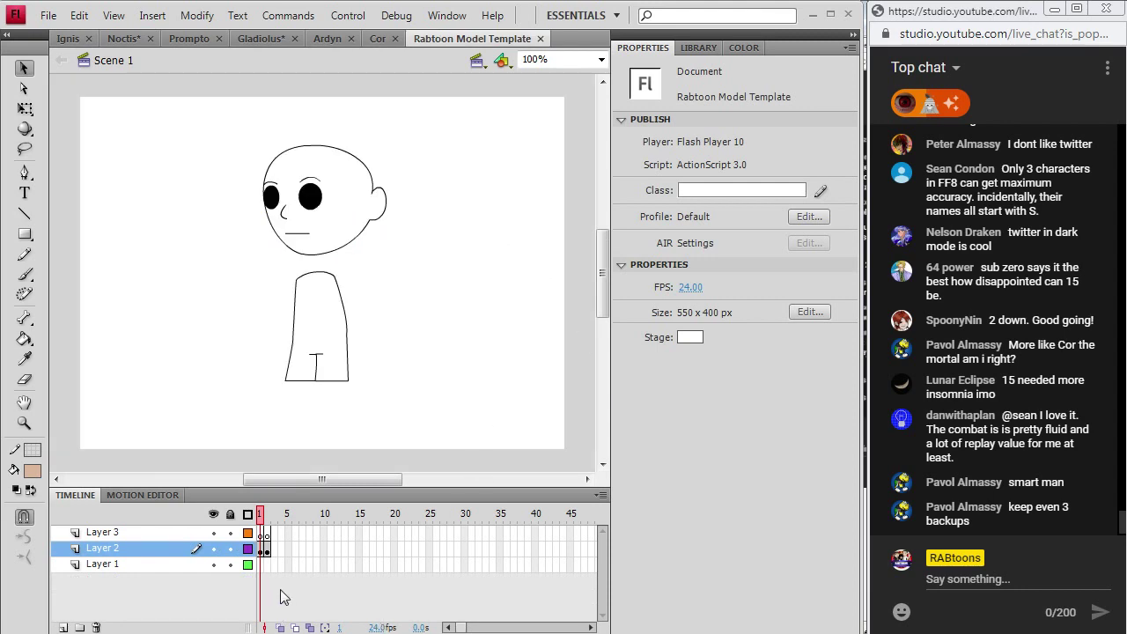
# - Switch to Chrome, replace the Cor reference image with a new tab, and search Google for "ffxv opera omnia"
pyautogui.hotkey('alt', 'Tab')
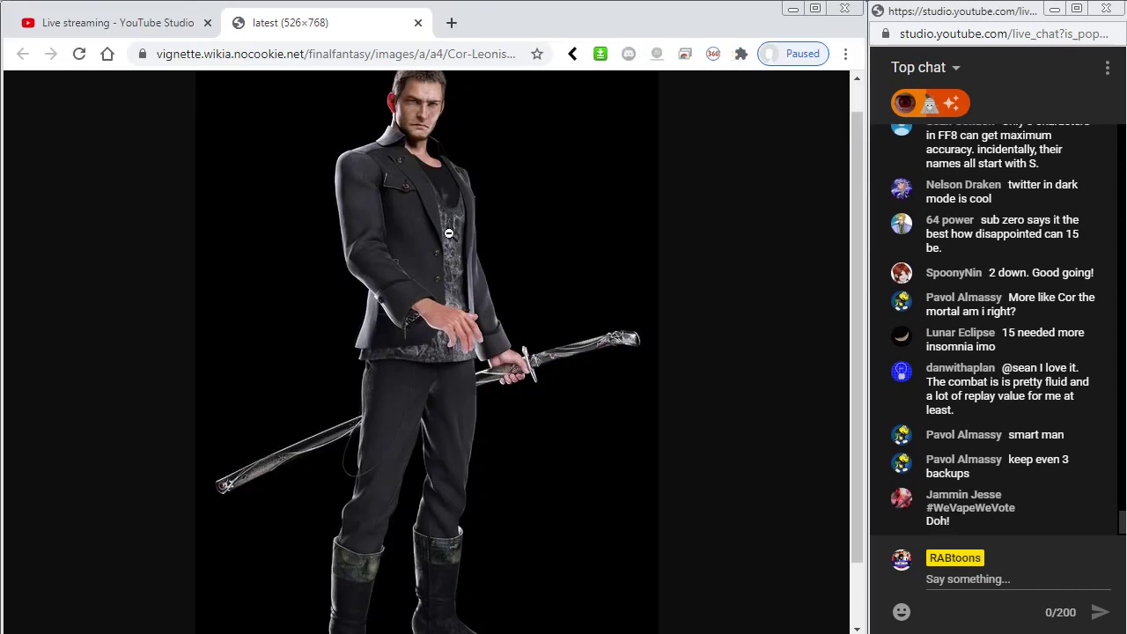
pyautogui.click(450, 24)
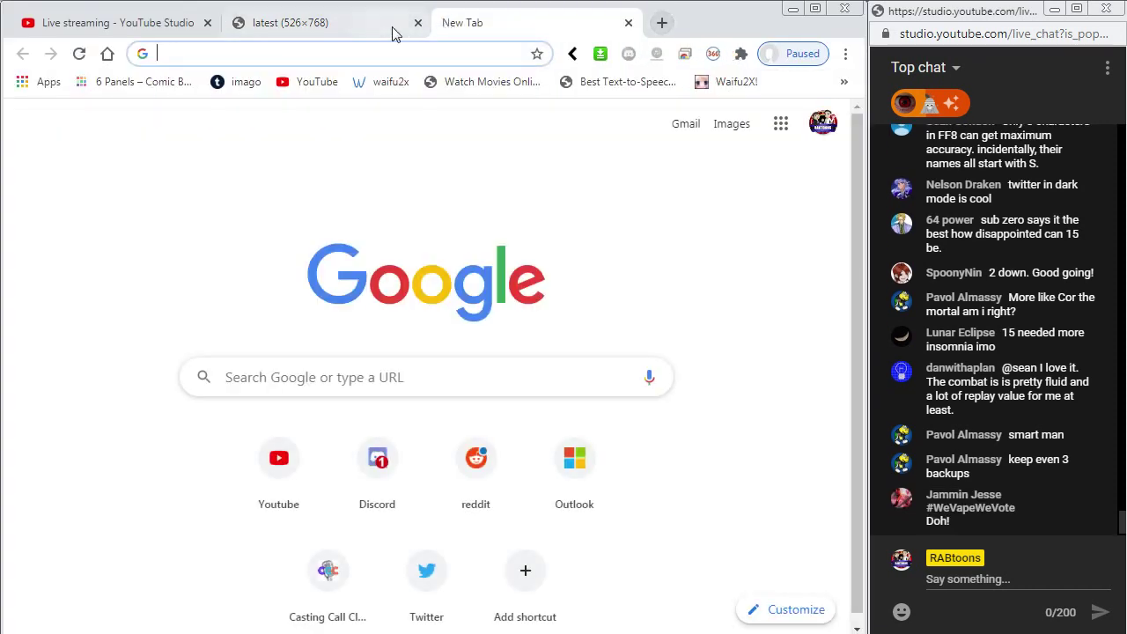
pyautogui.middleClick(338, 26)
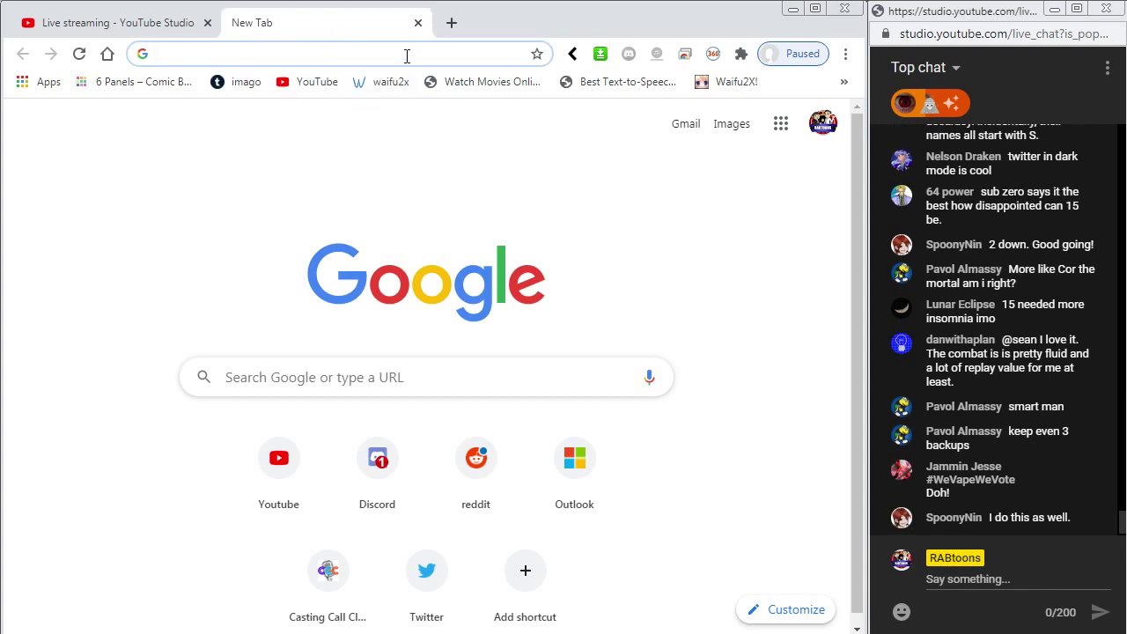
pyautogui.click(369, 49)
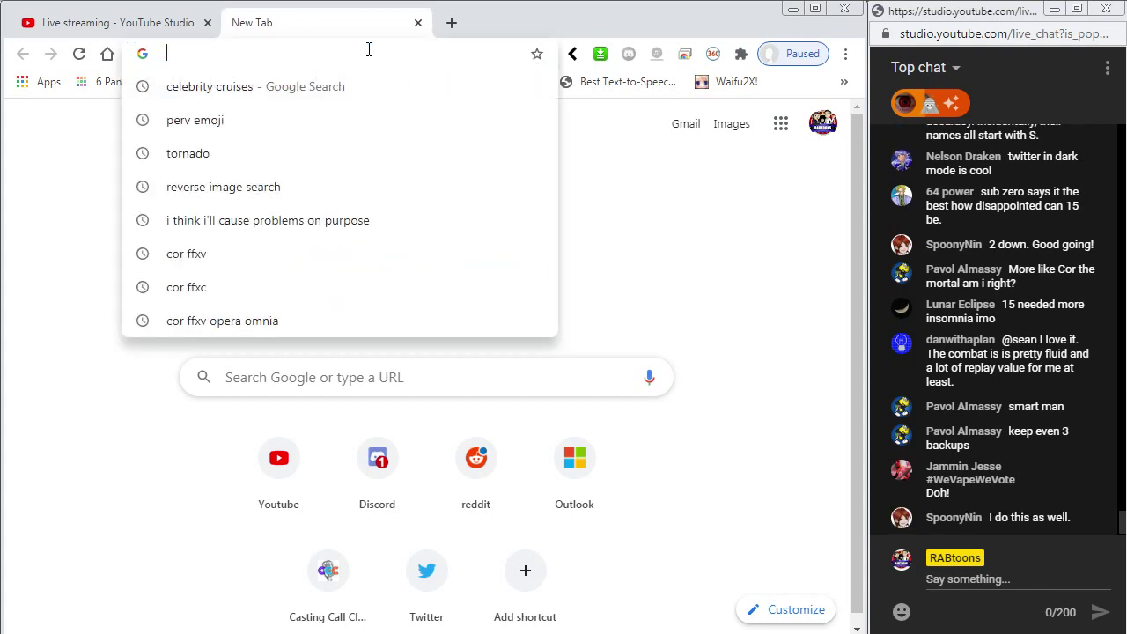
pyautogui.write('f')
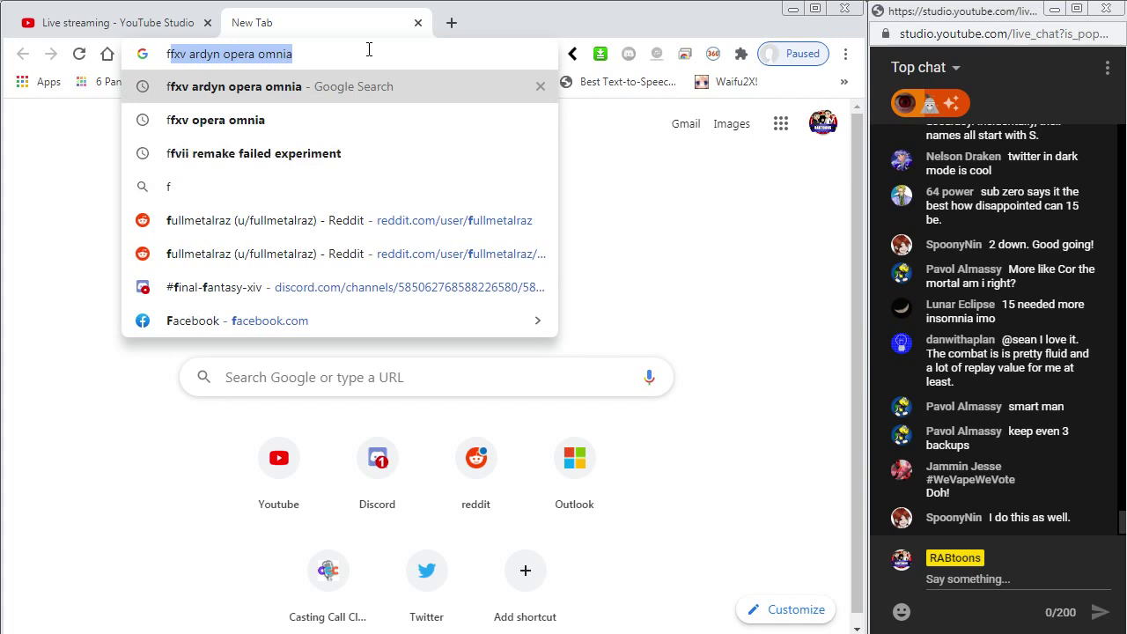
pyautogui.press('BackSpace')
pyautogui.write('x')
pyautogui.press('BackSpace')
pyautogui.write('fx')
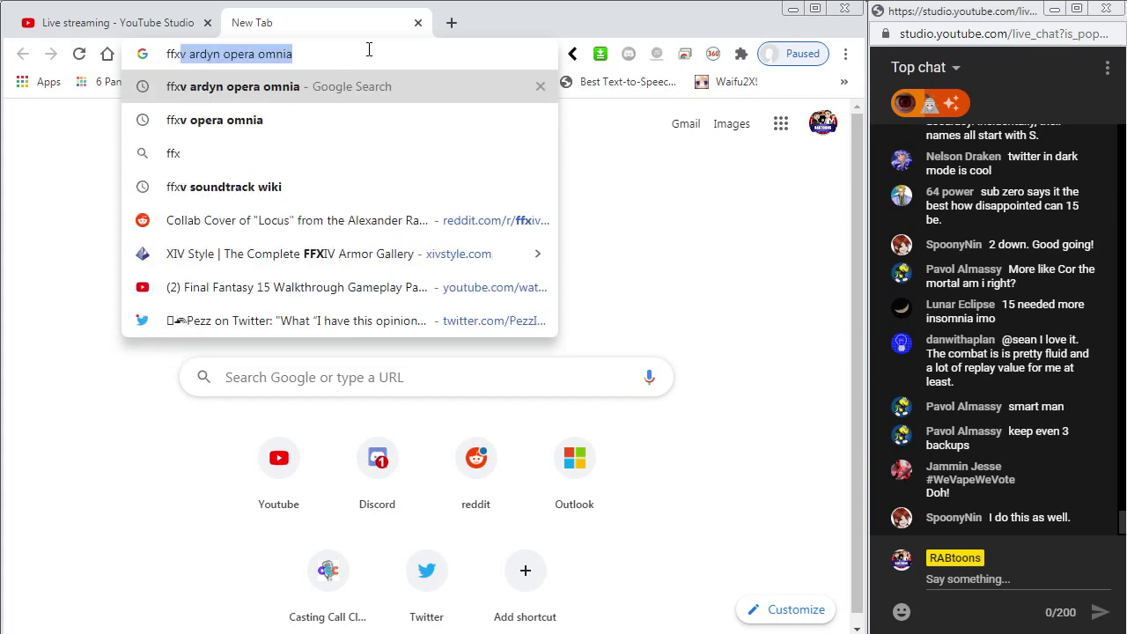
pyautogui.write('v')
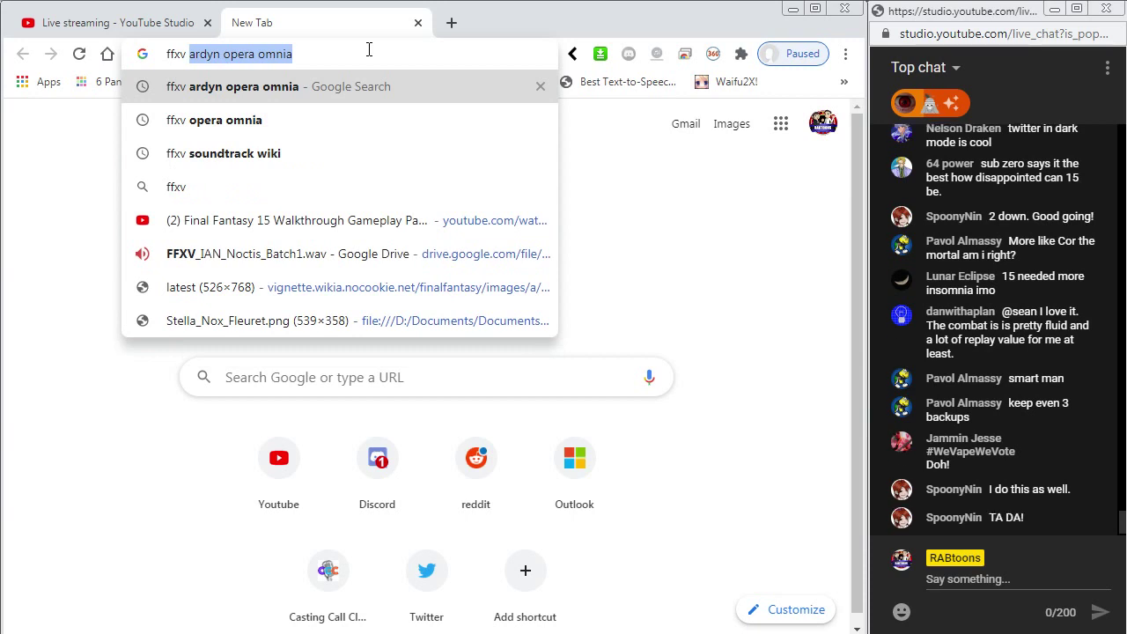
pyautogui.write('oper')
pyautogui.press('Return')
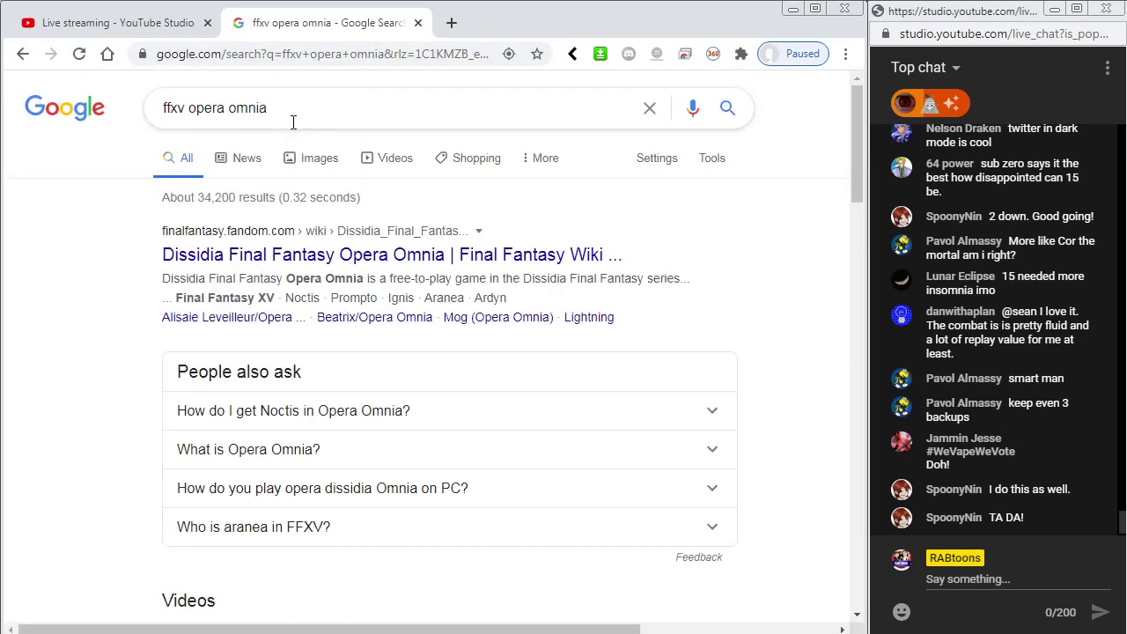
# - Extend the search to "ffxv opera omnia luna" and preview the single-figure Luna in DFFOO Style picture from the image results
pyautogui.click(293, 121)
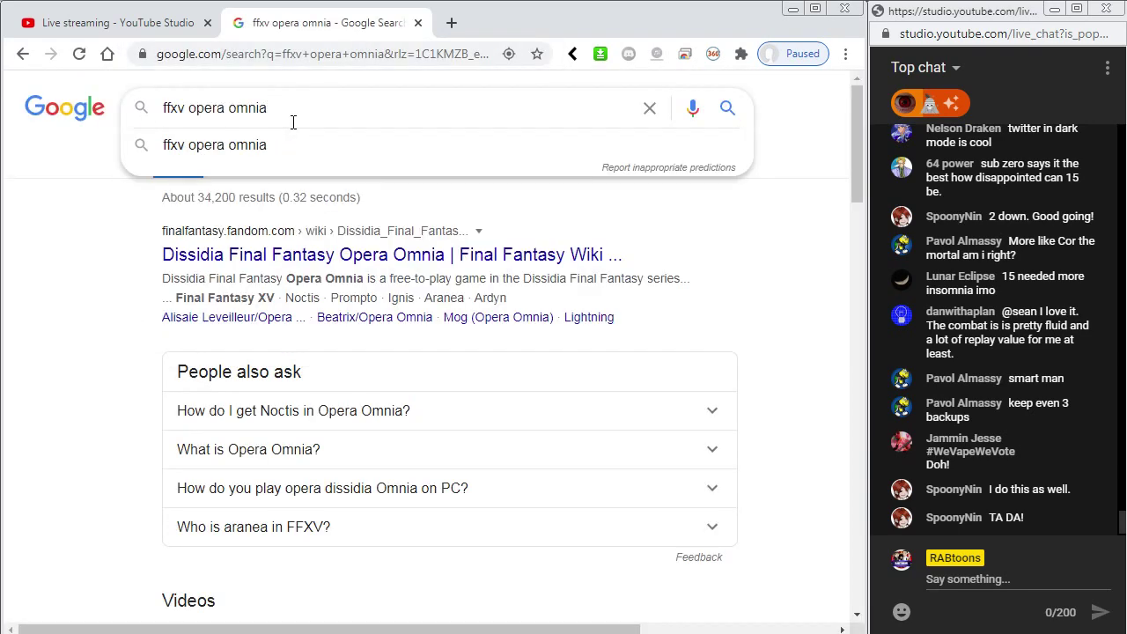
pyautogui.write('luna')
pyautogui.press('Return')
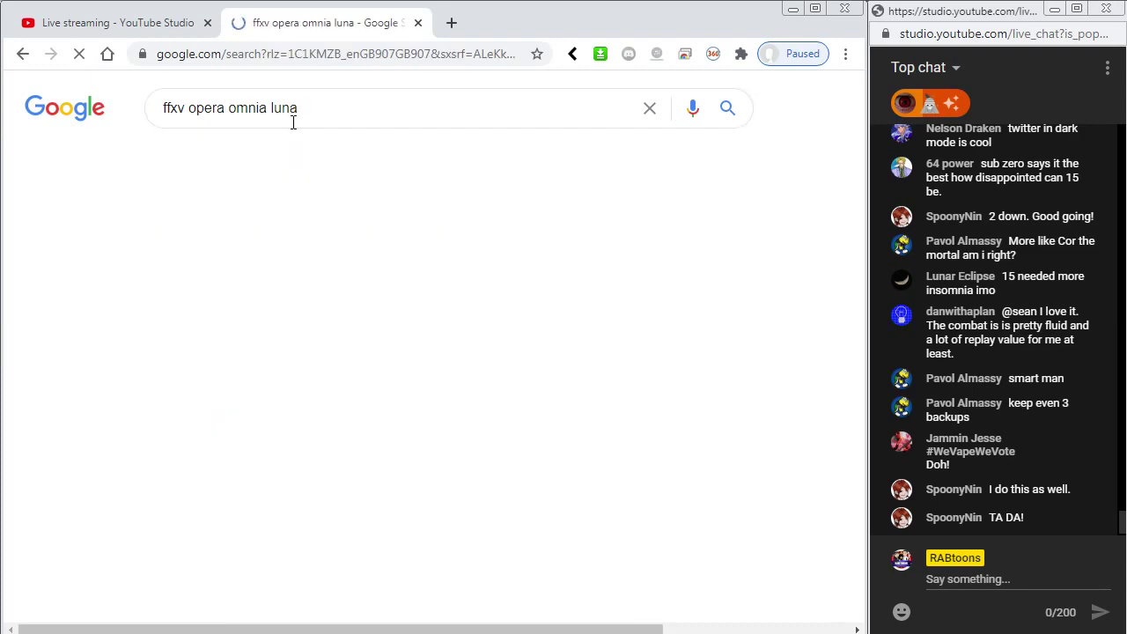
pyautogui.click(244, 158)
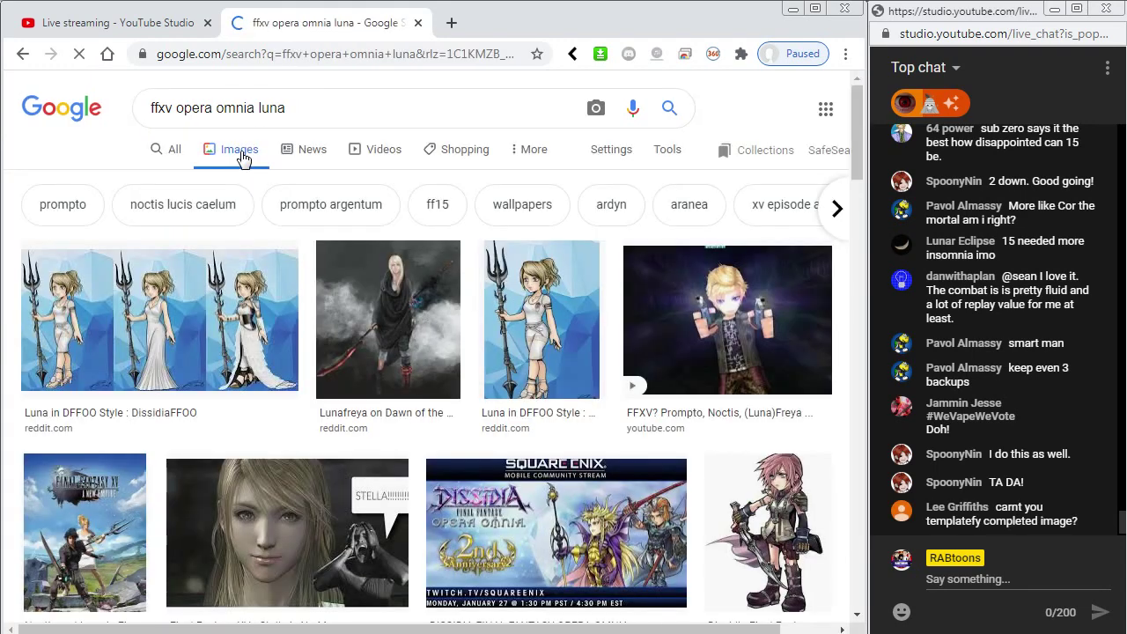
pyautogui.click(565, 329)
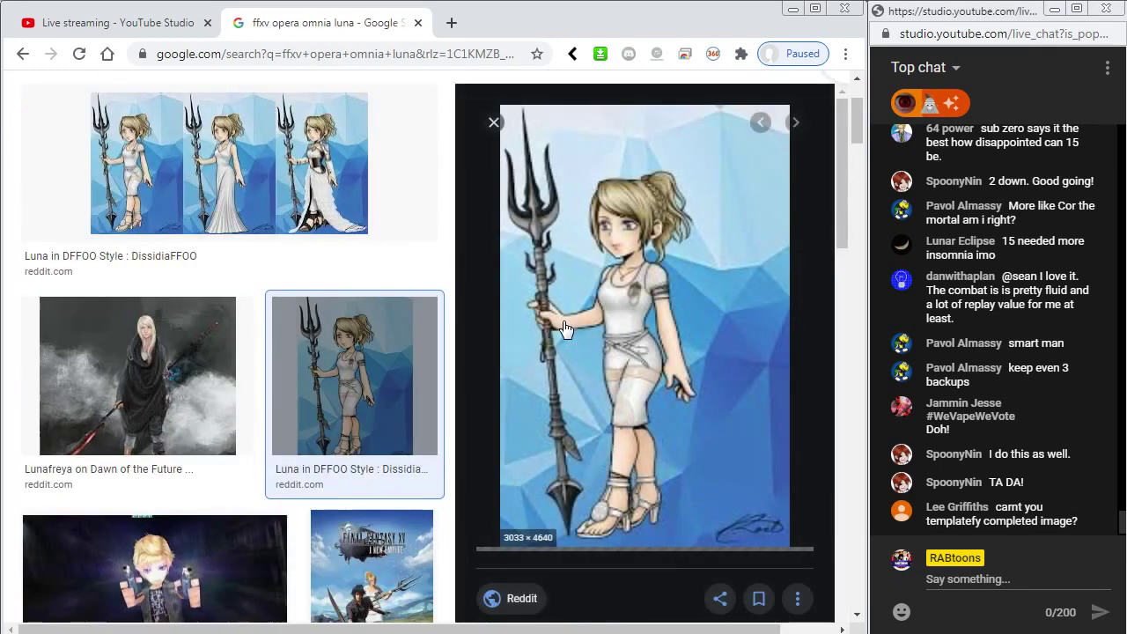
# - Open the Luna picture at full size in its own tab, copy the image, and switch back to Flash
pyautogui.rightClick(684, 305)
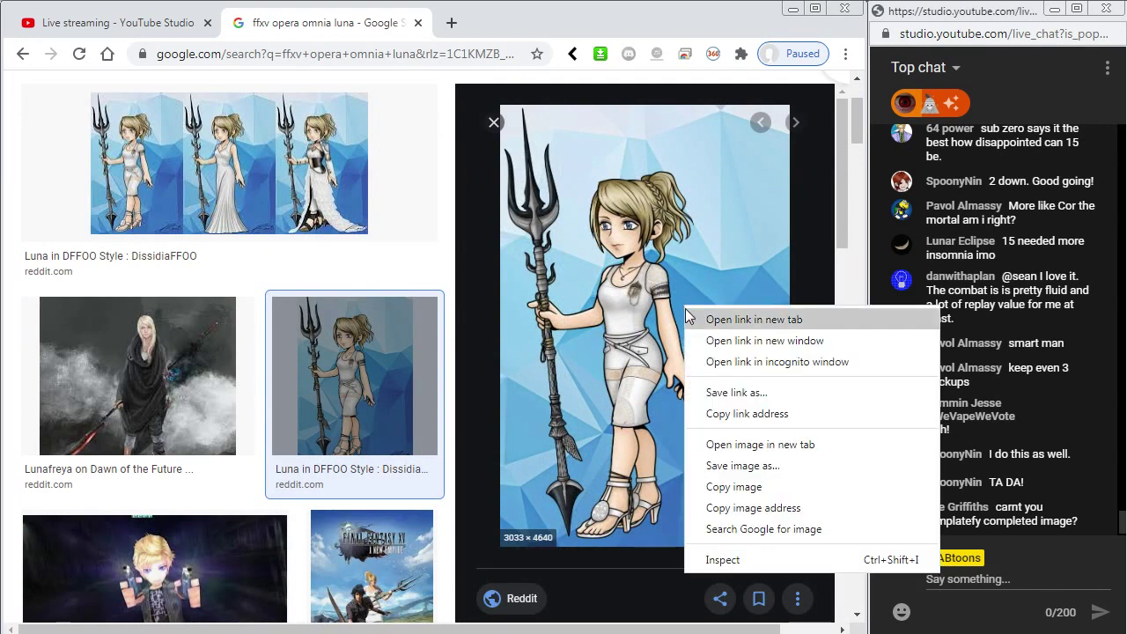
pyautogui.click(759, 450)
pyautogui.click(572, 24)
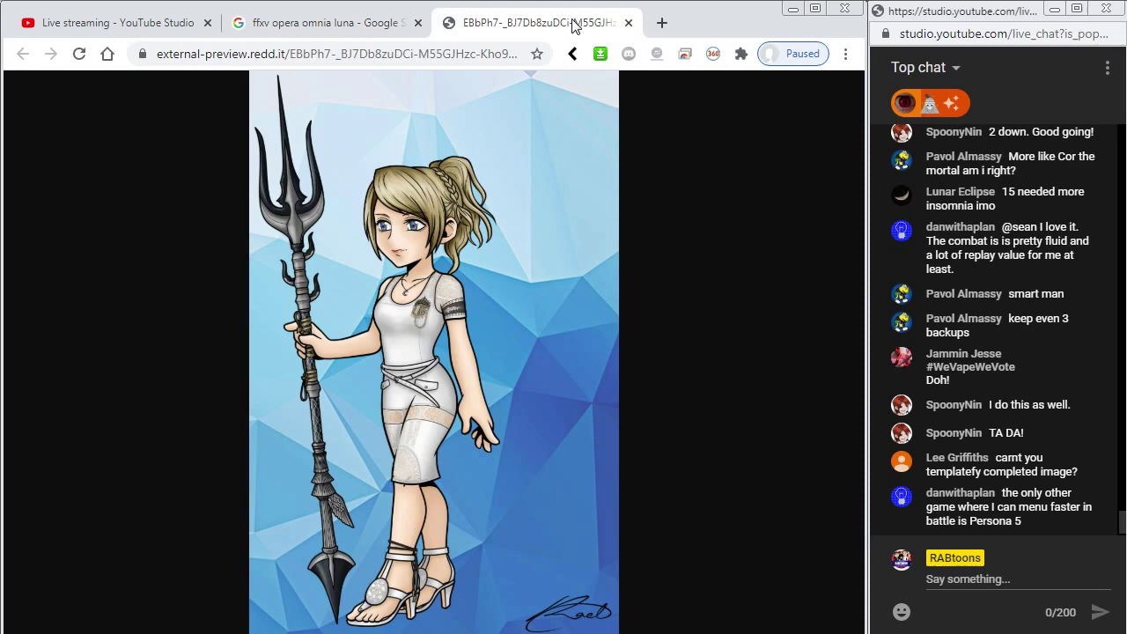
pyautogui.click(434, 254)
pyautogui.click(402, 306)
pyautogui.rightClick(431, 250)
pyautogui.click(465, 282)
pyautogui.hotkey('alt', 'Tab')
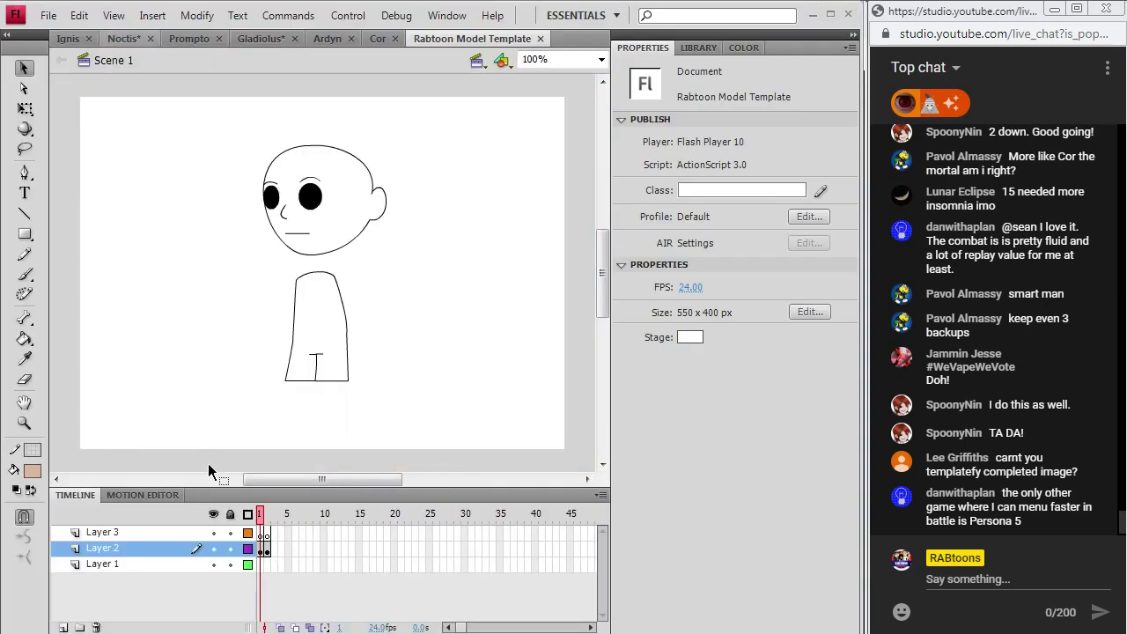
pyautogui.scroll(5, 329, 330)
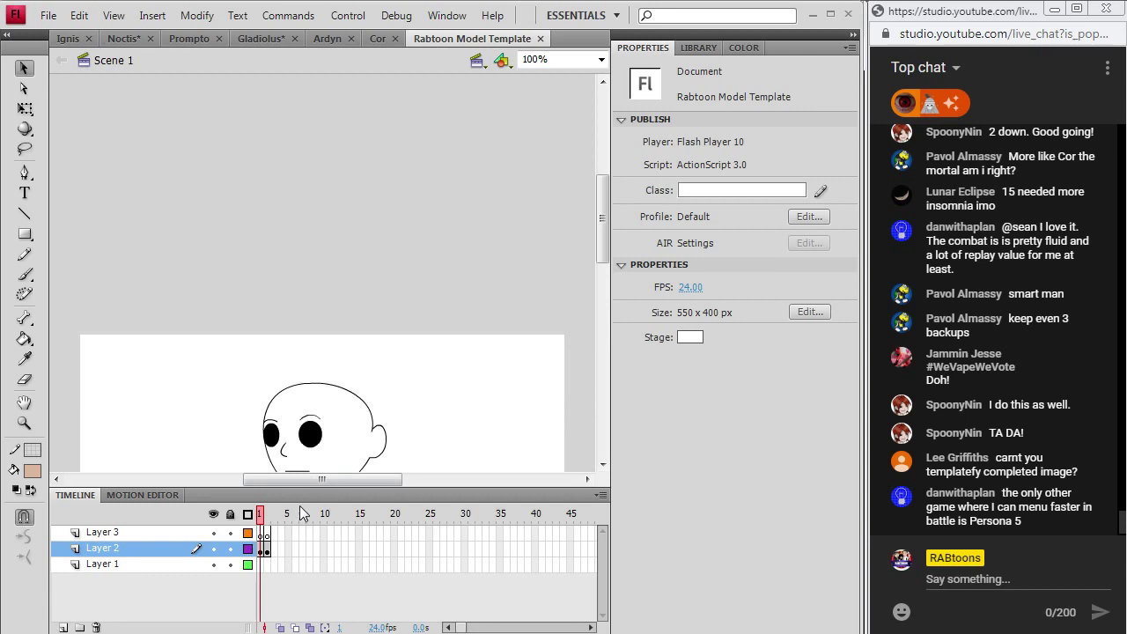
pyautogui.scroll(-5, 336, 376)
pyautogui.click(259, 558)
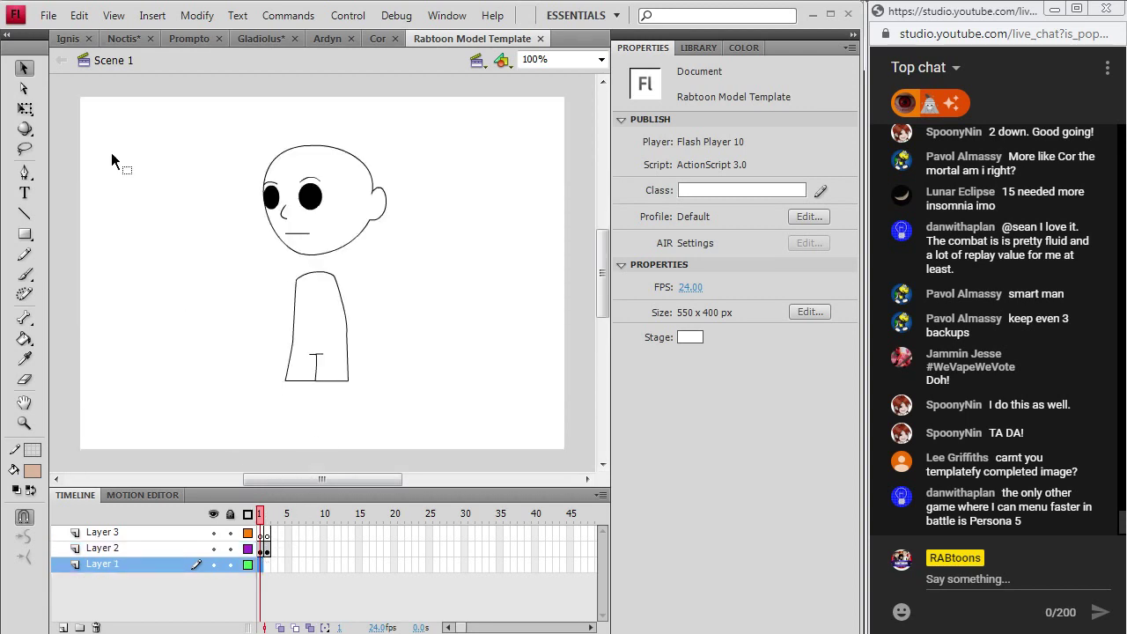
pyautogui.click(79, 15)
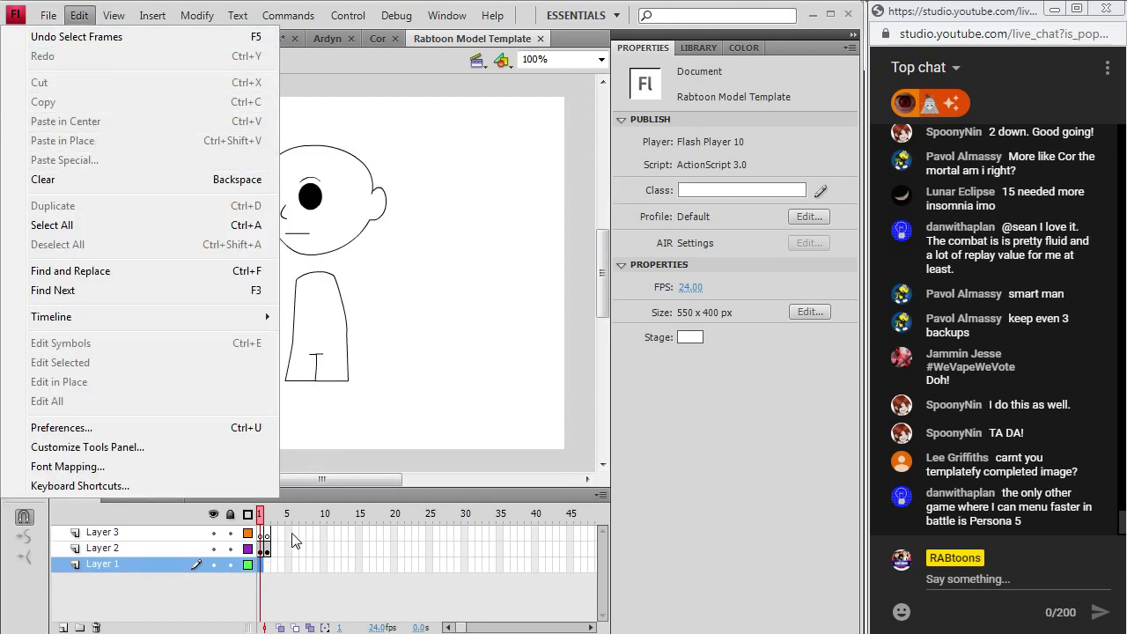
pyautogui.click(261, 564)
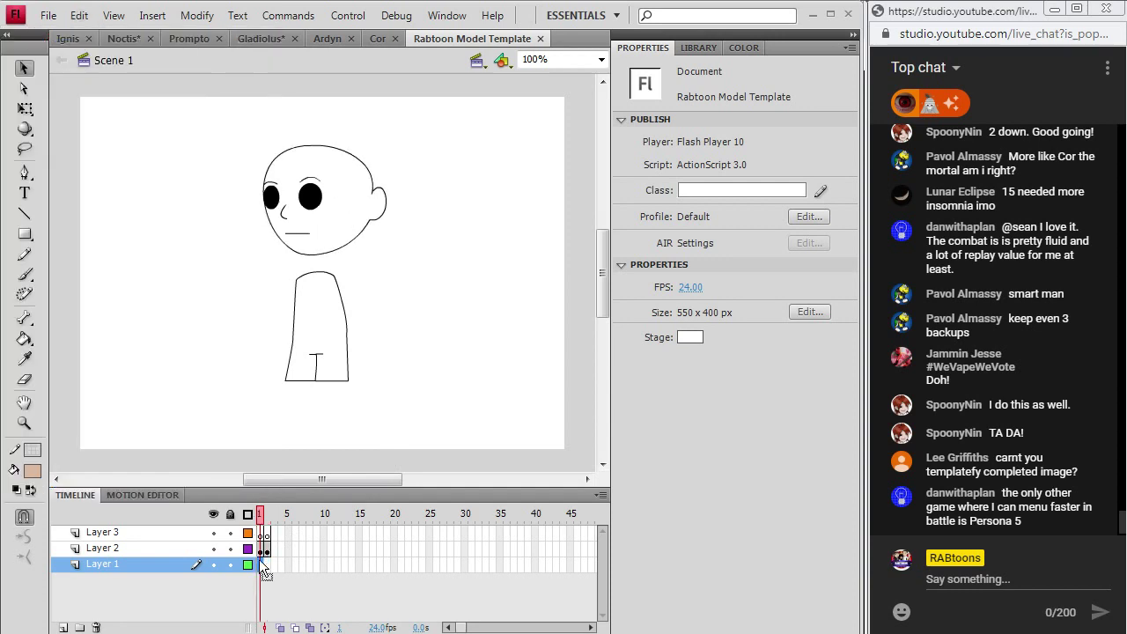
pyautogui.click(79, 15)
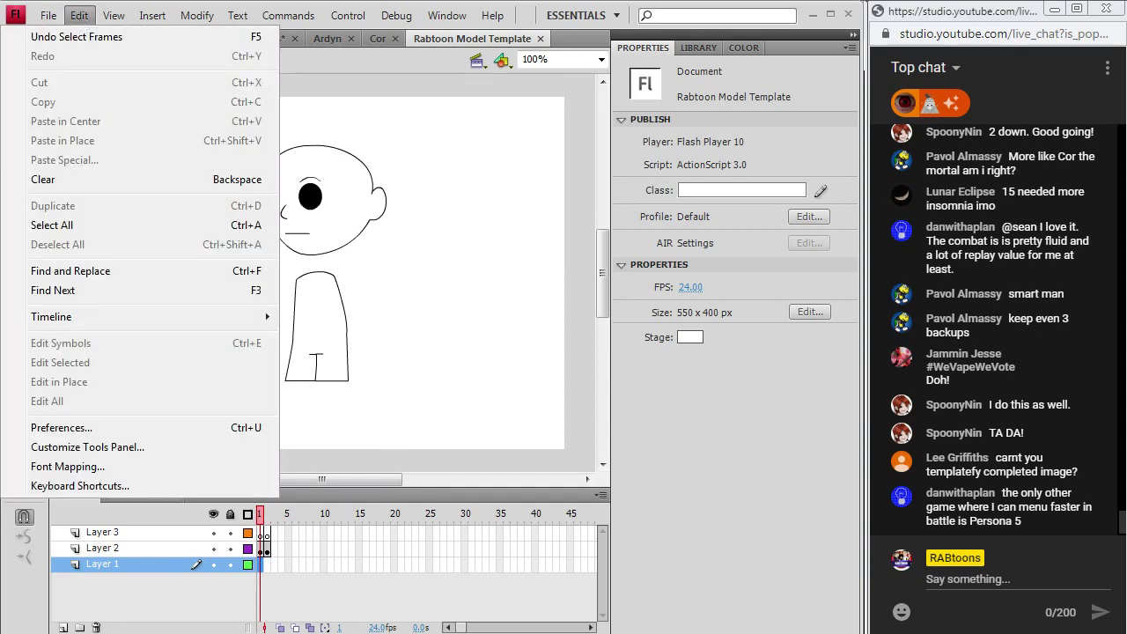
pyautogui.press('Escape')
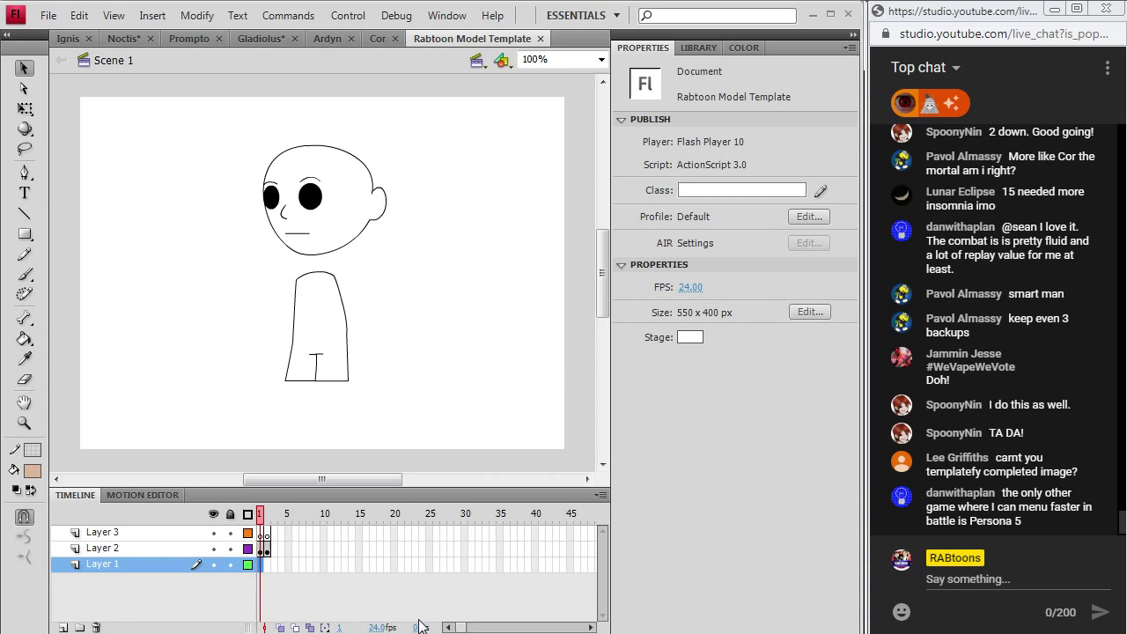
# - Insert a frame at frame 1 of Layer 1 and paste the copied Luna picture in the centre
pyautogui.rightClick(260, 562)
pyautogui.click(284, 165)
pyautogui.click(79, 15)
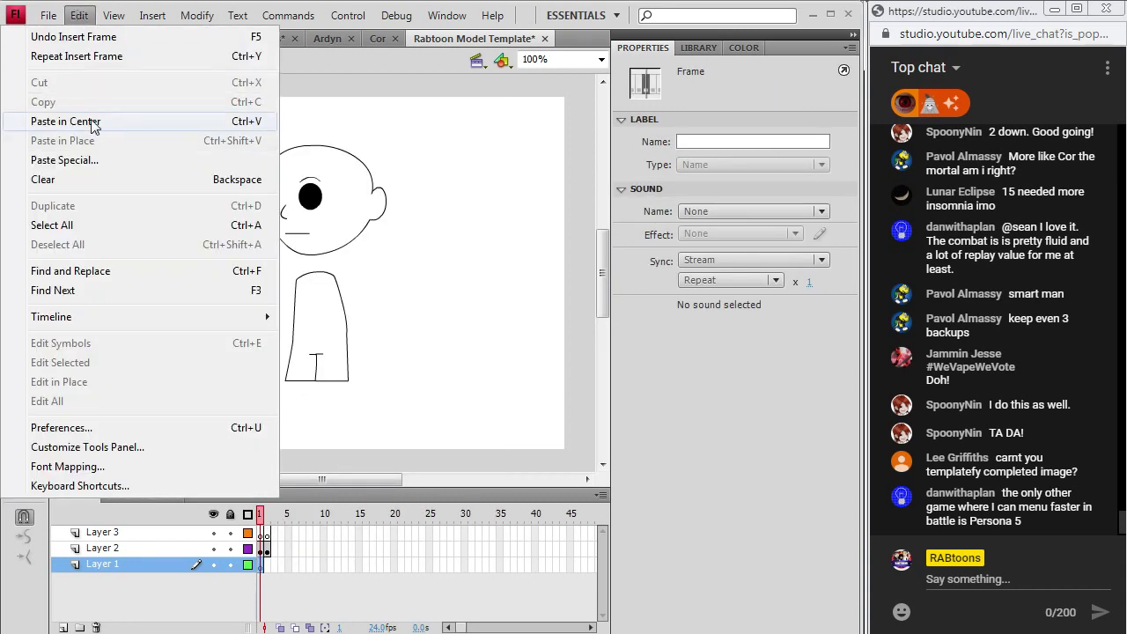
pyautogui.click(95, 123)
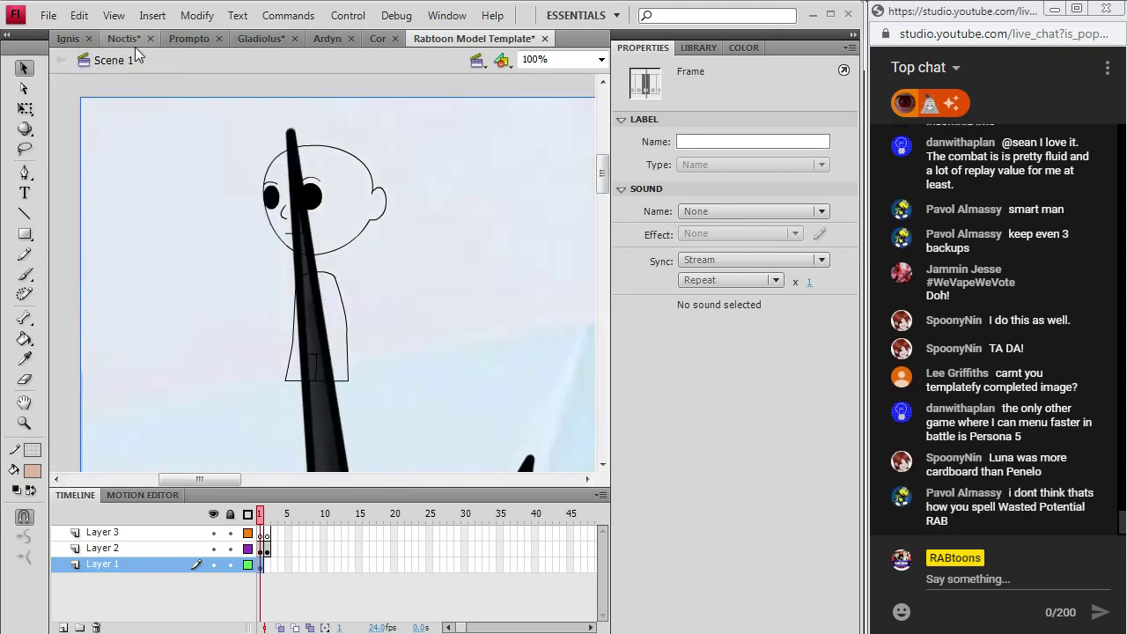
# - Scale the pasted Luna picture down to about 1635 by 2501 px, moving it back towards the stage between resizes
pyautogui.click(181, 20)
pyautogui.moveTo(185, 220)
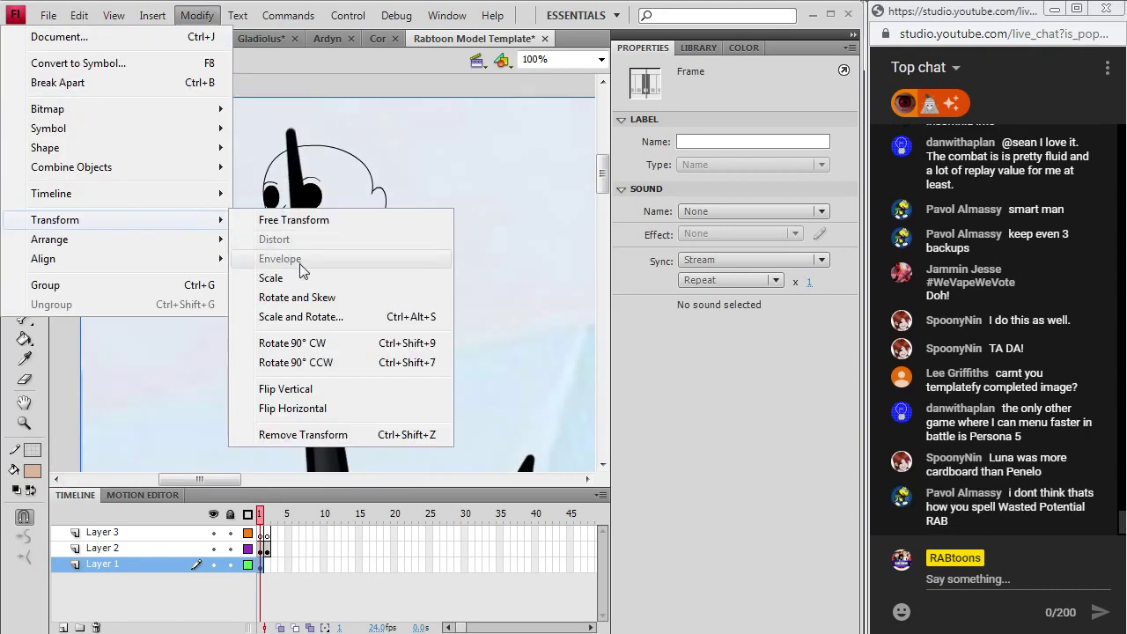
pyautogui.click(304, 279)
pyautogui.moveTo(81, 98); pyautogui.dragTo(149, 221)
pyautogui.moveTo(320, 250); pyautogui.dragTo(315, 114)
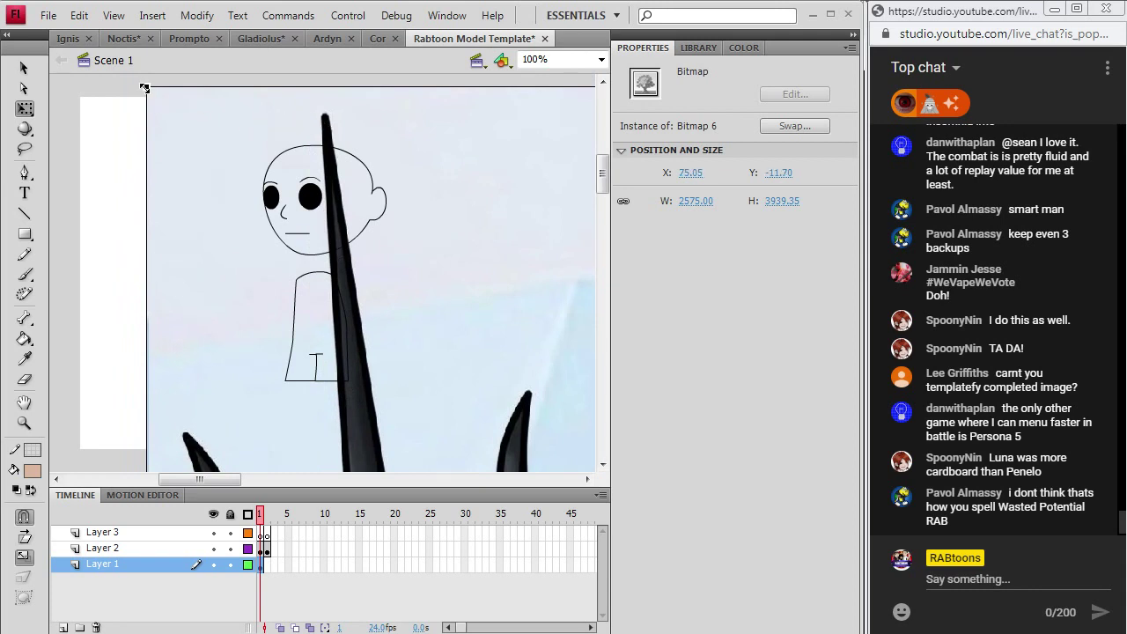
pyautogui.moveTo(145, 88); pyautogui.dragTo(402, 307)
pyautogui.scroll(-3, 402, 307)
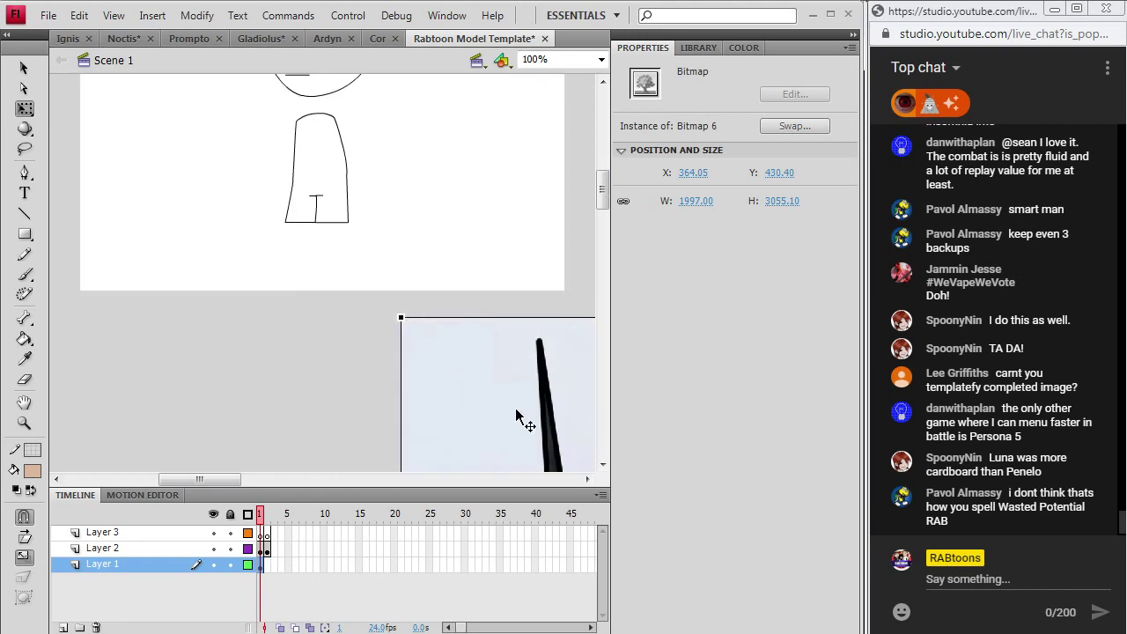
pyautogui.moveTo(520, 416); pyautogui.dragTo(266, 135)
pyautogui.scroll(4, 173, 304)
pyautogui.moveTo(146, 274); pyautogui.dragTo(302, 362)
# - Shrink the Luna picture further to about 385 by 589 px and position it with Luna just left of the template figure
pyautogui.scroll(-4, 302, 362)
pyautogui.click(603, 59)
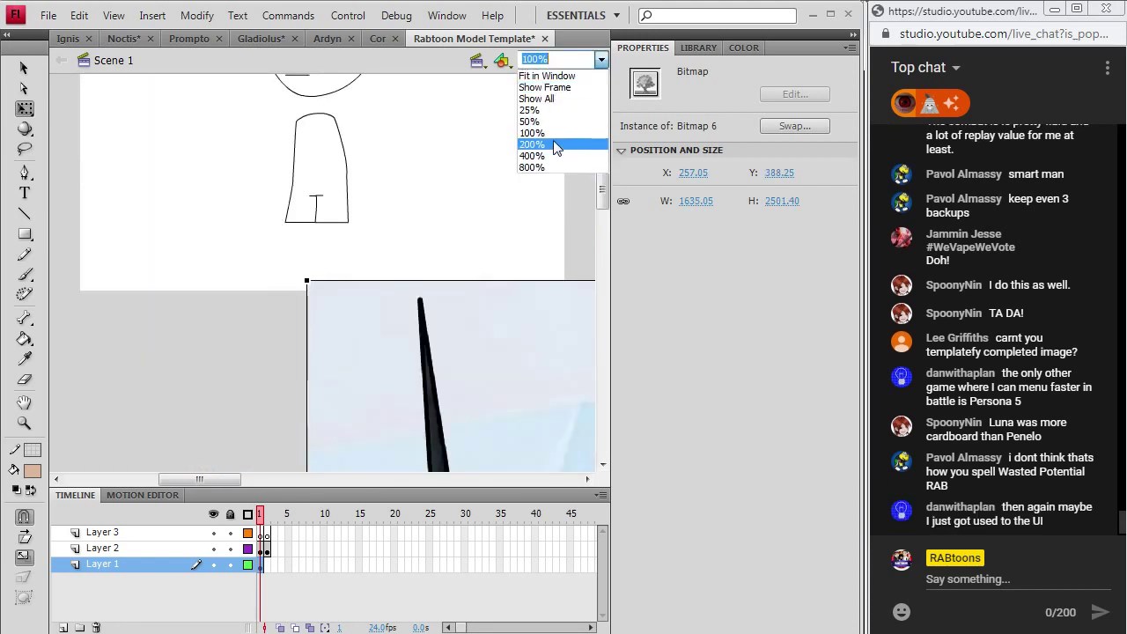
pyautogui.click(590, 112)
pyautogui.moveTo(353, 282); pyautogui.dragTo(218, 165)
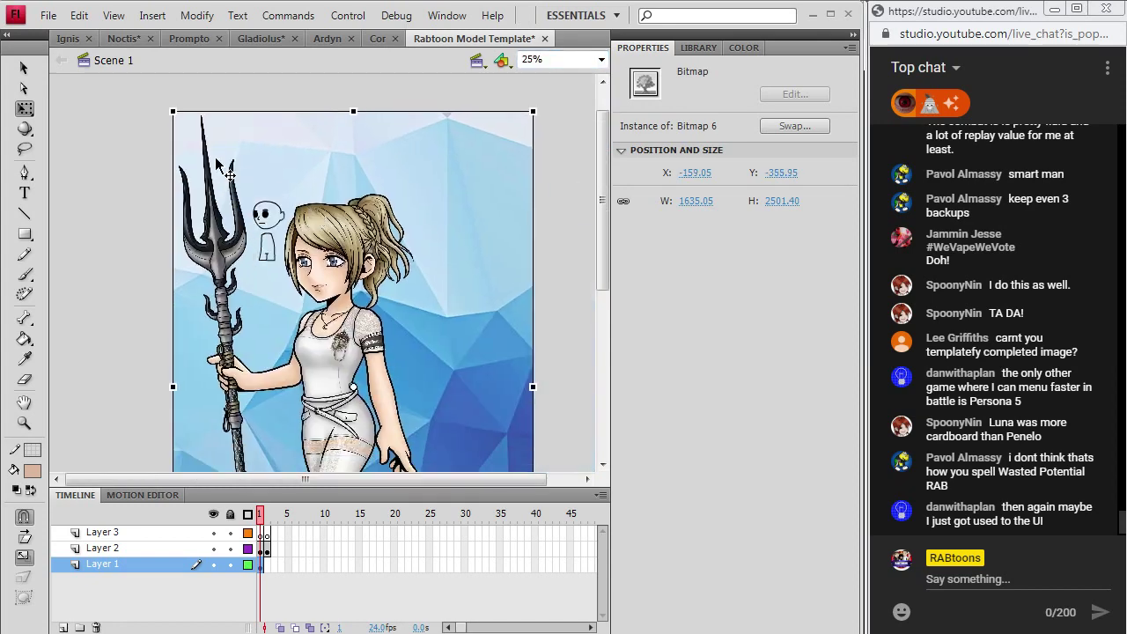
pyautogui.moveTo(171, 112); pyautogui.dragTo(309, 314)
pyautogui.moveTo(350, 357); pyautogui.dragTo(238, 219)
# - Lock Layer 1 with the reference picture and move the template's body outline on Layer 2 further down from the head
pyautogui.click(23, 423)
pyautogui.click(222, 256)
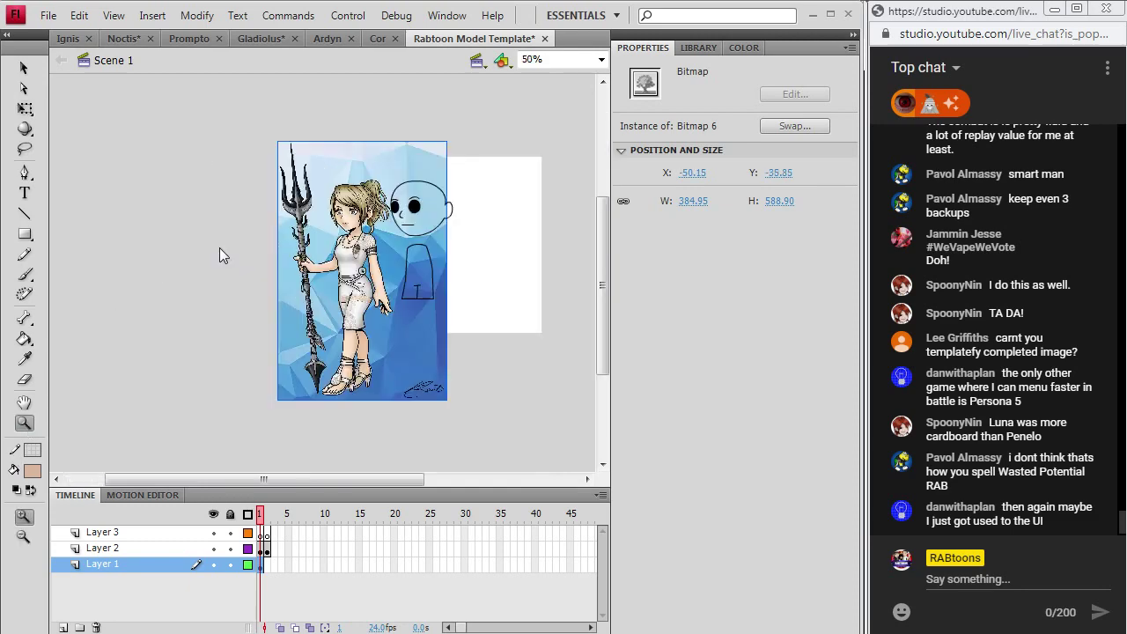
pyautogui.click(380, 214)
pyautogui.click(349, 285)
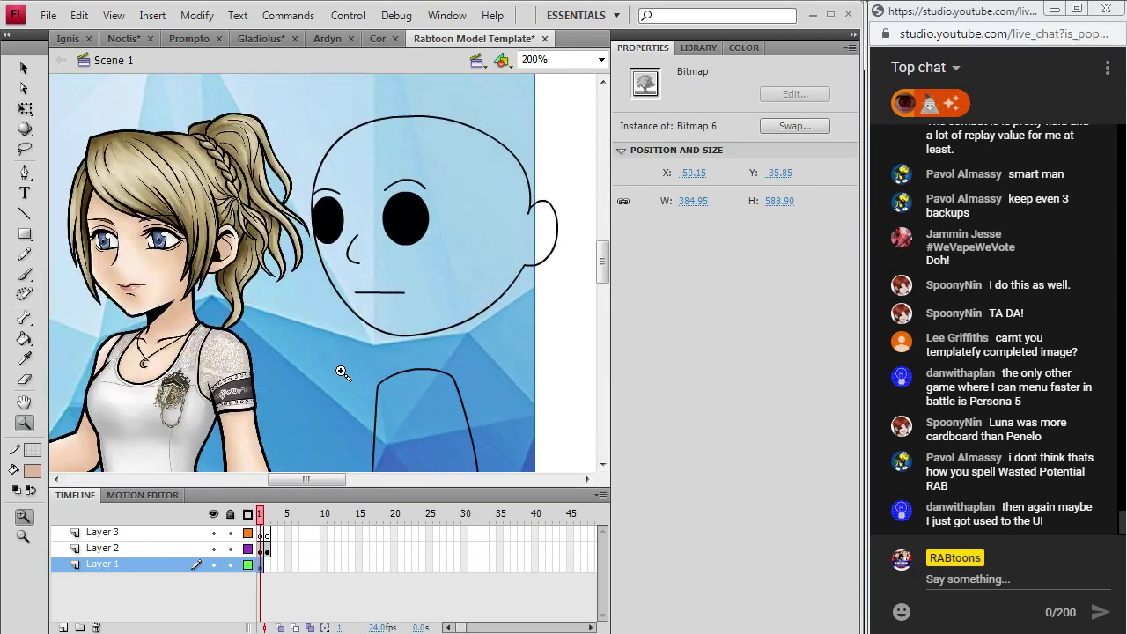
pyautogui.click(263, 534)
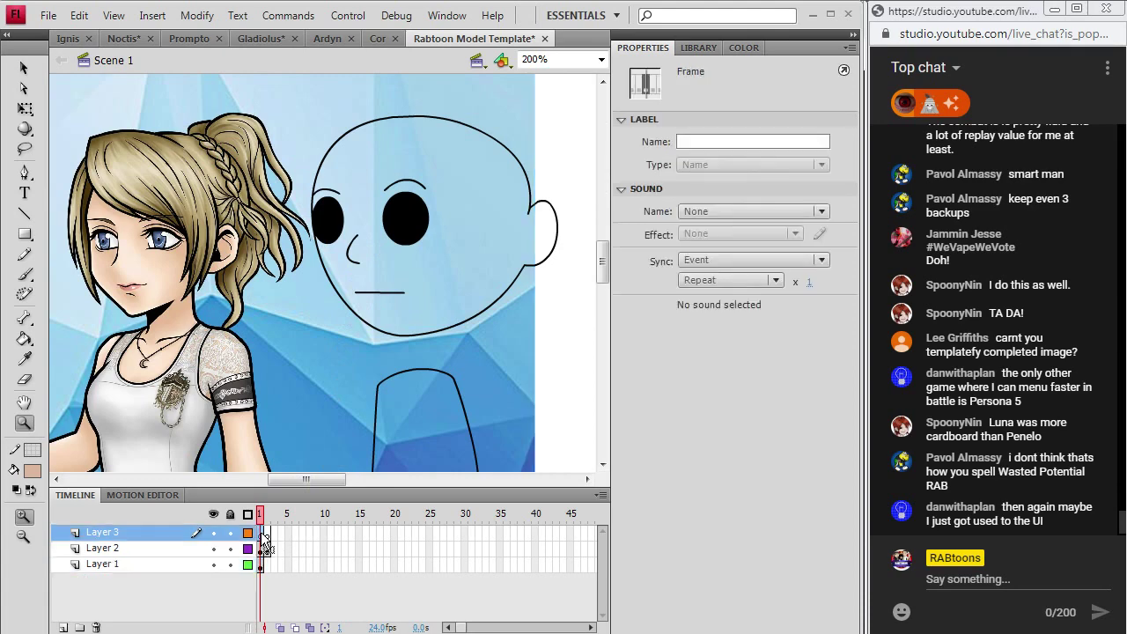
pyautogui.click(264, 550)
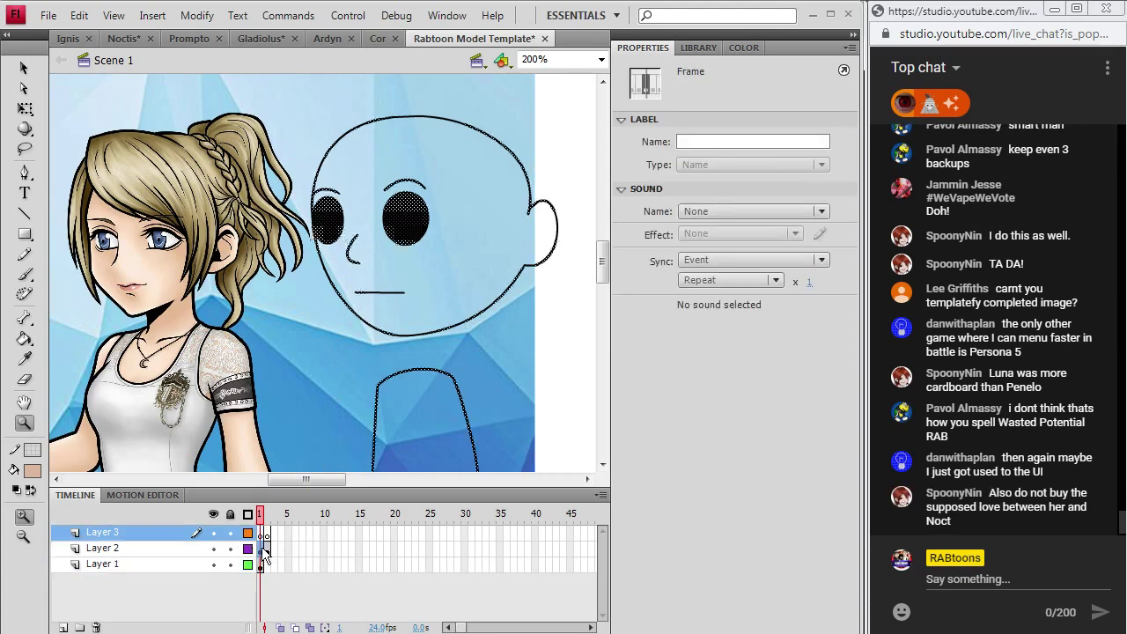
pyautogui.click(24, 68)
pyautogui.scroll(-3, 310, 295)
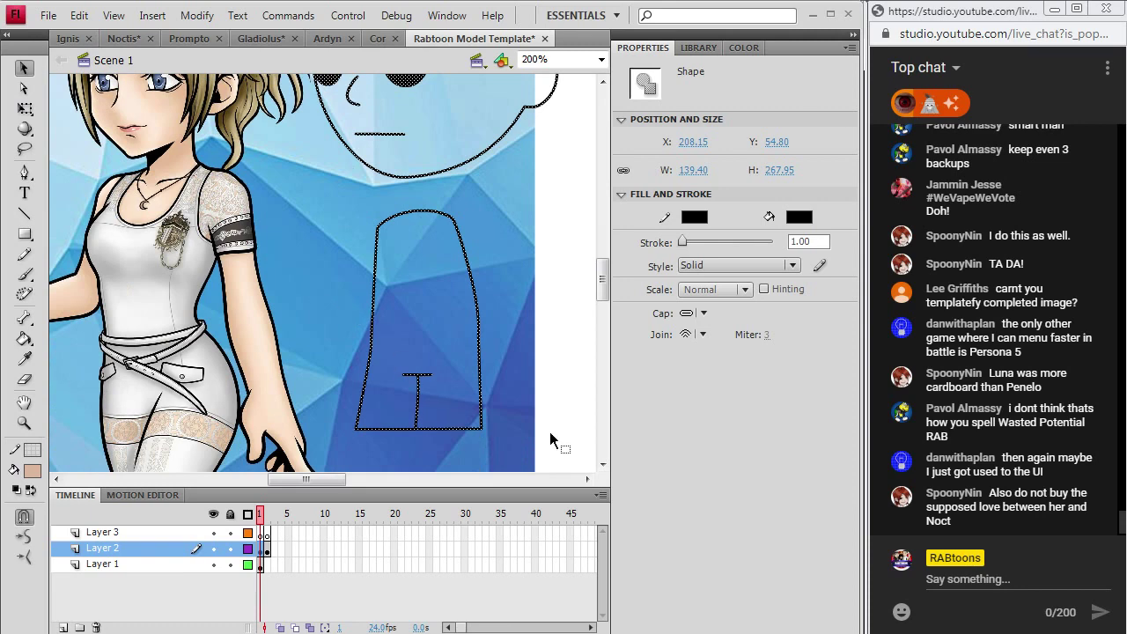
pyautogui.moveTo(565, 461); pyautogui.dragTo(310, 200)
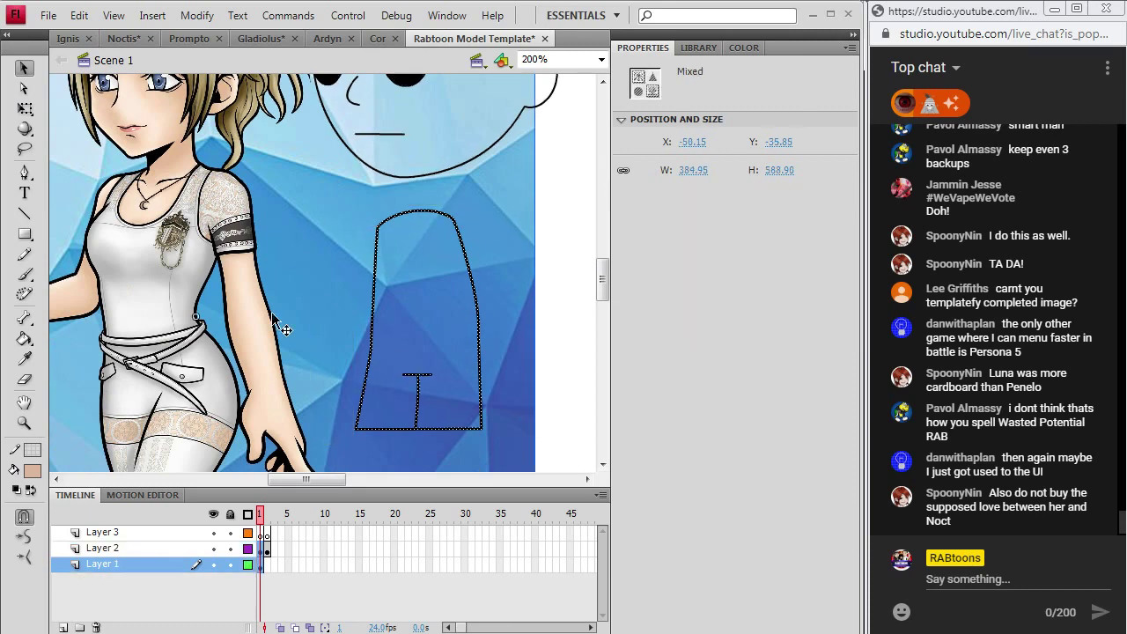
pyautogui.click(245, 565)
pyautogui.click(246, 564)
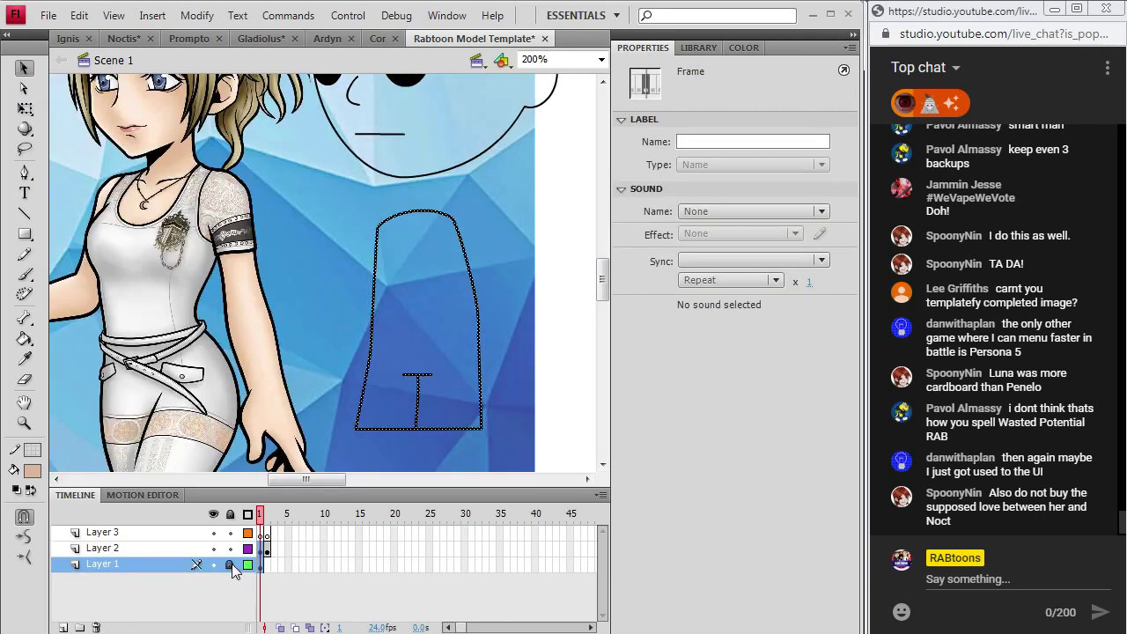
pyautogui.click(230, 565)
pyautogui.press('Down')
pyautogui.press('Down')
pyautogui.press('Down')
pyautogui.press('Down')
pyautogui.press('Down')
pyautogui.press('Down')
pyautogui.press('Down')
pyautogui.press('Down')
pyautogui.press('Down')
pyautogui.press('Down')
pyautogui.press('Down')
pyautogui.press('Down')
pyautogui.press('Down')
pyautogui.press('Down')
pyautogui.press('Down')
pyautogui.press('Down')
pyautogui.press('Down')
pyautogui.press('Down')
pyautogui.press('Down')
pyautogui.press('Down')
pyautogui.press('Down')
pyautogui.press('Down')
pyautogui.press('Down')
pyautogui.press('Down')
pyautogui.press('Down')
pyautogui.press('Down')
pyautogui.press('Down')
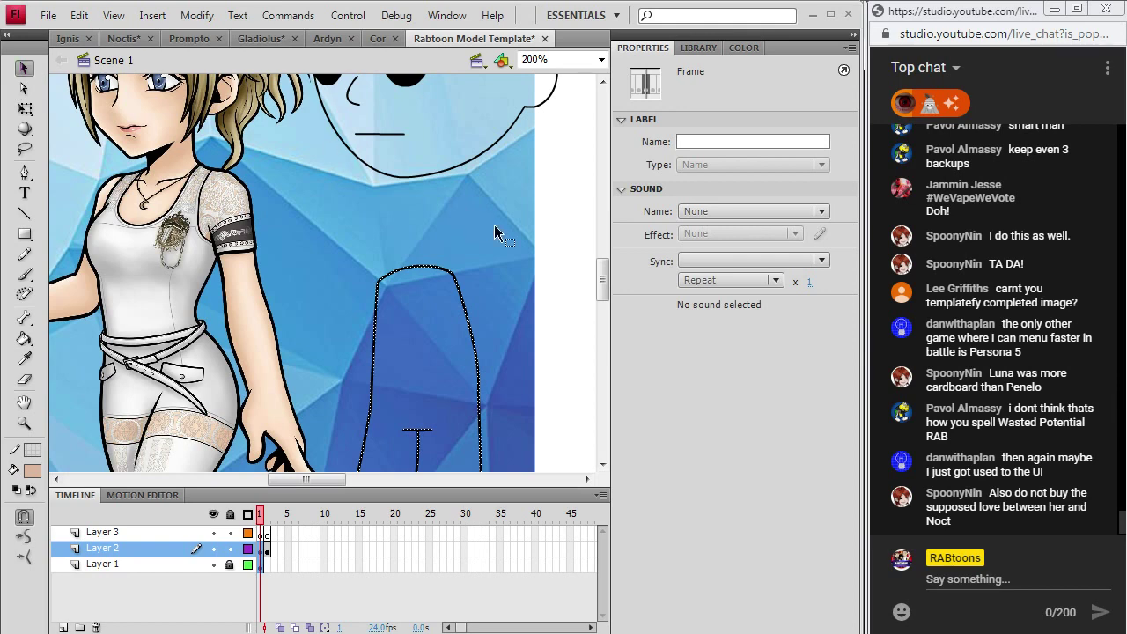
pyautogui.click(544, 260)
# - Set the fill to black and brush the hair strands along the left edge of the face on Layer 3
pyautogui.scroll(4, 539, 361)
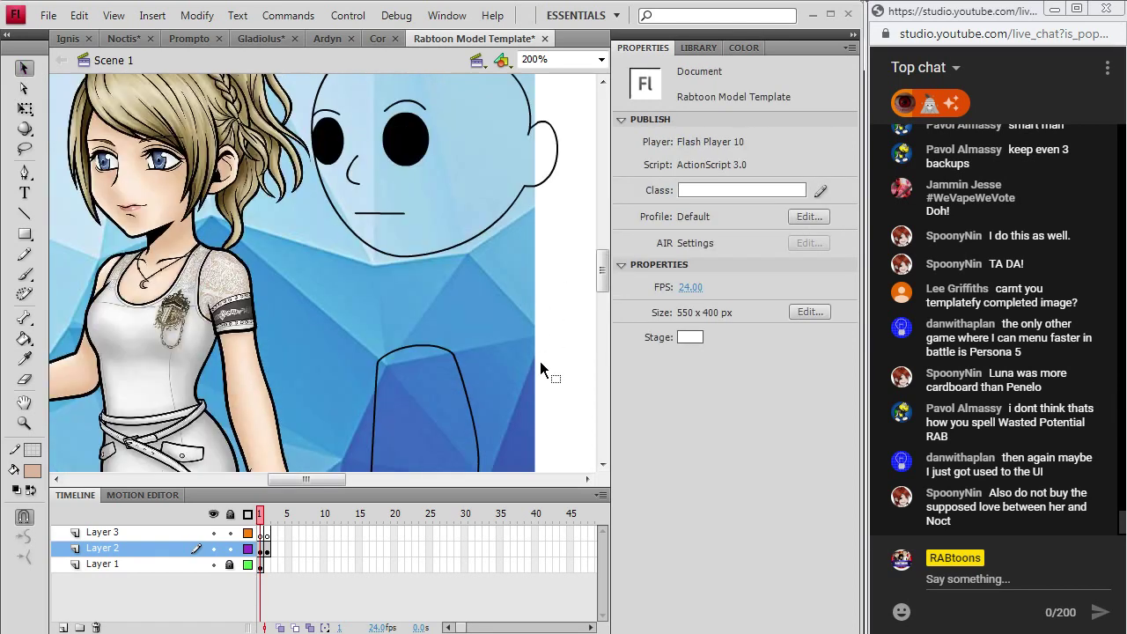
pyautogui.scroll(2, 540, 361)
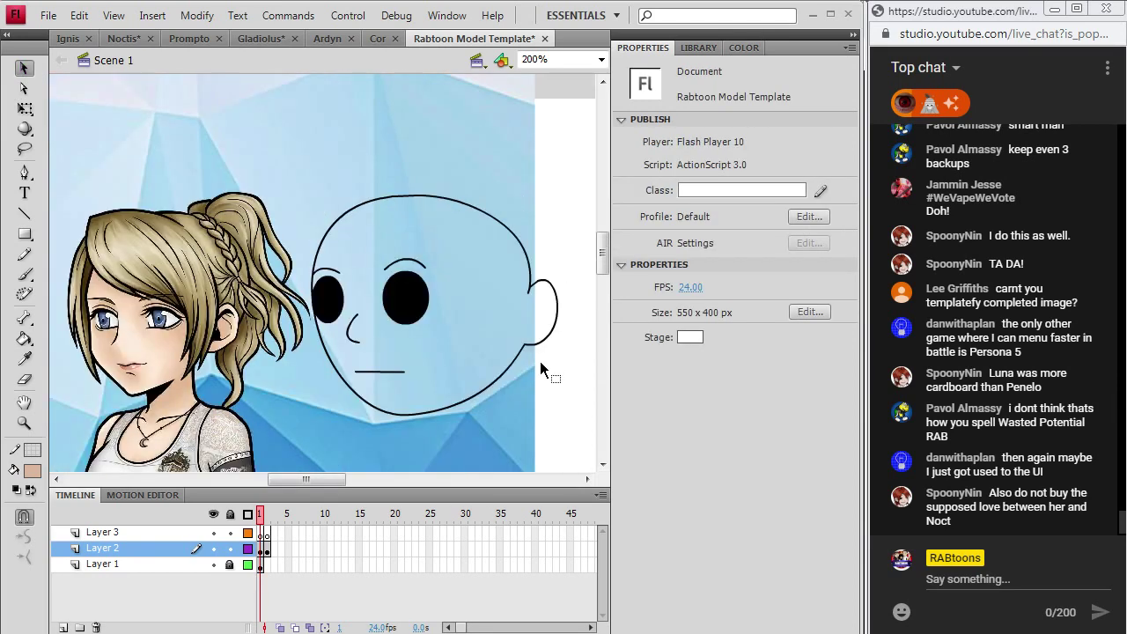
pyautogui.click(32, 472)
pyautogui.click(28, 283)
pyautogui.click(25, 274)
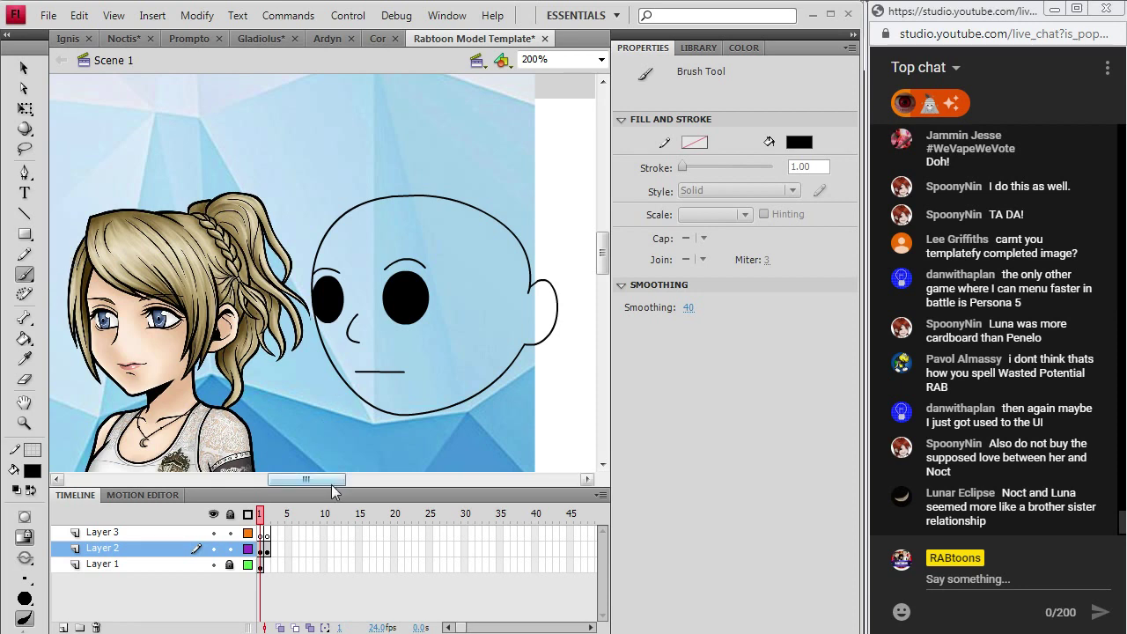
pyautogui.moveTo(340, 479); pyautogui.dragTo(337, 479)
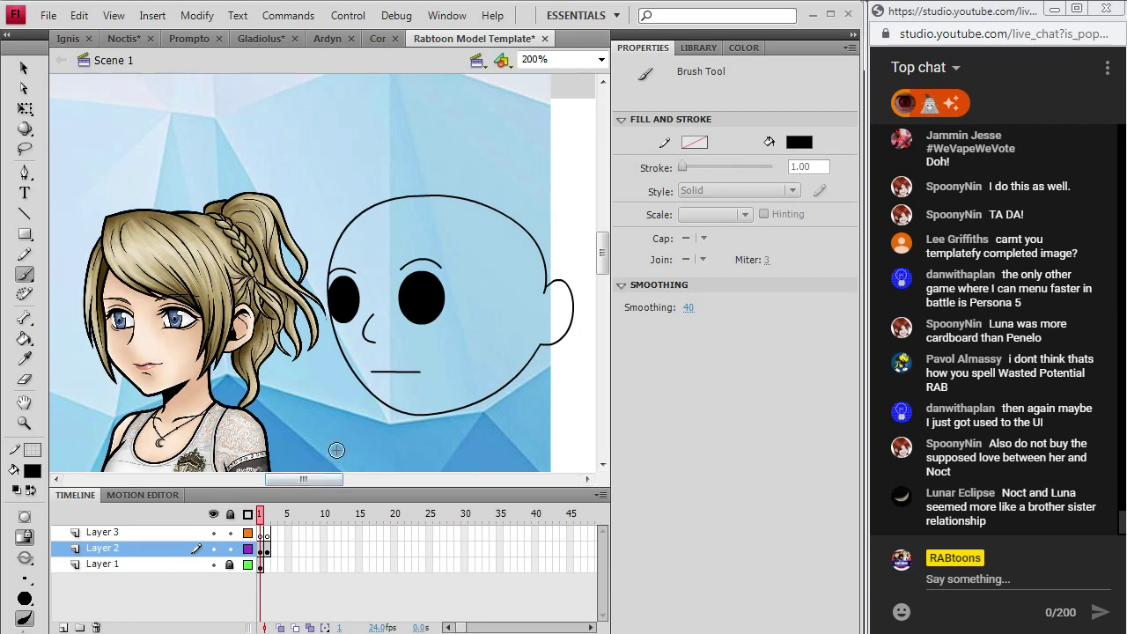
pyautogui.click(264, 532)
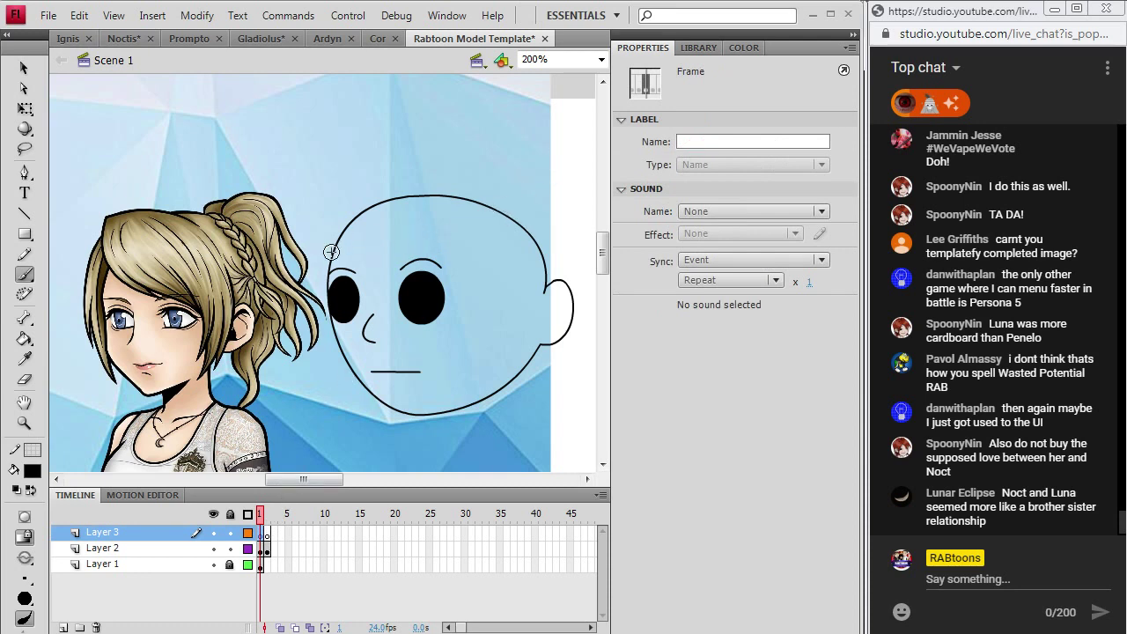
pyautogui.moveTo(319, 242); pyautogui.dragTo(314, 264)
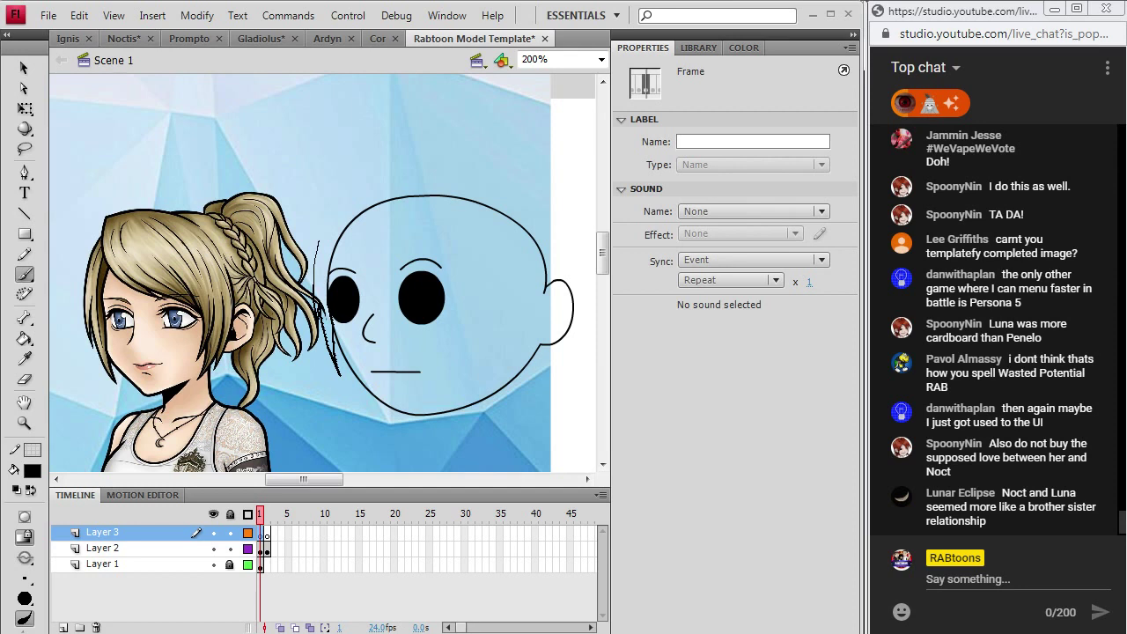
pyautogui.press('b')
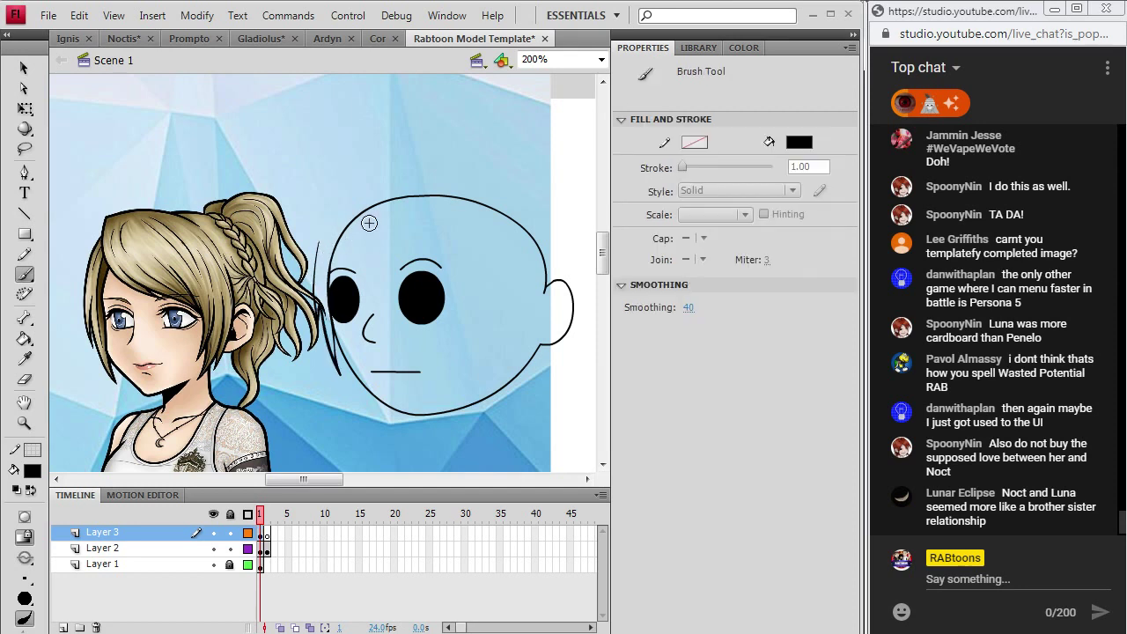
# - Brush Luna's fringe across the forehead, the pointed strands in front of the ear and the left side of the crown
pyautogui.moveTo(326, 239); pyautogui.dragTo(322, 227)
pyautogui.moveTo(372, 263)
pyautogui.mouseDown()
pyautogui.moveTo(455, 272)
pyautogui.moveTo(427, 249)
pyautogui.mouseUp()
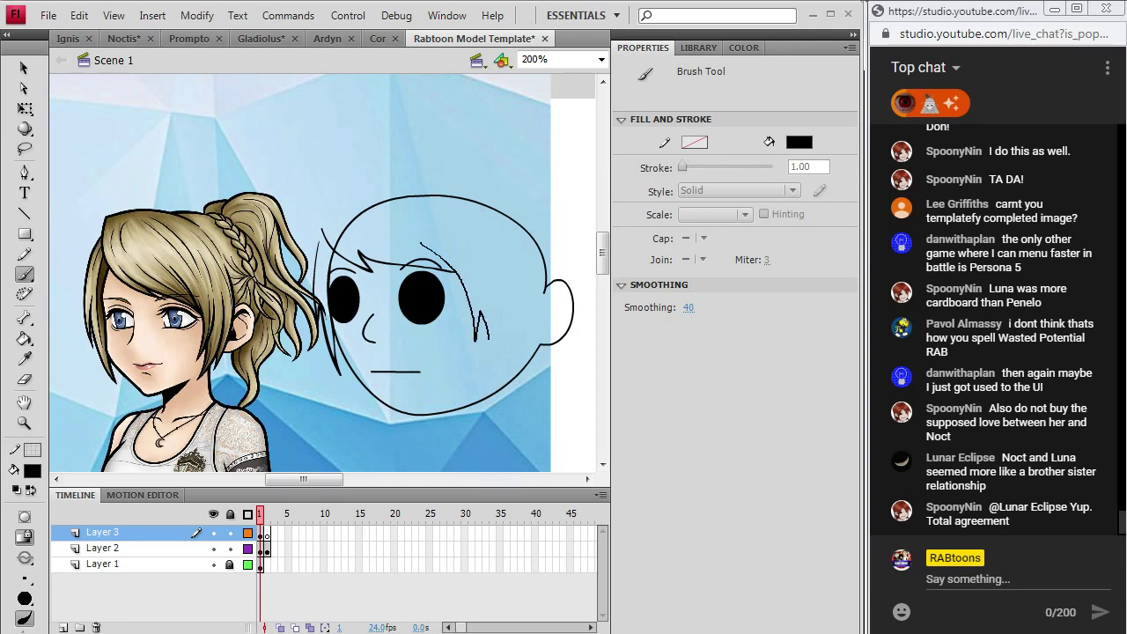
pyautogui.moveTo(487, 378); pyautogui.dragTo(494, 370)
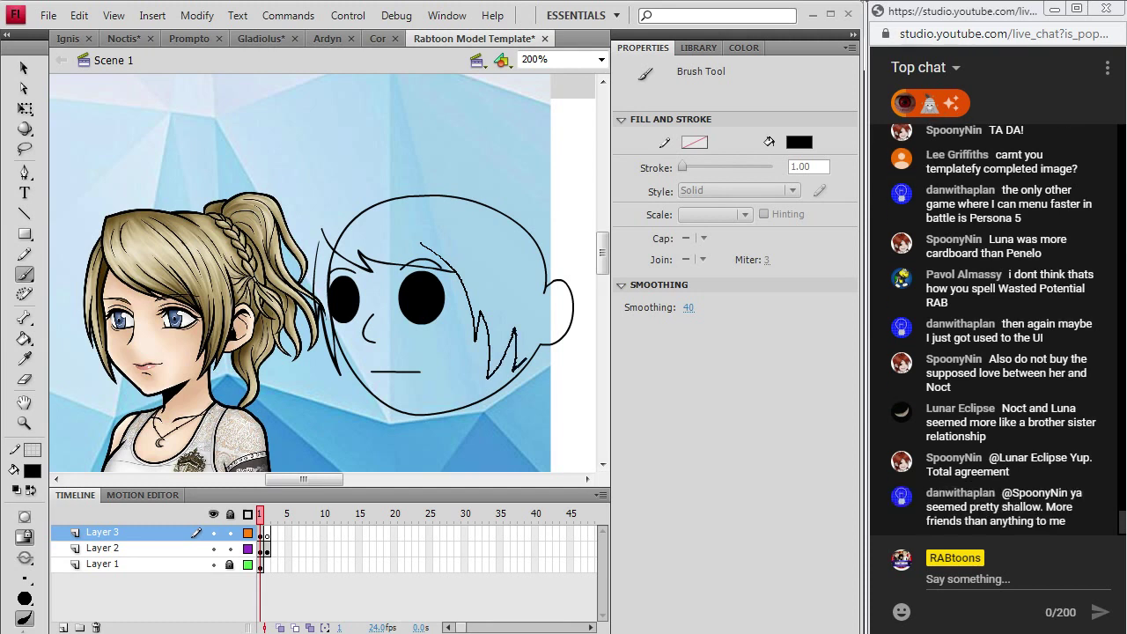
pyautogui.moveTo(526, 357)
pyautogui.mouseDown()
pyautogui.moveTo(548, 301)
pyautogui.moveTo(546, 262)
pyautogui.mouseUp()
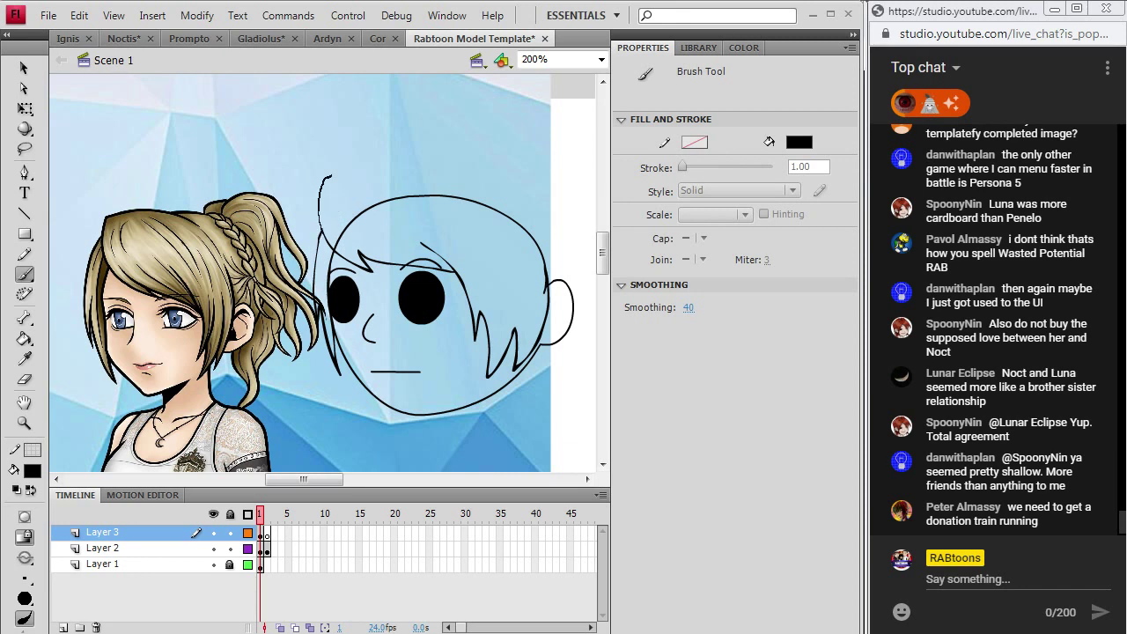
# - Brush the top outline of the hair above the skull and undo the last strokes at its back end
pyautogui.moveTo(332, 175)
pyautogui.mouseDown()
pyautogui.moveTo(401, 163)
pyautogui.moveTo(467, 183)
pyautogui.mouseUp()
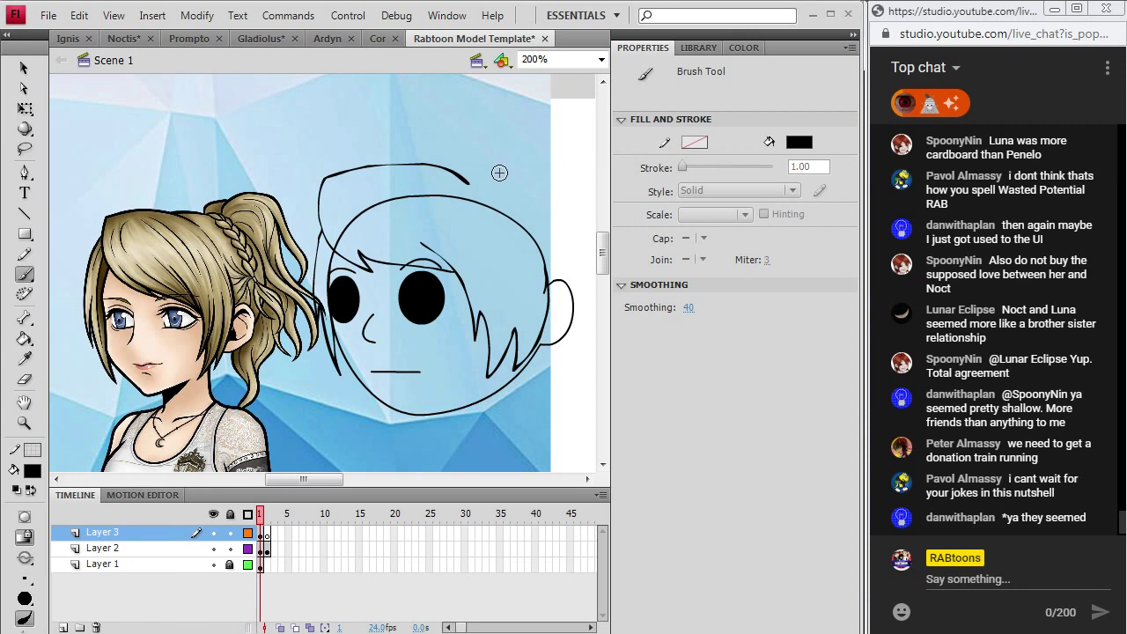
pyautogui.moveTo(452, 172); pyautogui.dragTo(485, 178)
pyautogui.hotkey('ctrl', 'z')
pyautogui.hotkey('ctrl', 'z')
# - Add thin inner strand lines to the fringe and the front of the hair
pyautogui.moveTo(348, 238); pyautogui.dragTo(354, 246)
pyautogui.moveTo(376, 234); pyautogui.dragTo(414, 260)
pyautogui.moveTo(330, 201); pyautogui.dragTo(331, 212)
pyautogui.moveTo(407, 234); pyautogui.dragTo(403, 238)
pyautogui.moveTo(414, 244); pyautogui.dragTo(428, 253)
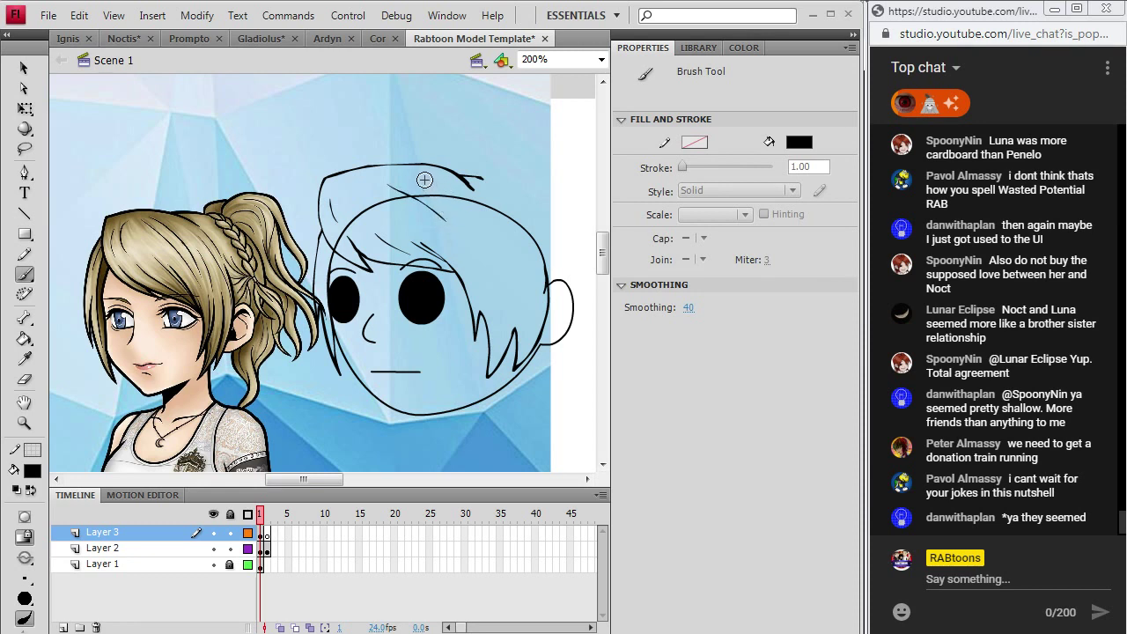
# - Brush the braid from the top rear of the hair down to the ear, including its inner weave and looped end
pyautogui.moveTo(424, 183); pyautogui.dragTo(472, 221)
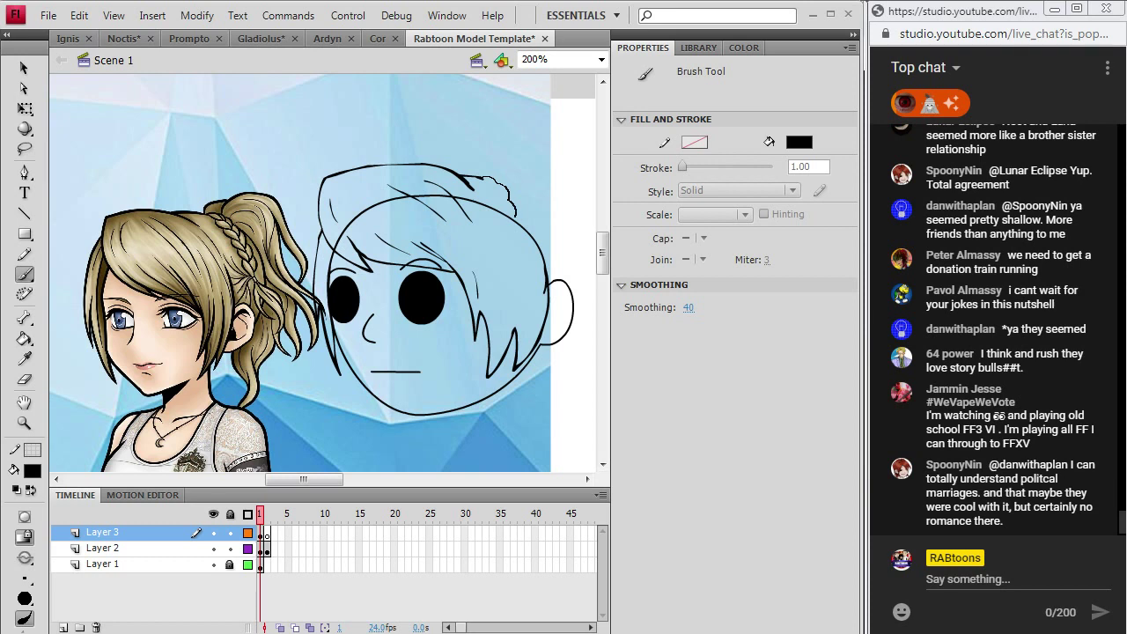
pyautogui.moveTo(521, 235)
pyautogui.mouseDown()
pyautogui.moveTo(494, 185)
pyautogui.moveTo(476, 178)
pyautogui.mouseUp()
pyautogui.moveTo(521, 243); pyautogui.dragTo(524, 246)
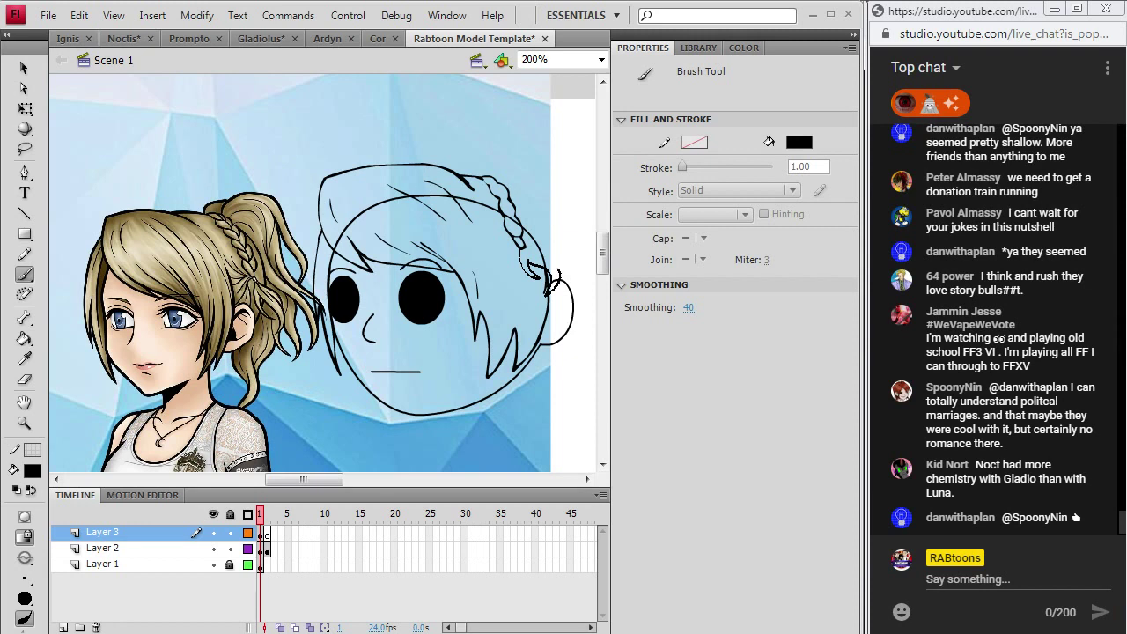
pyautogui.moveTo(533, 264); pyautogui.dragTo(560, 280)
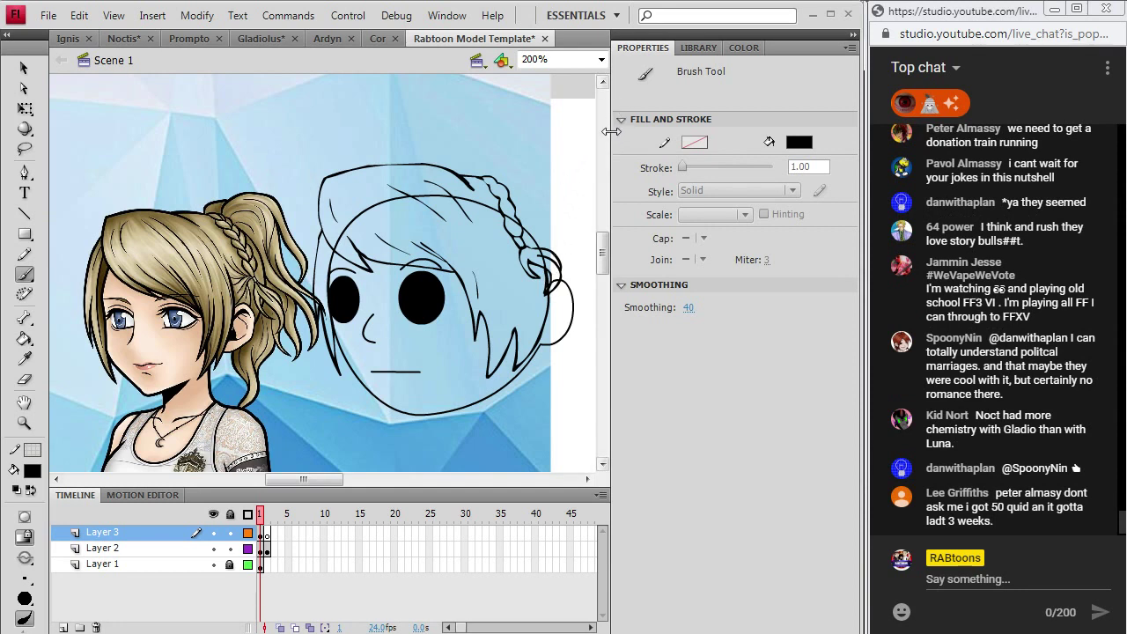
pyautogui.moveTo(342, 479); pyautogui.dragTo(348, 479)
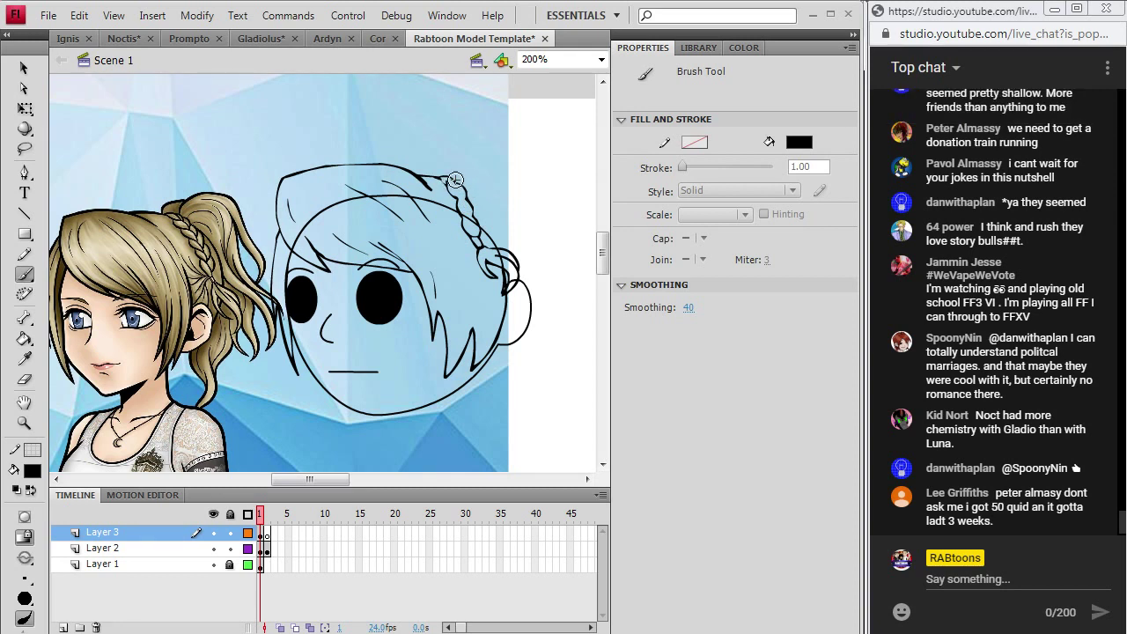
pyautogui.moveTo(456, 195)
pyautogui.mouseDown()
pyautogui.moveTo(453, 181)
pyautogui.moveTo(467, 226)
pyautogui.mouseUp()
pyautogui.moveTo(499, 243); pyautogui.dragTo(509, 286)
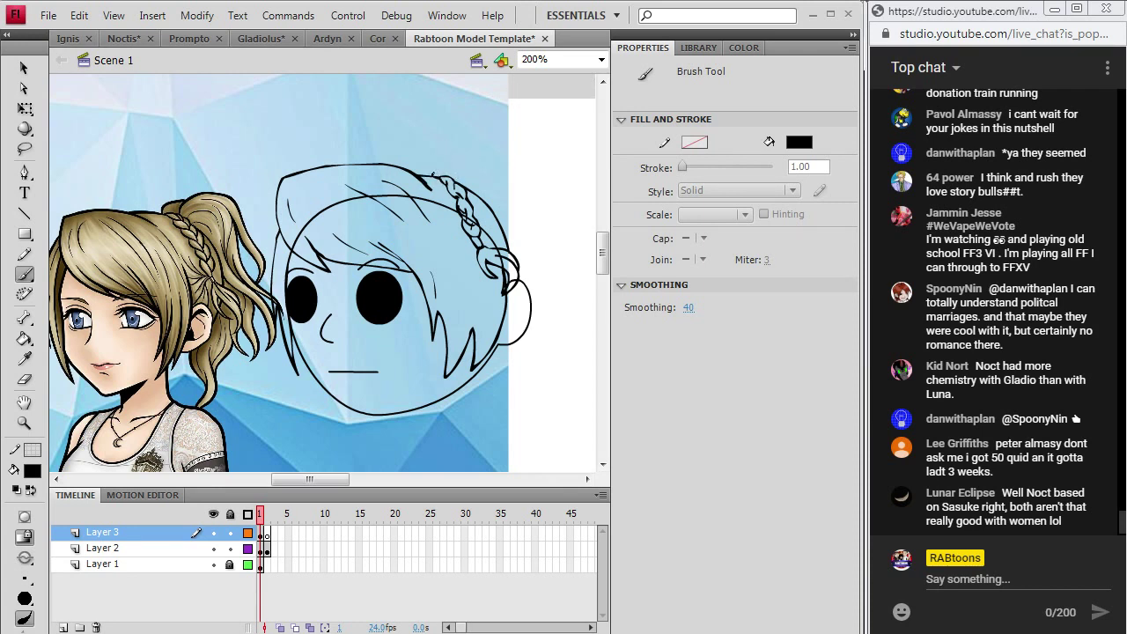
# - Brush the wavy ponytail outline from the top of the braid around to below the ear, redoing the lower tip and pointed curls
pyautogui.moveTo(432, 172); pyautogui.dragTo(458, 161)
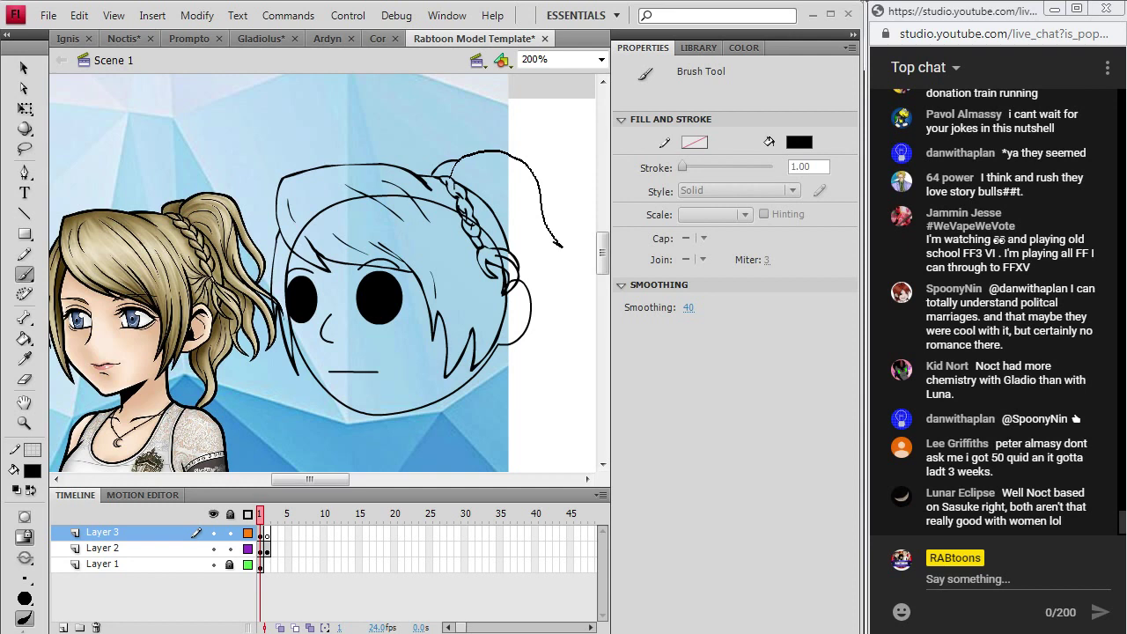
pyautogui.moveTo(547, 260); pyautogui.dragTo(570, 292)
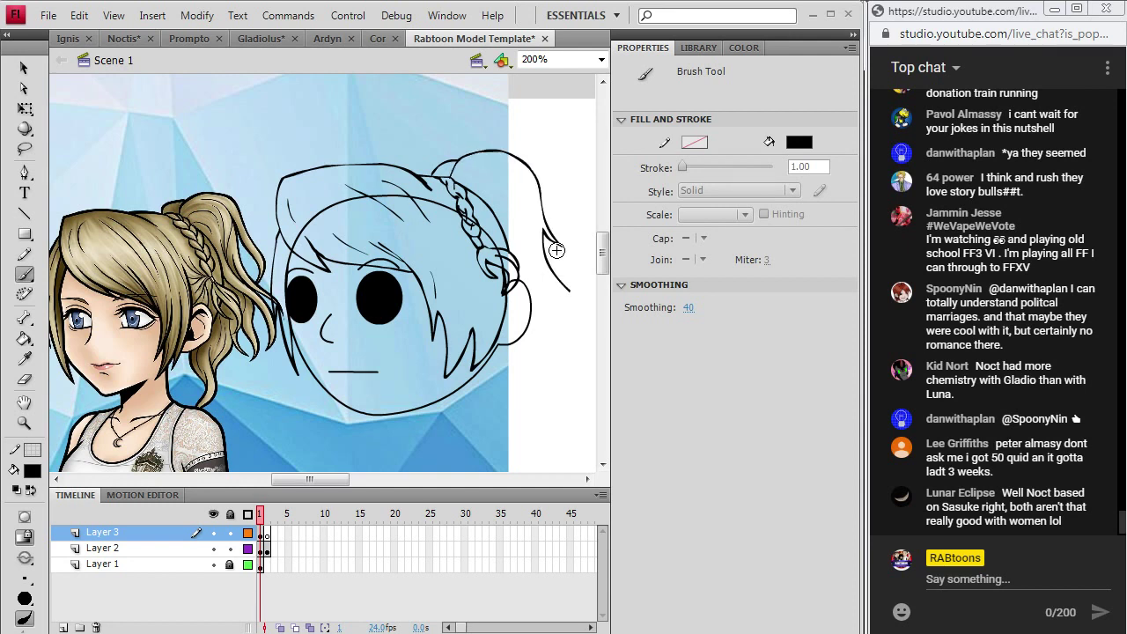
pyautogui.moveTo(545, 231); pyautogui.dragTo(561, 244)
pyautogui.moveTo(502, 357); pyautogui.dragTo(514, 385)
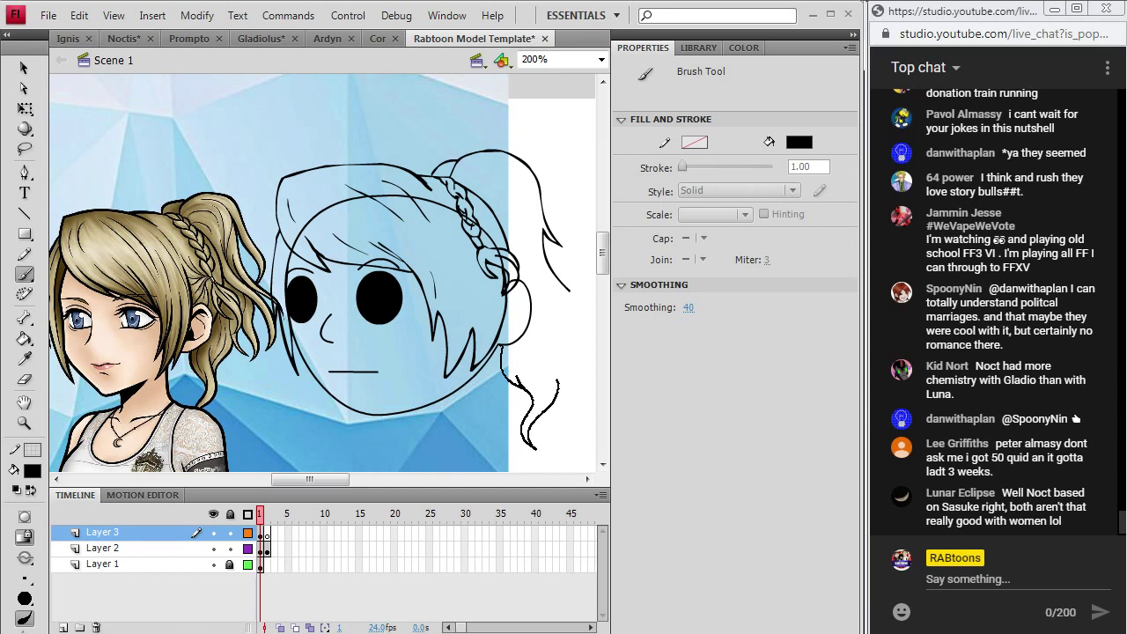
pyautogui.hotkey('ctrl', 'z')
pyautogui.moveTo(531, 448)
pyautogui.mouseDown()
pyautogui.moveTo(547, 354)
pyautogui.moveTo(562, 338)
pyautogui.mouseUp()
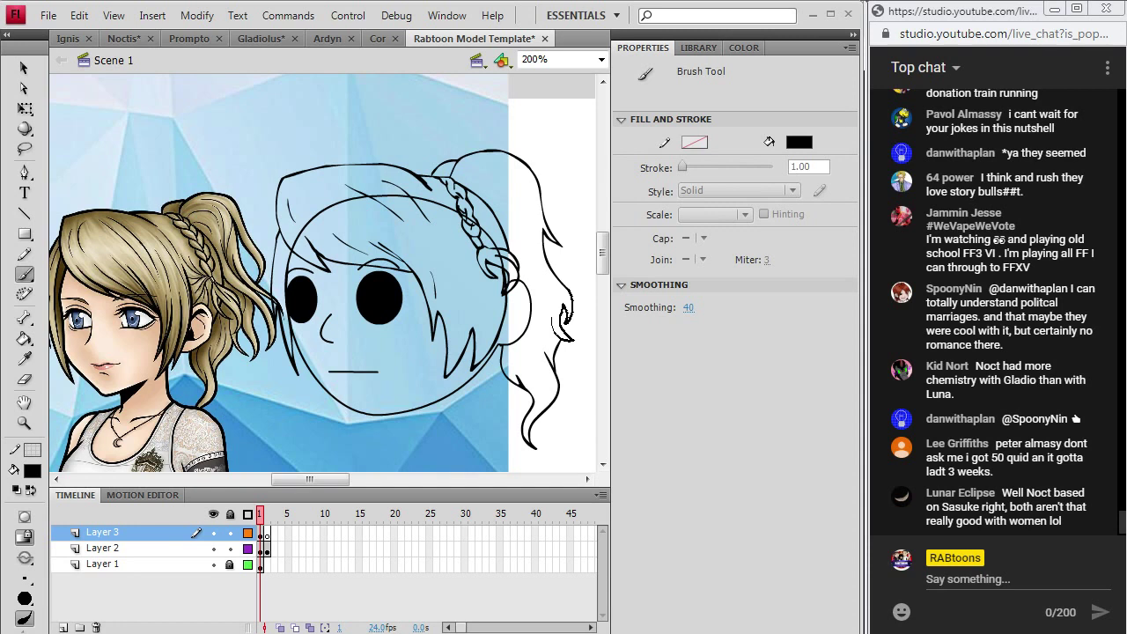
pyautogui.moveTo(564, 313); pyautogui.dragTo(565, 304)
# - Add thin inner strand lines to the top, middle and lower part of the ponytail
pyautogui.moveTo(463, 172); pyautogui.dragTo(516, 166)
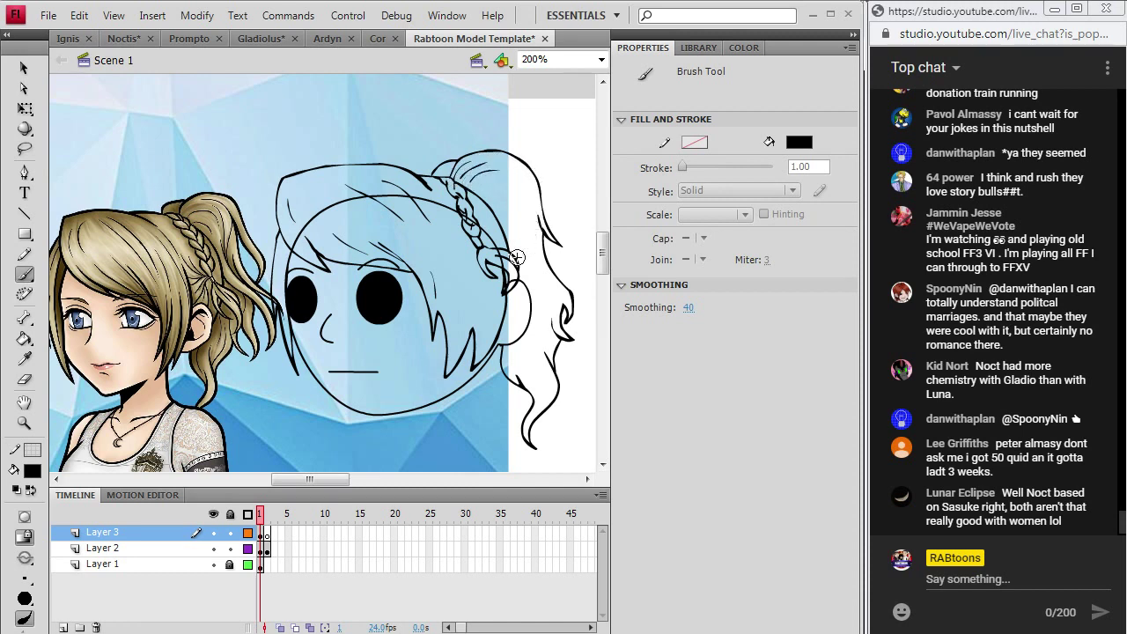
pyautogui.moveTo(522, 343)
pyautogui.mouseDown()
pyautogui.moveTo(536, 310)
pyautogui.moveTo(517, 361)
pyautogui.mouseUp()
pyautogui.moveTo(525, 245); pyautogui.dragTo(532, 219)
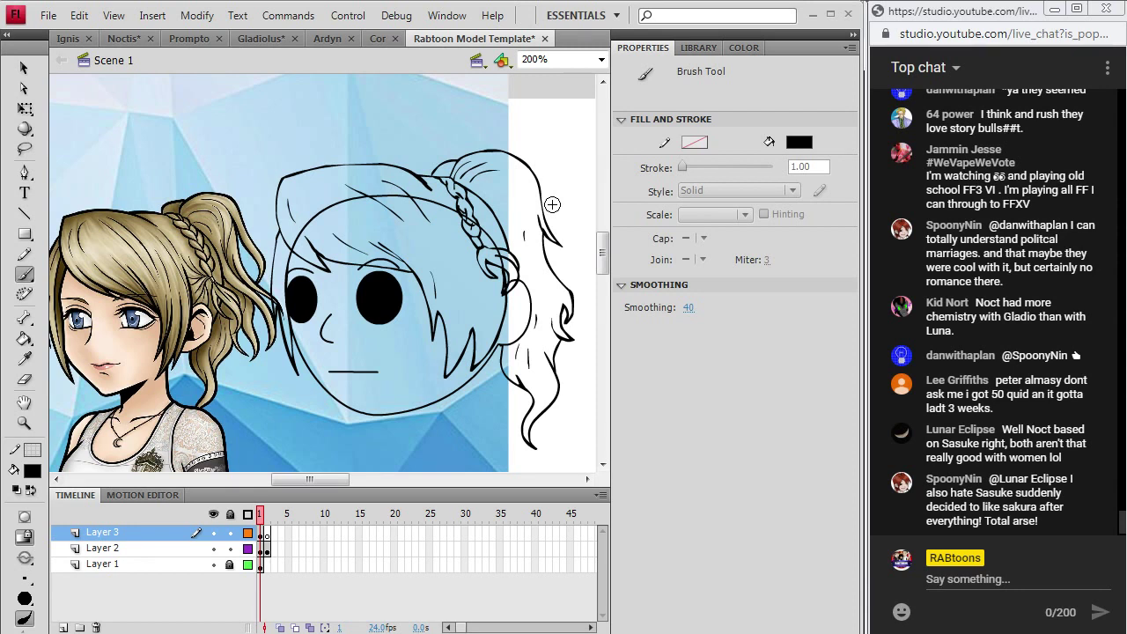
# - Select the whole hair drawing on Layer 3 and squash it slightly downward from its upper edge with Free Transform
pyautogui.click(262, 533)
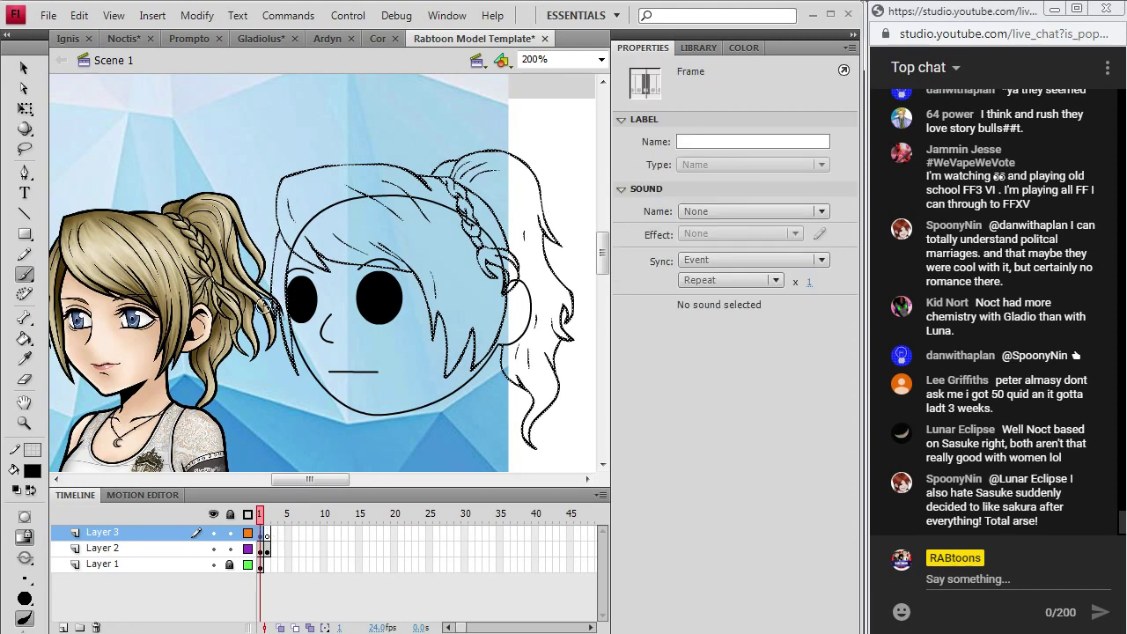
pyautogui.click(196, 16)
pyautogui.moveTo(176, 217)
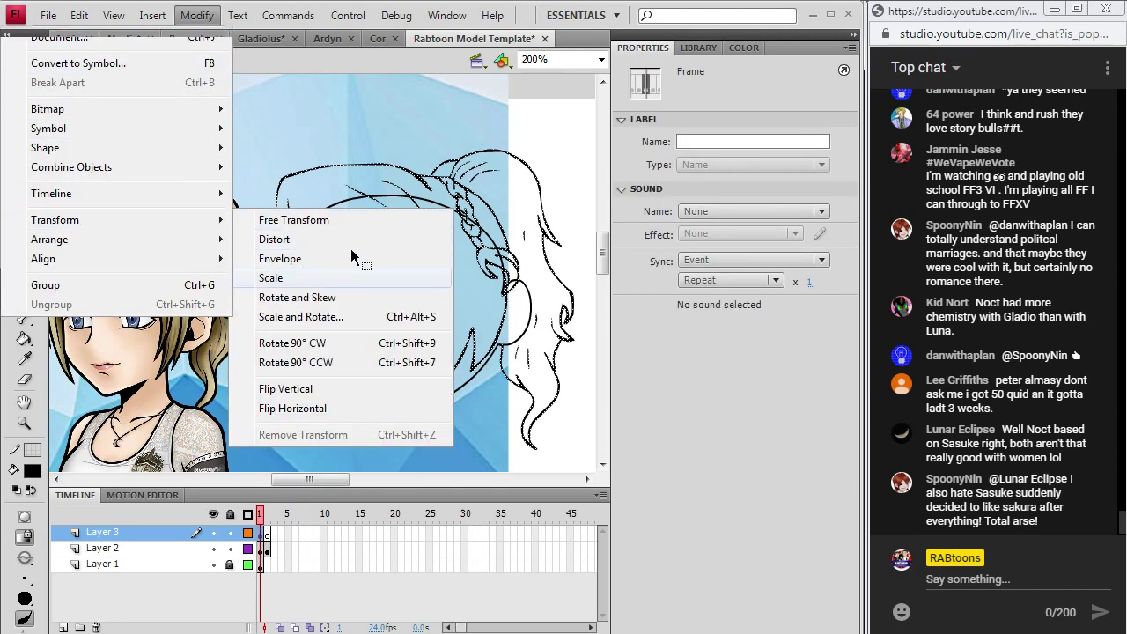
pyautogui.click(317, 220)
pyautogui.moveTo(423, 150); pyautogui.dragTo(423, 158)
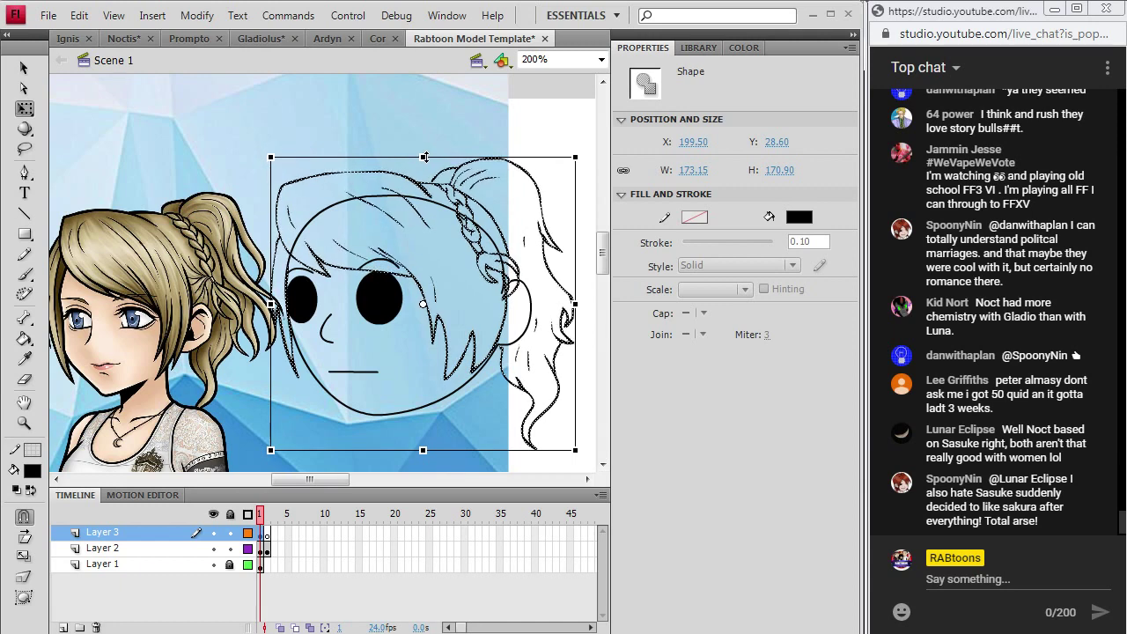
pyautogui.click(573, 153)
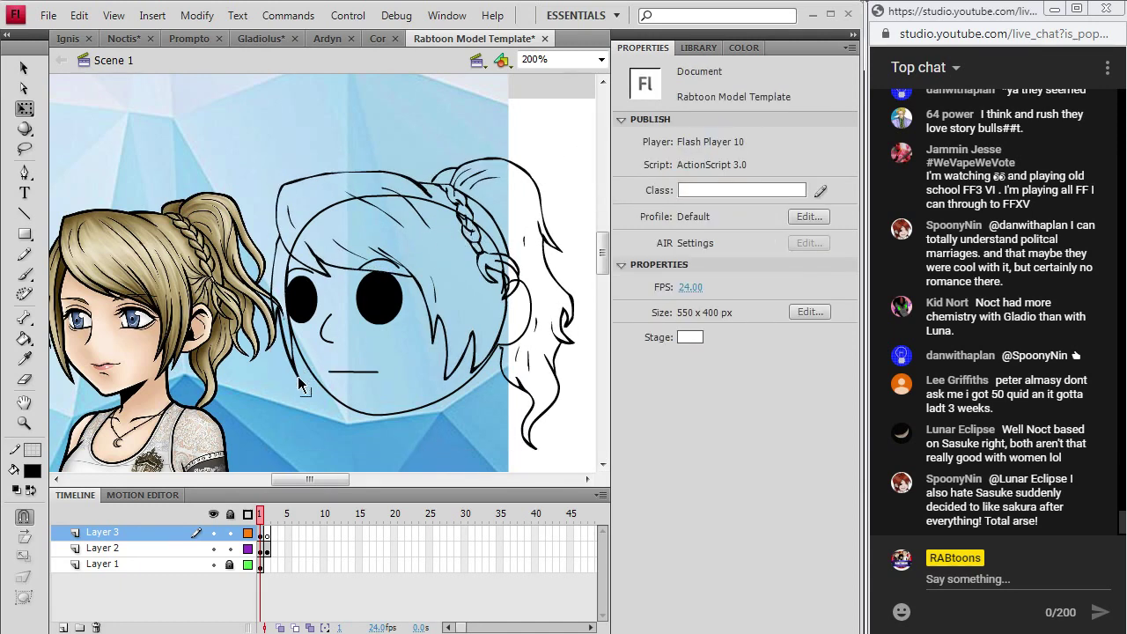
# - Set the fill to black and brush connecting lines along the braid and between the ear and the front strands
pyautogui.click(32, 471)
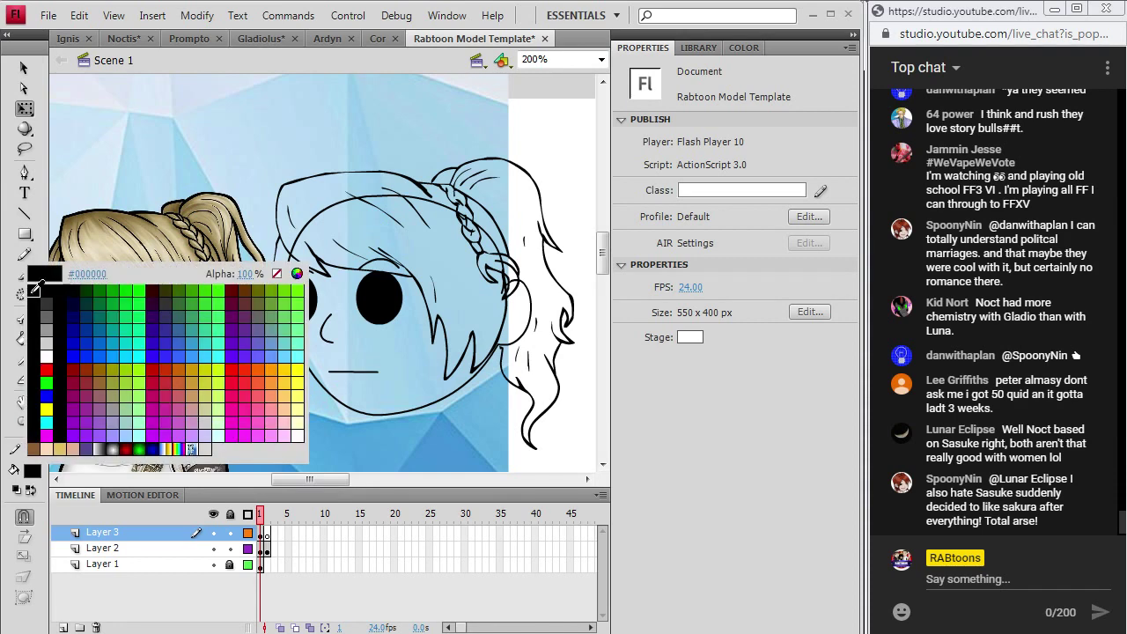
pyautogui.click(35, 284)
pyautogui.click(25, 273)
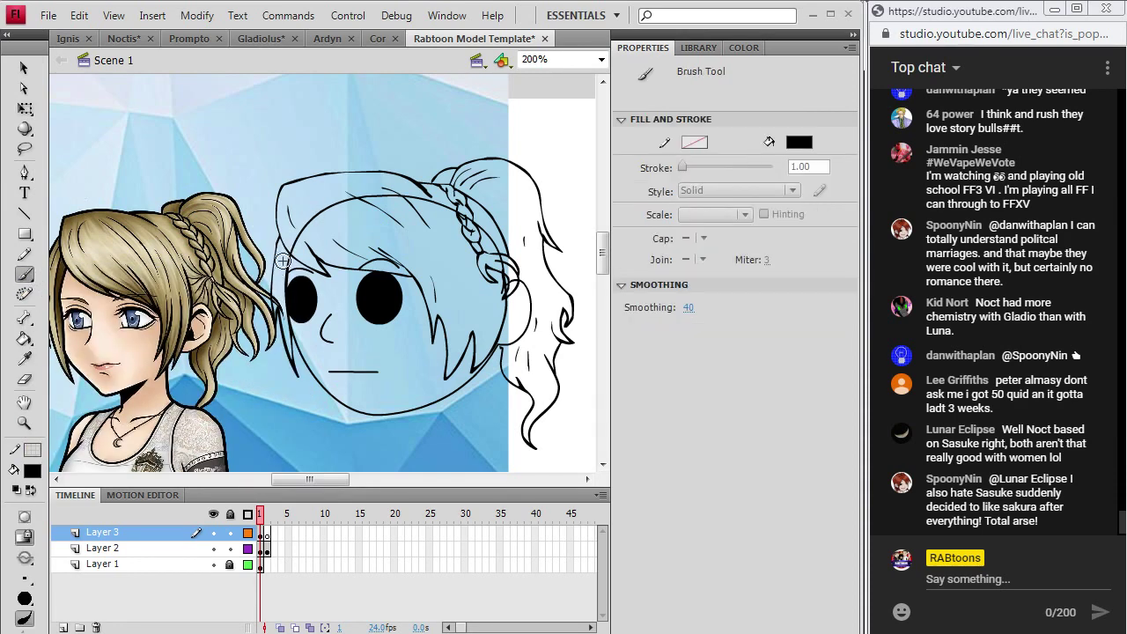
pyautogui.moveTo(465, 226); pyautogui.dragTo(468, 256)
pyautogui.moveTo(508, 294)
pyautogui.mouseDown()
pyautogui.moveTo(513, 269)
pyautogui.moveTo(474, 308)
pyautogui.mouseUp()
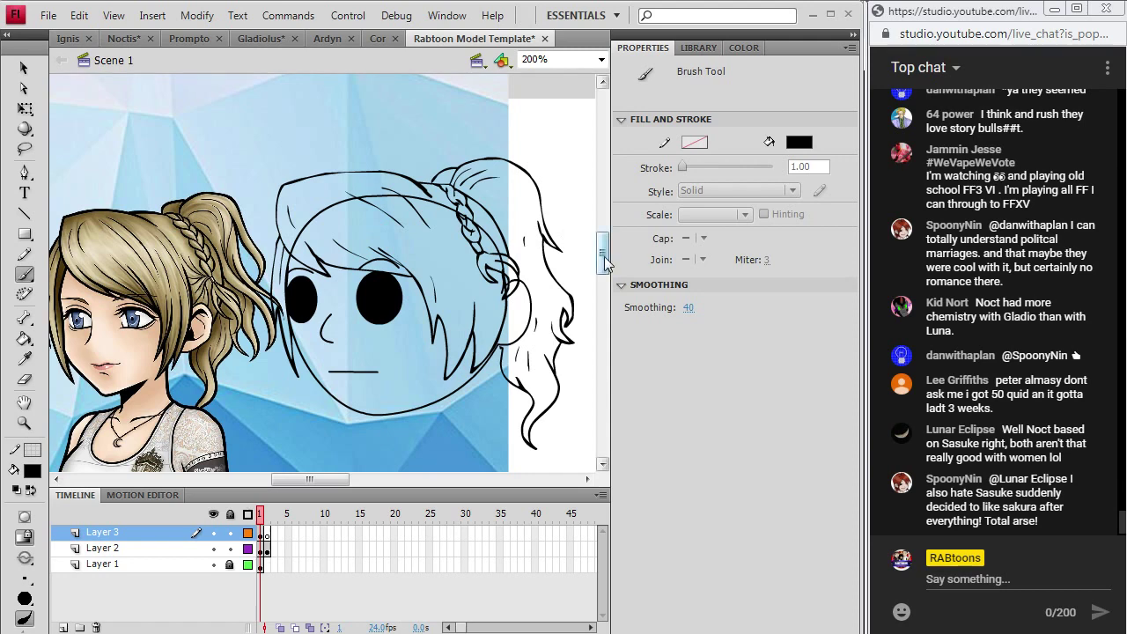
pyautogui.moveTo(603, 247)
pyautogui.mouseDown()
pyautogui.moveTo(603, 290)
pyautogui.moveTo(603, 251)
pyautogui.mouseUp()
pyautogui.press('i')
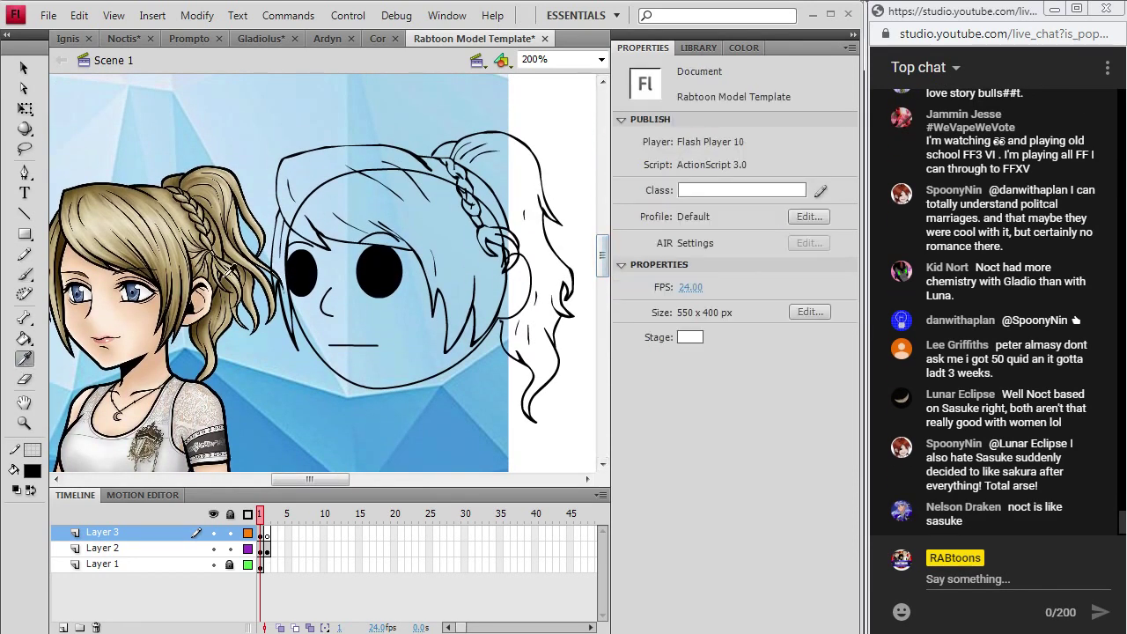
pyautogui.click(528, 220)
pyautogui.click(330, 187)
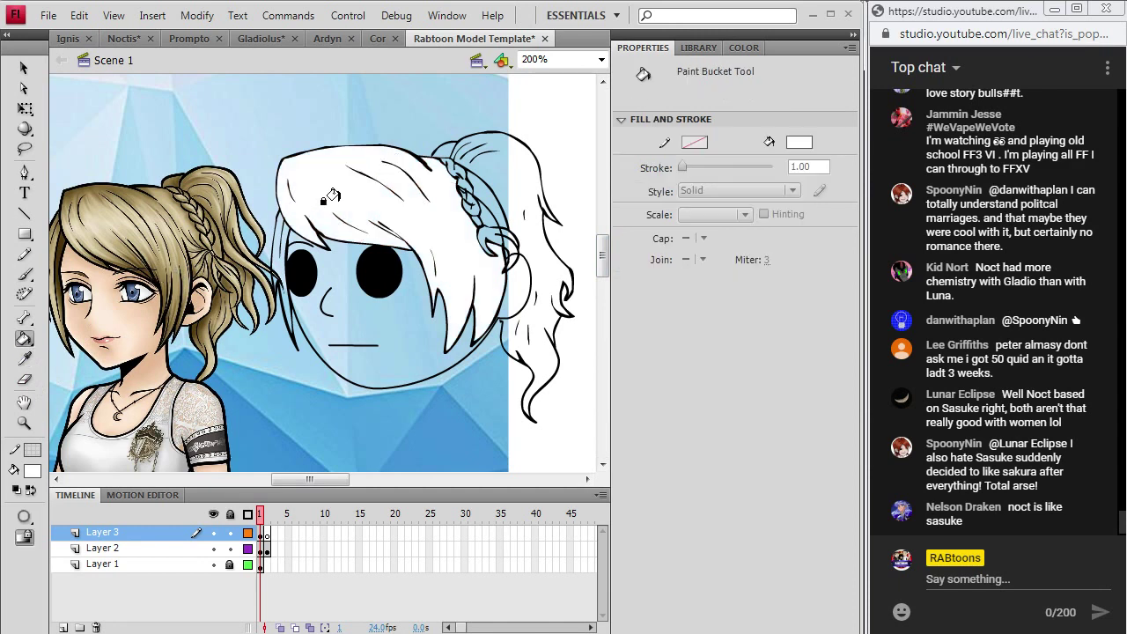
# - Sample the tan hair colour #BAA774 from the reference picture and fill the front hair and the braid with it
pyautogui.press('i')
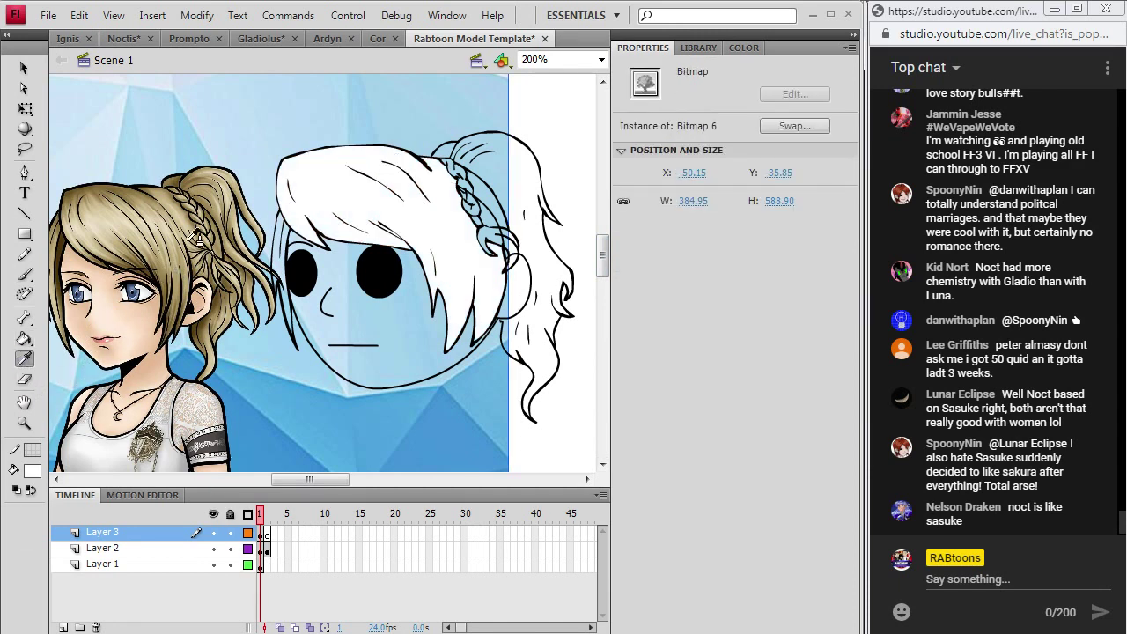
pyautogui.click(182, 263)
pyautogui.click(323, 195)
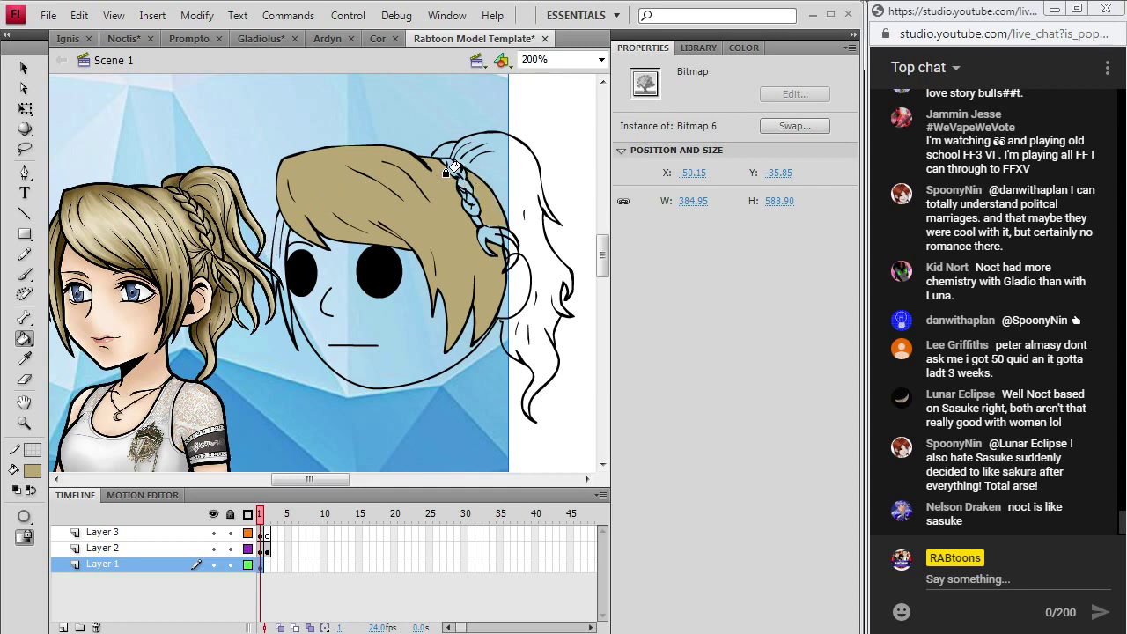
pyautogui.click(475, 228)
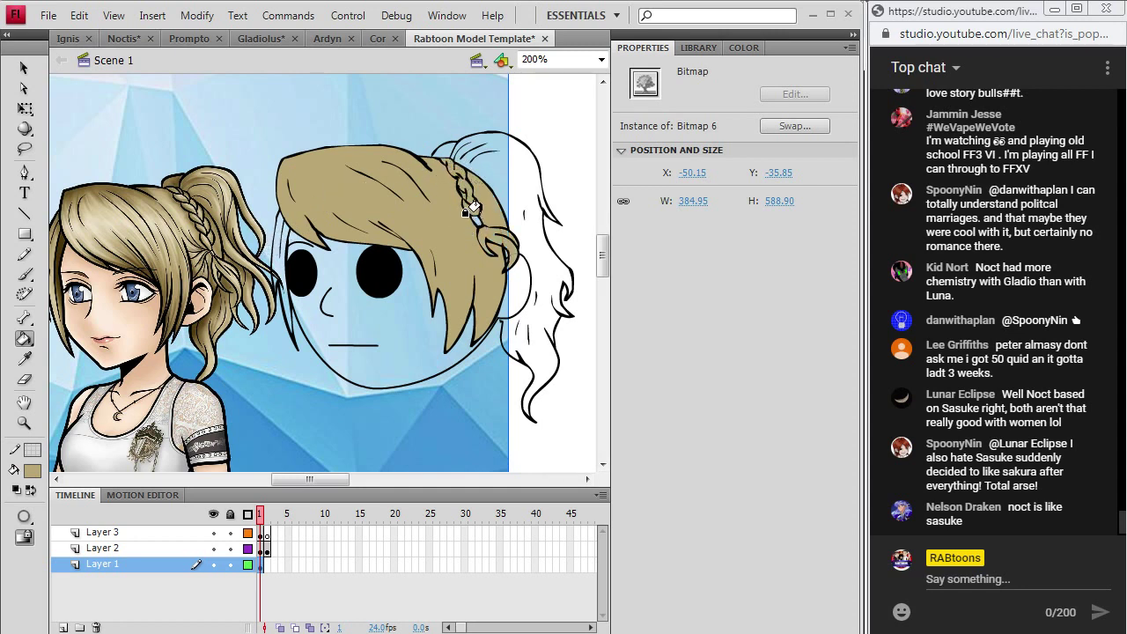
# - Set the fill to black, undo the misplaced dab on Layer 1, and brush small lines beside the lower braid on Layer 3
pyautogui.click(33, 471)
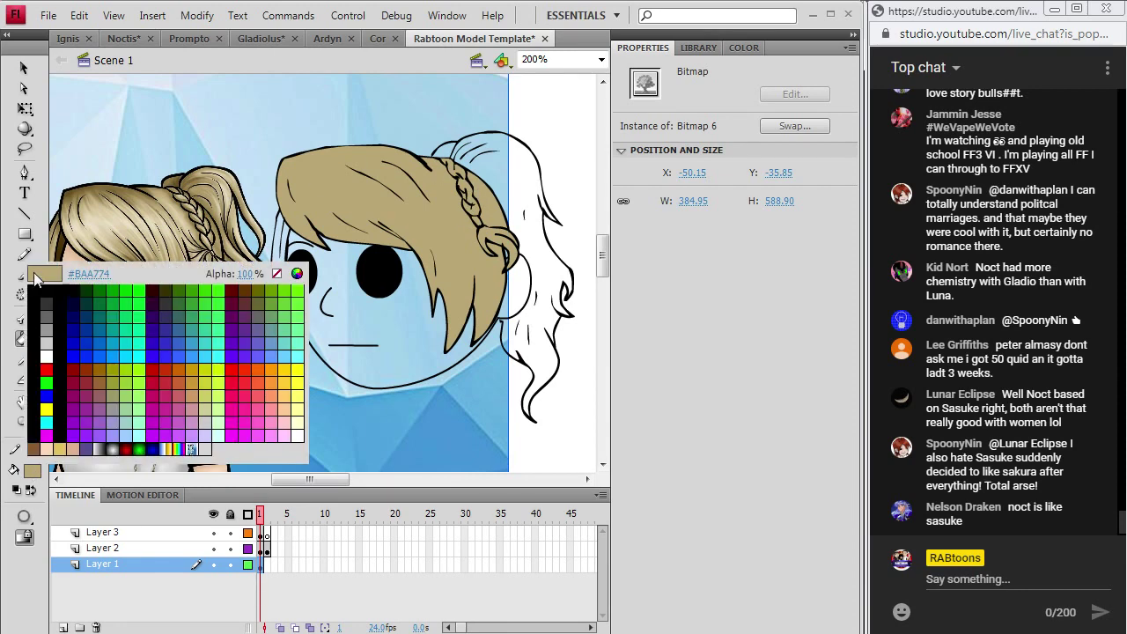
pyautogui.click(31, 282)
pyautogui.click(31, 282)
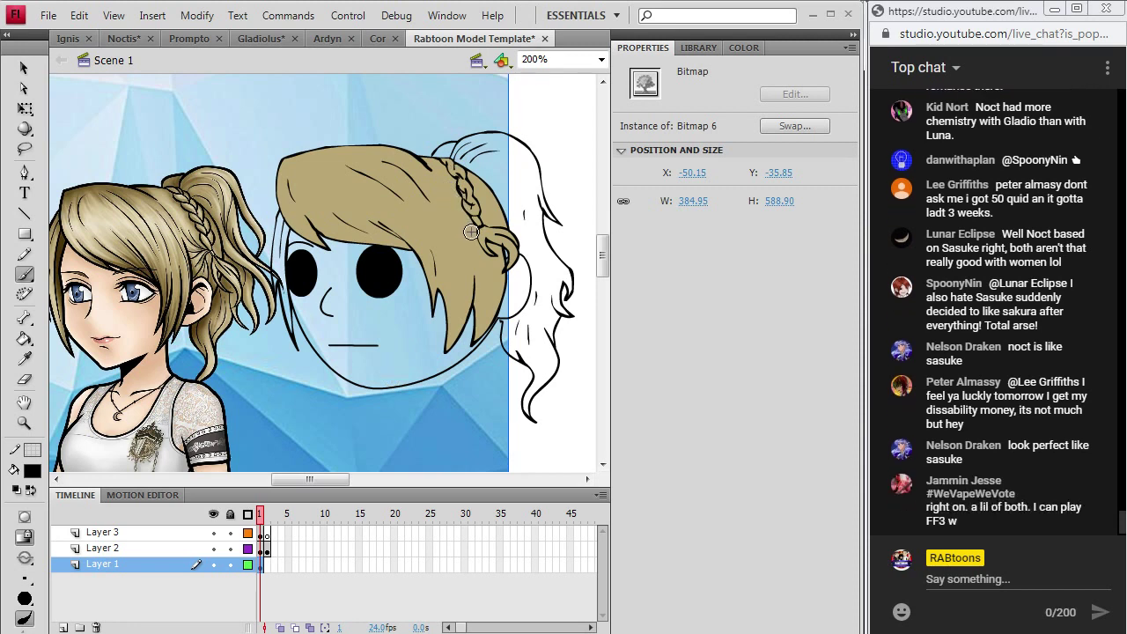
pyautogui.click(475, 226)
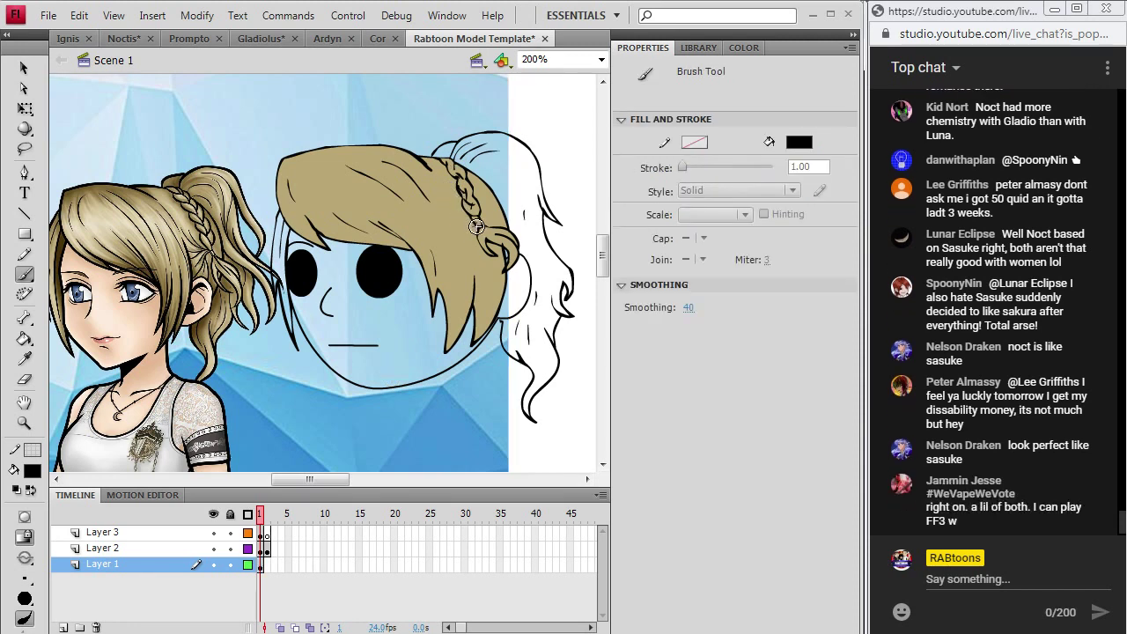
pyautogui.click(79, 15)
pyautogui.click(130, 35)
pyautogui.click(262, 533)
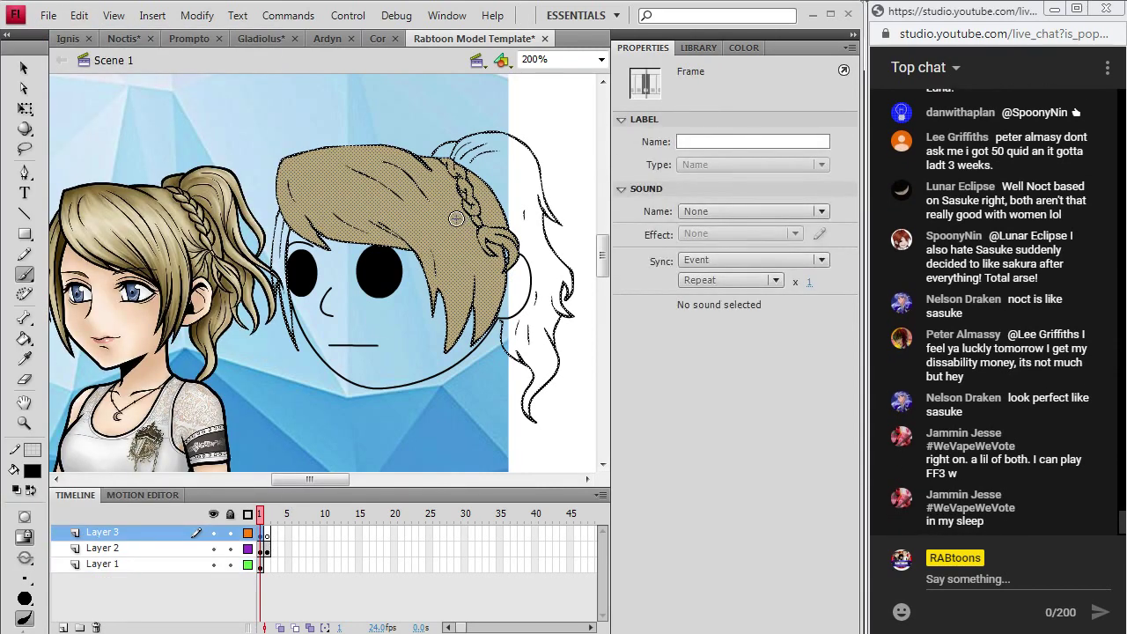
pyautogui.click(466, 223)
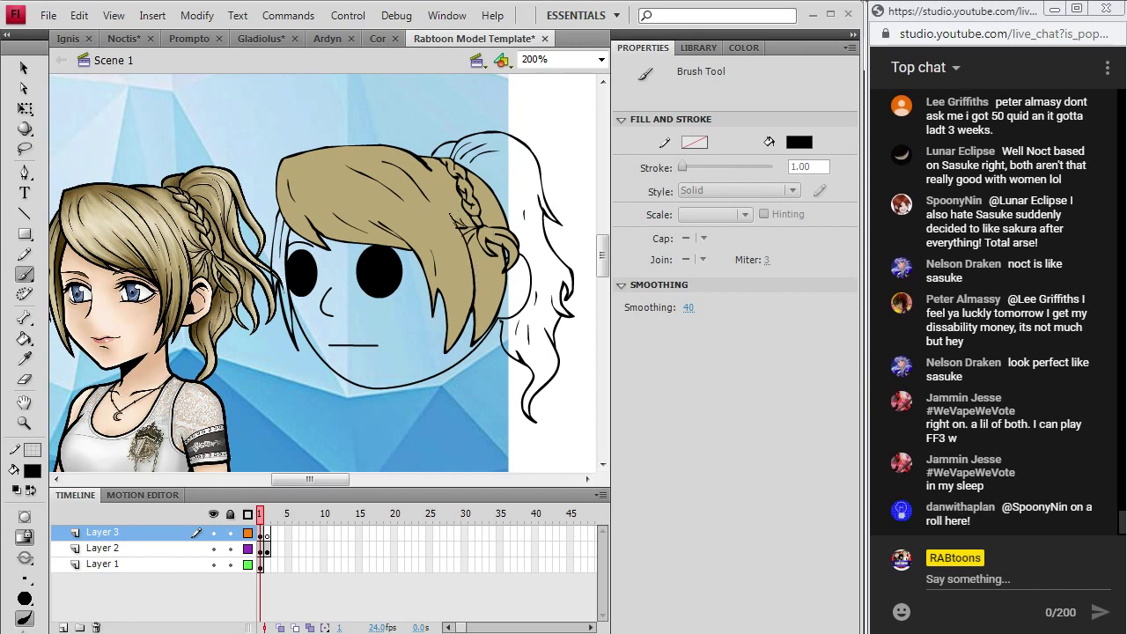
# - Sample the skin tone from the reference character's face and fill the drawn face and ear with it
pyautogui.press('i')
pyautogui.click(411, 217)
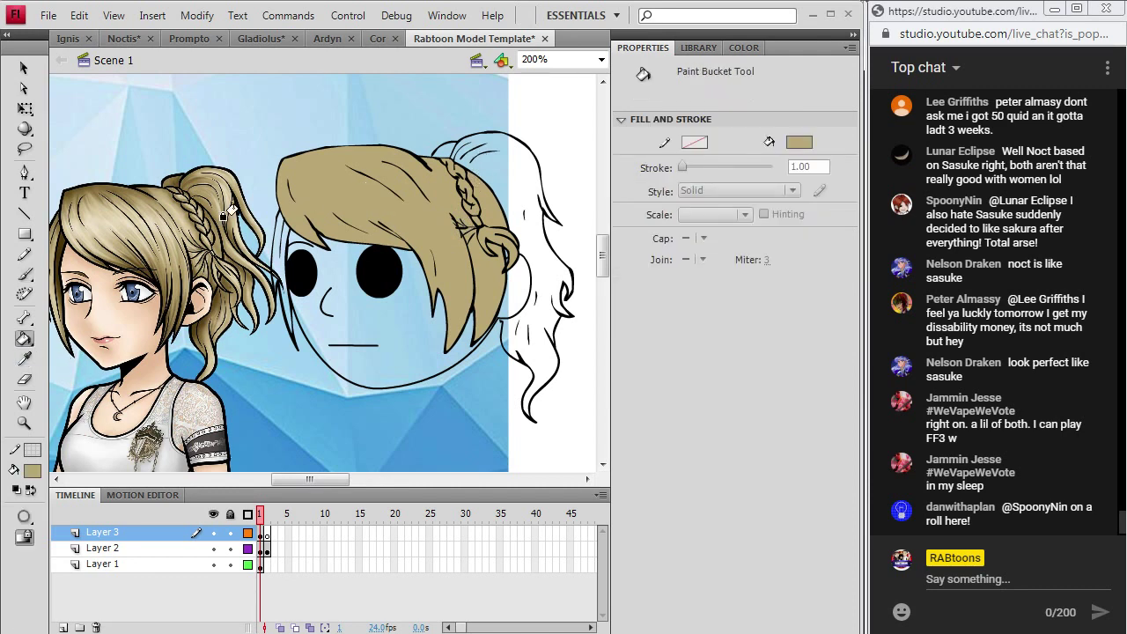
pyautogui.press('b')
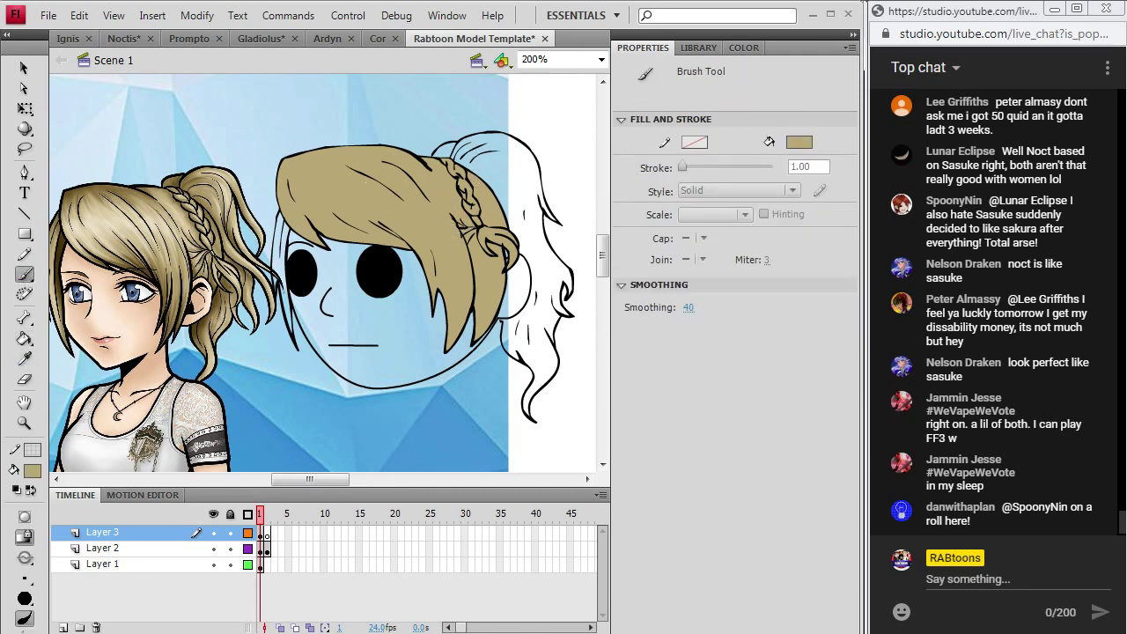
pyautogui.press('i')
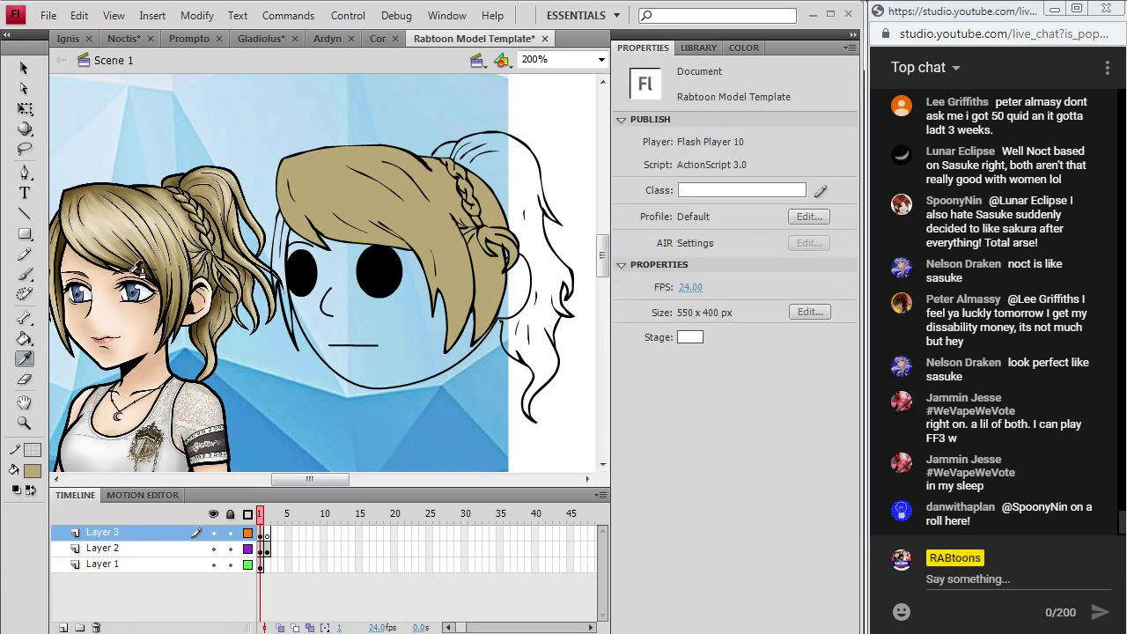
pyautogui.click(141, 317)
pyautogui.click(405, 352)
pyautogui.click(519, 287)
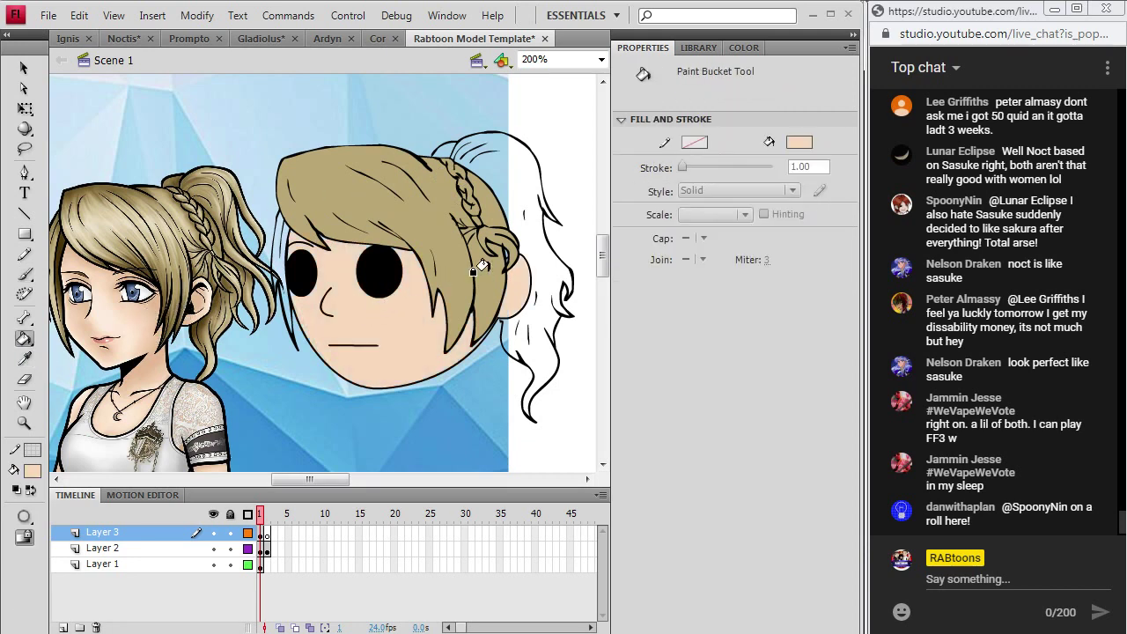
# - Brush a black line to close the thin strand beside the face on Layer 3 and fill it with the sampled tan hair colour
pyautogui.press('i')
pyautogui.click(423, 229)
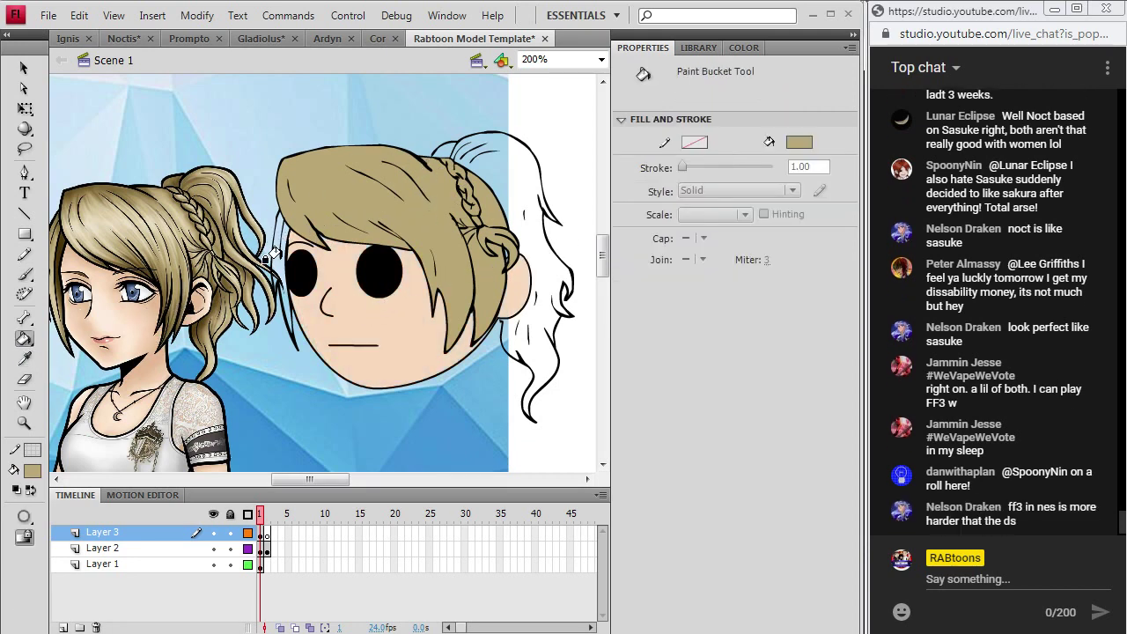
pyautogui.click(31, 471)
pyautogui.click(23, 287)
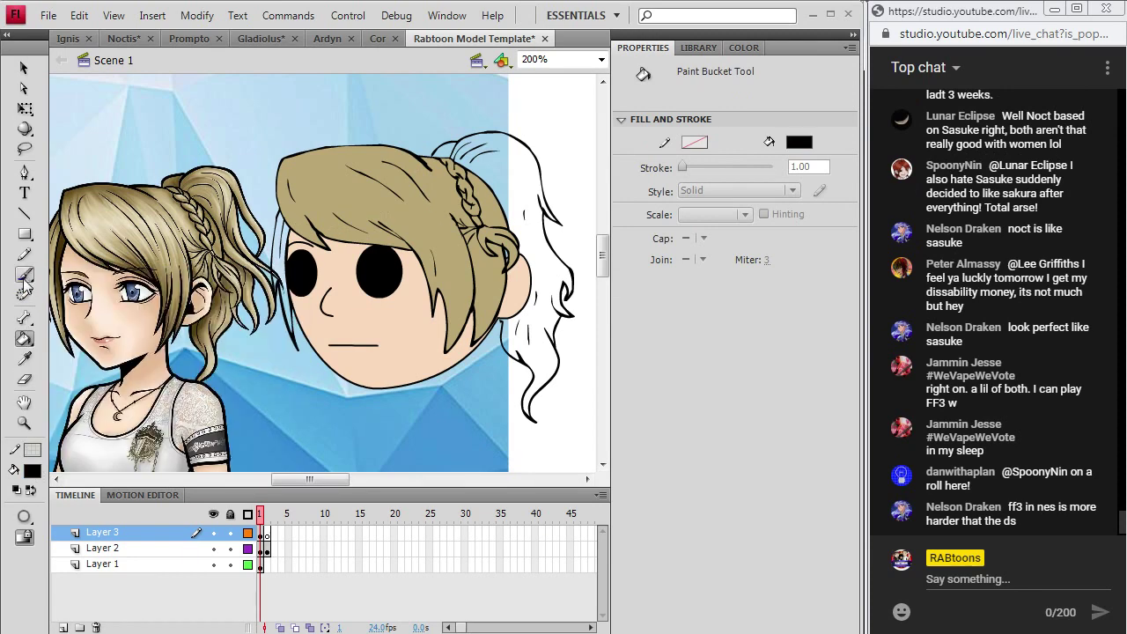
pyautogui.click(25, 274)
pyautogui.click(263, 533)
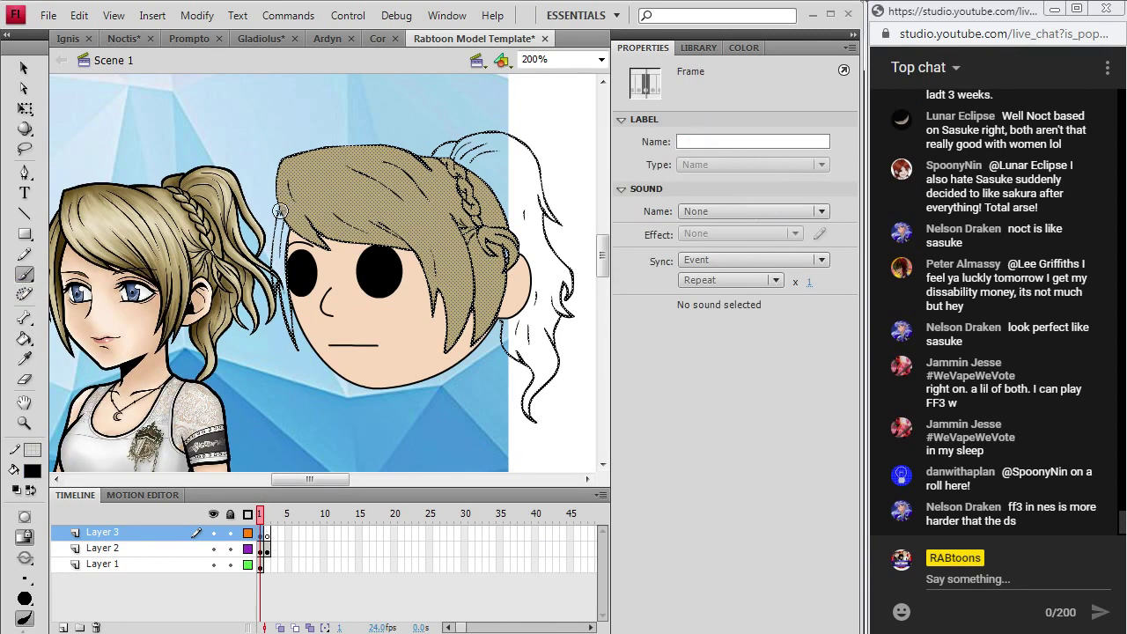
pyautogui.hotkey('ctrl', 'shift', 'a')
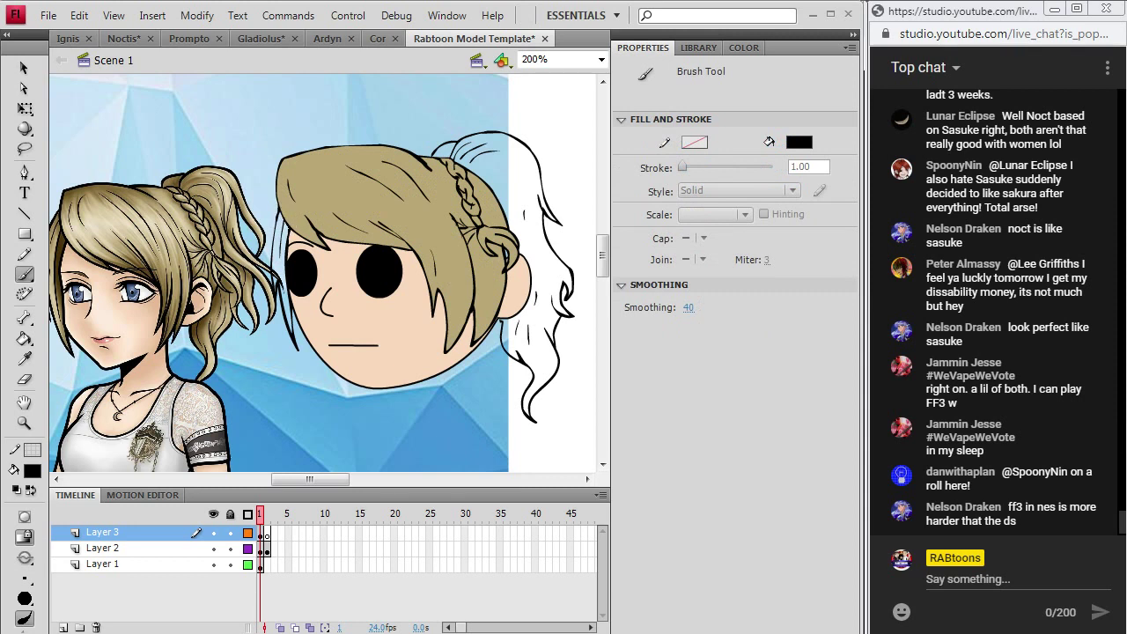
pyautogui.click(23, 358)
pyautogui.click(278, 236)
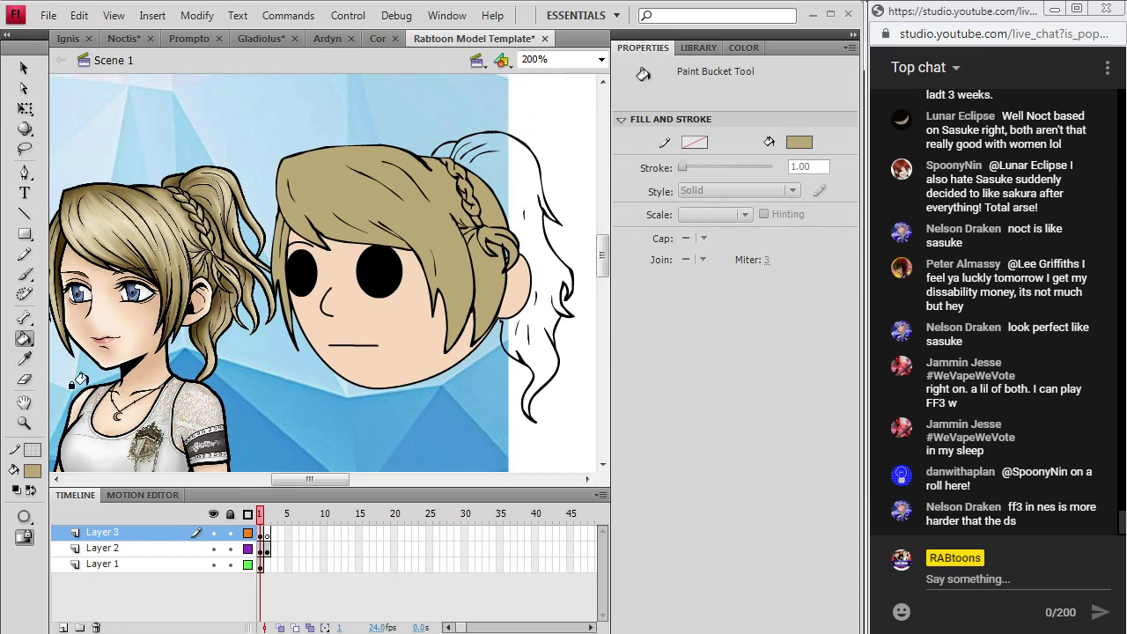
# - Try filling the ponytail with white sampled from the stage background
pyautogui.click(32, 471)
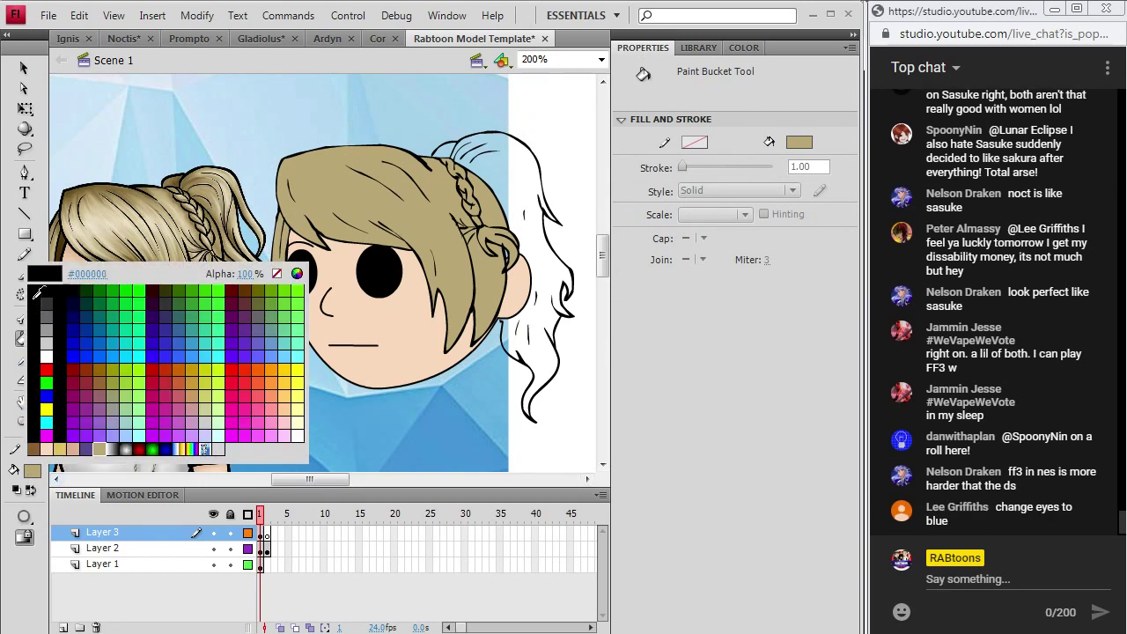
pyautogui.click(29, 286)
pyautogui.press('b')
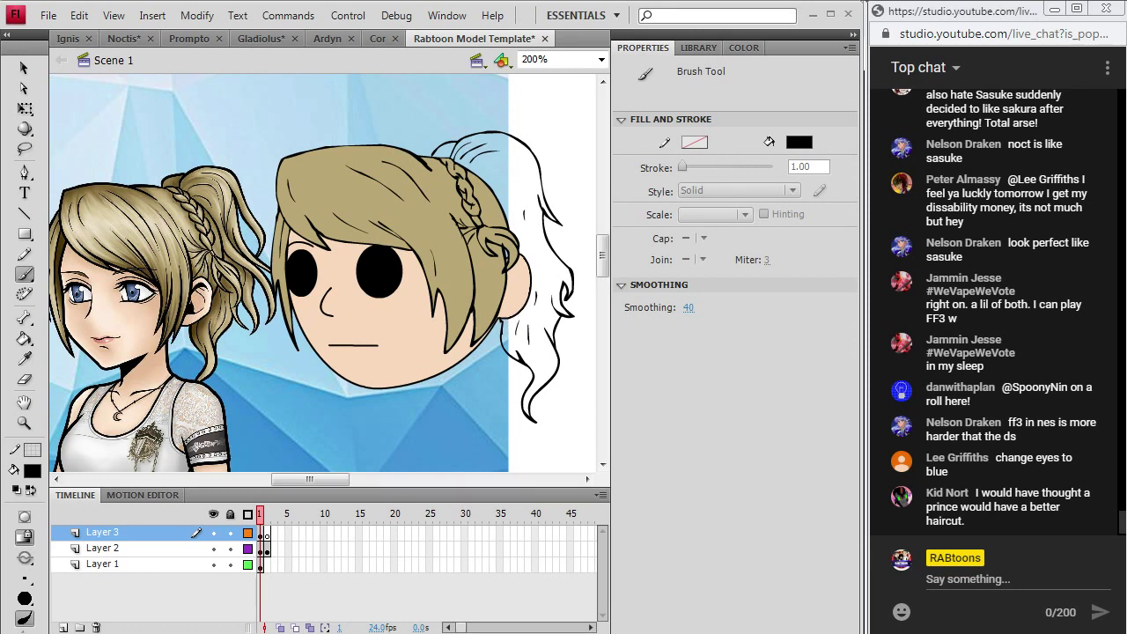
pyautogui.click(24, 359)
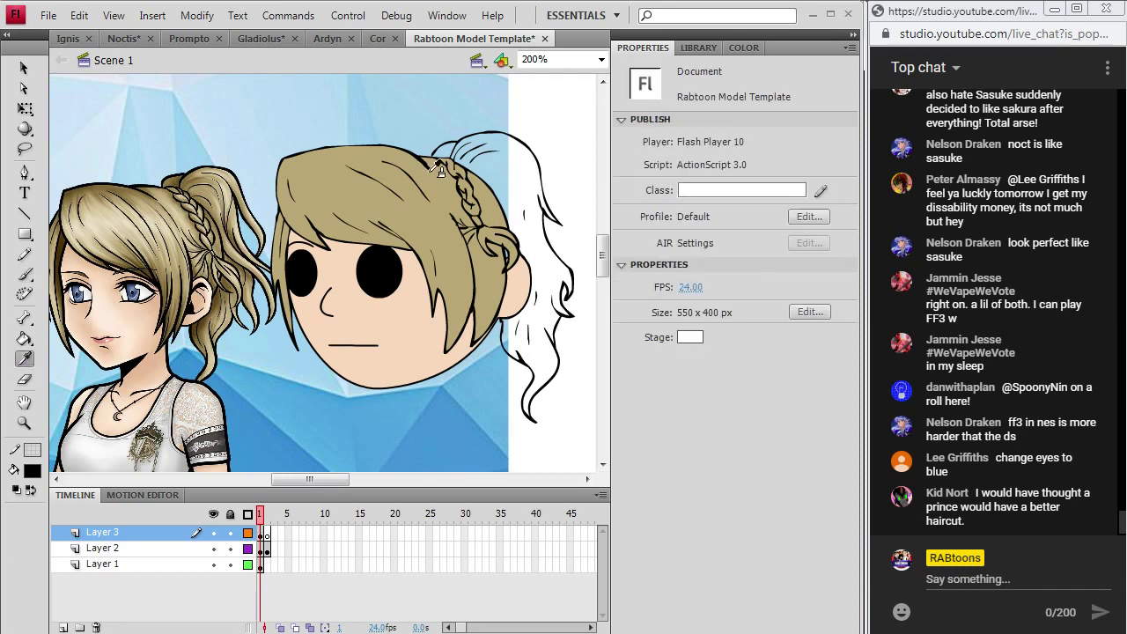
pyautogui.click(532, 183)
pyautogui.click(498, 225)
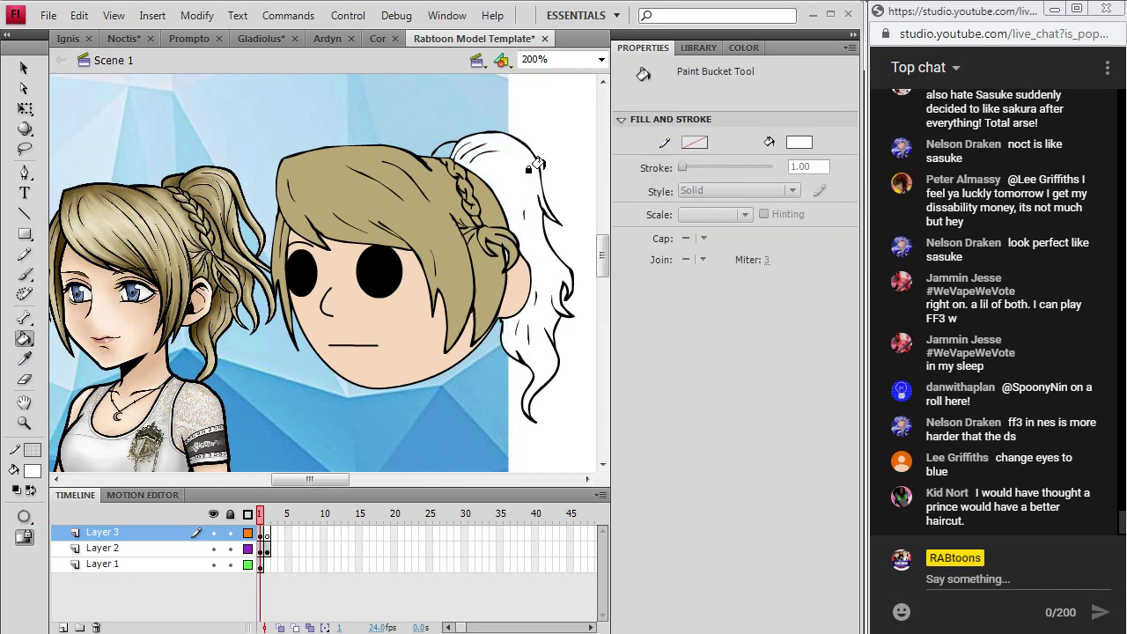
# - Sample the tan colour from the drawn front hair and fill the ponytail and the small section at its base
pyautogui.click(24, 359)
pyautogui.click(418, 203)
pyautogui.click(521, 233)
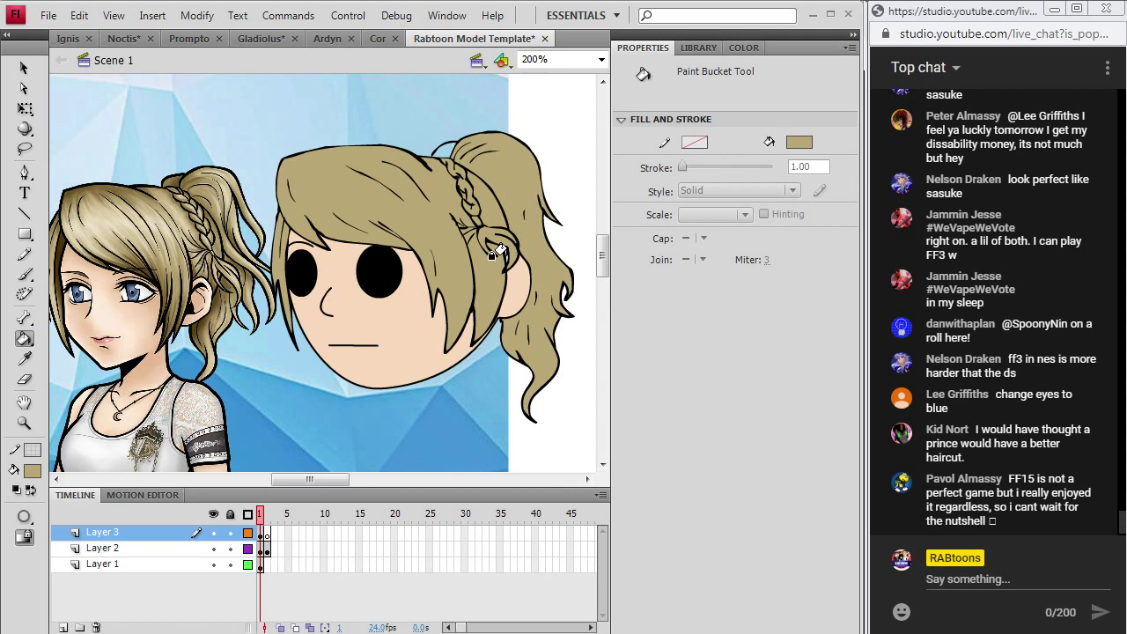
pyautogui.click(442, 147)
# - Pencil shading boundary lines across the fringe, the side strands and the ponytail on Layer 3
pyautogui.press('b')
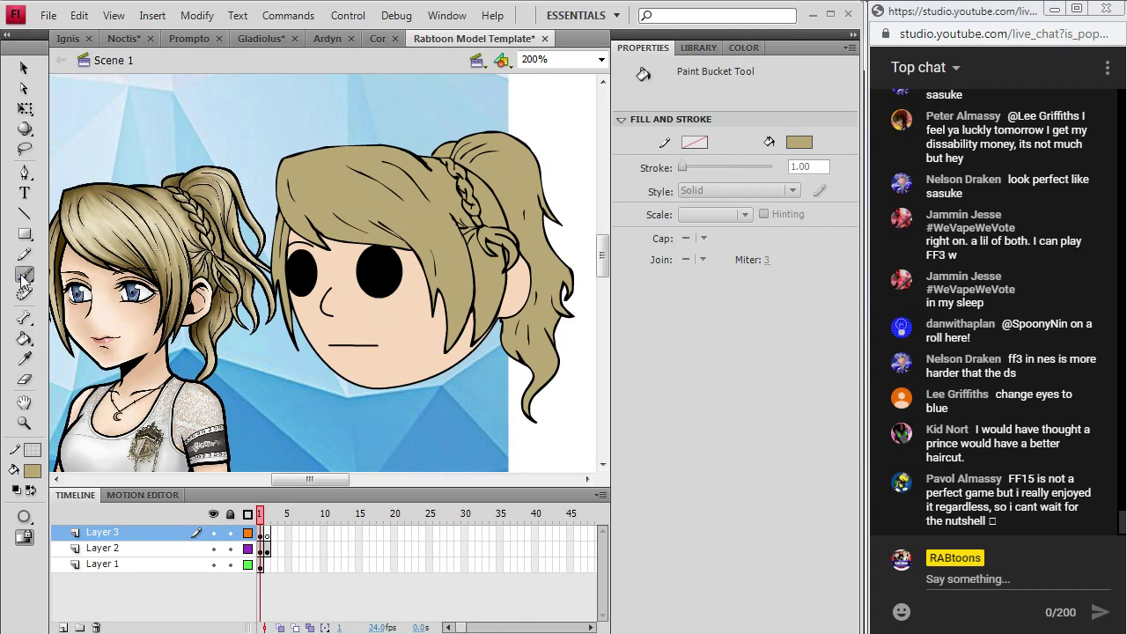
pyautogui.press('y')
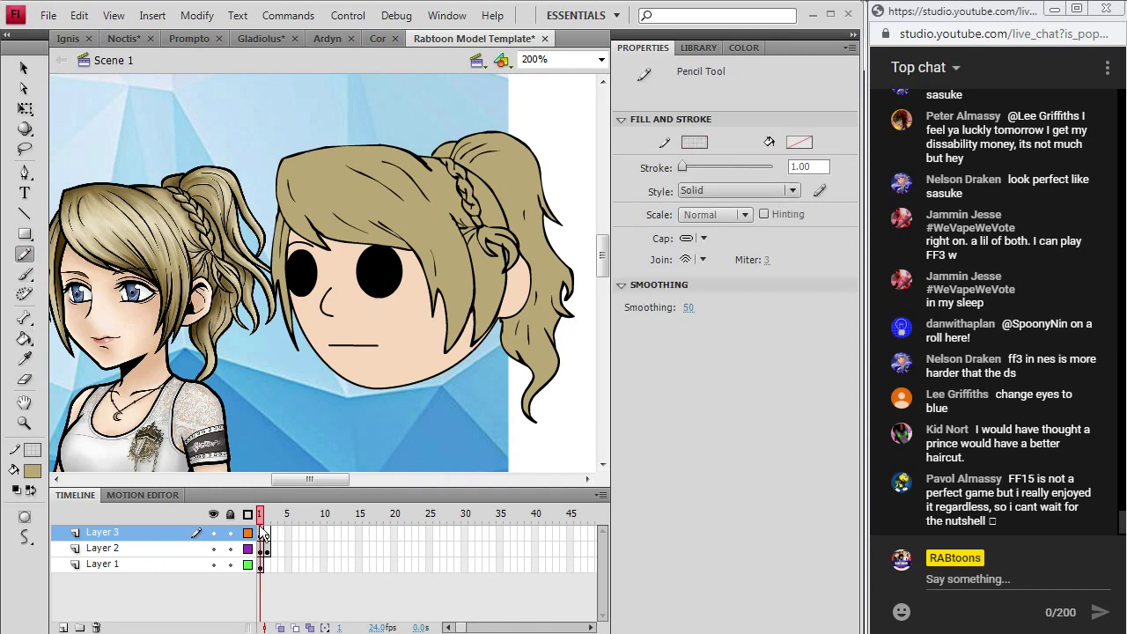
pyautogui.click(261, 533)
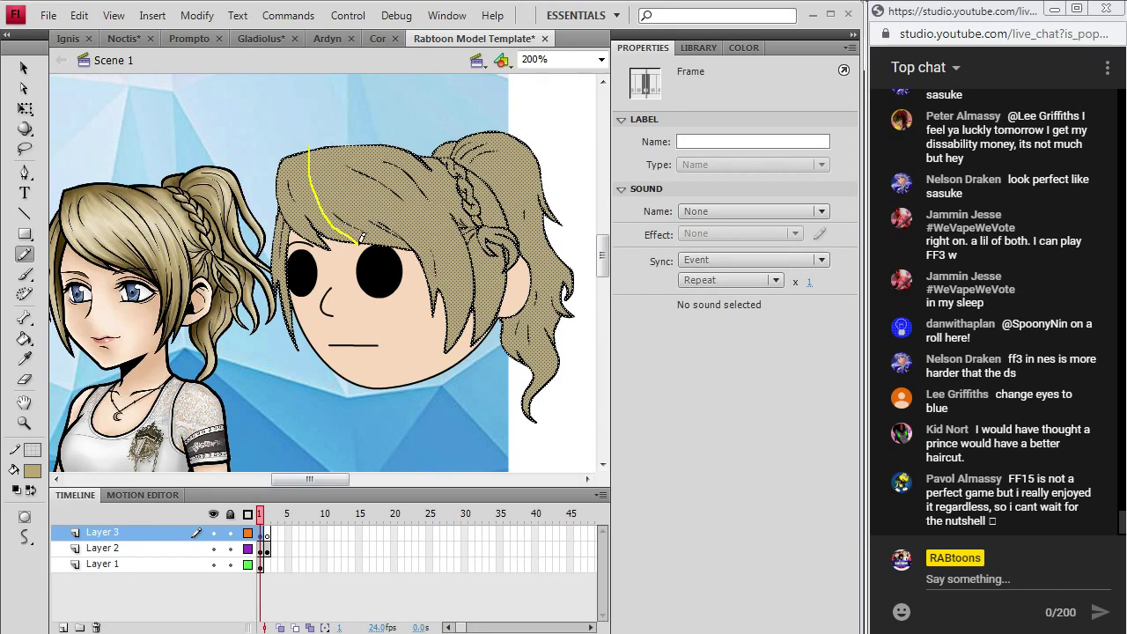
pyautogui.moveTo(361, 238); pyautogui.dragTo(362, 240)
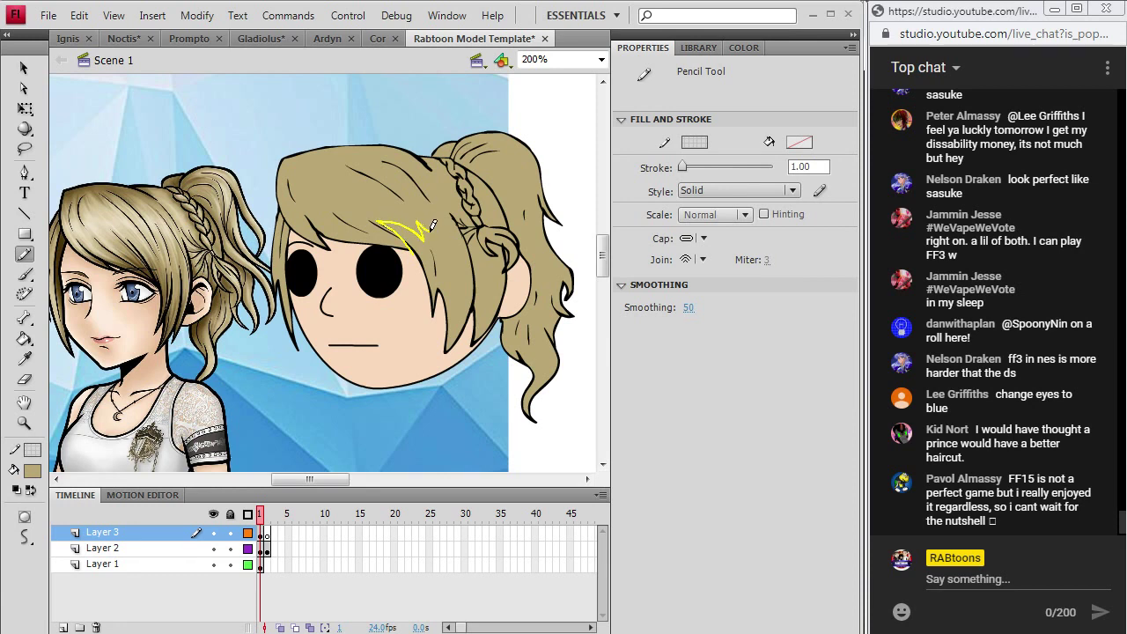
pyautogui.moveTo(451, 257); pyautogui.dragTo(456, 304)
pyautogui.moveTo(445, 355); pyautogui.dragTo(445, 356)
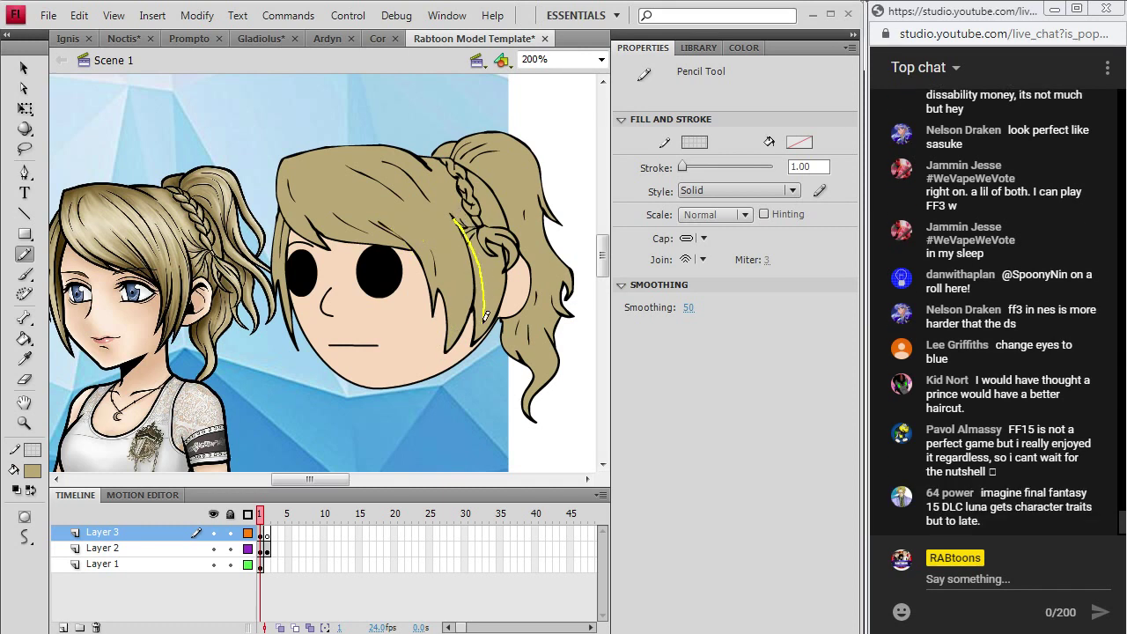
pyautogui.moveTo(486, 317); pyautogui.dragTo(487, 320)
pyautogui.moveTo(543, 361); pyautogui.dragTo(533, 412)
# - Try filling the fringe's outer shaded area with dark brown sampled from the reference hair
pyautogui.press('i')
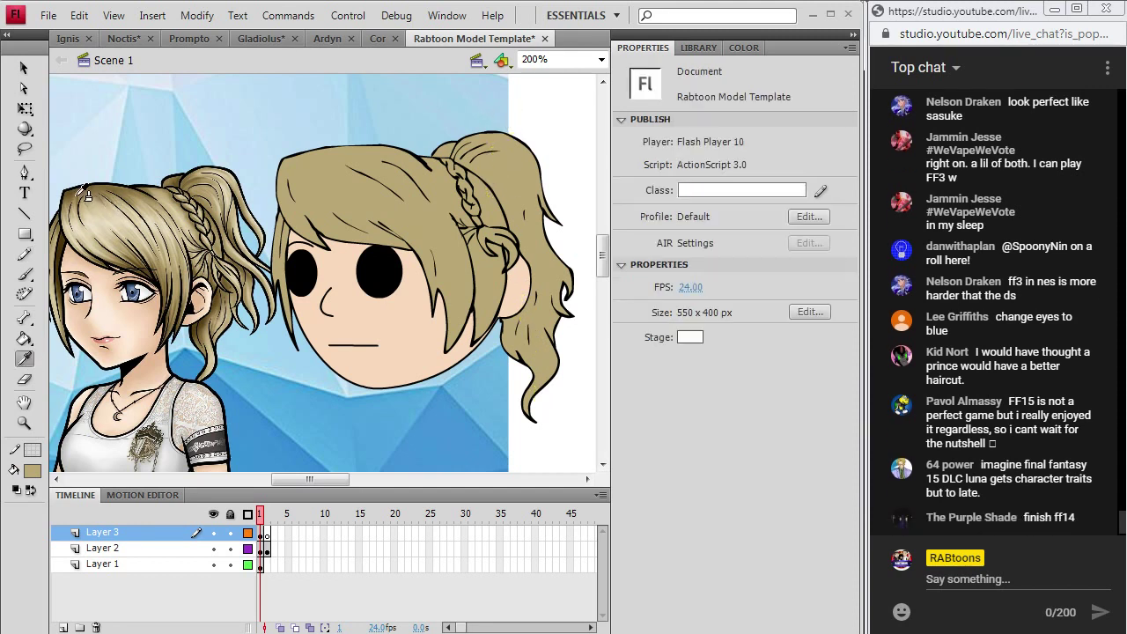
pyautogui.click(86, 195)
pyautogui.click(286, 189)
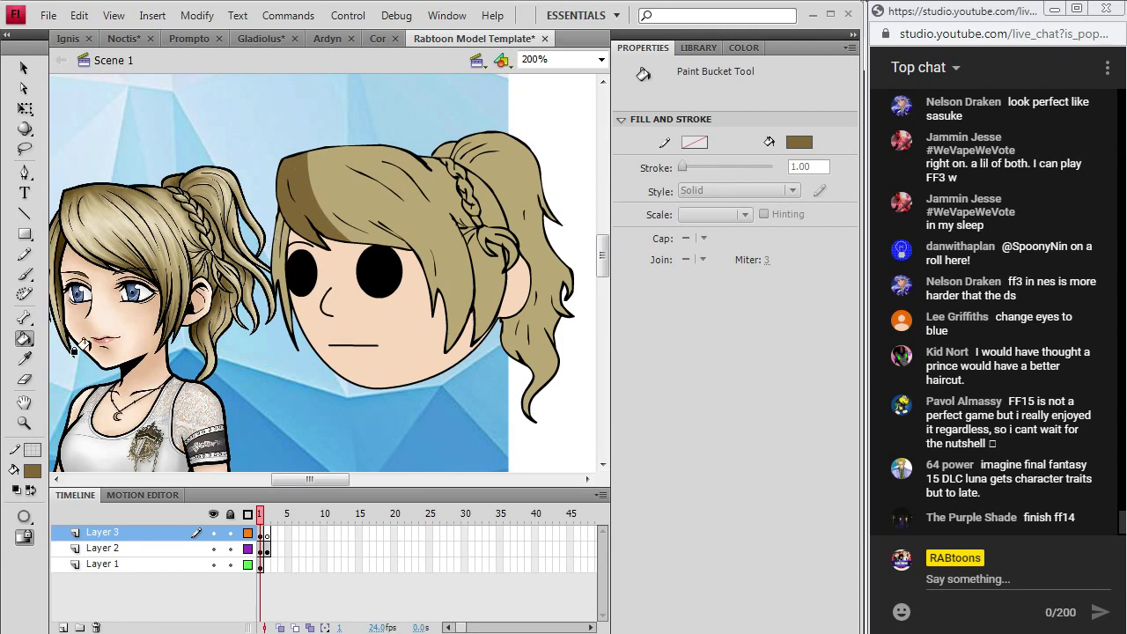
# - Darken the tan fill to RGB 162, 139, 81 and fill the shaded areas of the fringe, side strands and ponytail
pyautogui.click(33, 471)
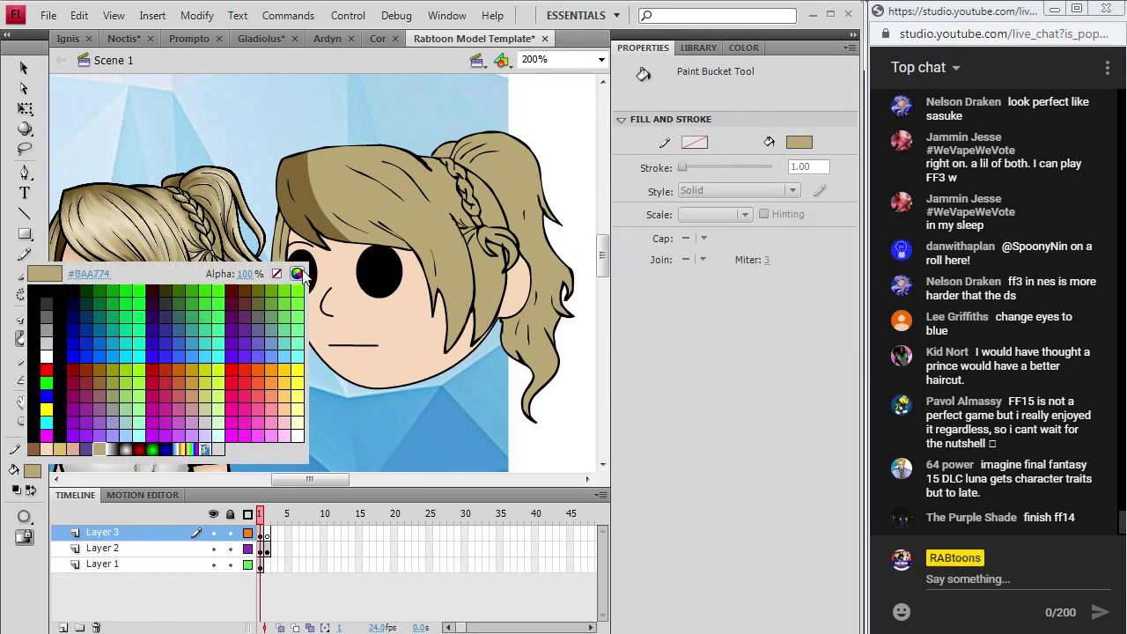
pyautogui.click(298, 274)
pyautogui.click(616, 298)
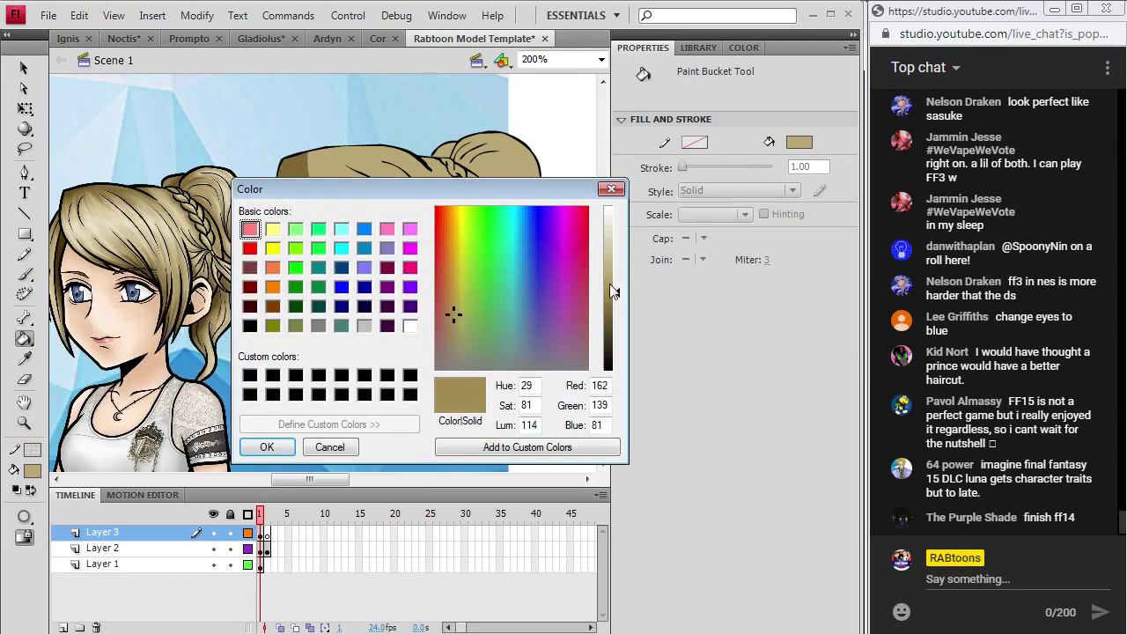
pyautogui.click(267, 446)
pyautogui.click(283, 207)
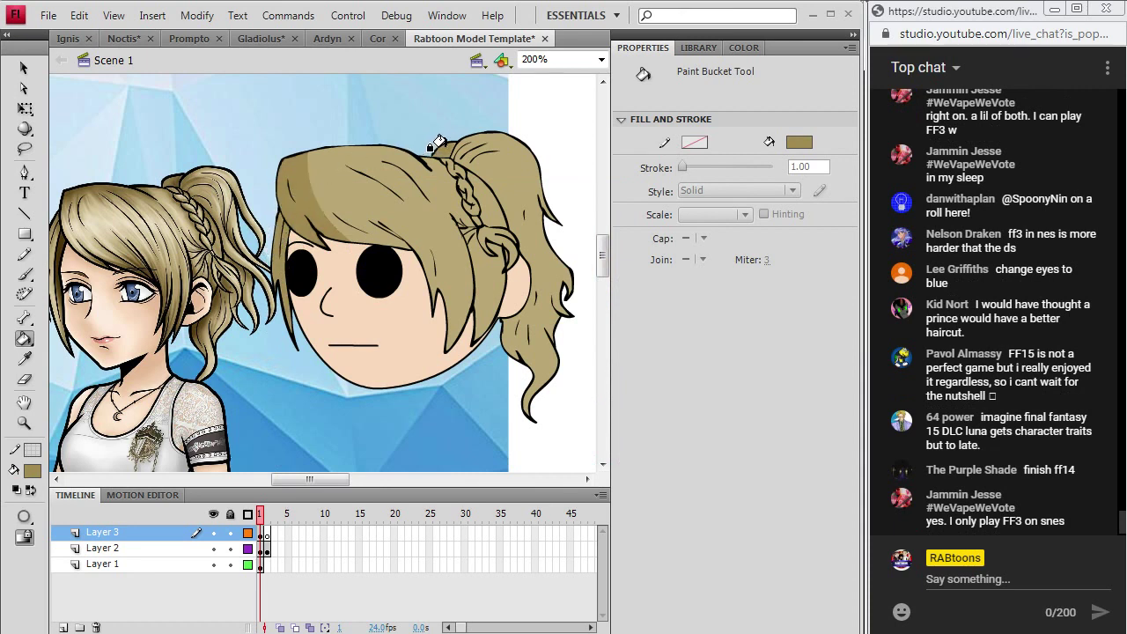
pyautogui.click(440, 296)
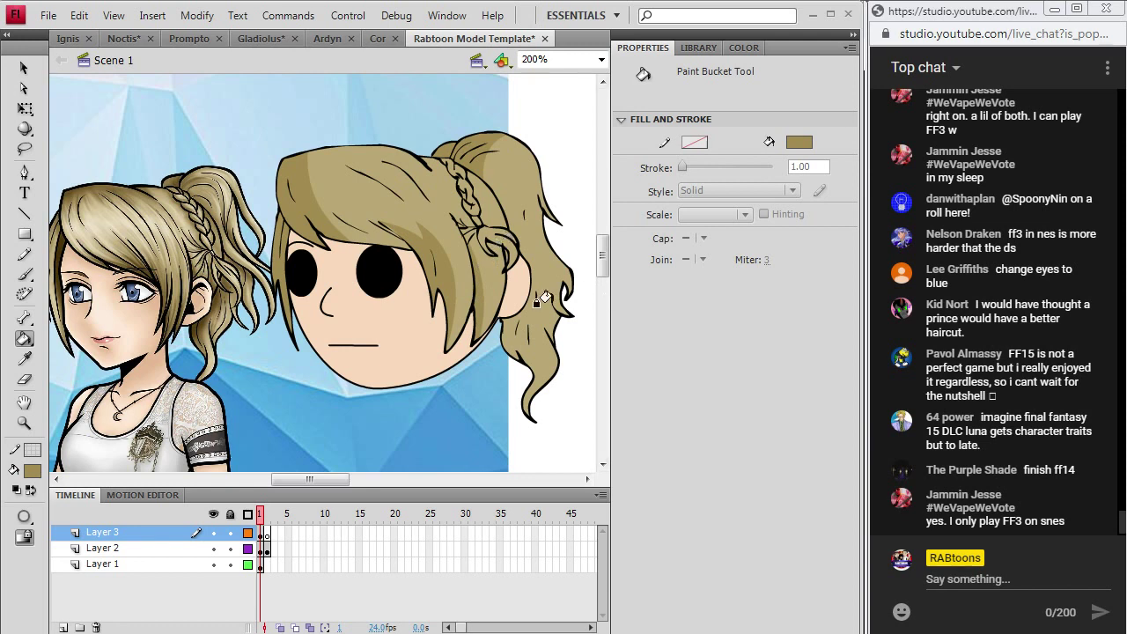
pyautogui.click(502, 335)
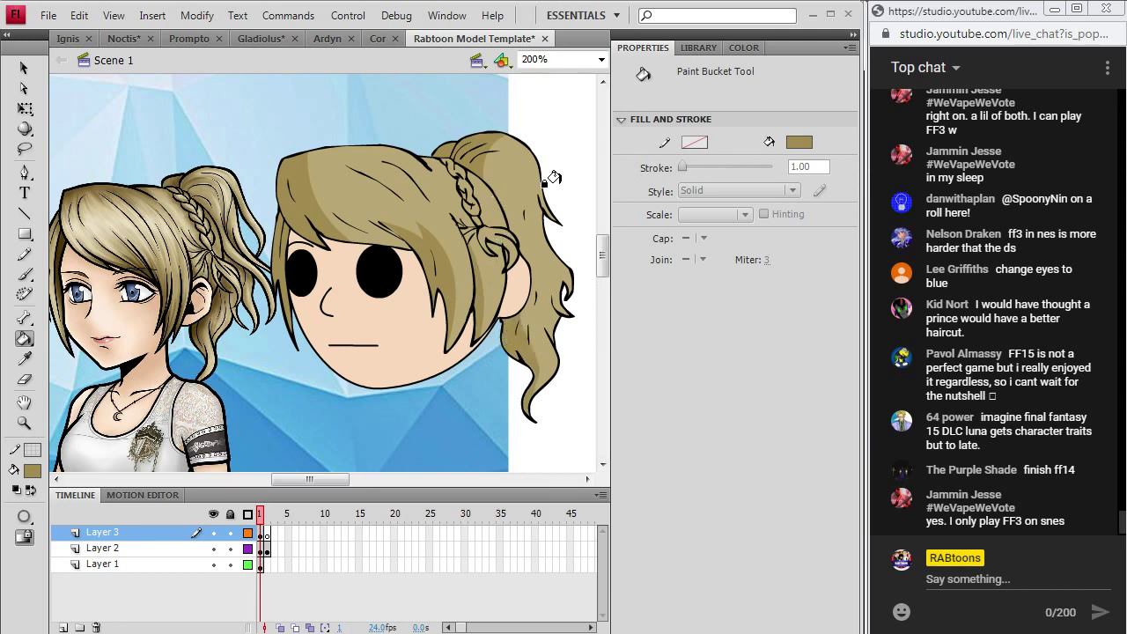
# - Pencil another shading boundary down the upper ponytail and fill the enclosed area with the darker tan
pyautogui.click(25, 254)
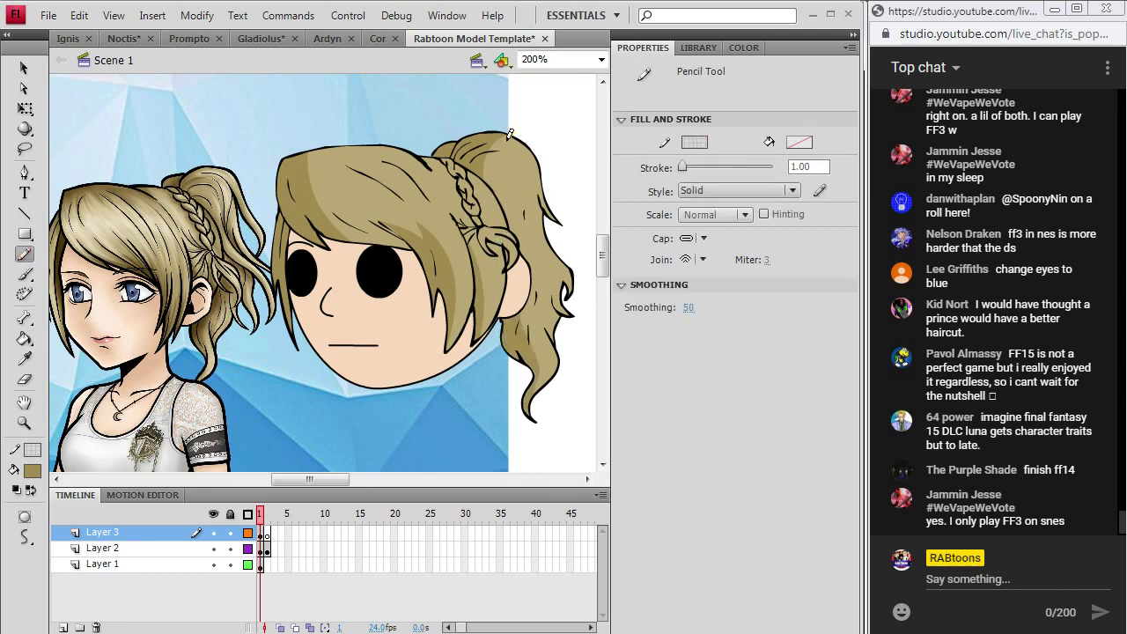
pyautogui.moveTo(509, 134)
pyautogui.mouseDown()
pyautogui.moveTo(500, 192)
pyautogui.moveTo(510, 253)
pyautogui.mouseUp()
pyautogui.click(24, 338)
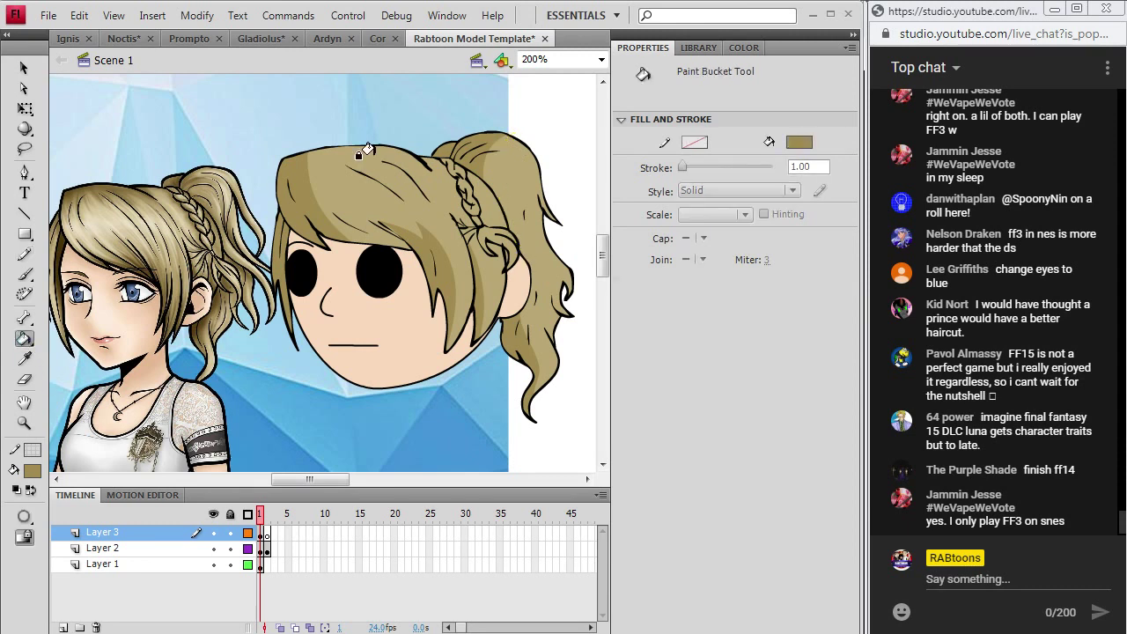
pyautogui.click(483, 173)
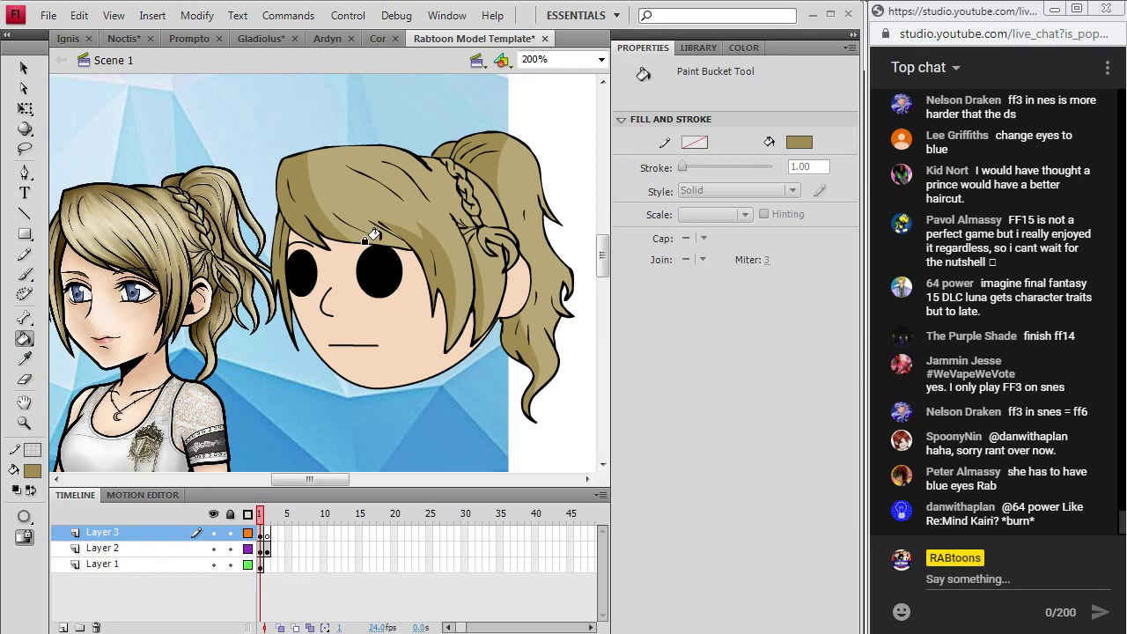
# - Sample the blue from the reference character's eye and fill both drawn eyes with it
pyautogui.press('i')
pyautogui.click(138, 292)
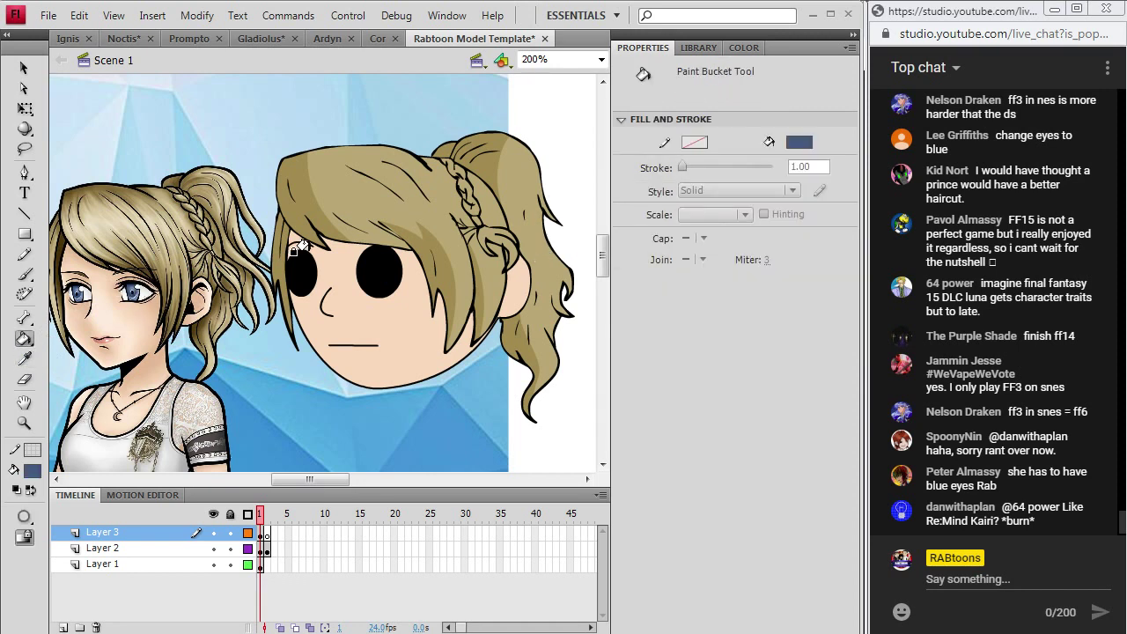
pyautogui.click(294, 269)
pyautogui.click(363, 257)
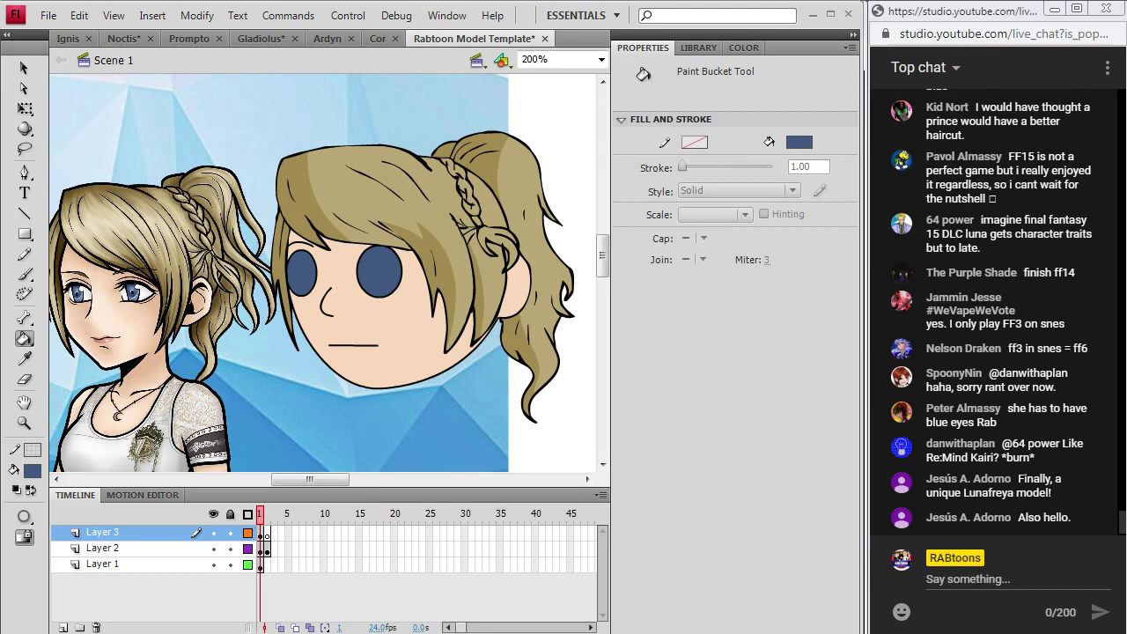
# - Pencil two curved shading boundaries down both sides of the face on Layer 2
pyautogui.press('y')
pyautogui.click(264, 548)
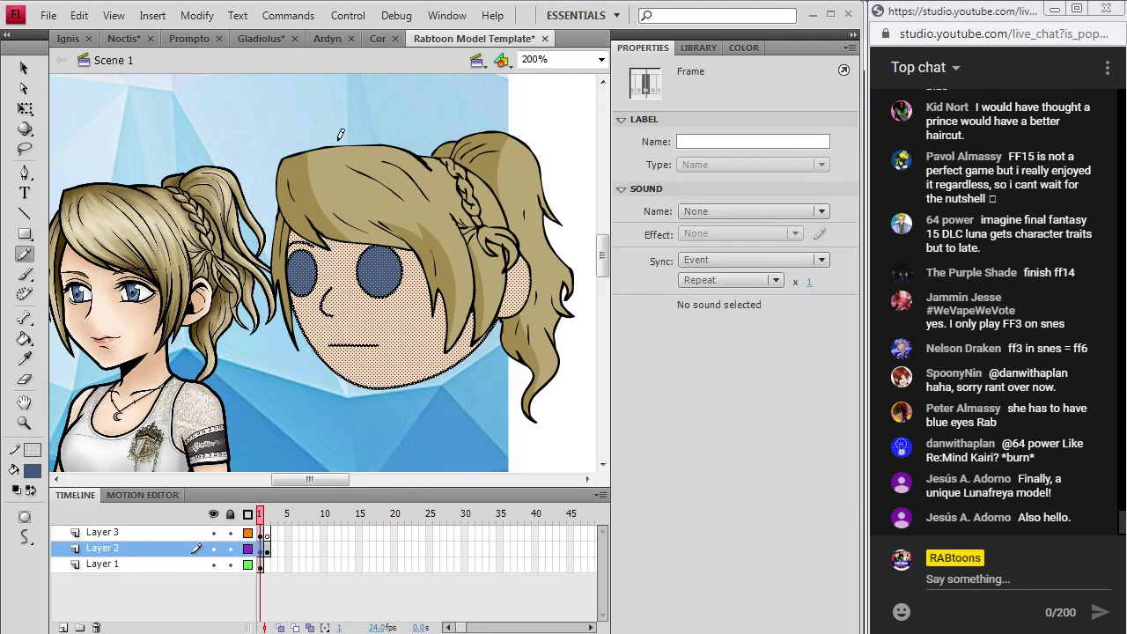
pyautogui.moveTo(341, 134)
pyautogui.mouseDown()
pyautogui.moveTo(326, 299)
pyautogui.moveTo(337, 336)
pyautogui.moveTo(396, 400)
pyautogui.mouseUp()
pyautogui.moveTo(365, 139)
pyautogui.mouseDown()
pyautogui.moveTo(421, 308)
pyautogui.moveTo(433, 271)
pyautogui.moveTo(435, 349)
pyautogui.moveTo(454, 298)
pyautogui.moveTo(459, 309)
pyautogui.moveTo(464, 368)
pyautogui.mouseUp()
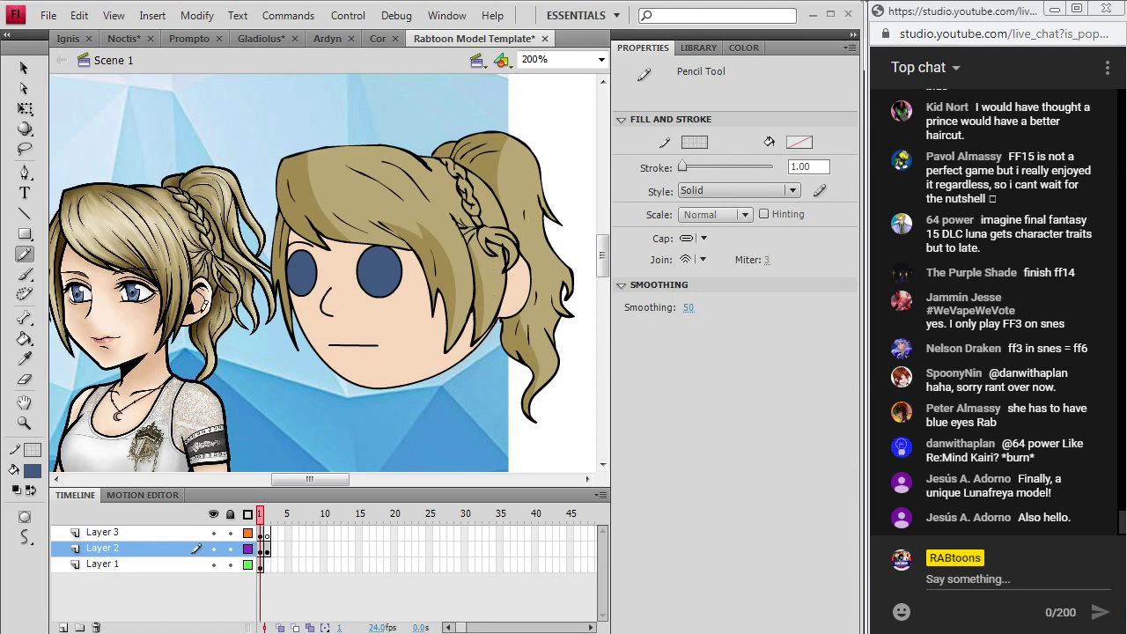
# - Sample the shaded skin tone from the reference face, darken it to RGB 224, 171, 122, and fill both shaded sides of the face
pyautogui.press('i')
pyautogui.click(78, 322)
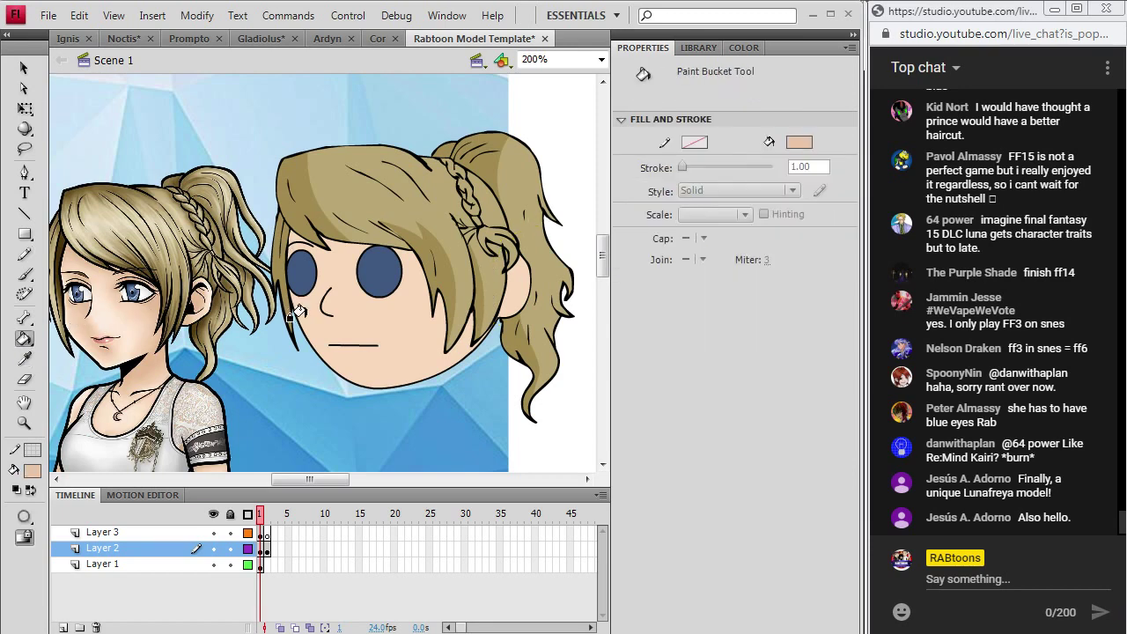
pyautogui.click(304, 307)
pyautogui.click(34, 474)
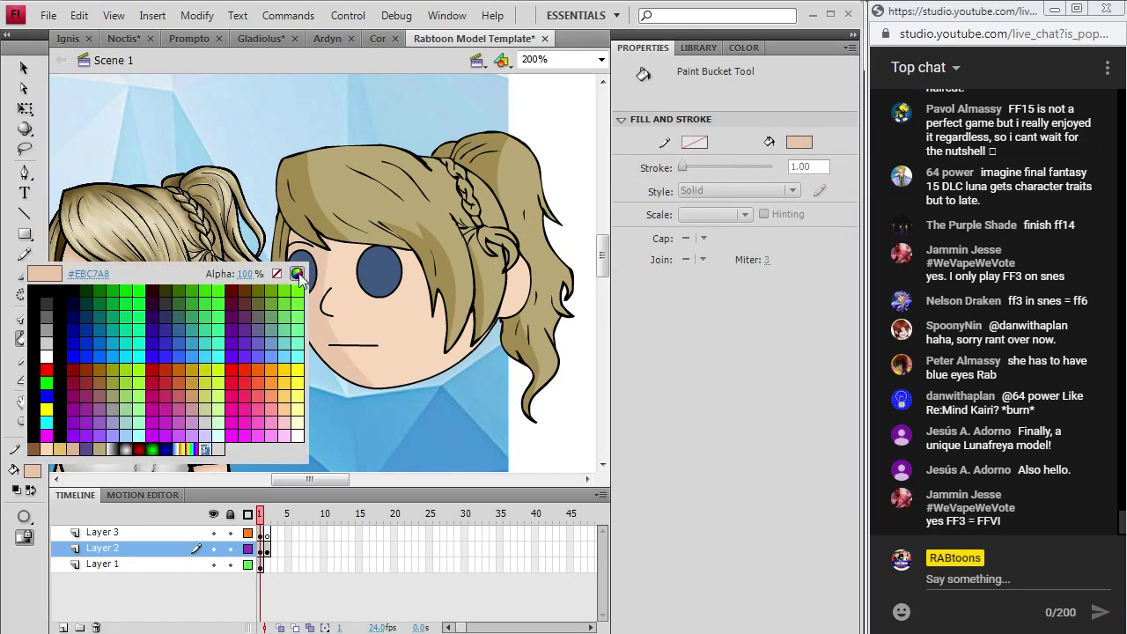
pyautogui.click(299, 271)
pyautogui.click(618, 262)
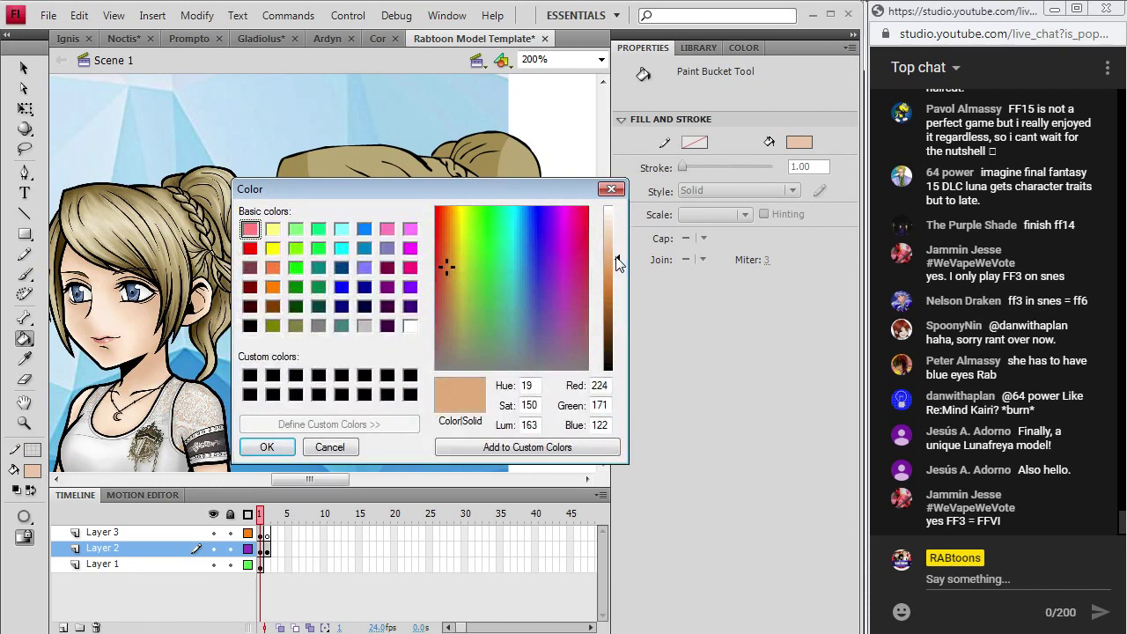
pyautogui.click(267, 447)
pyautogui.click(339, 306)
pyautogui.click(423, 277)
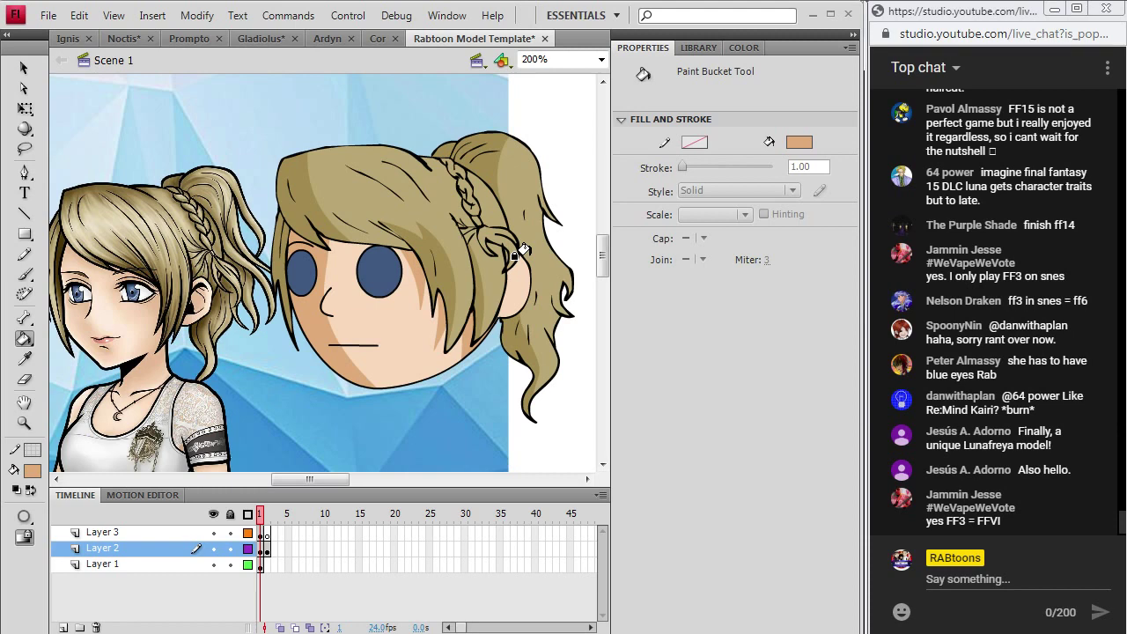
# - Set the fill colour to black and fill both of the drawn character's eyes with it
pyautogui.moveTo(309, 479); pyautogui.dragTo(300, 479)
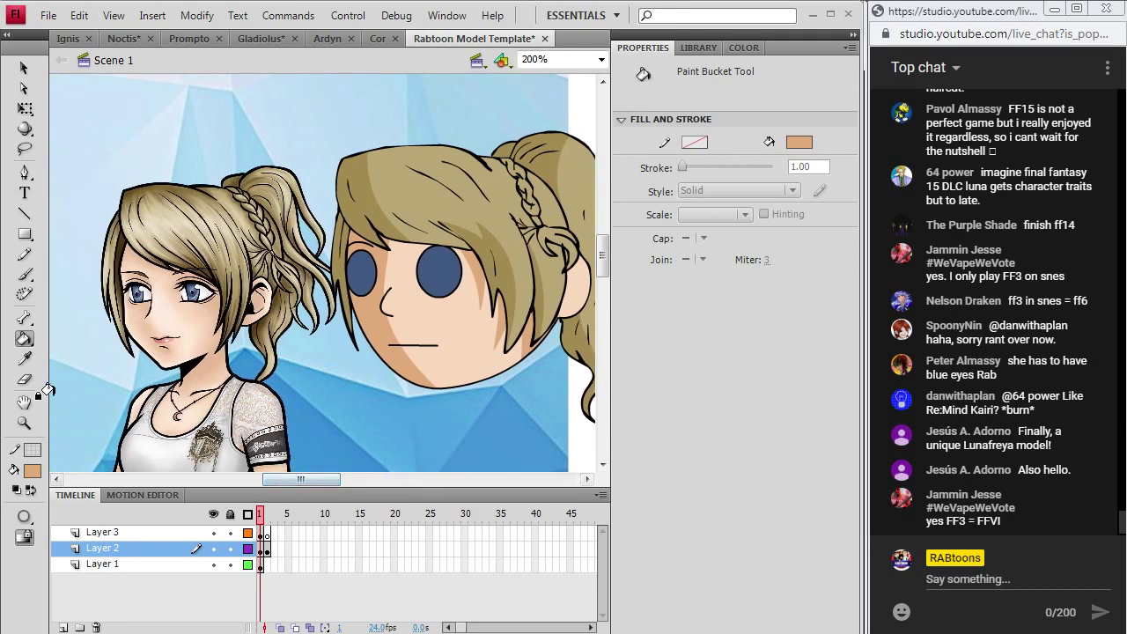
pyautogui.click(31, 469)
pyautogui.click(29, 288)
pyautogui.click(24, 273)
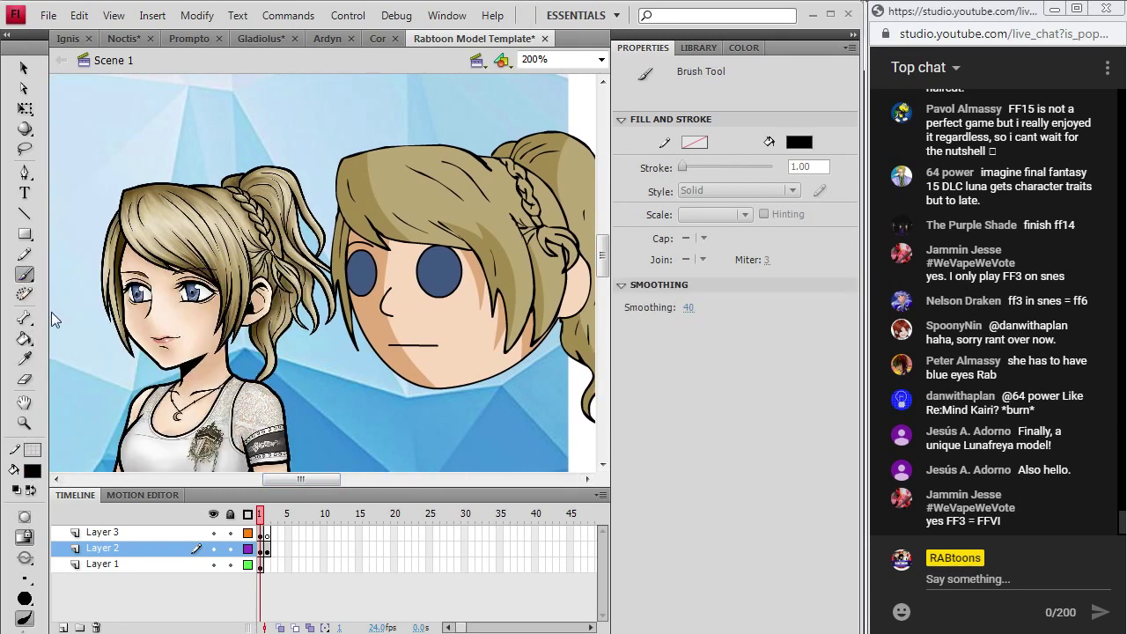
pyautogui.click(25, 338)
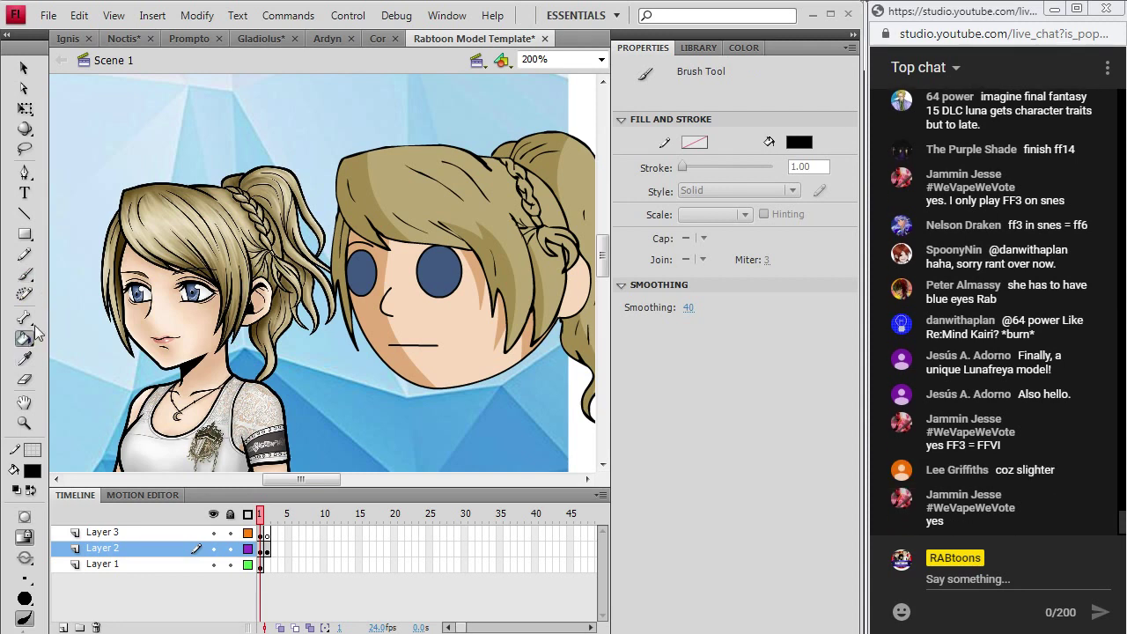
pyautogui.click(350, 264)
pyautogui.click(430, 268)
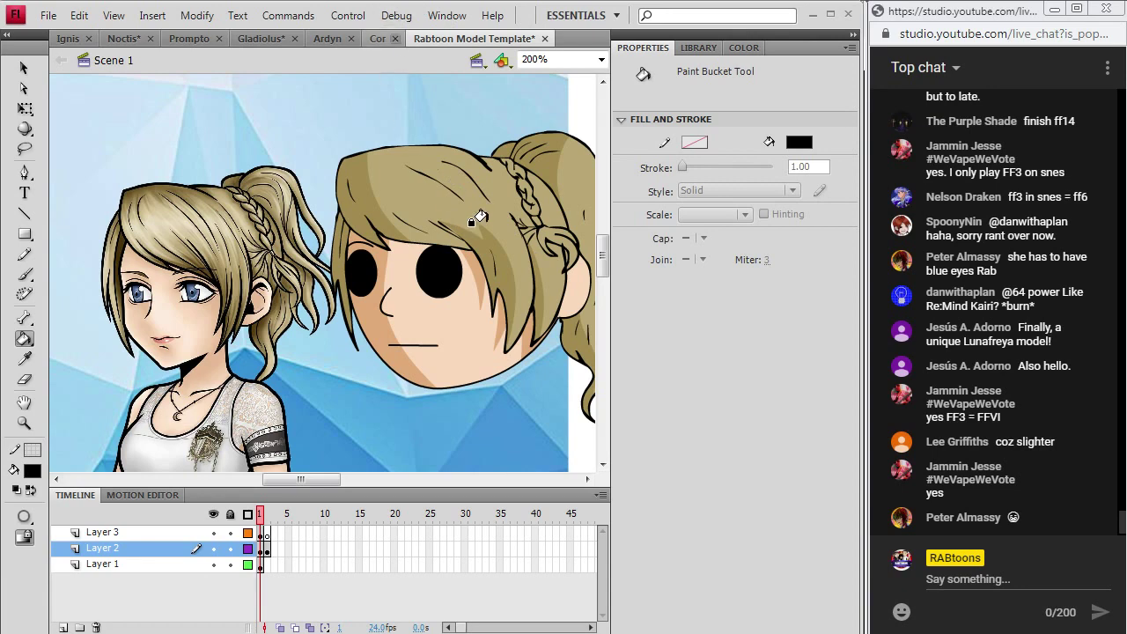
# - Save the document under the new name Luna in the FFXV folder inside Final Fantasy
pyautogui.click(48, 16)
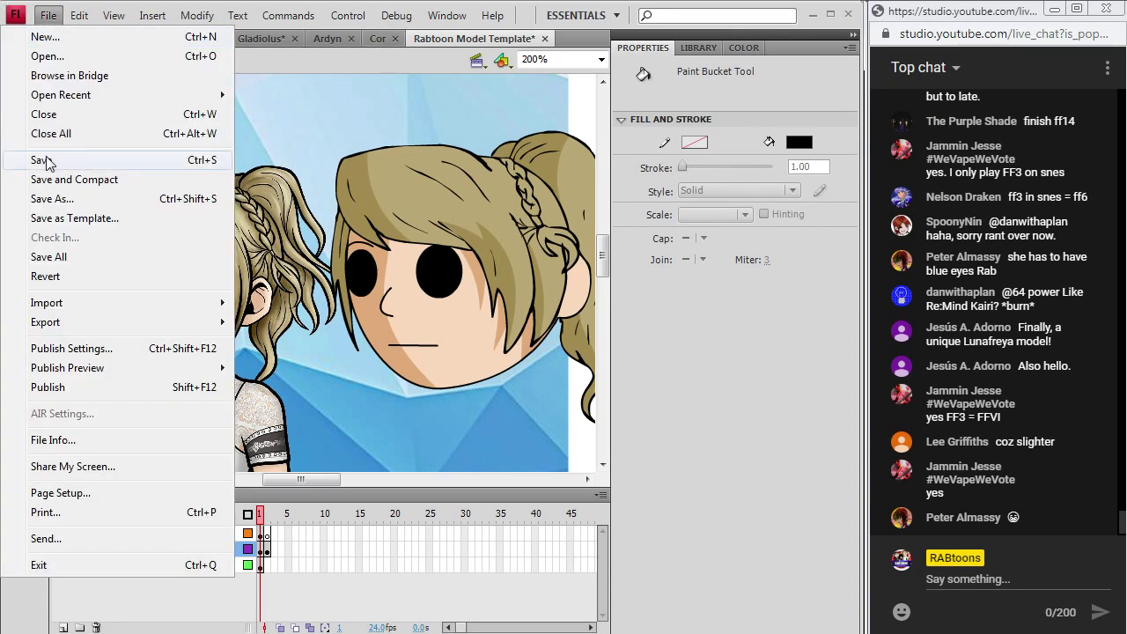
pyautogui.click(53, 199)
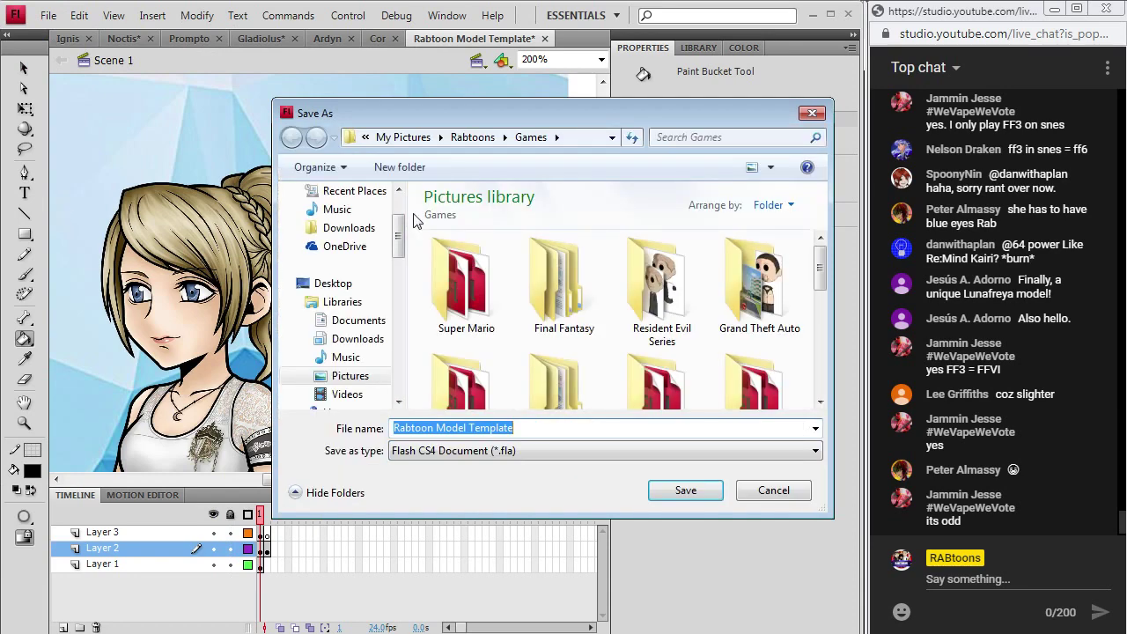
pyautogui.doubleClick(557, 295)
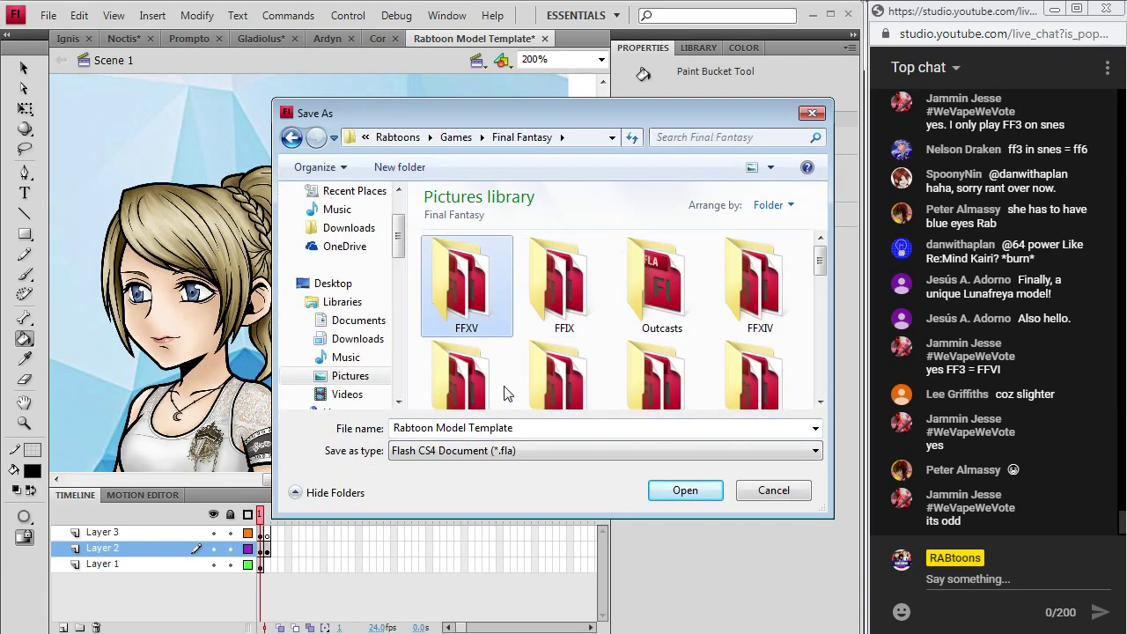
pyautogui.press('Return')
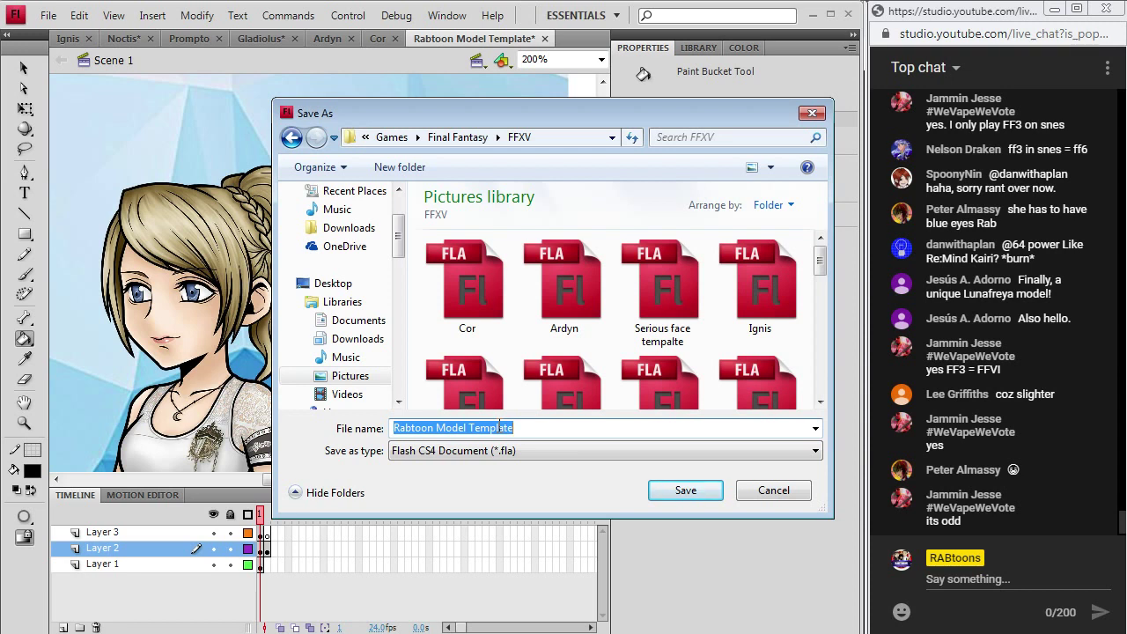
pyautogui.write('Luna')
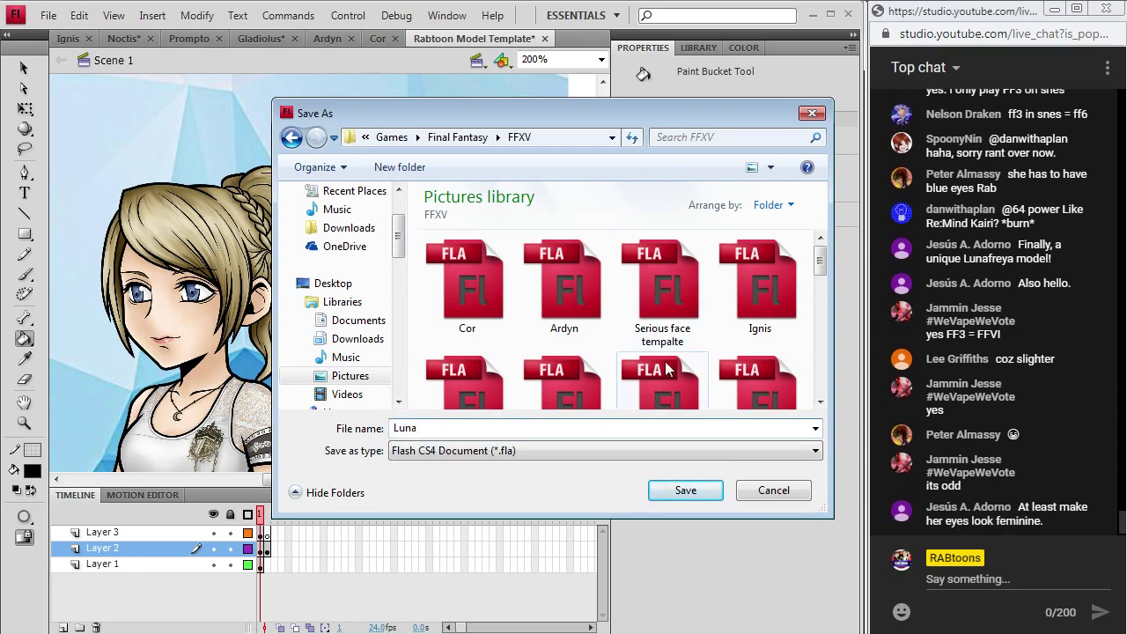
pyautogui.click(685, 492)
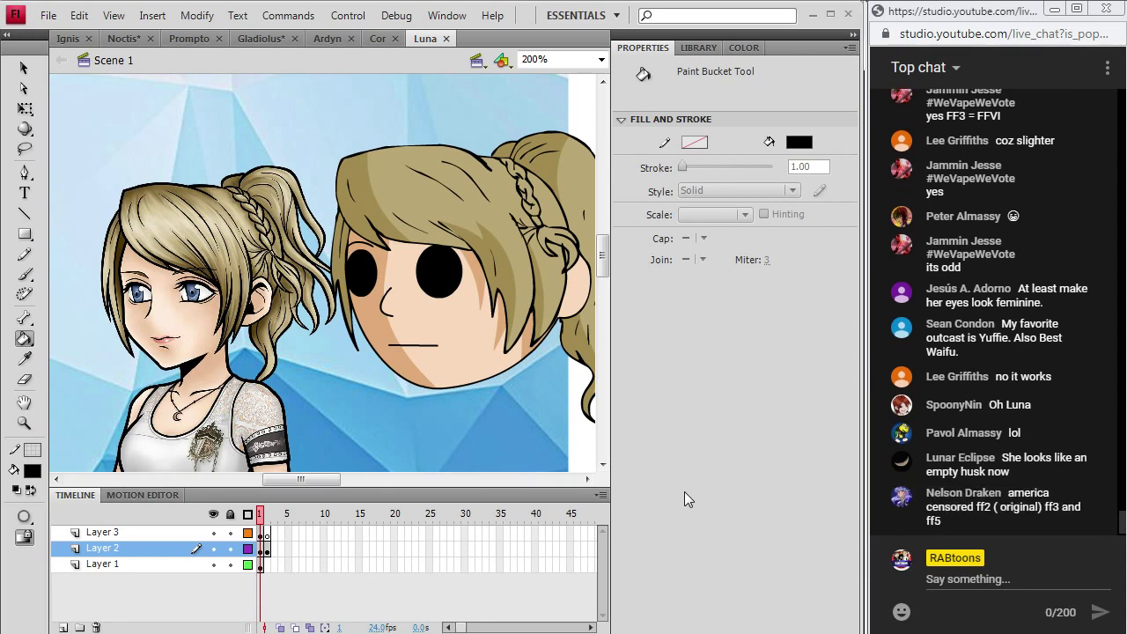
# - Move the reference picture so the character's torso sits beside the blank body outline
pyautogui.scroll(-3, 330, 411)
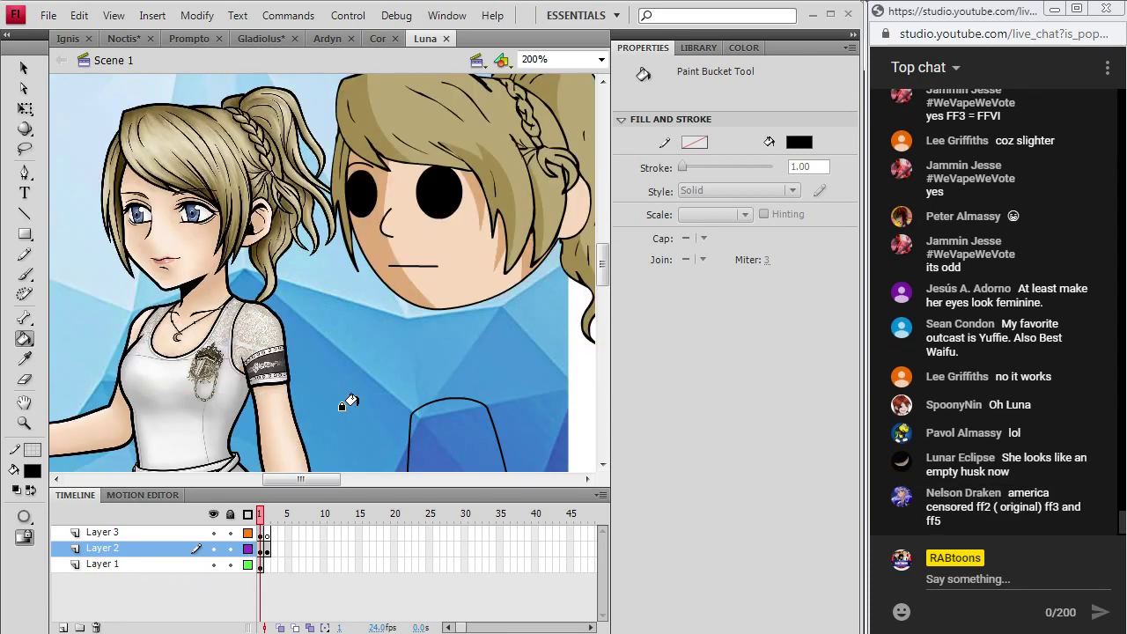
pyautogui.click(24, 68)
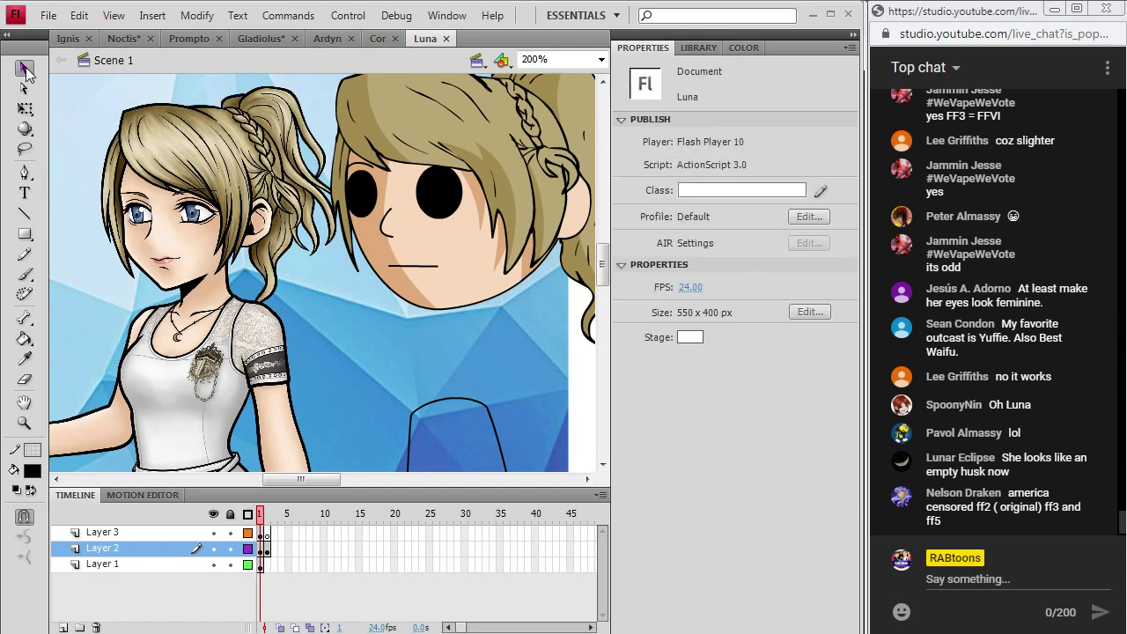
pyautogui.scroll(-6, 243, 227)
pyautogui.moveTo(238, 218); pyautogui.dragTo(259, 241)
pyautogui.scroll(-6, 259, 240)
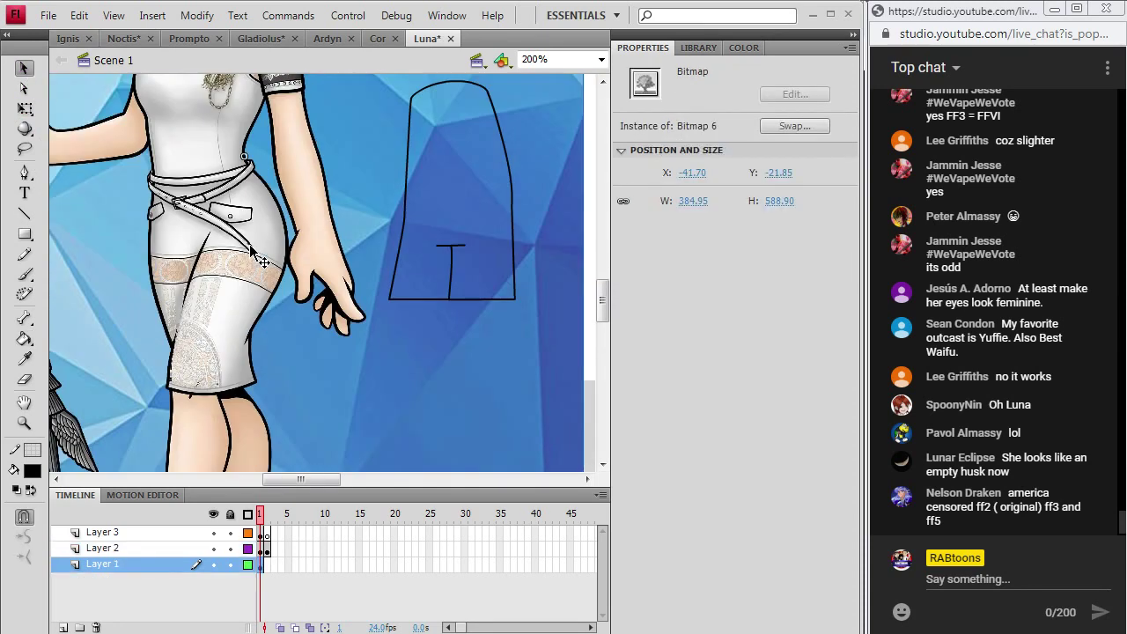
pyautogui.scroll(3, 262, 352)
pyautogui.moveTo(259, 348); pyautogui.dragTo(303, 435)
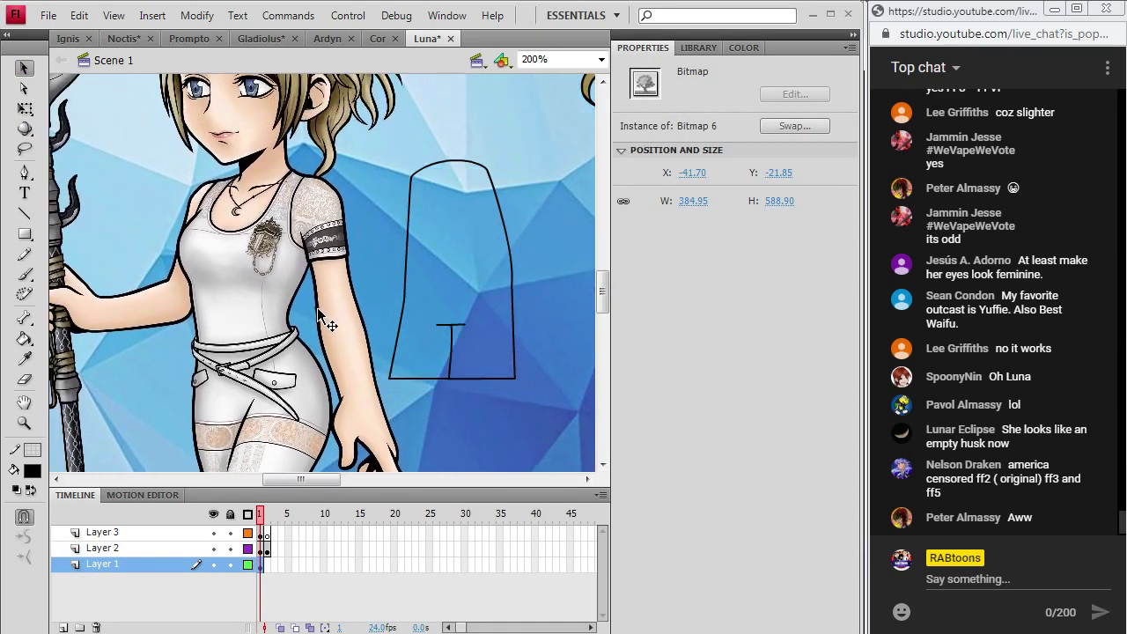
# - Remove the second frame from Layers 2 and 3, leaving frame 1 as the working frame
pyautogui.click(267, 534)
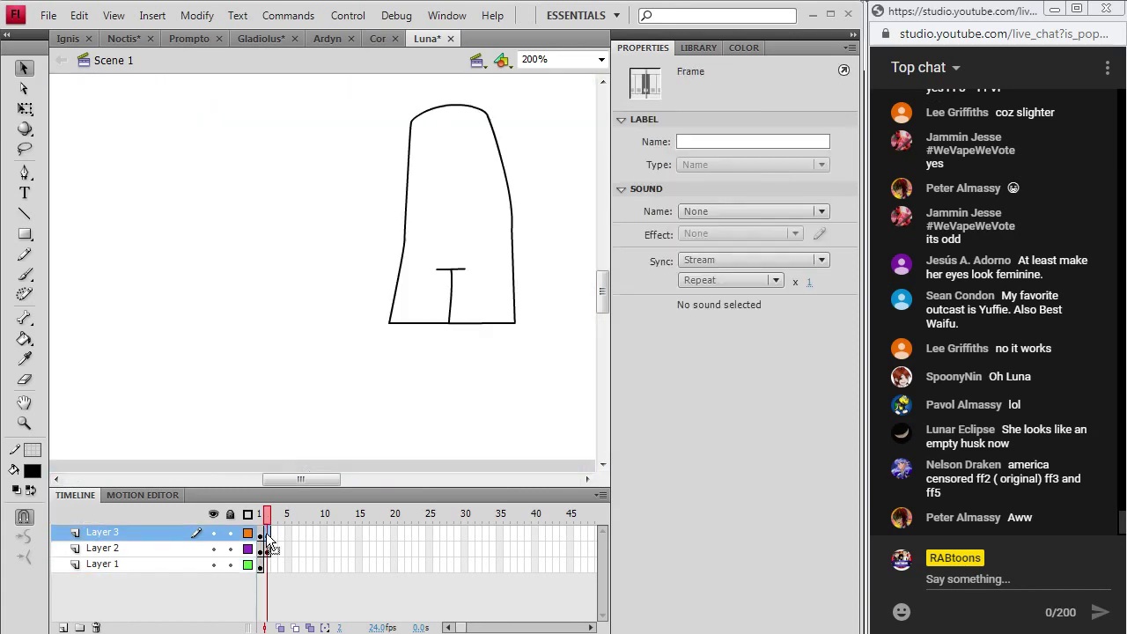
pyautogui.click(260, 534)
pyautogui.click(268, 534)
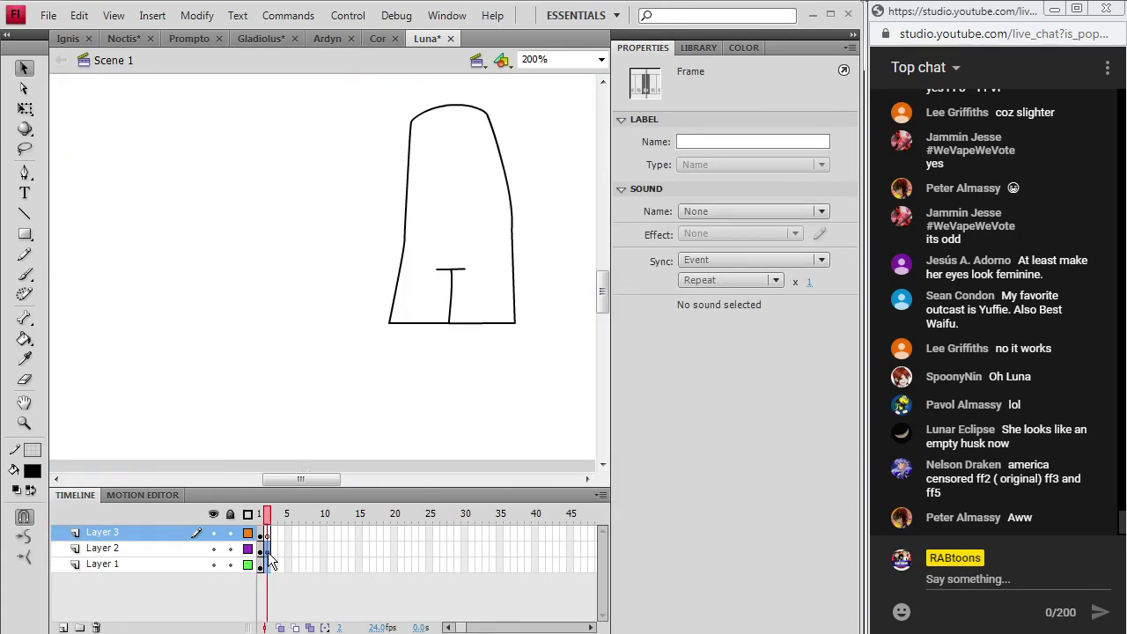
pyautogui.rightClick(268, 533)
pyautogui.click(335, 162)
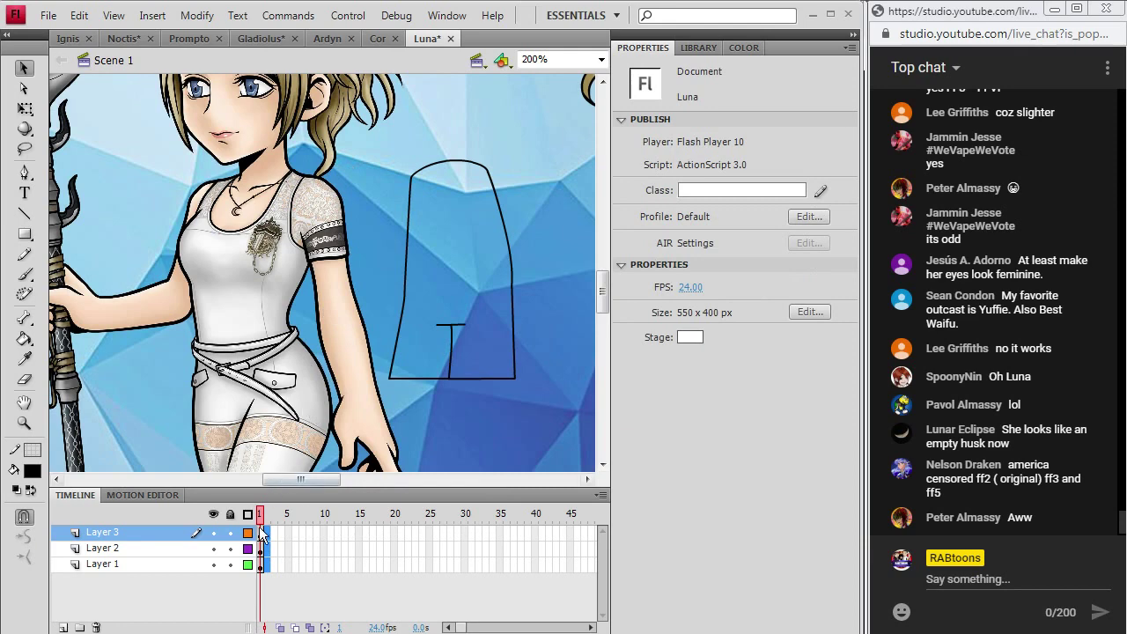
pyautogui.click(259, 532)
# - Insert a new layer directly above Layer 2
pyautogui.scroll(4, 283, 435)
pyautogui.scroll(-2, 282, 434)
pyautogui.click(283, 434)
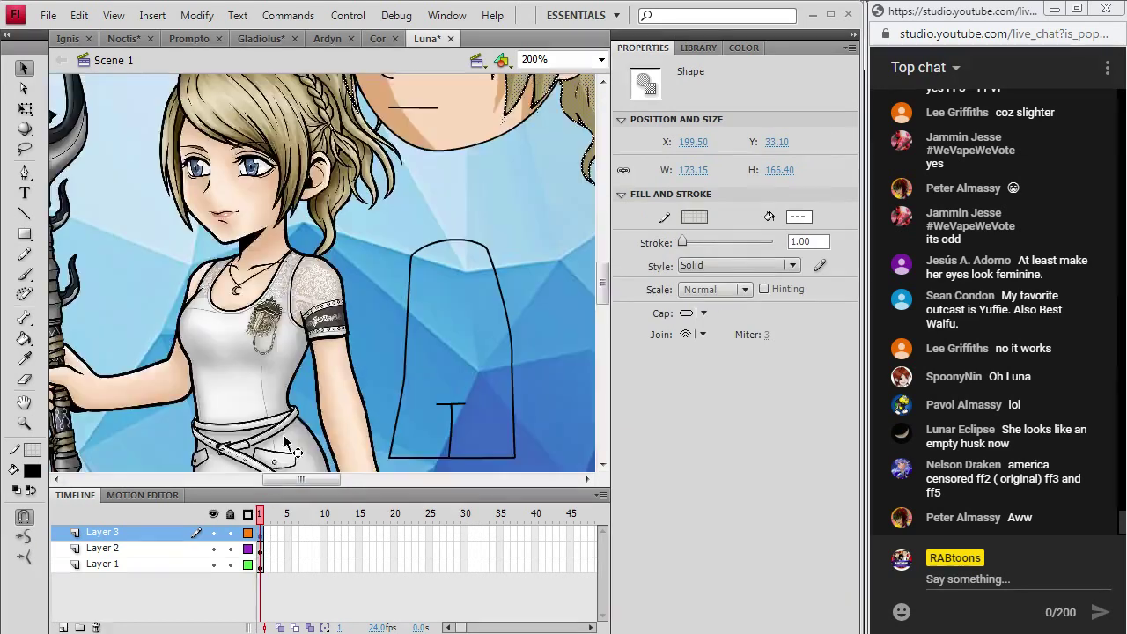
pyautogui.click(262, 550)
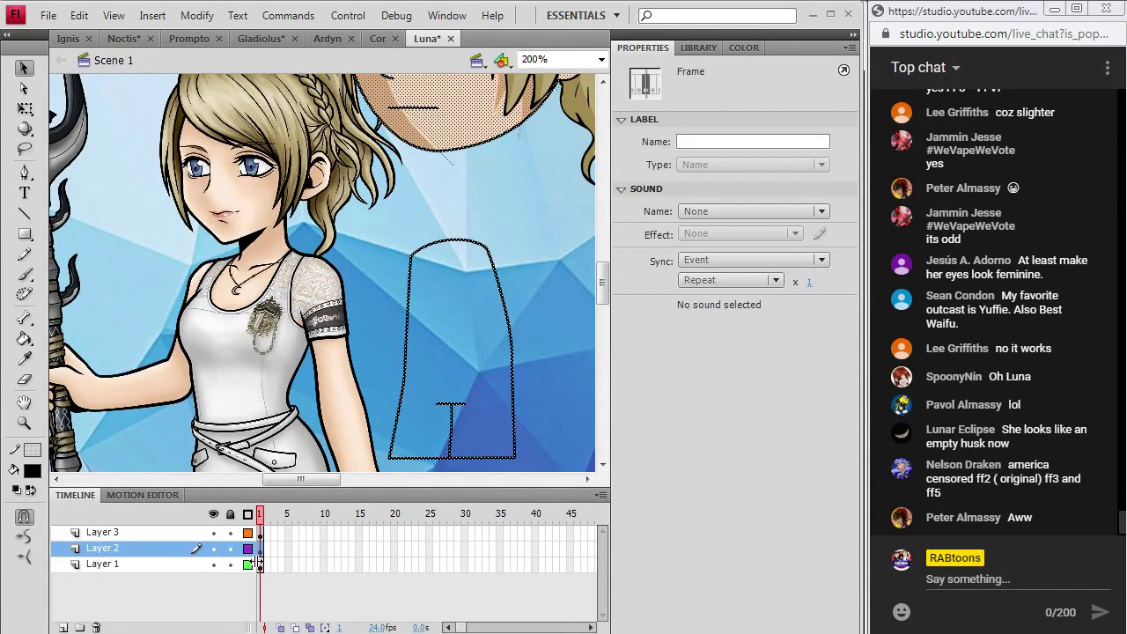
pyautogui.click(157, 15)
pyautogui.moveTo(132, 128)
pyautogui.click(216, 129)
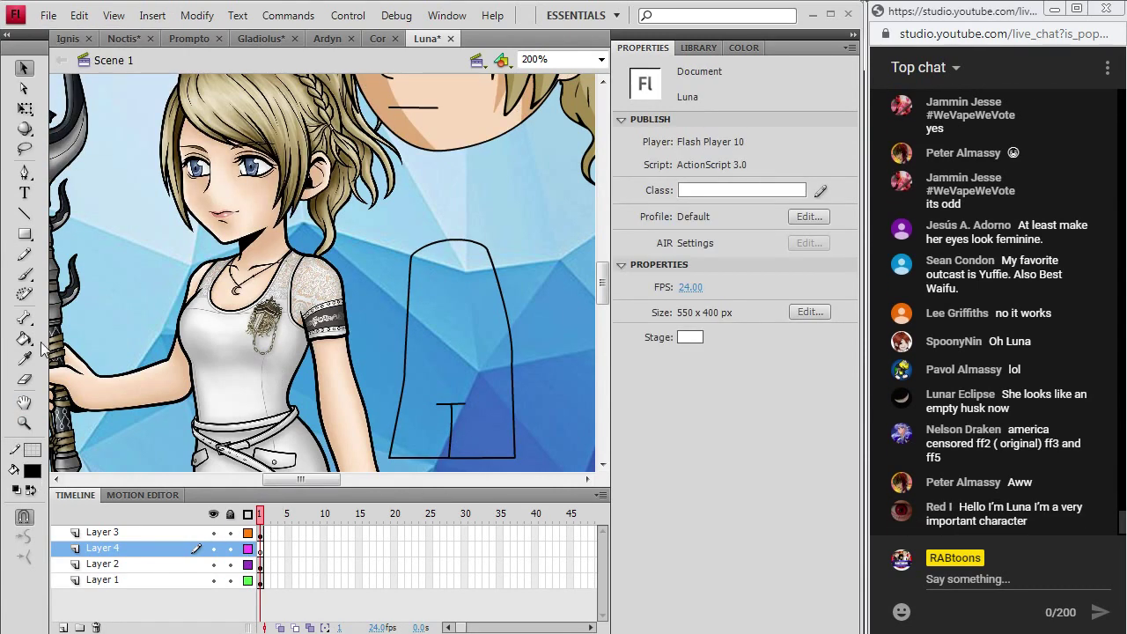
# - Brush the top's scooped neckline, shoulder straps and armholes in black over the body outline on Layer 4
pyautogui.click(33, 471)
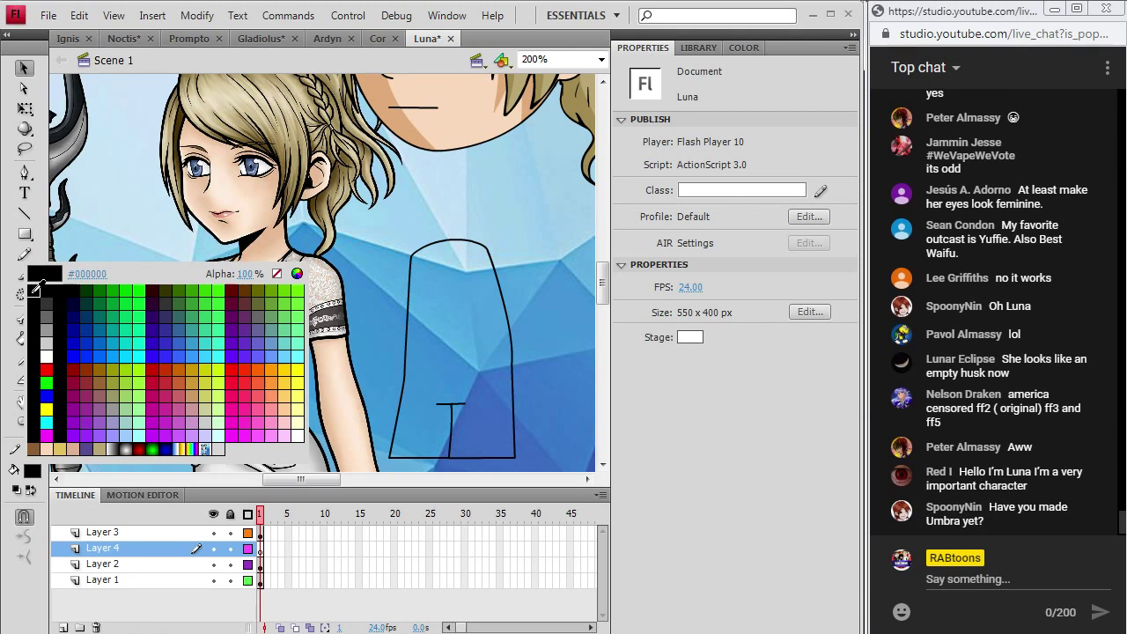
pyautogui.click(37, 280)
pyautogui.click(28, 278)
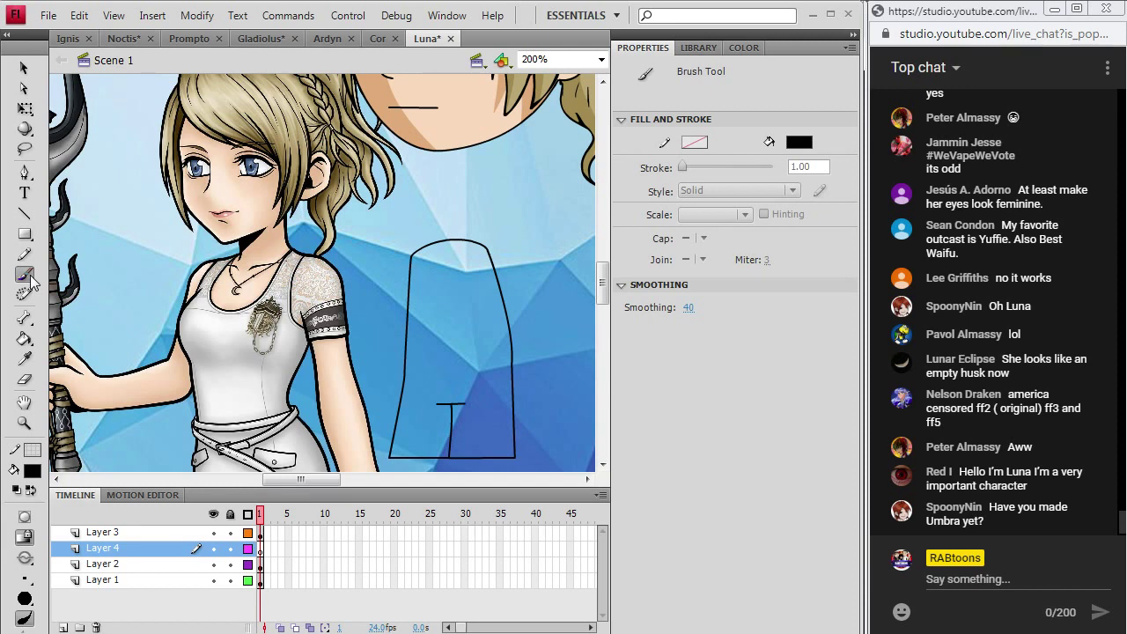
pyautogui.click(260, 549)
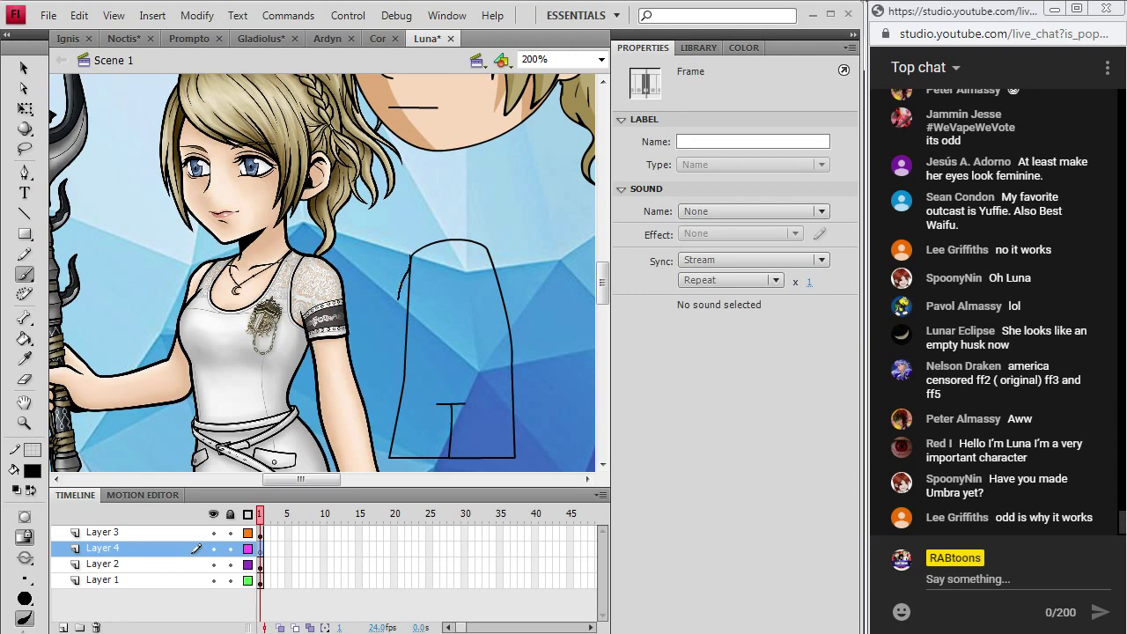
pyautogui.press('b')
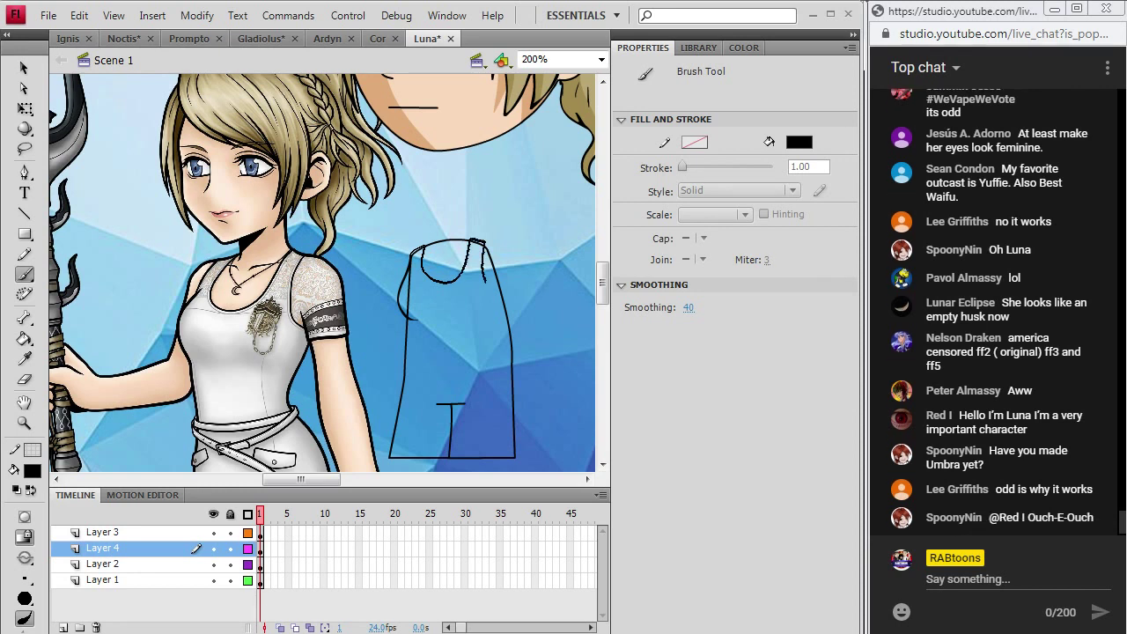
pyautogui.moveTo(421, 248); pyautogui.dragTo(500, 246)
# - Brush the seam across the chest and the badge with its hanging chain beside the neckline
pyautogui.moveTo(454, 284); pyautogui.dragTo(460, 282)
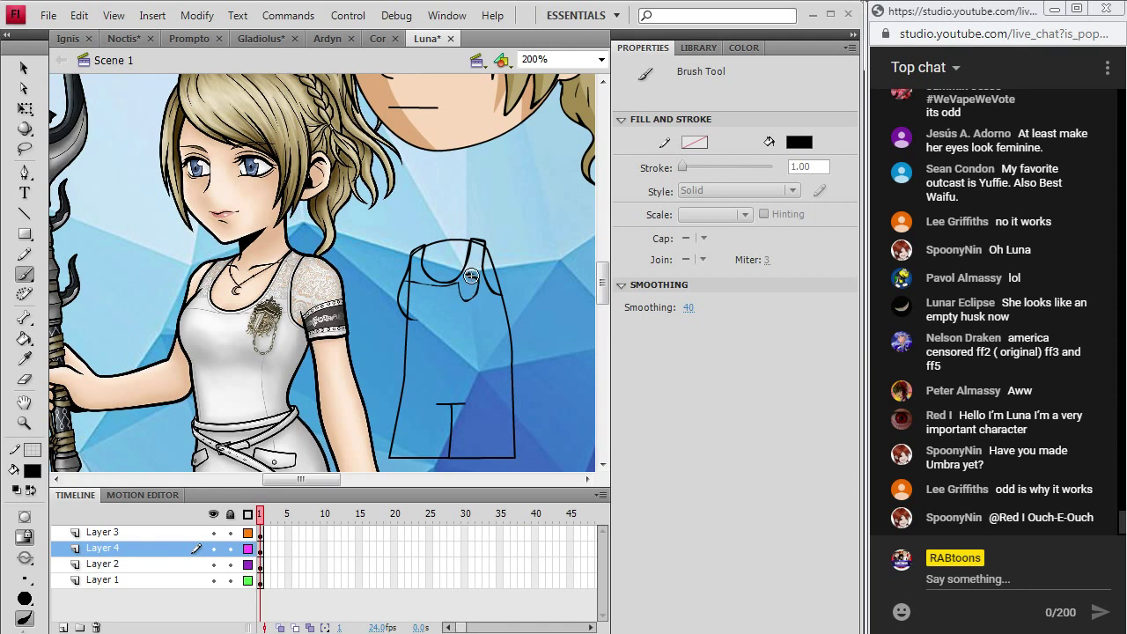
pyautogui.moveTo(469, 274)
pyautogui.mouseDown()
pyautogui.moveTo(461, 294)
pyautogui.moveTo(469, 275)
pyautogui.mouseUp()
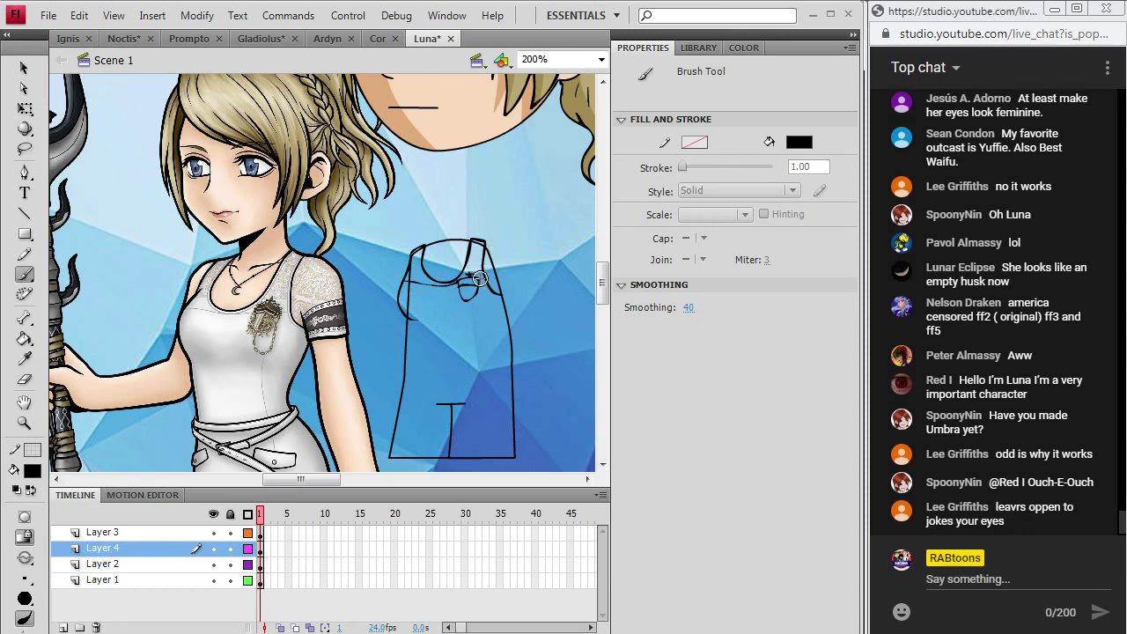
pyautogui.moveTo(460, 293); pyautogui.dragTo(461, 306)
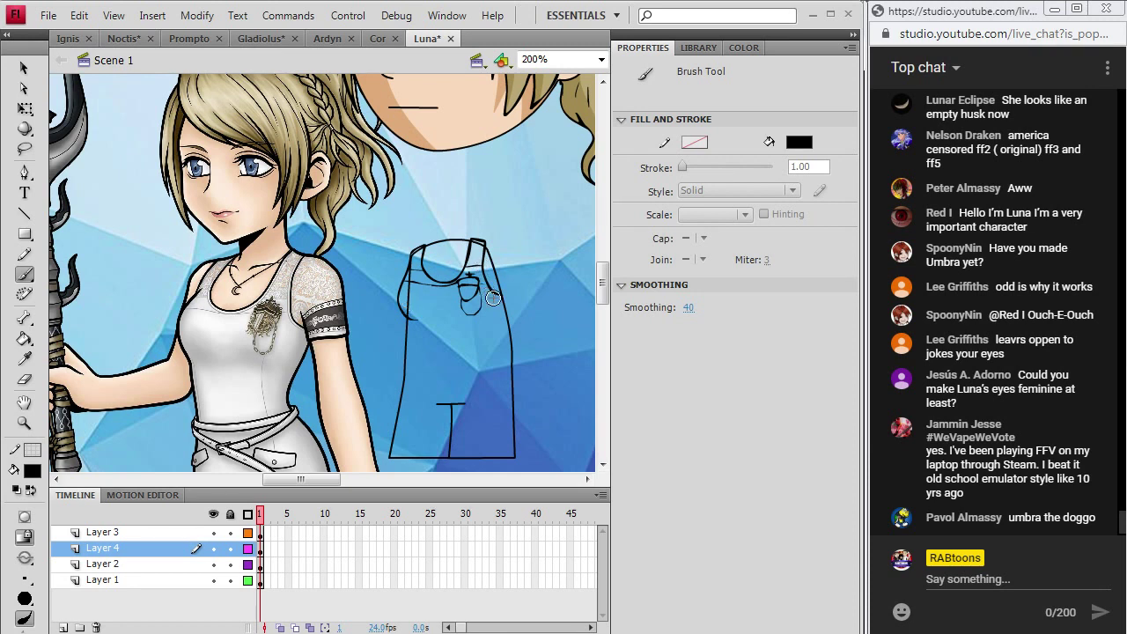
# - Brush the crossed belt with its hanging end around the waist and contour the torso's sides
pyautogui.scroll(-3, 434, 265)
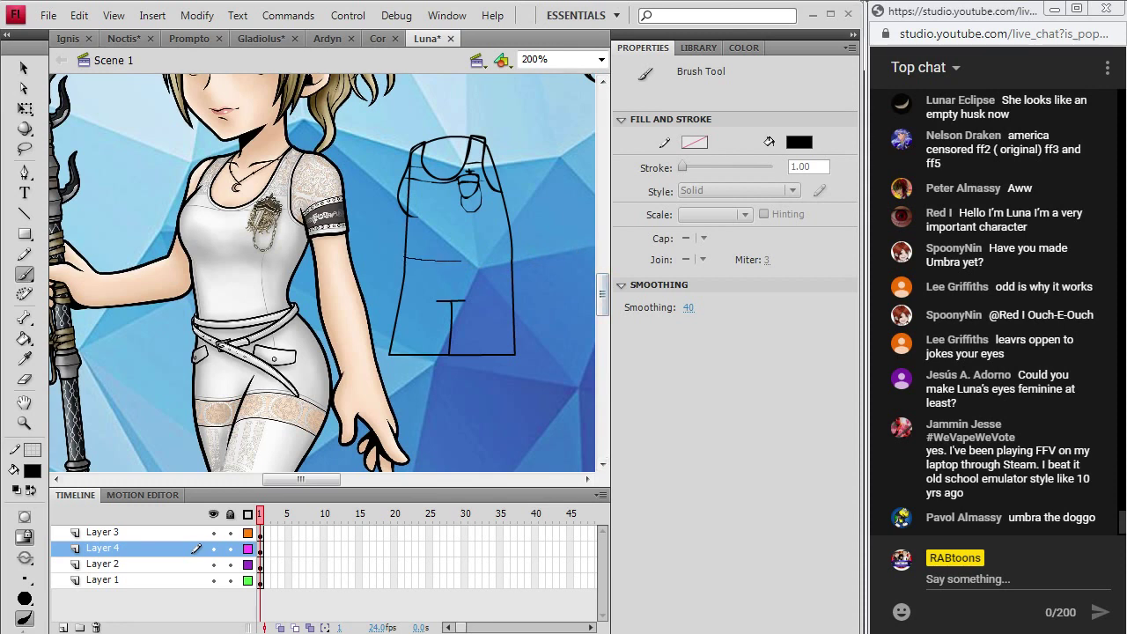
pyautogui.moveTo(518, 257); pyautogui.dragTo(516, 257)
pyautogui.hotkey('ctrl', 'z')
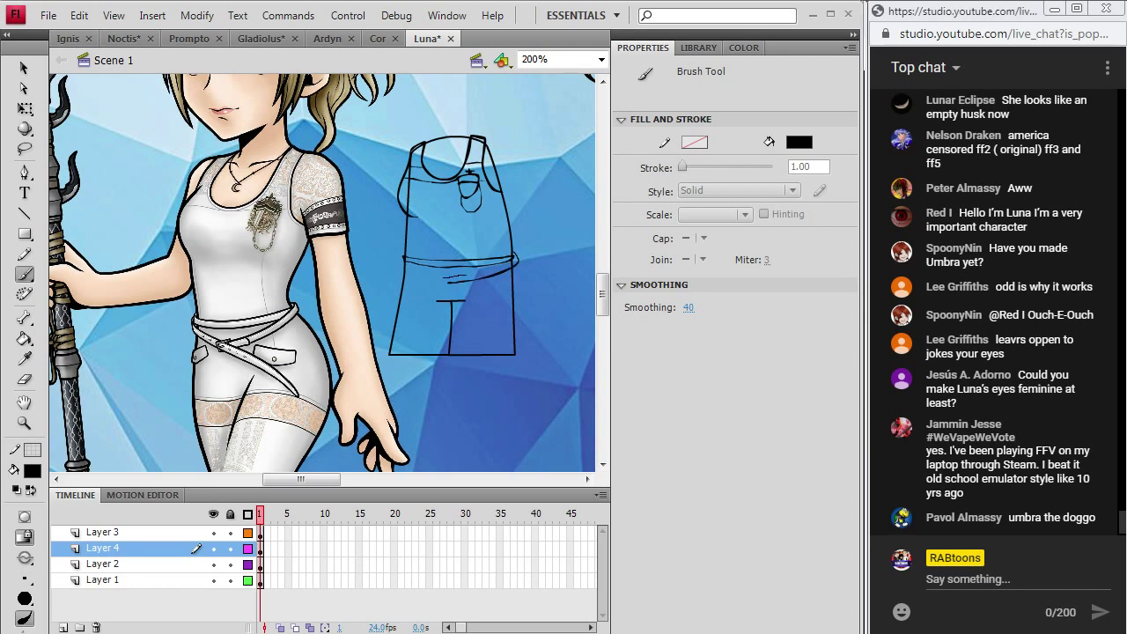
pyautogui.moveTo(447, 278); pyautogui.dragTo(511, 263)
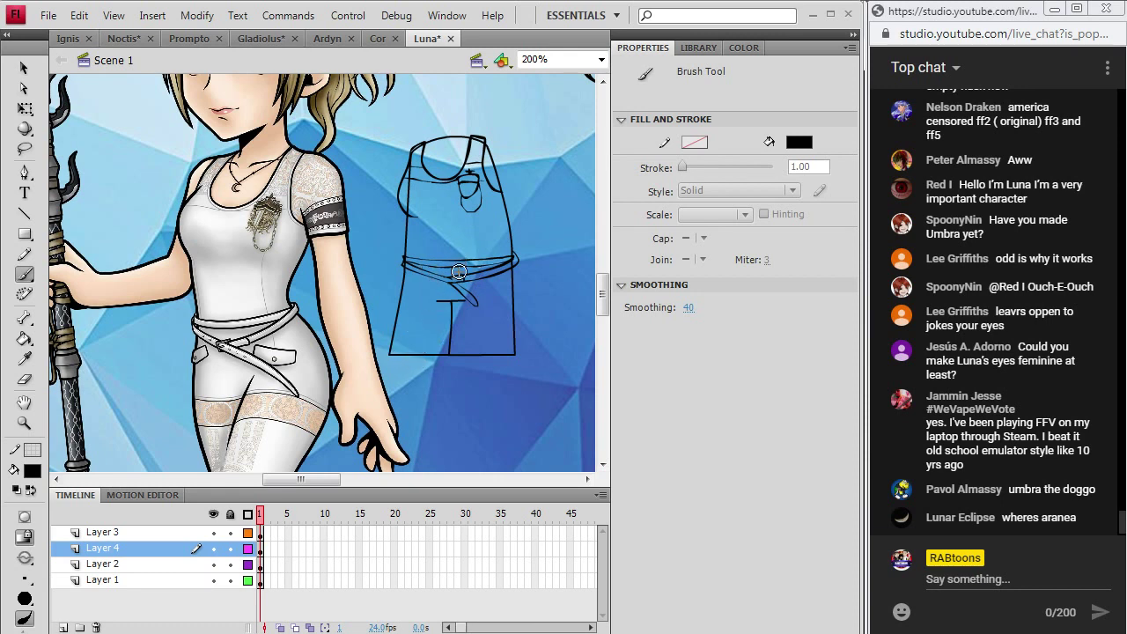
pyautogui.moveTo(458, 273)
pyautogui.mouseDown()
pyautogui.moveTo(467, 284)
pyautogui.moveTo(455, 283)
pyautogui.mouseUp()
pyautogui.hotkey('ctrl', 'z')
pyautogui.moveTo(405, 238); pyautogui.dragTo(402, 158)
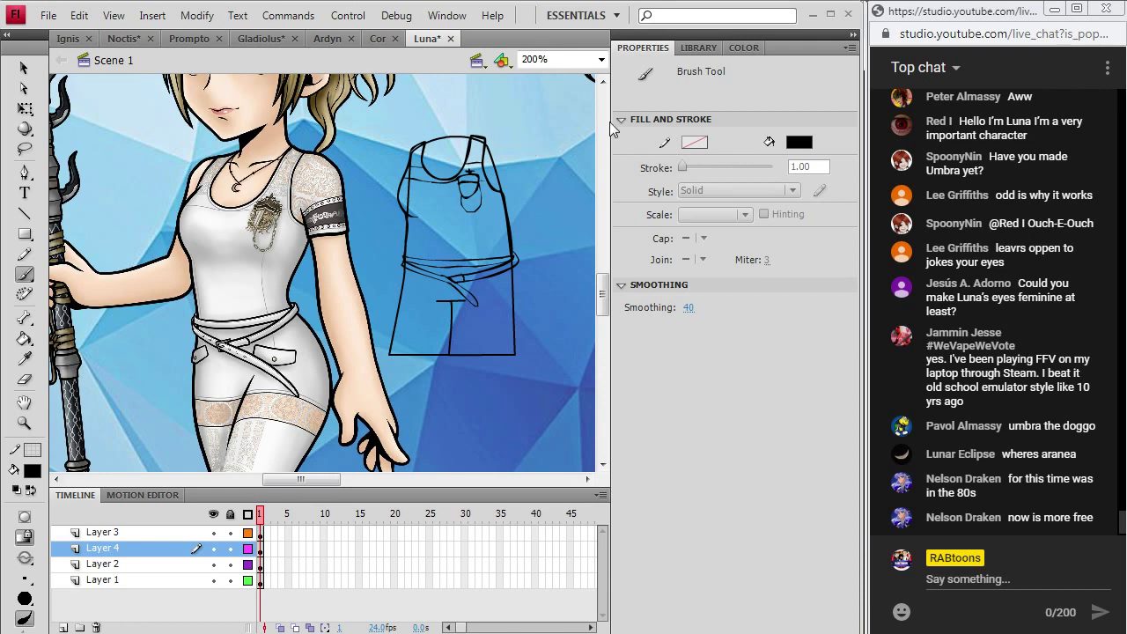
# - Brush the two hip pockets below the belt and the curved band lines across the upper legs on Layer 4
pyautogui.moveTo(603, 292)
pyautogui.mouseDown()
pyautogui.moveTo(609, 322)
pyautogui.moveTo(608, 304)
pyautogui.mouseUp()
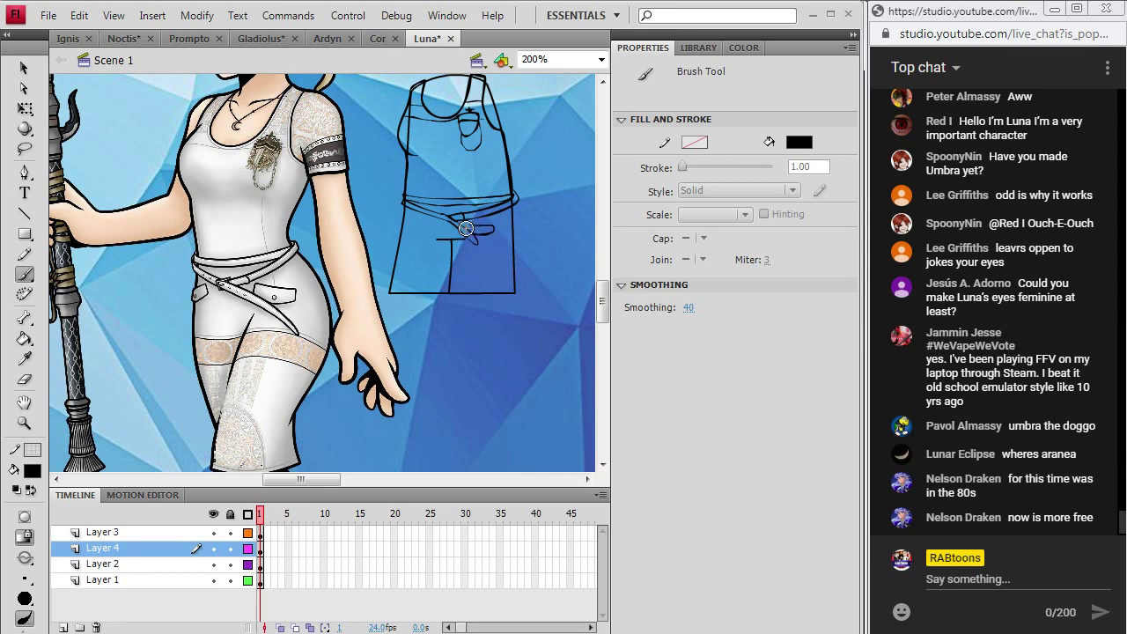
pyautogui.moveTo(473, 228)
pyautogui.mouseDown()
pyautogui.moveTo(494, 229)
pyautogui.moveTo(480, 234)
pyautogui.mouseUp()
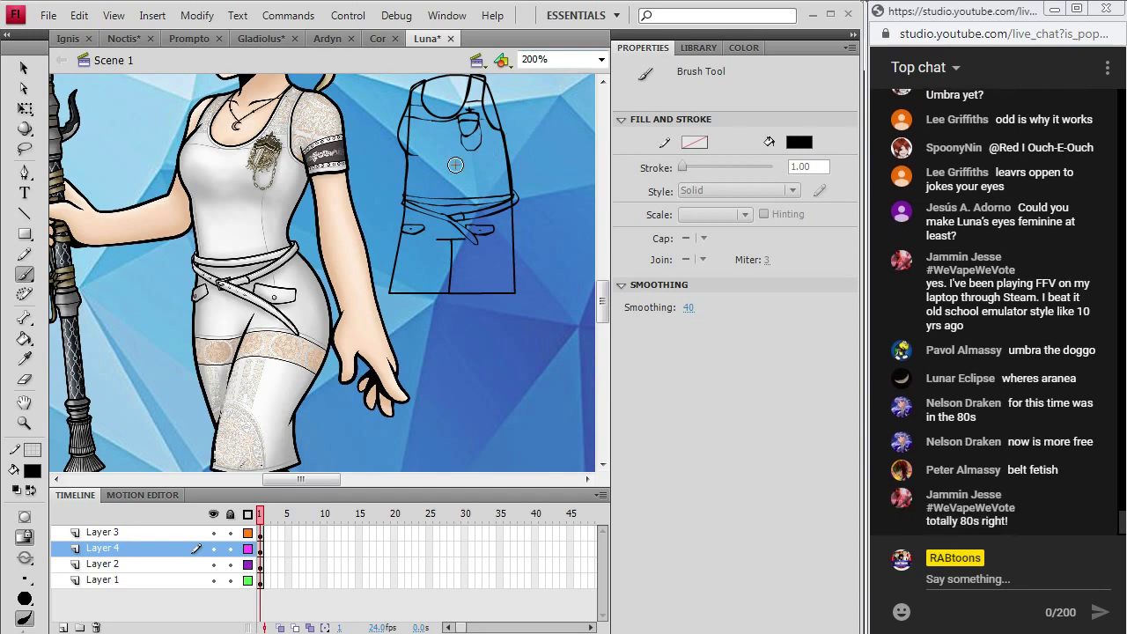
pyautogui.moveTo(602, 304)
pyautogui.mouseDown()
pyautogui.moveTo(605, 340)
pyautogui.moveTo(604, 297)
pyautogui.mouseUp()
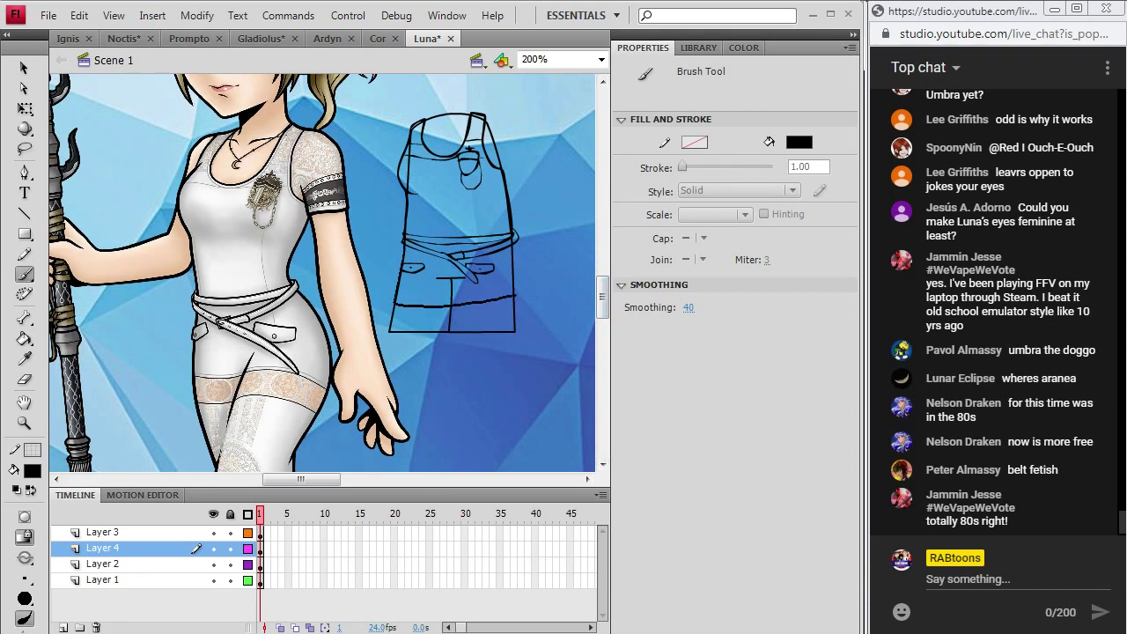
pyautogui.hotkey('ctrl', 'z')
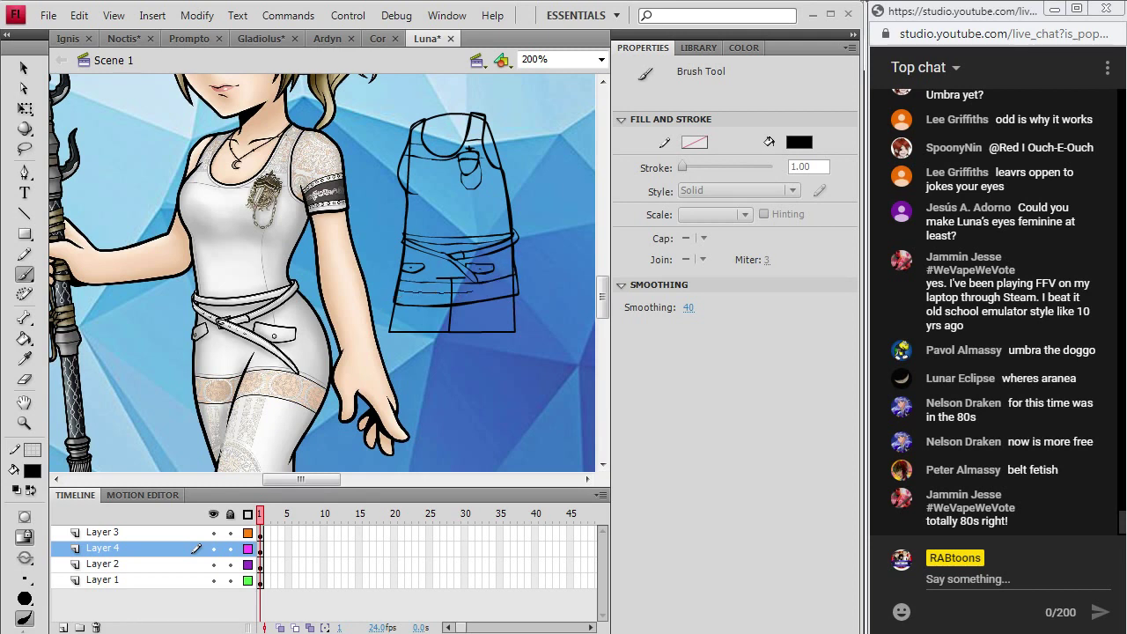
# - Brush a vertical seam down the front of the top from the badge chain to the belt
pyautogui.moveTo(604, 302)
pyautogui.mouseDown()
pyautogui.moveTo(604, 327)
pyautogui.moveTo(622, 270)
pyautogui.moveTo(601, 264)
pyautogui.mouseUp()
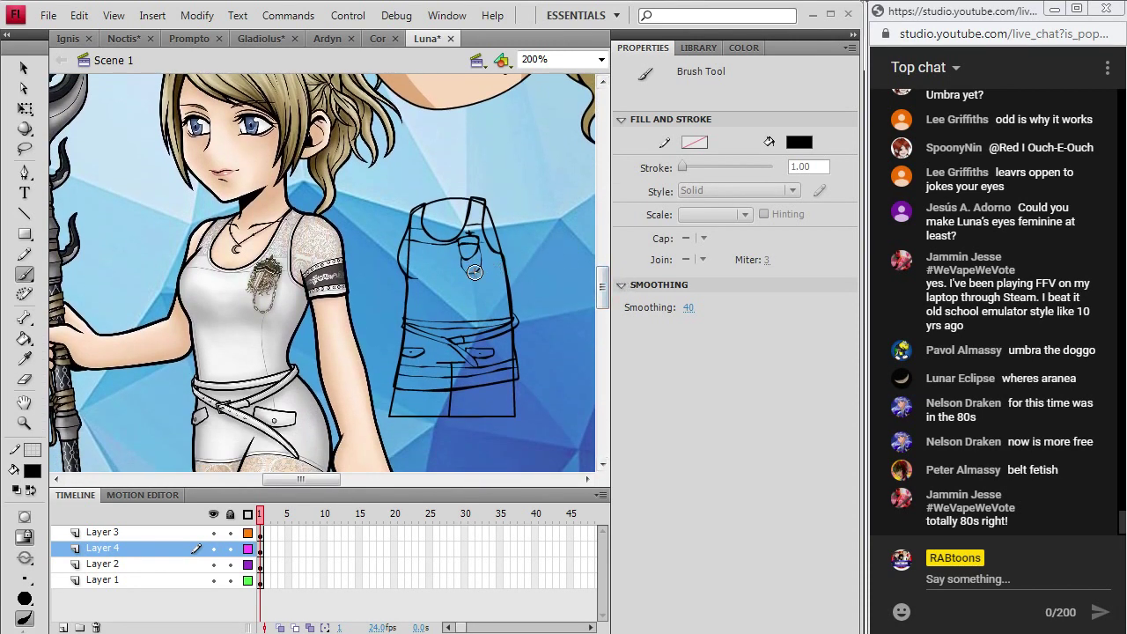
pyautogui.moveTo(468, 270); pyautogui.dragTo(477, 303)
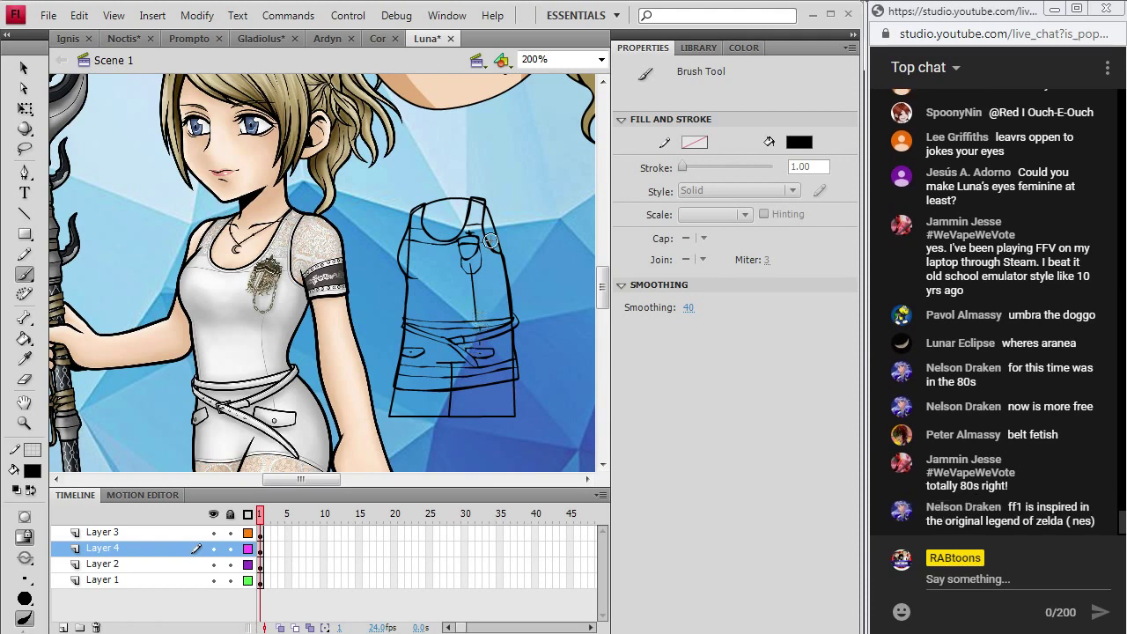
# - Shift the reference picture on Layer 1 upward so its lower legs and sandals sit beside the body drawing
pyautogui.moveTo(603, 291)
pyautogui.mouseDown()
pyautogui.moveTo(604, 252)
pyautogui.moveTo(606, 333)
pyautogui.moveTo(604, 290)
pyautogui.mouseUp()
pyautogui.press('v')
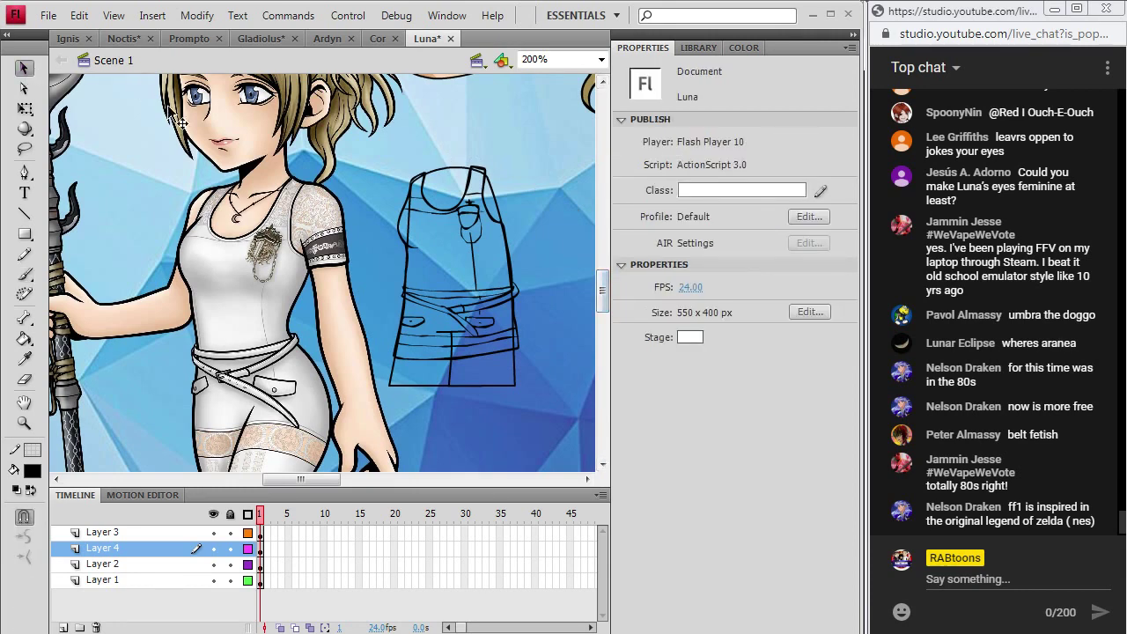
pyautogui.click(173, 117)
pyautogui.scroll(-10, 173, 117)
pyautogui.click(26, 274)
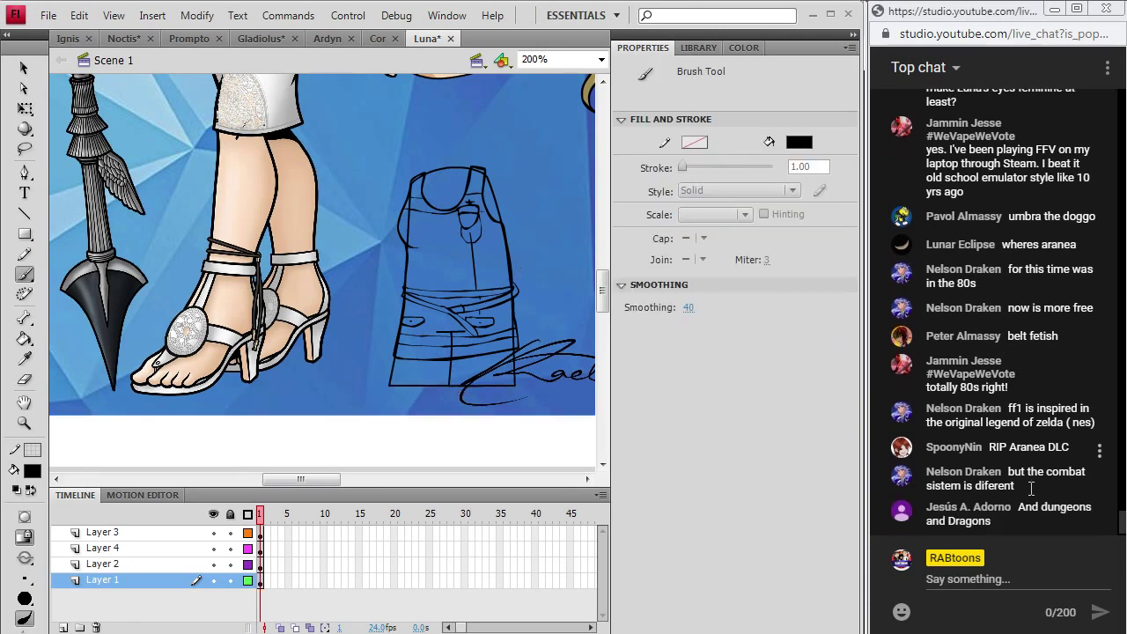
# - Brush the curved trouser cuffs across the bottoms of both legs on Layer 4, checking the shapes on each layer
pyautogui.click(259, 565)
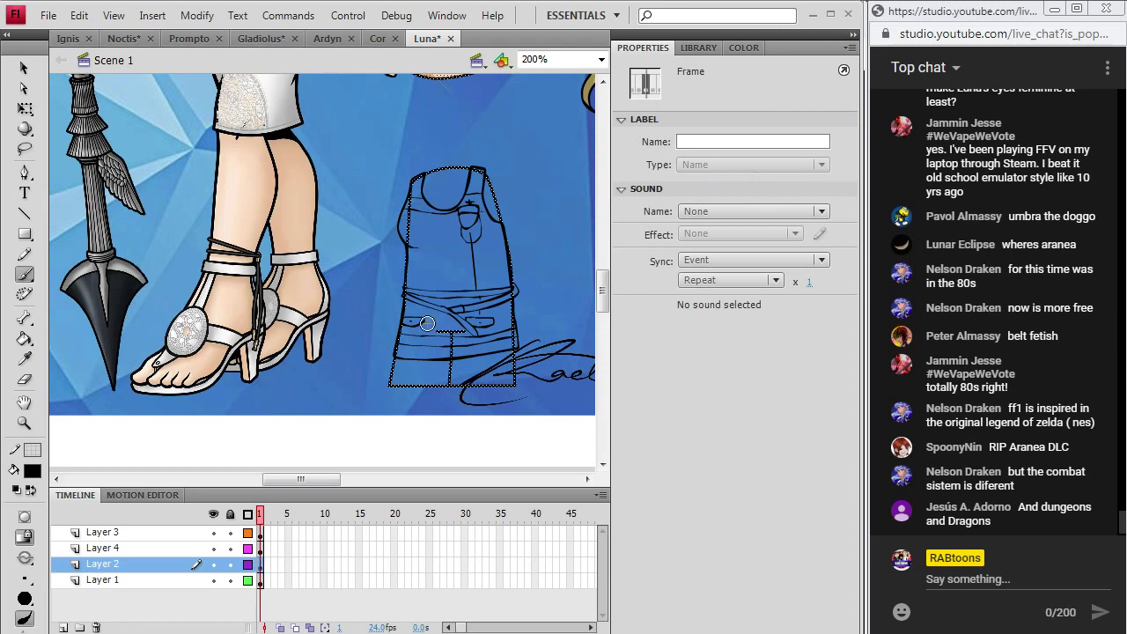
pyautogui.click(260, 549)
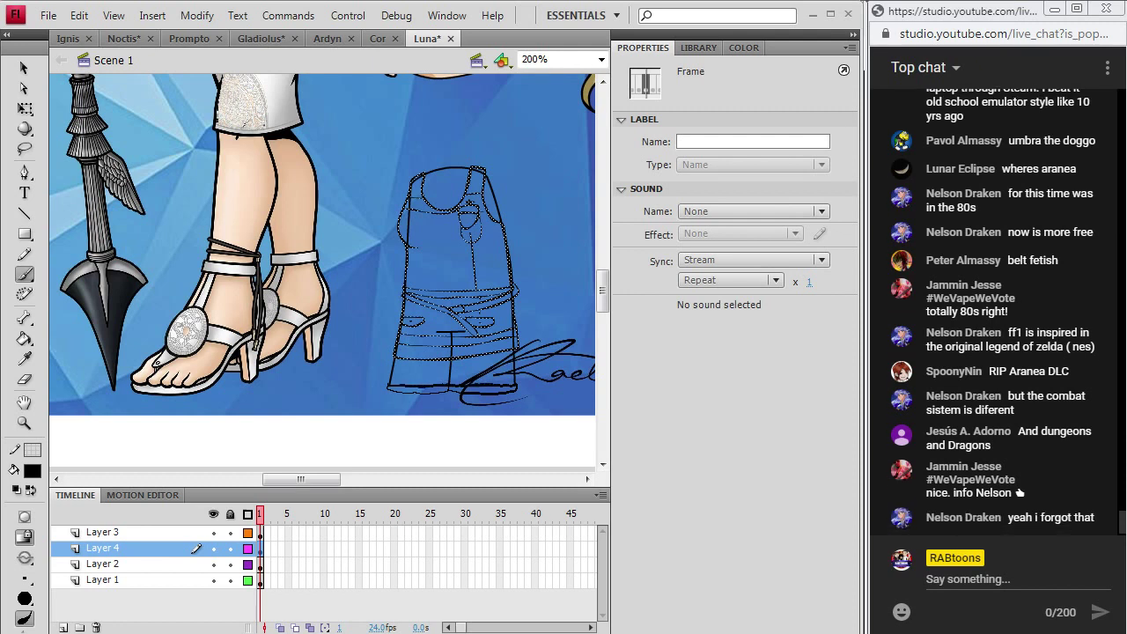
pyautogui.click(449, 318)
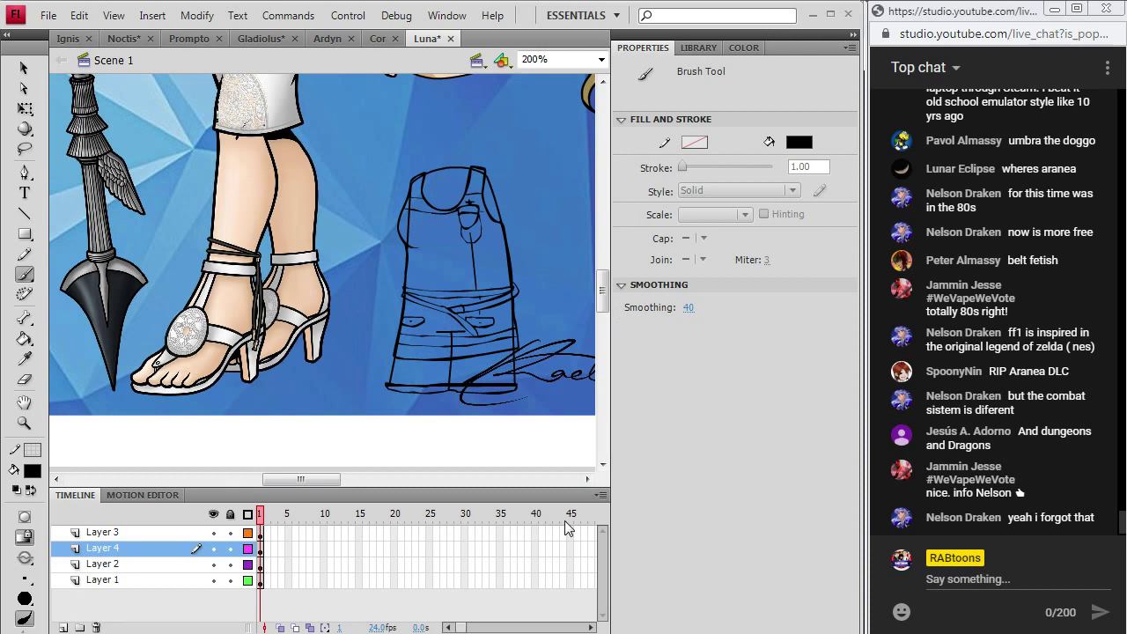
pyautogui.hotkey('ctrl', 'a')
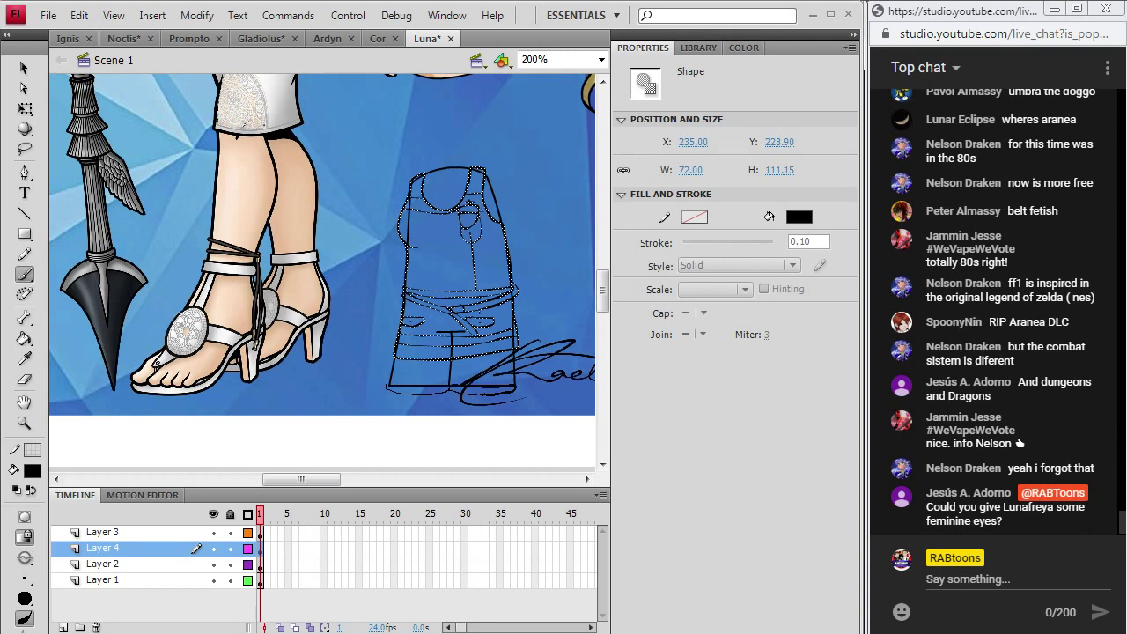
pyautogui.press('b')
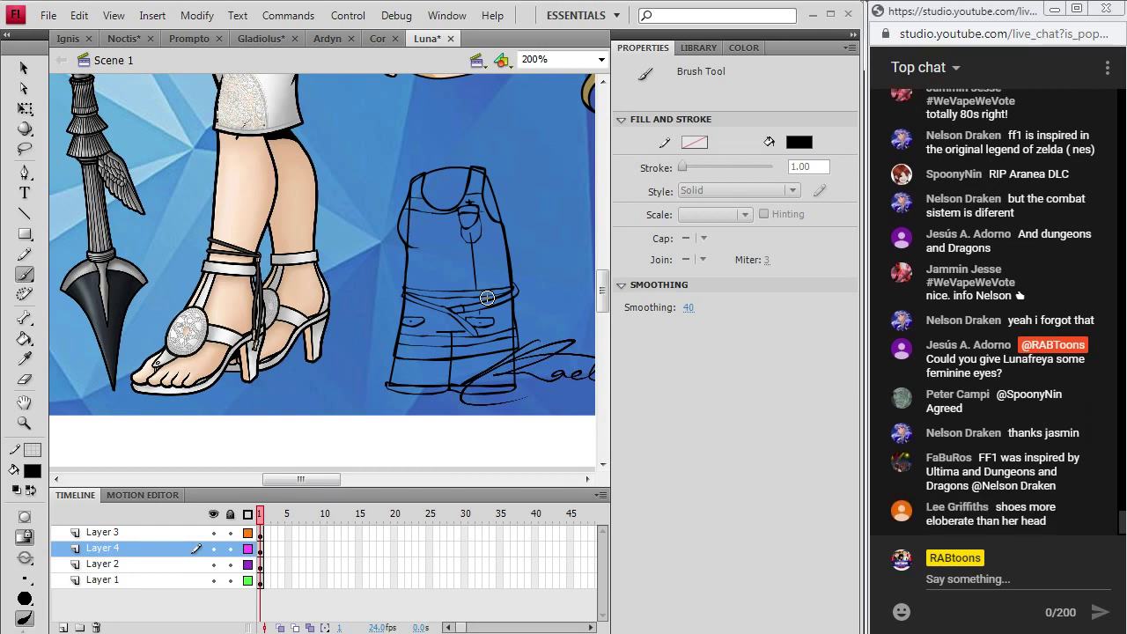
# - Sample the blue from the reference character's eye and fill both eyes of the drawn head with it
pyautogui.click(32, 471)
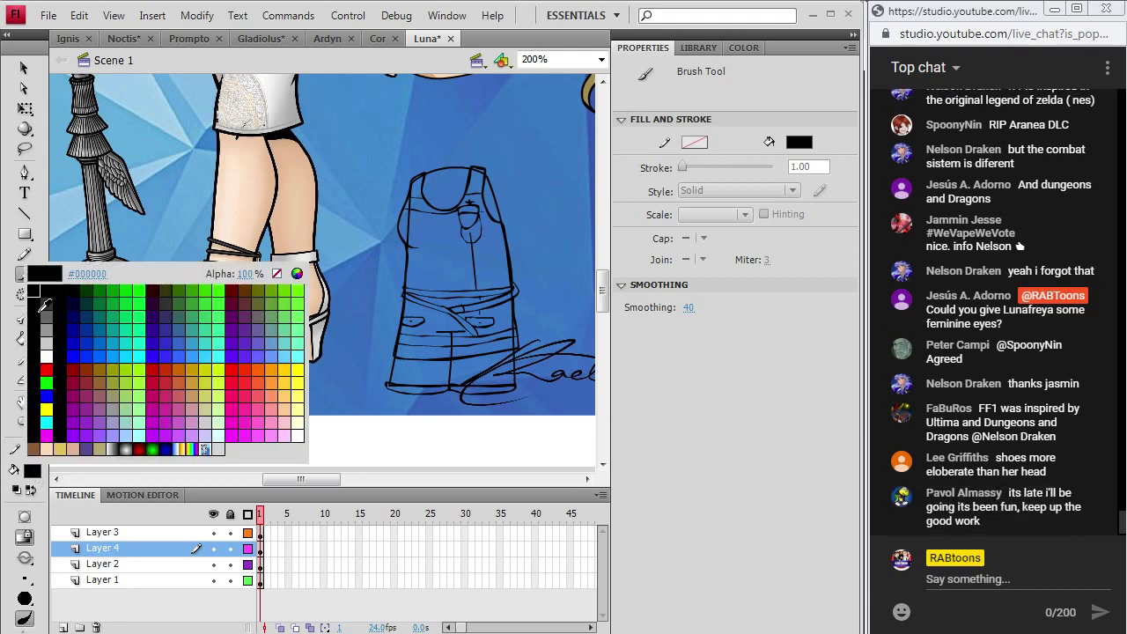
pyautogui.click(24, 274)
pyautogui.scroll(5, 603, 291)
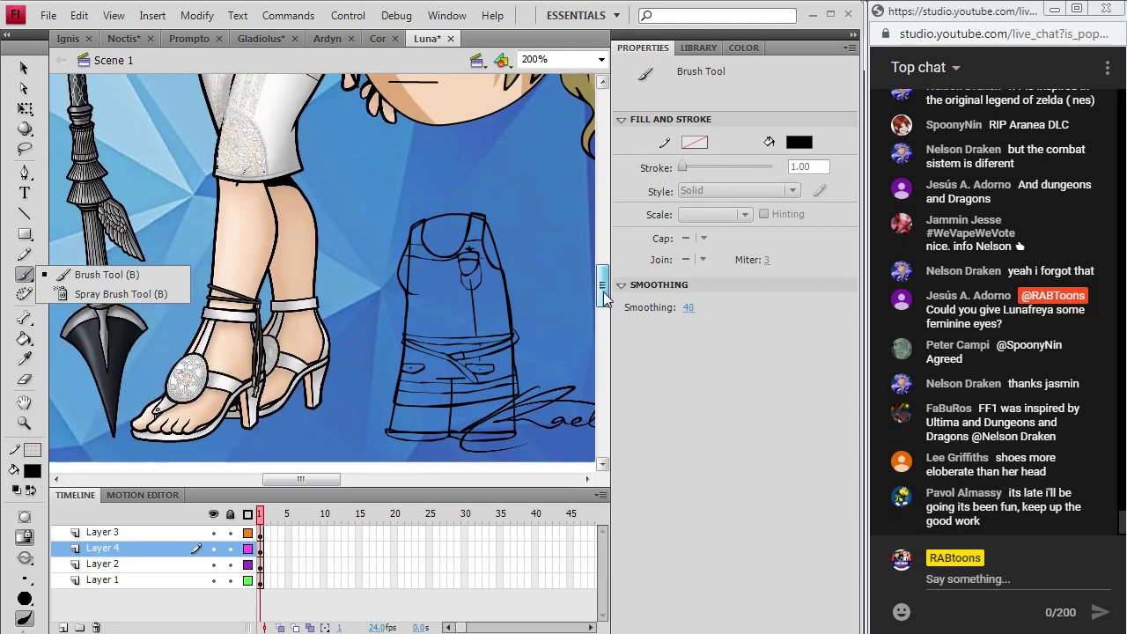
pyautogui.moveTo(610, 255); pyautogui.dragTo(608, 232)
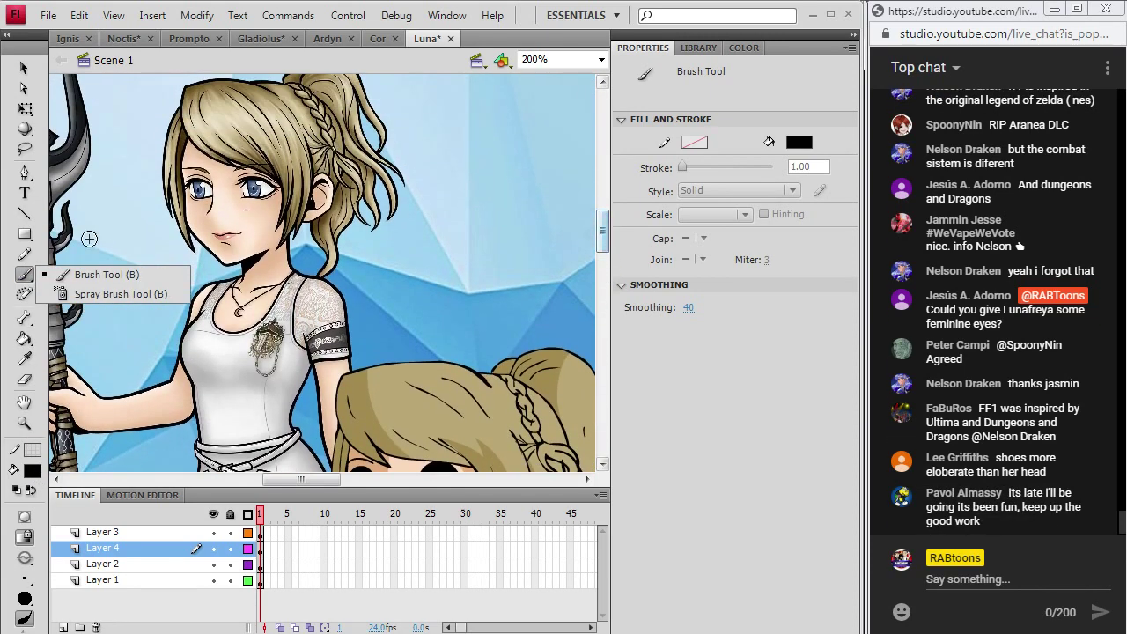
pyautogui.click(24, 358)
pyautogui.click(261, 186)
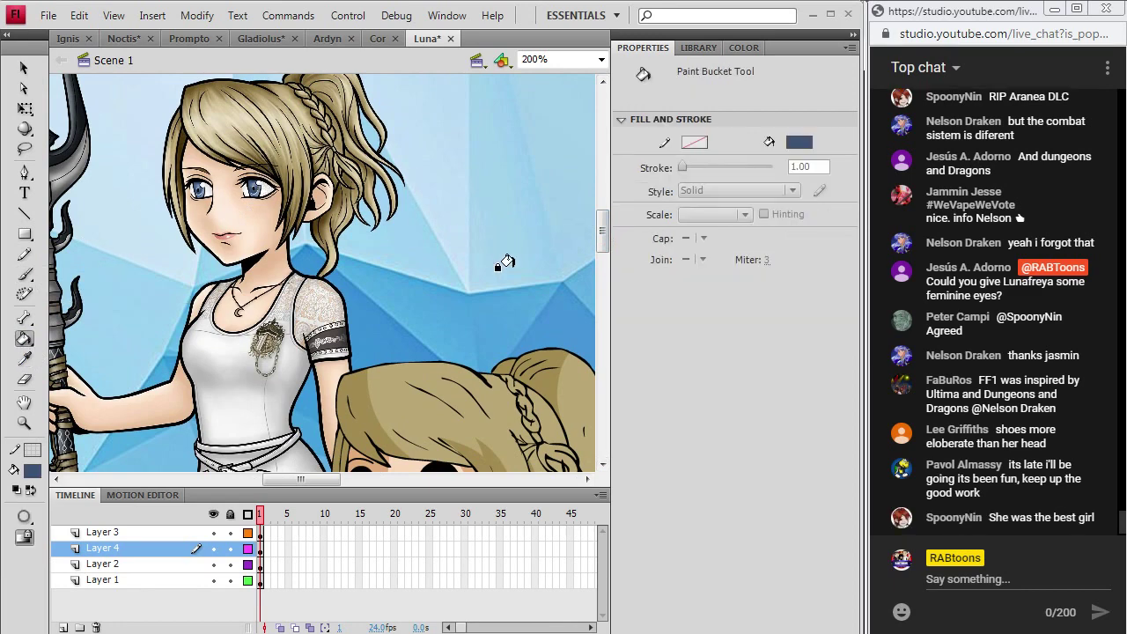
pyautogui.moveTo(604, 231); pyautogui.dragTo(604, 256)
pyautogui.click(354, 337)
pyautogui.click(434, 333)
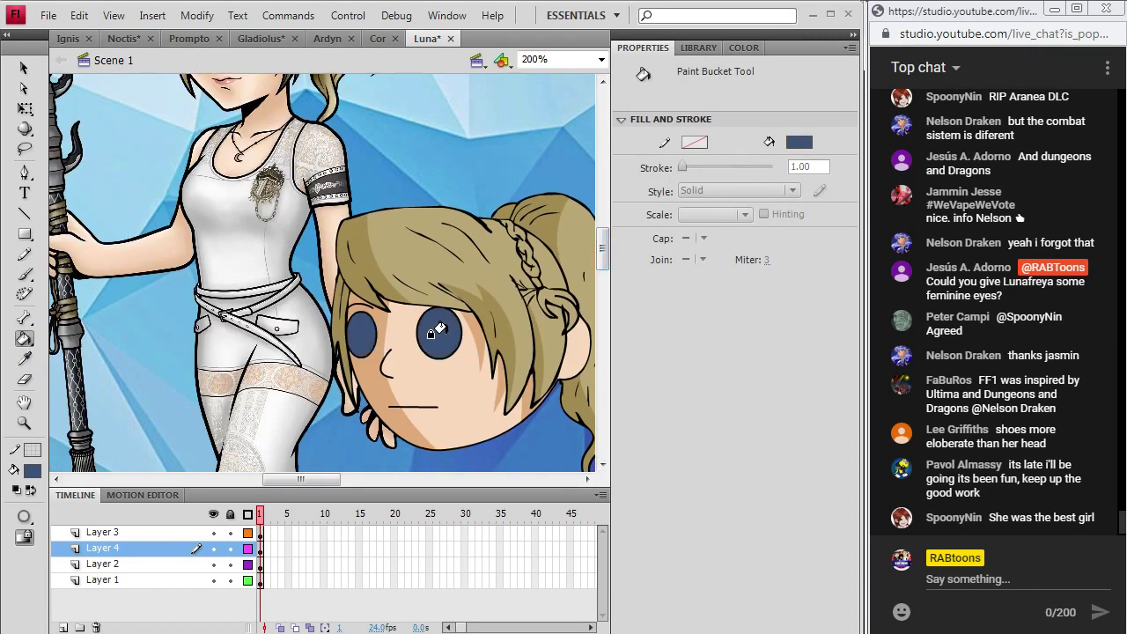
# - Sample the off-white of the reference outfit and fill the top's torso panels and shoulder straps with it
pyautogui.scroll(-4, 458, 300)
pyautogui.scroll(1, 541, 239)
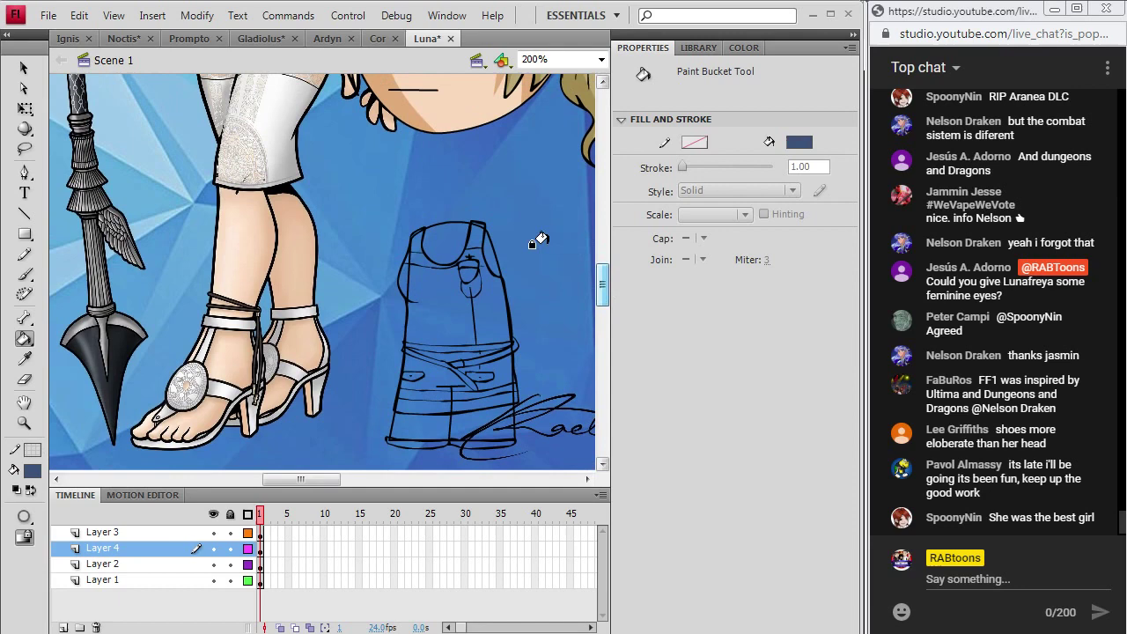
pyautogui.click(24, 360)
pyautogui.moveTo(604, 286); pyautogui.dragTo(613, 269)
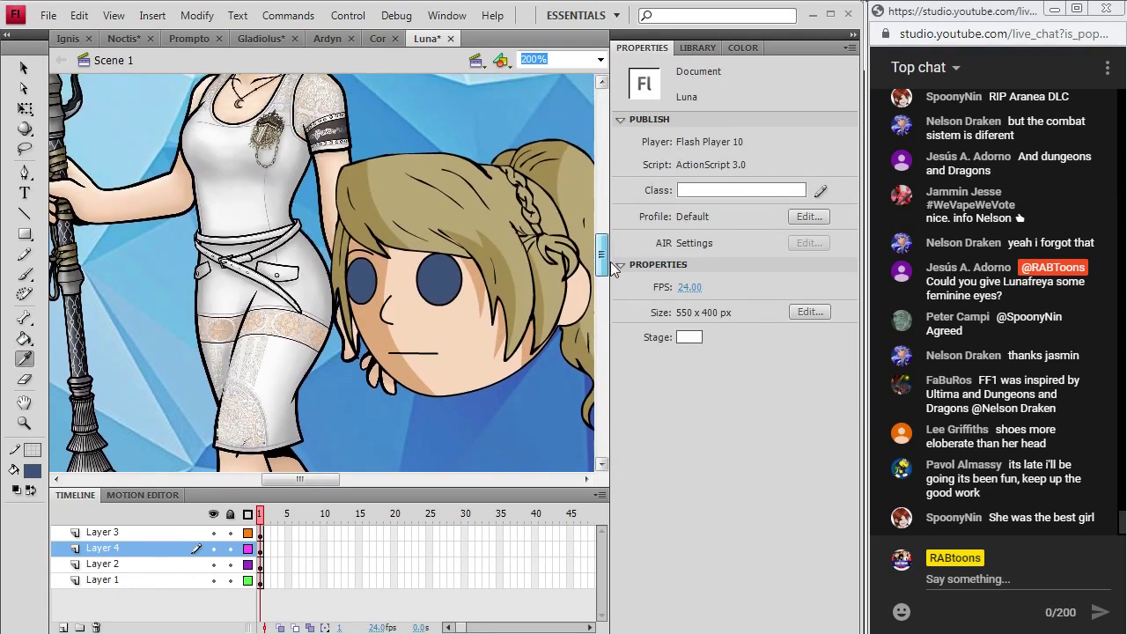
pyautogui.click(234, 215)
pyautogui.moveTo(603, 243); pyautogui.dragTo(608, 283)
pyautogui.click(432, 279)
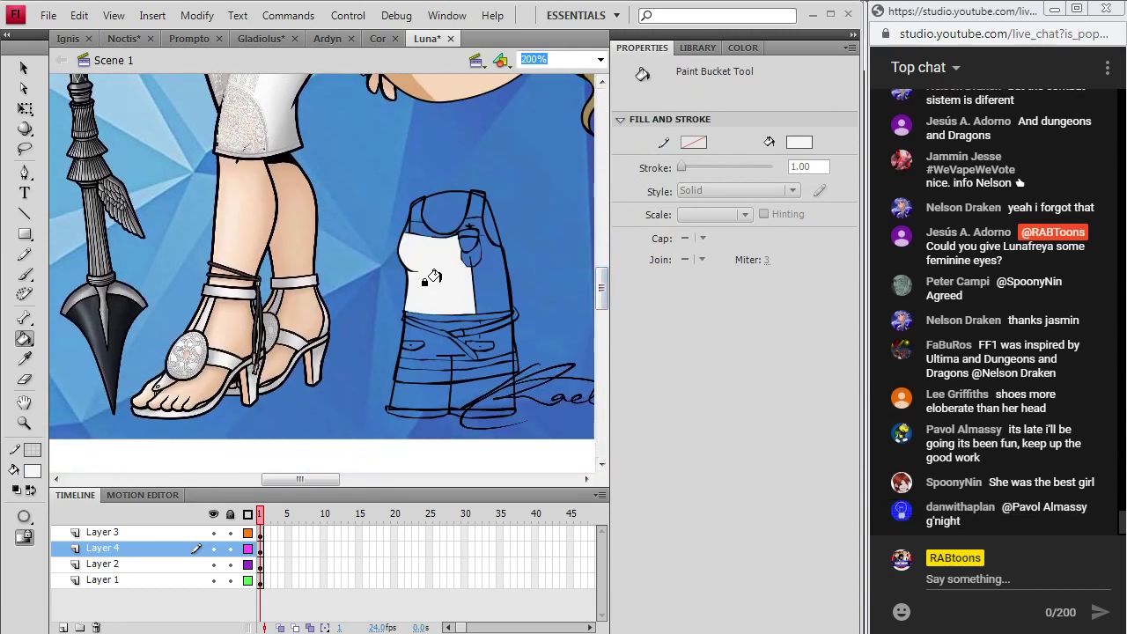
pyautogui.click(425, 222)
pyautogui.click(491, 264)
pyautogui.click(414, 208)
pyautogui.click(487, 202)
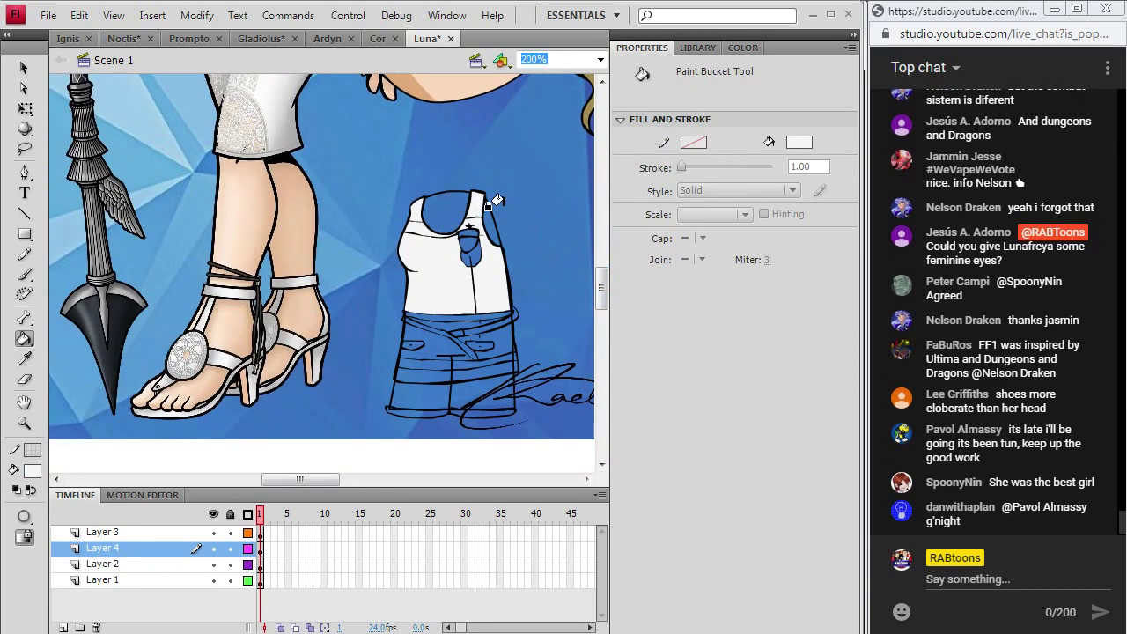
# - Fill the belt, hip section, pockets and the area inside the badge's chain with the same off-white
pyautogui.click(421, 336)
pyautogui.click(428, 327)
pyautogui.click(447, 315)
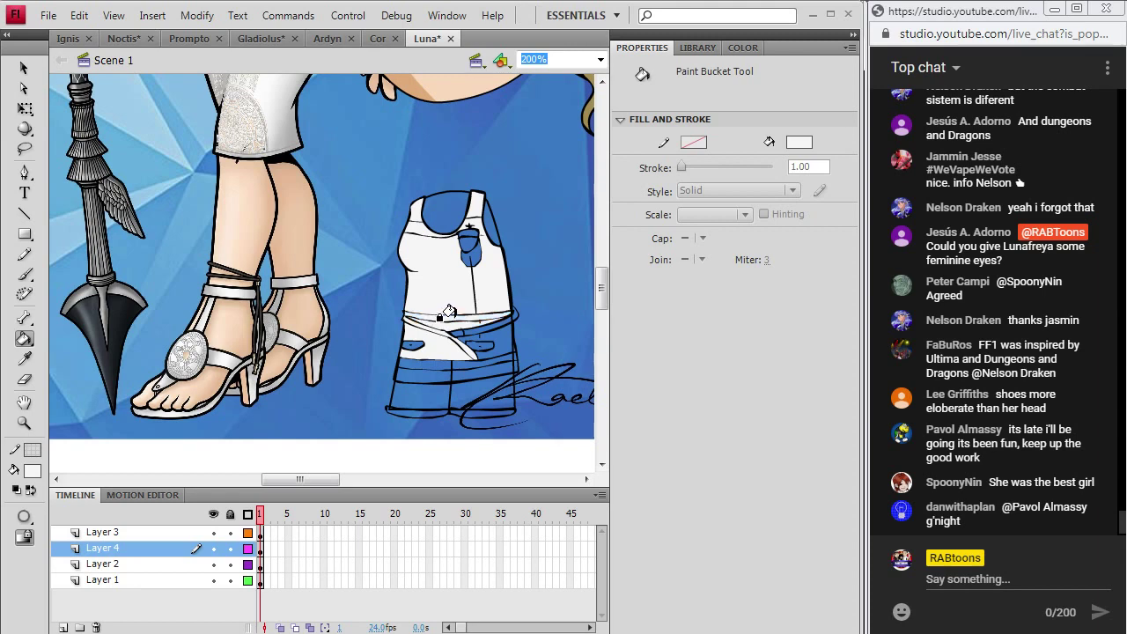
pyautogui.click(465, 324)
pyautogui.click(481, 337)
pyautogui.click(480, 344)
pyautogui.click(410, 344)
pyautogui.click(465, 257)
pyautogui.click(473, 241)
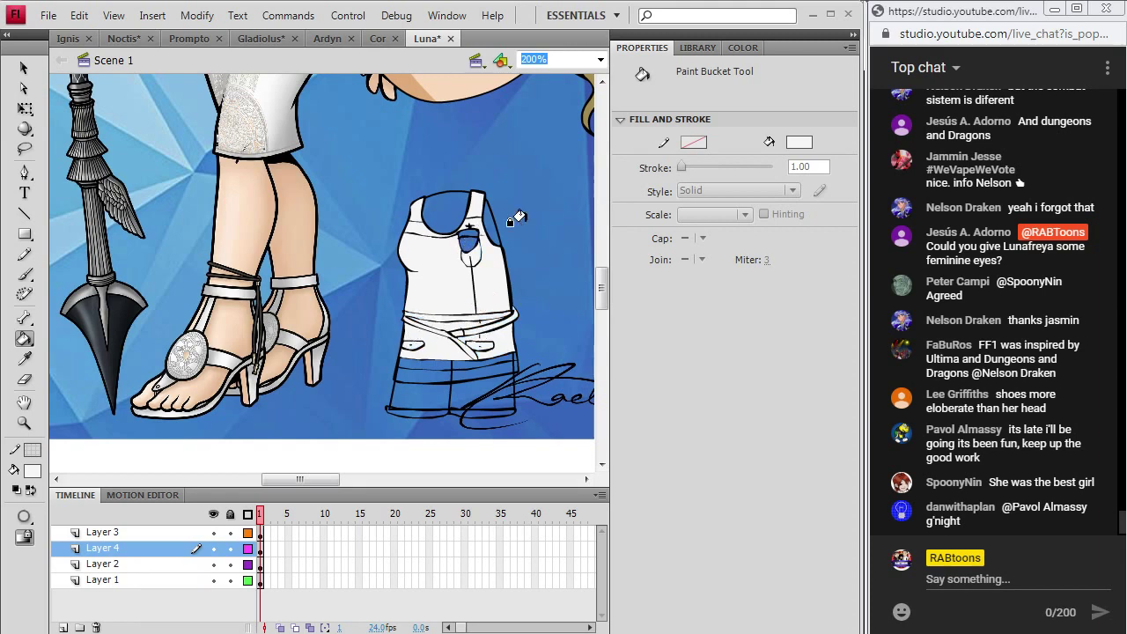
# - Sample a dark brown from the reference badge and fill the badge on the top with it
pyautogui.scroll(5, 518, 217)
pyautogui.click(24, 358)
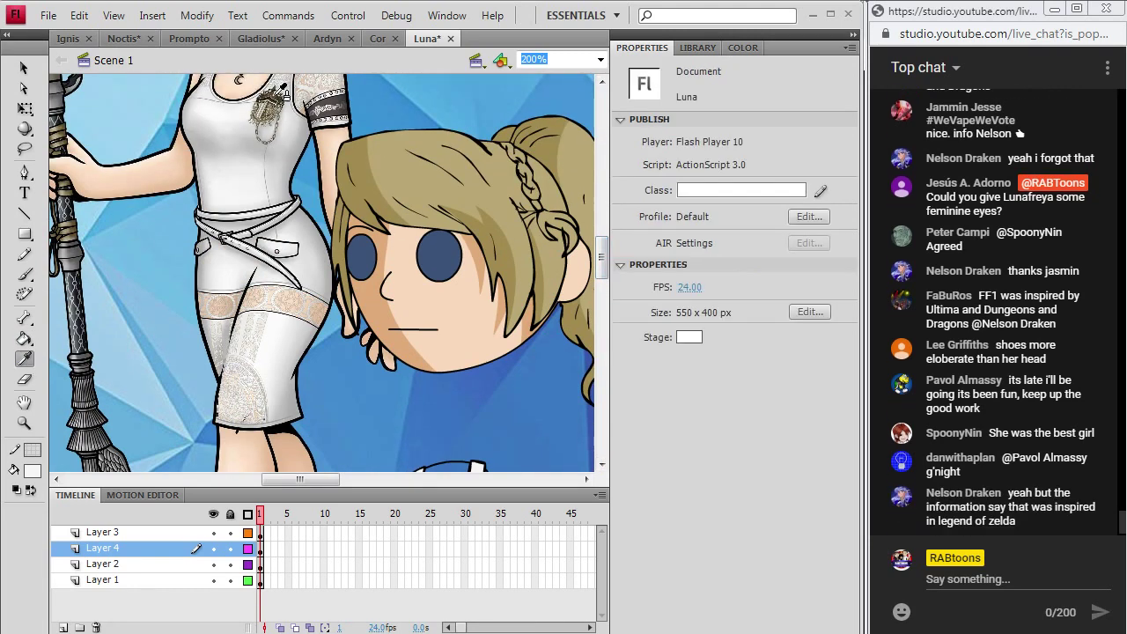
pyautogui.click(269, 116)
pyautogui.moveTo(602, 257)
pyautogui.mouseDown()
pyautogui.moveTo(604, 276)
pyautogui.moveTo(604, 238)
pyautogui.mouseUp()
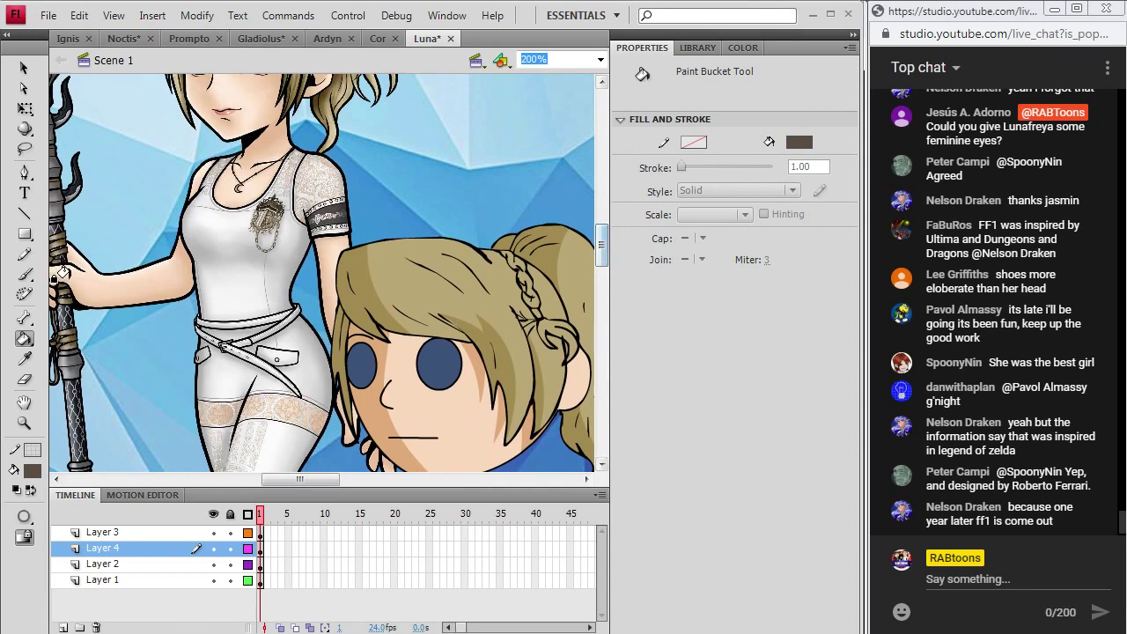
pyautogui.press('i')
pyautogui.click(280, 207)
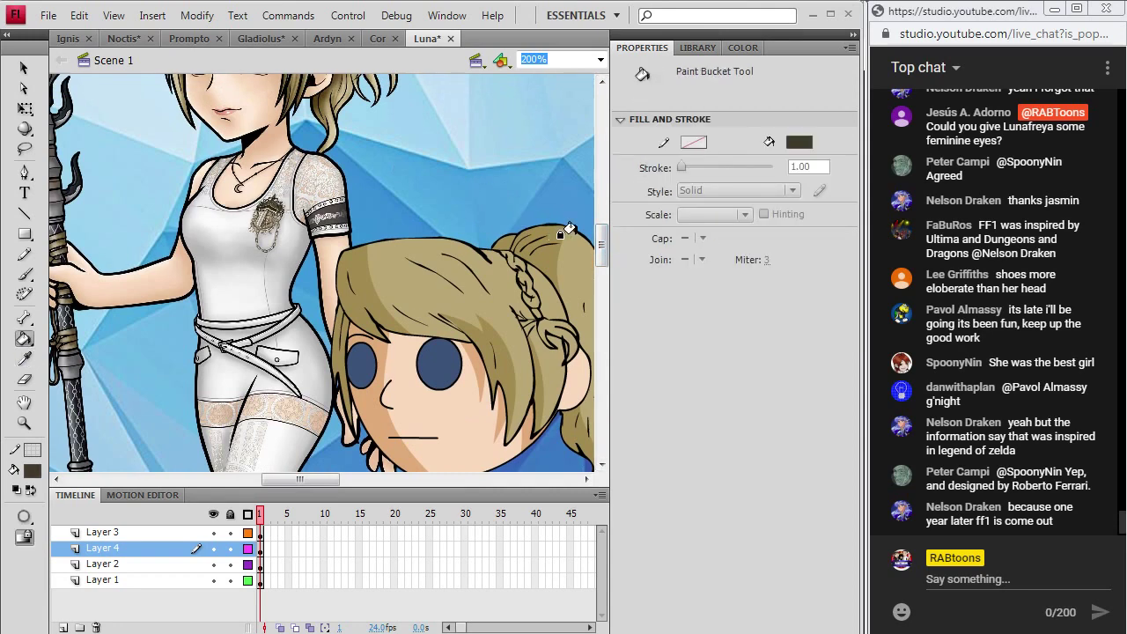
pyautogui.moveTo(603, 243); pyautogui.dragTo(604, 284)
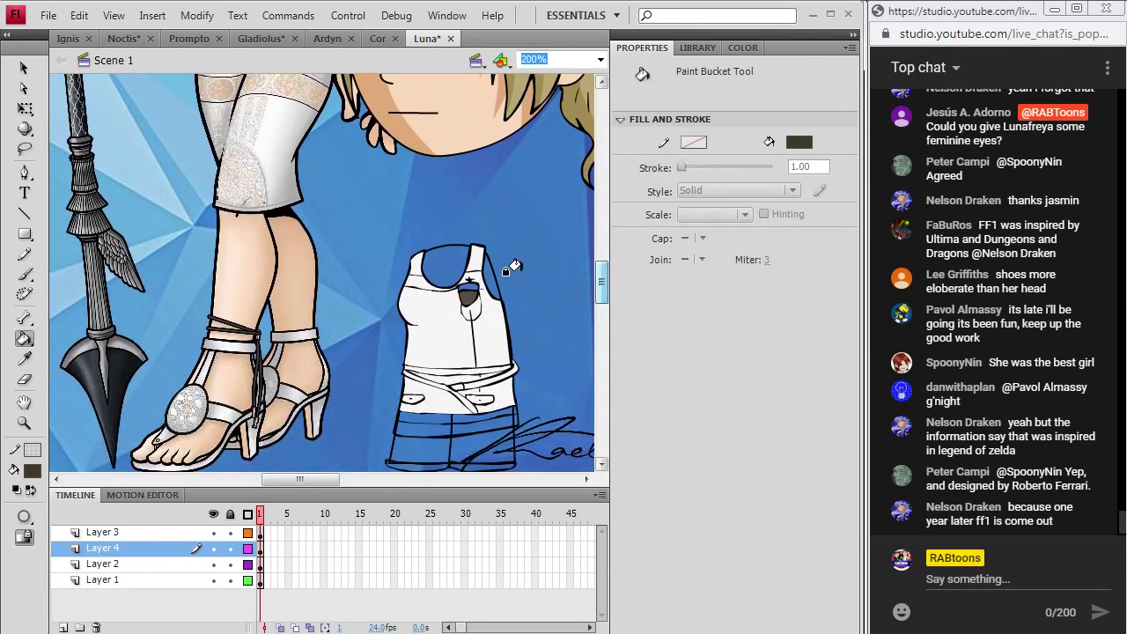
# - Sample the skin tone from the drawn head and fill the neck opening, armhole and legs with it
pyautogui.click(23, 357)
pyautogui.click(449, 105)
pyautogui.click(445, 272)
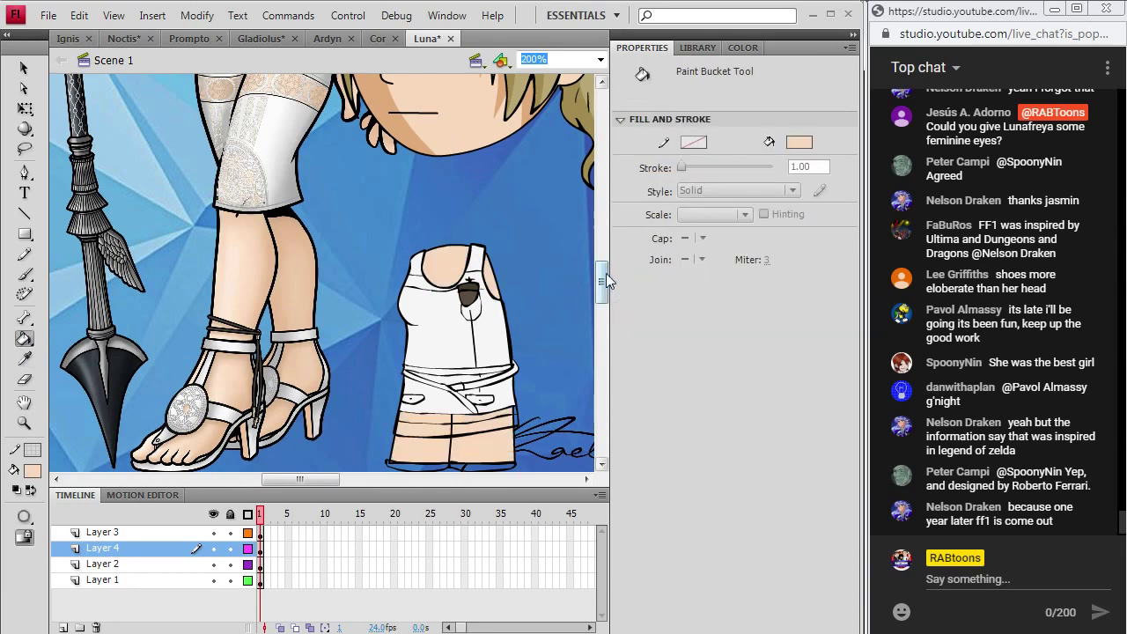
# - Sample the pale peach of the reference's lace band and fill the matching band on the upper legs
pyautogui.moveTo(606, 273)
pyautogui.mouseDown()
pyautogui.moveTo(605, 285)
pyautogui.moveTo(615, 246)
pyautogui.moveTo(613, 271)
pyautogui.mouseUp()
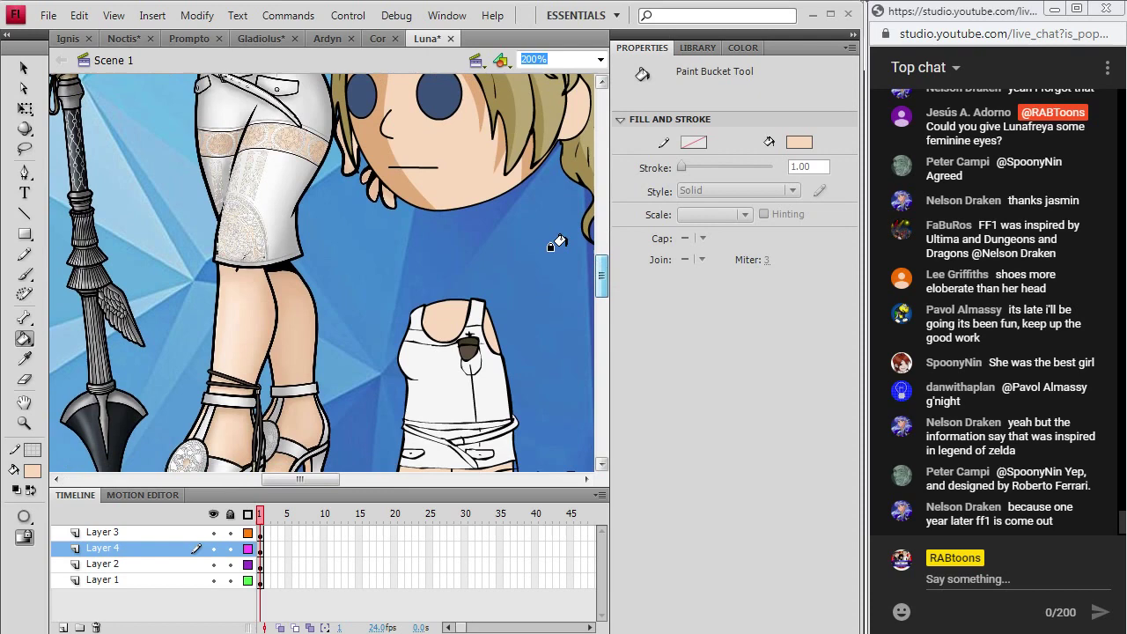
pyautogui.click(26, 379)
pyautogui.press('k')
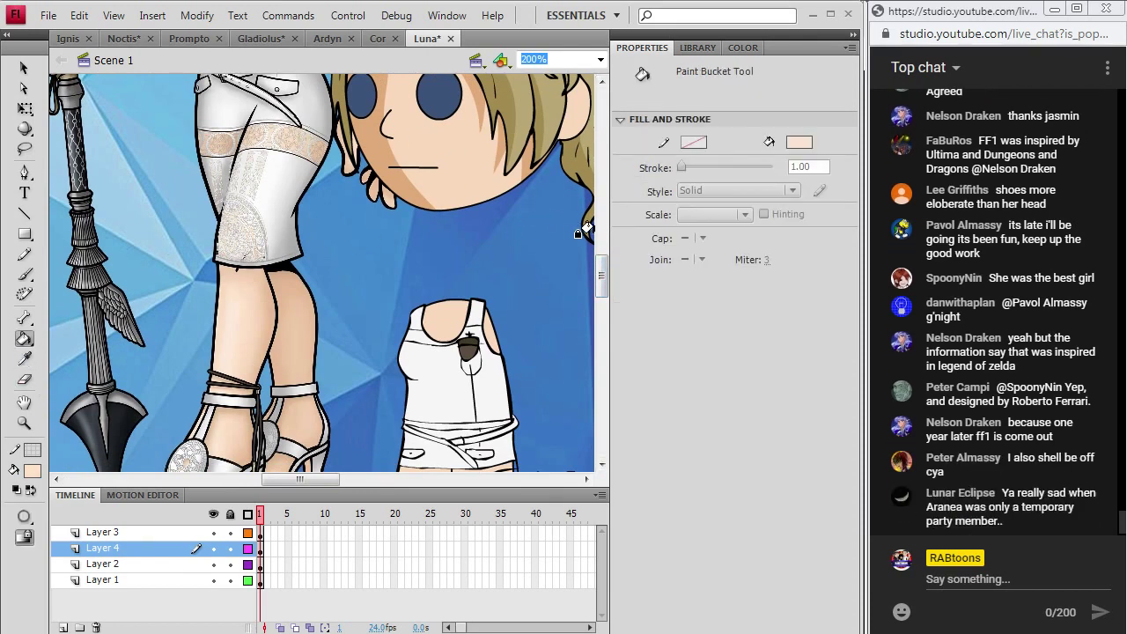
pyautogui.scroll(-4, 577, 228)
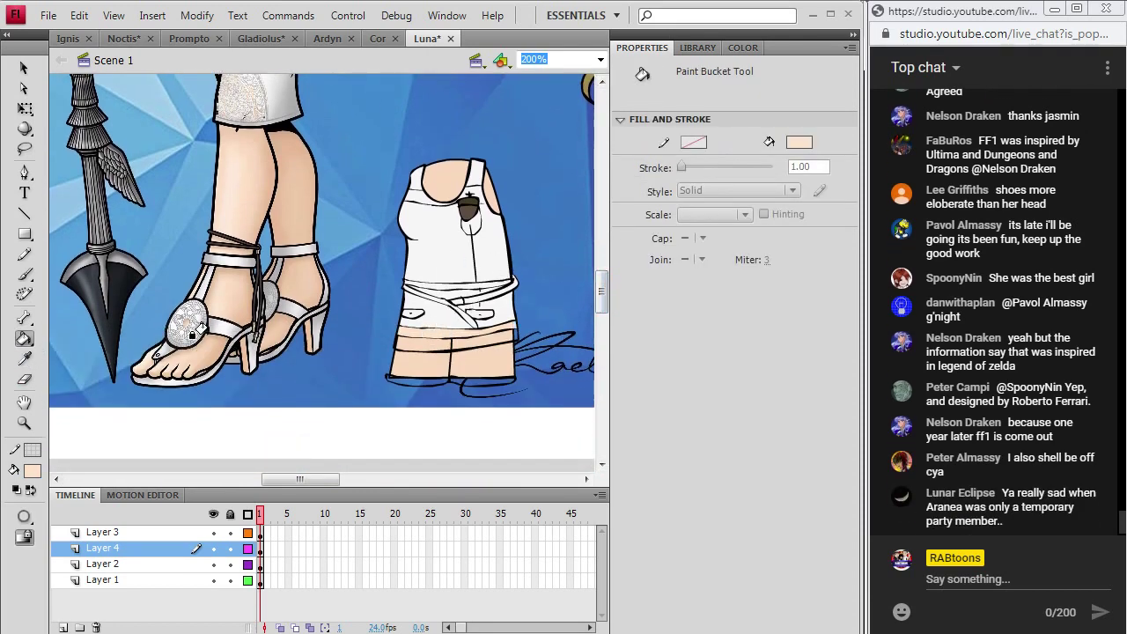
# - Sample the outfit's off-white again and fill the strip below the lace band and both leg cuffs
pyautogui.click(25, 358)
pyautogui.click(439, 271)
pyautogui.click(422, 340)
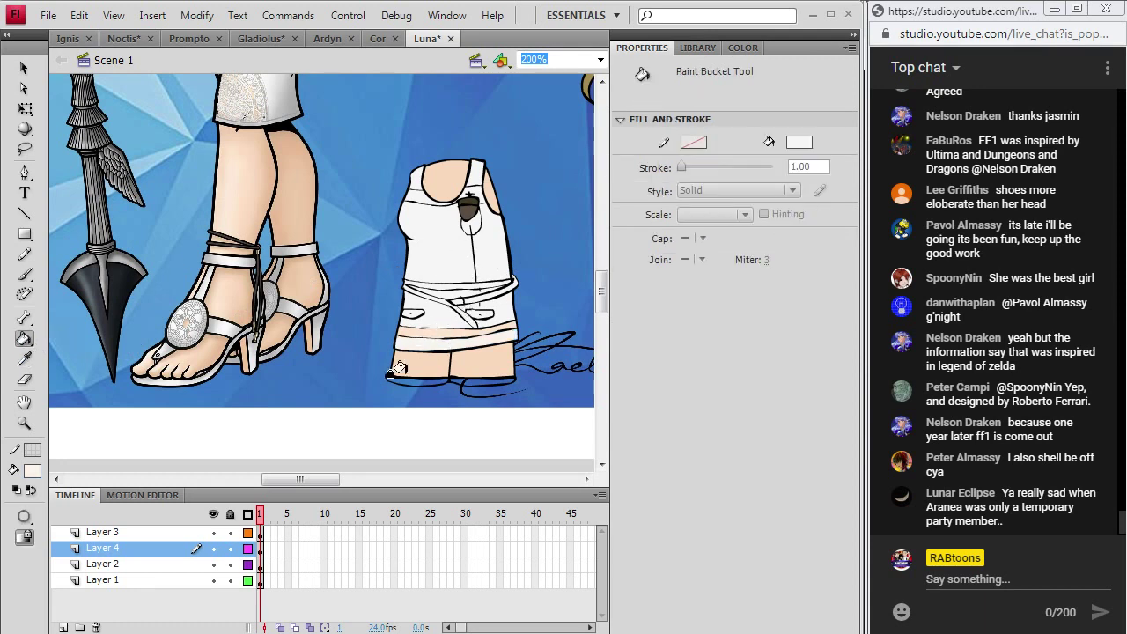
pyautogui.click(471, 379)
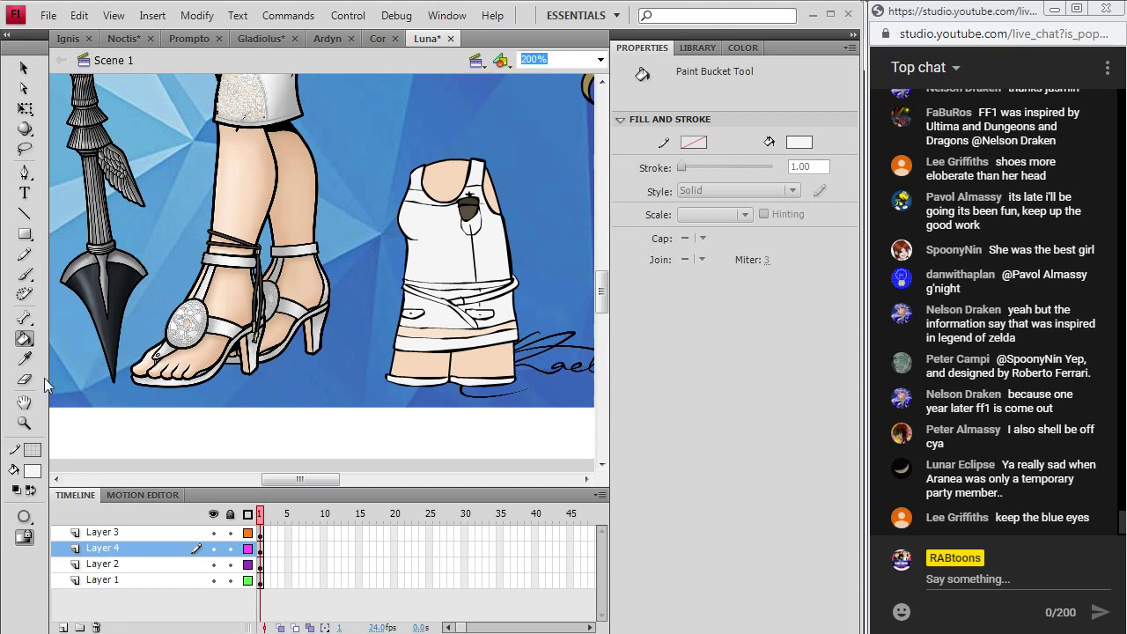
# - Sample the off-white of the drawn outfit and brush thin straps across both legs just above the cuffs
pyautogui.click(32, 471)
pyautogui.click(35, 290)
pyautogui.click(25, 273)
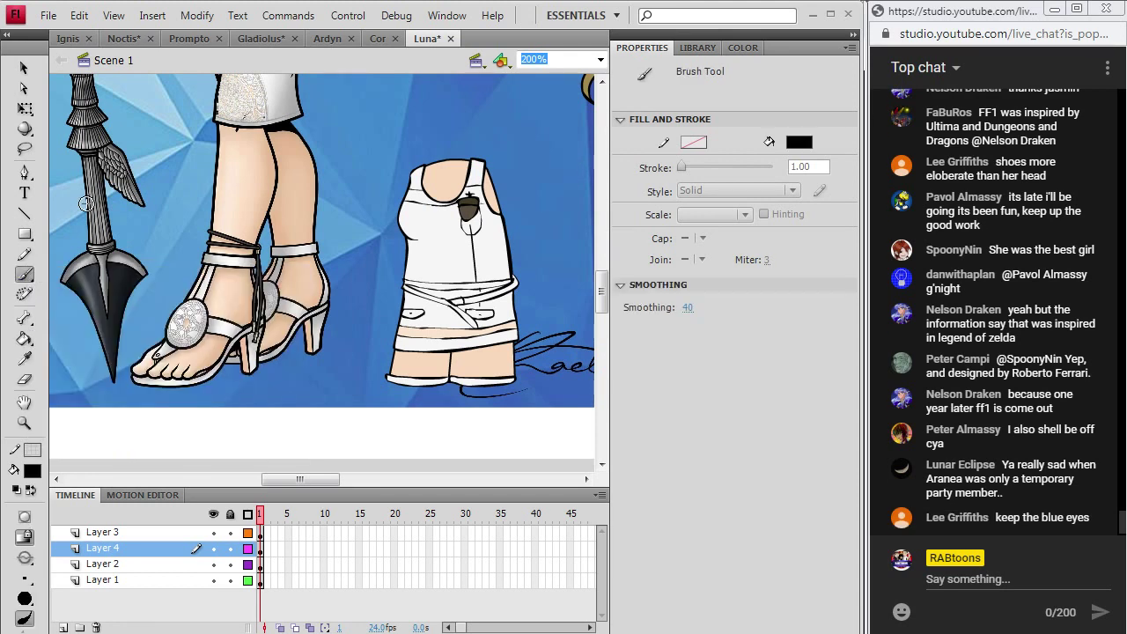
pyautogui.press('i')
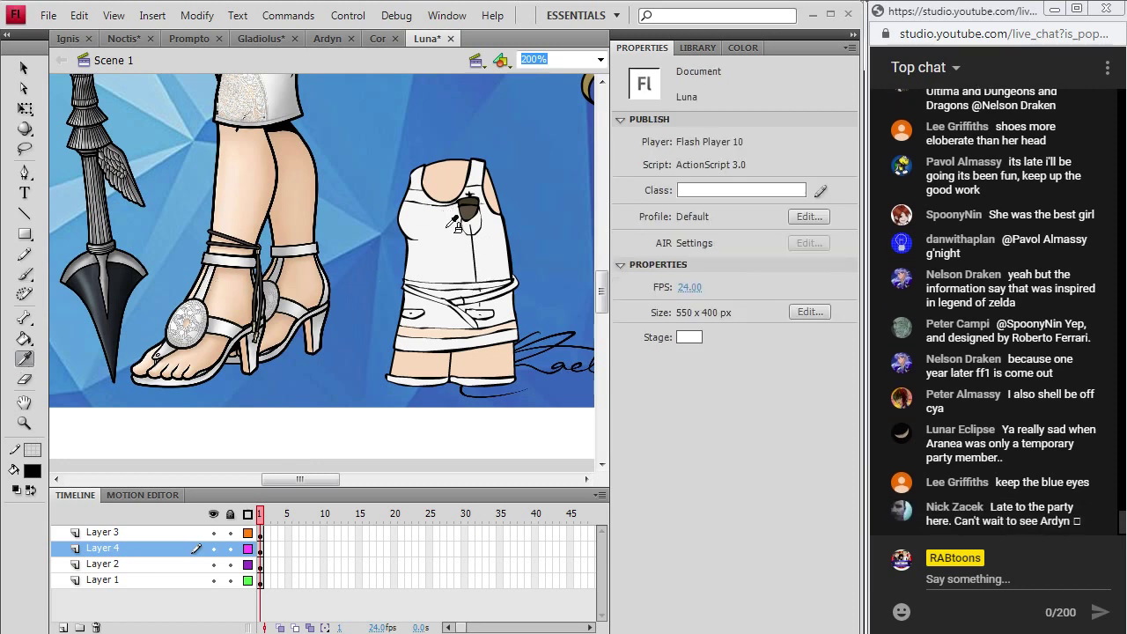
pyautogui.click(451, 260)
pyautogui.press('b')
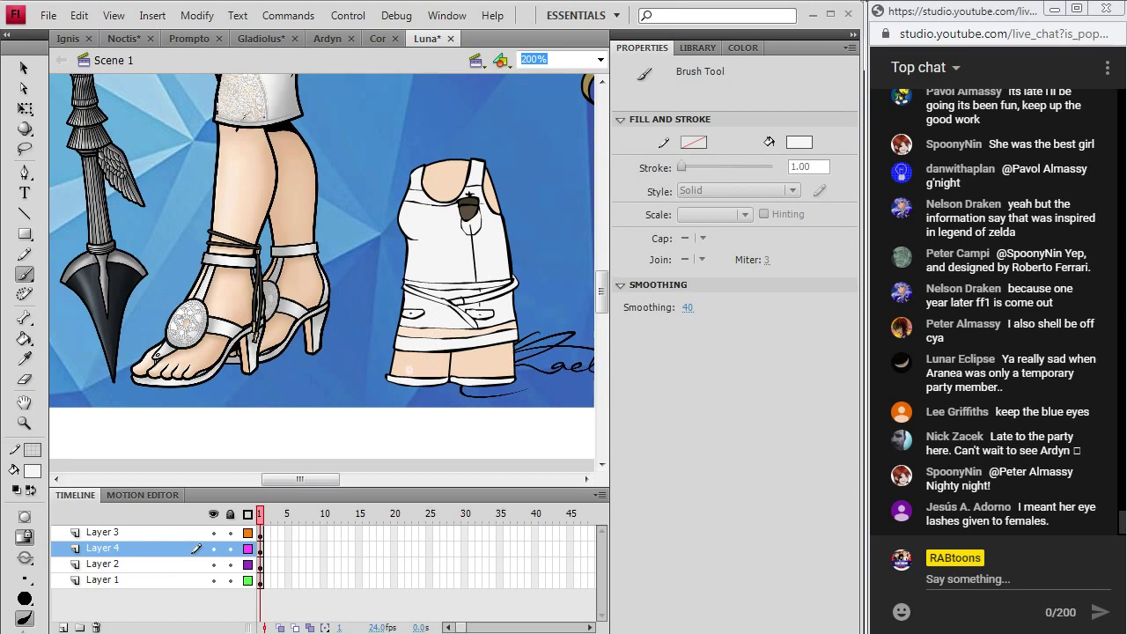
pyautogui.moveTo(474, 365); pyautogui.dragTo(479, 377)
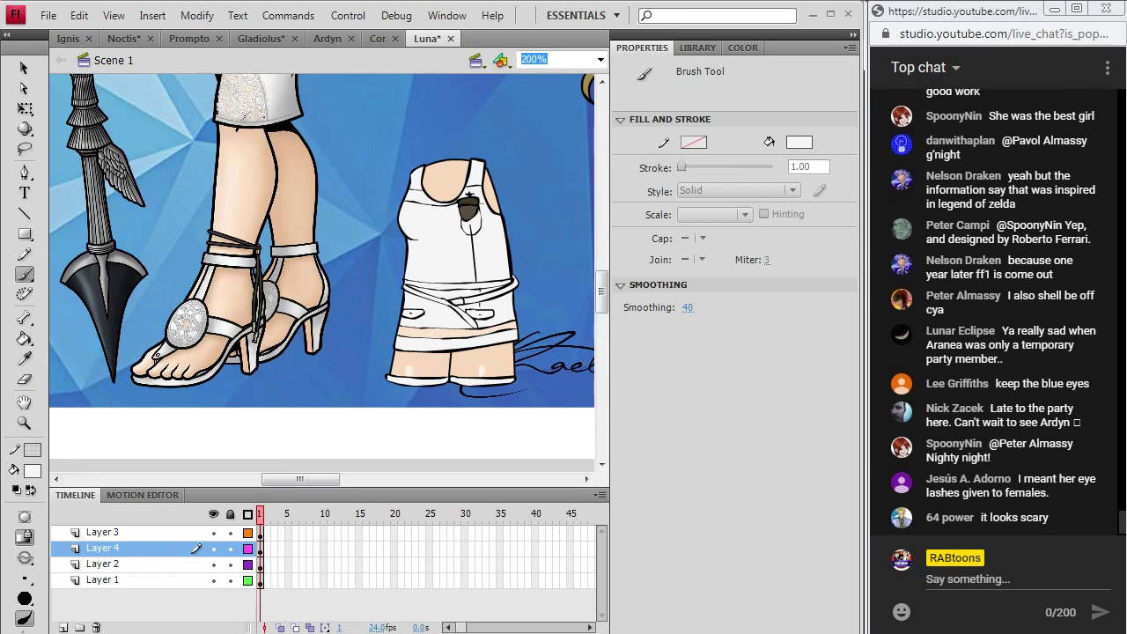
pyautogui.hotkey('ctrl', 'z')
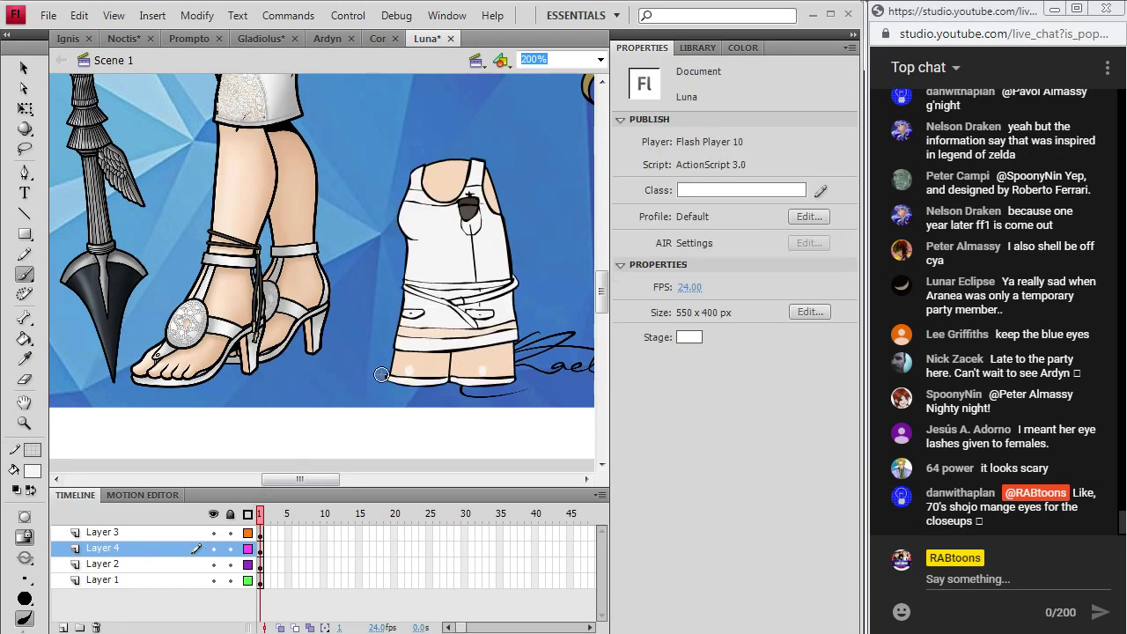
pyautogui.moveTo(426, 357); pyautogui.dragTo(387, 370)
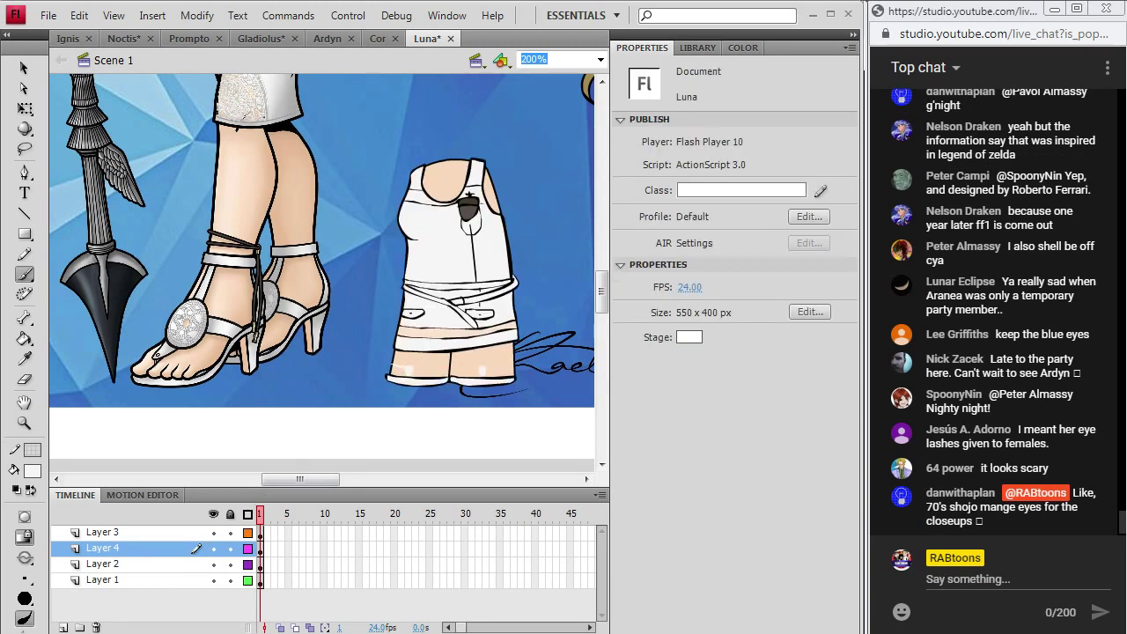
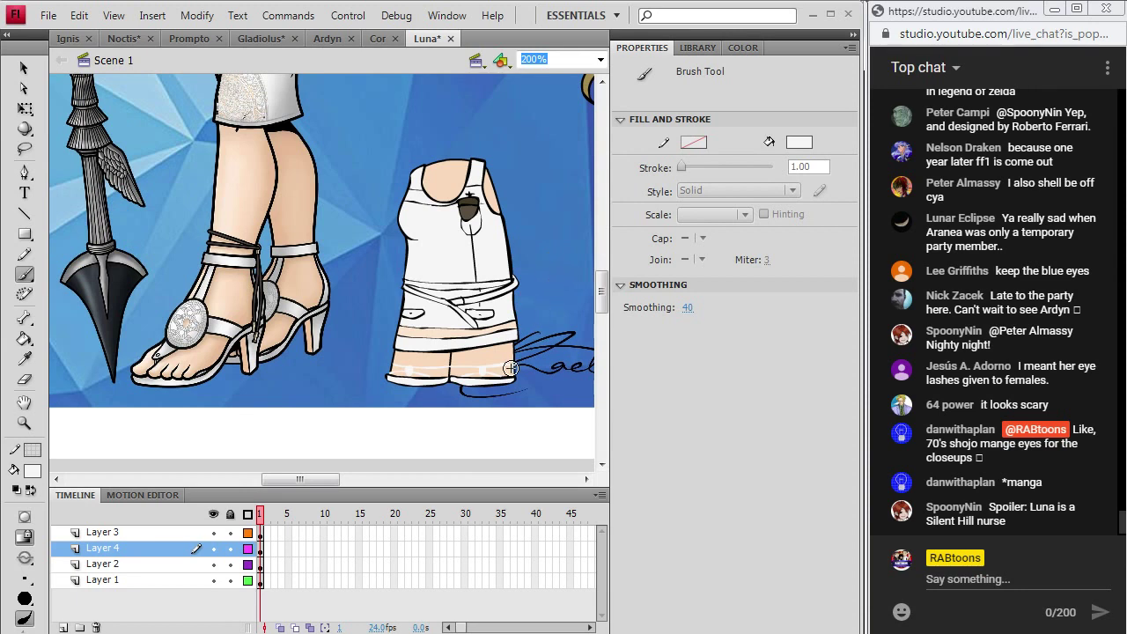
pyautogui.moveTo(518, 365); pyautogui.dragTo(481, 370)
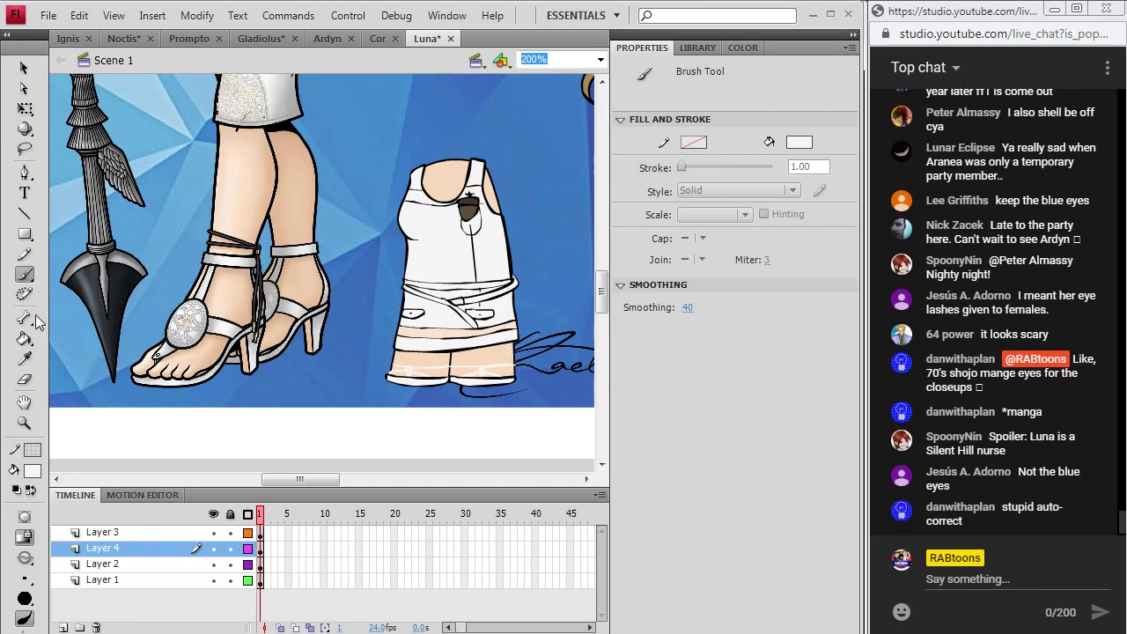
# - Pencil a shading line down one side of the outfit on Layer 4 and fill the strip beside it light gray
pyautogui.click(25, 253)
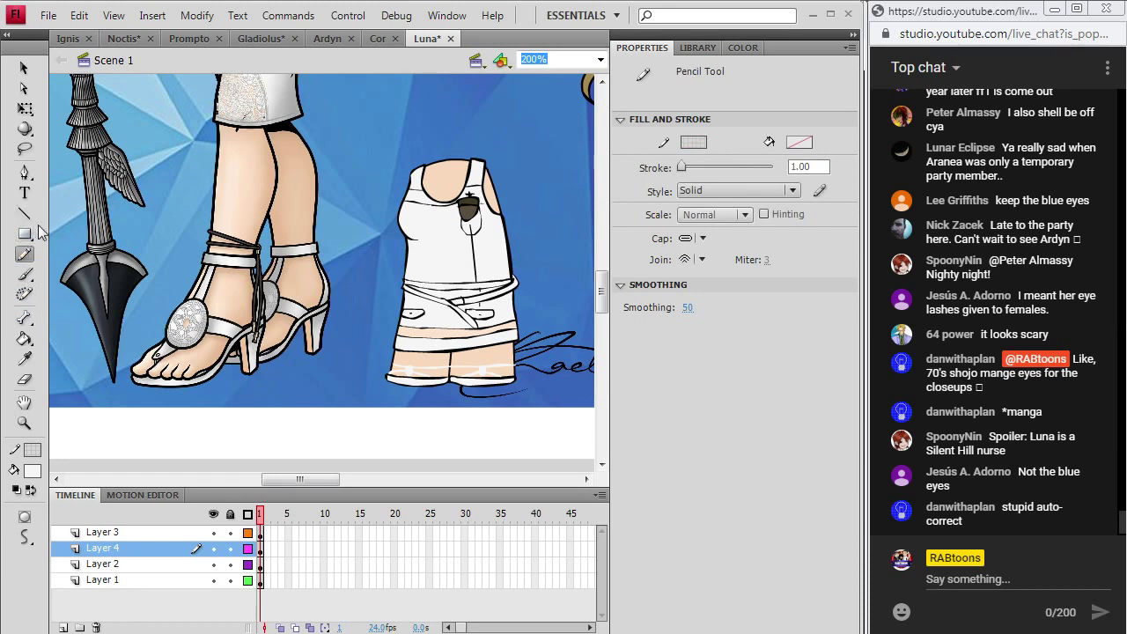
pyautogui.click(25, 275)
pyautogui.click(25, 254)
pyautogui.click(259, 548)
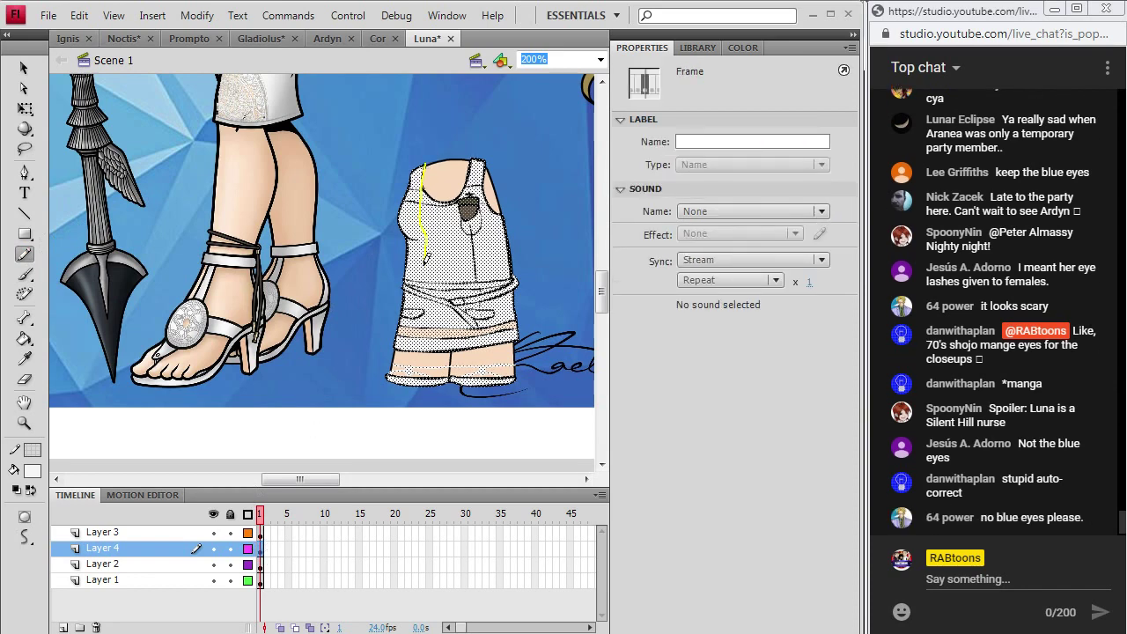
pyautogui.click(414, 376)
pyautogui.click(33, 472)
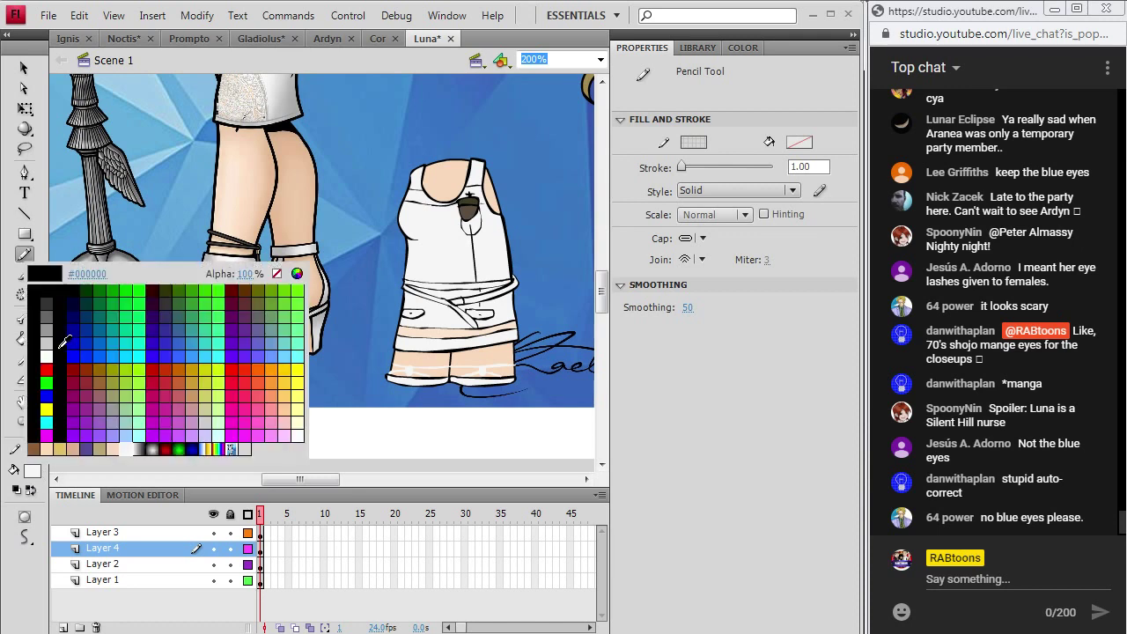
pyautogui.click(44, 348)
pyautogui.click(25, 339)
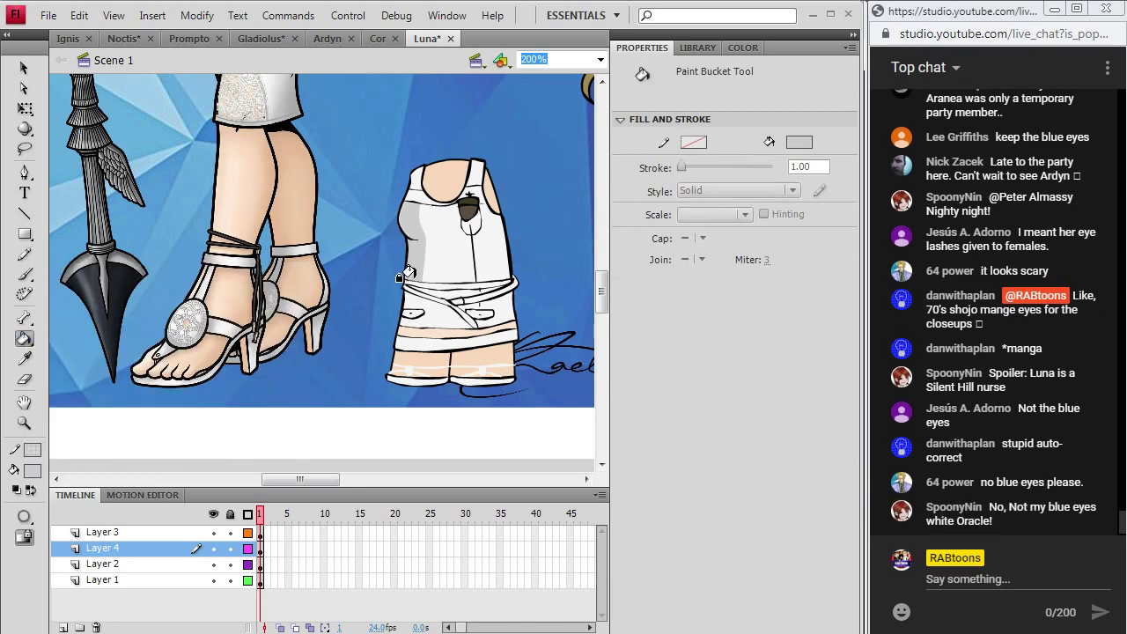
pyautogui.click(407, 281)
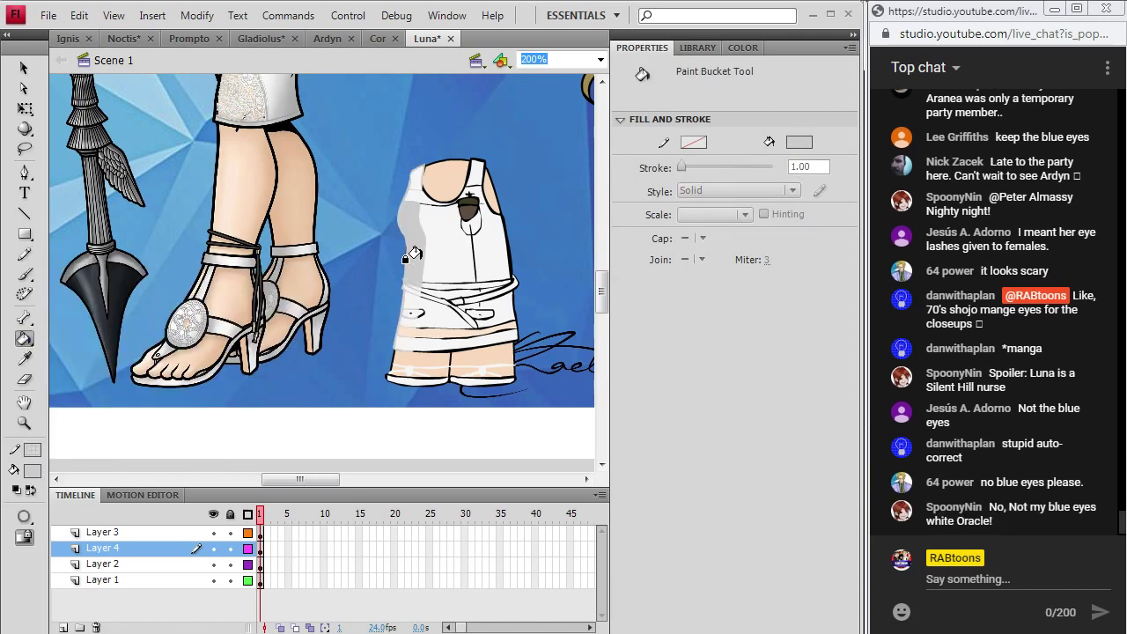
pyautogui.click(406, 259)
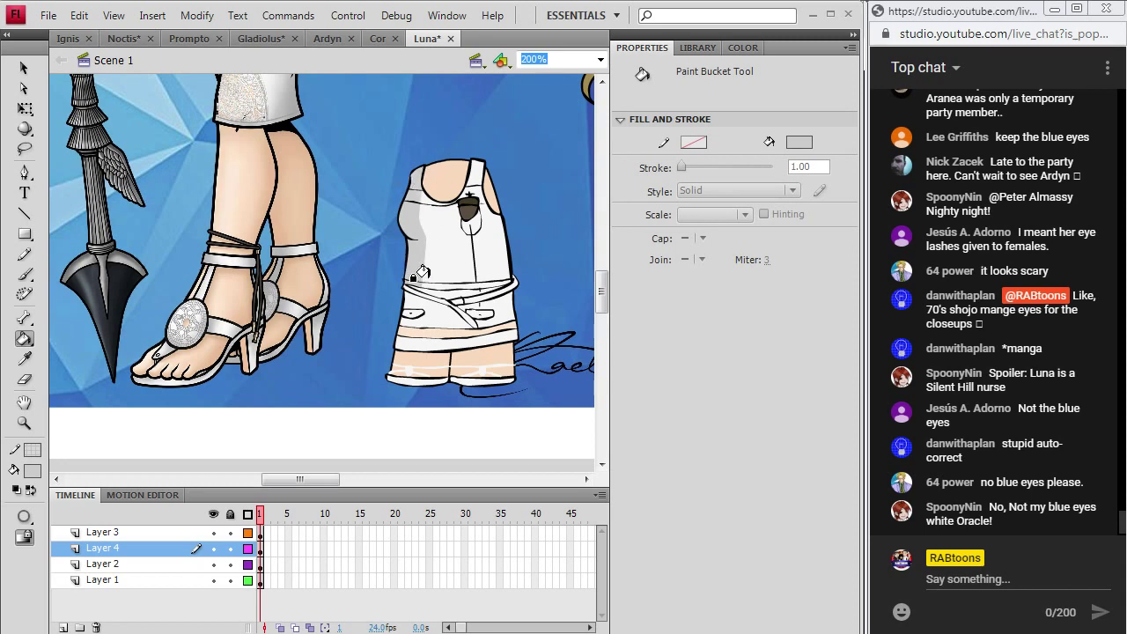
# - Fill the shaded side of the lace band with the head's darker skin tone and the cuff's shaded side with the outfit's light gray
pyautogui.click(25, 358)
pyautogui.moveTo(607, 277)
pyautogui.mouseDown()
pyautogui.moveTo(605, 251)
pyautogui.moveTo(608, 296)
pyautogui.mouseUp()
pyautogui.click(380, 288)
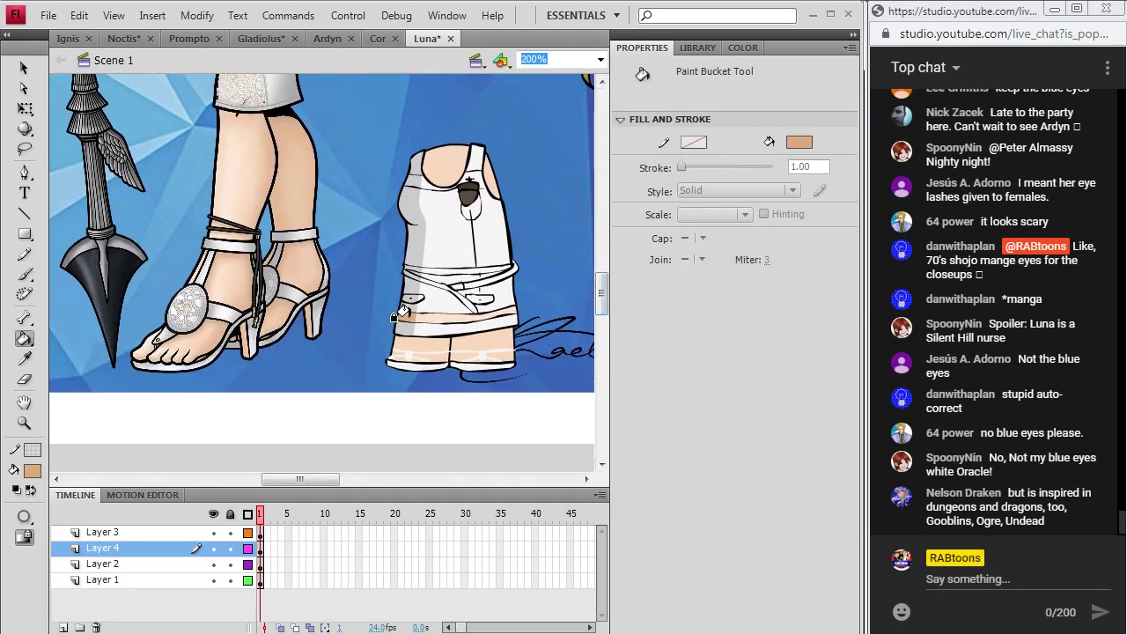
pyautogui.click(403, 310)
pyautogui.click(24, 359)
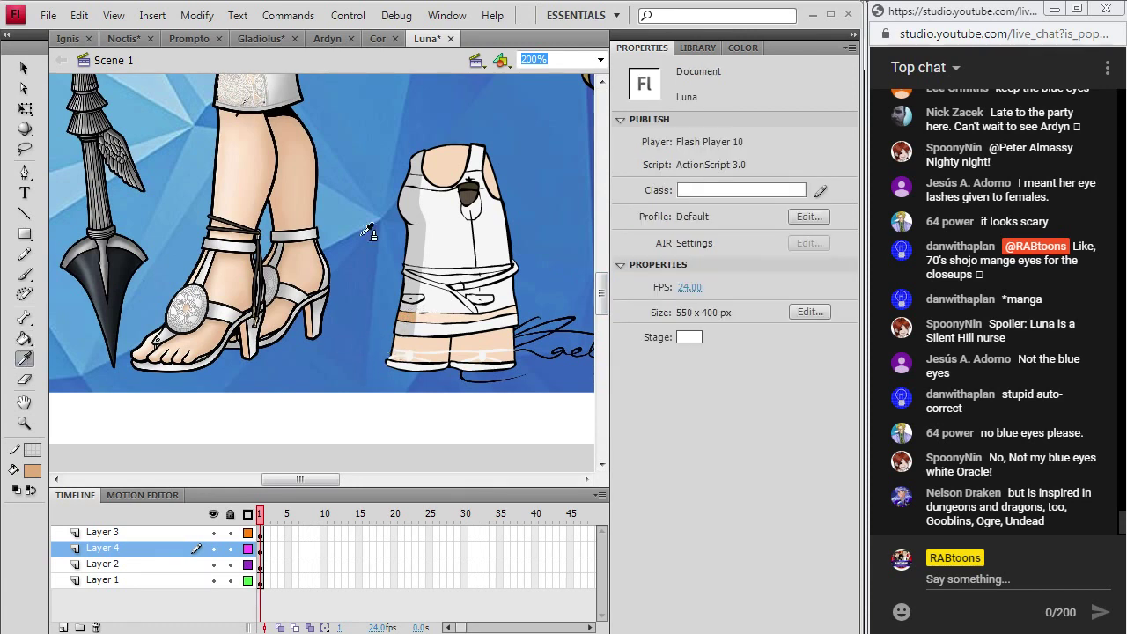
pyautogui.click(409, 258)
pyautogui.click(392, 354)
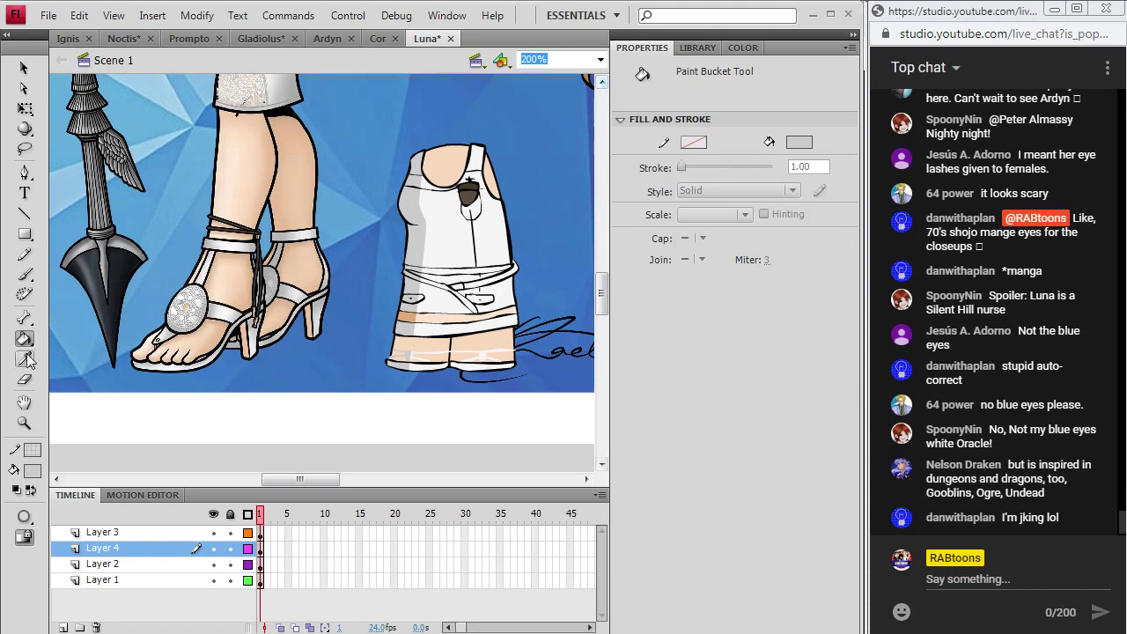
# - Pencil a shading line down the skin areas on Layer 2 and fill the shaded side with the darker skin tone
pyautogui.click(25, 253)
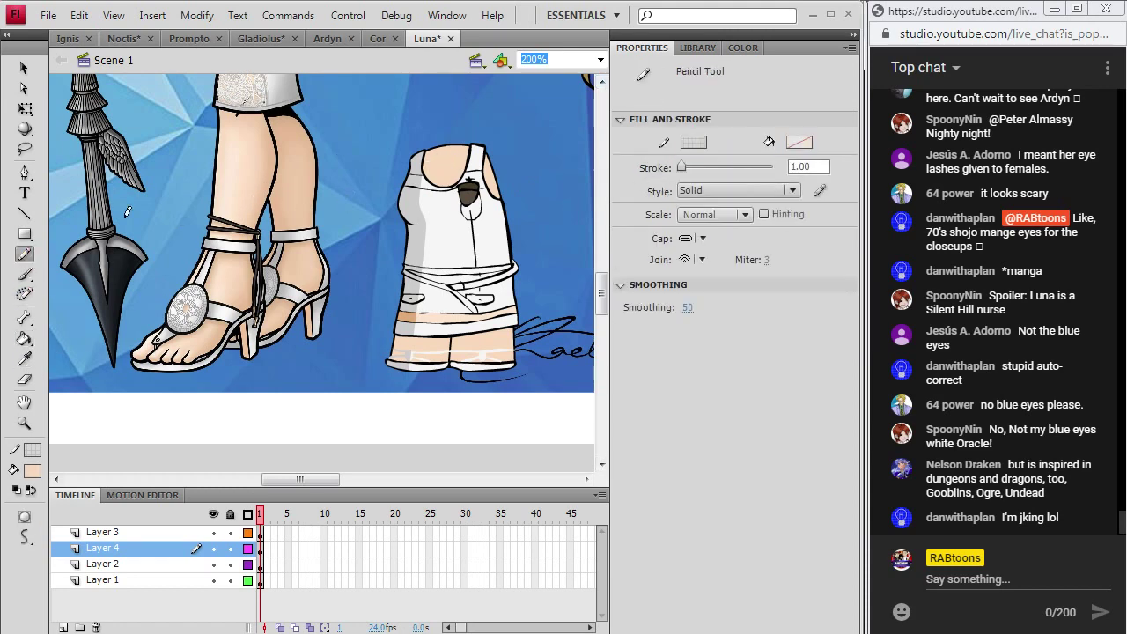
pyautogui.click(260, 550)
pyautogui.click(259, 564)
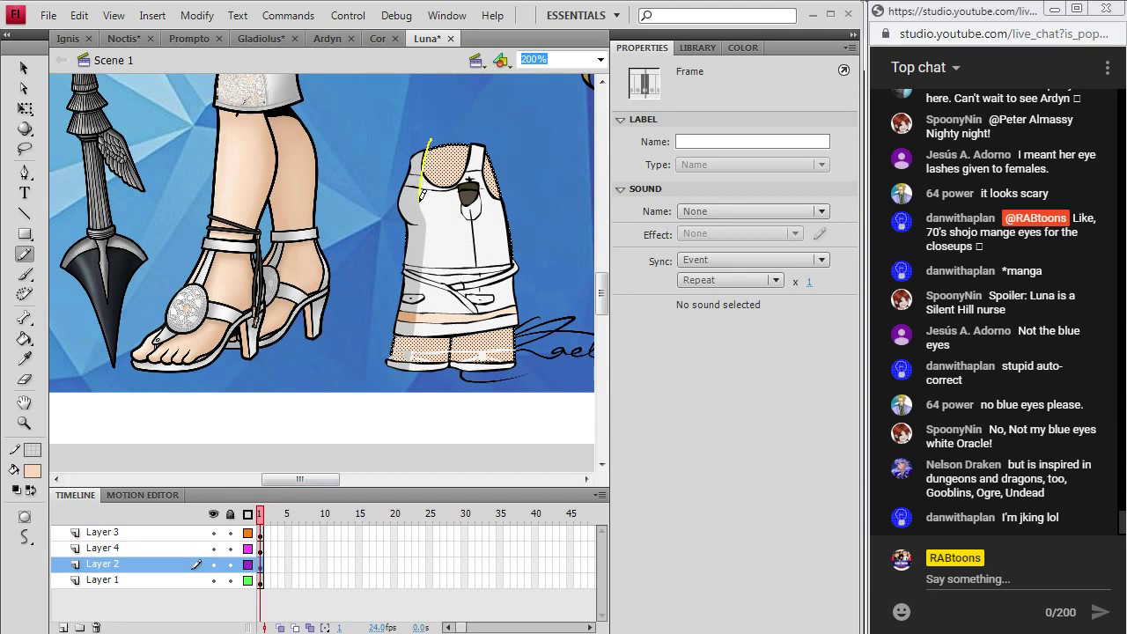
pyautogui.moveTo(420, 313); pyautogui.dragTo(415, 317)
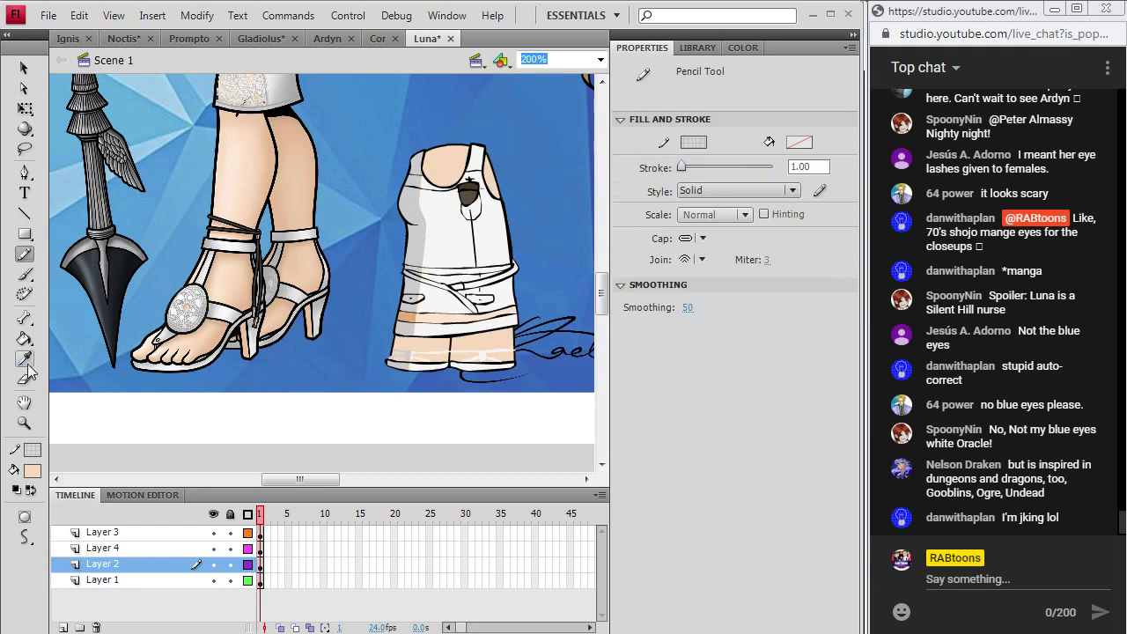
pyautogui.press('k')
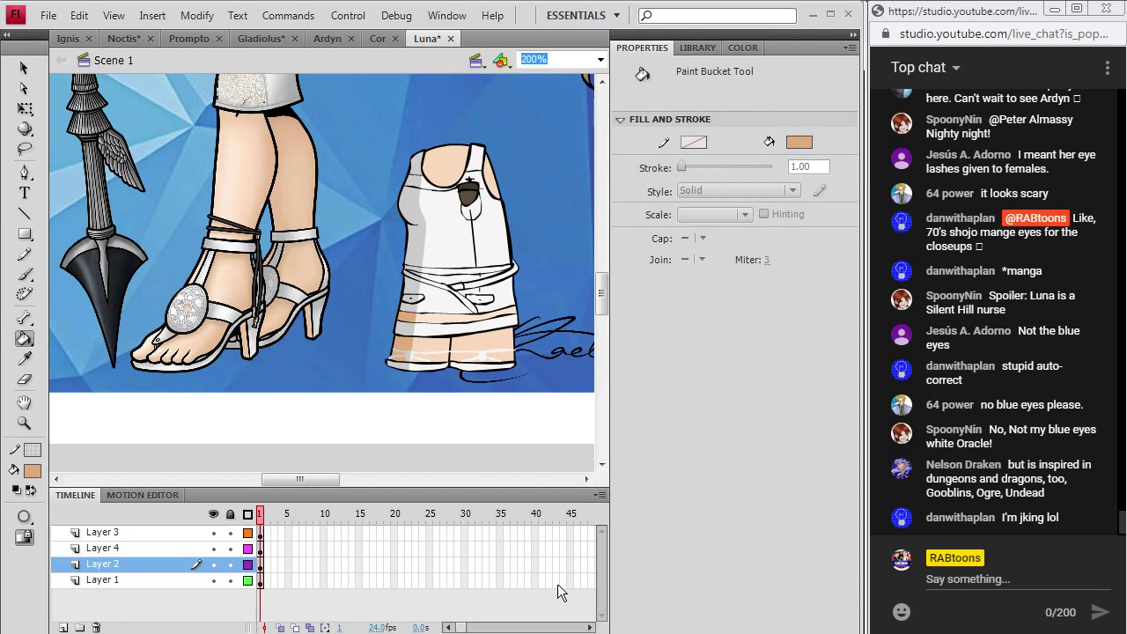
# - Sample the dark ankle cord of the reference and brush thin black lines along the leg straps on Layer 4
pyautogui.press('i')
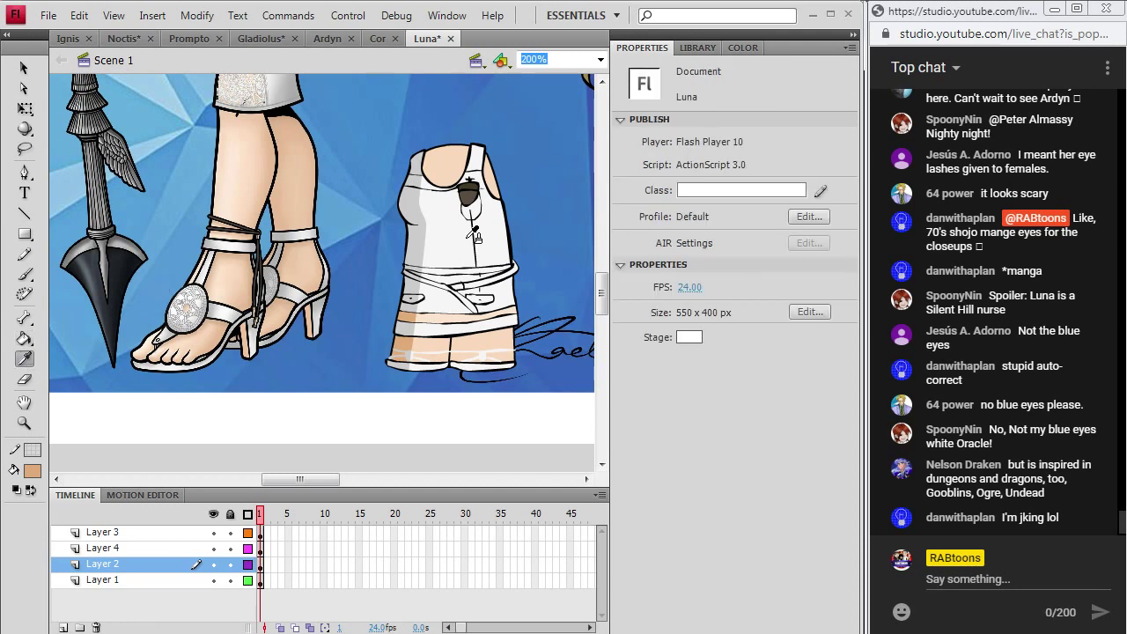
pyautogui.moveTo(602, 299); pyautogui.dragTo(603, 317)
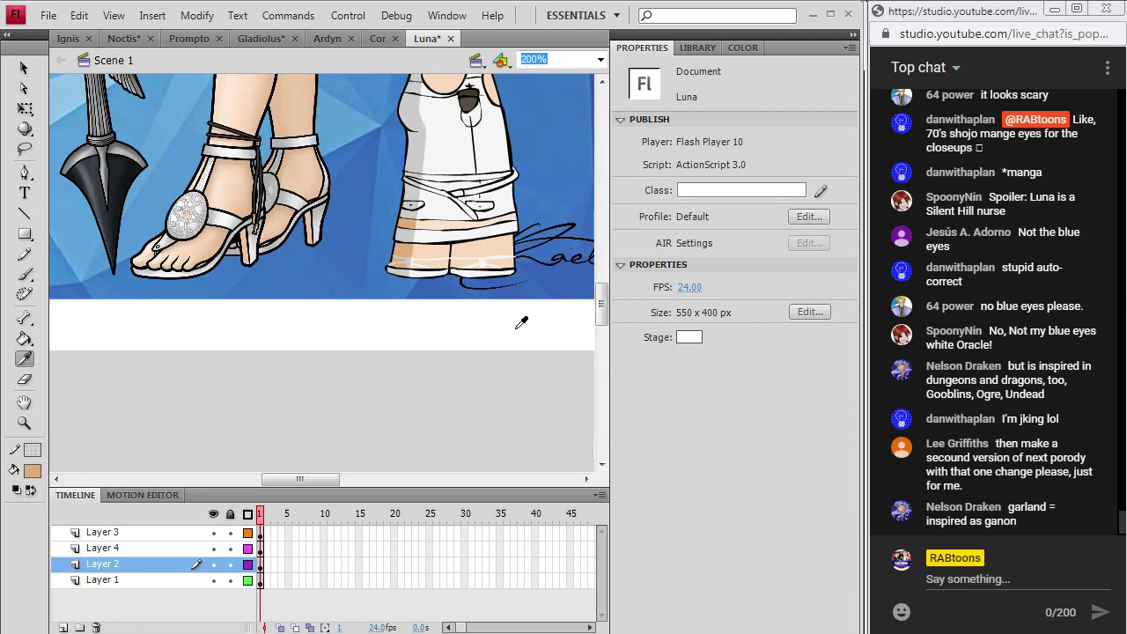
pyautogui.moveTo(602, 308); pyautogui.dragTo(616, 288)
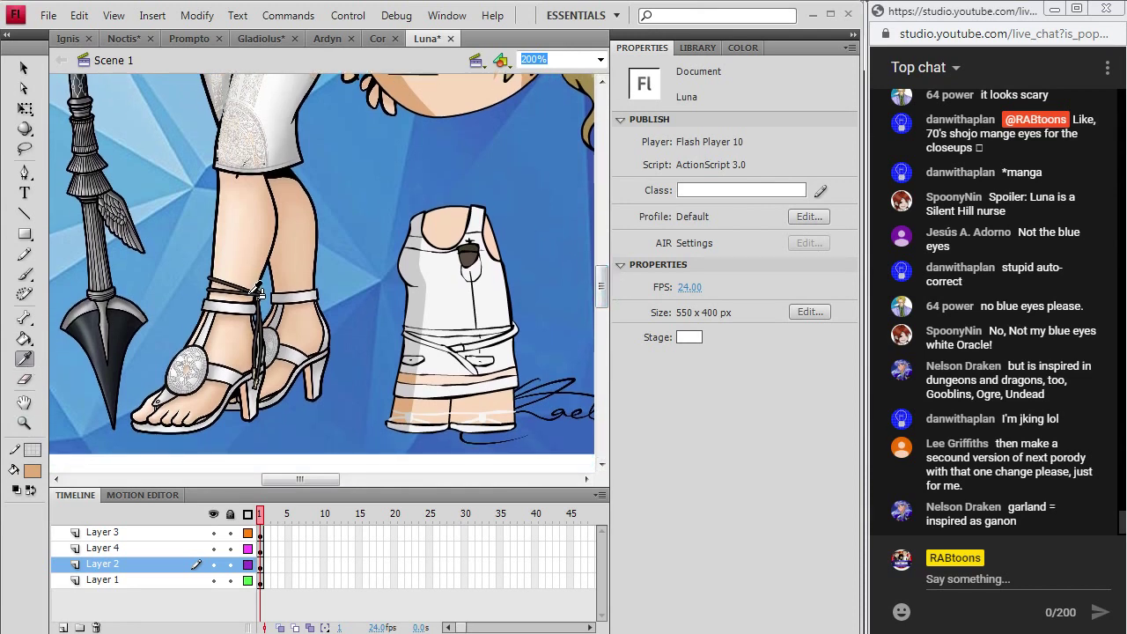
pyautogui.click(215, 281)
pyautogui.click(25, 274)
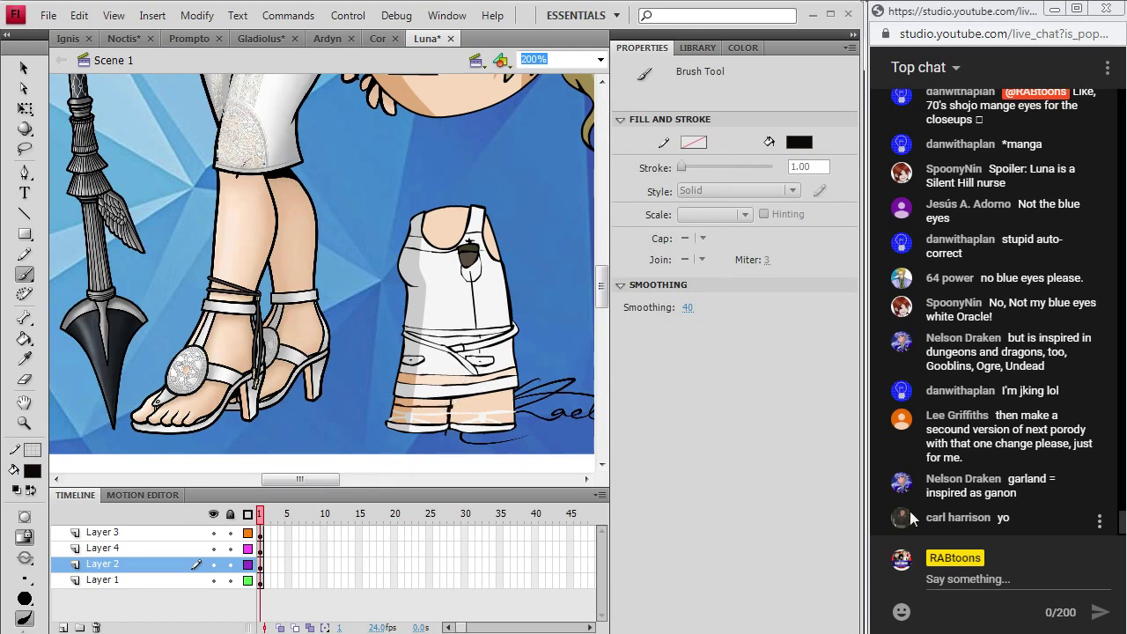
pyautogui.click(260, 552)
pyautogui.click(258, 561)
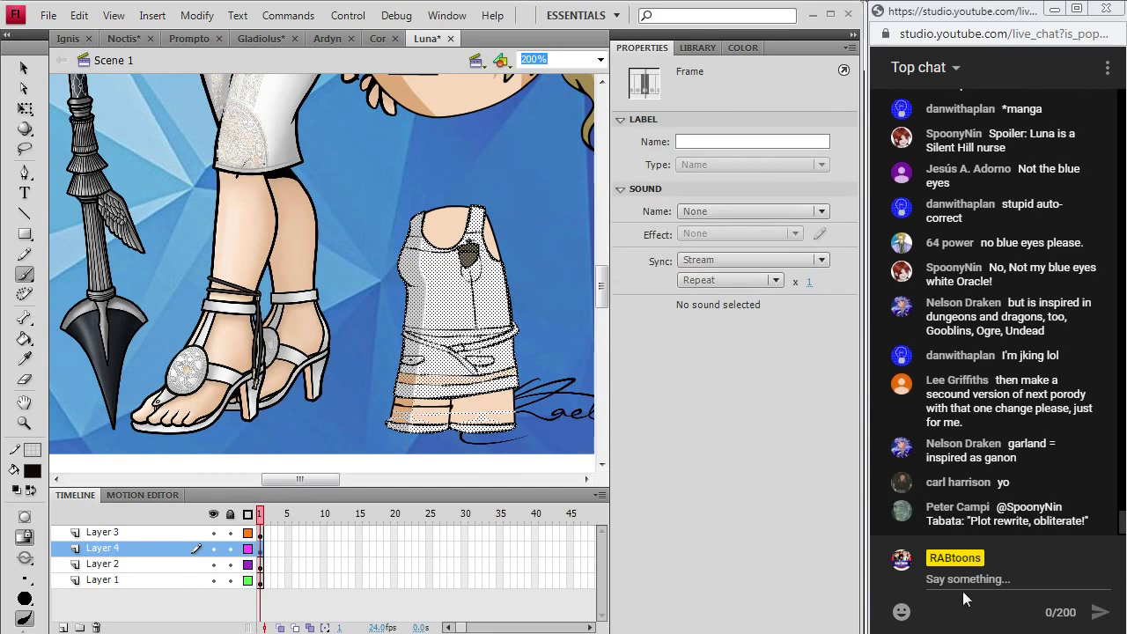
pyautogui.click(260, 550)
pyautogui.hotkey('ctrl', 'shift', 'a')
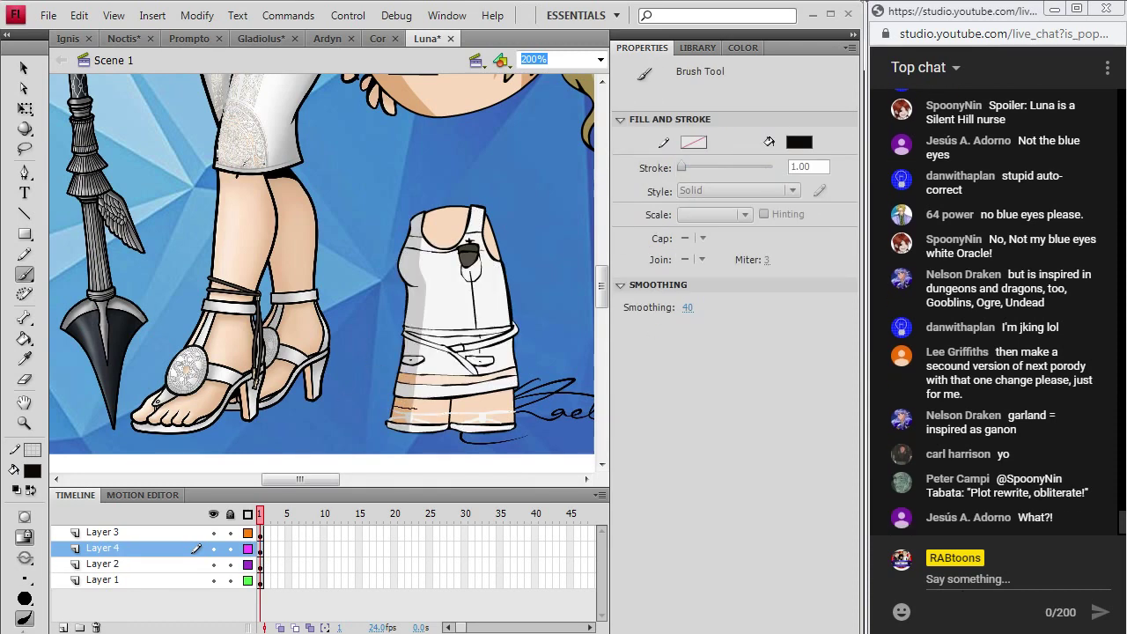
pyautogui.moveTo(398, 405); pyautogui.dragTo(450, 406)
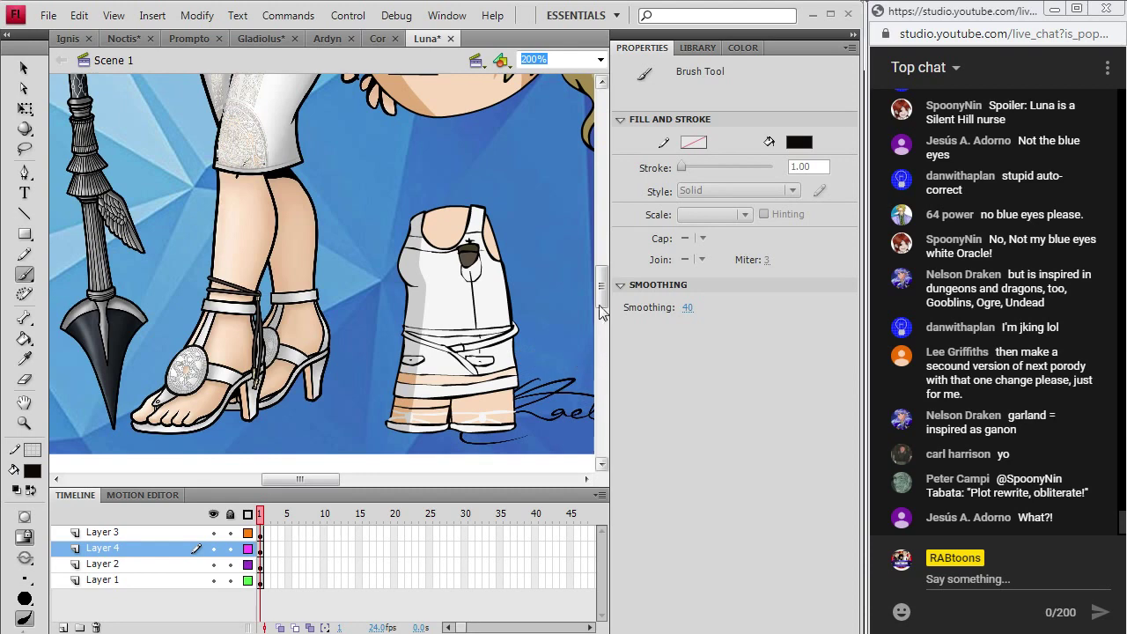
# - Brush a thin black V-shaped necklace in the neck opening and sample the tan of the reference's pendant area
pyautogui.moveTo(603, 297)
pyautogui.mouseDown()
pyautogui.moveTo(614, 237)
pyautogui.moveTo(622, 283)
pyautogui.mouseUp()
pyautogui.click(32, 471)
pyautogui.click(41, 282)
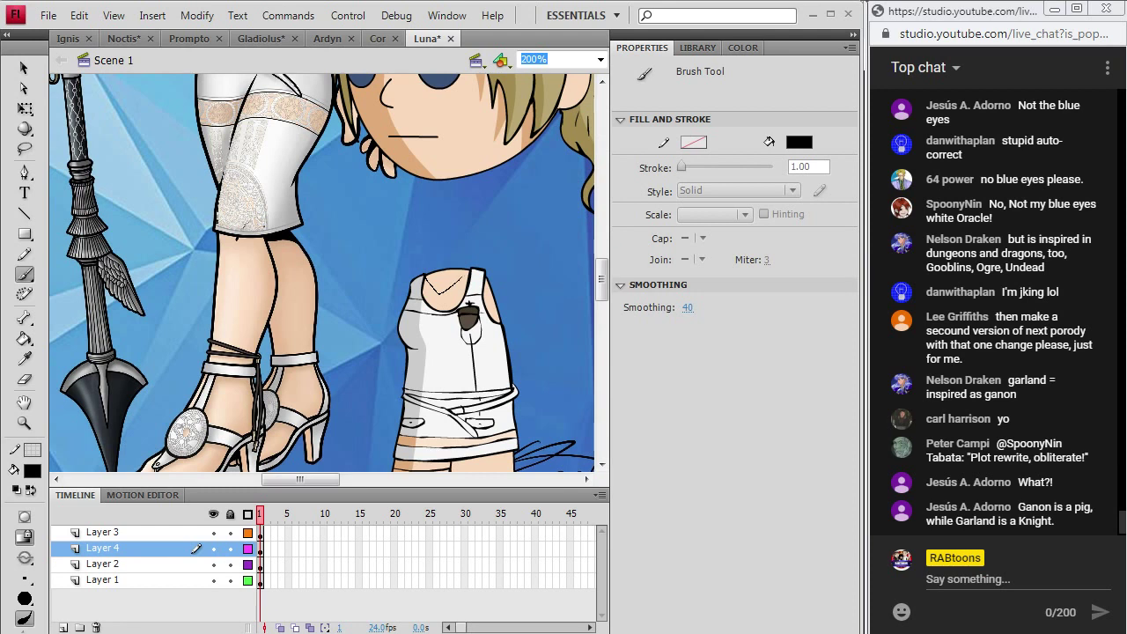
pyautogui.moveTo(470, 270); pyautogui.dragTo(428, 275)
pyautogui.moveTo(602, 282); pyautogui.dragTo(603, 230)
pyautogui.press('i')
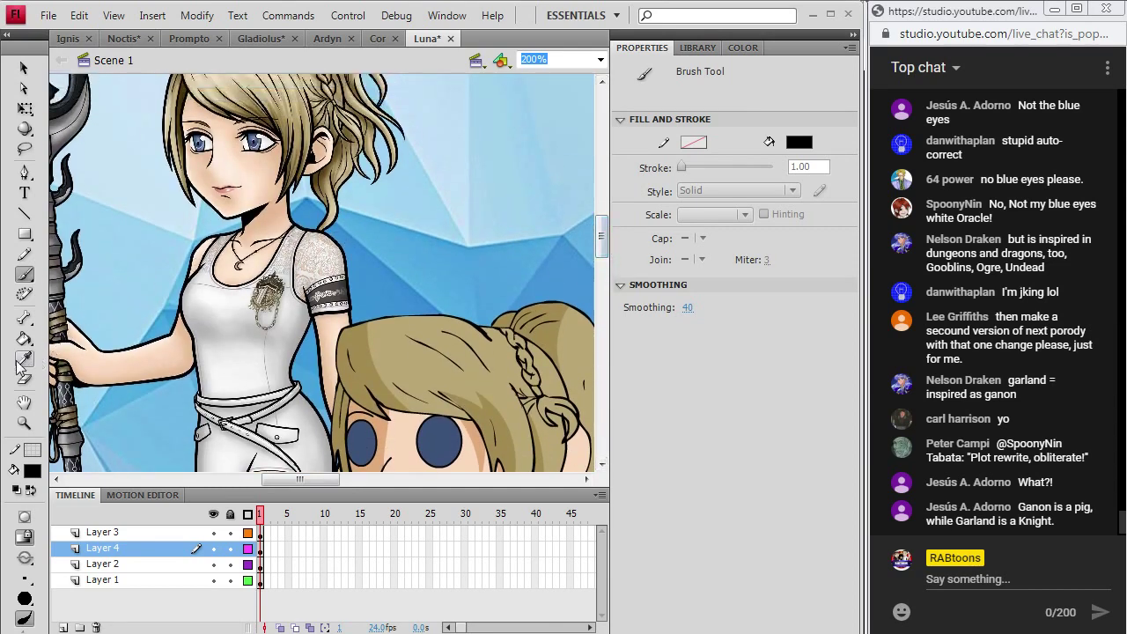
pyautogui.click(241, 266)
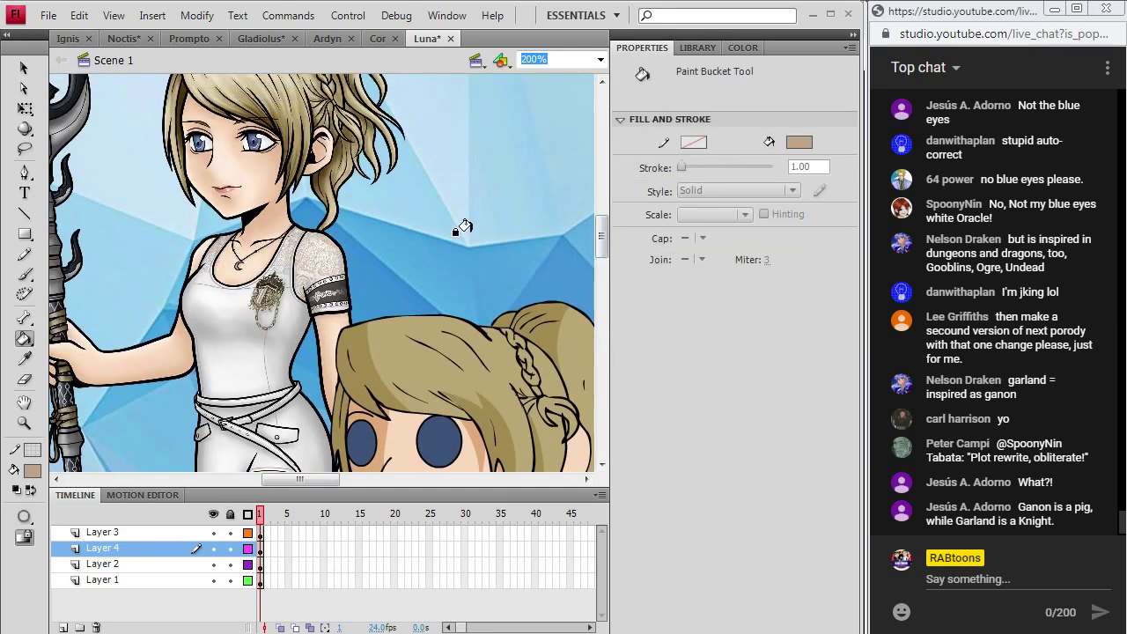
pyautogui.moveTo(603, 236)
pyautogui.mouseDown()
pyautogui.moveTo(605, 288)
pyautogui.moveTo(607, 240)
pyautogui.mouseUp()
# - Fill both eyes of the drawn head with black
pyautogui.click(32, 471)
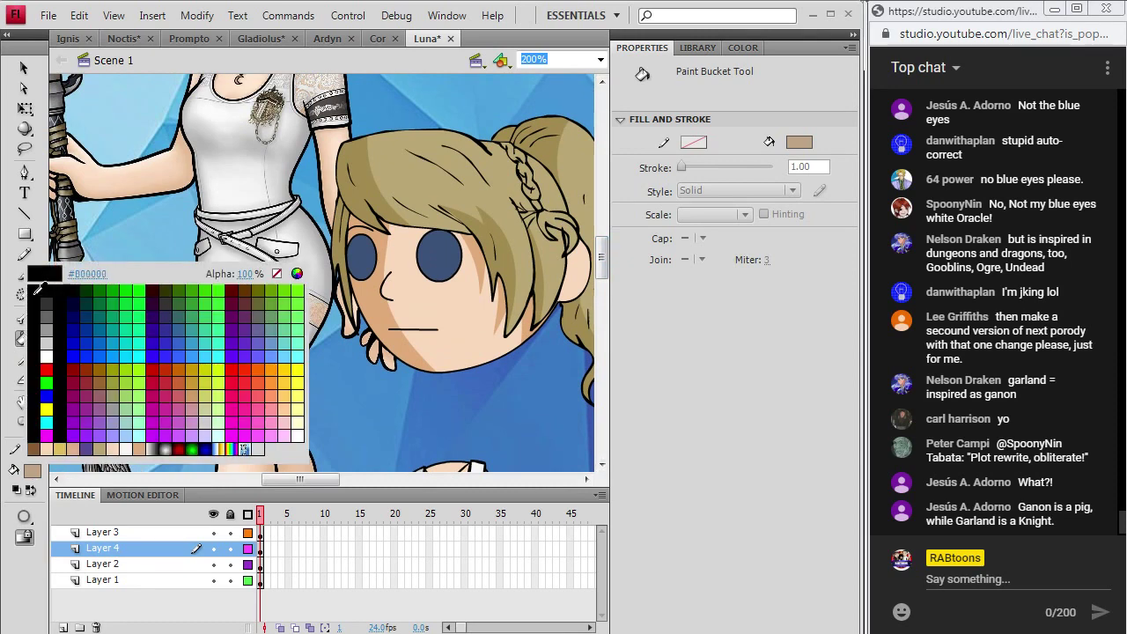
pyautogui.click(31, 284)
pyautogui.click(363, 255)
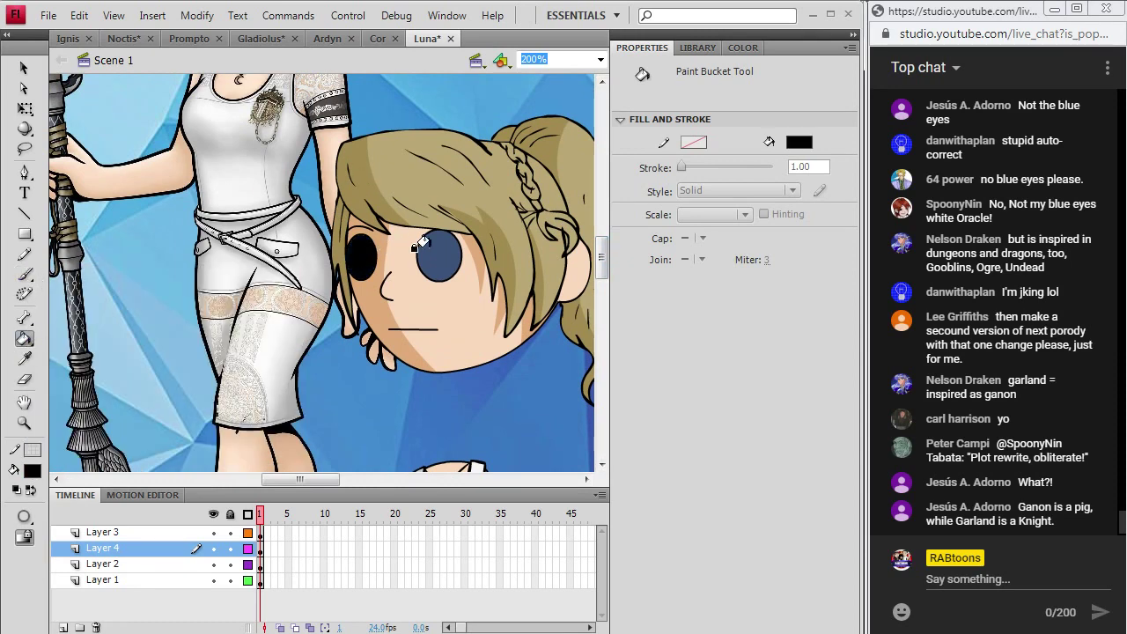
pyautogui.click(427, 254)
# - Brush thin black eyelashes at the outer corner of the larger eye on Layer 2
pyautogui.click(31, 471)
pyautogui.click(38, 283)
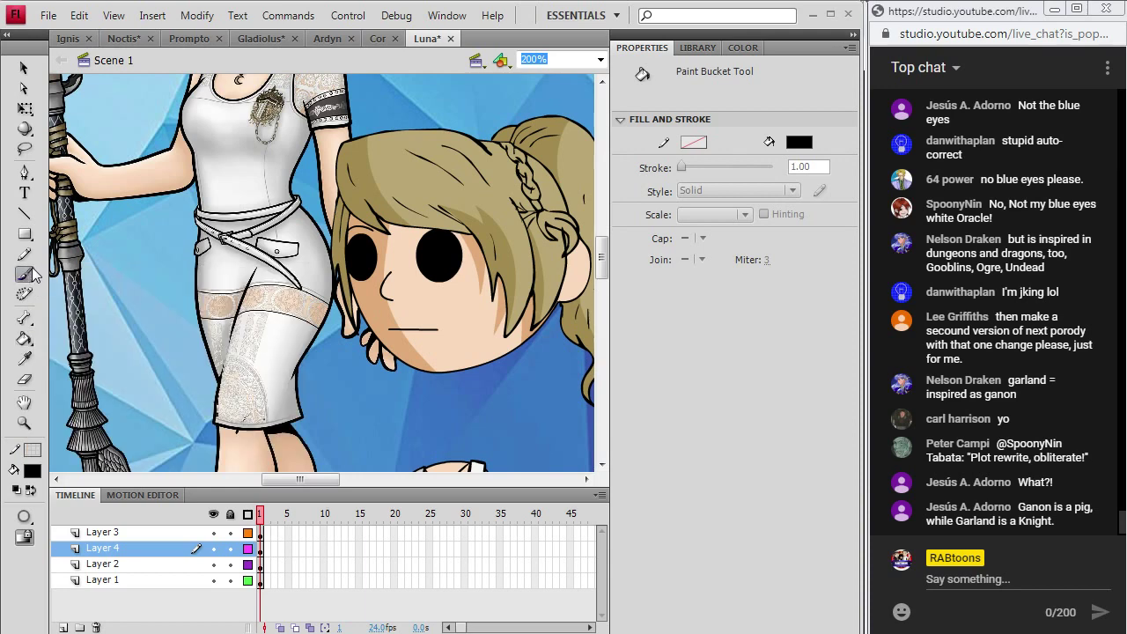
pyautogui.click(25, 275)
pyautogui.click(260, 529)
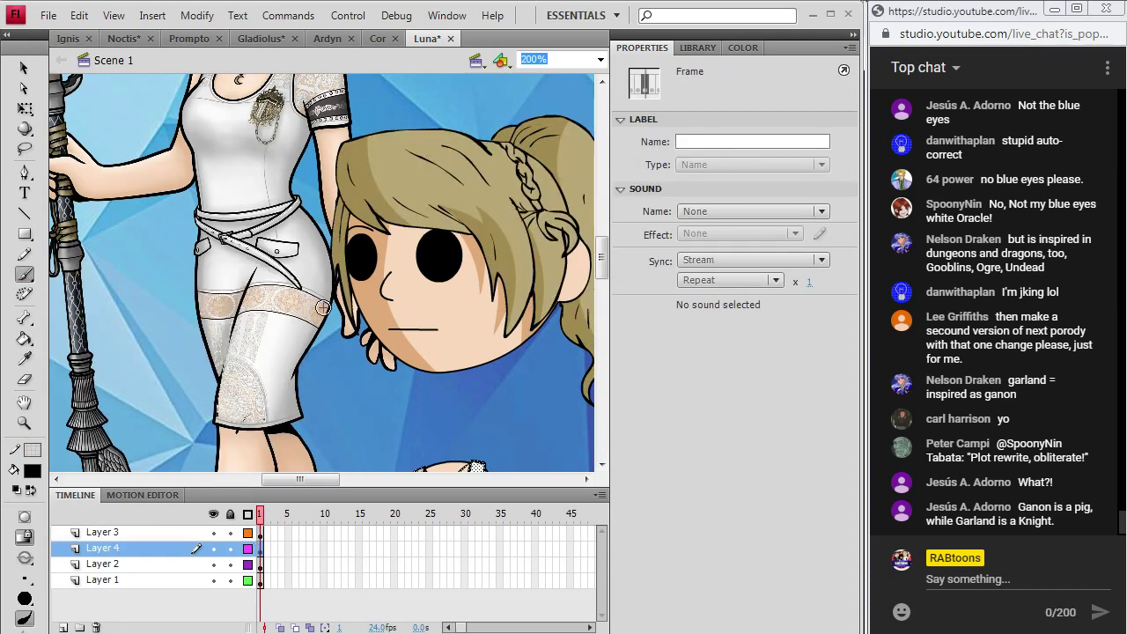
pyautogui.click(261, 565)
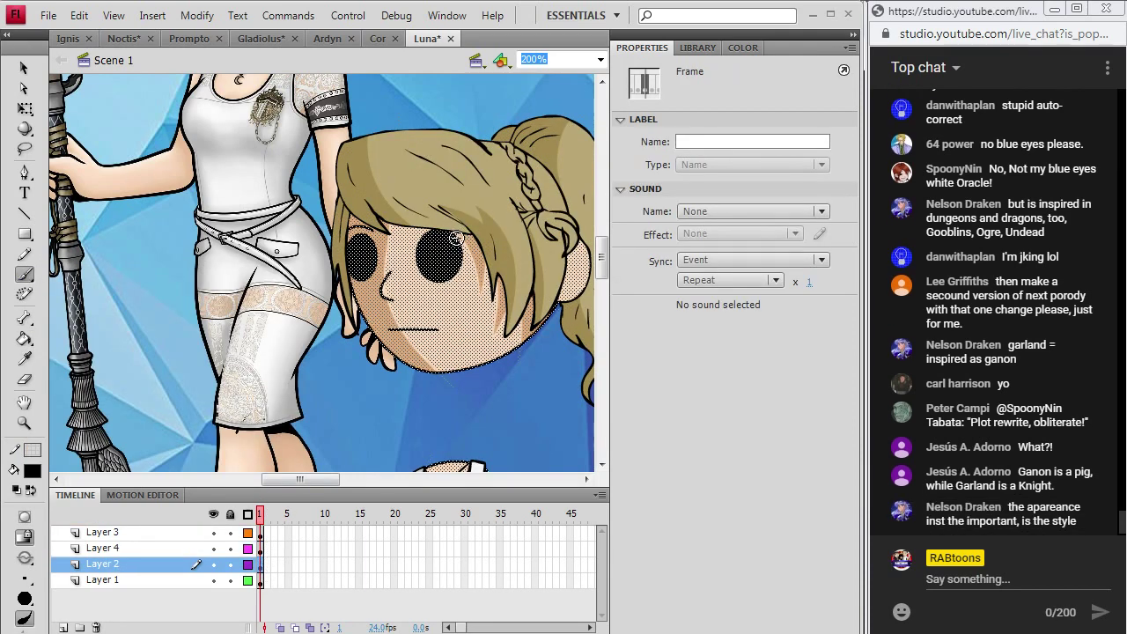
pyautogui.press('Escape')
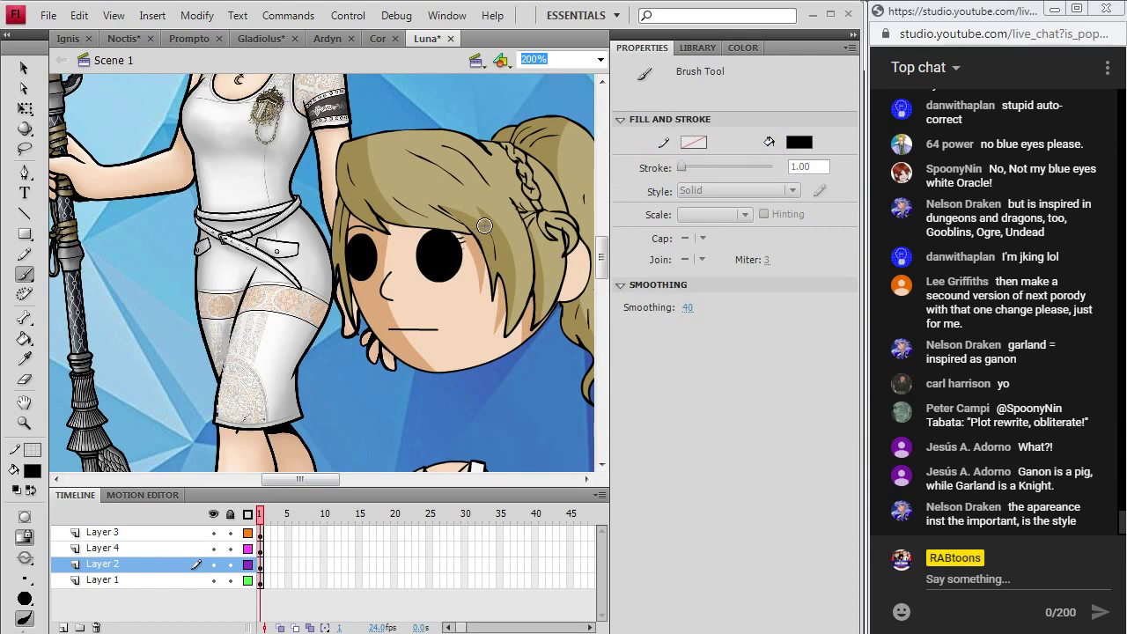
pyautogui.hotkey('ctrl', 'z')
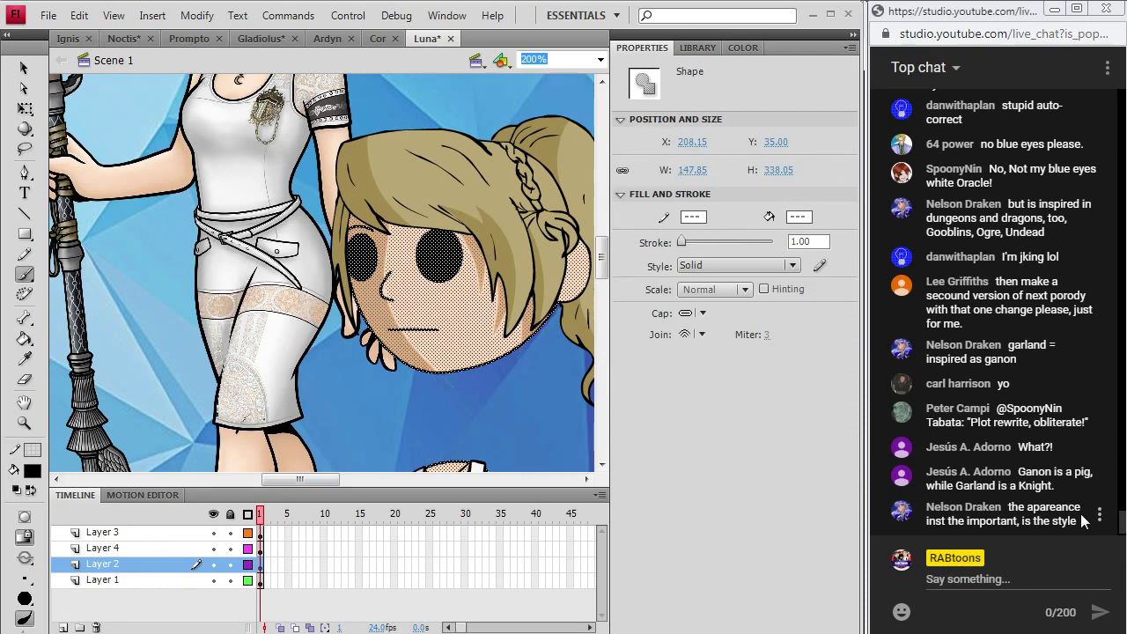
pyautogui.hotkey('ctrl', 'shift', 'a')
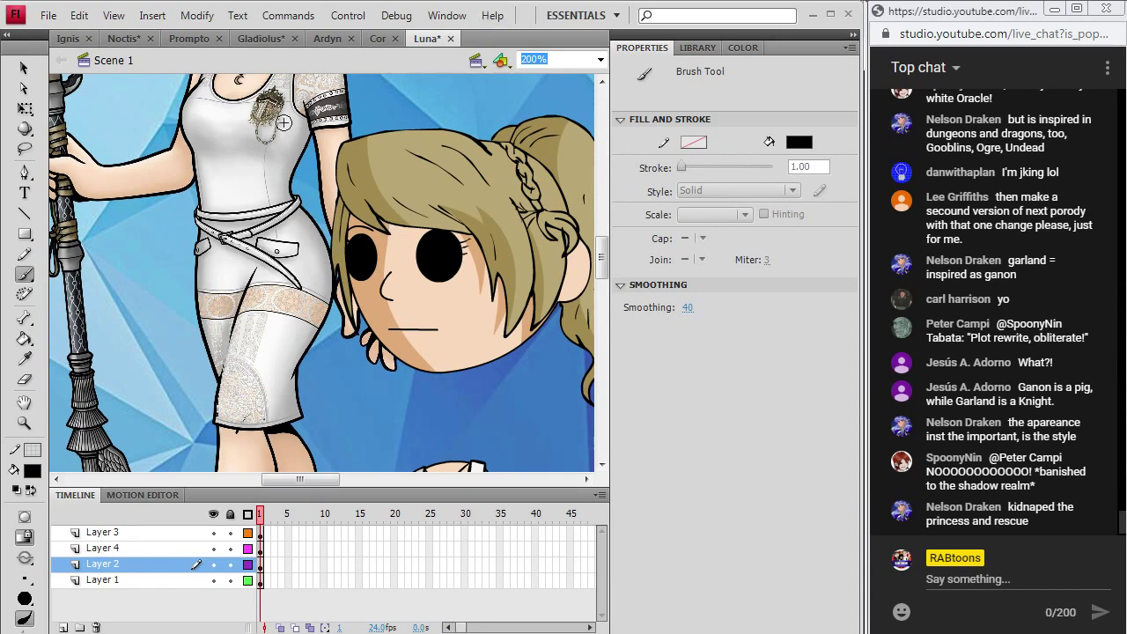
# - Delete the reference bitmap of Luna from Layer 1
pyautogui.scroll(-5, 324, 246)
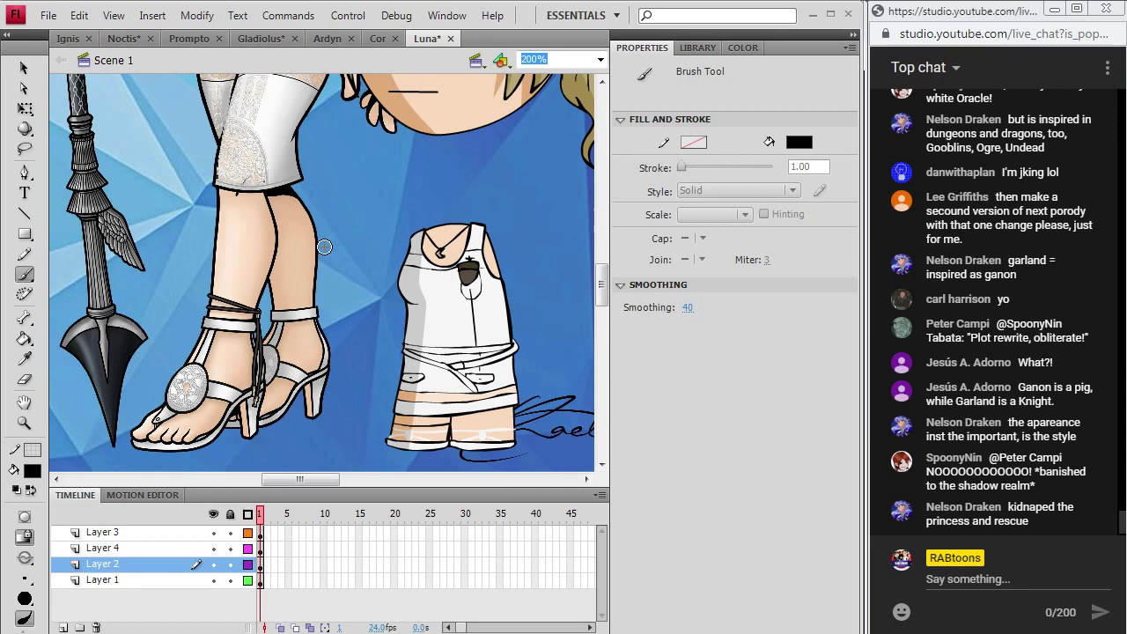
pyautogui.scroll(7, 338, 227)
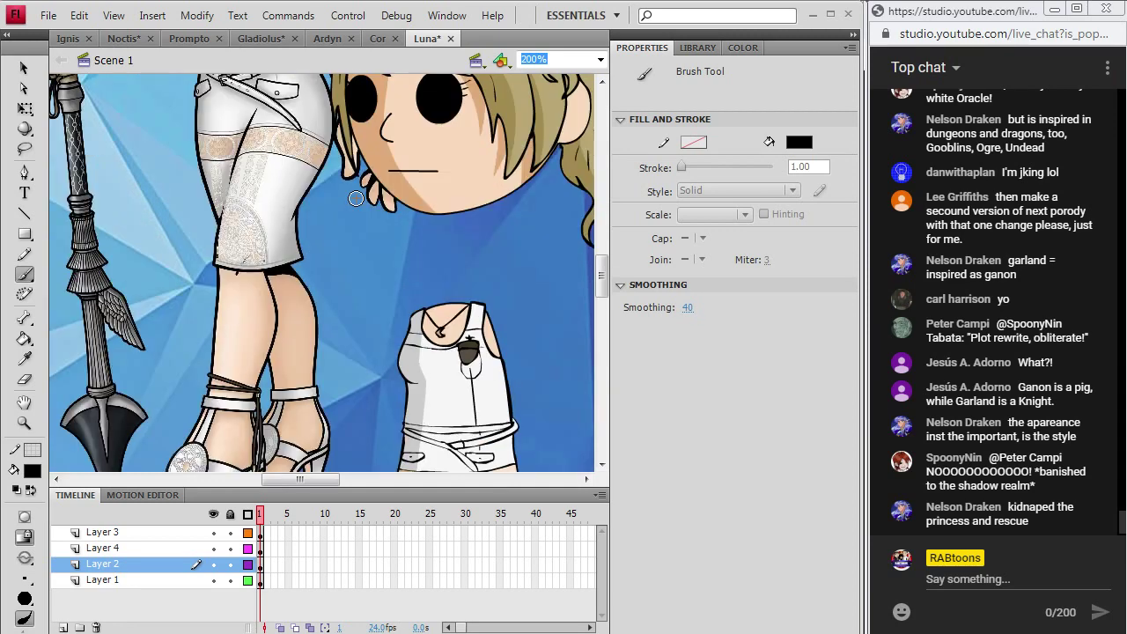
pyautogui.click(24, 68)
pyautogui.click(236, 159)
pyautogui.scroll(5, 236, 159)
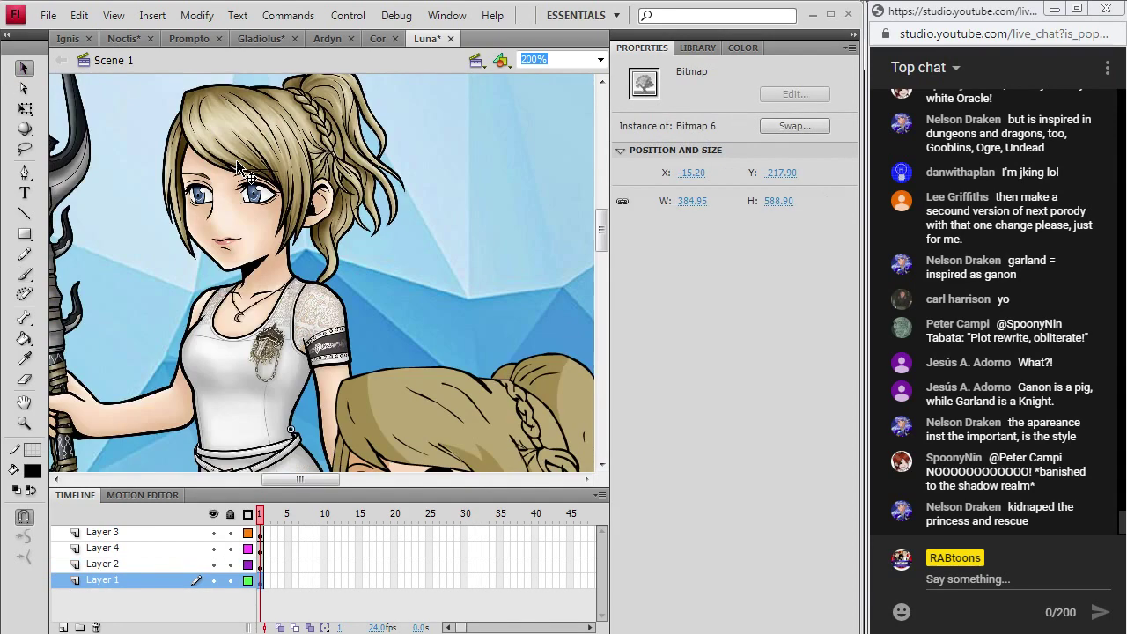
pyautogui.scroll(-8, 236, 160)
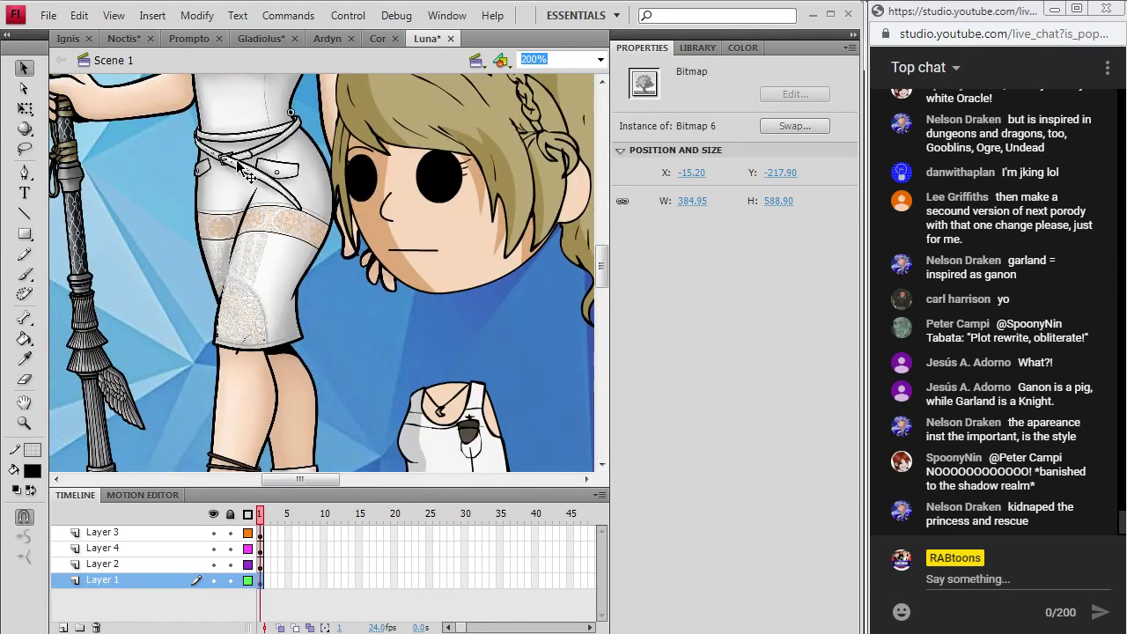
pyautogui.press('Delete')
pyautogui.scroll(4, 236, 159)
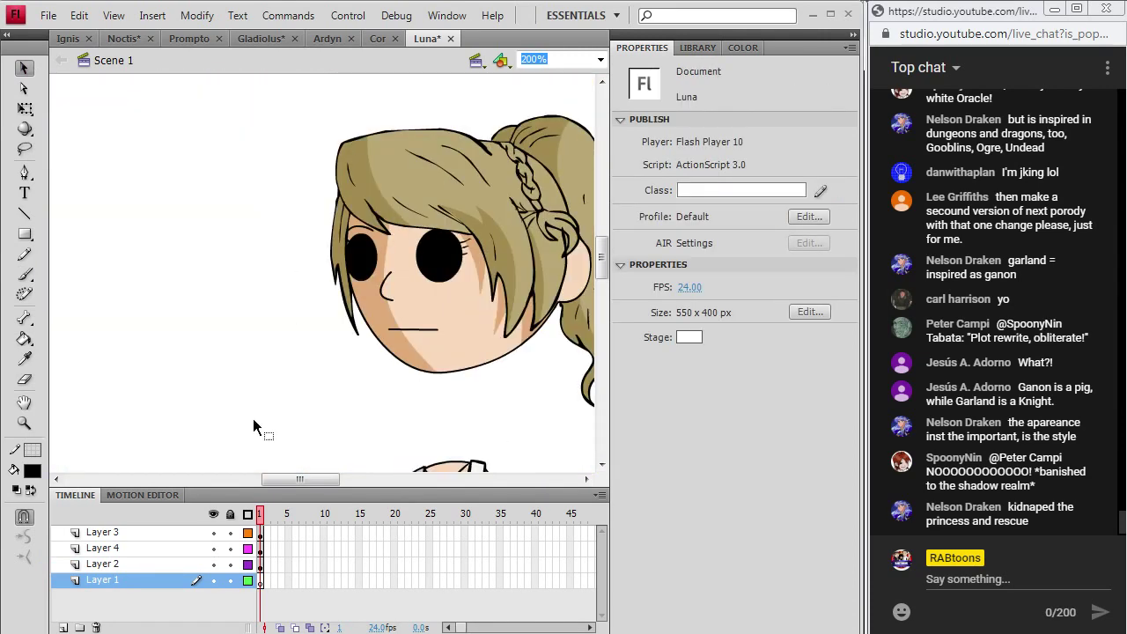
# - Select the whole drawn head, including the hair and ponytail, and move it straight down onto the neck of the body
pyautogui.moveTo(285, 478); pyautogui.dragTo(303, 478)
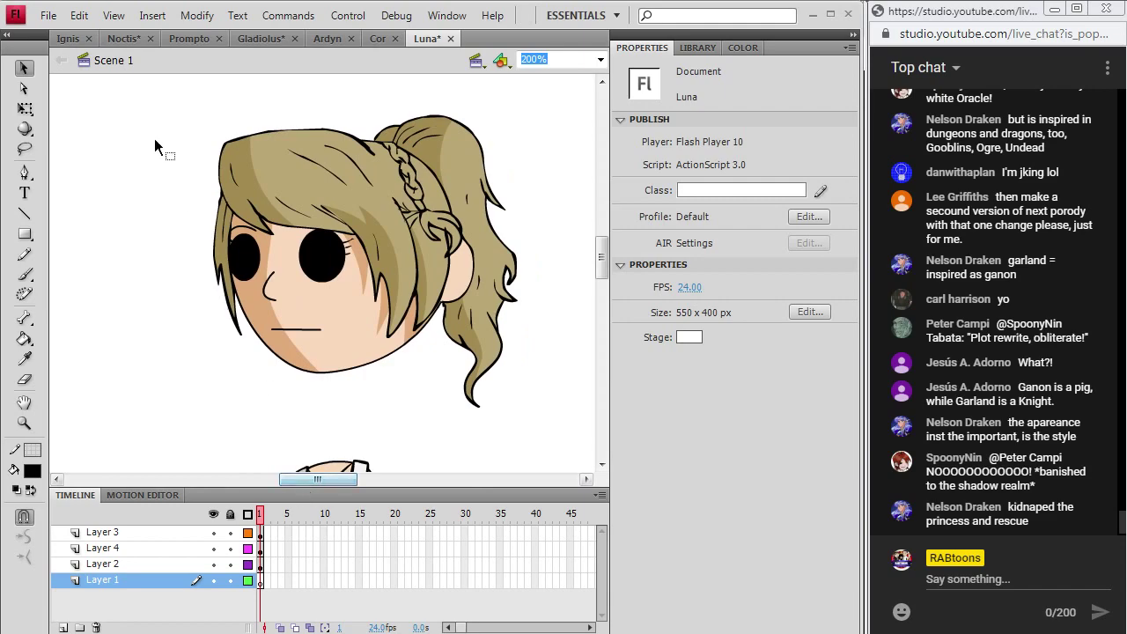
pyautogui.moveTo(150, 95); pyautogui.dragTo(577, 437)
pyautogui.press('Down')
pyautogui.press('Down')
pyautogui.press('Down')
pyautogui.press('Down')
pyautogui.press('Down')
pyautogui.press('Down')
pyautogui.press('Down')
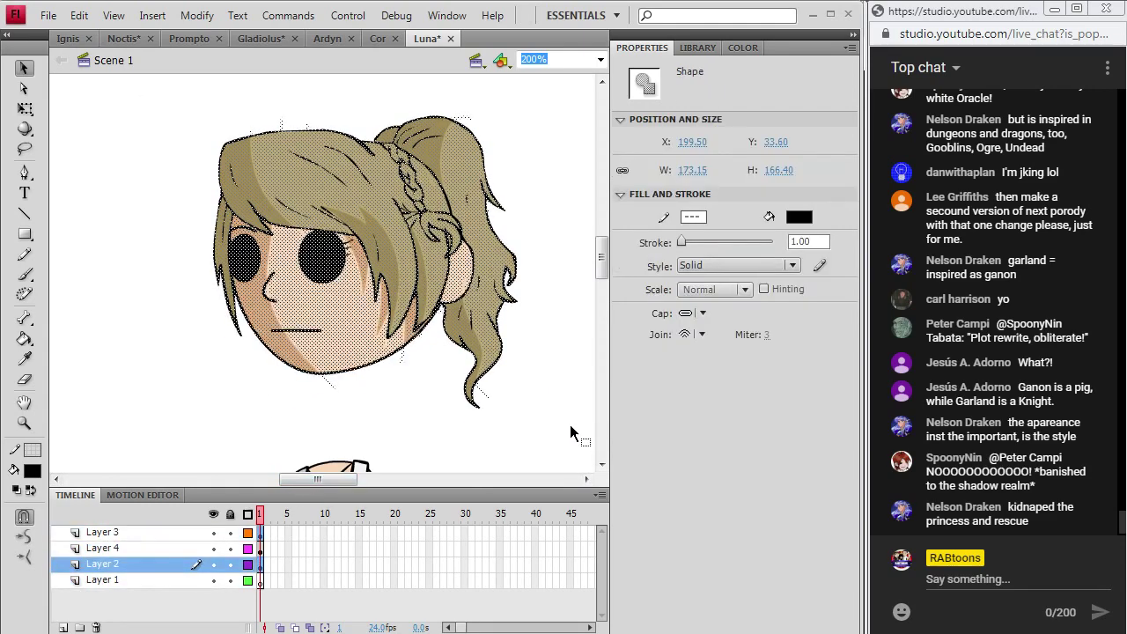
pyautogui.press('Down')
pyautogui.press('Down')
pyautogui.press('Down')
pyautogui.press('Down')
pyautogui.press('Down')
pyautogui.press('Down')
pyautogui.press('Down')
pyautogui.press('Down')
pyautogui.press('Down')
pyautogui.press('Down')
pyautogui.press('Down')
pyautogui.press('Down')
pyautogui.press('Down')
pyautogui.press('Down')
pyautogui.press('Down')
pyautogui.press('Down')
pyautogui.press('Down')
pyautogui.press('Down')
pyautogui.press('Down')
pyautogui.press('Down')
pyautogui.scroll(-2, 570, 425)
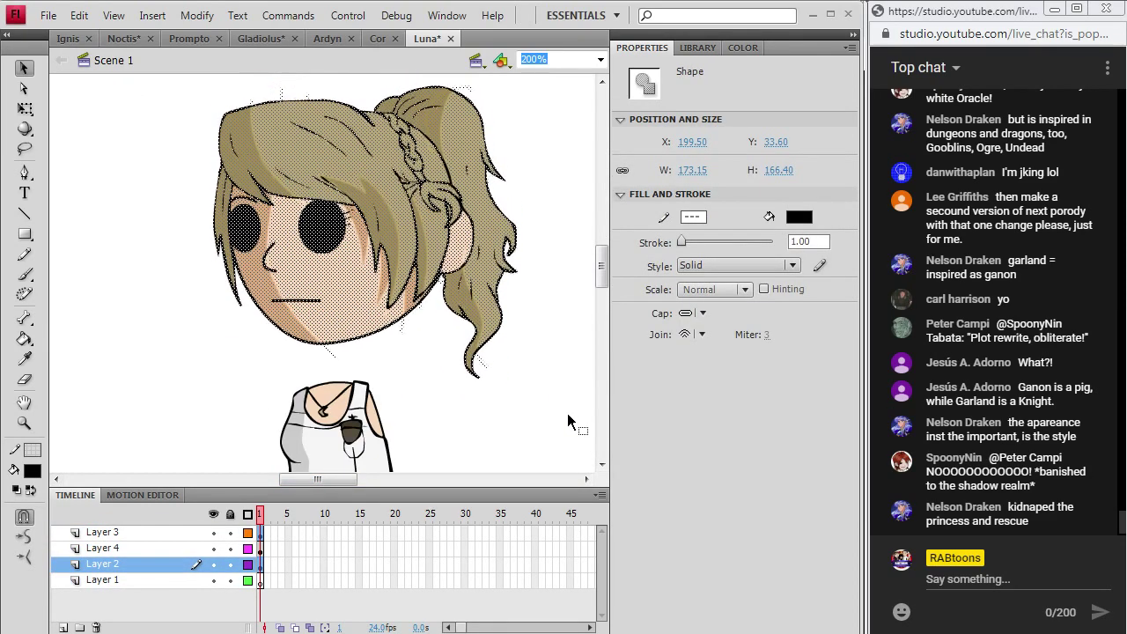
pyautogui.press('Down')
pyautogui.press('Down')
pyautogui.press('Down')
pyautogui.press('Down')
pyautogui.press('Down')
pyautogui.press('Down')
pyautogui.press('Down')
pyautogui.press('Down')
pyautogui.press('Down')
pyautogui.press('Down')
pyautogui.press('Down')
pyautogui.press('Down')
pyautogui.press('Down')
pyautogui.press('Down')
pyautogui.press('Down')
pyautogui.press('Down')
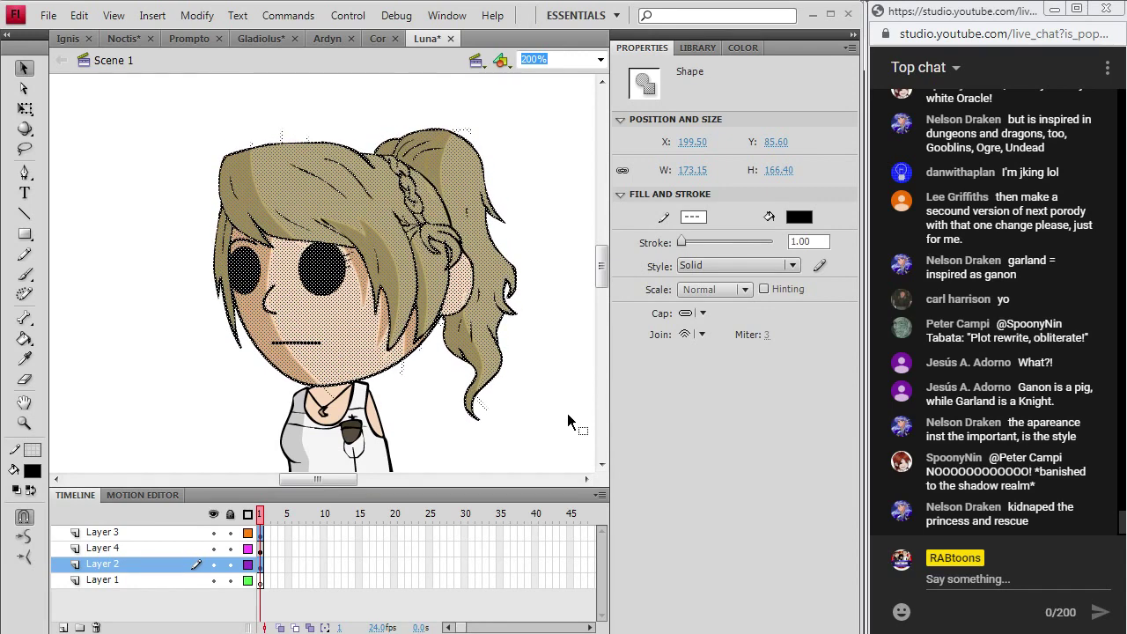
pyautogui.click(554, 385)
# - Move Layer 1 to the top of the layer stack and set the Brush tool to a black fill
pyautogui.scroll(-3, 555, 385)
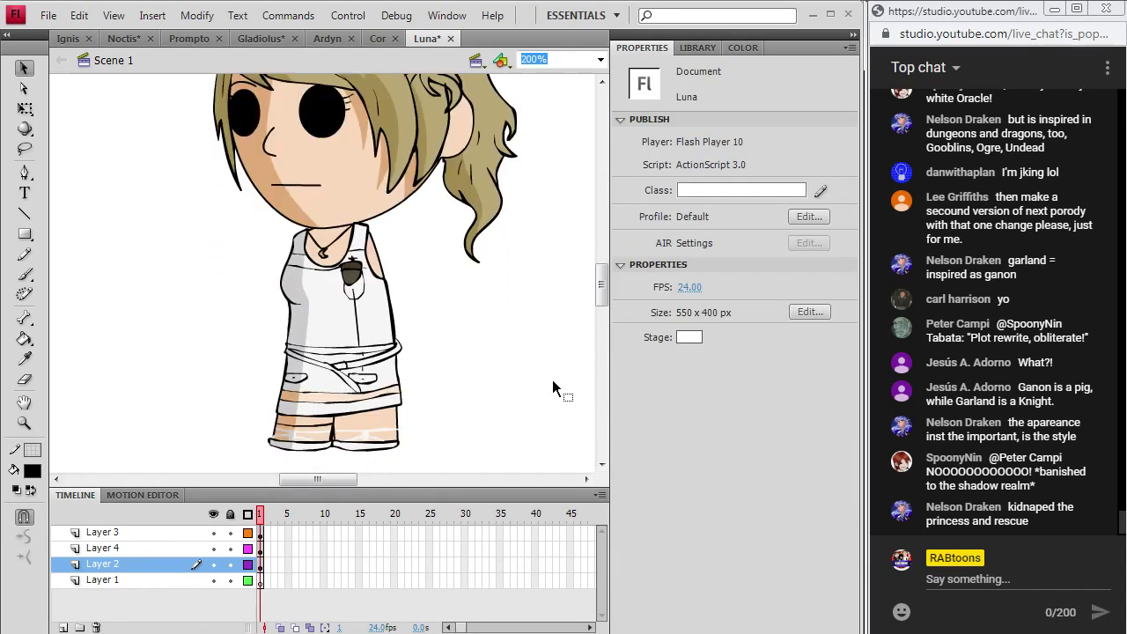
pyautogui.moveTo(171, 580); pyautogui.dragTo(176, 527)
pyautogui.click(36, 474)
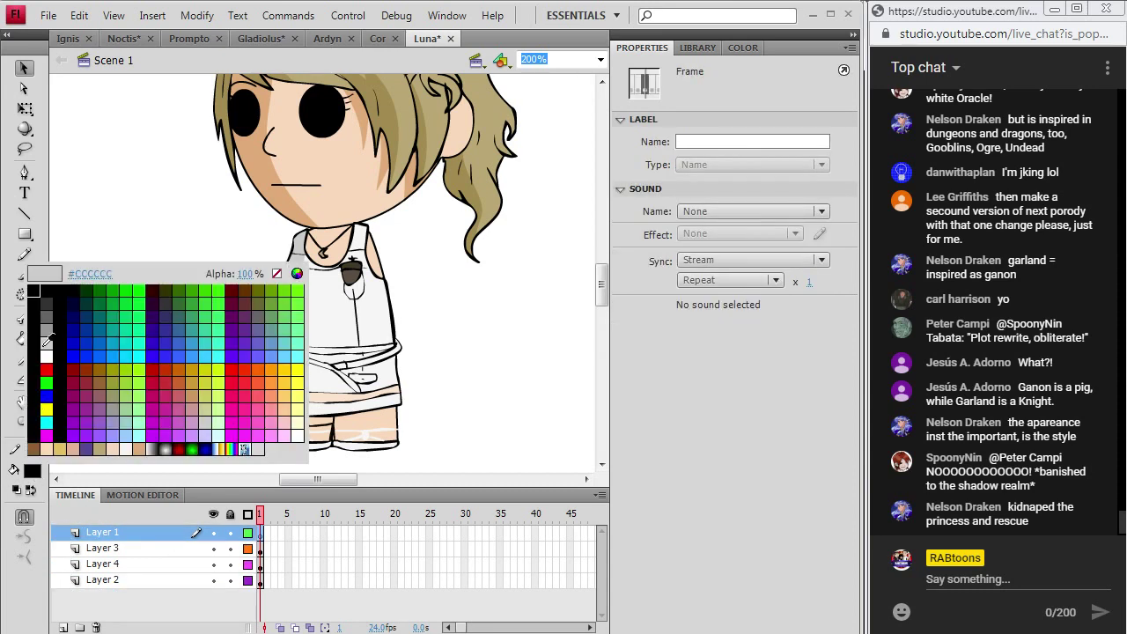
pyautogui.click(35, 300)
pyautogui.click(25, 273)
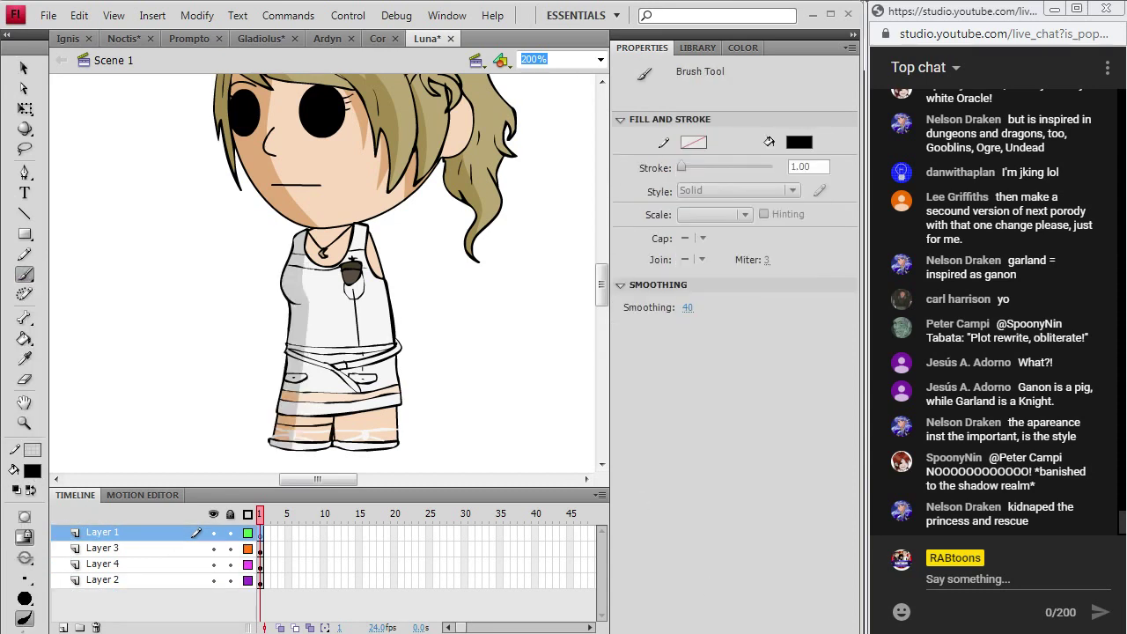
pyautogui.hotkey('alt', 'Tab')
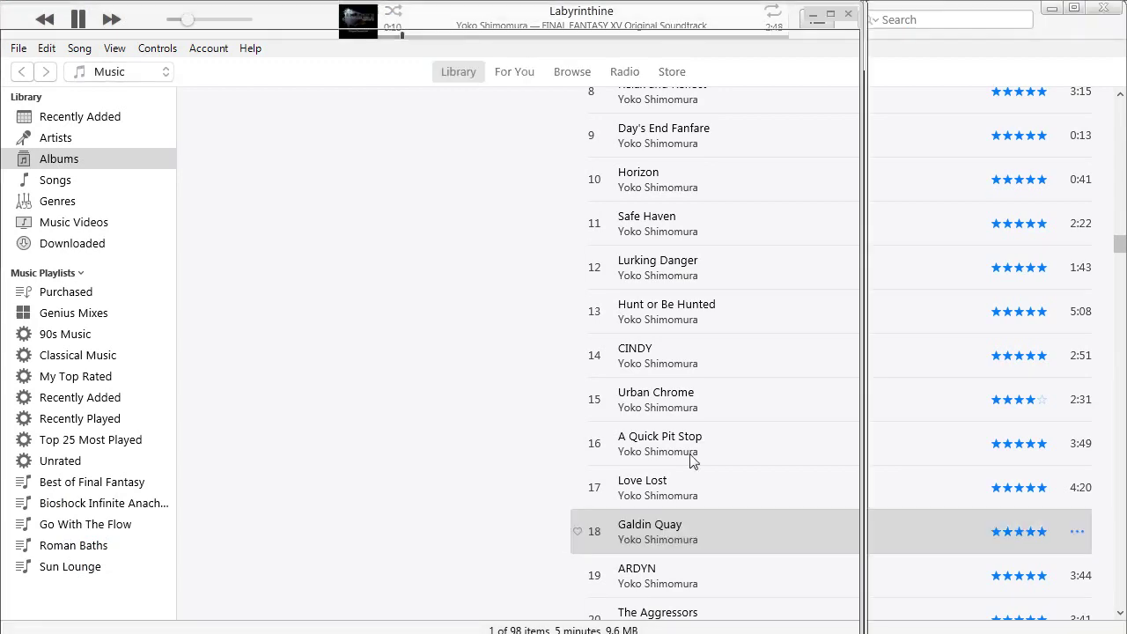
pyautogui.hotkey('alt', 'Tab')
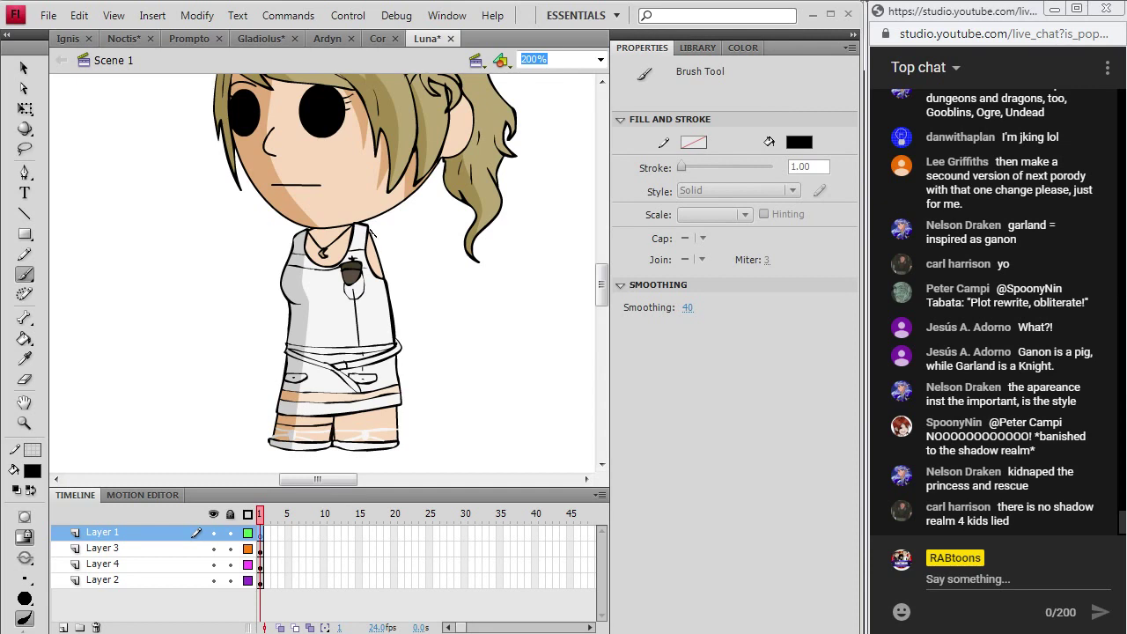
# - Brush a thin black outline of her left arm and hand, from the shoulder down beside the skirt, on Layer 1
pyautogui.moveTo(371, 232)
pyautogui.mouseDown()
pyautogui.moveTo(406, 290)
pyautogui.moveTo(407, 387)
pyautogui.moveTo(423, 388)
pyautogui.moveTo(414, 350)
pyautogui.mouseUp()
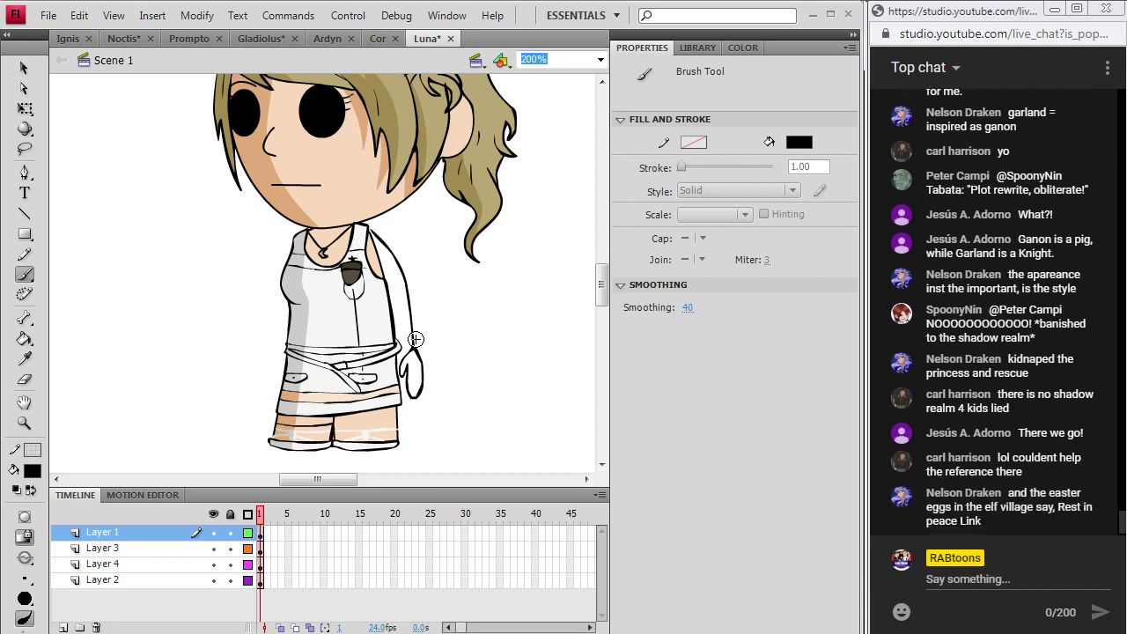
pyautogui.hotkey('ctrl', 'z')
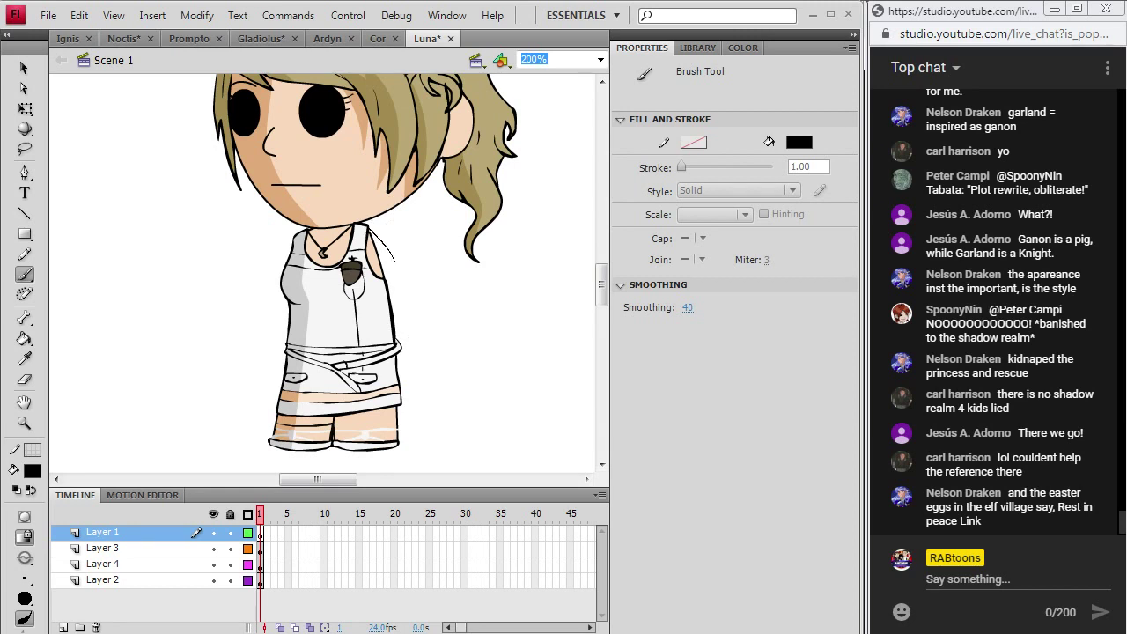
pyautogui.moveTo(395, 262)
pyautogui.mouseDown()
pyautogui.moveTo(412, 342)
pyautogui.moveTo(400, 363)
pyautogui.moveTo(409, 361)
pyautogui.moveTo(414, 397)
pyautogui.moveTo(418, 351)
pyautogui.mouseUp()
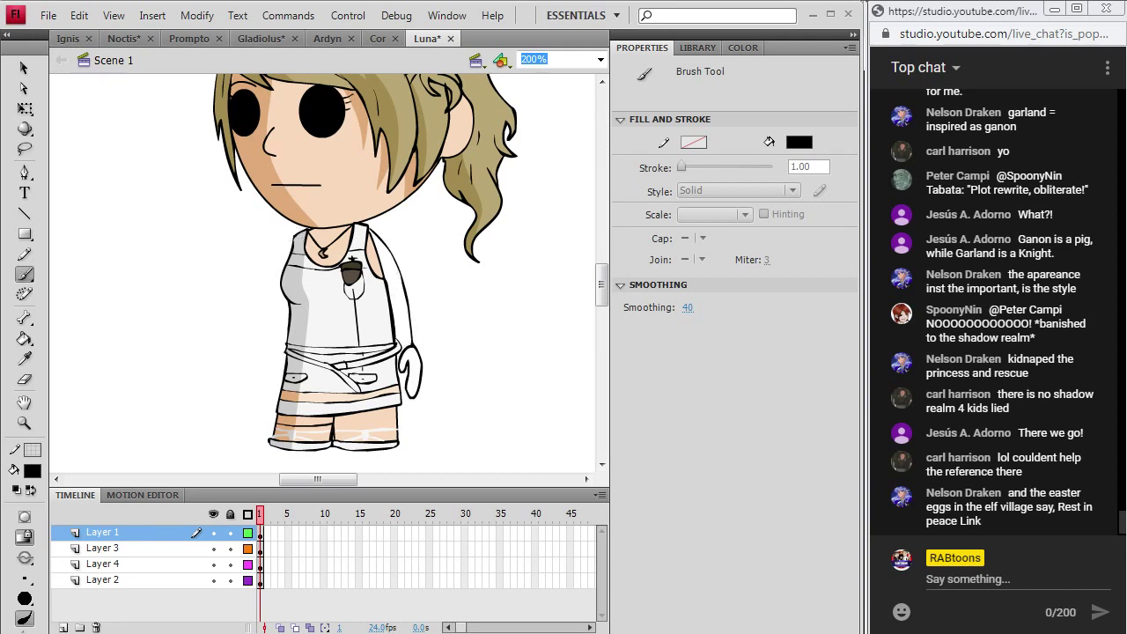
# - Brush a thin black outline of her right arm and hand along the shaded side of the body
pyautogui.moveTo(293, 245); pyautogui.dragTo(267, 352)
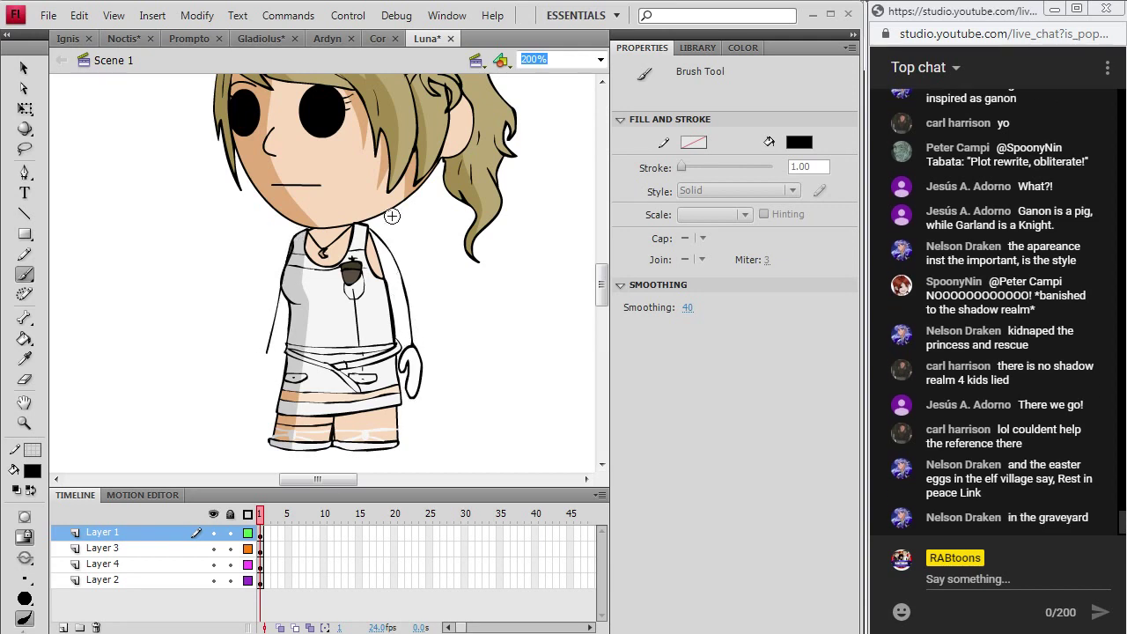
pyautogui.hotkey('ctrl', 'z')
pyautogui.moveTo(288, 236); pyautogui.dragTo(270, 341)
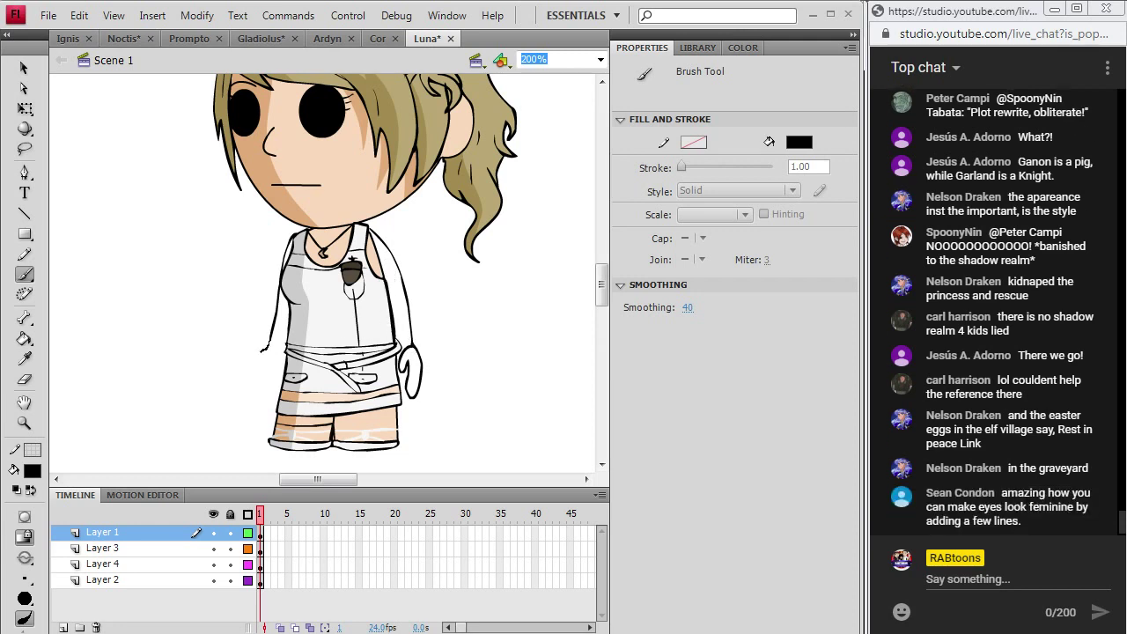
pyautogui.moveTo(261, 351)
pyautogui.mouseDown()
pyautogui.moveTo(254, 398)
pyautogui.moveTo(265, 399)
pyautogui.moveTo(270, 343)
pyautogui.mouseUp()
pyautogui.hotkey('ctrl', 'z')
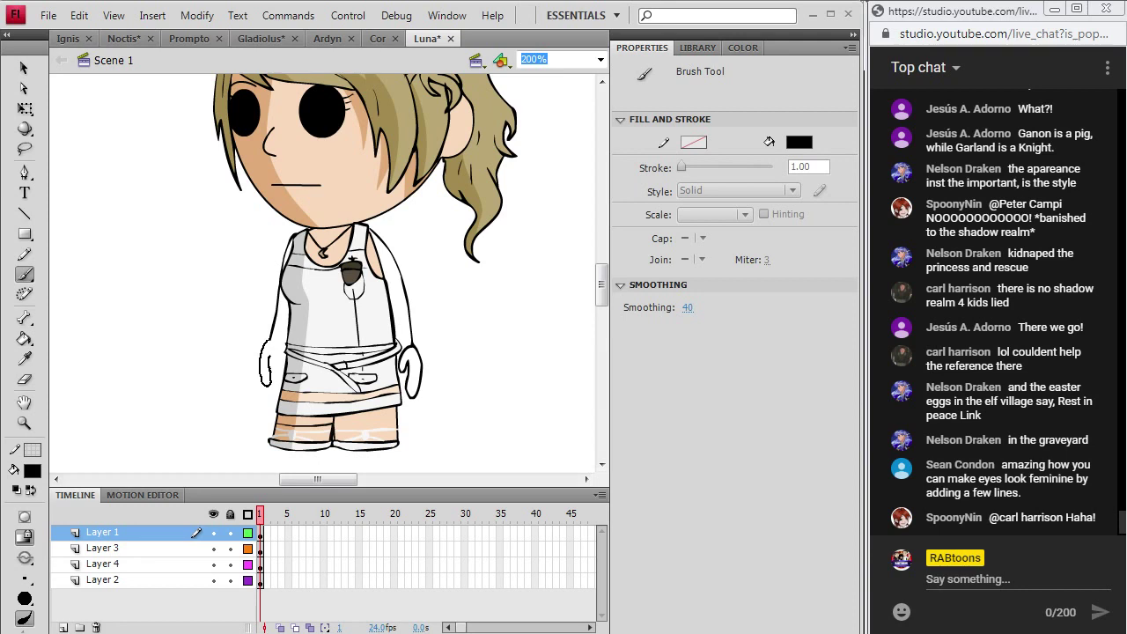
pyautogui.moveTo(272, 349); pyautogui.dragTo(274, 341)
# - Fill both hands with the light skin tone sampled from the face, fit the view to Show All and save the document
pyautogui.click(24, 358)
pyautogui.click(364, 179)
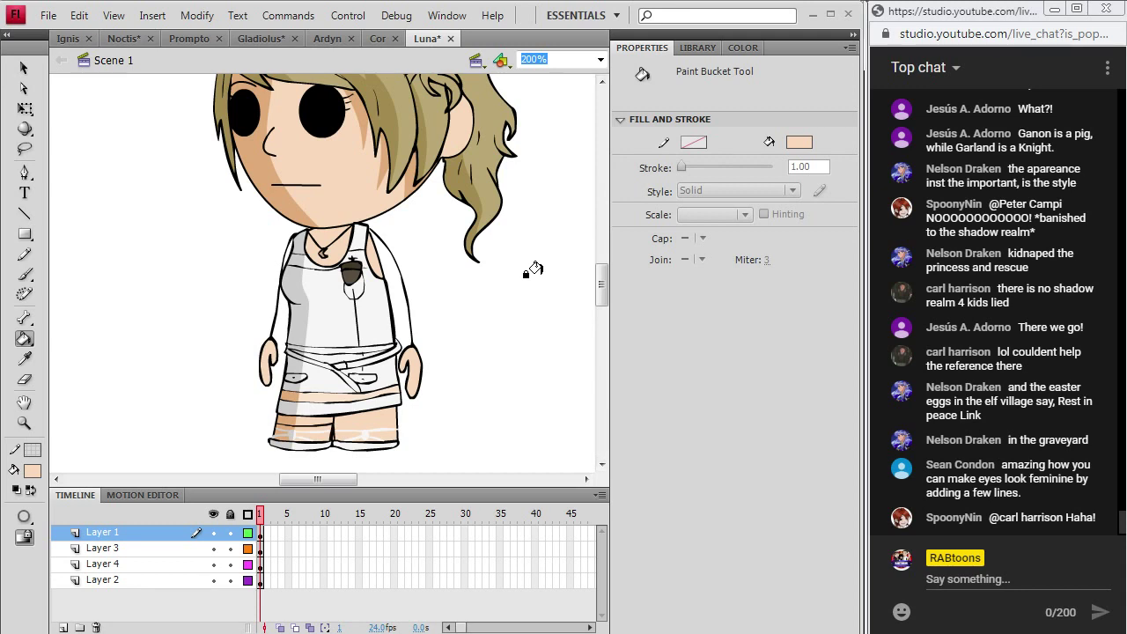
pyautogui.click(601, 59)
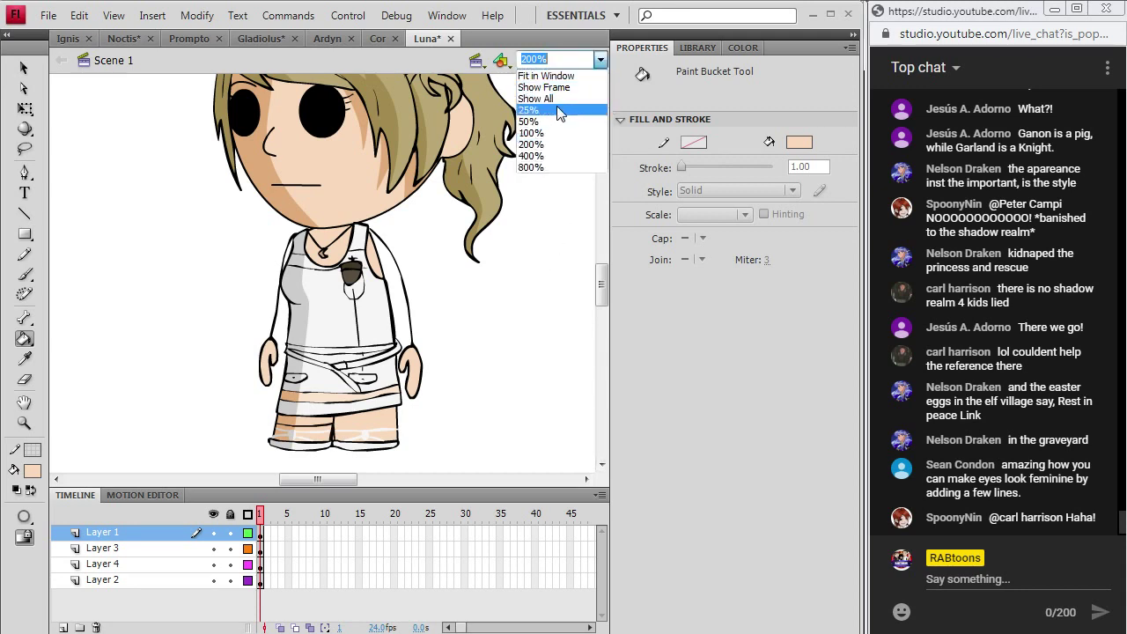
pyautogui.click(535, 98)
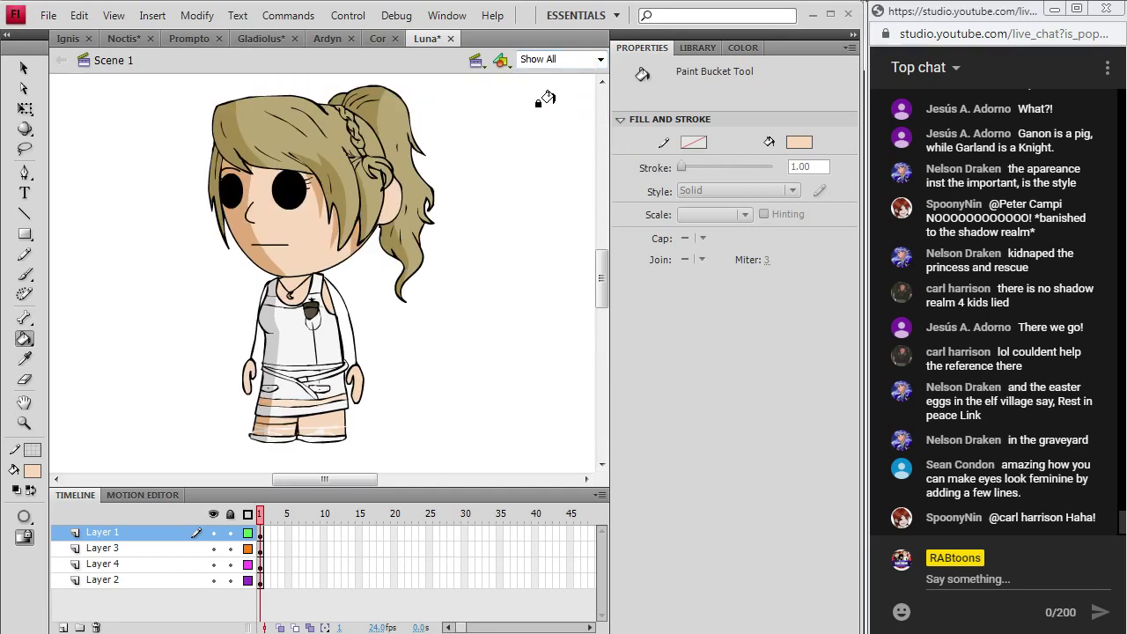
pyautogui.click(48, 15)
pyautogui.click(36, 160)
# - View the finished Ardyn and Cor drawings and return to the Luna document
pyautogui.click(326, 38)
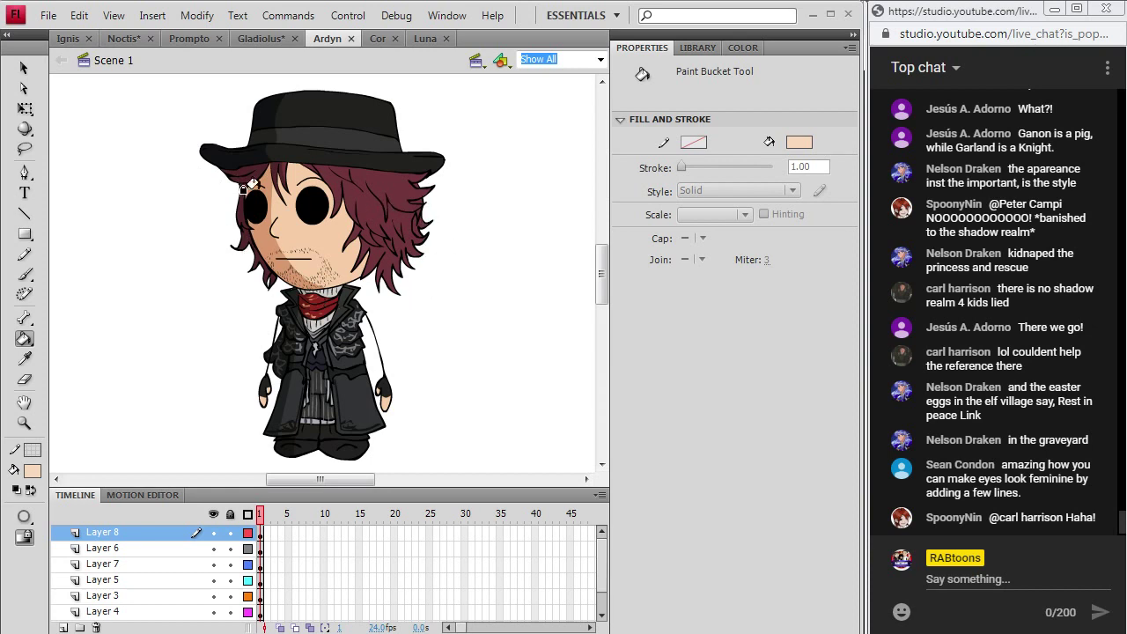
pyautogui.click(369, 39)
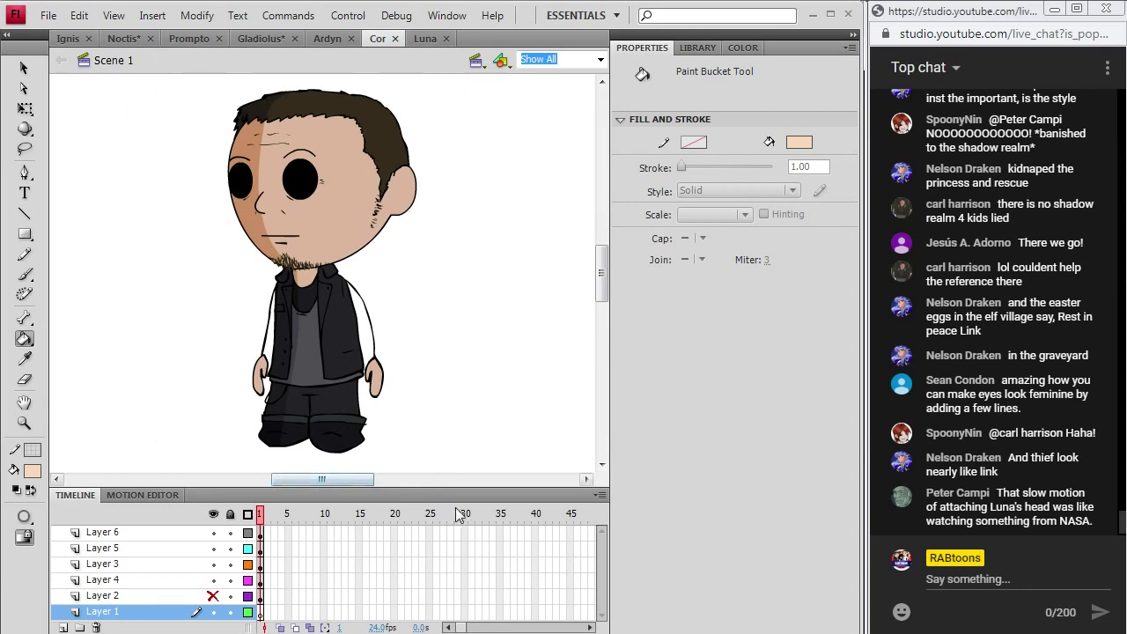
pyautogui.click(426, 39)
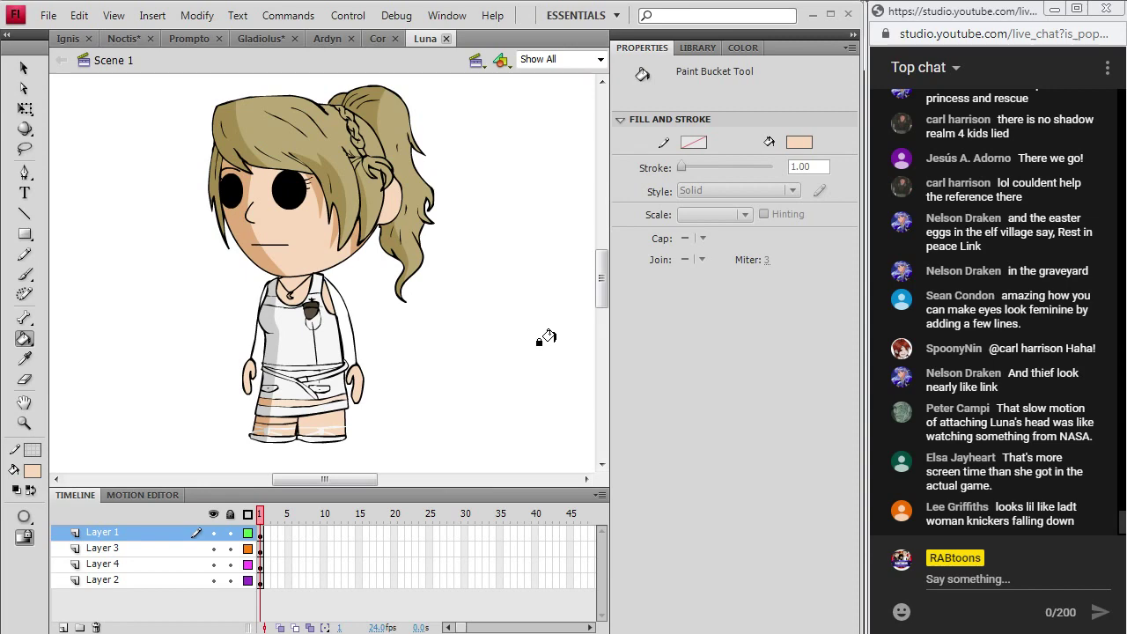
# - Create a new Flash File (ActionScript 3.0) document and set the Brush tool to a black fill
pyautogui.click(65, 19)
pyautogui.click(57, 30)
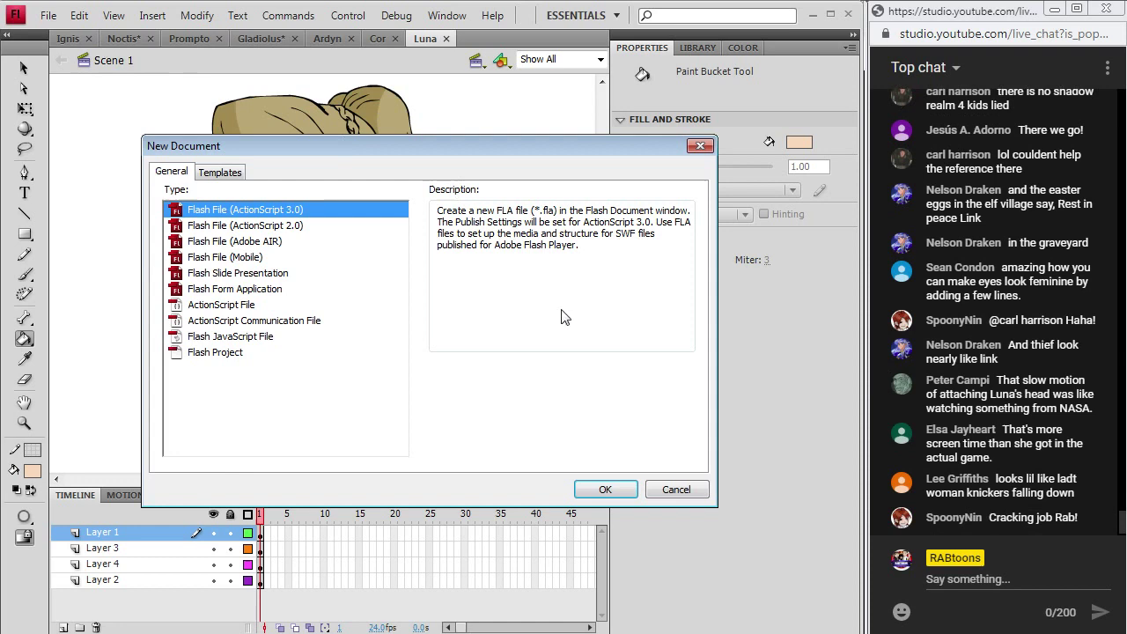
pyautogui.click(605, 490)
pyautogui.click(33, 471)
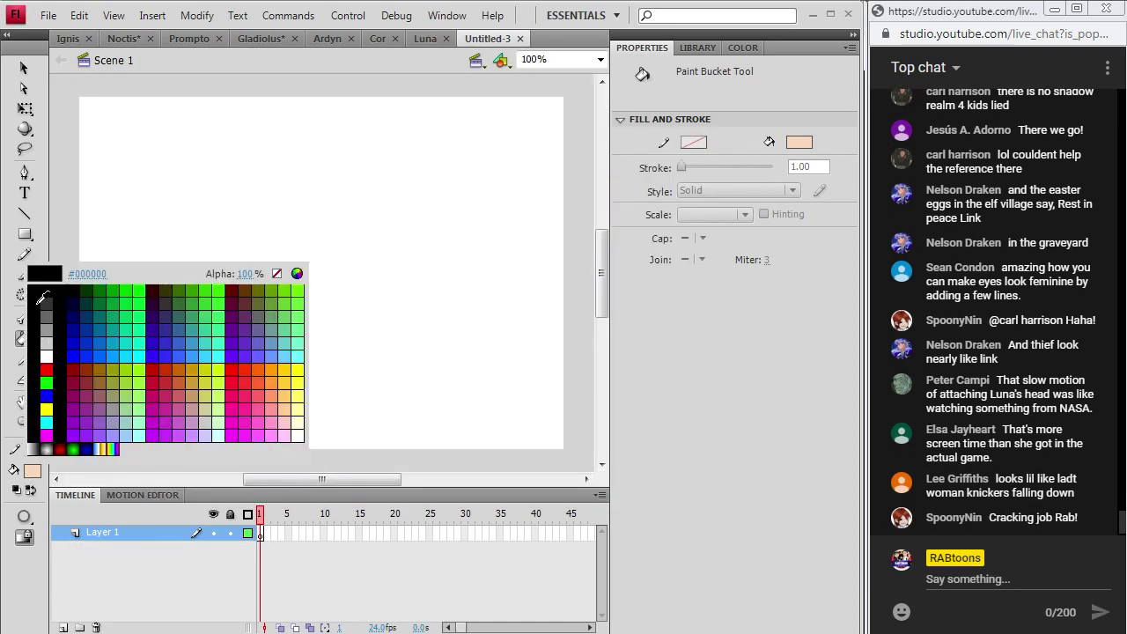
pyautogui.click(39, 300)
pyautogui.click(25, 273)
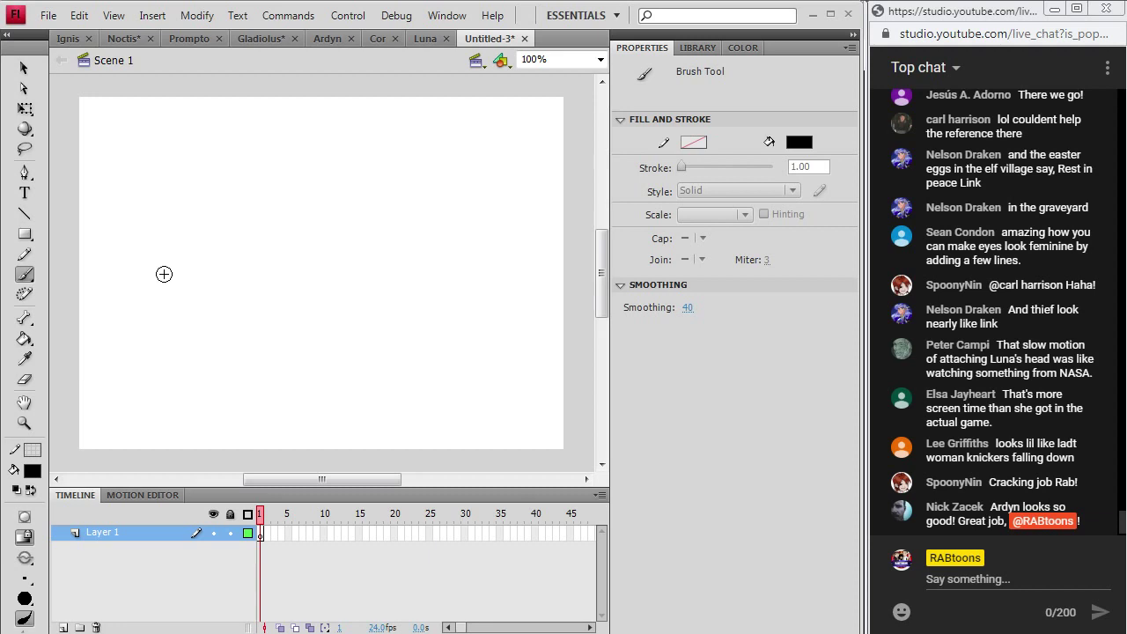
# - Brush the cartoon character's eyes, eyebrows, nose and open mouth in black near the stage's left side
pyautogui.moveTo(152, 270)
pyautogui.mouseDown()
pyautogui.moveTo(196, 270)
pyautogui.moveTo(159, 280)
pyautogui.moveTo(154, 264)
pyautogui.moveTo(169, 259)
pyautogui.moveTo(172, 280)
pyautogui.moveTo(173, 266)
pyautogui.moveTo(151, 253)
pyautogui.moveTo(171, 234)
pyautogui.moveTo(216, 269)
pyautogui.moveTo(232, 265)
pyautogui.moveTo(228, 280)
pyautogui.moveTo(236, 248)
pyautogui.mouseUp()
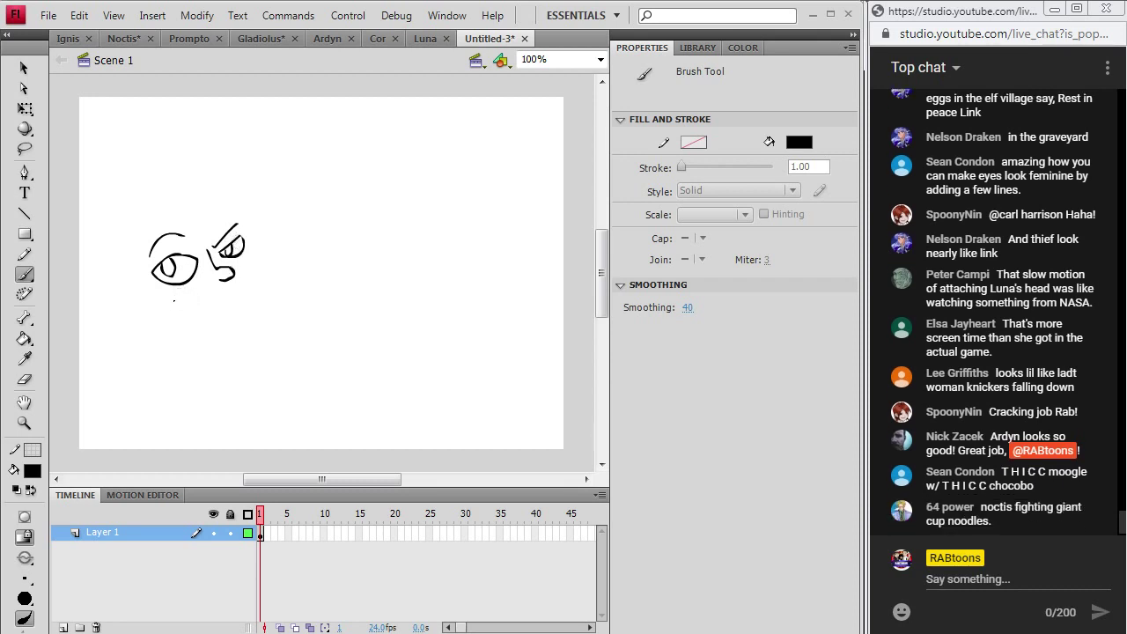
pyautogui.moveTo(201, 300); pyautogui.dragTo(206, 291)
pyautogui.hotkey('ctrl', 'z')
pyautogui.click(176, 296)
pyautogui.moveTo(176, 298); pyautogui.dragTo(185, 318)
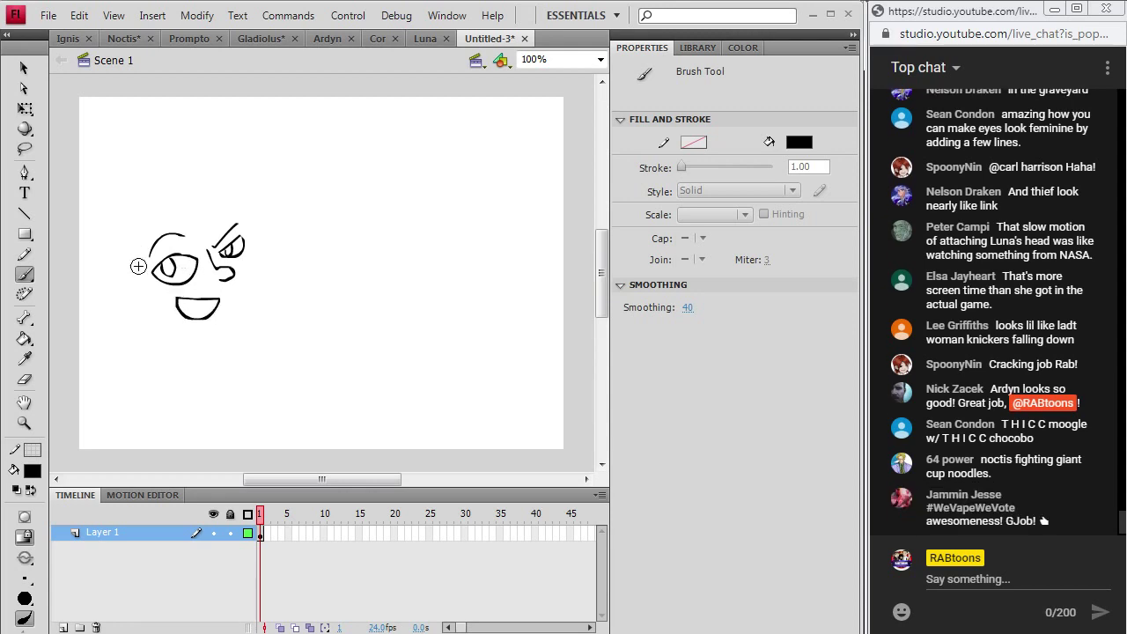
# - Brush the hairline, ear, spiky hair and jaw with a small chin bump around the facial features
pyautogui.moveTo(138, 266)
pyautogui.mouseDown()
pyautogui.moveTo(166, 313)
pyautogui.moveTo(111, 273)
pyautogui.moveTo(99, 286)
pyautogui.moveTo(107, 309)
pyautogui.moveTo(132, 312)
pyautogui.moveTo(174, 220)
pyautogui.moveTo(162, 222)
pyautogui.moveTo(248, 212)
pyautogui.mouseUp()
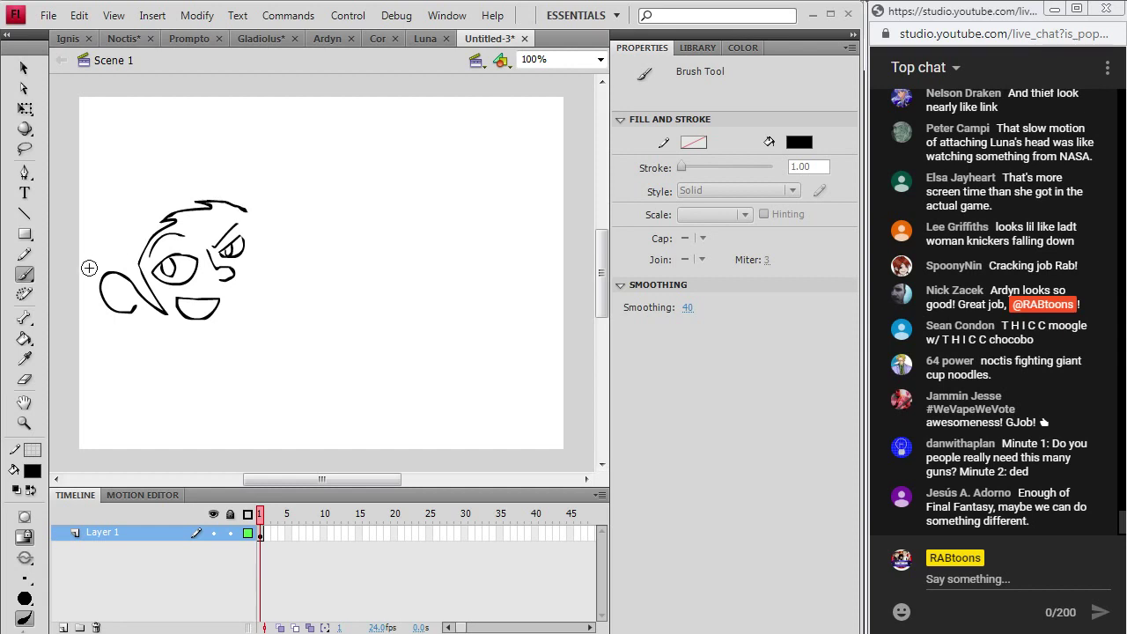
pyautogui.moveTo(84, 268)
pyautogui.mouseDown()
pyautogui.moveTo(101, 223)
pyautogui.moveTo(105, 236)
pyautogui.moveTo(159, 171)
pyautogui.moveTo(211, 145)
pyautogui.moveTo(193, 169)
pyautogui.moveTo(246, 158)
pyautogui.moveTo(260, 192)
pyautogui.moveTo(234, 186)
pyautogui.moveTo(263, 217)
pyautogui.mouseUp()
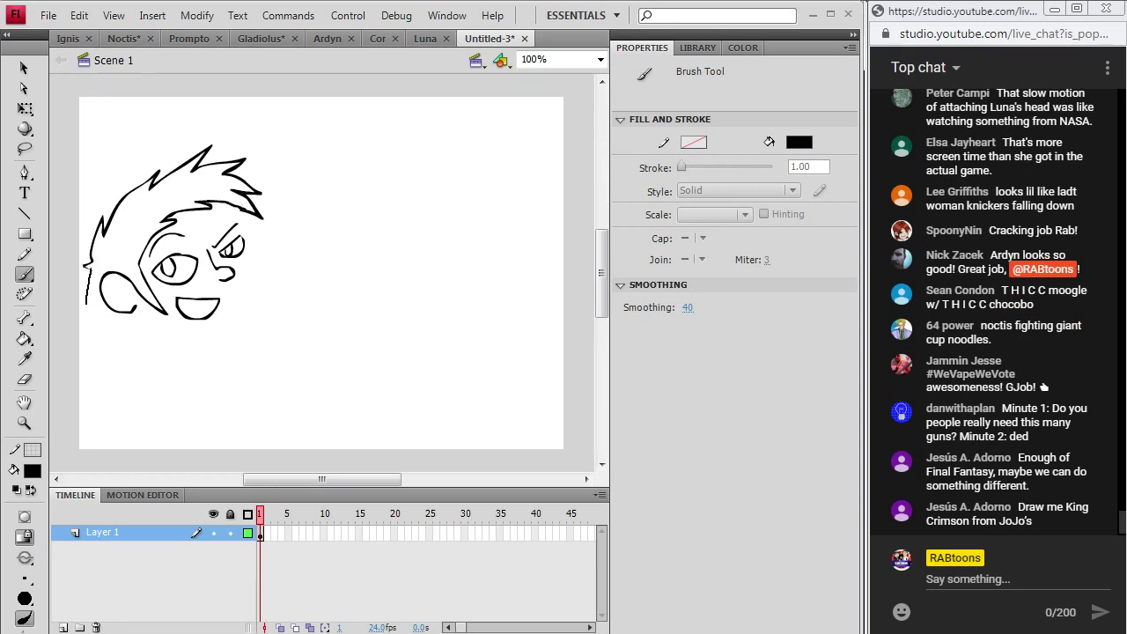
pyautogui.moveTo(86, 303)
pyautogui.mouseDown()
pyautogui.moveTo(107, 350)
pyautogui.moveTo(135, 315)
pyautogui.mouseUp()
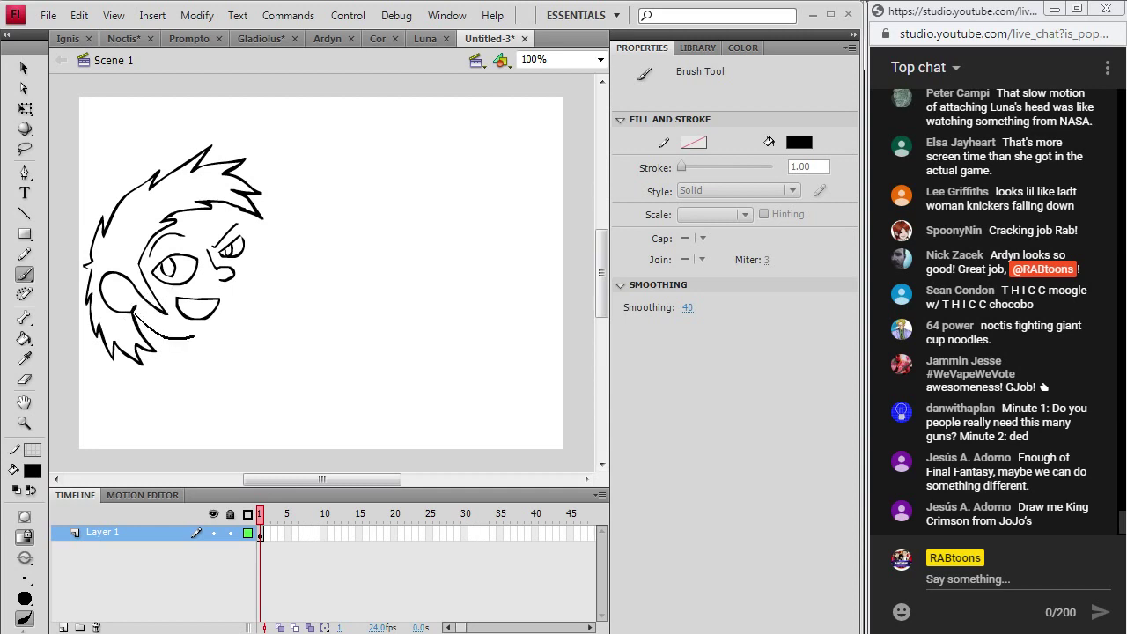
pyautogui.moveTo(204, 342); pyautogui.dragTo(210, 337)
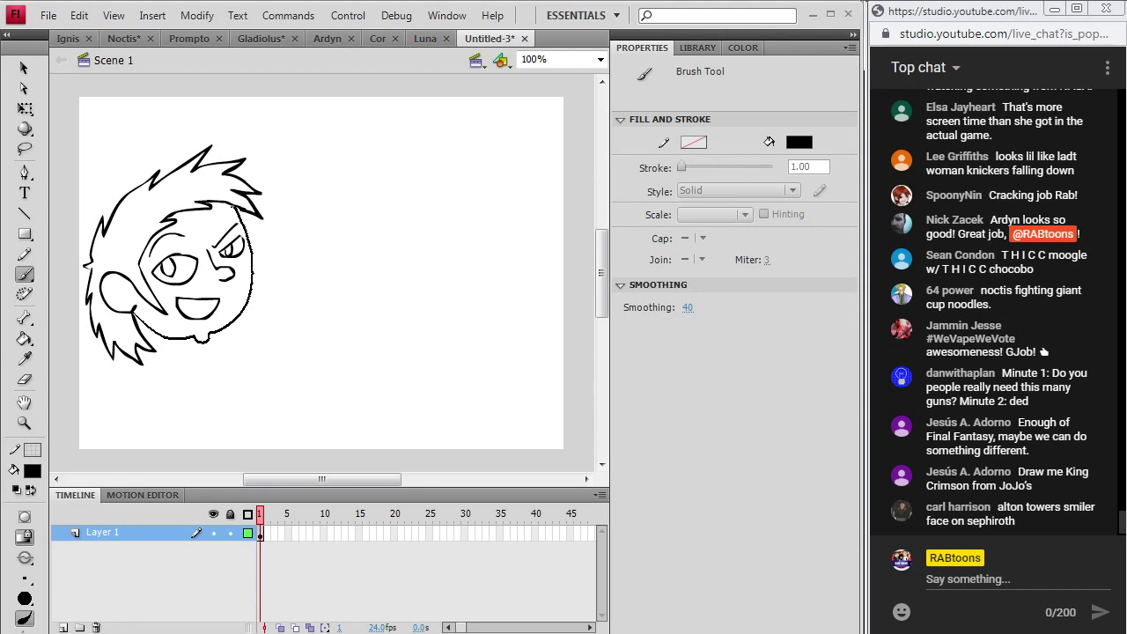
pyautogui.moveTo(236, 209); pyautogui.dragTo(238, 211)
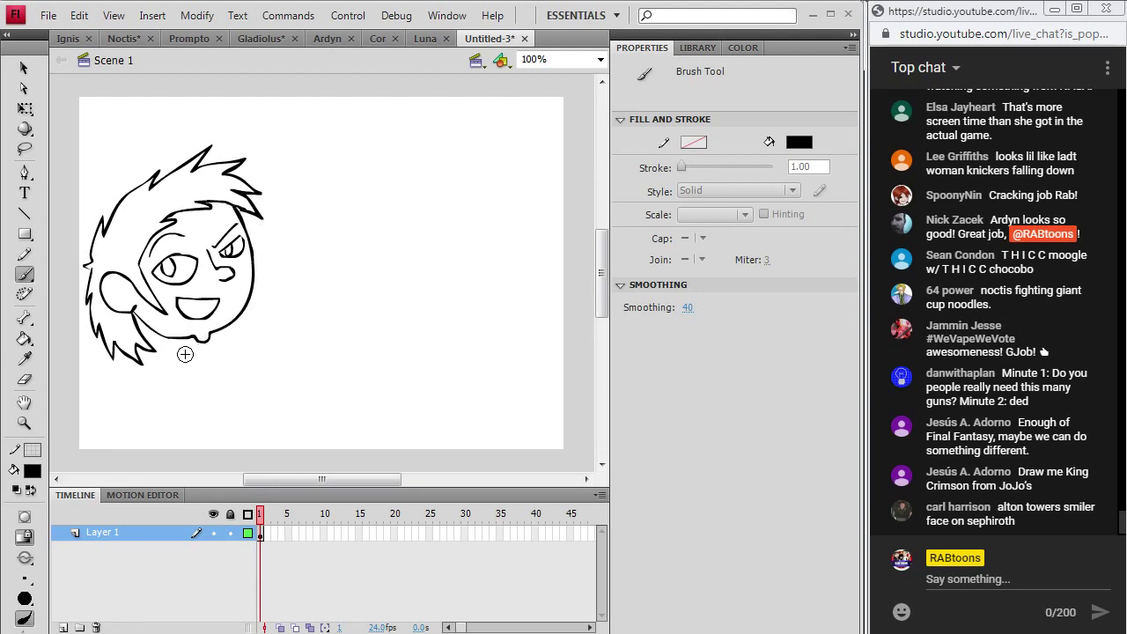
# - Brush the character's shoulders, outstretched arm with pointing hand and torso, and add small detail lines to the face
pyautogui.moveTo(185, 354)
pyautogui.mouseDown()
pyautogui.moveTo(286, 314)
pyautogui.moveTo(296, 326)
pyautogui.moveTo(202, 386)
pyautogui.moveTo(152, 344)
pyautogui.moveTo(139, 368)
pyautogui.moveTo(164, 386)
pyautogui.mouseUp()
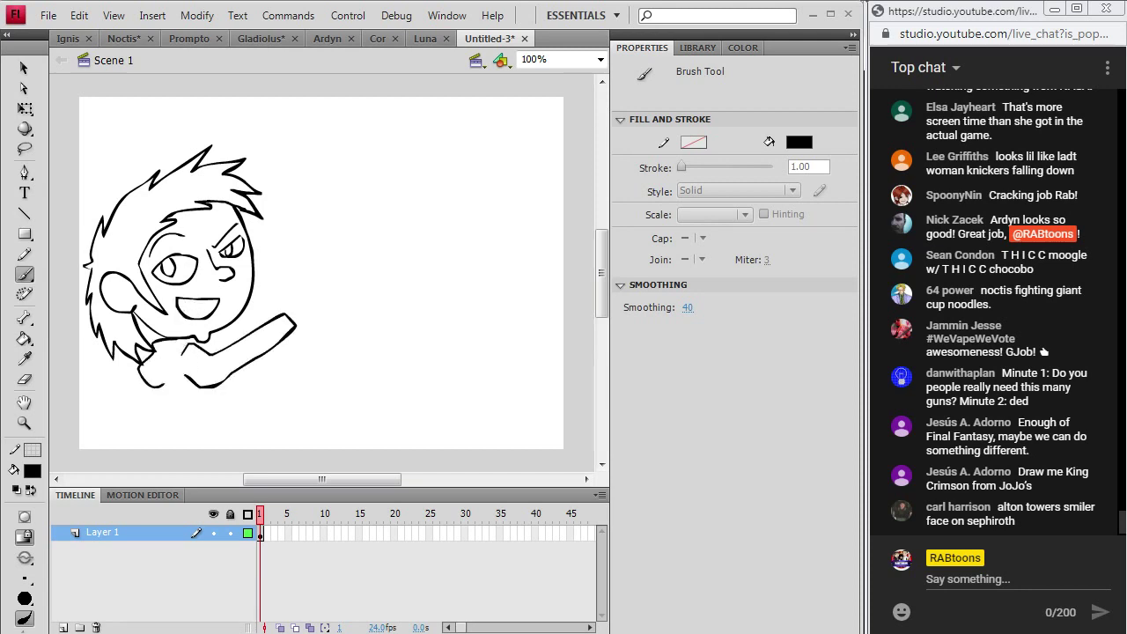
pyautogui.moveTo(208, 304)
pyautogui.mouseDown()
pyautogui.moveTo(215, 294)
pyautogui.moveTo(180, 287)
pyautogui.mouseUp()
pyautogui.moveTo(293, 287); pyautogui.dragTo(313, 275)
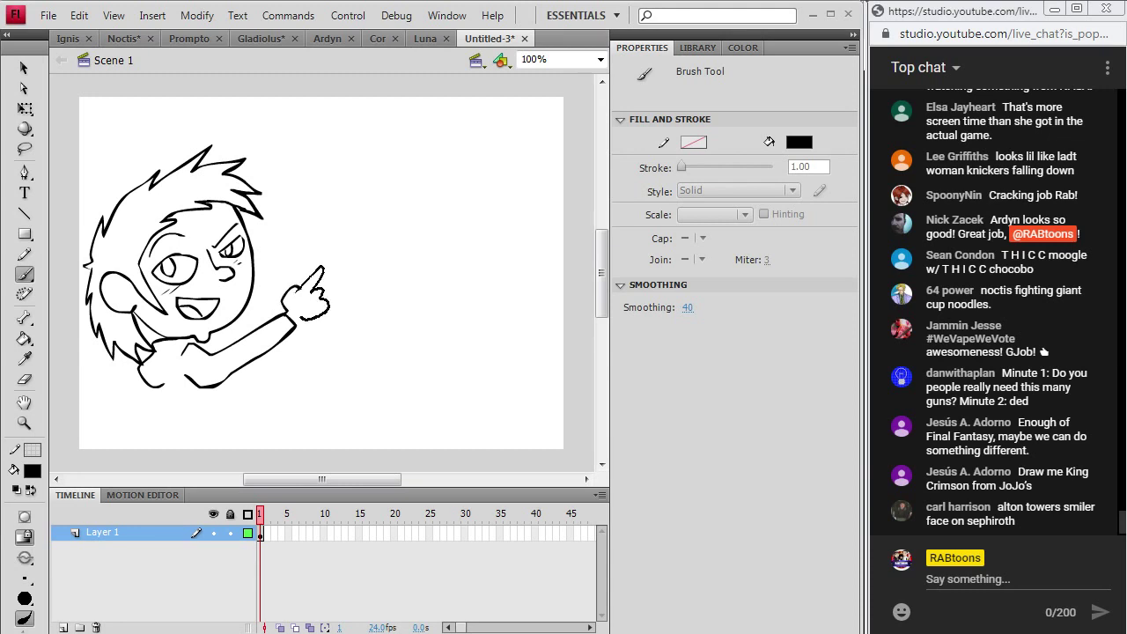
pyautogui.moveTo(322, 269); pyautogui.dragTo(300, 315)
pyautogui.moveTo(159, 379)
pyautogui.mouseDown()
pyautogui.moveTo(144, 357)
pyautogui.moveTo(166, 380)
pyautogui.moveTo(144, 444)
pyautogui.moveTo(239, 435)
pyautogui.moveTo(225, 384)
pyautogui.mouseUp()
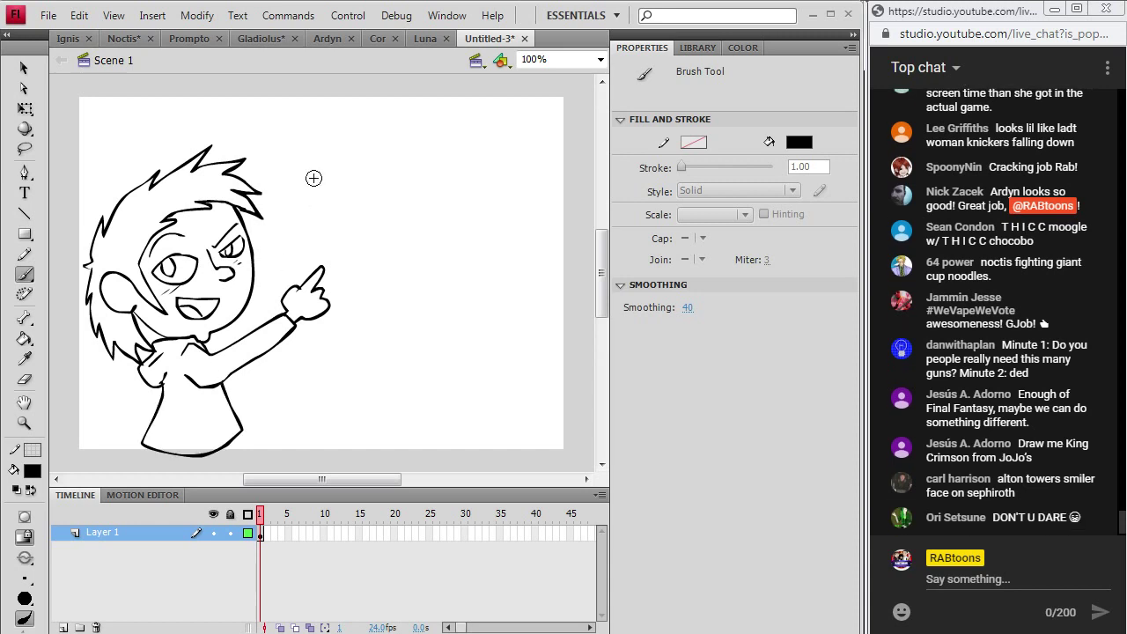
# - Hand-letter "Request Time!" in black on two slanted lines above the pointing hand
pyautogui.moveTo(308, 181)
pyautogui.mouseDown()
pyautogui.moveTo(315, 245)
pyautogui.moveTo(377, 210)
pyautogui.moveTo(393, 222)
pyautogui.moveTo(413, 181)
pyautogui.moveTo(461, 152)
pyautogui.moveTo(460, 173)
pyautogui.mouseUp()
pyautogui.moveTo(361, 265); pyautogui.dragTo(412, 227)
pyautogui.moveTo(389, 243); pyautogui.dragTo(397, 287)
pyautogui.moveTo(413, 243)
pyautogui.mouseDown()
pyautogui.moveTo(410, 269)
pyautogui.moveTo(472, 225)
pyautogui.mouseUp()
pyautogui.moveTo(476, 185); pyautogui.dragTo(483, 220)
pyautogui.click(487, 229)
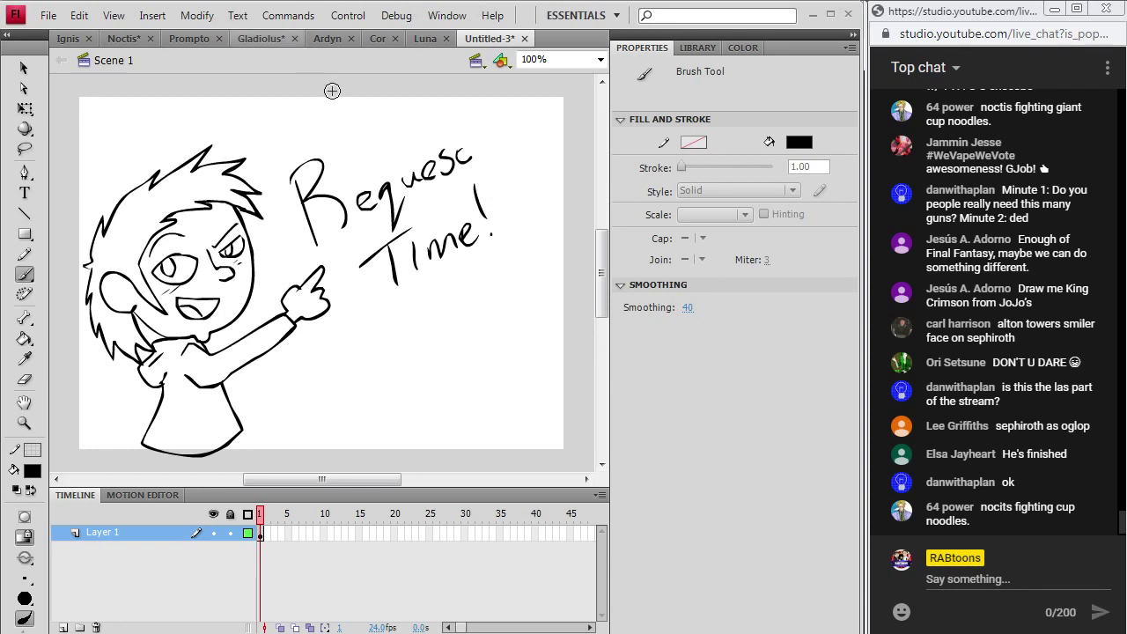
# - Insert a keyframe at frame 2 of Layer 1
pyautogui.click(48, 16)
pyautogui.click(268, 527)
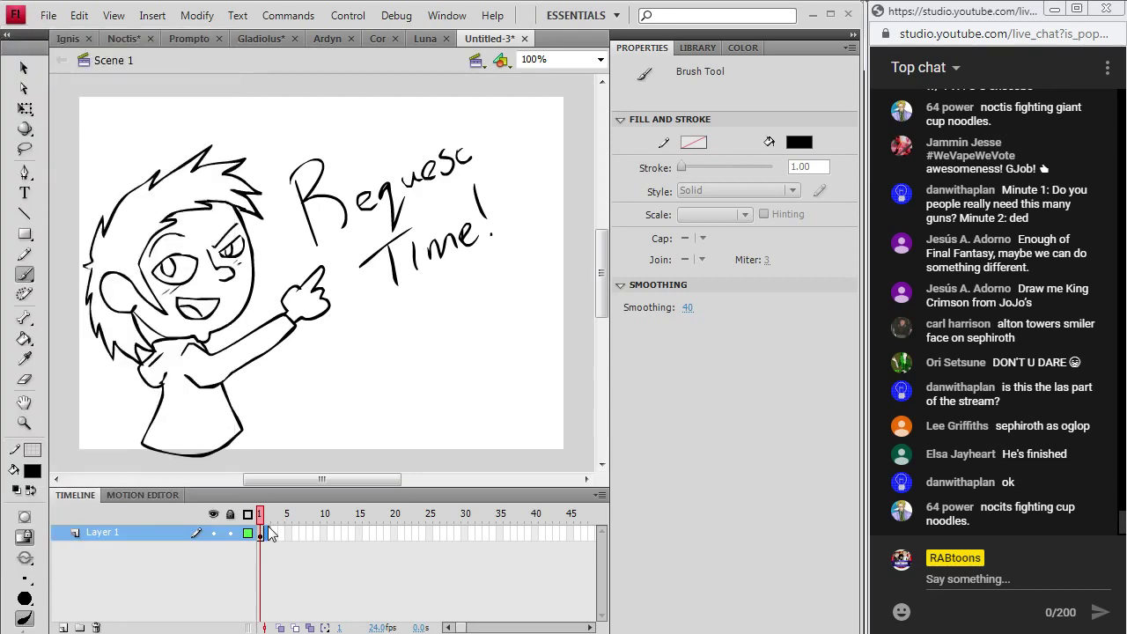
pyautogui.rightClick(268, 526)
pyautogui.click(363, 127)
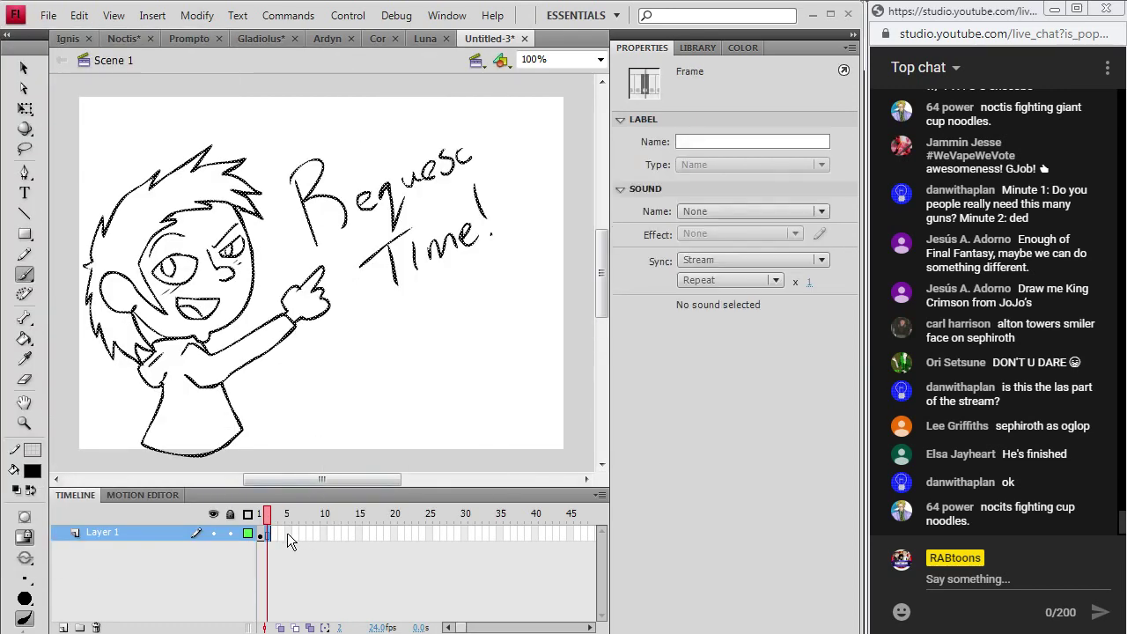
# - Insert a keyframe at frame 2 of Layer 1 and clear the drawing from frame 1
pyautogui.rightClick(270, 539)
pyautogui.click(340, 179)
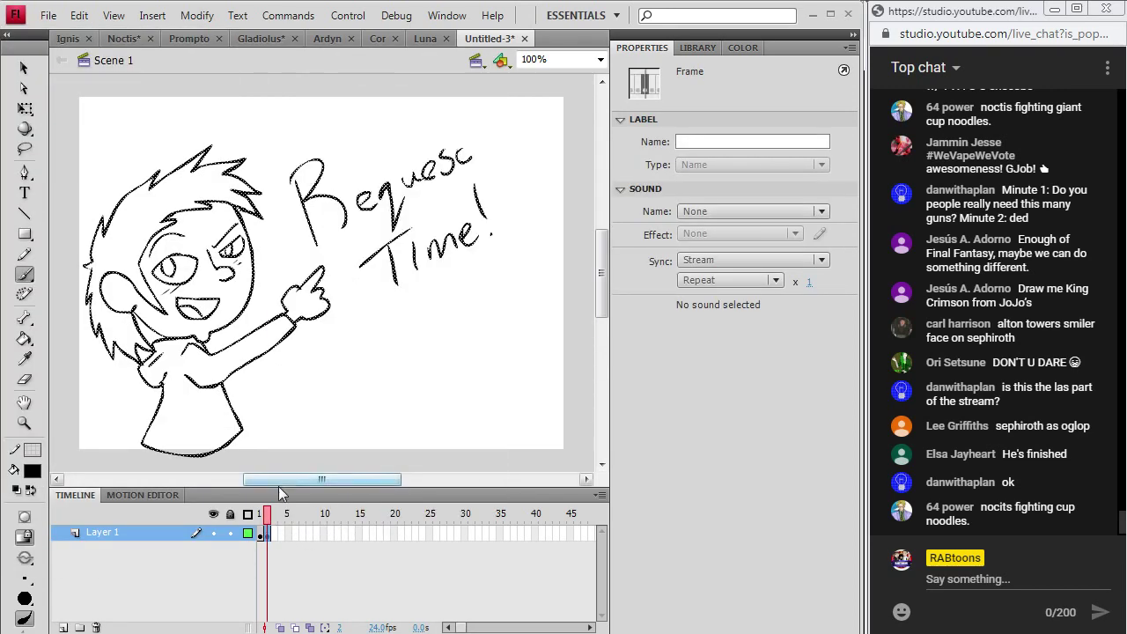
pyautogui.click(264, 535)
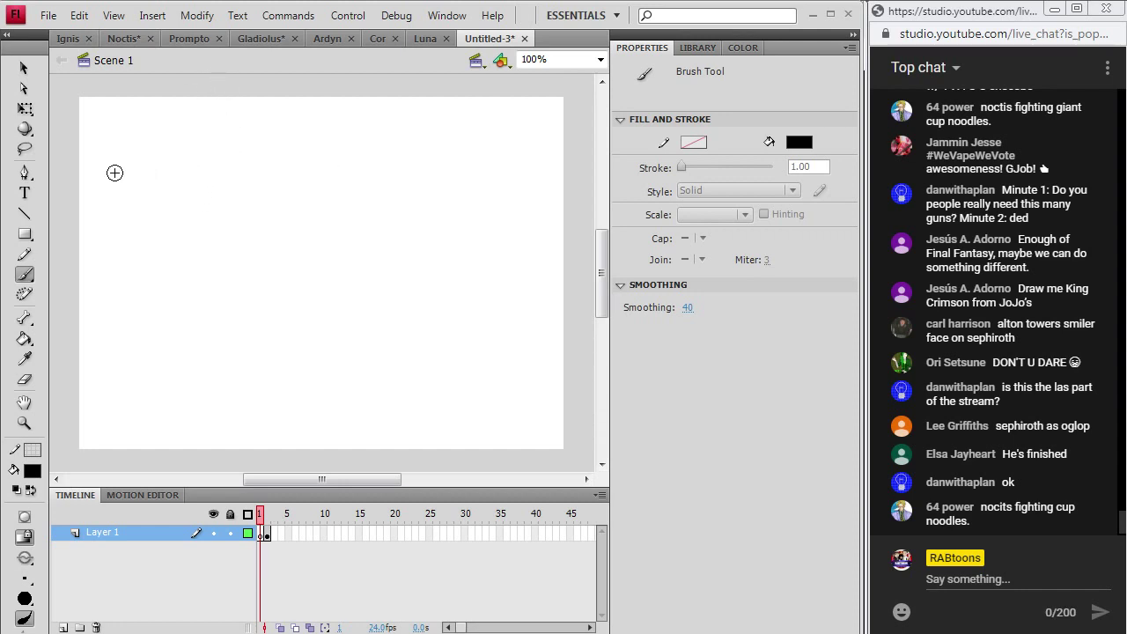
# - Draw the character's left eye on frame 1 as a rounded shape with a pointed inner corner and a small pupil
pyautogui.moveTo(115, 173)
pyautogui.mouseDown()
pyautogui.moveTo(141, 163)
pyautogui.moveTo(192, 228)
pyautogui.moveTo(142, 231)
pyautogui.moveTo(113, 201)
pyautogui.mouseUp()
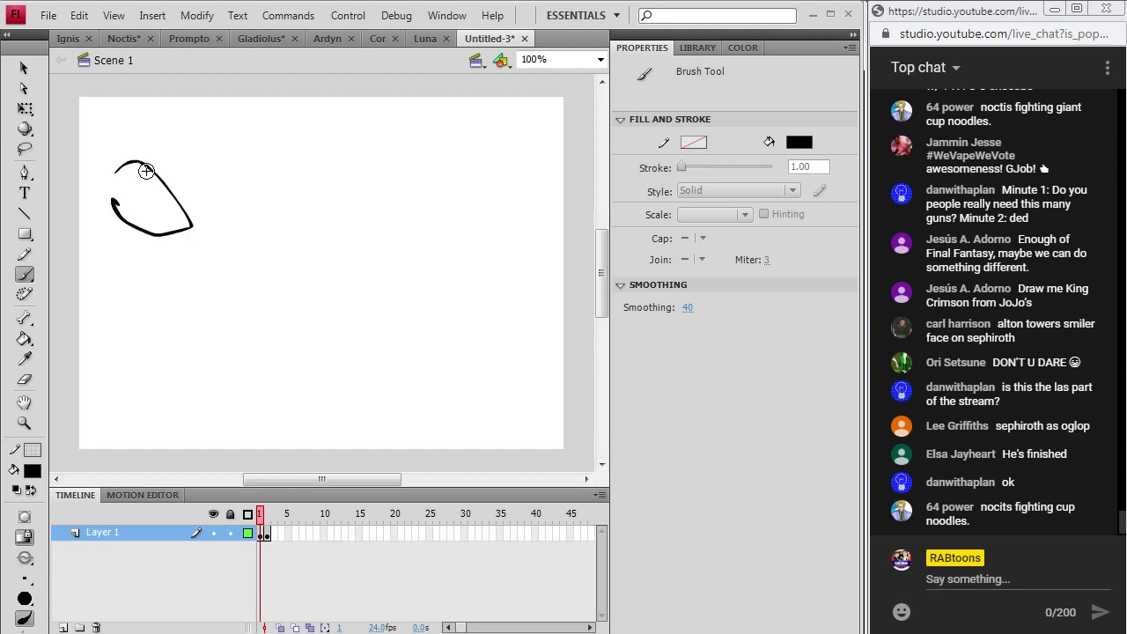
pyautogui.hotkey('ctrl', 'z')
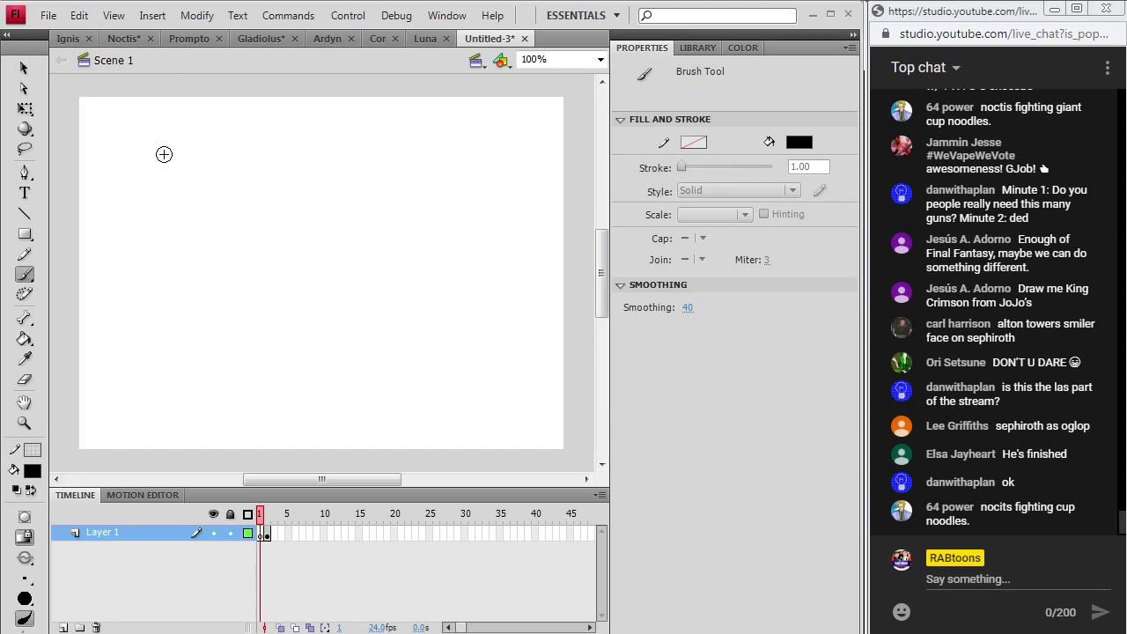
pyautogui.moveTo(114, 193)
pyautogui.mouseDown()
pyautogui.moveTo(132, 175)
pyautogui.moveTo(181, 192)
pyautogui.mouseUp()
pyautogui.moveTo(115, 202)
pyautogui.mouseDown()
pyautogui.moveTo(126, 218)
pyautogui.moveTo(178, 189)
pyautogui.mouseUp()
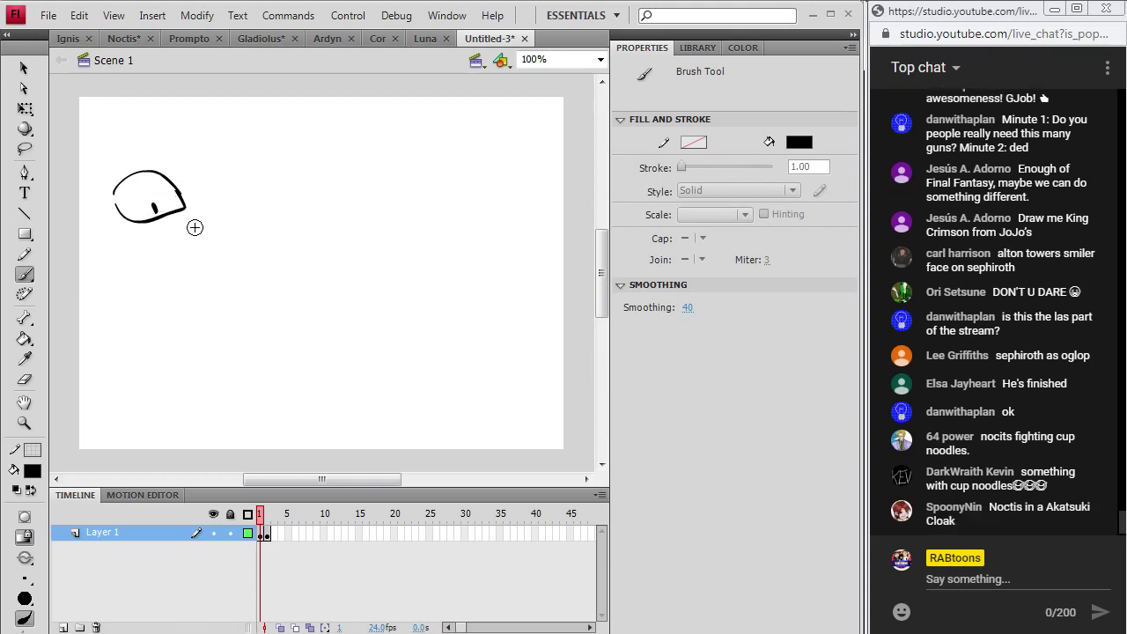
# - Brush a wide-open mouth outline below the eye, with wavy noodles hanging from its right corner
pyautogui.moveTo(227, 223); pyautogui.dragTo(189, 227)
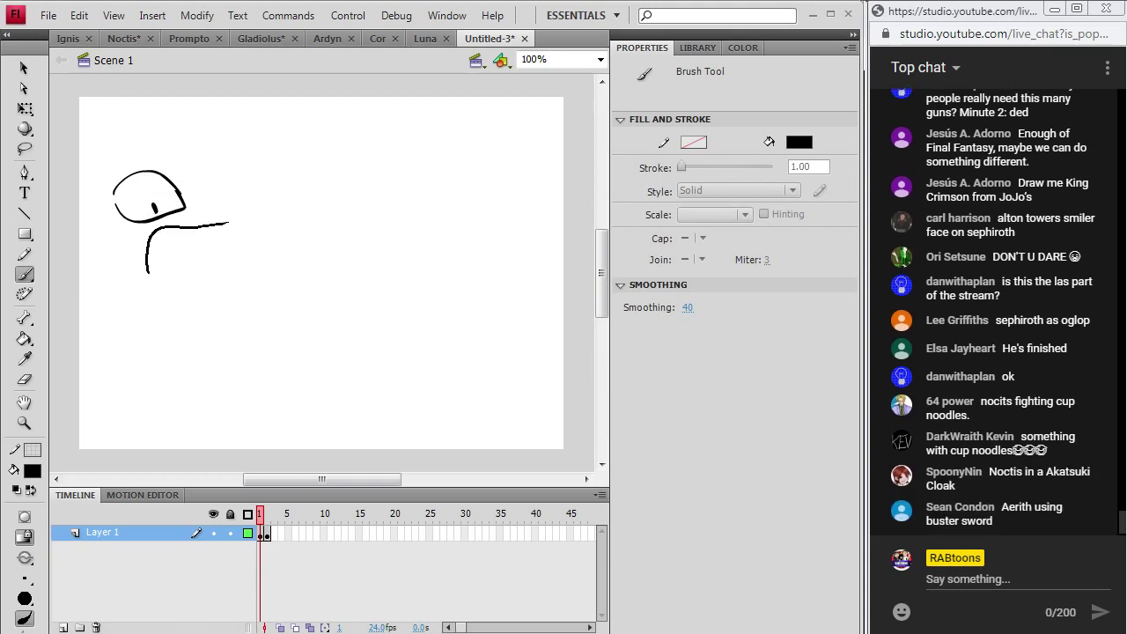
pyautogui.moveTo(147, 273)
pyautogui.mouseDown()
pyautogui.moveTo(197, 317)
pyautogui.moveTo(259, 285)
pyautogui.moveTo(237, 273)
pyautogui.moveTo(276, 278)
pyautogui.moveTo(251, 278)
pyautogui.moveTo(241, 309)
pyautogui.mouseUp()
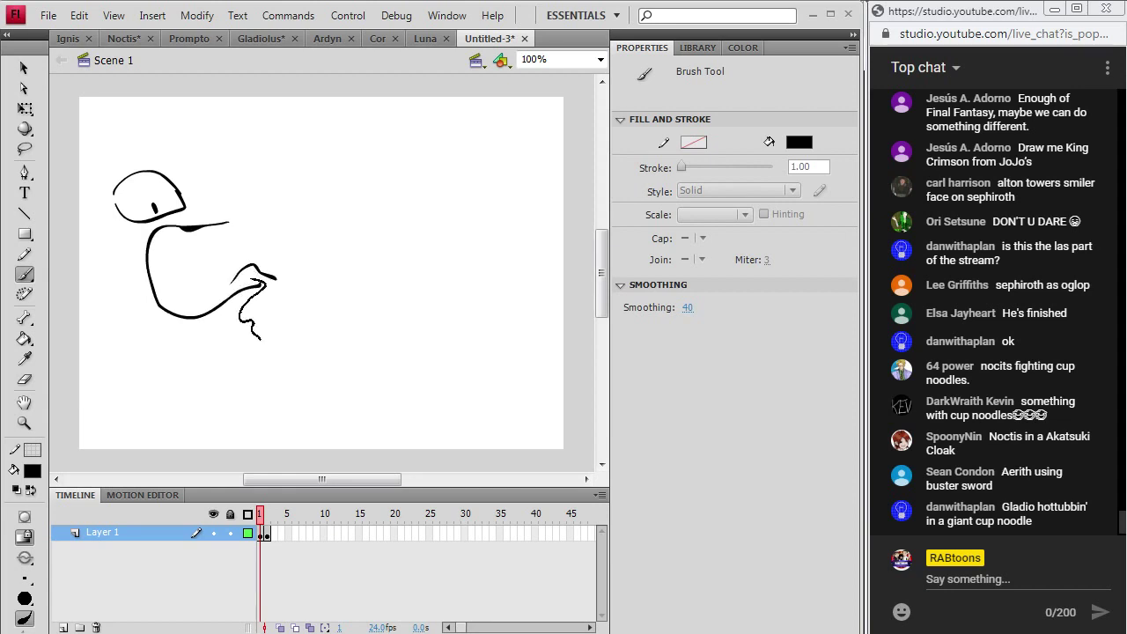
pyautogui.moveTo(256, 356); pyautogui.dragTo(245, 311)
pyautogui.moveTo(245, 257)
pyautogui.mouseDown()
pyautogui.moveTo(278, 265)
pyautogui.moveTo(282, 301)
pyautogui.moveTo(266, 385)
pyautogui.moveTo(280, 338)
pyautogui.mouseUp()
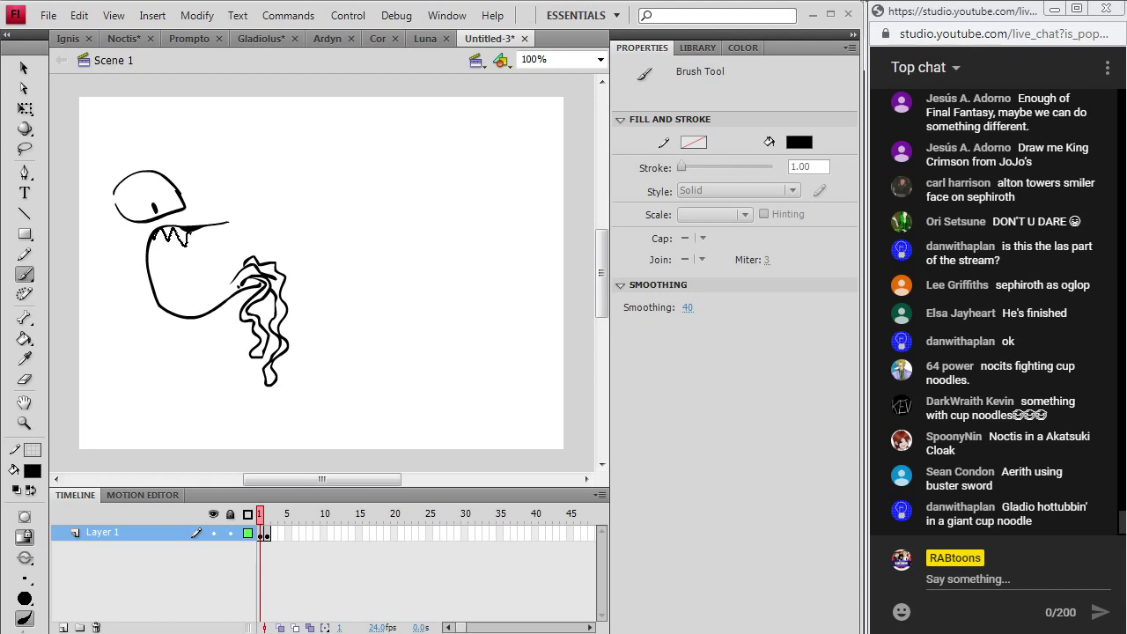
# - Add jagged upper teeth along the mouth, plus crease lines at the cheek and chin
pyautogui.moveTo(190, 233)
pyautogui.mouseDown()
pyautogui.moveTo(257, 215)
pyautogui.moveTo(242, 210)
pyautogui.mouseUp()
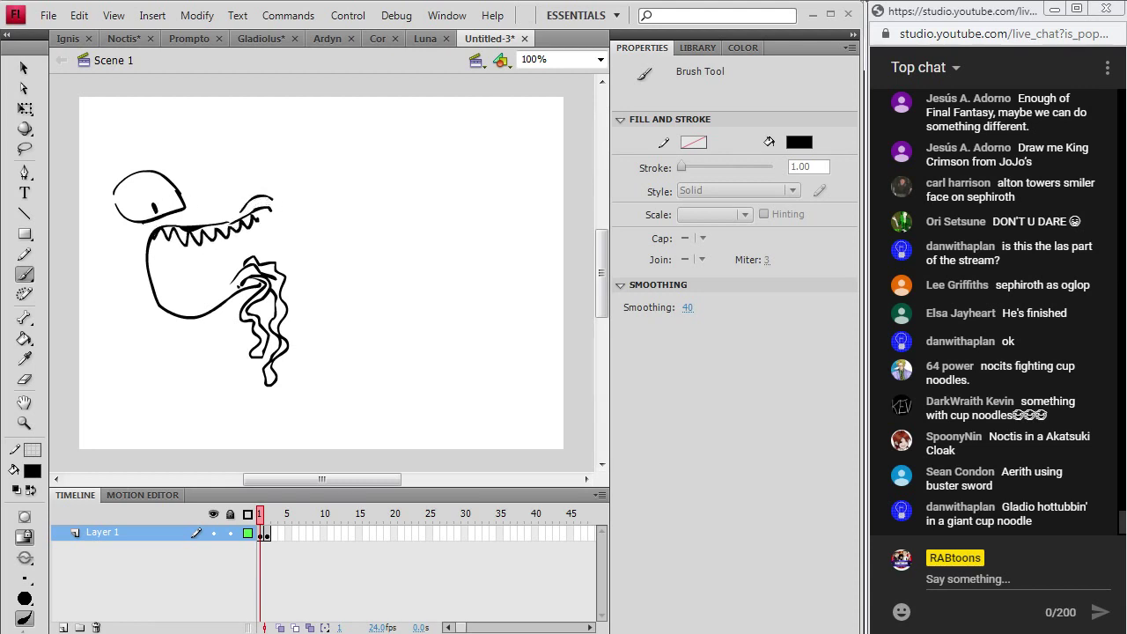
pyautogui.moveTo(133, 228); pyautogui.dragTo(127, 251)
pyautogui.moveTo(170, 325); pyautogui.dragTo(198, 338)
# - Draw the right eye with its pupil, angry eyebrows over both eyes, and small nose marks
pyautogui.moveTo(258, 479); pyautogui.dragTo(241, 479)
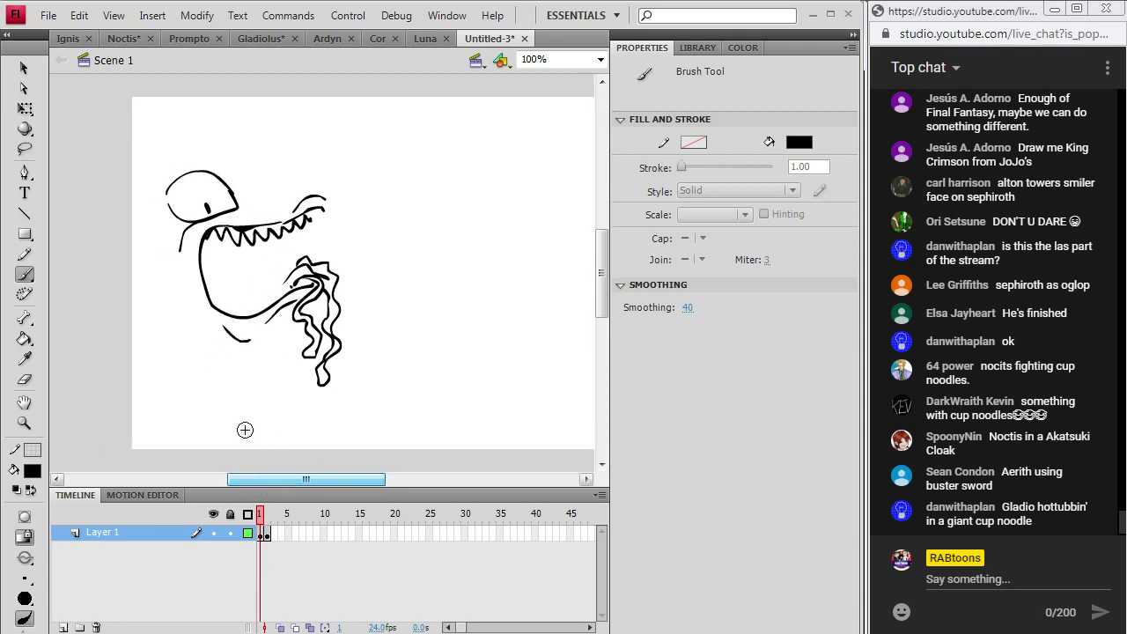
pyautogui.moveTo(174, 163)
pyautogui.mouseDown()
pyautogui.moveTo(227, 188)
pyautogui.moveTo(164, 152)
pyautogui.moveTo(185, 144)
pyautogui.moveTo(212, 155)
pyautogui.moveTo(251, 206)
pyautogui.moveTo(287, 186)
pyautogui.moveTo(303, 152)
pyautogui.mouseUp()
pyautogui.hotkey('ctrl', 'z')
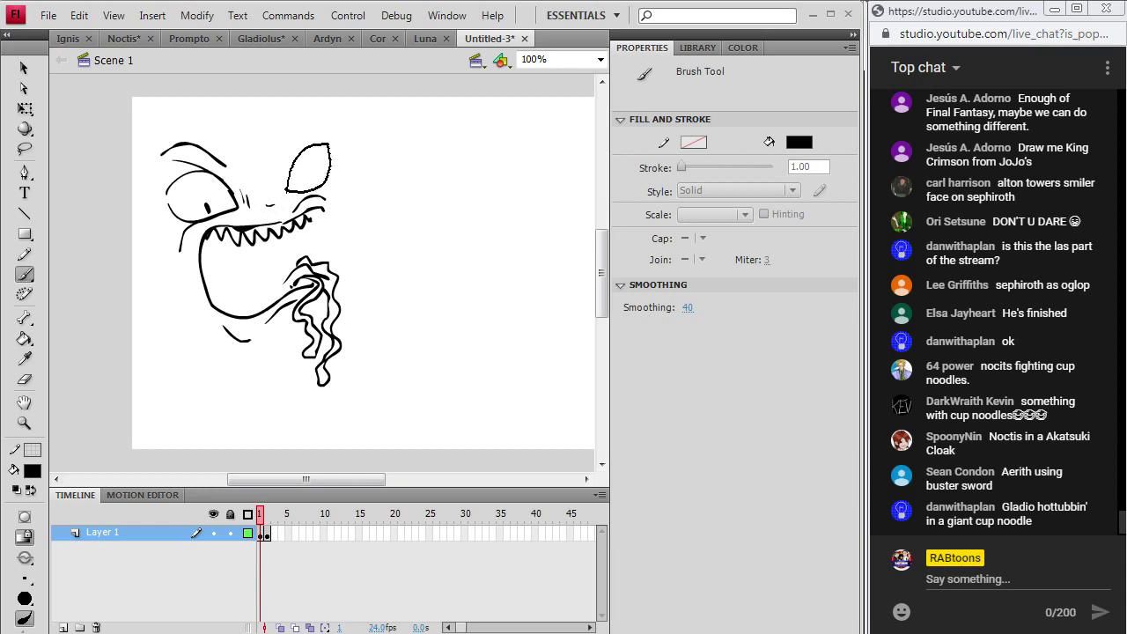
pyautogui.click(301, 186)
pyautogui.moveTo(298, 124); pyautogui.dragTo(322, 114)
pyautogui.moveTo(283, 166)
pyautogui.mouseDown()
pyautogui.moveTo(303, 117)
pyautogui.moveTo(328, 140)
pyautogui.mouseUp()
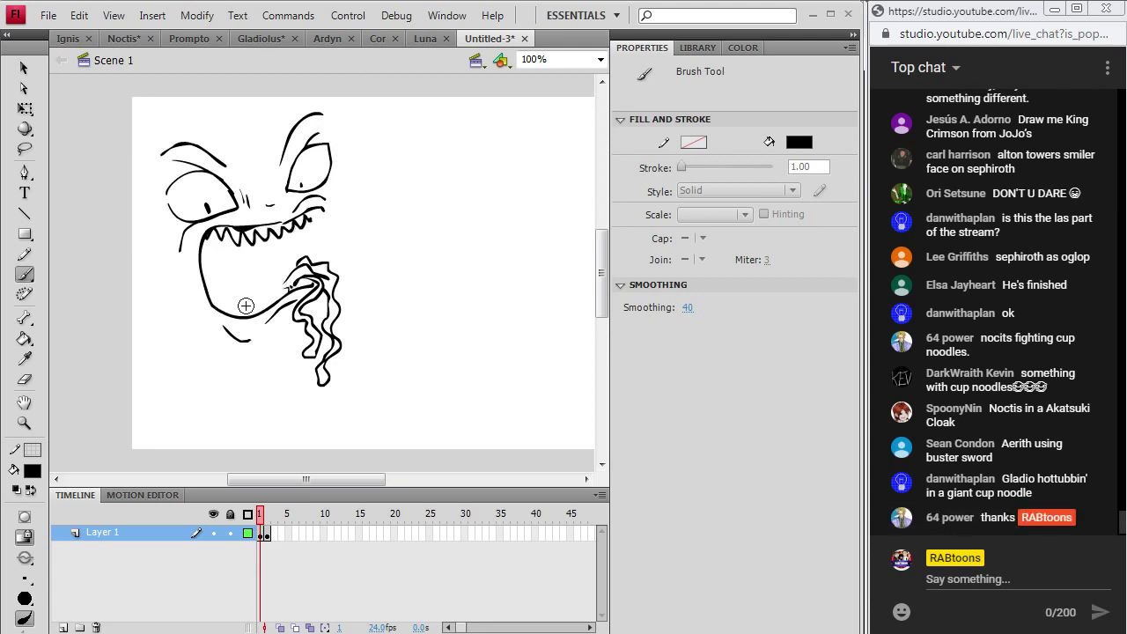
# - Draw noodles lying inside the lower mouth, one more hanging strand, and the mouth's right edge
pyautogui.moveTo(246, 305)
pyautogui.mouseDown()
pyautogui.moveTo(231, 308)
pyautogui.moveTo(287, 280)
pyautogui.moveTo(254, 308)
pyautogui.moveTo(276, 302)
pyautogui.mouseUp()
pyautogui.moveTo(328, 268)
pyautogui.mouseDown()
pyautogui.moveTo(342, 276)
pyautogui.moveTo(334, 322)
pyautogui.mouseUp()
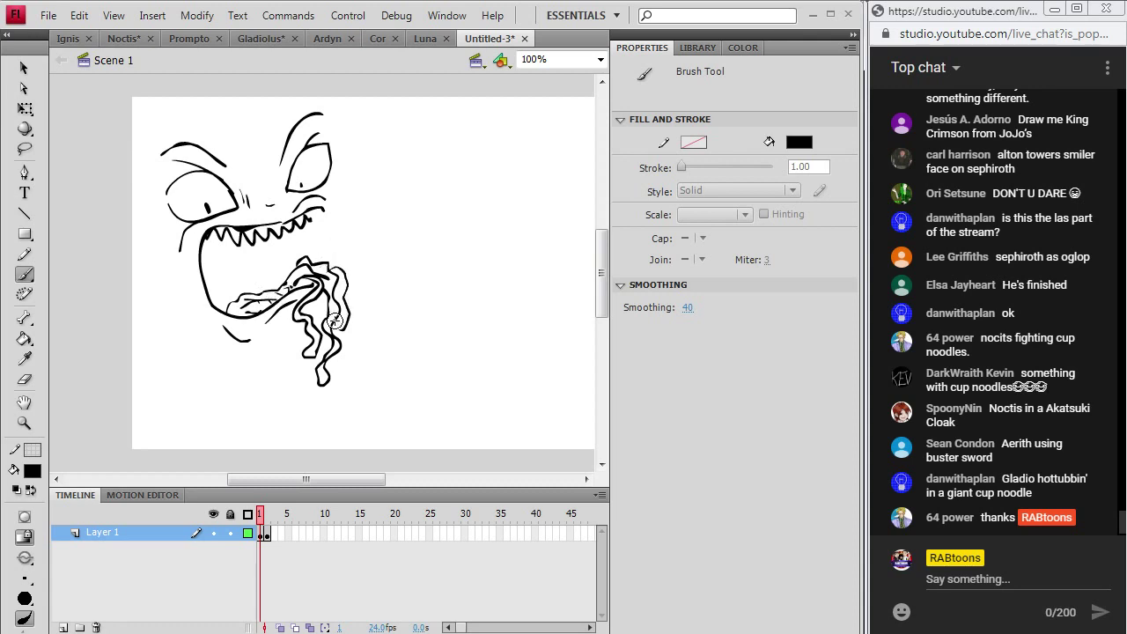
pyautogui.moveTo(314, 215)
pyautogui.mouseDown()
pyautogui.moveTo(310, 227)
pyautogui.moveTo(322, 225)
pyautogui.moveTo(312, 264)
pyautogui.mouseUp()
# - Outline the cup around the face with slanted sides, a curved double rim, and a band line below the rim
pyautogui.moveTo(126, 291); pyautogui.dragTo(160, 355)
pyautogui.moveTo(125, 289)
pyautogui.mouseDown()
pyautogui.moveTo(82, 154)
pyautogui.moveTo(121, 113)
pyautogui.moveTo(176, 90)
pyautogui.moveTo(326, 84)
pyautogui.mouseUp()
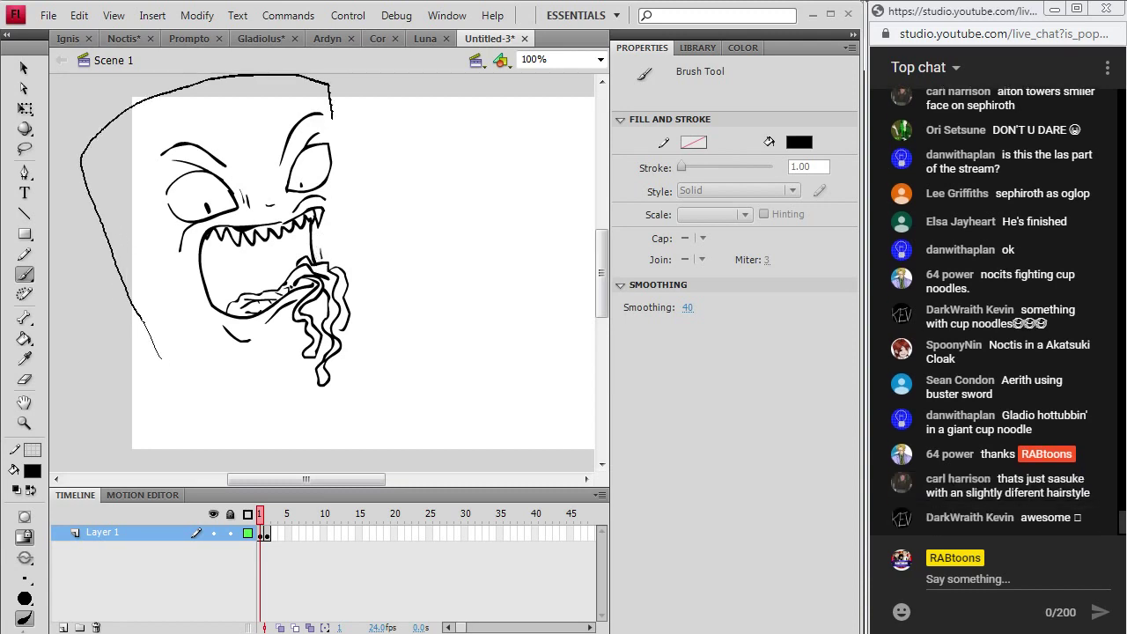
pyautogui.moveTo(333, 198); pyautogui.dragTo(348, 286)
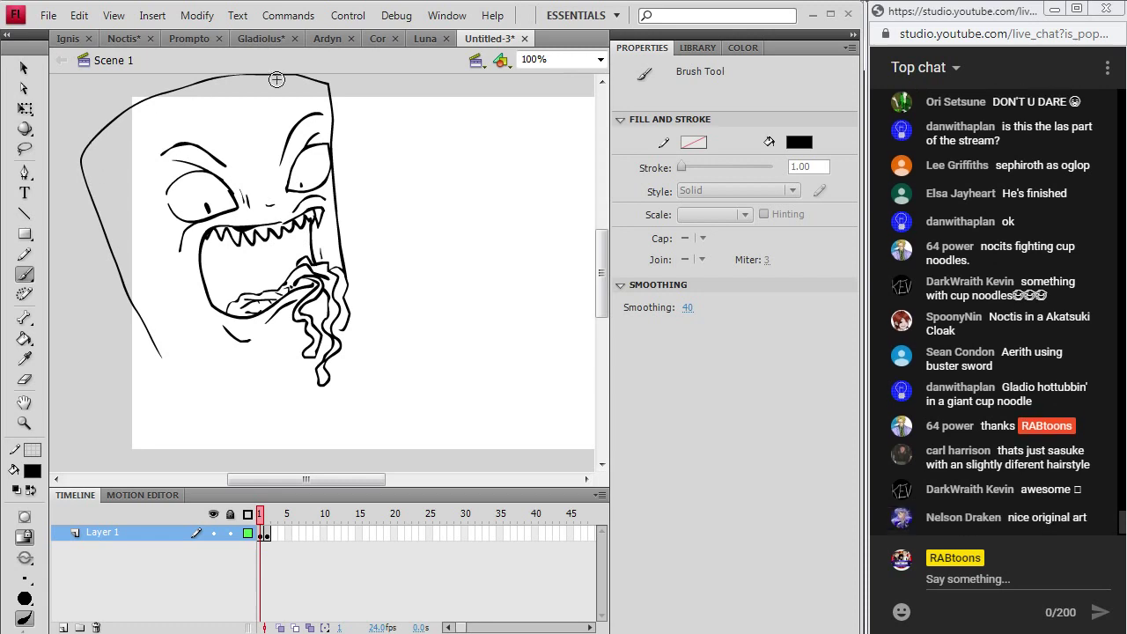
pyautogui.moveTo(601, 248); pyautogui.dragTo(601, 238)
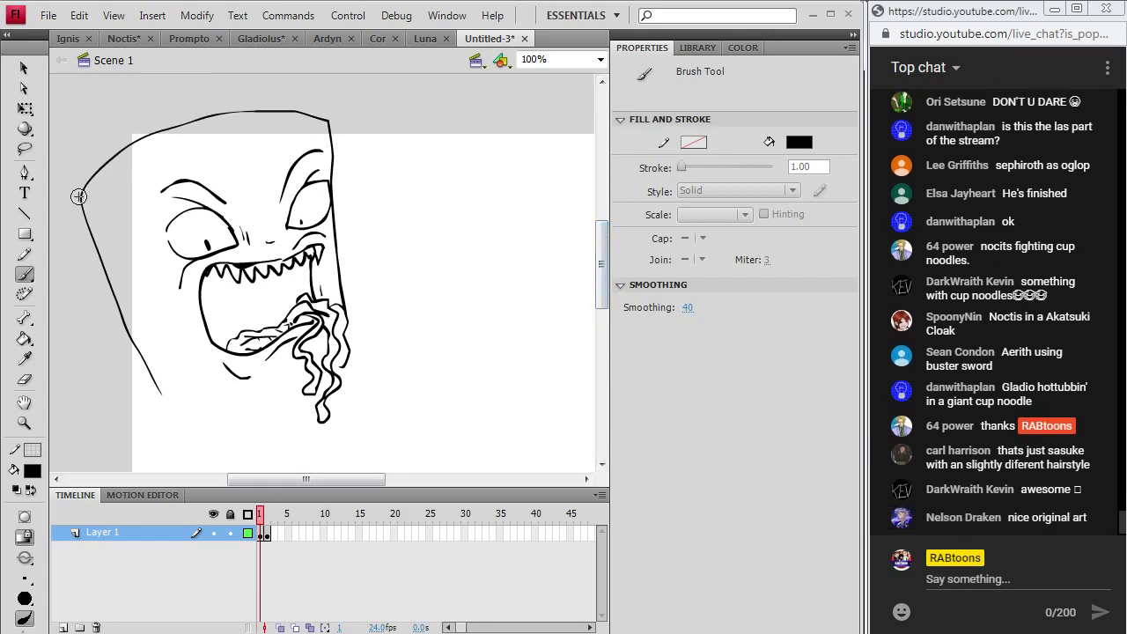
pyautogui.moveTo(84, 177)
pyautogui.mouseDown()
pyautogui.moveTo(139, 133)
pyautogui.moveTo(229, 102)
pyautogui.moveTo(308, 97)
pyautogui.moveTo(326, 124)
pyautogui.mouseUp()
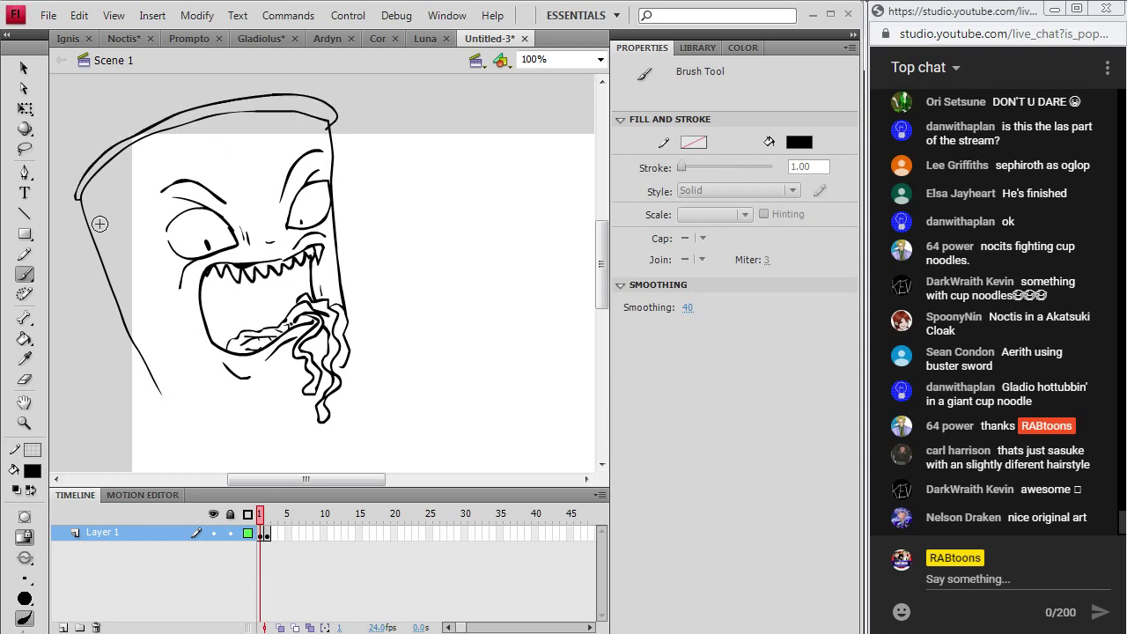
pyautogui.moveTo(95, 227)
pyautogui.mouseDown()
pyautogui.moveTo(218, 165)
pyautogui.moveTo(321, 148)
pyautogui.mouseUp()
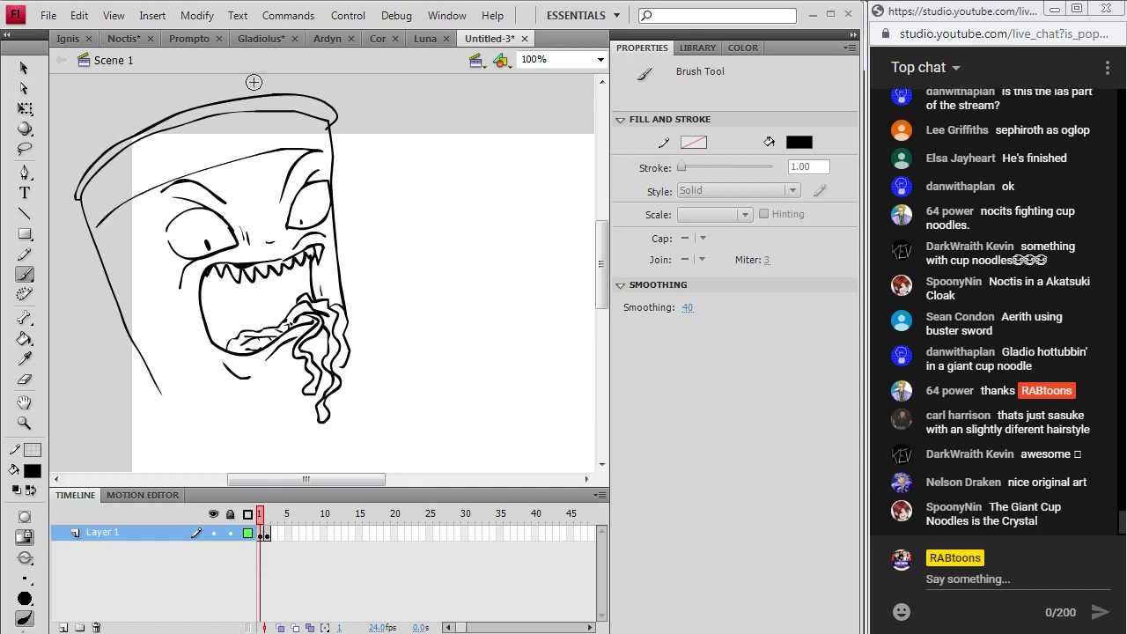
# - Hand-letter the partial brand name "ISSIN" beside the left eye and smaller lettering below it
pyautogui.moveTo(103, 248)
pyautogui.mouseDown()
pyautogui.moveTo(115, 280)
pyautogui.moveTo(123, 234)
pyautogui.moveTo(148, 269)
pyautogui.mouseUp()
pyautogui.moveTo(143, 231)
pyautogui.mouseDown()
pyautogui.moveTo(148, 260)
pyautogui.moveTo(158, 260)
pyautogui.mouseUp()
pyautogui.moveTo(137, 300)
pyautogui.mouseDown()
pyautogui.moveTo(158, 316)
pyautogui.moveTo(141, 319)
pyautogui.mouseUp()
pyautogui.moveTo(148, 327); pyautogui.dragTo(158, 310)
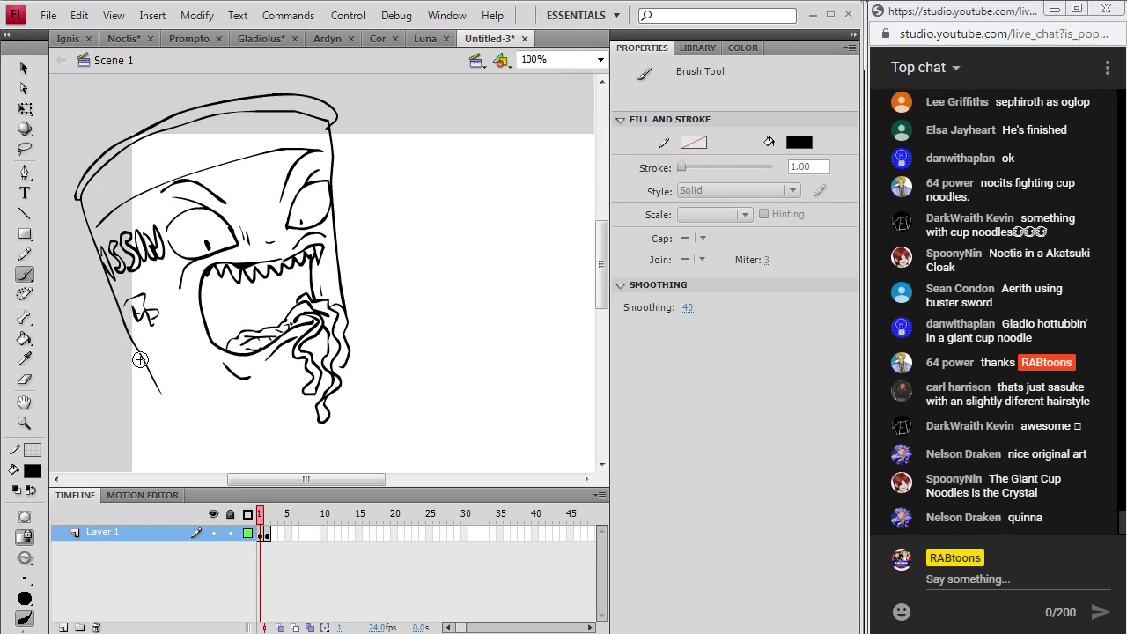
# - Erase the lower end of the cup's left side and draw a curved left arm with a clawed hand
pyautogui.press('e')
pyautogui.moveTo(145, 362); pyautogui.dragTo(162, 392)
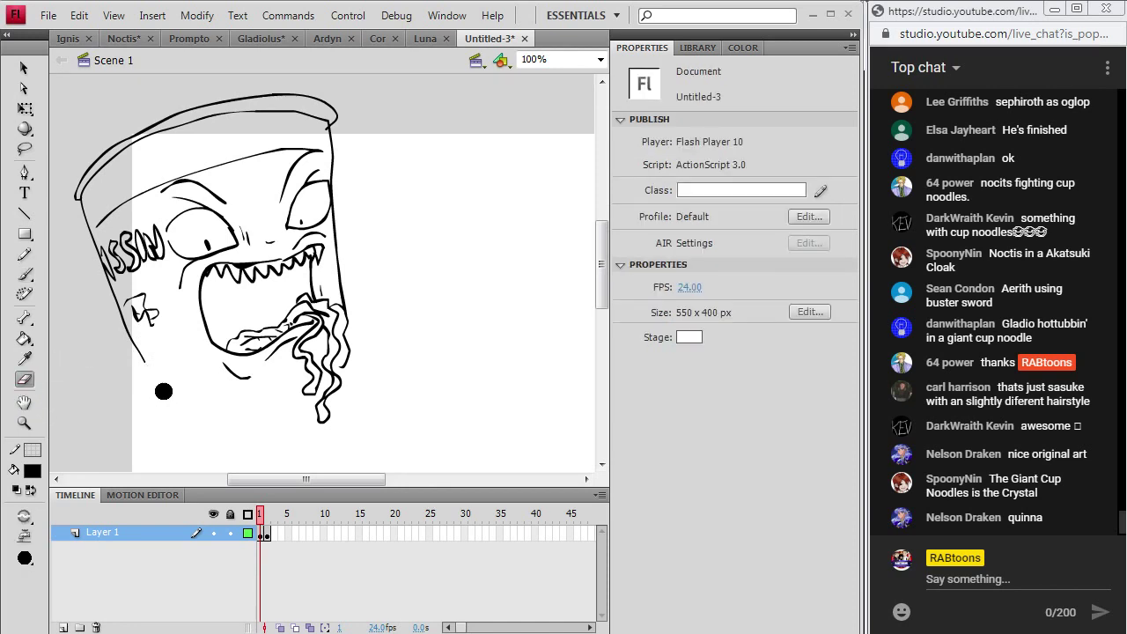
pyautogui.click(24, 274)
pyautogui.moveTo(250, 483); pyautogui.dragTo(234, 482)
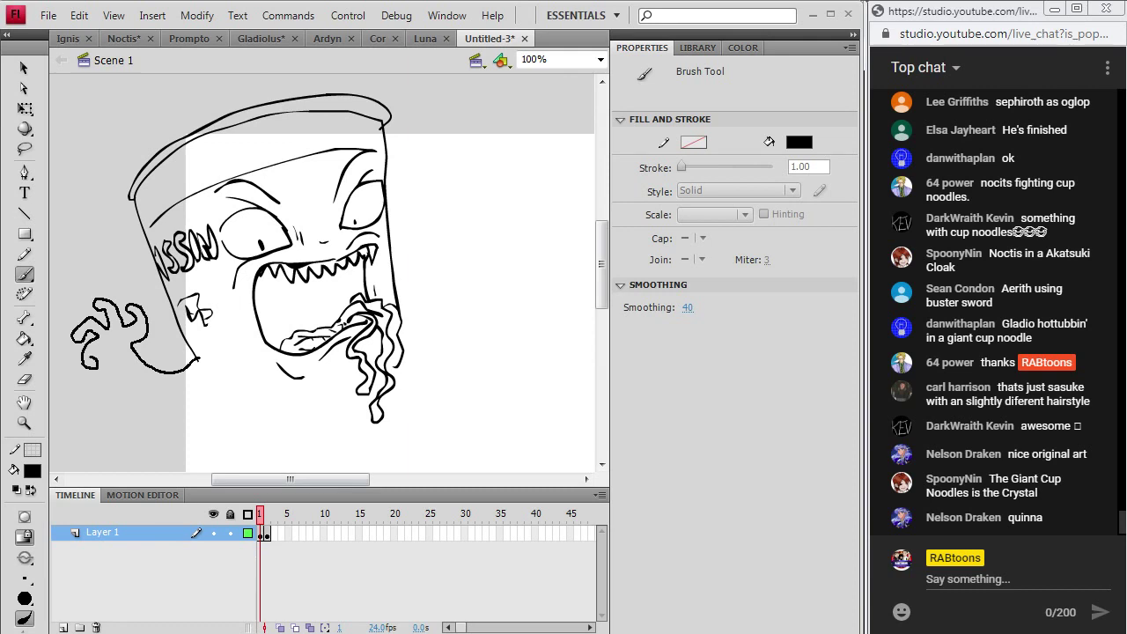
pyautogui.moveTo(99, 354)
pyautogui.mouseDown()
pyautogui.moveTo(126, 322)
pyautogui.moveTo(152, 354)
pyautogui.moveTo(130, 371)
pyautogui.mouseUp()
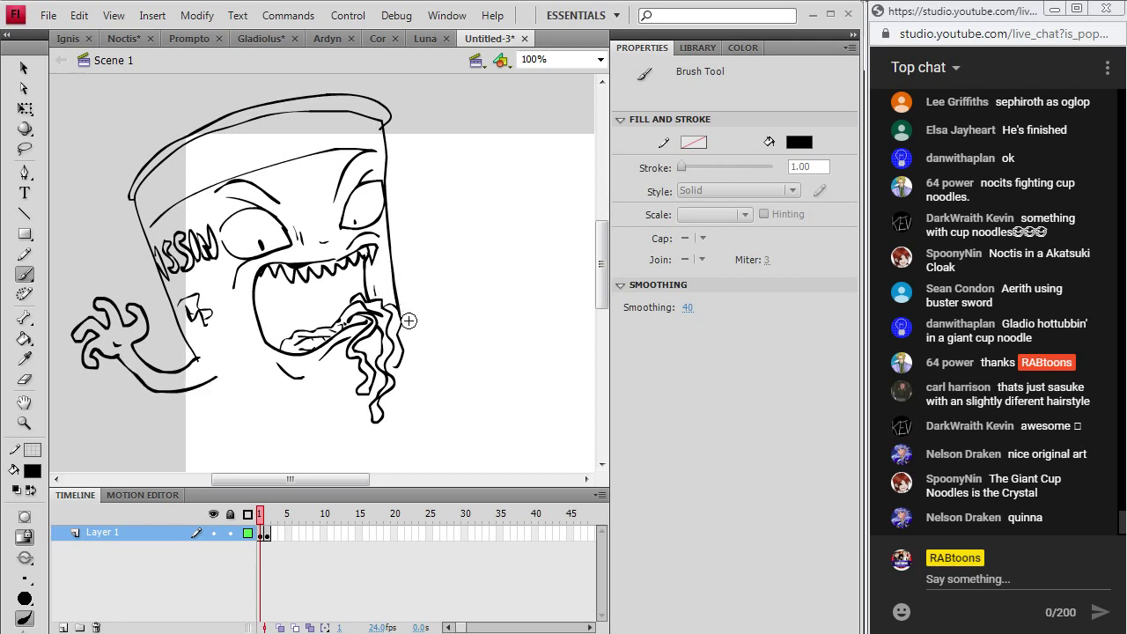
# - Draw the right clawed hand beside the hanging noodles and connect it to the cup with an arm
pyautogui.moveTo(299, 480); pyautogui.dragTo(319, 479)
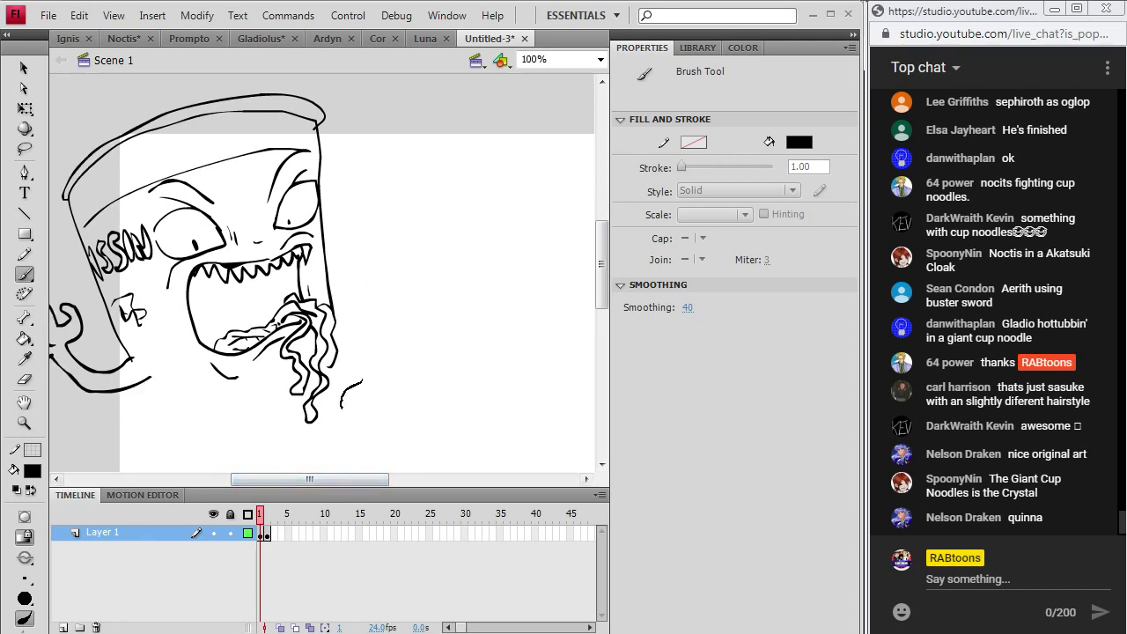
pyautogui.moveTo(370, 430); pyautogui.dragTo(372, 432)
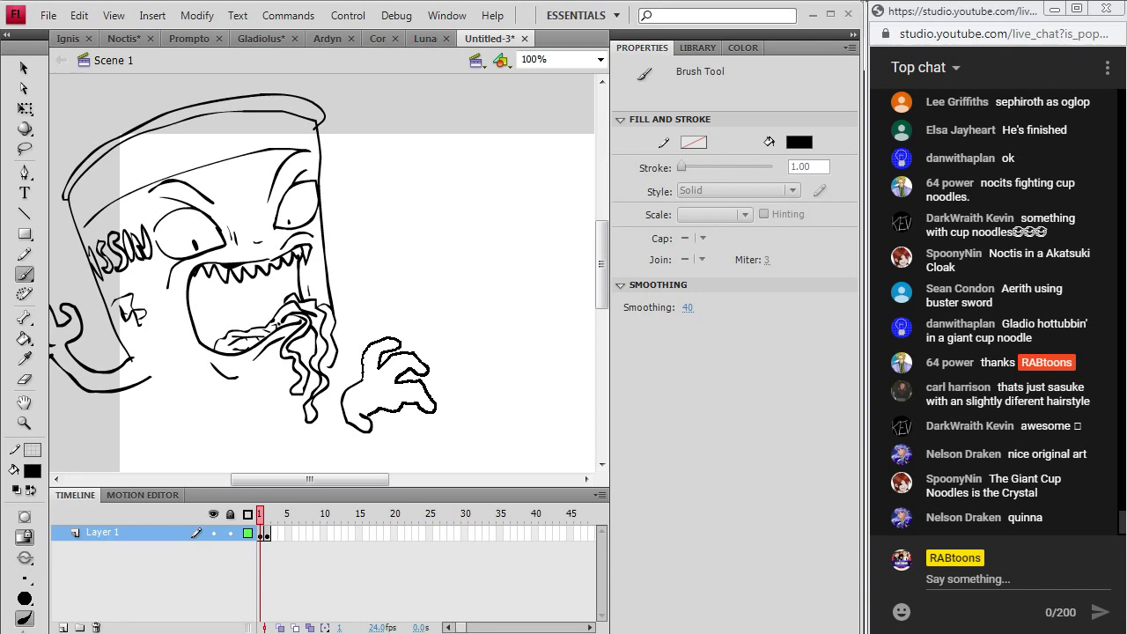
pyautogui.moveTo(366, 415); pyautogui.dragTo(369, 409)
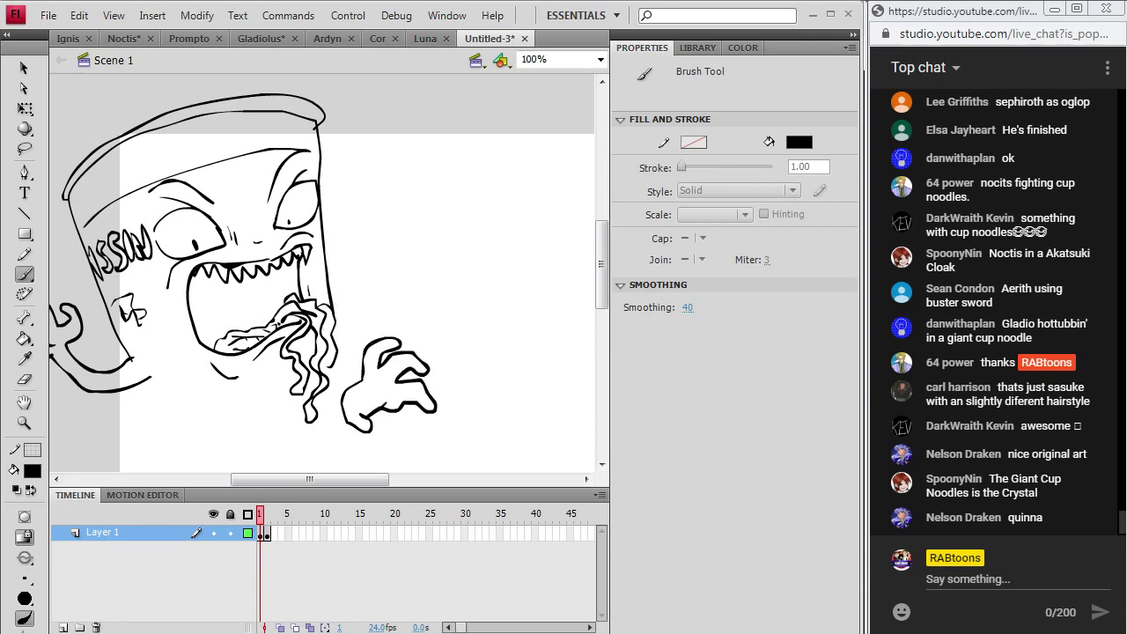
pyautogui.moveTo(357, 350); pyautogui.dragTo(337, 347)
# - Draw drool at the mouth's left corner, then add detail lines by the left arm and the small lettering
pyautogui.scroll(-2, 601, 281)
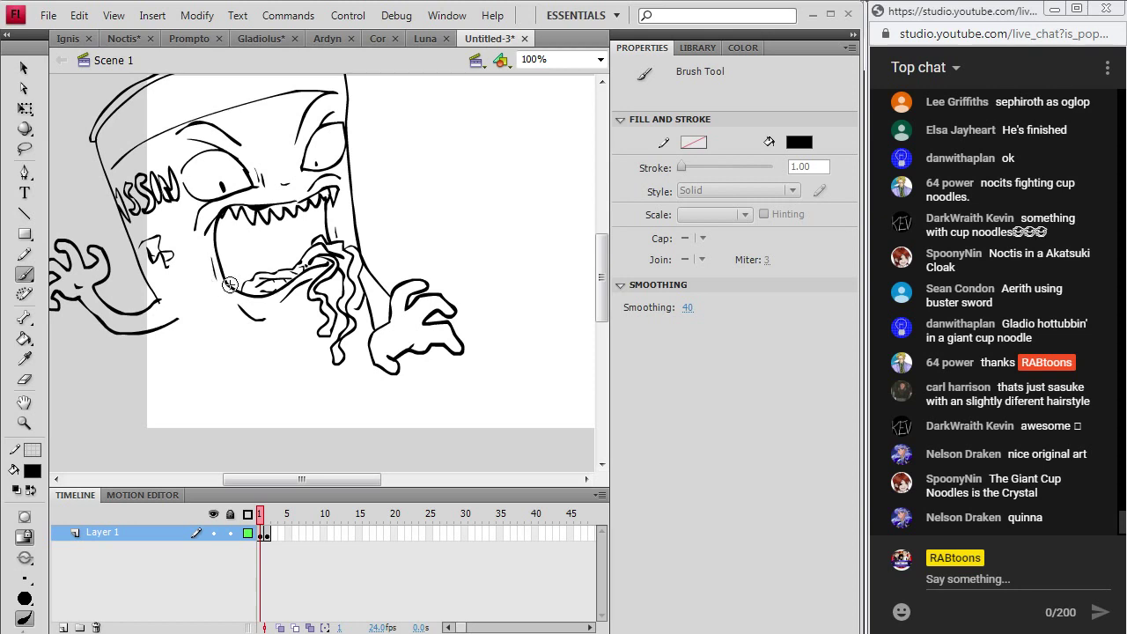
pyautogui.moveTo(228, 284); pyautogui.dragTo(234, 342)
pyautogui.moveTo(158, 300)
pyautogui.mouseDown()
pyautogui.moveTo(183, 305)
pyautogui.moveTo(175, 338)
pyautogui.mouseUp()
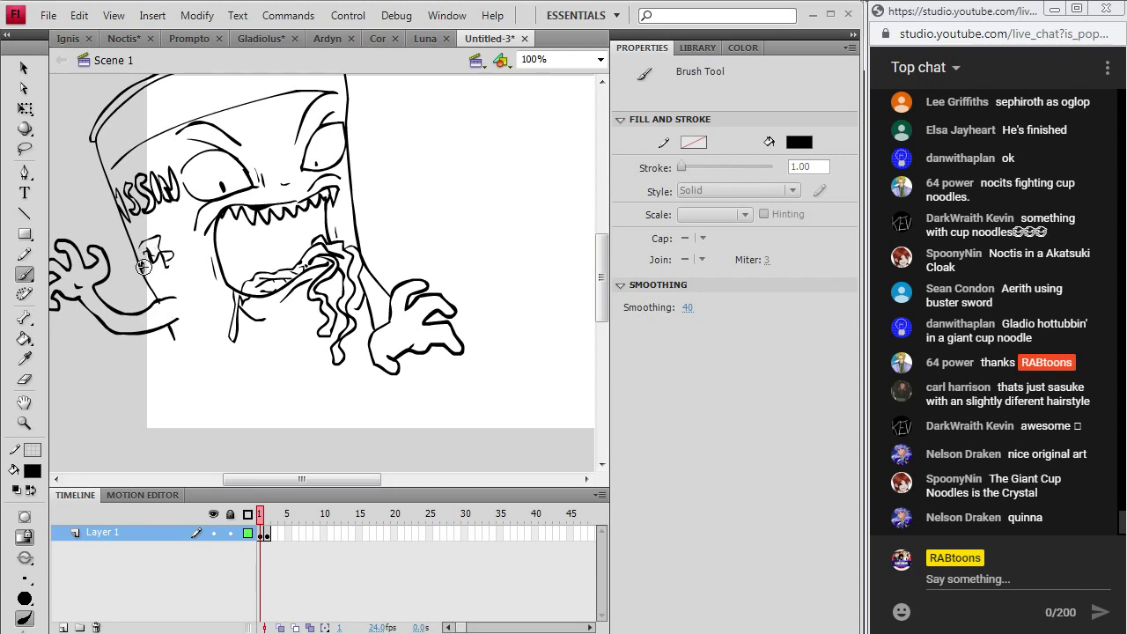
pyautogui.moveTo(145, 267); pyautogui.dragTo(161, 288)
# - Draw noodles hanging over the left end of the rim and a rounded noodle mound above it
pyautogui.scroll(3, 602, 211)
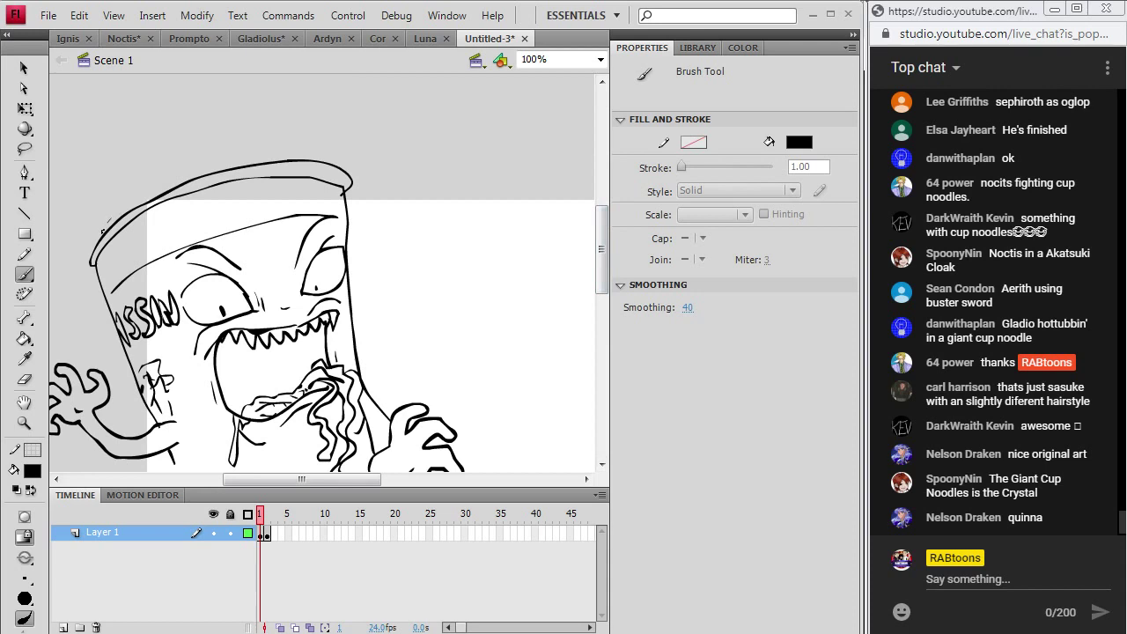
pyautogui.moveTo(104, 231)
pyautogui.mouseDown()
pyautogui.moveTo(125, 178)
pyautogui.moveTo(188, 134)
pyautogui.moveTo(280, 141)
pyautogui.moveTo(308, 159)
pyautogui.moveTo(87, 231)
pyautogui.moveTo(71, 254)
pyautogui.moveTo(88, 313)
pyautogui.mouseUp()
pyautogui.moveTo(99, 245)
pyautogui.mouseDown()
pyautogui.moveTo(88, 326)
pyautogui.moveTo(69, 331)
pyautogui.mouseUp()
pyautogui.moveTo(130, 206)
pyautogui.mouseDown()
pyautogui.moveTo(107, 219)
pyautogui.moveTo(125, 192)
pyautogui.mouseUp()
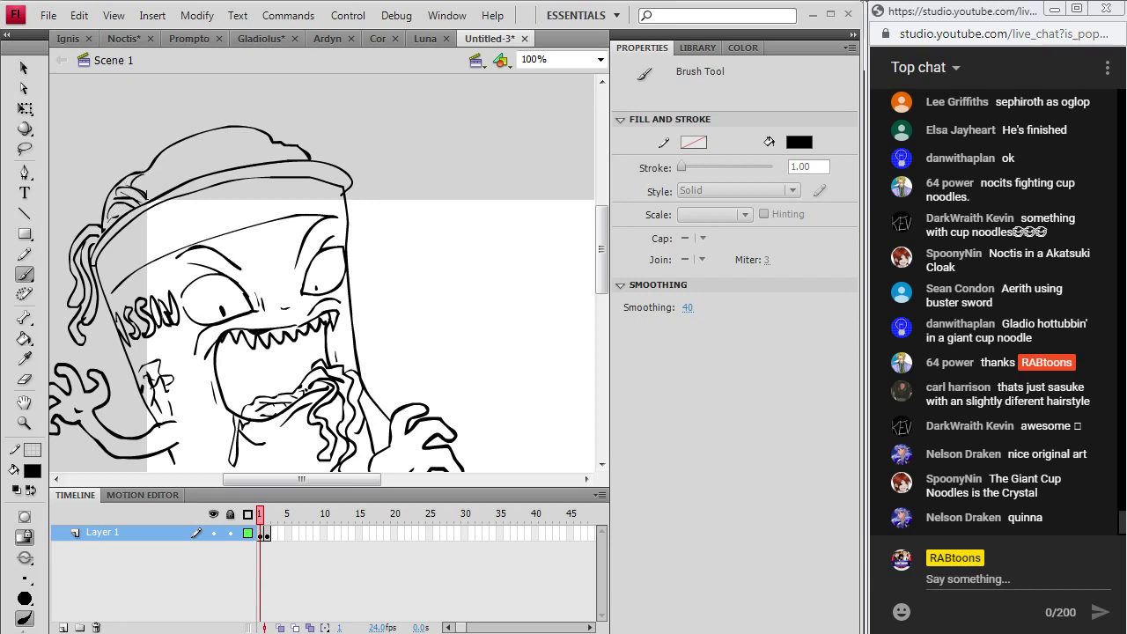
# - Add curved strand lines across the noodle mound on top of the cup
pyautogui.moveTo(176, 157); pyautogui.dragTo(153, 188)
pyautogui.moveTo(181, 143); pyautogui.dragTo(173, 180)
pyautogui.moveTo(202, 145)
pyautogui.mouseDown()
pyautogui.moveTo(191, 180)
pyautogui.moveTo(215, 176)
pyautogui.mouseUp()
pyautogui.moveTo(231, 133)
pyautogui.mouseDown()
pyautogui.moveTo(222, 168)
pyautogui.moveTo(240, 155)
pyautogui.moveTo(236, 167)
pyautogui.mouseUp()
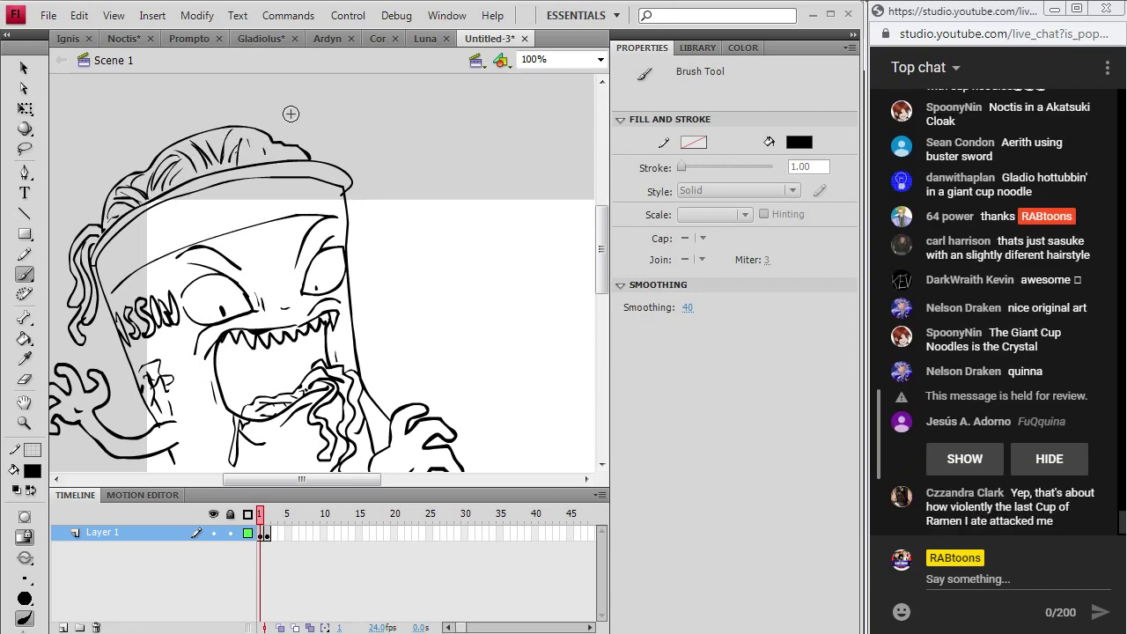
# - Fill the cup's upper band with short vertical ribs and draw a noodle hanging over the rim's right end
pyautogui.moveTo(297, 254); pyautogui.dragTo(290, 274)
pyautogui.moveTo(113, 236)
pyautogui.mouseDown()
pyautogui.moveTo(120, 264)
pyautogui.moveTo(132, 261)
pyautogui.mouseUp()
pyautogui.moveTo(139, 228); pyautogui.dragTo(150, 255)
pyautogui.moveTo(183, 211)
pyautogui.mouseDown()
pyautogui.moveTo(173, 250)
pyautogui.moveTo(192, 234)
pyautogui.mouseUp()
pyautogui.moveTo(220, 182)
pyautogui.mouseDown()
pyautogui.moveTo(211, 230)
pyautogui.moveTo(228, 225)
pyautogui.mouseUp()
pyautogui.moveTo(248, 183)
pyautogui.mouseDown()
pyautogui.moveTo(243, 217)
pyautogui.moveTo(262, 225)
pyautogui.mouseUp()
pyautogui.moveTo(291, 181)
pyautogui.mouseDown()
pyautogui.moveTo(280, 216)
pyautogui.moveTo(295, 213)
pyautogui.mouseUp()
pyautogui.moveTo(322, 186)
pyautogui.mouseDown()
pyautogui.moveTo(319, 208)
pyautogui.moveTo(333, 202)
pyautogui.mouseUp()
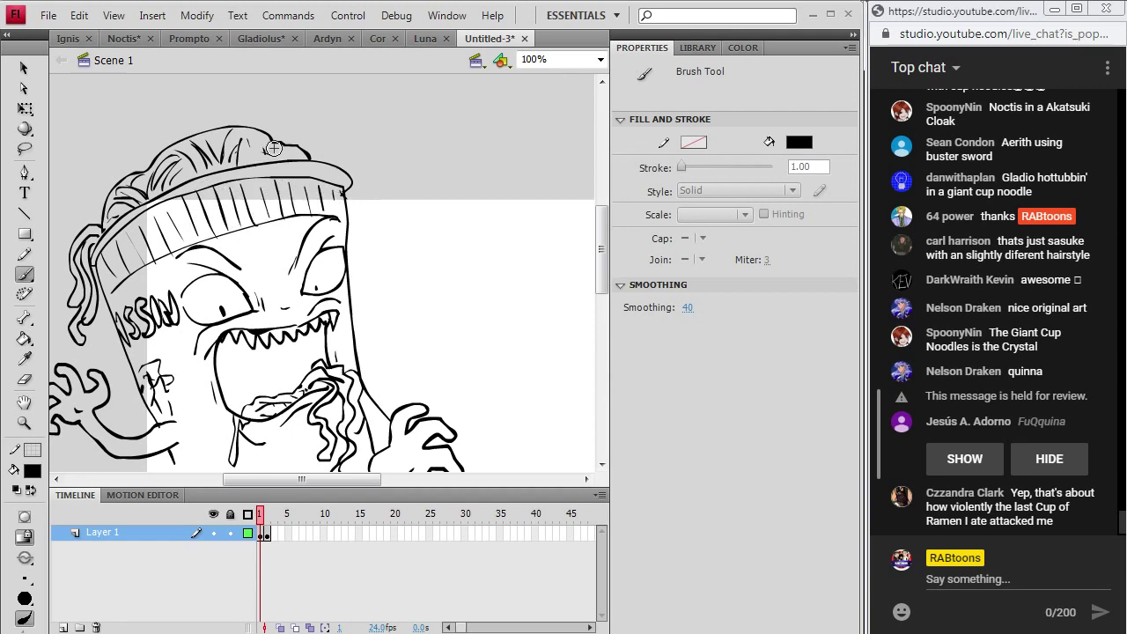
pyautogui.moveTo(283, 139)
pyautogui.mouseDown()
pyautogui.moveTo(329, 114)
pyautogui.moveTo(365, 229)
pyautogui.mouseUp()
# - Extend the cup's left side below the arm and close the base with a curved line to the right hand
pyautogui.scroll(-5, 410, 153)
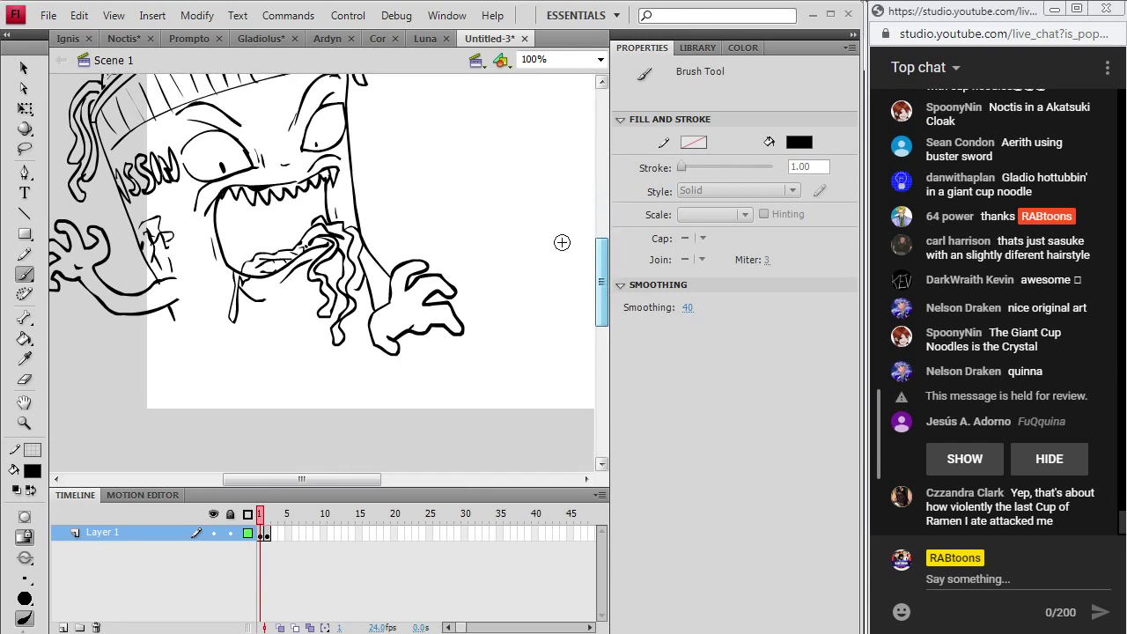
pyautogui.moveTo(177, 292); pyautogui.dragTo(171, 320)
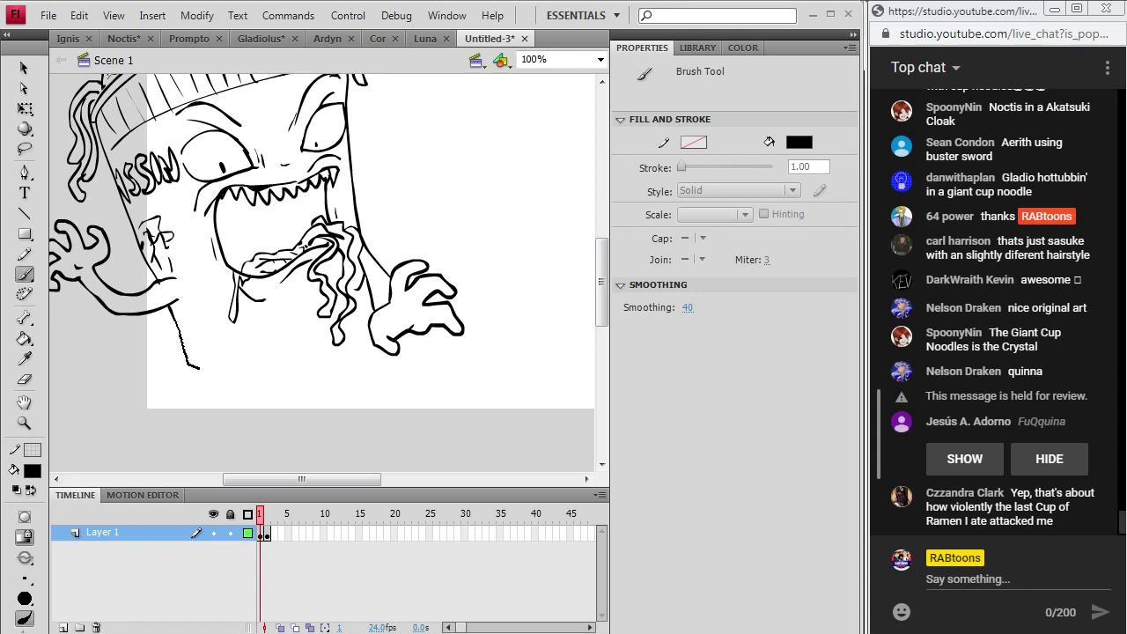
pyautogui.moveTo(199, 368)
pyautogui.mouseDown()
pyautogui.moveTo(284, 369)
pyautogui.moveTo(357, 348)
pyautogui.mouseUp()
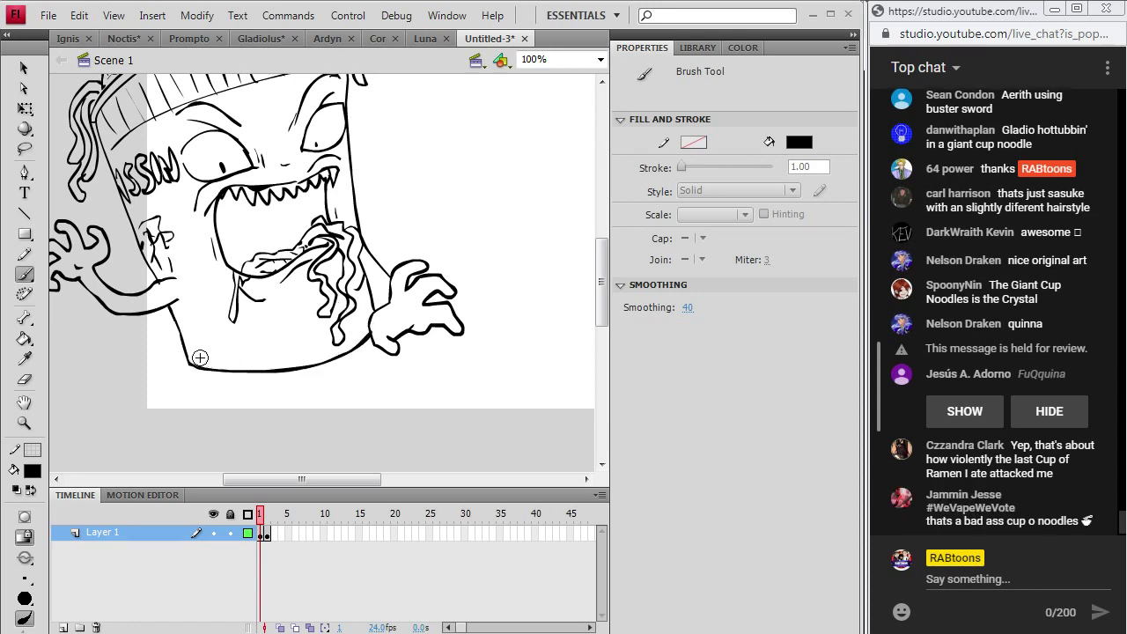
# - Draw a jagged rocky ground edge with crack lines beside and below the cup's lower left side
pyautogui.moveTo(72, 359)
pyautogui.mouseDown()
pyautogui.moveTo(95, 332)
pyautogui.moveTo(171, 339)
pyautogui.moveTo(217, 395)
pyautogui.mouseUp()
pyautogui.moveTo(165, 354); pyautogui.dragTo(209, 418)
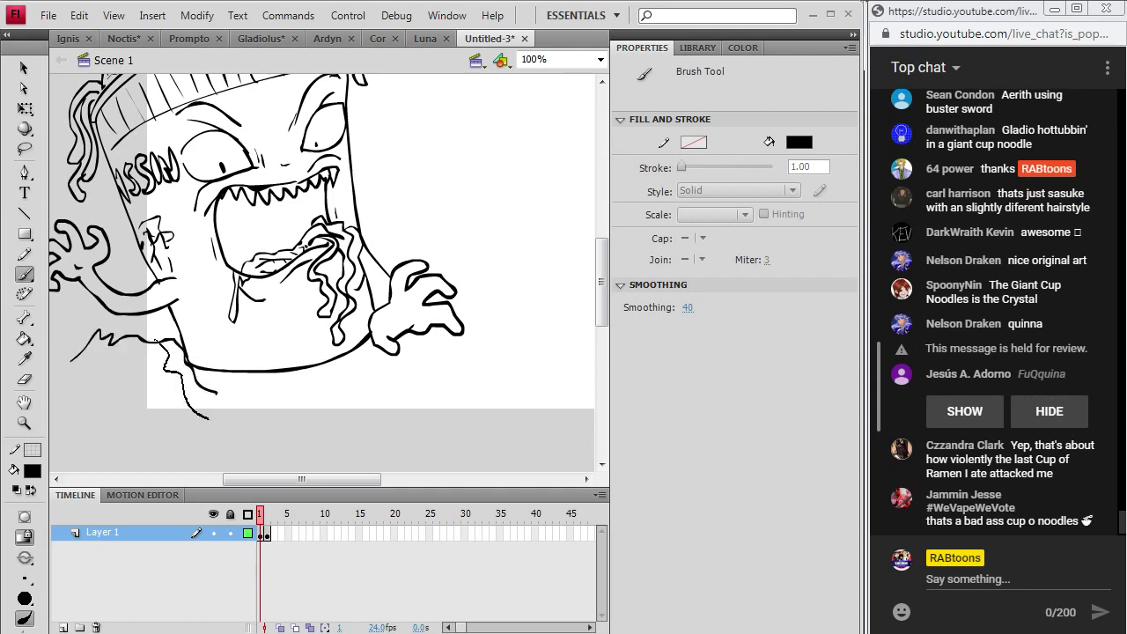
pyautogui.moveTo(132, 342)
pyautogui.mouseDown()
pyautogui.moveTo(148, 378)
pyautogui.moveTo(126, 413)
pyautogui.moveTo(157, 417)
pyautogui.mouseUp()
pyautogui.click(60, 358)
pyautogui.moveTo(60, 359); pyautogui.dragTo(136, 434)
pyautogui.moveTo(111, 424); pyautogui.dragTo(116, 434)
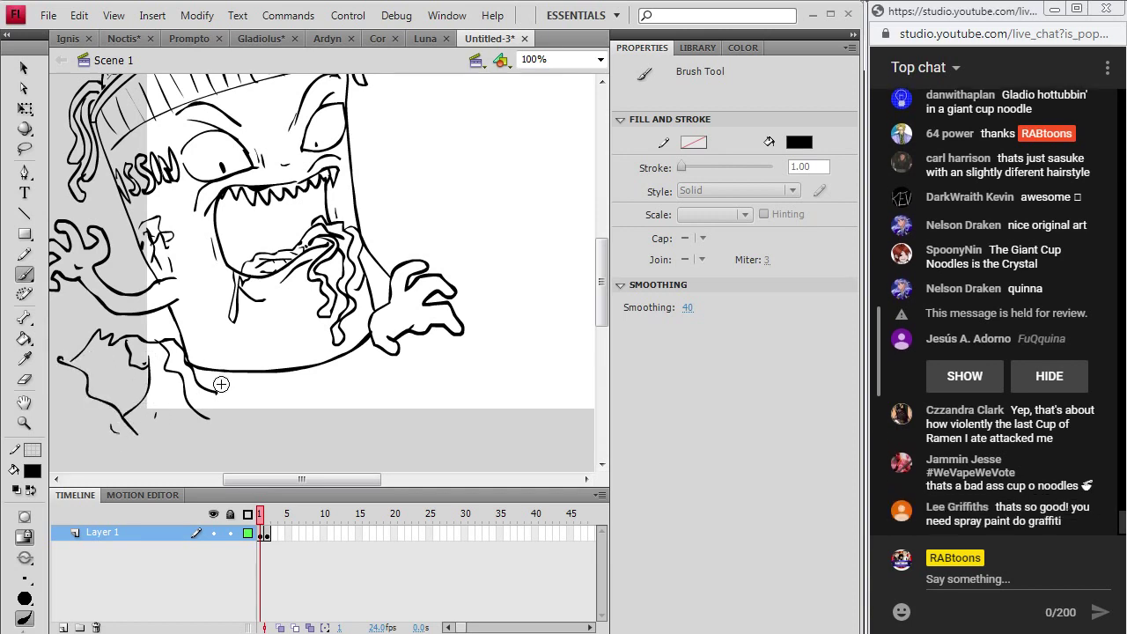
# - Draw a leg with a pointed foot and ragged strips under the cup's base, and add a uvula inside the mouth
pyautogui.moveTo(215, 391)
pyautogui.mouseDown()
pyautogui.moveTo(273, 372)
pyautogui.moveTo(327, 388)
pyautogui.mouseUp()
pyautogui.moveTo(201, 361)
pyautogui.mouseDown()
pyautogui.moveTo(203, 381)
pyautogui.moveTo(240, 400)
pyautogui.mouseUp()
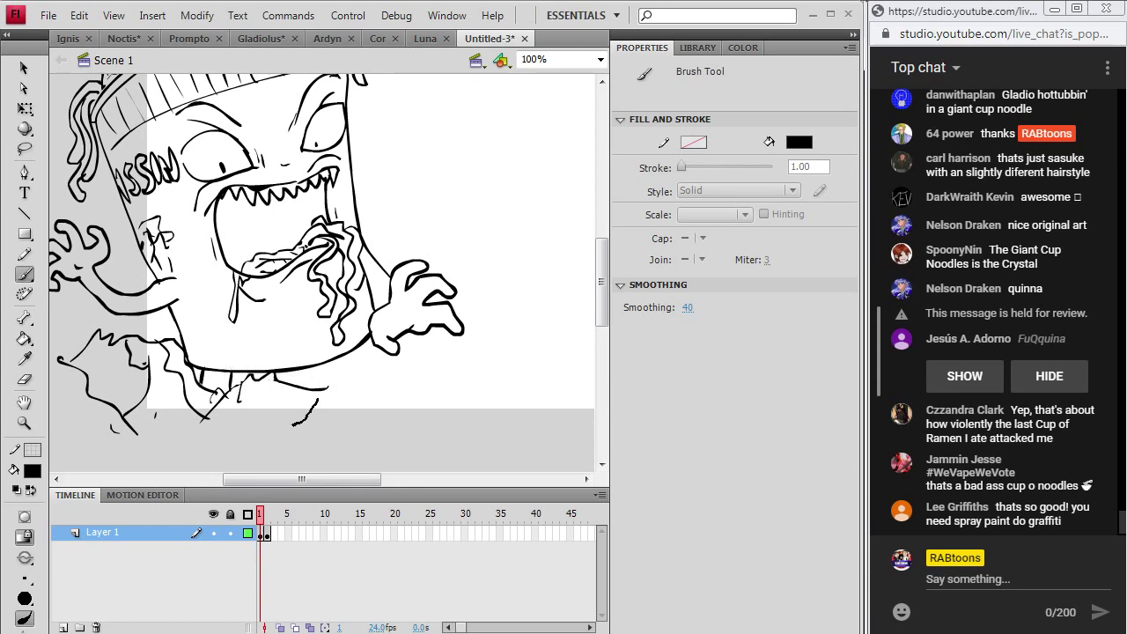
pyautogui.moveTo(319, 397)
pyautogui.mouseDown()
pyautogui.moveTo(305, 457)
pyautogui.moveTo(279, 453)
pyautogui.moveTo(300, 413)
pyautogui.moveTo(246, 407)
pyautogui.moveTo(250, 442)
pyautogui.mouseUp()
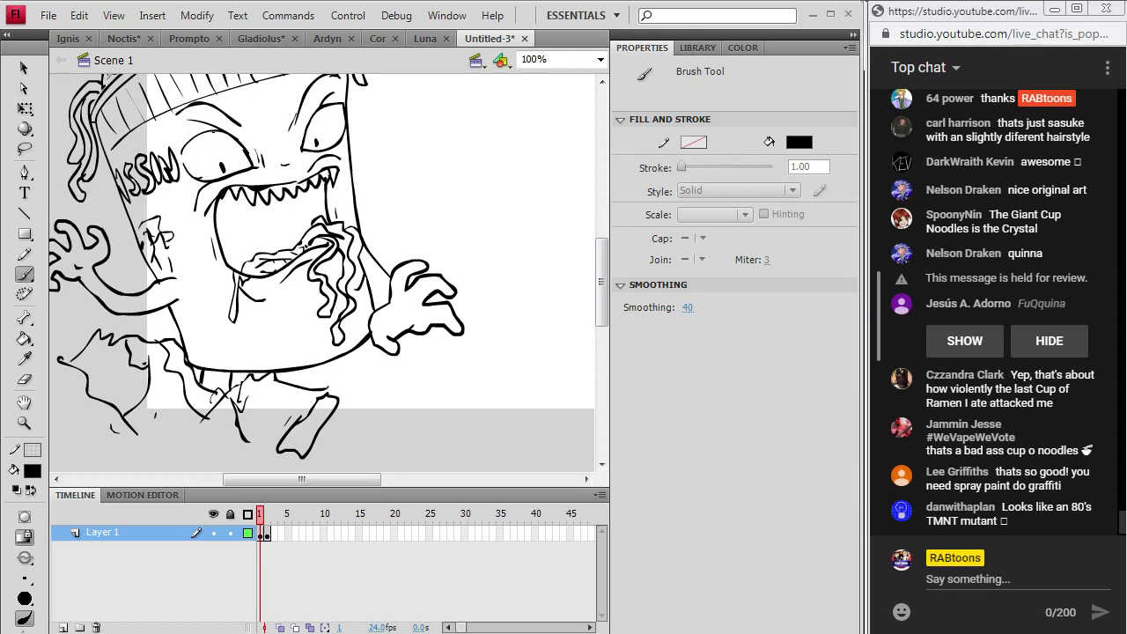
pyautogui.moveTo(215, 204)
pyautogui.mouseDown()
pyautogui.moveTo(222, 236)
pyautogui.moveTo(265, 251)
pyautogui.mouseUp()
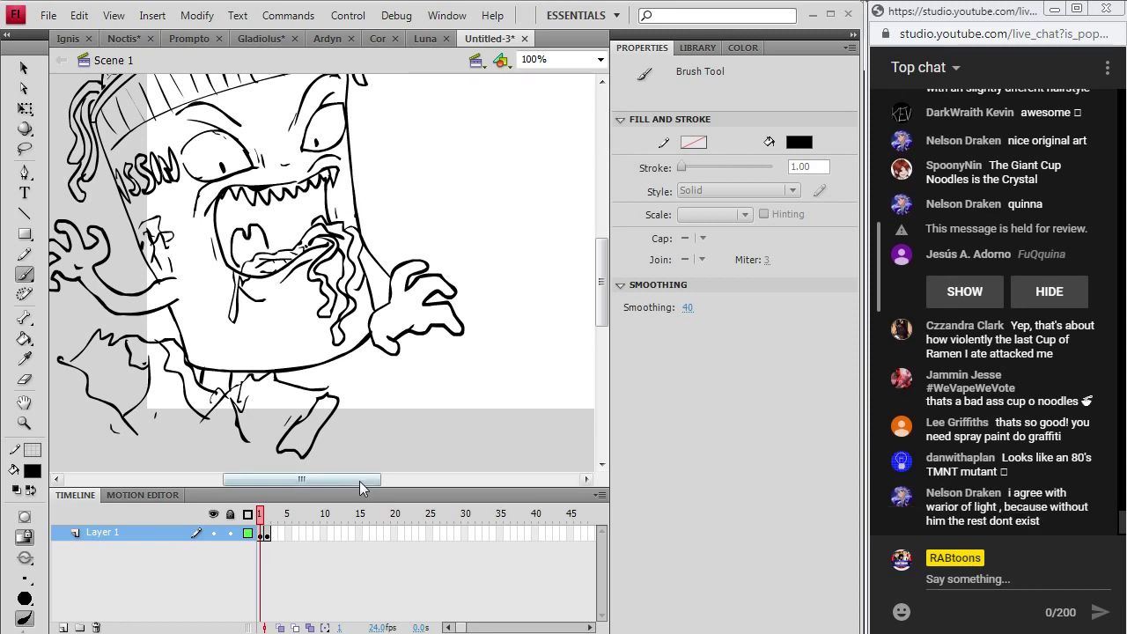
# - Draw a small head with an eye and spiky hair to the right of the monster's outstretched hand
pyautogui.click(587, 479)
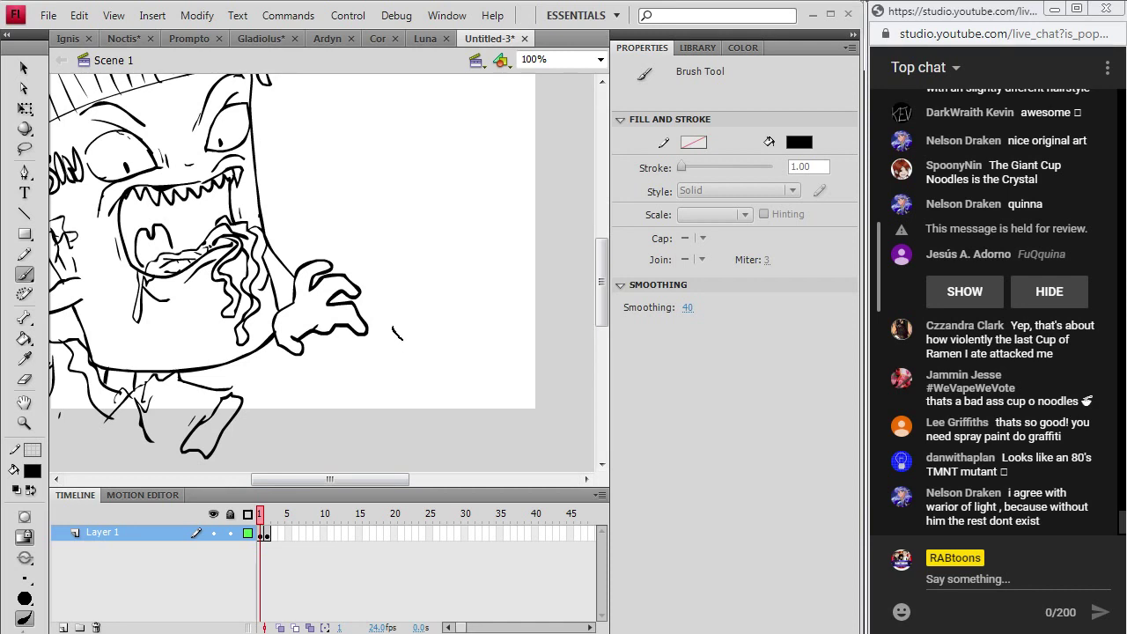
pyautogui.moveTo(399, 314); pyautogui.dragTo(389, 326)
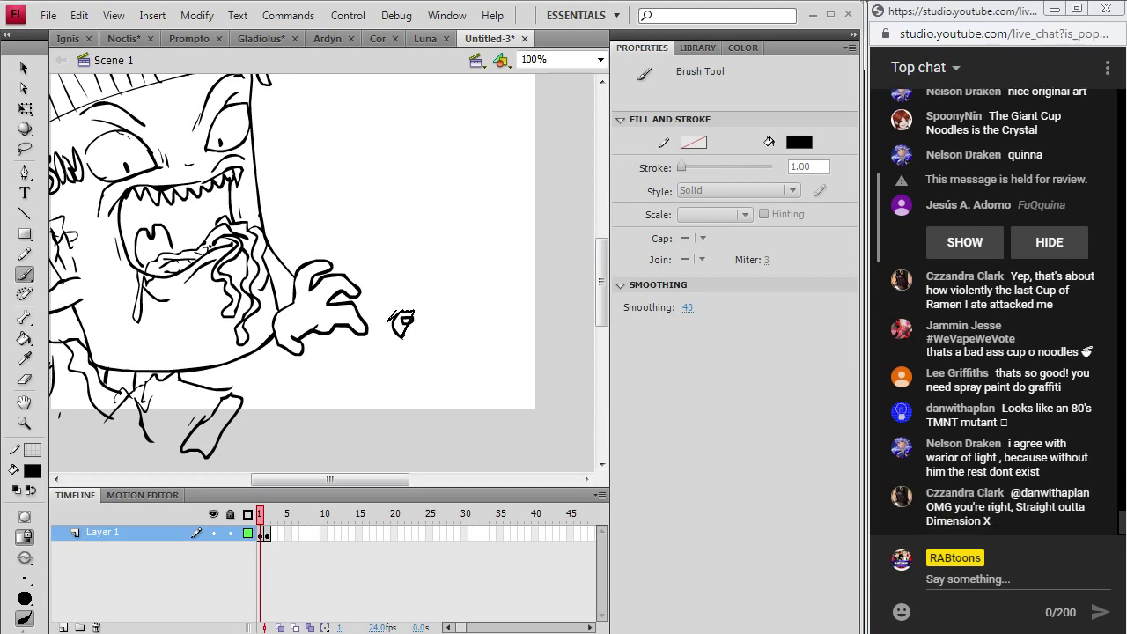
pyautogui.moveTo(403, 321); pyautogui.dragTo(415, 335)
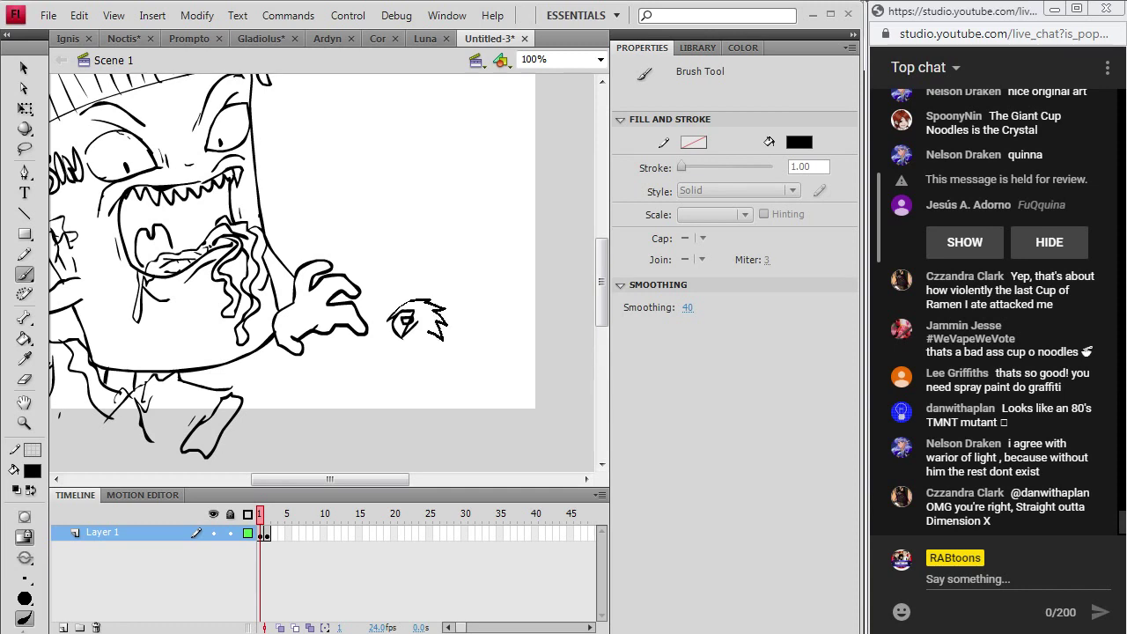
pyautogui.moveTo(392, 314); pyautogui.dragTo(443, 306)
# - Draw the small fighter's body, arms and legs below the head, with a curved sword pointing towards the cup monster
pyautogui.moveTo(400, 339); pyautogui.dragTo(410, 348)
pyautogui.hotkey('ctrl', 'z')
pyautogui.moveTo(405, 347)
pyautogui.mouseDown()
pyautogui.moveTo(407, 375)
pyautogui.moveTo(385, 370)
pyautogui.moveTo(393, 376)
pyautogui.moveTo(374, 387)
pyautogui.mouseUp()
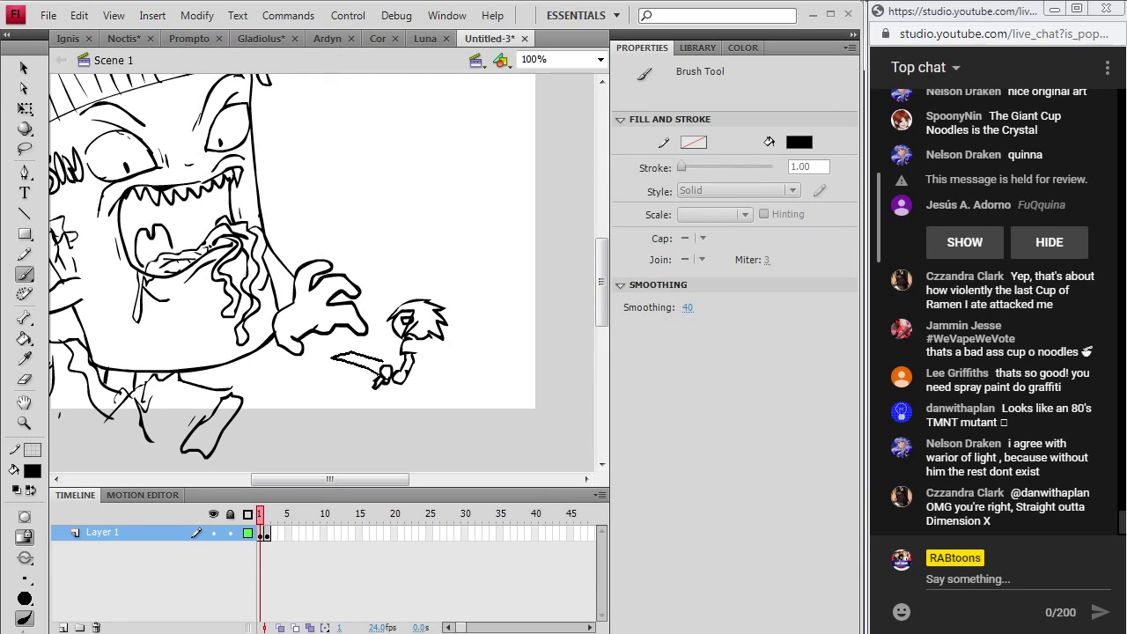
pyautogui.moveTo(333, 356)
pyautogui.mouseDown()
pyautogui.moveTo(414, 388)
pyautogui.moveTo(424, 335)
pyautogui.mouseUp()
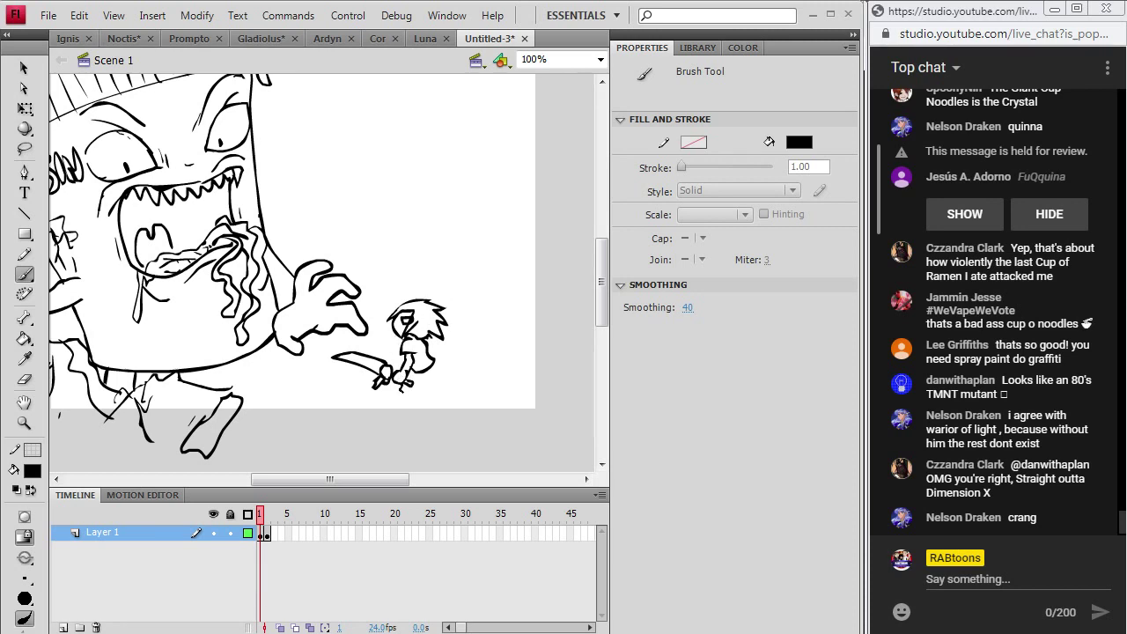
pyautogui.moveTo(401, 386)
pyautogui.mouseDown()
pyautogui.moveTo(428, 375)
pyautogui.moveTo(435, 394)
pyautogui.mouseUp()
pyautogui.moveTo(400, 396); pyautogui.dragTo(434, 400)
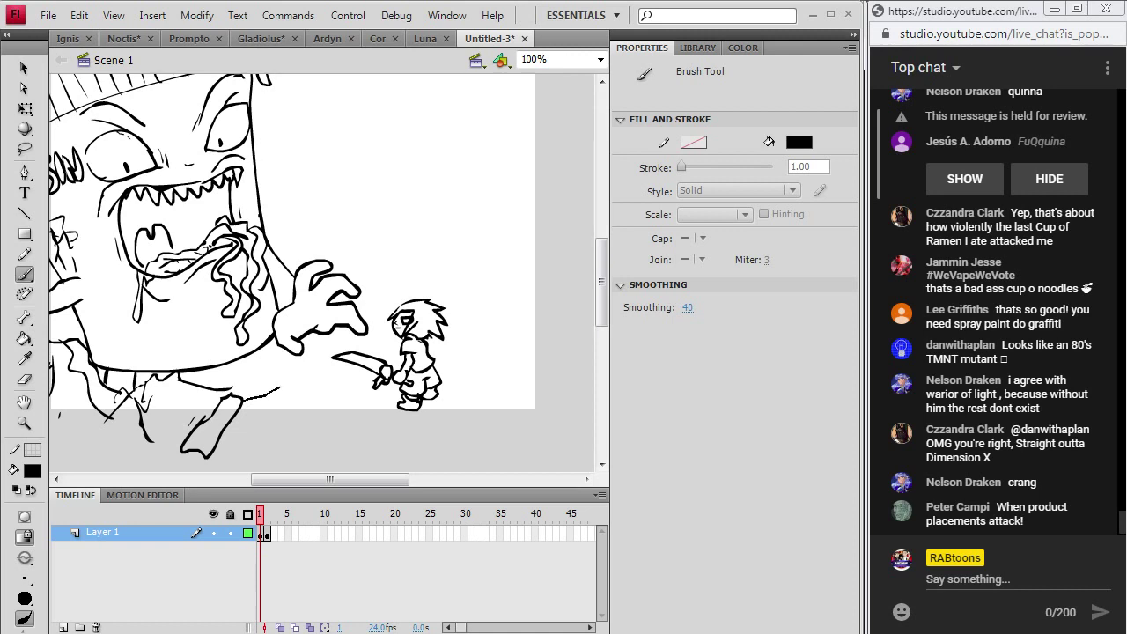
# - Draw the ground line from the monster's leg to the small fighter and onward to a jagged broken edge on the right
pyautogui.moveTo(280, 389); pyautogui.dragTo(373, 379)
pyautogui.moveTo(434, 355)
pyautogui.mouseDown()
pyautogui.moveTo(506, 323)
pyautogui.moveTo(573, 357)
pyautogui.moveTo(562, 393)
pyautogui.mouseUp()
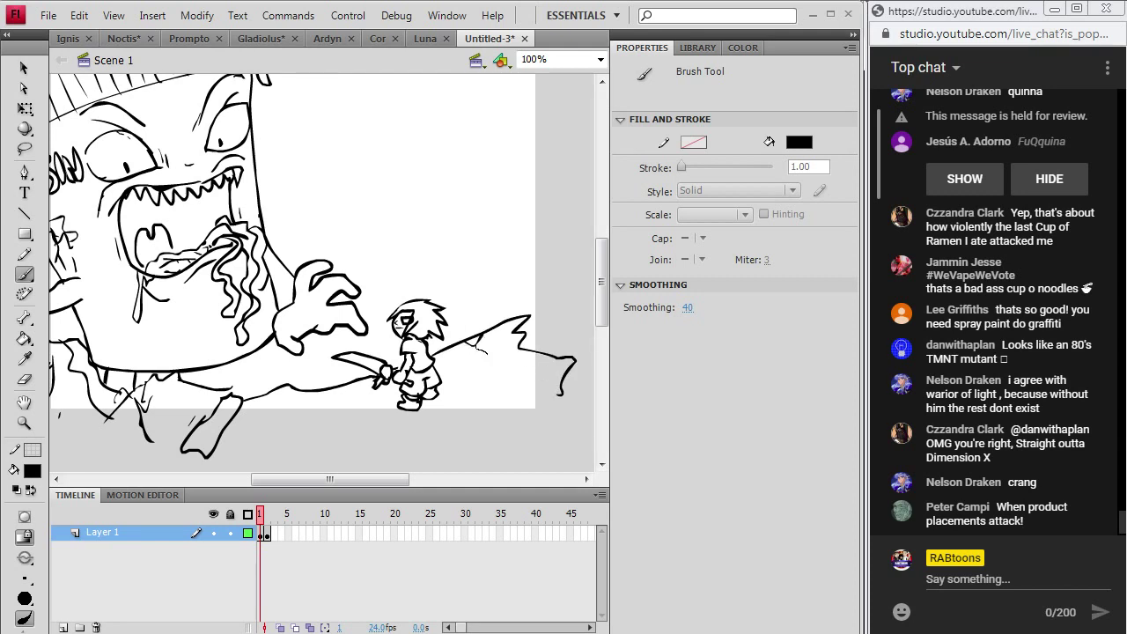
pyautogui.moveTo(331, 480); pyautogui.dragTo(325, 480)
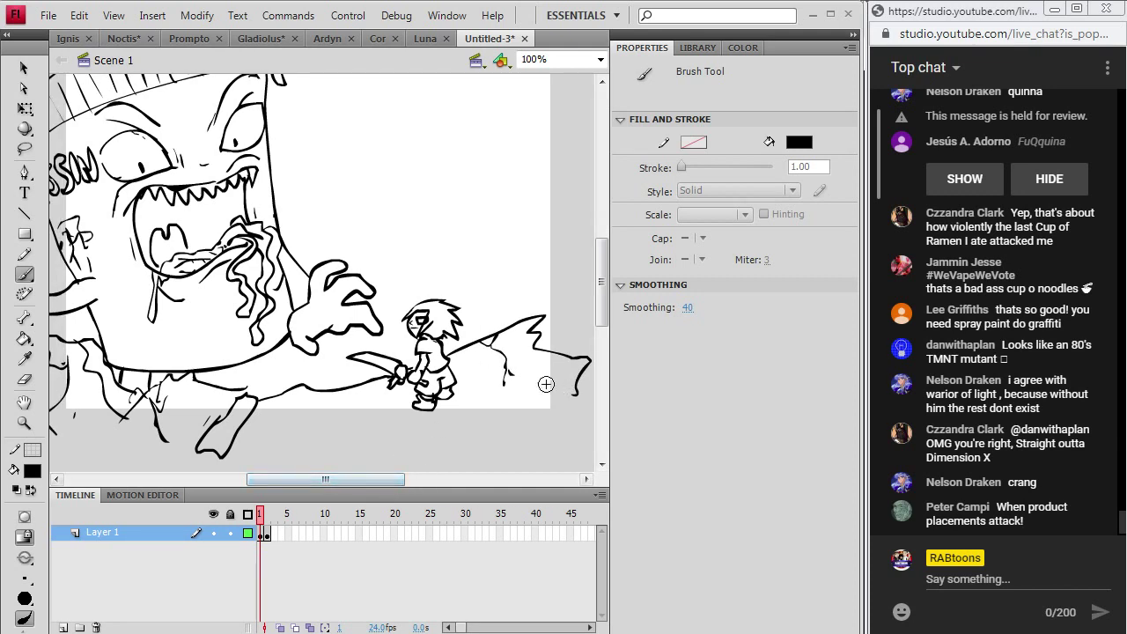
pyautogui.moveTo(226, 455); pyautogui.dragTo(228, 450)
pyautogui.moveTo(134, 446); pyautogui.dragTo(246, 444)
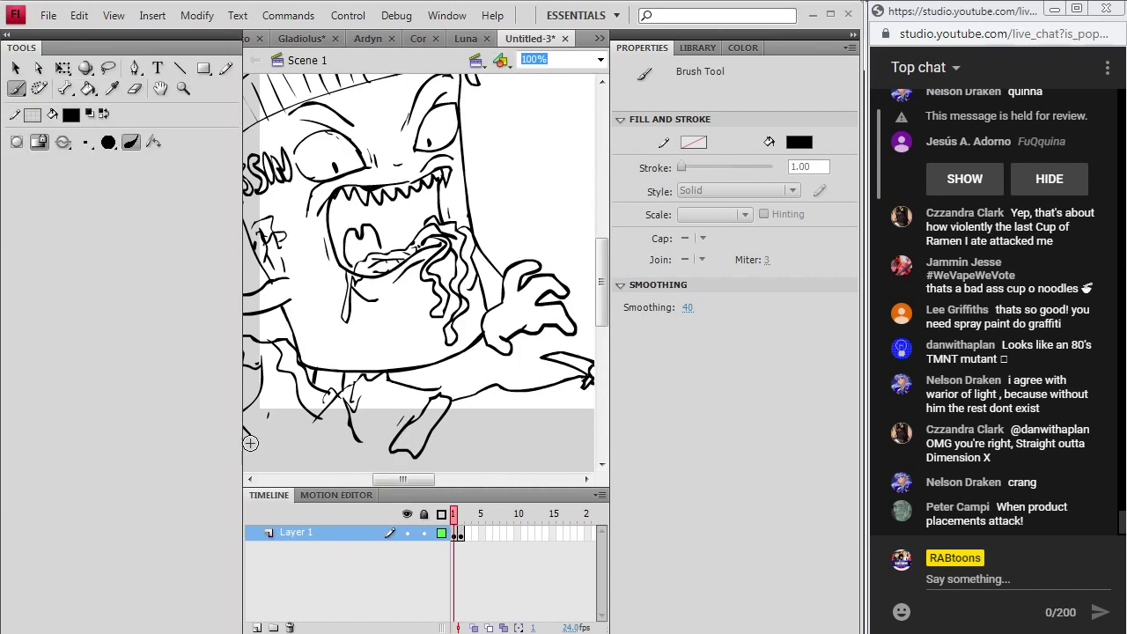
pyautogui.moveTo(233, 377); pyautogui.dragTo(49, 399)
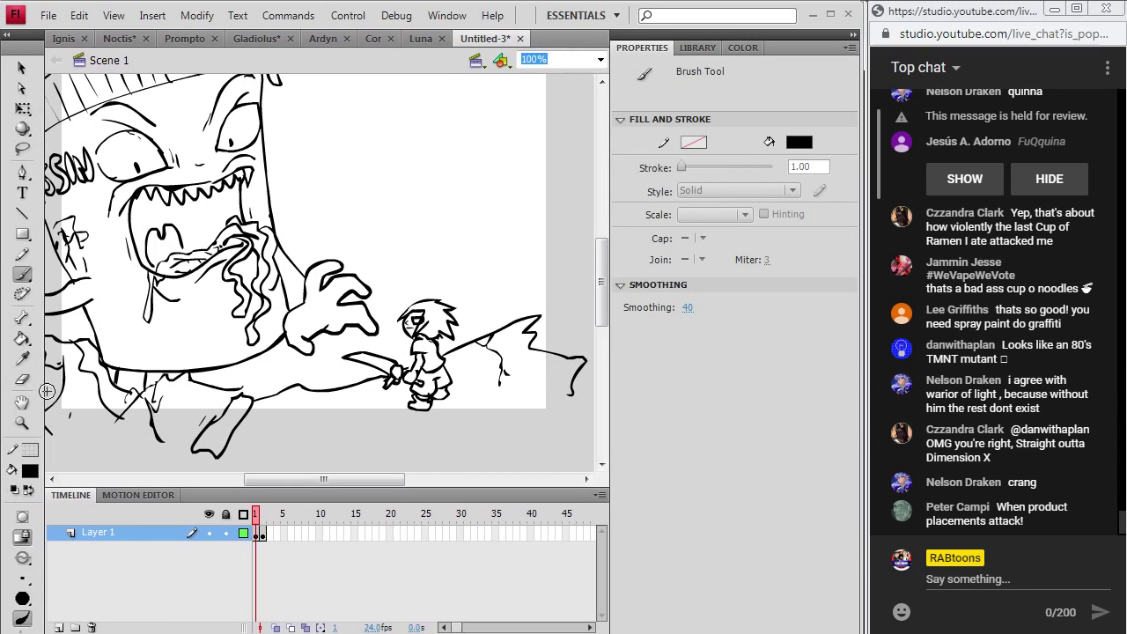
# - Join the monster's right leg to the cup, and outline the ground's lower edge below both characters with a crack in its surface
pyautogui.scroll(-3, 415, 219)
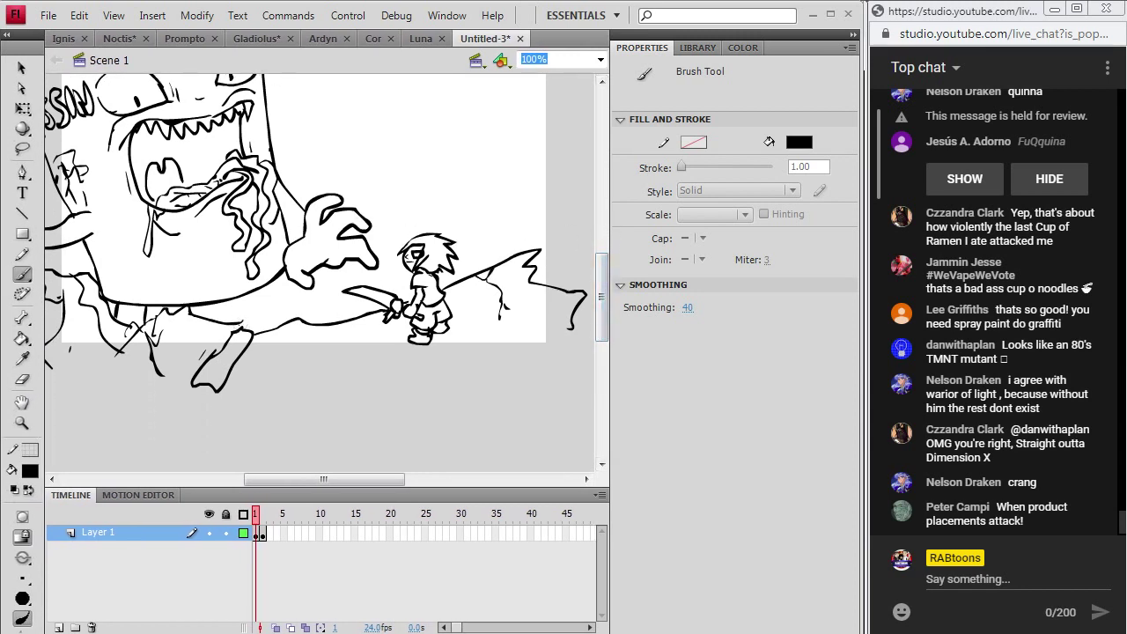
pyautogui.moveTo(250, 314)
pyautogui.mouseDown()
pyautogui.moveTo(275, 283)
pyautogui.moveTo(278, 317)
pyautogui.mouseUp()
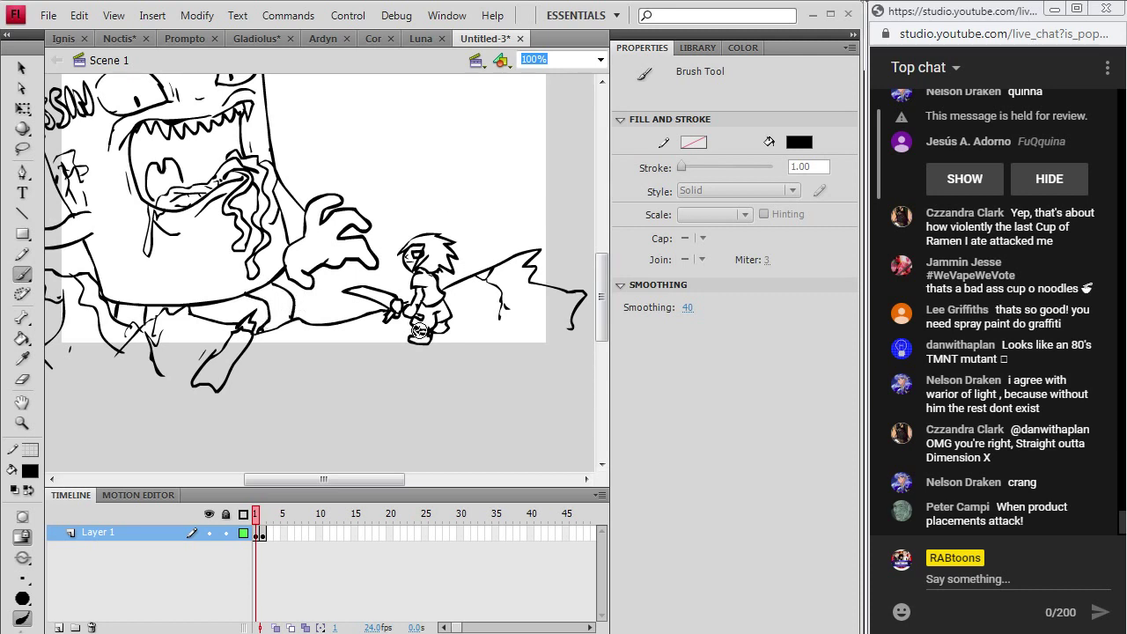
pyautogui.moveTo(577, 353)
pyautogui.mouseDown()
pyautogui.moveTo(453, 398)
pyautogui.moveTo(123, 397)
pyautogui.mouseUp()
pyautogui.moveTo(269, 482); pyautogui.dragTo(216, 483)
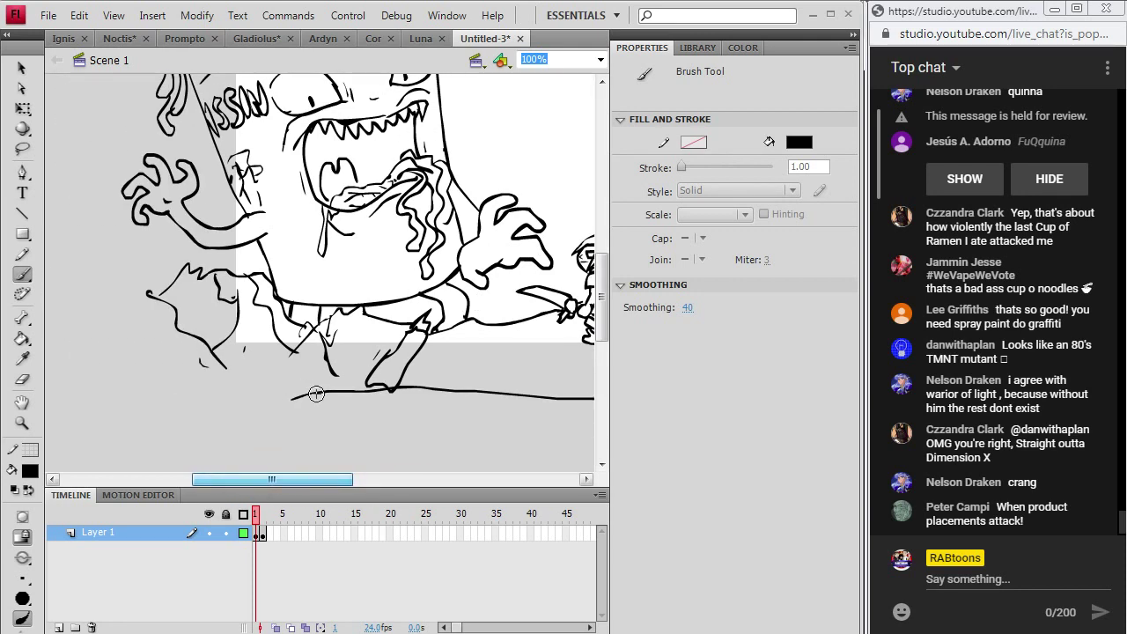
pyautogui.moveTo(335, 384)
pyautogui.mouseDown()
pyautogui.moveTo(143, 396)
pyautogui.moveTo(140, 225)
pyautogui.moveTo(142, 402)
pyautogui.mouseUp()
pyautogui.moveTo(330, 483); pyautogui.dragTo(384, 484)
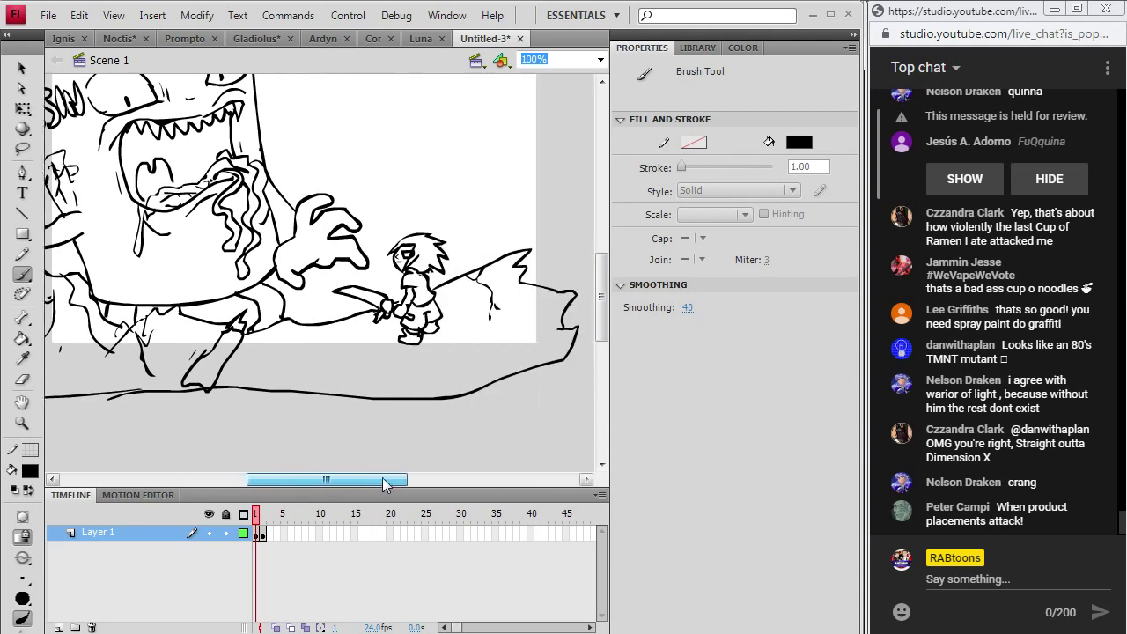
pyautogui.moveTo(242, 333)
pyautogui.mouseDown()
pyautogui.moveTo(304, 356)
pyautogui.moveTo(335, 392)
pyautogui.mouseUp()
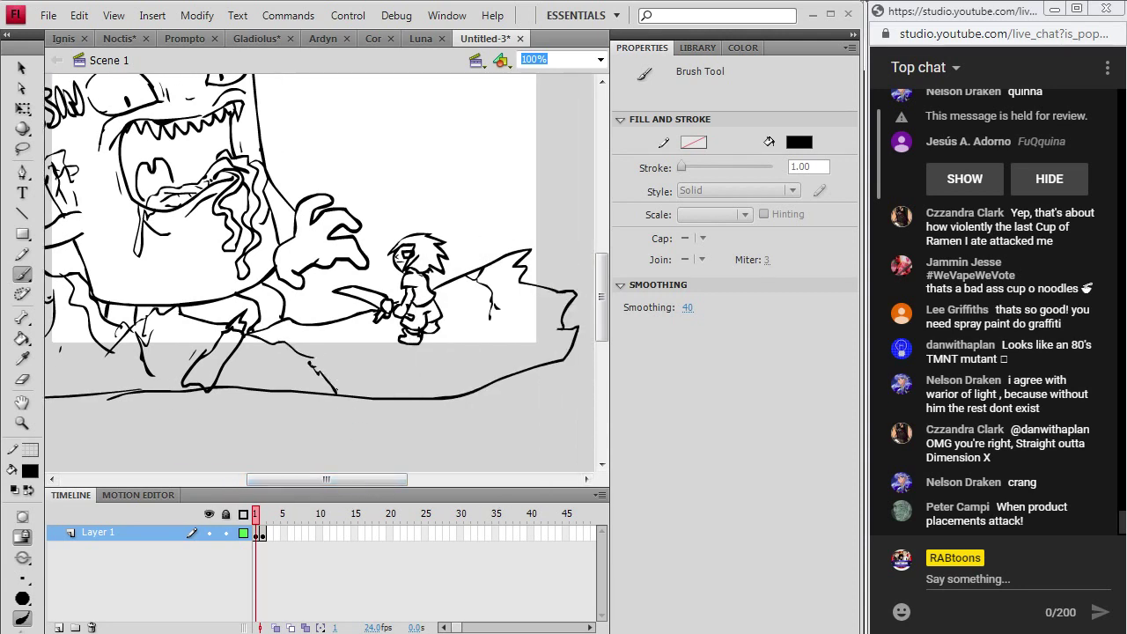
# - Draw a lightning-shaped speech balloon tail above the small fighter's head
pyautogui.moveTo(602, 304); pyautogui.dragTo(607, 272)
pyautogui.moveTo(396, 302); pyautogui.dragTo(409, 351)
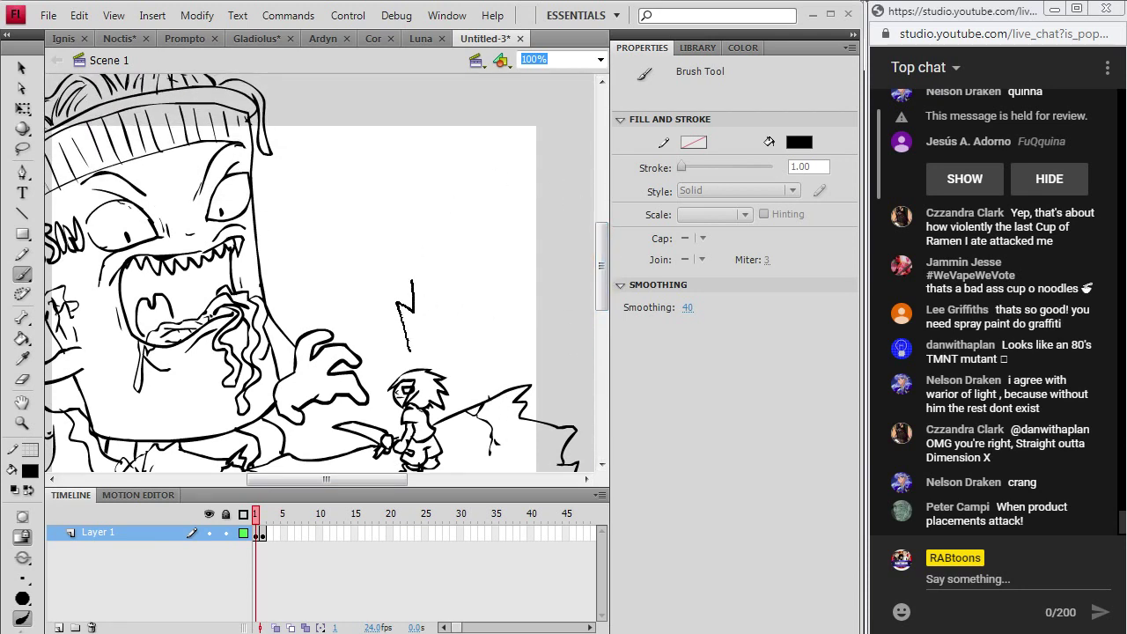
pyautogui.moveTo(410, 253); pyautogui.dragTo(410, 348)
pyautogui.moveTo(416, 268); pyautogui.dragTo(412, 343)
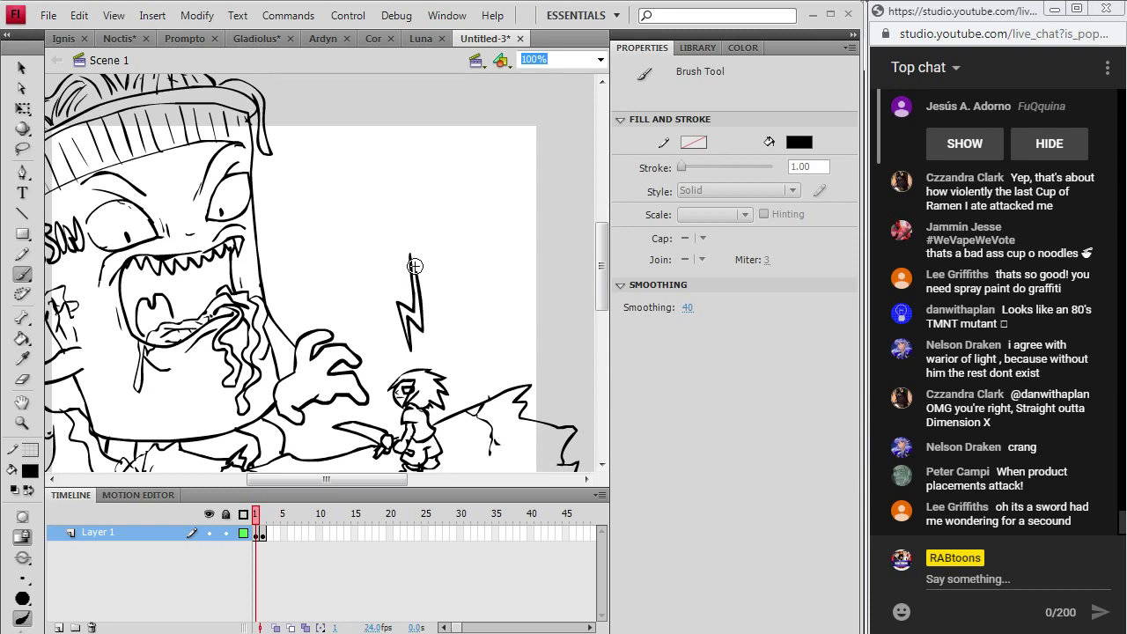
pyautogui.moveTo(411, 255)
pyautogui.mouseDown()
pyautogui.moveTo(373, 261)
pyautogui.moveTo(336, 179)
pyautogui.moveTo(348, 124)
pyautogui.moveTo(368, 99)
pyautogui.mouseUp()
pyautogui.moveTo(602, 277); pyautogui.dragTo(602, 266)
pyautogui.moveTo(415, 325); pyautogui.dragTo(512, 324)
pyautogui.moveTo(365, 133)
pyautogui.mouseDown()
pyautogui.moveTo(428, 100)
pyautogui.moveTo(540, 103)
pyautogui.moveTo(576, 148)
pyautogui.moveTo(590, 181)
pyautogui.moveTo(589, 313)
pyautogui.moveTo(557, 333)
pyautogui.moveTo(492, 319)
pyautogui.mouseUp()
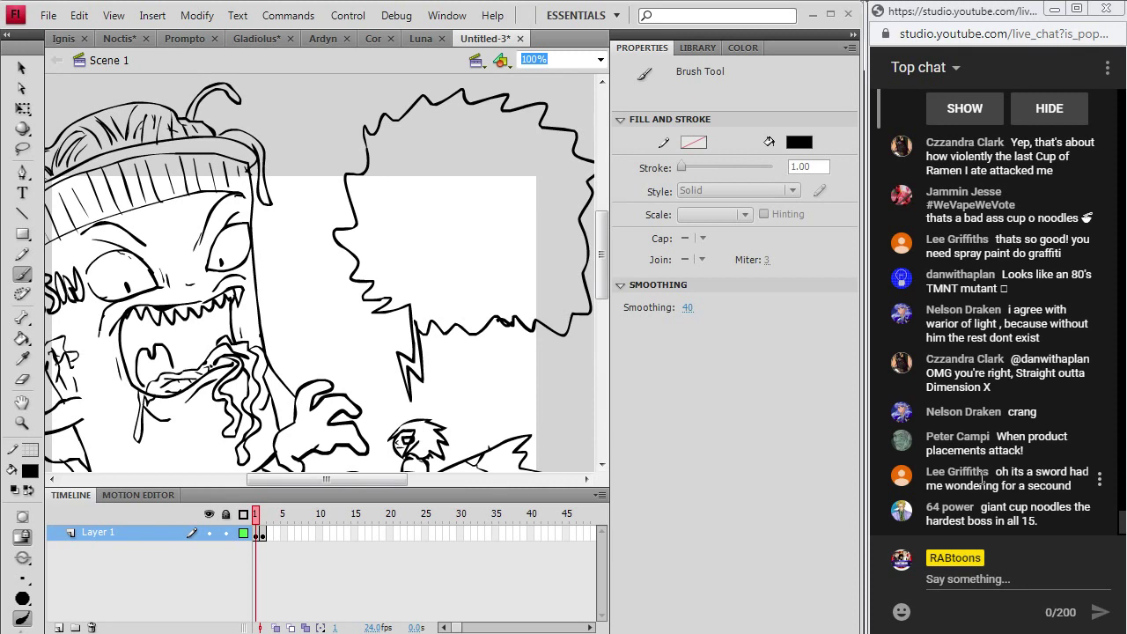
pyautogui.hotkey('ctrl', 'z')
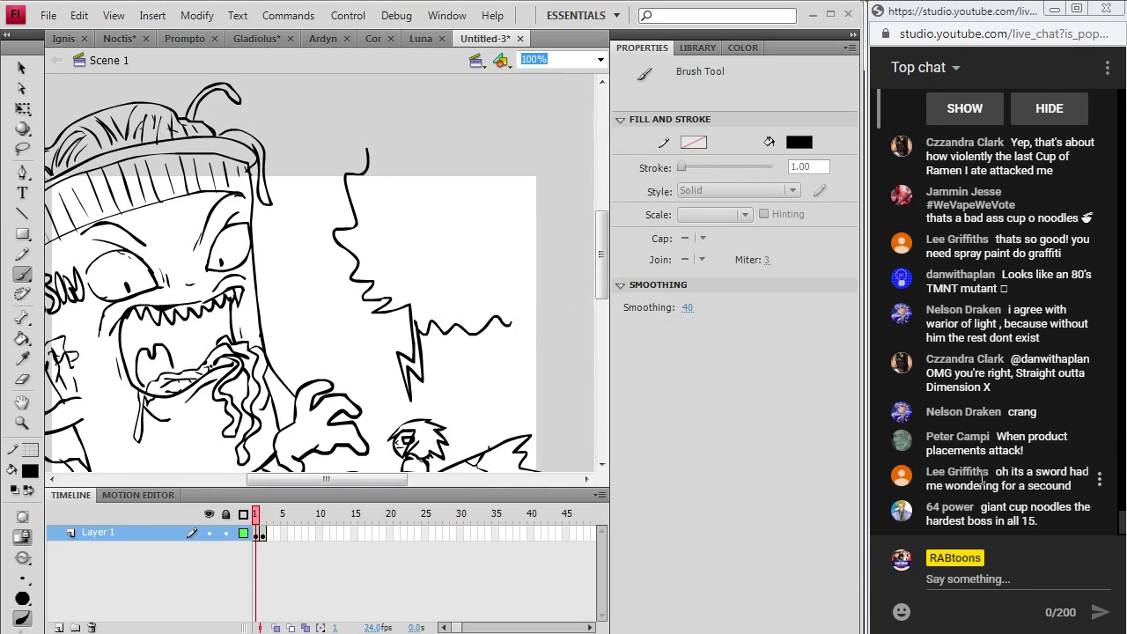
pyautogui.hotkey('ctrl', 'z')
pyautogui.hotkey('ctrl', 'z')
pyautogui.hotkey('ctrl', 'z')
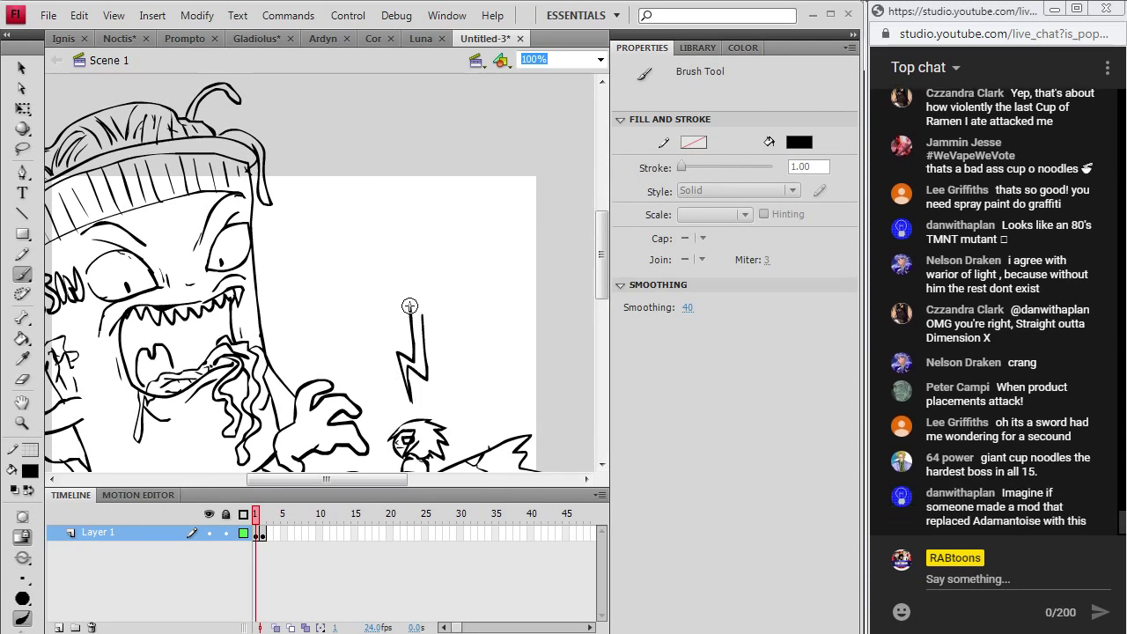
# - Draw a large spiky burst-shaped speech balloon outline connected to the lightning-shaped tail
pyautogui.moveTo(409, 305); pyautogui.dragTo(367, 325)
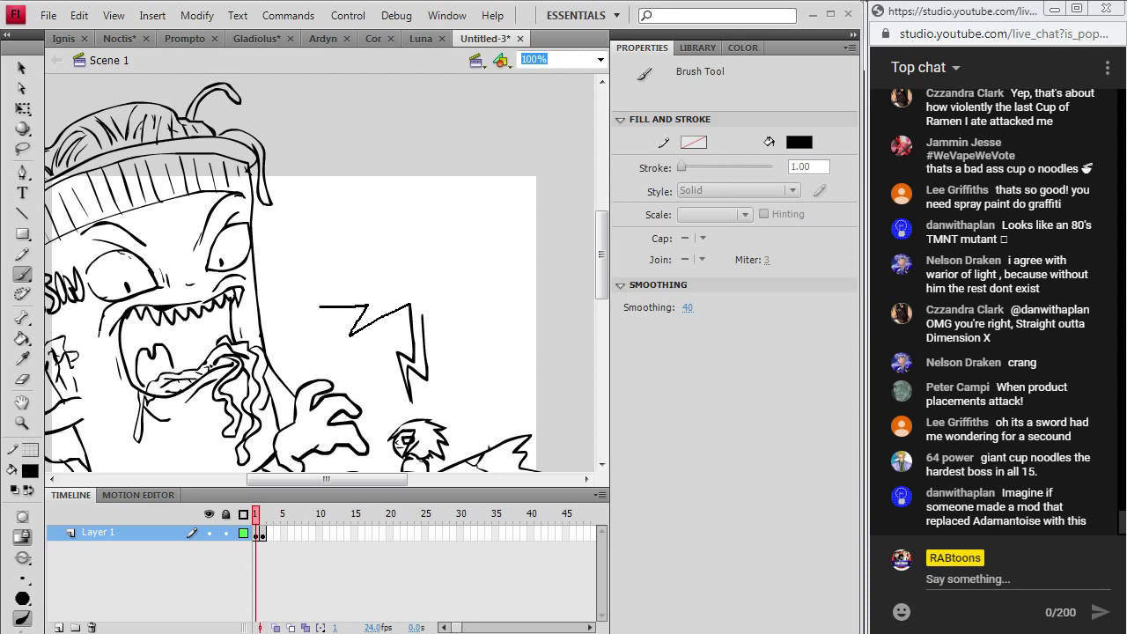
pyautogui.moveTo(343, 278); pyautogui.dragTo(294, 261)
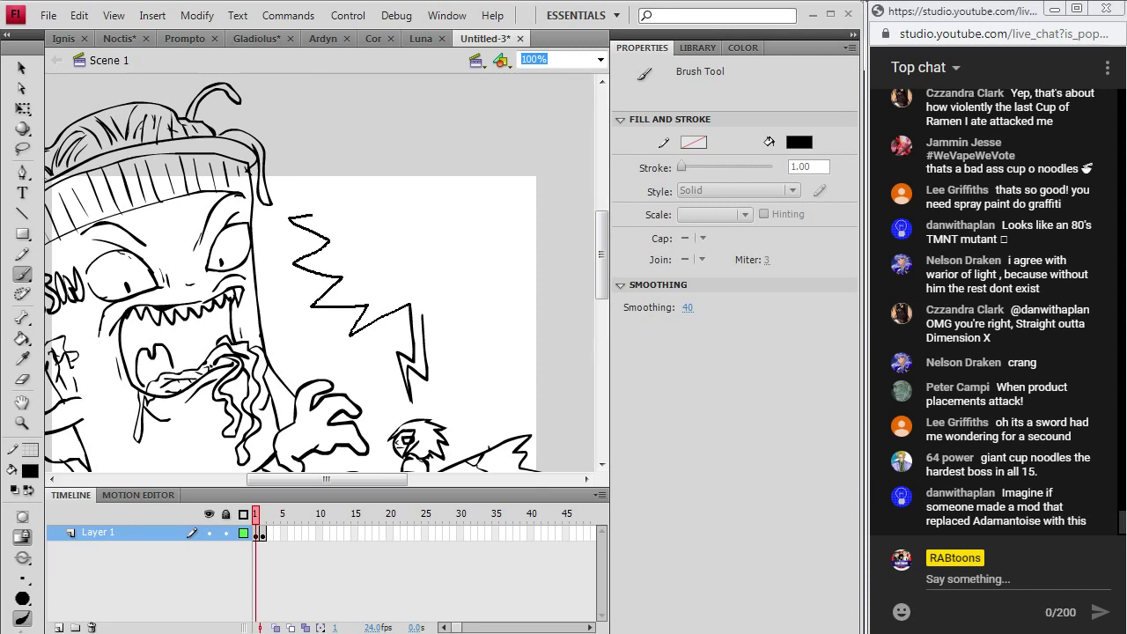
pyautogui.moveTo(317, 213)
pyautogui.mouseDown()
pyautogui.moveTo(292, 172)
pyautogui.moveTo(352, 165)
pyautogui.moveTo(336, 118)
pyautogui.moveTo(374, 141)
pyautogui.moveTo(398, 102)
pyautogui.moveTo(411, 137)
pyautogui.moveTo(459, 106)
pyautogui.moveTo(474, 136)
pyautogui.moveTo(518, 135)
pyautogui.moveTo(543, 165)
pyautogui.moveTo(542, 195)
pyautogui.moveTo(573, 223)
pyautogui.mouseUp()
pyautogui.moveTo(432, 333)
pyautogui.mouseDown()
pyautogui.moveTo(490, 336)
pyautogui.moveTo(480, 309)
pyautogui.moveTo(540, 314)
pyautogui.moveTo(511, 276)
pyautogui.moveTo(553, 287)
pyautogui.mouseUp()
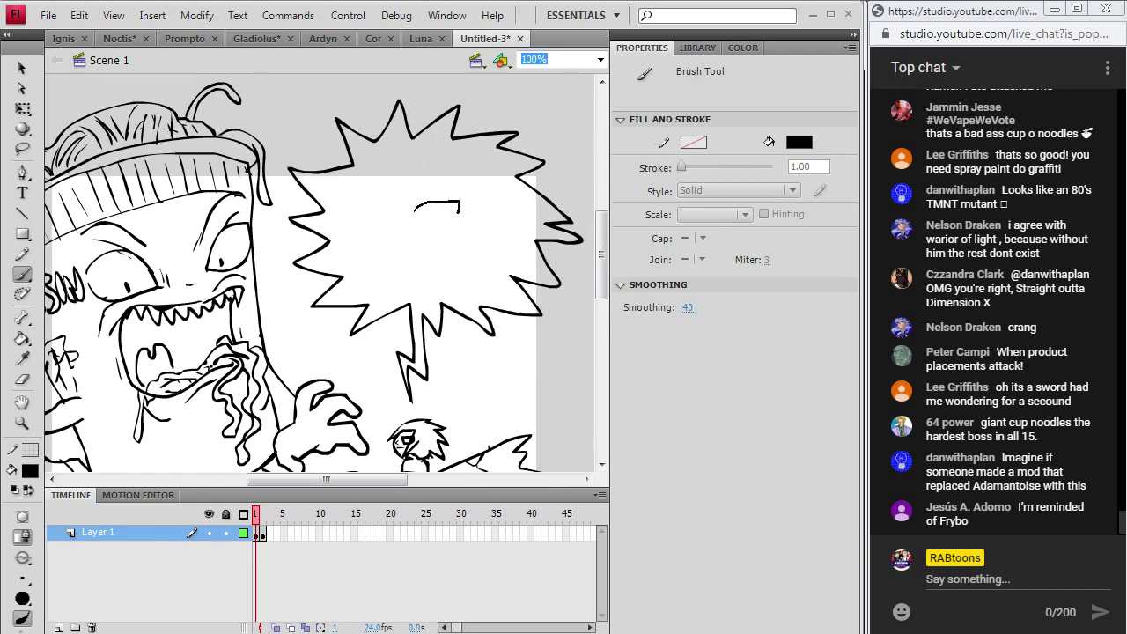
# - Draw a shouting face inside the burst balloon with eyes, an open mouth, fringe strands on the left and a jawline
pyautogui.moveTo(414, 220)
pyautogui.mouseDown()
pyautogui.moveTo(458, 205)
pyautogui.moveTo(421, 215)
pyautogui.moveTo(440, 195)
pyautogui.moveTo(394, 212)
pyautogui.moveTo(405, 213)
pyautogui.moveTo(397, 189)
pyautogui.moveTo(350, 231)
pyautogui.mouseUp()
pyautogui.moveTo(350, 192)
pyautogui.mouseDown()
pyautogui.moveTo(361, 224)
pyautogui.moveTo(360, 180)
pyautogui.mouseUp()
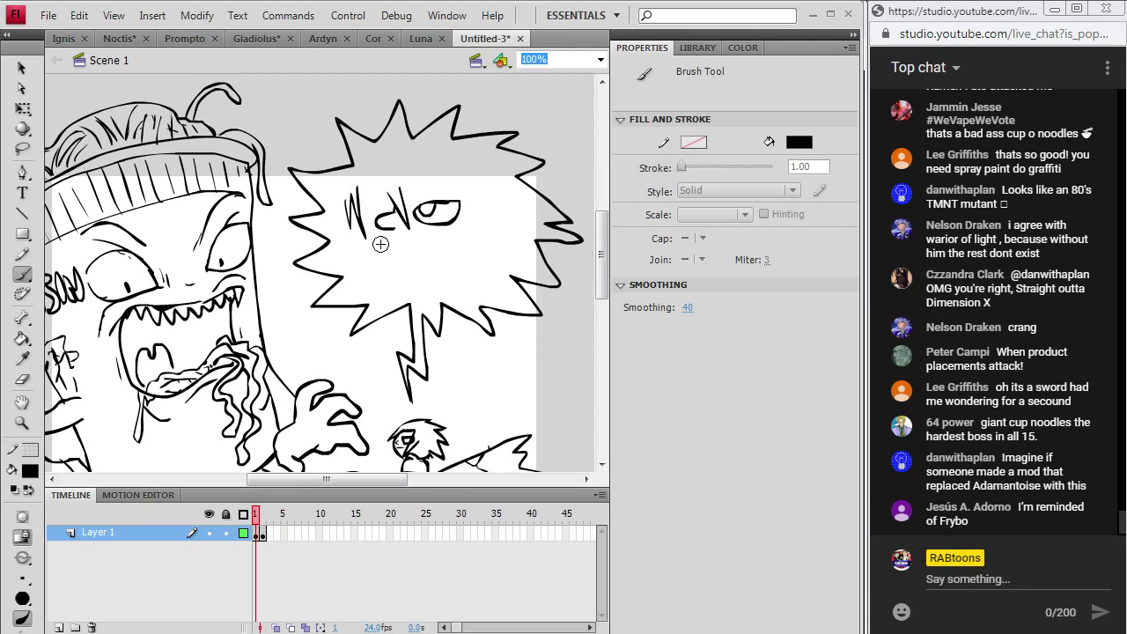
pyautogui.moveTo(396, 241)
pyautogui.mouseDown()
pyautogui.moveTo(435, 247)
pyautogui.moveTo(425, 263)
pyautogui.moveTo(394, 250)
pyautogui.mouseUp()
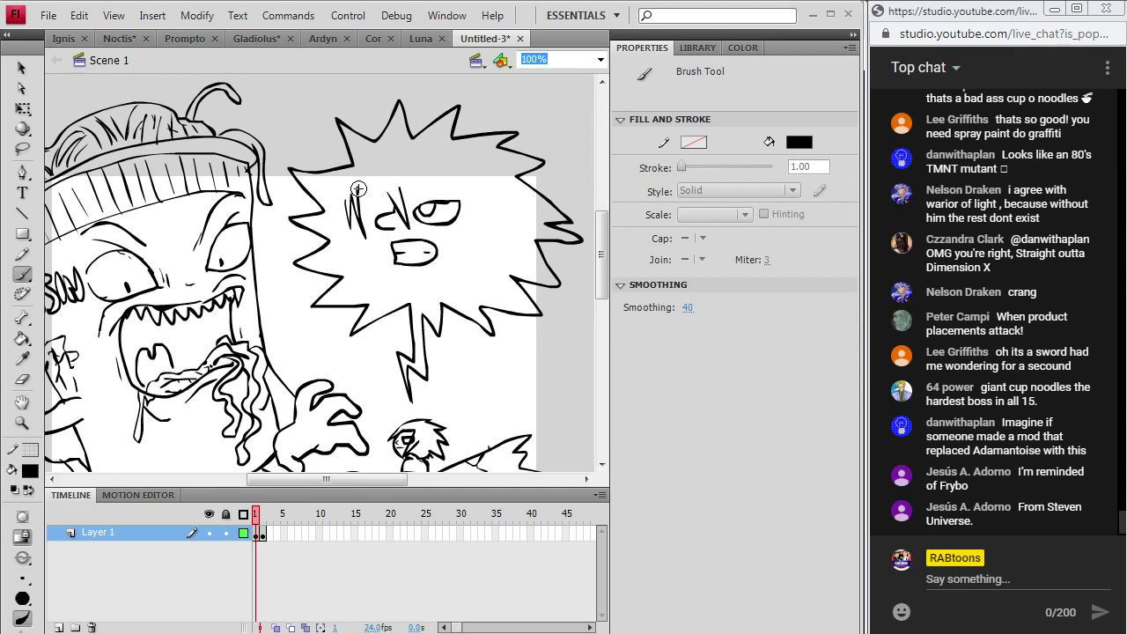
pyautogui.moveTo(359, 189)
pyautogui.mouseDown()
pyautogui.moveTo(375, 211)
pyautogui.moveTo(393, 187)
pyautogui.moveTo(353, 231)
pyautogui.mouseUp()
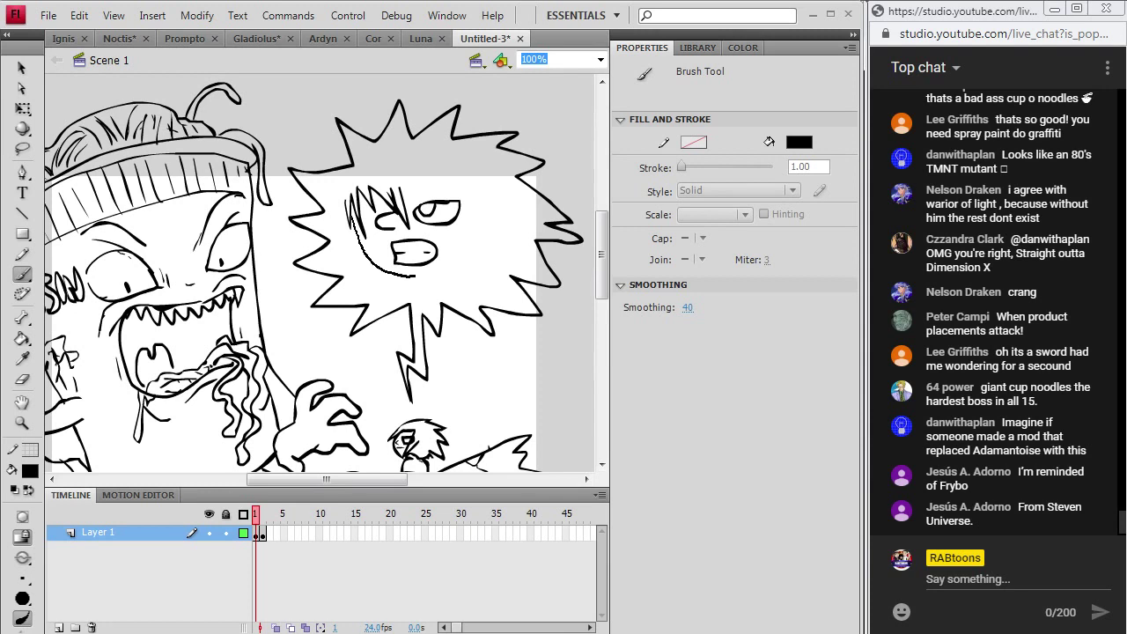
# - Finish the face's right side with a side lock, and add the fringe and spiky outer hair around the head
pyautogui.moveTo(465, 255); pyautogui.dragTo(467, 255)
pyautogui.moveTo(462, 198)
pyautogui.mouseDown()
pyautogui.moveTo(470, 260)
pyautogui.moveTo(482, 195)
pyautogui.mouseUp()
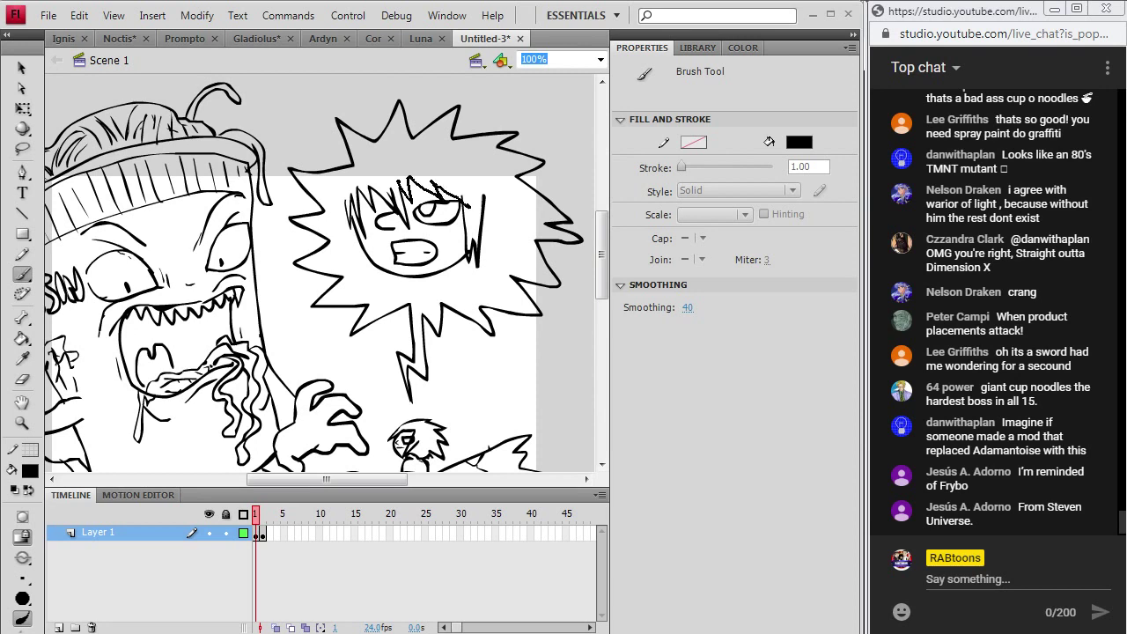
pyautogui.moveTo(399, 180); pyautogui.dragTo(472, 207)
pyautogui.moveTo(361, 180); pyautogui.dragTo(344, 204)
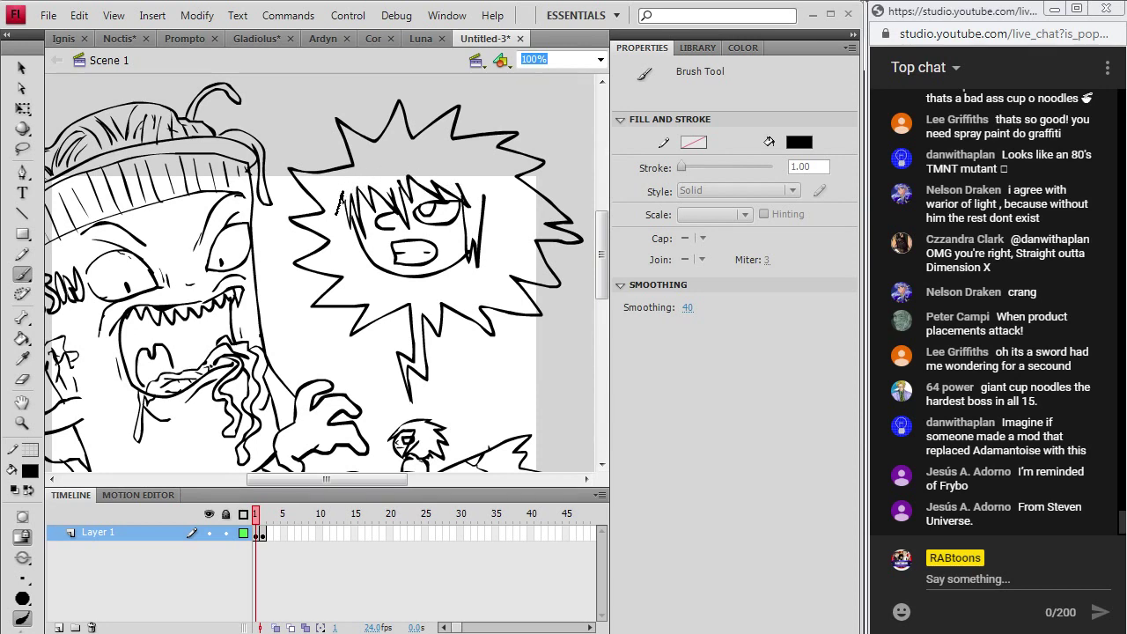
pyautogui.moveTo(349, 152)
pyautogui.mouseDown()
pyautogui.moveTo(373, 133)
pyautogui.moveTo(434, 129)
pyautogui.mouseUp()
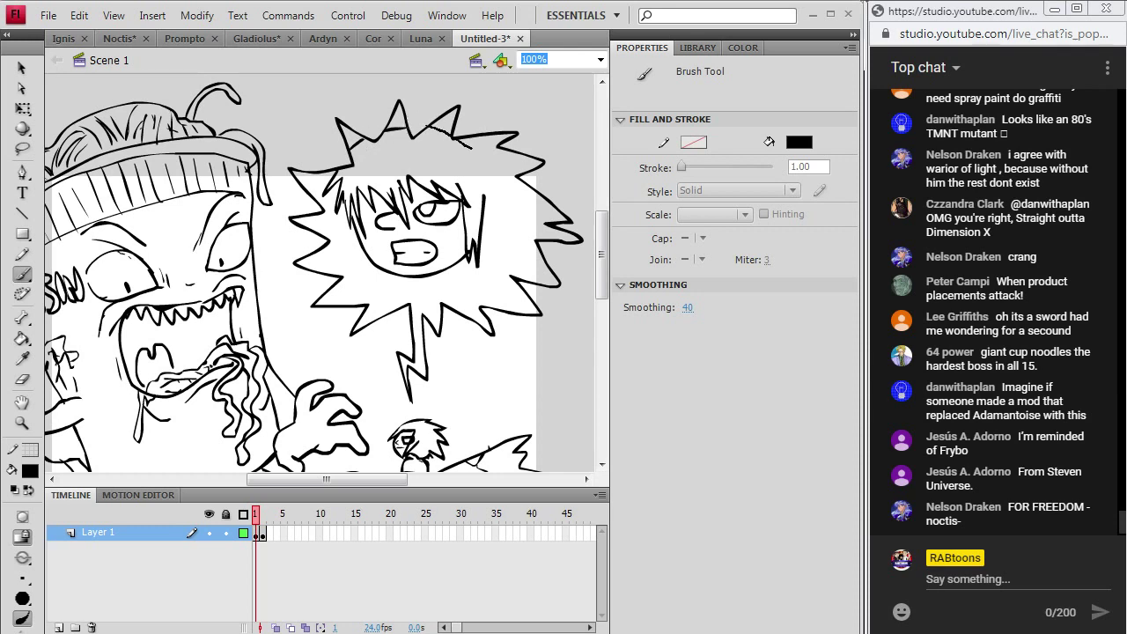
pyautogui.moveTo(506, 214); pyautogui.dragTo(502, 211)
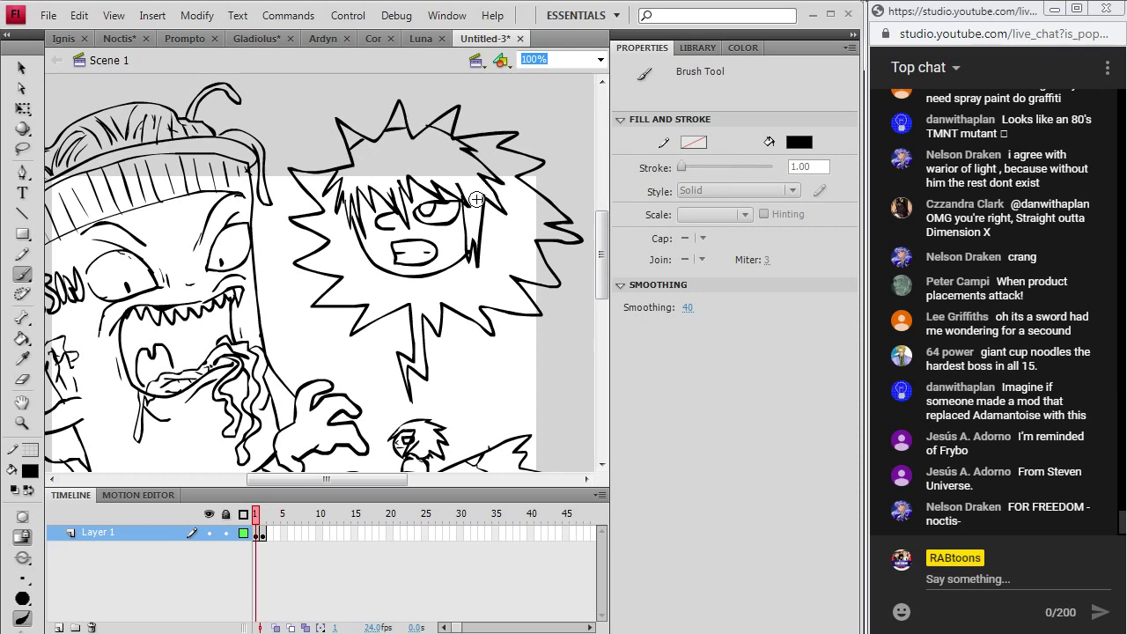
# - Add pointed fringe strands over the face in the burst balloon and draw the narrowed left eye between them
pyautogui.moveTo(387, 211)
pyautogui.mouseDown()
pyautogui.moveTo(373, 226)
pyautogui.moveTo(342, 215)
pyautogui.moveTo(359, 210)
pyautogui.moveTo(367, 223)
pyautogui.mouseUp()
pyautogui.moveTo(368, 200); pyautogui.dragTo(356, 222)
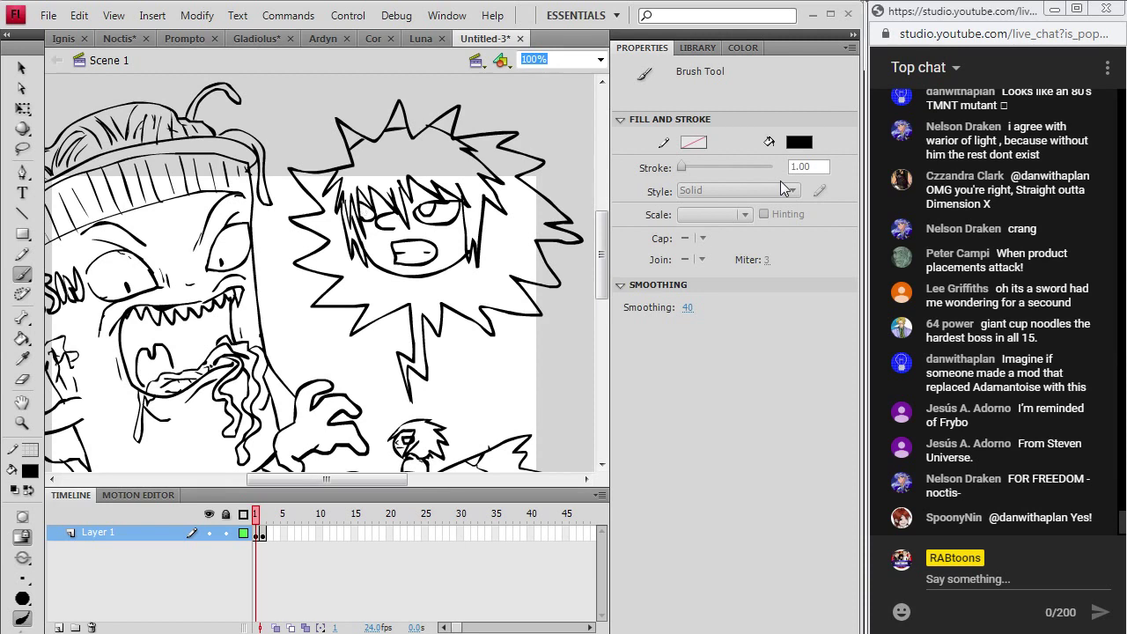
pyautogui.hotkey('ctrl', 'z')
pyautogui.hotkey('ctrl', 'y')
pyautogui.moveTo(361, 213); pyautogui.dragTo(381, 207)
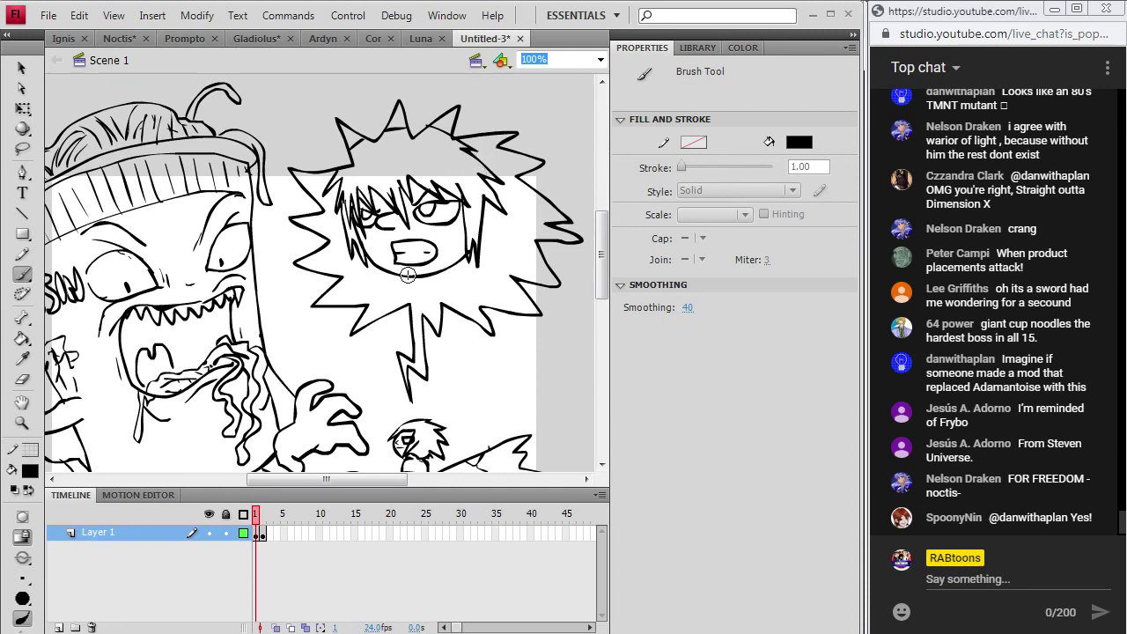
# - Draw the collar and shoulders below the shouting face, and add the ear and side hair on its right
pyautogui.moveTo(390, 276)
pyautogui.mouseDown()
pyautogui.moveTo(381, 292)
pyautogui.moveTo(429, 308)
pyautogui.moveTo(370, 296)
pyautogui.mouseUp()
pyautogui.moveTo(440, 270)
pyautogui.mouseDown()
pyautogui.moveTo(426, 283)
pyautogui.moveTo(444, 296)
pyautogui.moveTo(452, 275)
pyautogui.moveTo(478, 298)
pyautogui.mouseUp()
pyautogui.hotkey('ctrl', 'z')
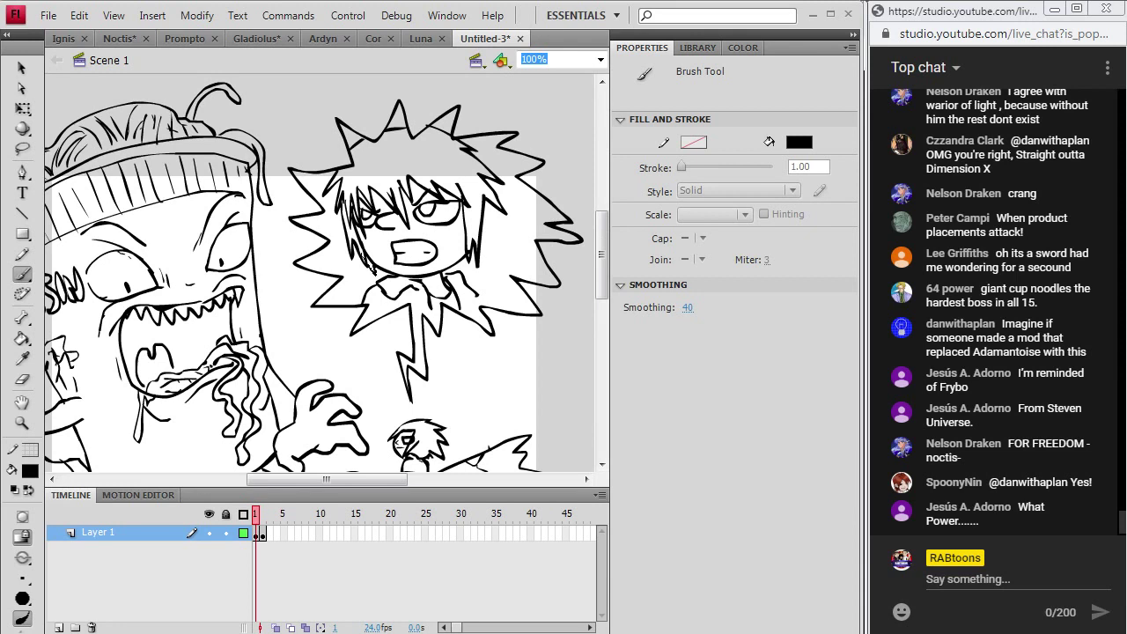
pyautogui.moveTo(447, 264); pyautogui.dragTo(459, 276)
pyautogui.moveTo(486, 191)
pyautogui.mouseDown()
pyautogui.moveTo(480, 222)
pyautogui.moveTo(497, 220)
pyautogui.moveTo(484, 208)
pyautogui.moveTo(469, 283)
pyautogui.moveTo(491, 313)
pyautogui.mouseUp()
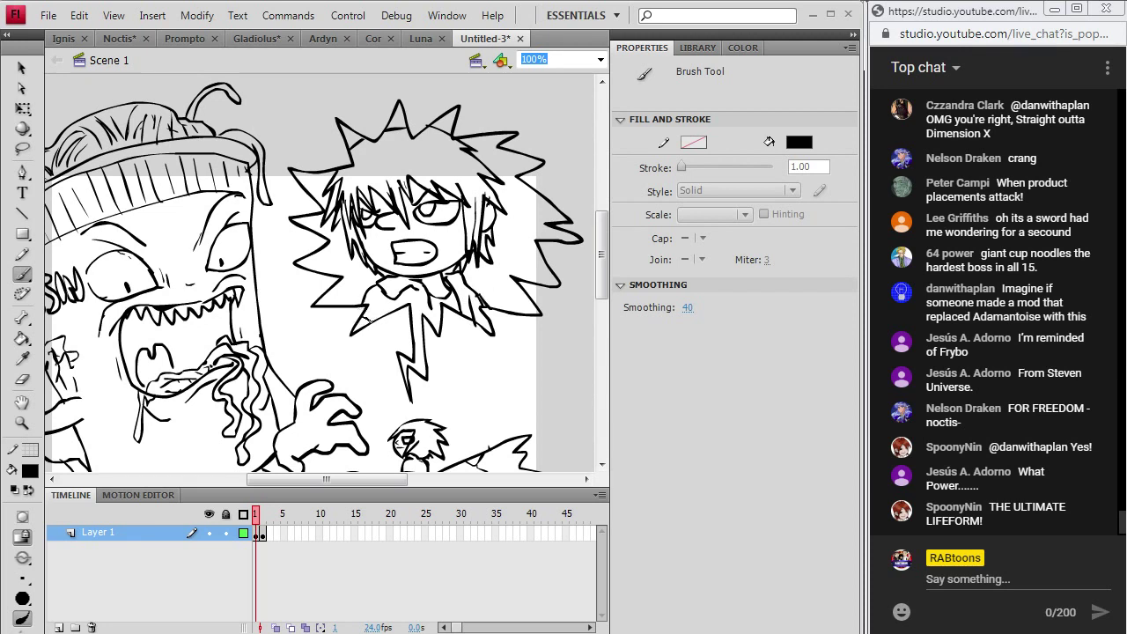
pyautogui.moveTo(368, 283); pyautogui.dragTo(393, 310)
pyautogui.moveTo(482, 301); pyautogui.dragTo(492, 295)
# - Fit the whole drawing in view and save the document as Requests 2 in the FFXV folder
pyautogui.click(600, 59)
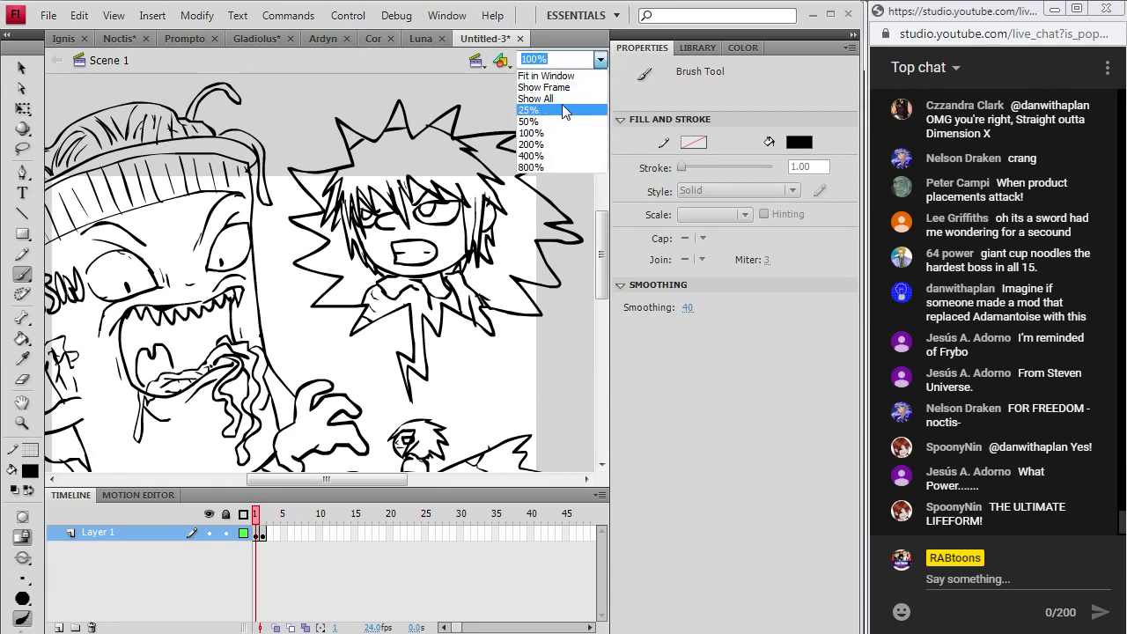
pyautogui.click(560, 98)
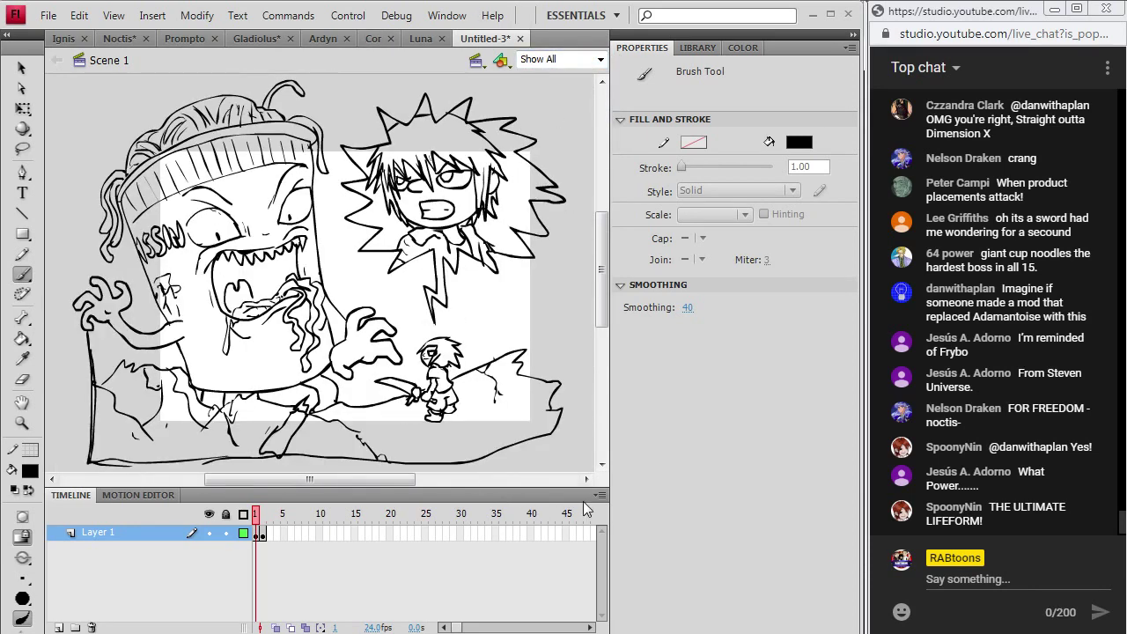
pyautogui.click(48, 16)
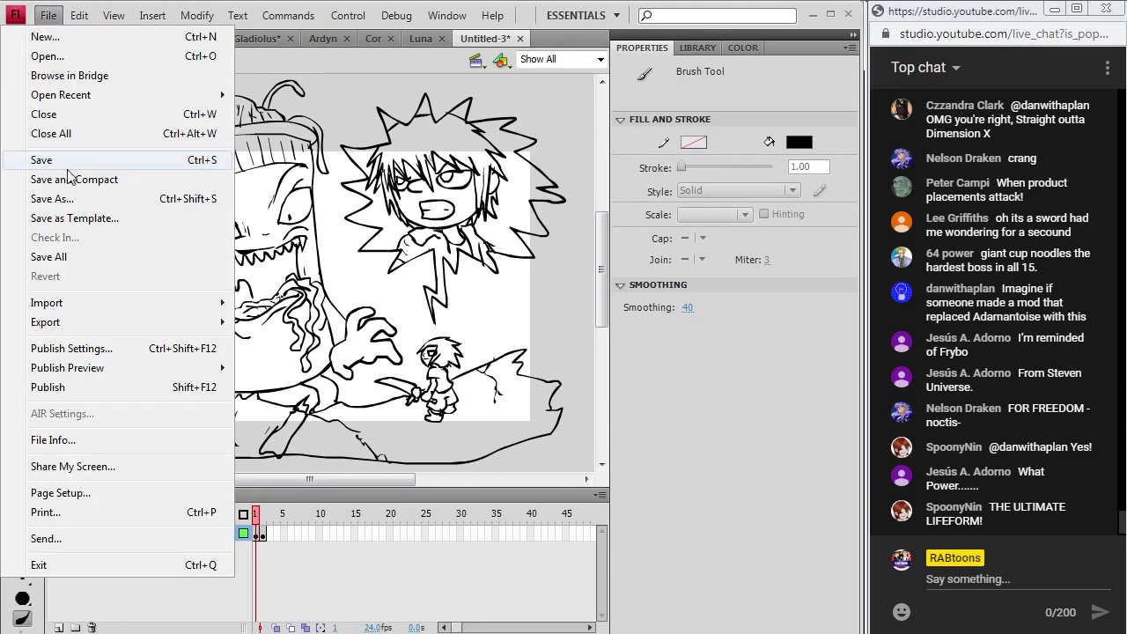
pyautogui.press('Escape')
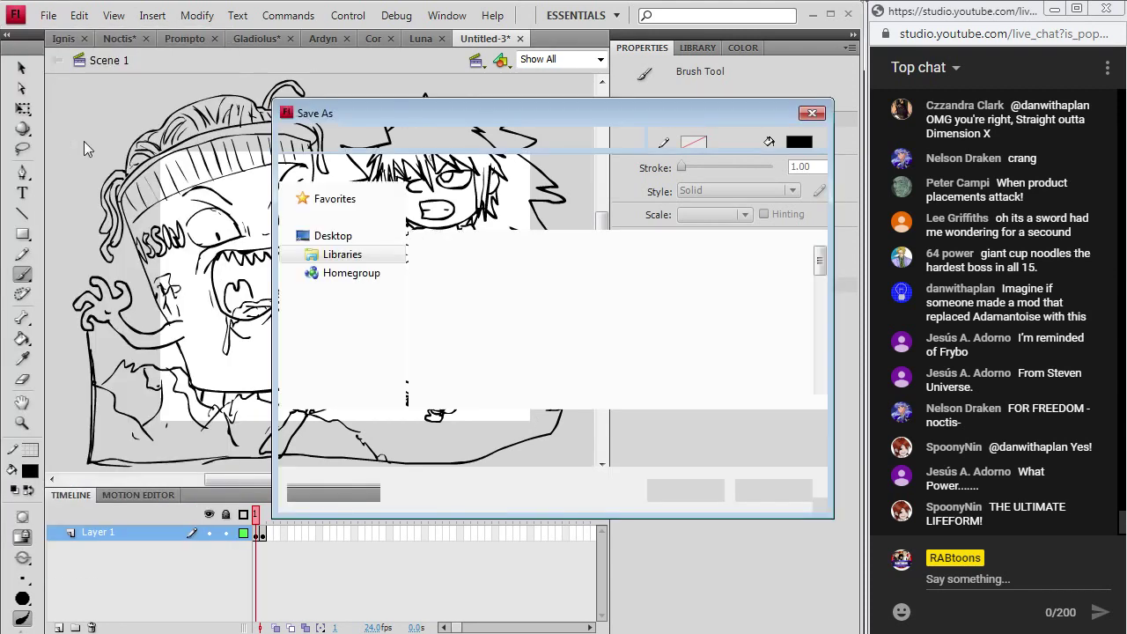
pyautogui.write('Req')
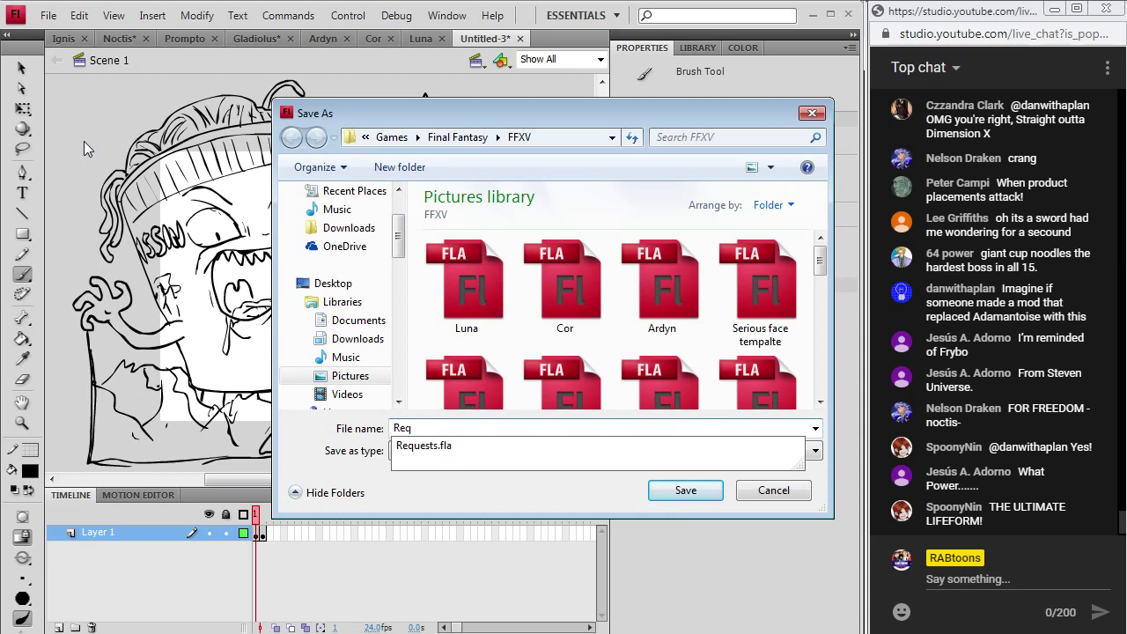
pyautogui.write('uests 2')
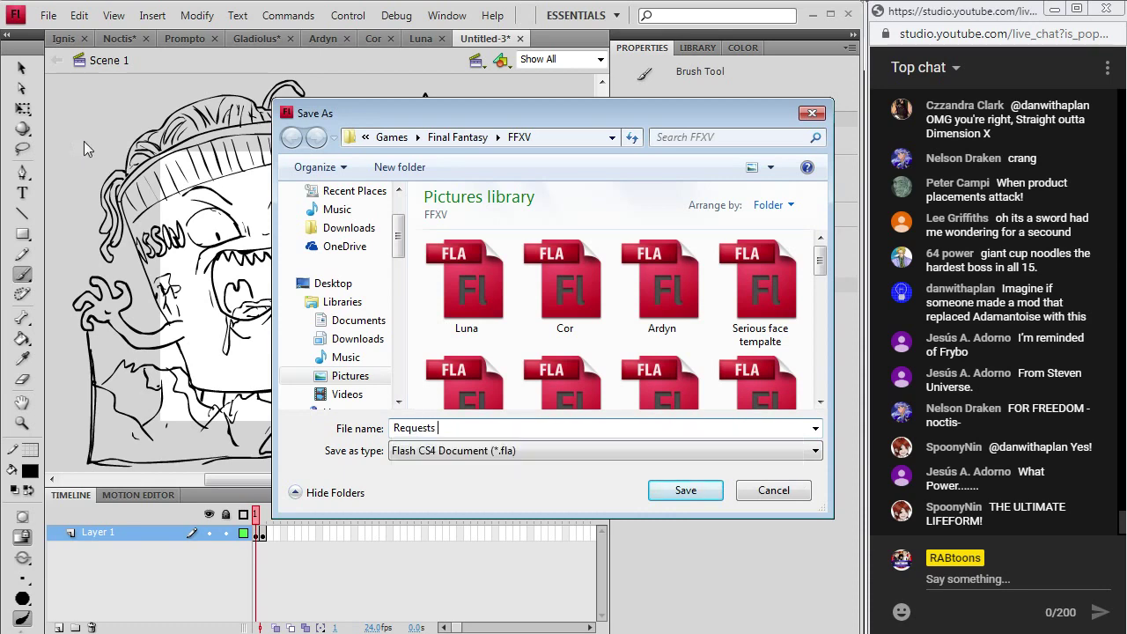
pyautogui.click(685, 491)
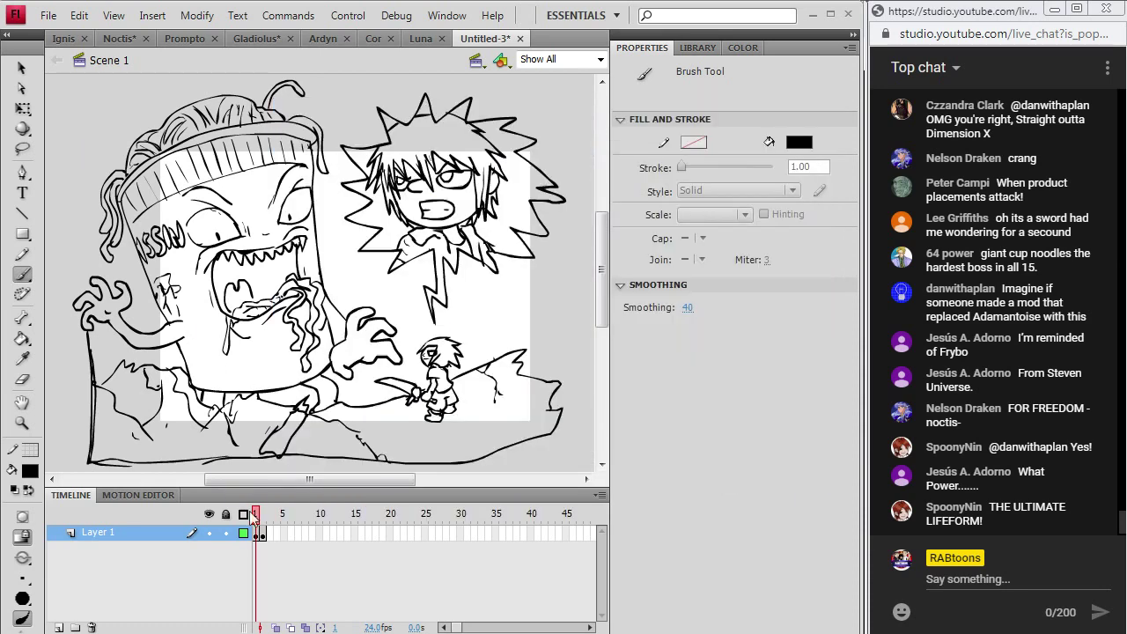
# - Go to frame 2 and insert a new layer above Layer 1
pyautogui.click(262, 534)
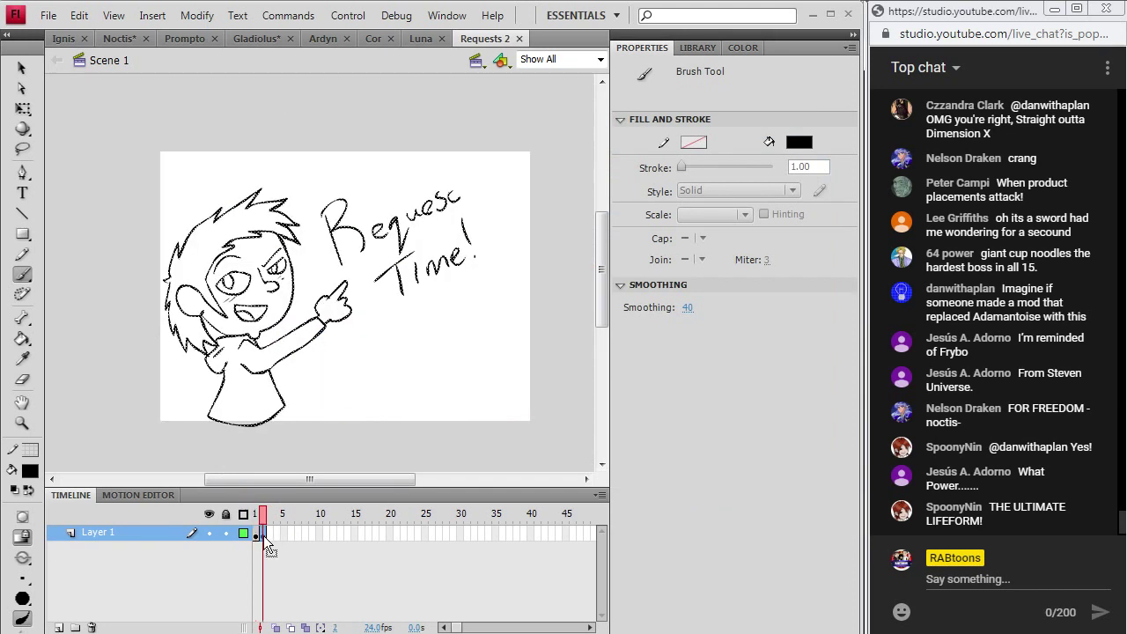
pyautogui.click(152, 15)
pyautogui.moveTo(167, 128)
pyautogui.click(219, 129)
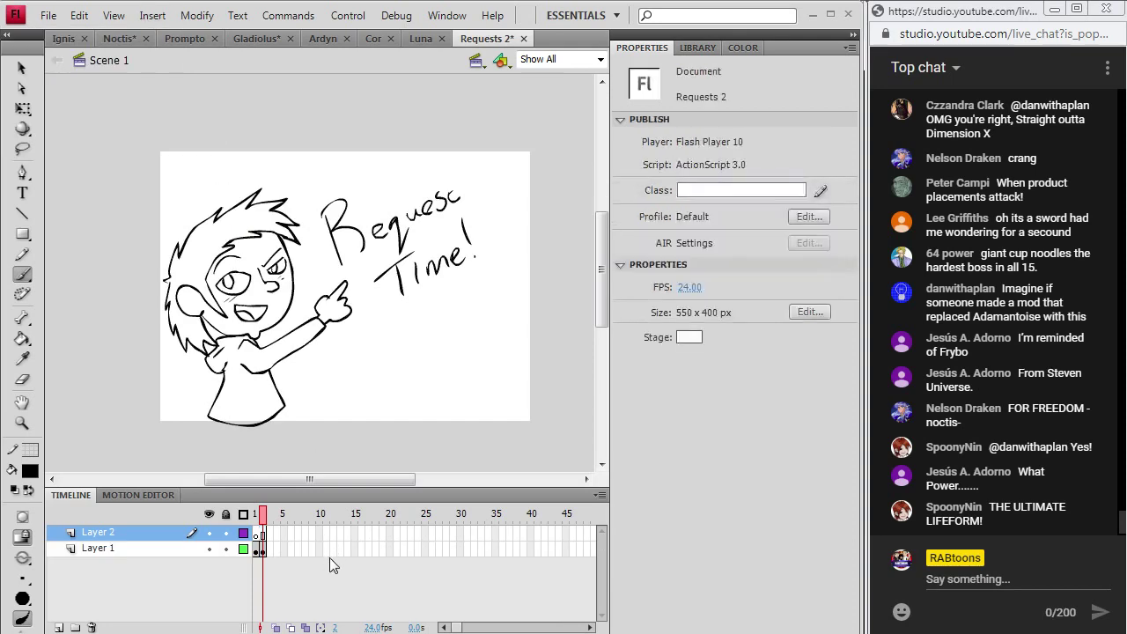
# - Extend Layer 1 with a frame after frame 2 and turn frame 3 into a keyframe
pyautogui.click(257, 548)
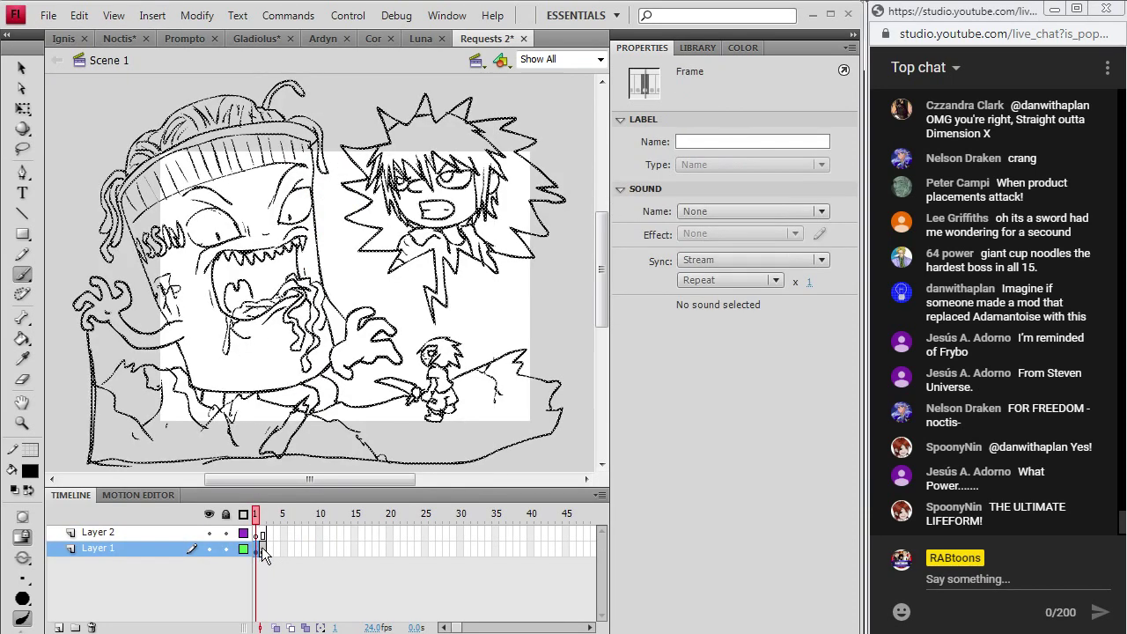
pyautogui.click(266, 551)
pyautogui.rightClick(266, 551)
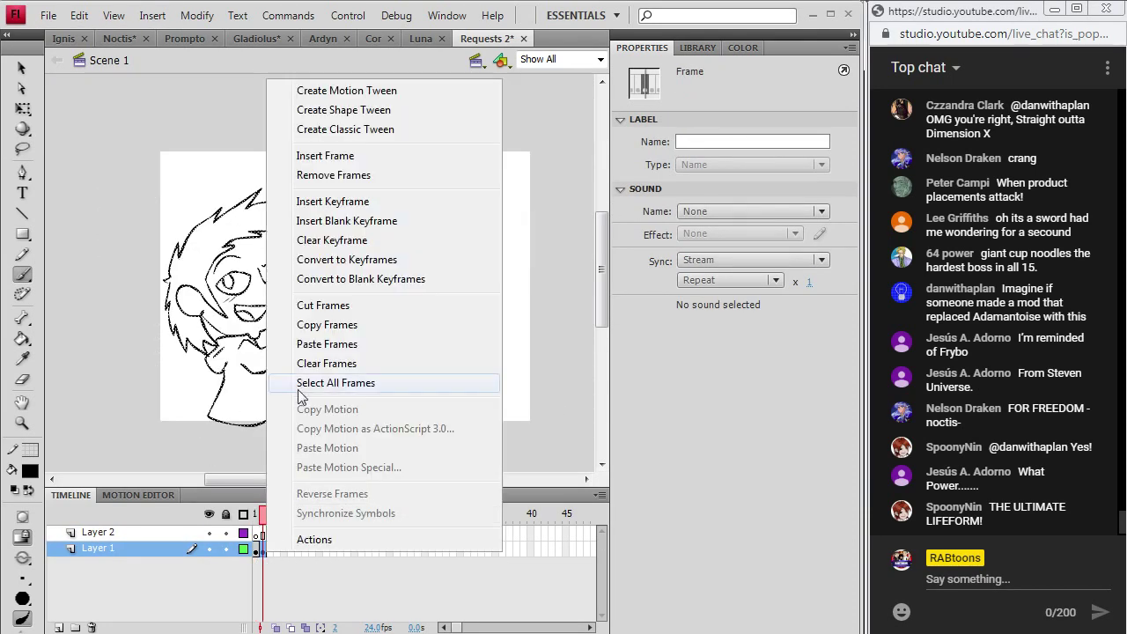
pyautogui.click(377, 163)
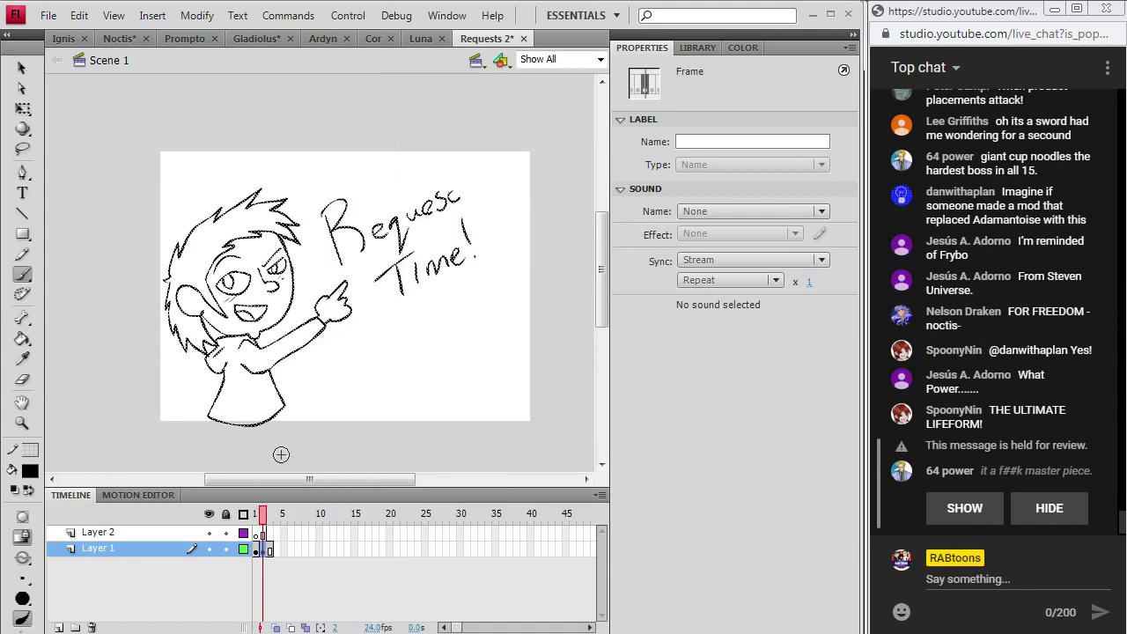
pyautogui.rightClick(271, 551)
pyautogui.click(370, 196)
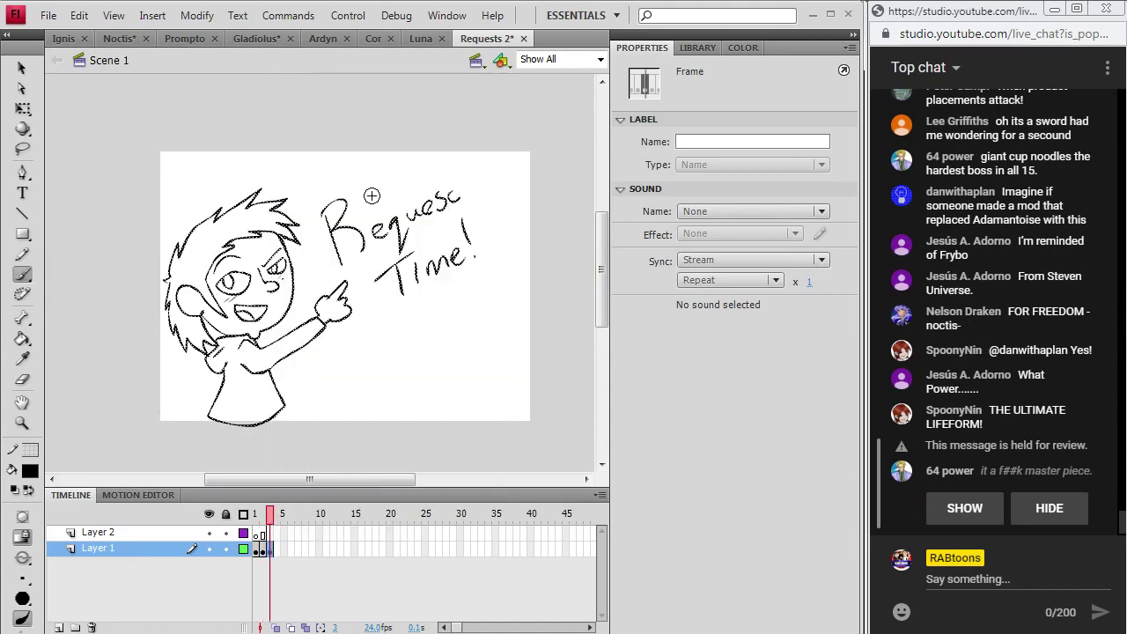
# - Delete the copied "Request Time!" artwork from frame 3 of Layer 1
pyautogui.click(276, 533)
pyautogui.press('b')
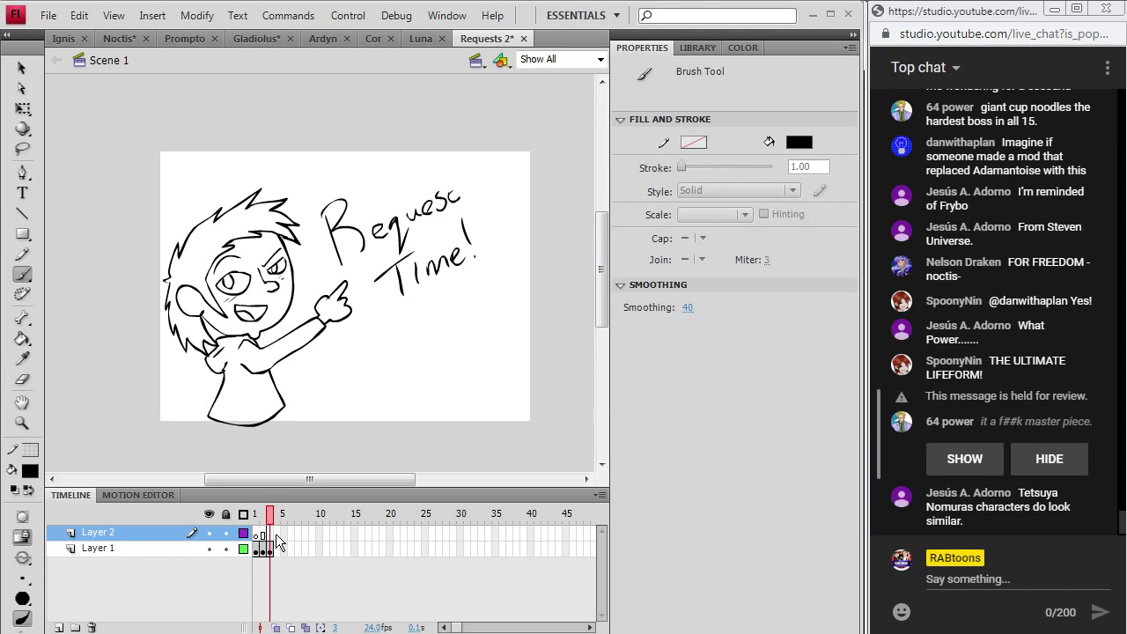
pyautogui.press('v')
pyautogui.click(269, 547)
pyautogui.press('Delete')
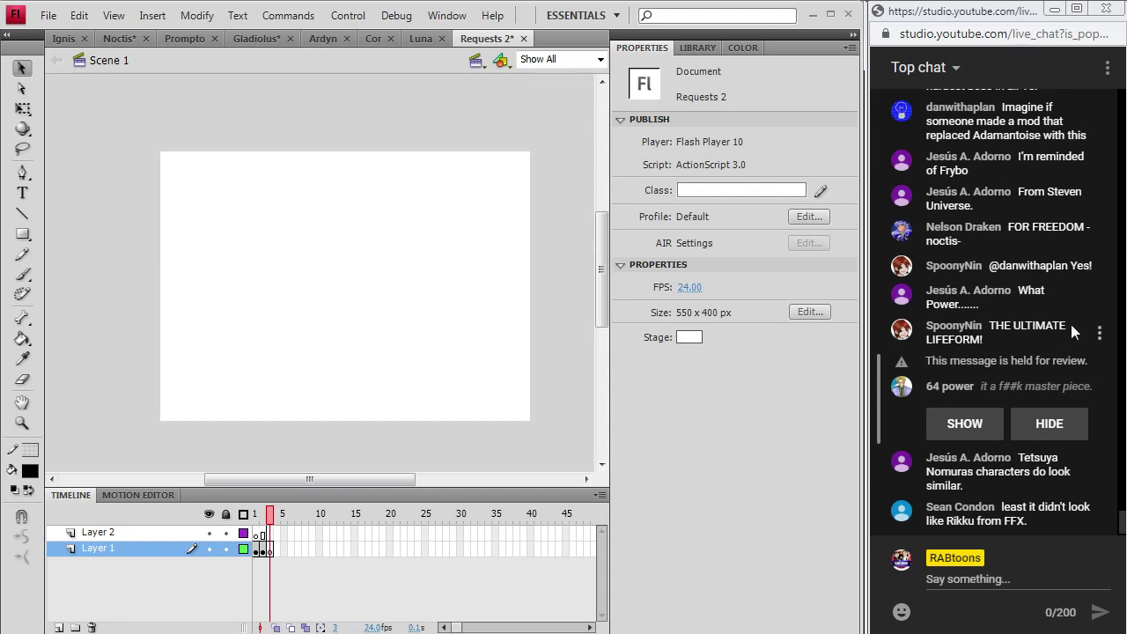
# - Look through the live chat messages for viewers' drawing requests
pyautogui.scroll(3, 1010, 420)
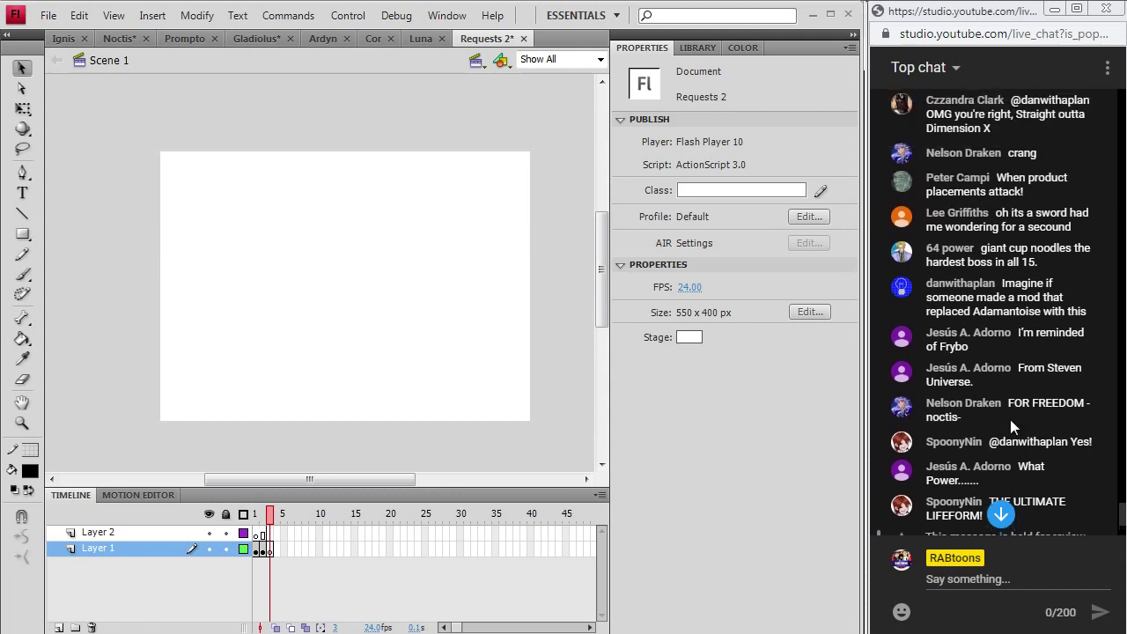
pyautogui.scroll(3, 1010, 419)
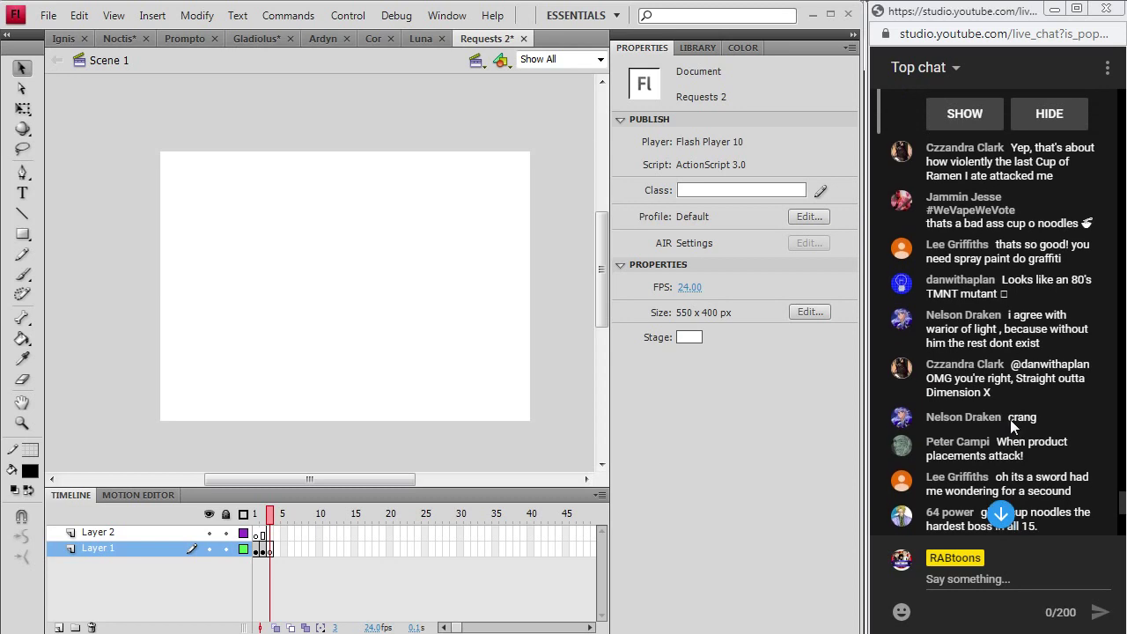
pyautogui.scroll(1, 1010, 425)
pyautogui.scroll(1, 1010, 420)
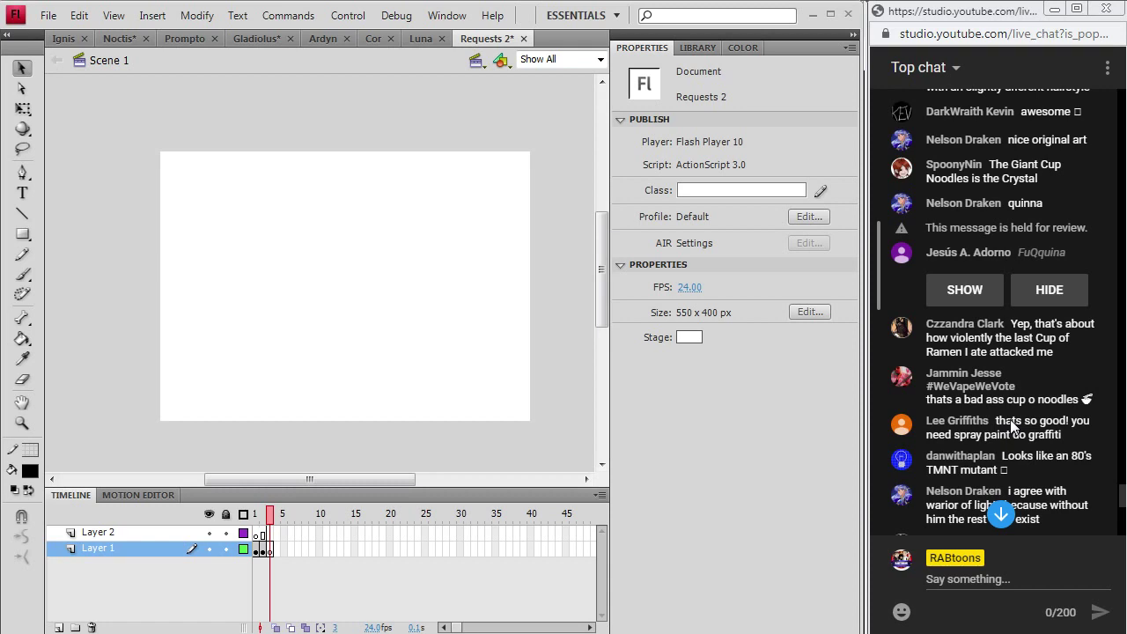
pyautogui.scroll(1, 1010, 420)
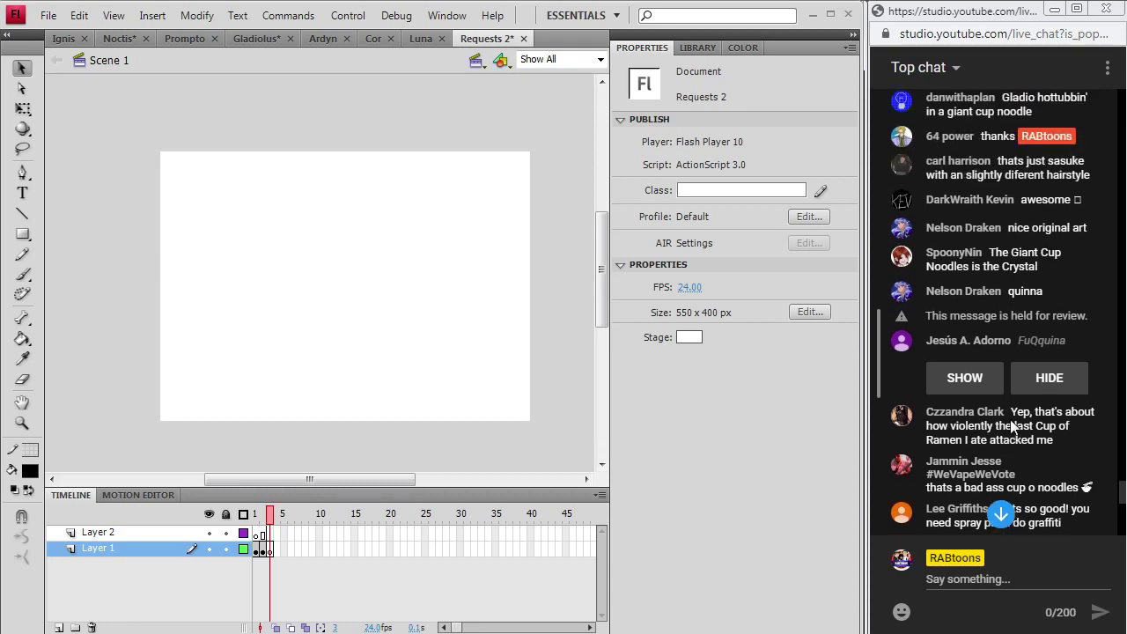
pyautogui.scroll(1, 1010, 425)
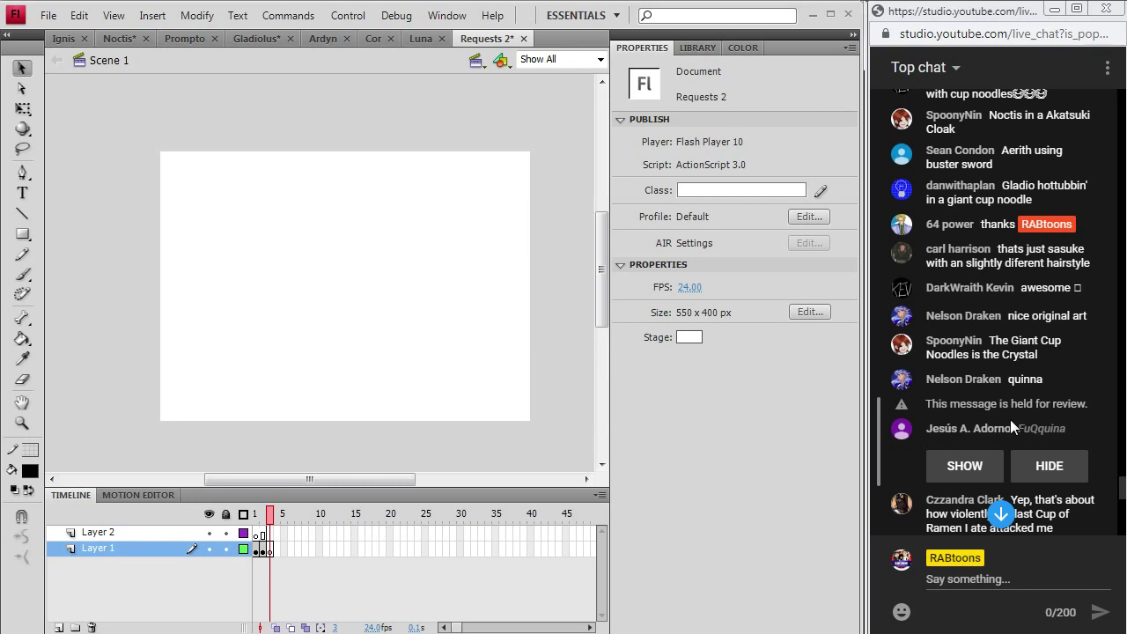
pyautogui.scroll(1, 1010, 419)
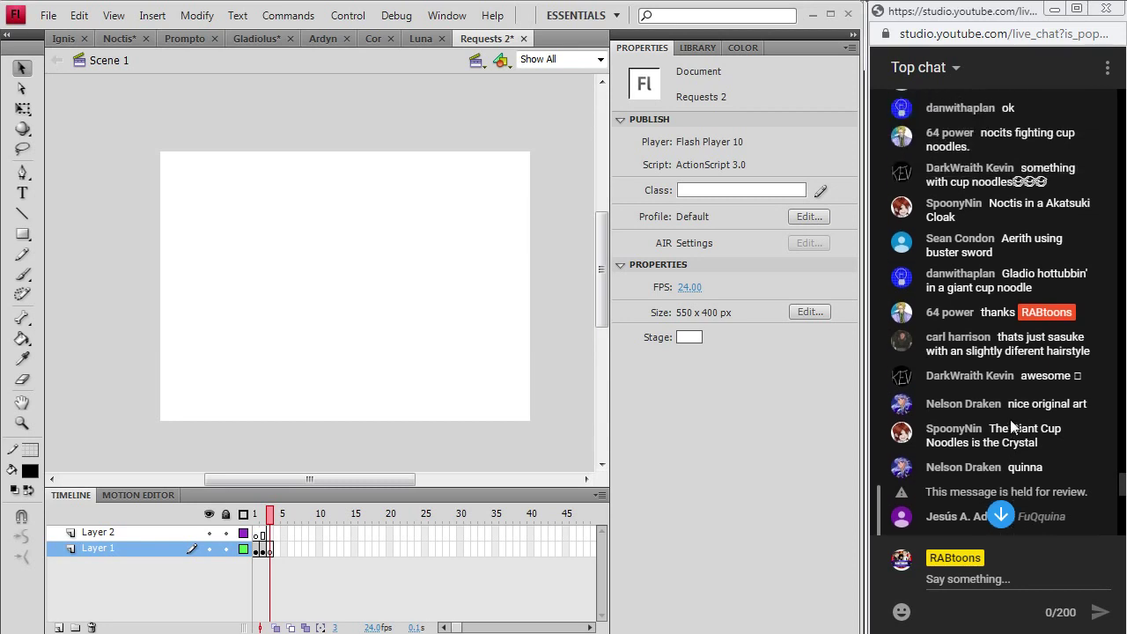
pyautogui.scroll(1, 1011, 426)
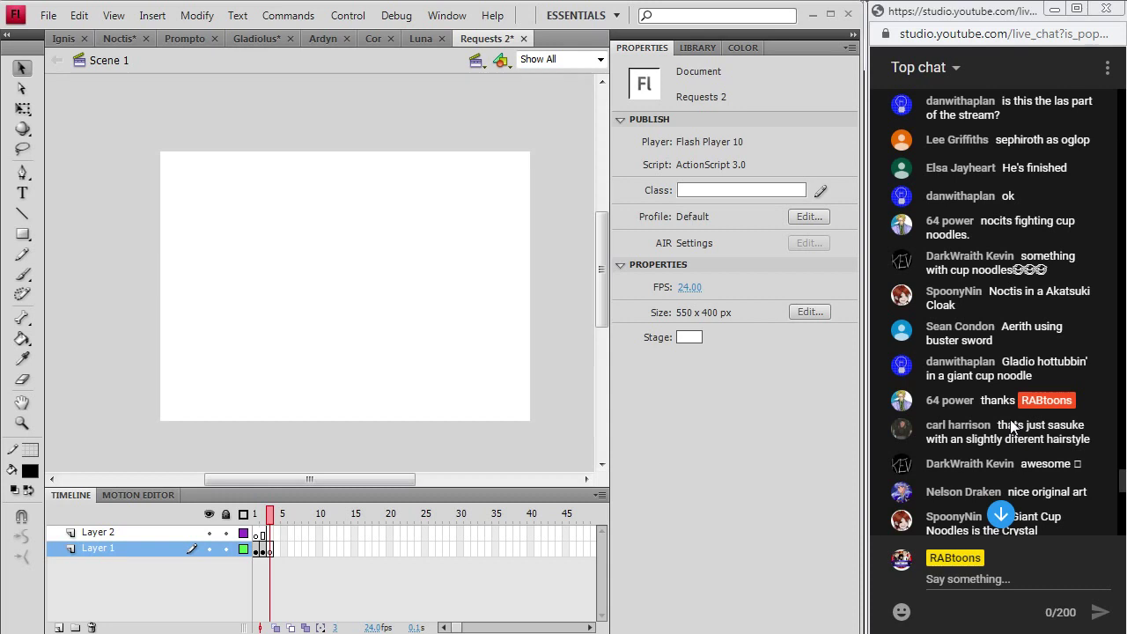
pyautogui.scroll(1, 1011, 427)
pyautogui.scroll(-1, 1011, 427)
pyautogui.scroll(-2, 1011, 426)
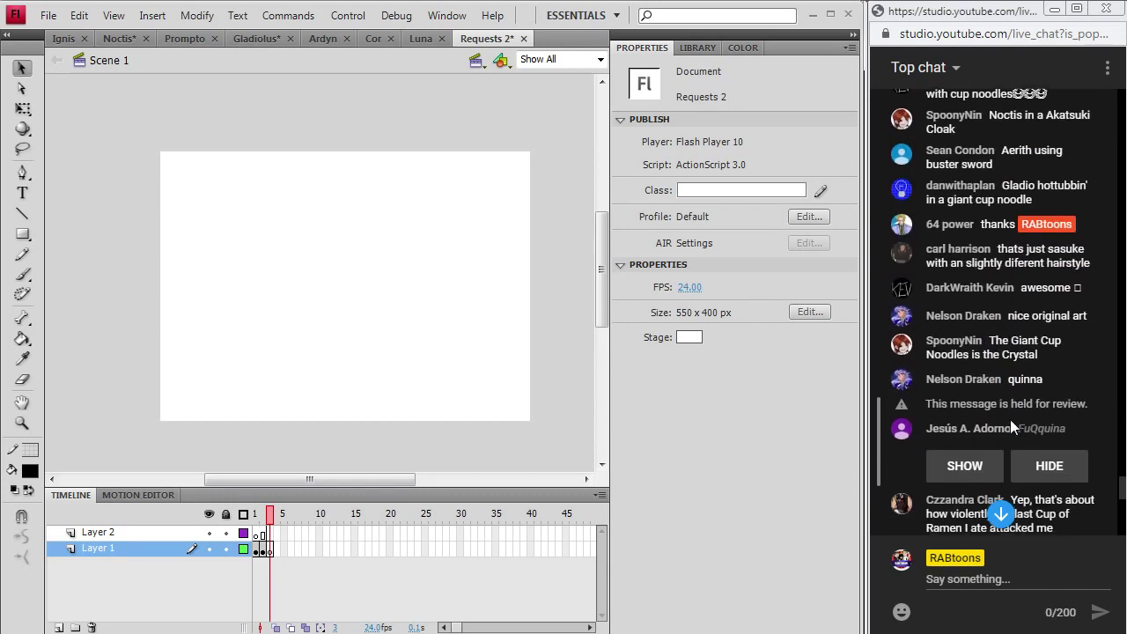
pyautogui.scroll(-8, 1053, 432)
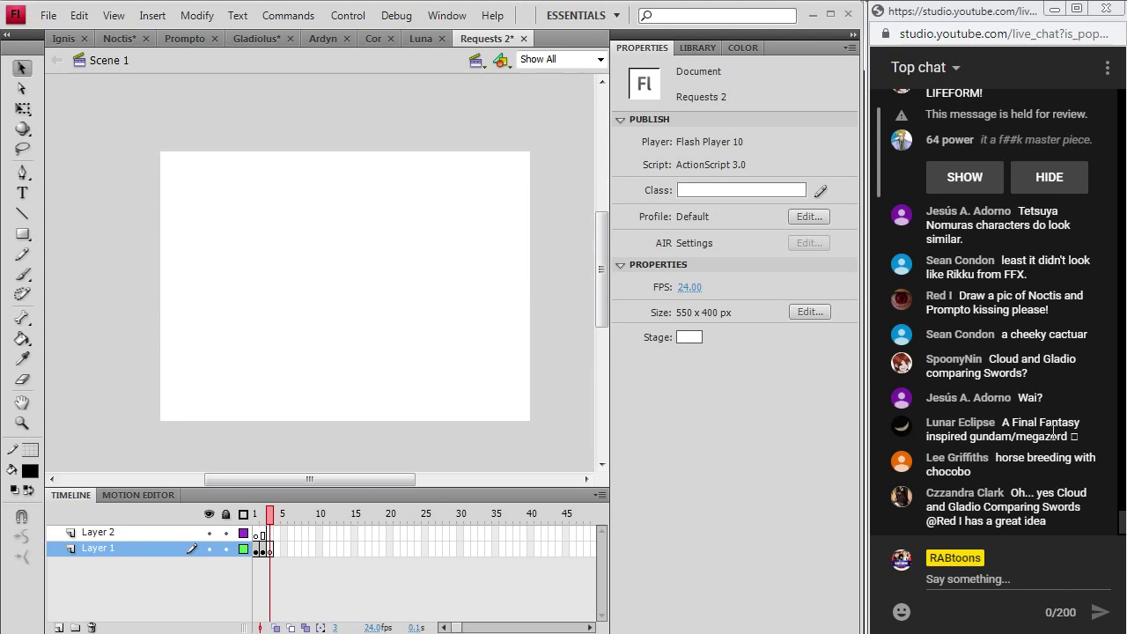
# - Brush a face at the stage's left edge on frame 3, with two upturned eyes, a nose and a wide grin
pyautogui.press('z')
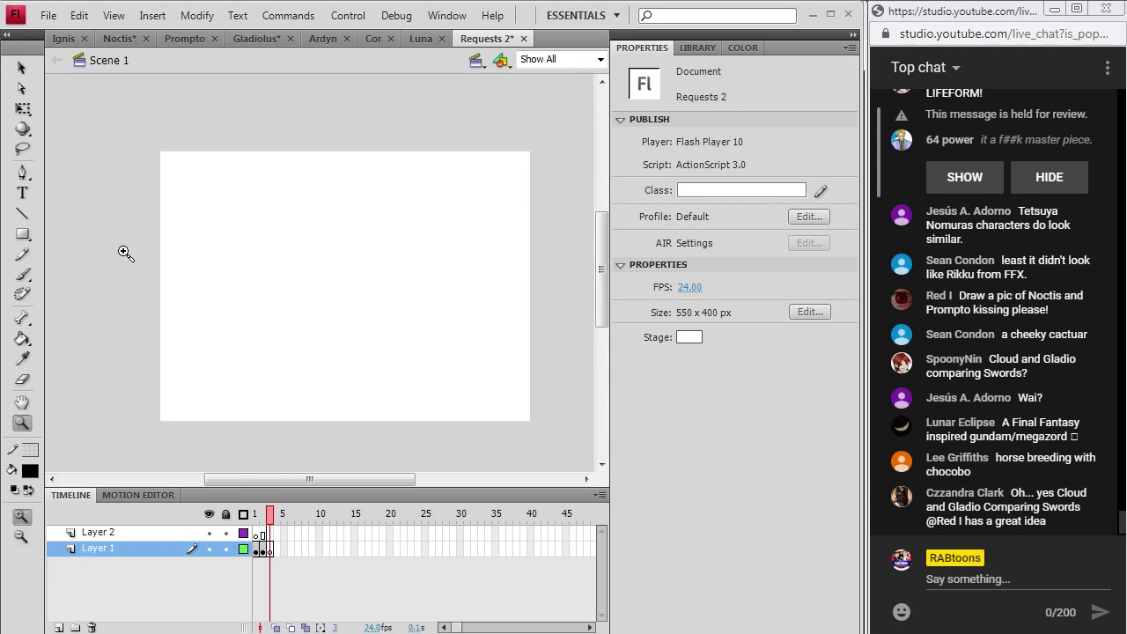
pyautogui.click(22, 279)
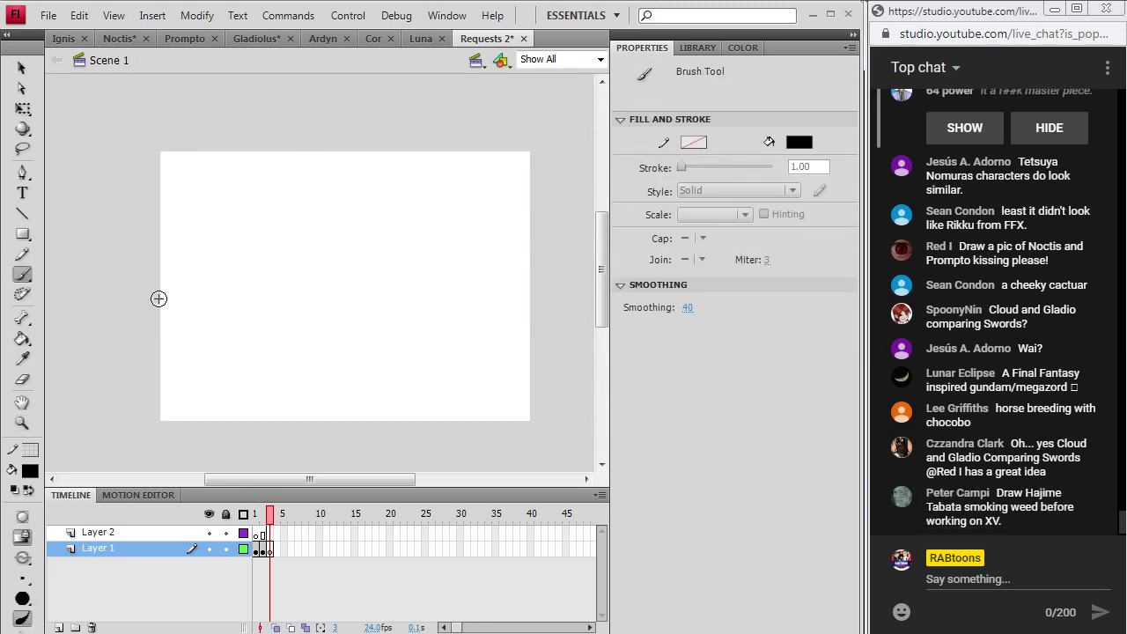
pyautogui.moveTo(147, 319)
pyautogui.mouseDown()
pyautogui.moveTo(187, 287)
pyautogui.moveTo(202, 304)
pyautogui.moveTo(172, 298)
pyautogui.moveTo(145, 321)
pyautogui.moveTo(162, 288)
pyautogui.mouseUp()
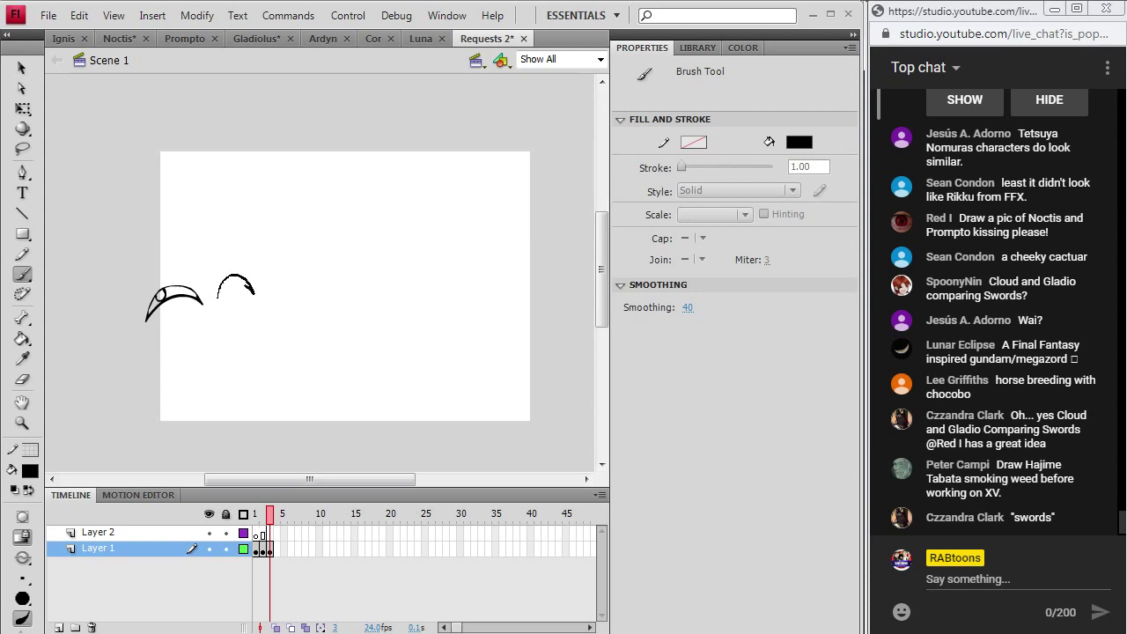
pyautogui.moveTo(217, 297)
pyautogui.mouseDown()
pyautogui.moveTo(203, 307)
pyautogui.moveTo(219, 296)
pyautogui.mouseUp()
pyautogui.moveTo(156, 323); pyautogui.dragTo(167, 314)
pyautogui.moveTo(164, 318); pyautogui.dragTo(254, 291)
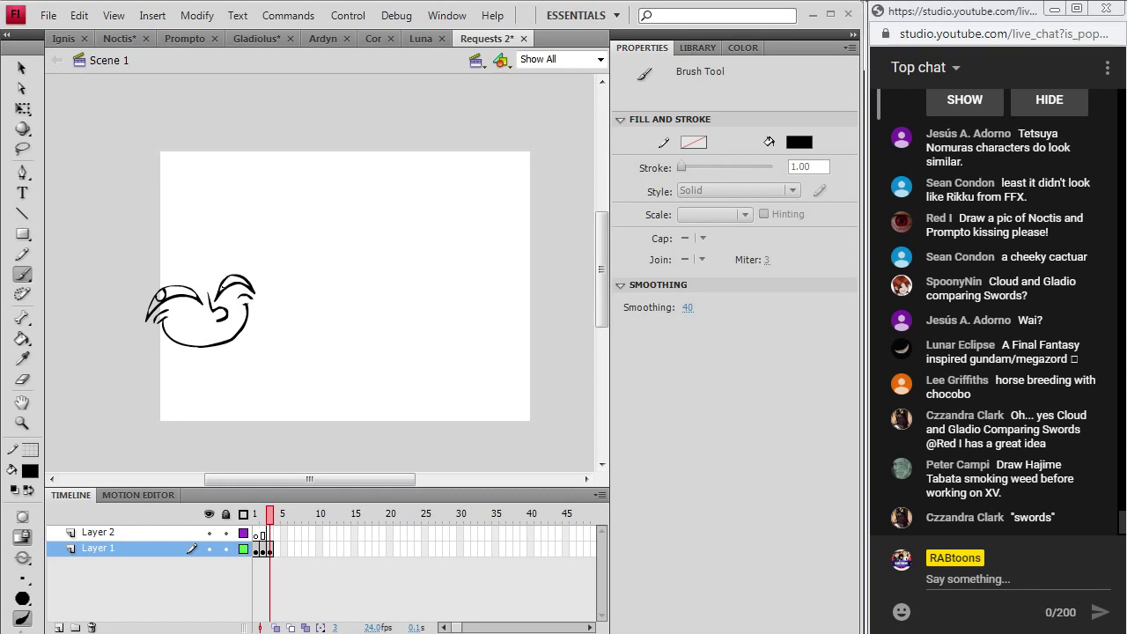
# - Add slanted brows above both eyes, a small crease beside the right eye, and an ear on the left
pyautogui.moveTo(164, 282)
pyautogui.mouseDown()
pyautogui.moveTo(146, 304)
pyautogui.moveTo(166, 296)
pyautogui.mouseUp()
pyautogui.moveTo(223, 263); pyautogui.dragTo(238, 276)
pyautogui.moveTo(134, 327); pyautogui.dragTo(142, 330)
pyautogui.moveTo(251, 295); pyautogui.dragTo(258, 302)
pyautogui.moveTo(108, 322); pyautogui.dragTo(132, 343)
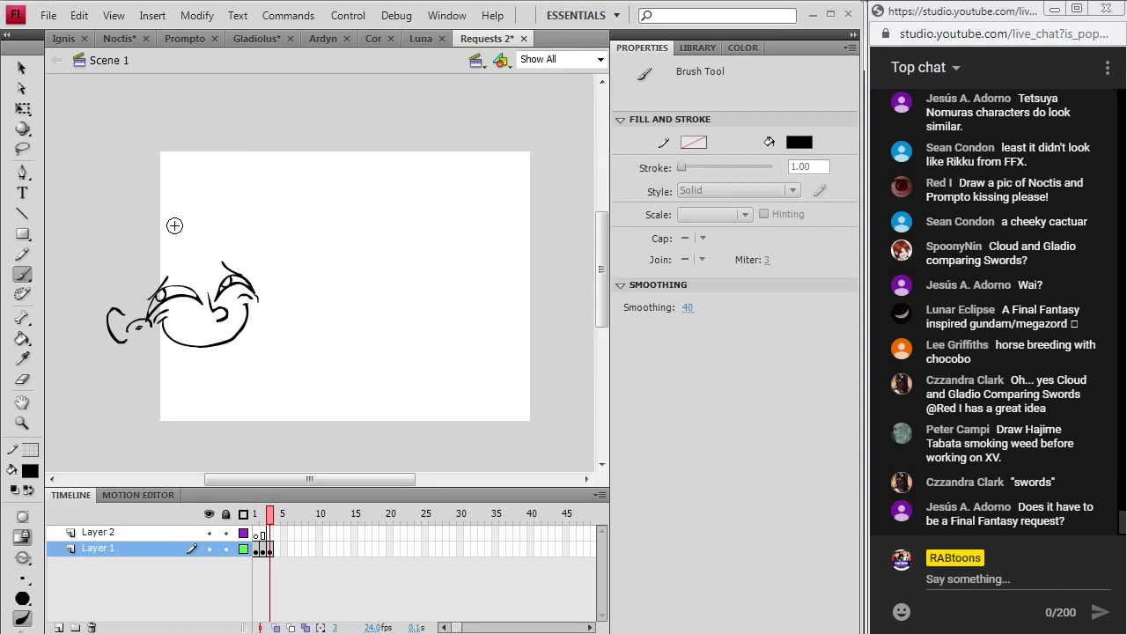
# - Draw spiky hair strokes above the forehead, jagged hairline strands down to the ear, and the rounded jawline
pyautogui.moveTo(177, 213); pyautogui.dragTo(184, 215)
pyautogui.moveTo(119, 232)
pyautogui.mouseDown()
pyautogui.moveTo(140, 244)
pyautogui.moveTo(151, 278)
pyautogui.moveTo(195, 257)
pyautogui.mouseUp()
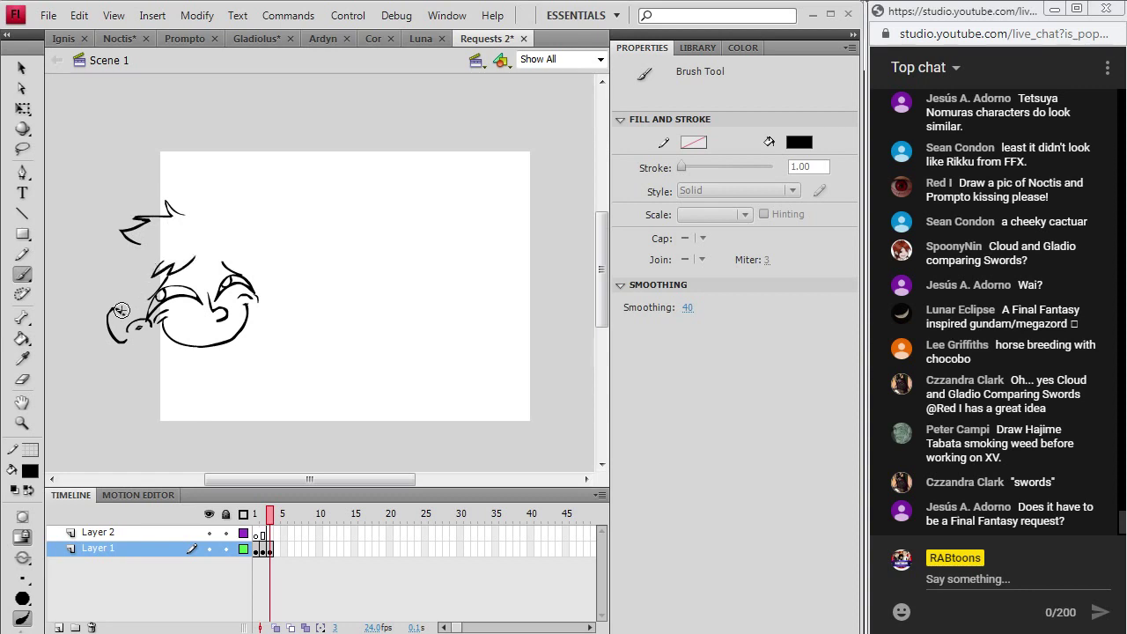
pyautogui.moveTo(120, 307)
pyautogui.mouseDown()
pyautogui.moveTo(151, 304)
pyautogui.moveTo(137, 352)
pyautogui.mouseUp()
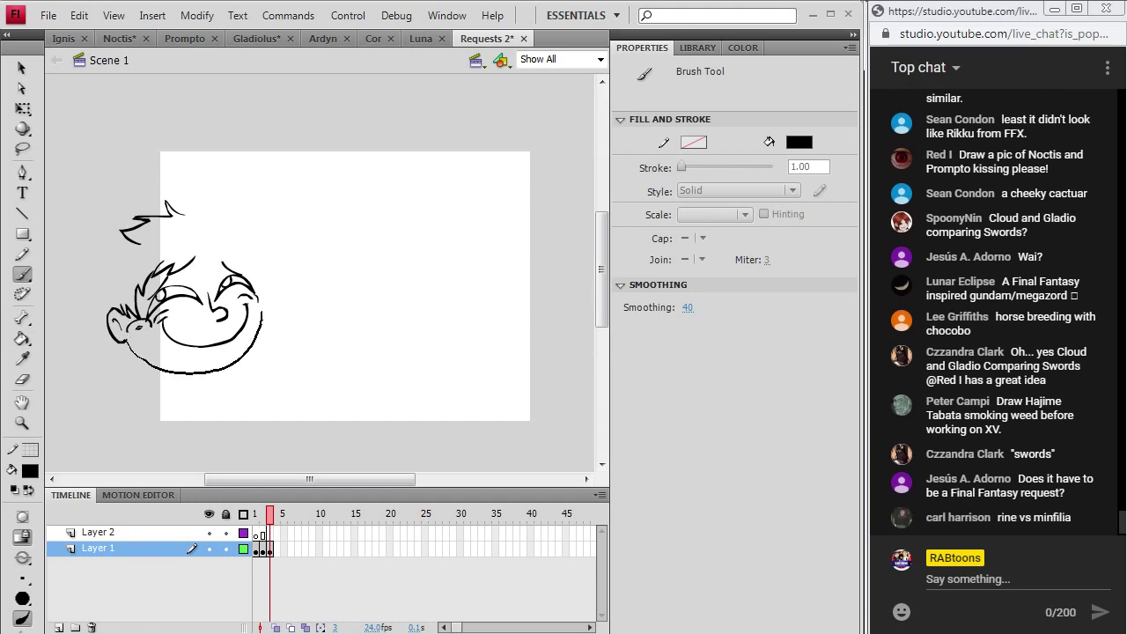
# - Outline the grinning character's spiky hair around the back of the head, adding the crown tuft and the fringe strands over the brows
pyautogui.moveTo(262, 302); pyautogui.dragTo(259, 291)
pyautogui.moveTo(84, 280)
pyautogui.mouseDown()
pyautogui.moveTo(134, 365)
pyautogui.moveTo(85, 287)
pyautogui.moveTo(110, 238)
pyautogui.moveTo(148, 219)
pyautogui.moveTo(131, 270)
pyautogui.mouseUp()
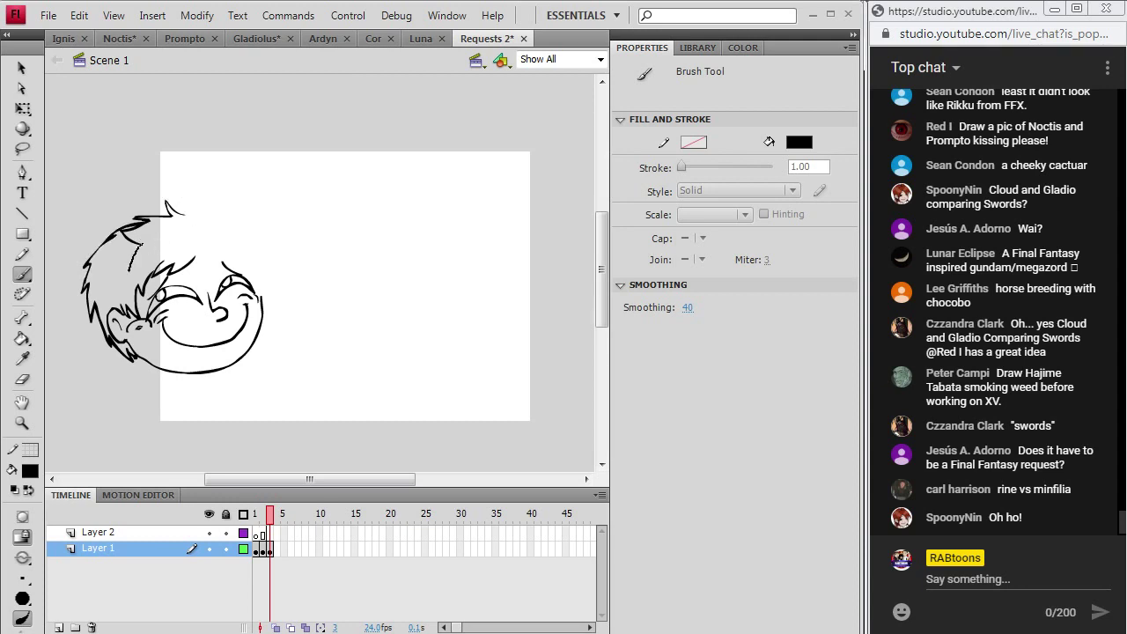
pyautogui.moveTo(176, 206)
pyautogui.mouseDown()
pyautogui.moveTo(147, 217)
pyautogui.moveTo(223, 226)
pyautogui.mouseUp()
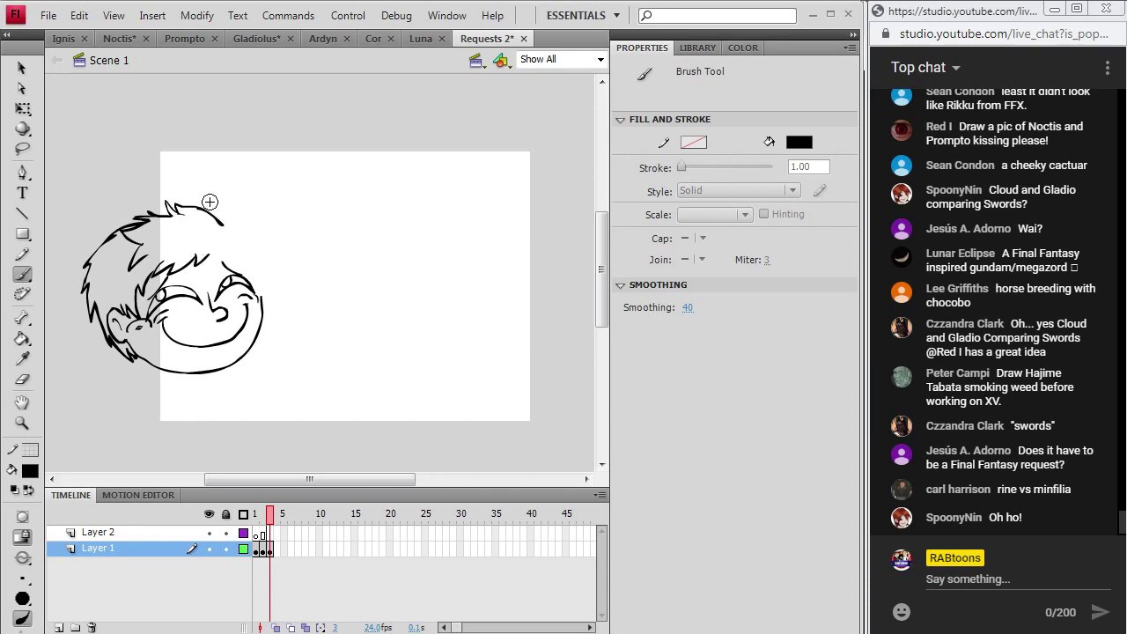
pyautogui.moveTo(192, 203)
pyautogui.mouseDown()
pyautogui.moveTo(214, 169)
pyautogui.moveTo(244, 226)
pyautogui.moveTo(249, 241)
pyautogui.moveTo(216, 257)
pyautogui.moveTo(244, 254)
pyautogui.mouseUp()
pyautogui.moveTo(259, 292); pyautogui.dragTo(259, 293)
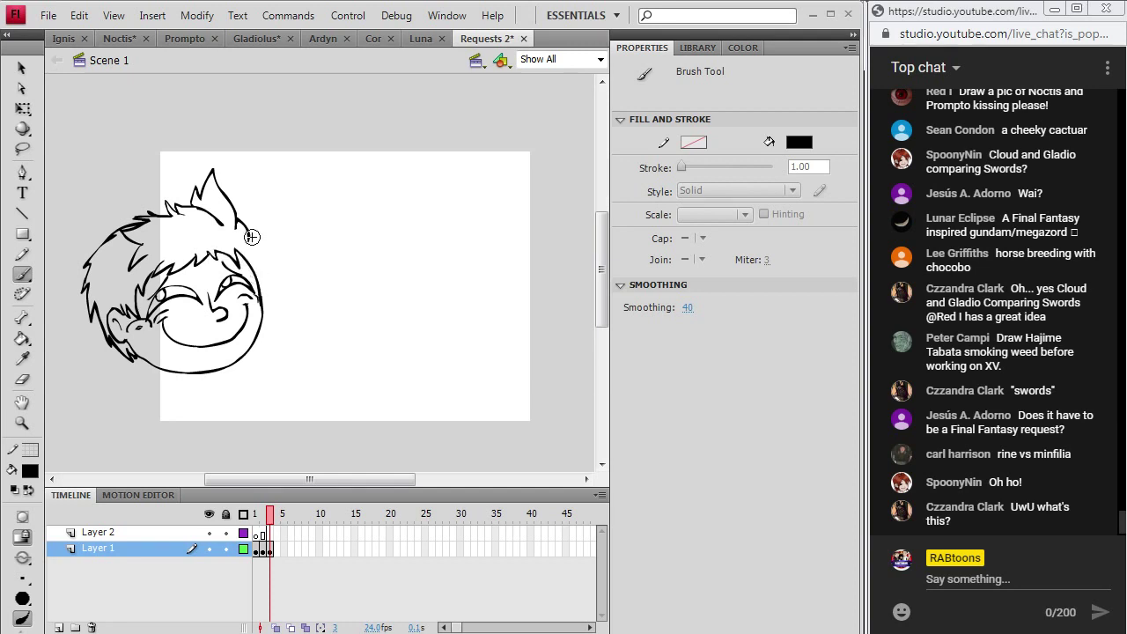
# - Draw the grinning character's two arms reaching down together below the chin, with a ragged vest edge at the outer shoulder
pyautogui.moveTo(262, 483); pyautogui.dragTo(246, 487)
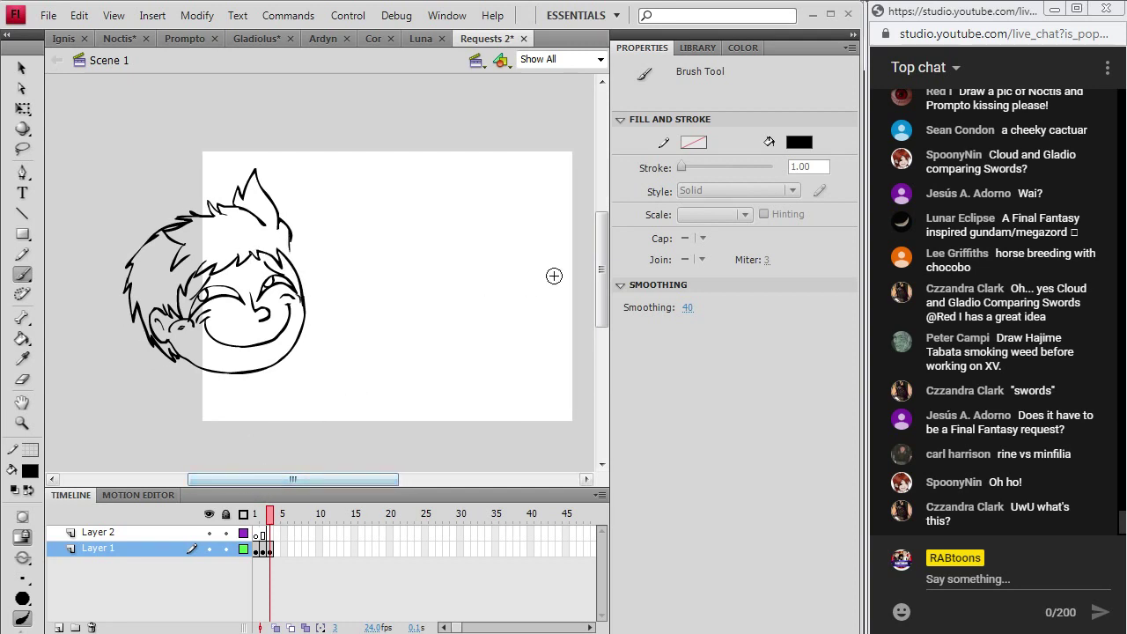
pyautogui.scroll(-3, 379, 335)
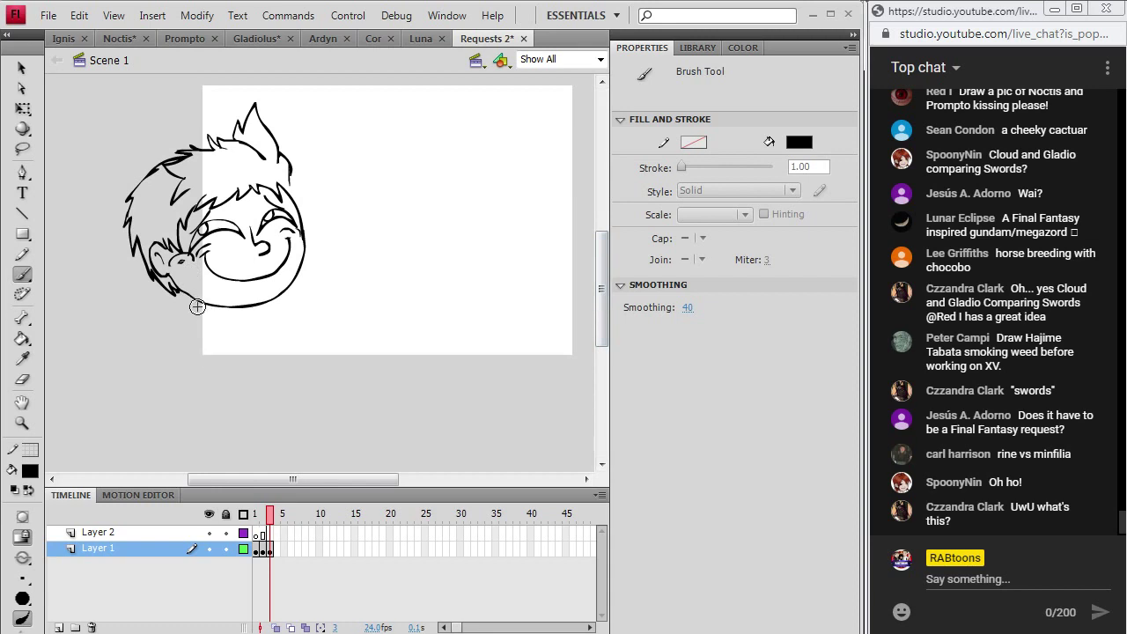
pyautogui.moveTo(187, 302); pyautogui.dragTo(232, 416)
pyautogui.moveTo(204, 303); pyautogui.dragTo(262, 411)
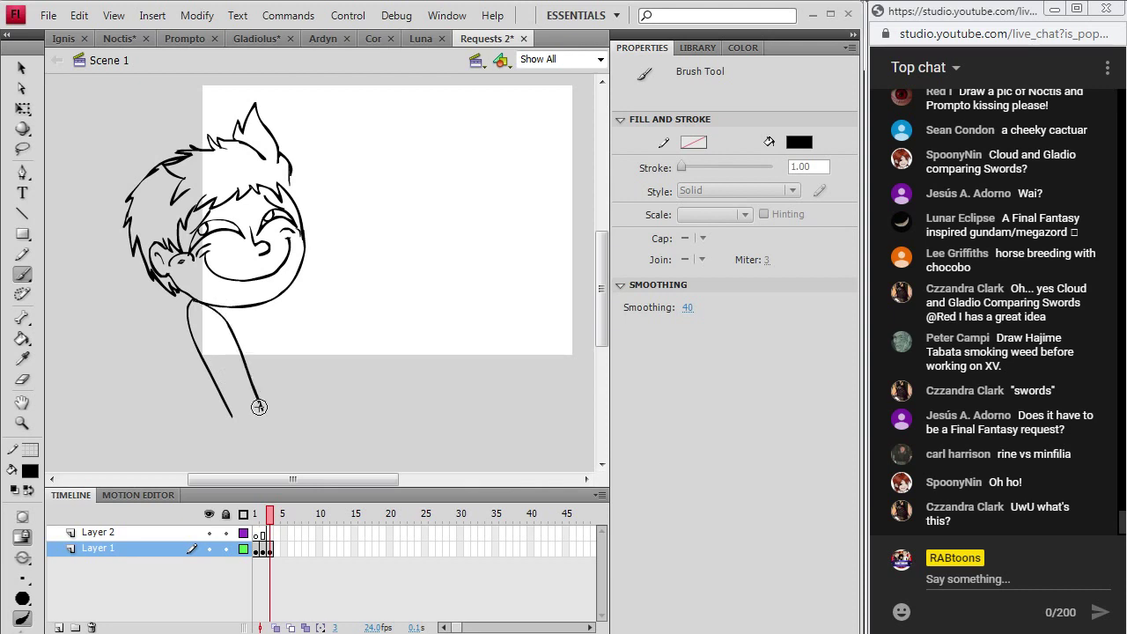
pyautogui.moveTo(261, 310); pyautogui.dragTo(257, 401)
pyautogui.moveTo(280, 294)
pyautogui.mouseDown()
pyautogui.moveTo(293, 324)
pyautogui.moveTo(282, 409)
pyautogui.mouseUp()
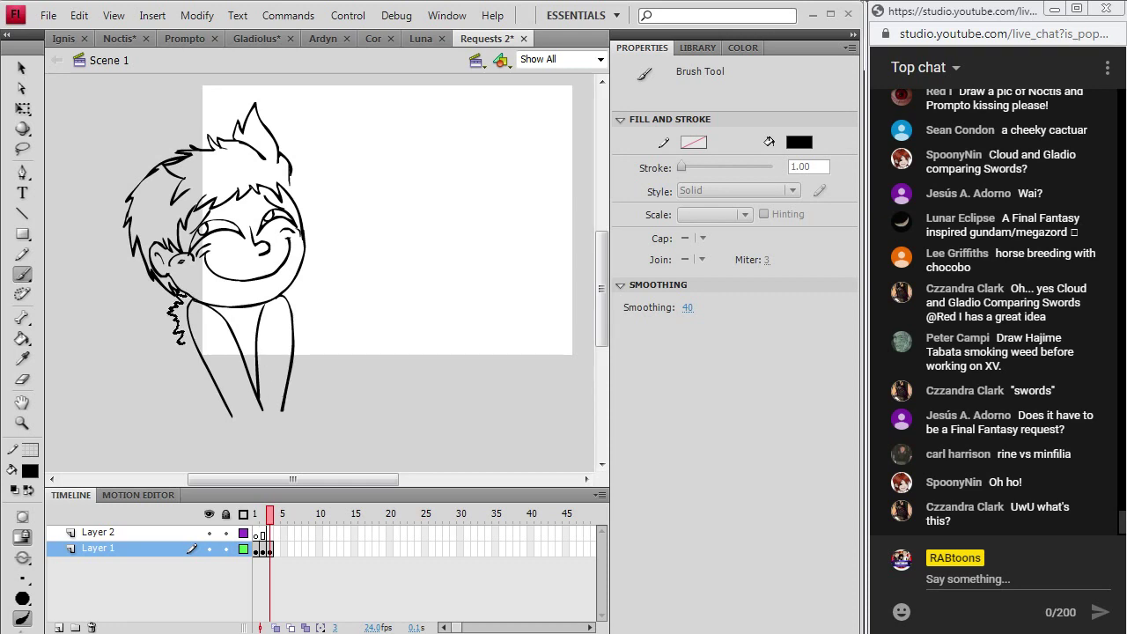
# - Draw the grinning character's sleeveless vest, forearms and neckline, adding a chin crease and a small dot on the cheek
pyautogui.moveTo(185, 356)
pyautogui.mouseDown()
pyautogui.moveTo(181, 419)
pyautogui.moveTo(205, 434)
pyautogui.moveTo(227, 437)
pyautogui.moveTo(233, 425)
pyautogui.moveTo(245, 450)
pyautogui.mouseUp()
pyautogui.moveTo(260, 403)
pyautogui.mouseDown()
pyautogui.moveTo(269, 447)
pyautogui.moveTo(284, 440)
pyautogui.mouseUp()
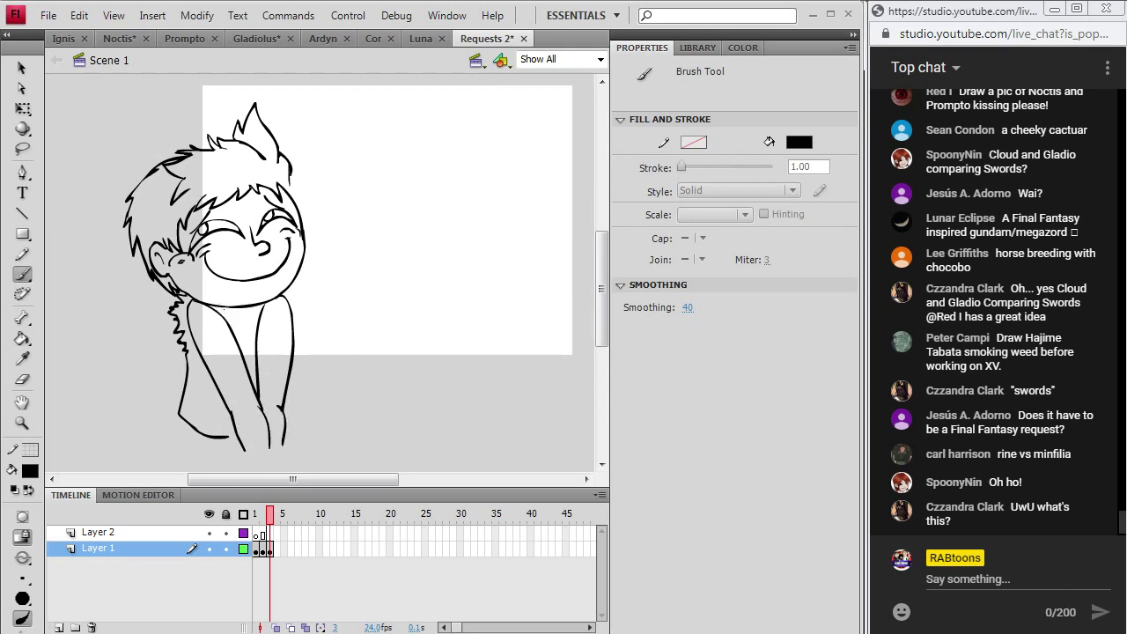
pyautogui.moveTo(227, 313); pyautogui.dragTo(254, 350)
pyautogui.moveTo(287, 293); pyautogui.dragTo(293, 321)
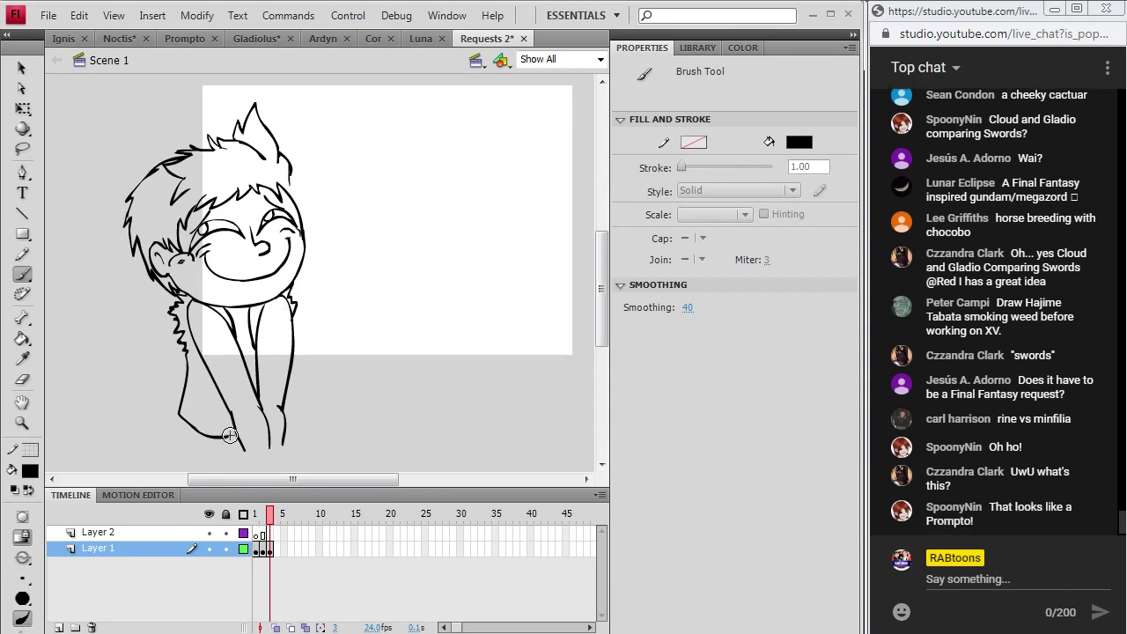
pyautogui.moveTo(231, 421); pyautogui.dragTo(231, 436)
pyautogui.moveTo(236, 322); pyautogui.dragTo(243, 332)
pyautogui.moveTo(243, 281); pyautogui.dragTo(269, 284)
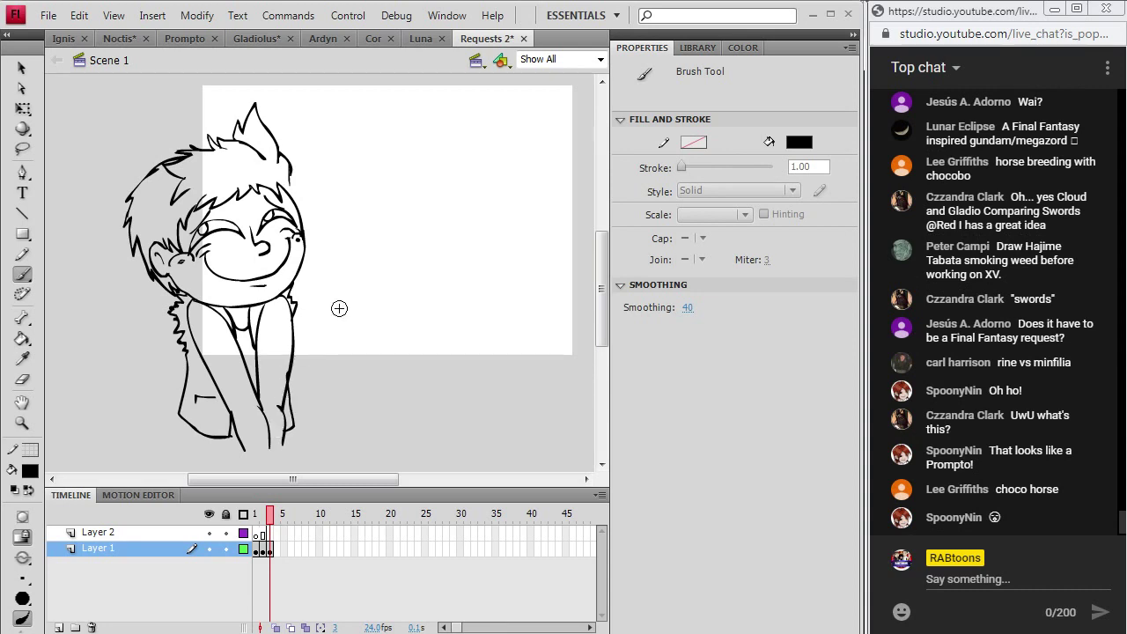
pyautogui.click(298, 236)
# - Draw a second character's face kissing the grinning one's cheek, with a nose, puckered lips, closed-eye line and rounded jaw
pyautogui.moveTo(307, 228)
pyautogui.mouseDown()
pyautogui.moveTo(303, 258)
pyautogui.moveTo(320, 226)
pyautogui.moveTo(354, 214)
pyautogui.moveTo(397, 224)
pyautogui.mouseUp()
pyautogui.moveTo(333, 208)
pyautogui.mouseDown()
pyautogui.moveTo(321, 213)
pyautogui.moveTo(347, 225)
pyautogui.moveTo(357, 183)
pyautogui.mouseUp()
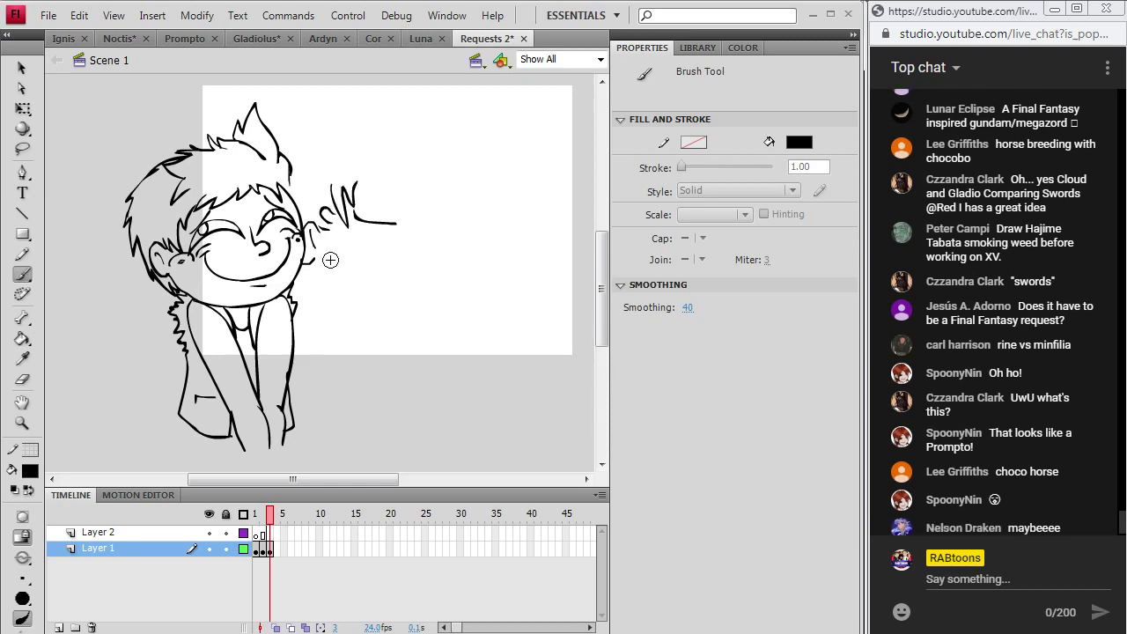
pyautogui.moveTo(322, 256); pyautogui.dragTo(336, 254)
pyautogui.moveTo(317, 237)
pyautogui.mouseDown()
pyautogui.moveTo(331, 220)
pyautogui.moveTo(316, 235)
pyautogui.moveTo(339, 249)
pyautogui.moveTo(319, 263)
pyautogui.mouseUp()
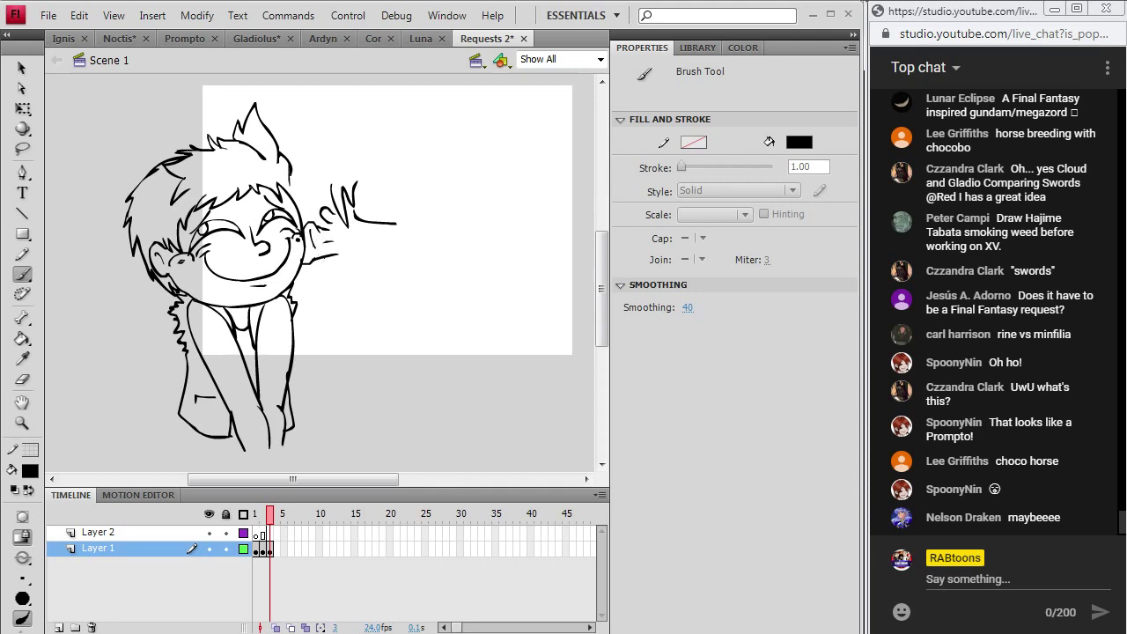
pyautogui.moveTo(359, 294); pyautogui.dragTo(414, 289)
# - Brush the kissing character's jagged fringe, front hair strands and long sidelock, and add the ear behind them
pyautogui.moveTo(312, 186); pyautogui.dragTo(314, 217)
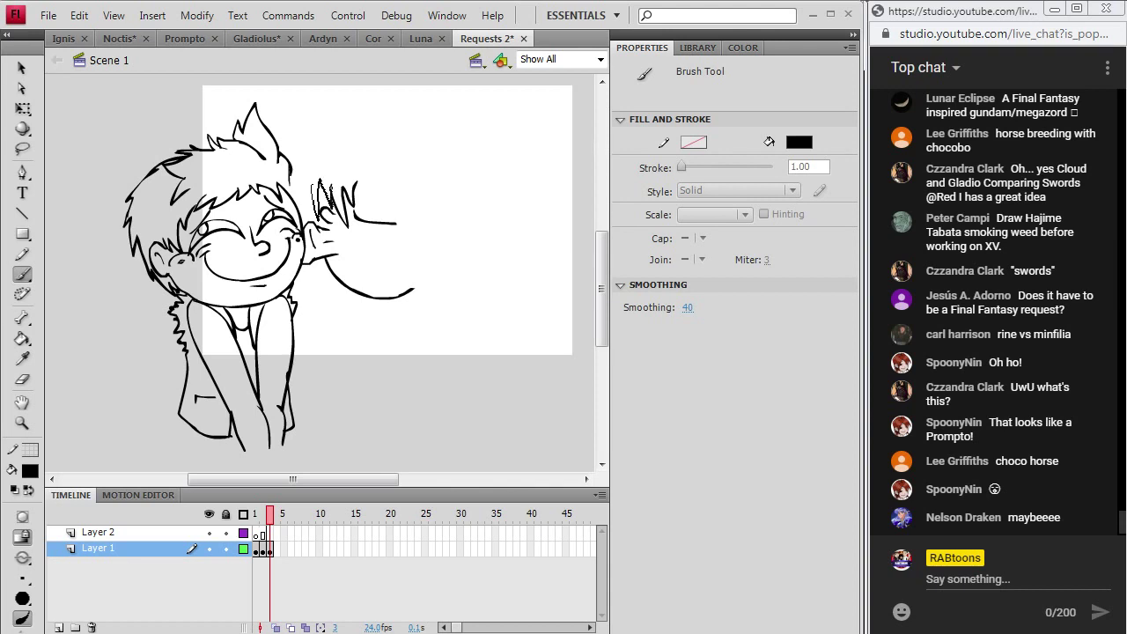
pyautogui.moveTo(317, 185); pyautogui.dragTo(294, 201)
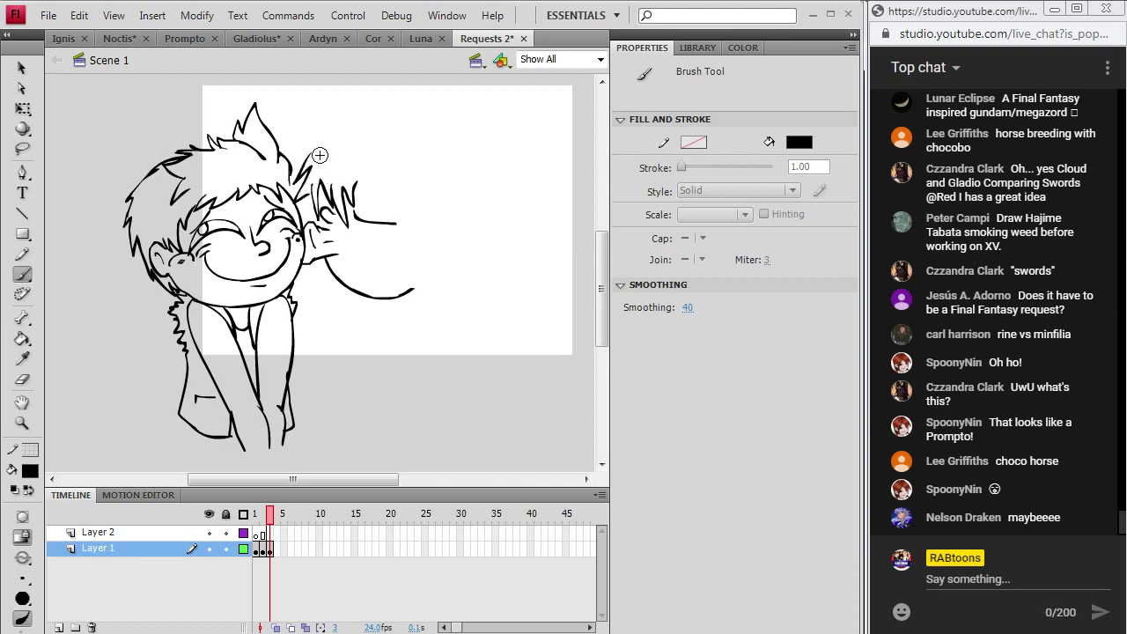
pyautogui.moveTo(342, 119); pyautogui.dragTo(351, 116)
pyautogui.moveTo(399, 223)
pyautogui.mouseDown()
pyautogui.moveTo(409, 222)
pyautogui.moveTo(407, 187)
pyautogui.mouseUp()
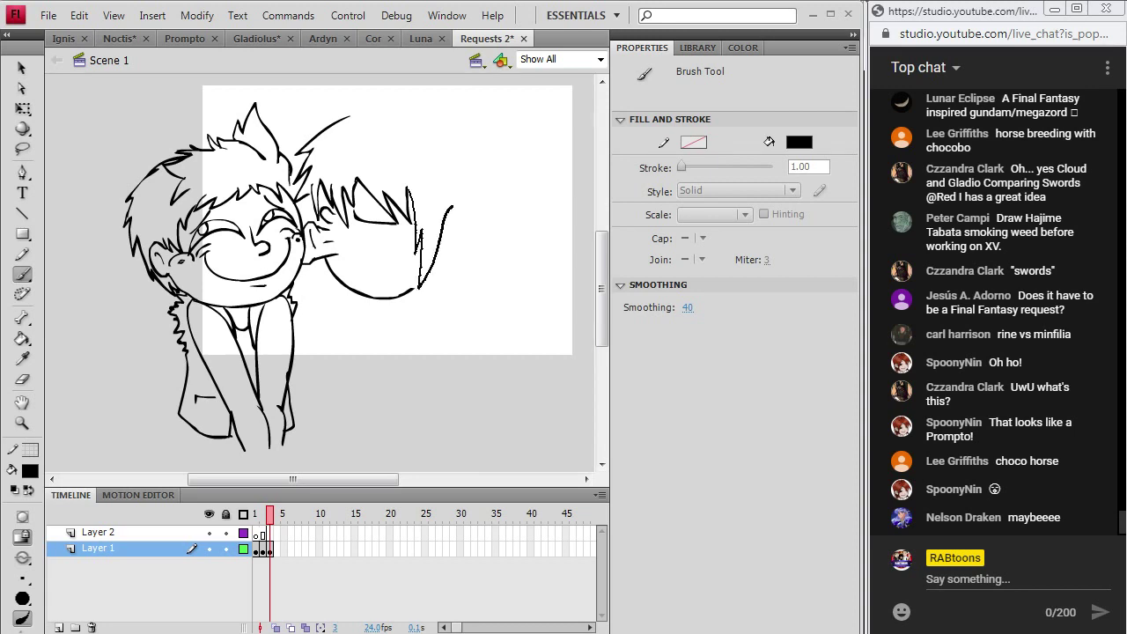
pyautogui.moveTo(464, 238); pyautogui.dragTo(449, 250)
# - Outline the kissing character's hair over the crown and down the back of the head, ending in spiky strands at the nape
pyautogui.moveTo(349, 116); pyautogui.dragTo(338, 118)
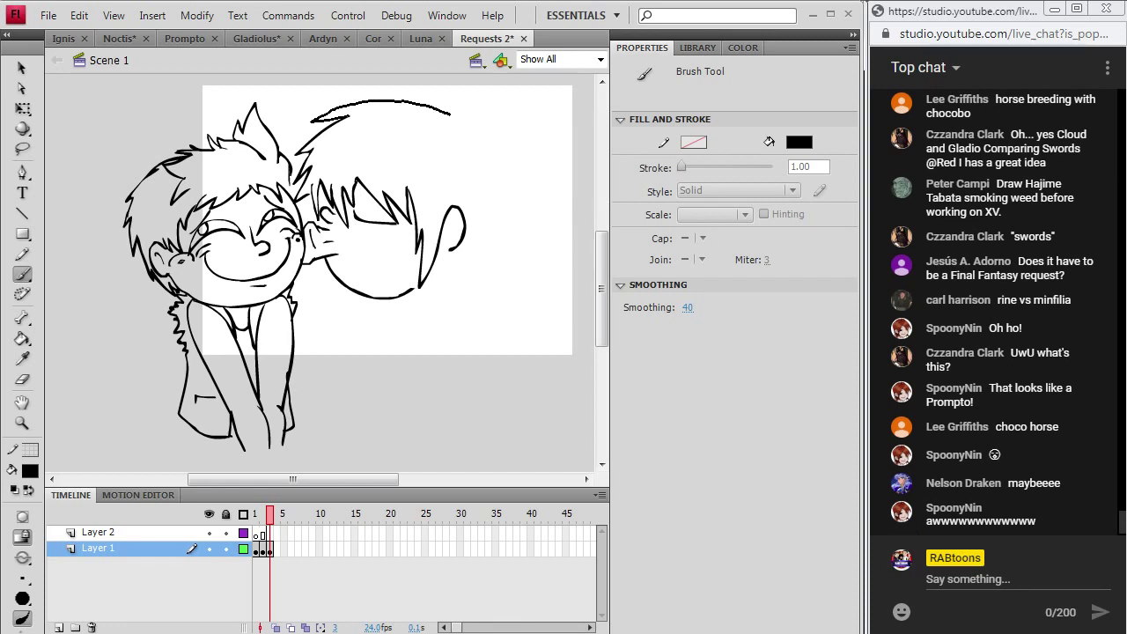
pyautogui.moveTo(451, 114); pyautogui.dragTo(451, 115)
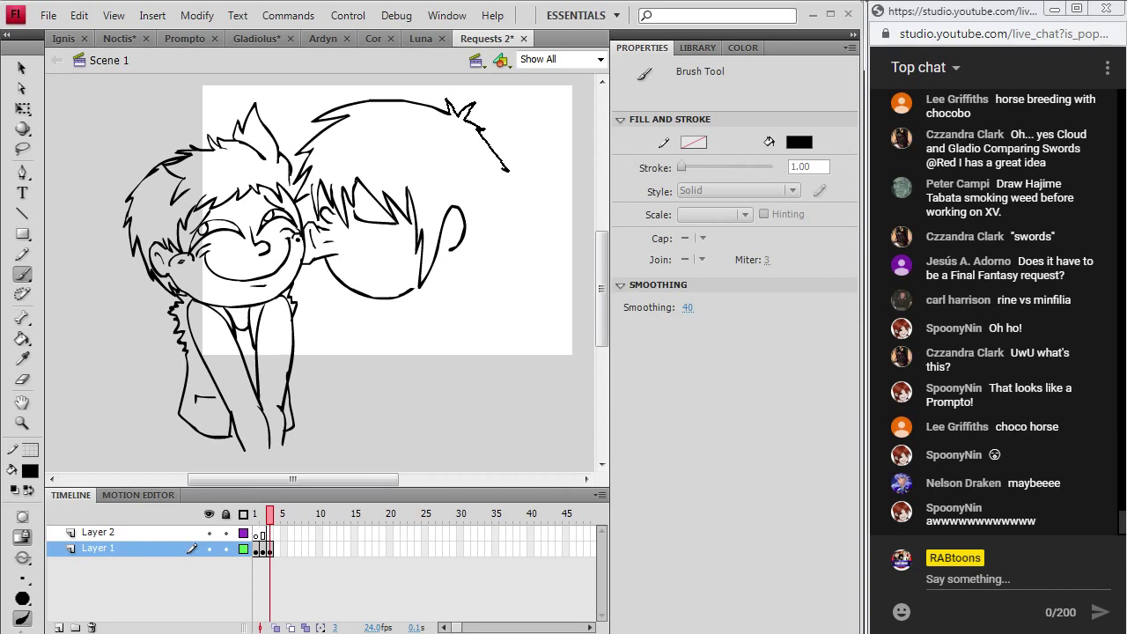
pyautogui.moveTo(509, 169); pyautogui.dragTo(518, 213)
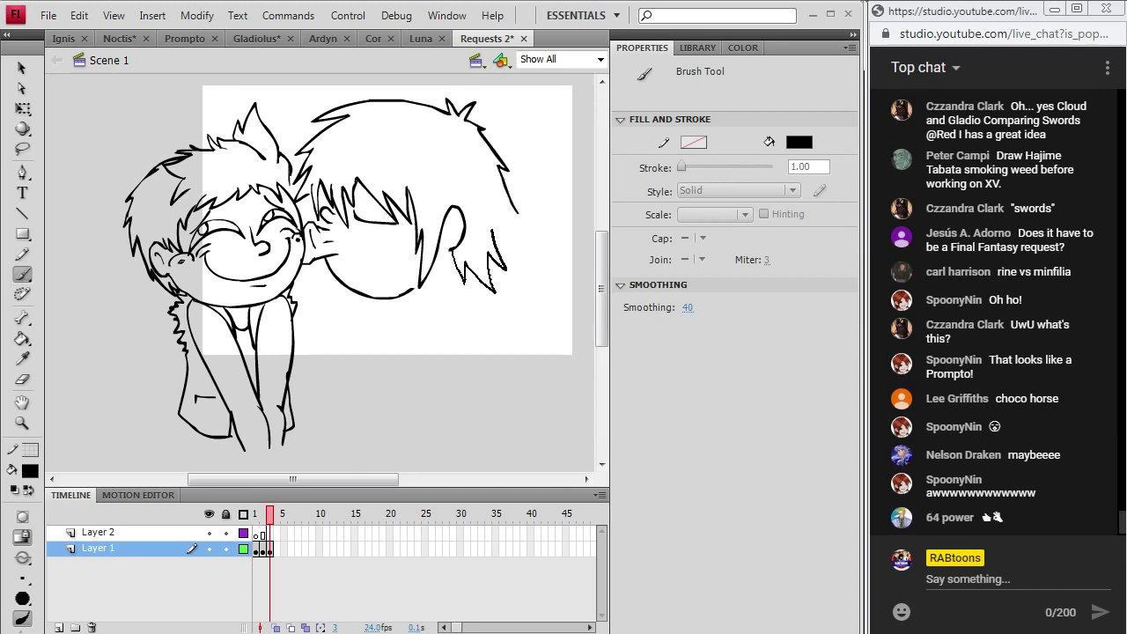
pyautogui.moveTo(512, 204); pyautogui.dragTo(513, 205)
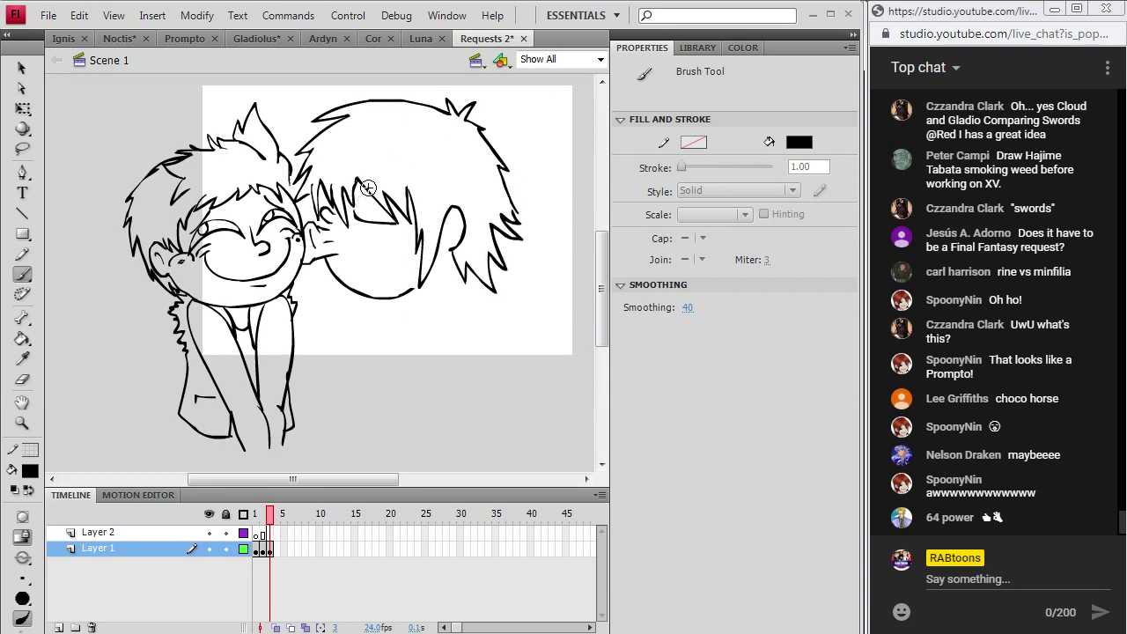
# - Add blush marks to the kissing character's cheek, and draw the neck, collar and short shirt sleeve below the hair
pyautogui.moveTo(355, 214)
pyautogui.mouseDown()
pyautogui.moveTo(356, 189)
pyautogui.moveTo(382, 195)
pyautogui.mouseUp()
pyautogui.moveTo(406, 227); pyautogui.dragTo(393, 240)
pyautogui.moveTo(425, 291); pyautogui.dragTo(490, 304)
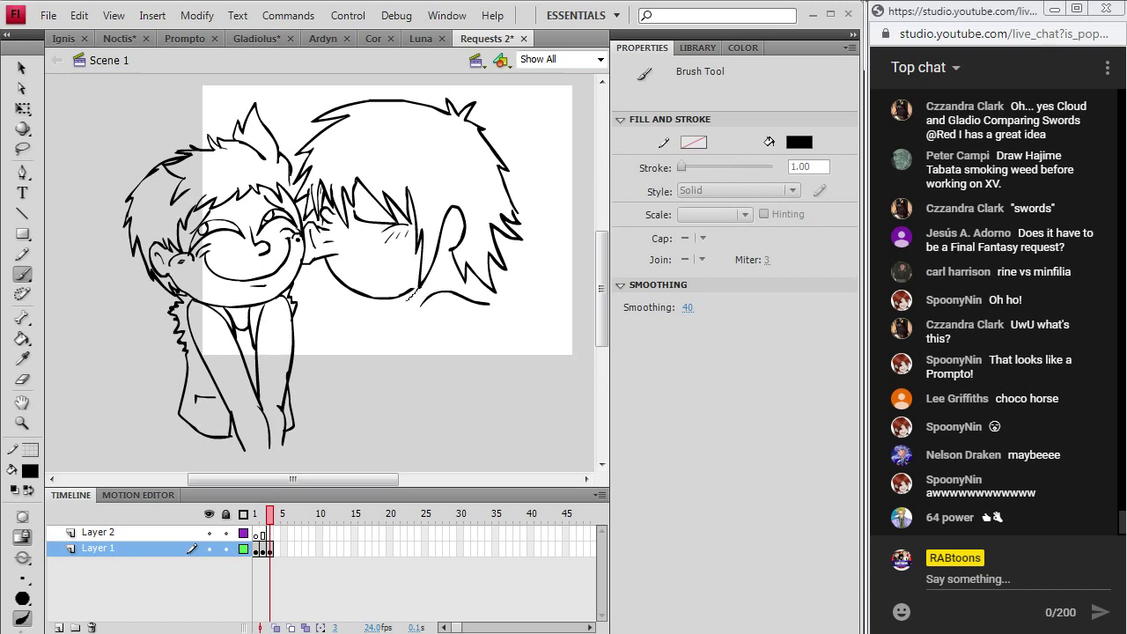
pyautogui.moveTo(418, 291); pyautogui.dragTo(420, 324)
pyautogui.moveTo(491, 304); pyautogui.dragTo(490, 306)
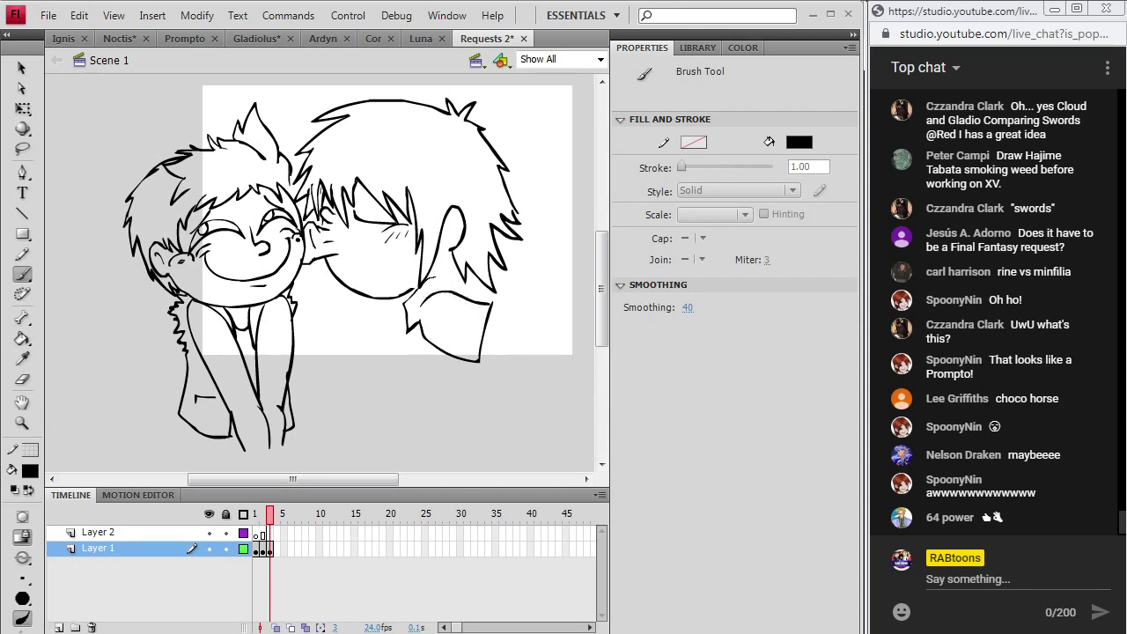
pyautogui.moveTo(468, 275); pyautogui.dragTo(461, 280)
# - Draw the kissing character's bare arm stretched straight back from the sleeve, extending to the wrist
pyautogui.moveTo(509, 314)
pyautogui.mouseDown()
pyautogui.moveTo(504, 345)
pyautogui.moveTo(590, 351)
pyautogui.mouseUp()
pyautogui.moveTo(533, 322); pyautogui.dragTo(588, 325)
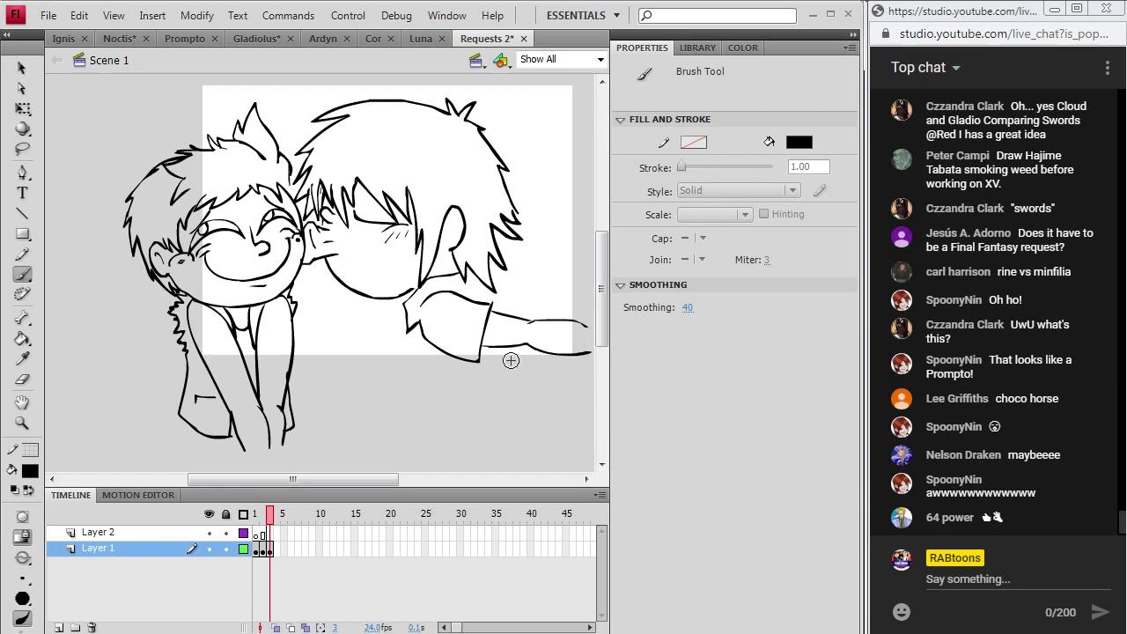
pyautogui.hscroll(3, 511, 360)
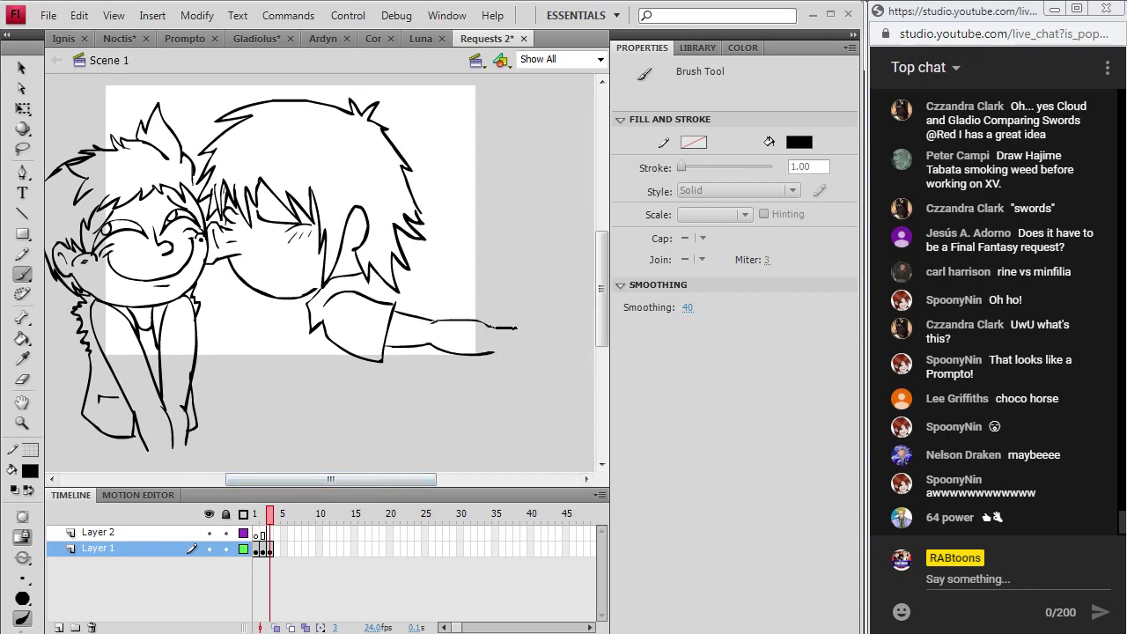
pyautogui.moveTo(504, 328)
pyautogui.mouseDown()
pyautogui.moveTo(518, 328)
pyautogui.moveTo(509, 350)
pyautogui.mouseUp()
# - Draw the kissing character's leaning torso with the back line and curved shirt hem, and begin the trousers beneath it
pyautogui.hscroll(-3, 448, 390)
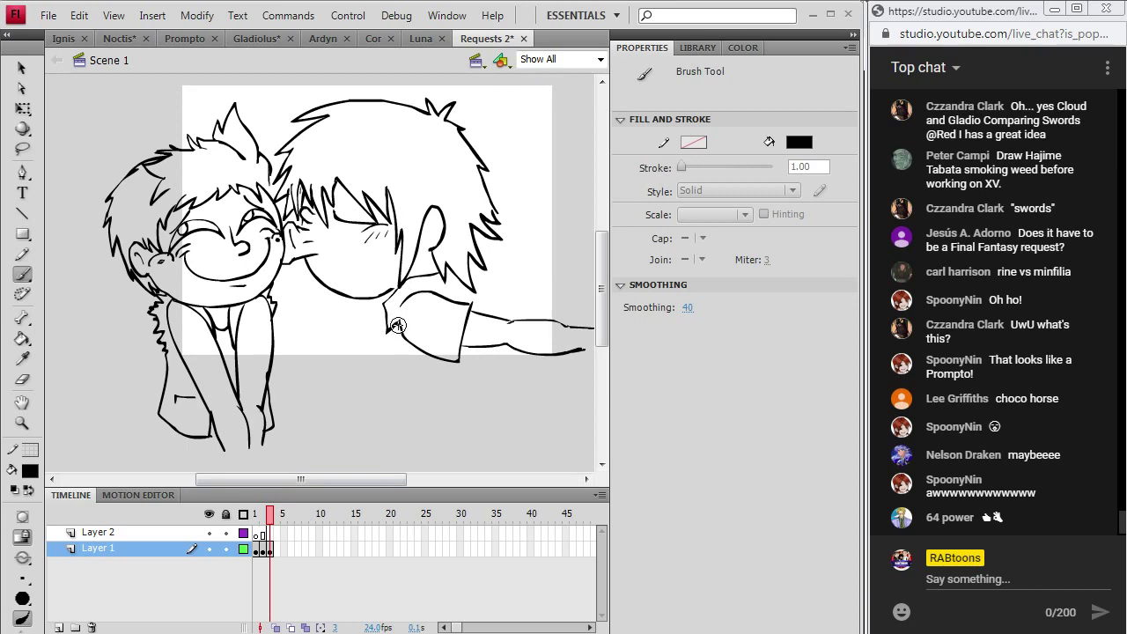
pyautogui.moveTo(428, 379)
pyautogui.mouseDown()
pyautogui.moveTo(454, 454)
pyautogui.moveTo(476, 454)
pyautogui.moveTo(535, 437)
pyautogui.moveTo(552, 348)
pyautogui.mouseUp()
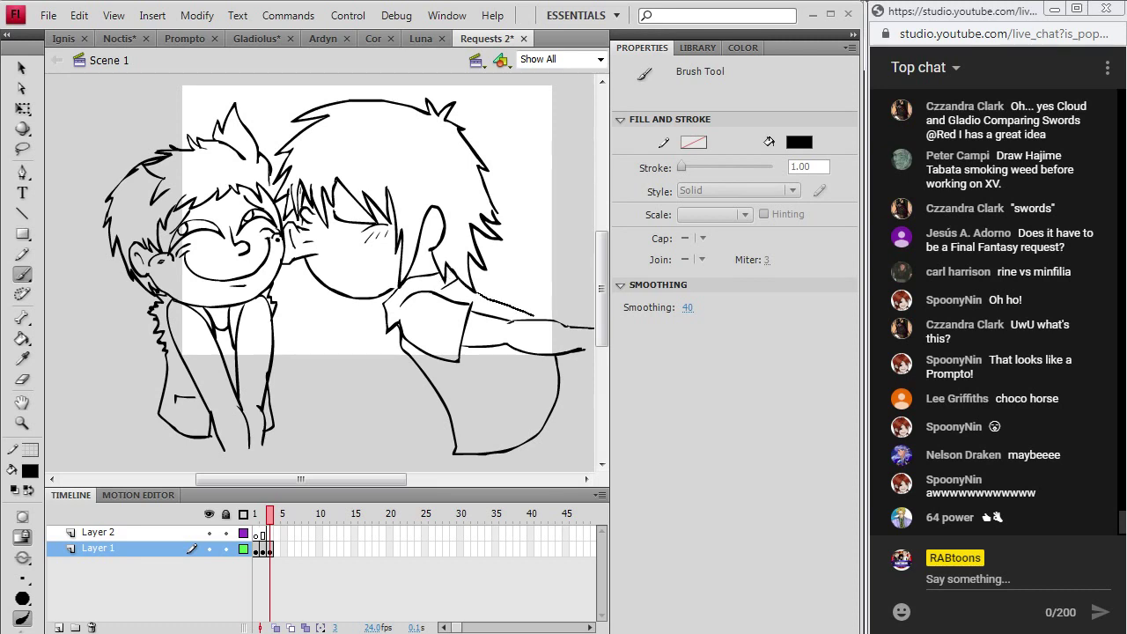
pyautogui.moveTo(533, 316); pyautogui.dragTo(541, 318)
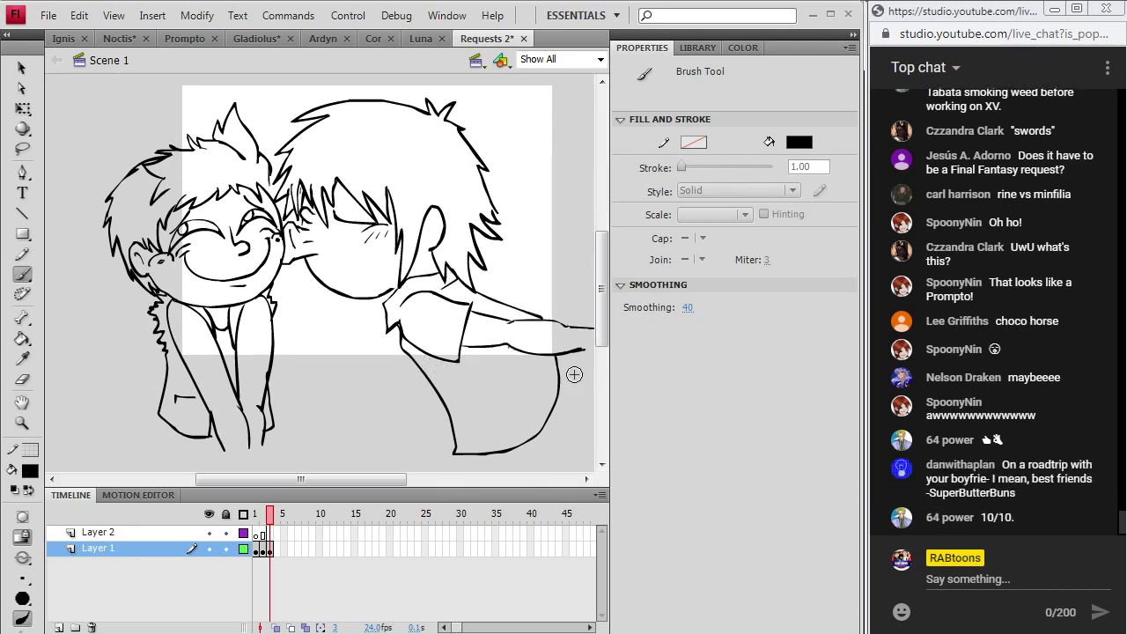
pyautogui.scroll(-3, 603, 291)
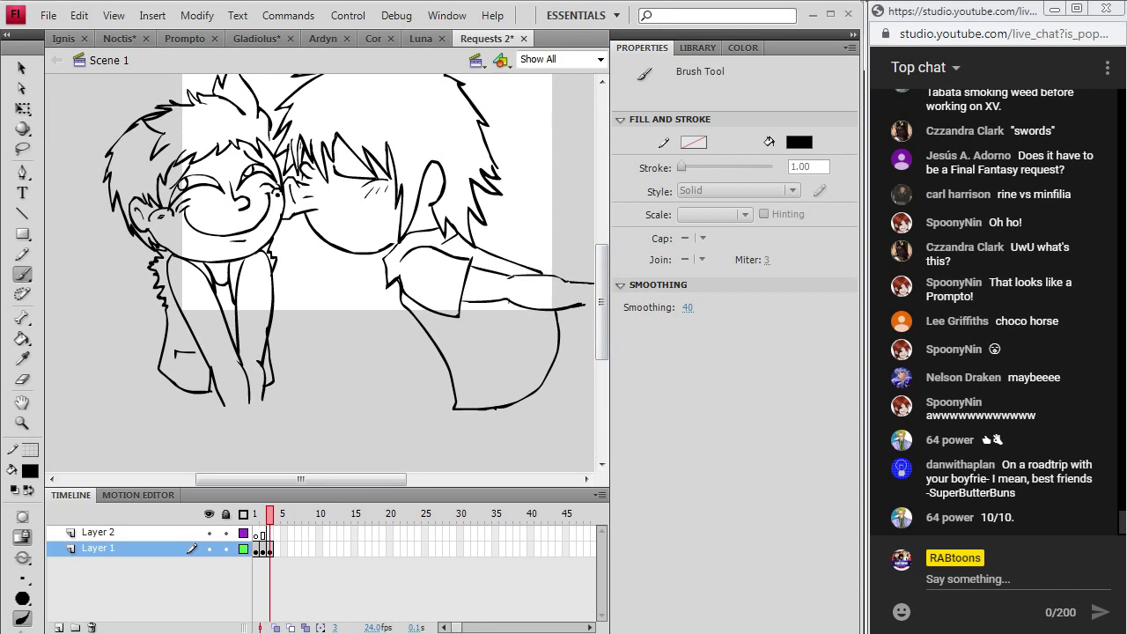
pyautogui.moveTo(500, 413); pyautogui.dragTo(494, 433)
pyautogui.moveTo(545, 399)
pyautogui.mouseDown()
pyautogui.moveTo(577, 327)
pyautogui.moveTo(590, 356)
pyautogui.mouseUp()
# - Draw the grinning character's waistline below the vest and the two hands clasped together at the wrists
pyautogui.moveTo(400, 480); pyautogui.dragTo(399, 489)
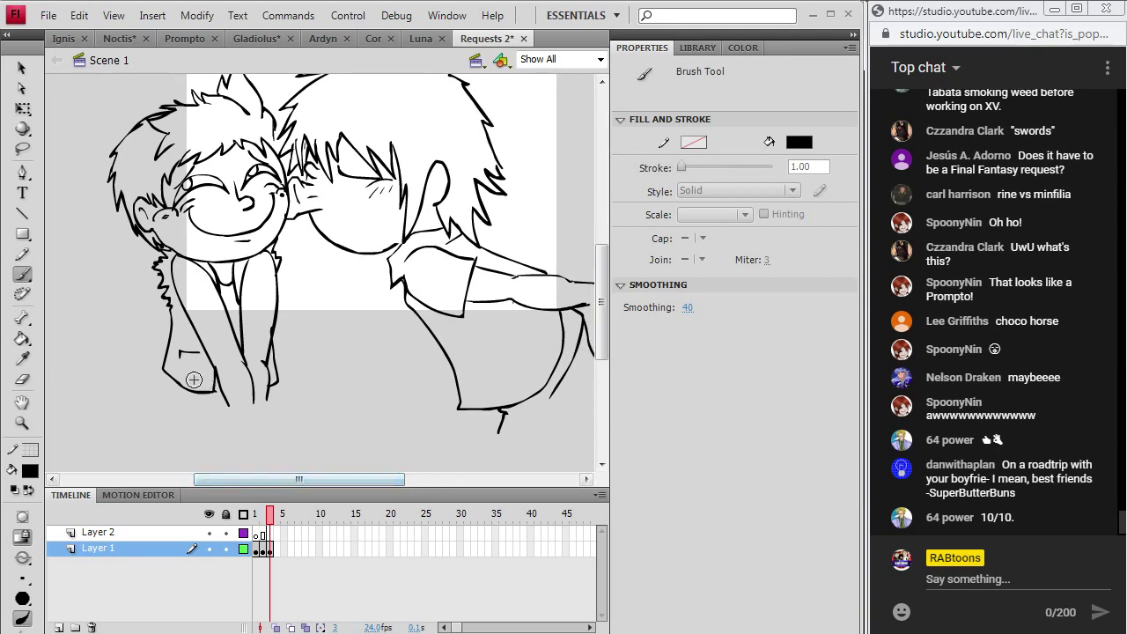
pyautogui.moveTo(172, 378)
pyautogui.mouseDown()
pyautogui.moveTo(169, 390)
pyautogui.moveTo(222, 397)
pyautogui.moveTo(240, 424)
pyautogui.moveTo(266, 388)
pyautogui.moveTo(256, 419)
pyautogui.moveTo(236, 428)
pyautogui.mouseUp()
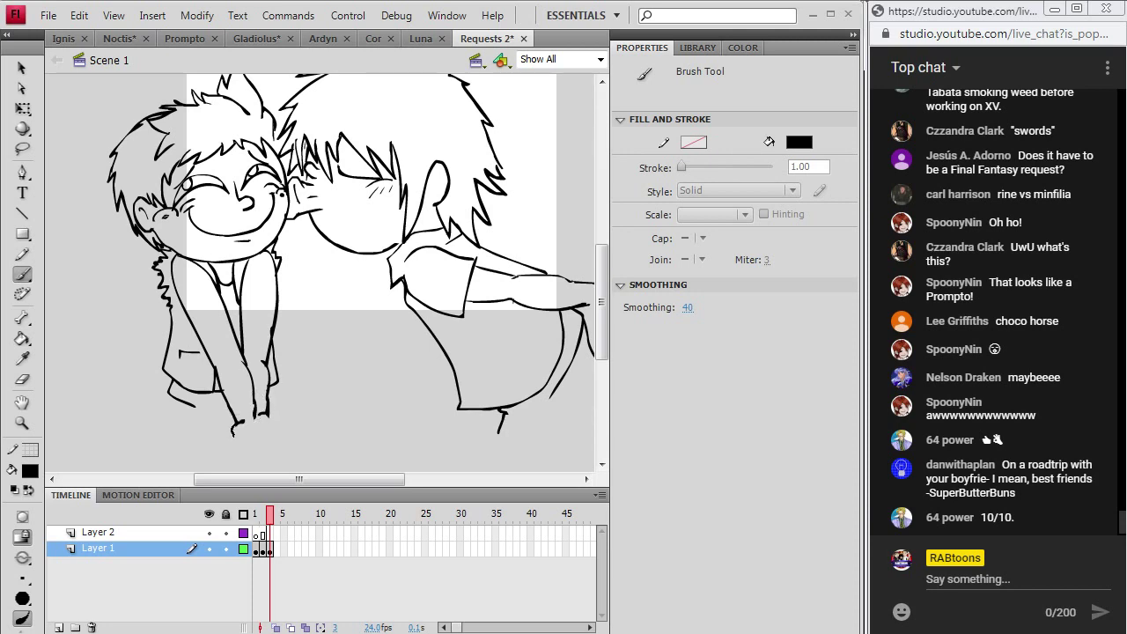
pyautogui.scroll(-2, 600, 330)
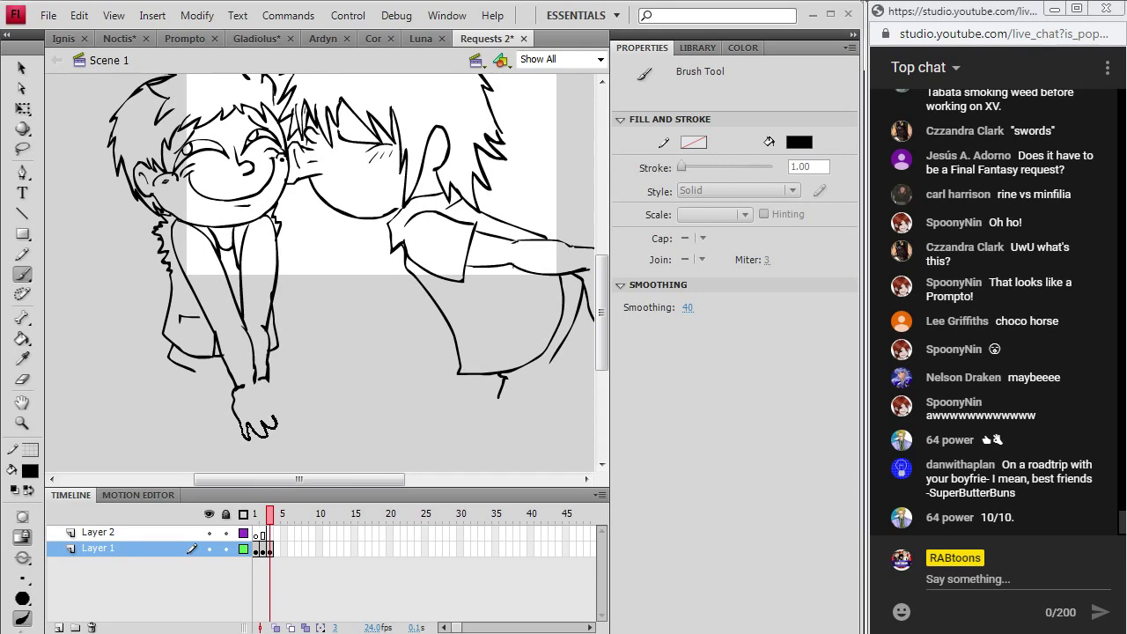
pyautogui.moveTo(273, 413)
pyautogui.mouseDown()
pyautogui.moveTo(243, 432)
pyautogui.moveTo(260, 444)
pyautogui.mouseUp()
pyautogui.moveTo(283, 411); pyautogui.dragTo(279, 432)
pyautogui.moveTo(263, 380)
pyautogui.mouseDown()
pyautogui.moveTo(240, 384)
pyautogui.moveTo(273, 425)
pyautogui.mouseUp()
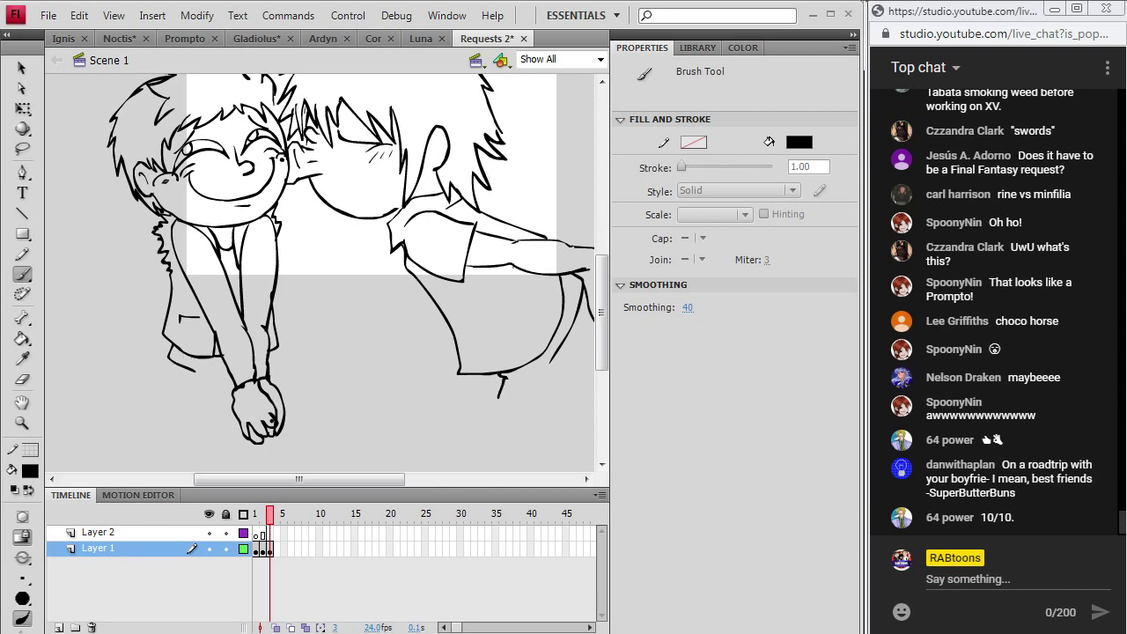
# - Draw the upper trouser legs of both characters, with crease lines at the grinning one's crotch and the kissing one's hip
pyautogui.moveTo(160, 407); pyautogui.dragTo(158, 421)
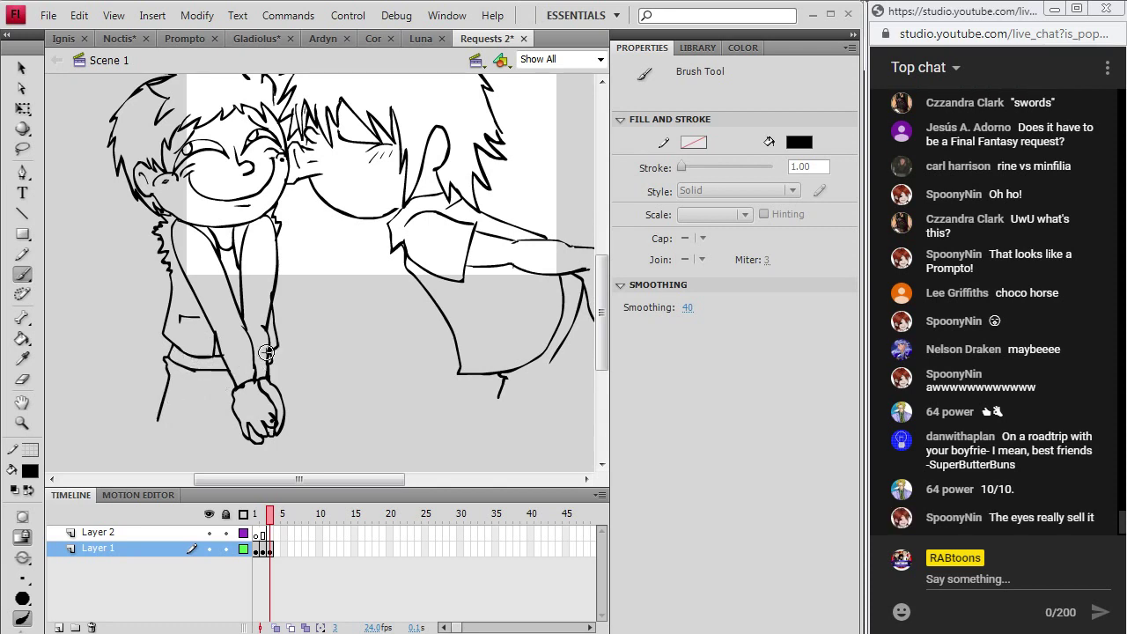
pyautogui.moveTo(207, 402)
pyautogui.mouseDown()
pyautogui.moveTo(231, 399)
pyautogui.moveTo(224, 432)
pyautogui.mouseUp()
pyautogui.moveTo(491, 406)
pyautogui.mouseDown()
pyautogui.moveTo(480, 427)
pyautogui.moveTo(501, 421)
pyautogui.mouseUp()
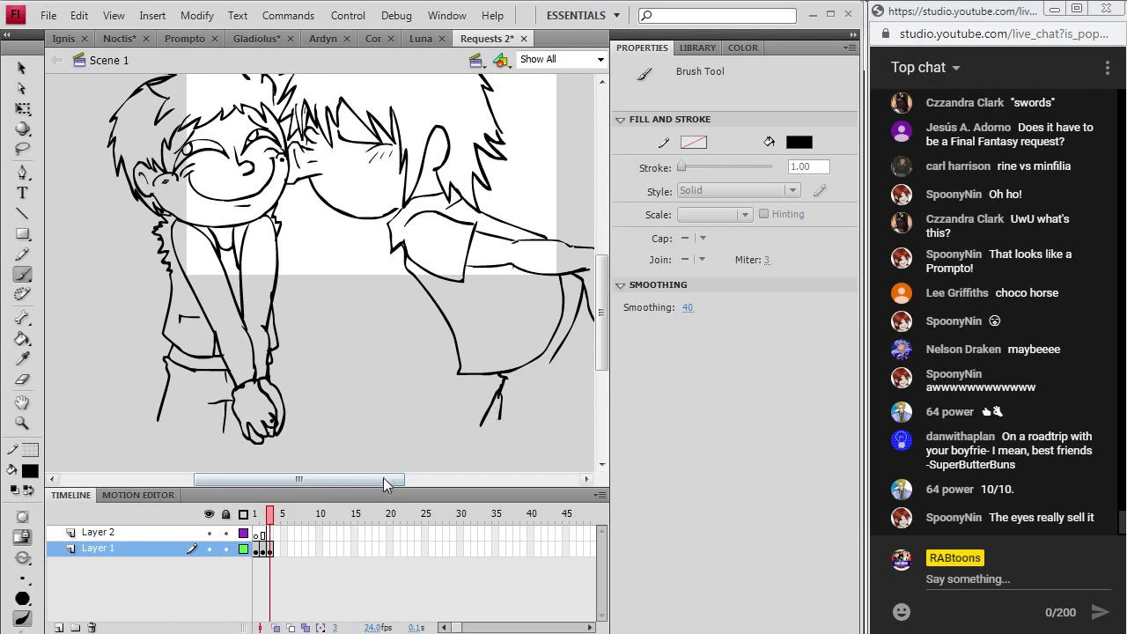
pyautogui.moveTo(395, 481); pyautogui.dragTo(417, 480)
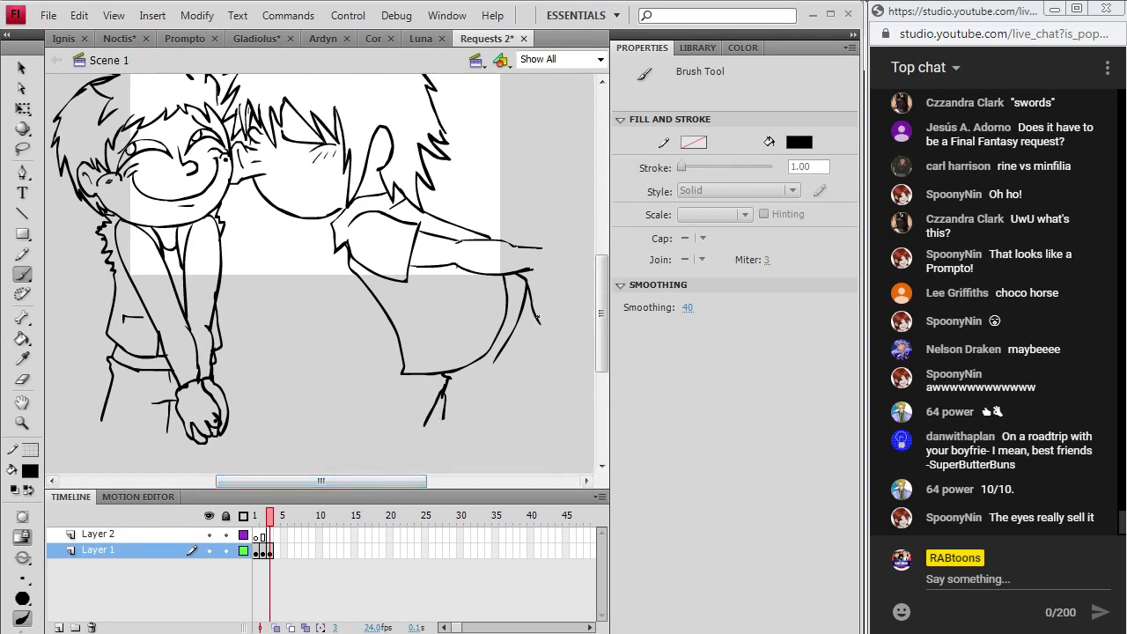
pyautogui.moveTo(553, 402); pyautogui.dragTo(546, 416)
pyautogui.moveTo(502, 372); pyautogui.dragTo(539, 349)
pyautogui.moveTo(451, 377); pyautogui.dragTo(472, 370)
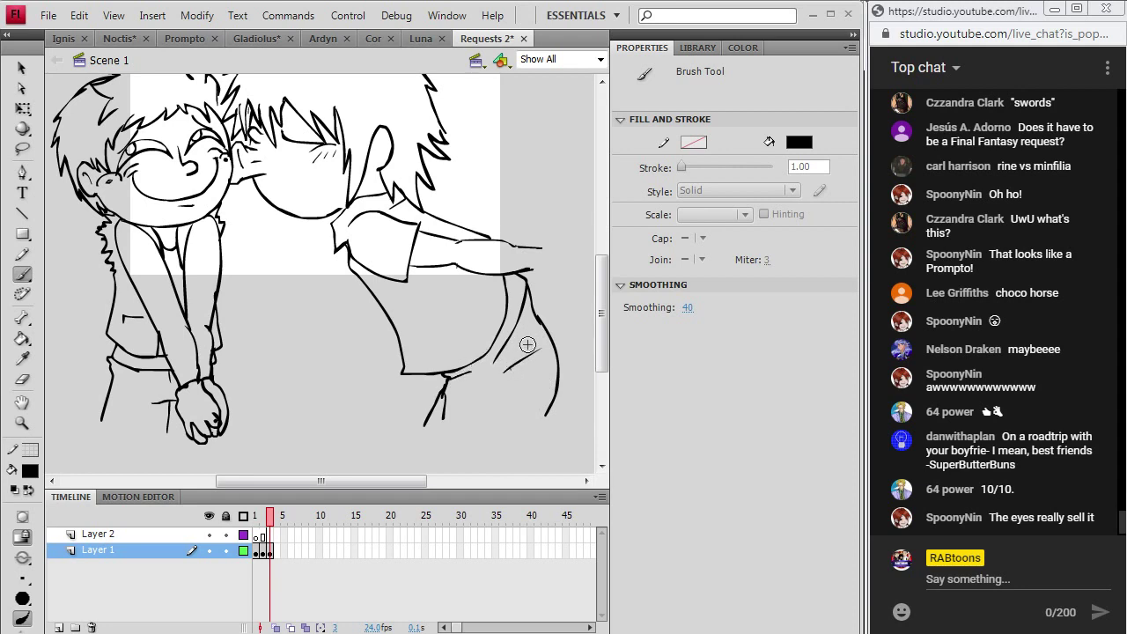
# - Extend the kissing character's forearms behind his back and draw his two hands clasped together at the wrists
pyautogui.moveTo(528, 270)
pyautogui.mouseDown()
pyautogui.moveTo(557, 267)
pyautogui.moveTo(552, 248)
pyautogui.mouseUp()
pyautogui.moveTo(416, 192); pyautogui.dragTo(451, 204)
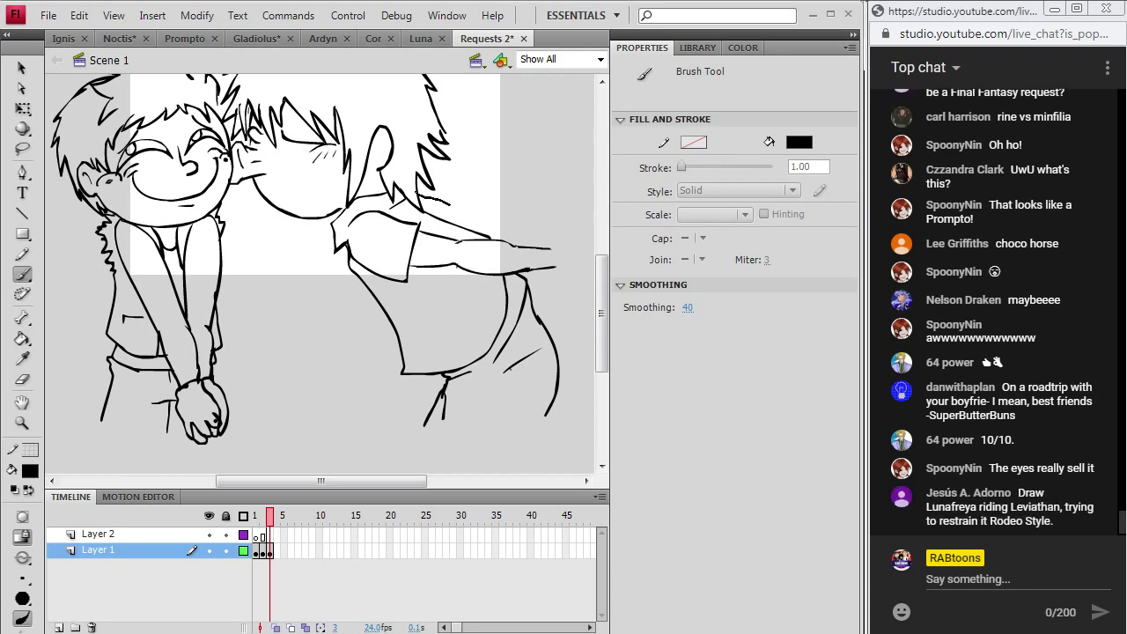
pyautogui.hotkey('ctrl', 'z')
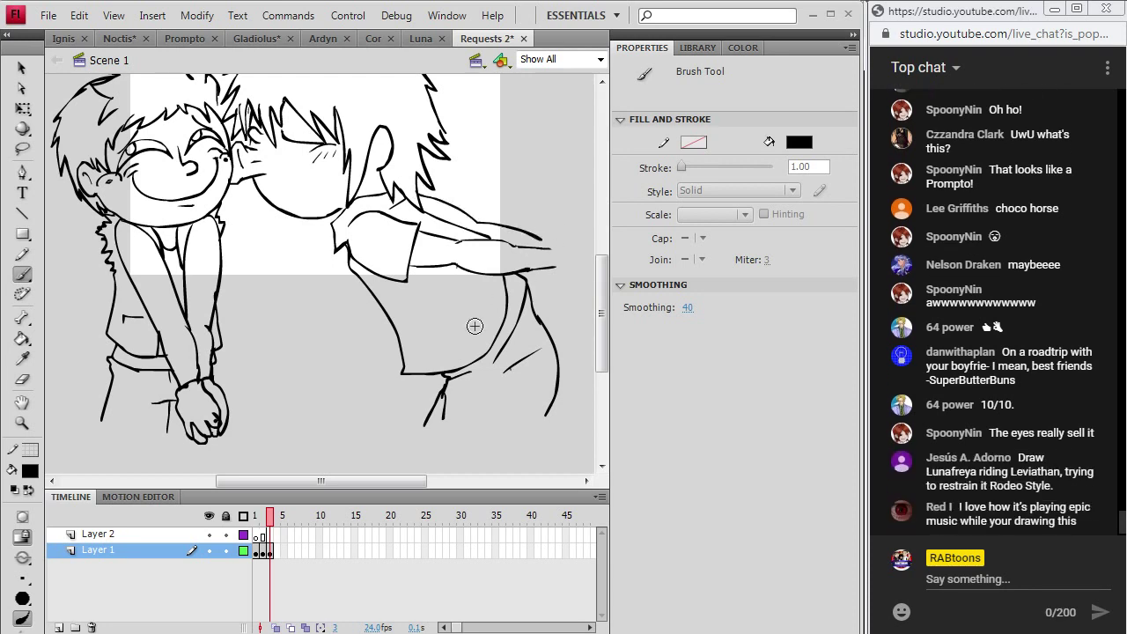
pyautogui.moveTo(342, 481); pyautogui.dragTo(358, 481)
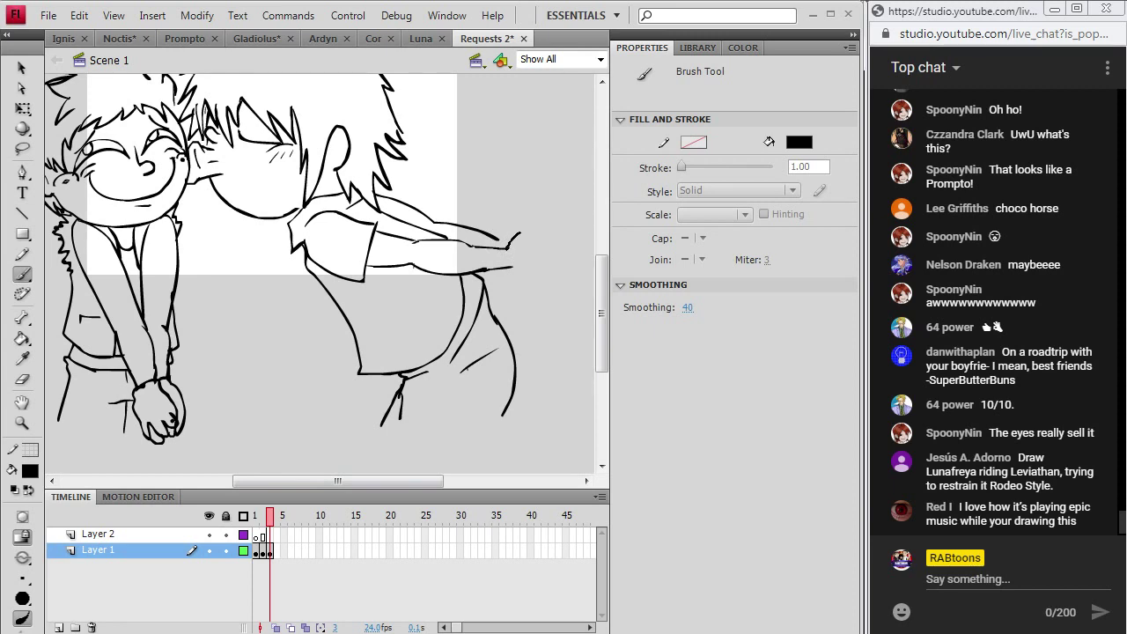
pyautogui.moveTo(554, 240)
pyautogui.mouseDown()
pyautogui.moveTo(502, 237)
pyautogui.moveTo(548, 227)
pyautogui.moveTo(547, 249)
pyautogui.moveTo(565, 247)
pyautogui.mouseUp()
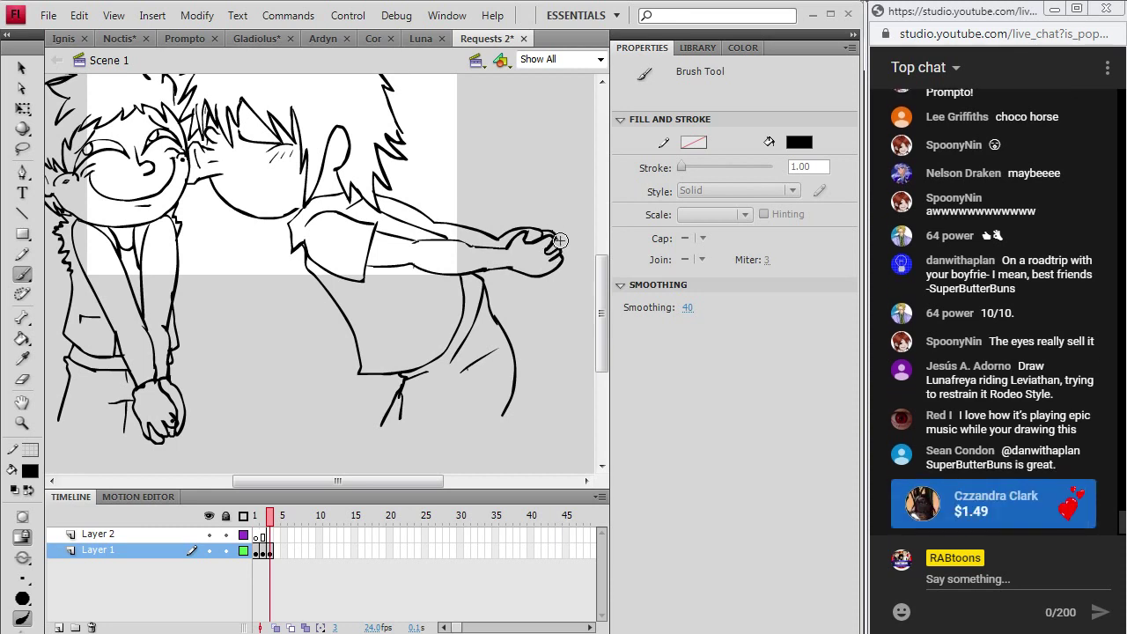
# - Draw a small angular mark on the kissing character's shirt and add inner hair strands to his crown and around the ear
pyautogui.moveTo(369, 487); pyautogui.dragTo(342, 487)
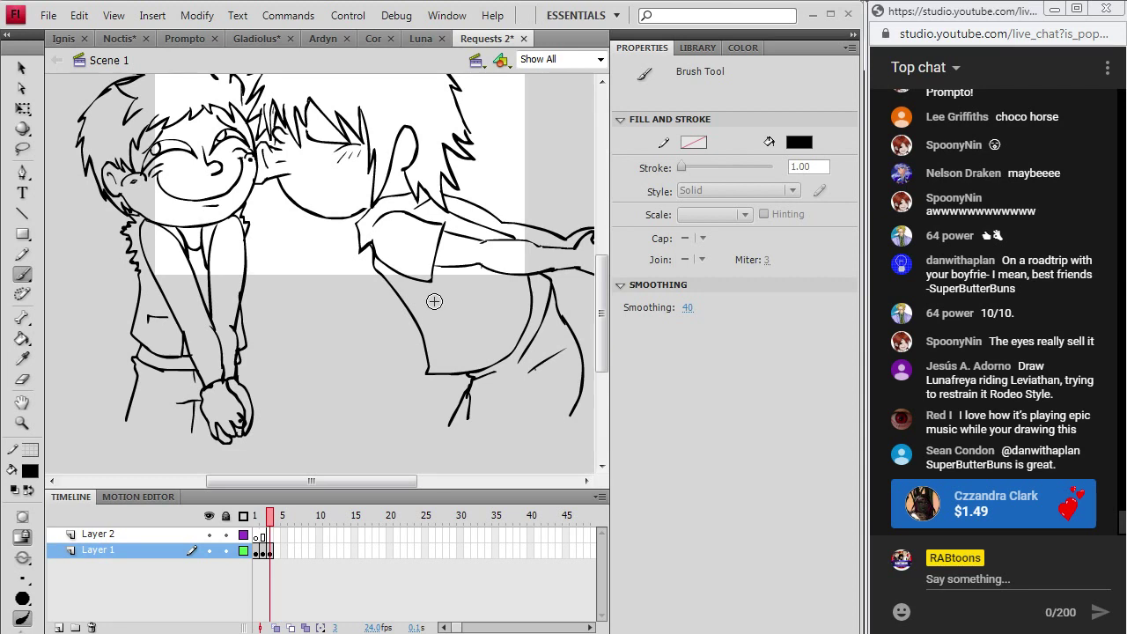
pyautogui.moveTo(473, 324)
pyautogui.mouseDown()
pyautogui.moveTo(436, 322)
pyautogui.moveTo(464, 325)
pyautogui.moveTo(441, 334)
pyautogui.moveTo(473, 334)
pyautogui.mouseUp()
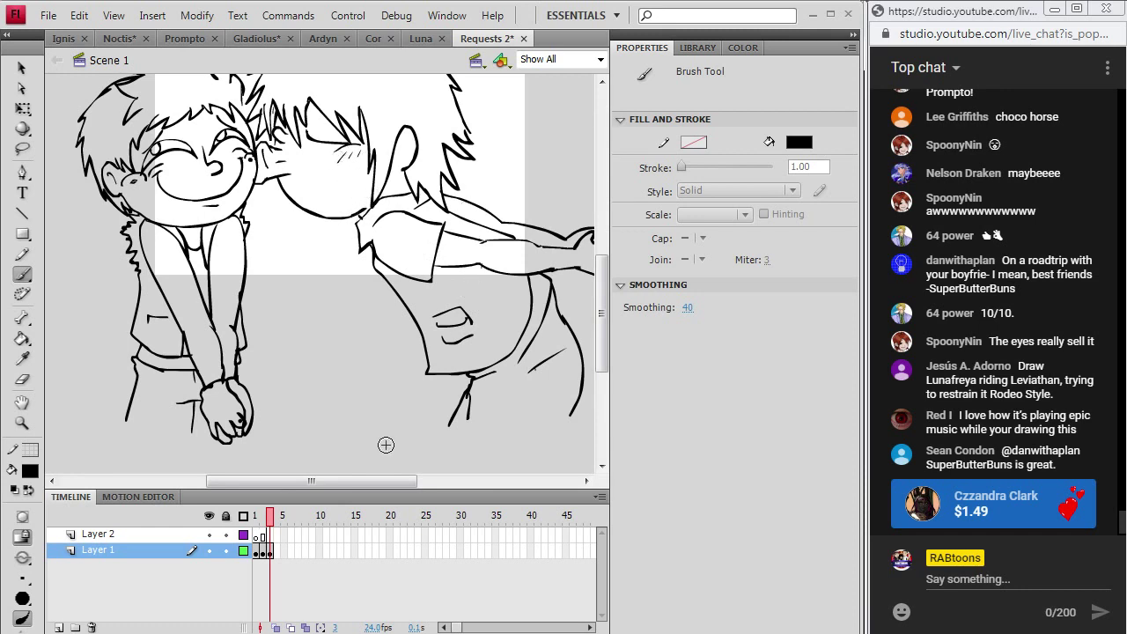
pyautogui.scroll(2, 386, 444)
pyautogui.hscroll(-2, 385, 445)
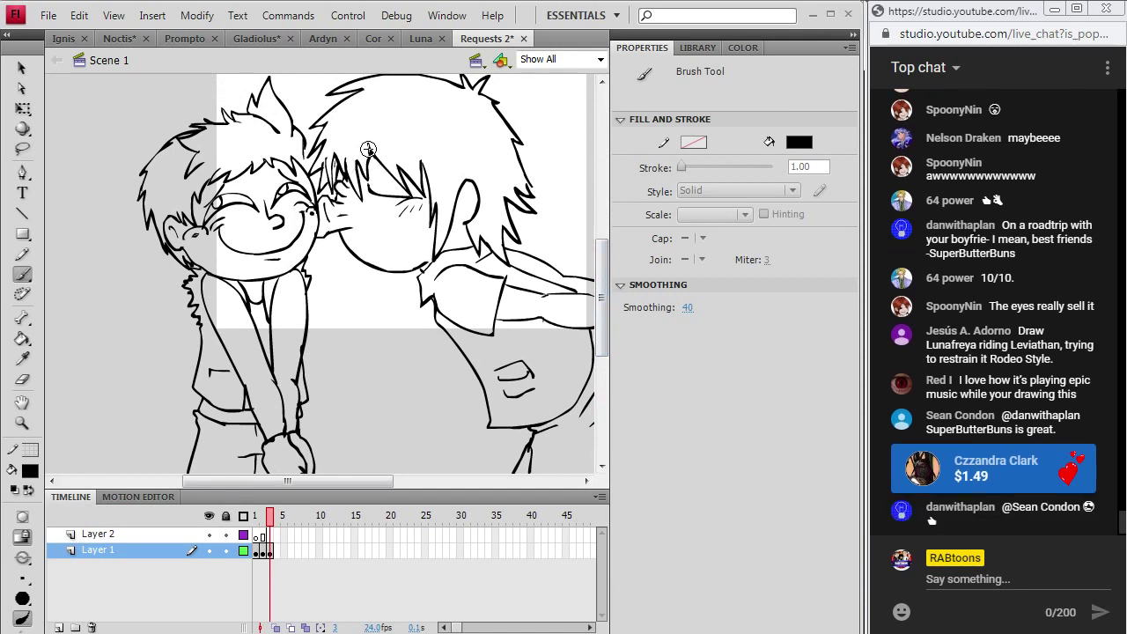
pyautogui.moveTo(381, 121); pyautogui.dragTo(393, 148)
pyautogui.moveTo(398, 138); pyautogui.dragTo(398, 113)
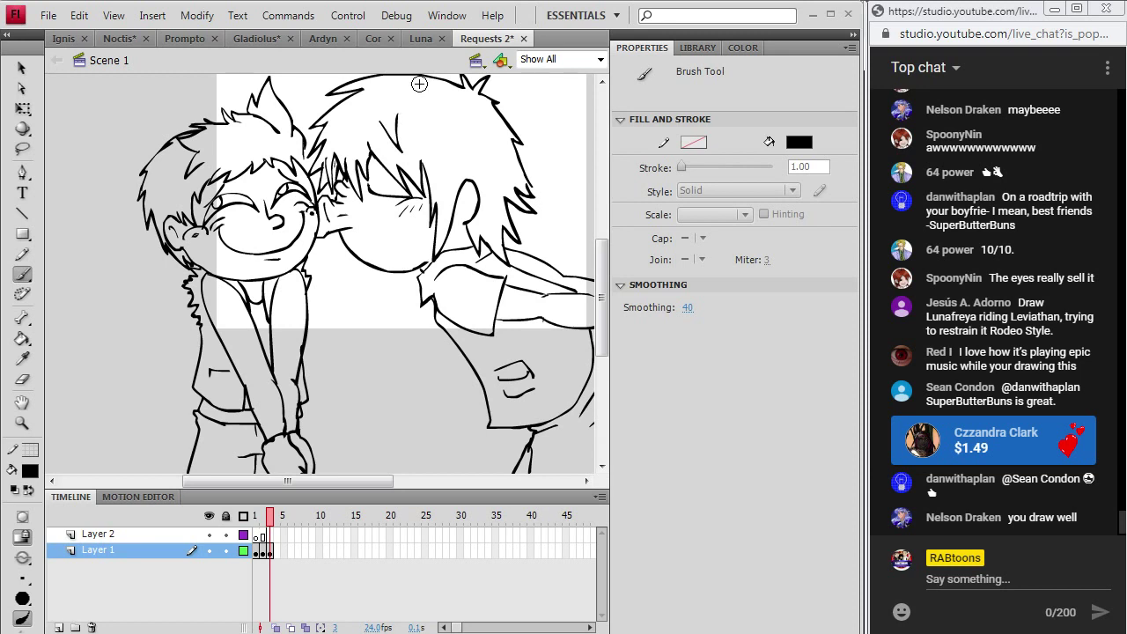
pyautogui.moveTo(441, 176)
pyautogui.mouseDown()
pyautogui.moveTo(482, 186)
pyautogui.moveTo(480, 169)
pyautogui.mouseUp()
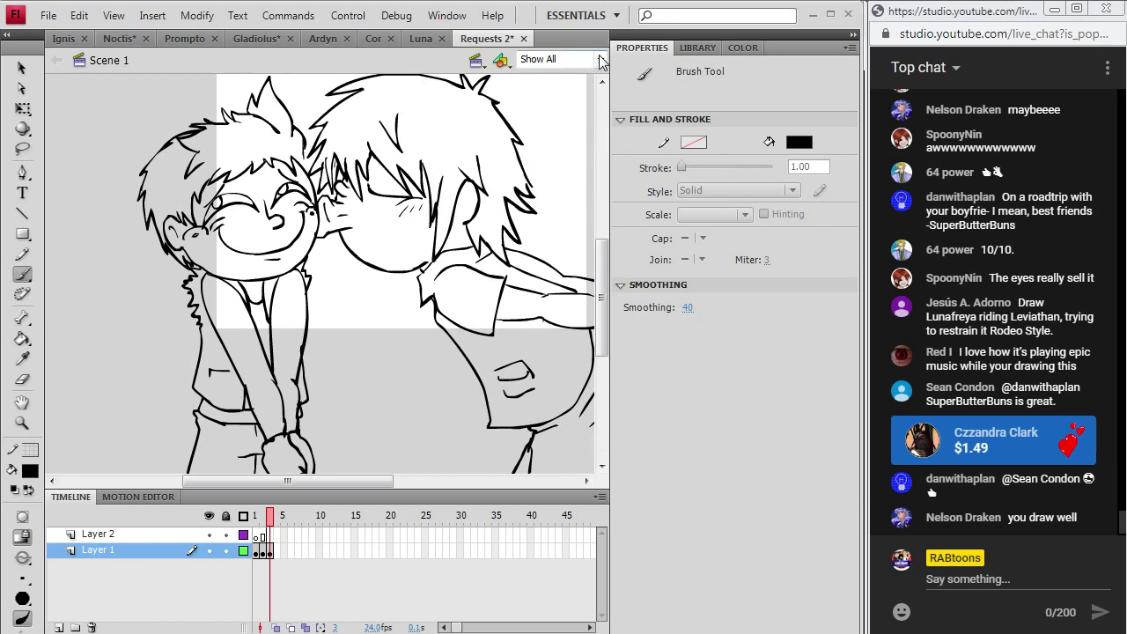
# - Fit the whole drawing in view with Show All and save the Requests 2 document
pyautogui.click(562, 59)
pyautogui.click(563, 97)
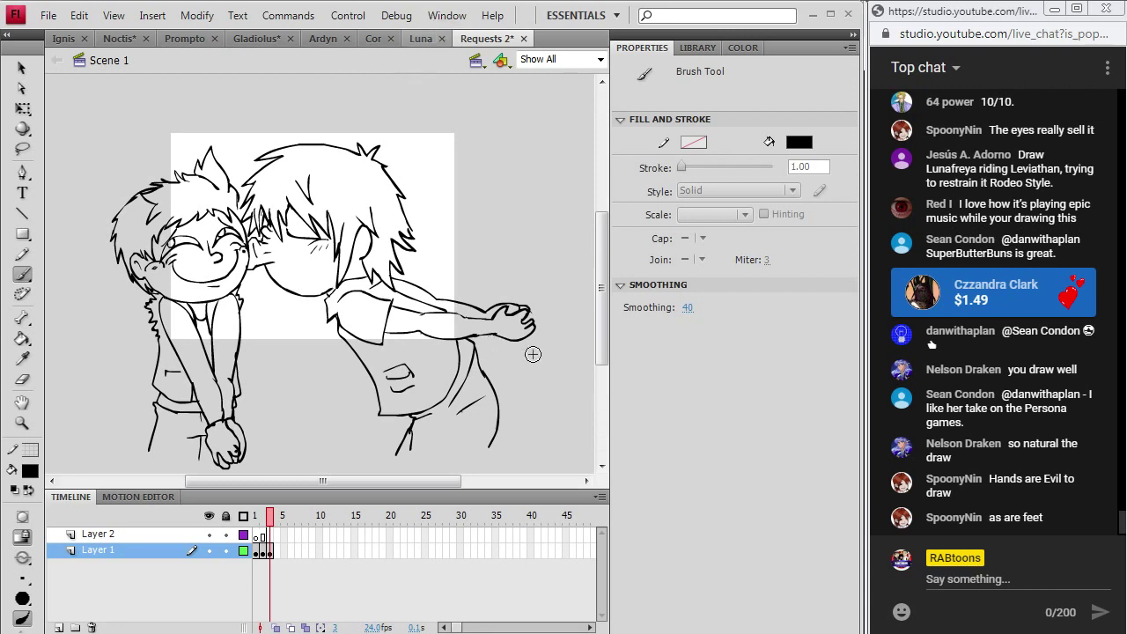
pyautogui.moveTo(461, 480); pyautogui.dragTo(435, 480)
pyautogui.click(48, 15)
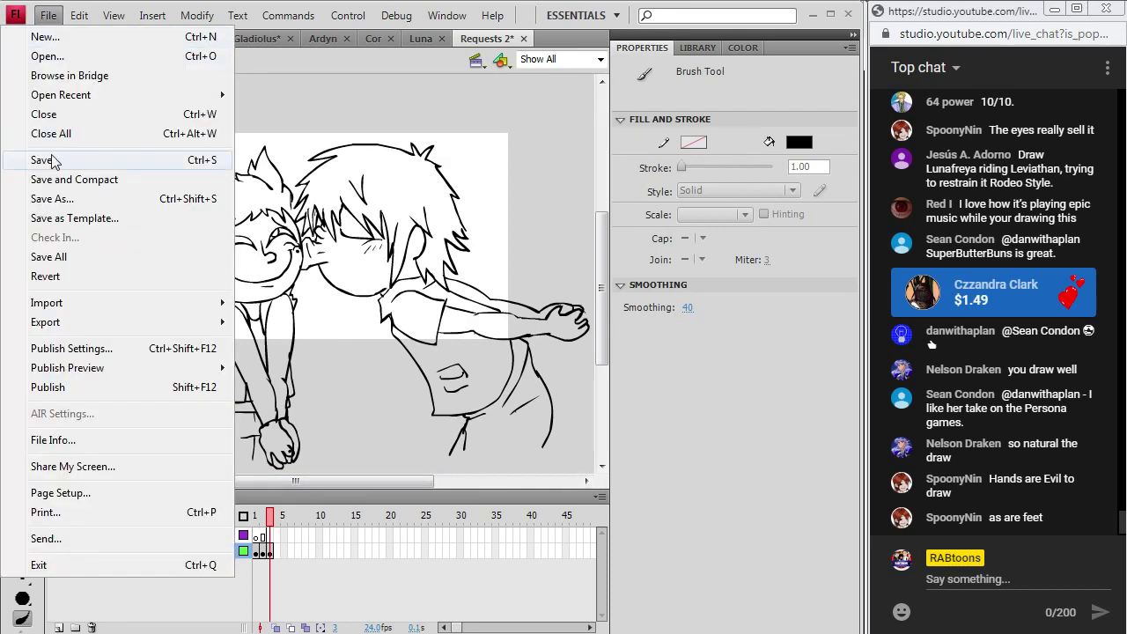
pyautogui.click(53, 154)
# - Insert a keyframe at frame 4 of Layer 1 and delete the copied artwork from it
pyautogui.rightClick(267, 551)
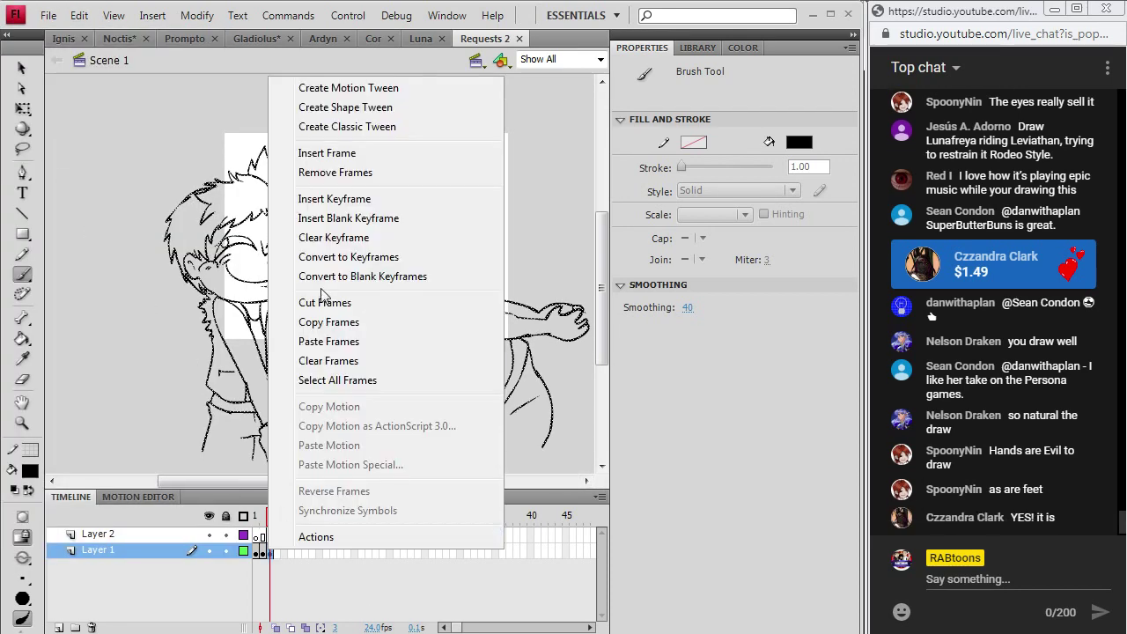
pyautogui.click(350, 155)
pyautogui.rightClick(277, 552)
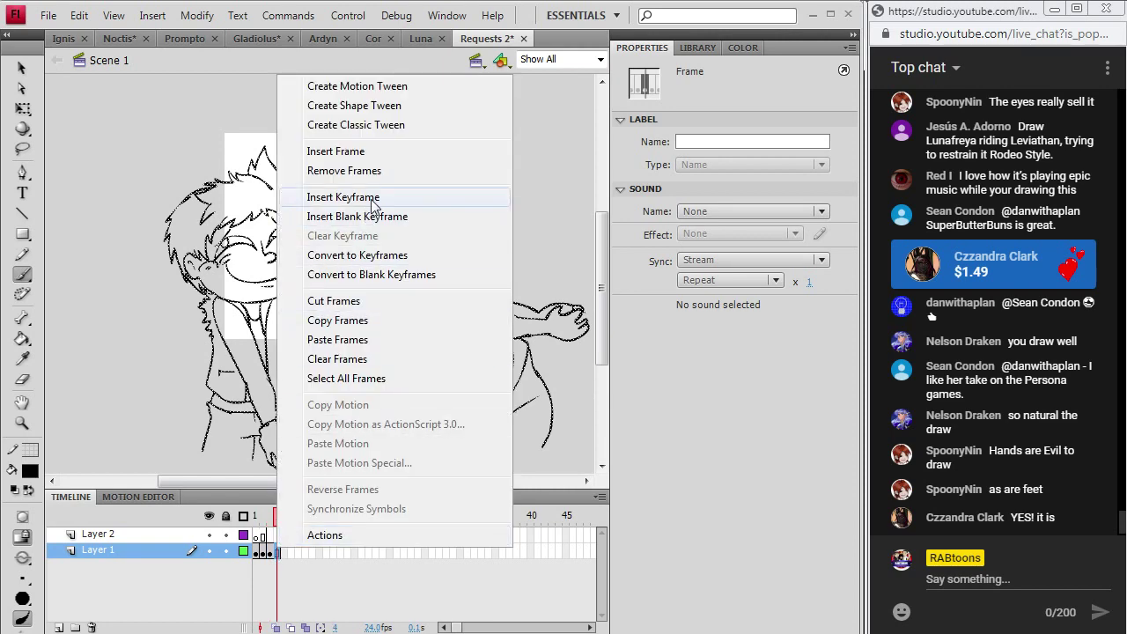
pyautogui.click(372, 202)
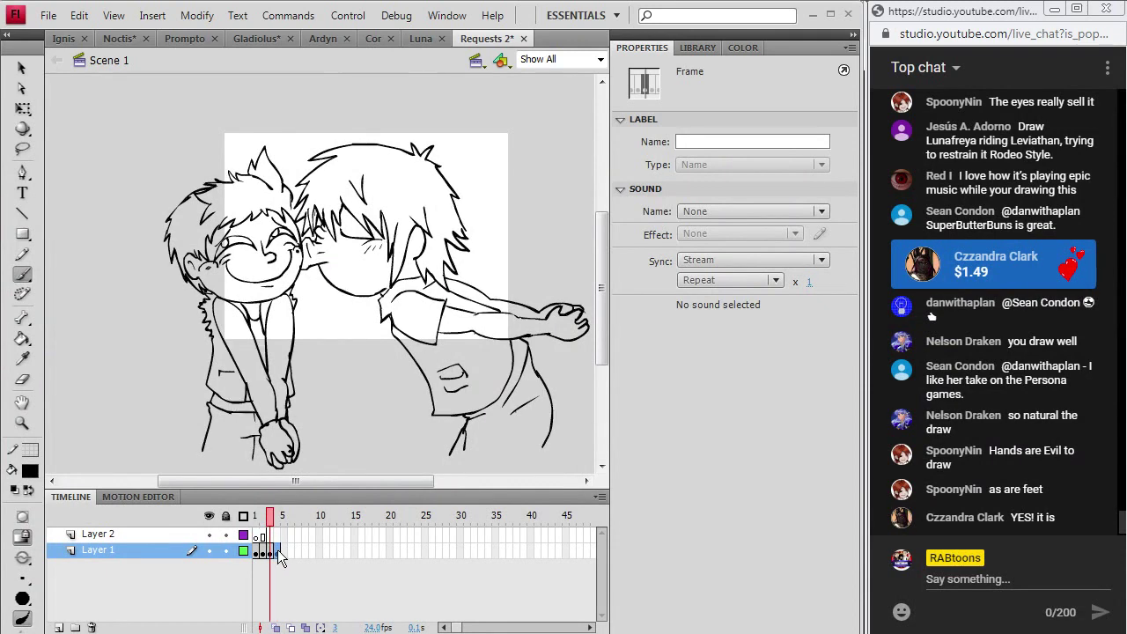
pyautogui.click(277, 552)
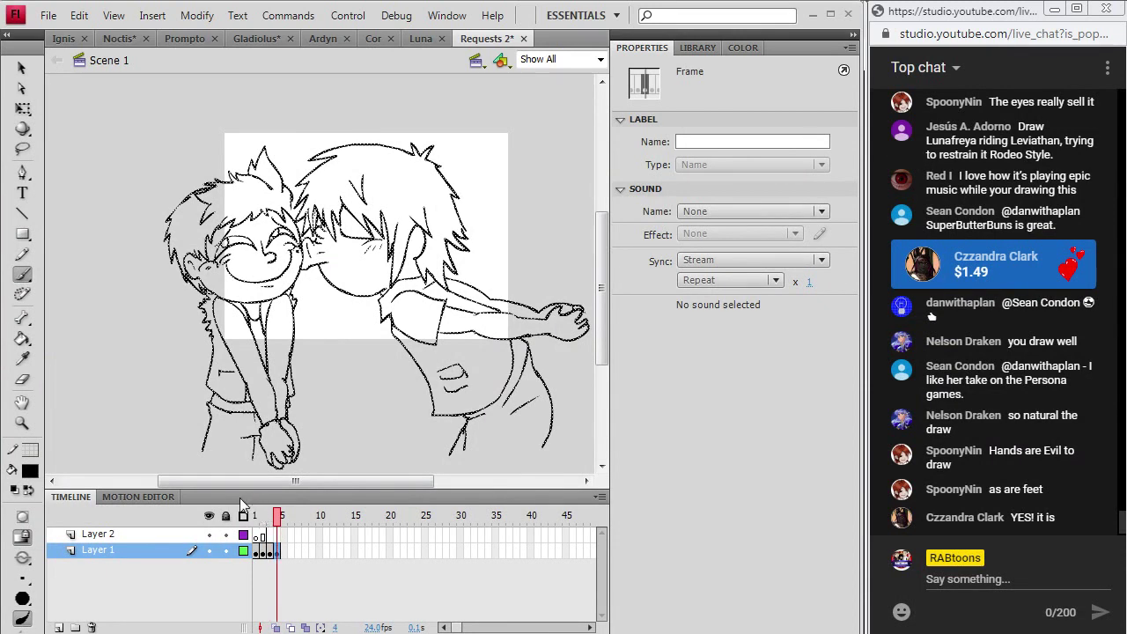
pyautogui.press('Delete')
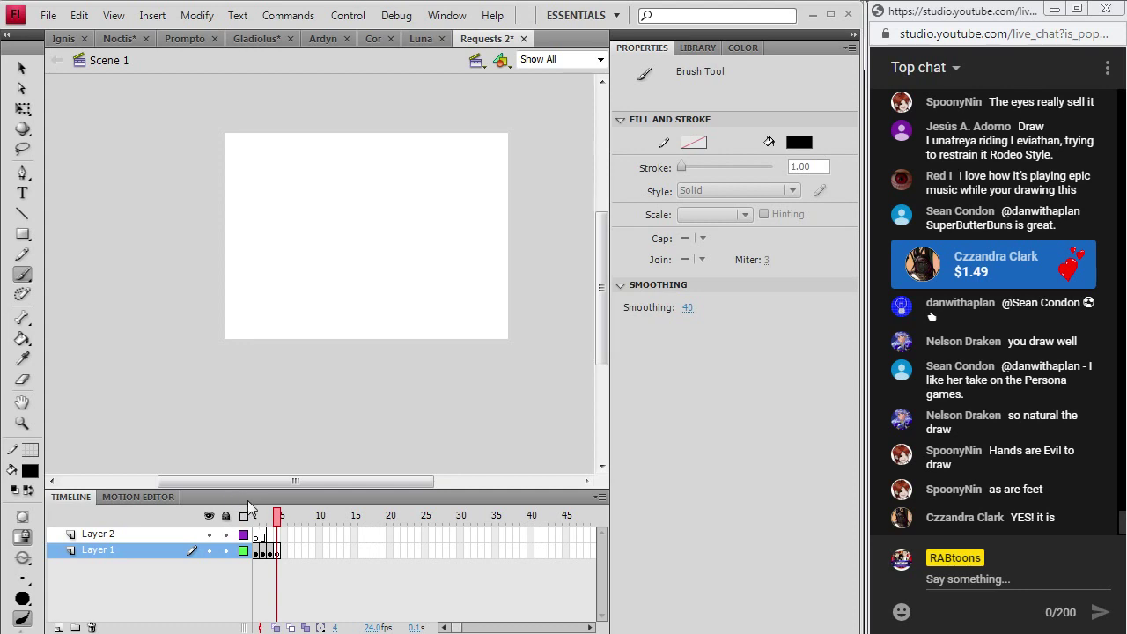
# - Look back through the viewers' live chat messages for the next drawing request
pyautogui.click(22, 68)
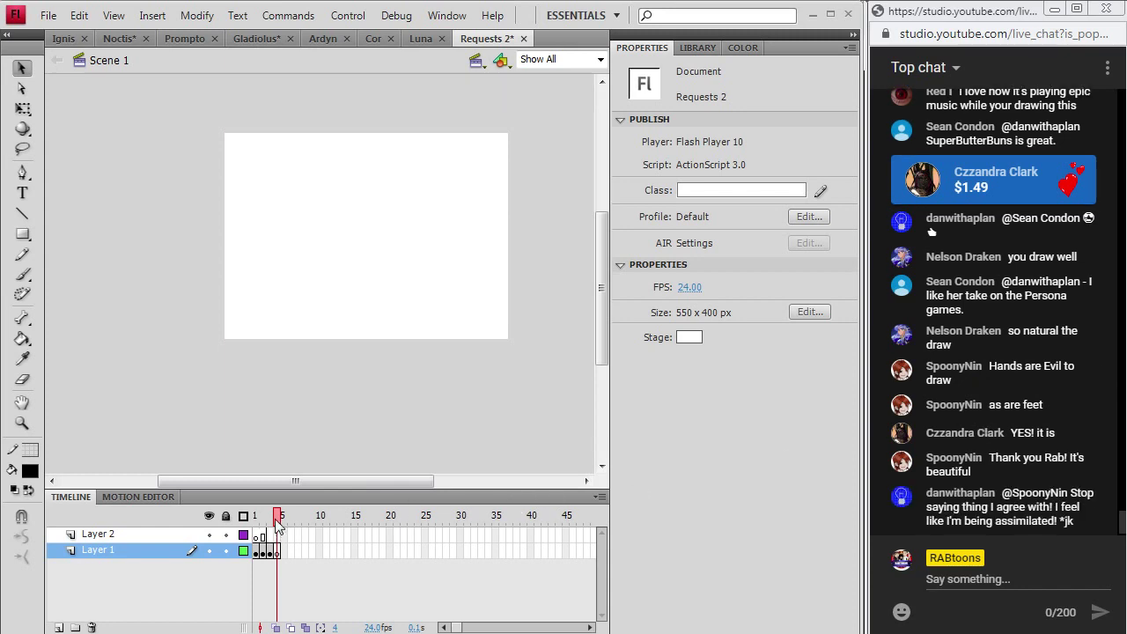
pyautogui.moveTo(271, 520)
pyautogui.mouseDown()
pyautogui.moveTo(258, 535)
pyautogui.moveTo(278, 529)
pyautogui.mouseUp()
pyautogui.scroll(5, 995, 504)
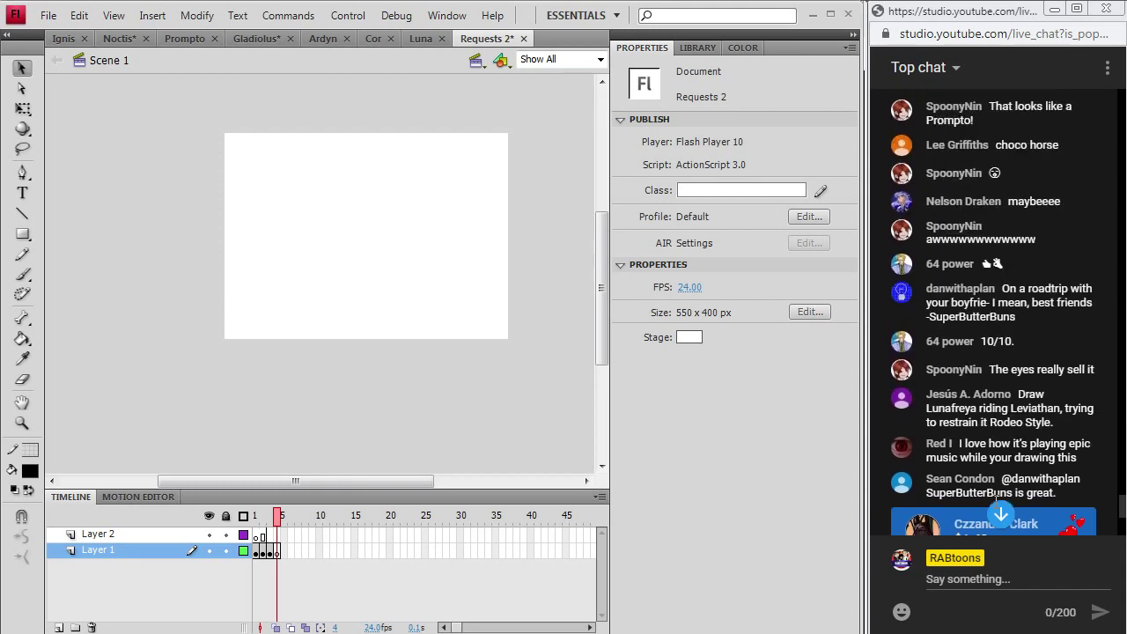
pyautogui.scroll(1, 1017, 457)
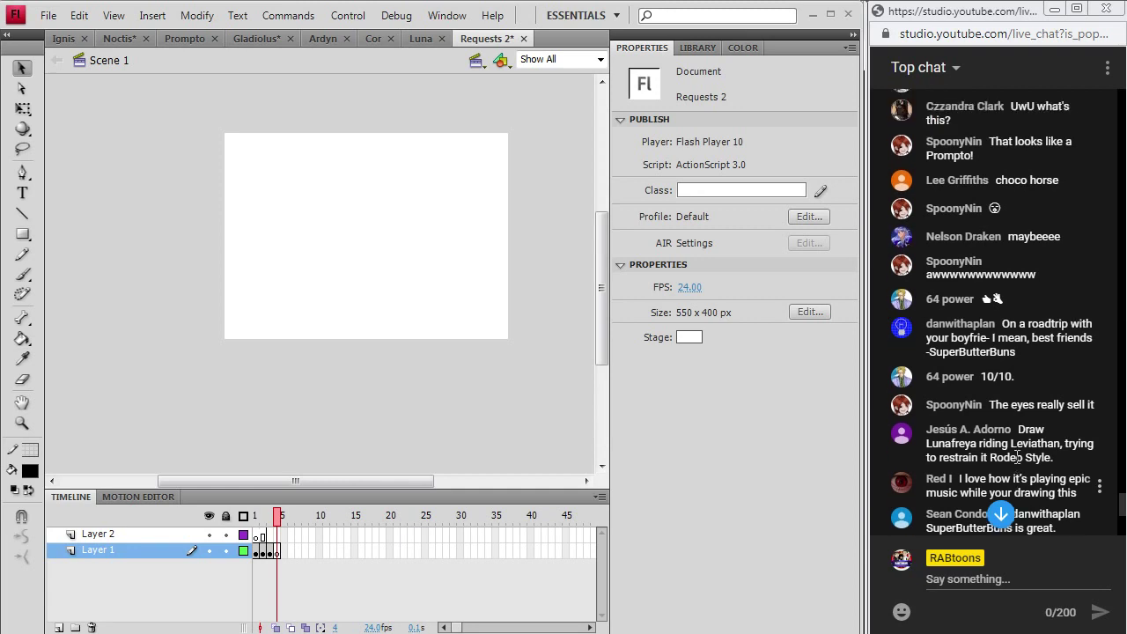
pyautogui.scroll(2, 1017, 457)
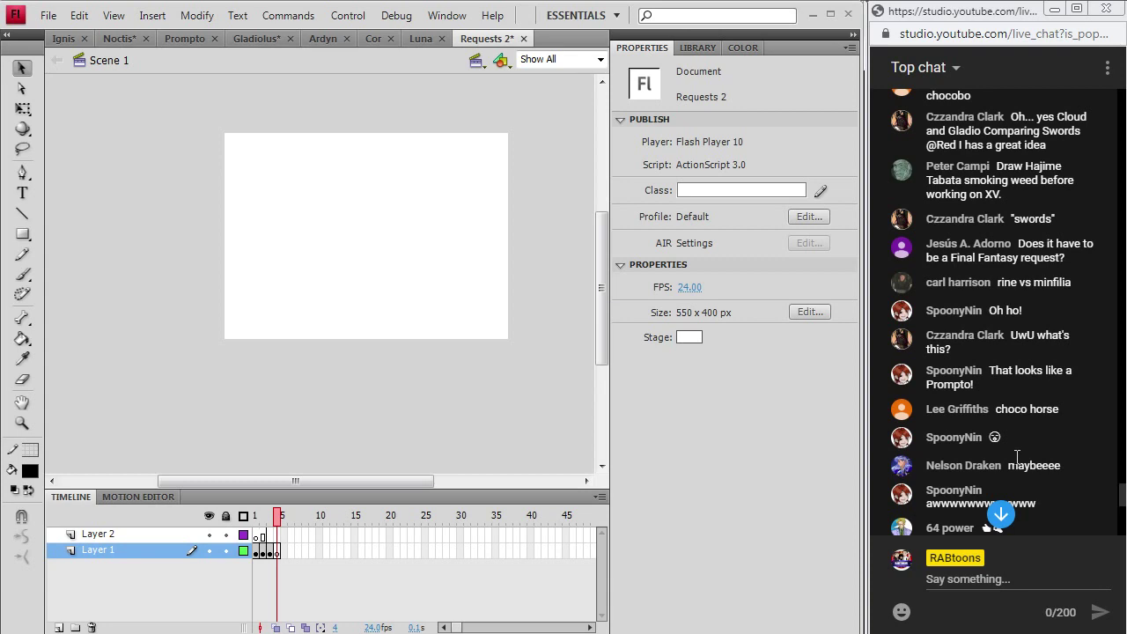
pyautogui.scroll(3, 1018, 458)
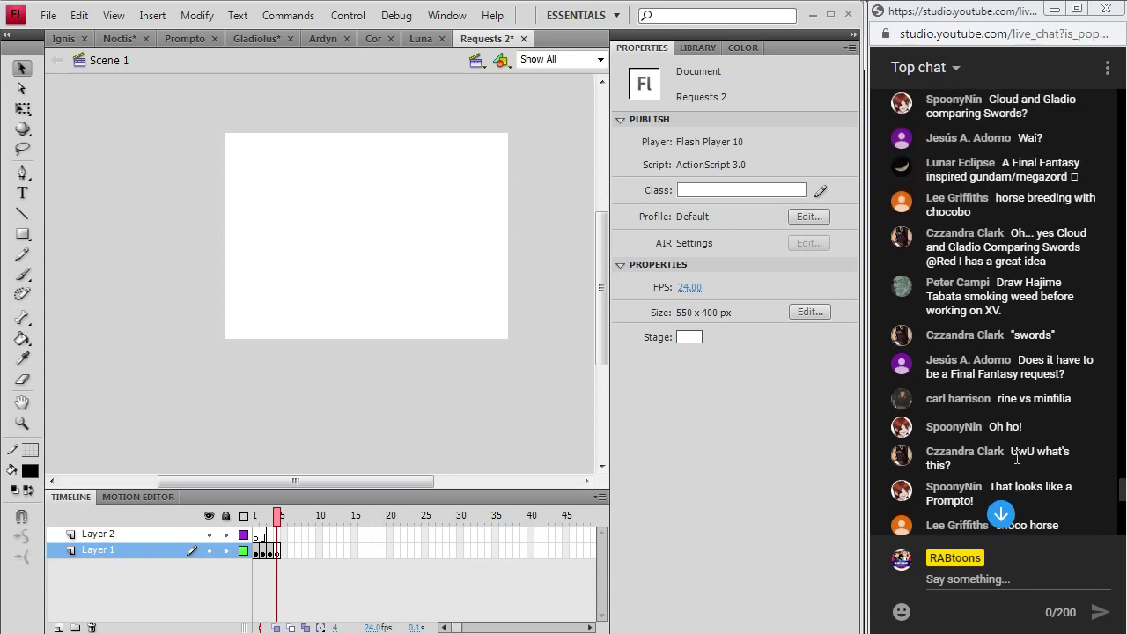
pyautogui.scroll(-5, 1017, 458)
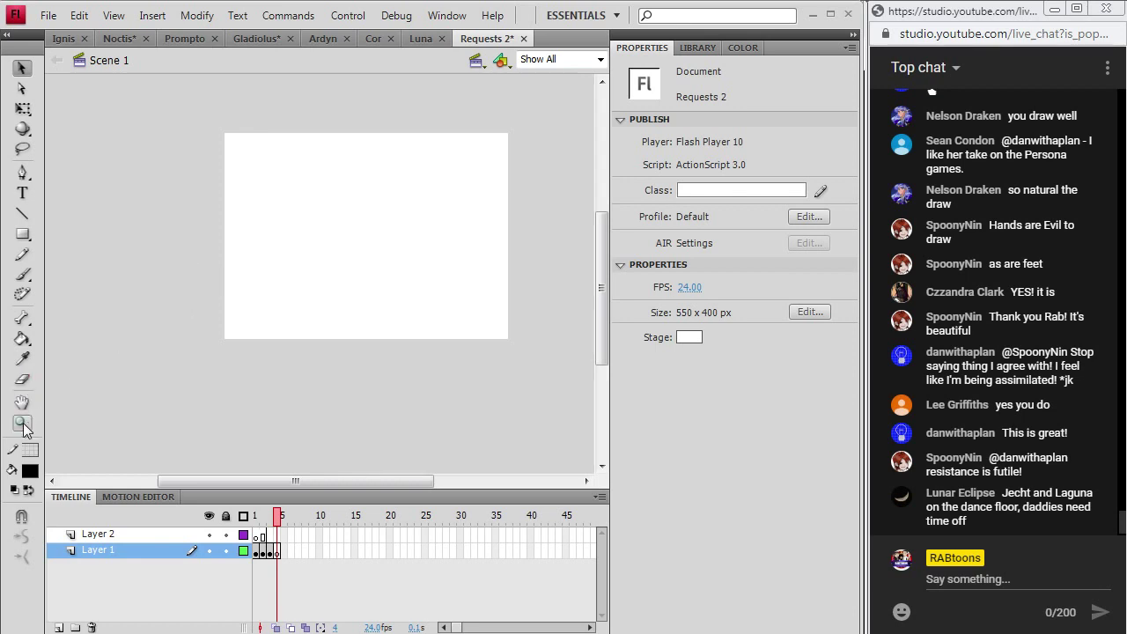
# - Draw the lips, nose, eye and brow of a face with the black Brush at the stage's left edge on frame 4
pyautogui.click(22, 424)
pyautogui.click(34, 473)
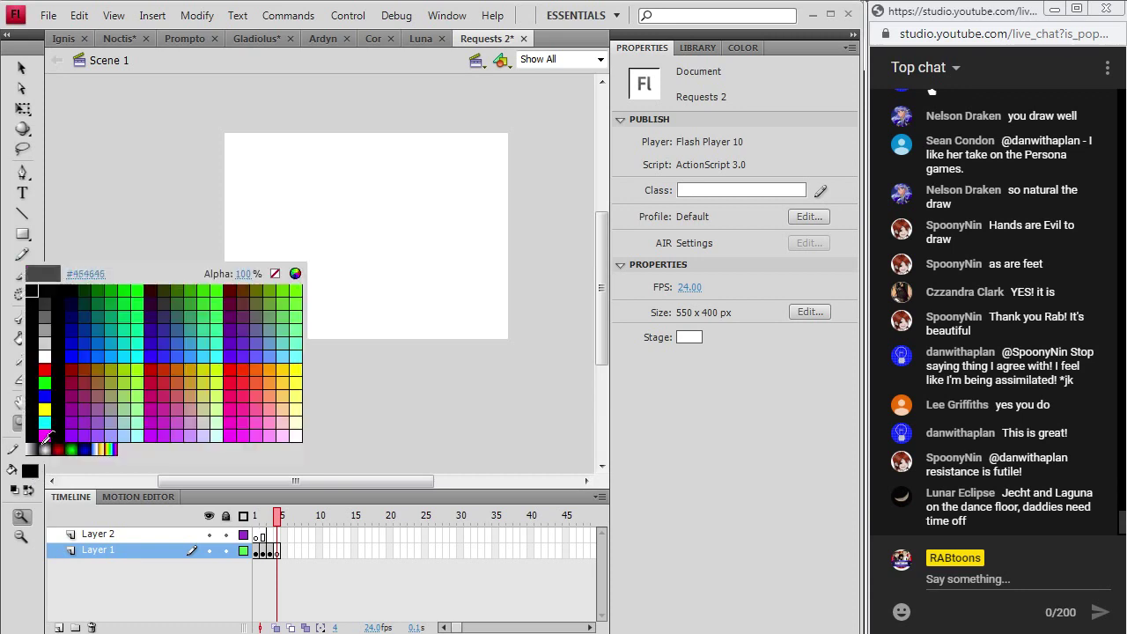
pyautogui.click(33, 298)
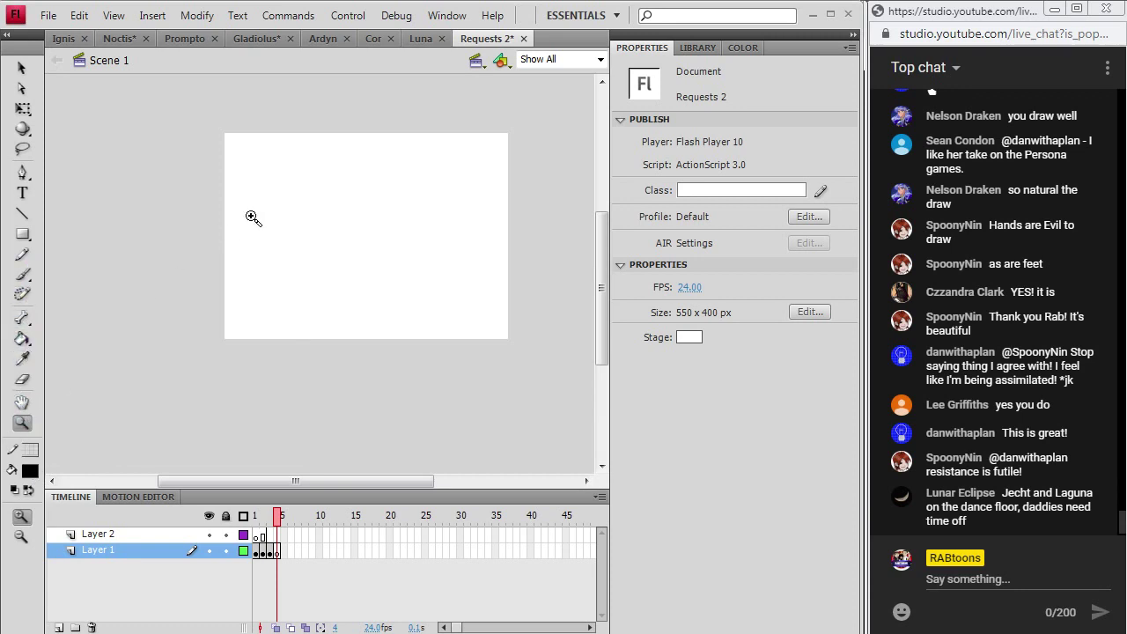
pyautogui.click(251, 217)
pyautogui.click(23, 278)
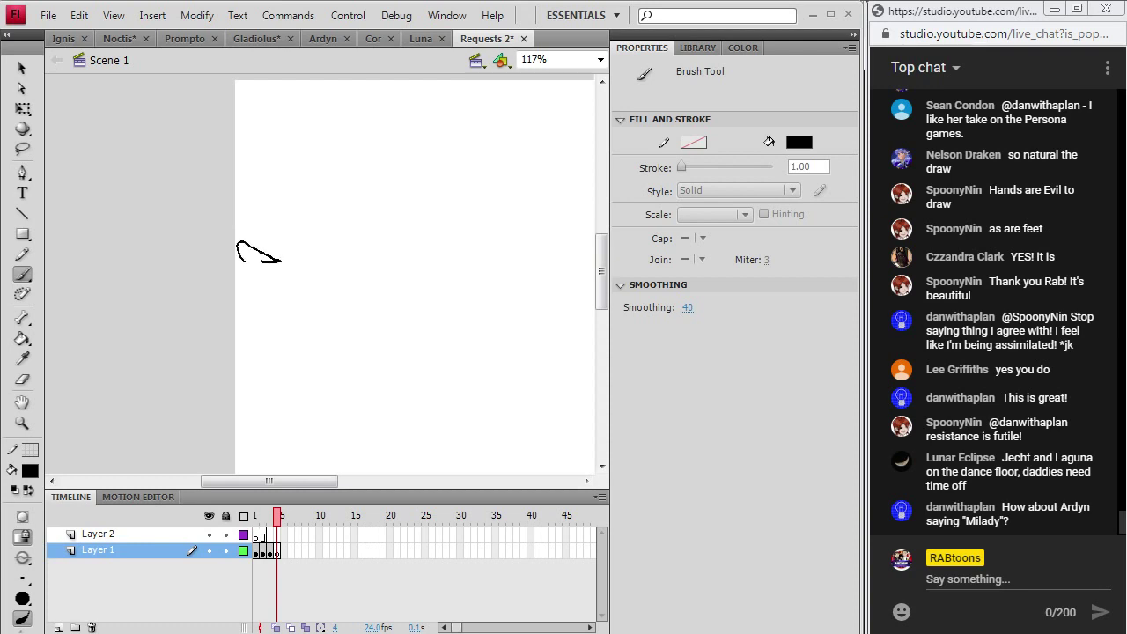
pyautogui.moveTo(239, 269); pyautogui.dragTo(241, 271)
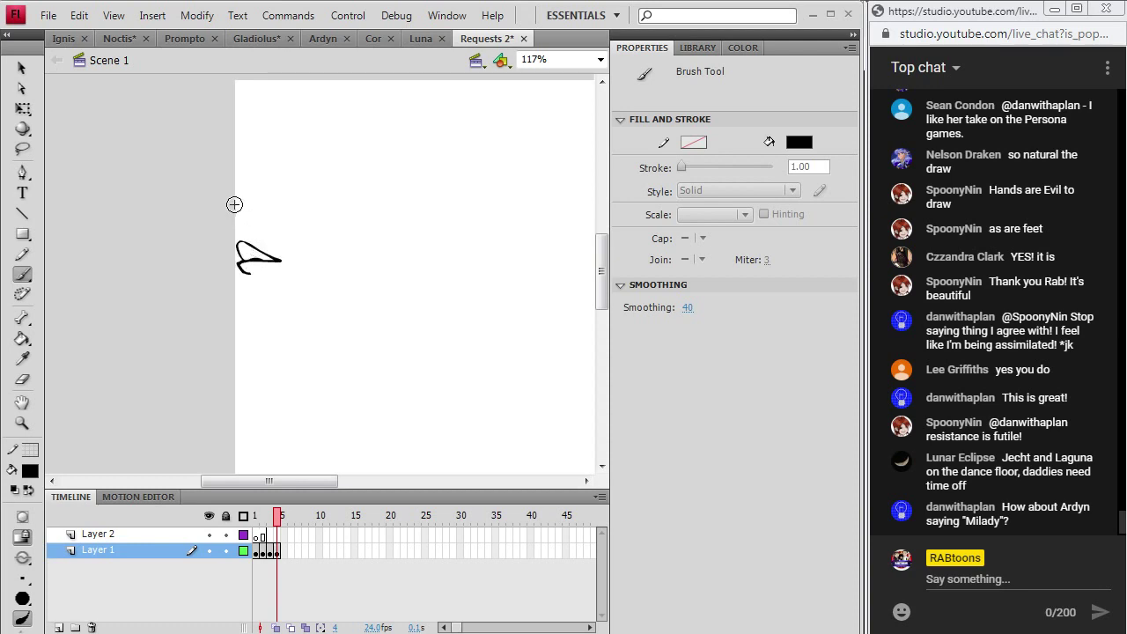
pyautogui.moveTo(236, 211); pyautogui.dragTo(237, 228)
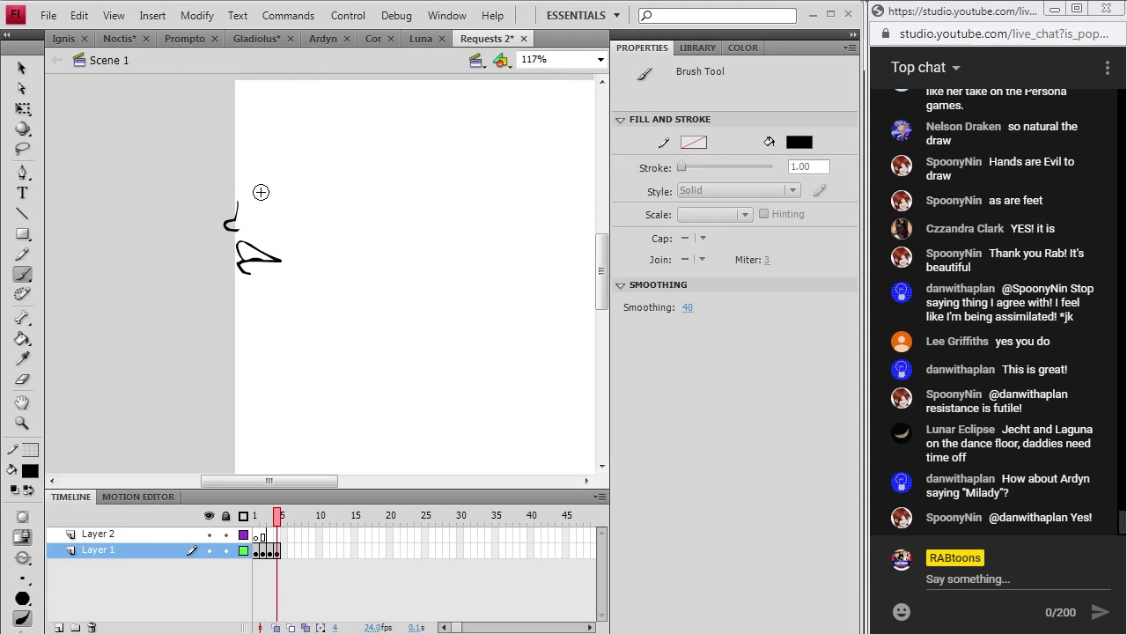
pyautogui.moveTo(295, 202); pyautogui.dragTo(297, 185)
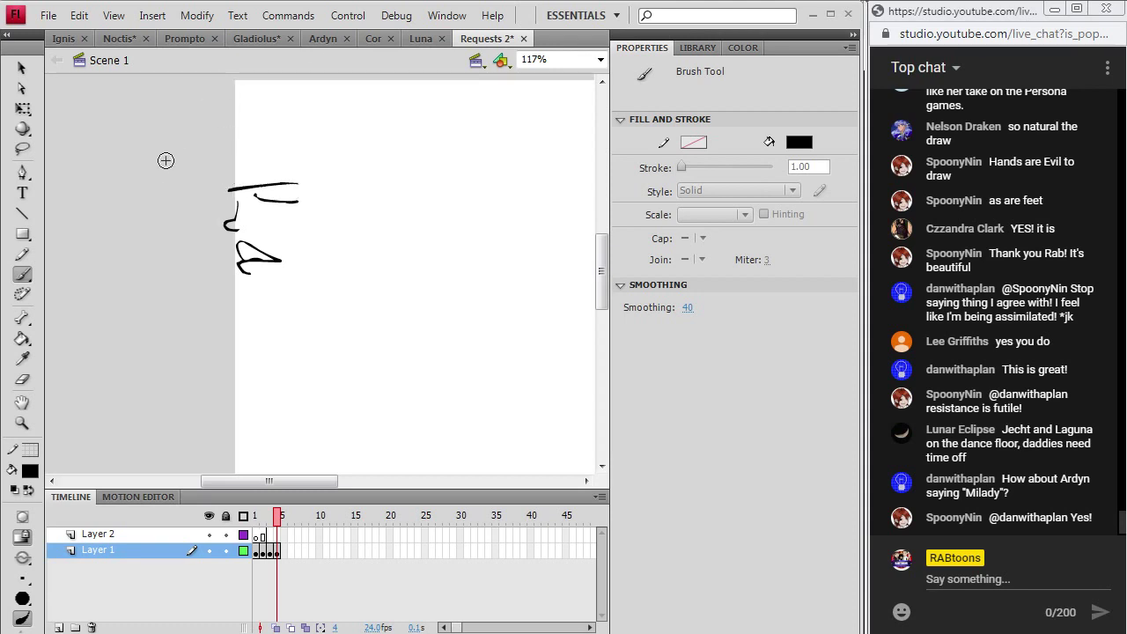
pyautogui.moveTo(165, 226); pyautogui.dragTo(181, 256)
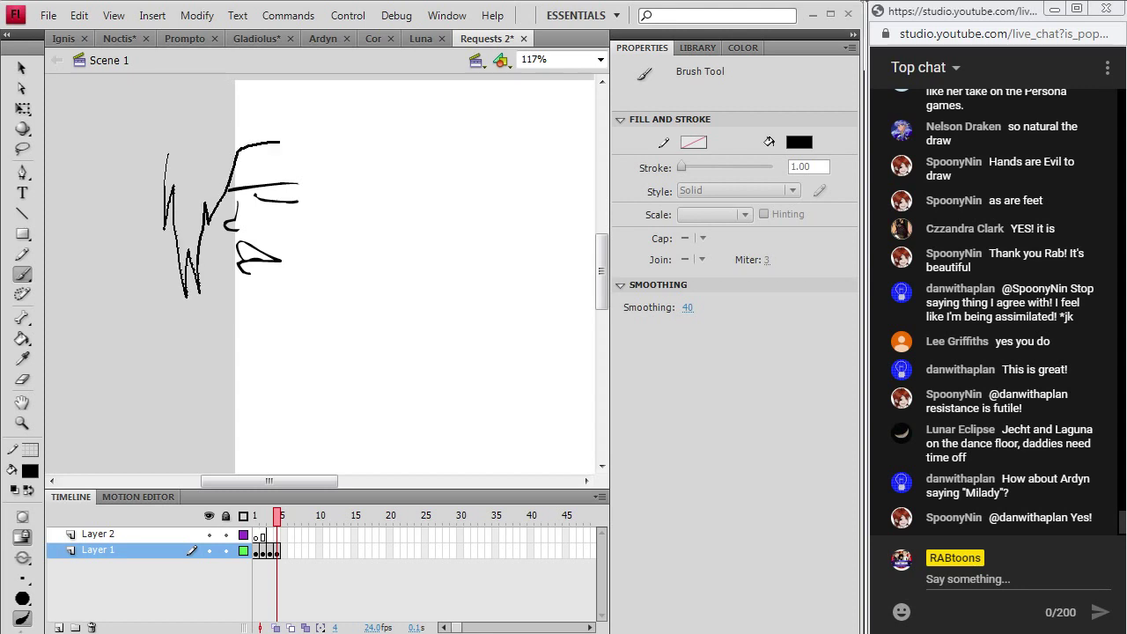
pyautogui.moveTo(201, 292); pyautogui.dragTo(200, 290)
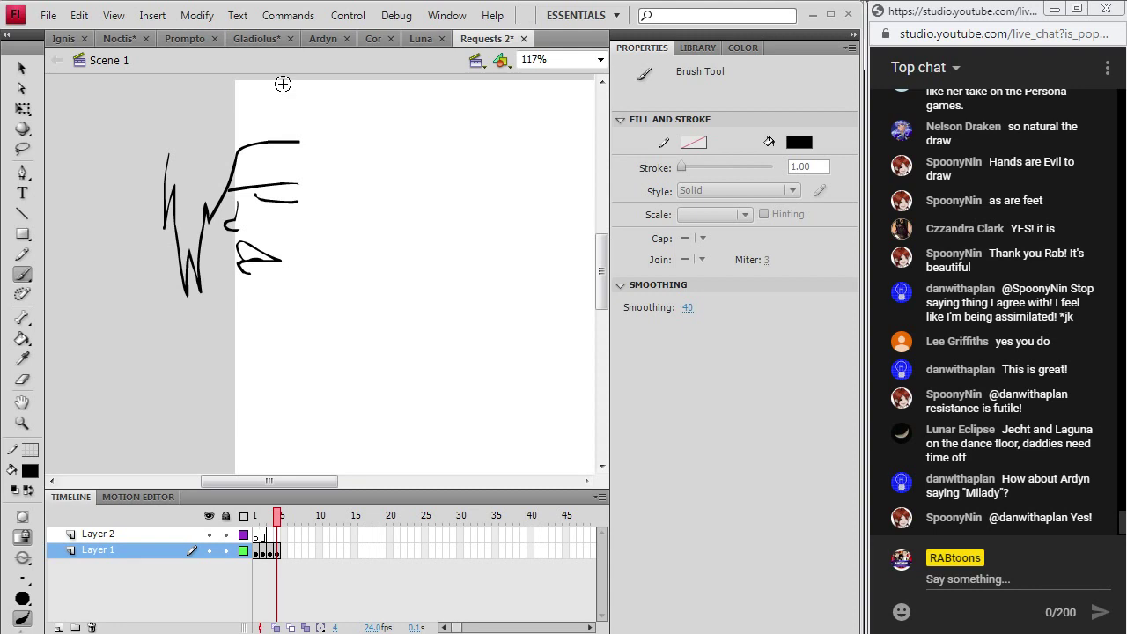
pyautogui.hotkey('ctrl', 'z')
# - Open the jecht document from the FFX folder as a character reference
pyautogui.click(48, 15)
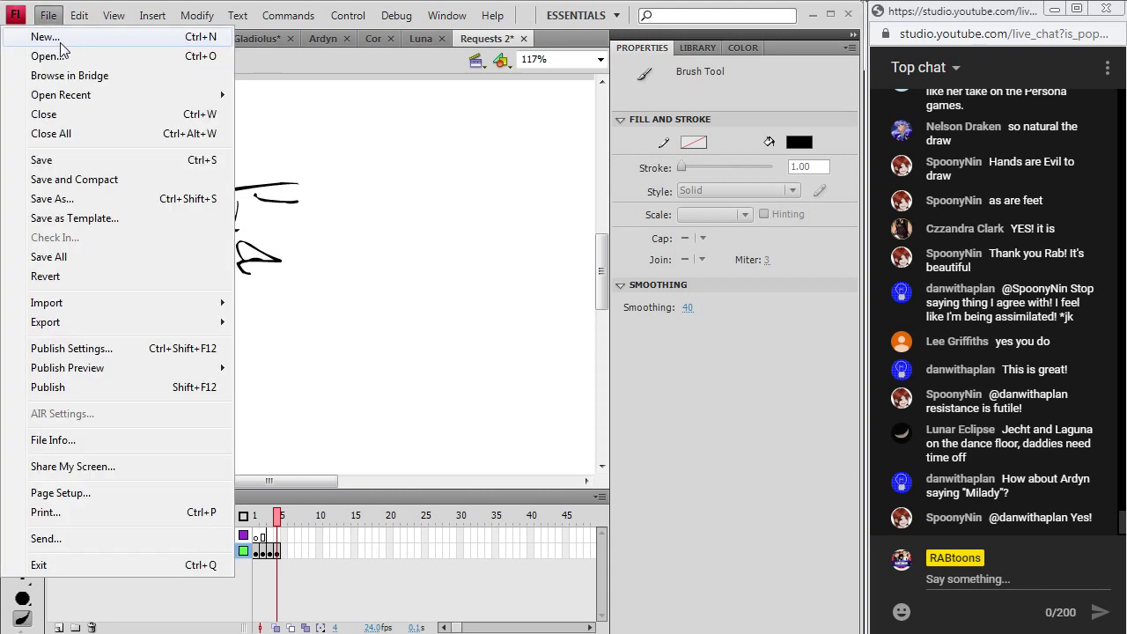
pyautogui.click(338, 164)
pyautogui.hotkey('ctrl', 'o')
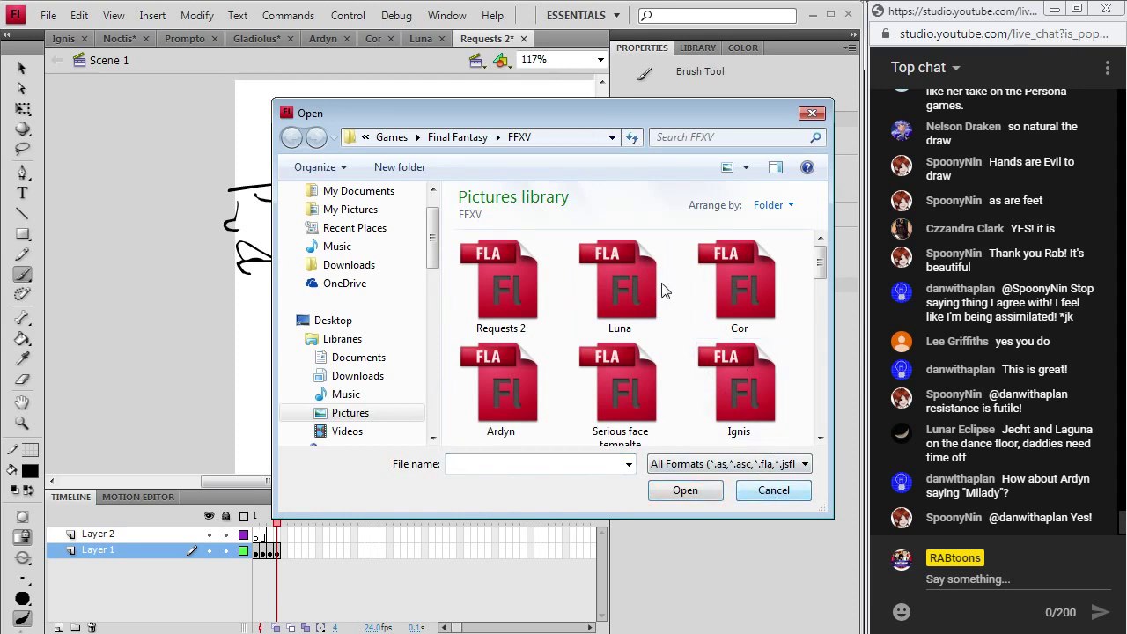
pyautogui.click(453, 138)
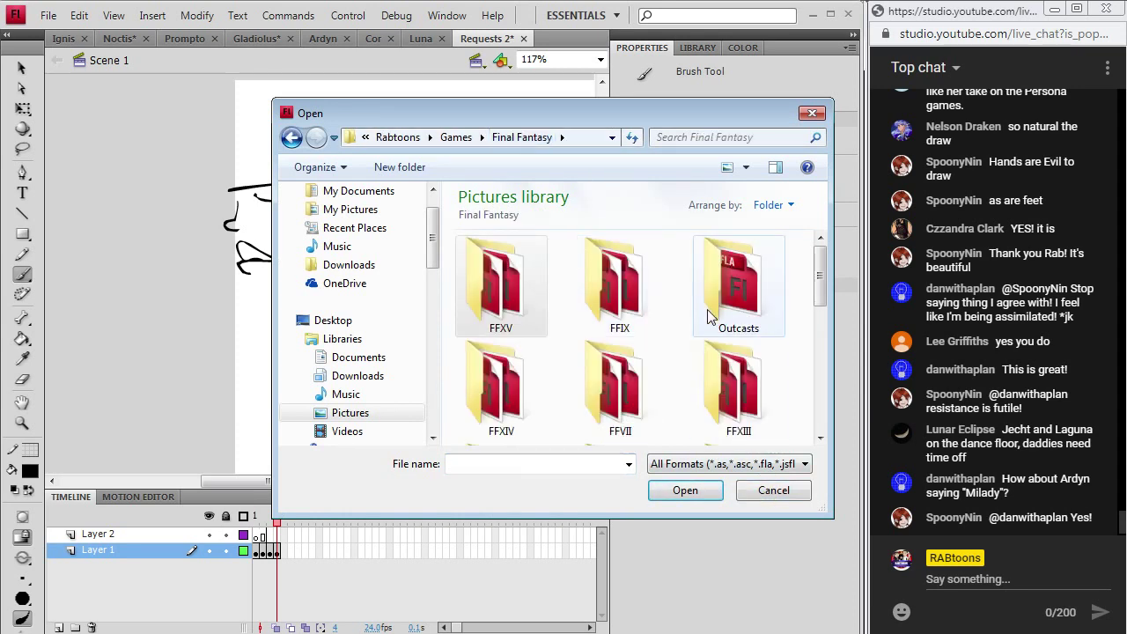
pyautogui.moveTo(820, 289); pyautogui.dragTo(802, 421)
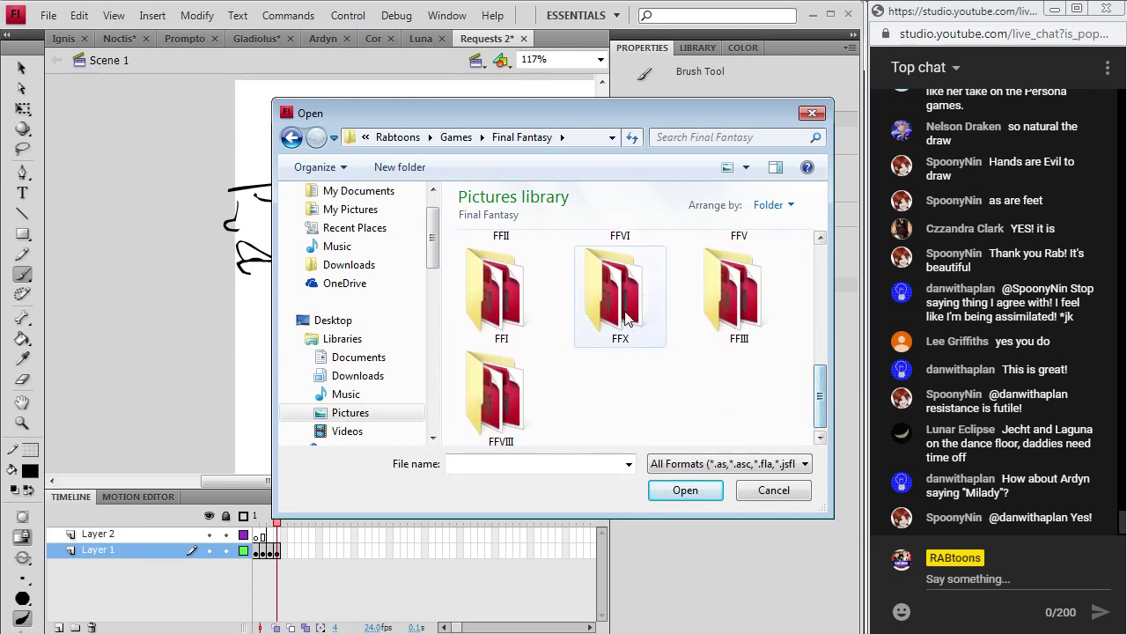
pyautogui.doubleClick(630, 318)
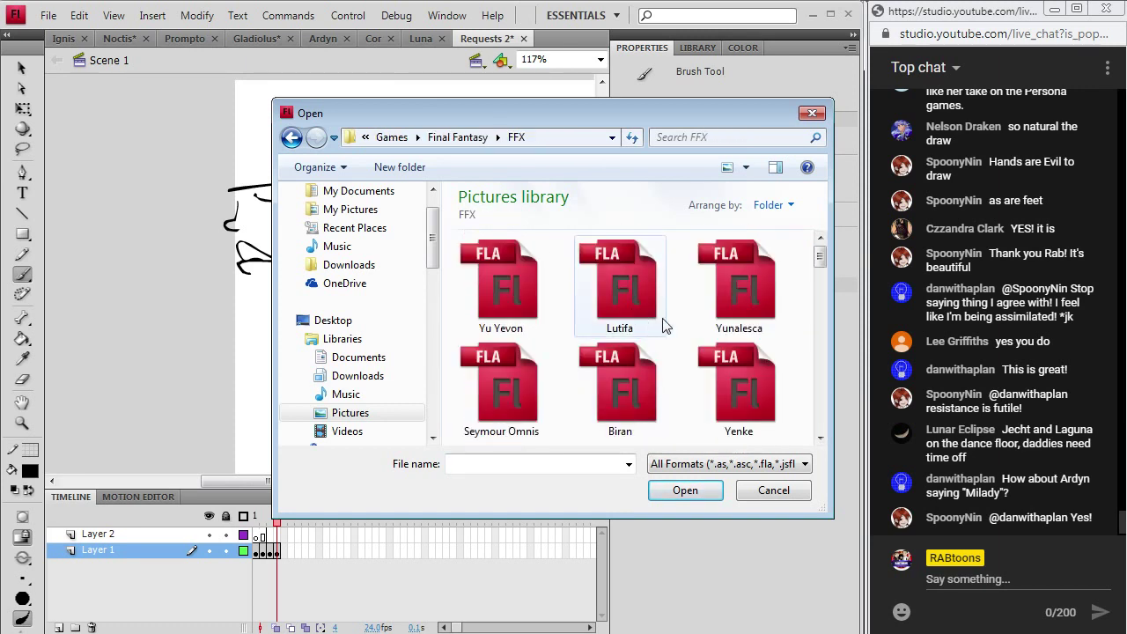
pyautogui.moveTo(818, 261); pyautogui.dragTo(832, 303)
pyautogui.doubleClick(747, 297)
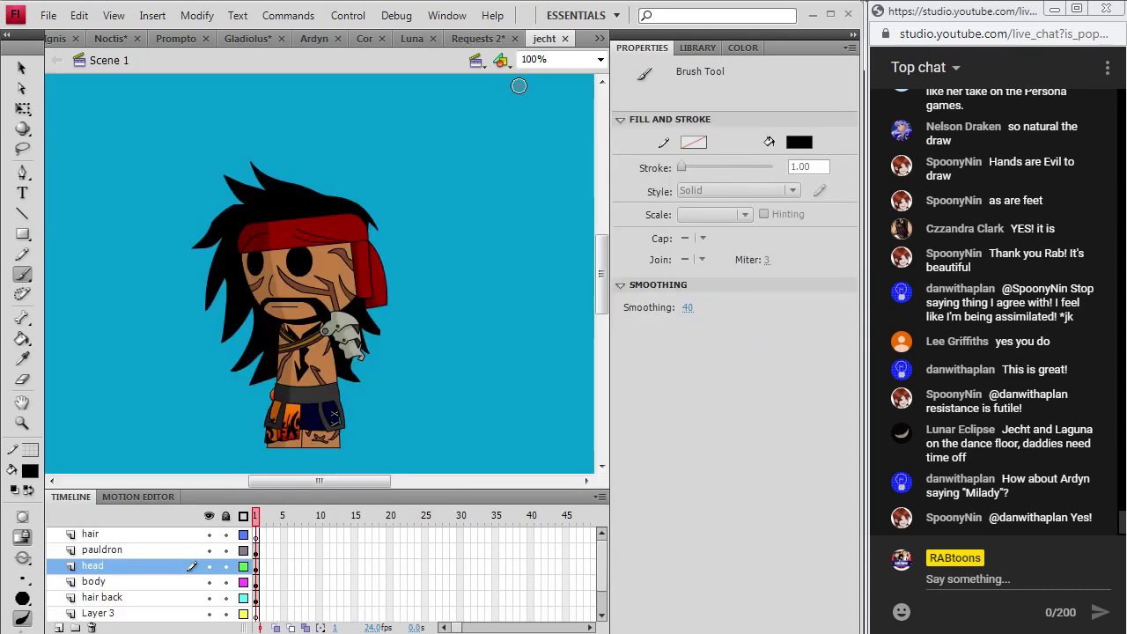
# - Draw the jawline and ear of the face on frame 4 of Requests 2, checking against the jecht reference
pyautogui.click(475, 38)
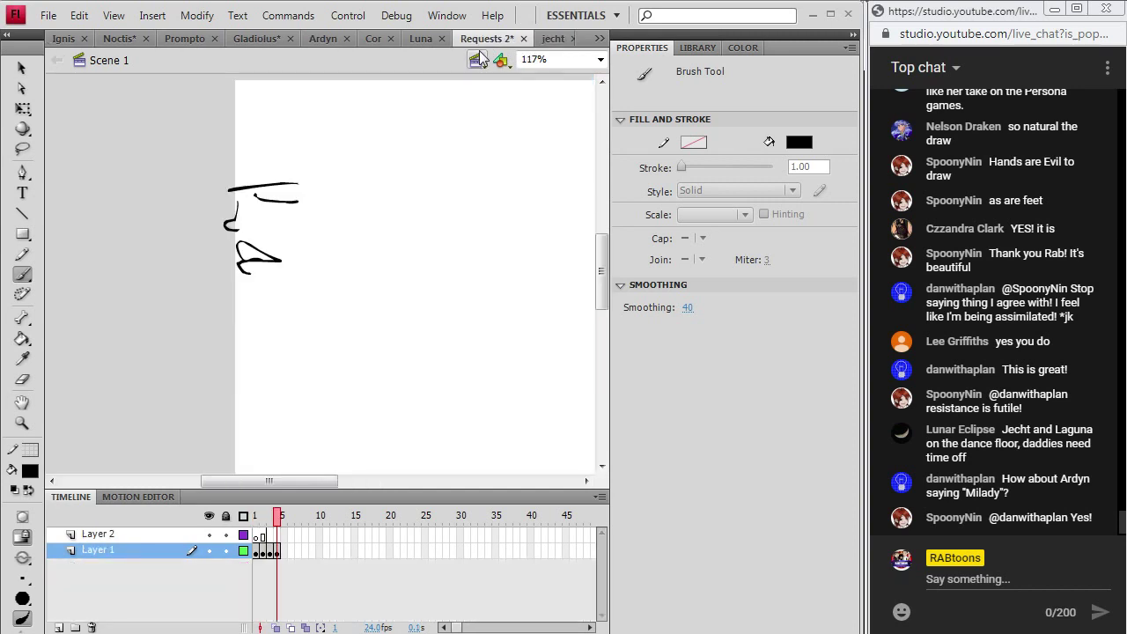
pyautogui.click(550, 40)
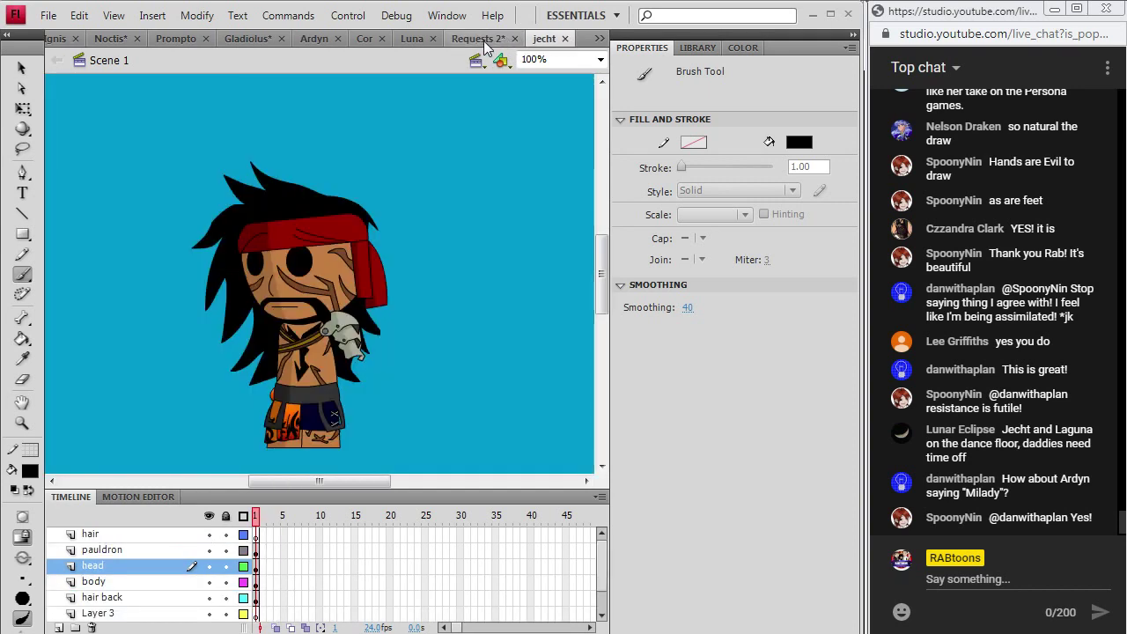
pyautogui.click(478, 40)
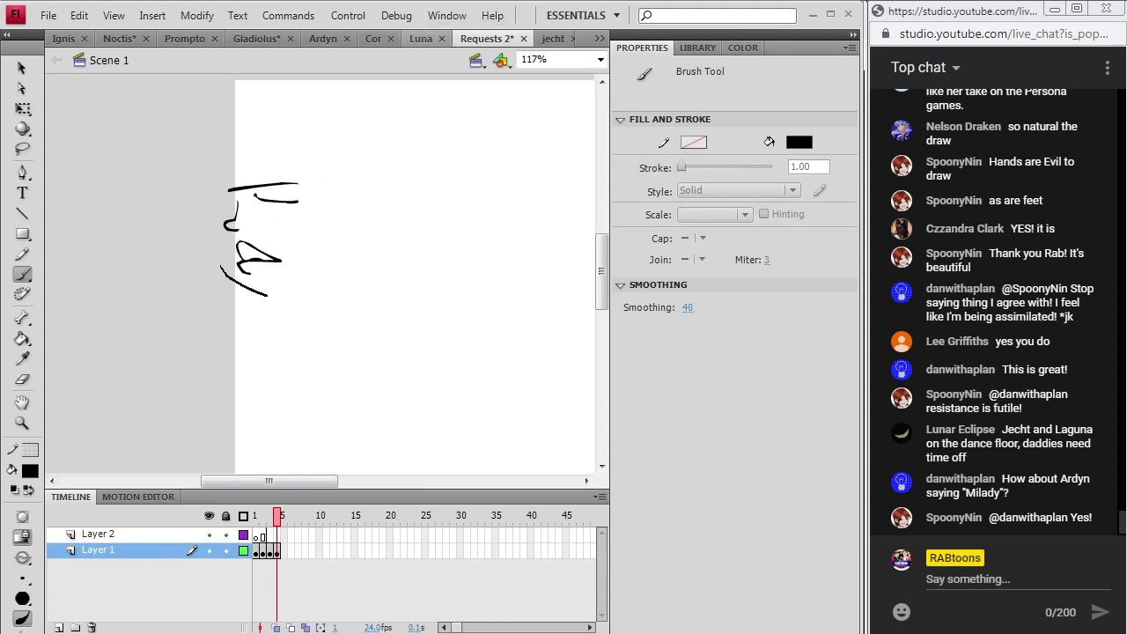
pyautogui.moveTo(267, 295); pyautogui.dragTo(316, 280)
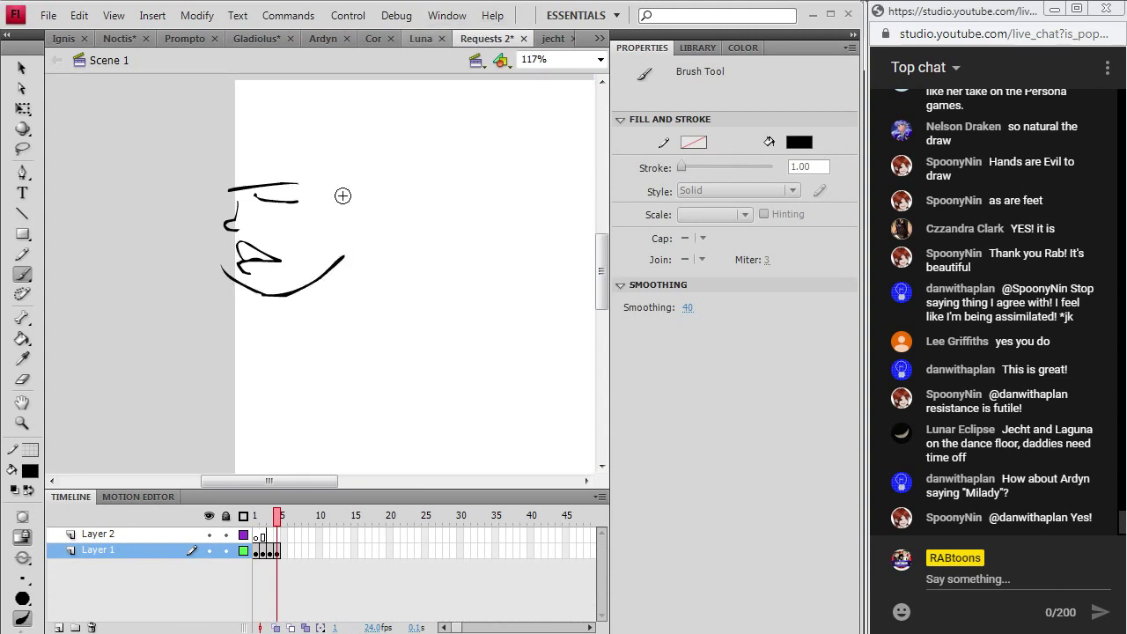
pyautogui.moveTo(307, 183); pyautogui.dragTo(290, 182)
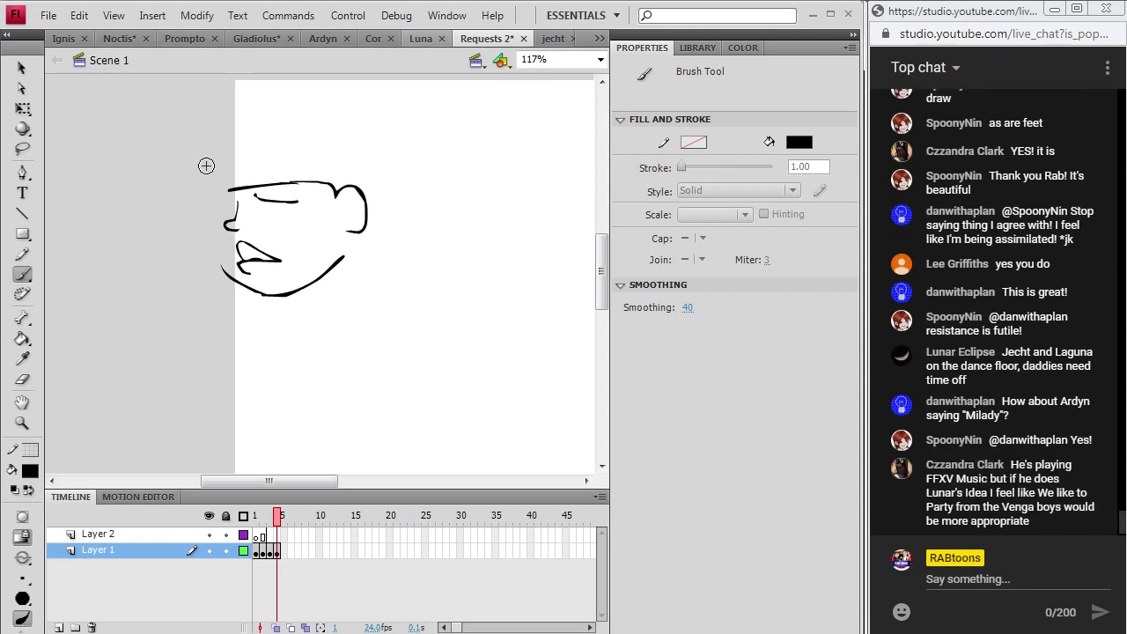
# - Consult the jecht reference, then draw the far brow and far eye beside the nose in Requests 2
pyautogui.click(545, 40)
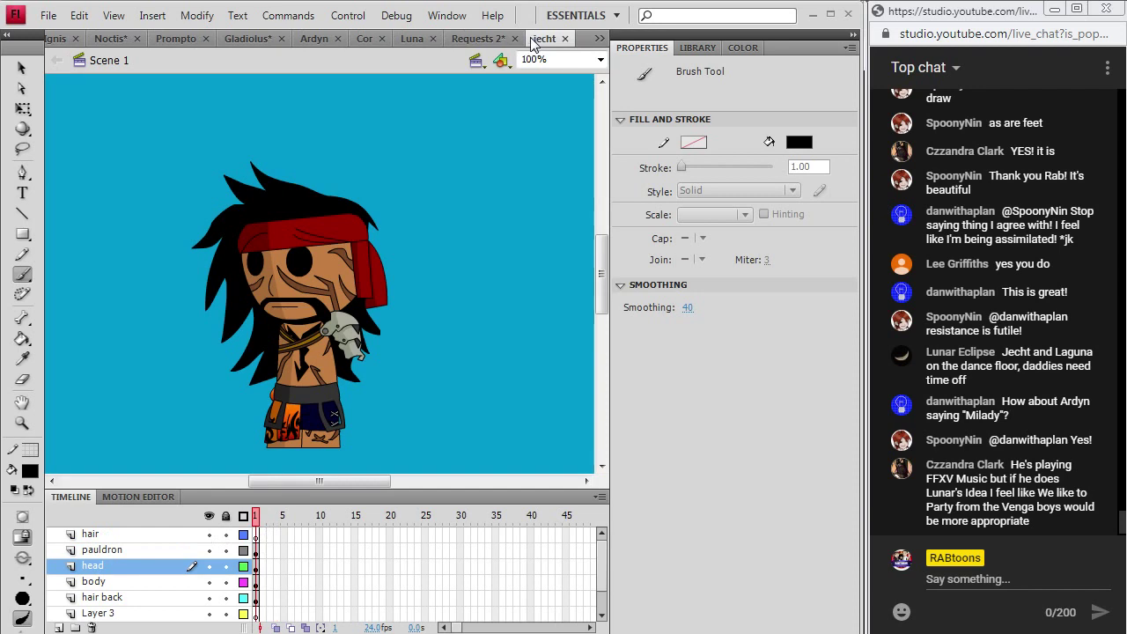
pyautogui.click(483, 38)
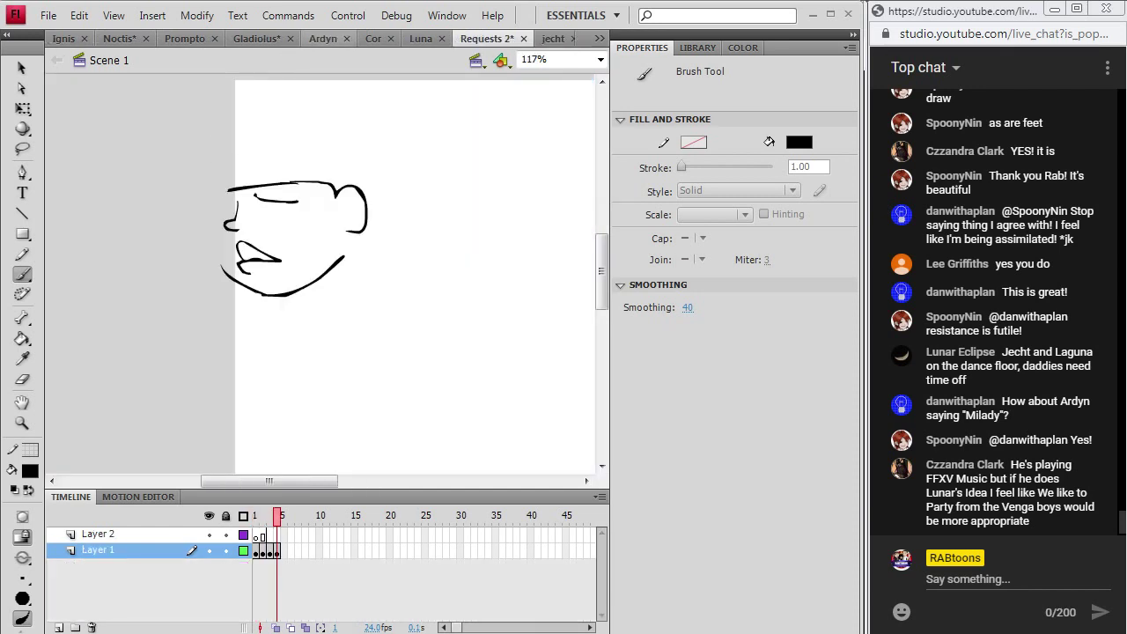
pyautogui.moveTo(205, 192); pyautogui.dragTo(200, 224)
pyautogui.moveTo(208, 192); pyautogui.dragTo(287, 184)
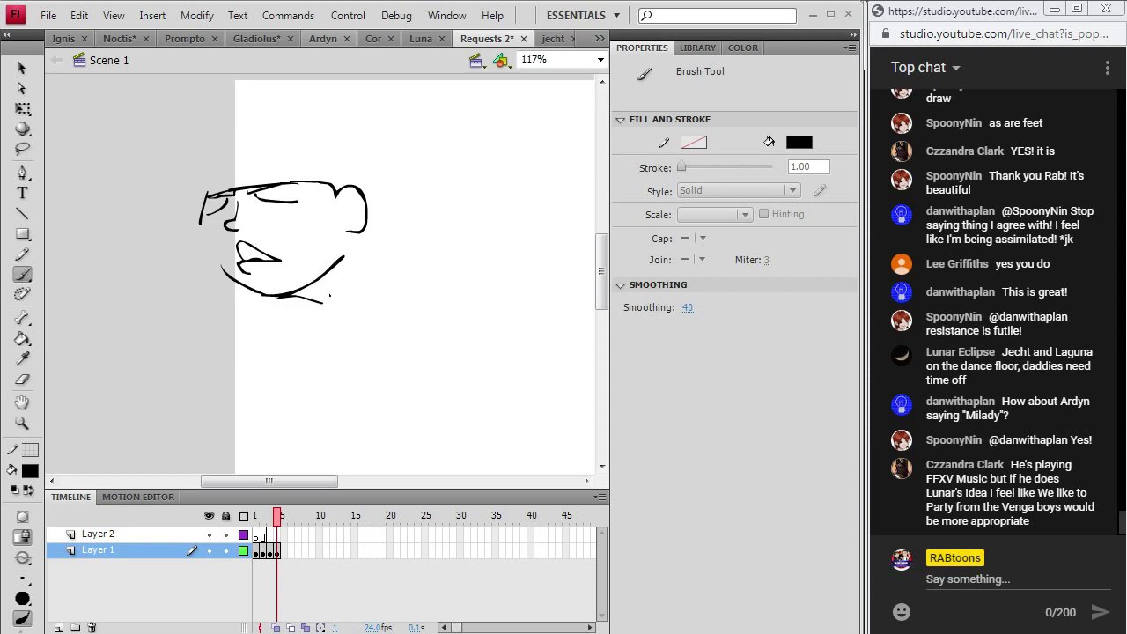
# - Draw the neck, collarbones and the side of the torso down to the waist beneath the head
pyautogui.moveTo(332, 295)
pyautogui.mouseDown()
pyautogui.moveTo(353, 283)
pyautogui.moveTo(345, 338)
pyautogui.mouseUp()
pyautogui.moveTo(282, 355)
pyautogui.mouseDown()
pyautogui.moveTo(318, 357)
pyautogui.moveTo(378, 344)
pyautogui.mouseUp()
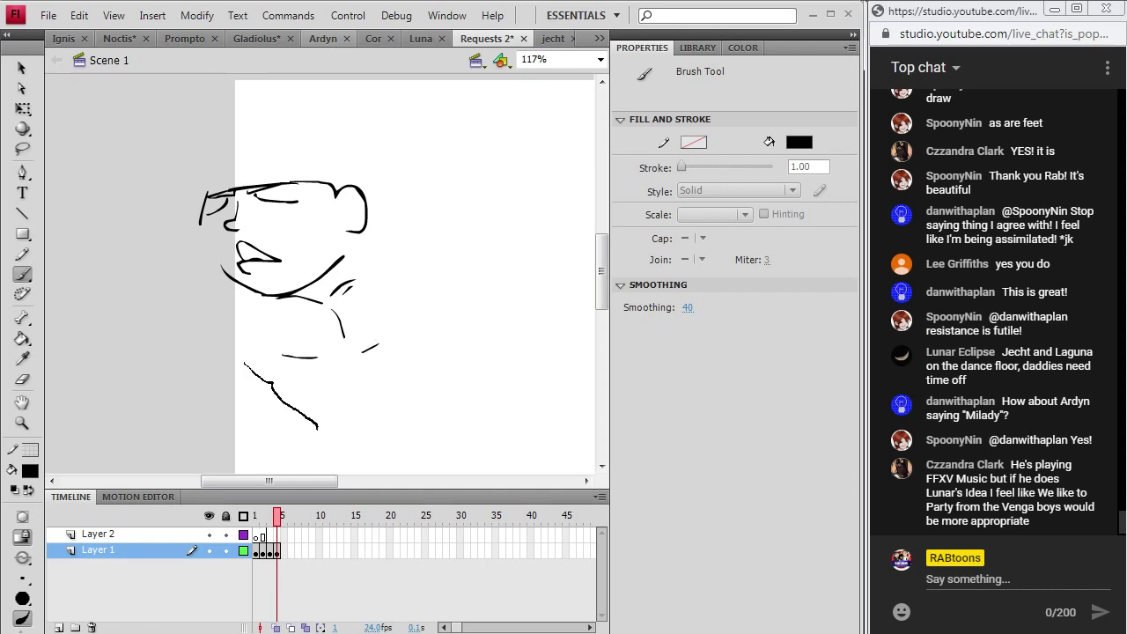
pyautogui.moveTo(321, 440); pyautogui.dragTo(379, 437)
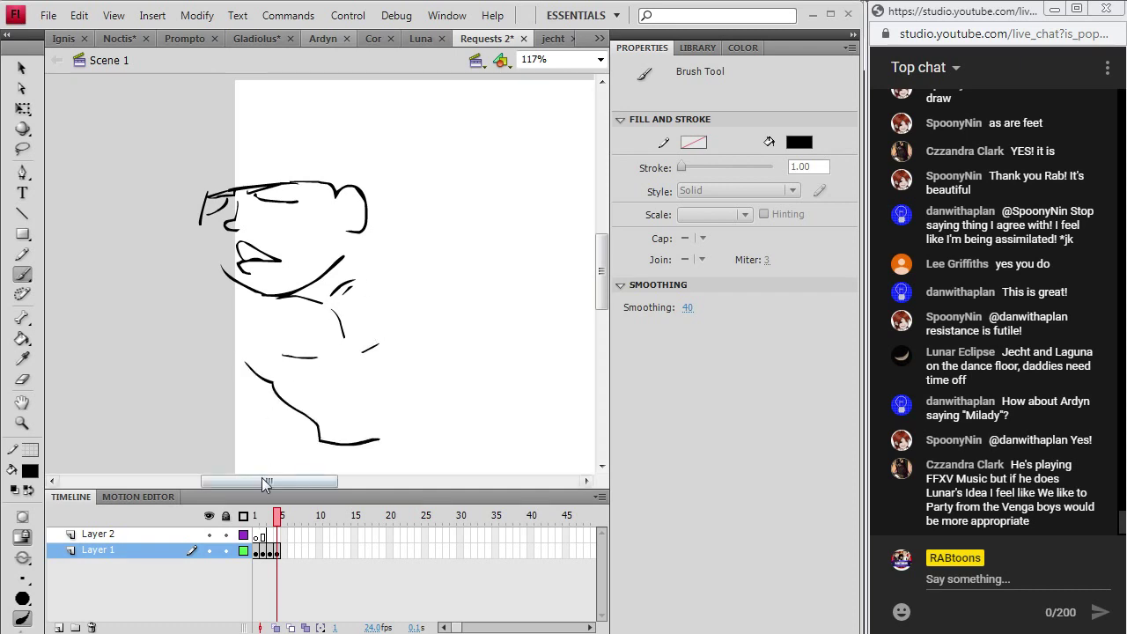
# - Draw the upper and lower contours of the arm stretched out from the shoulder beyond the stage's left edge
pyautogui.moveTo(262, 480); pyautogui.dragTo(249, 483)
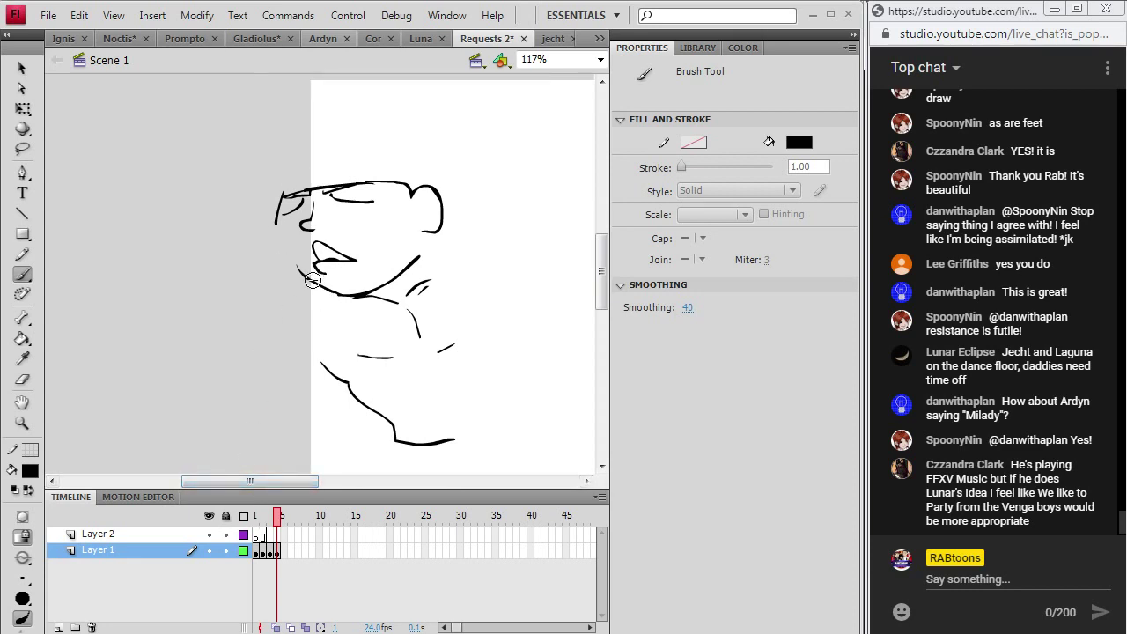
pyautogui.moveTo(222, 251); pyautogui.dragTo(127, 217)
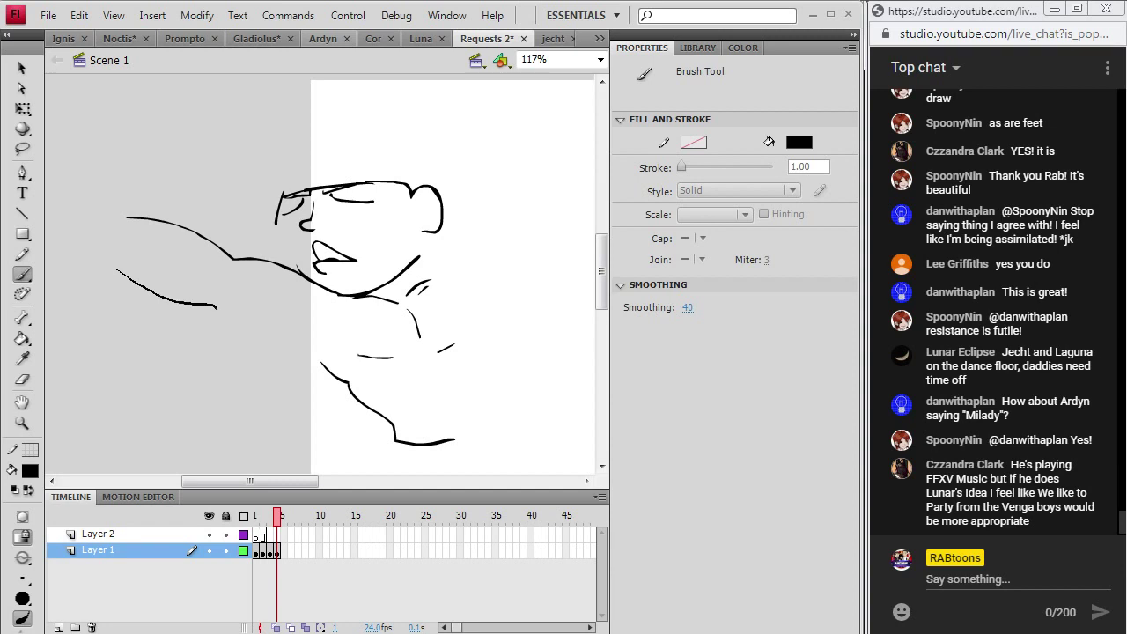
pyautogui.moveTo(324, 355); pyautogui.dragTo(333, 360)
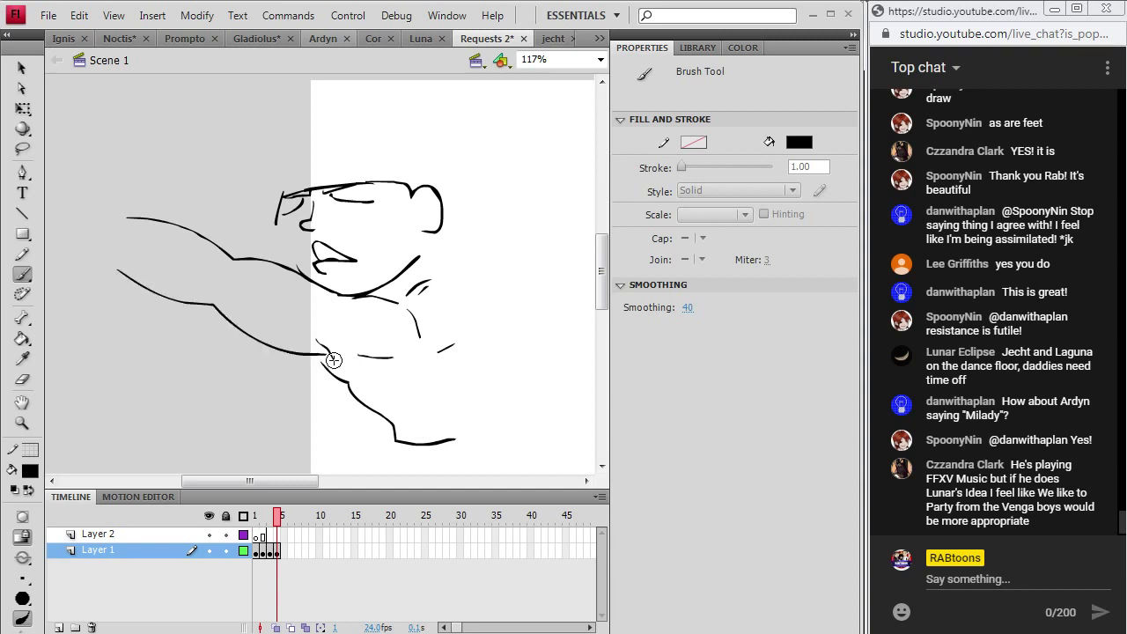
# - Add muscle lines to the torso and draw the layered pauldron on the near shoulder, following the jecht reference
pyautogui.moveTo(444, 370)
pyautogui.mouseDown()
pyautogui.moveTo(445, 414)
pyautogui.moveTo(416, 411)
pyautogui.mouseUp()
pyautogui.moveTo(448, 360); pyautogui.dragTo(454, 390)
pyautogui.click(552, 39)
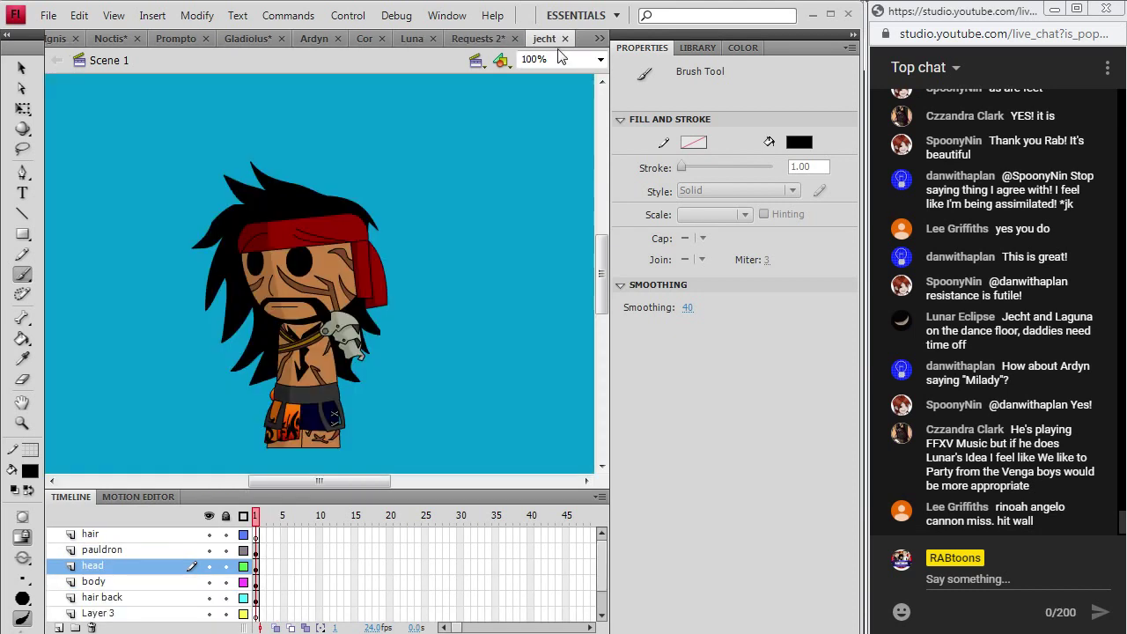
pyautogui.click(478, 40)
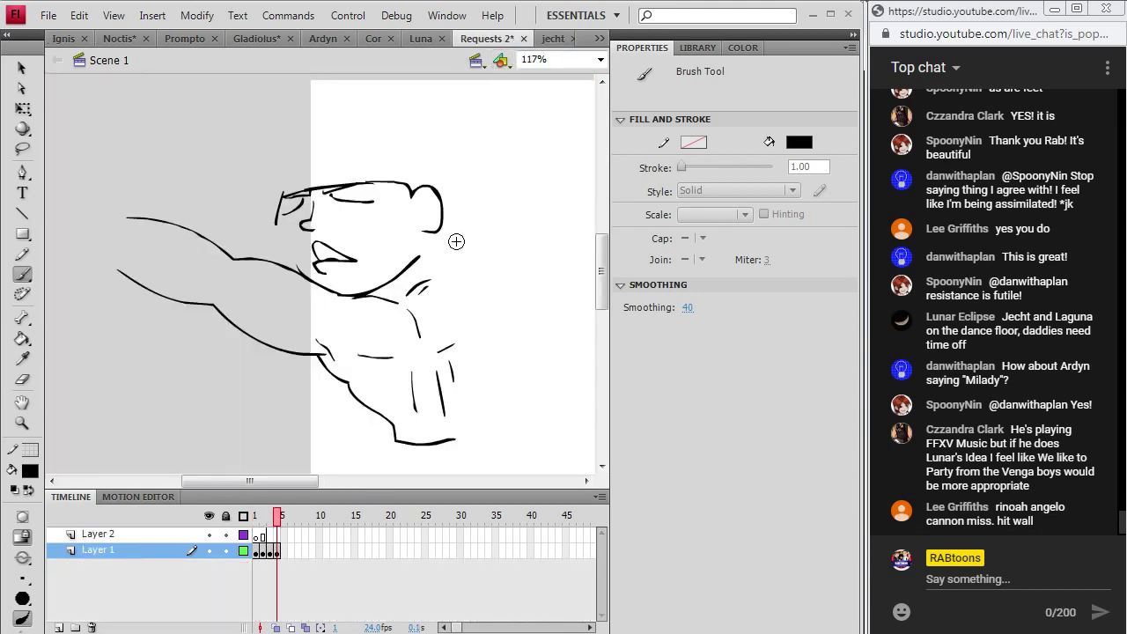
pyautogui.moveTo(453, 261)
pyautogui.mouseDown()
pyautogui.moveTo(466, 308)
pyautogui.moveTo(489, 305)
pyautogui.moveTo(481, 265)
pyautogui.mouseUp()
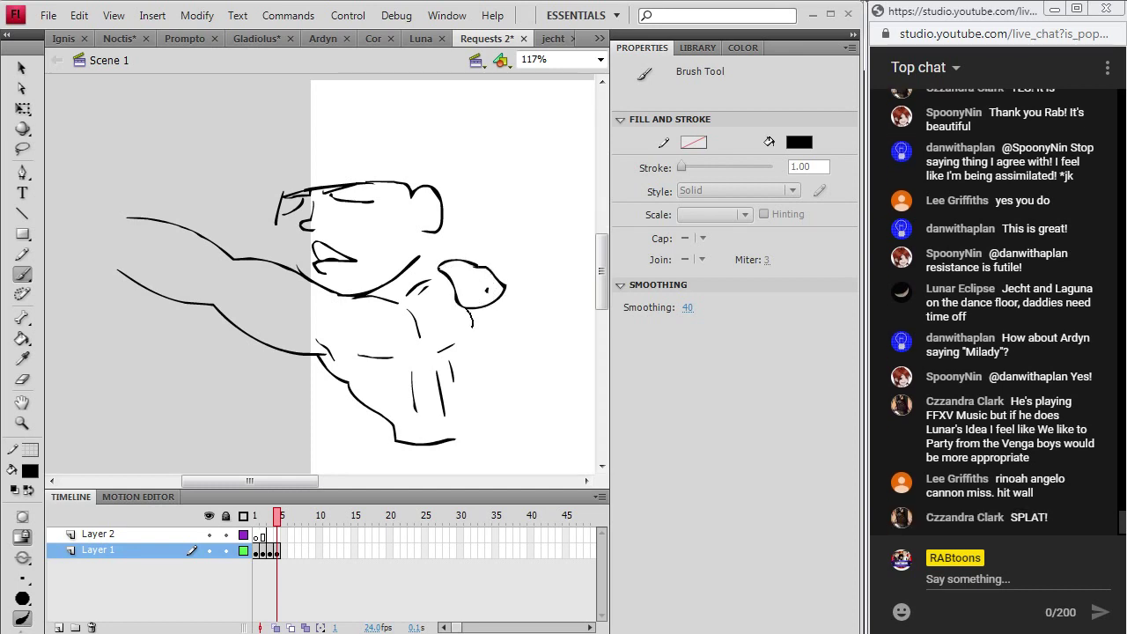
pyautogui.moveTo(526, 314); pyautogui.dragTo(500, 279)
# - Draw a hand with a pointing finger at the end of the outstretched arm, undoing stray strokes
pyautogui.moveTo(265, 480); pyautogui.dragTo(240, 480)
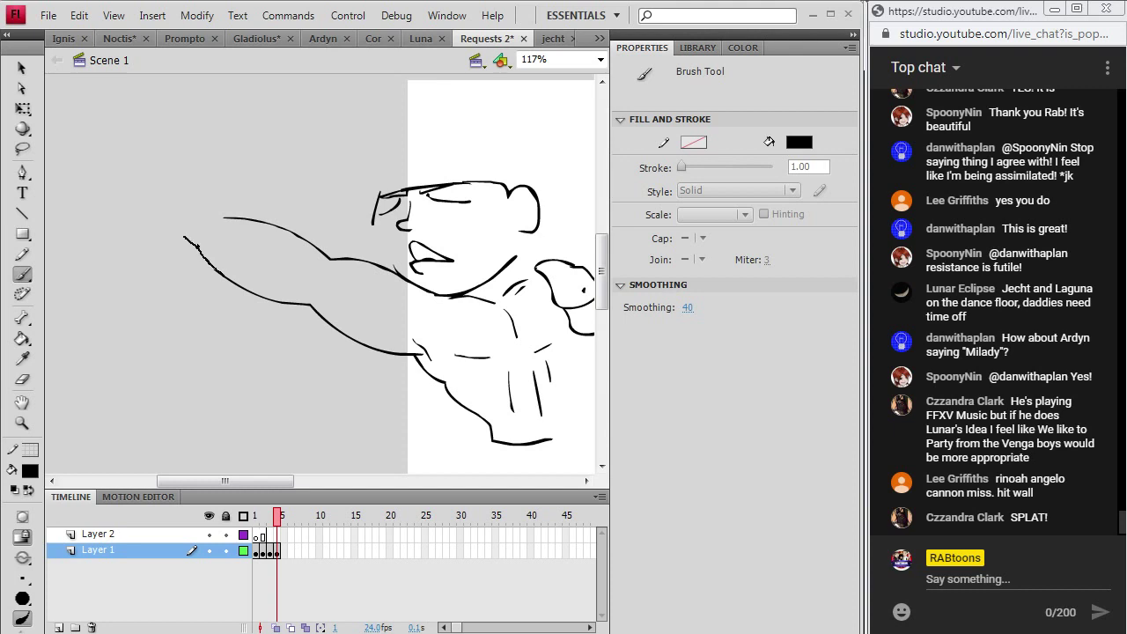
pyautogui.moveTo(183, 236)
pyautogui.mouseDown()
pyautogui.moveTo(214, 216)
pyautogui.moveTo(156, 176)
pyautogui.mouseUp()
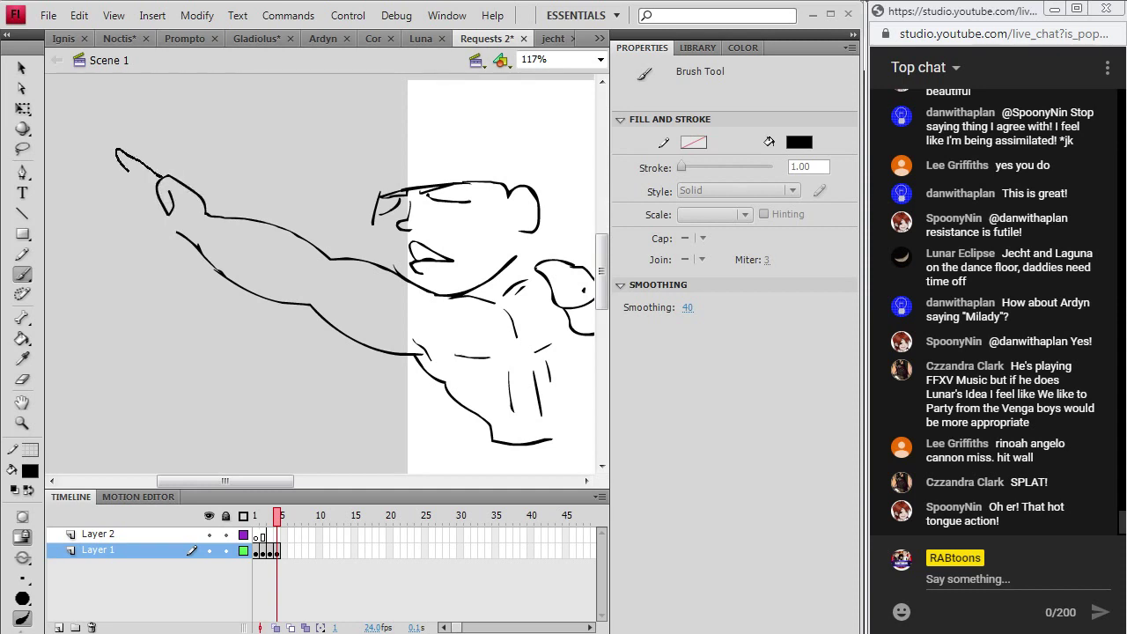
pyautogui.moveTo(164, 231)
pyautogui.mouseDown()
pyautogui.moveTo(139, 218)
pyautogui.moveTo(181, 221)
pyautogui.mouseUp()
pyautogui.hotkey('ctrl', 'z')
pyautogui.hotkey('ctrl', 'z')
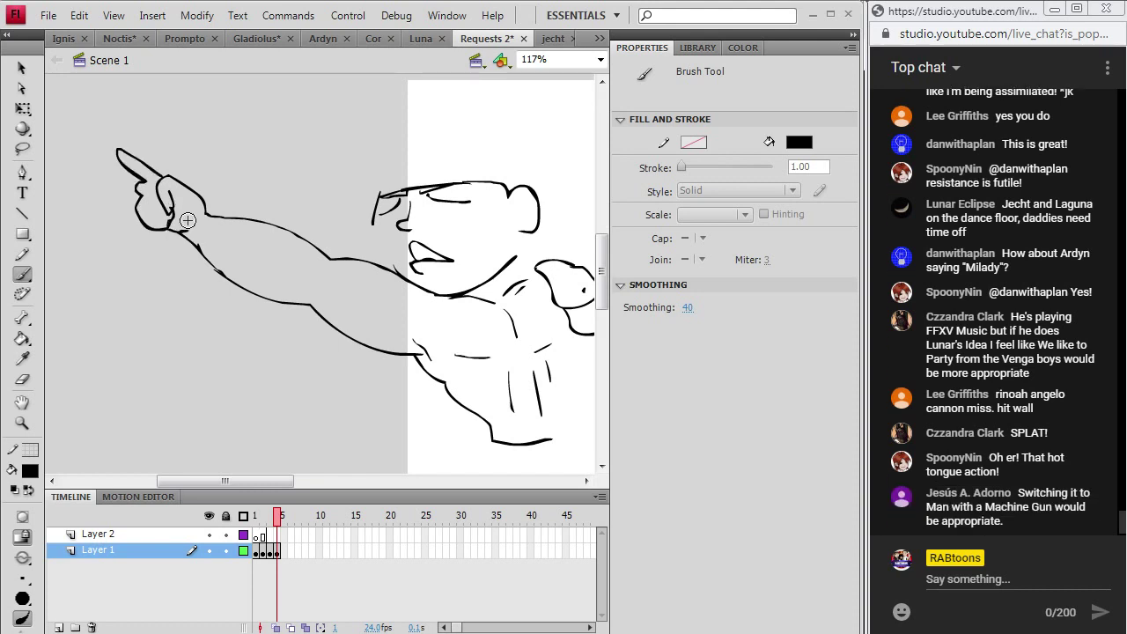
# - Draw the far side of the face and a jagged facial marking on the near cheek after the jecht reference
pyautogui.moveTo(289, 481); pyautogui.dragTo(310, 481)
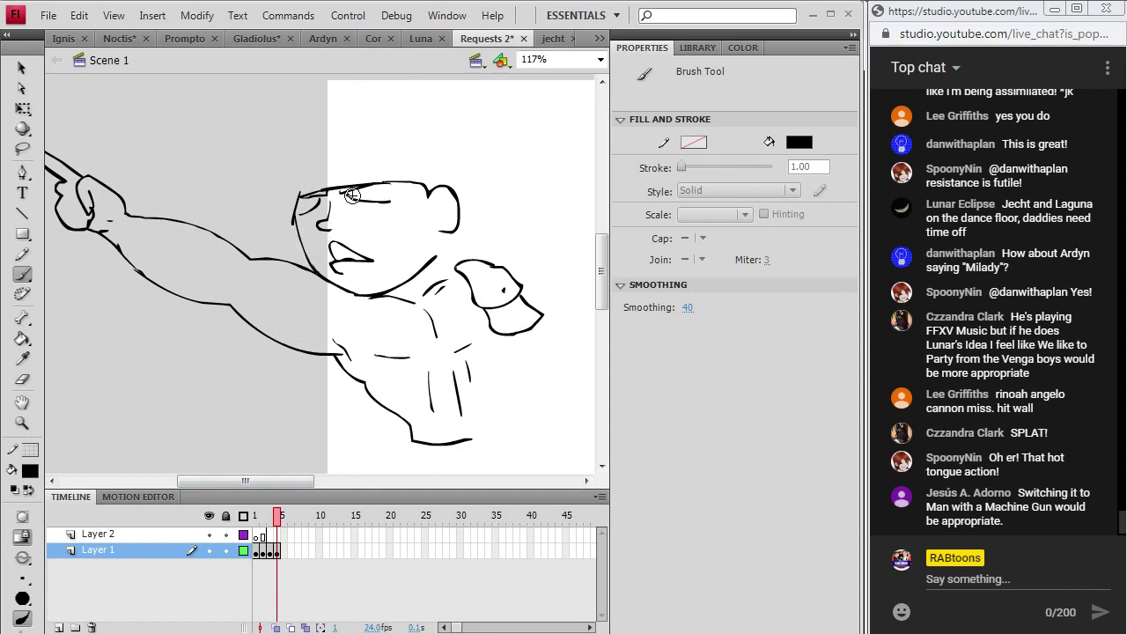
pyautogui.click(553, 38)
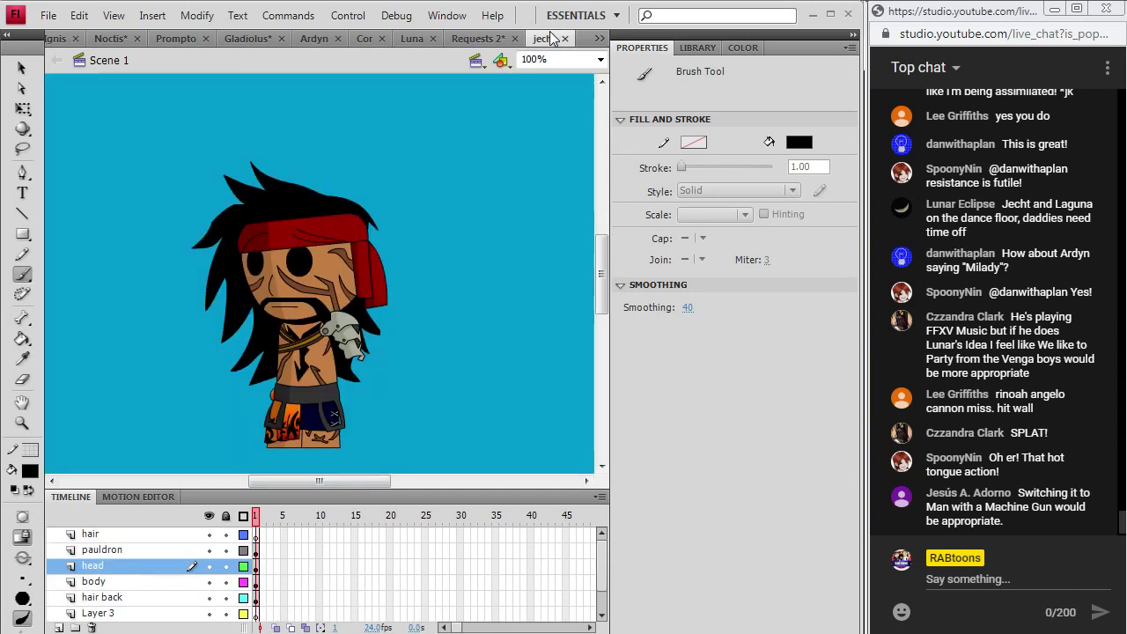
pyautogui.click(479, 38)
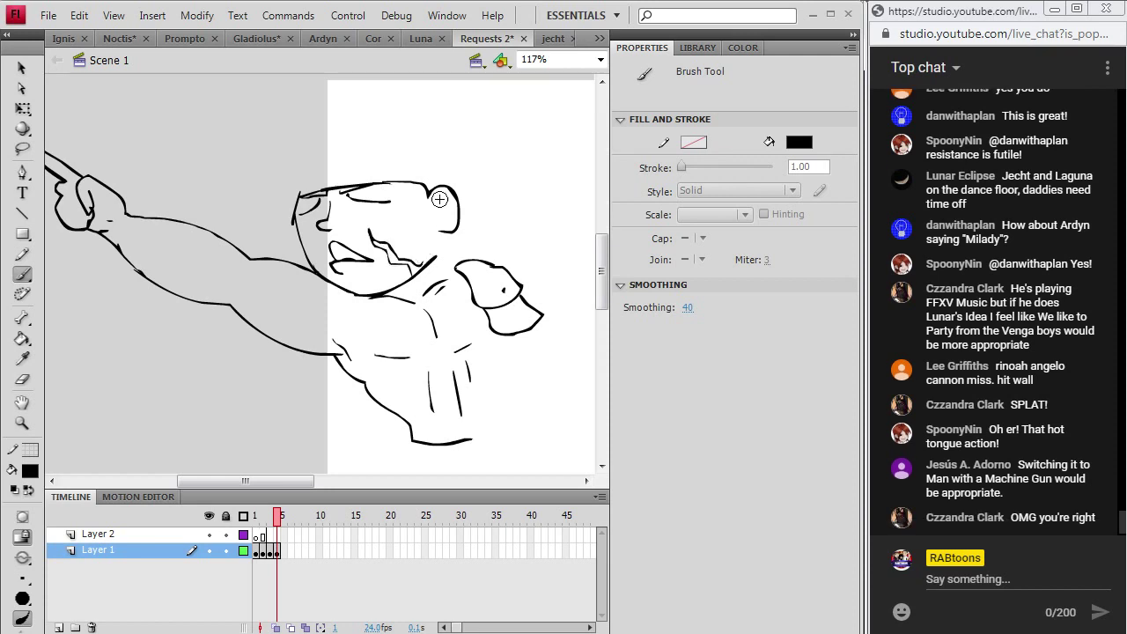
# - Draw the headband across the forehead with a round knot and trailing tails behind the ear, following the jecht reference
pyautogui.click(543, 40)
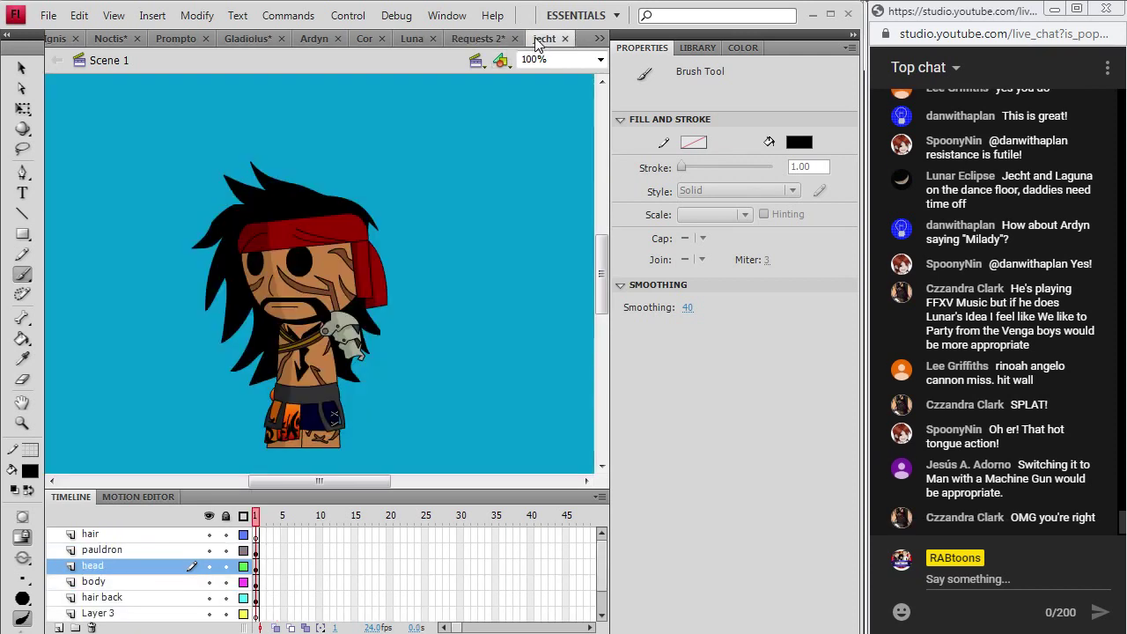
pyautogui.click(478, 38)
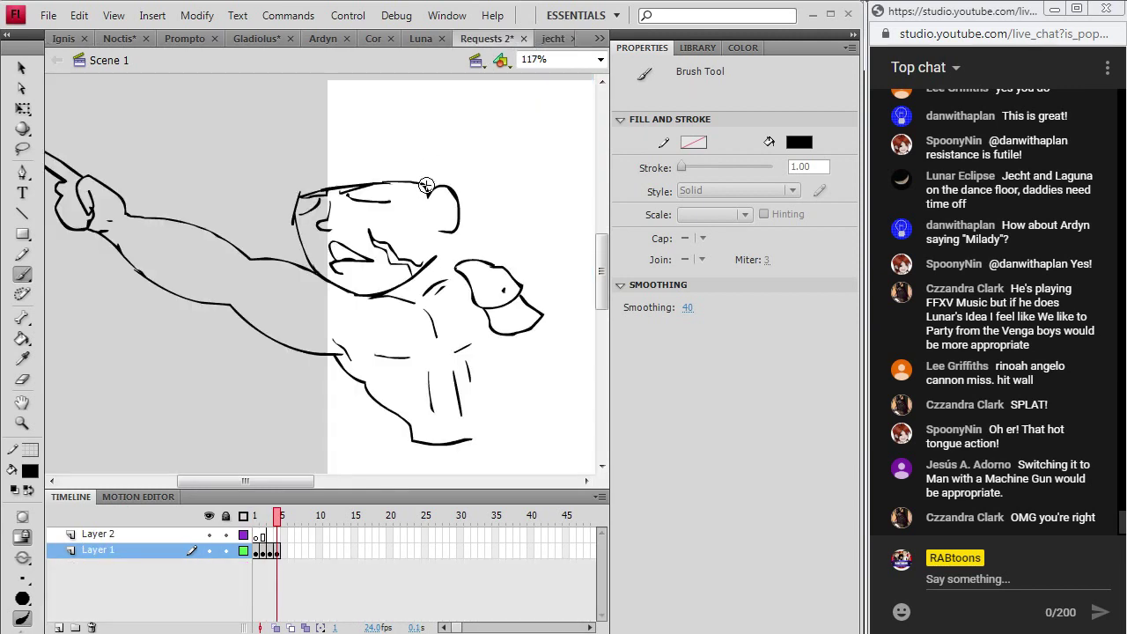
pyautogui.moveTo(437, 164); pyautogui.dragTo(423, 176)
pyautogui.moveTo(483, 222)
pyautogui.mouseDown()
pyautogui.moveTo(445, 231)
pyautogui.moveTo(450, 255)
pyautogui.moveTo(481, 243)
pyautogui.mouseUp()
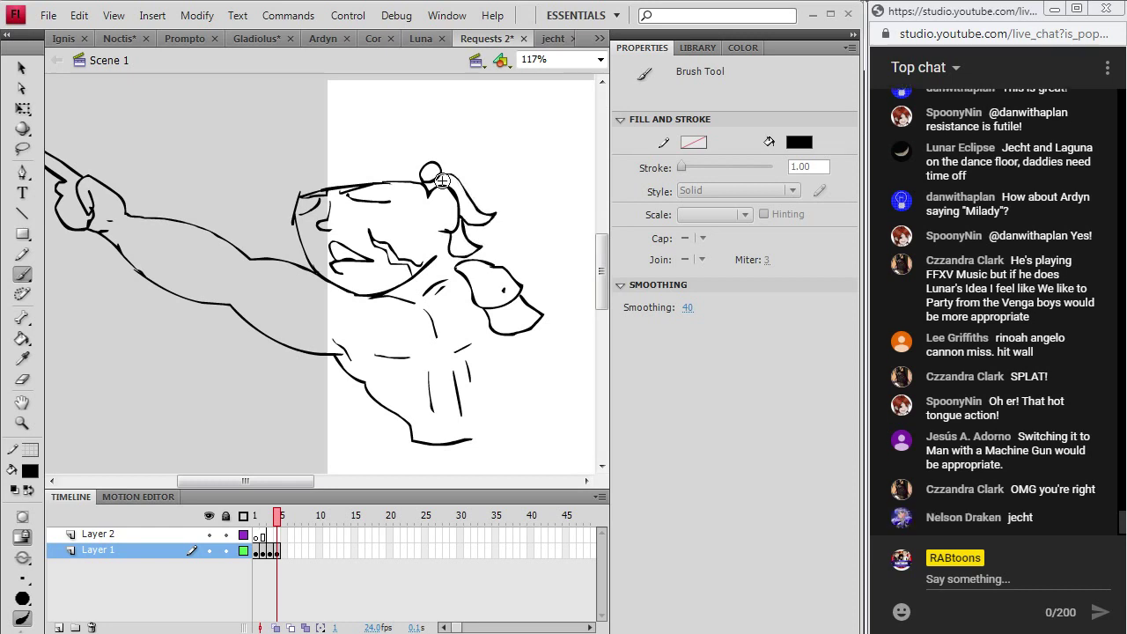
pyautogui.moveTo(299, 184); pyautogui.dragTo(298, 192)
pyautogui.moveTo(427, 162); pyautogui.dragTo(428, 162)
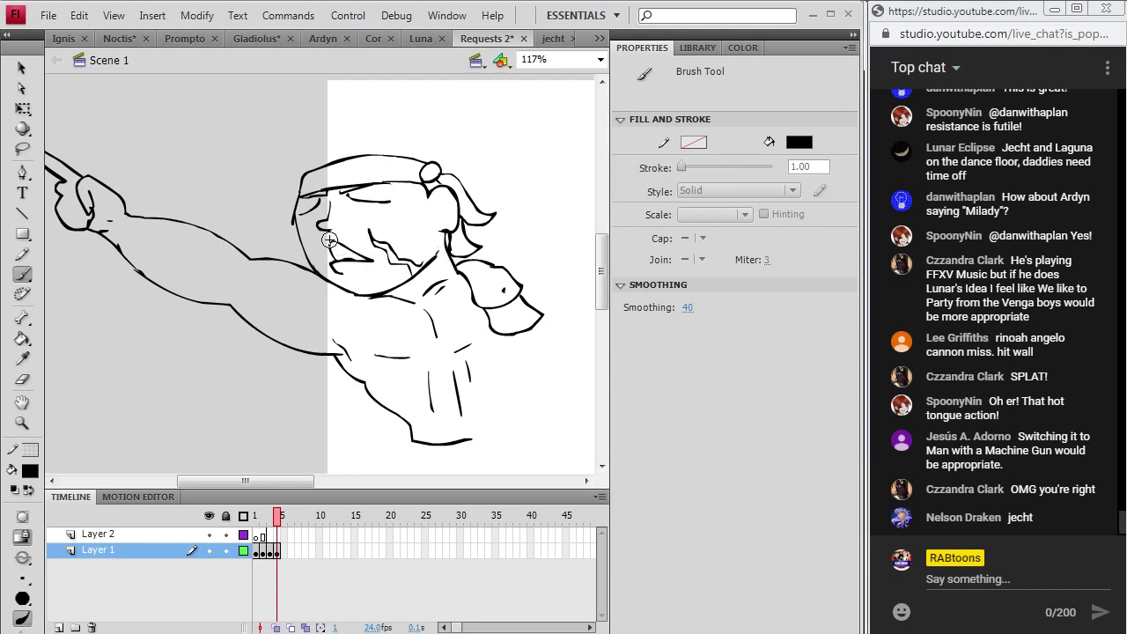
# - Outline the moustache and beard around the mouth with spiky hair tips under the chin
pyautogui.moveTo(323, 234); pyautogui.dragTo(319, 274)
pyautogui.moveTo(339, 236); pyautogui.dragTo(326, 271)
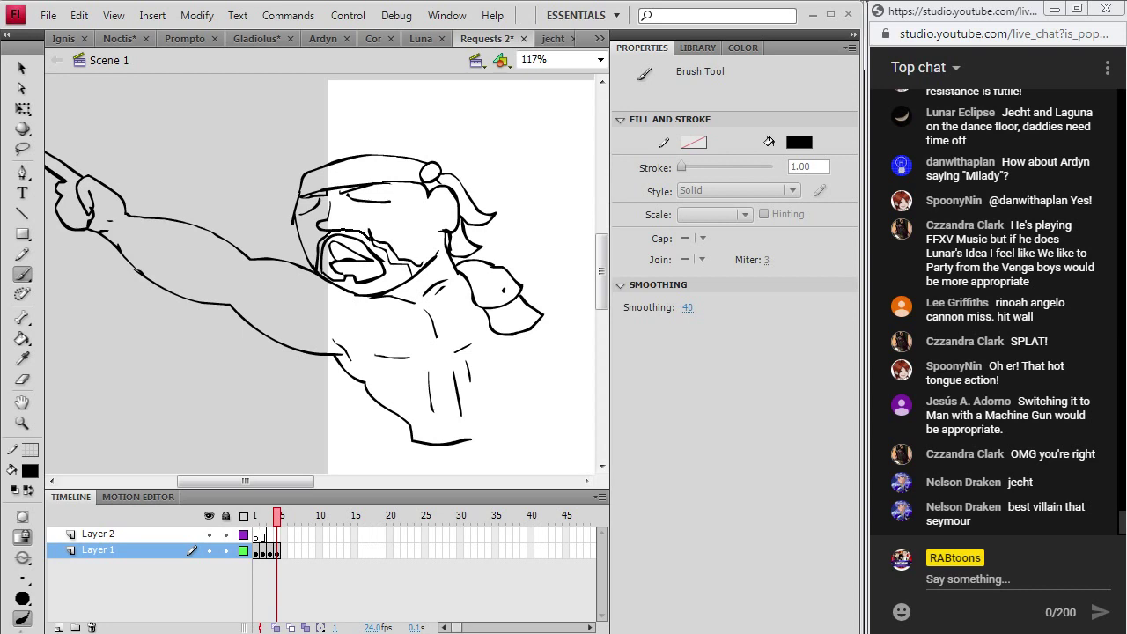
pyautogui.moveTo(391, 263); pyautogui.dragTo(407, 283)
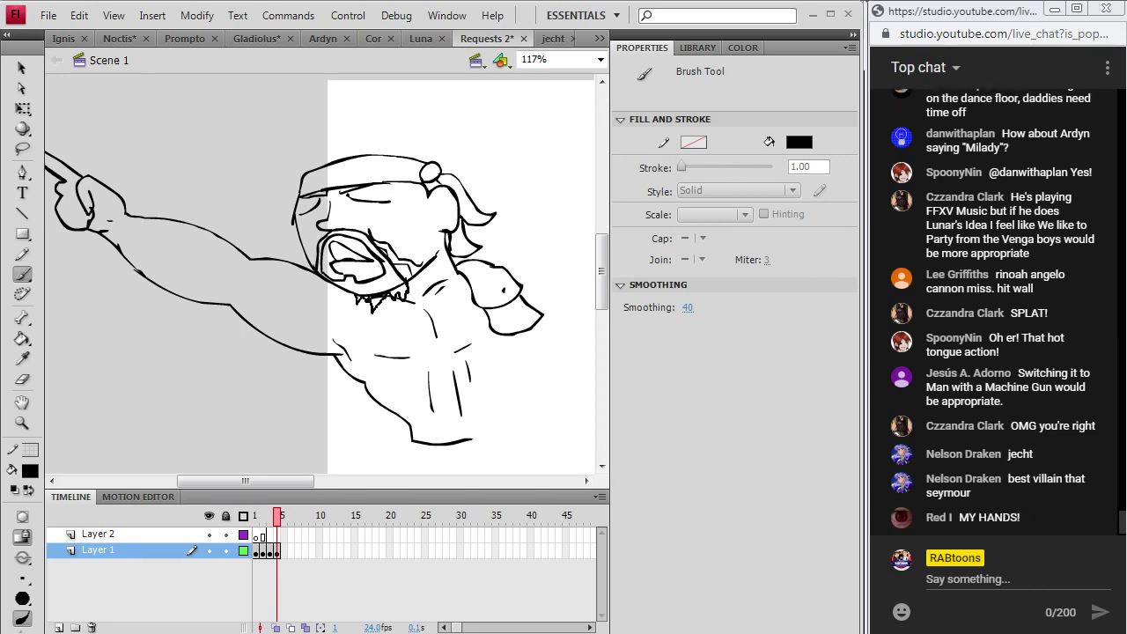
pyautogui.moveTo(410, 275); pyautogui.dragTo(363, 285)
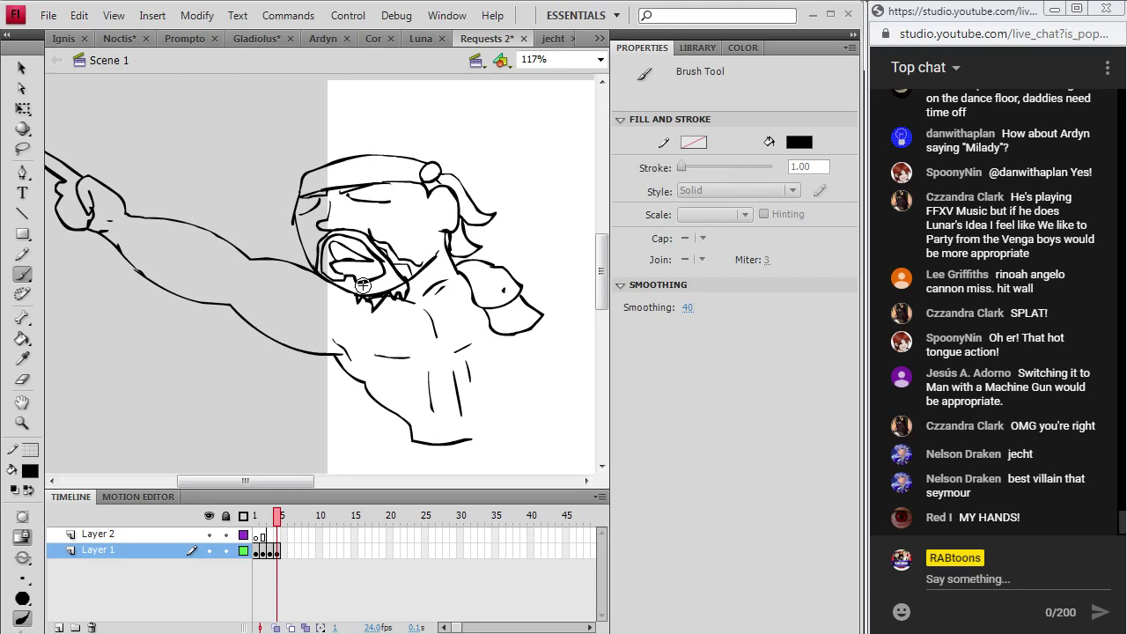
# - Fill the outlined moustache and beard with black and touch up the moustache edge with the Brush tool
pyautogui.click(22, 338)
pyautogui.click(341, 280)
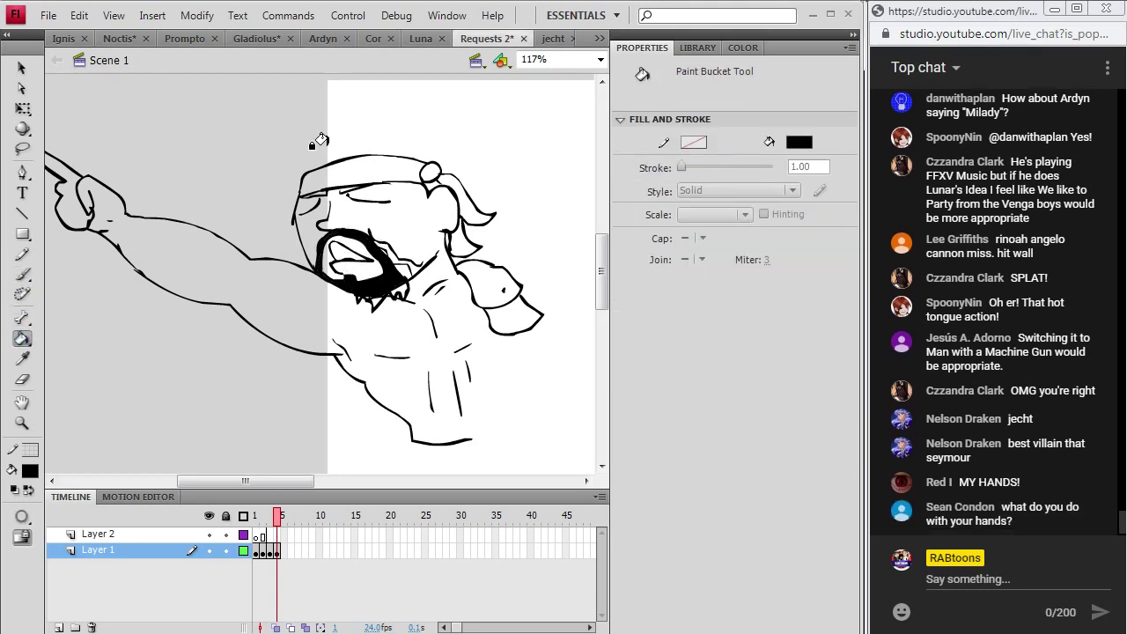
pyautogui.click(22, 274)
pyautogui.moveTo(342, 232); pyautogui.dragTo(331, 250)
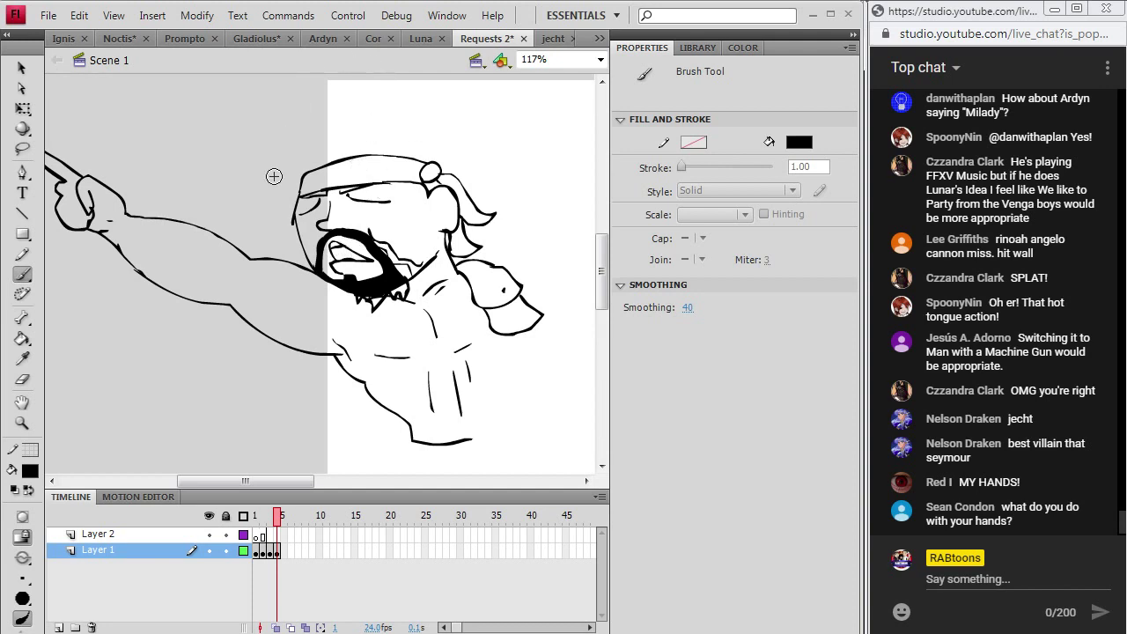
# - Outline the spiky hair around the top and back of the head and hanging below the outstretched arm, following the jecht reference
pyautogui.moveTo(255, 162); pyautogui.dragTo(247, 219)
pyautogui.moveTo(291, 384); pyautogui.dragTo(340, 421)
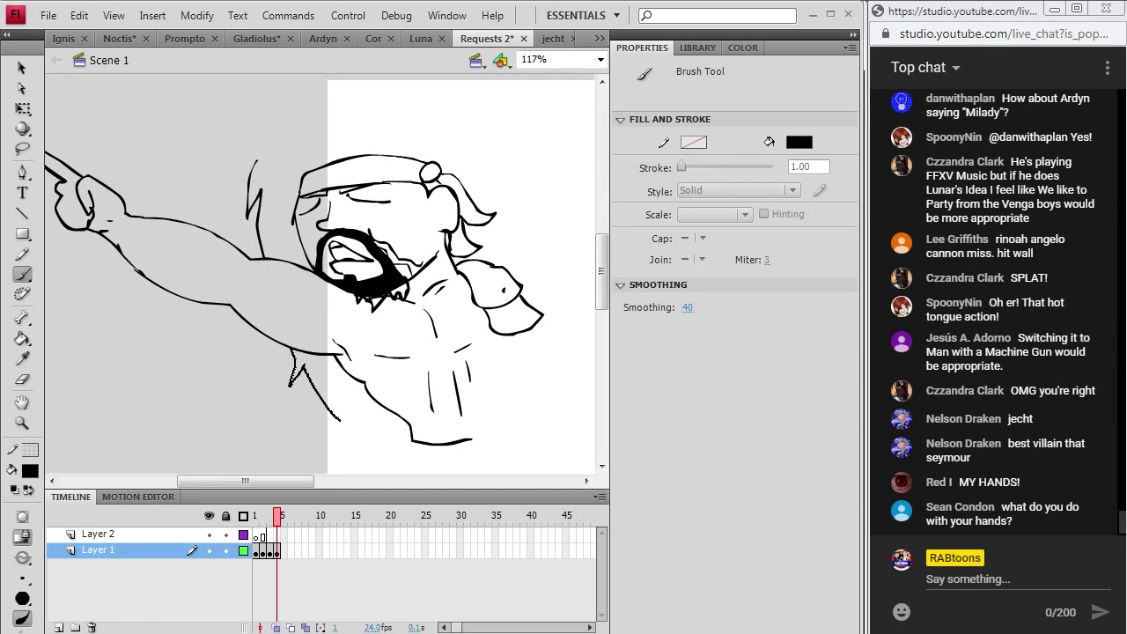
pyautogui.click(553, 38)
pyautogui.click(478, 38)
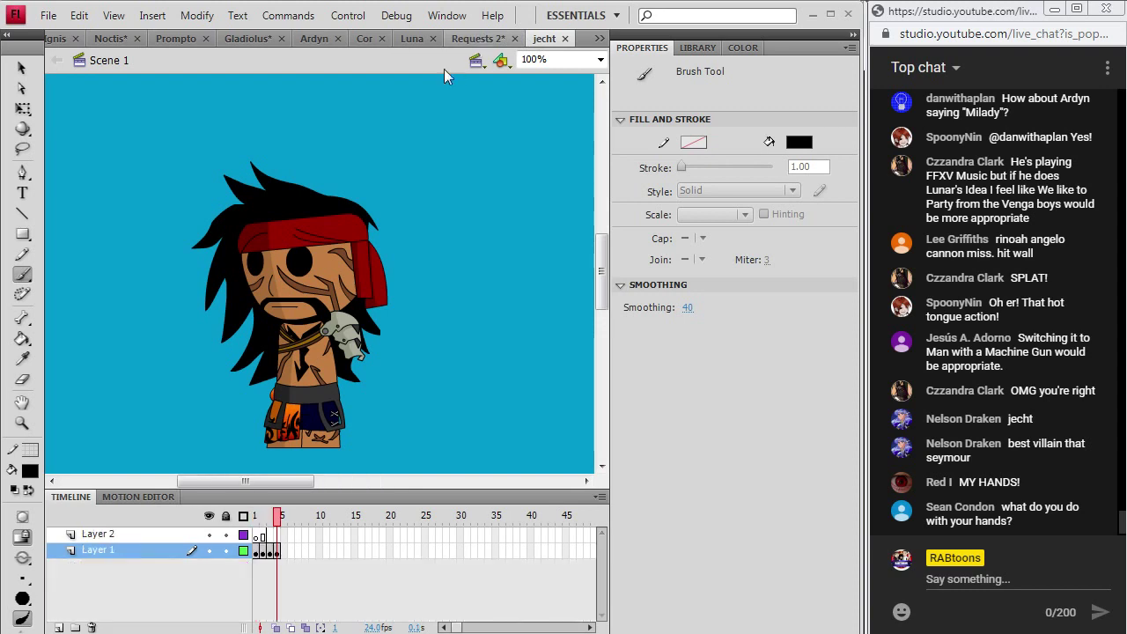
pyautogui.moveTo(257, 155); pyautogui.dragTo(255, 167)
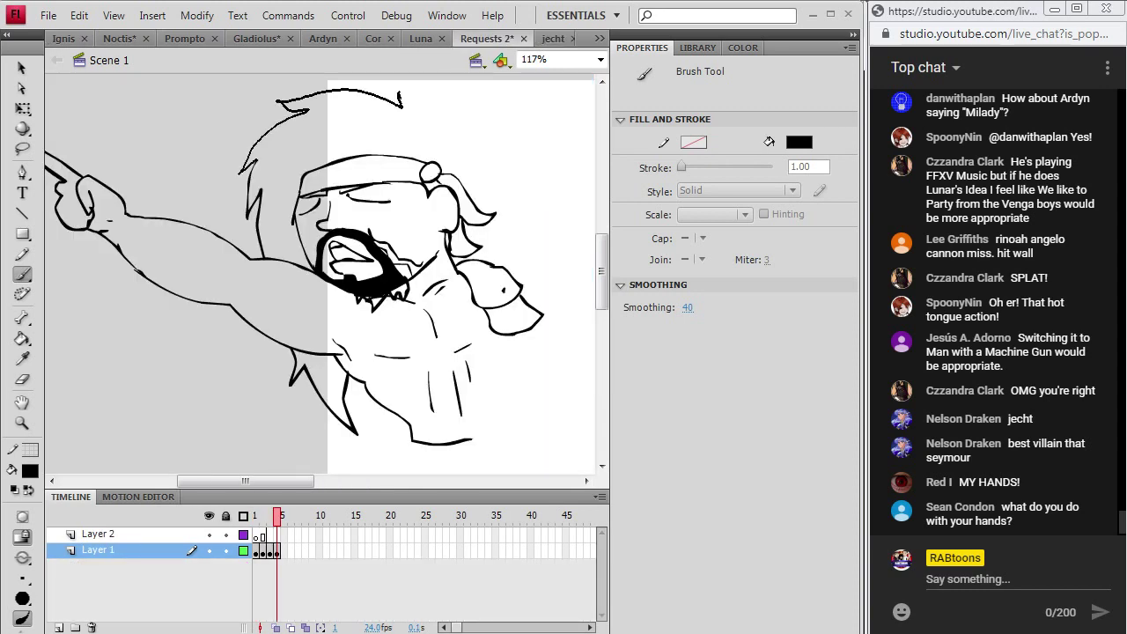
pyautogui.moveTo(277, 101); pyautogui.dragTo(308, 113)
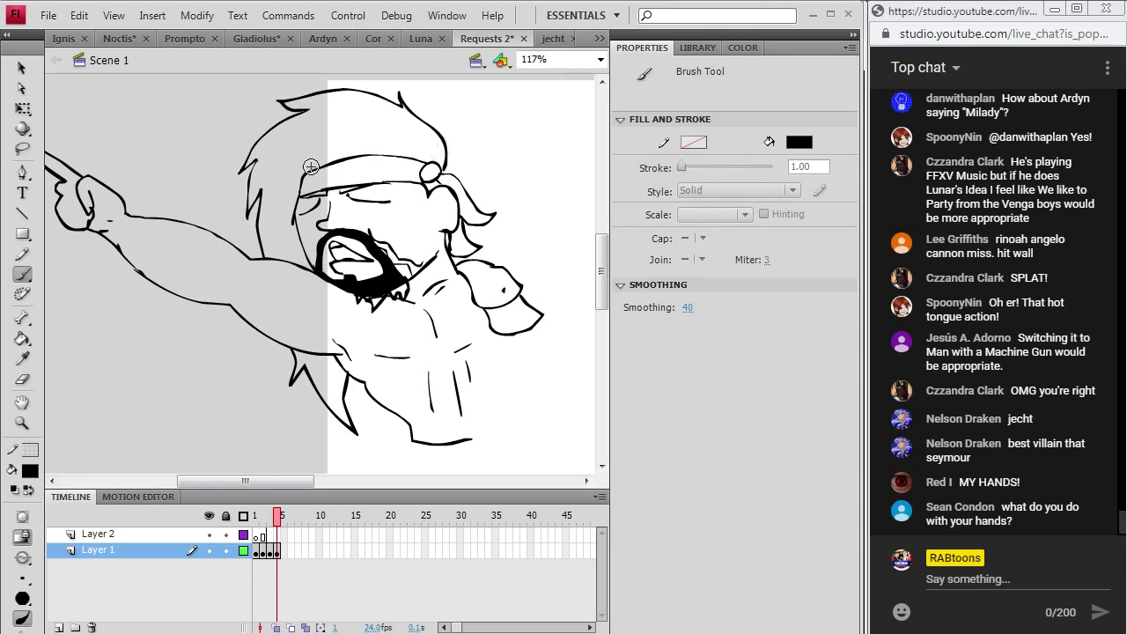
# - Draw jagged facial markings on the far cheek and beside the near eye, checking the jecht reference
pyautogui.moveTo(304, 232); pyautogui.dragTo(312, 248)
pyautogui.click(546, 37)
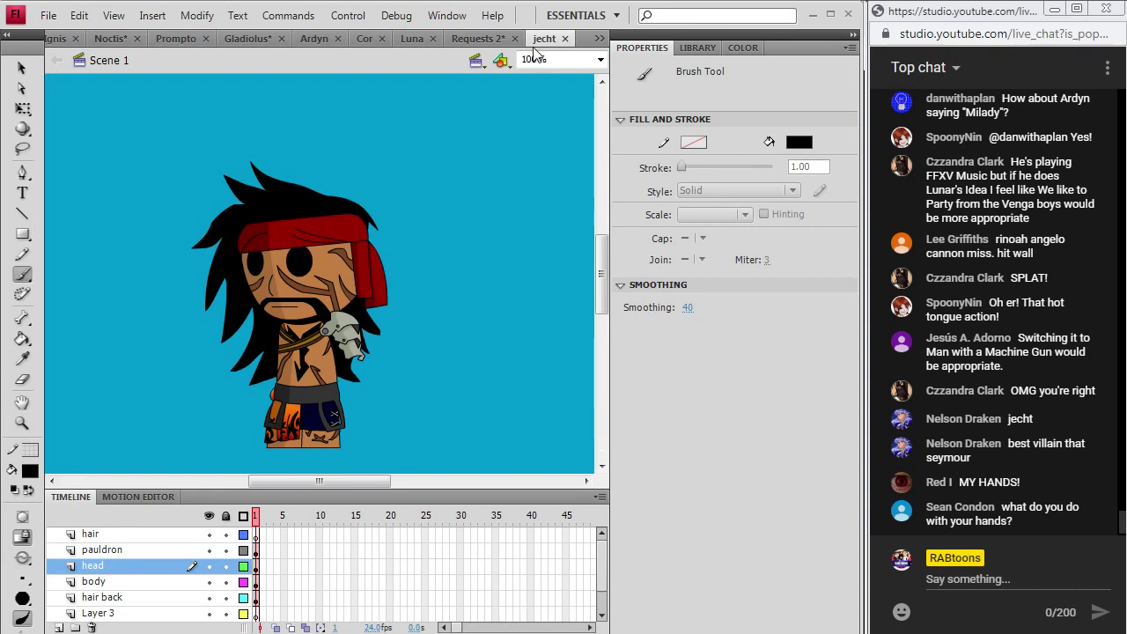
pyautogui.click(487, 38)
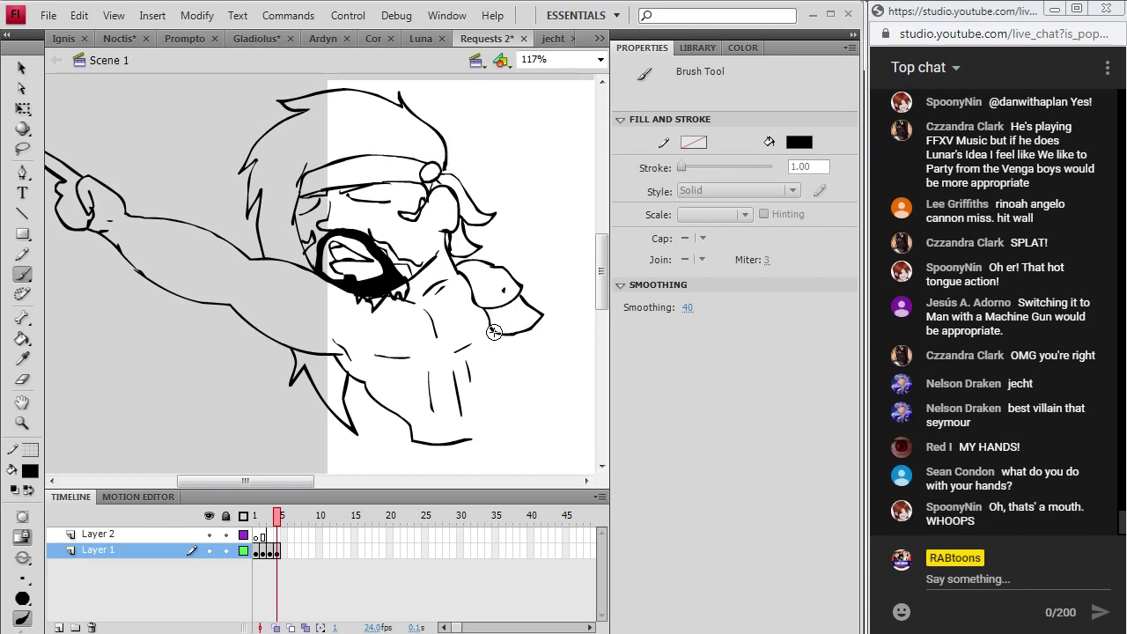
# - Draw the side of the torso from the pauldron down to the waist and close the waistline, checking the jecht reference
pyautogui.moveTo(295, 480); pyautogui.dragTo(313, 481)
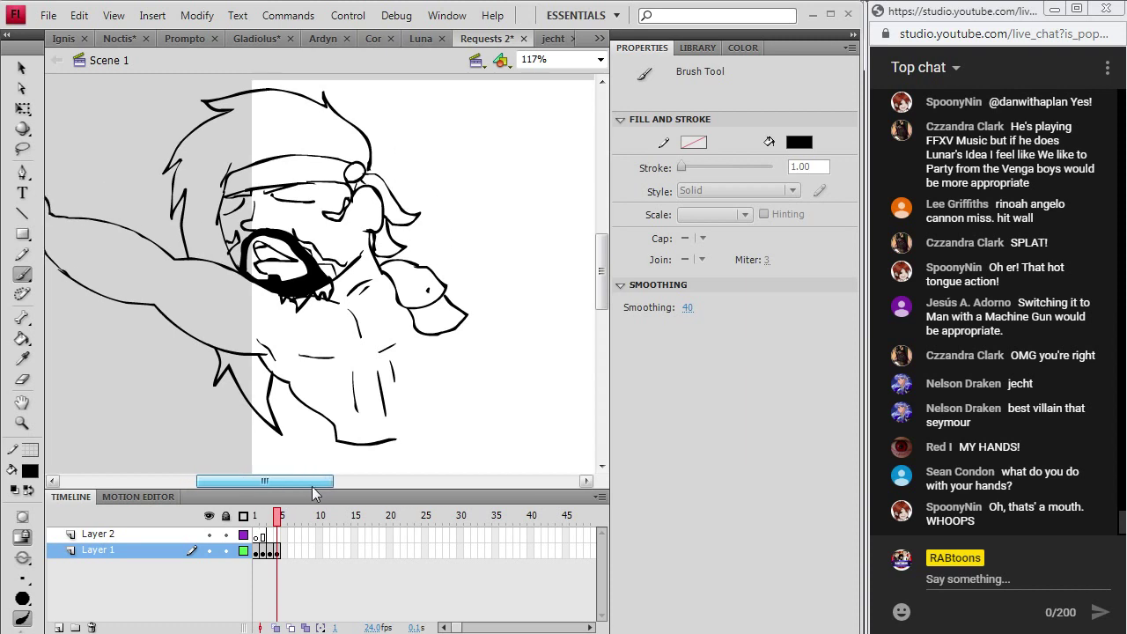
pyautogui.scroll(-3, 317, 265)
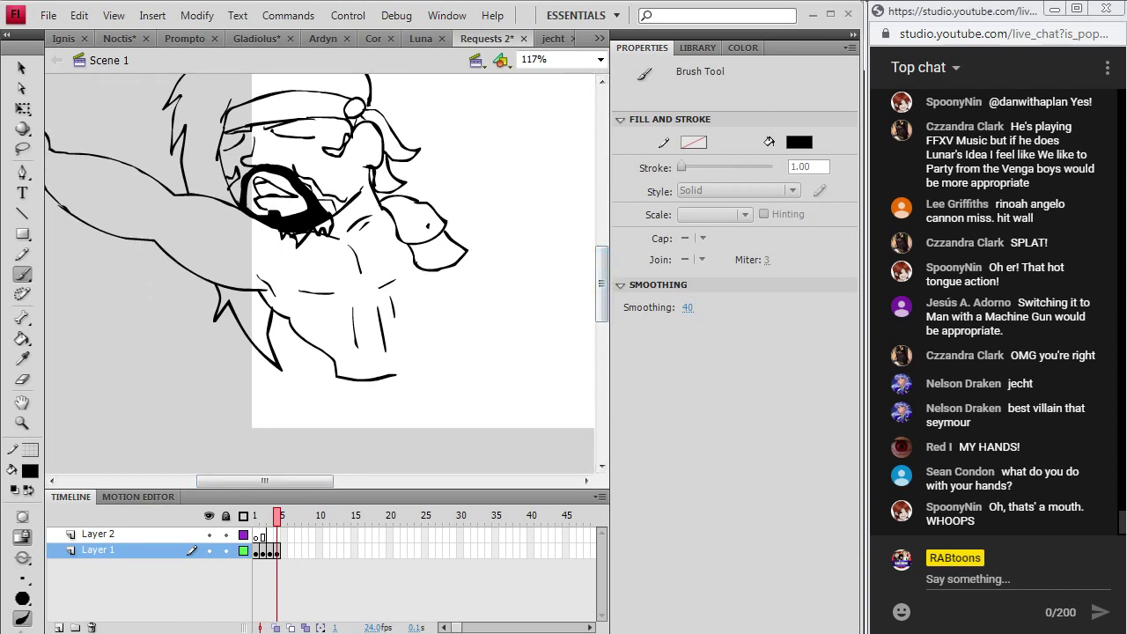
pyautogui.moveTo(418, 298); pyautogui.dragTo(425, 330)
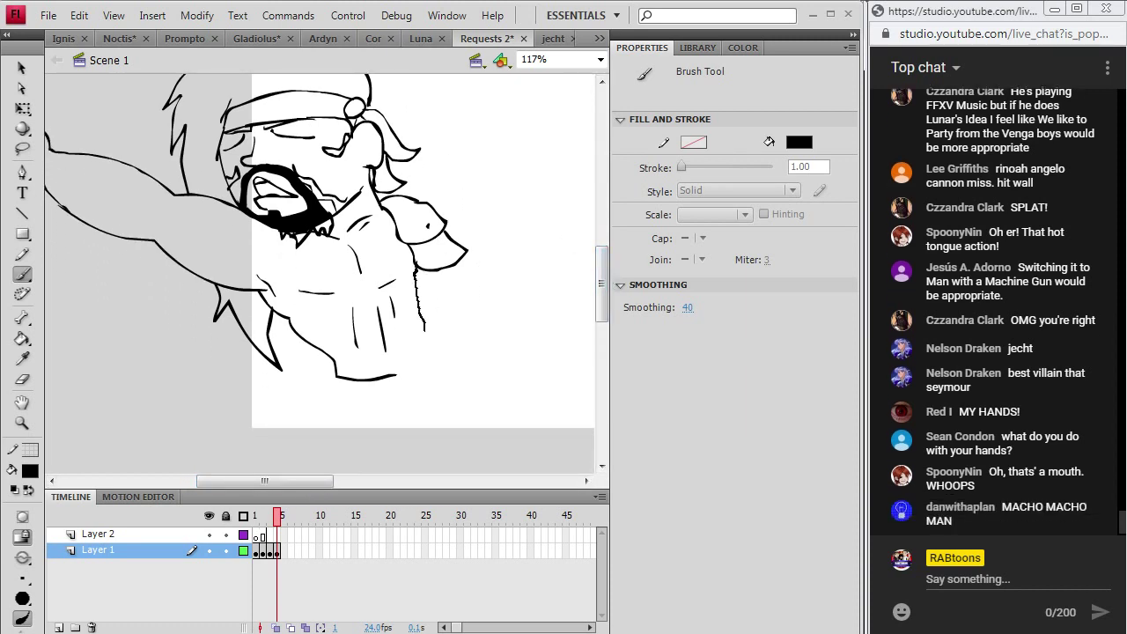
pyautogui.click(553, 38)
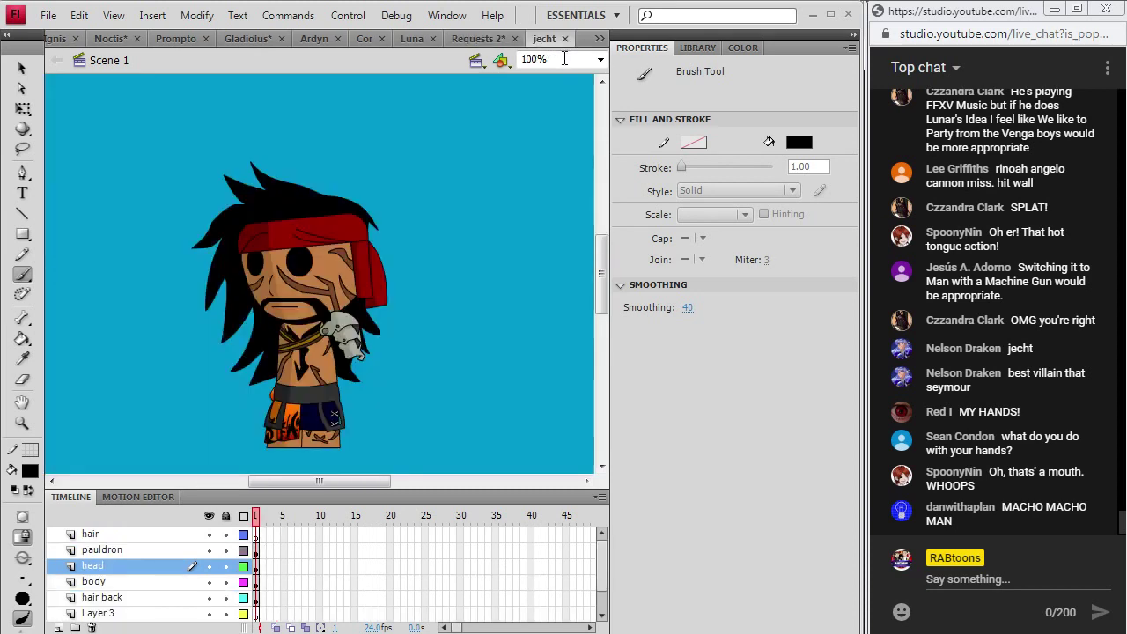
pyautogui.click(483, 38)
# - Draw the front leg of the shorts with a bunched waist and a wide flared lower section
pyautogui.moveTo(602, 260); pyautogui.dragTo(602, 315)
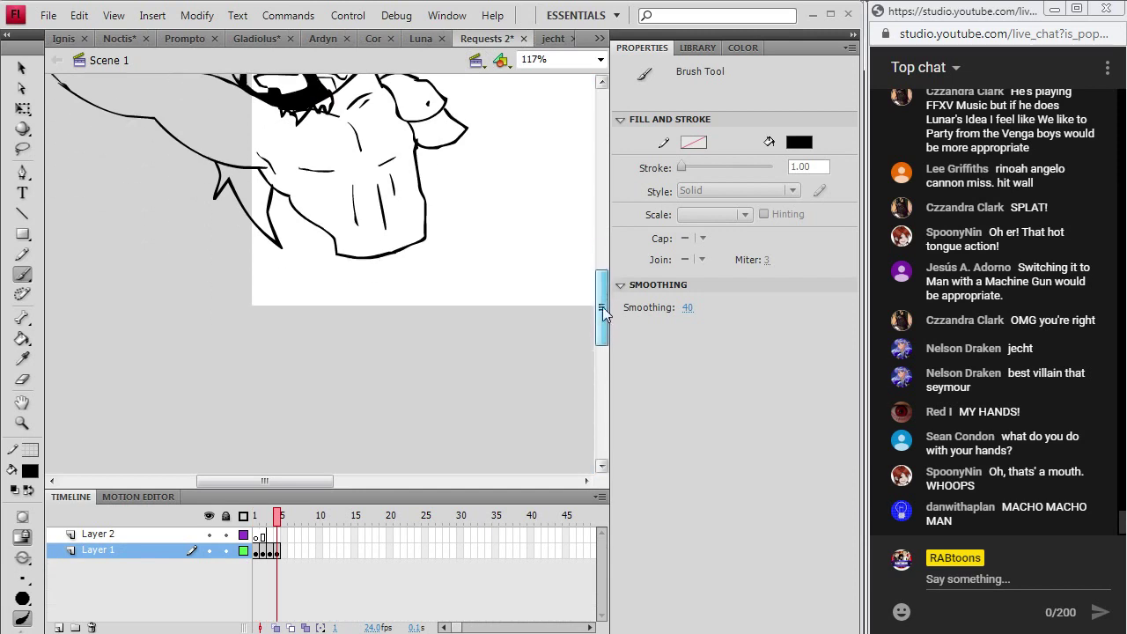
pyautogui.moveTo(333, 250)
pyautogui.mouseDown()
pyautogui.moveTo(263, 367)
pyautogui.moveTo(318, 389)
pyautogui.moveTo(361, 382)
pyautogui.moveTo(378, 366)
pyautogui.moveTo(382, 257)
pyautogui.mouseUp()
pyautogui.moveTo(326, 255)
pyautogui.mouseDown()
pyautogui.moveTo(352, 264)
pyautogui.moveTo(329, 278)
pyautogui.mouseUp()
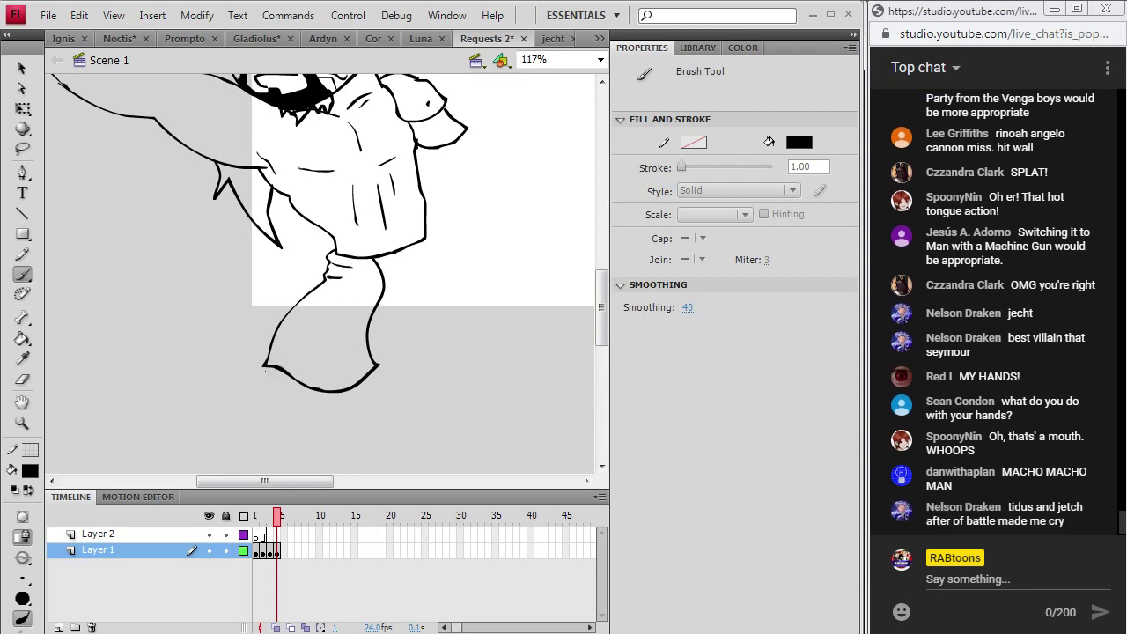
pyautogui.moveTo(268, 368)
pyautogui.mouseDown()
pyautogui.moveTo(235, 408)
pyautogui.moveTo(254, 435)
pyautogui.moveTo(338, 456)
pyautogui.moveTo(395, 387)
pyautogui.mouseUp()
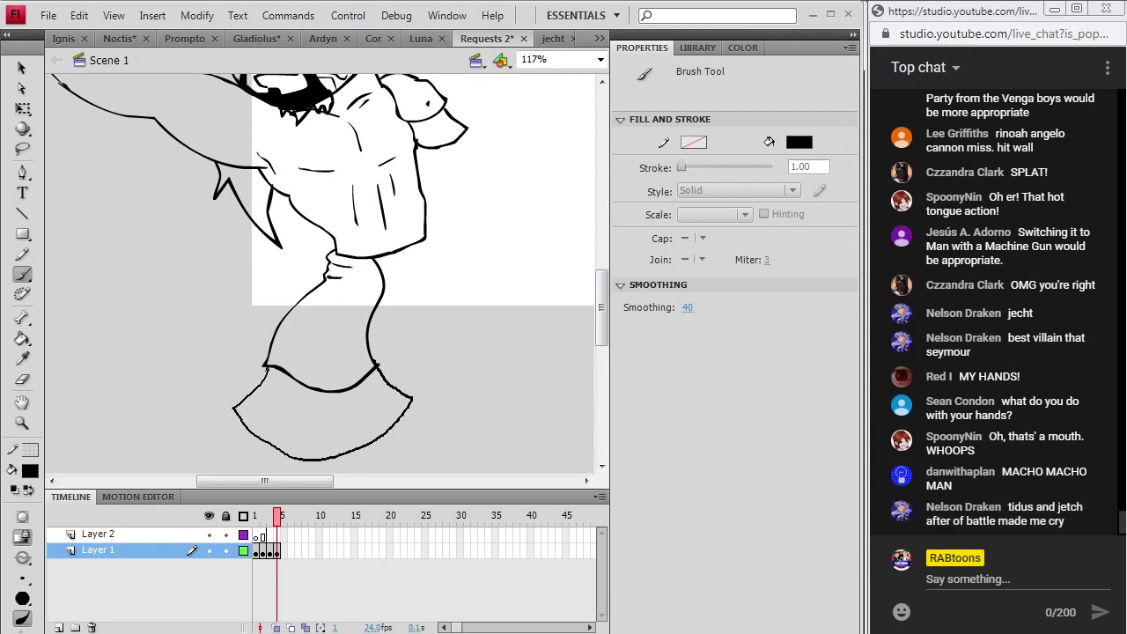
# - Draw the other leg of the shorts with creases at the crotch and a ragged, torn hem
pyautogui.moveTo(393, 312); pyautogui.dragTo(422, 293)
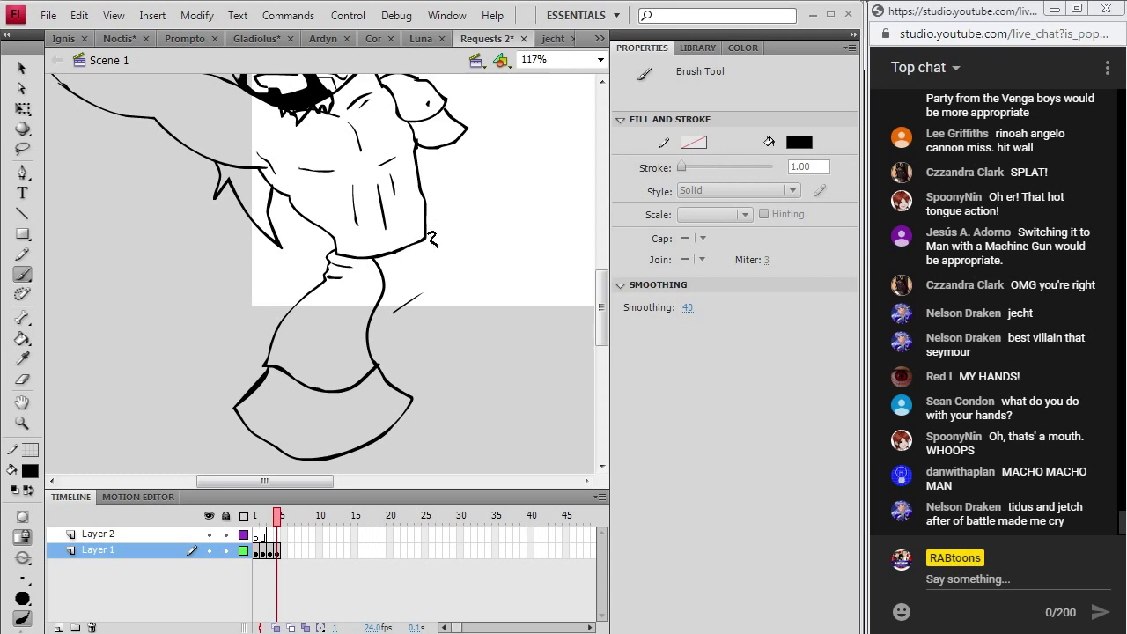
pyautogui.moveTo(435, 238)
pyautogui.mouseDown()
pyautogui.moveTo(442, 270)
pyautogui.moveTo(500, 324)
pyautogui.mouseUp()
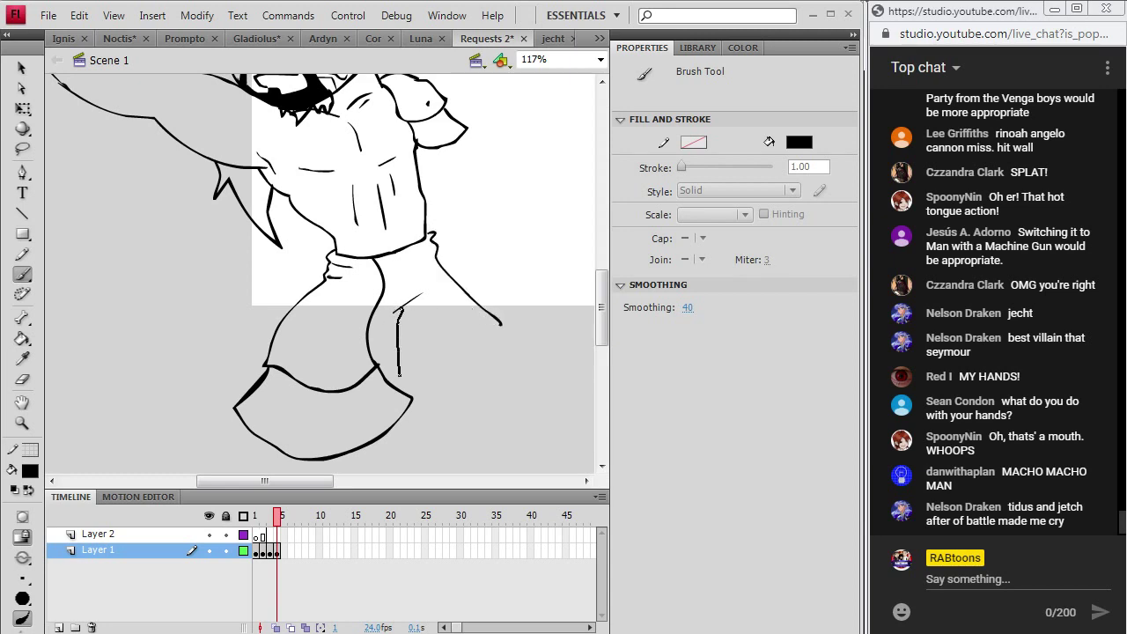
pyautogui.moveTo(397, 310); pyautogui.dragTo(399, 314)
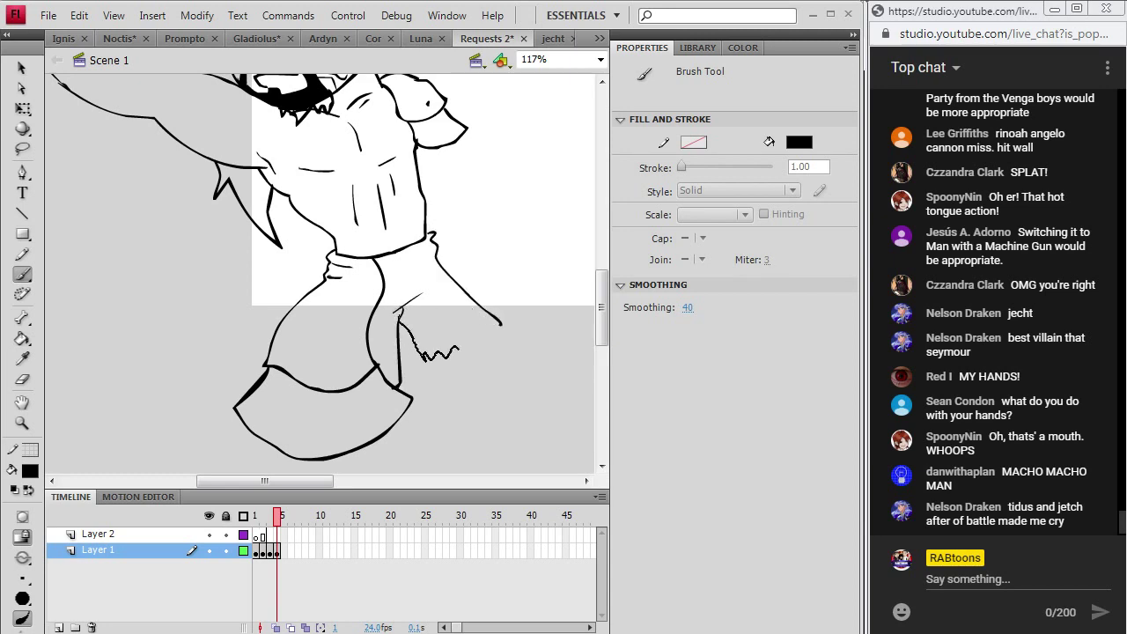
pyautogui.moveTo(503, 340); pyautogui.dragTo(502, 328)
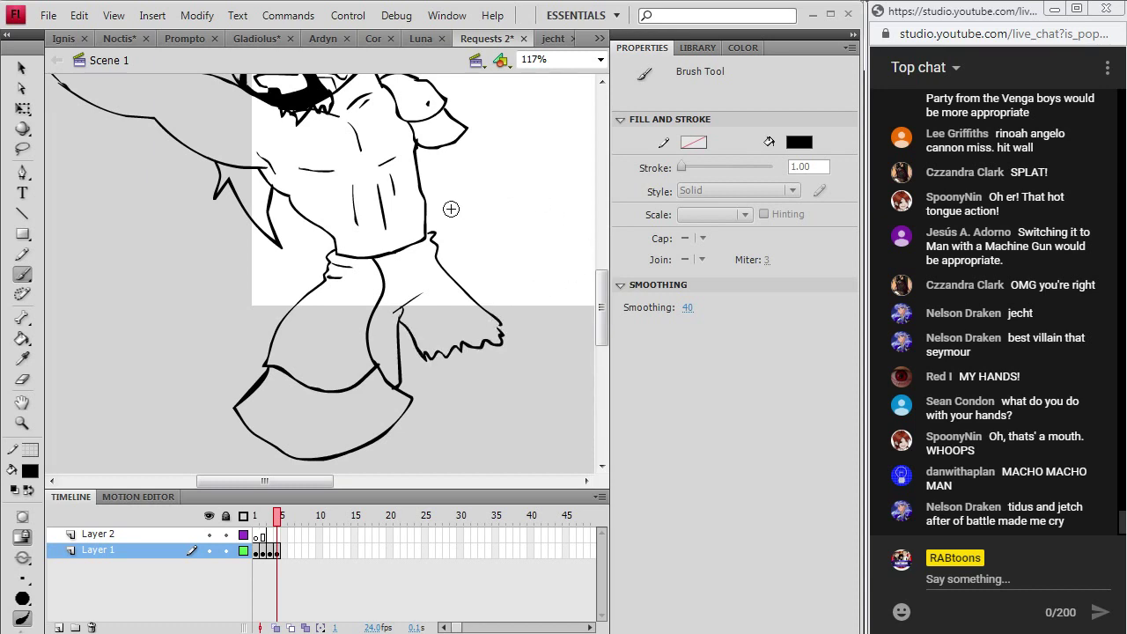
# - Draw the bent arm from under the pauldron, with the elbow out and the forearm returning to the hip
pyautogui.moveTo(435, 142); pyautogui.dragTo(423, 153)
pyautogui.moveTo(432, 220); pyautogui.dragTo(430, 234)
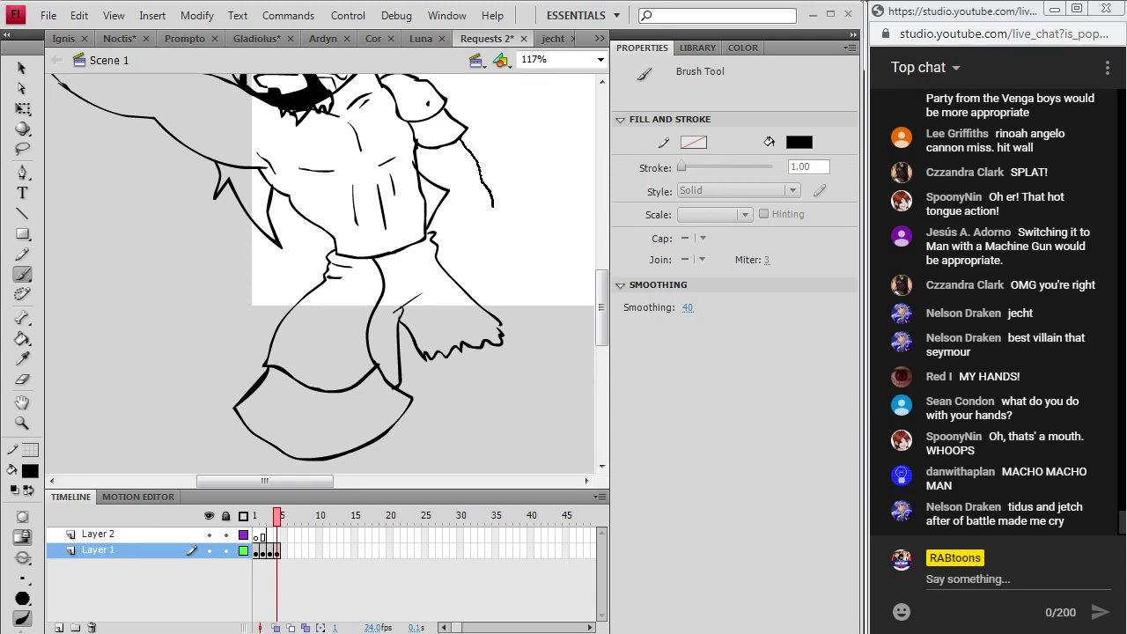
pyautogui.moveTo(438, 263); pyautogui.dragTo(438, 265)
# - Draw the standing lower leg and bare foot with toes beneath the flared shorts leg
pyautogui.moveTo(602, 302)
pyautogui.mouseDown()
pyautogui.moveTo(604, 260)
pyautogui.moveTo(604, 324)
pyautogui.mouseUp()
pyautogui.moveTo(283, 327); pyautogui.dragTo(280, 326)
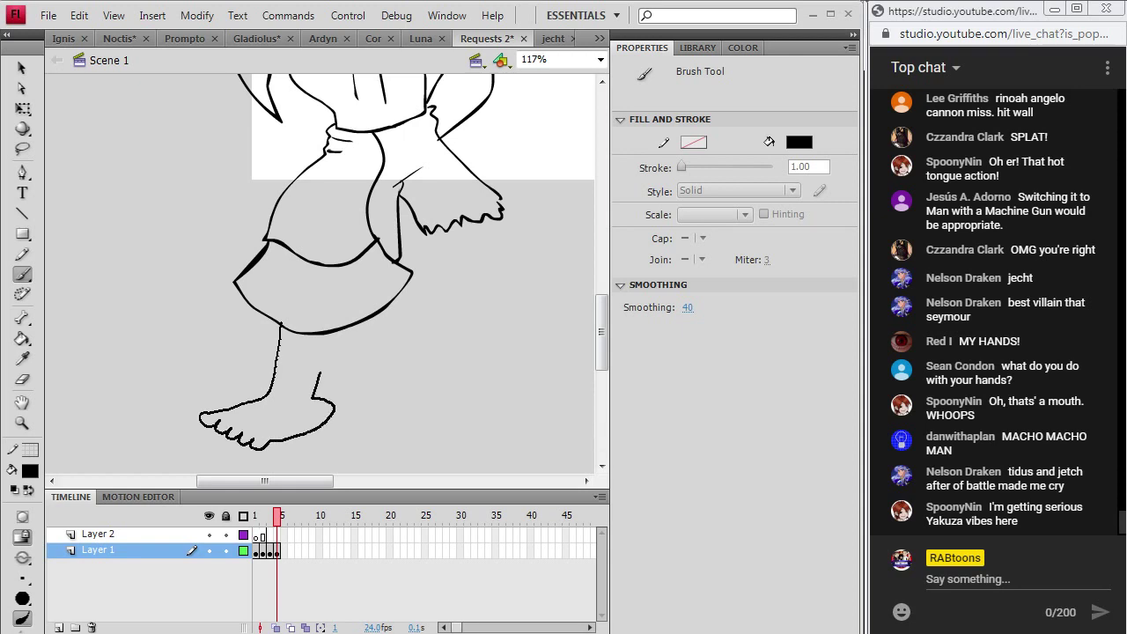
pyautogui.moveTo(335, 335); pyautogui.dragTo(335, 333)
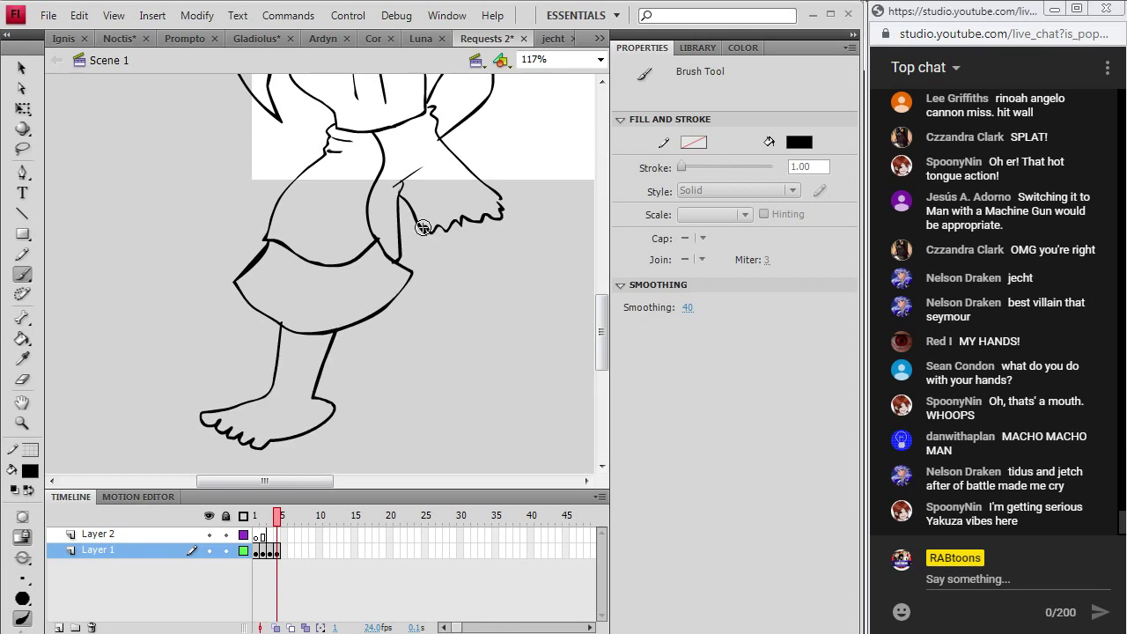
# - Draw the raised lower leg and bare foot below the torn hem, undoing a stray stroke, and add folds at the waist
pyautogui.moveTo(462, 294); pyautogui.dragTo(464, 295)
pyautogui.hotkey('ctrl', 'z')
pyautogui.moveTo(445, 252); pyautogui.dragTo(417, 308)
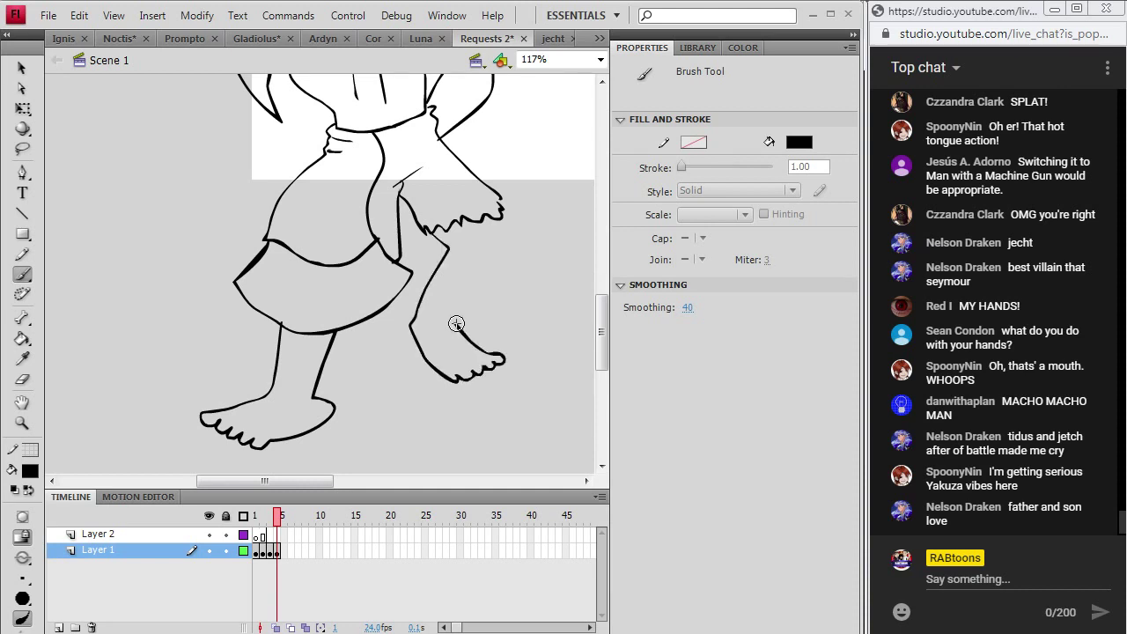
pyautogui.moveTo(451, 324); pyautogui.dragTo(473, 292)
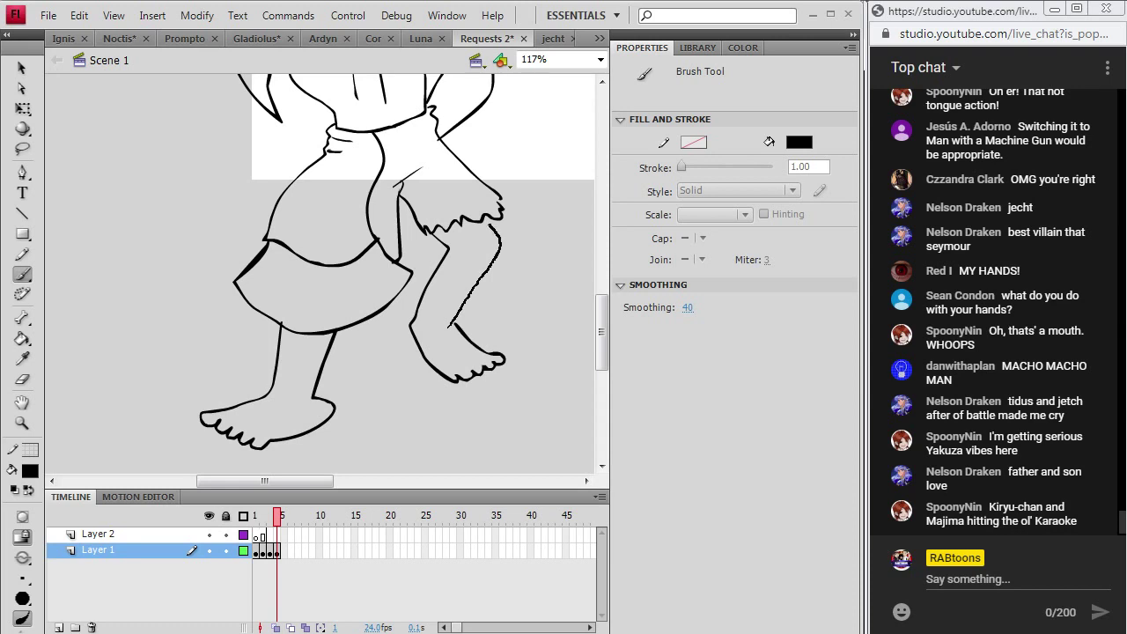
pyautogui.moveTo(489, 226); pyautogui.dragTo(489, 222)
# - Draw a curved strap across the chest from the pauldron to the side and darken the beard tips, following the jecht reference
pyautogui.scroll(2, 604, 302)
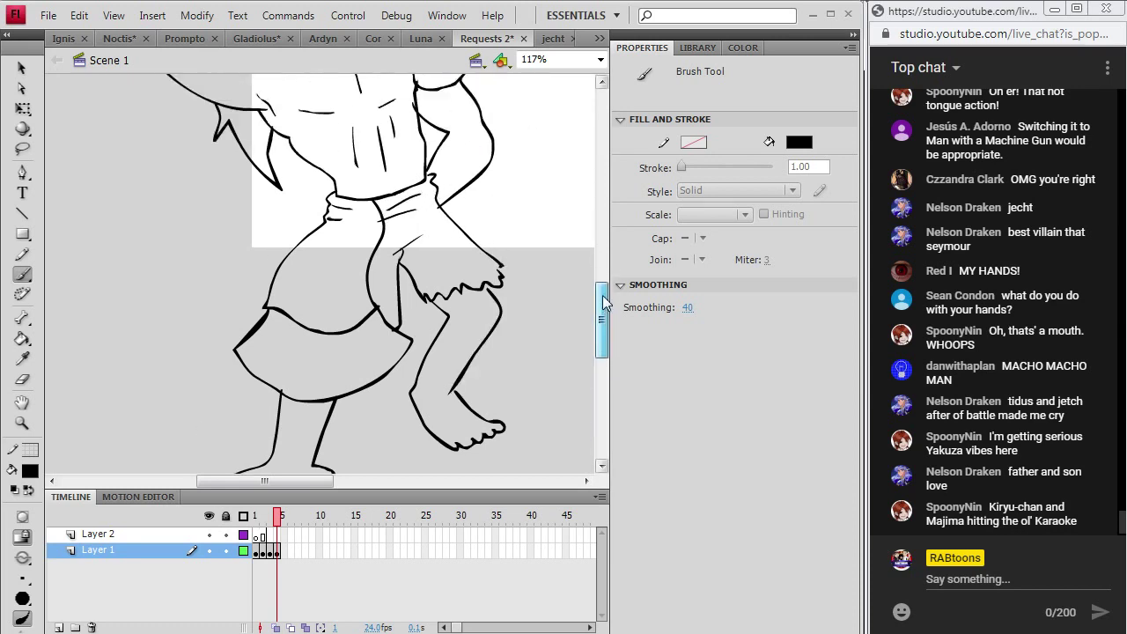
pyautogui.moveTo(604, 302); pyautogui.dragTo(604, 259)
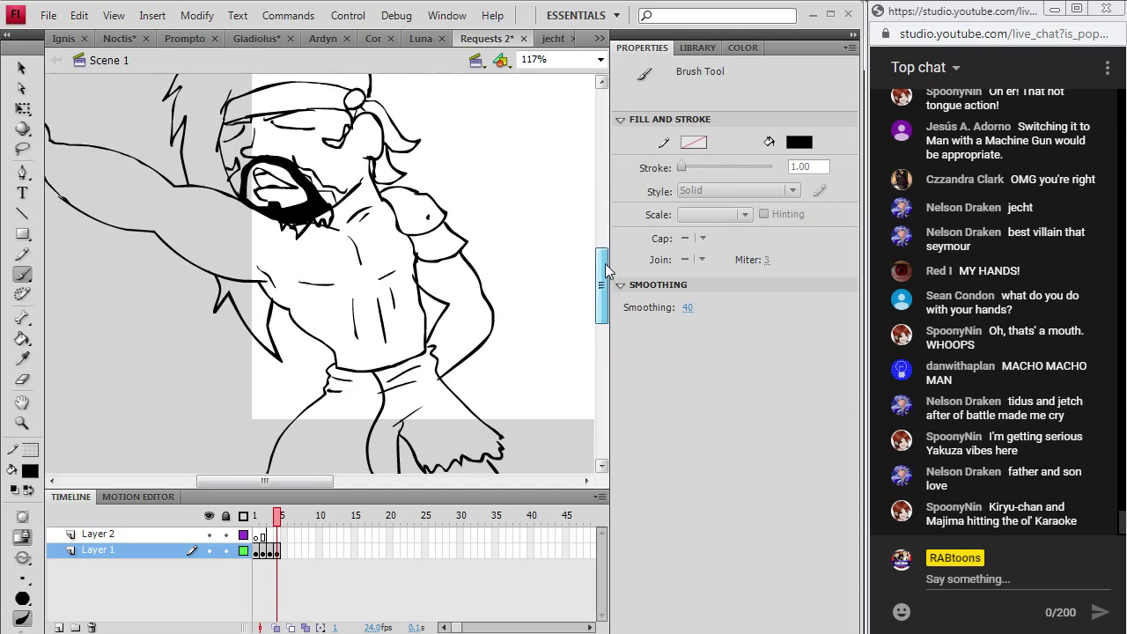
pyautogui.click(545, 42)
pyautogui.click(491, 39)
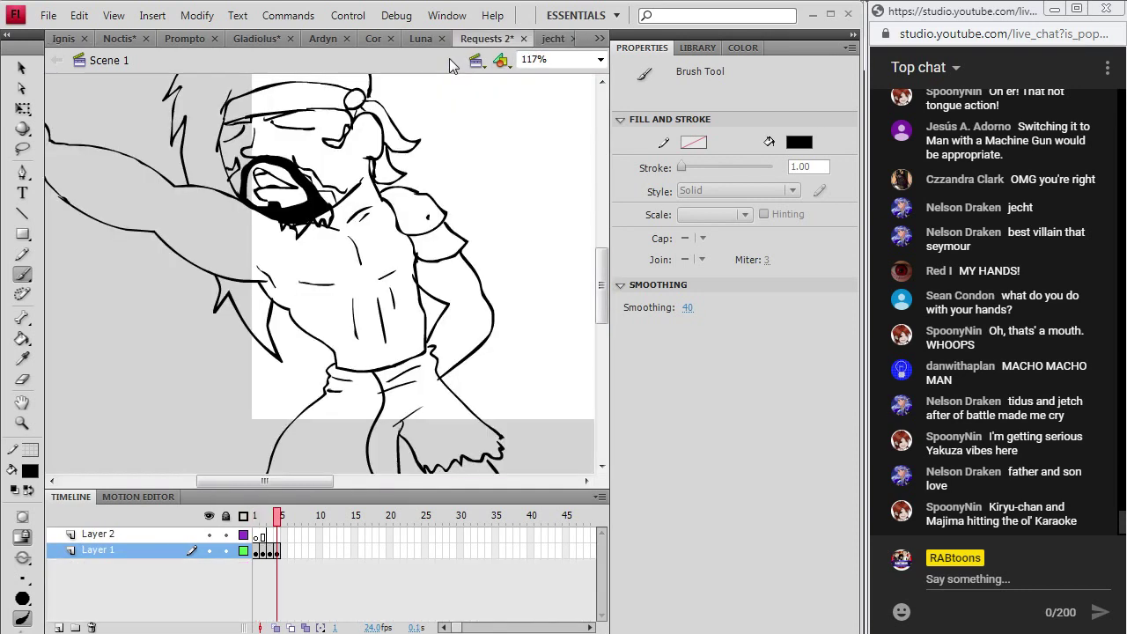
pyautogui.moveTo(382, 199)
pyautogui.mouseDown()
pyautogui.moveTo(379, 228)
pyautogui.moveTo(316, 302)
pyautogui.moveTo(290, 308)
pyautogui.moveTo(306, 315)
pyautogui.mouseUp()
pyautogui.moveTo(395, 221); pyautogui.dragTo(396, 214)
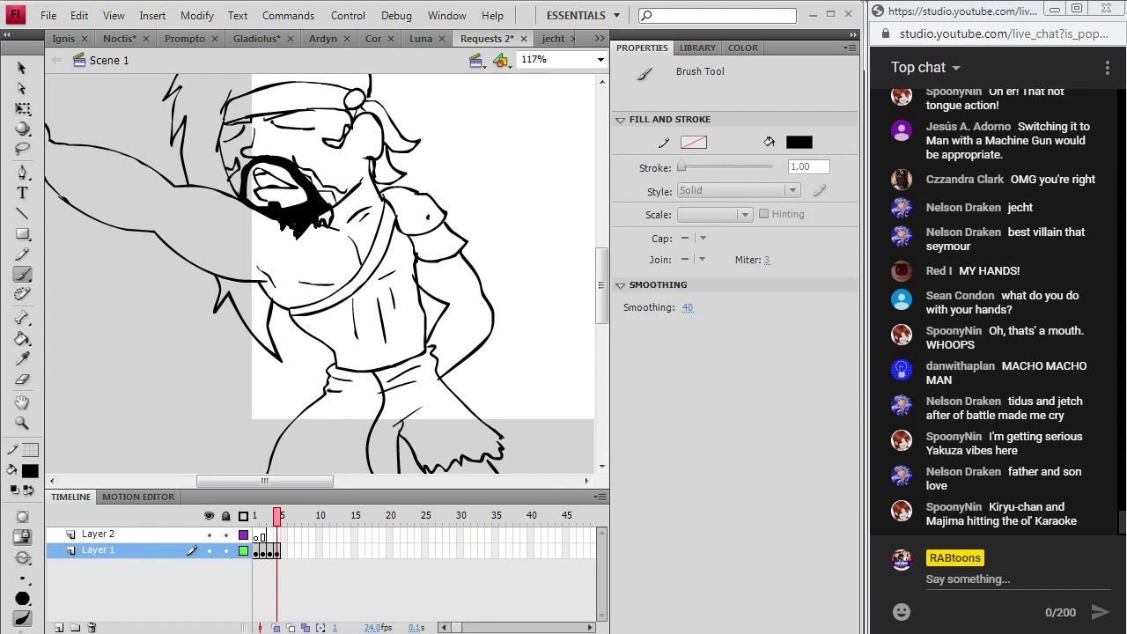
# - Fill the hair below the arm and around the head with black, thickening the outline beside the face before filling
pyautogui.press('k')
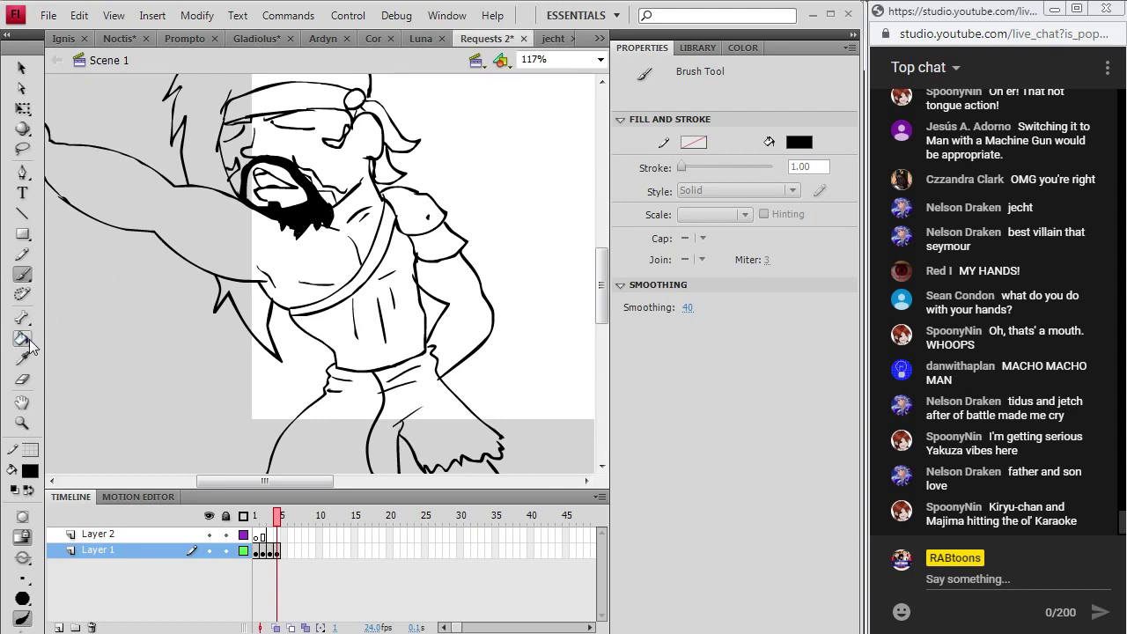
pyautogui.click(242, 304)
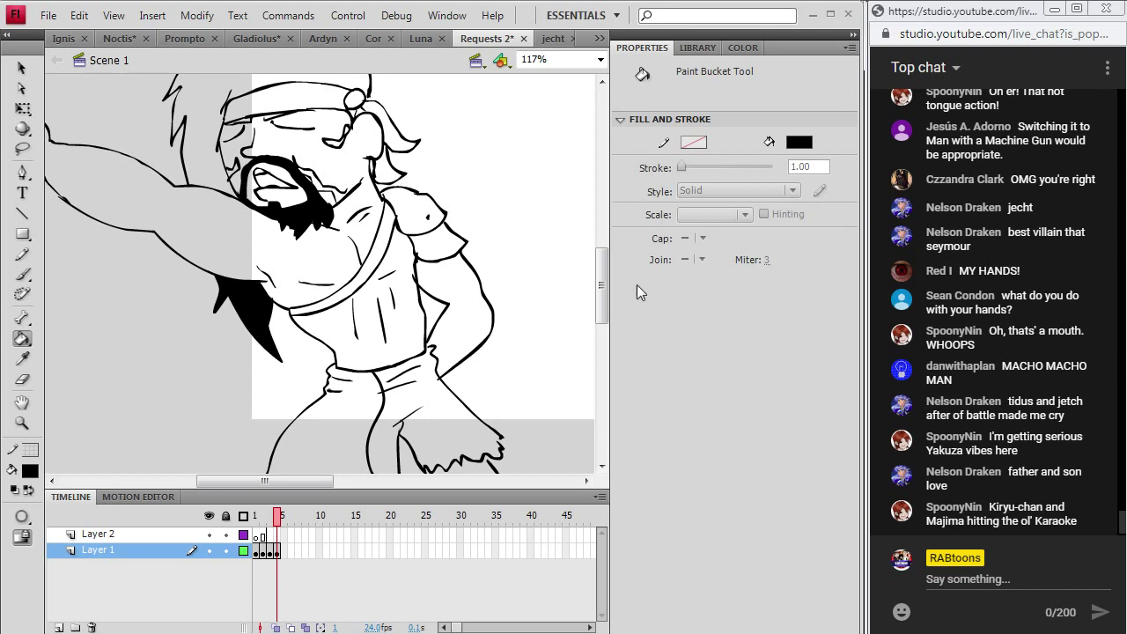
pyautogui.moveTo(603, 288); pyautogui.dragTo(604, 273)
pyautogui.click(22, 274)
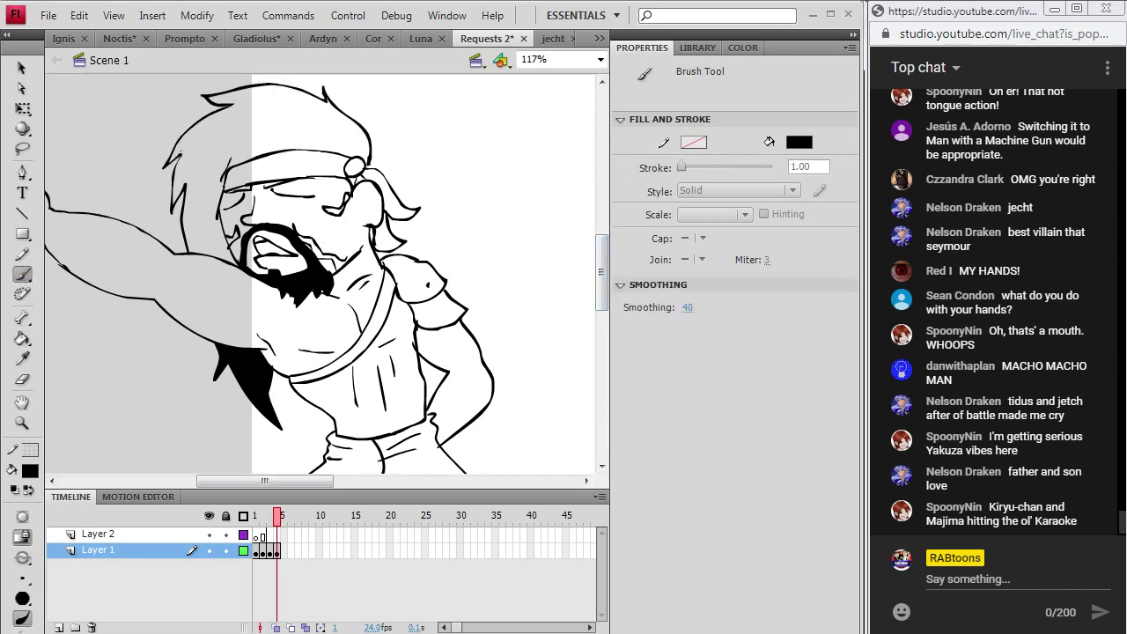
pyautogui.moveTo(227, 159); pyautogui.dragTo(220, 233)
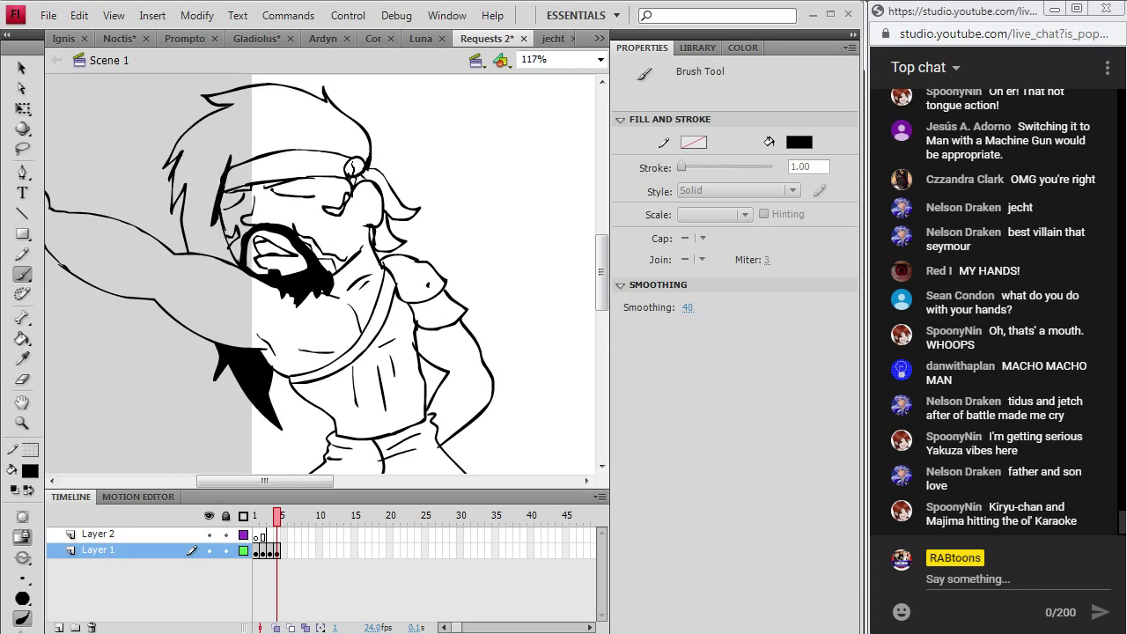
pyautogui.click(22, 339)
pyautogui.click(221, 143)
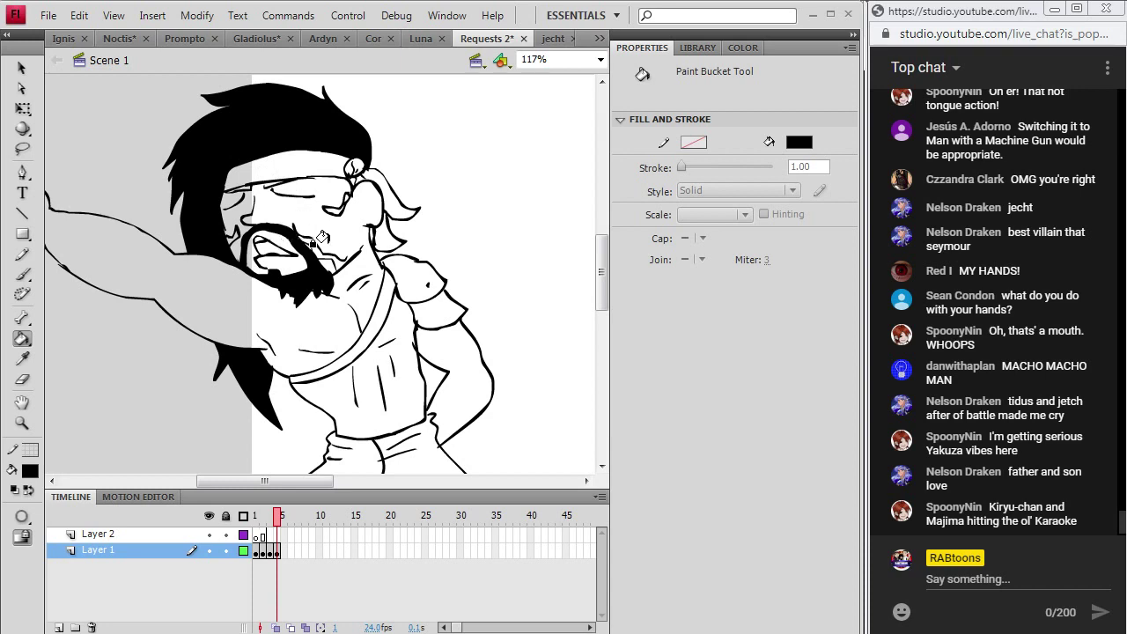
# - Brush dark hair into the raised arm's armpit, then outline the hair lock behind Jecht's neck and fill it with black
pyautogui.click(22, 273)
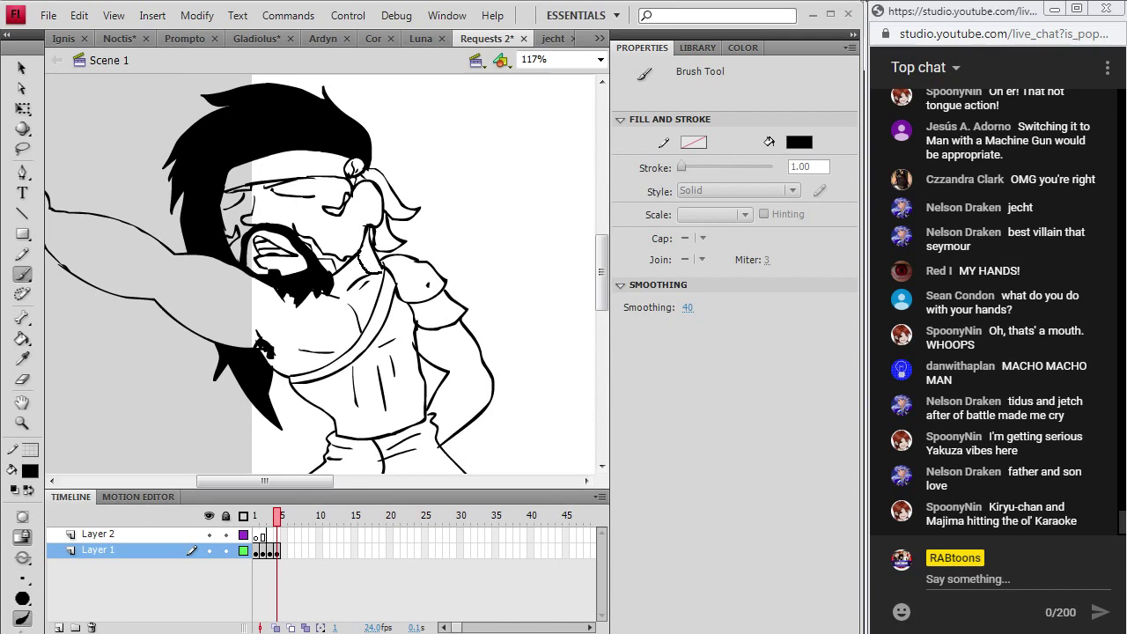
pyautogui.click(22, 339)
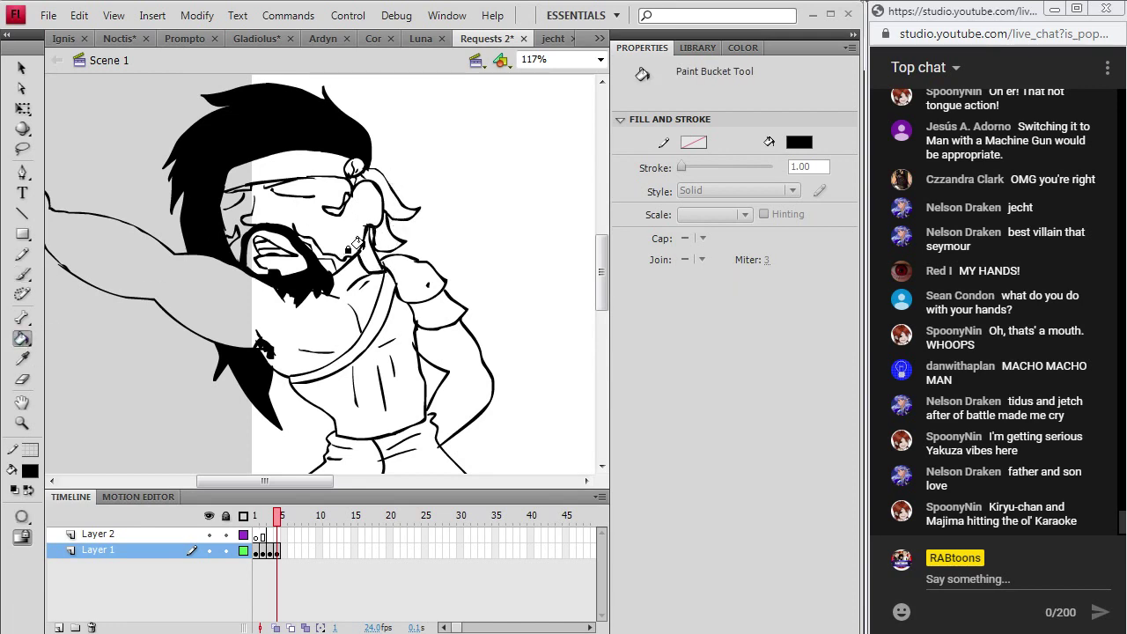
pyautogui.click(357, 244)
pyautogui.click(24, 274)
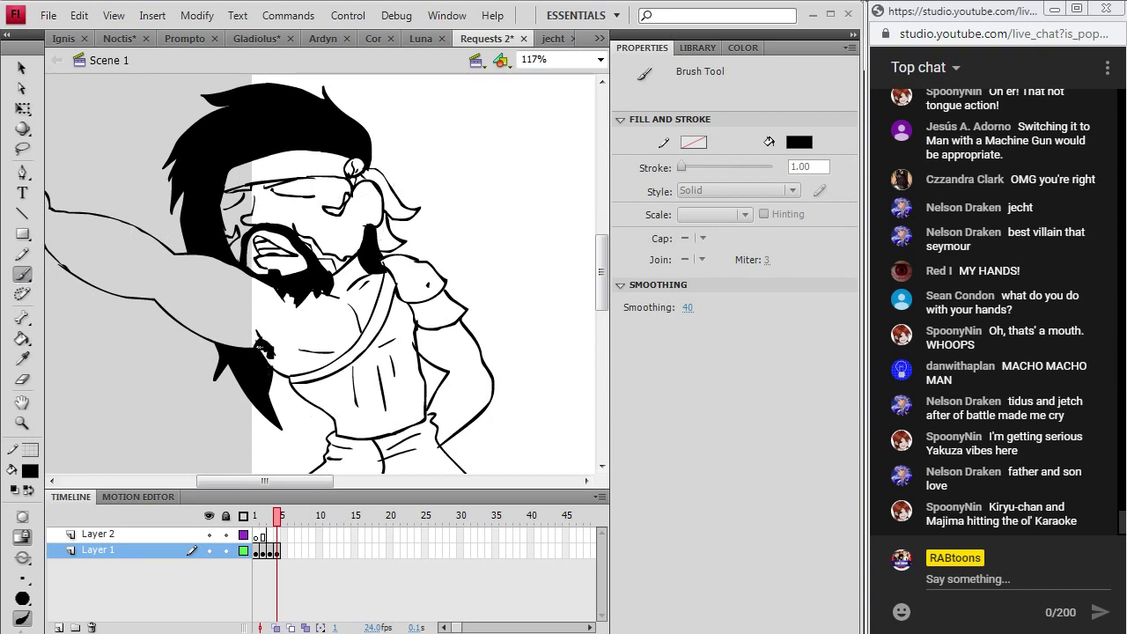
# - Add muscle and crease lines along Jecht's outstretched forearm, upper arm and shoulder
pyautogui.hscroll(-3, 325, 481)
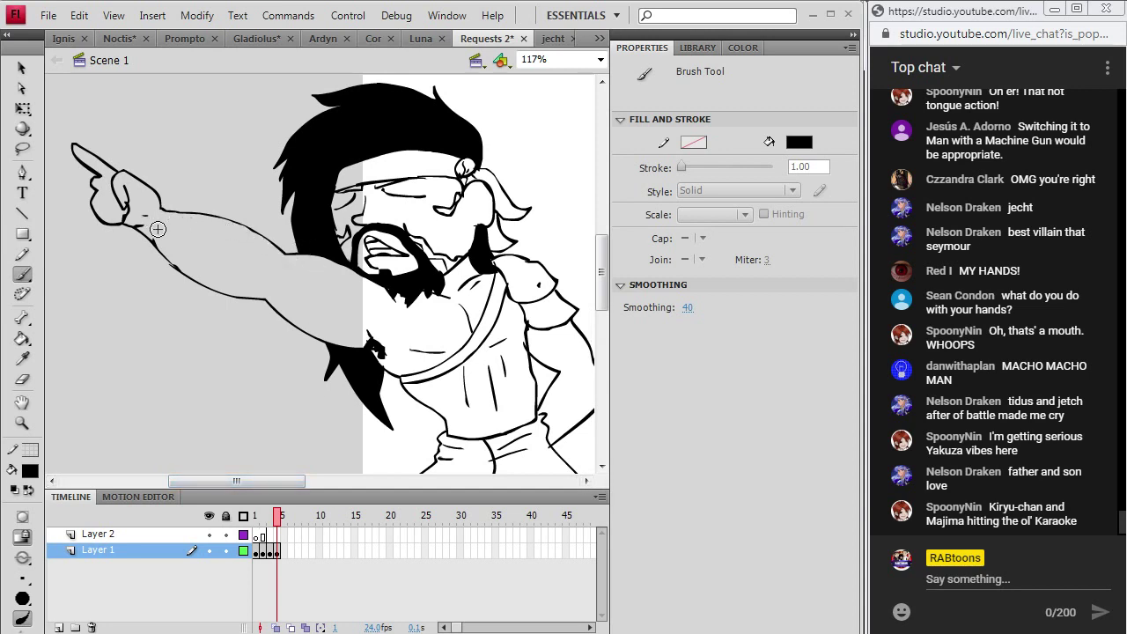
pyautogui.moveTo(188, 235); pyautogui.dragTo(169, 249)
pyautogui.moveTo(269, 249)
pyautogui.mouseDown()
pyautogui.moveTo(294, 242)
pyautogui.moveTo(281, 258)
pyautogui.moveTo(302, 243)
pyautogui.moveTo(308, 266)
pyautogui.moveTo(356, 282)
pyautogui.mouseUp()
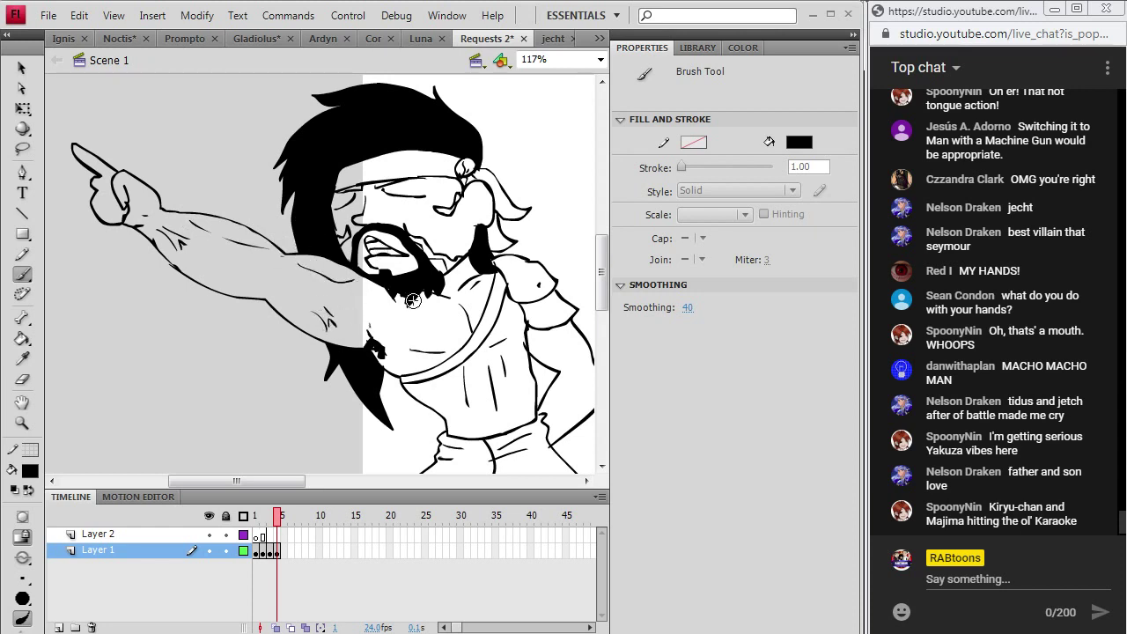
# - Close the jecht reference document and return to the empty area beside Jecht in Requests 2
pyautogui.moveTo(295, 483); pyautogui.dragTo(375, 490)
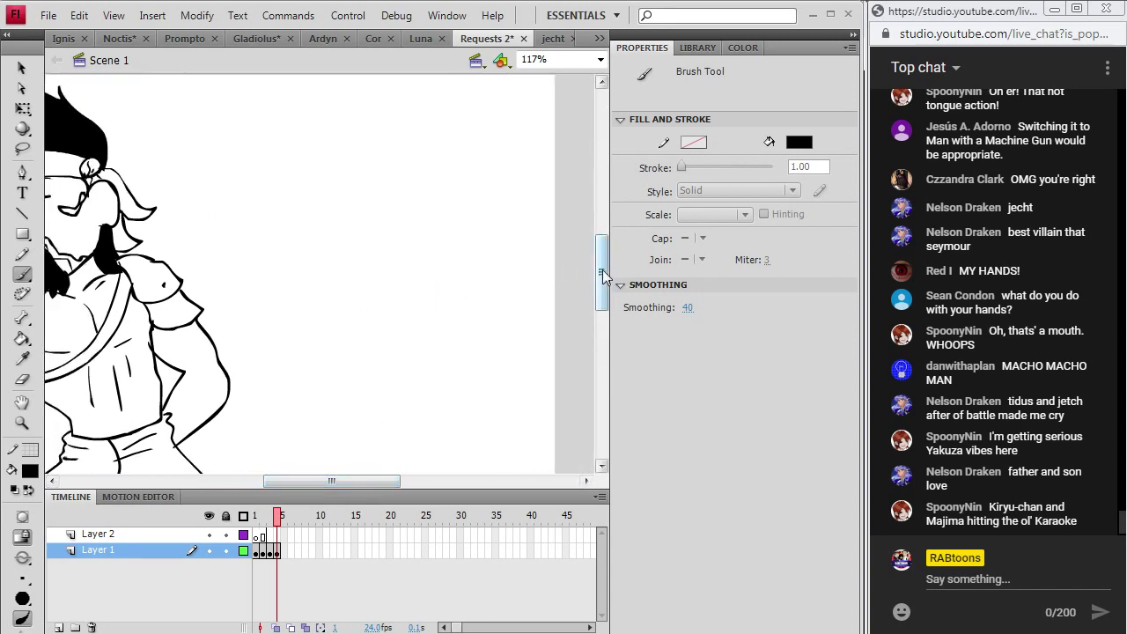
pyautogui.moveTo(601, 278)
pyautogui.mouseDown()
pyautogui.moveTo(603, 295)
pyautogui.moveTo(604, 262)
pyautogui.mouseUp()
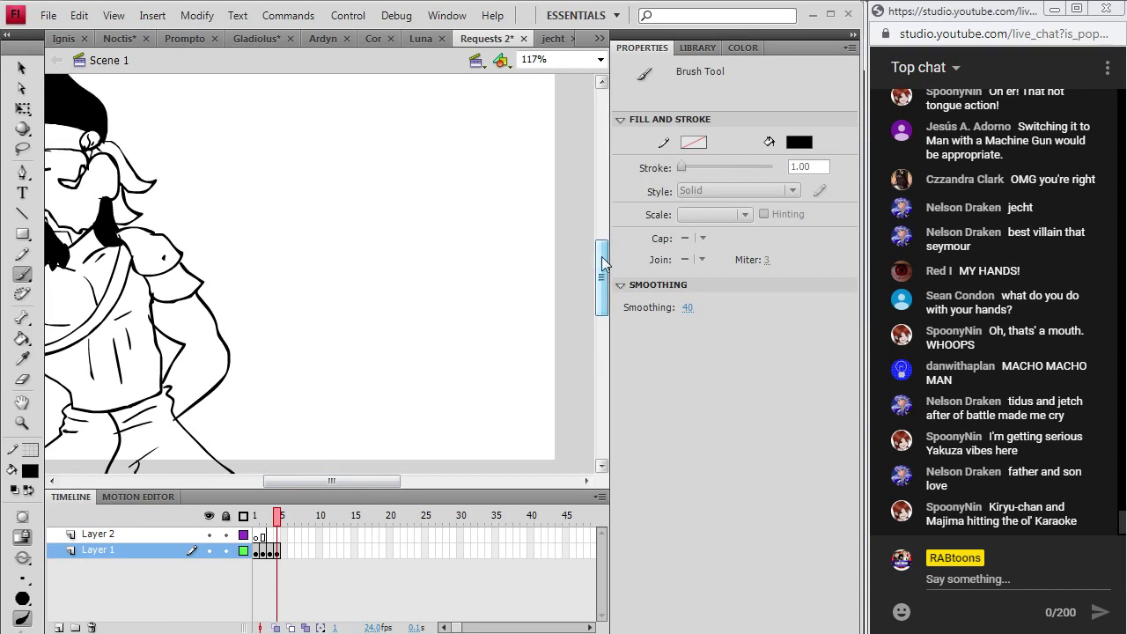
pyautogui.click(555, 38)
pyautogui.click(487, 38)
# - Open the Laguna file from the FFVIII folder as a reference and go to its first frame
pyautogui.click(49, 15)
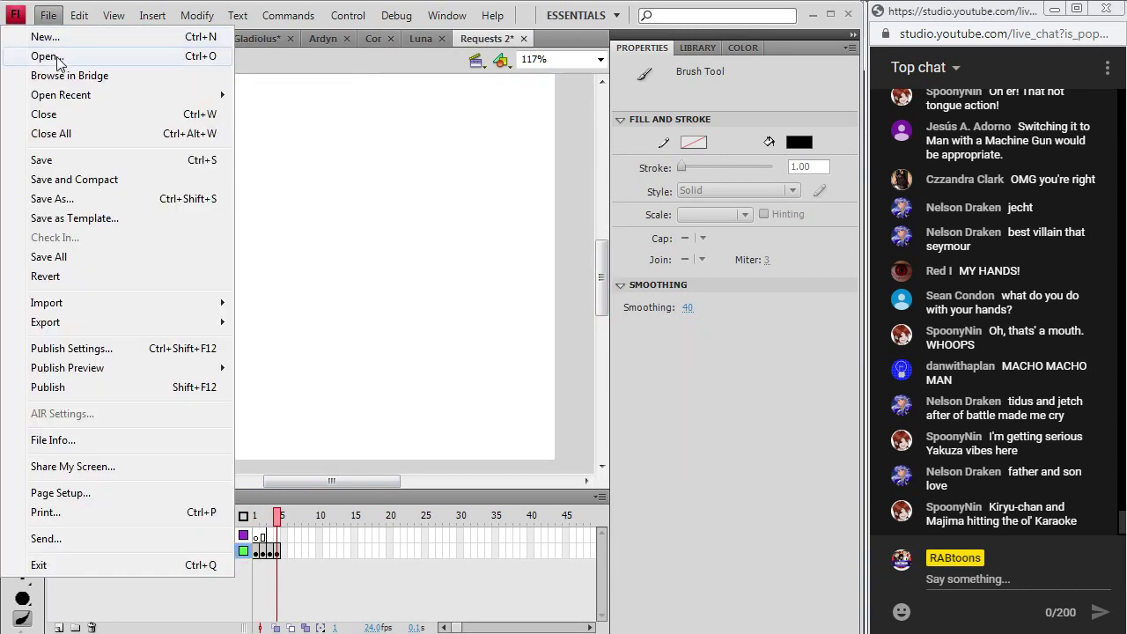
pyautogui.click(62, 55)
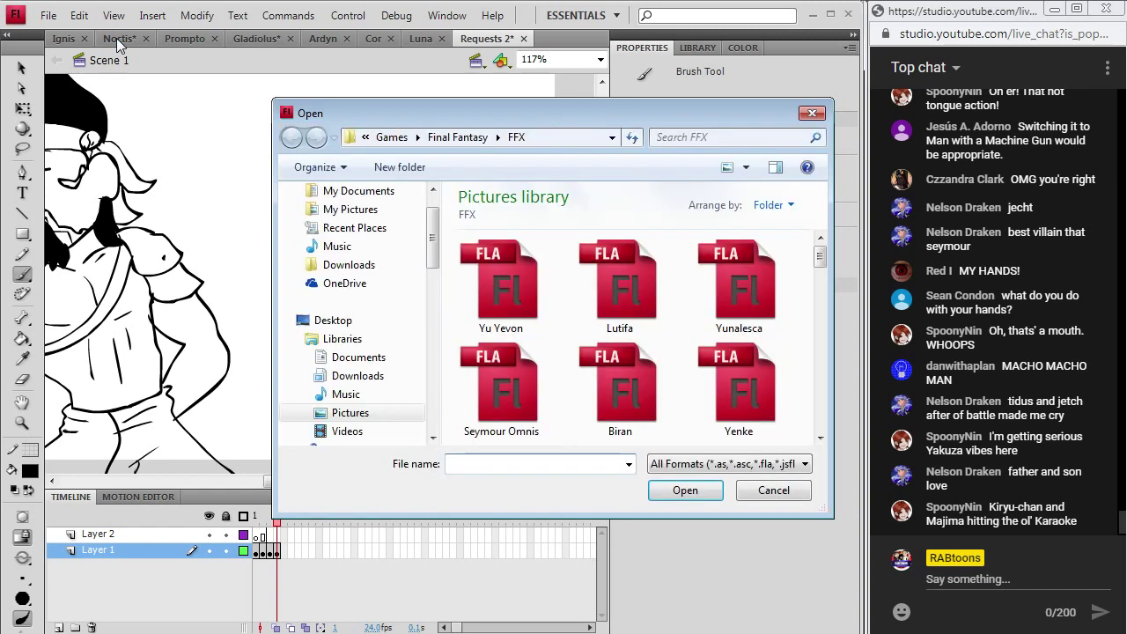
pyautogui.hotkey('alt', 'Up')
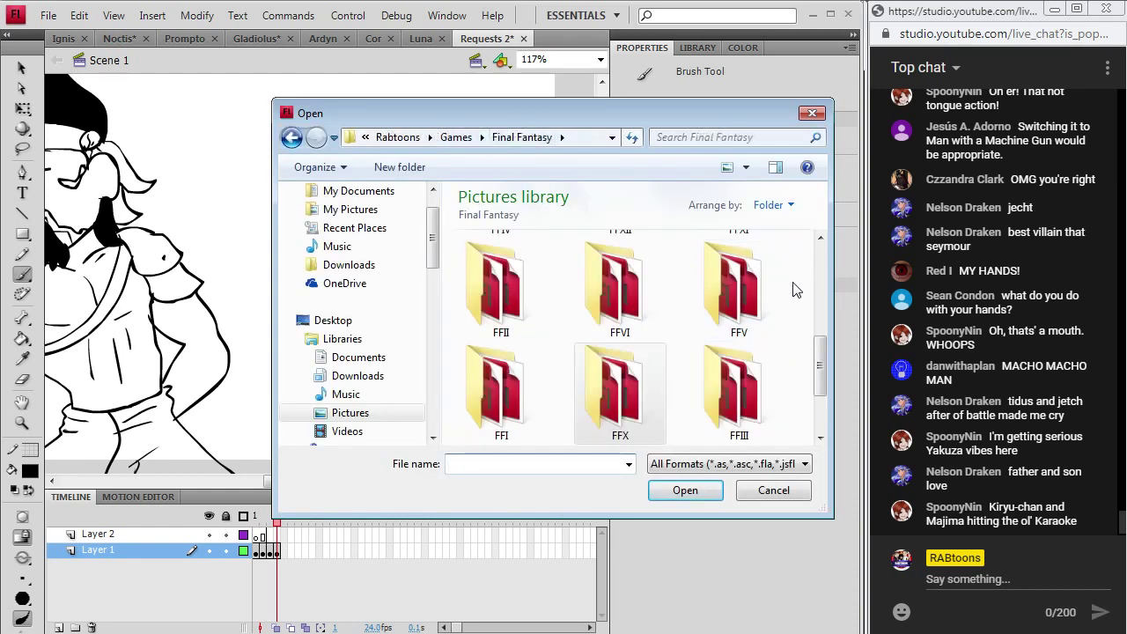
pyautogui.moveTo(819, 351); pyautogui.dragTo(827, 388)
pyautogui.doubleClick(502, 405)
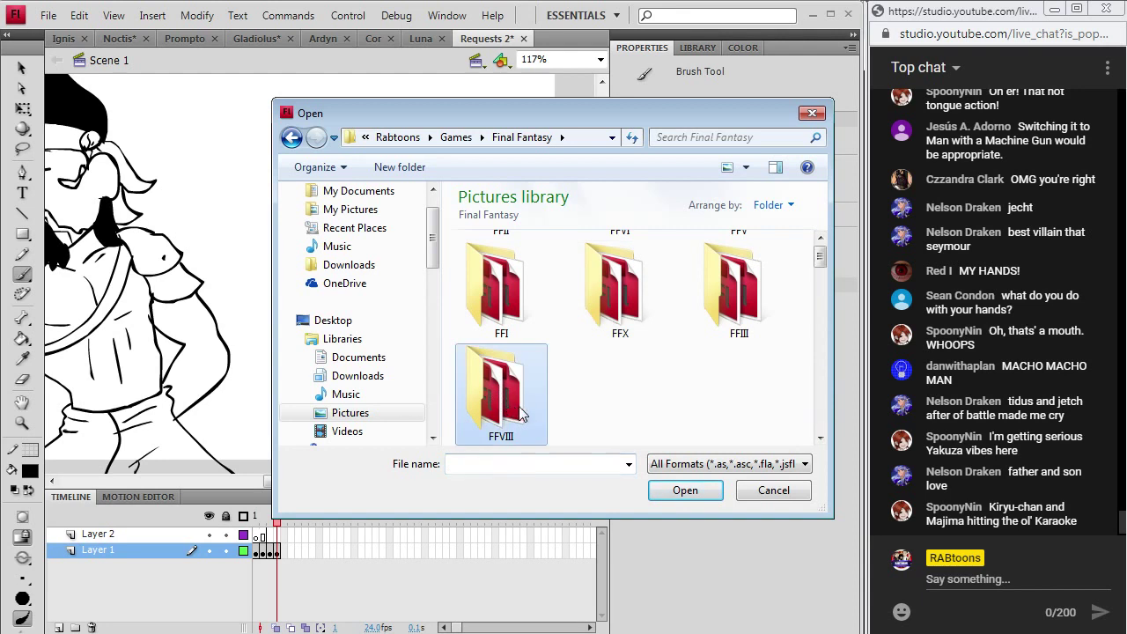
pyautogui.moveTo(822, 261); pyautogui.dragTo(827, 299)
pyautogui.doubleClick(763, 314)
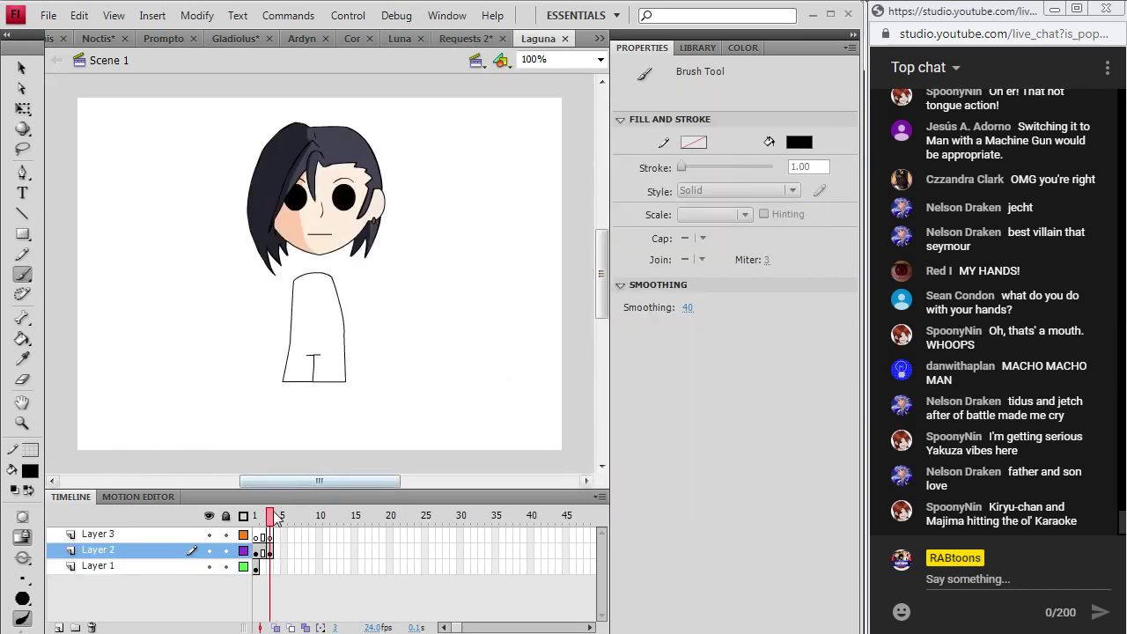
pyautogui.press(',')
pyautogui.press(',')
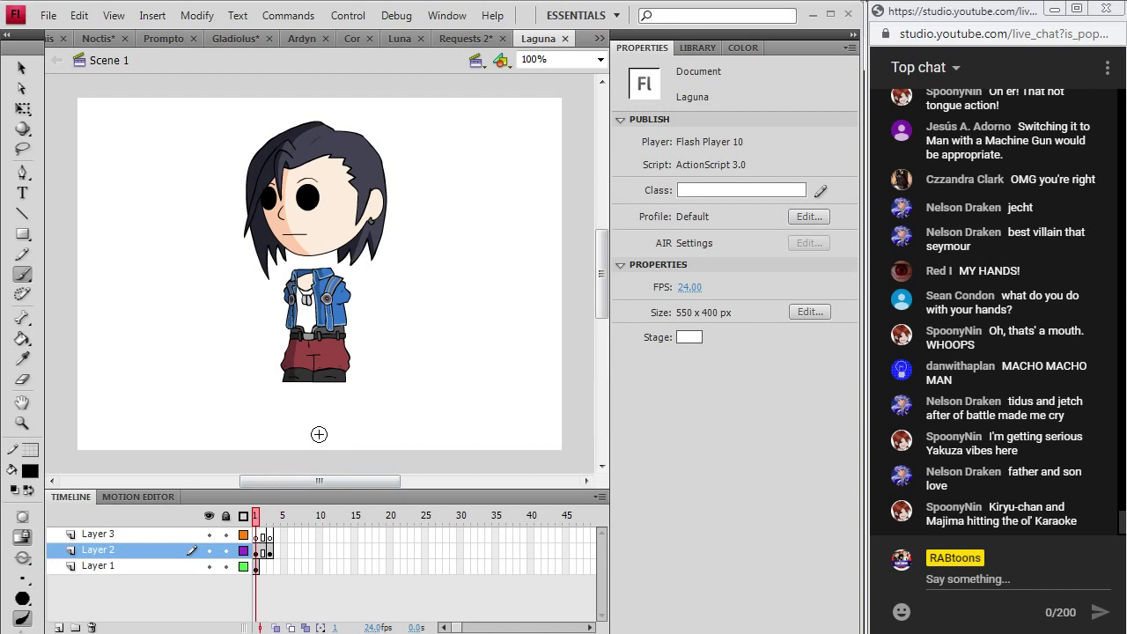
# - Start a second figure beside Jecht in Requests 2 by drawing the curved outer hip and inner buttock lines
pyautogui.click(465, 38)
pyautogui.moveTo(277, 481)
pyautogui.mouseDown()
pyautogui.moveTo(239, 491)
pyautogui.moveTo(304, 492)
pyautogui.mouseUp()
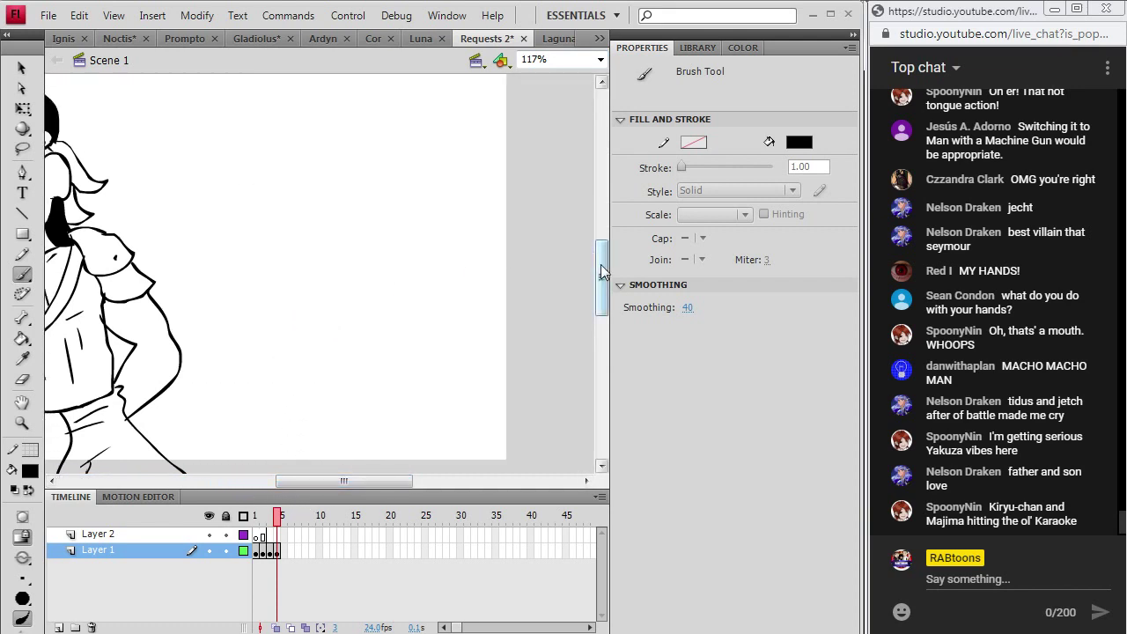
pyautogui.moveTo(603, 271)
pyautogui.mouseDown()
pyautogui.moveTo(604, 299)
pyautogui.moveTo(604, 280)
pyautogui.mouseUp()
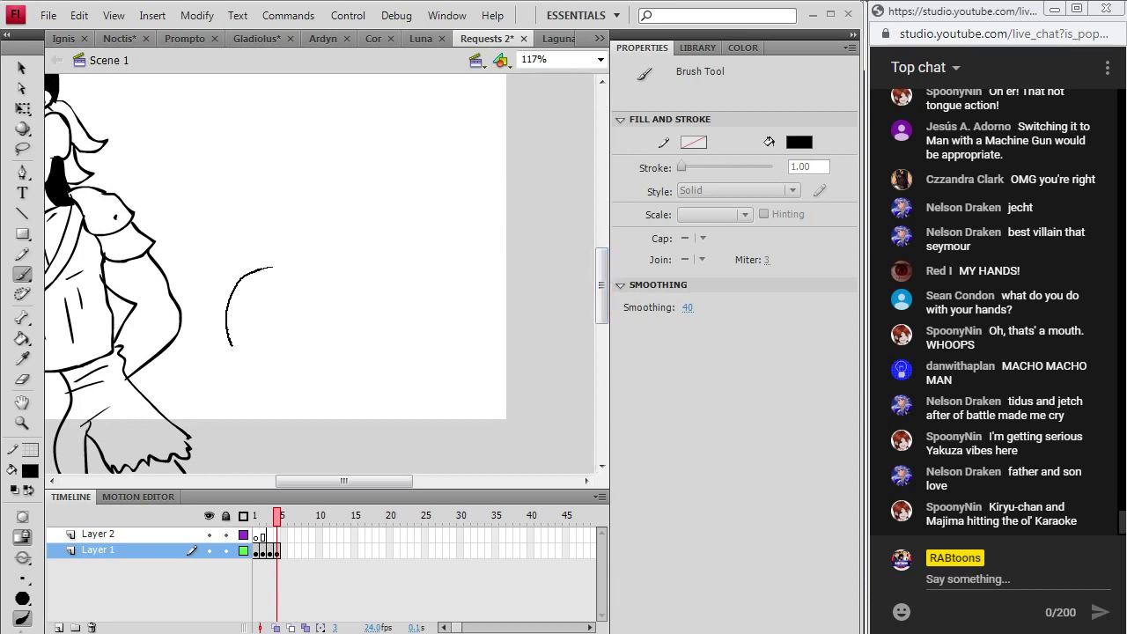
pyautogui.moveTo(232, 345); pyautogui.dragTo(232, 344)
pyautogui.moveTo(315, 374); pyautogui.dragTo(334, 381)
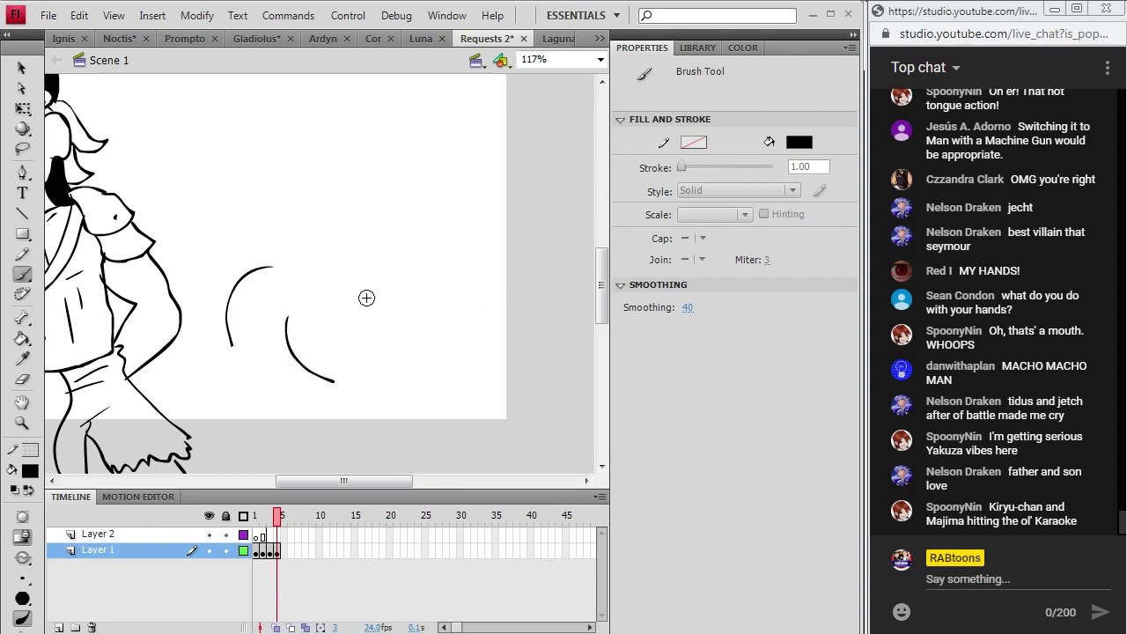
pyautogui.moveTo(384, 331); pyautogui.dragTo(391, 351)
# - Extend the rounded hips into the front thigh with long sloping lines along its upper side and underside
pyautogui.scroll(-3, 604, 287)
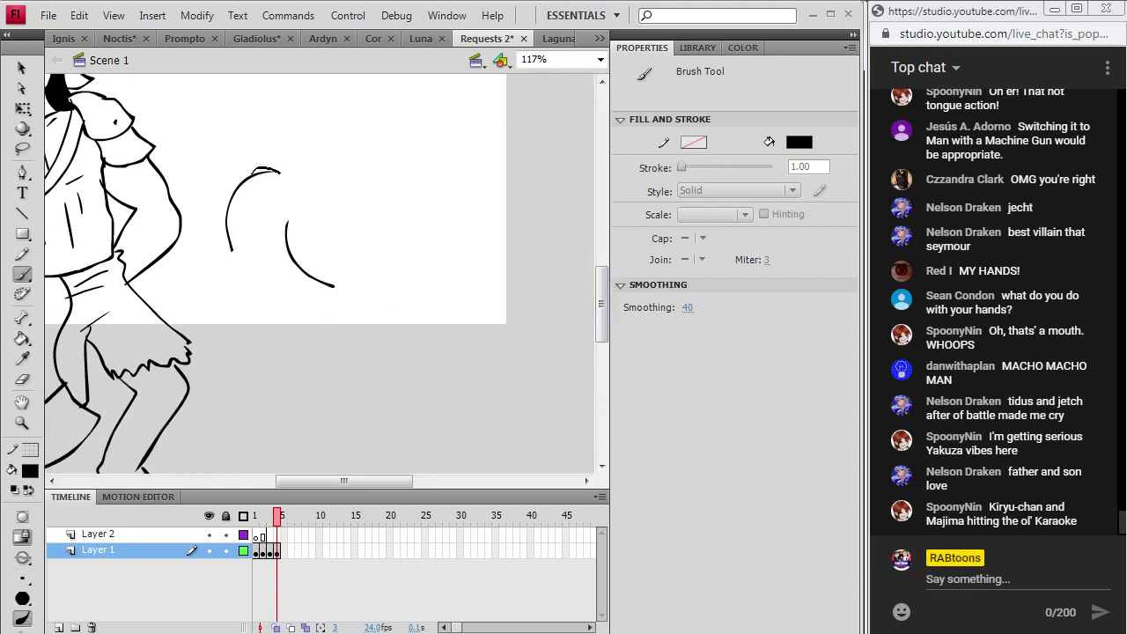
pyautogui.moveTo(280, 173); pyautogui.dragTo(318, 209)
pyautogui.moveTo(396, 249); pyautogui.dragTo(403, 248)
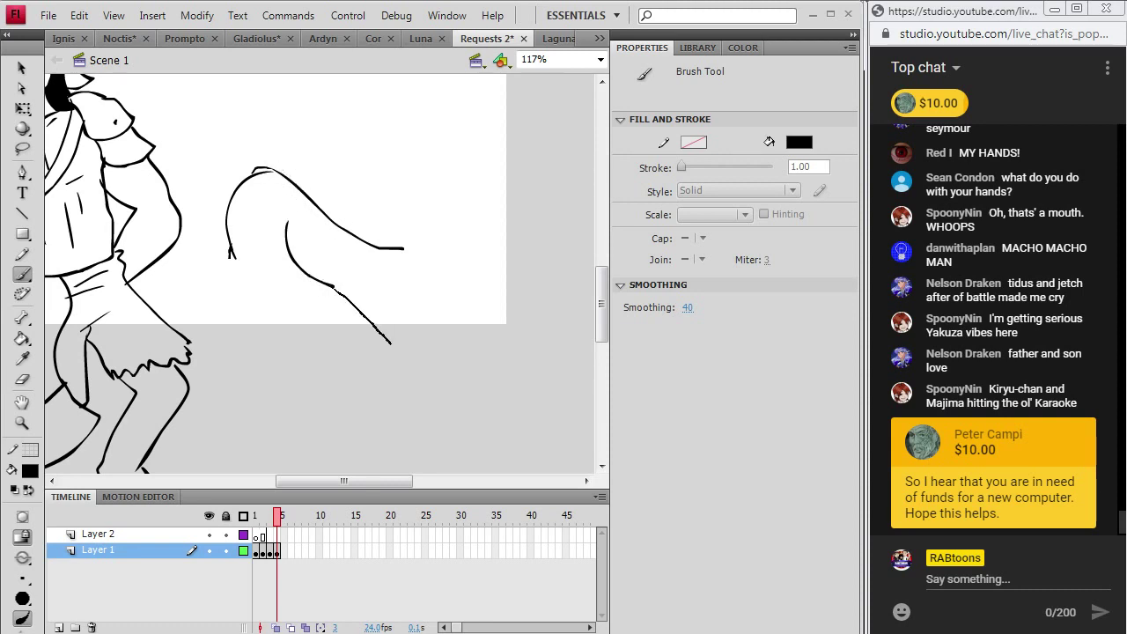
pyautogui.moveTo(391, 344); pyautogui.dragTo(414, 361)
# - Draw the second figure's back leg from the hips down to a closed trouser hem near Jecht's standing foot
pyautogui.moveTo(207, 315); pyautogui.dragTo(201, 340)
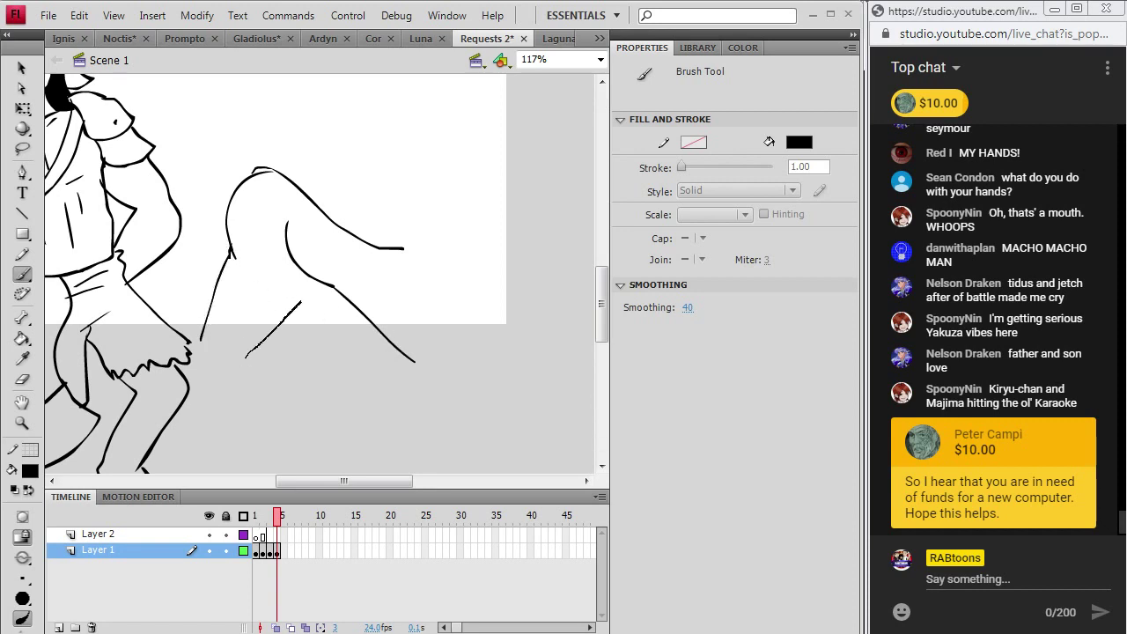
pyautogui.moveTo(300, 302); pyautogui.dragTo(315, 282)
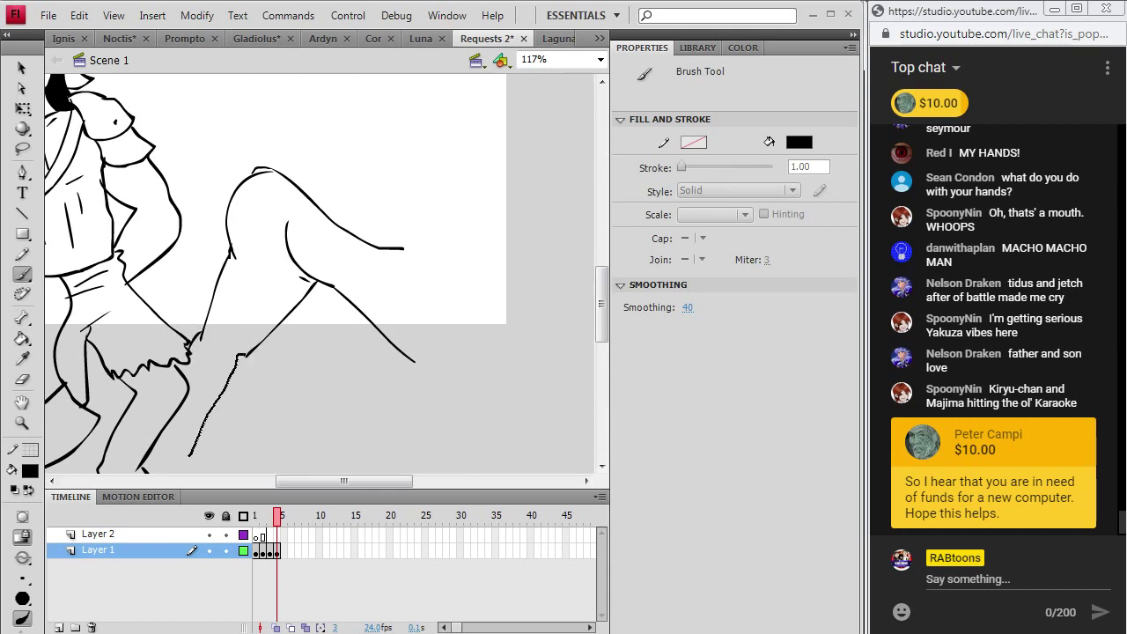
pyautogui.moveTo(189, 456)
pyautogui.mouseDown()
pyautogui.moveTo(166, 458)
pyautogui.moveTo(157, 440)
pyautogui.mouseUp()
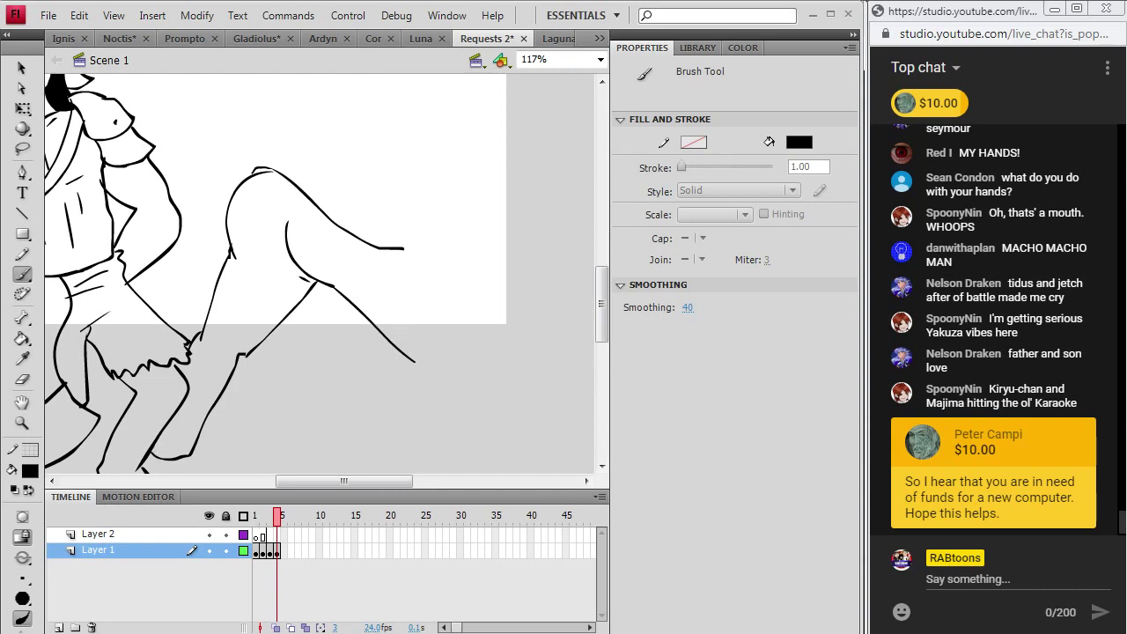
# - Draw the front lower leg down to its trouser hem and add a rounded shoe to each foot
pyautogui.moveTo(463, 338); pyautogui.dragTo(464, 338)
pyautogui.moveTo(433, 412); pyautogui.dragTo(459, 460)
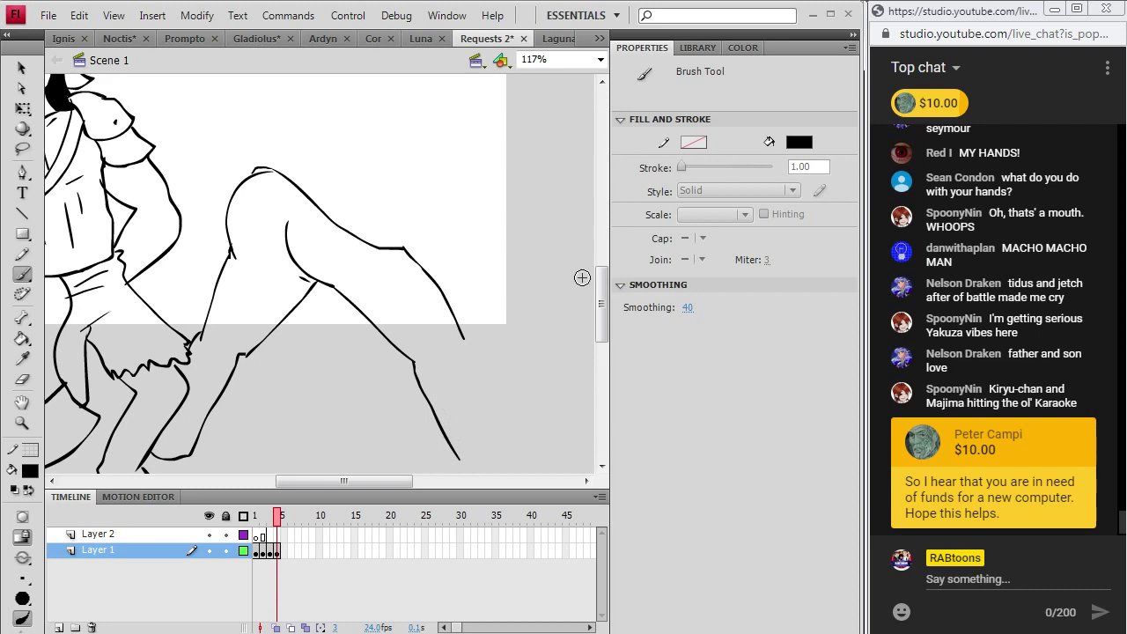
pyautogui.moveTo(598, 301); pyautogui.dragTo(599, 325)
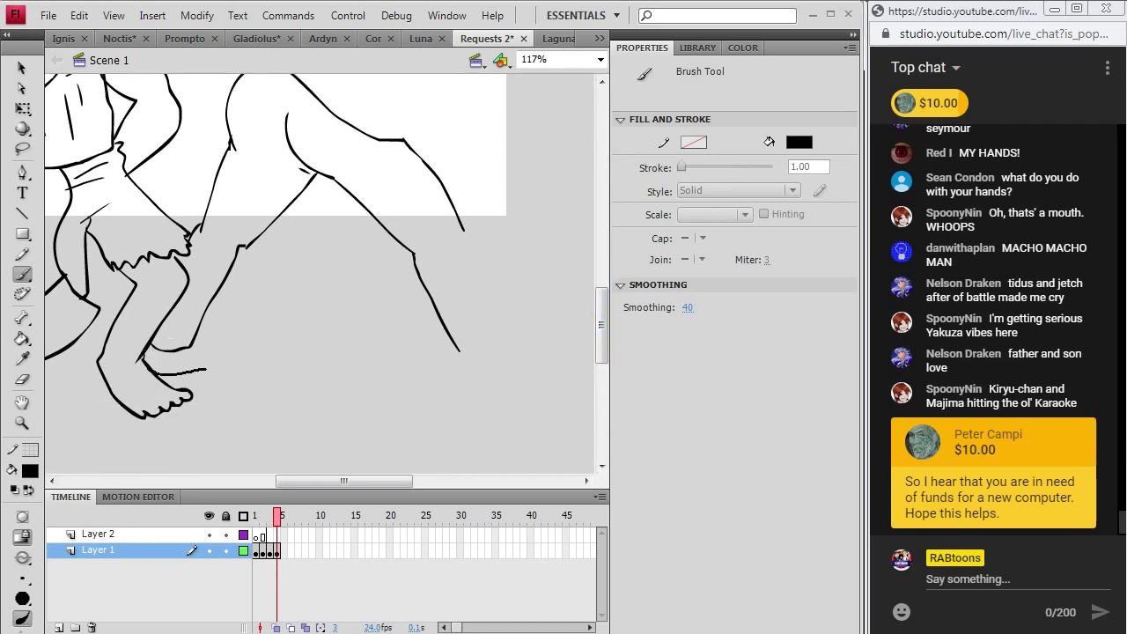
pyautogui.moveTo(212, 364); pyautogui.dragTo(212, 364)
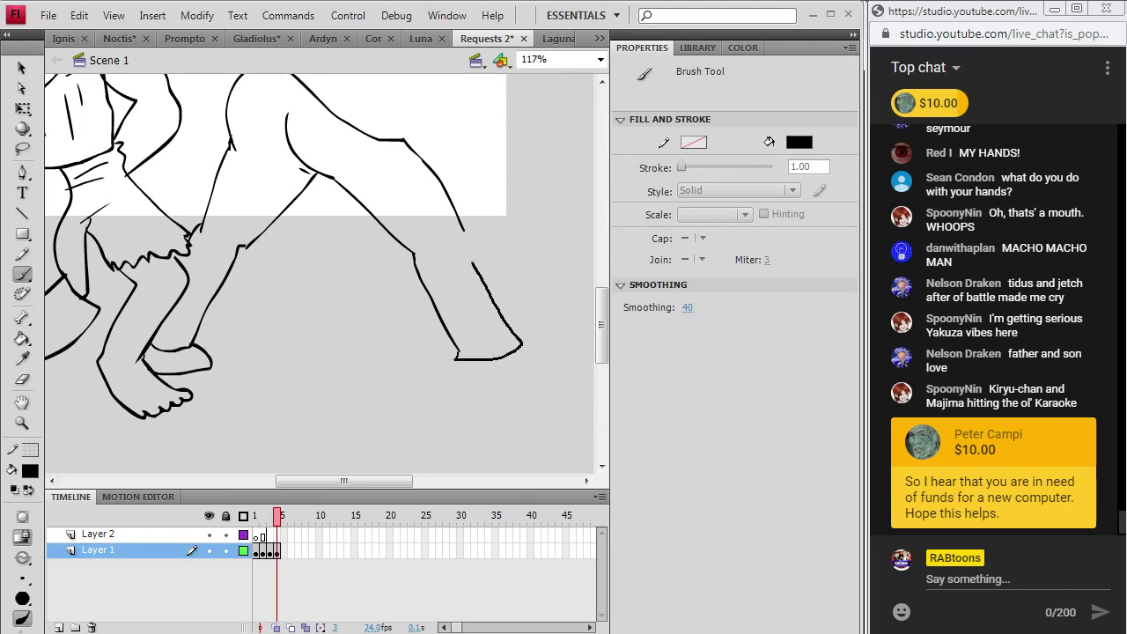
pyautogui.moveTo(472, 262); pyautogui.dragTo(463, 227)
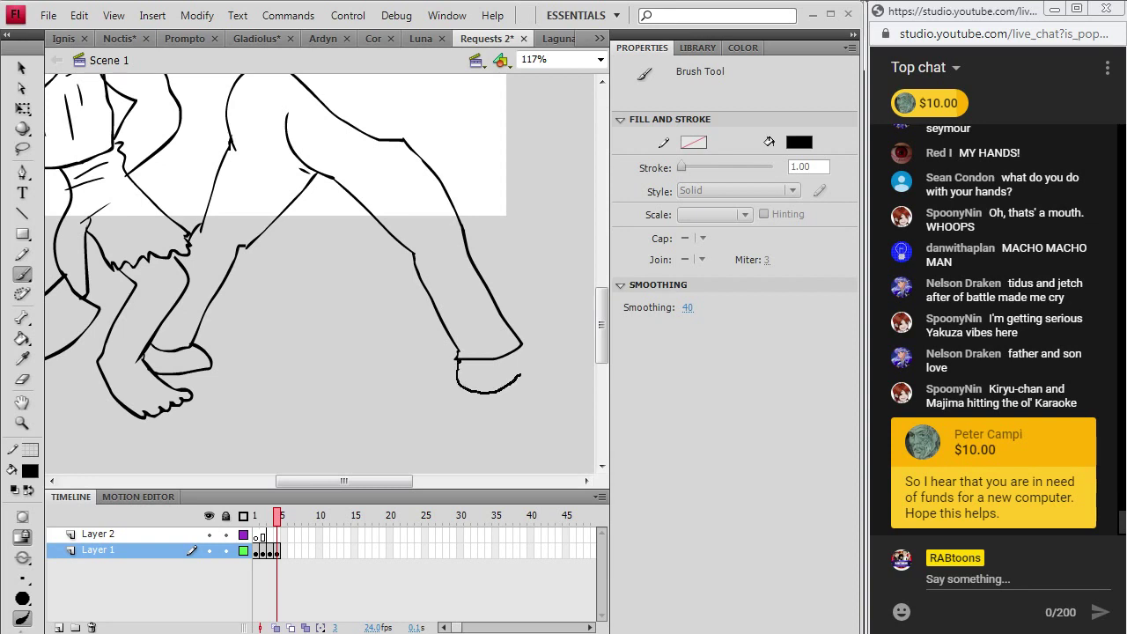
pyautogui.moveTo(540, 358); pyautogui.dragTo(532, 346)
# - Check the Laguna reference and add a short crease across the second figure's hips above the inner buttock line
pyautogui.moveTo(602, 326); pyautogui.dragTo(602, 292)
pyautogui.click(561, 35)
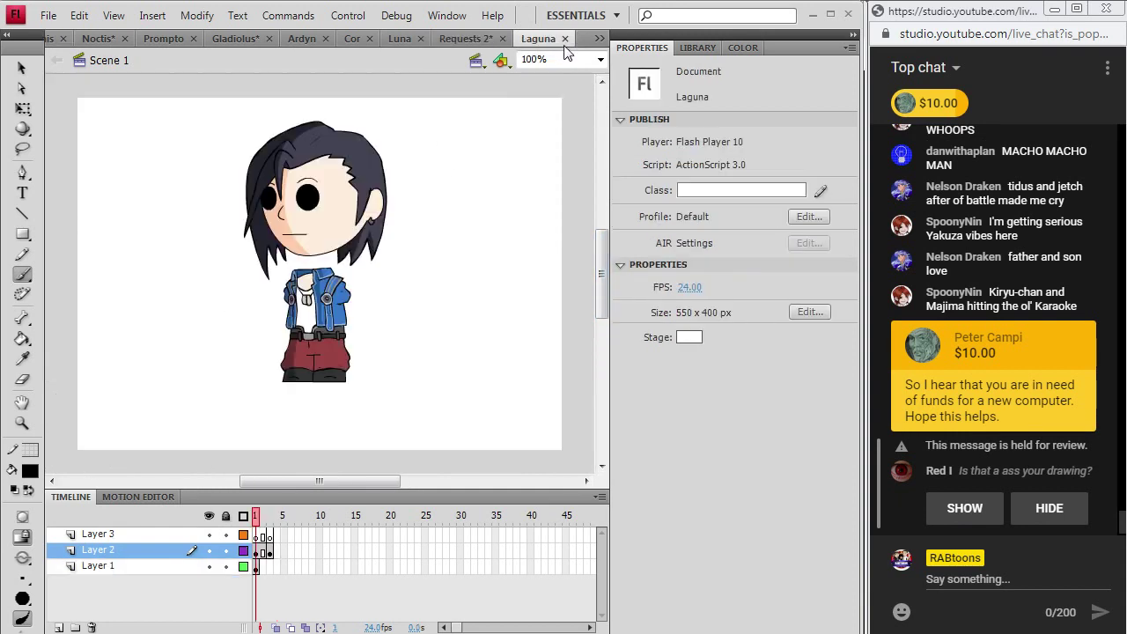
pyautogui.click(483, 39)
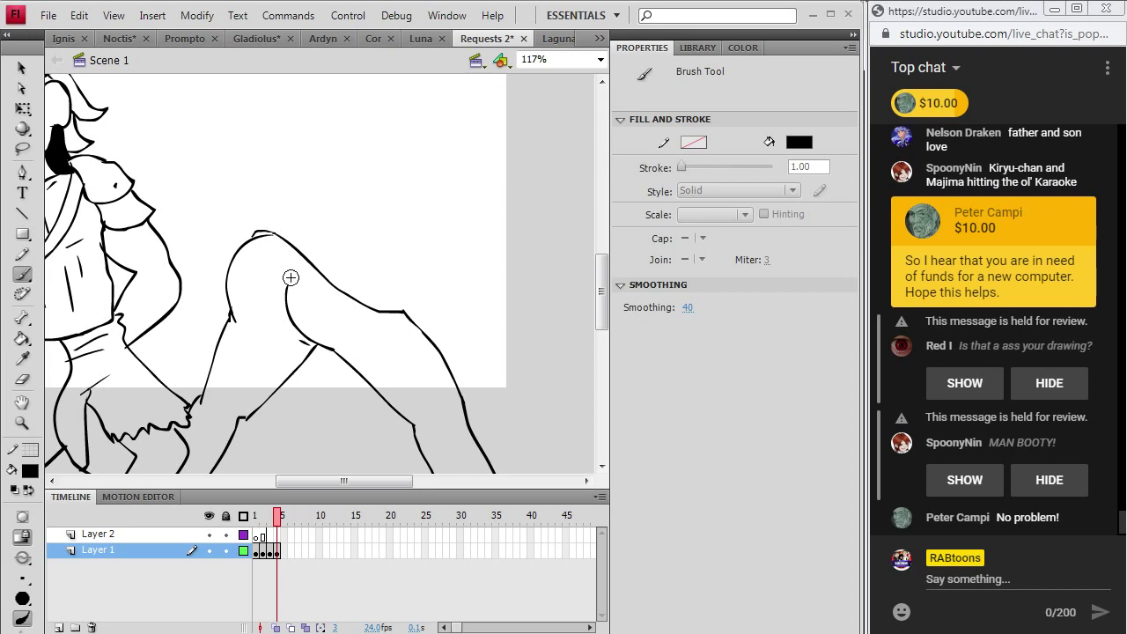
pyautogui.moveTo(270, 281); pyautogui.dragTo(301, 278)
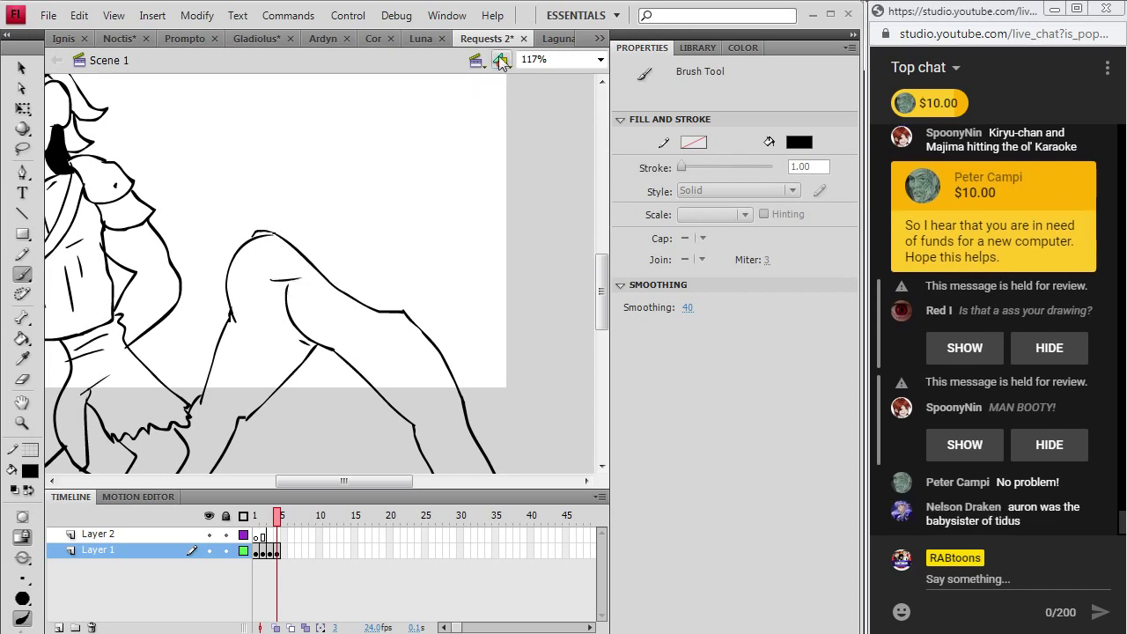
# - Draw the line of the lower back rising from the waist, following the Laguna reference
pyautogui.click(562, 39)
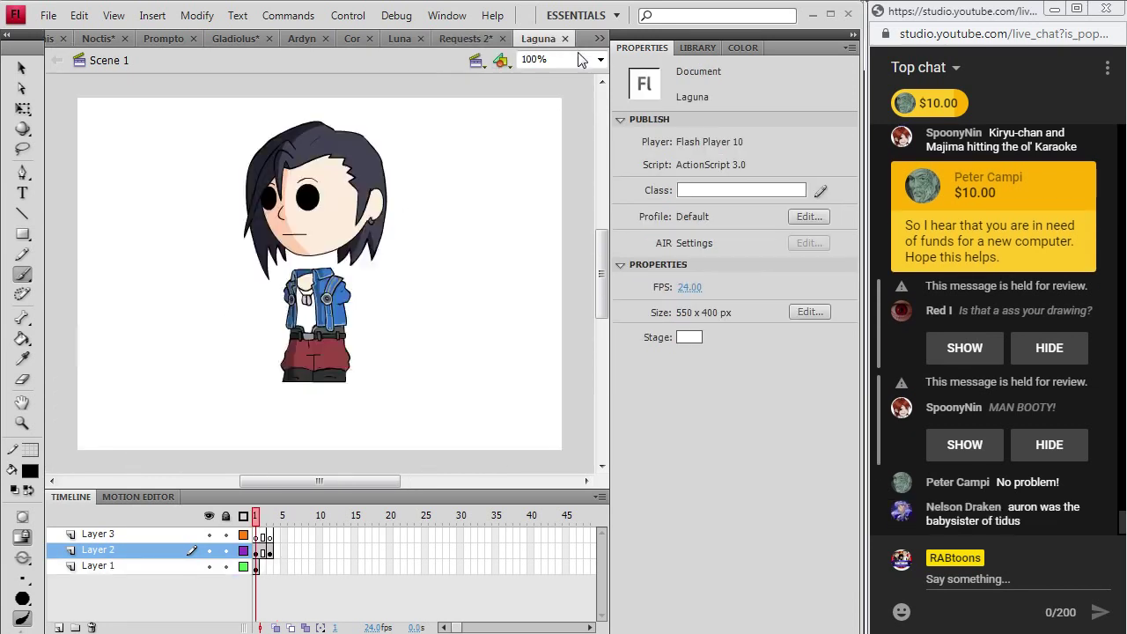
pyautogui.click(465, 38)
pyautogui.scroll(2, 357, 237)
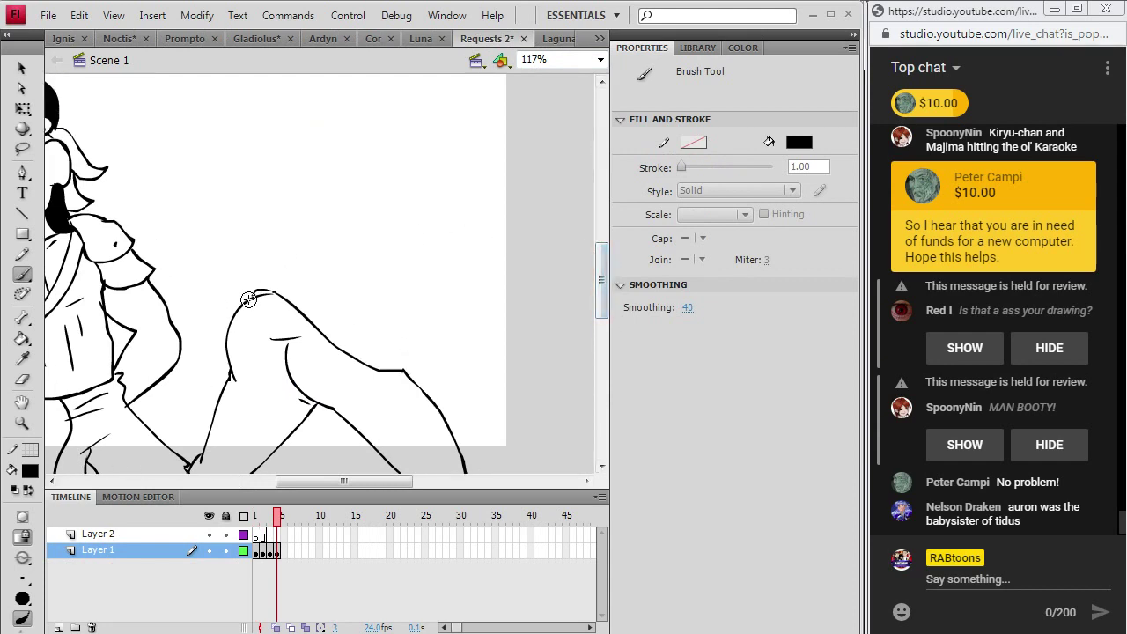
pyautogui.moveTo(328, 264); pyautogui.dragTo(379, 224)
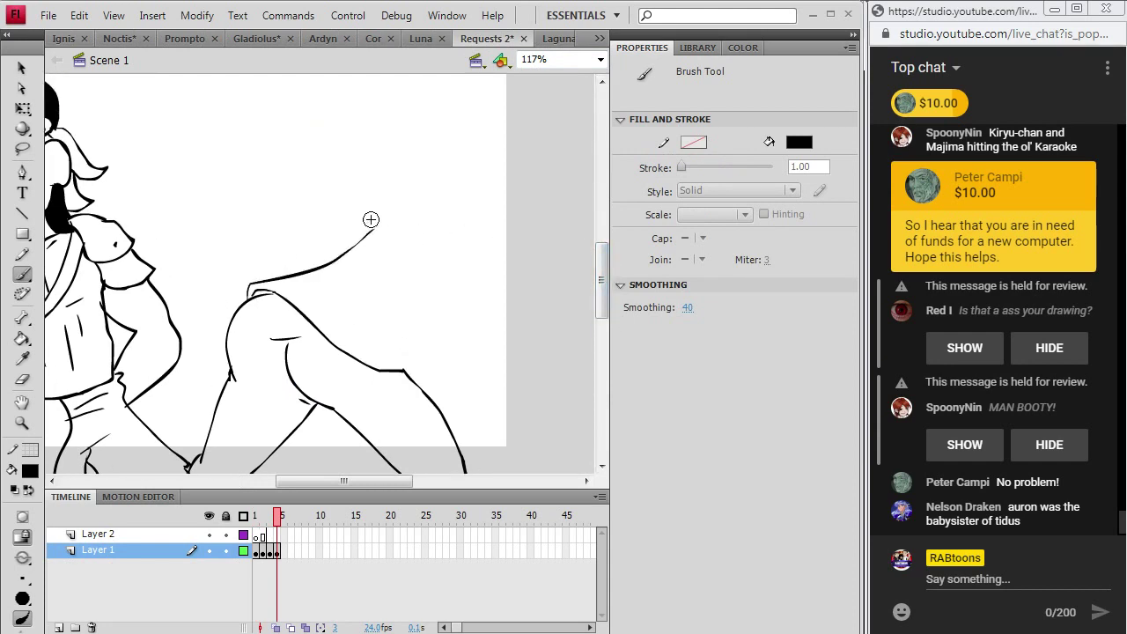
# - Draw the second figure's jacket with collar, shoulder line, short sleeve, front edge and hem, following the Laguna reference
pyautogui.click(557, 36)
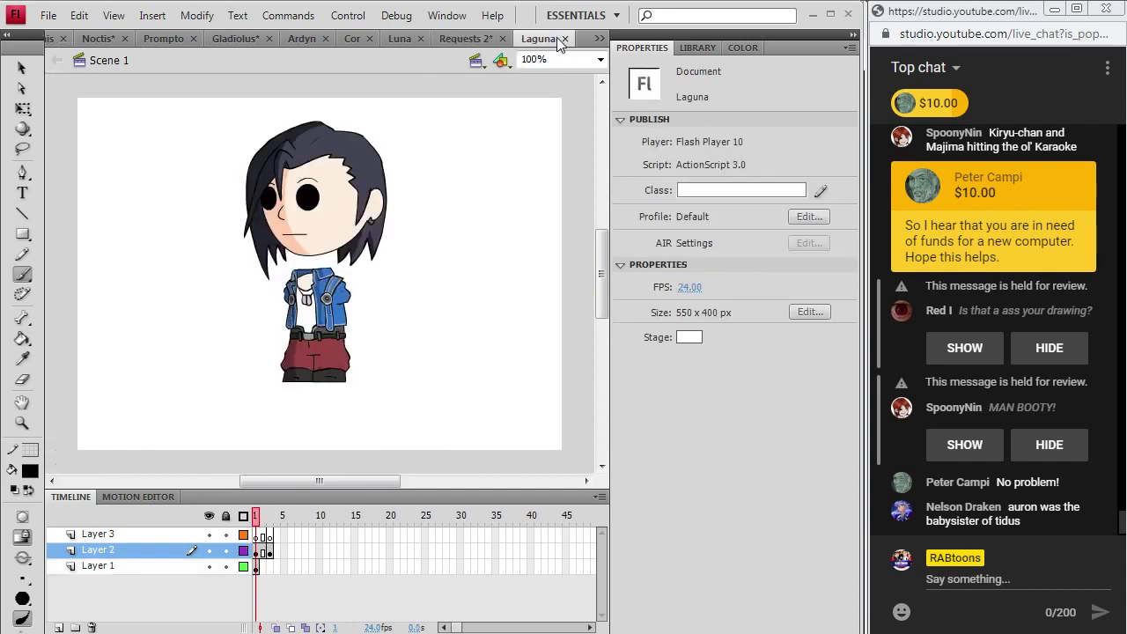
pyautogui.click(483, 38)
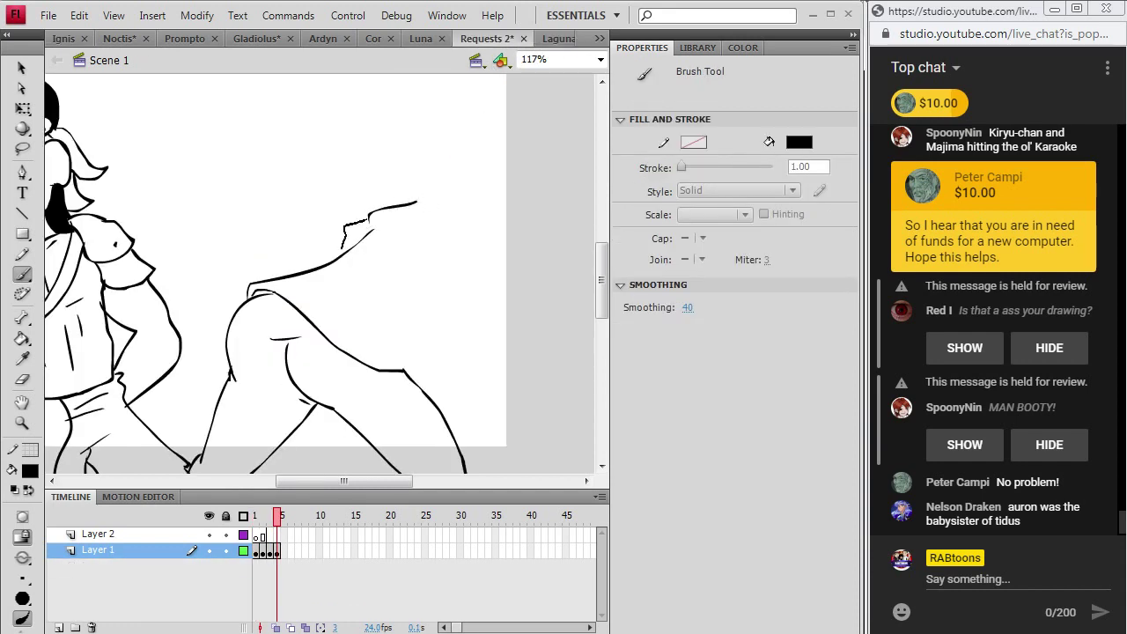
pyautogui.moveTo(366, 217); pyautogui.dragTo(370, 215)
pyautogui.moveTo(314, 481); pyautogui.dragTo(335, 452)
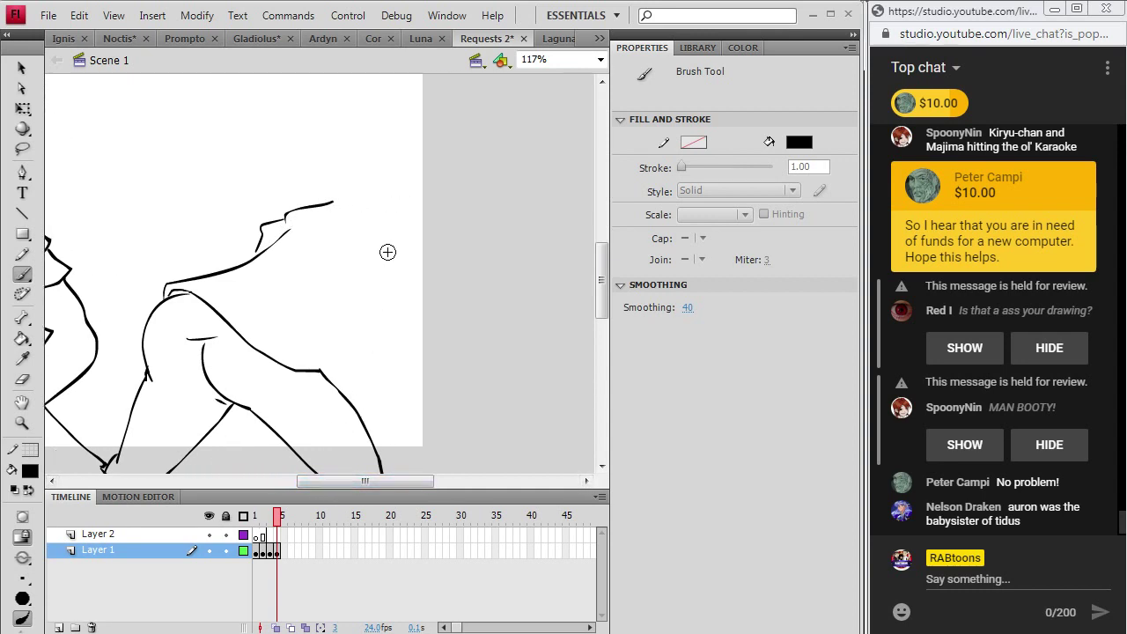
pyautogui.click(345, 212)
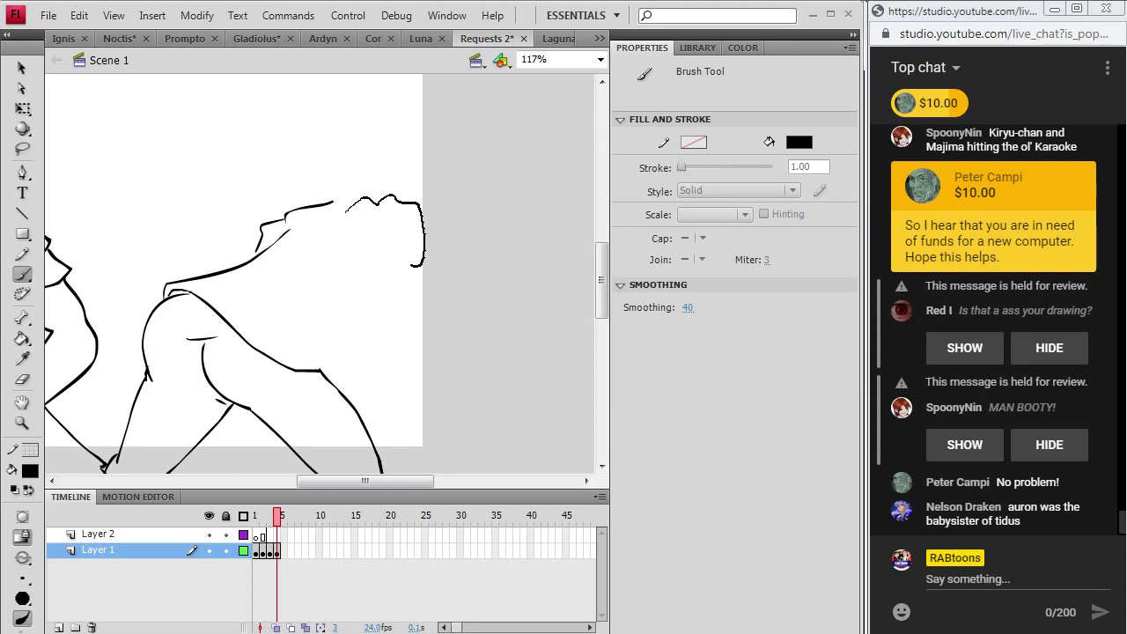
pyautogui.moveTo(363, 275); pyautogui.dragTo(363, 274)
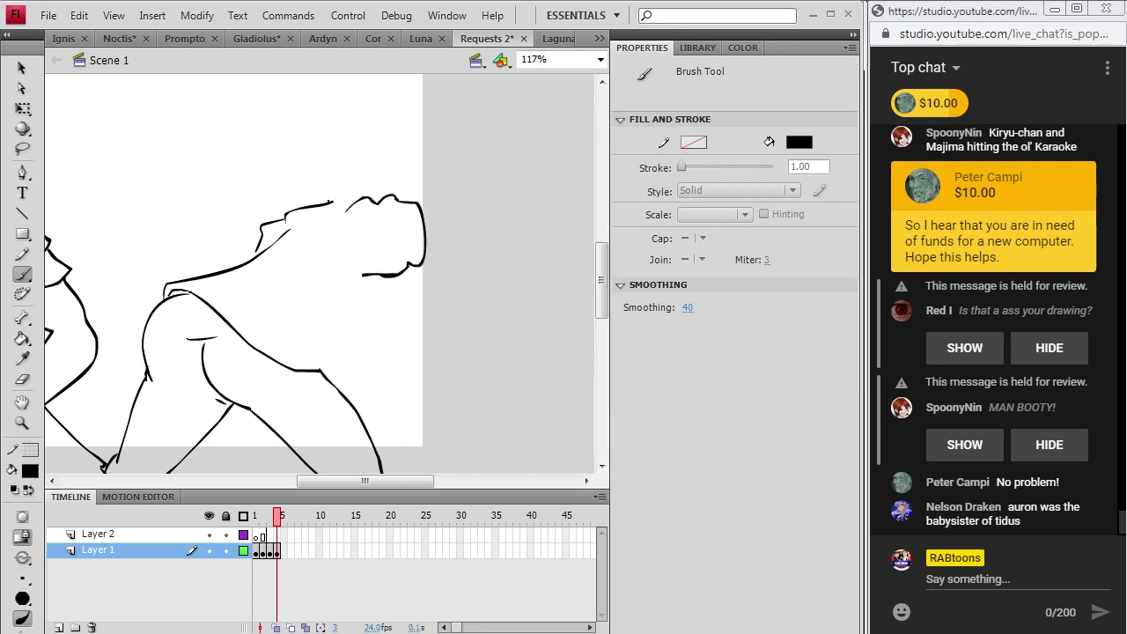
pyautogui.moveTo(350, 190); pyautogui.dragTo(363, 197)
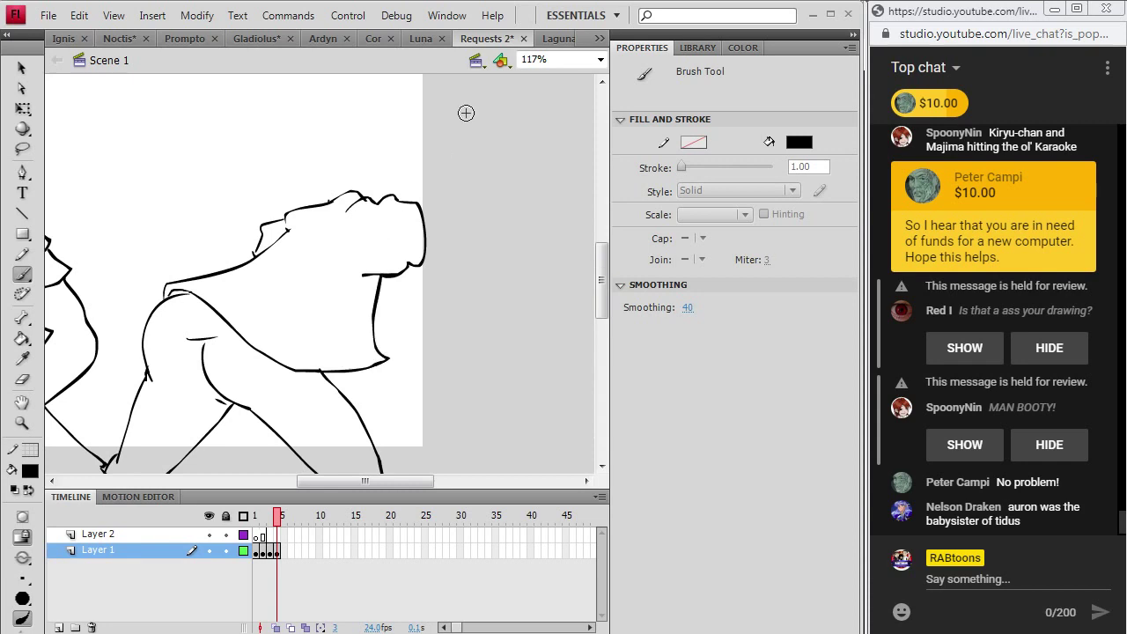
# - Add a shoulder strap loop, a collar fold and short back creases to the jacket, following the Laguna reference
pyautogui.click(558, 38)
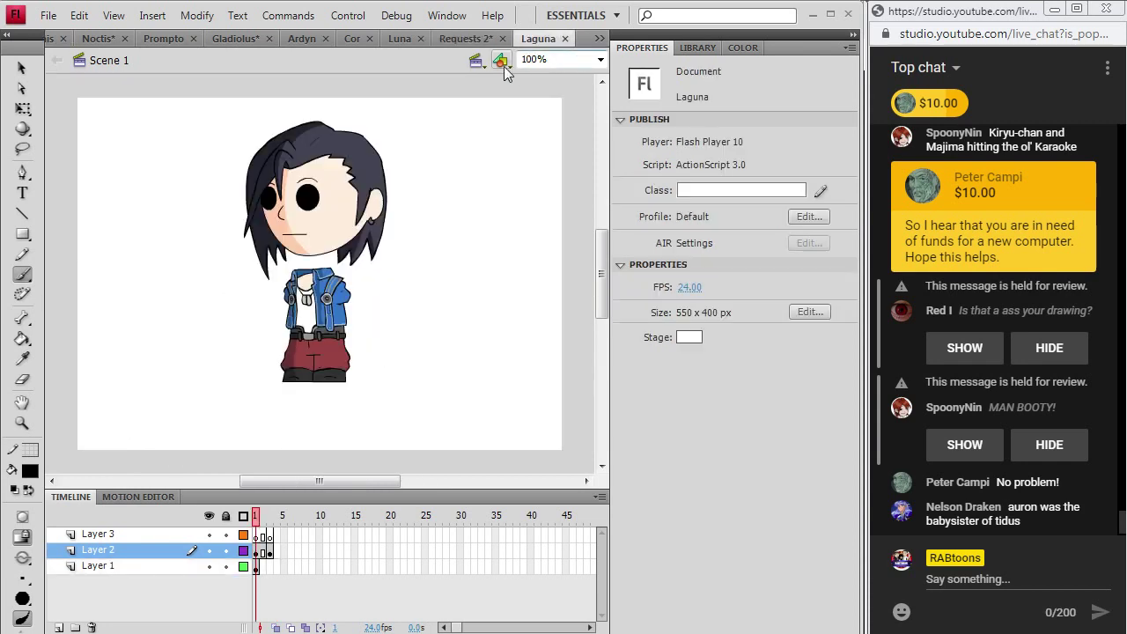
pyautogui.click(481, 39)
pyautogui.moveTo(353, 200)
pyautogui.mouseDown()
pyautogui.moveTo(341, 221)
pyautogui.moveTo(361, 238)
pyautogui.mouseUp()
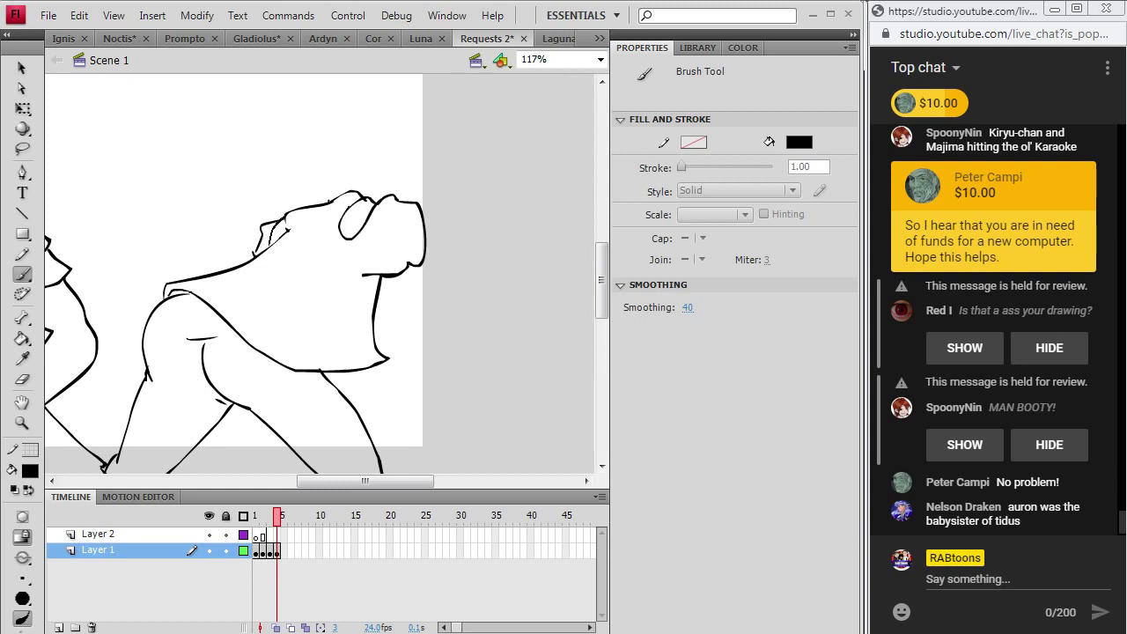
pyautogui.moveTo(280, 261); pyautogui.dragTo(264, 268)
# - Draw the near arm extending out of the sleeve, bent upward at the elbow, and ending in a ruffled glove cuff
pyautogui.moveTo(348, 482); pyautogui.dragTo(370, 486)
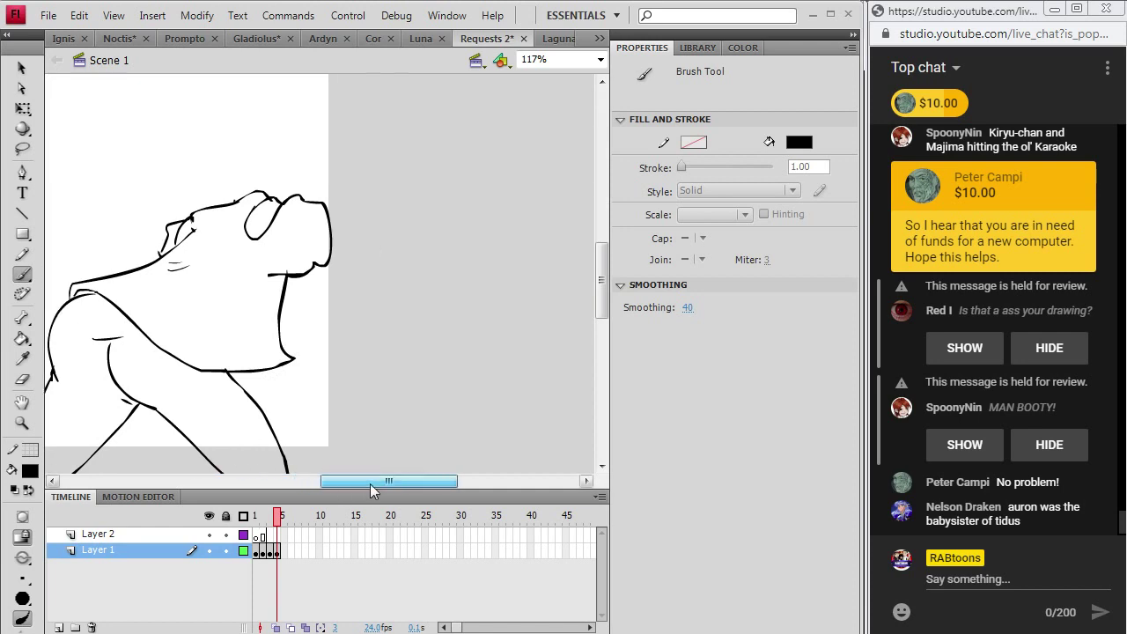
pyautogui.scroll(3, 380, 269)
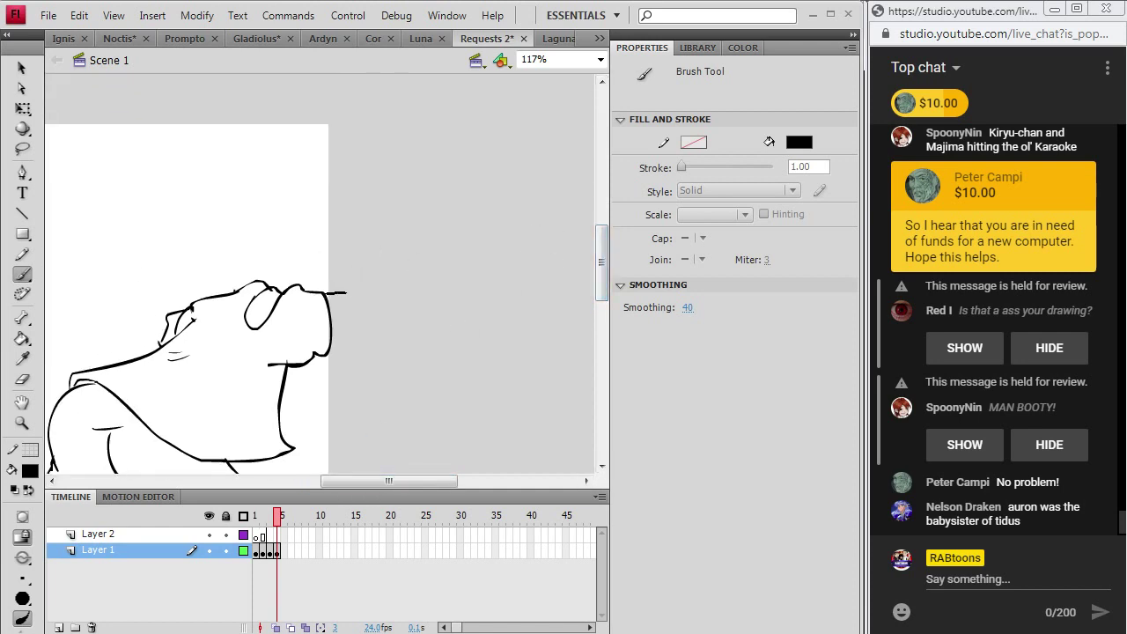
pyautogui.moveTo(346, 293); pyautogui.dragTo(373, 293)
pyautogui.moveTo(364, 341)
pyautogui.mouseDown()
pyautogui.moveTo(389, 332)
pyautogui.moveTo(369, 212)
pyautogui.mouseUp()
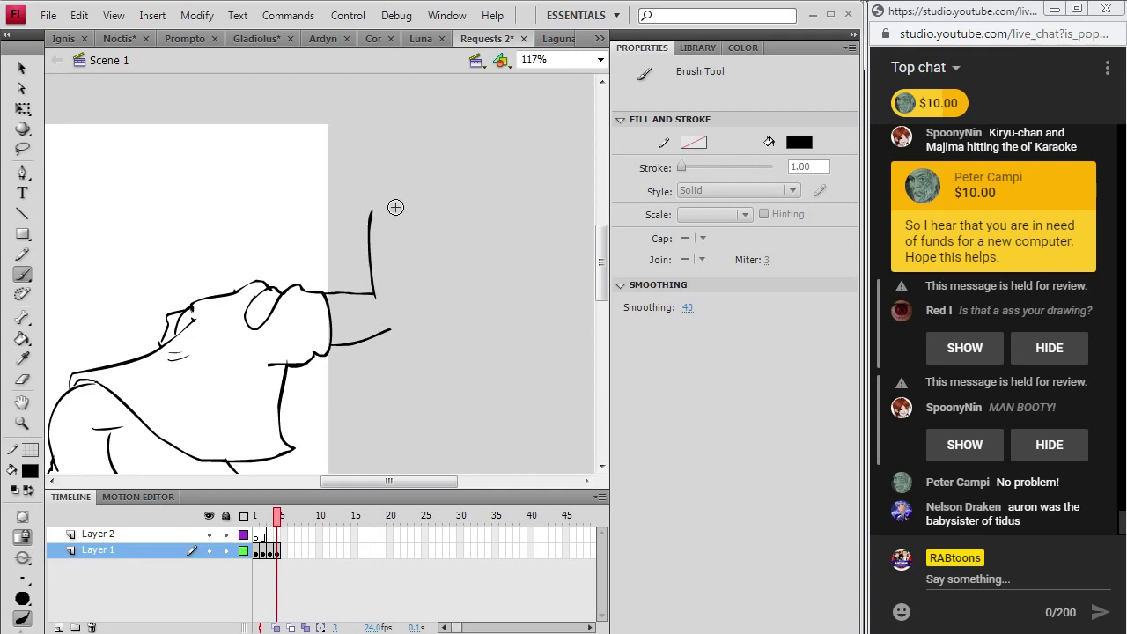
pyautogui.moveTo(408, 317); pyautogui.dragTo(391, 327)
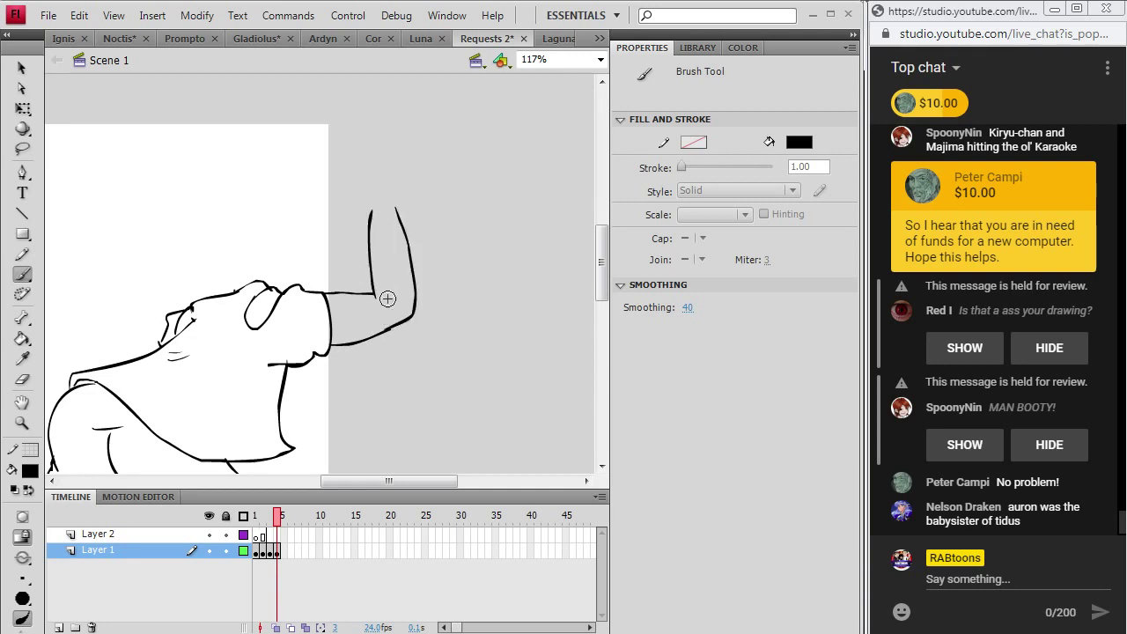
pyautogui.moveTo(395, 213)
pyautogui.mouseDown()
pyautogui.moveTo(361, 195)
pyautogui.moveTo(396, 193)
pyautogui.mouseUp()
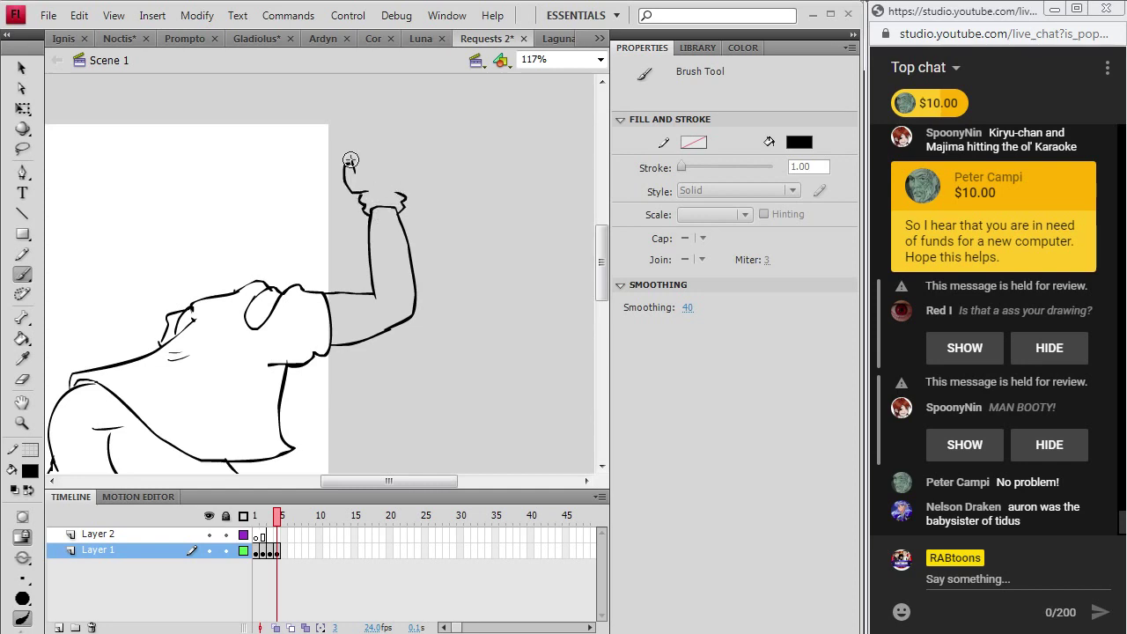
# - Draw the raised hand above the cuff as a closed fist with curled fingers
pyautogui.moveTo(350, 161)
pyautogui.mouseDown()
pyautogui.moveTo(345, 173)
pyautogui.moveTo(338, 152)
pyautogui.moveTo(355, 138)
pyautogui.mouseUp()
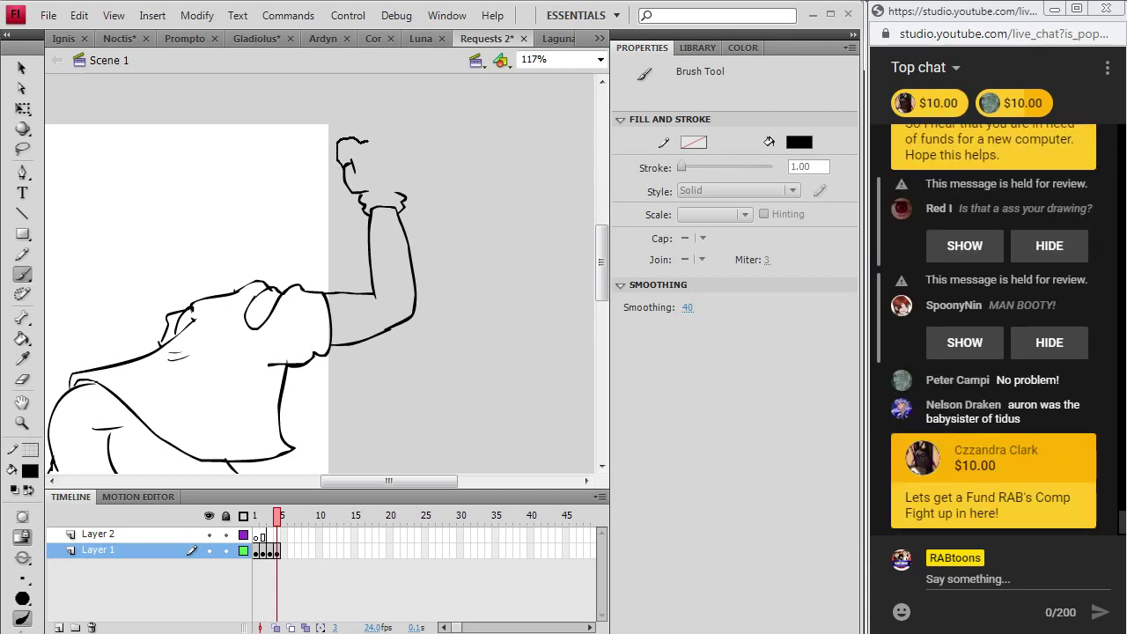
pyautogui.moveTo(398, 190); pyautogui.dragTo(400, 194)
pyautogui.moveTo(383, 190); pyautogui.dragTo(400, 189)
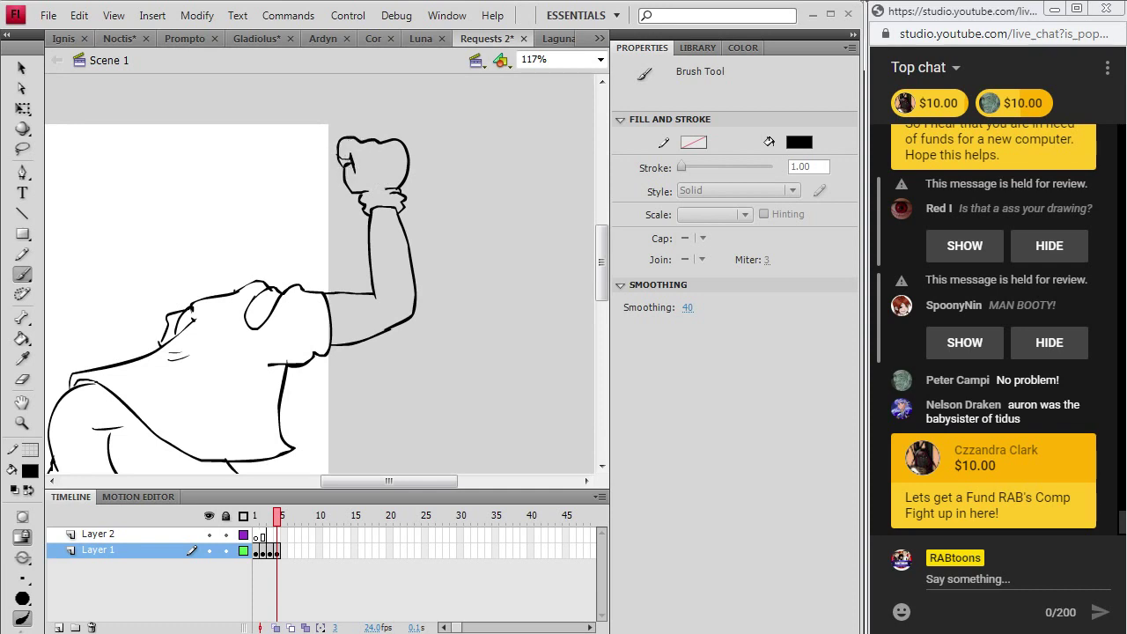
# - Draw a curved closed eye, a nose and an open mouth for the face above the jacket collar
pyautogui.moveTo(388, 481); pyautogui.dragTo(367, 481)
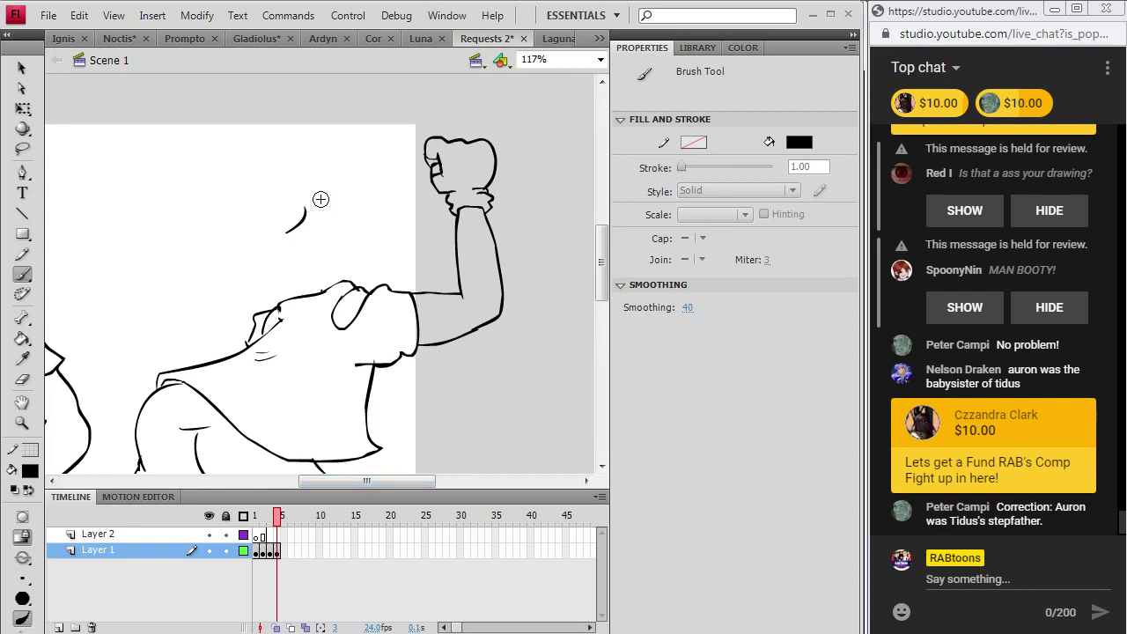
pyautogui.moveTo(321, 203); pyautogui.dragTo(326, 217)
pyautogui.moveTo(347, 235); pyautogui.dragTo(310, 256)
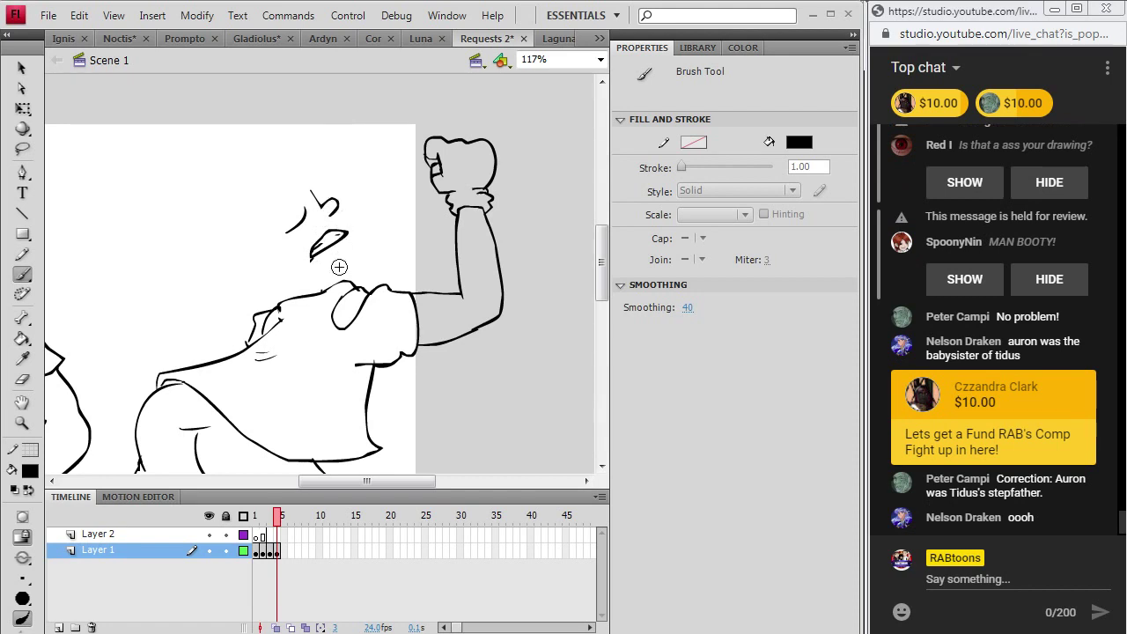
# - Draw pointed hair locks beside the eye and down to the jacket collar, following the Laguna reference
pyautogui.click(555, 38)
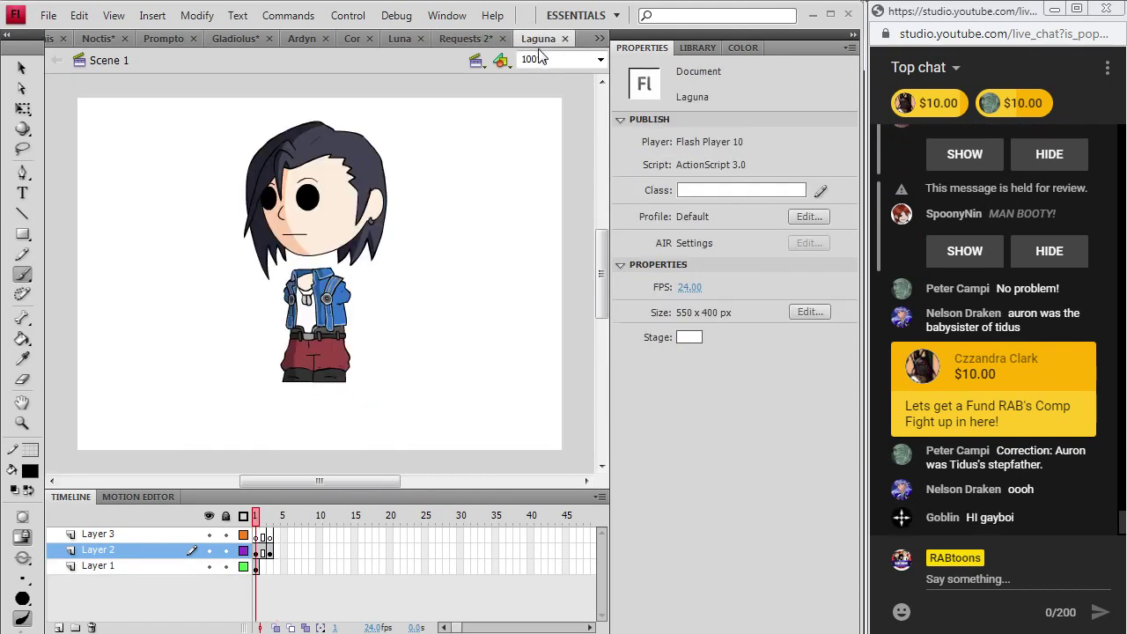
pyautogui.click(466, 39)
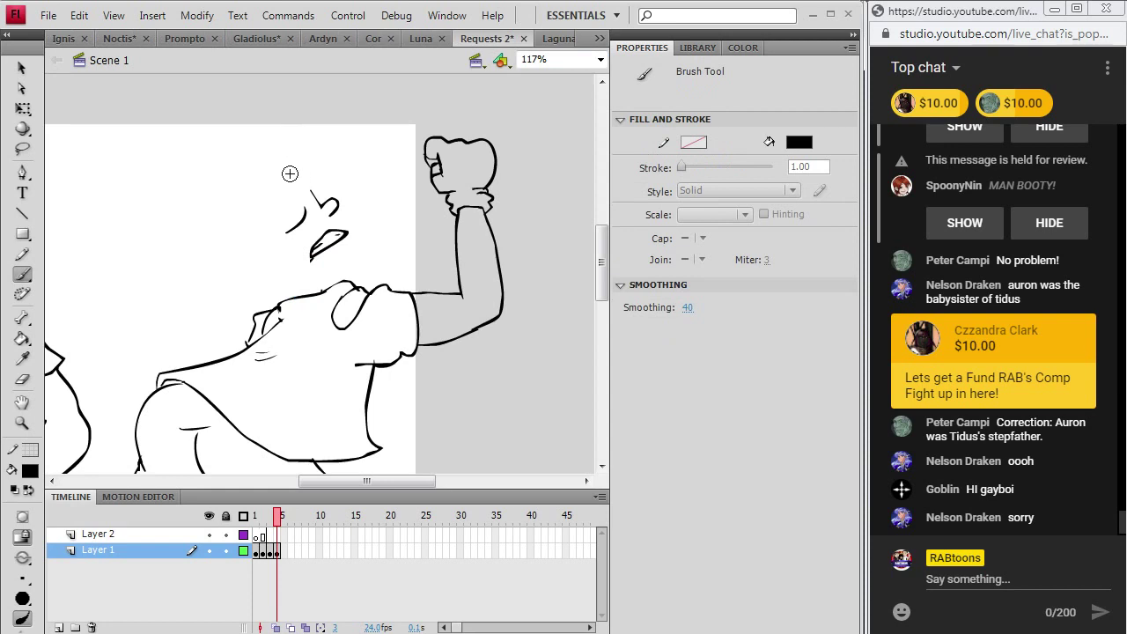
pyautogui.moveTo(289, 208); pyautogui.dragTo(276, 173)
pyautogui.click(555, 38)
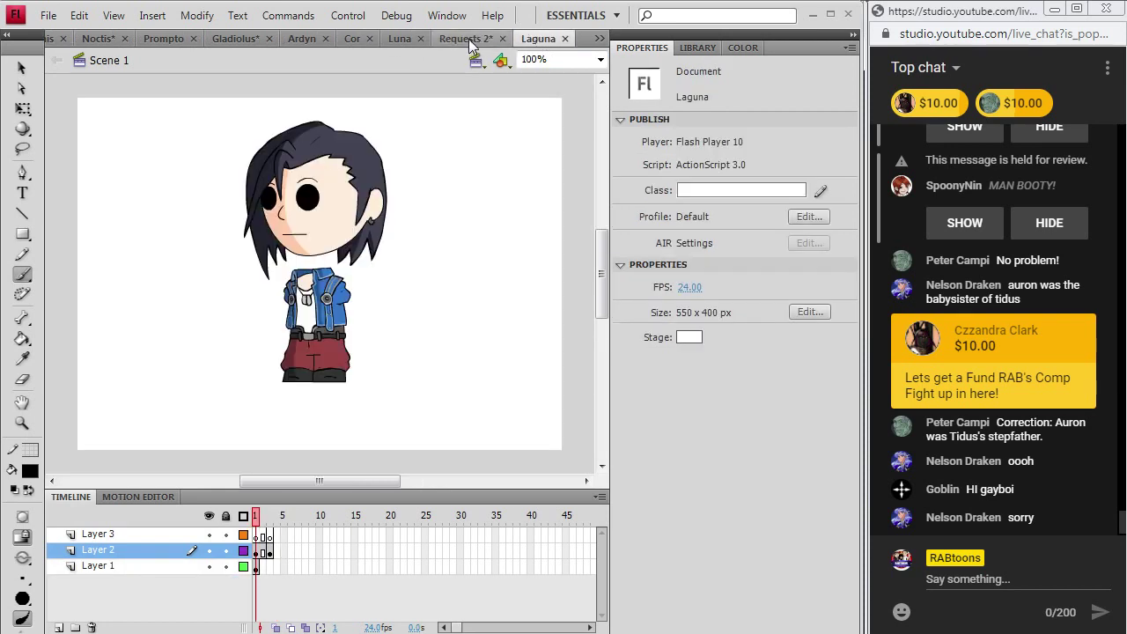
pyautogui.click(482, 39)
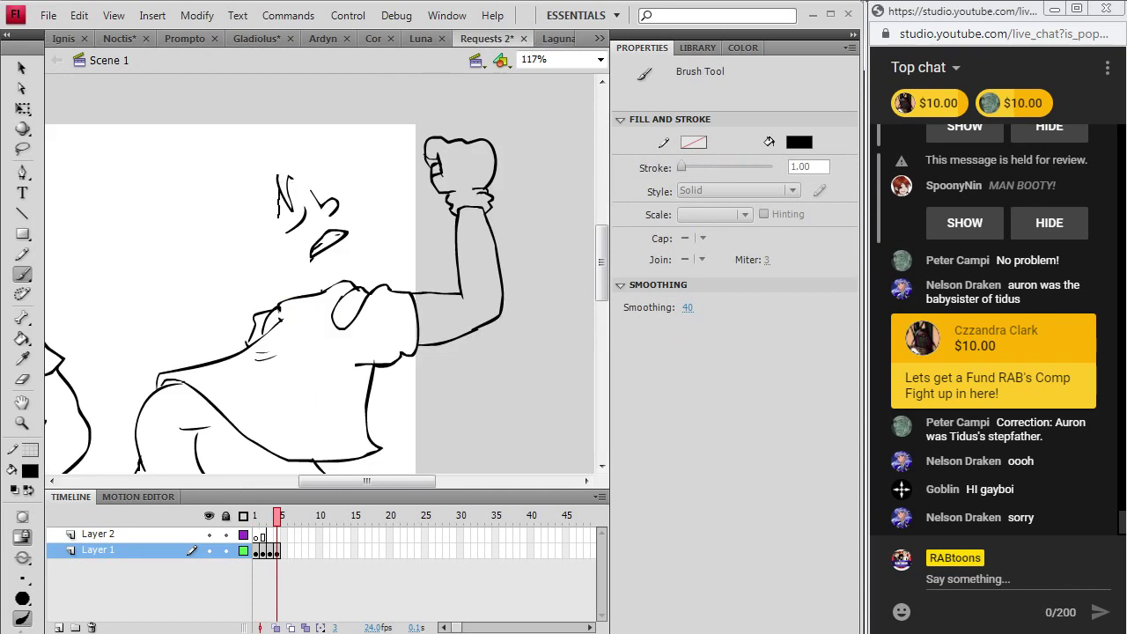
pyautogui.moveTo(264, 216); pyautogui.dragTo(278, 190)
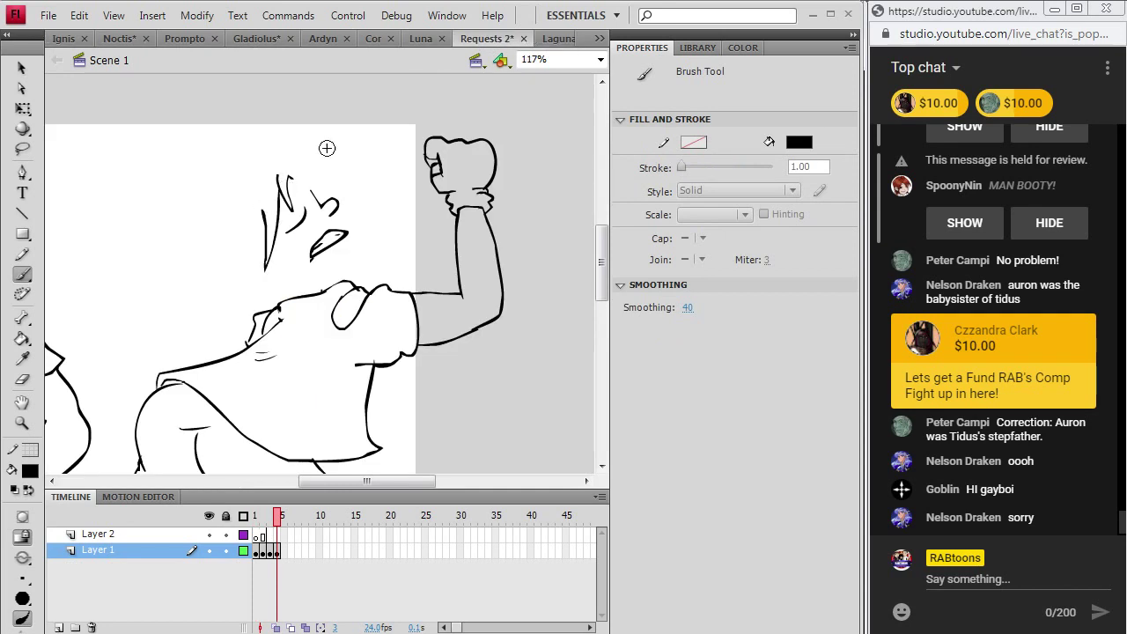
pyautogui.click(542, 39)
pyautogui.click(462, 38)
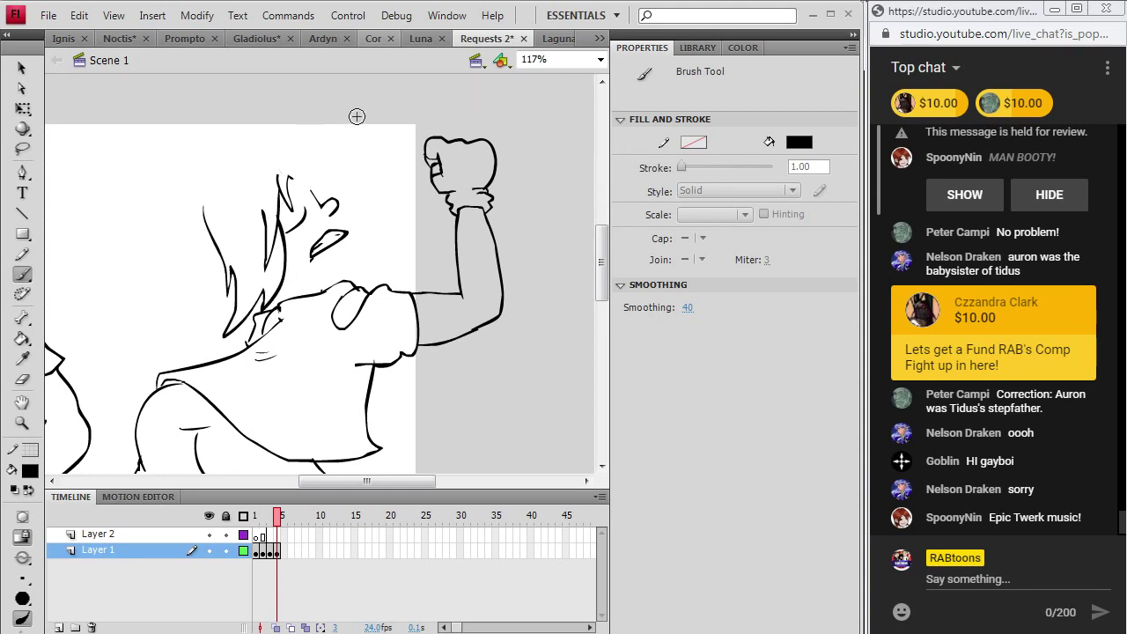
# - Erase the mouth and redraw it below the nose with a chin and jaw line running back to the hair
pyautogui.click(559, 41)
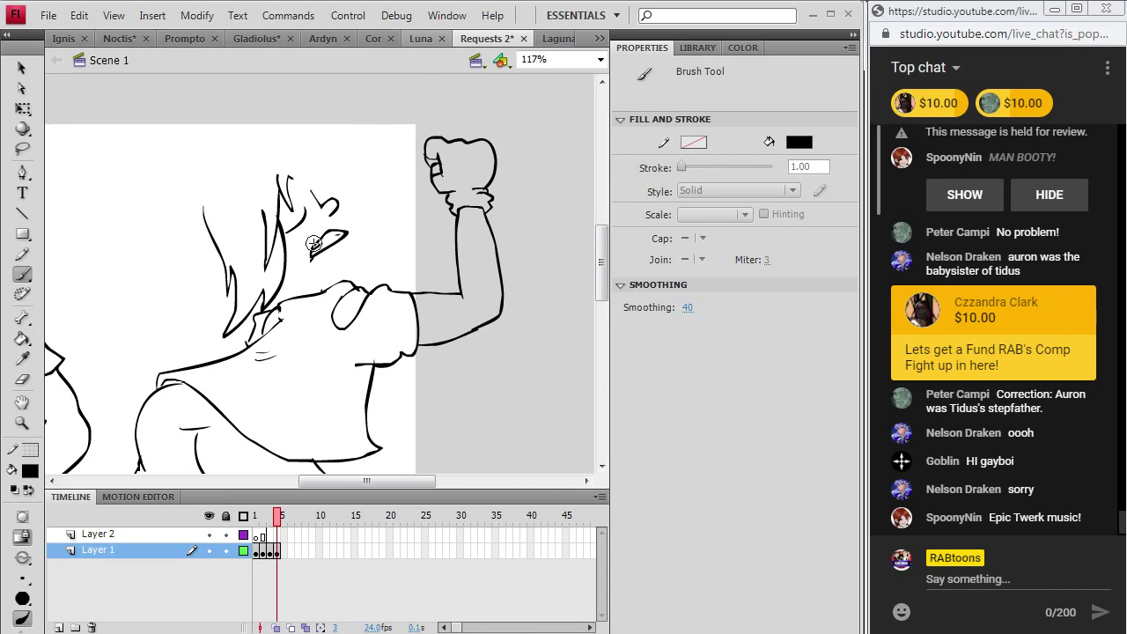
pyautogui.press('e')
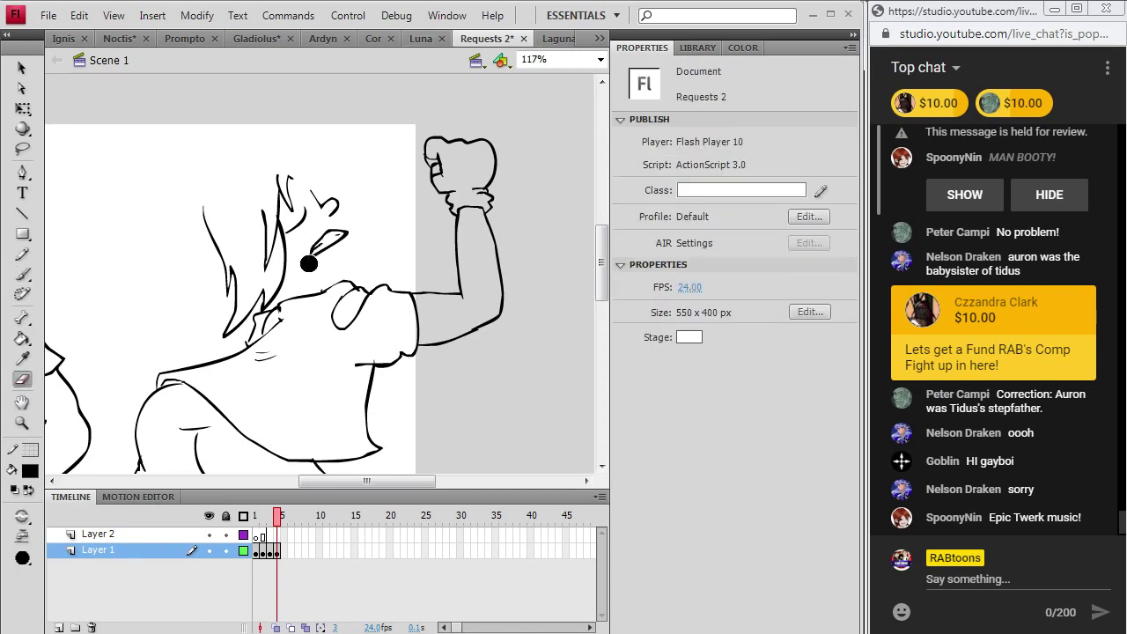
pyautogui.moveTo(312, 246); pyautogui.dragTo(354, 219)
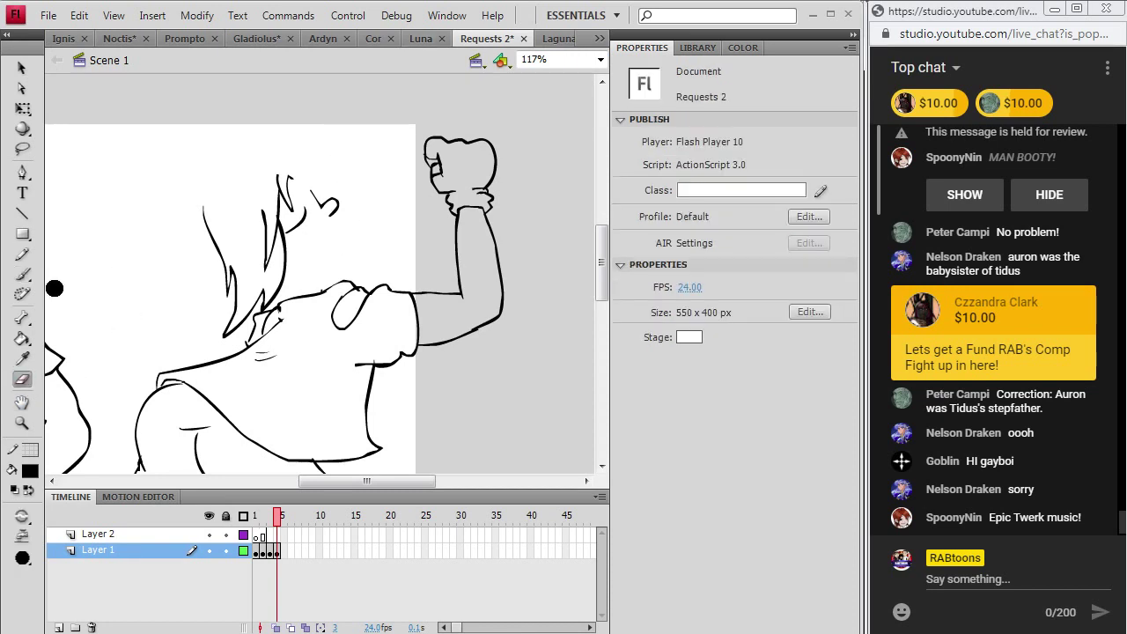
pyautogui.press('b')
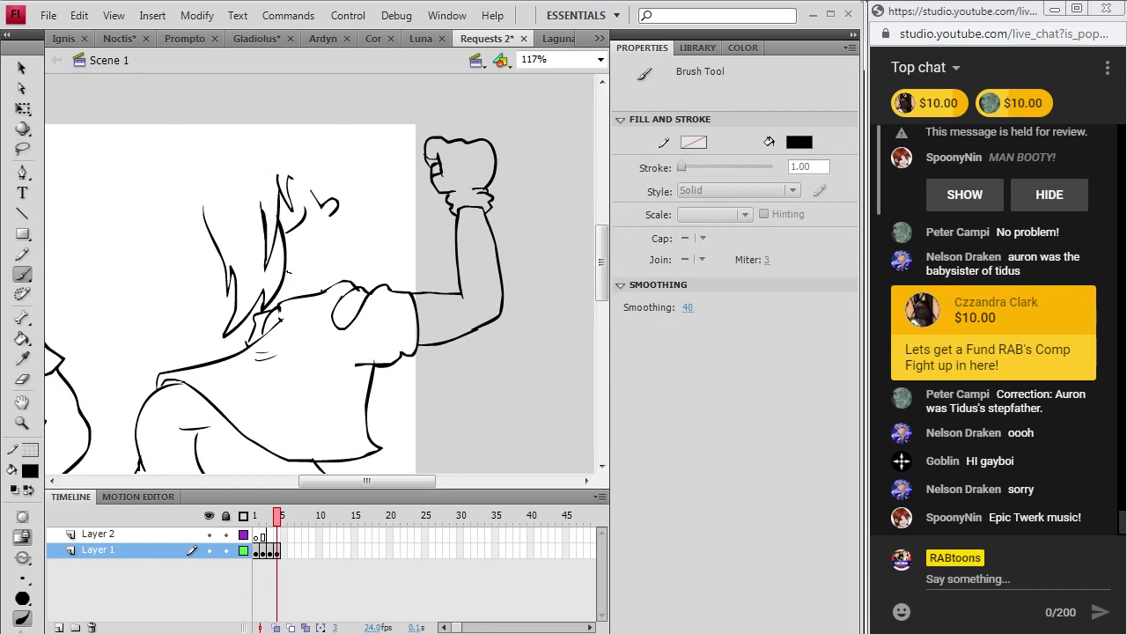
pyautogui.moveTo(351, 265); pyautogui.dragTo(356, 257)
pyautogui.hotkey('ctrl', 'z')
pyautogui.moveTo(332, 246); pyautogui.dragTo(336, 238)
pyautogui.hotkey('ctrl', 'z')
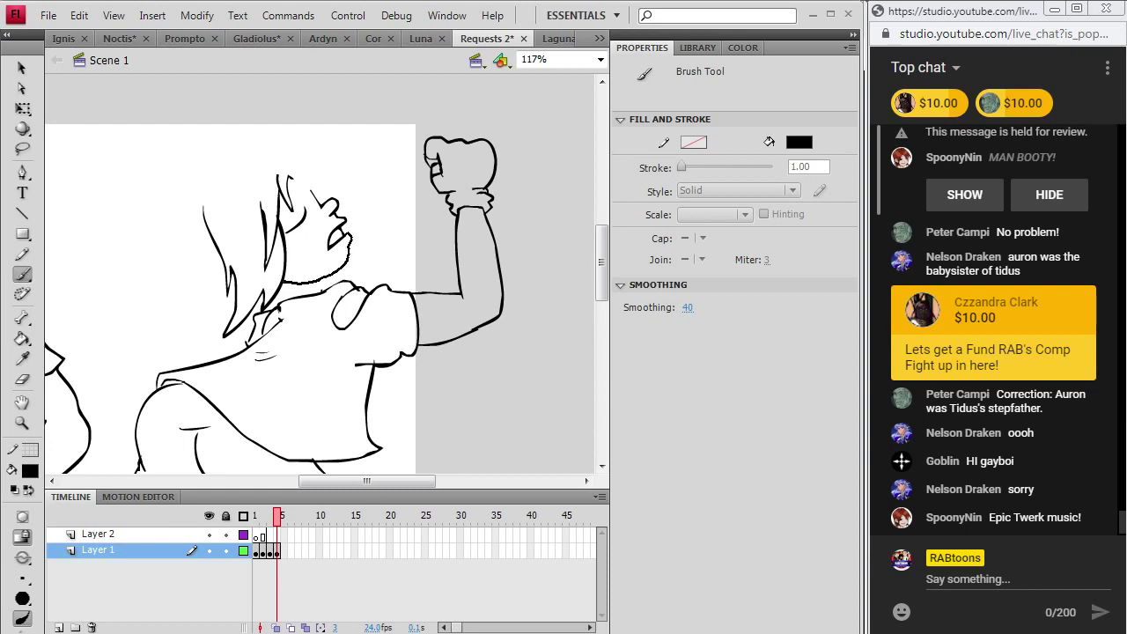
# - Check the Laguna reference, then add pointed locks at the back of the hair and the neck line above the collar
pyautogui.click(556, 40)
pyautogui.hotkey('ctrl', 'shift', 'Tab')
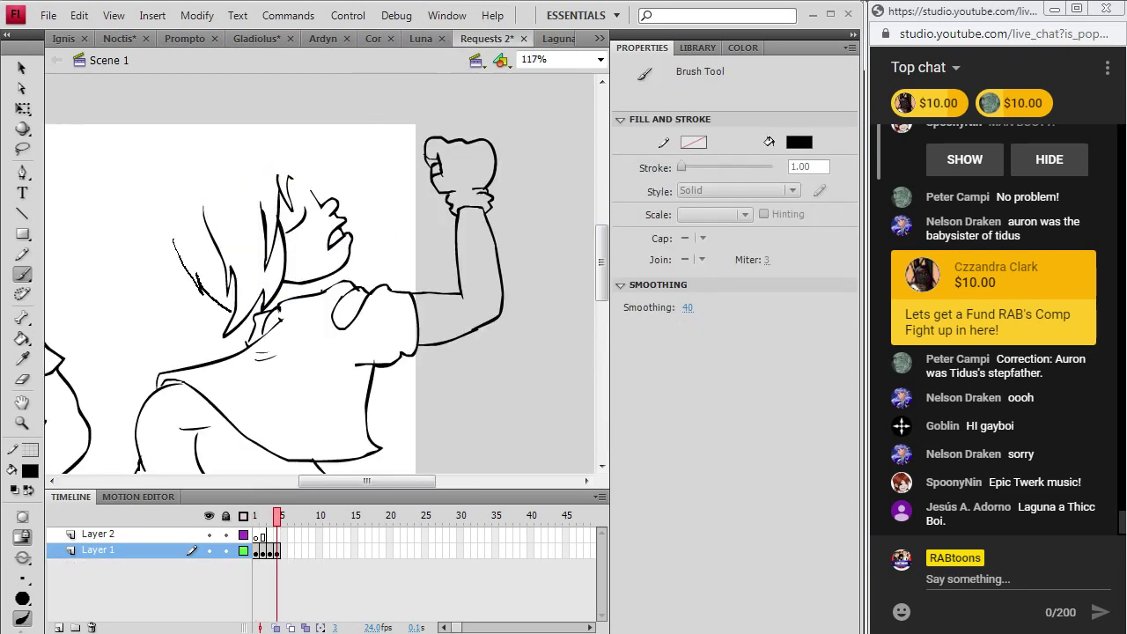
pyautogui.moveTo(229, 303); pyautogui.dragTo(261, 296)
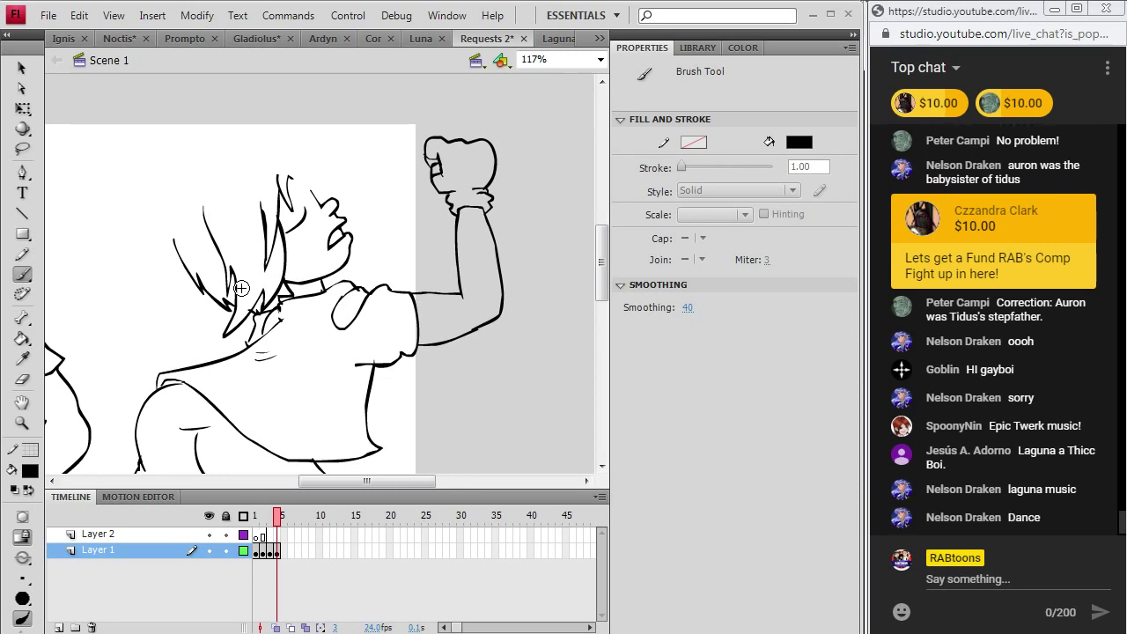
# - Draw the rounded top outline of the hair from the back locks over to the forehead, following the Laguna reference
pyautogui.click(559, 38)
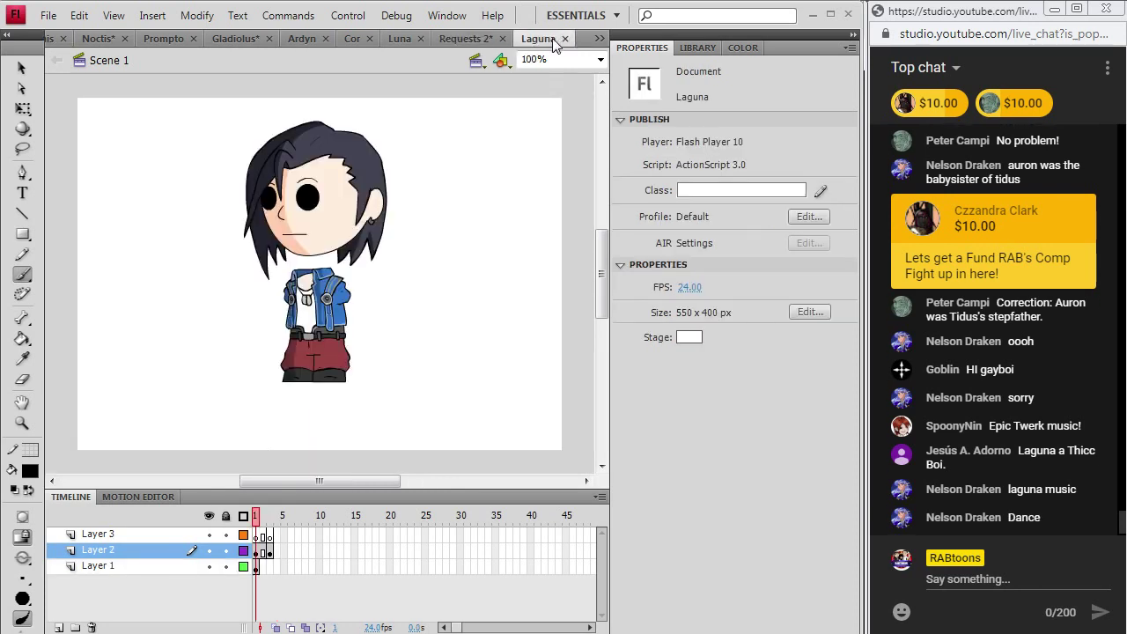
pyautogui.click(485, 38)
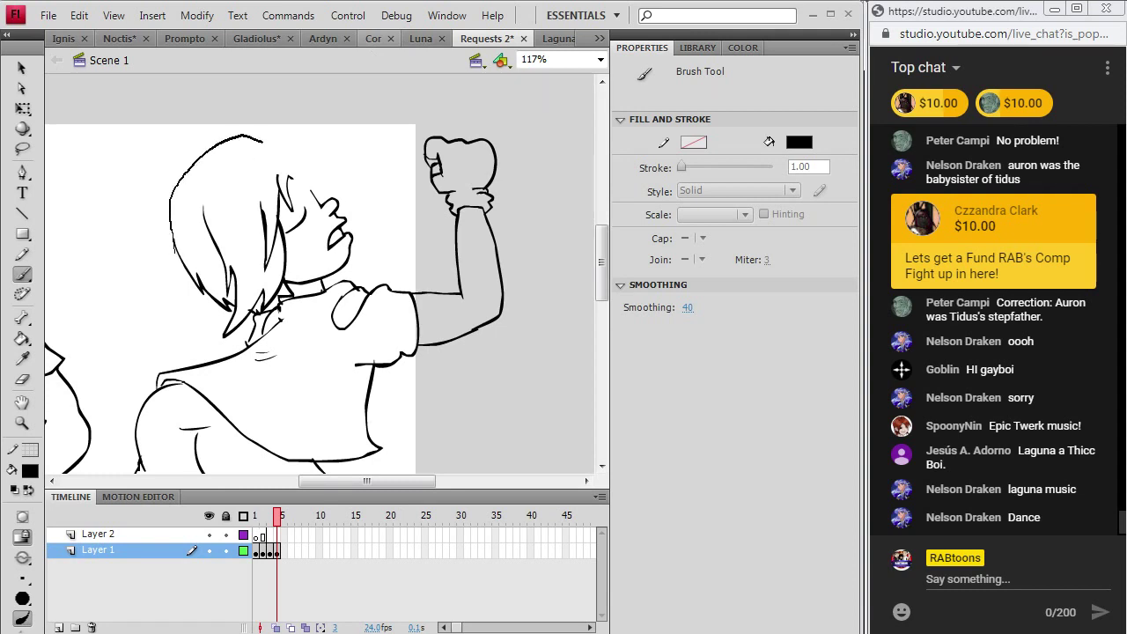
pyautogui.moveTo(170, 210); pyautogui.dragTo(269, 139)
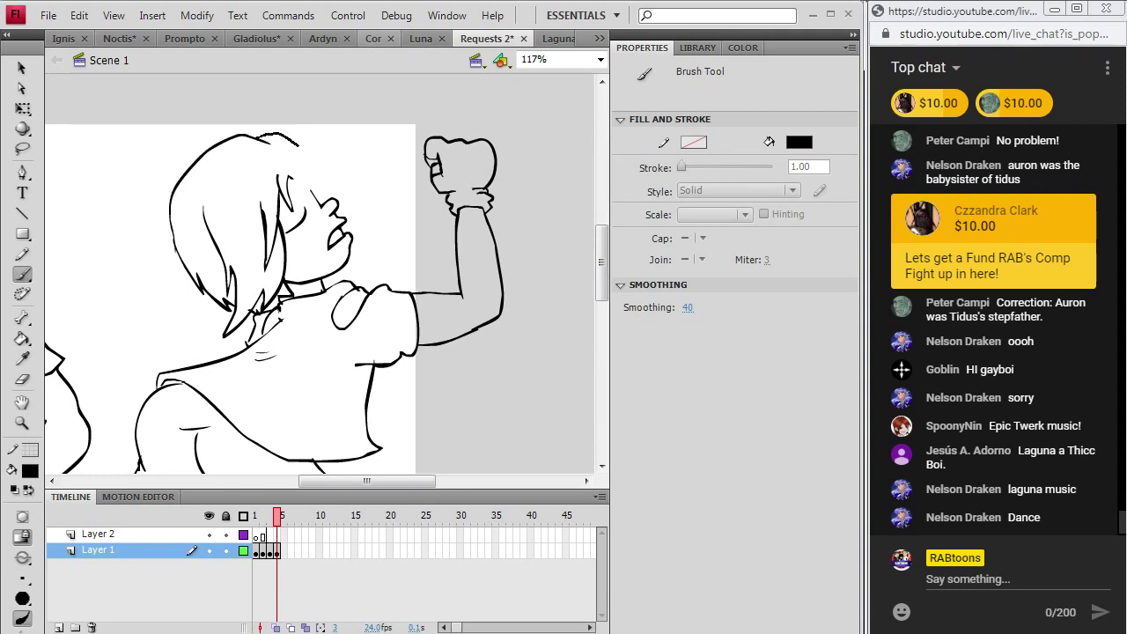
pyautogui.moveTo(254, 134); pyautogui.dragTo(310, 180)
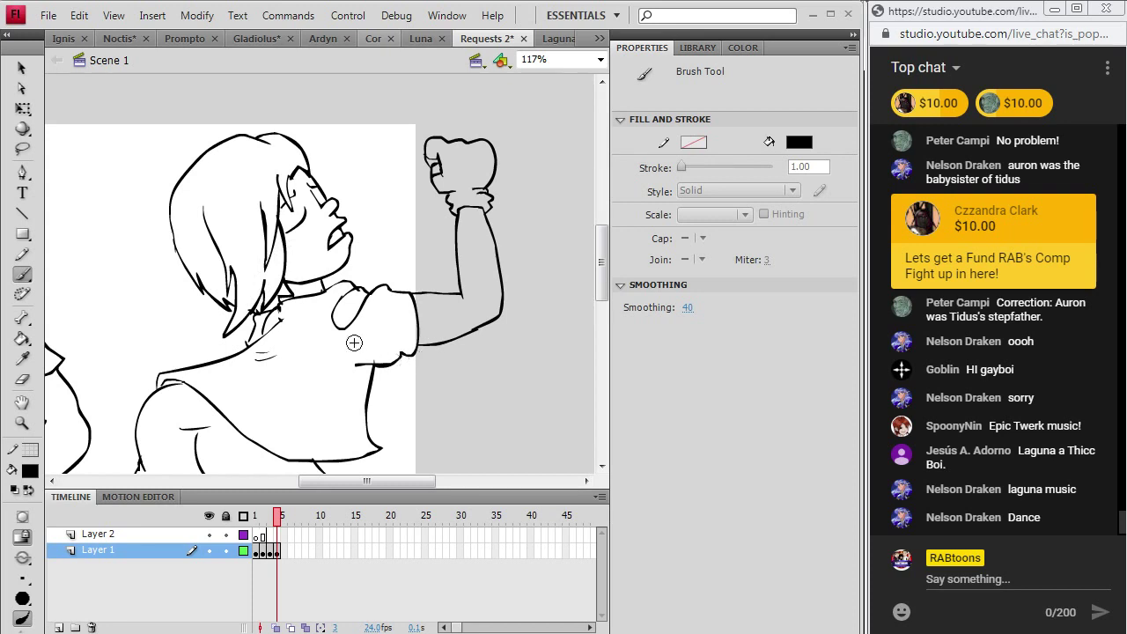
# - Draw Laguna's other arm bent below the sleeve and add curved motion lines beside the raised forearm
pyautogui.moveTo(599, 238); pyautogui.dragTo(606, 291)
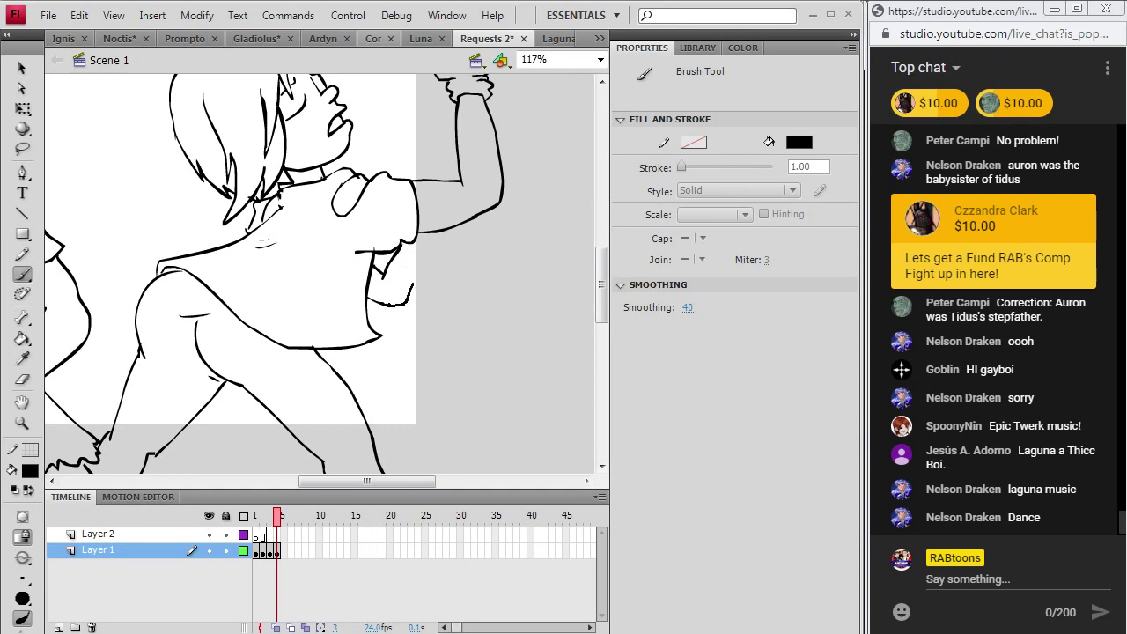
pyautogui.scroll(3, 602, 273)
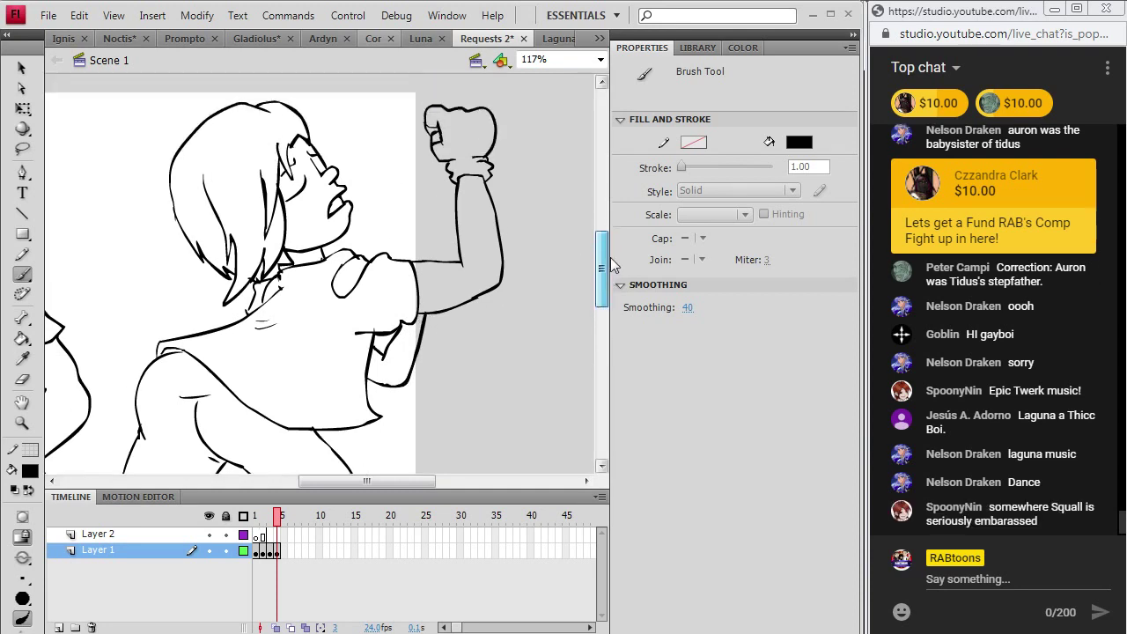
pyautogui.moveTo(516, 199); pyautogui.dragTo(539, 322)
pyautogui.moveTo(546, 233); pyautogui.dragTo(552, 291)
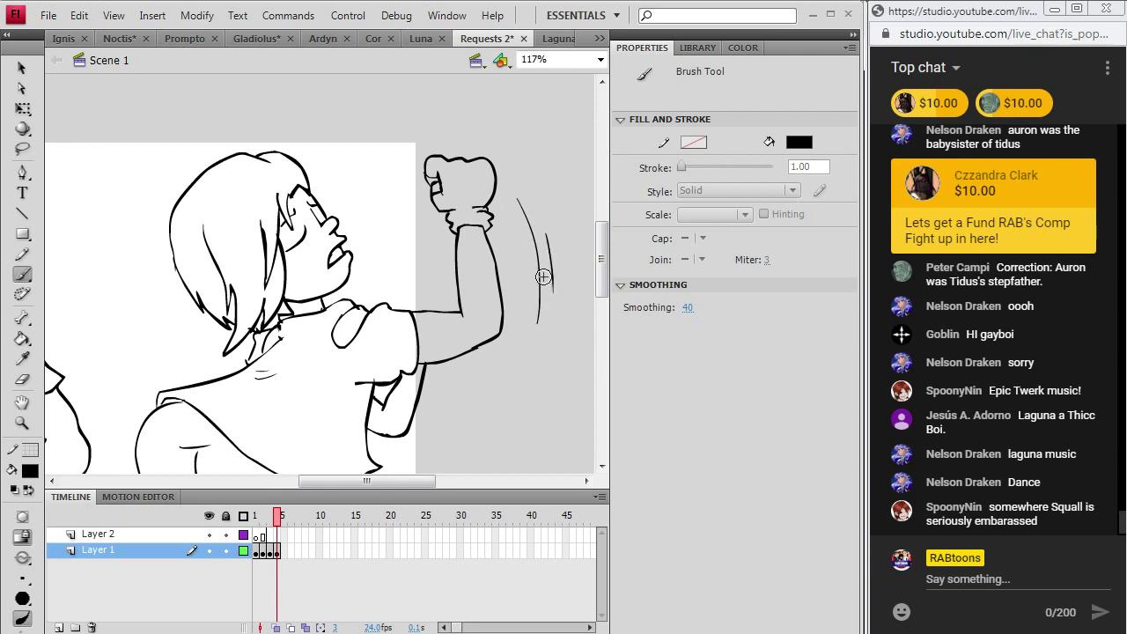
# - Add short motion lines behind Laguna's hair, beside his hips and on his thigh
pyautogui.moveTo(143, 232); pyautogui.dragTo(141, 331)
pyautogui.moveTo(139, 232); pyautogui.dragTo(134, 304)
pyautogui.scroll(-5, 586, 256)
pyautogui.moveTo(134, 193)
pyautogui.mouseDown()
pyautogui.moveTo(125, 231)
pyautogui.moveTo(118, 220)
pyautogui.mouseUp()
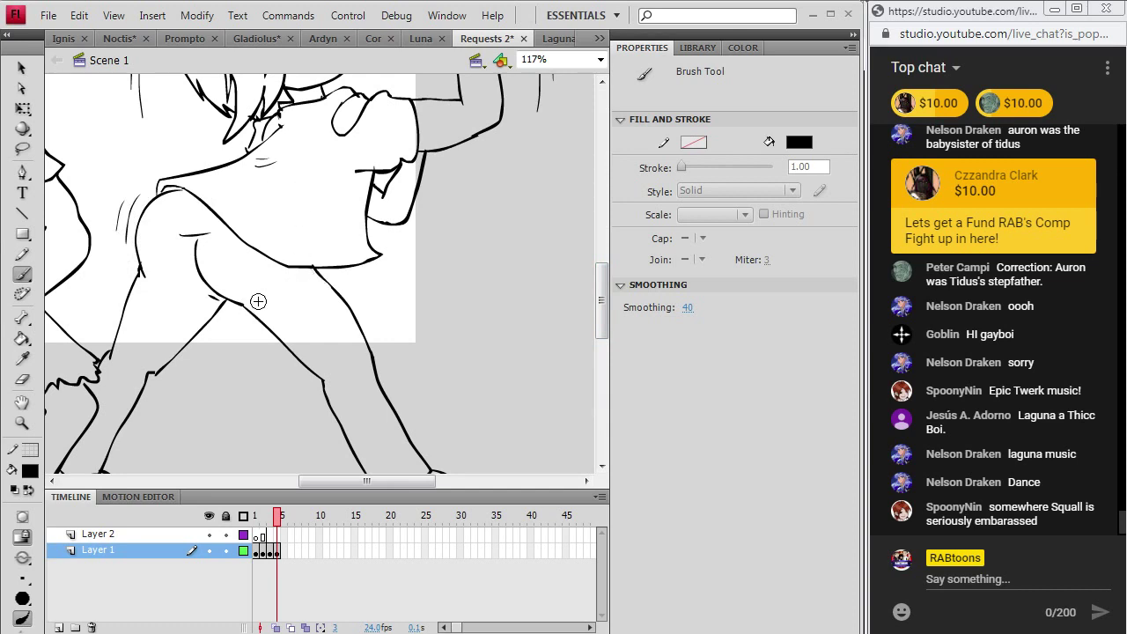
pyautogui.moveTo(285, 275); pyautogui.dragTo(280, 313)
# - Draw motion lines below Jecht's outstretched arm and beside his bent elbow
pyautogui.scroll(1, 590, 280)
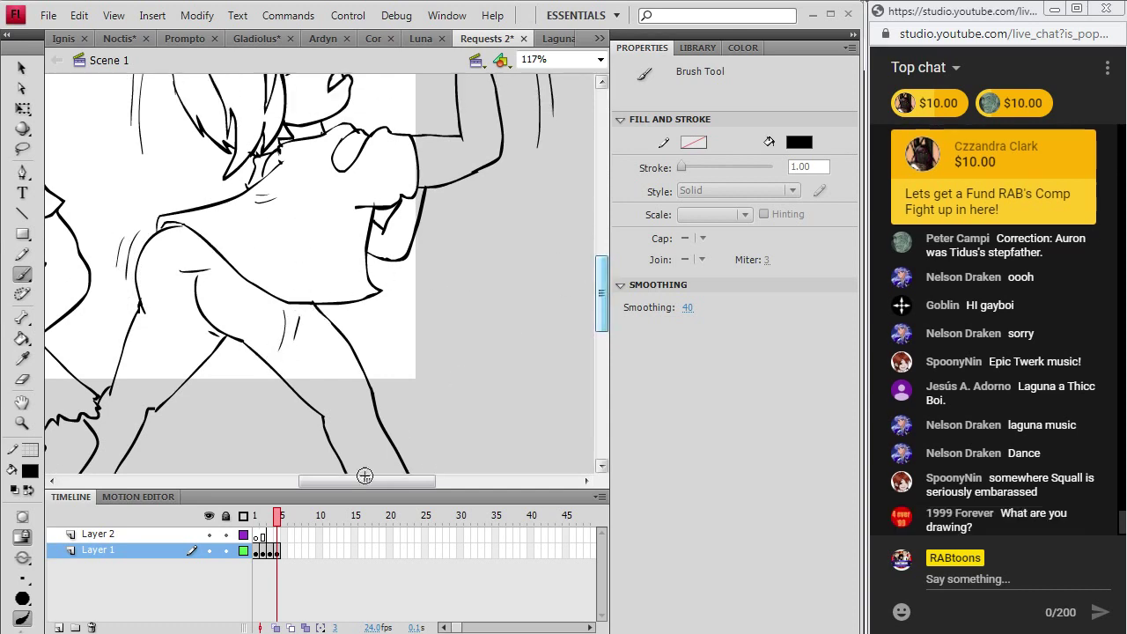
pyautogui.moveTo(372, 481); pyautogui.dragTo(247, 489)
pyautogui.moveTo(284, 184); pyautogui.dragTo(358, 241)
pyautogui.moveTo(288, 206); pyautogui.dragTo(328, 233)
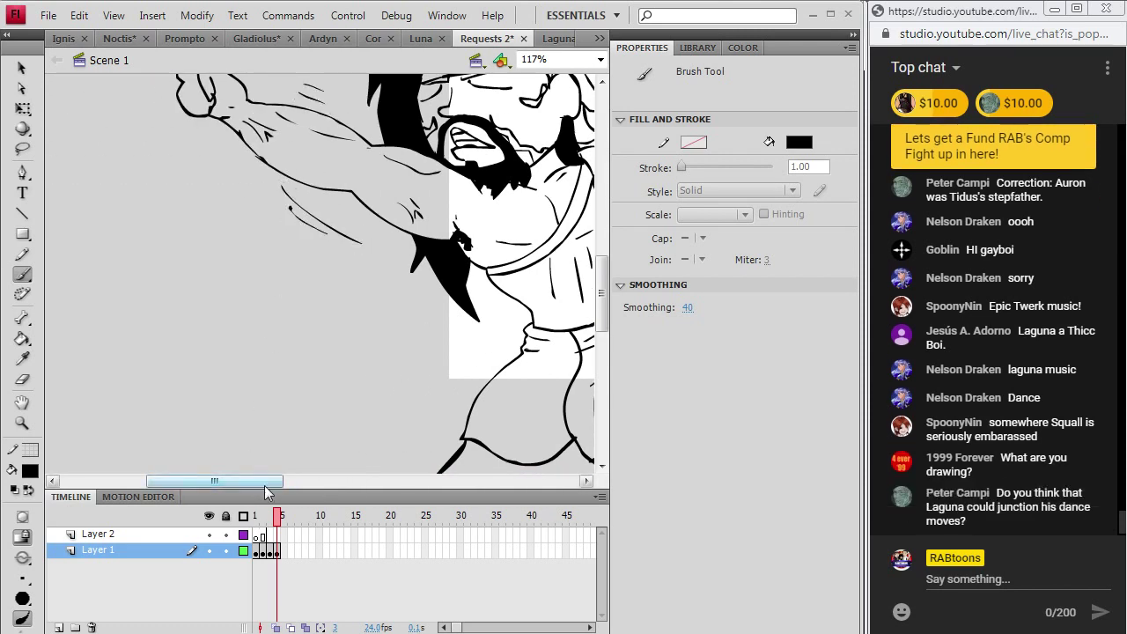
pyautogui.moveTo(251, 485); pyautogui.dragTo(378, 484)
# - Check the Laguna reference and add small detail lines to his neck and fold lines to the jacket sleeve
pyautogui.moveTo(603, 295); pyautogui.dragTo(603, 250)
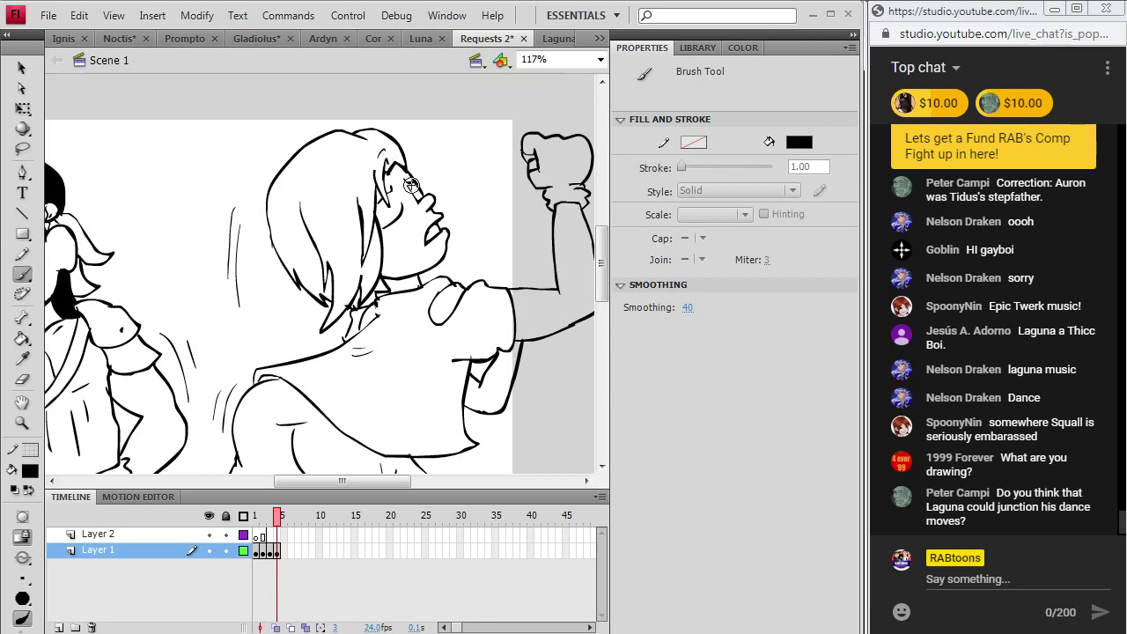
pyautogui.click(550, 40)
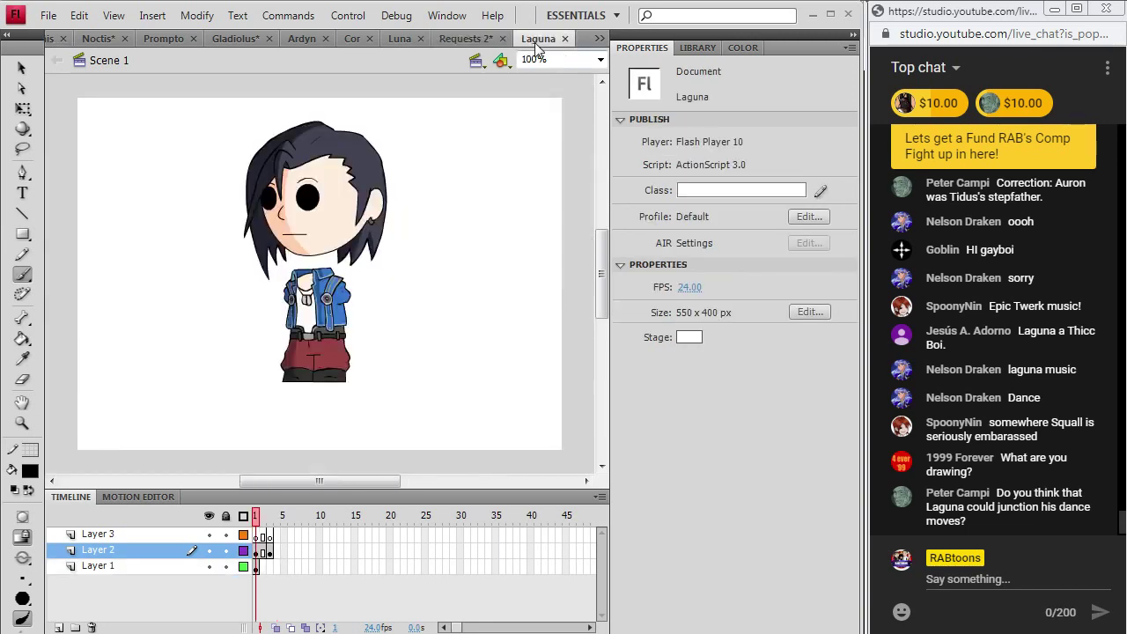
pyautogui.click(467, 38)
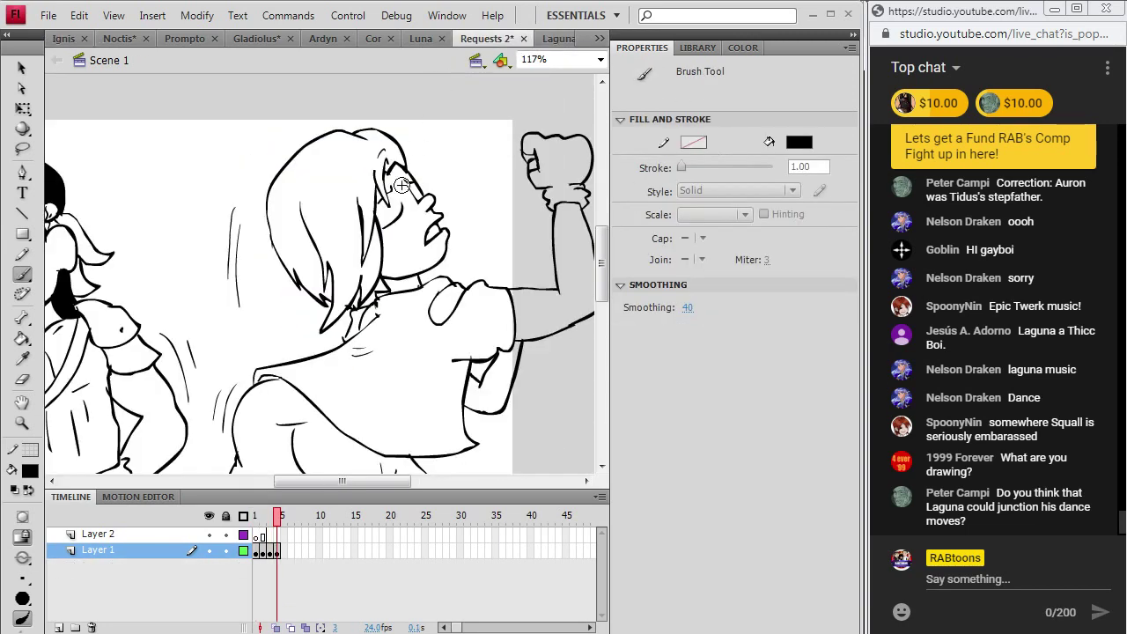
pyautogui.click(547, 41)
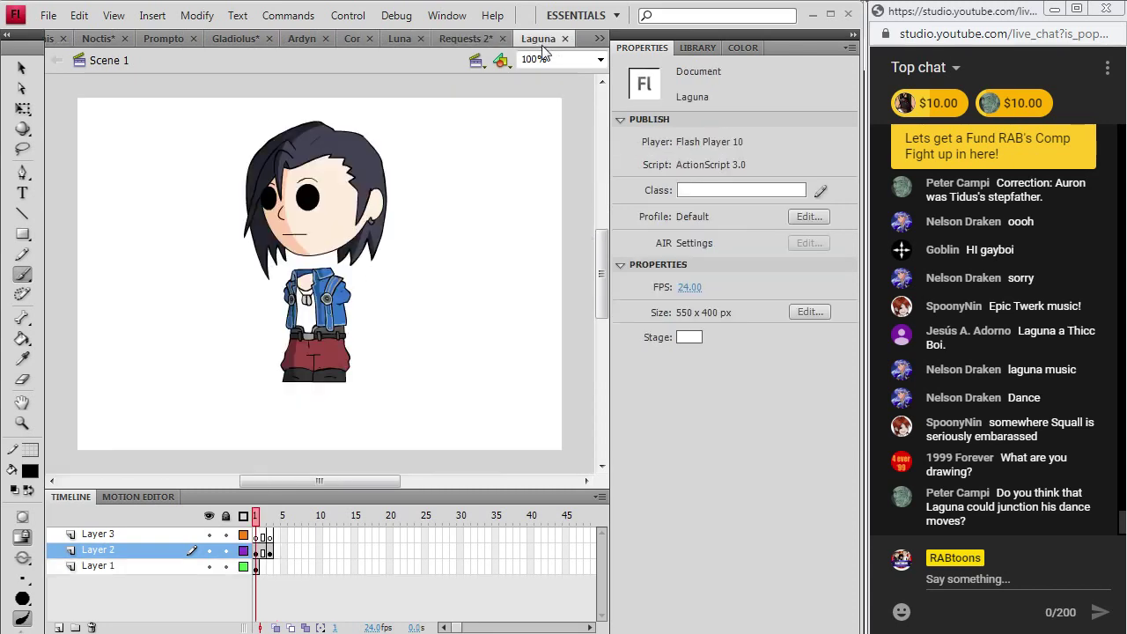
pyautogui.click(467, 39)
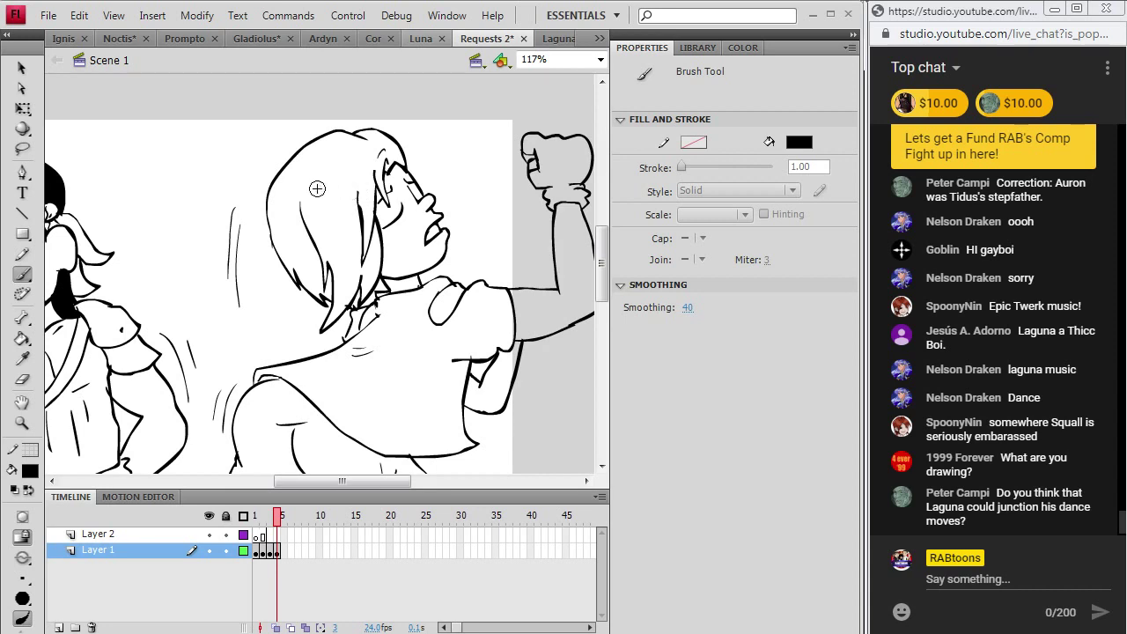
pyautogui.moveTo(301, 200); pyautogui.dragTo(304, 217)
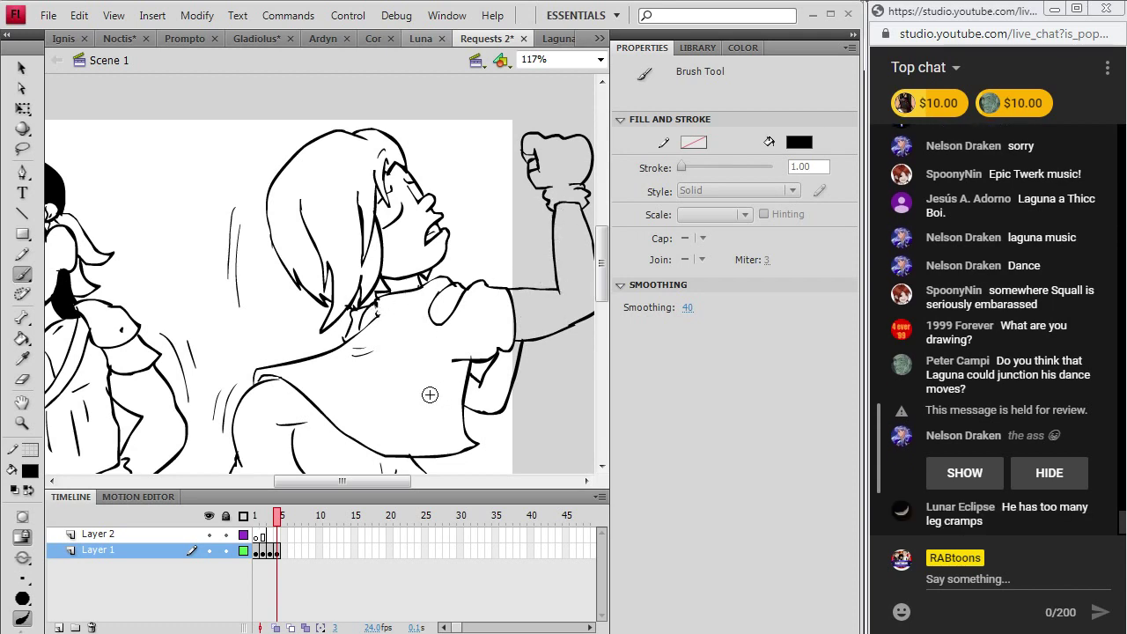
pyautogui.click(556, 38)
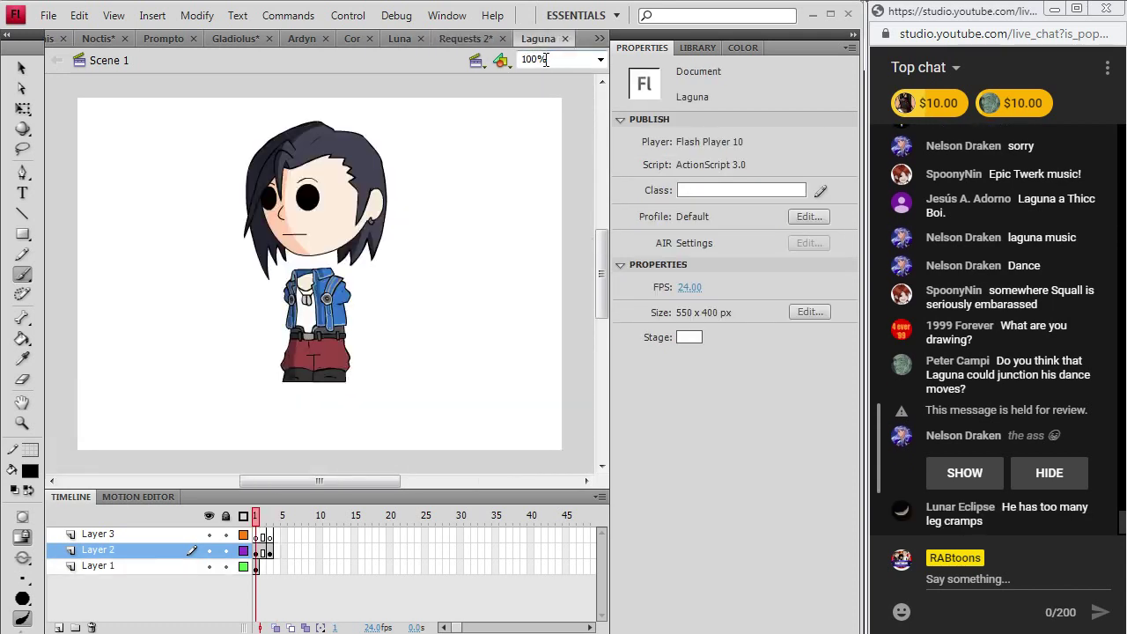
pyautogui.click(462, 37)
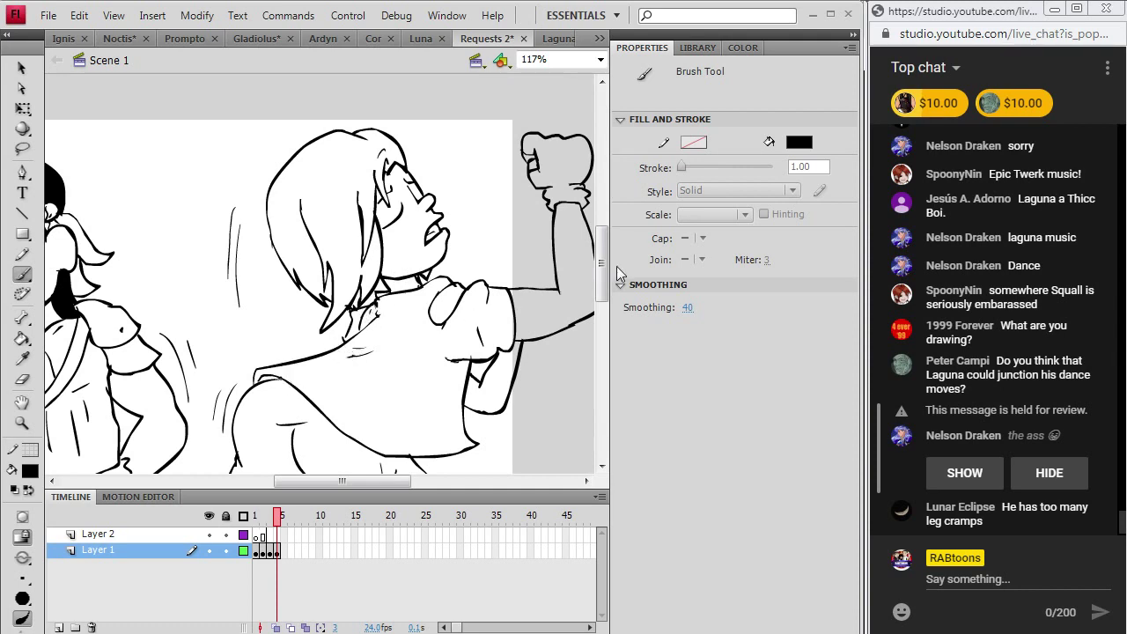
# - Erase the angular knee on Laguna's back leg and redraw it with a smoother outline and crease
pyautogui.moveTo(602, 264); pyautogui.dragTo(599, 295)
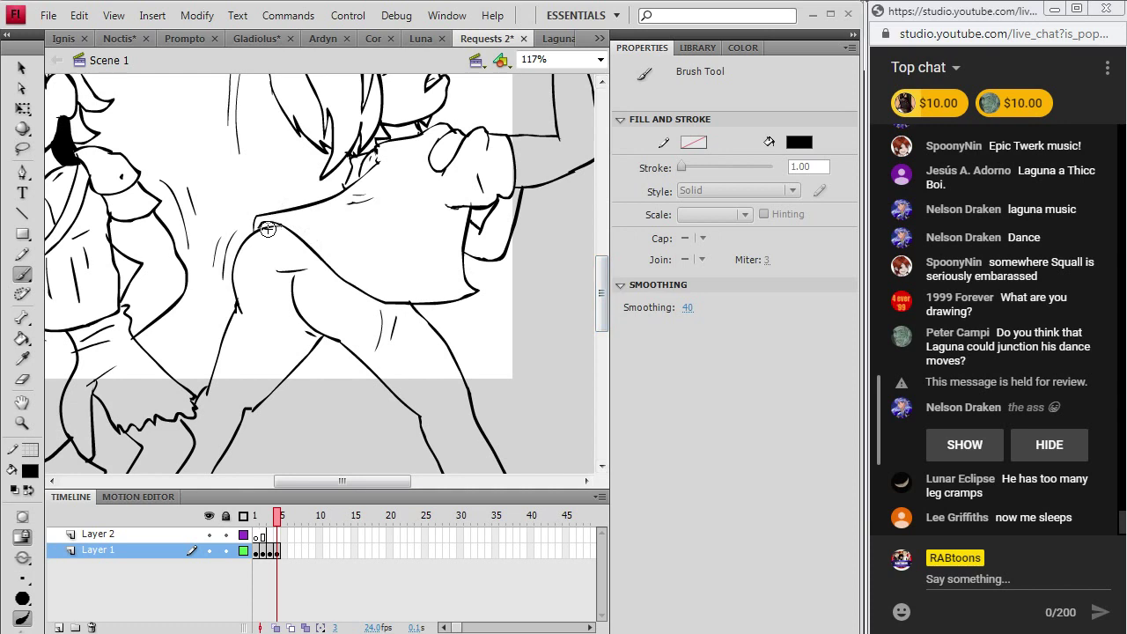
pyautogui.press('e')
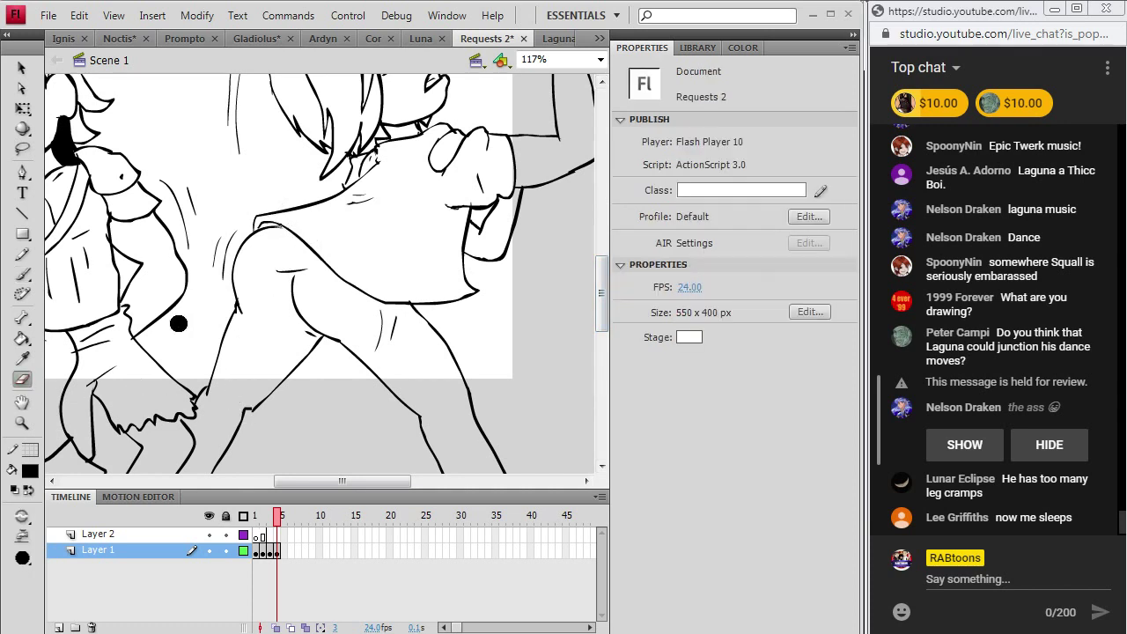
pyautogui.moveTo(234, 424); pyautogui.dragTo(246, 405)
pyautogui.press('b')
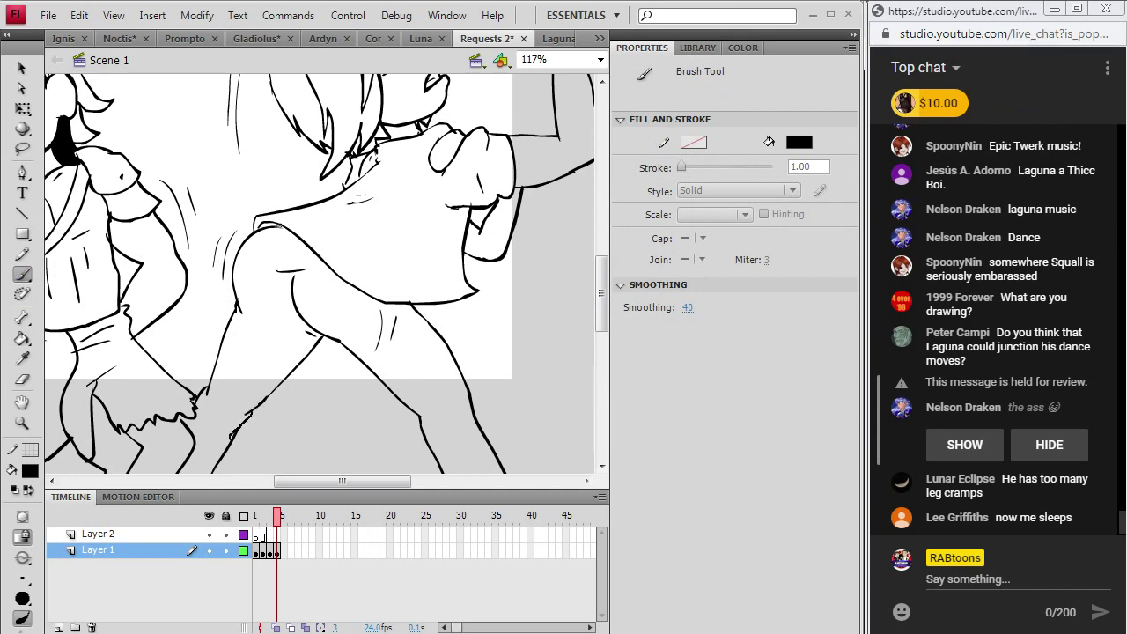
pyautogui.moveTo(238, 424); pyautogui.dragTo(230, 435)
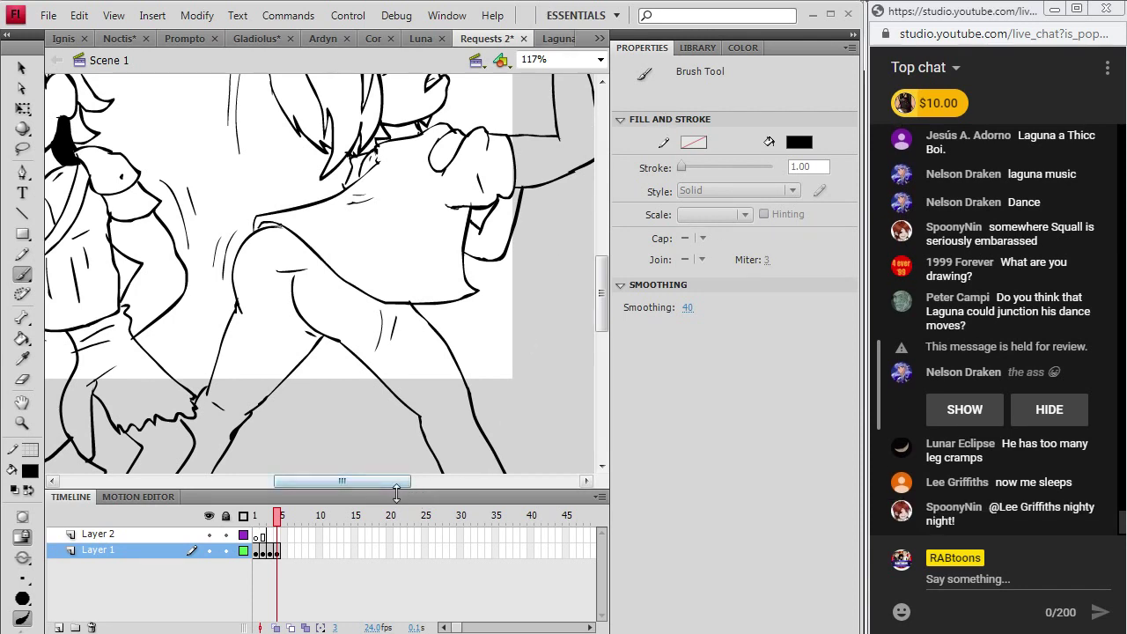
# - Add motion lines beside Laguna's front knee and next to Jecht's thigh
pyautogui.moveTo(478, 361); pyautogui.dragTo(509, 403)
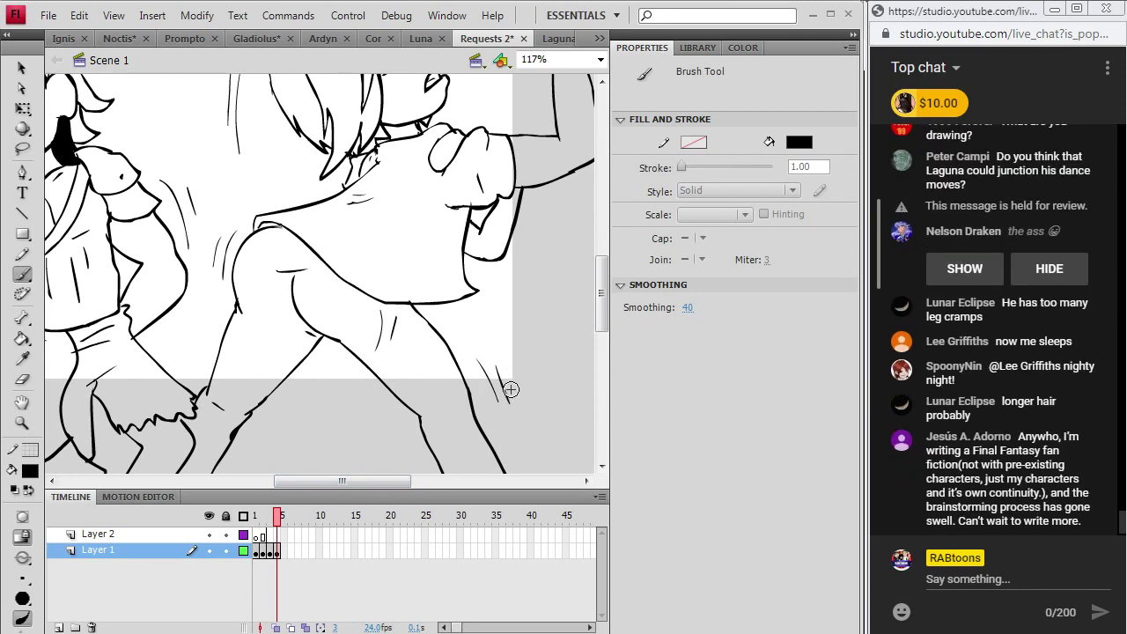
pyautogui.moveTo(387, 485); pyautogui.dragTo(311, 485)
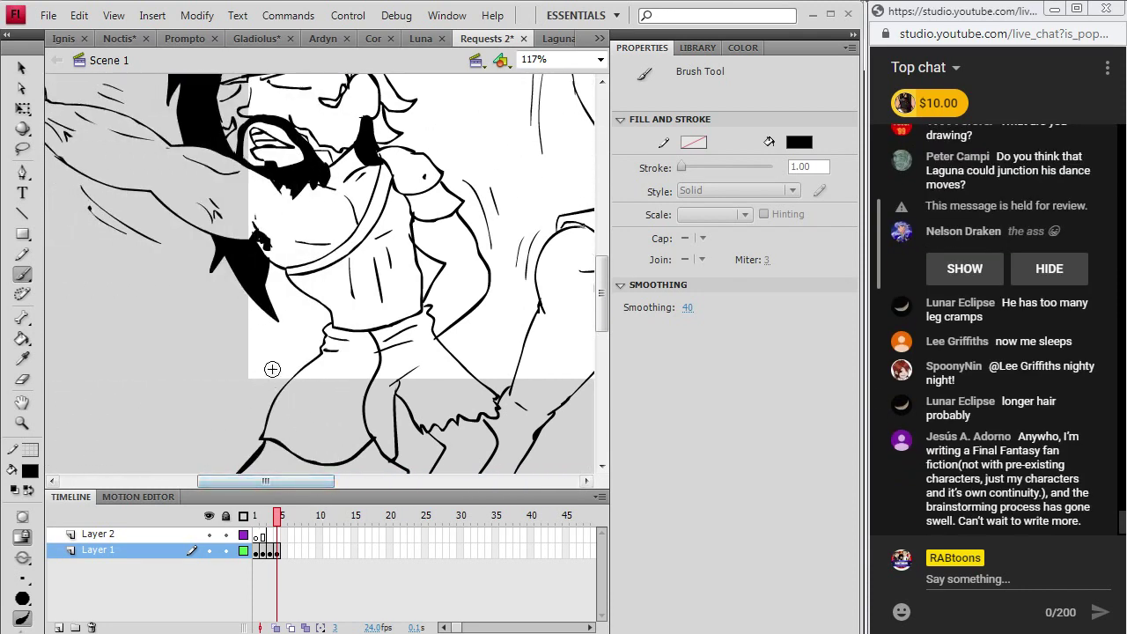
# - Show the whole drawing and draw black music notes beside Jecht, between the dancers, beside Laguna and between Laguna's legs
pyautogui.click(600, 59)
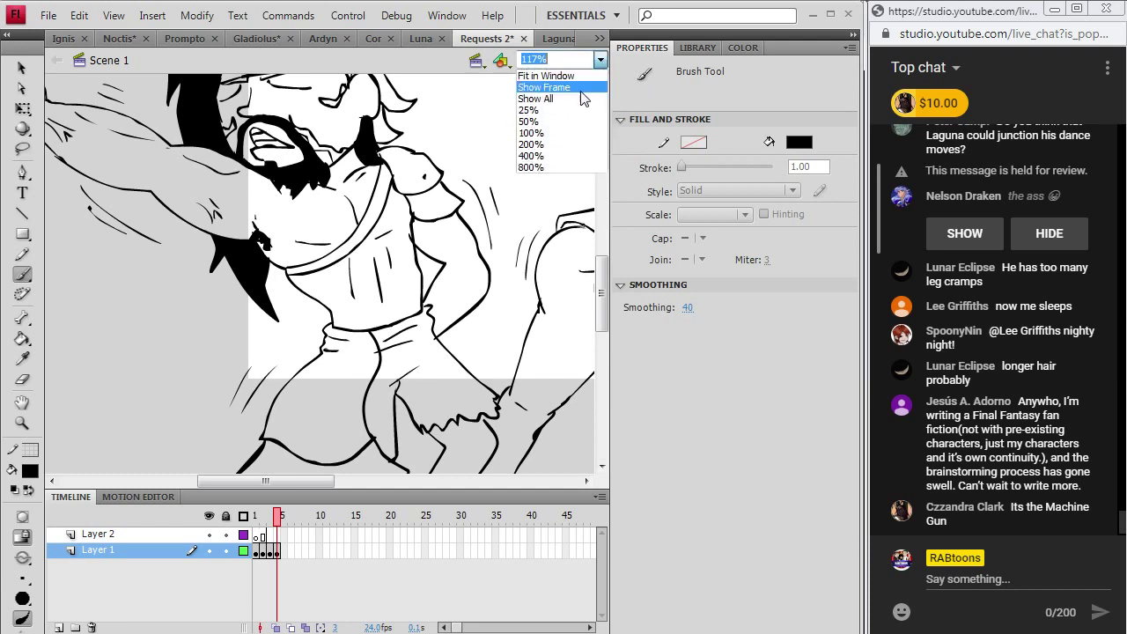
pyautogui.click(568, 98)
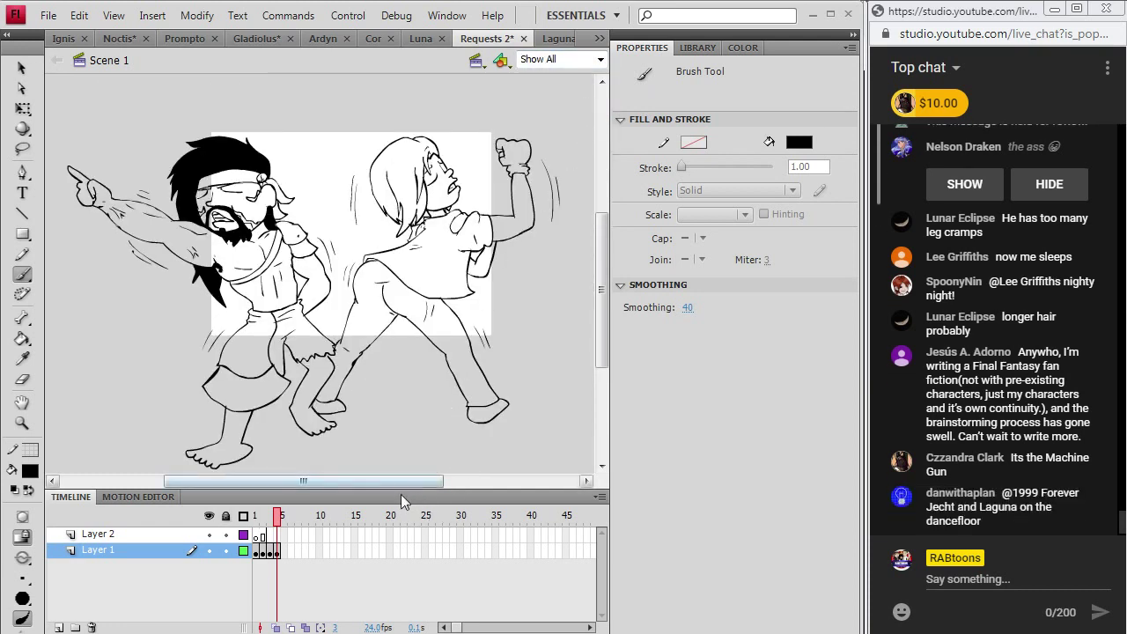
pyautogui.moveTo(411, 481); pyautogui.dragTo(395, 496)
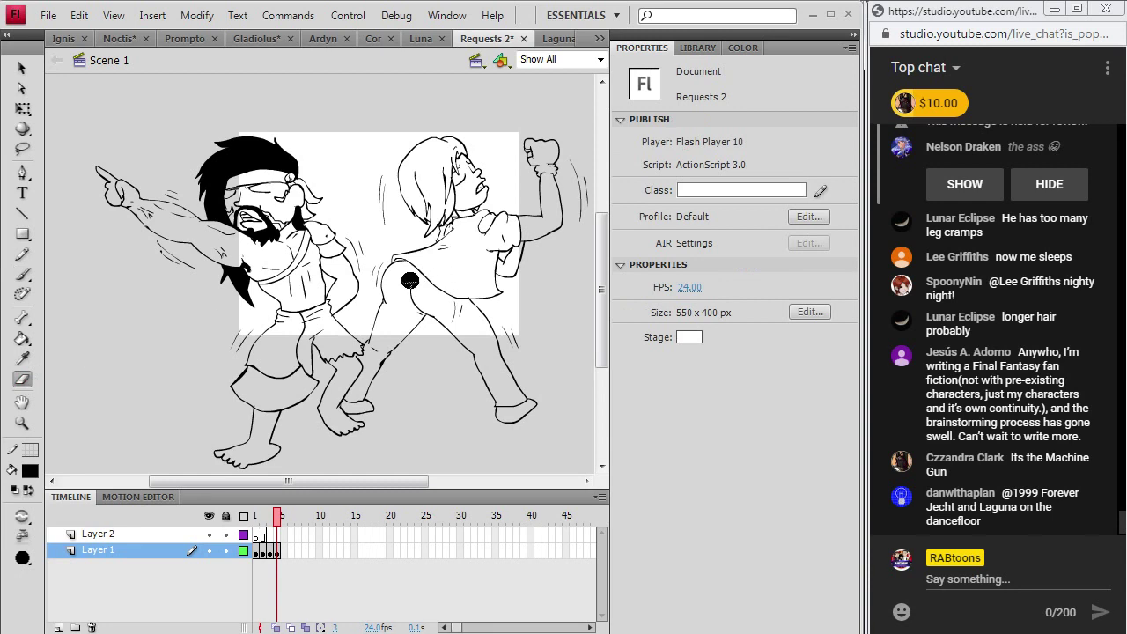
pyautogui.click(22, 274)
pyautogui.moveTo(163, 323)
pyautogui.mouseDown()
pyautogui.moveTo(176, 317)
pyautogui.moveTo(171, 343)
pyautogui.moveTo(191, 298)
pyautogui.moveTo(189, 312)
pyautogui.mouseUp()
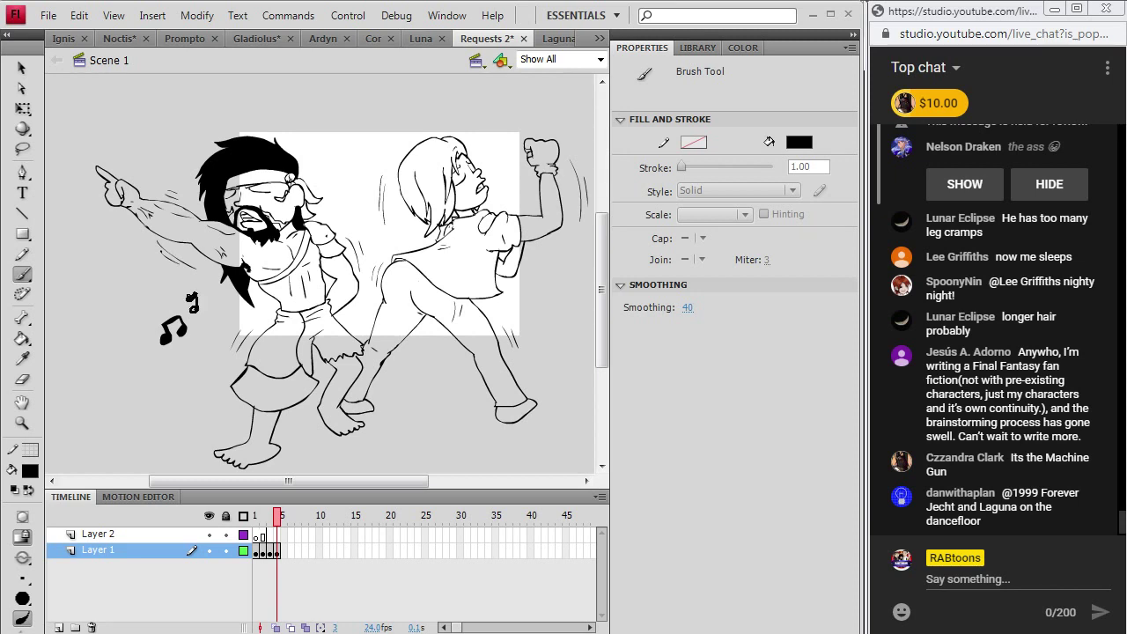
pyautogui.moveTo(335, 176)
pyautogui.mouseDown()
pyautogui.moveTo(326, 183)
pyautogui.moveTo(351, 172)
pyautogui.moveTo(336, 185)
pyautogui.moveTo(362, 188)
pyautogui.moveTo(353, 208)
pyautogui.moveTo(365, 205)
pyautogui.mouseUp()
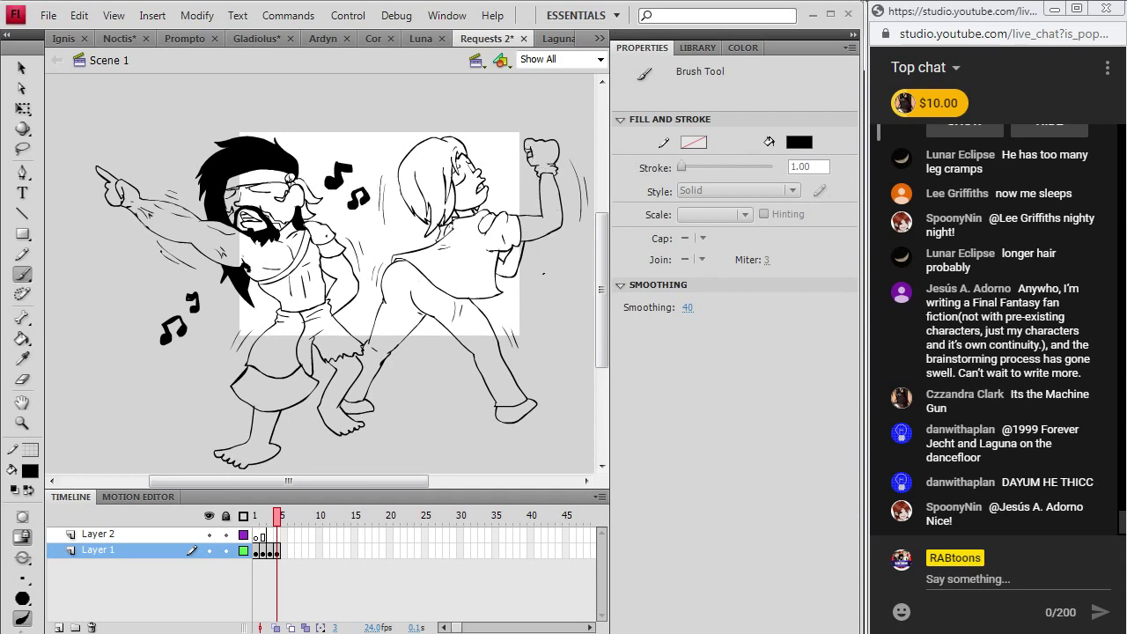
pyautogui.moveTo(543, 275)
pyautogui.mouseDown()
pyautogui.moveTo(530, 288)
pyautogui.moveTo(542, 300)
pyautogui.moveTo(533, 284)
pyautogui.moveTo(543, 275)
pyautogui.moveTo(551, 292)
pyautogui.moveTo(537, 298)
pyautogui.mouseUp()
pyautogui.moveTo(563, 265)
pyautogui.mouseDown()
pyautogui.moveTo(562, 277)
pyautogui.moveTo(581, 266)
pyautogui.moveTo(575, 278)
pyautogui.moveTo(585, 264)
pyautogui.mouseUp()
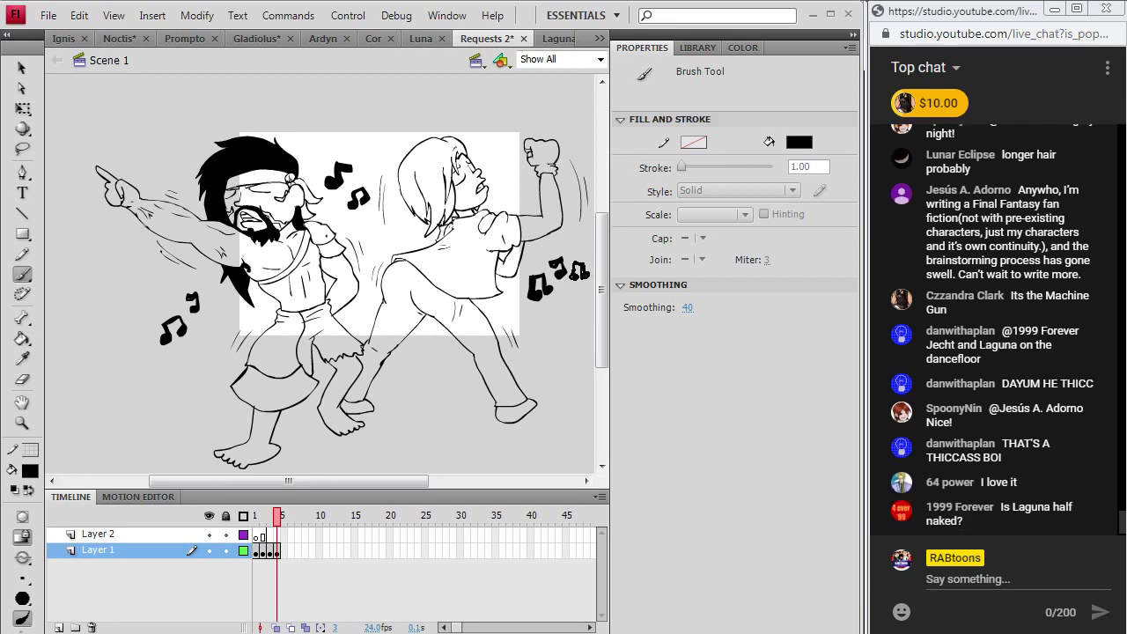
pyautogui.moveTo(414, 394)
pyautogui.mouseDown()
pyautogui.moveTo(428, 384)
pyautogui.moveTo(407, 404)
pyautogui.moveTo(444, 368)
pyautogui.moveTo(439, 383)
pyautogui.mouseUp()
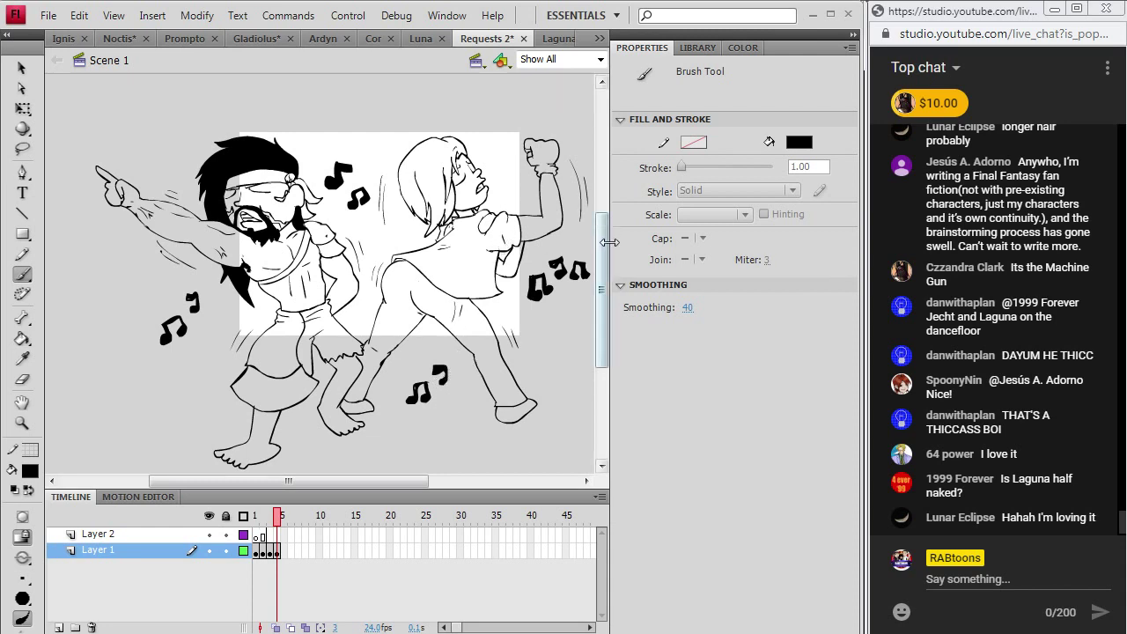
# - Draw a round disco ball above the two dancers and fill it with curved rows of tile lines
pyautogui.scroll(3, 605, 242)
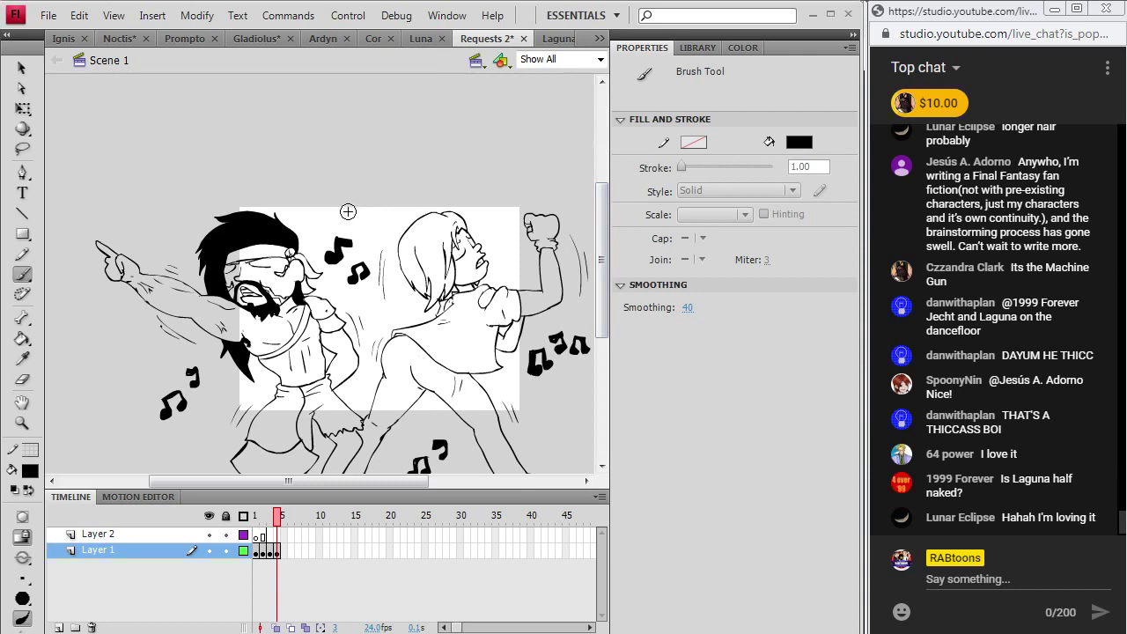
pyautogui.moveTo(348, 211)
pyautogui.mouseDown()
pyautogui.moveTo(317, 205)
pyautogui.moveTo(294, 182)
pyautogui.moveTo(287, 150)
pyautogui.moveTo(313, 110)
pyautogui.moveTo(346, 99)
pyautogui.moveTo(375, 104)
pyautogui.moveTo(406, 152)
pyautogui.moveTo(403, 179)
pyautogui.moveTo(359, 212)
pyautogui.moveTo(333, 211)
pyautogui.mouseUp()
pyautogui.moveTo(303, 136); pyautogui.dragTo(361, 120)
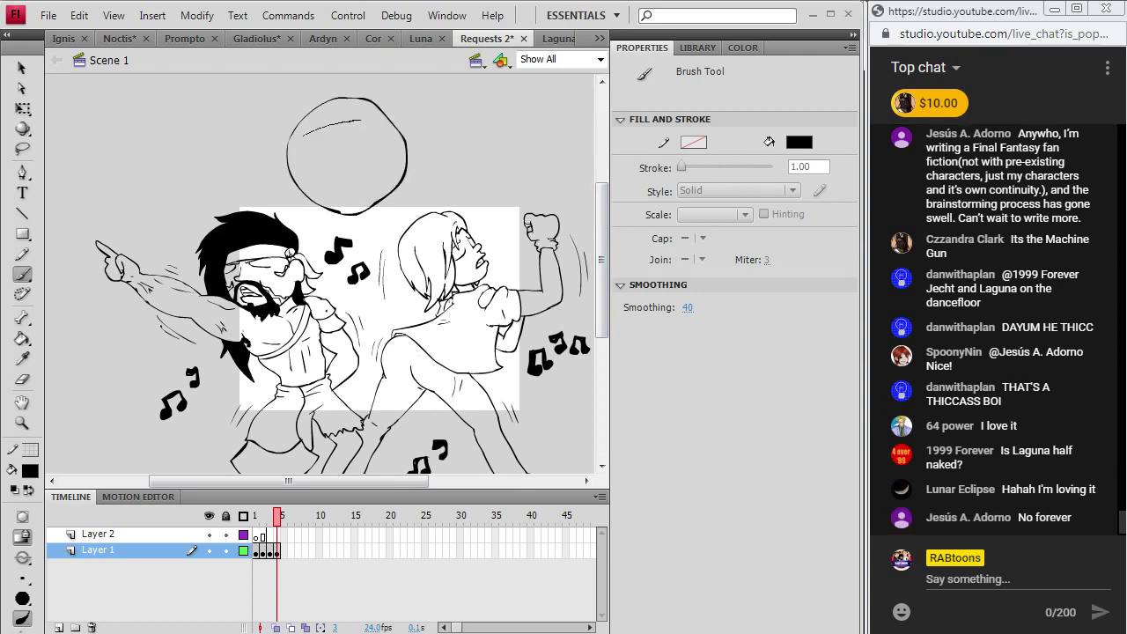
pyautogui.moveTo(291, 149)
pyautogui.mouseDown()
pyautogui.moveTo(341, 131)
pyautogui.moveTo(312, 132)
pyautogui.moveTo(331, 130)
pyautogui.moveTo(343, 132)
pyautogui.moveTo(328, 139)
pyautogui.moveTo(391, 143)
pyautogui.mouseUp()
pyautogui.moveTo(307, 177)
pyautogui.mouseDown()
pyautogui.moveTo(356, 163)
pyautogui.moveTo(356, 173)
pyautogui.moveTo(389, 151)
pyautogui.mouseUp()
pyautogui.moveTo(345, 183)
pyautogui.mouseDown()
pyautogui.moveTo(401, 176)
pyautogui.moveTo(373, 175)
pyautogui.mouseUp()
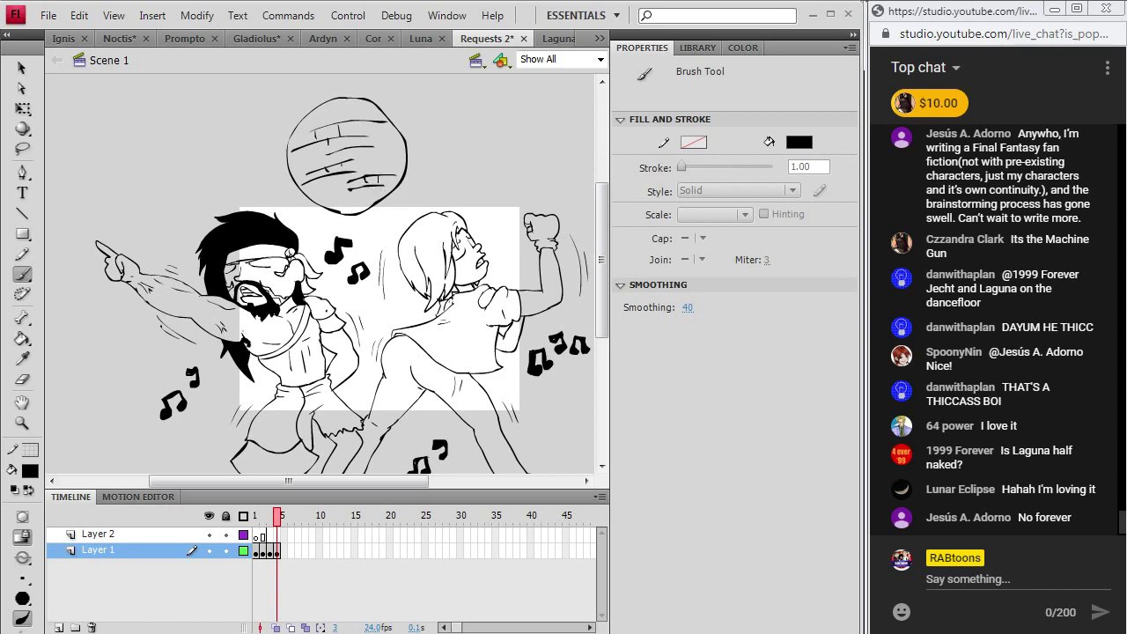
pyautogui.moveTo(318, 201)
pyautogui.mouseDown()
pyautogui.moveTo(347, 195)
pyautogui.moveTo(391, 155)
pyautogui.mouseUp()
# - Draw four-pointed sparkles around the edge and across the surface of the disco ball
pyautogui.moveTo(287, 127)
pyautogui.mouseDown()
pyautogui.moveTo(287, 146)
pyautogui.moveTo(297, 136)
pyautogui.mouseUp()
pyautogui.moveTo(368, 141); pyautogui.dragTo(377, 160)
pyautogui.moveTo(366, 150); pyautogui.dragTo(385, 150)
pyautogui.moveTo(337, 192)
pyautogui.mouseDown()
pyautogui.moveTo(337, 211)
pyautogui.moveTo(347, 202)
pyautogui.moveTo(310, 204)
pyautogui.moveTo(319, 194)
pyautogui.mouseUp()
pyautogui.moveTo(352, 100)
pyautogui.mouseDown()
pyautogui.moveTo(352, 121)
pyautogui.moveTo(361, 111)
pyautogui.mouseUp()
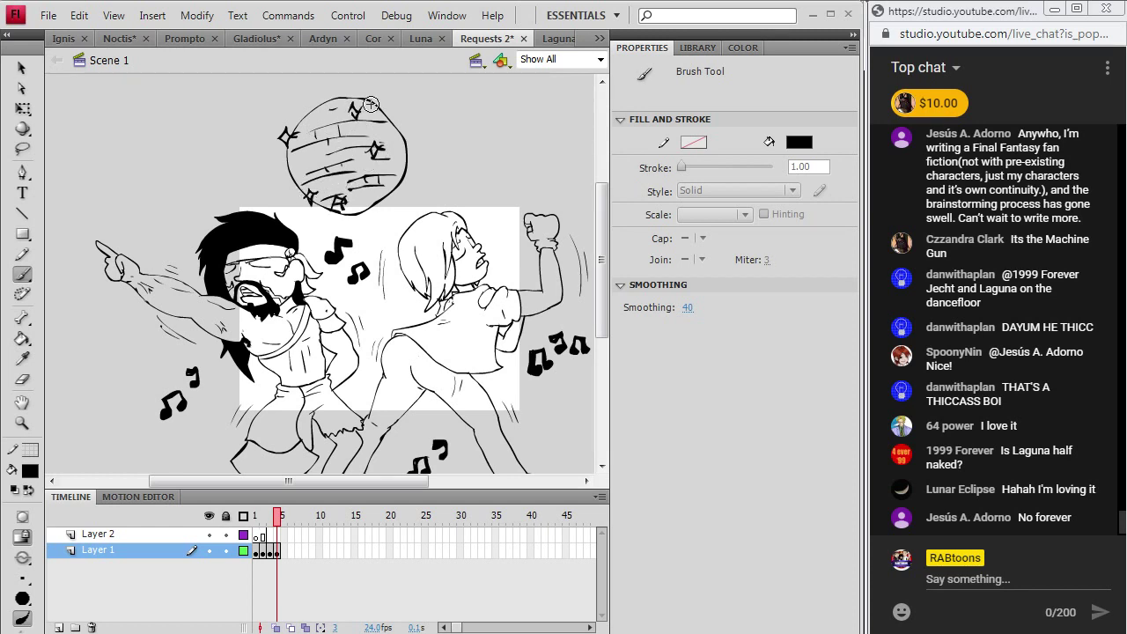
pyautogui.moveTo(400, 158)
pyautogui.mouseDown()
pyautogui.moveTo(399, 175)
pyautogui.moveTo(410, 168)
pyautogui.mouseUp()
# - Draw the pole hanging the disco ball, add small sparkles and tile lines, and fit the whole drawing in view
pyautogui.moveTo(601, 259); pyautogui.dragTo(602, 236)
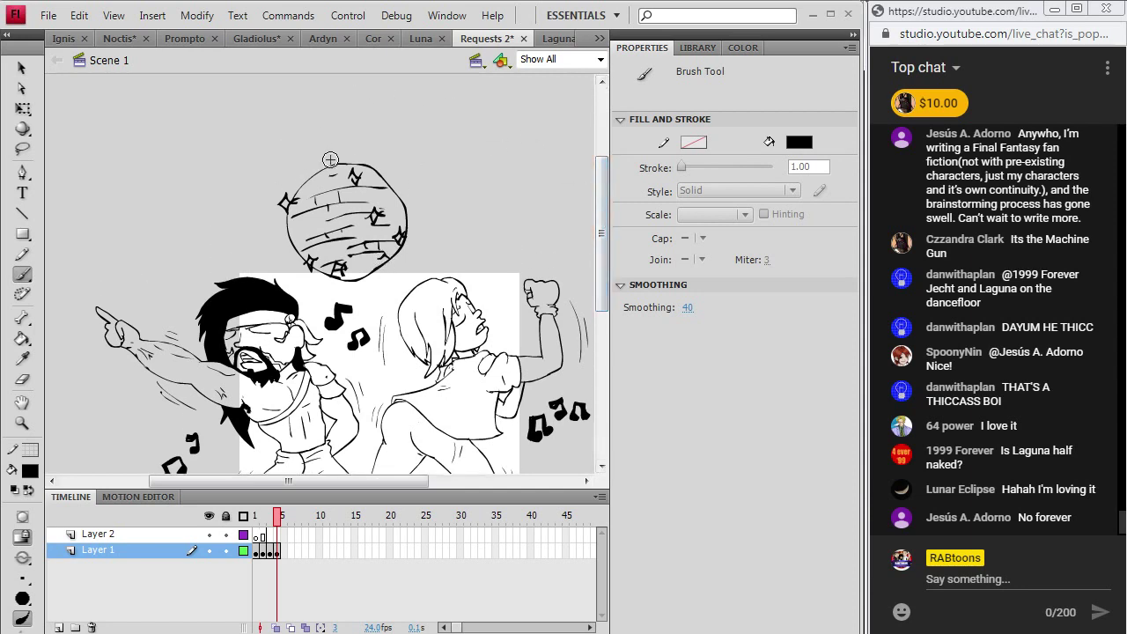
pyautogui.moveTo(330, 160); pyautogui.dragTo(328, 98)
pyautogui.moveTo(323, 99)
pyautogui.mouseDown()
pyautogui.moveTo(351, 94)
pyautogui.moveTo(343, 164)
pyautogui.mouseUp()
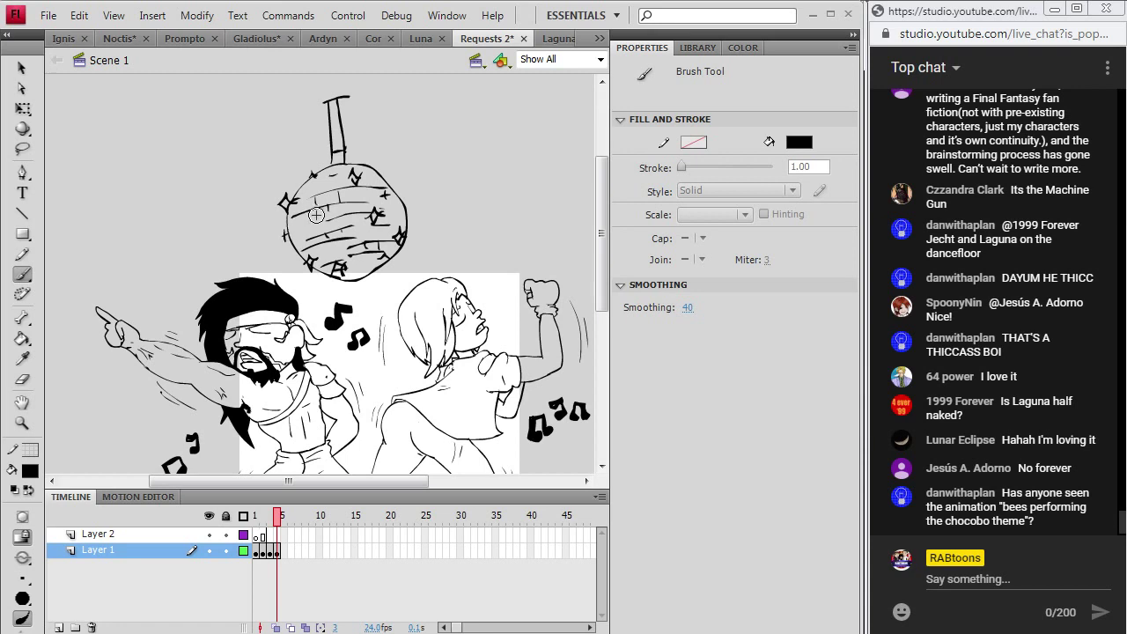
pyautogui.moveTo(303, 192); pyautogui.dragTo(335, 181)
pyautogui.click(601, 60)
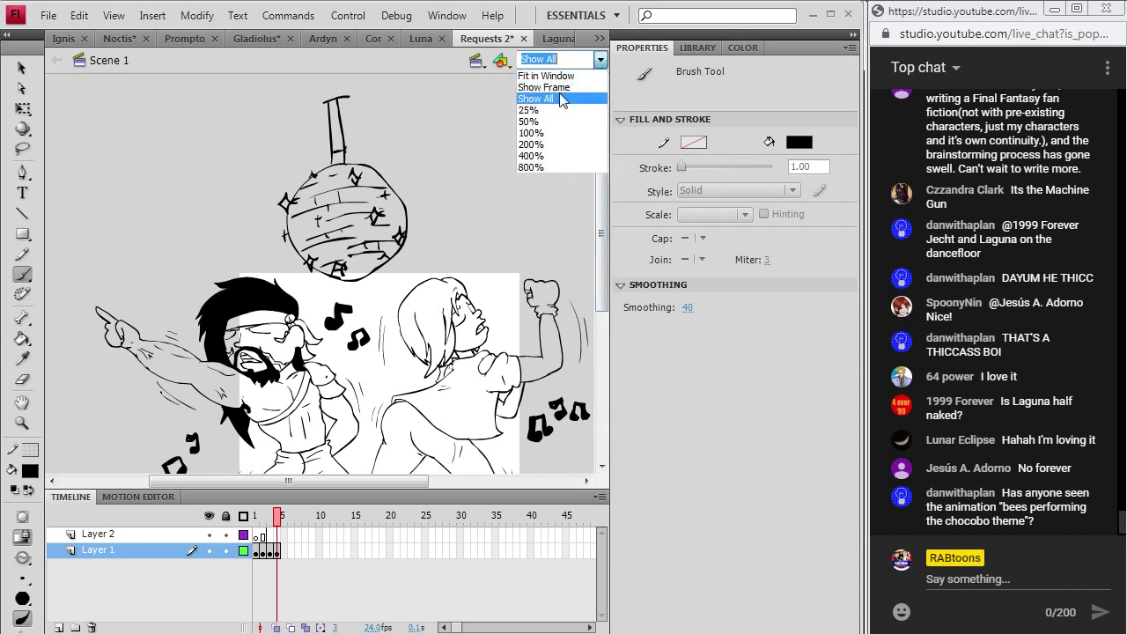
pyautogui.click(535, 95)
pyautogui.scroll(-1, 602, 252)
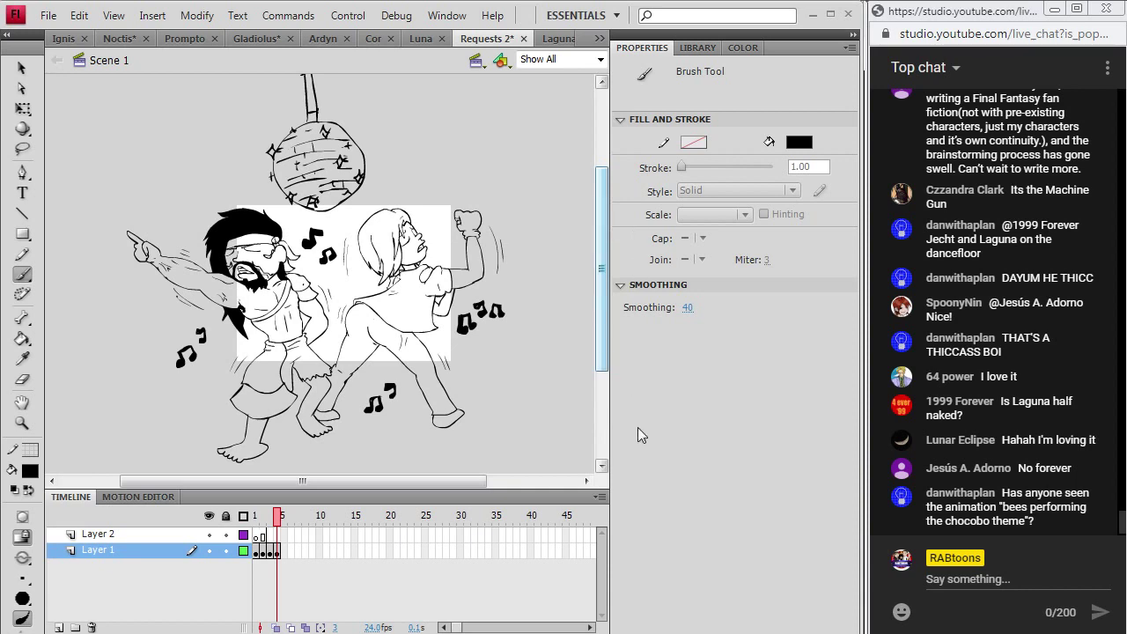
# - Switch to iTunes, pause the playing Rodeo de Chocobo track, and return to the Requests 2 drawing in Flash
pyautogui.hotkey('alt', 'Tab')
pyautogui.click(78, 19)
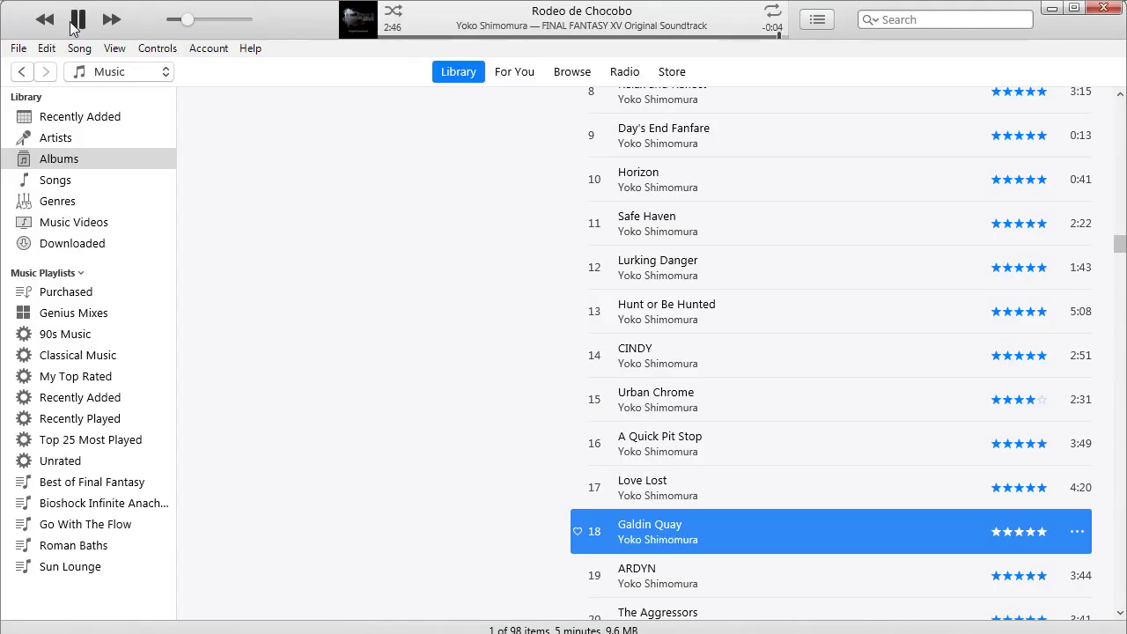
pyautogui.hotkey('alt', 'Tab')
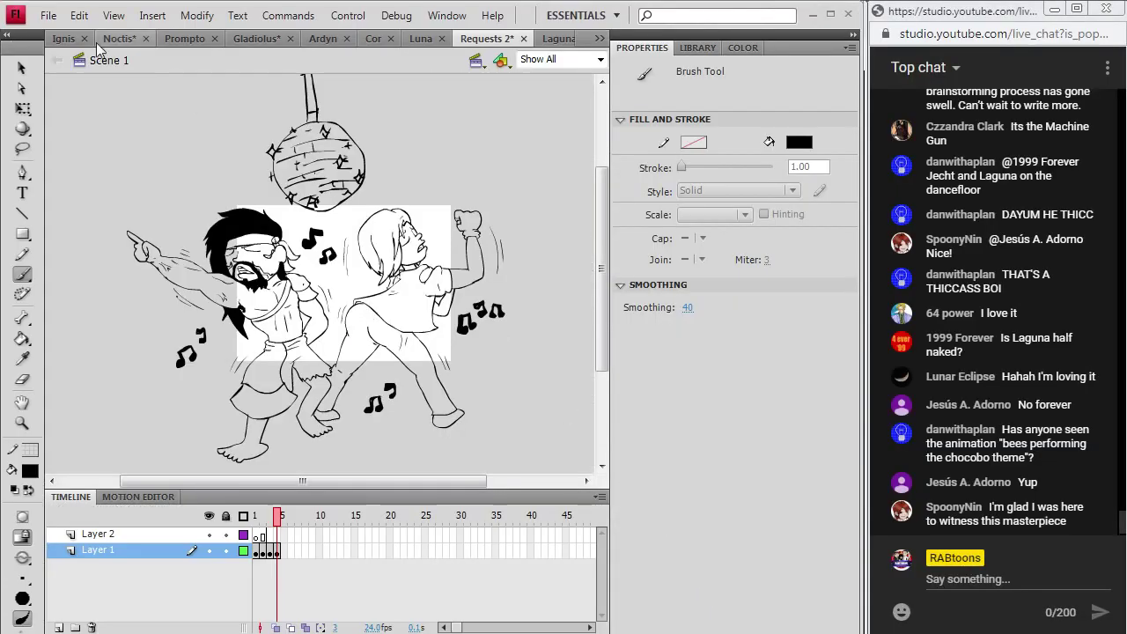
# - Save the Requests 2 document with the finished Jecht and Laguna dance scene
pyautogui.click(49, 15)
pyautogui.click(61, 160)
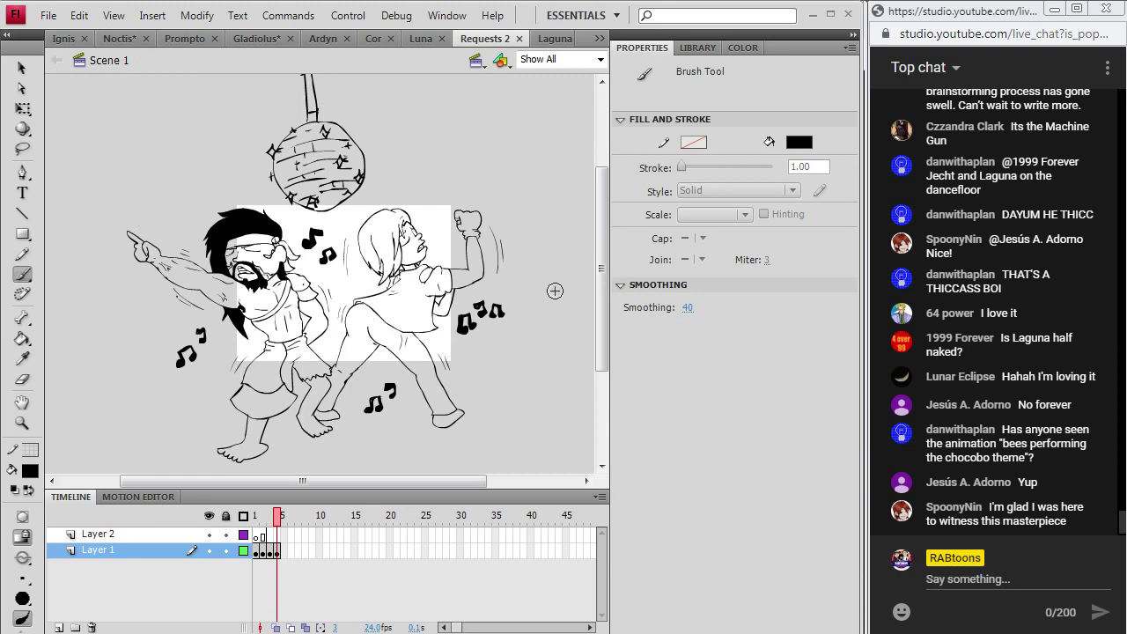
pyautogui.scroll(1, 602, 214)
pyautogui.moveTo(603, 212); pyautogui.dragTo(603, 211)
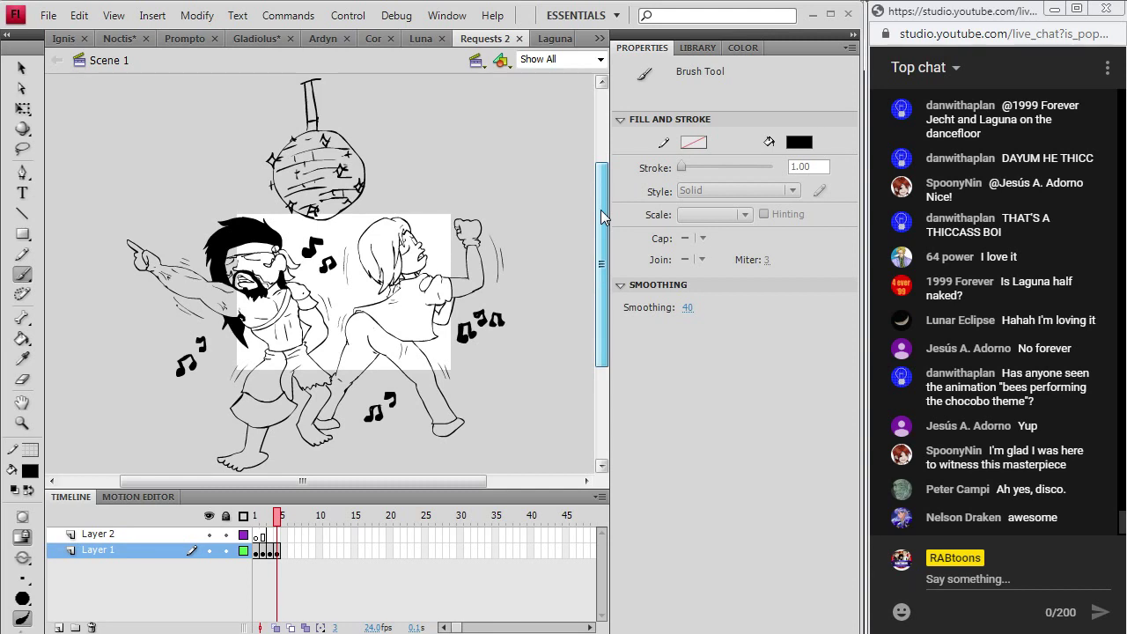
pyautogui.moveTo(602, 218); pyautogui.dragTo(595, 206)
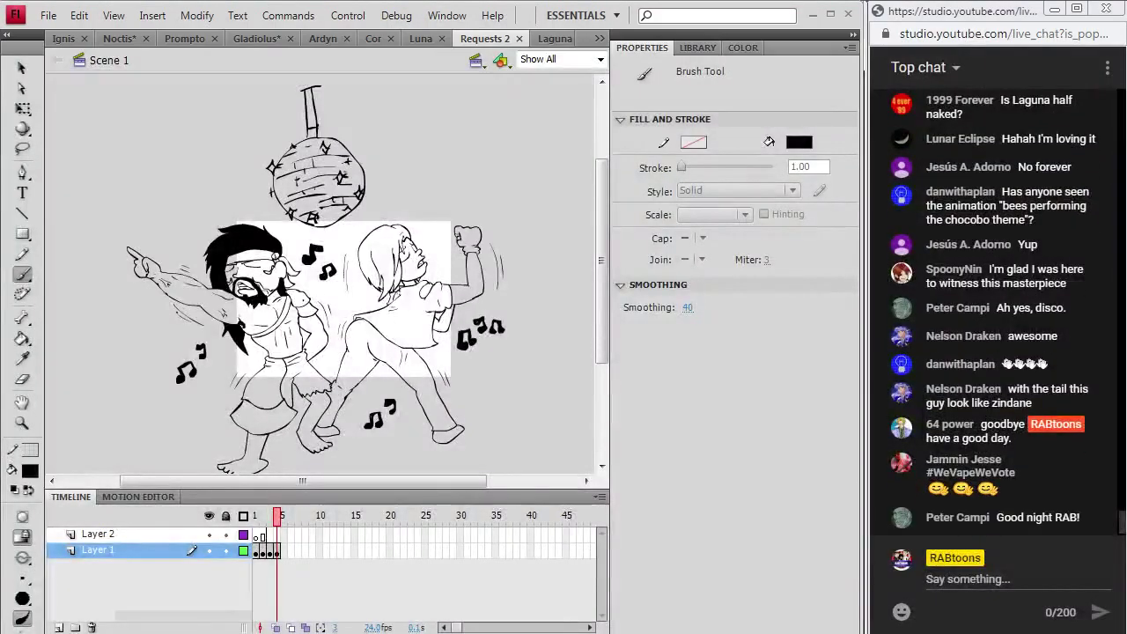
pyautogui.hotkey('alt', 'Tab')
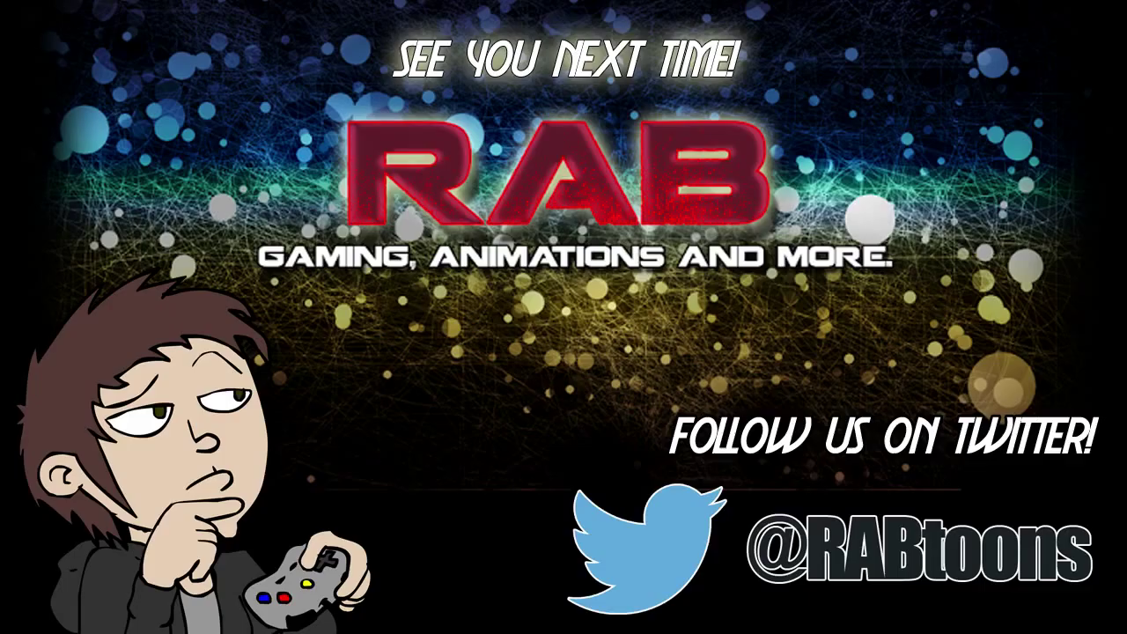